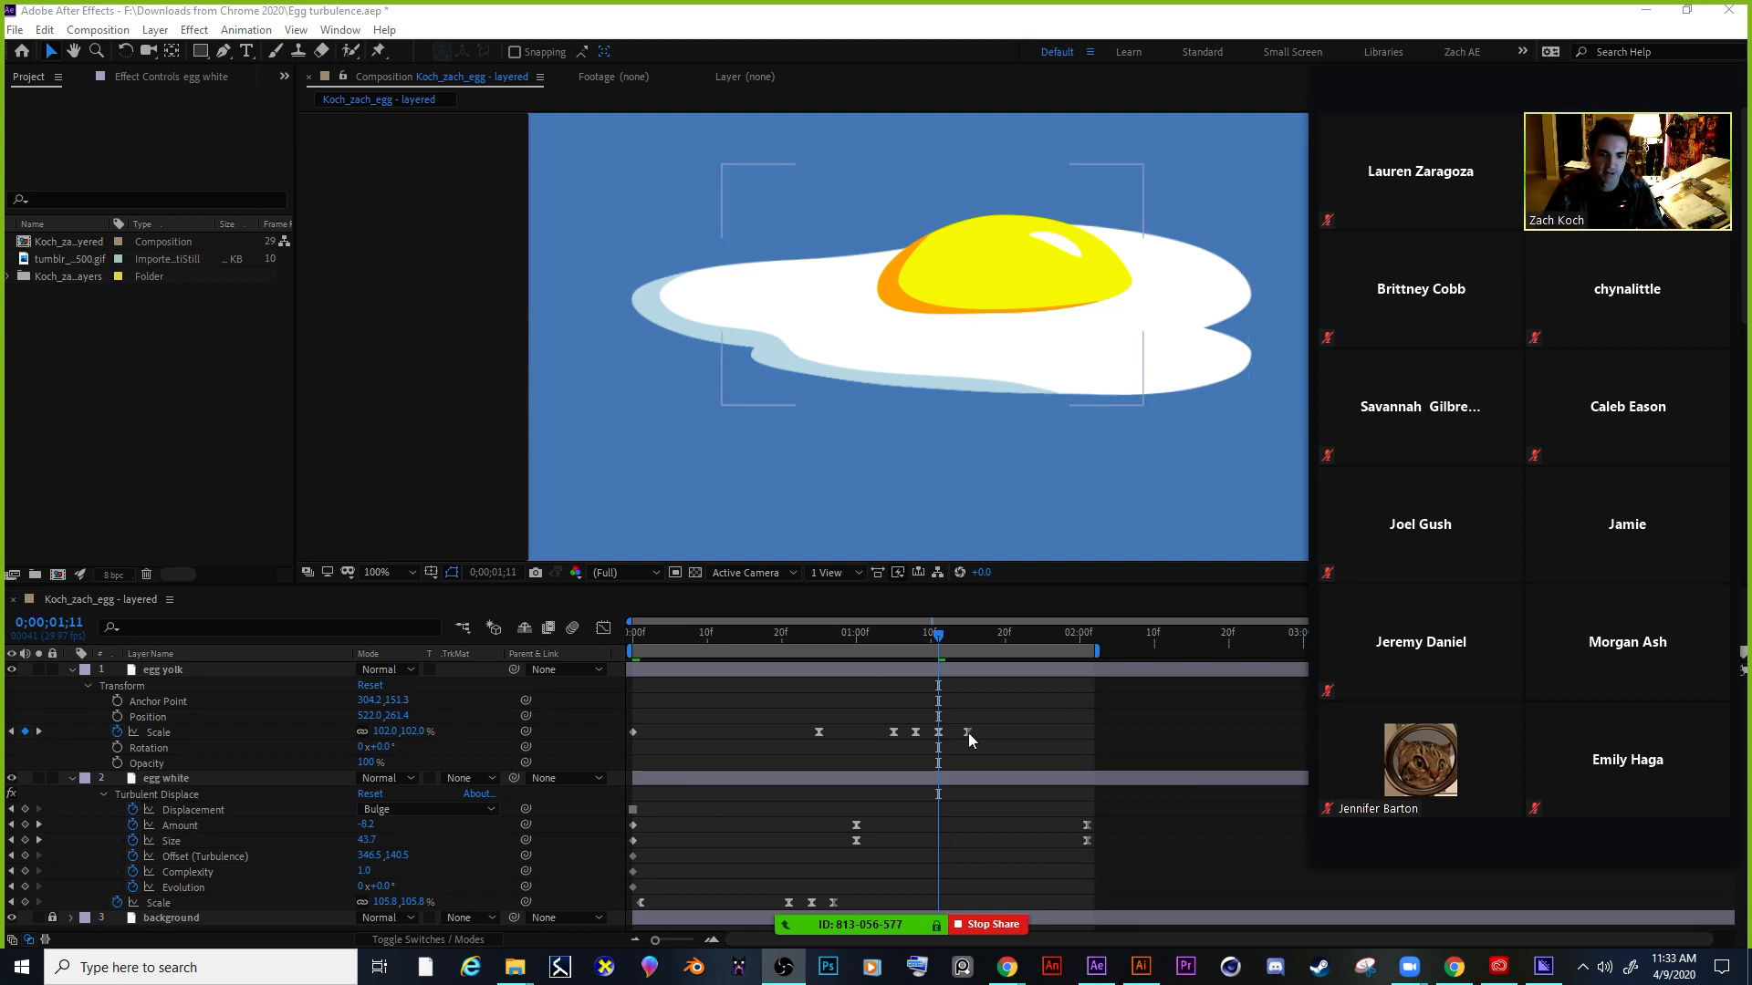
Preview the finished egg animation from the first frame and stop the playback.
left_click_drag(938, 636, 582, 640)
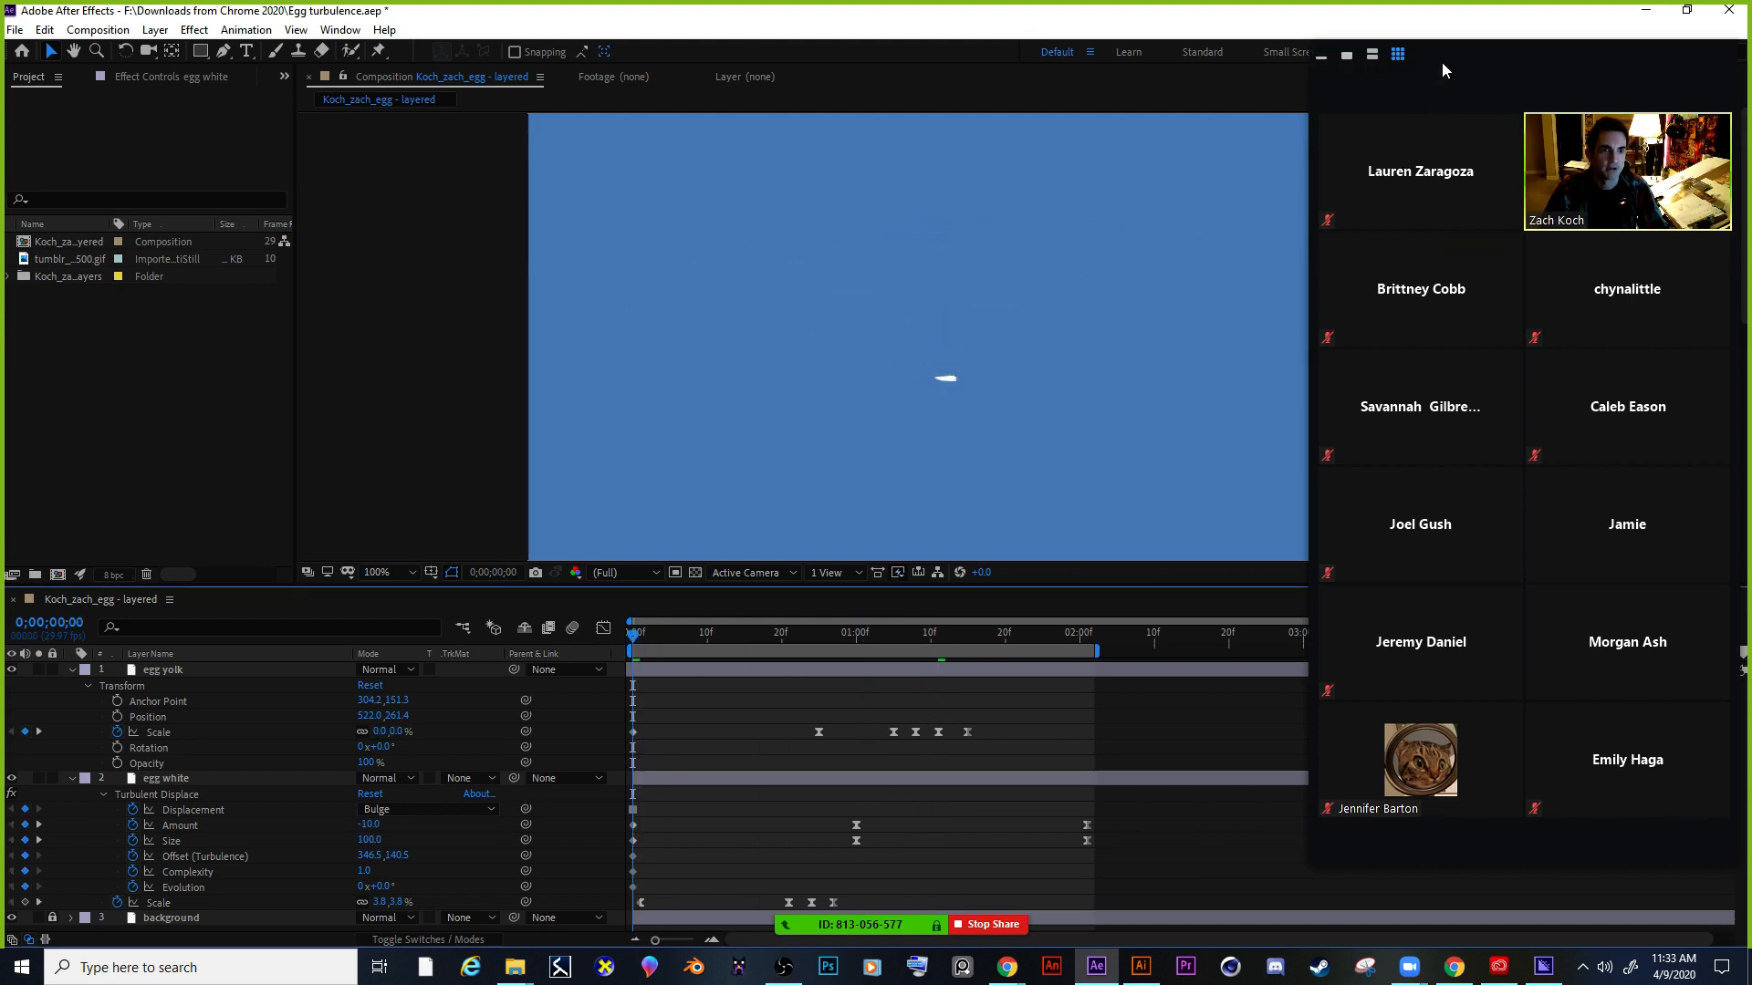
left_click_drag(1442, 62, 1747, 64)
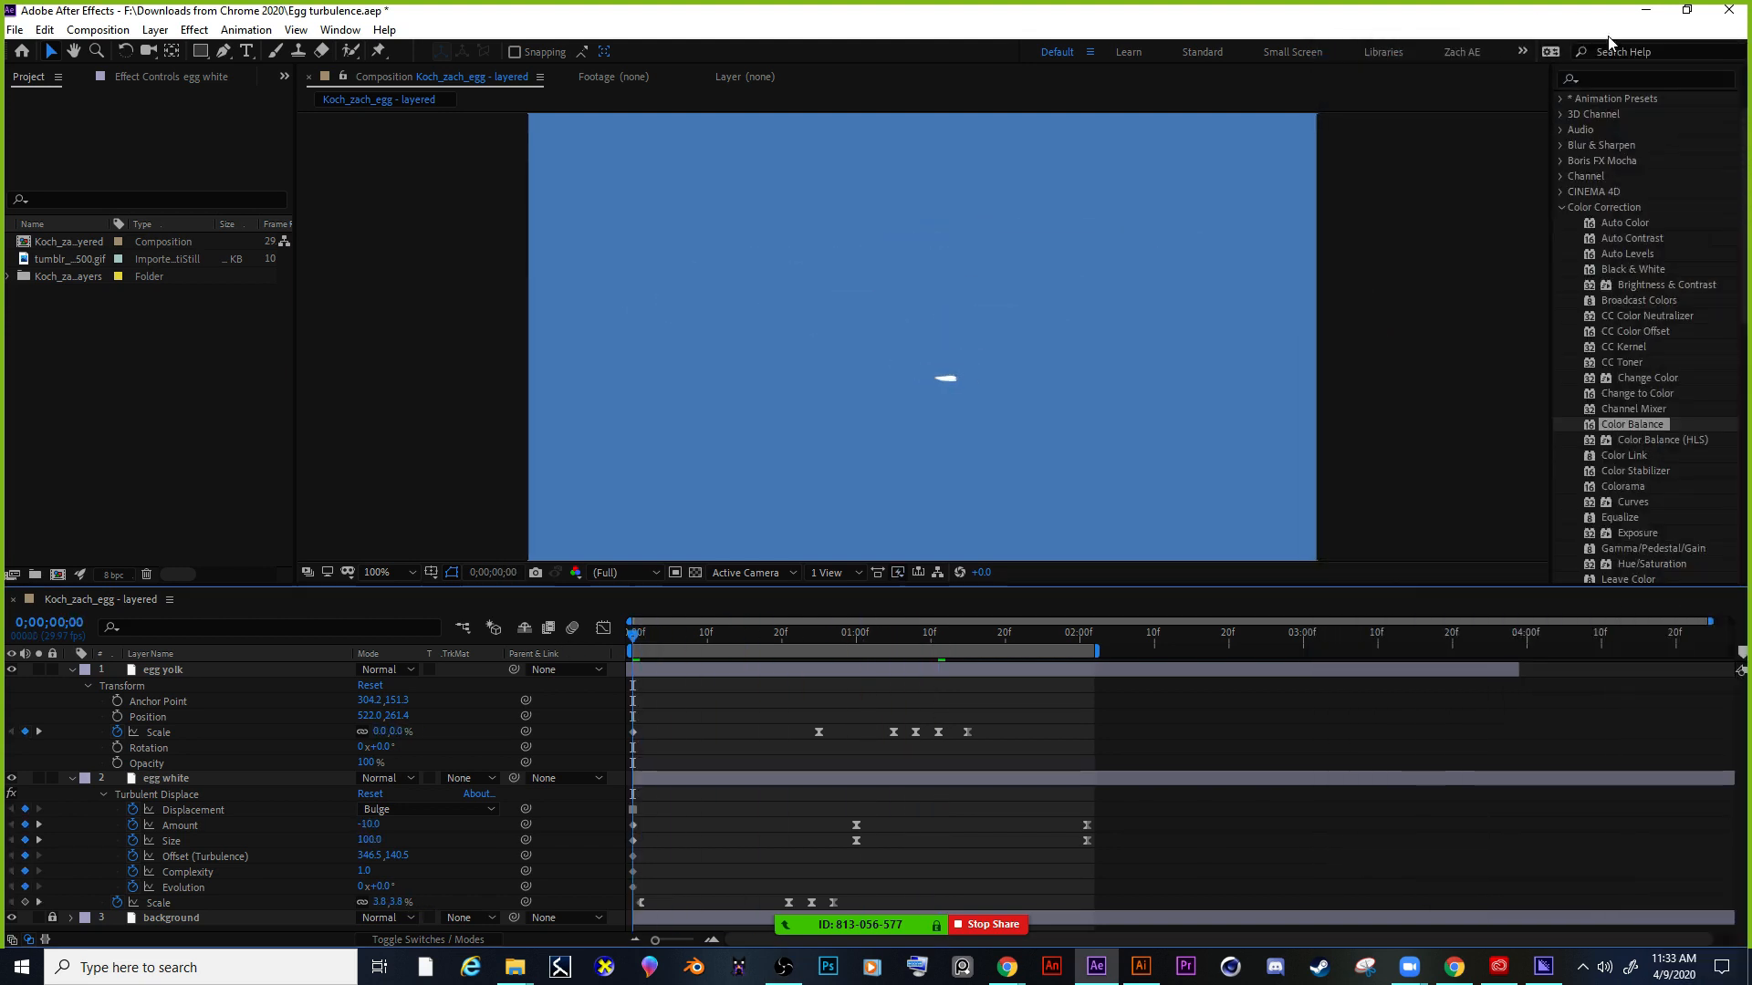
left_click(1606, 133)
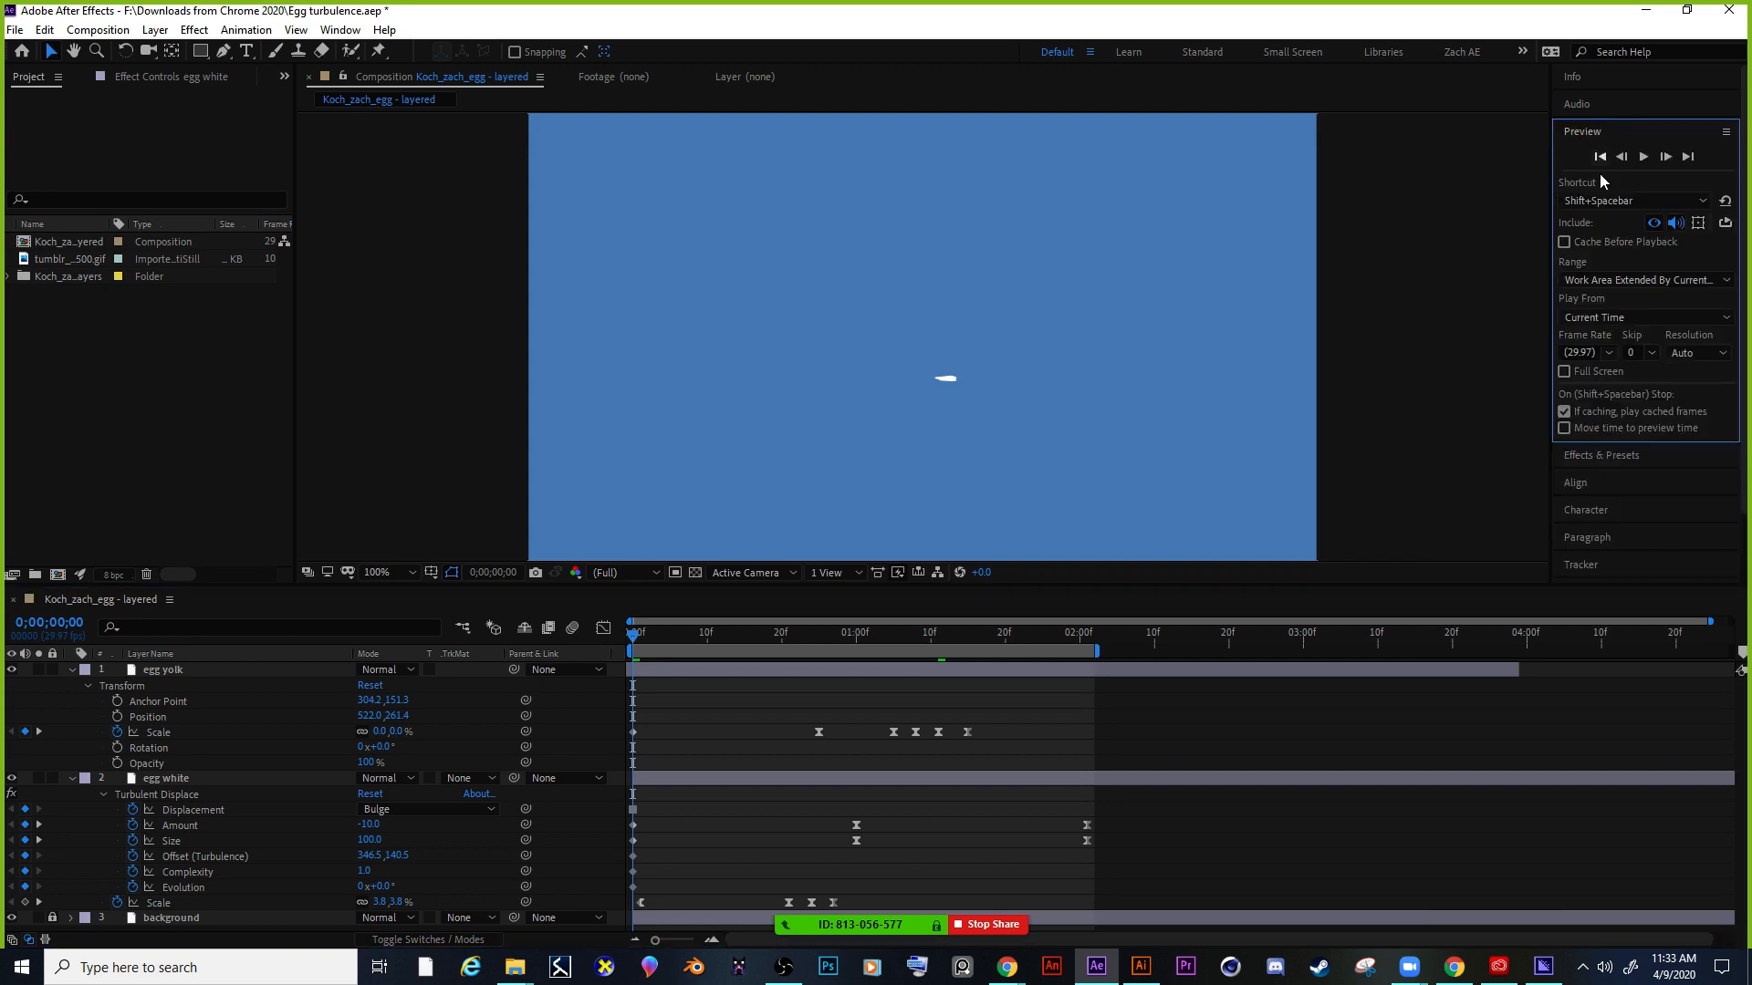
left_click(1645, 159)
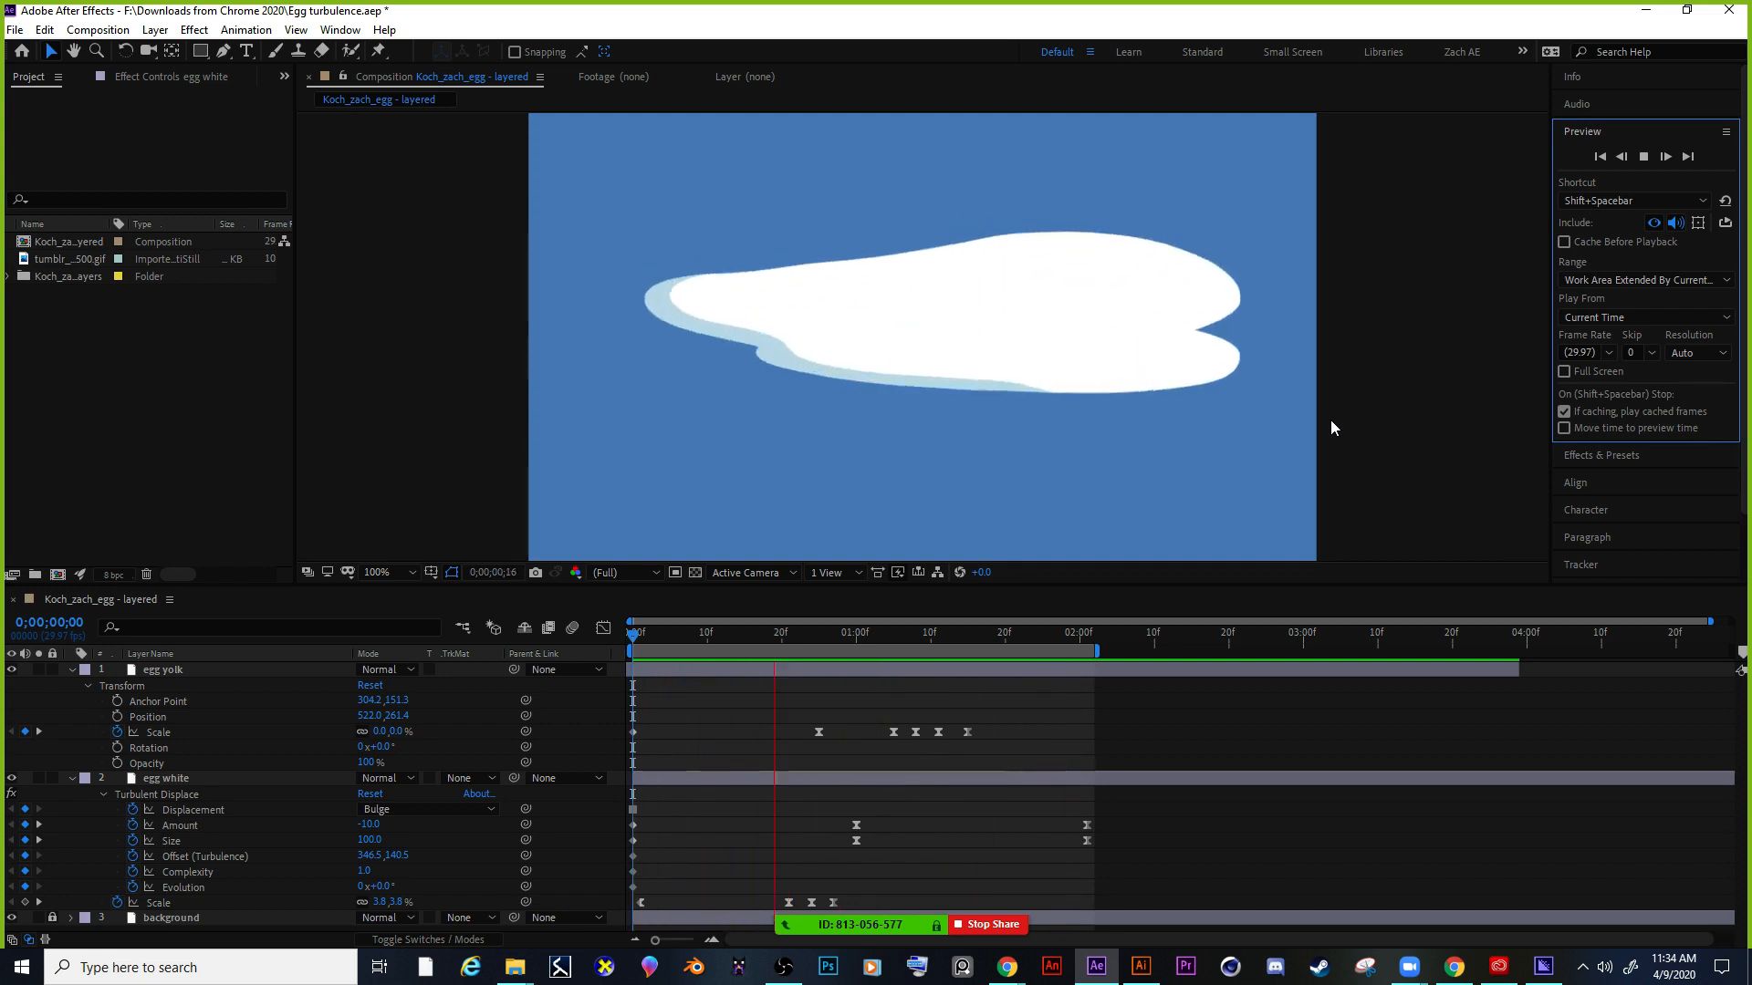
left_click(1644, 157)
Close the Egg turbulence project without saving its changes.
left_click(14, 29)
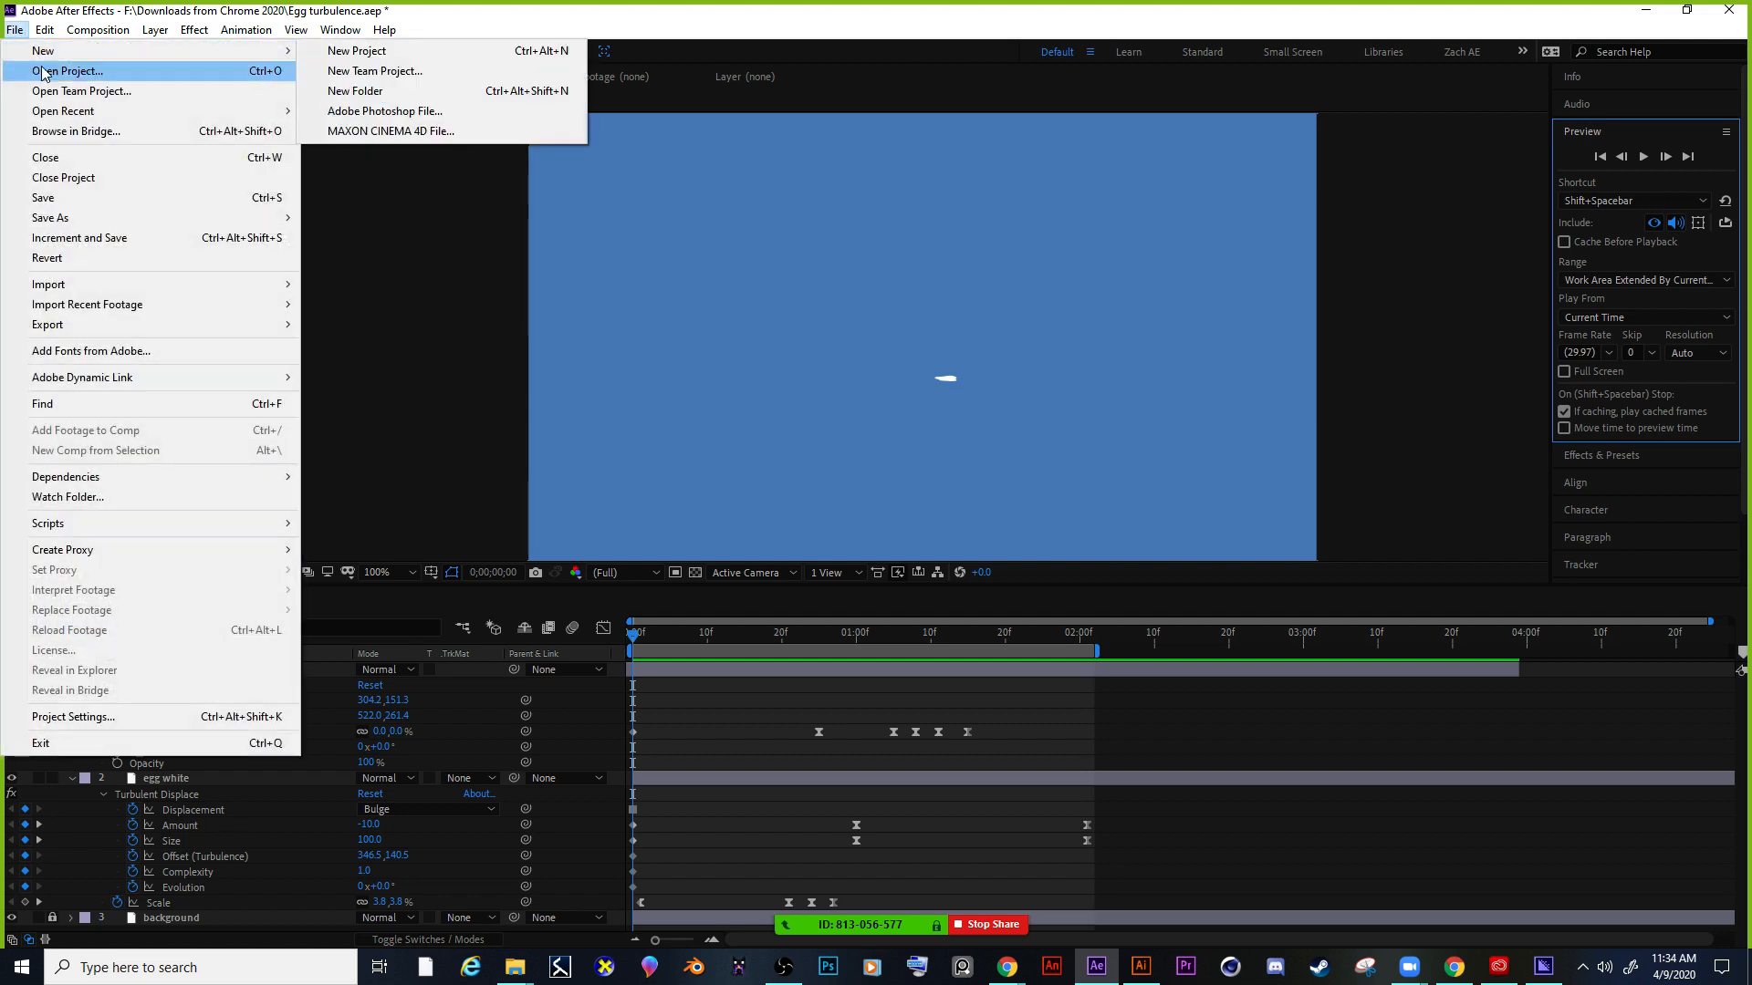
left_click(84, 179)
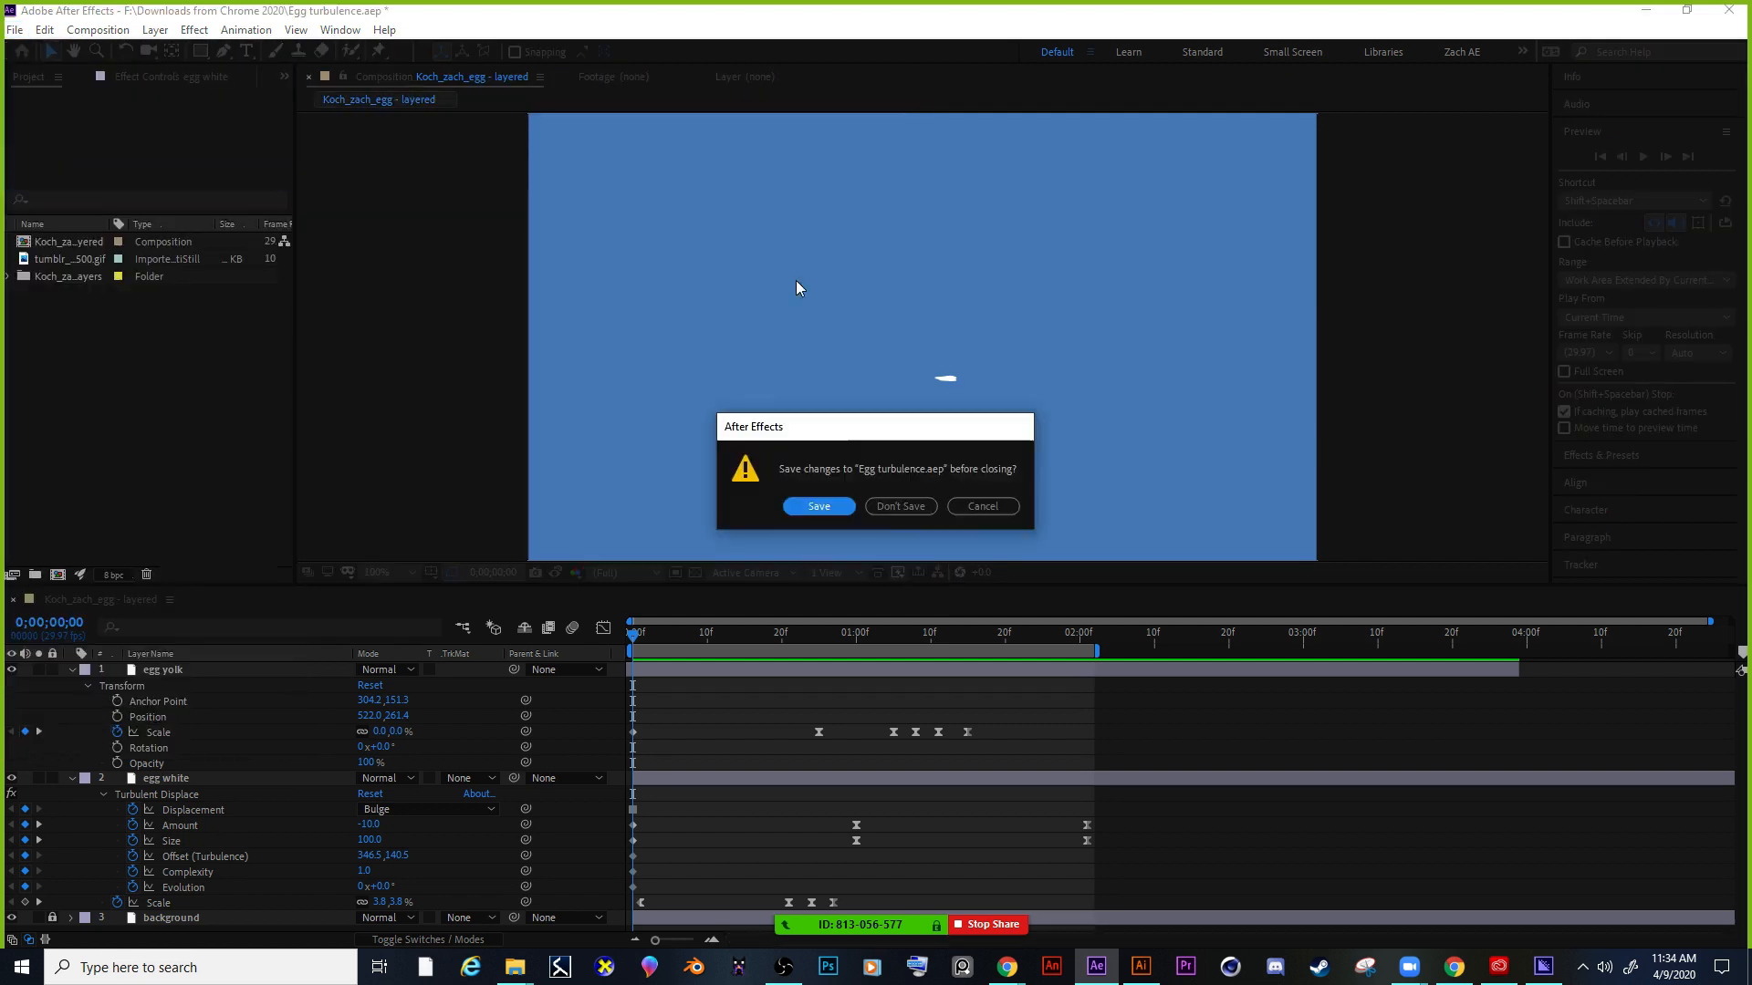
left_click(894, 512)
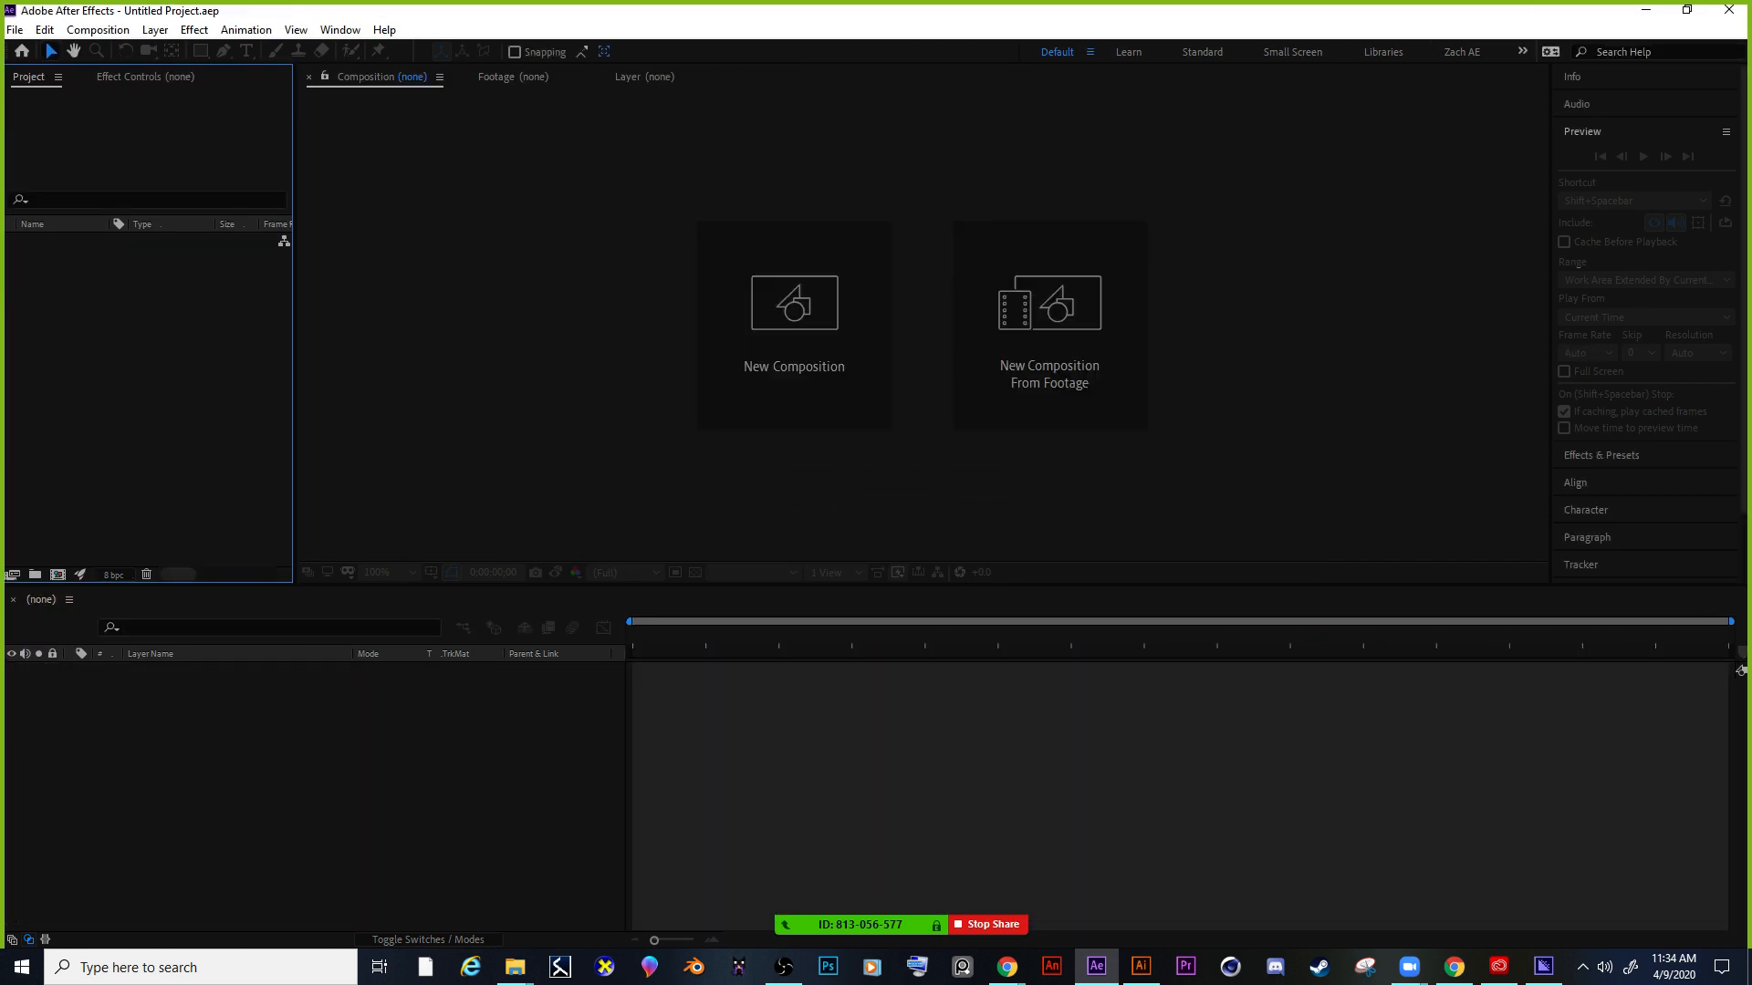
Switch to Illustrator and move the Appearance and Transform panel group clear of the egg artwork.
key("alt+Tab")
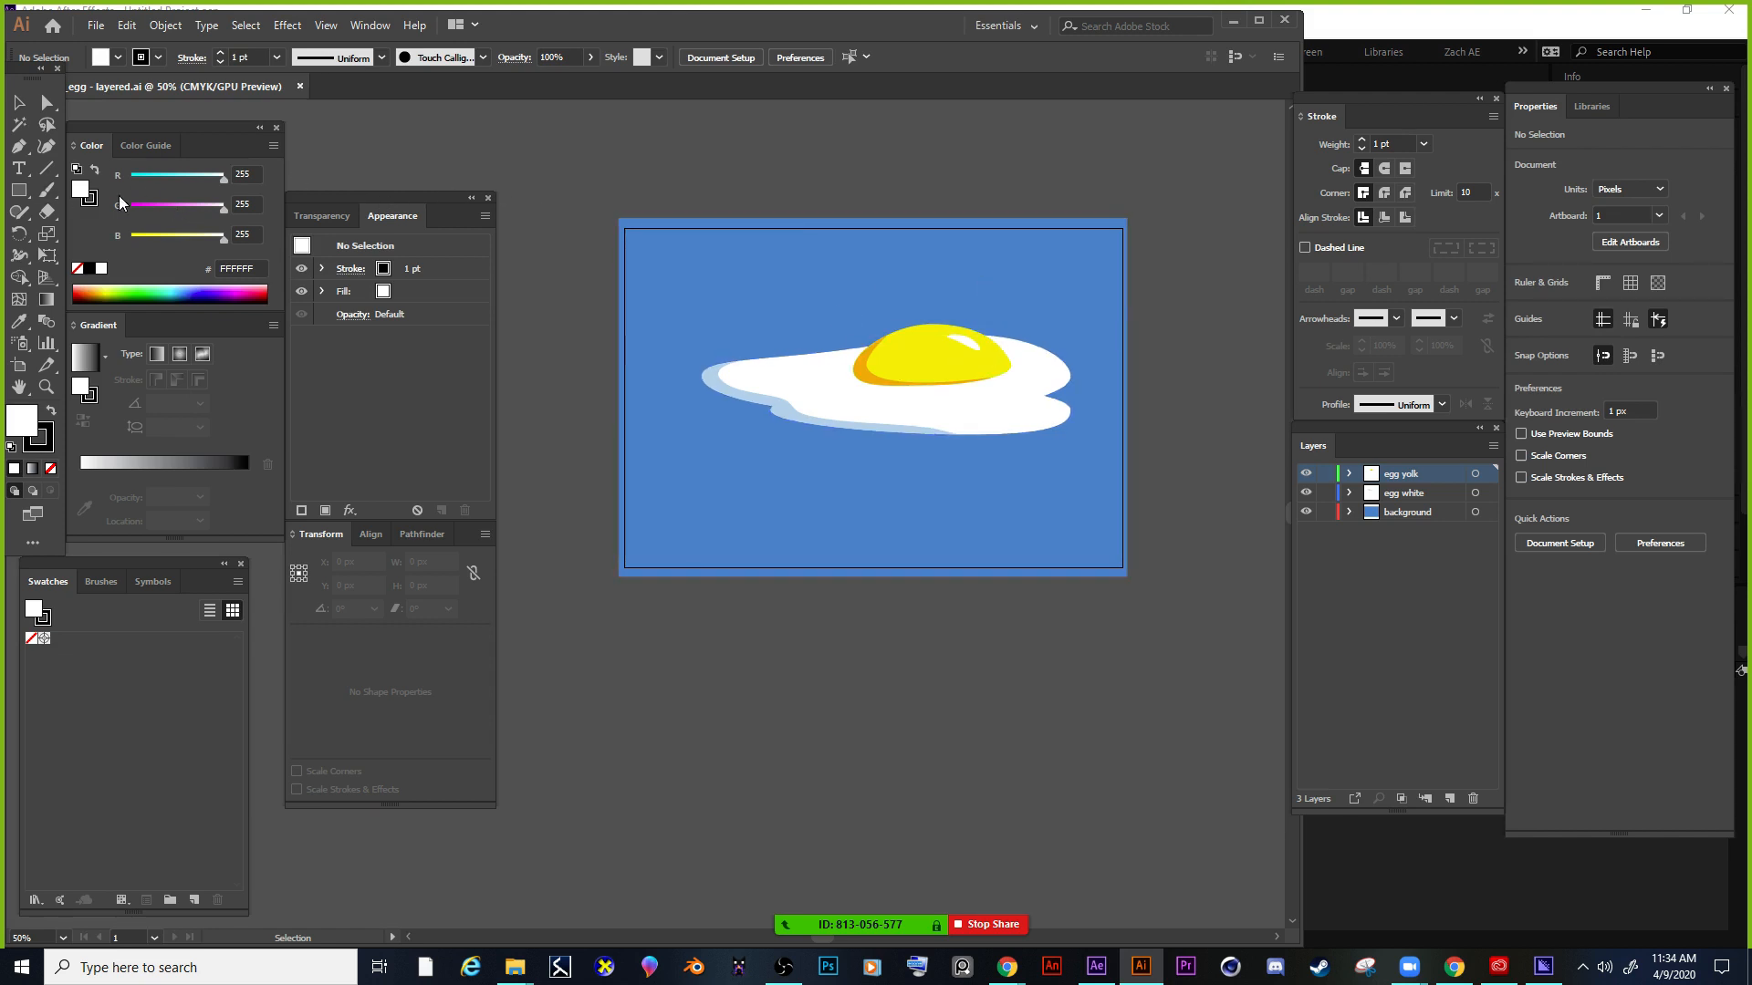
left_click(45, 386)
left_click(891, 302)
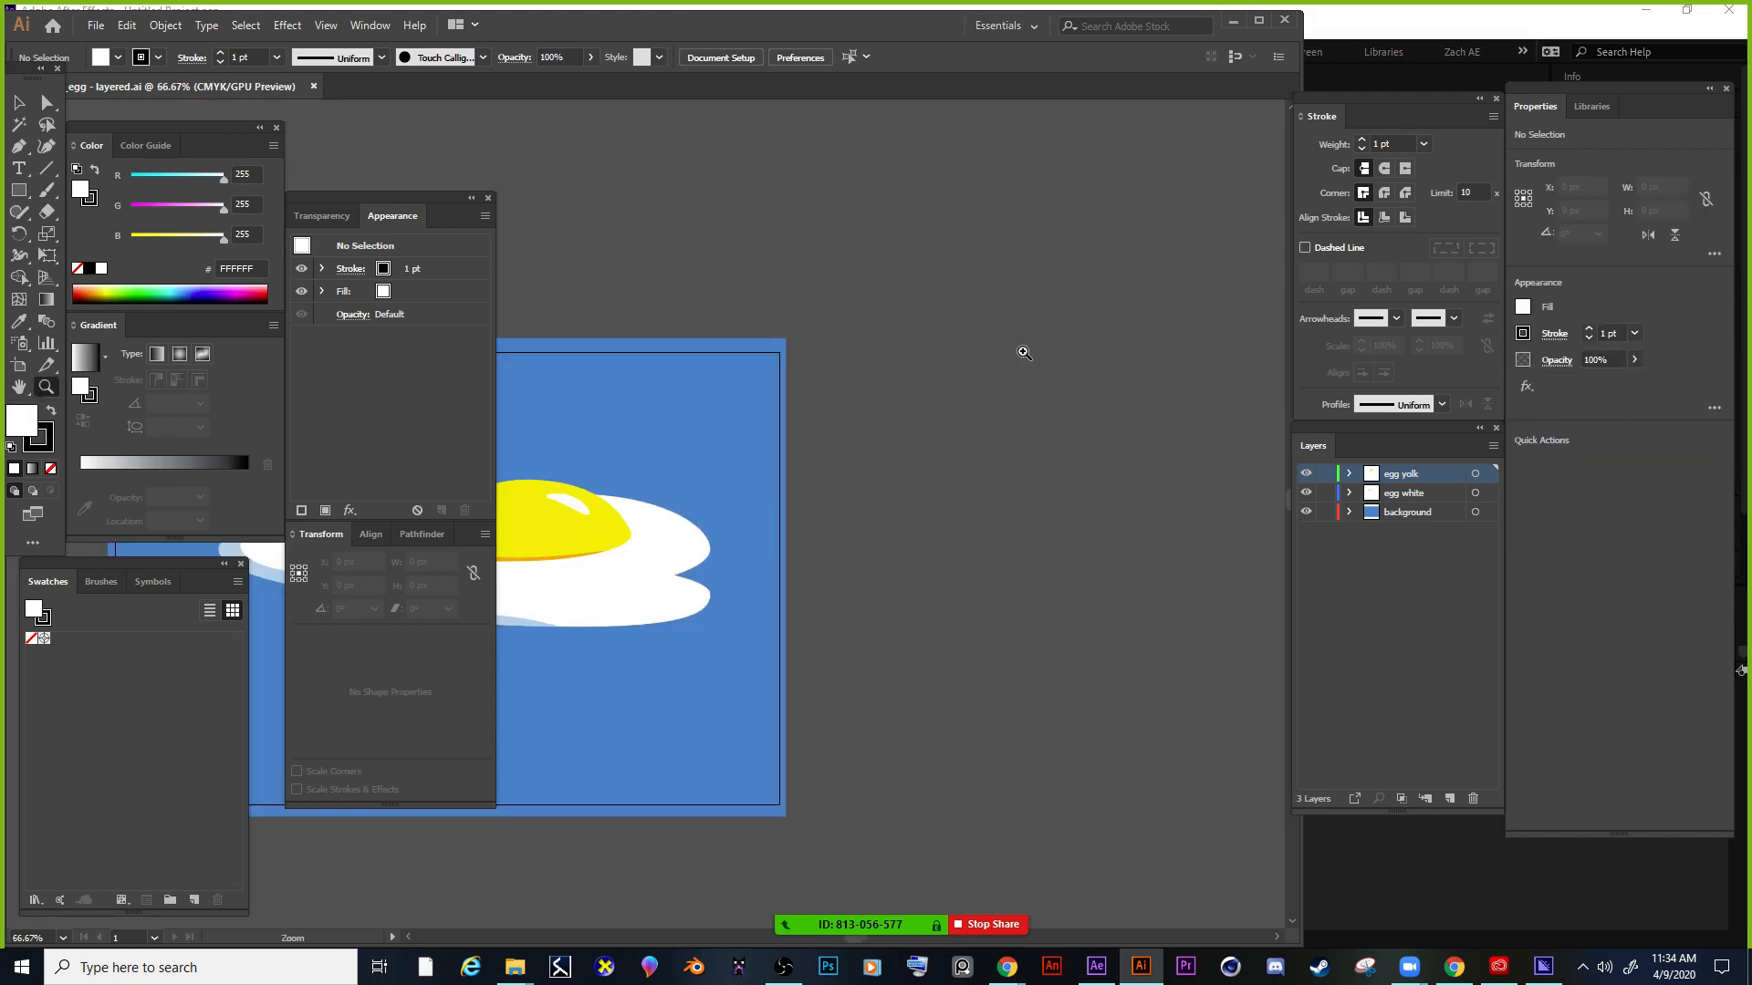
left_click_drag(383, 217, 1138, 123)
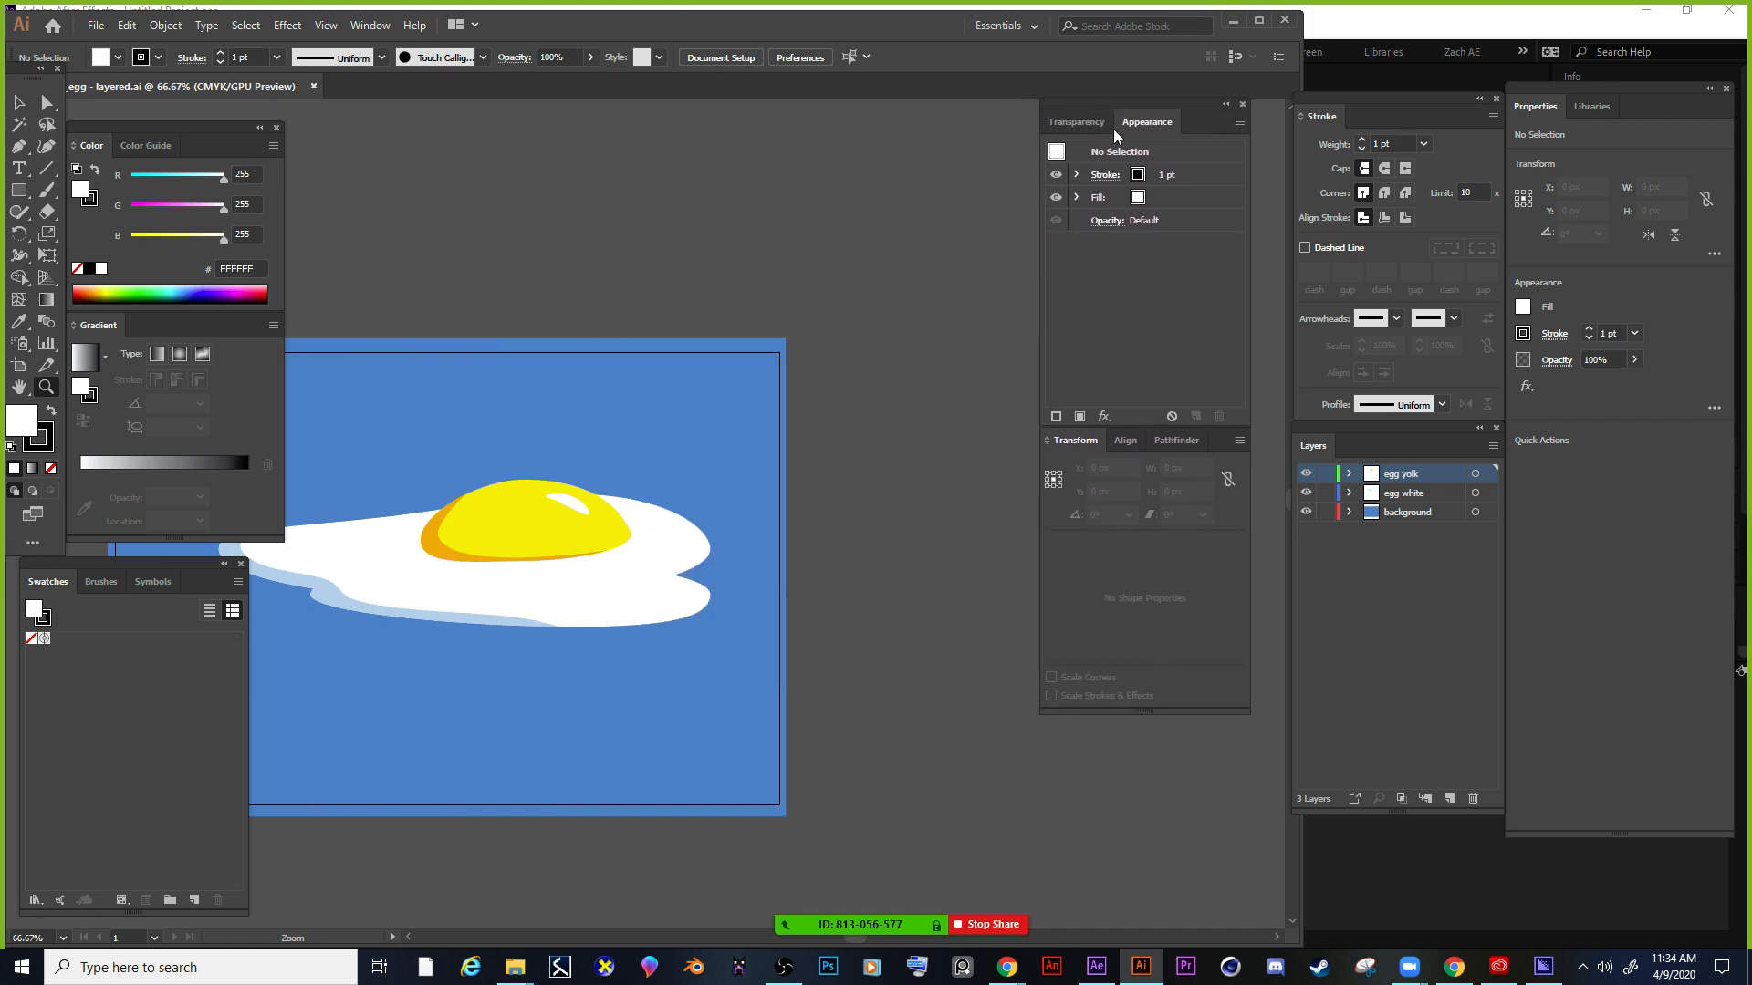
left_click_drag(861, 940, 847, 944)
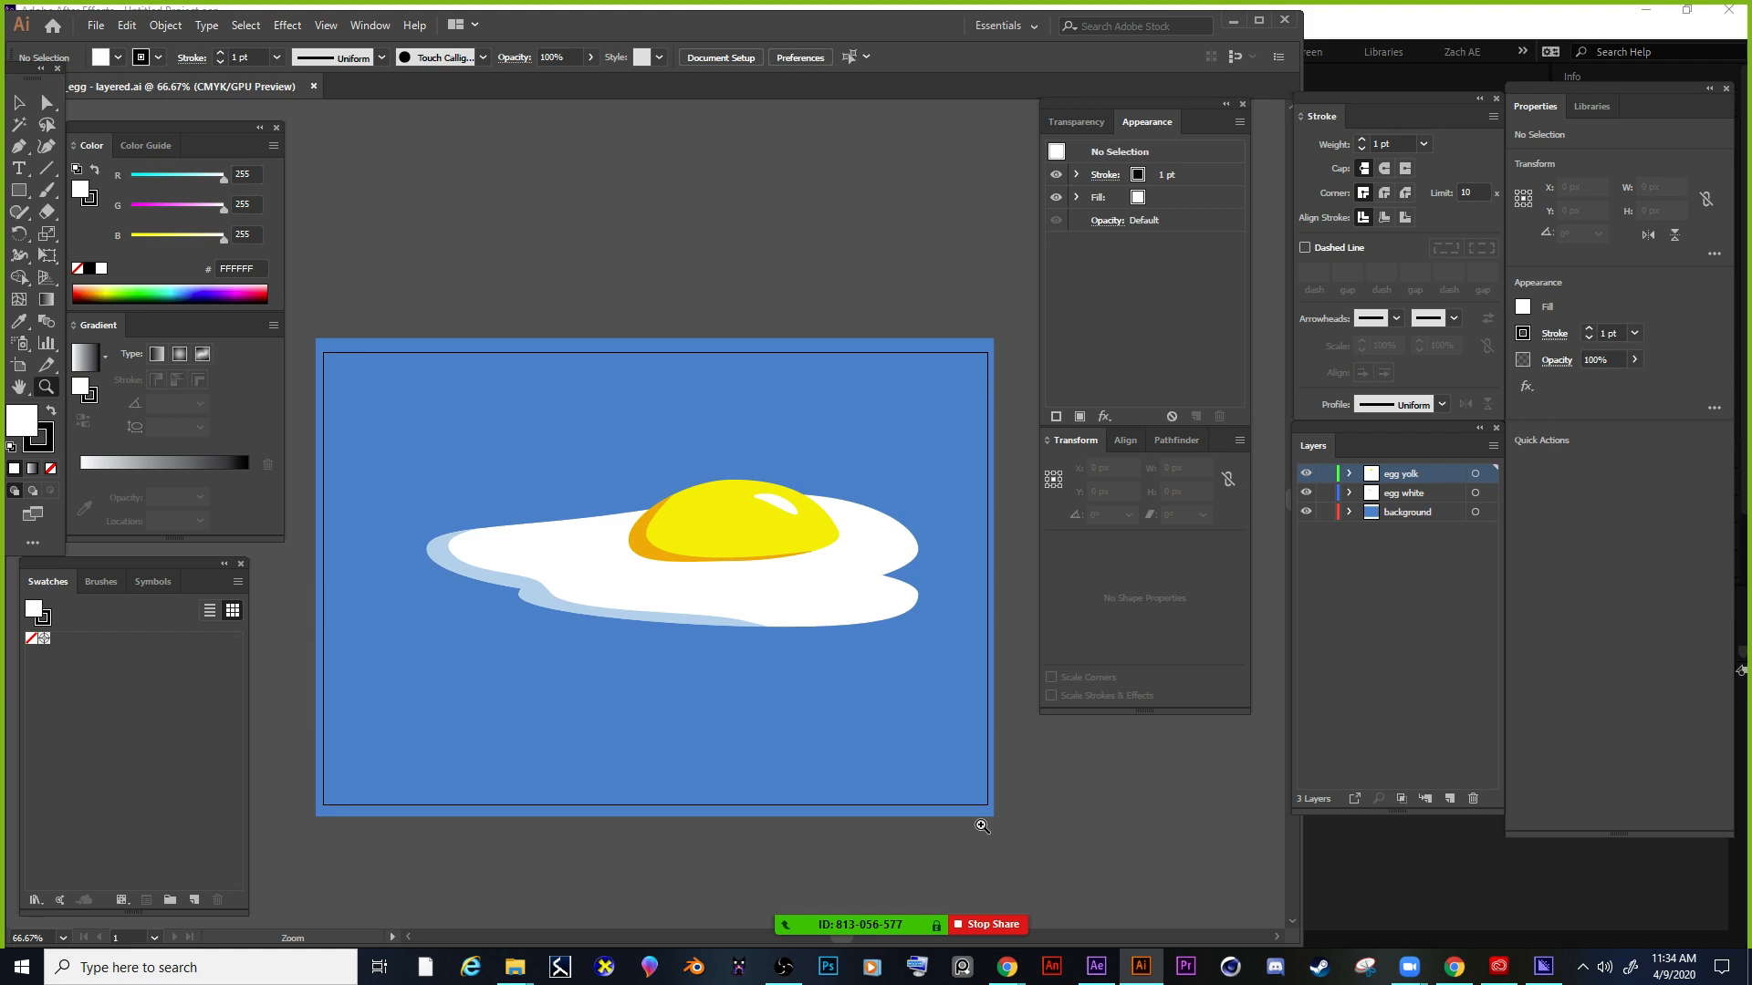
scroll(725, 544, "down", 2)
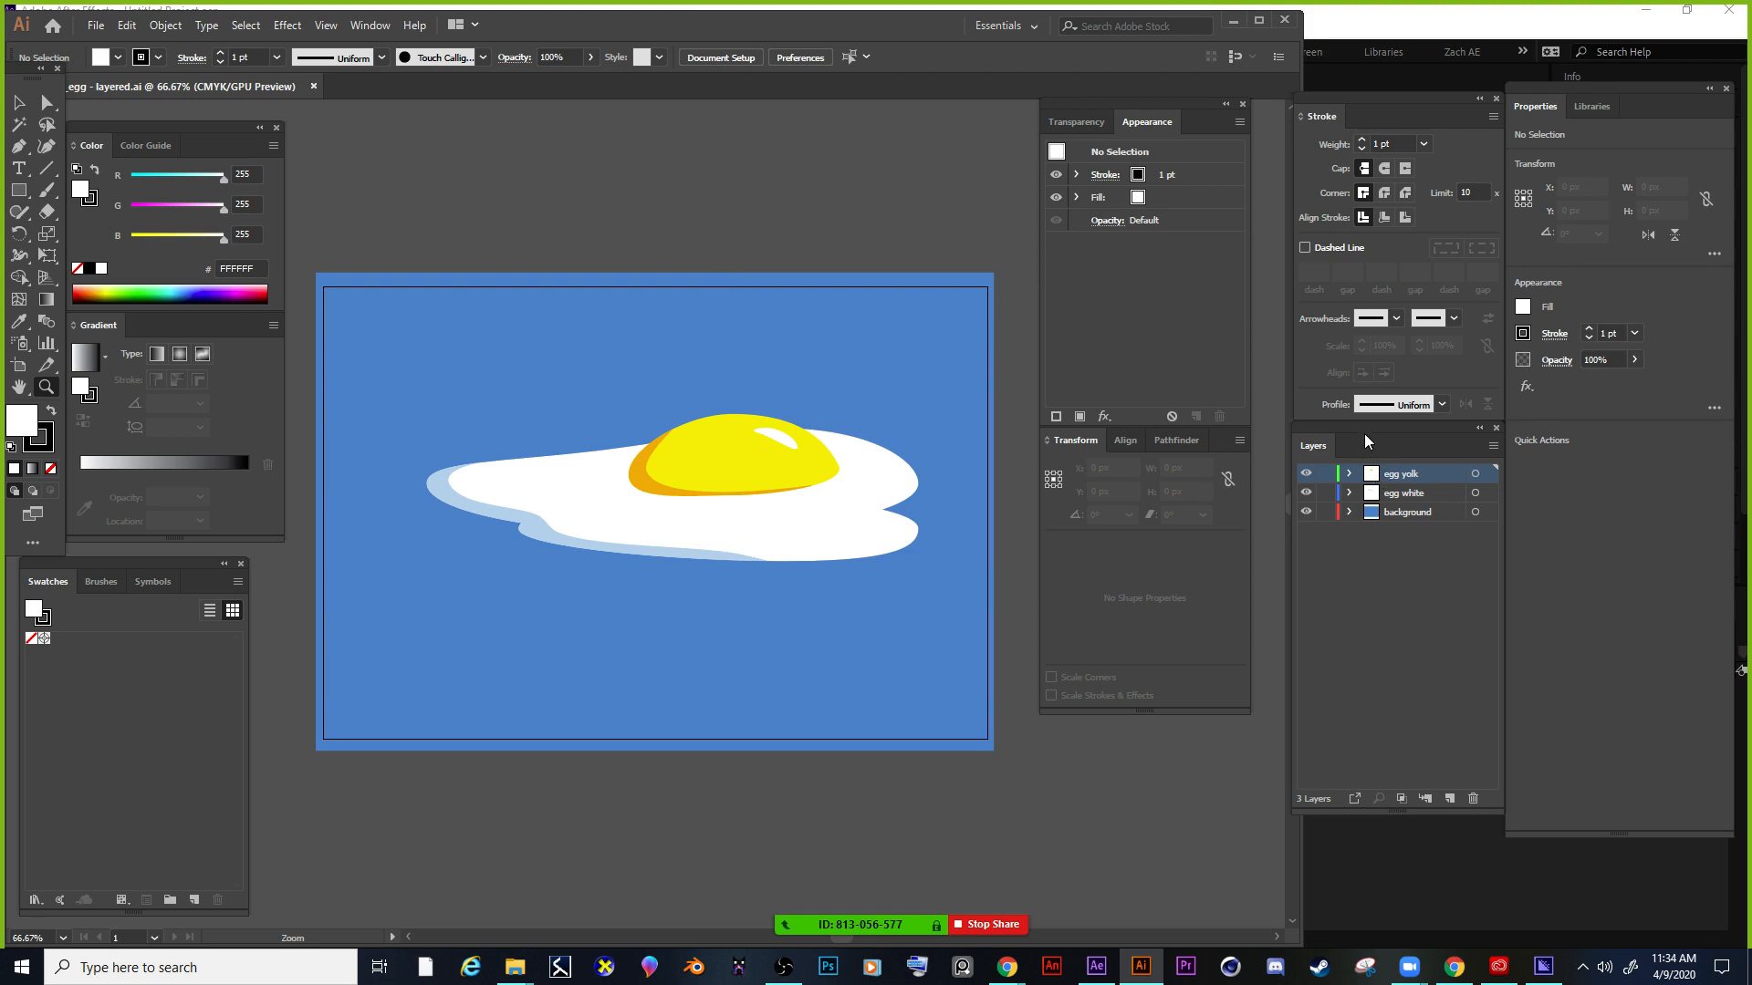
Examine the egg yolk, egg white and background layers and the clip groups and path they contain.
mouse_move(1366, 443)
left_mouse_down()
mouse_move(1322, 463)
mouse_move(1367, 444)
left_mouse_up()
left_click(1403, 494)
left_click(1413, 515)
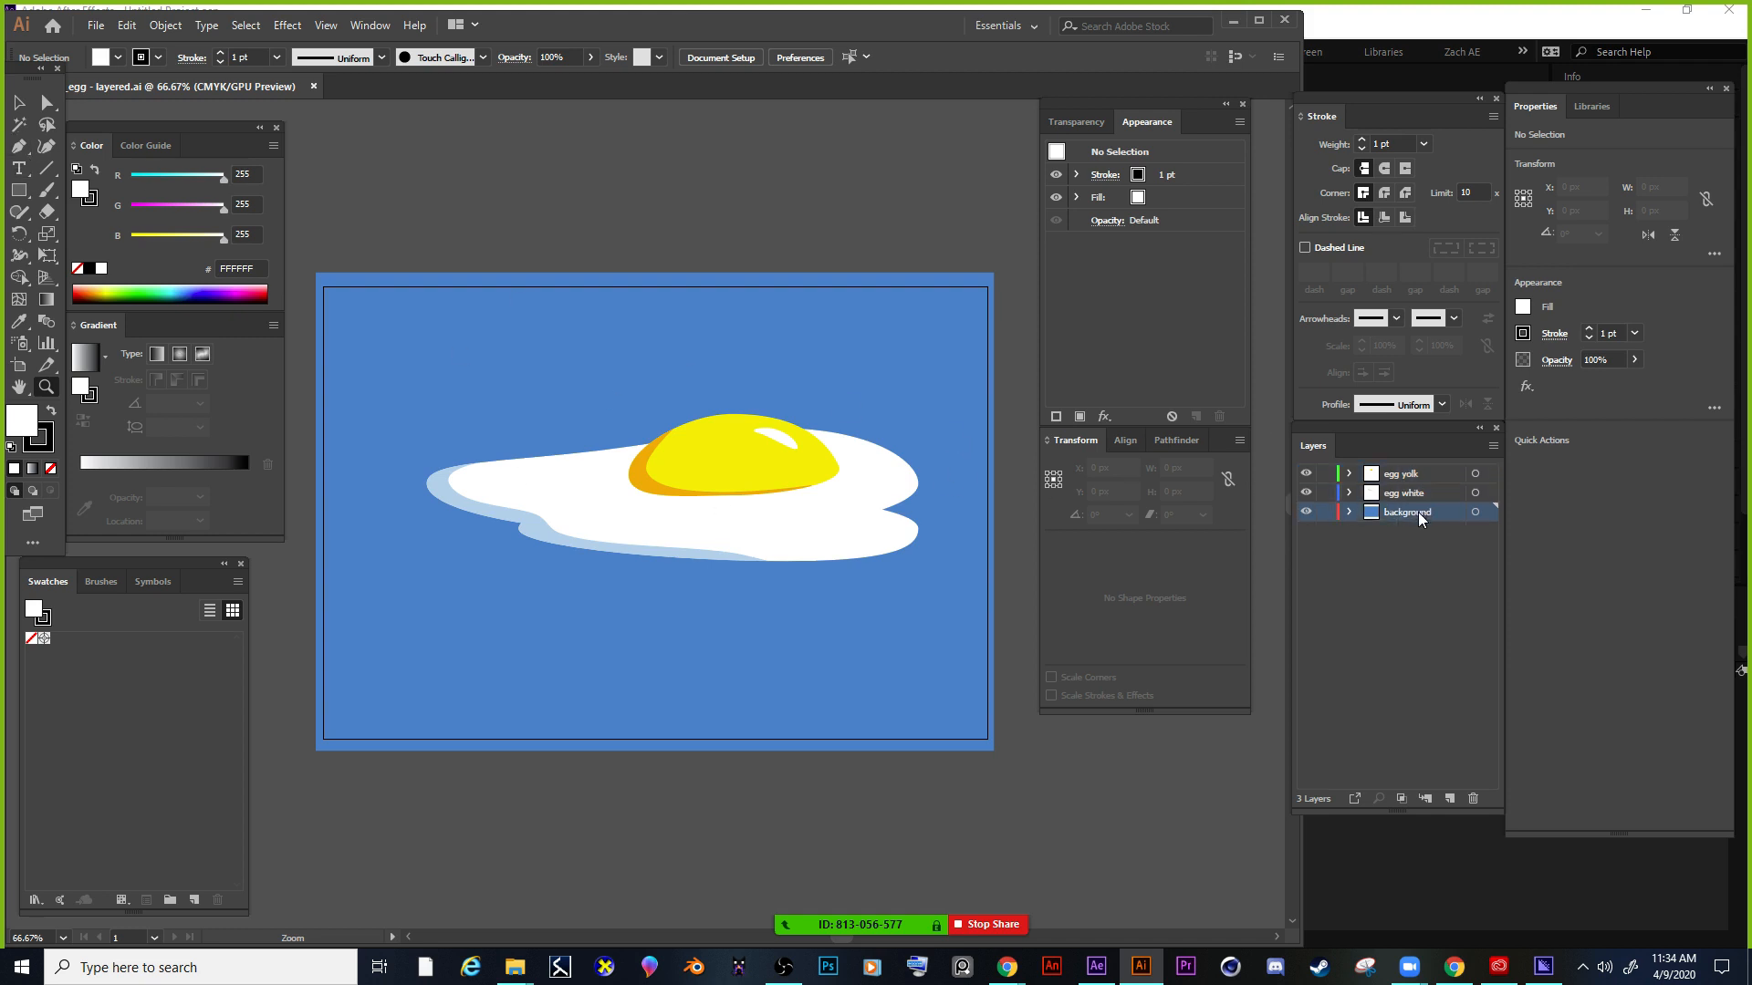
left_click(1348, 512)
left_click(1348, 493)
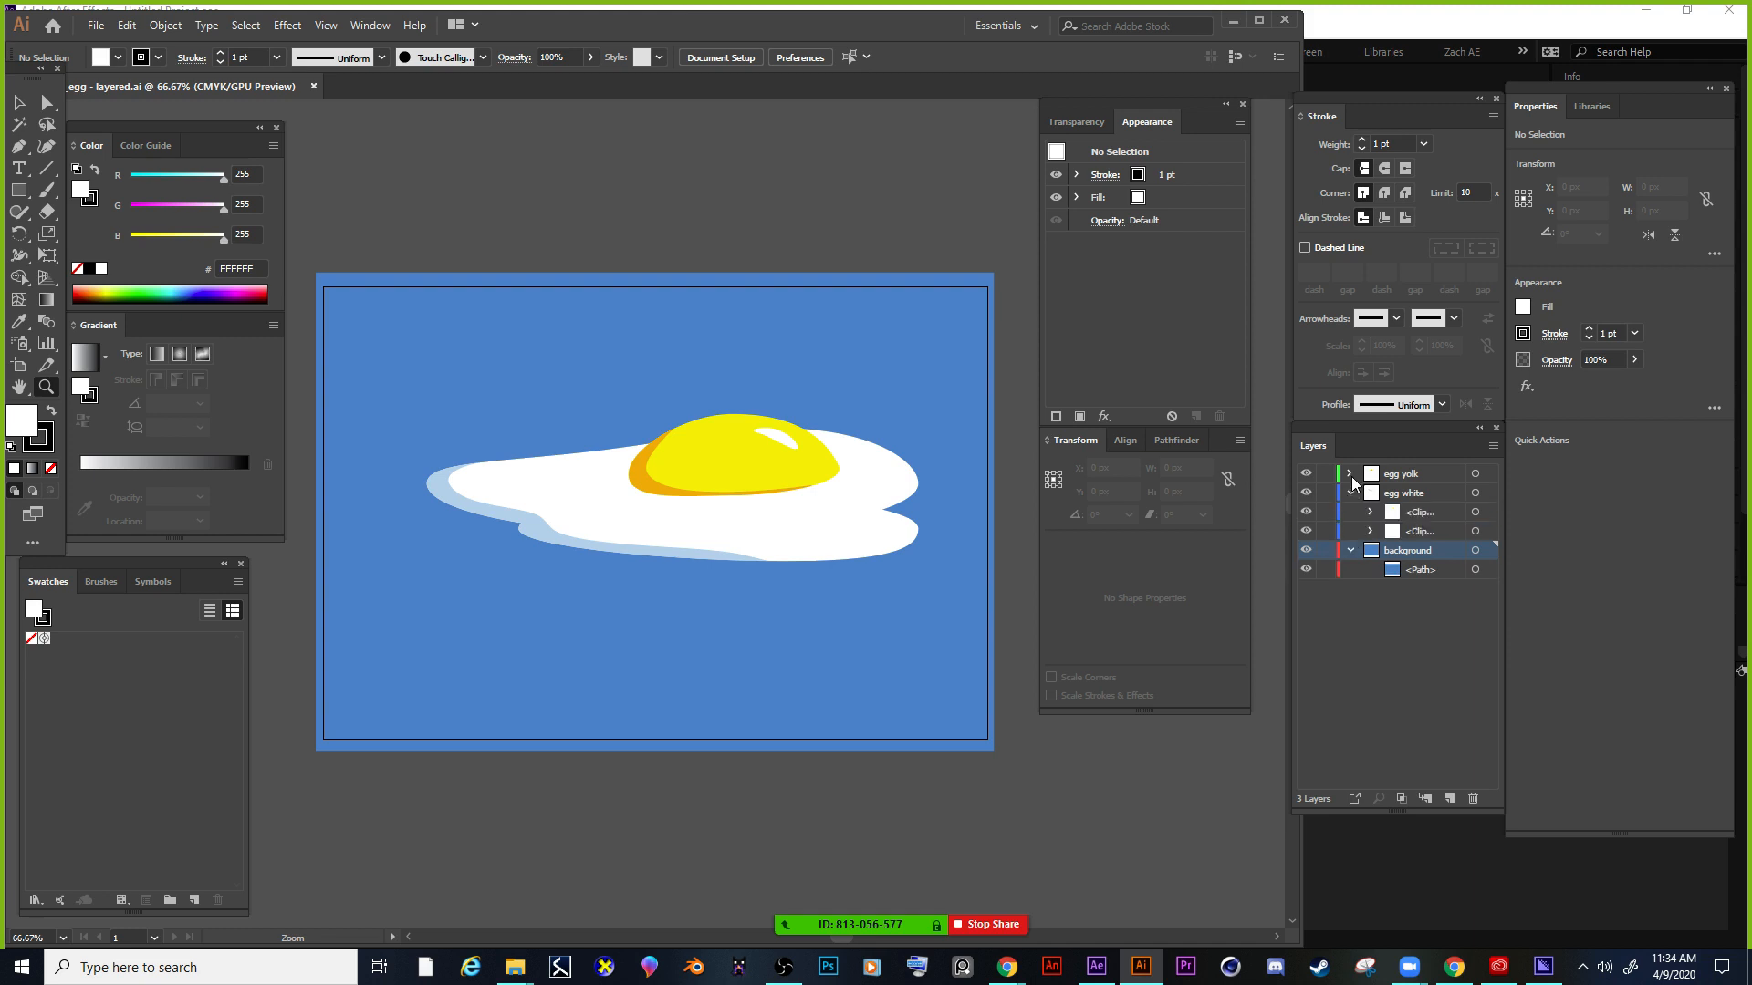
left_click(1349, 474)
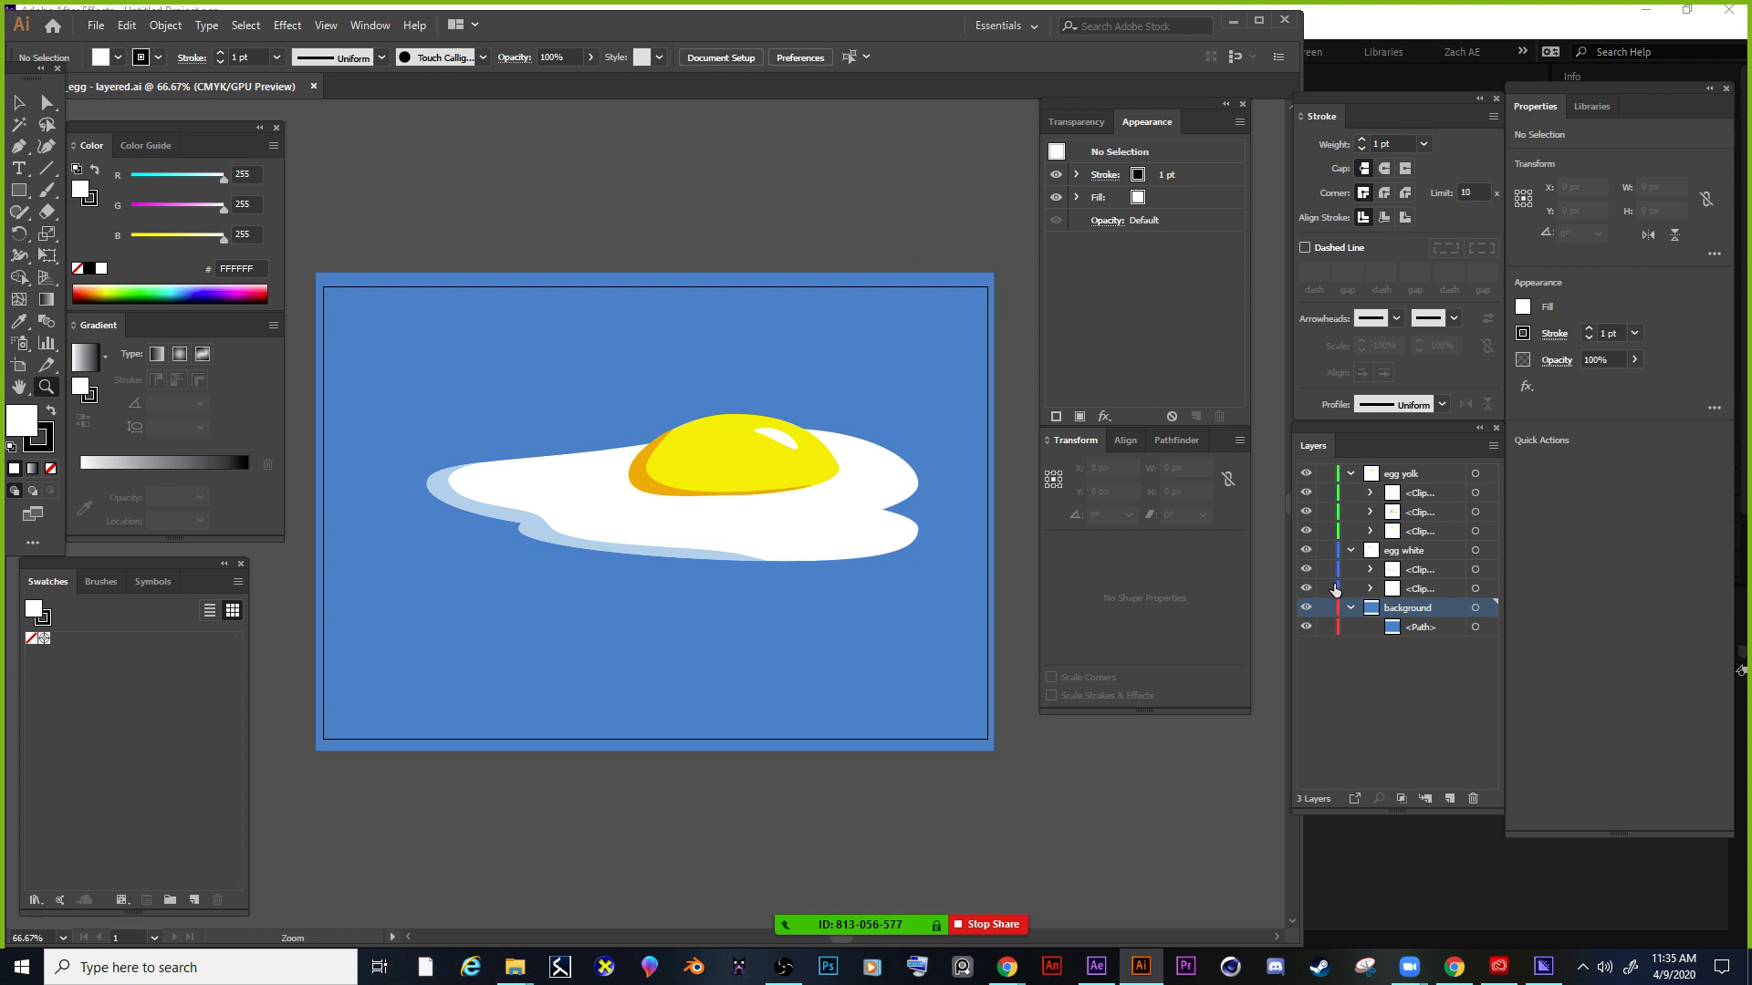
left_click(1350, 474)
left_click(1350, 493)
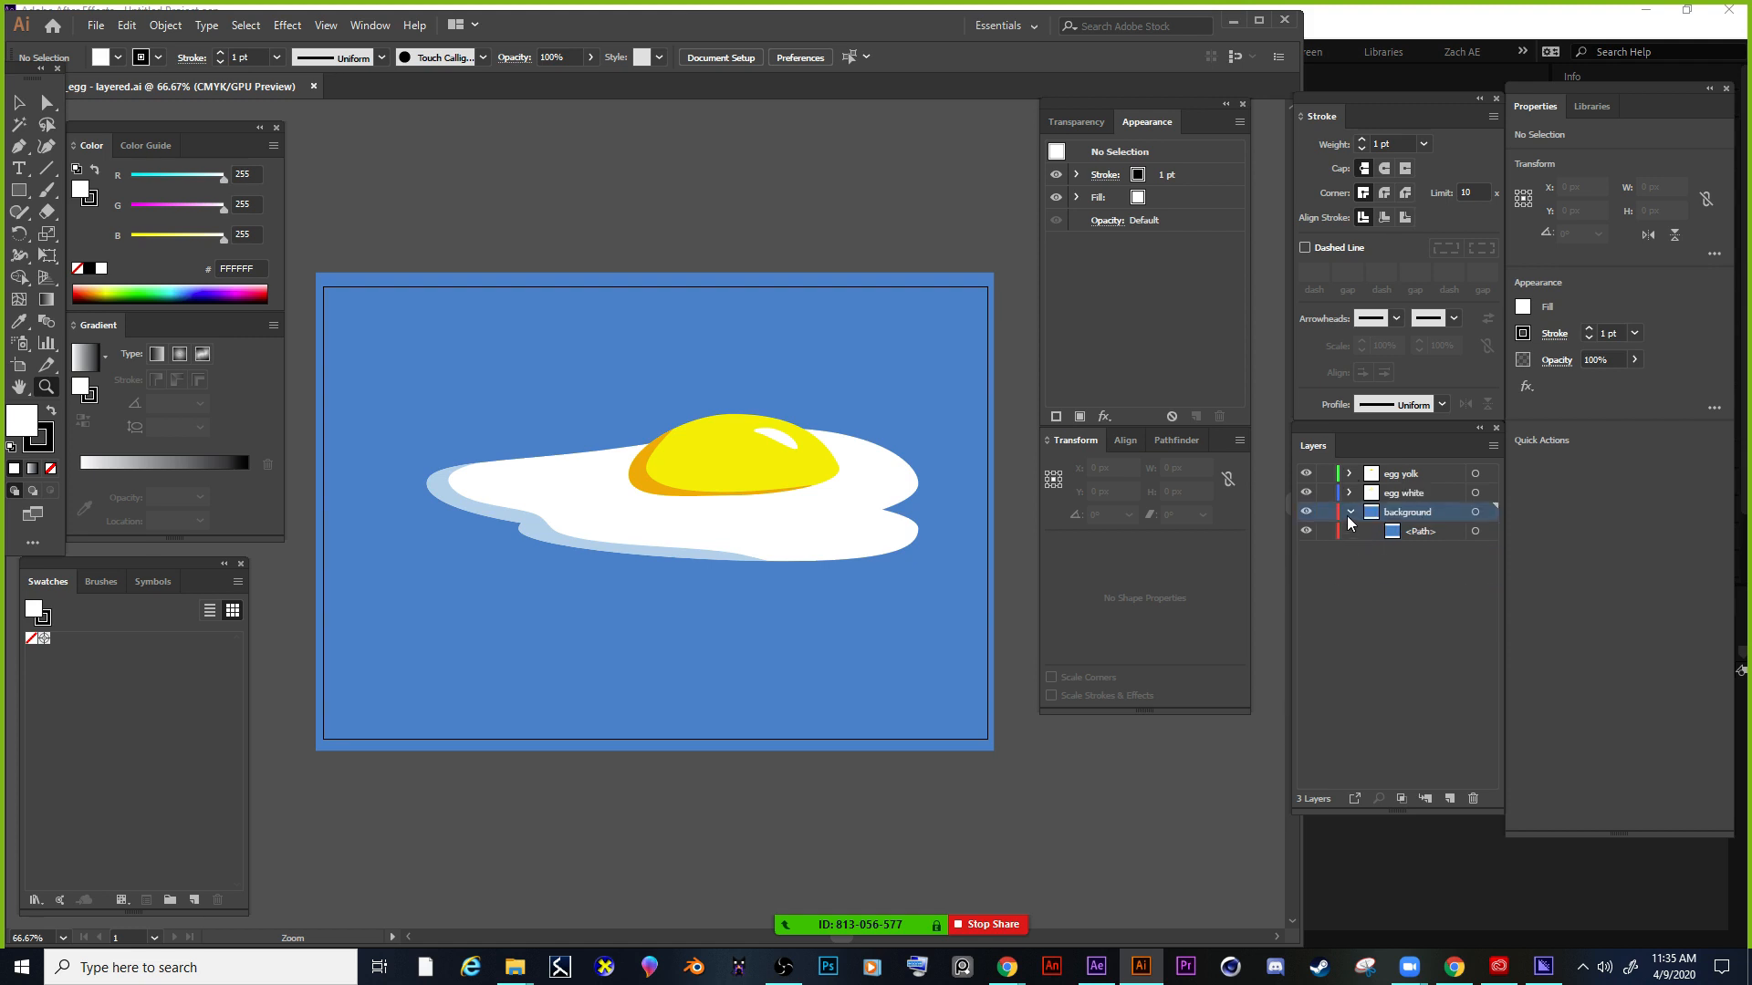
left_click(1350, 512)
left_click(1350, 512)
left_click(1350, 493)
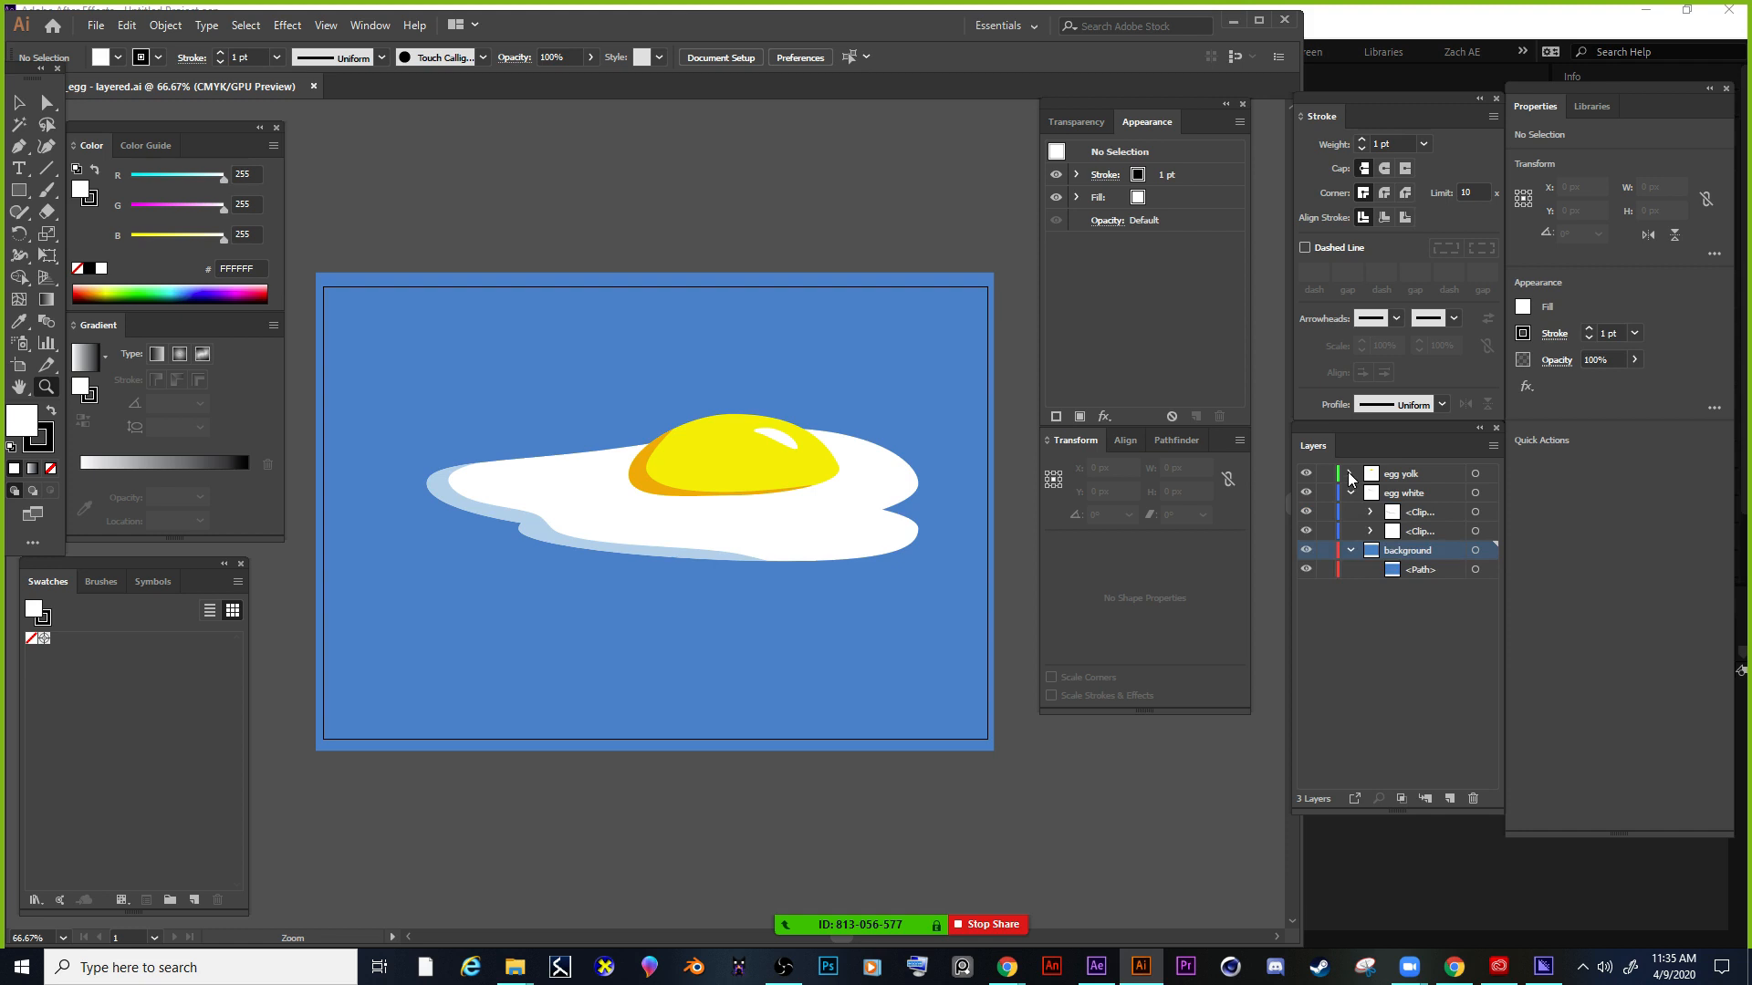
left_click(1350, 473)
left_click(1370, 493)
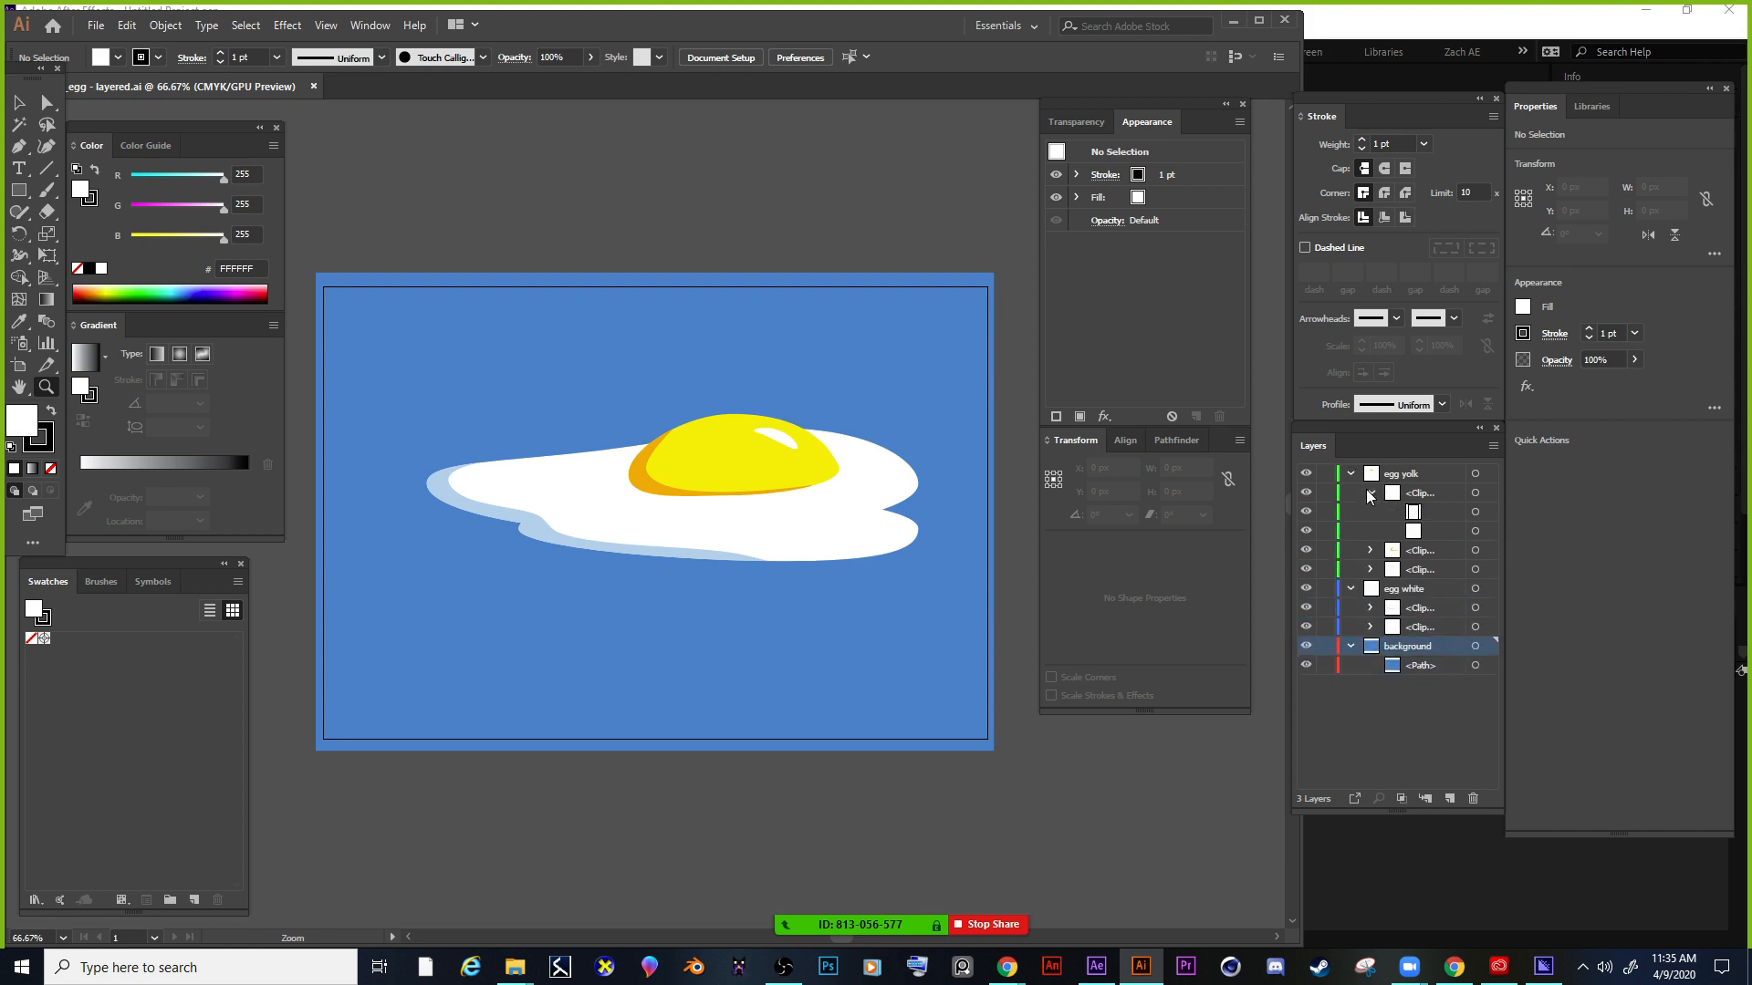
left_click(1370, 493)
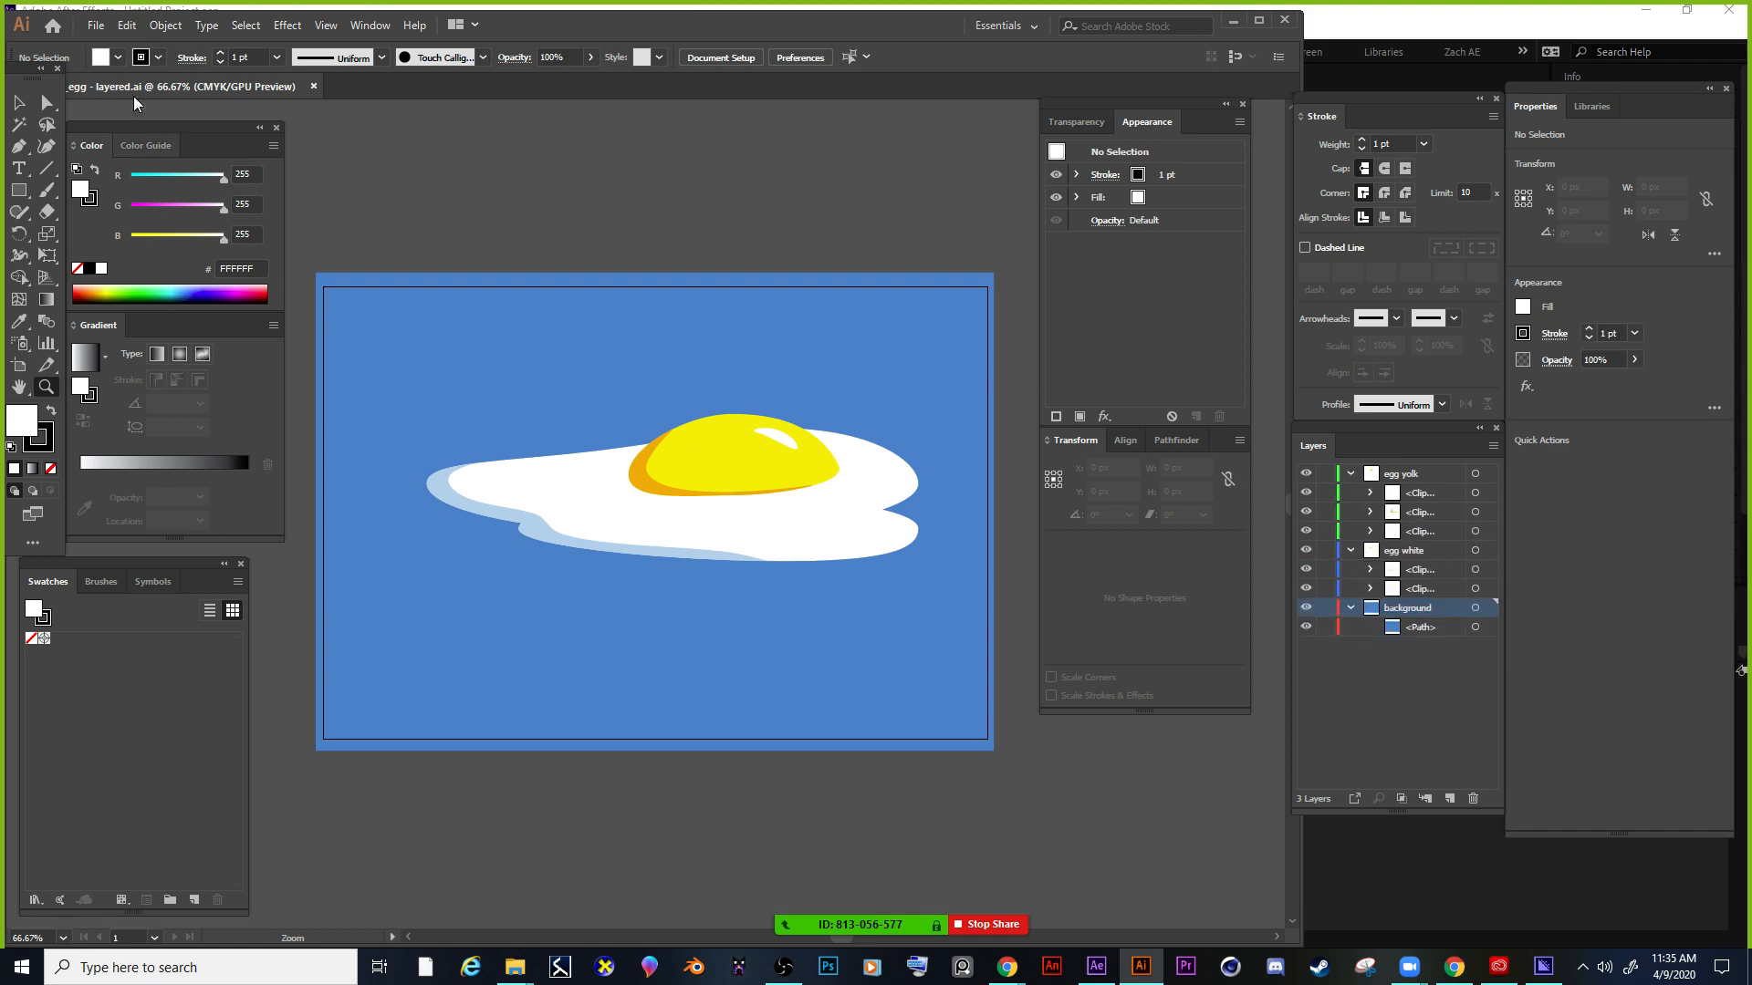
Save the egg artwork as a new Illustrator CC file whose name ends in "layered2", keeping the default Illustrator options.
left_click(99, 29)
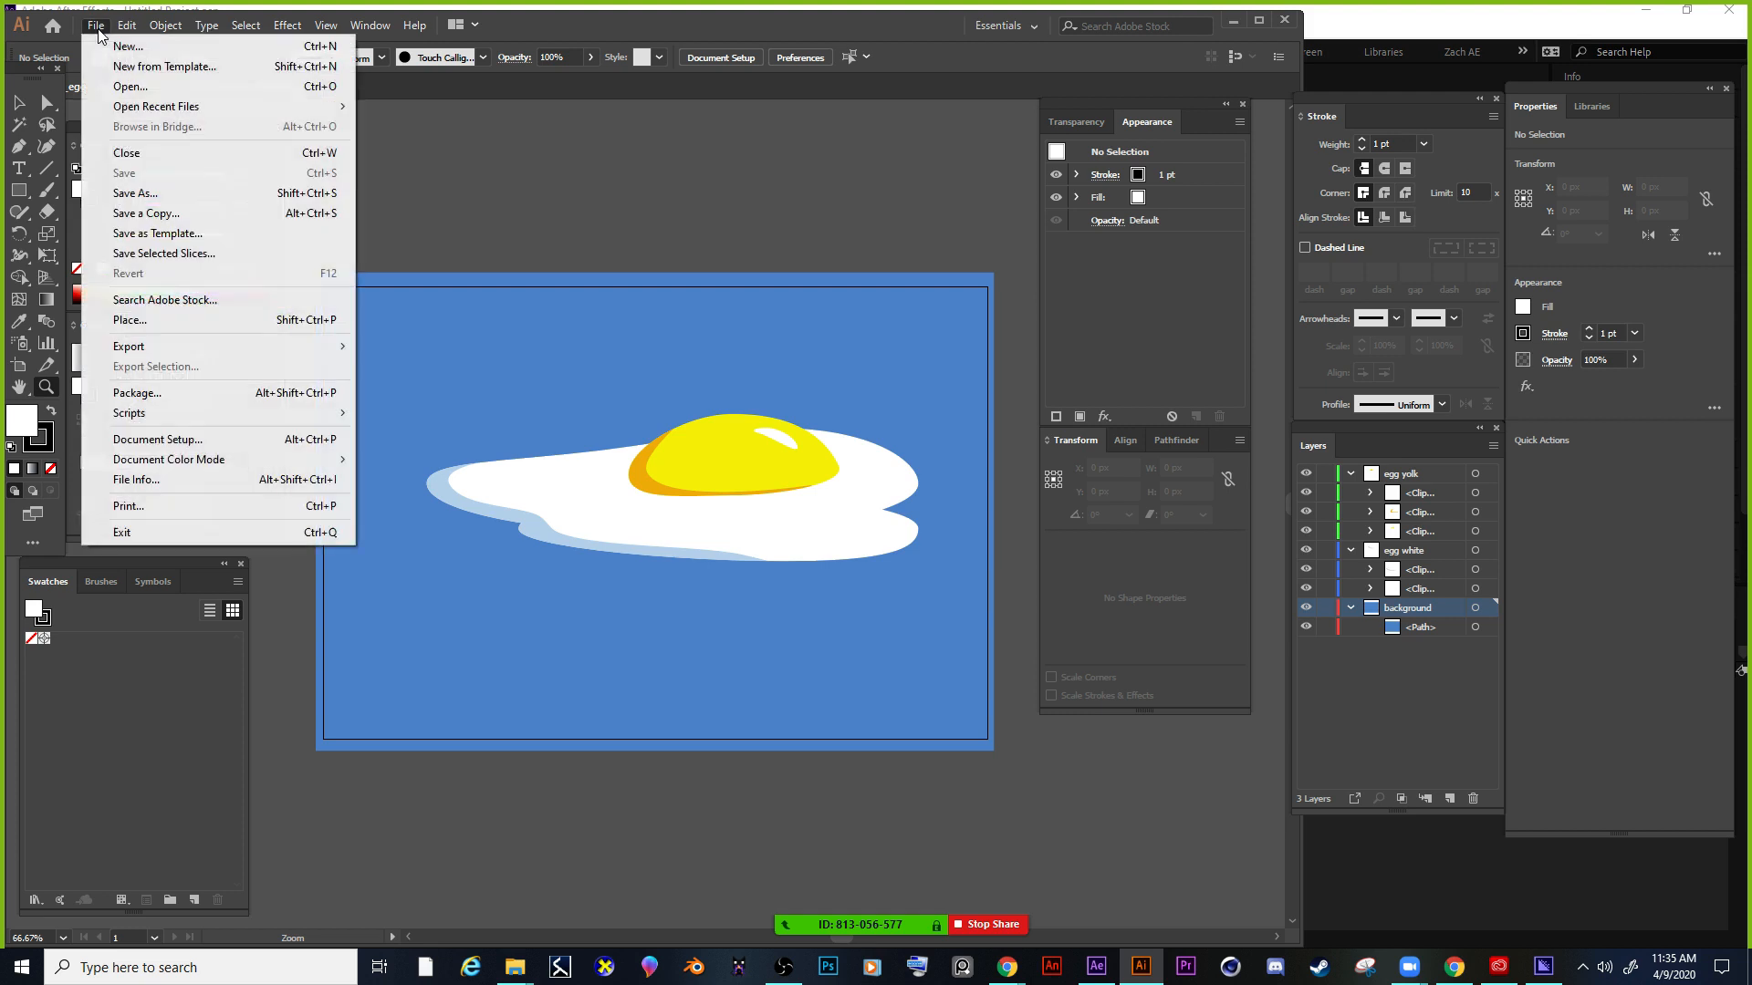
left_click(159, 193)
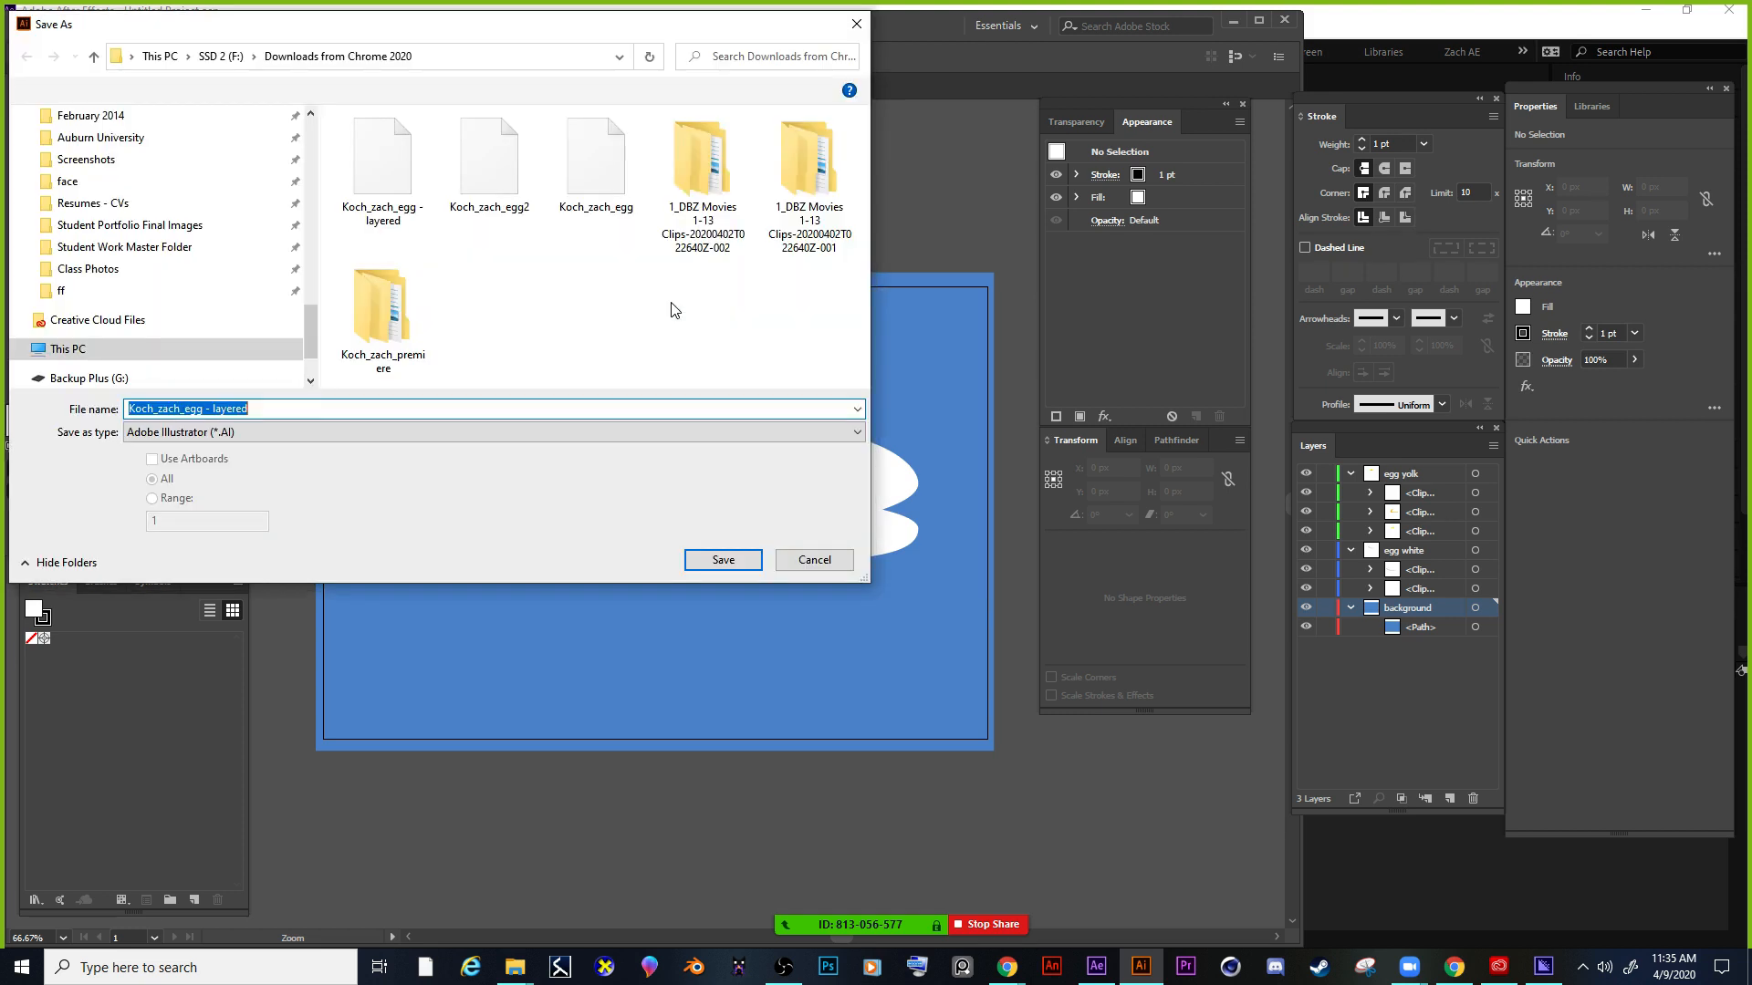
left_click(290, 407)
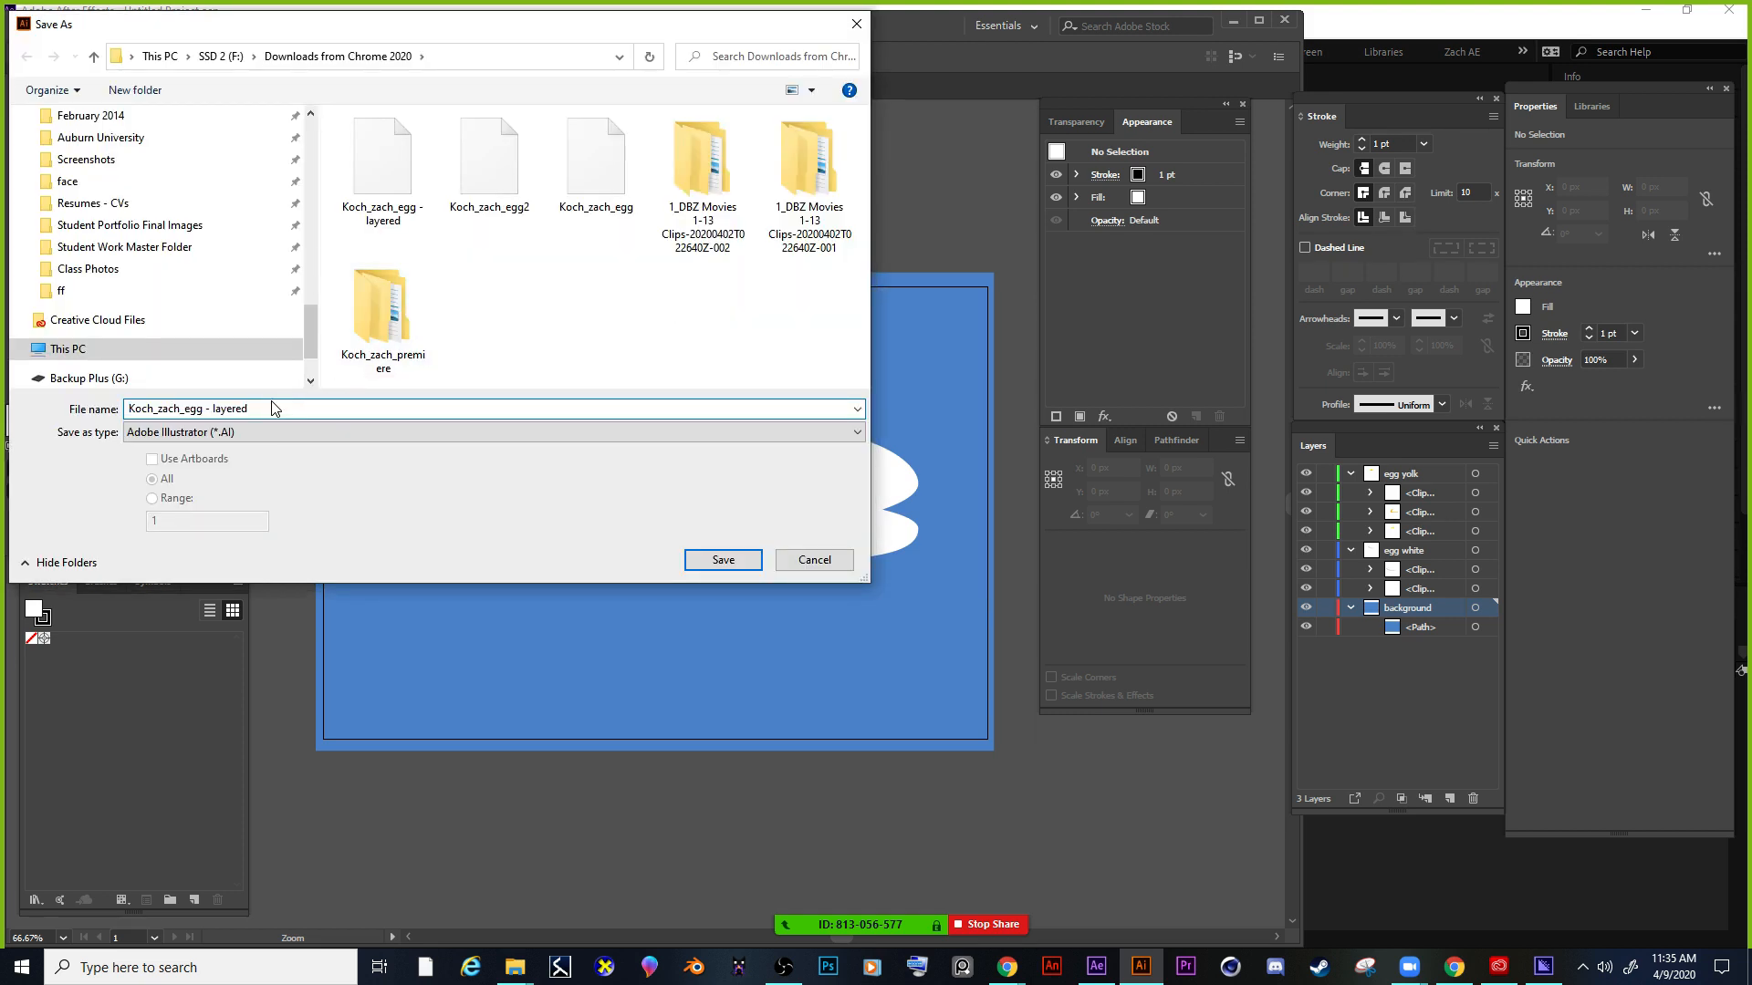
left_click(721, 565)
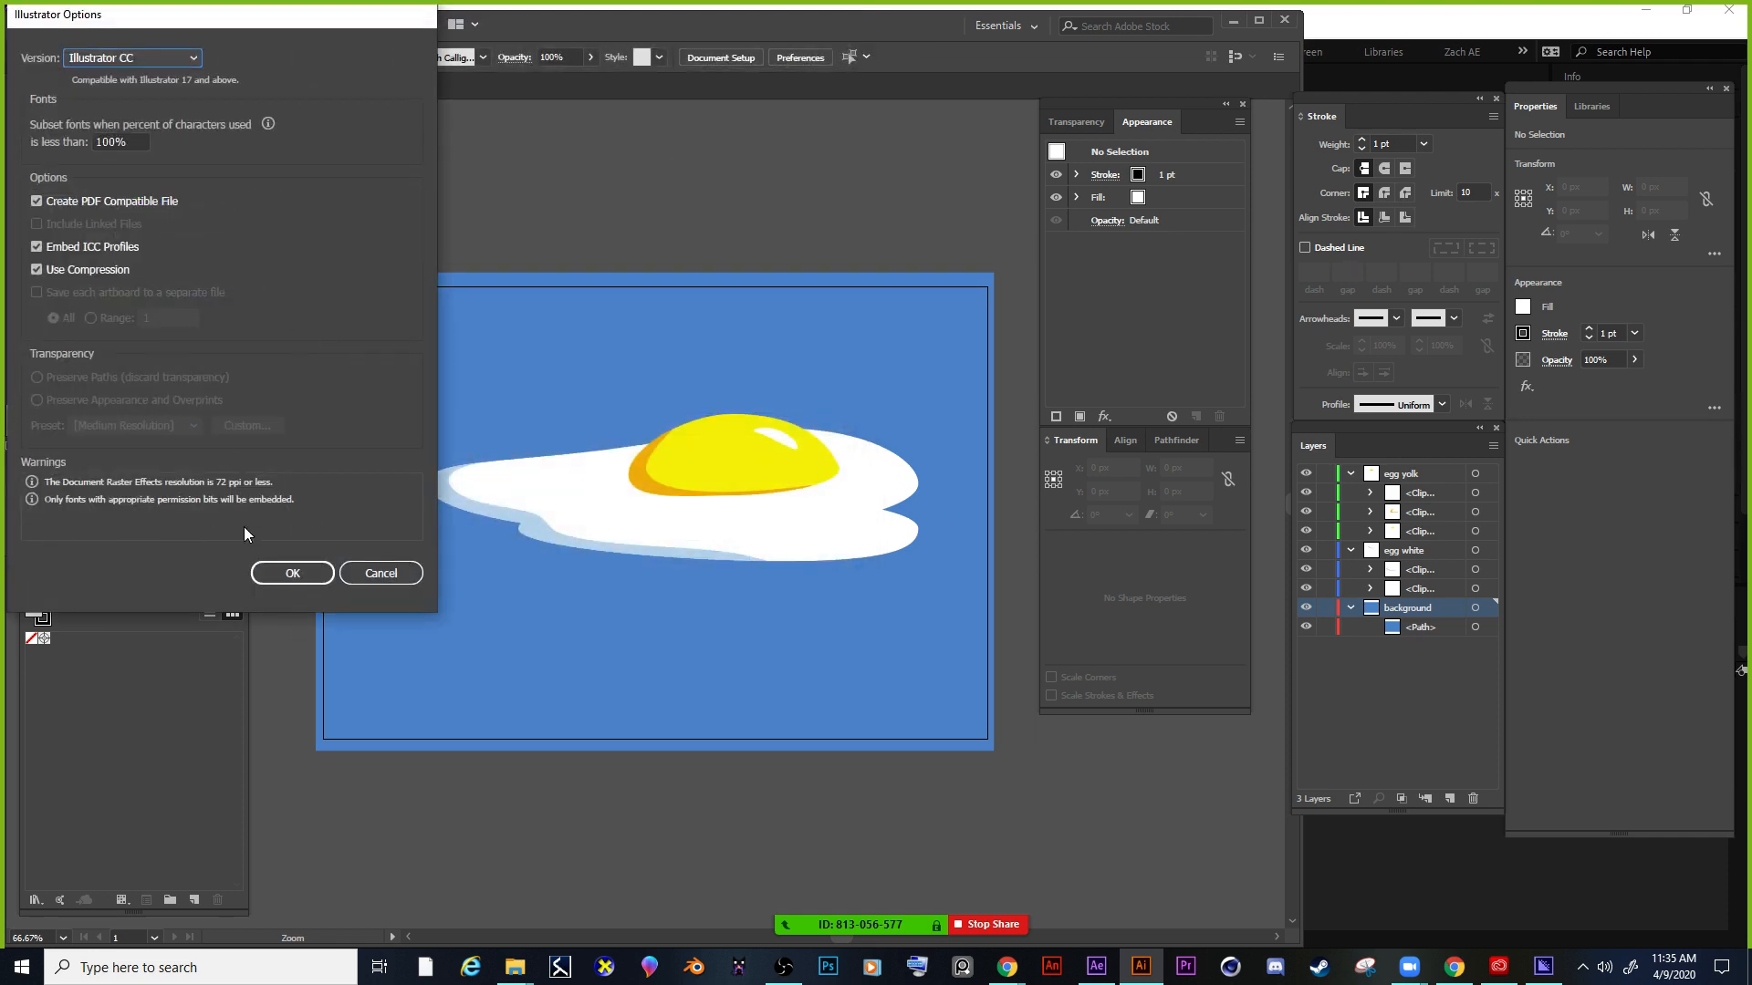
left_click(290, 573)
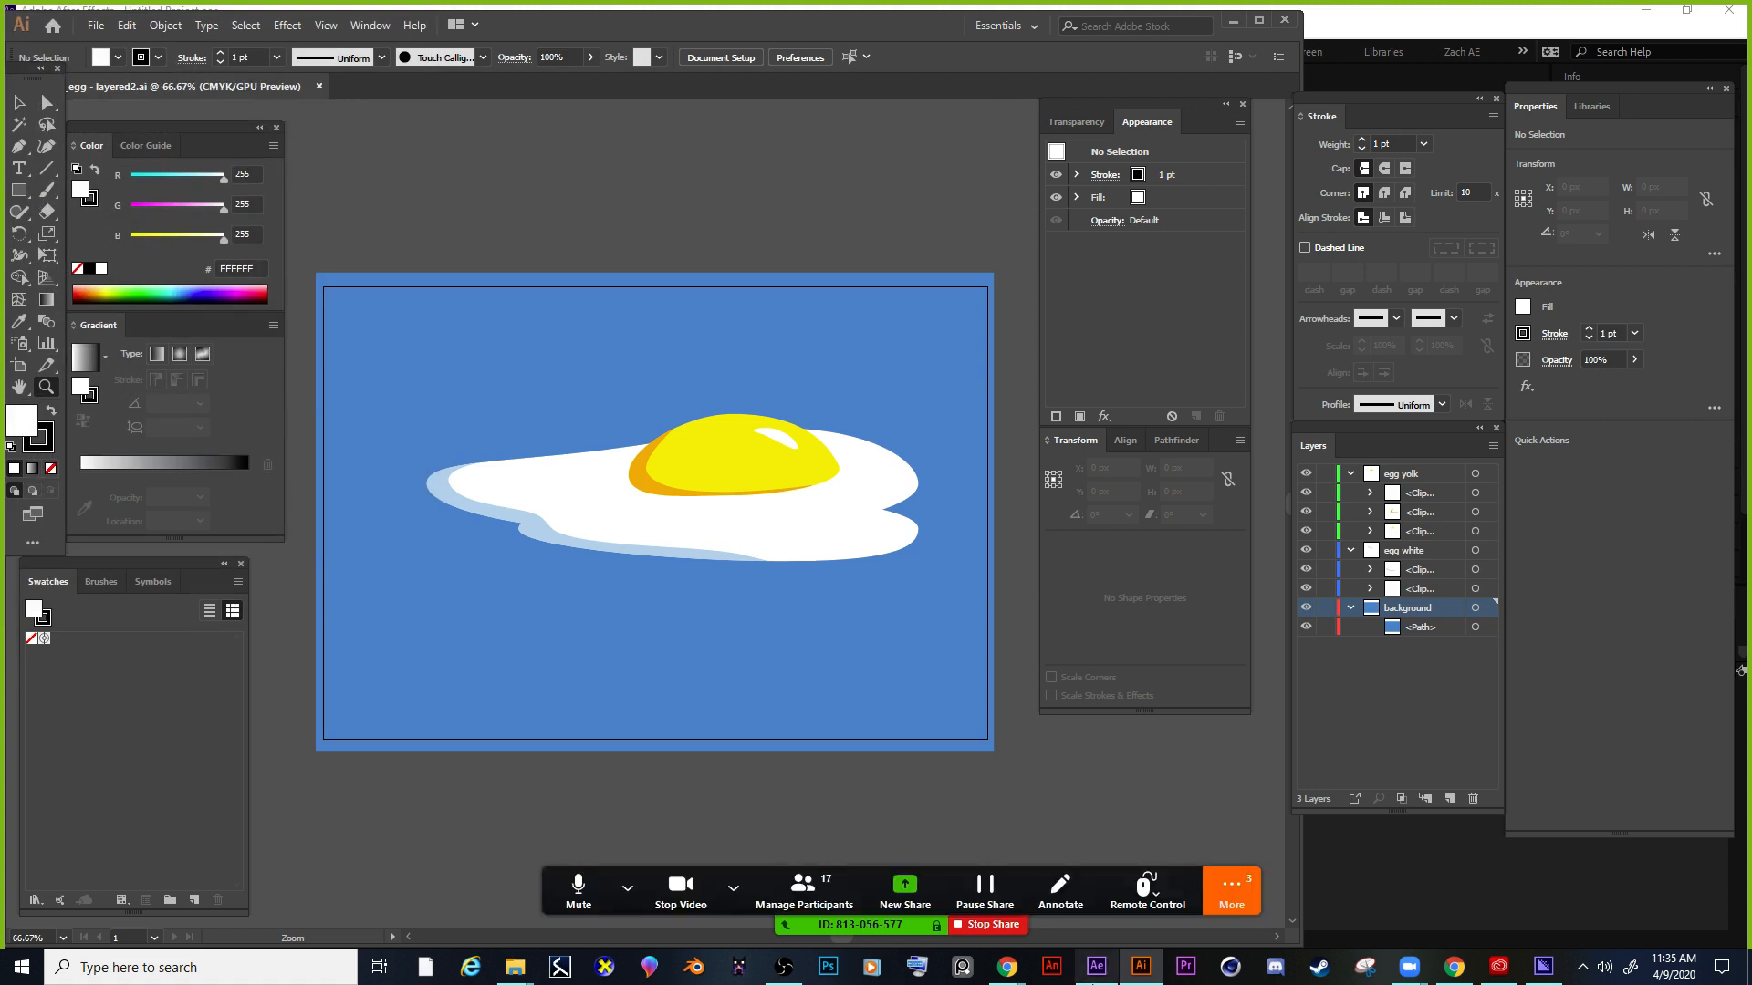
Switch to After Effects, import the "layered2" egg file as Composition - Retain Layer Sizes, and open the imported composition.
left_click(1096, 967)
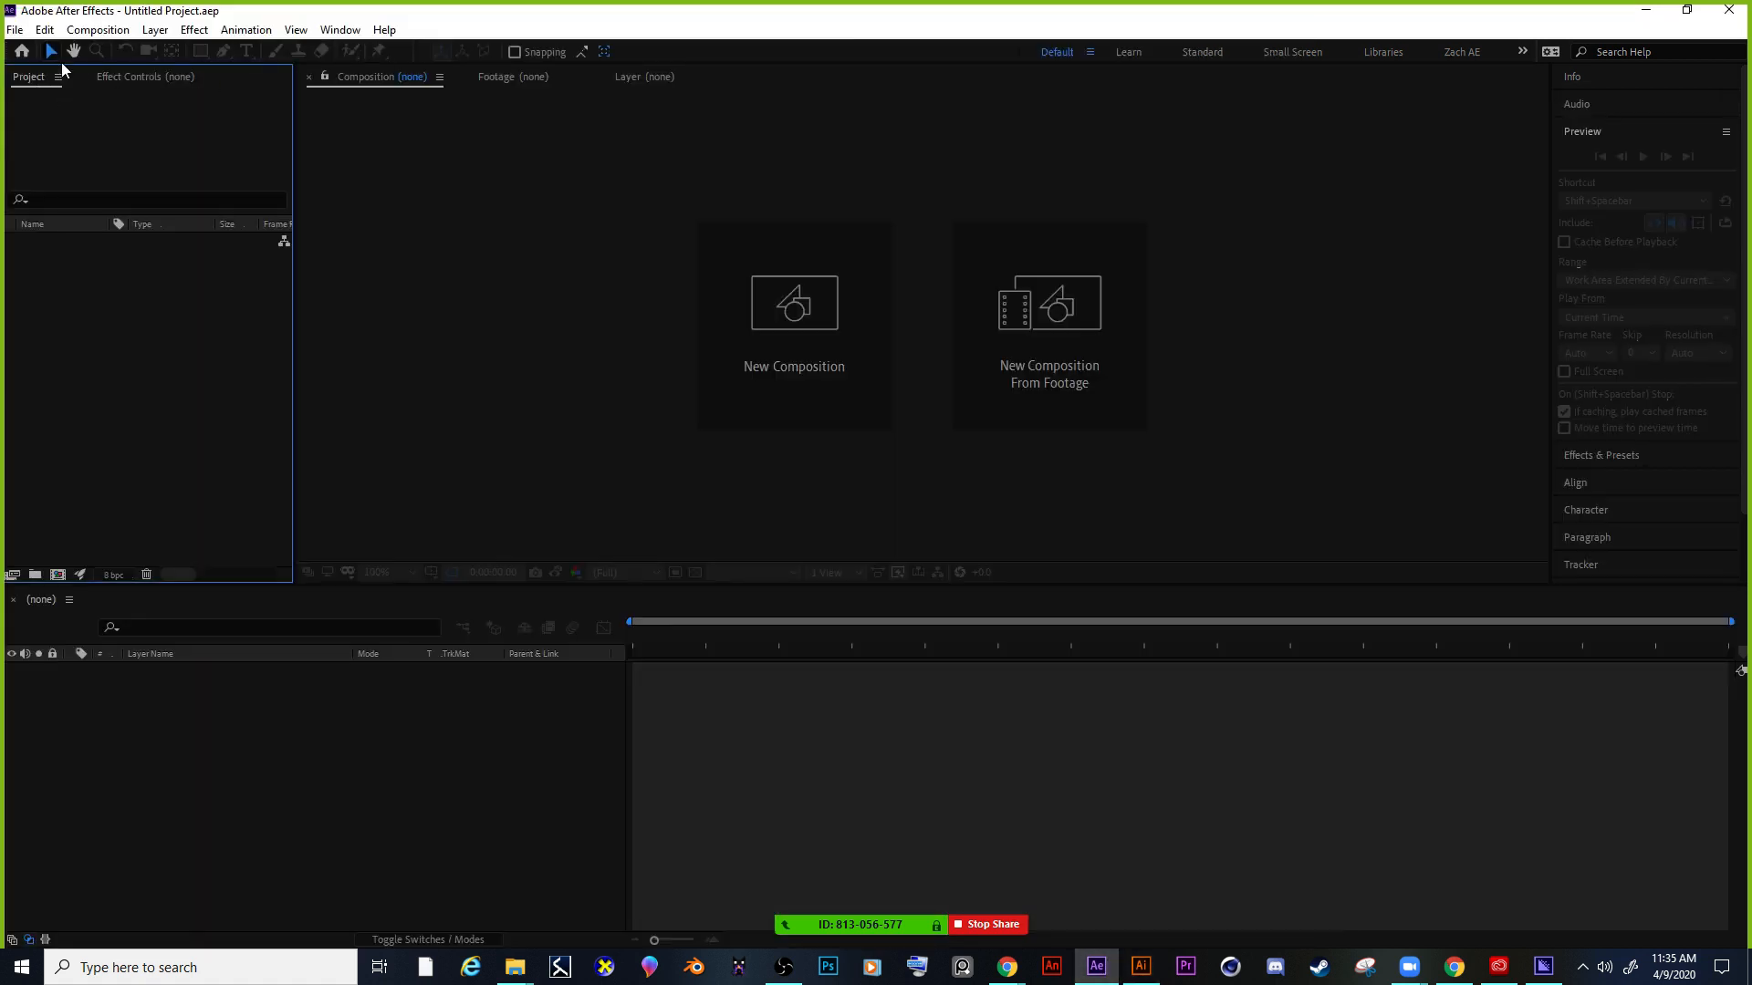
left_click(18, 30)
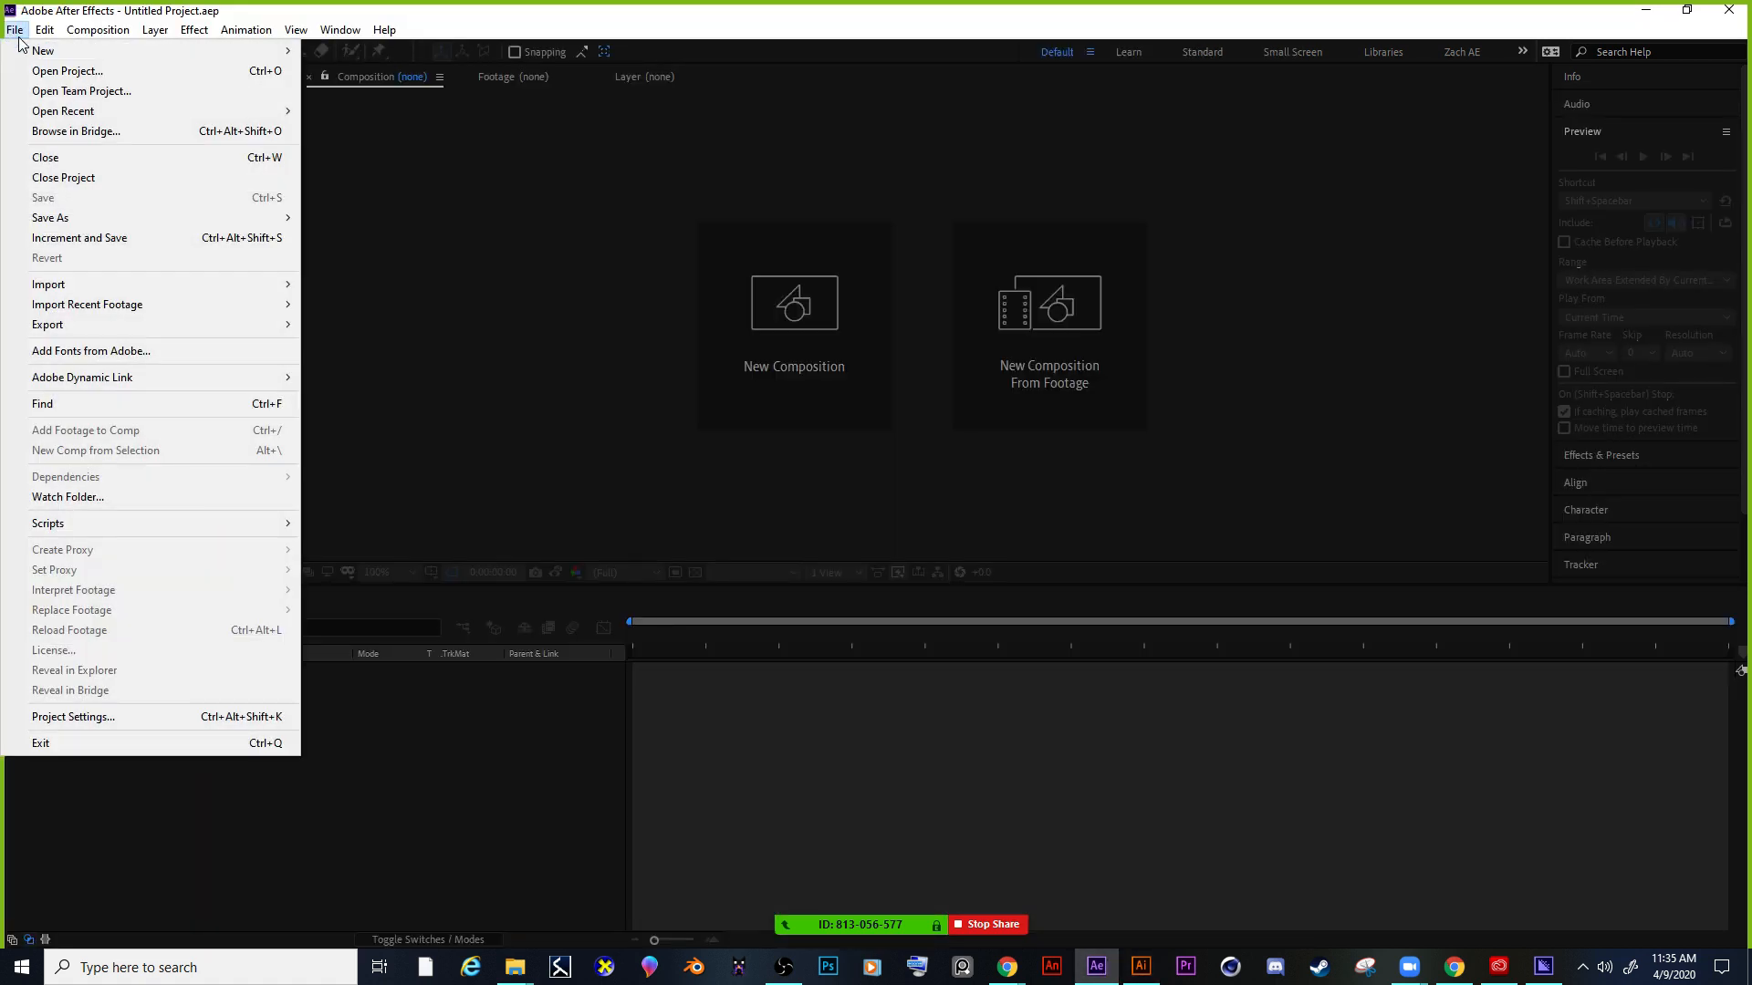
mouse_move(124, 290)
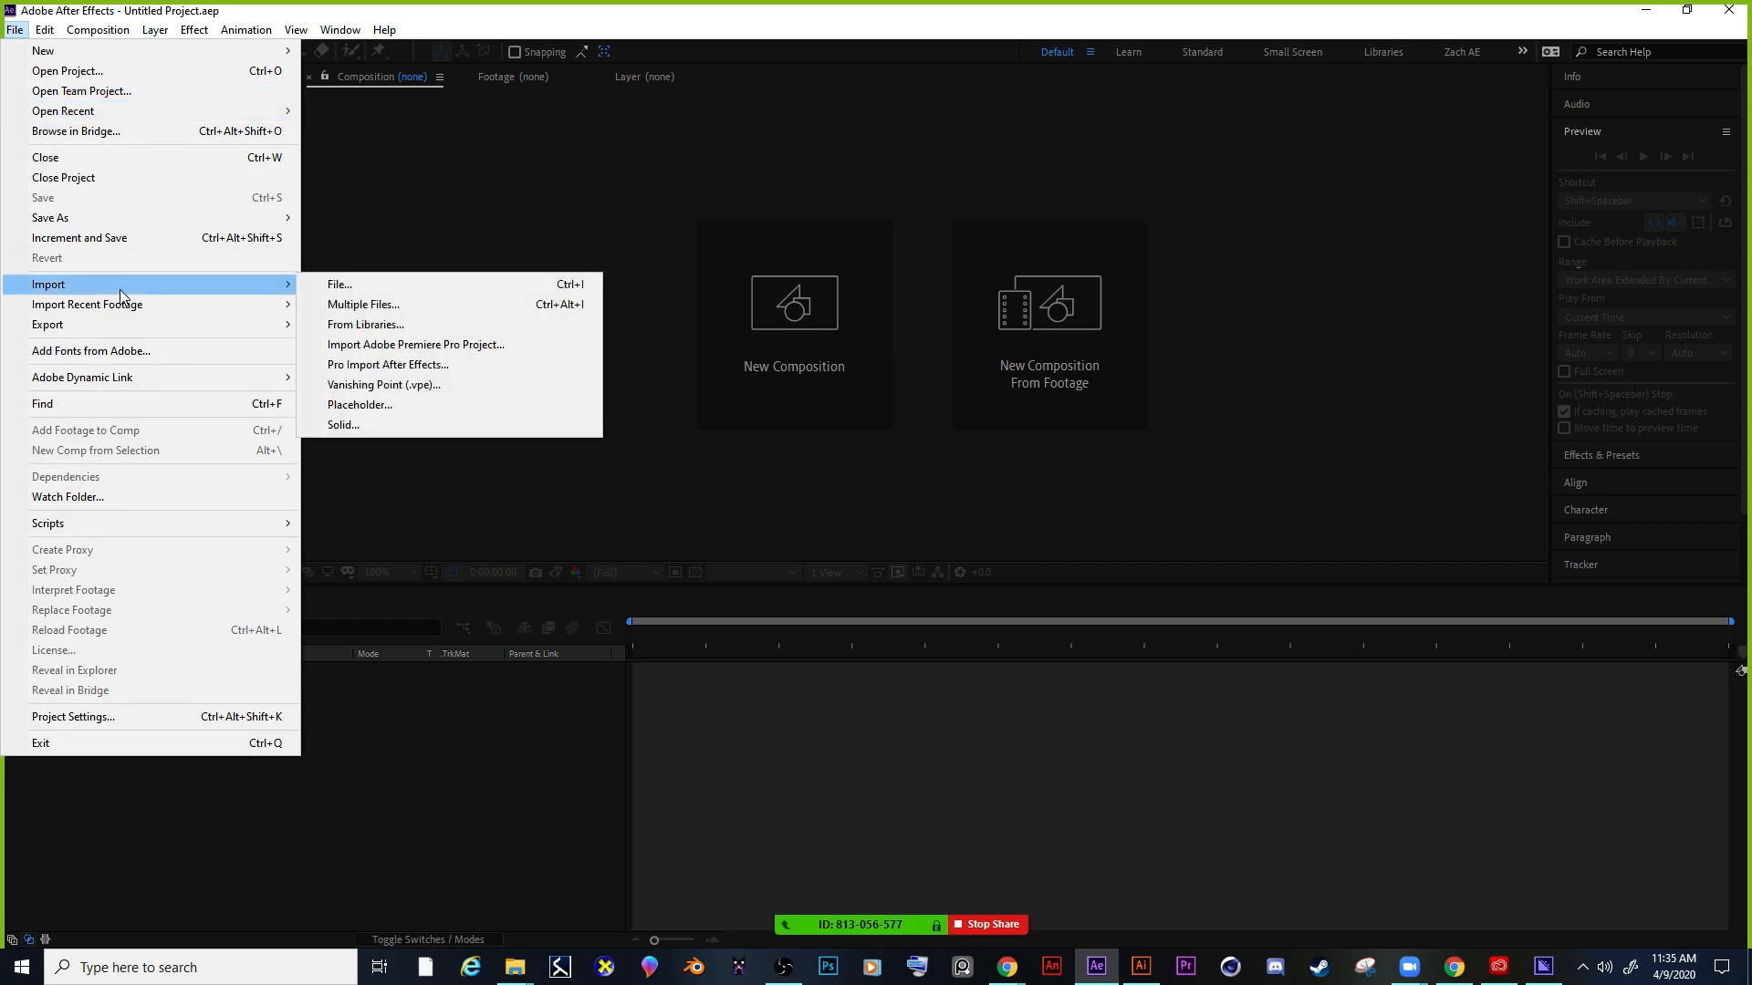
left_click(384, 290)
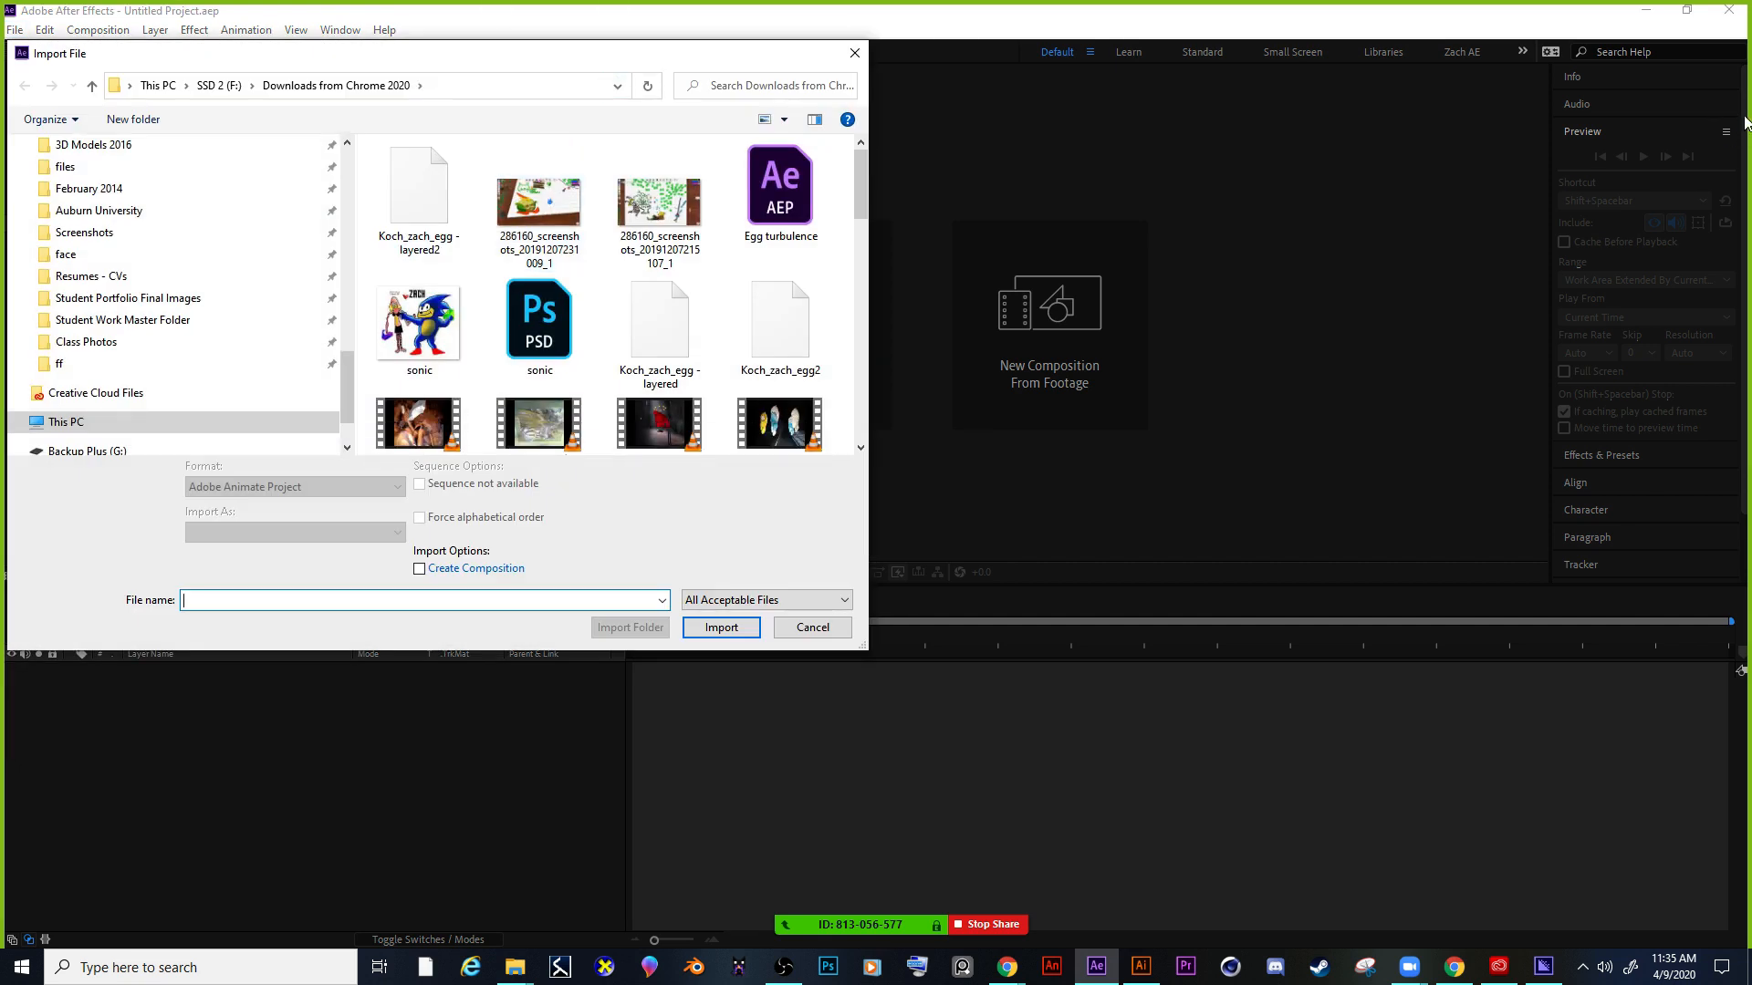
left_click_drag(650, 62, 663, 112)
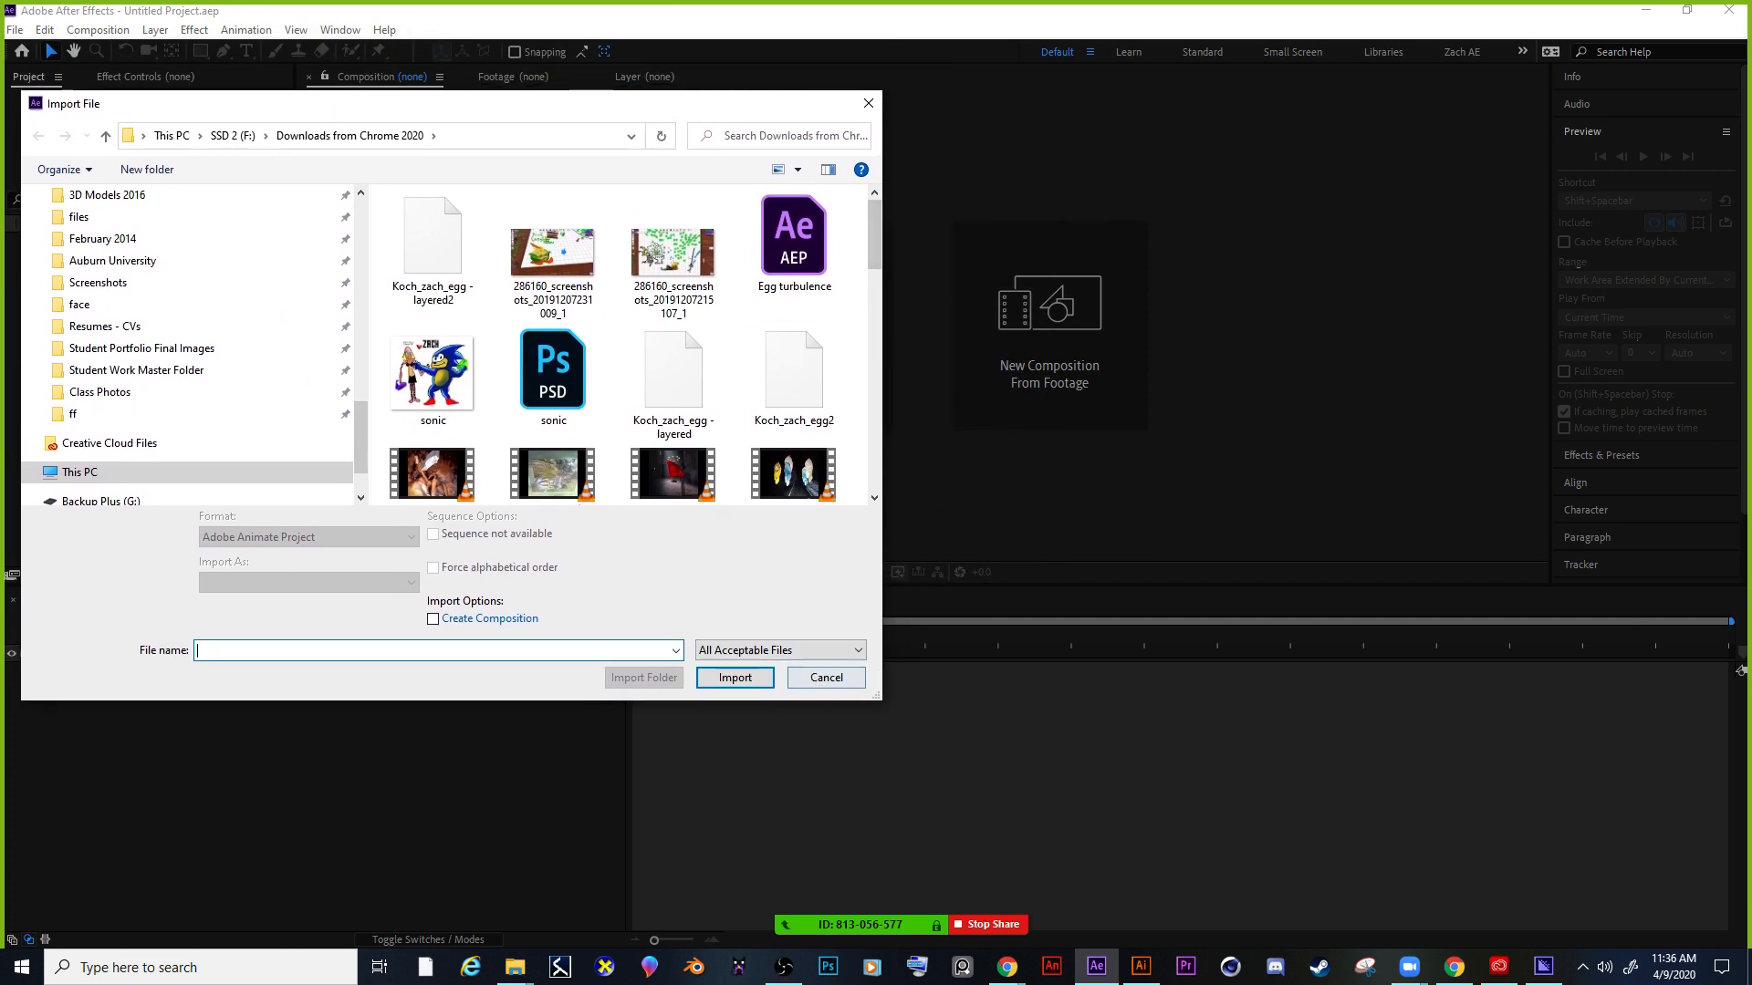
left_click_drag(1747, 301, 1552, 92)
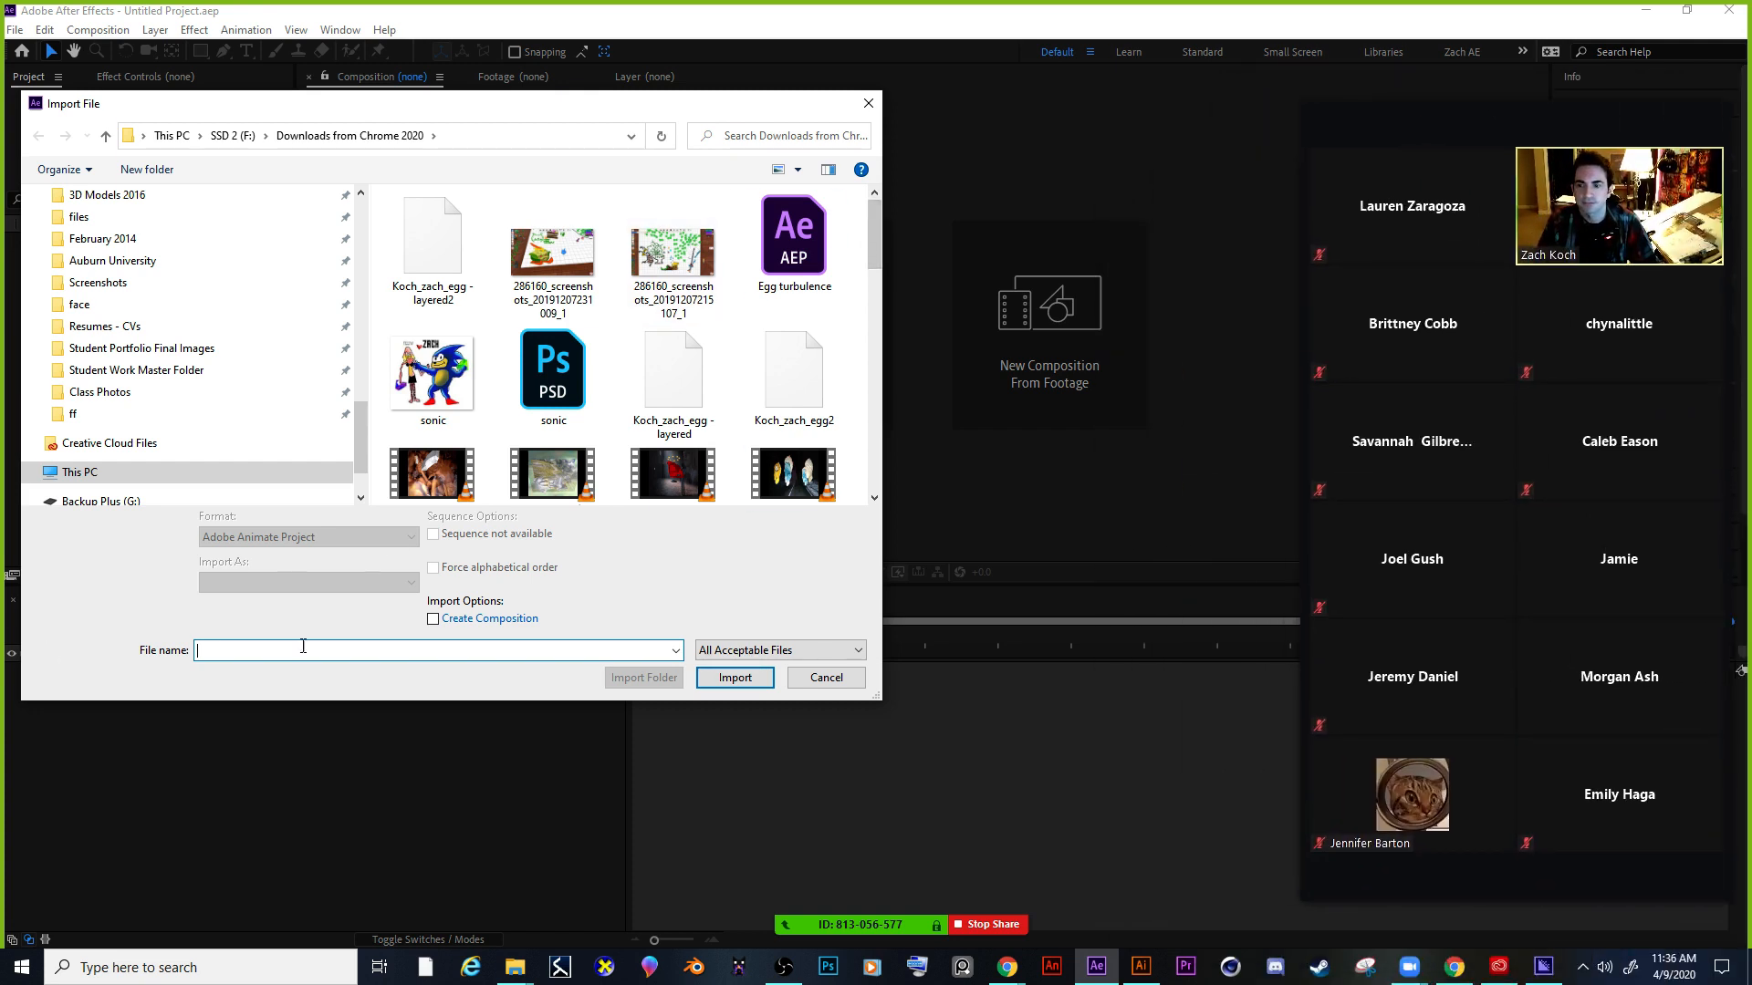
left_click(424, 241)
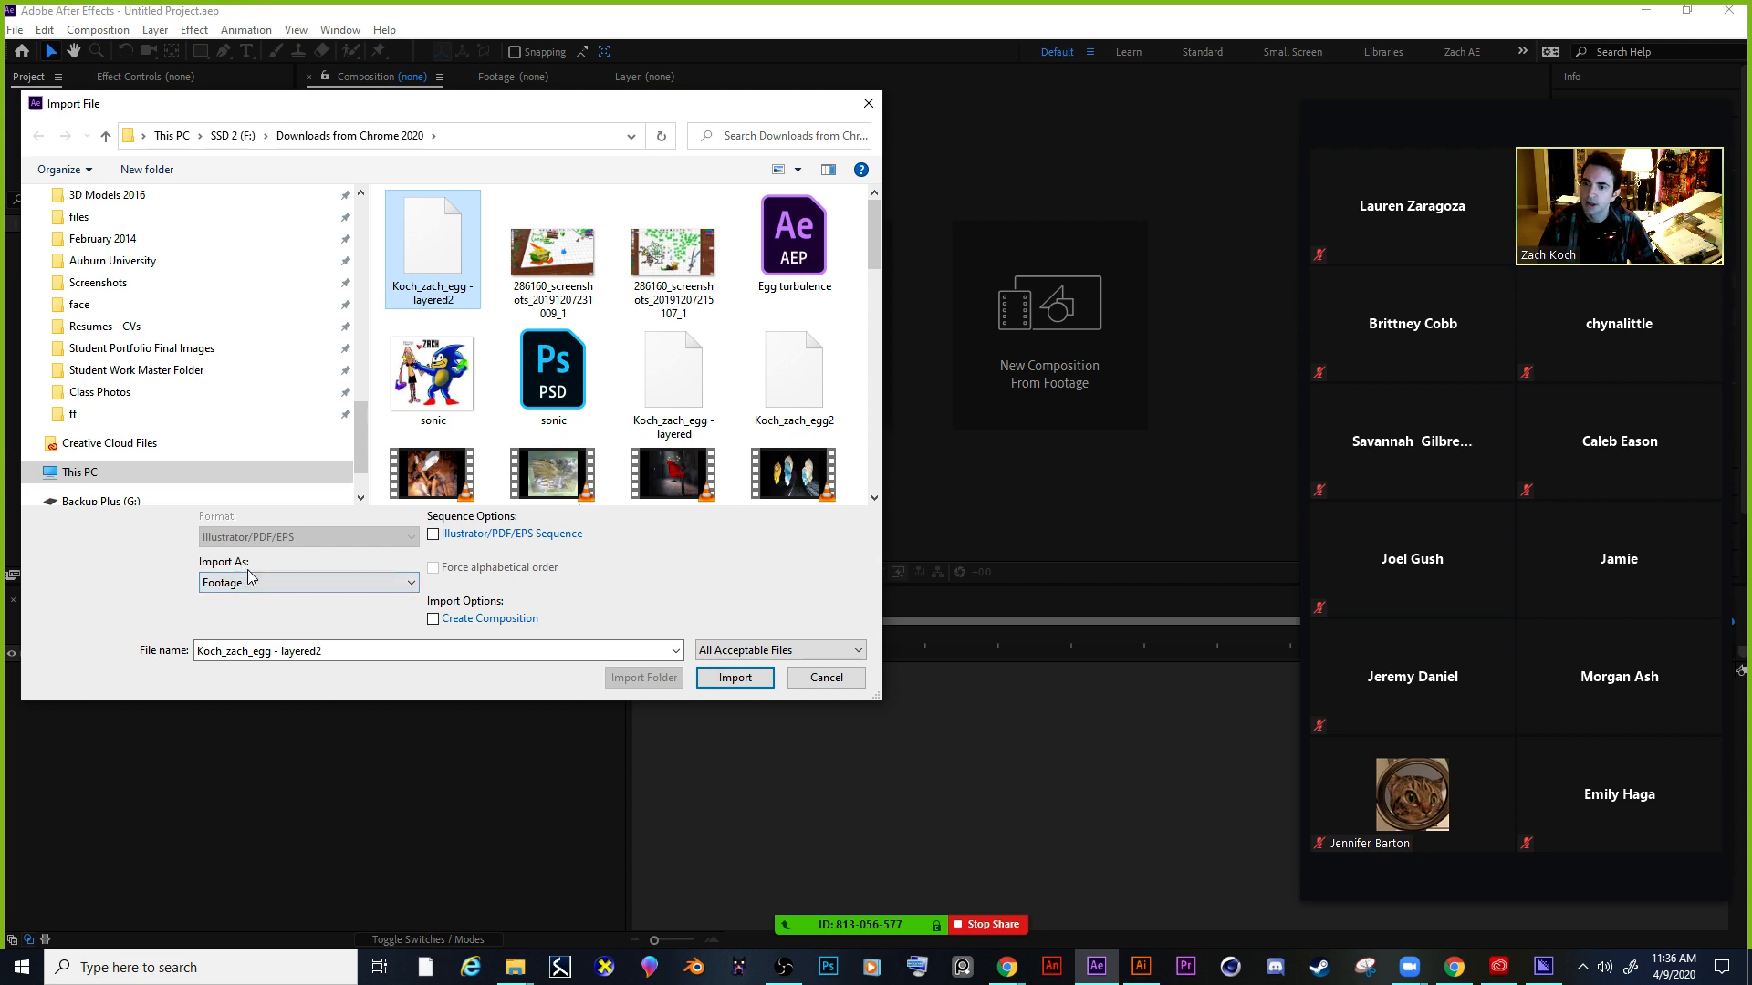
left_click(271, 590)
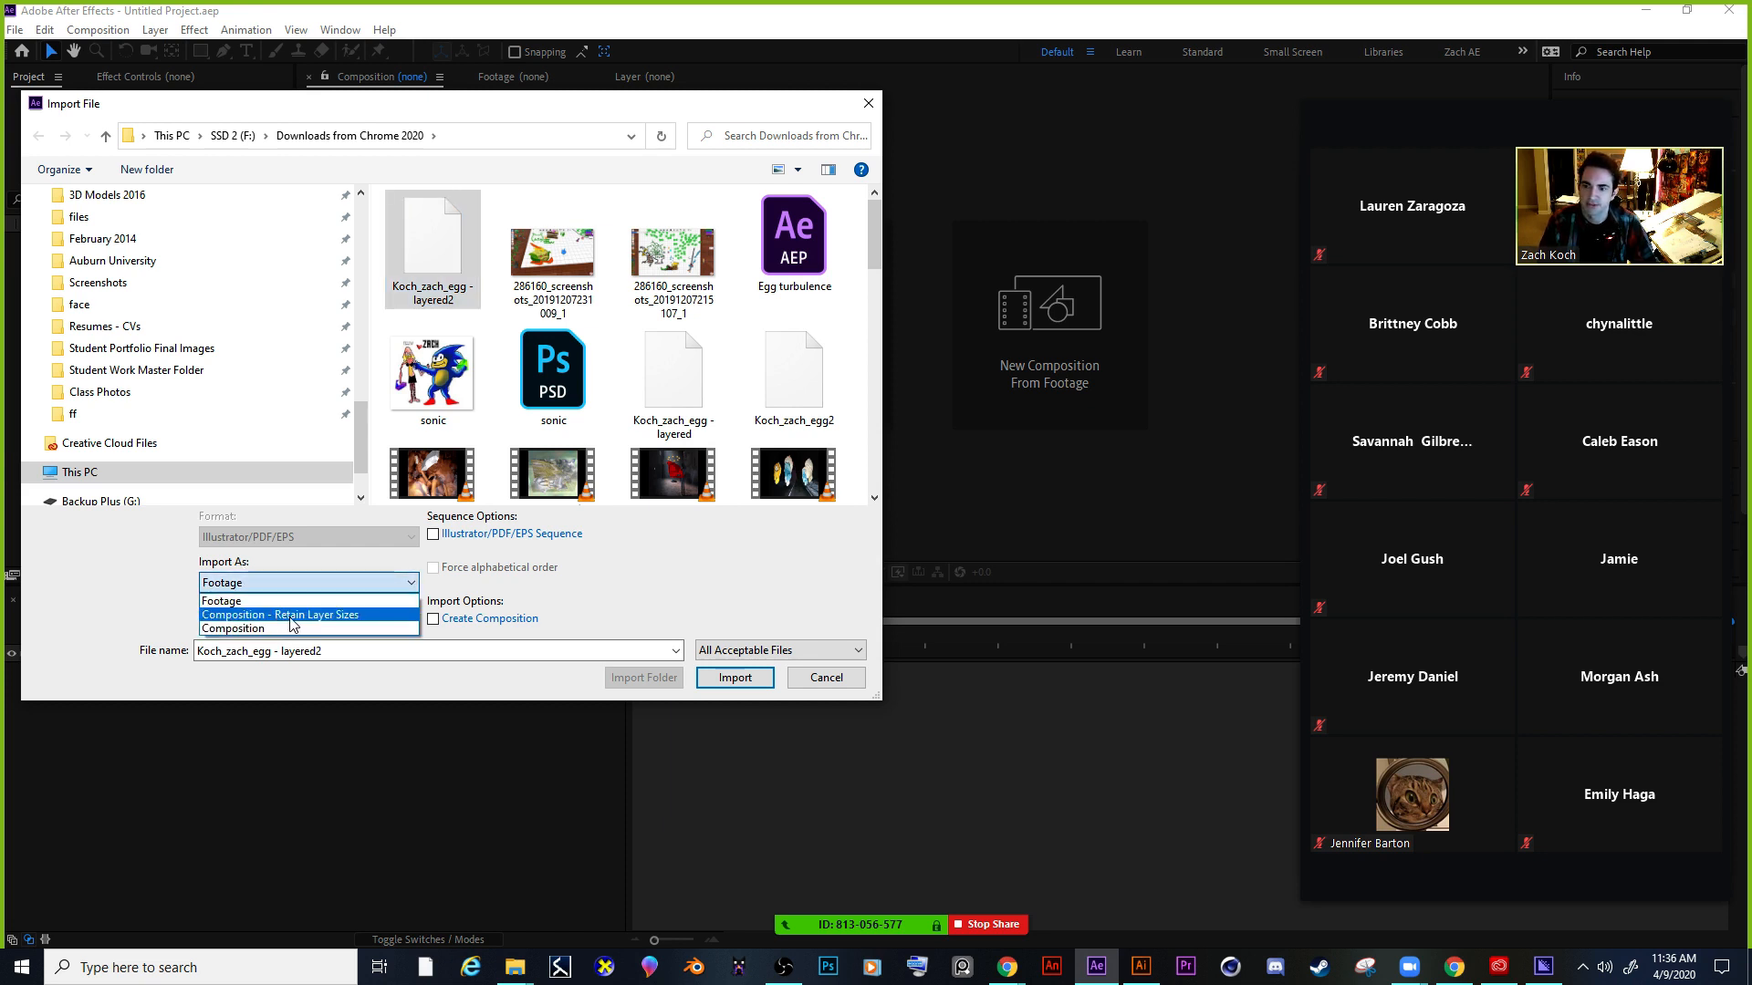
left_click(387, 616)
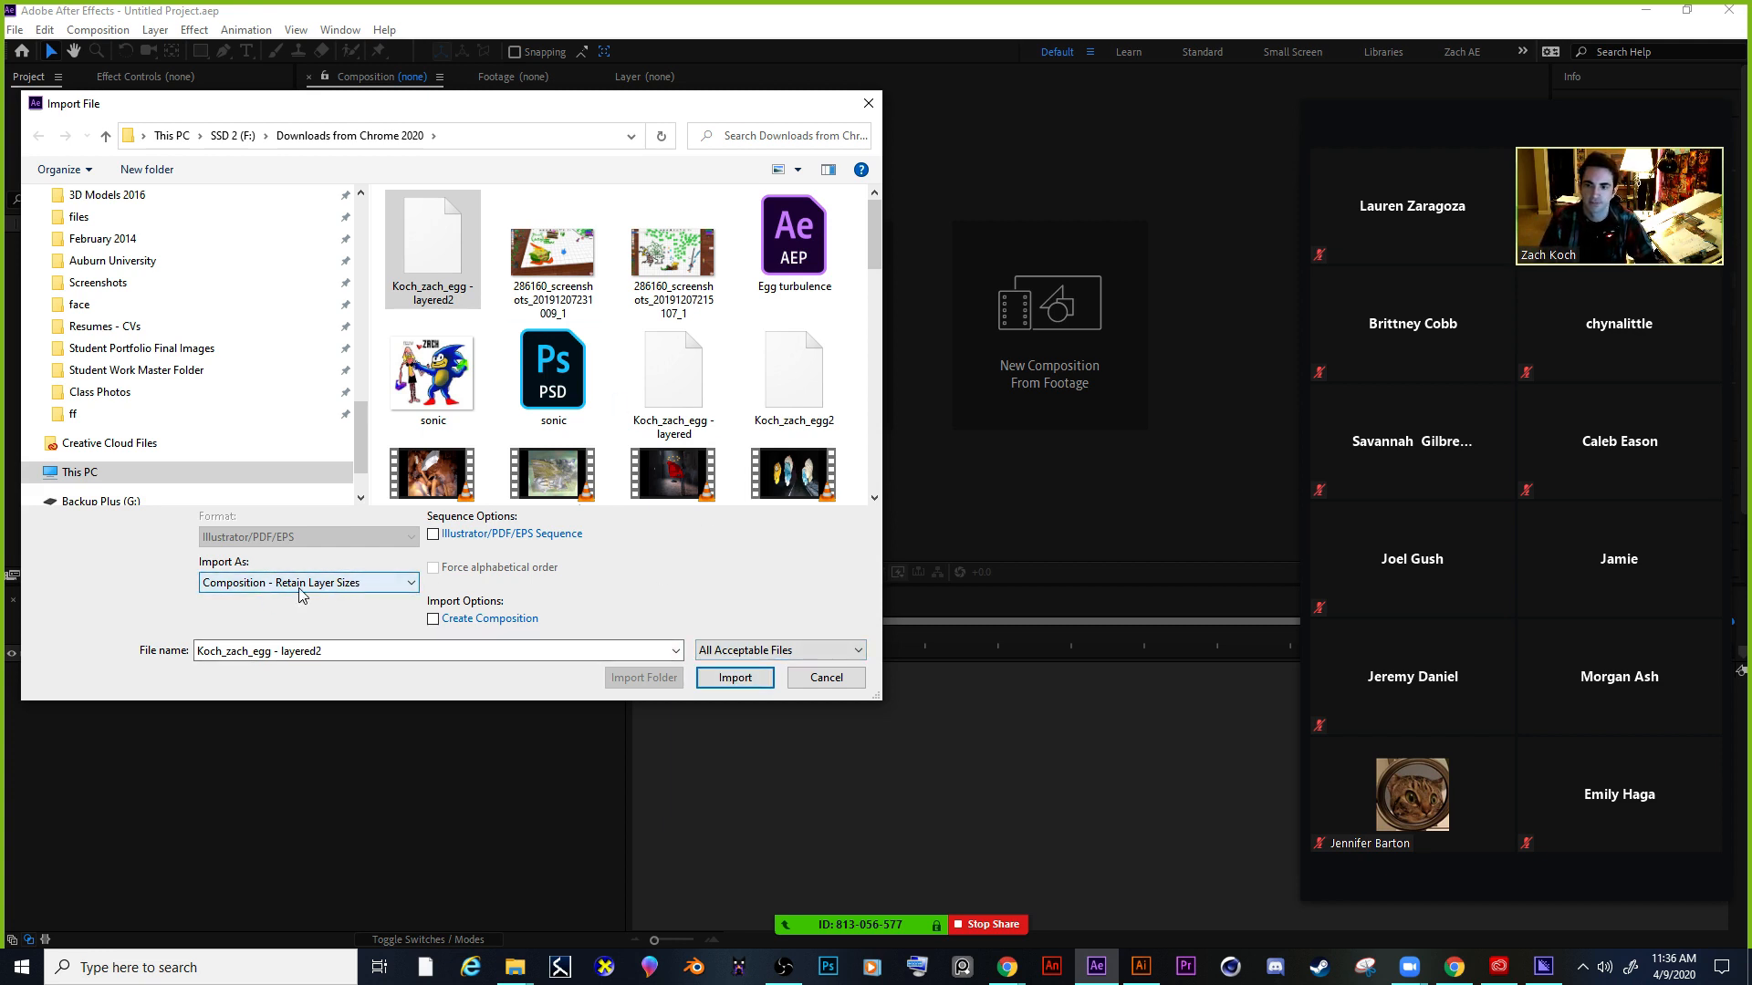
left_click(737, 679)
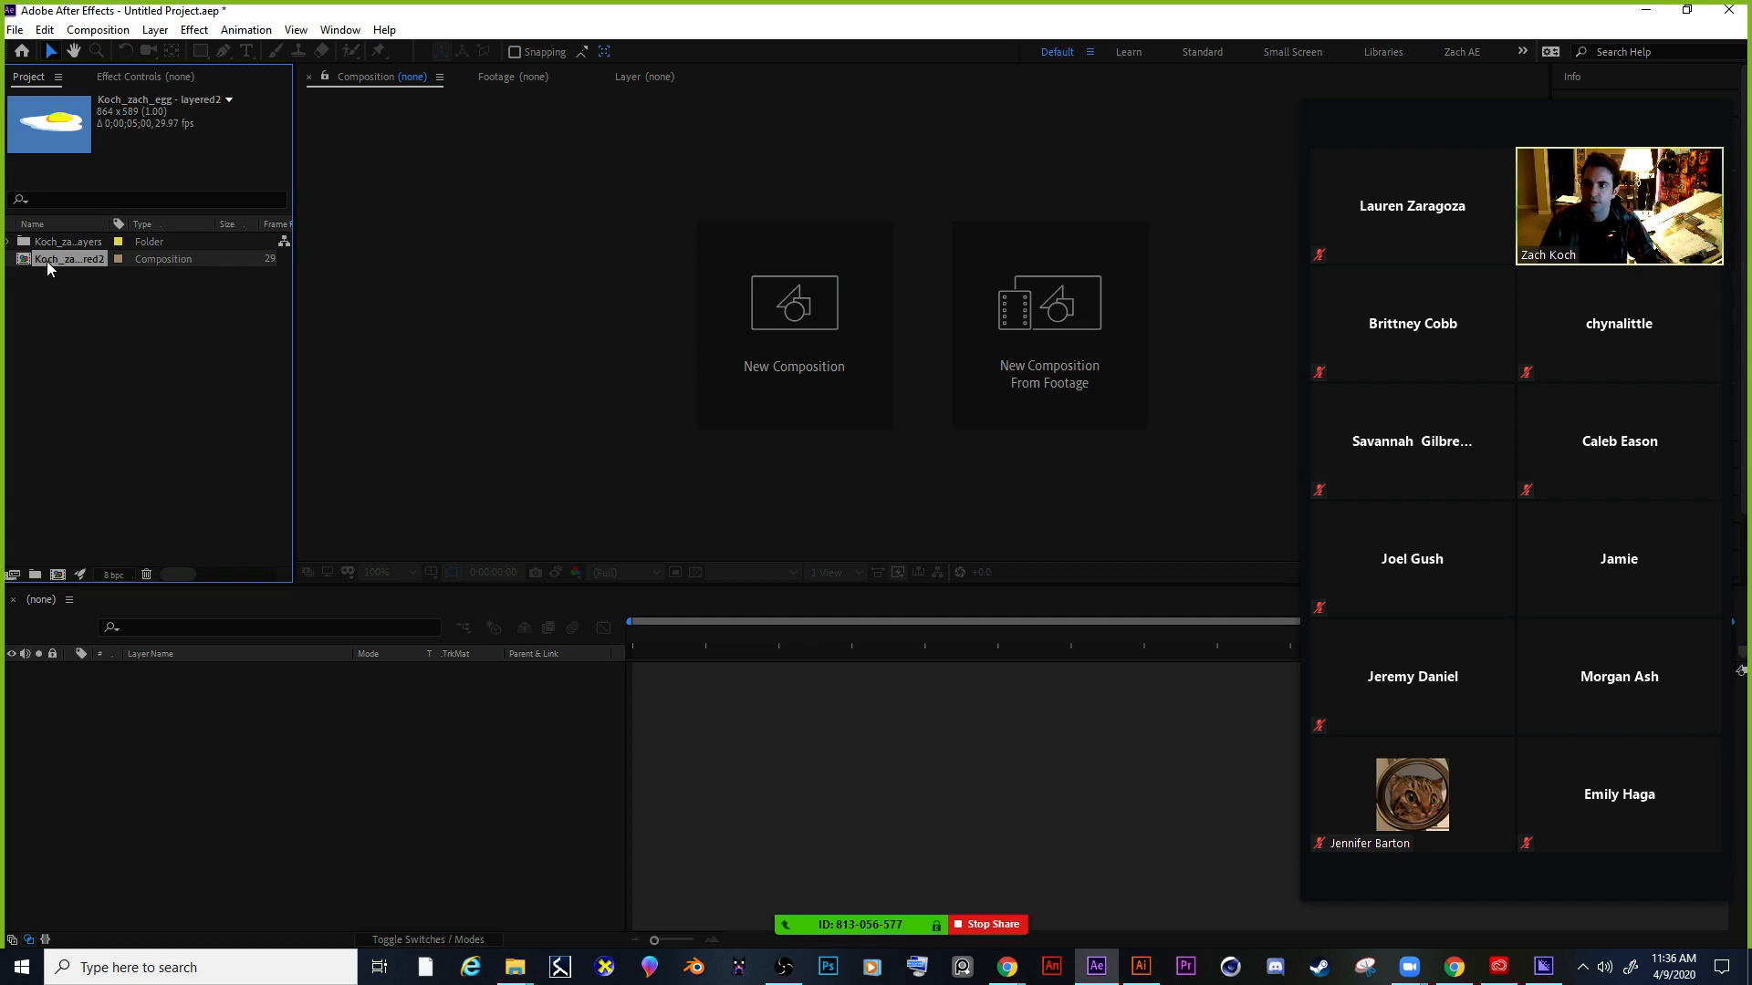
double_click(47, 261)
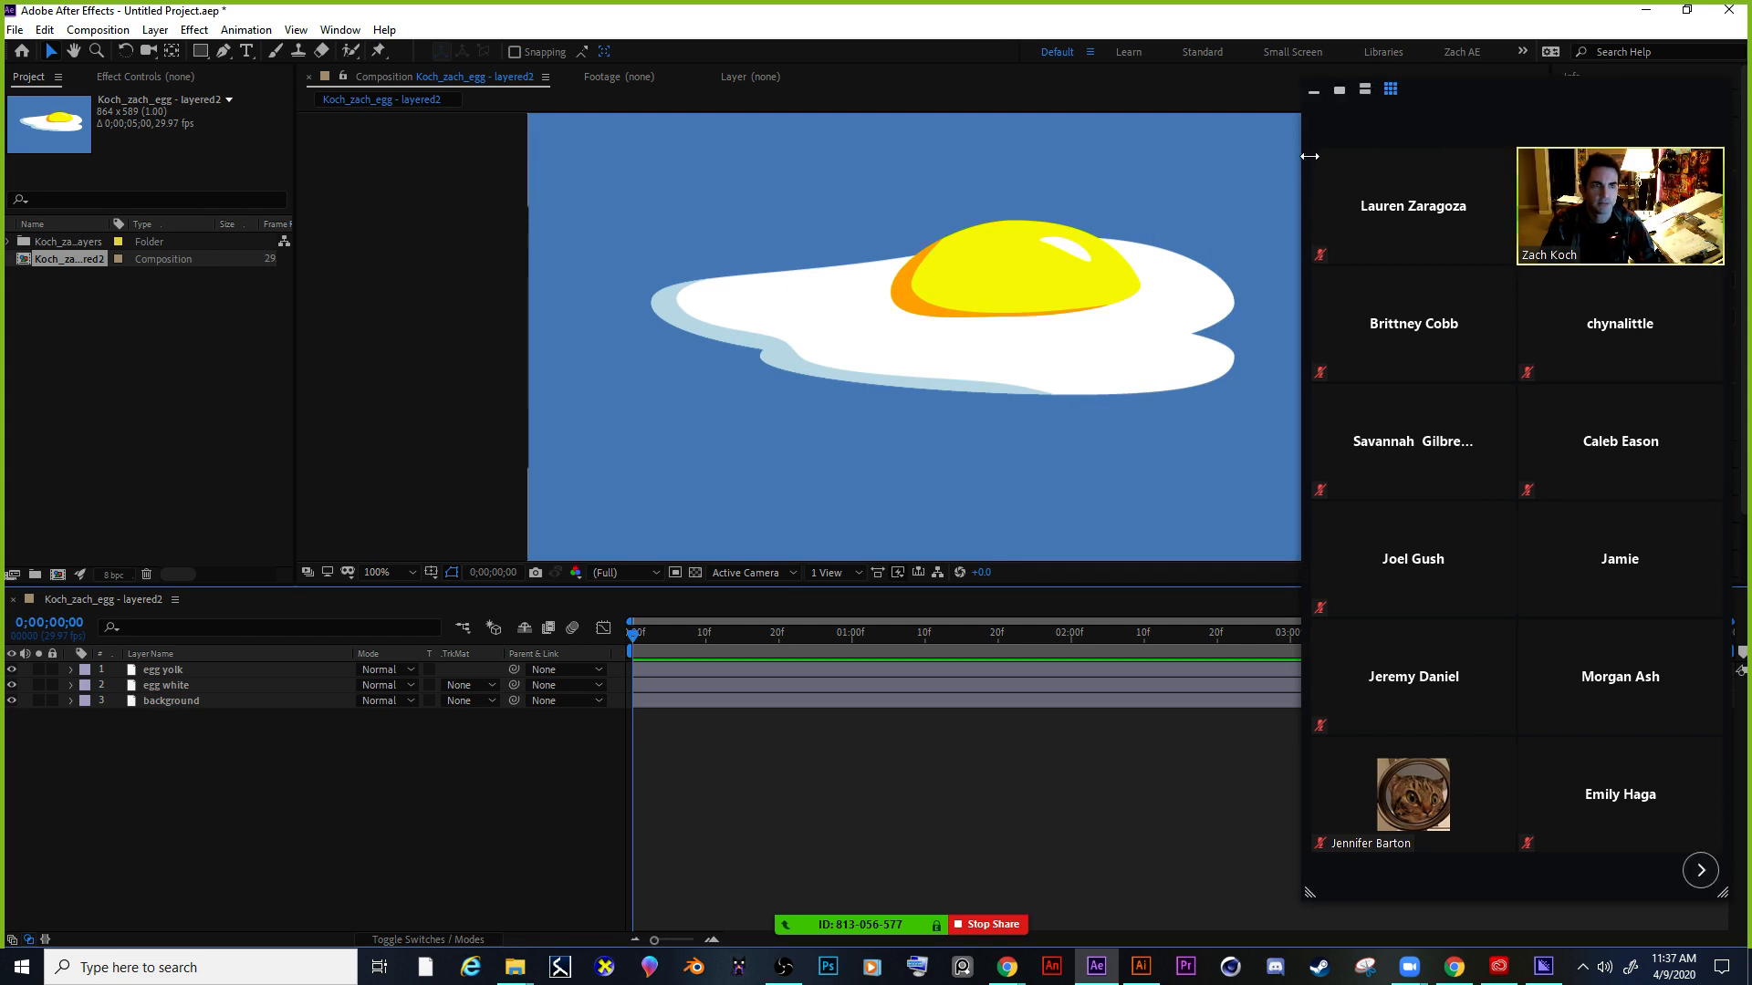
Move the meeting window aside, lock the background layer and reveal its Transform properties in the timeline.
mouse_move(1309, 156)
left_mouse_down()
mouse_move(1331, 157)
mouse_move(1300, 157)
left_mouse_up()
left_click_drag(1462, 94, 1498, 81)
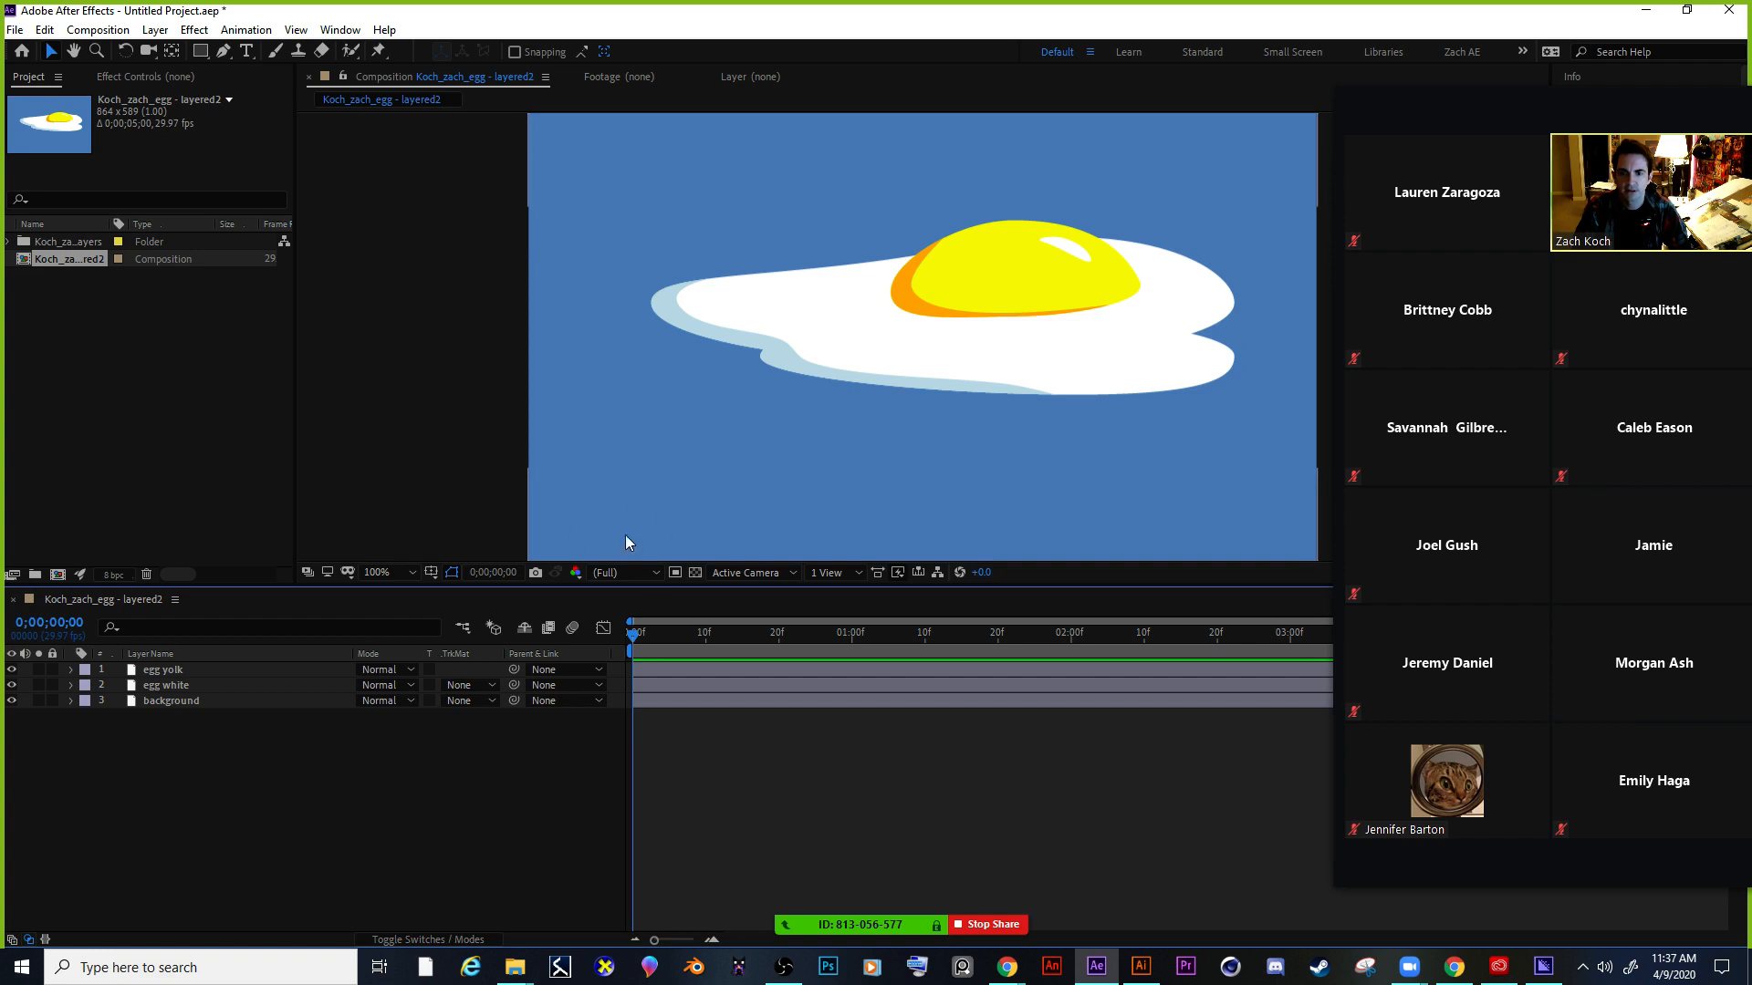
left_click(53, 700)
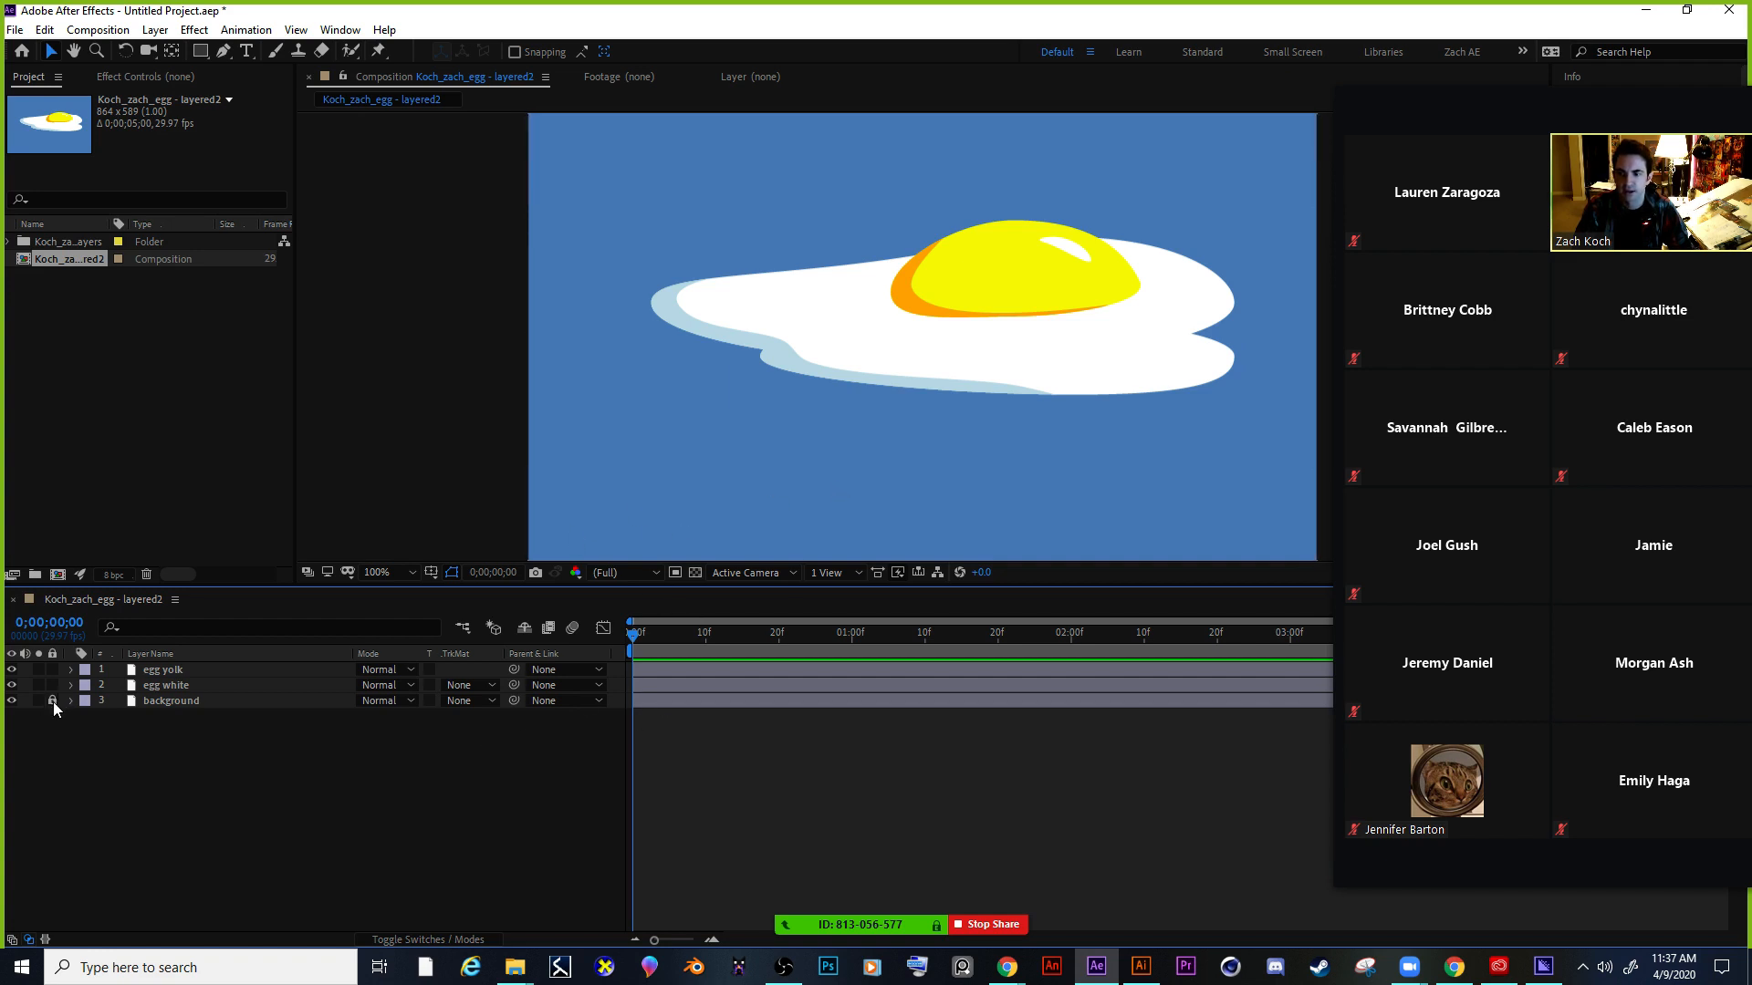
left_click(72, 701)
left_click(87, 718)
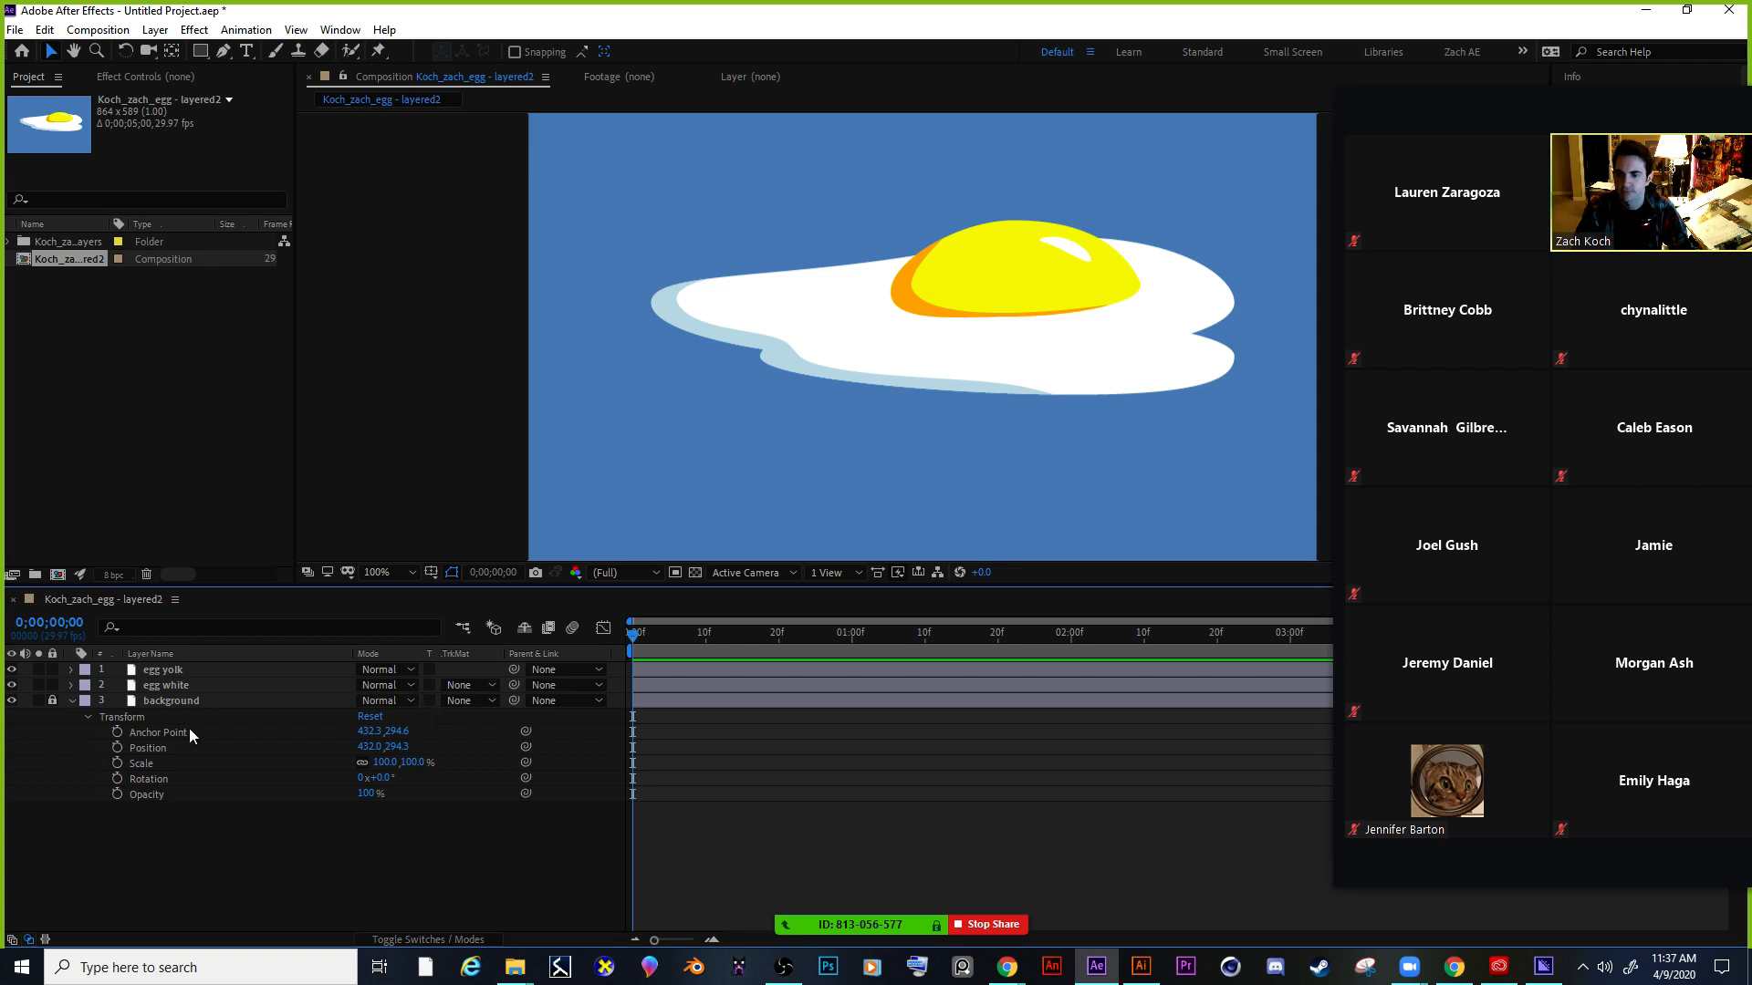
Expand the Transform properties of the egg yolk and egg white layers and collapse the background layer.
left_click(71, 685)
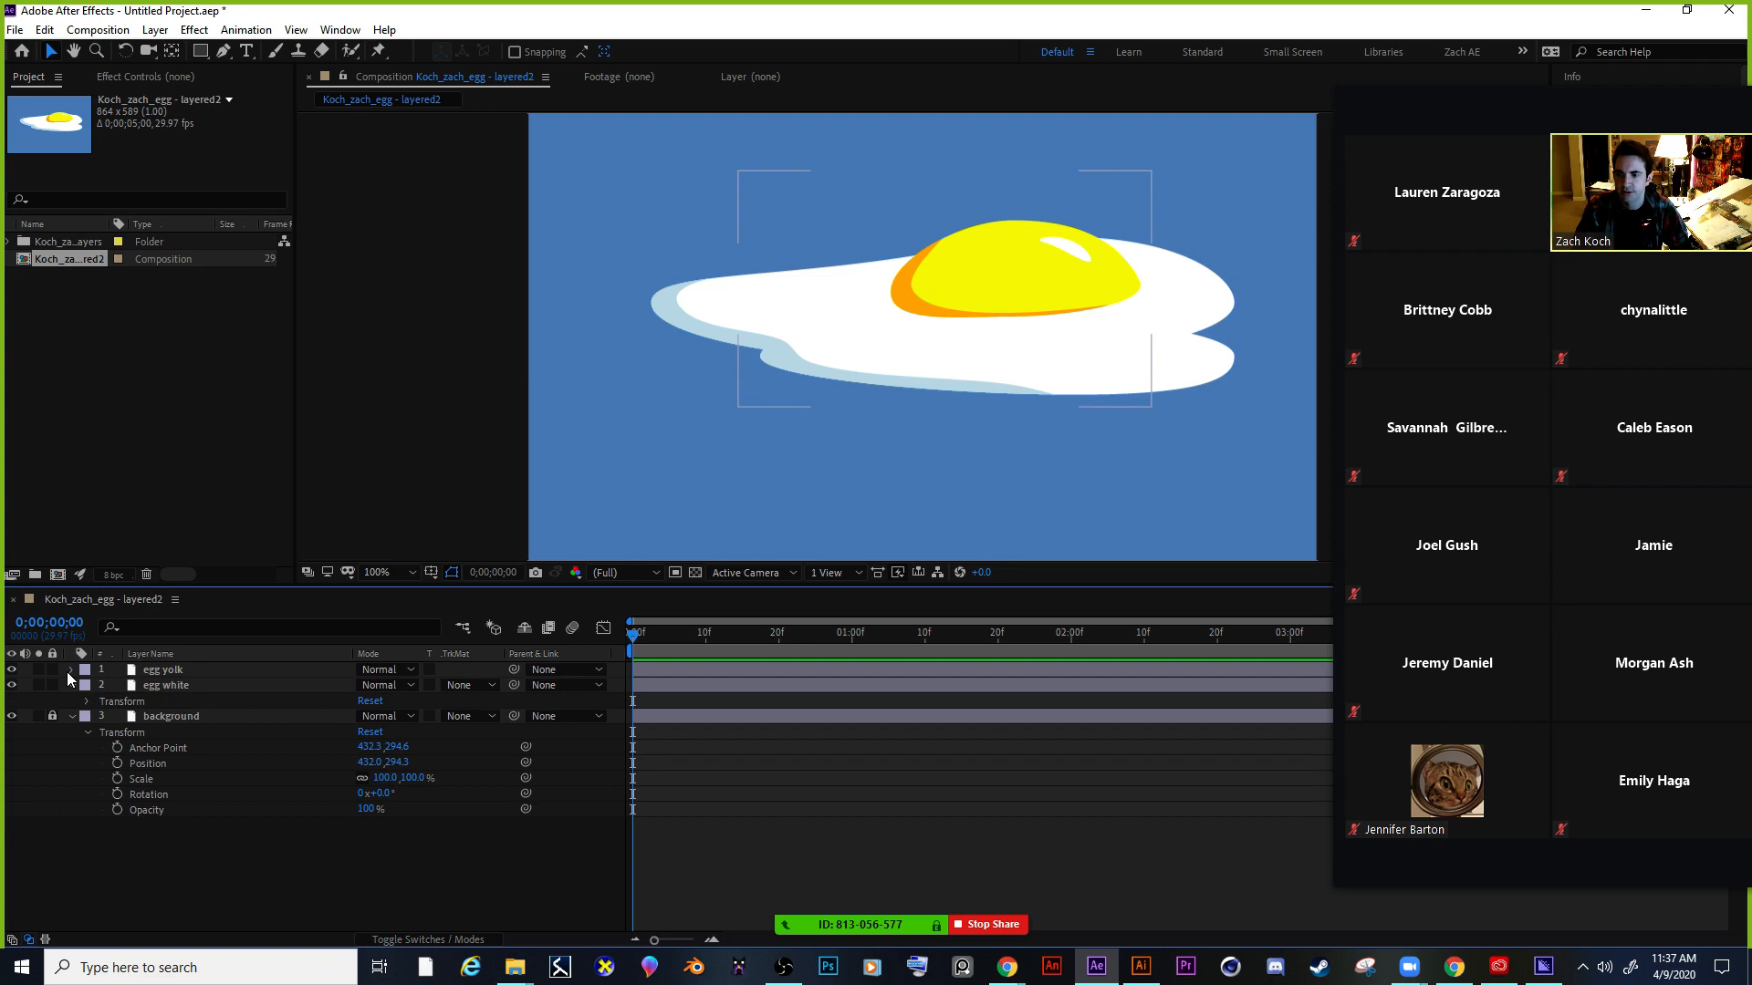
left_click(70, 670)
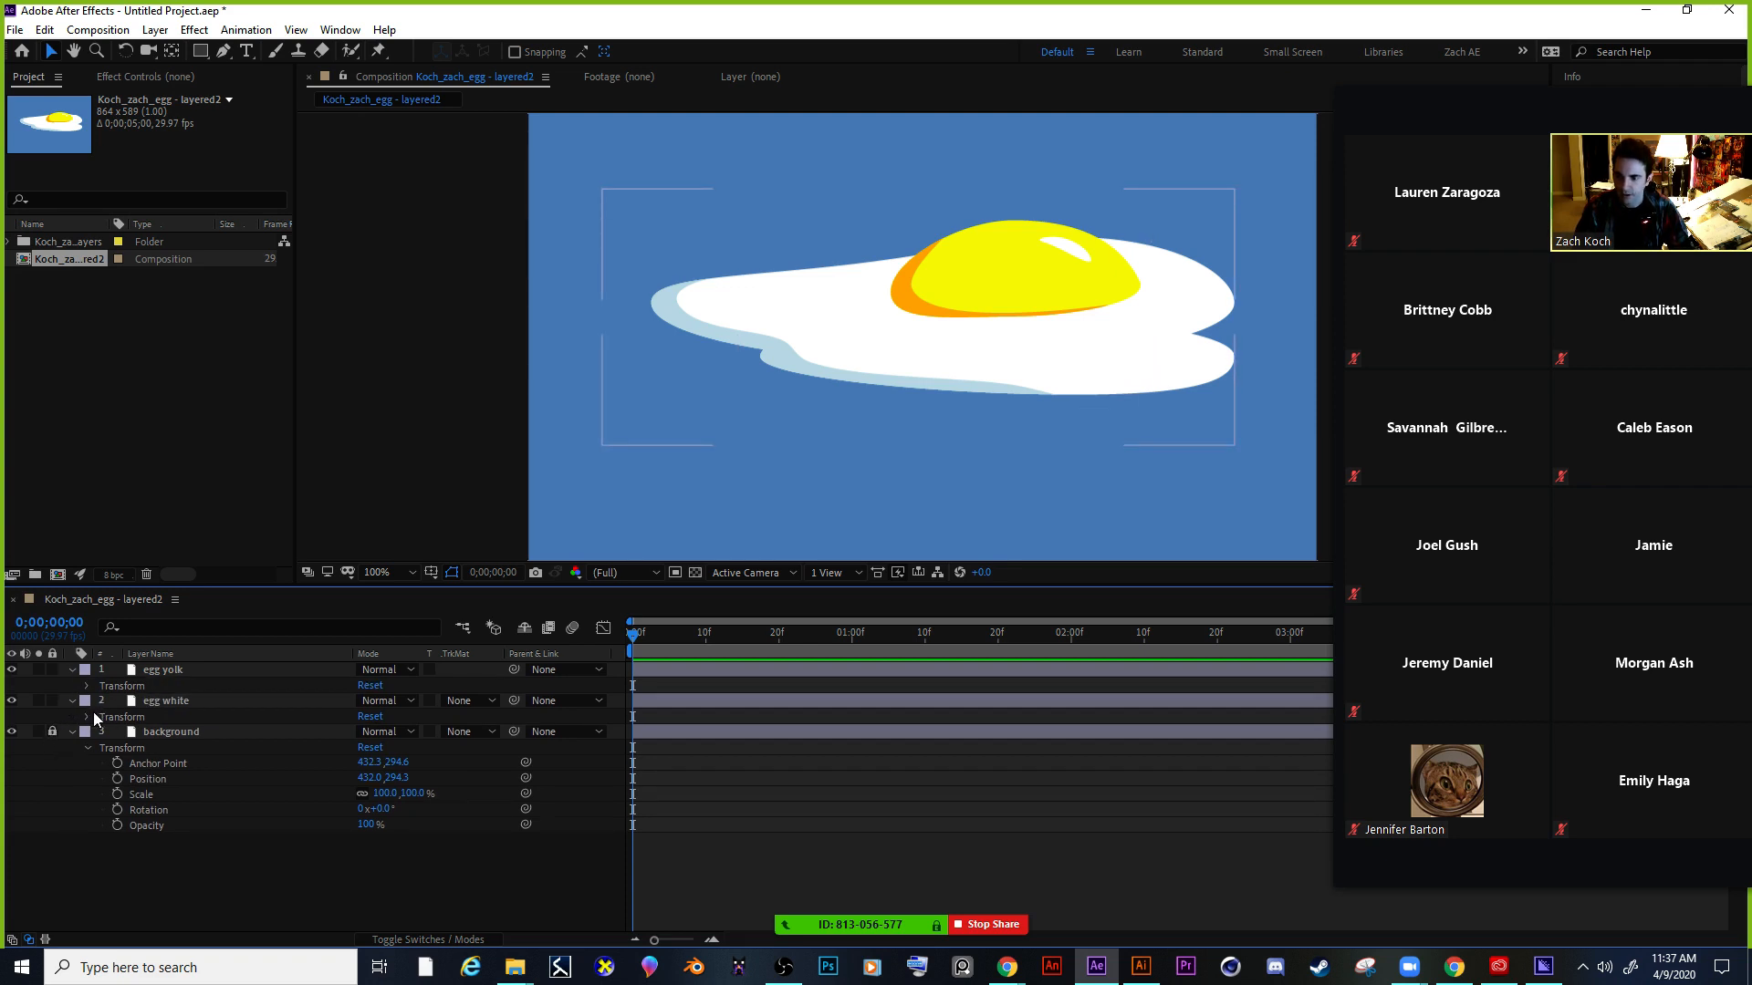
left_click(72, 700)
left_click(72, 671)
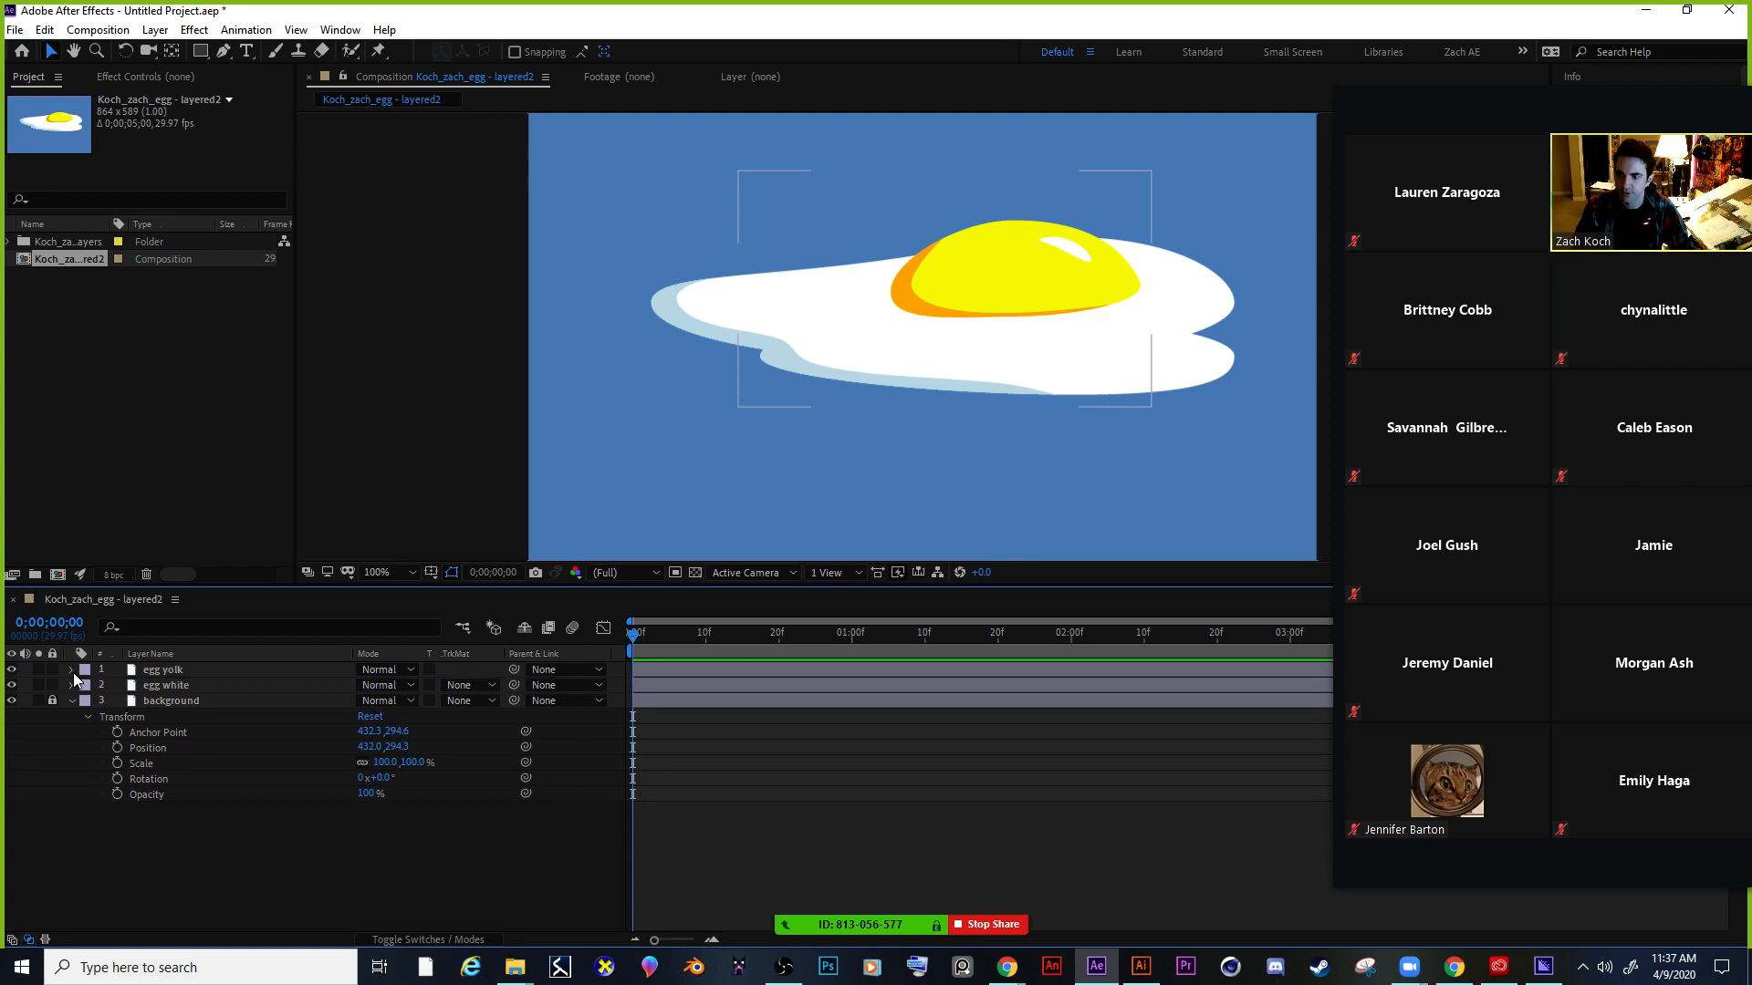
left_click(73, 671)
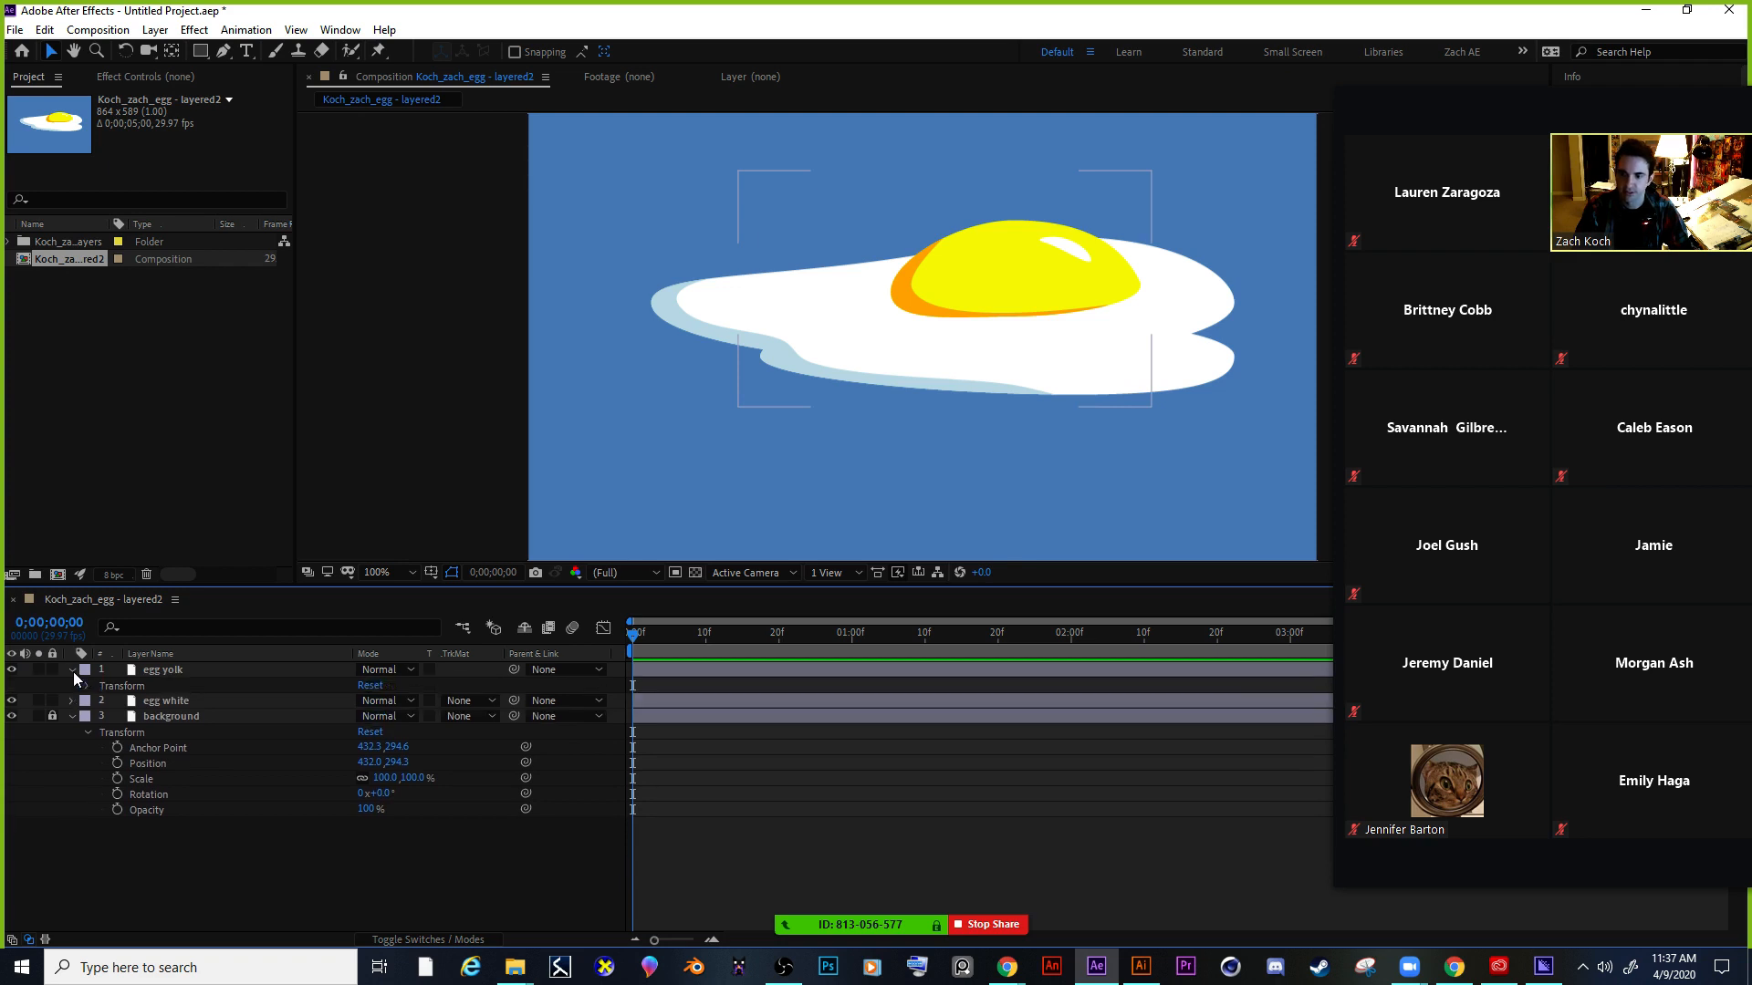
left_click(69, 697)
left_click(71, 701)
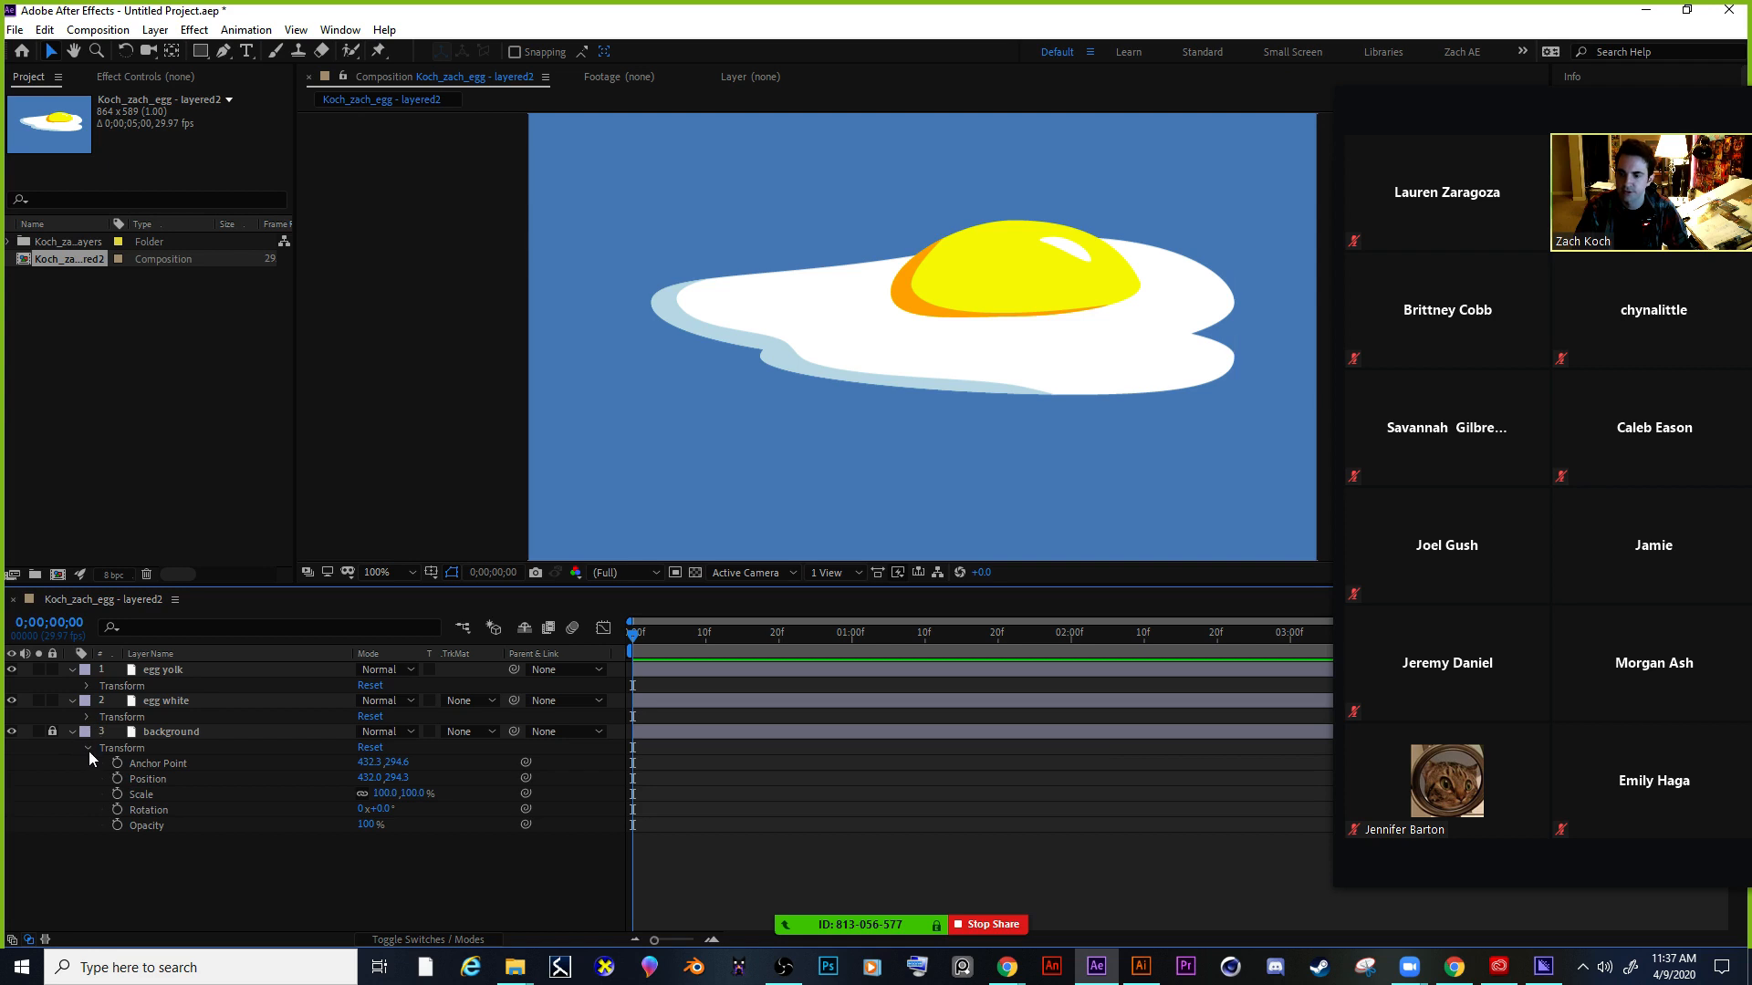
left_click(71, 732)
left_click(87, 717)
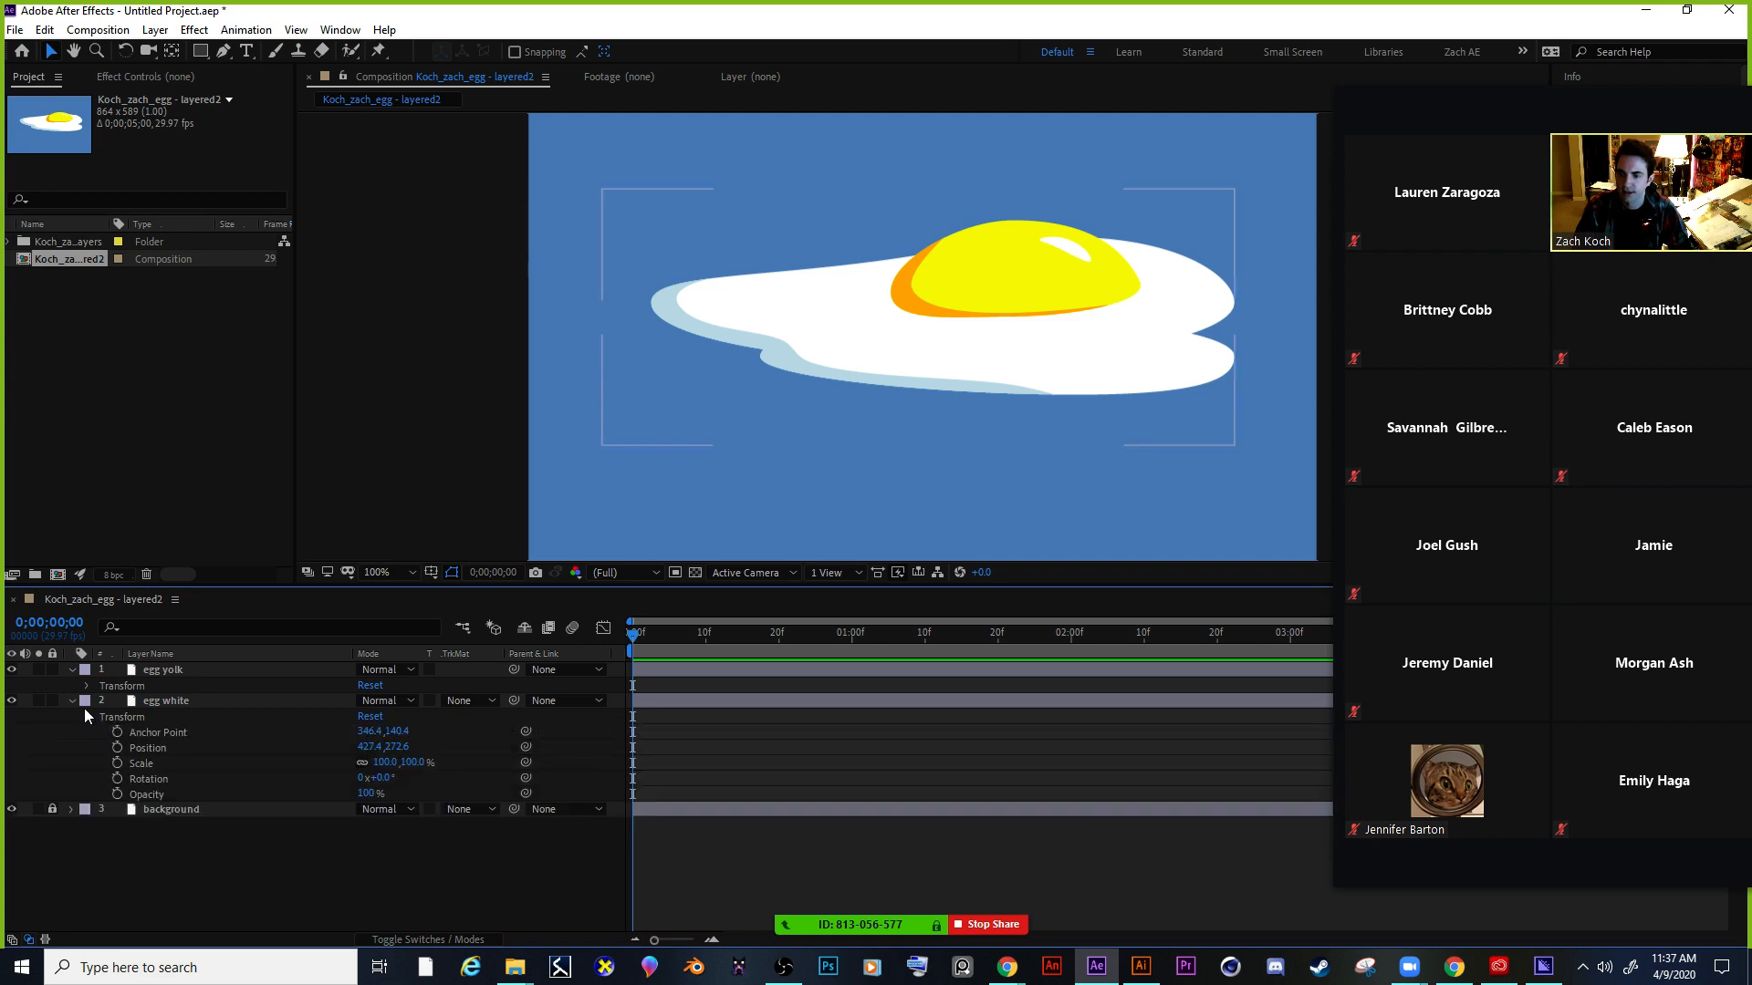
left_click(84, 690)
left_click(88, 685)
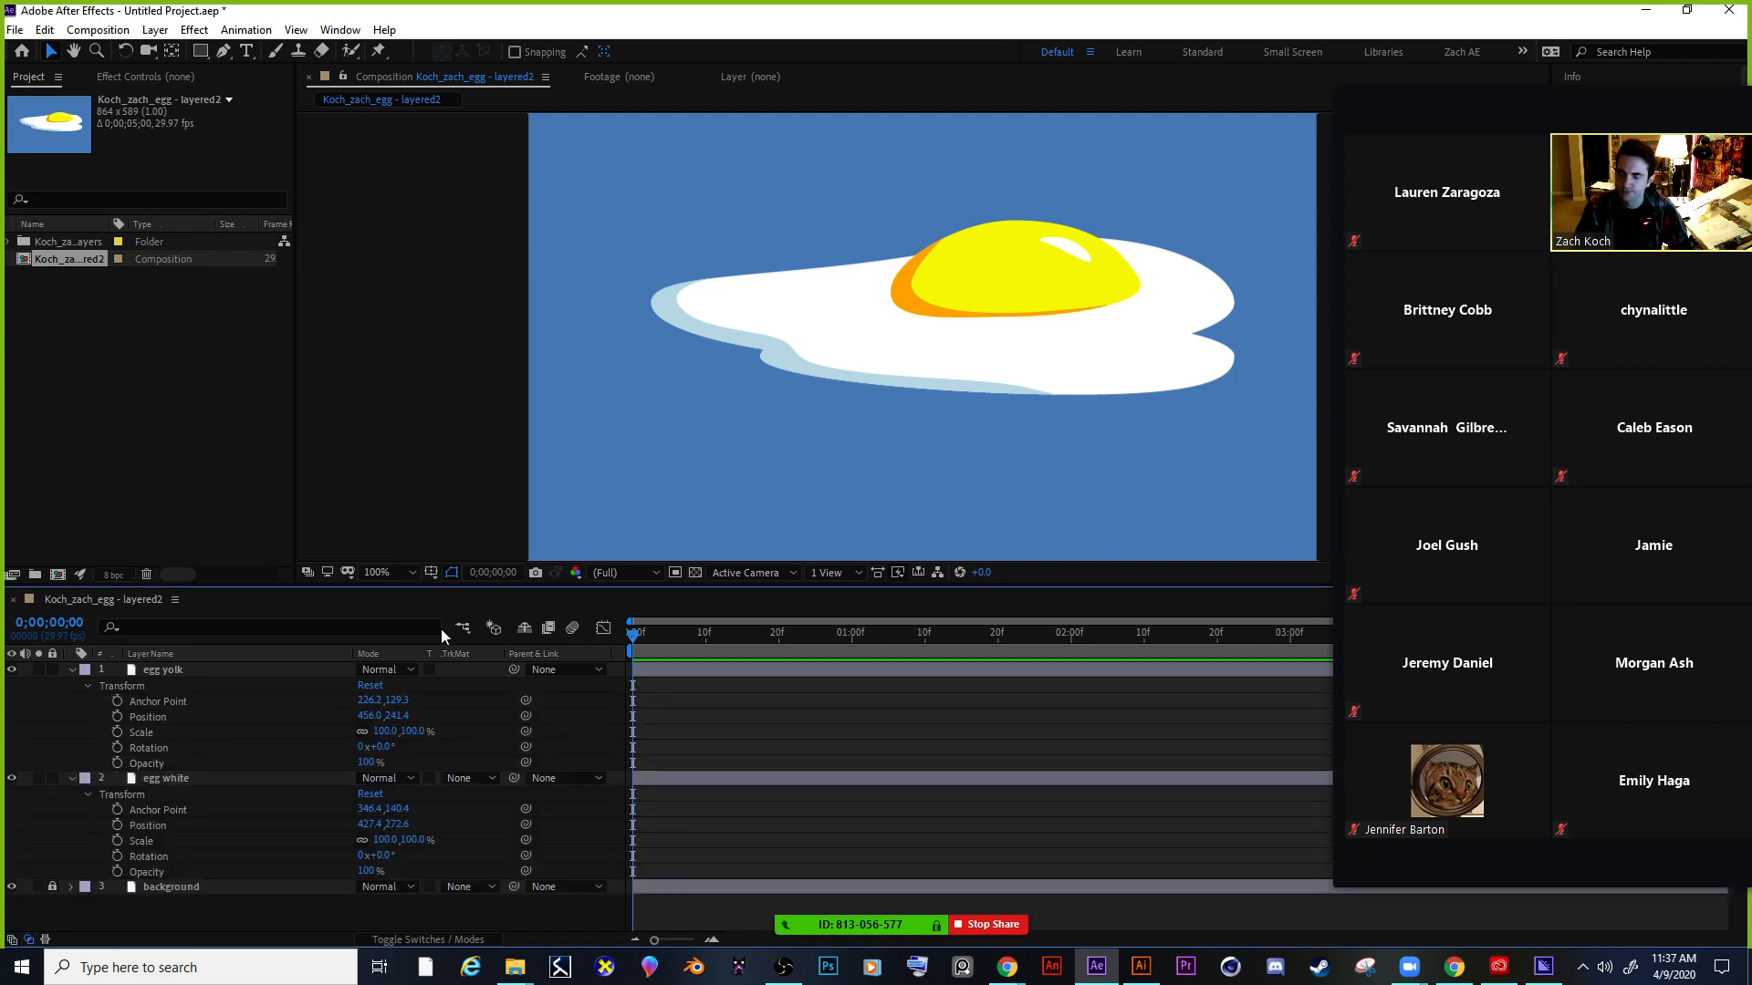
left_click(422, 827)
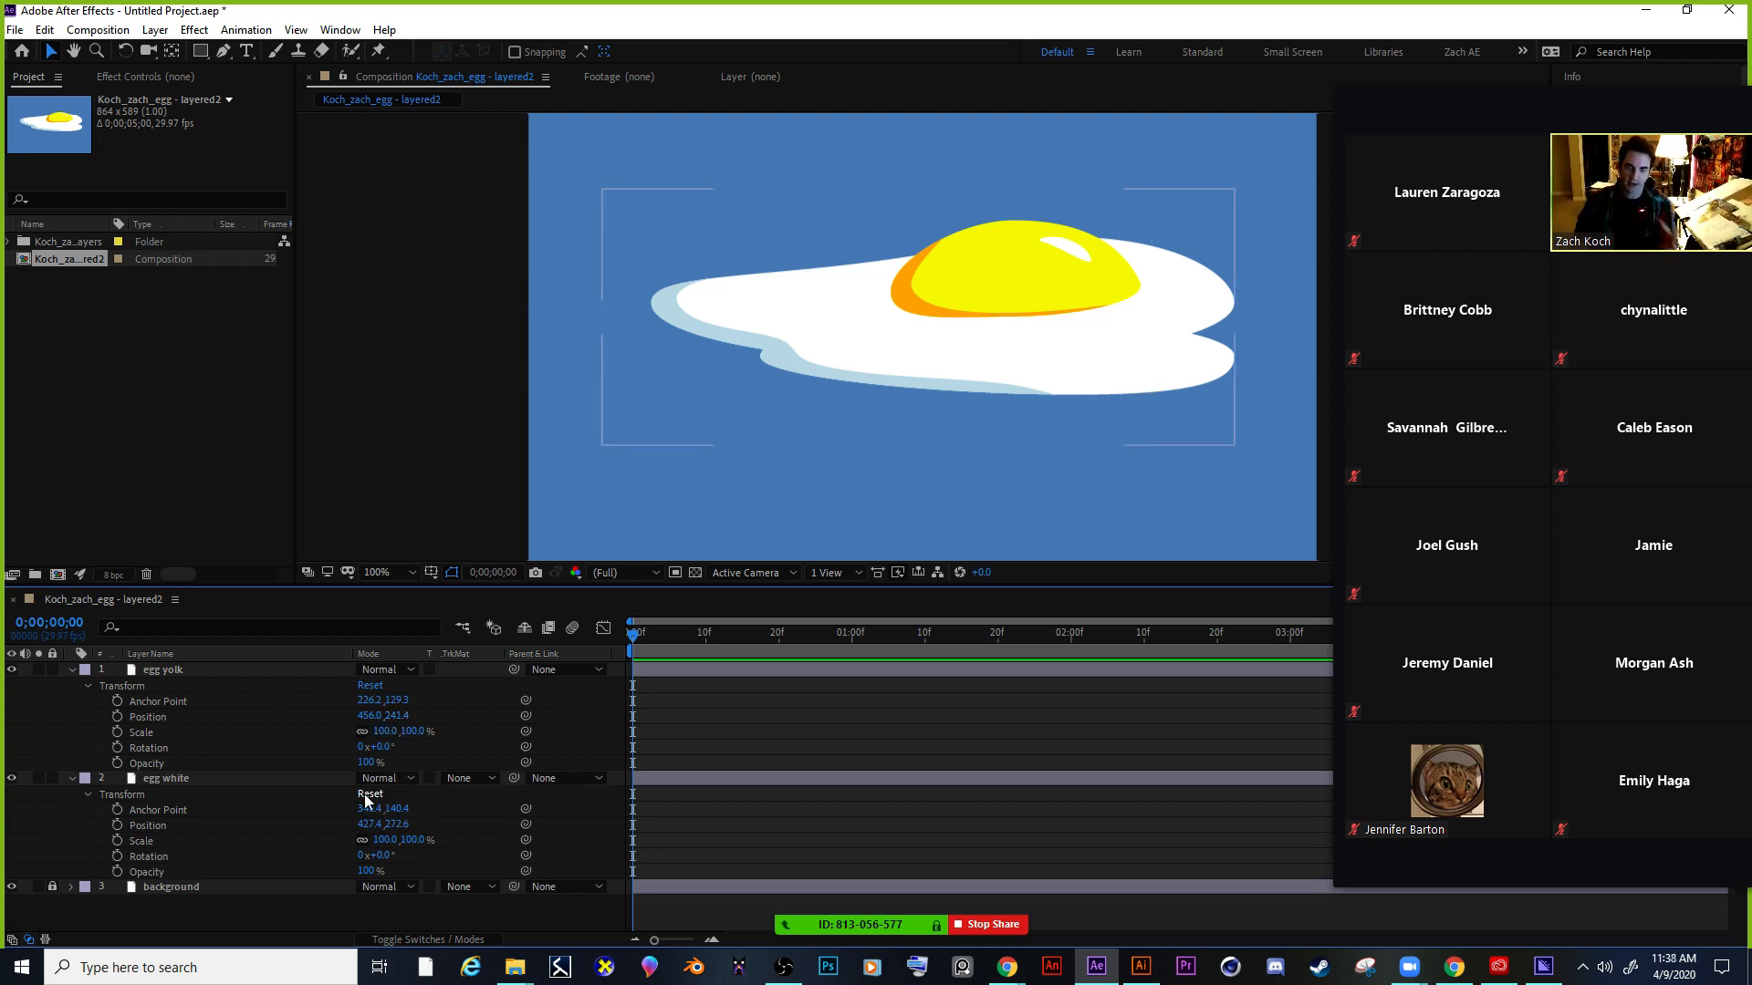
left_click(252, 715)
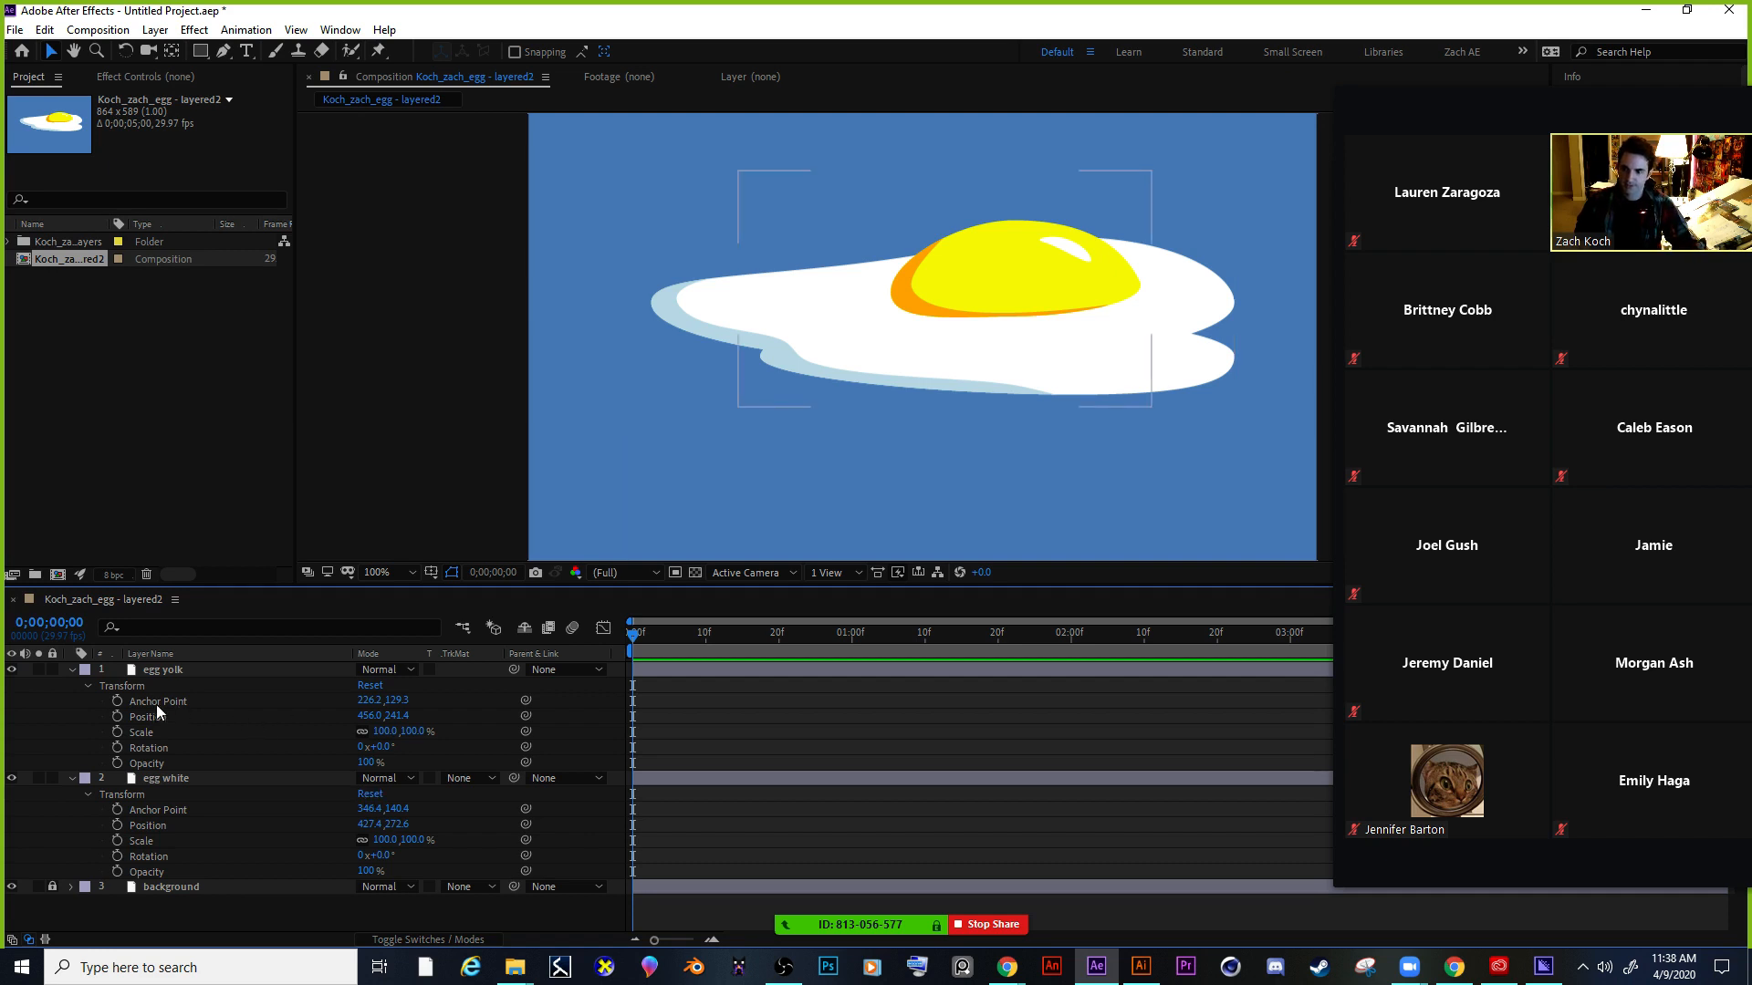
left_click(954, 441)
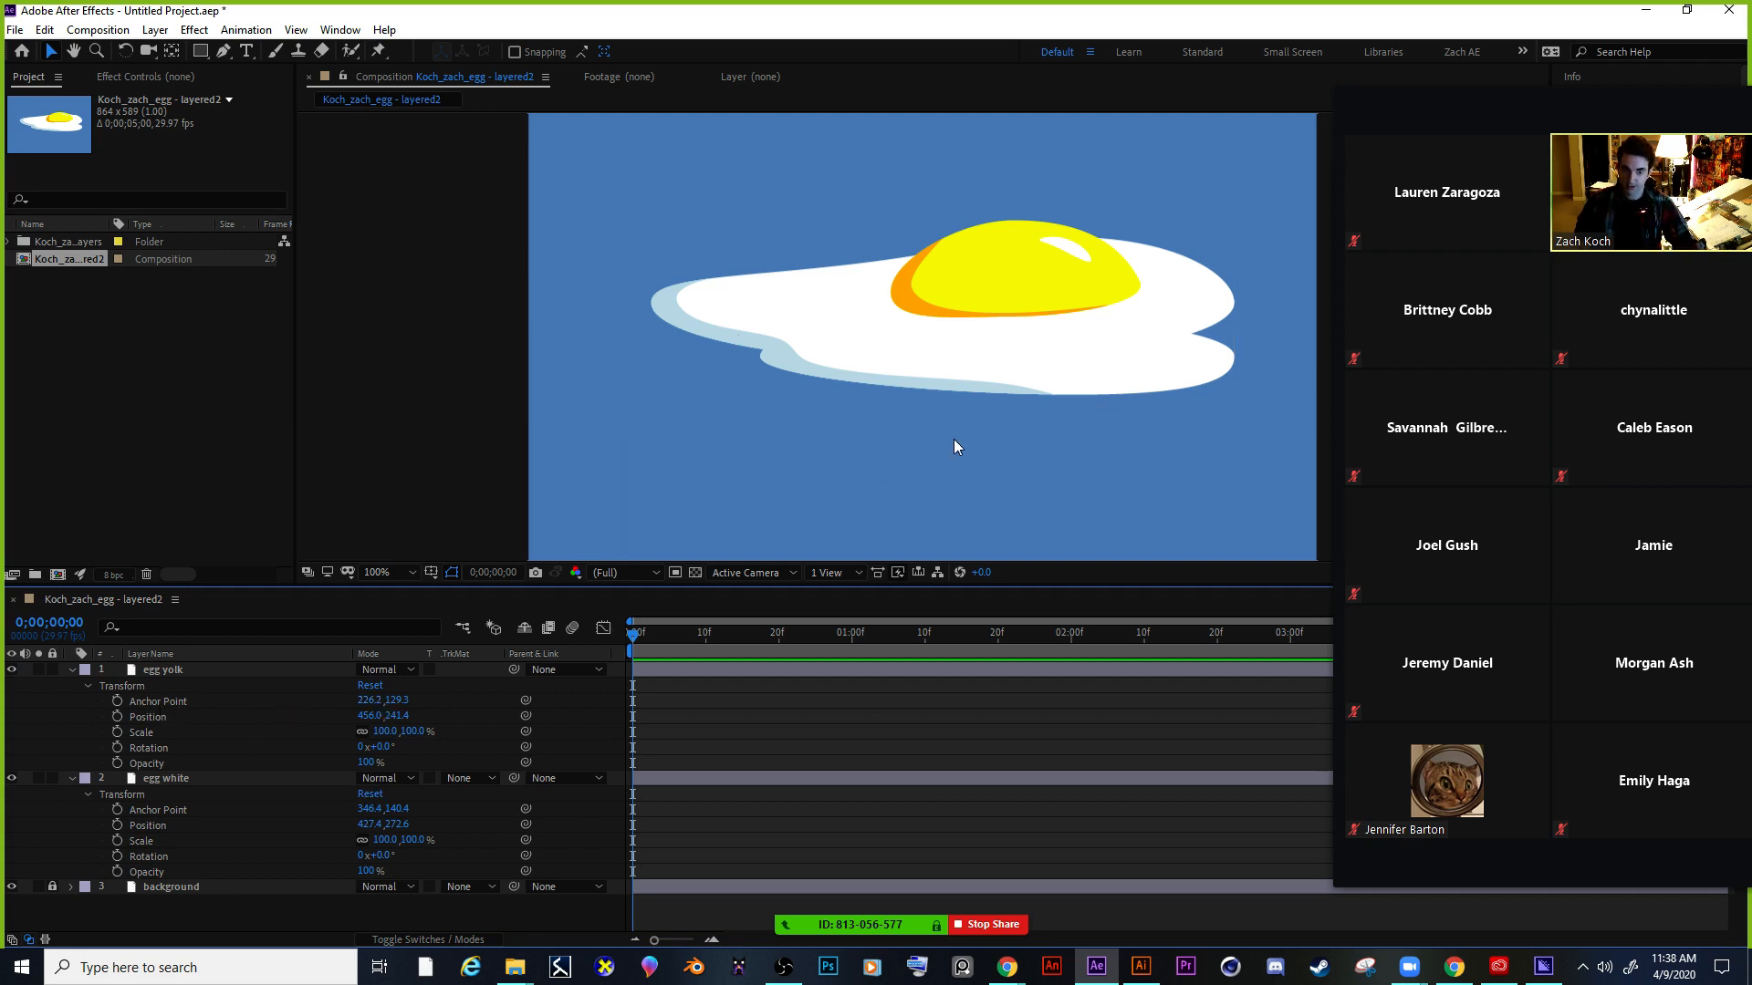
left_click(355, 726)
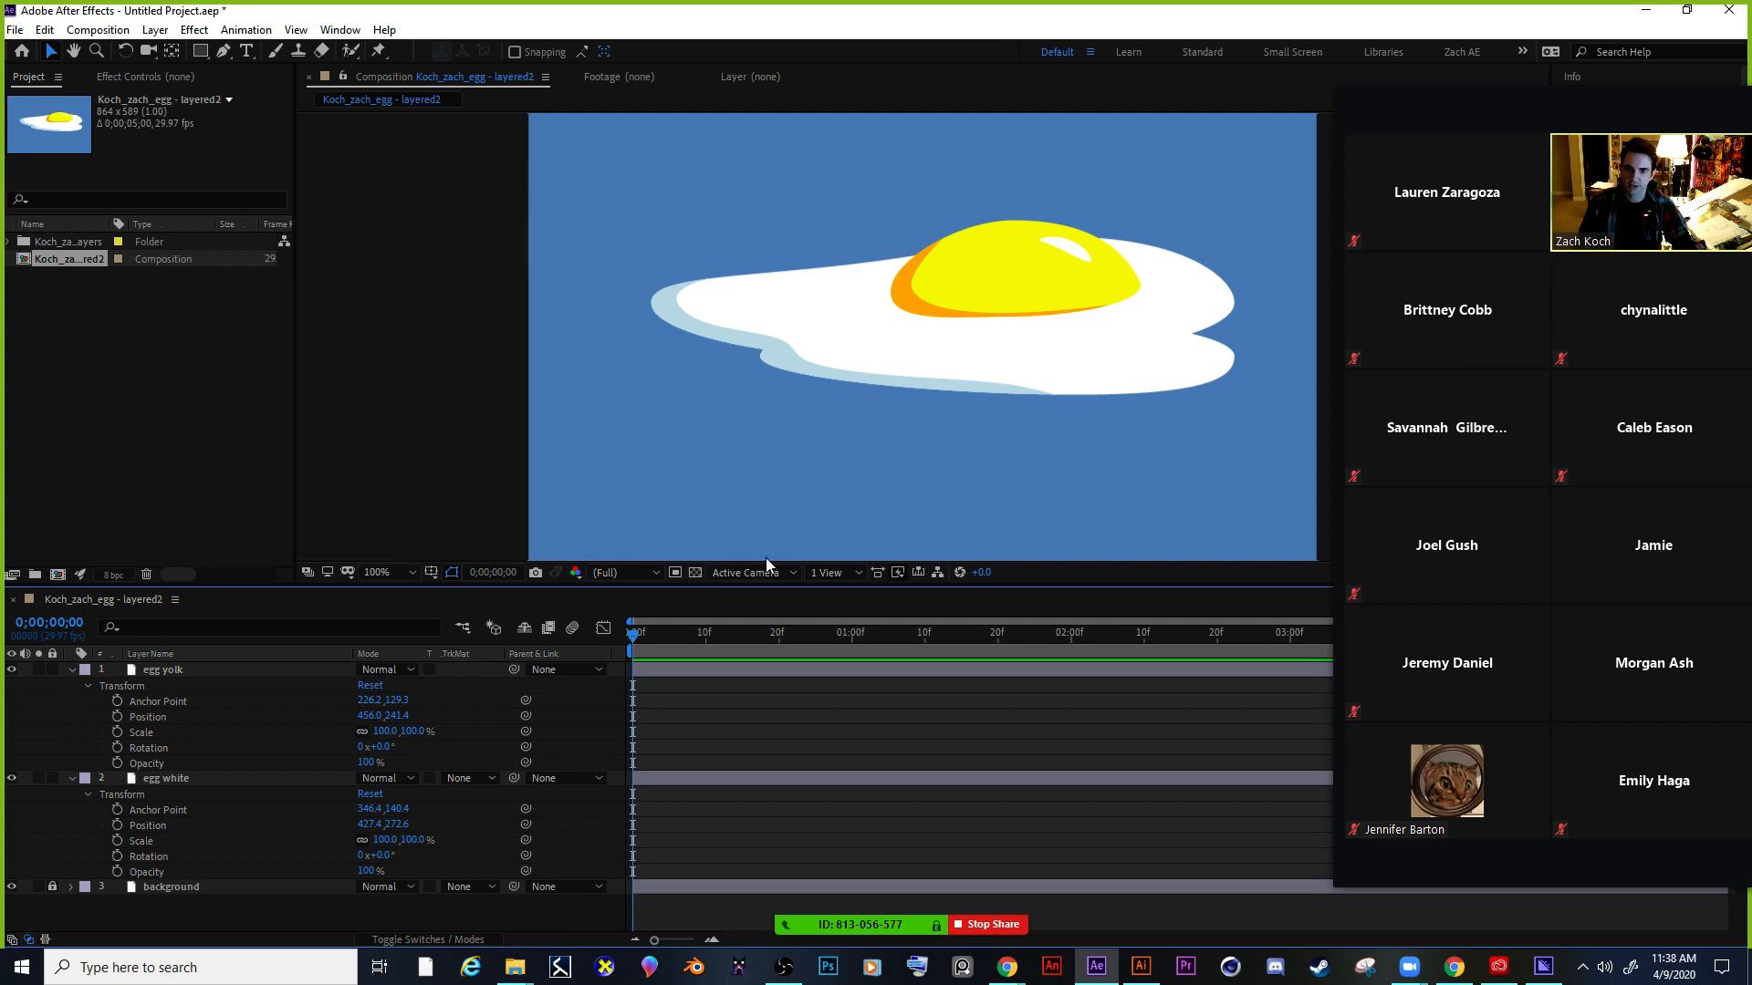
Enlarge the composition viewer's height, move the meeting window off the workspace and open Effects & Presets.
left_click_drag(1063, 587, 1063, 625)
left_click_drag(1511, 85, 1751, 196)
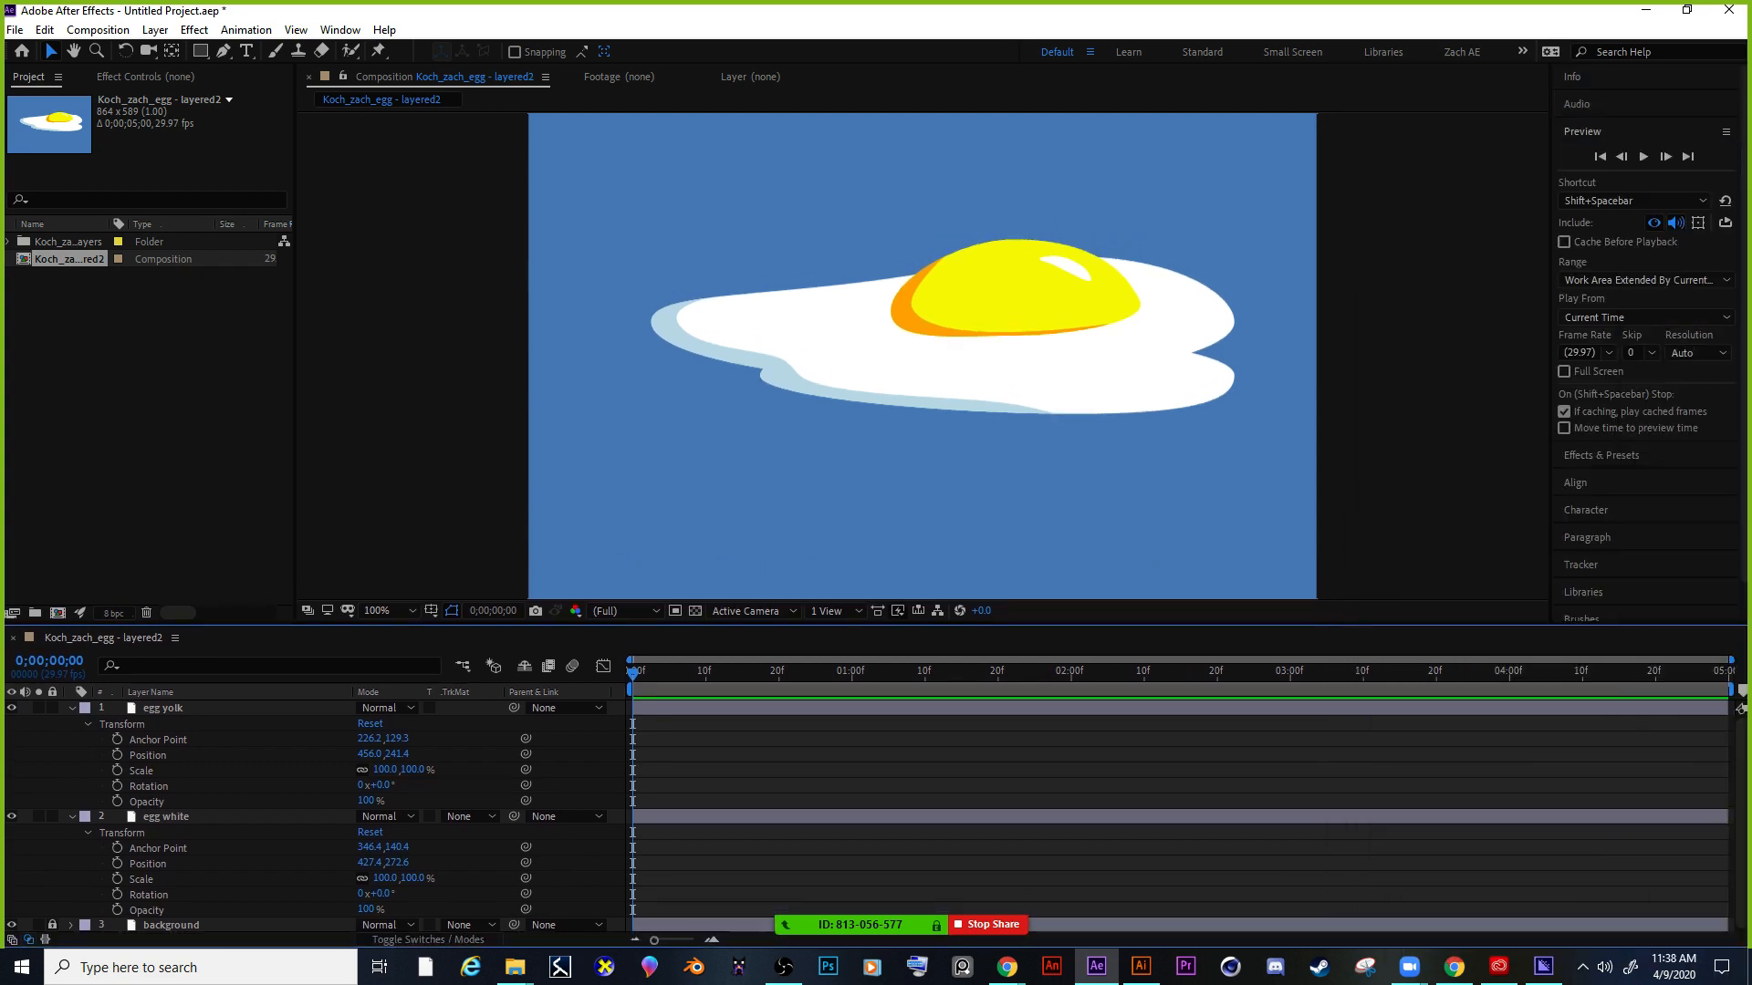
scroll(1559, 531, "down", 1)
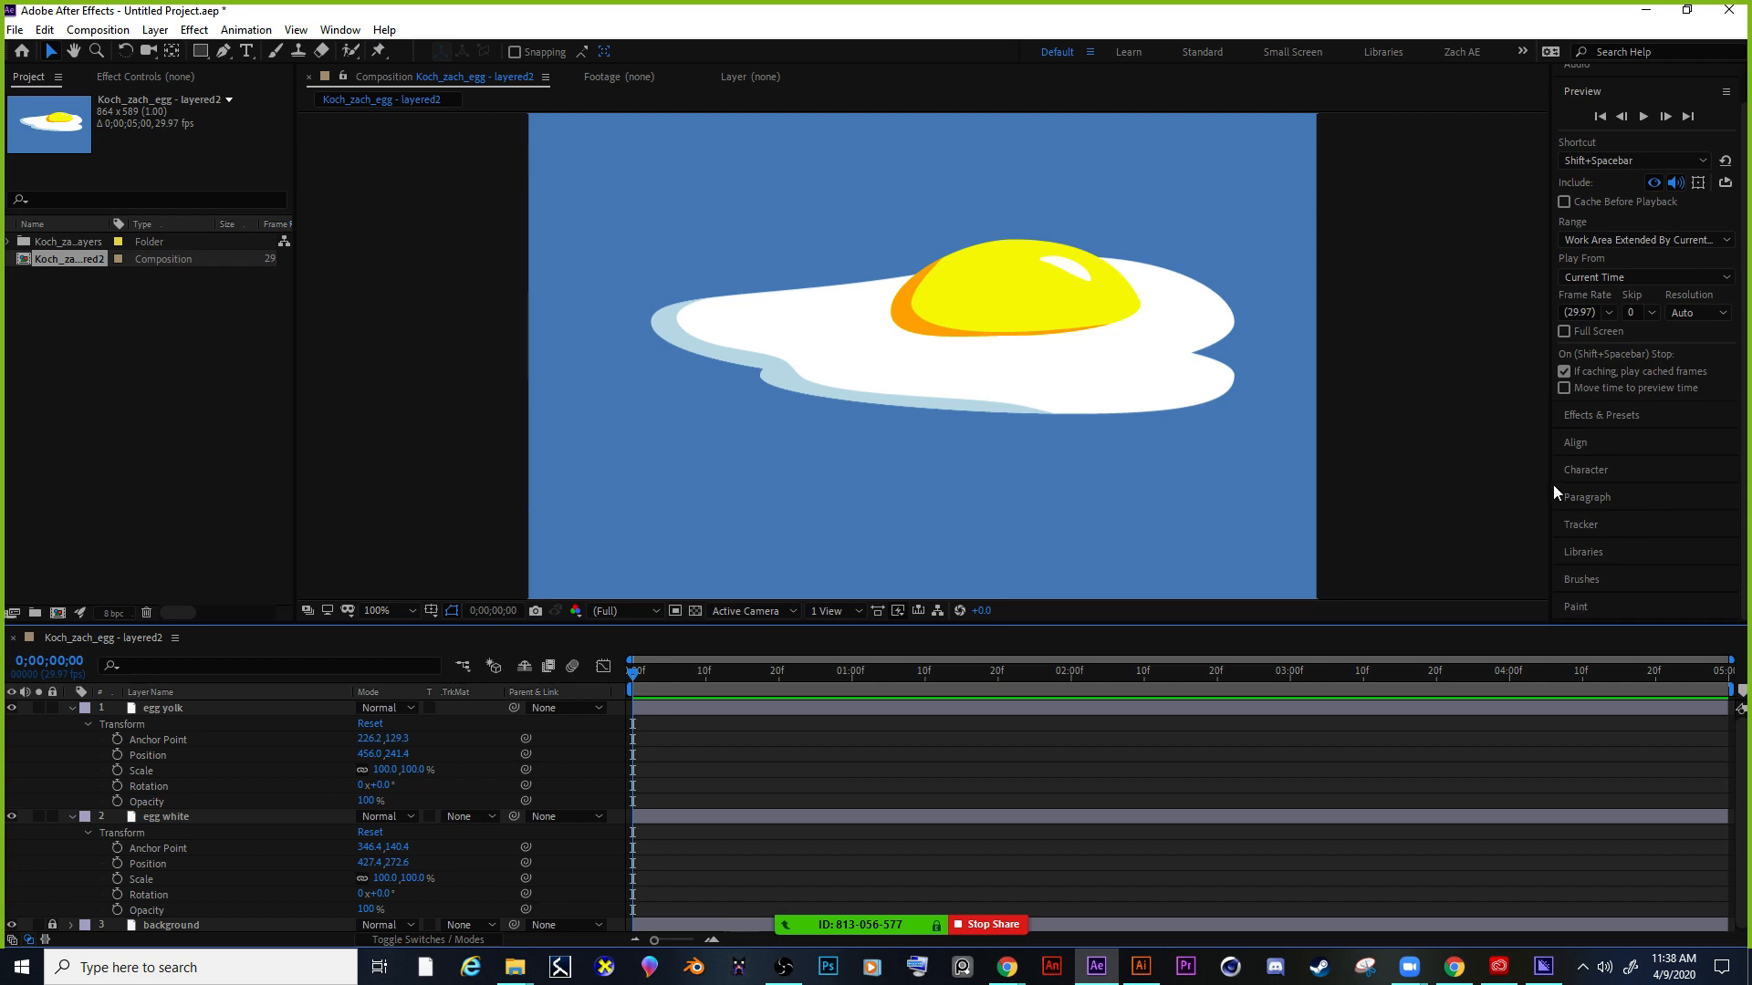
scroll(1609, 431, "up", 1)
left_click(1609, 434)
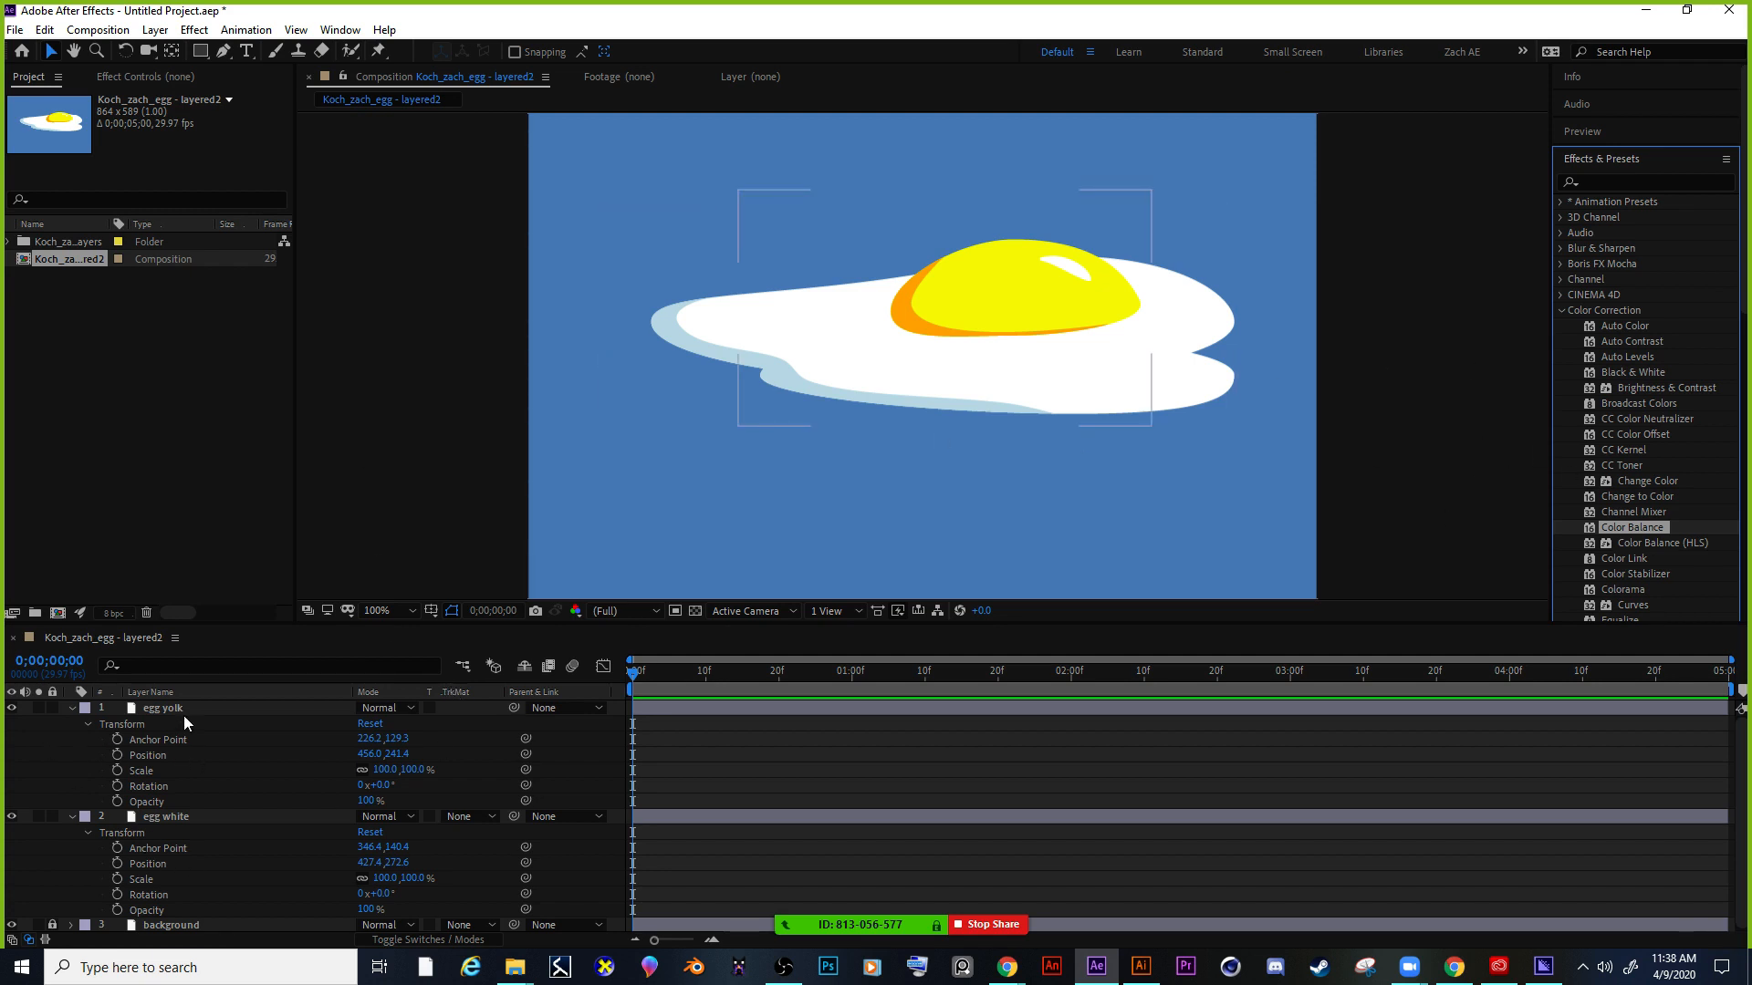
Select the egg yolk layer, switch the selection to egg white and set the egg white's Scale to 86%.
left_click(1020, 303)
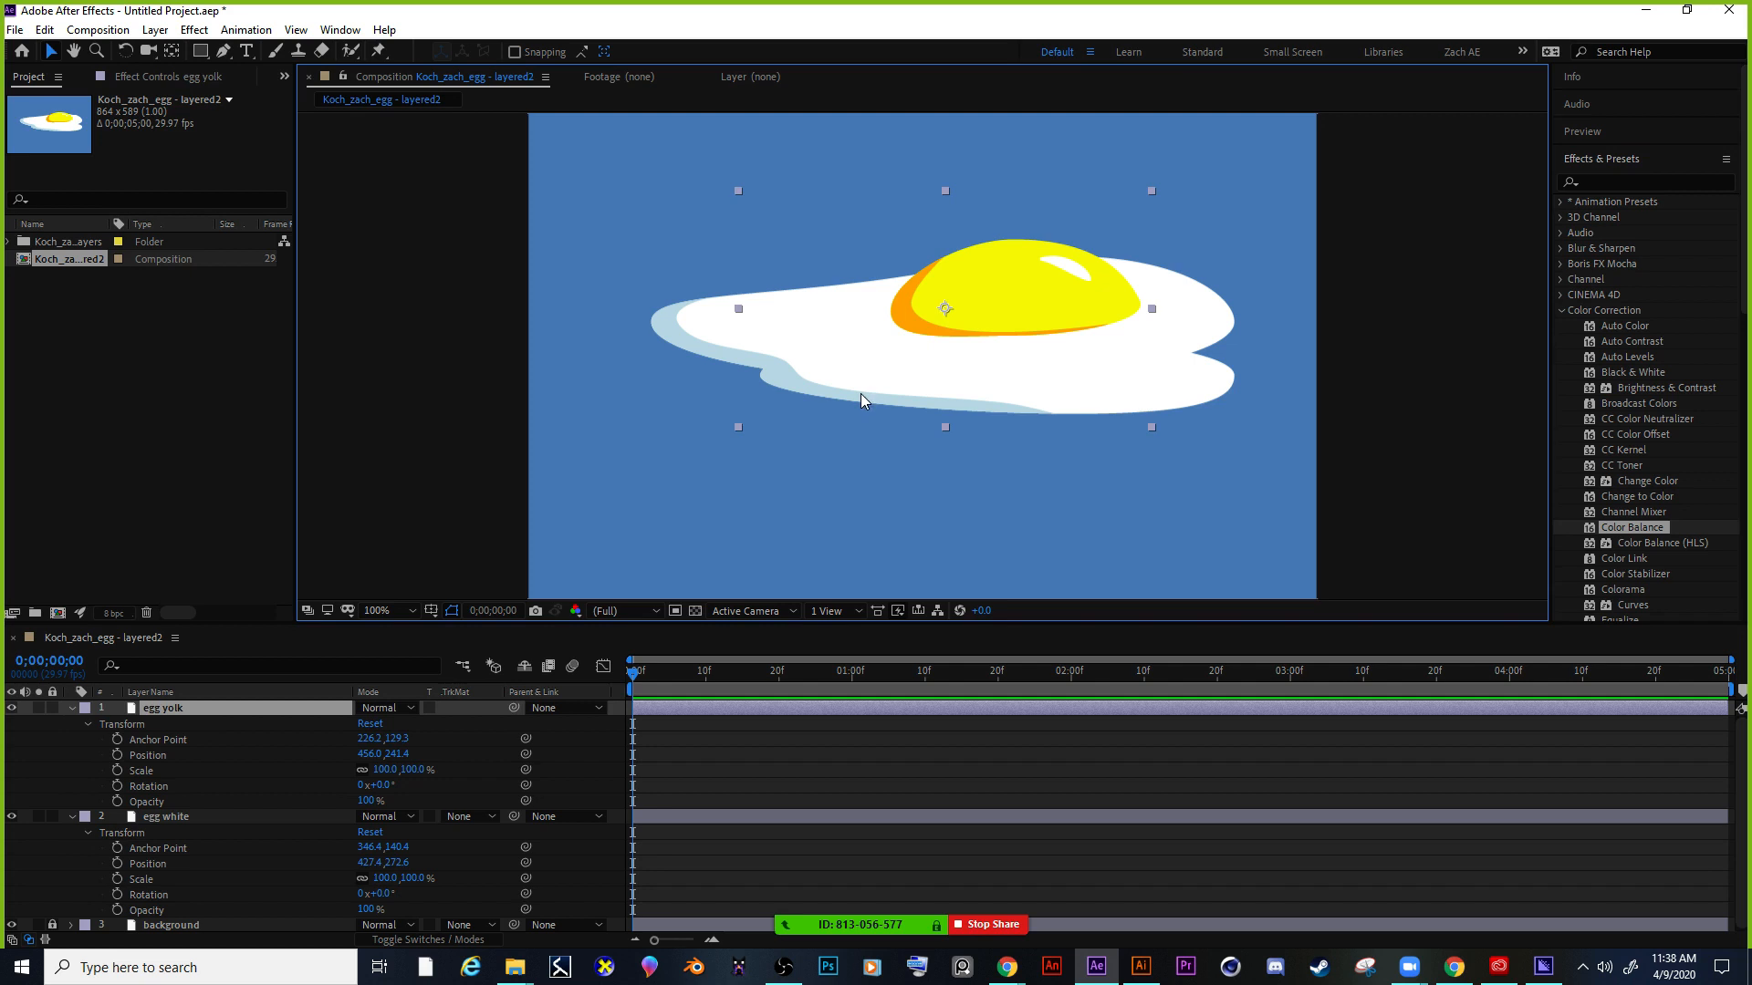
left_click(665, 319)
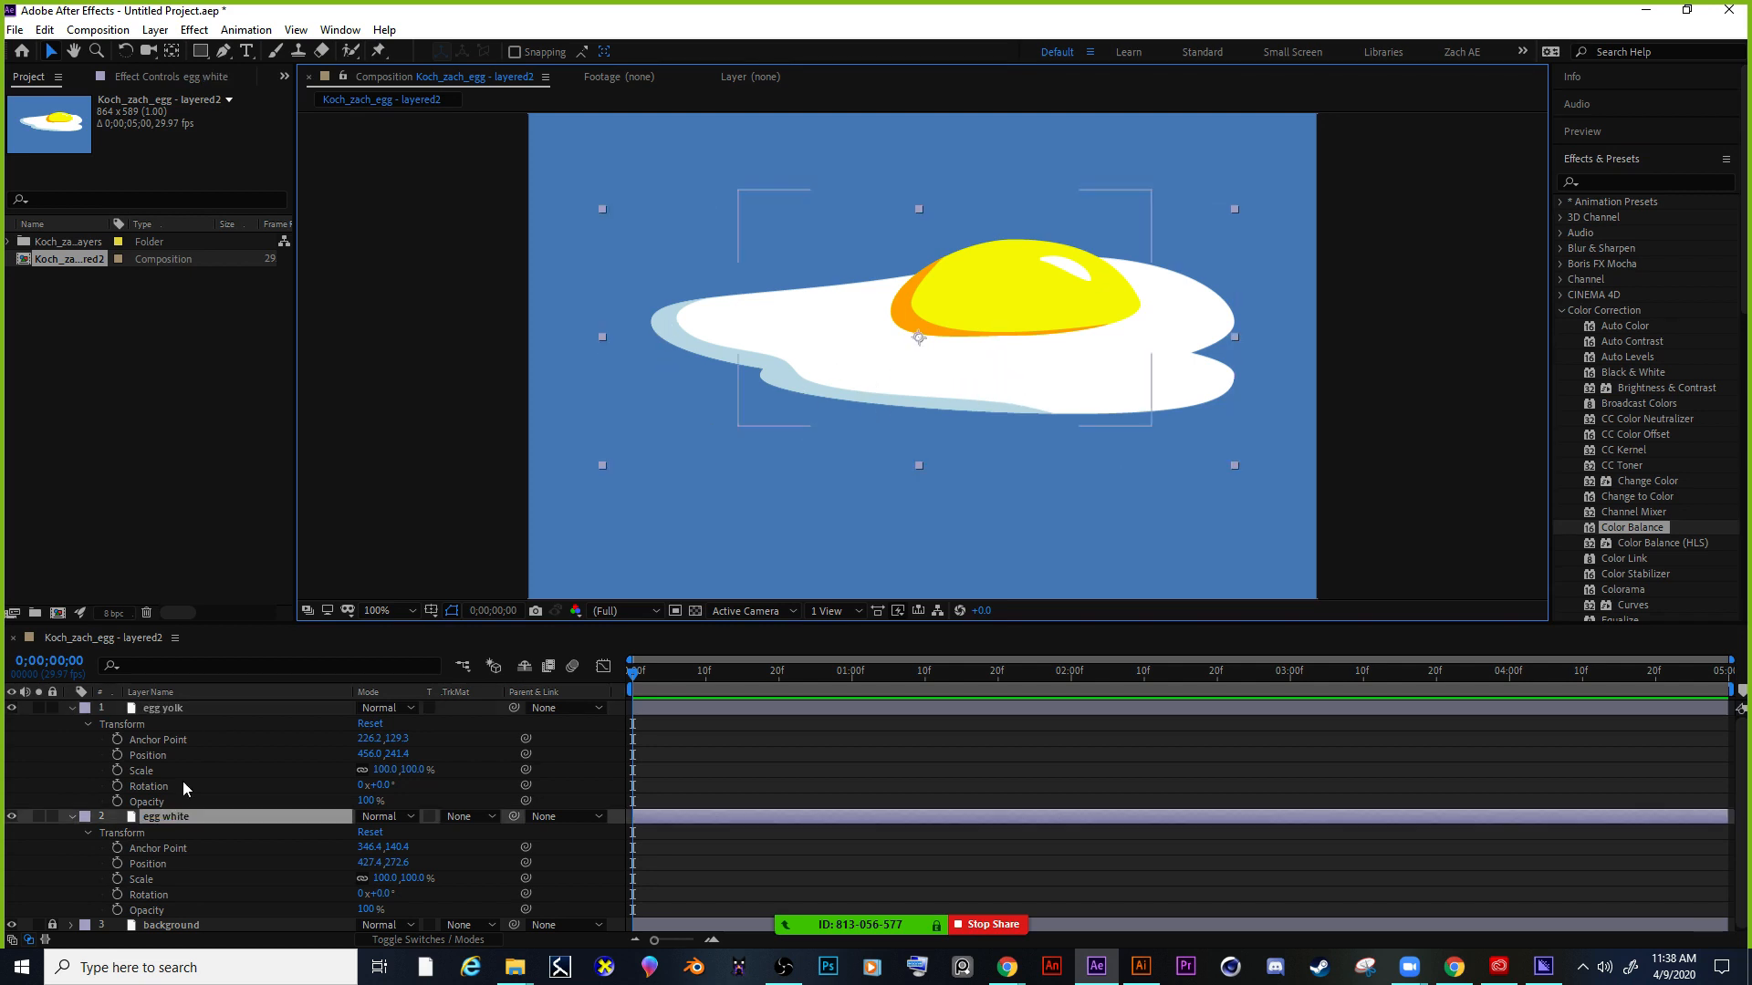
scroll(246, 821, "down", 1)
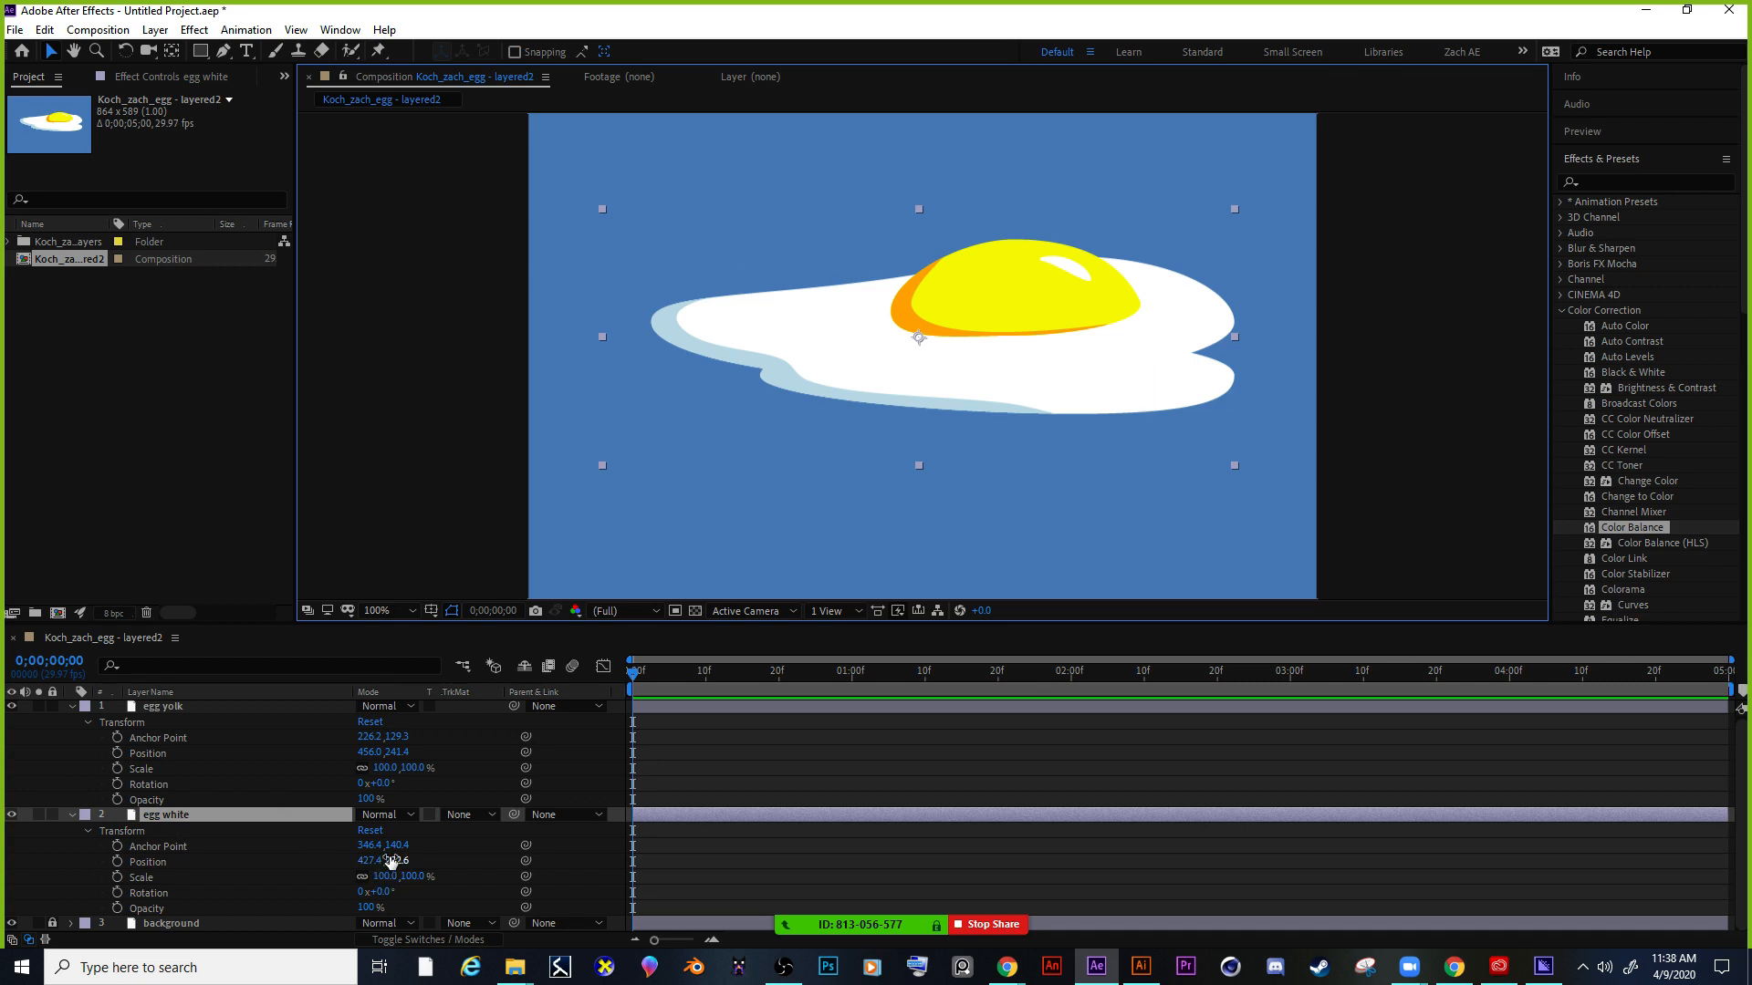
mouse_move(386, 876)
left_mouse_down()
mouse_move(292, 868)
mouse_move(357, 859)
left_mouse_up()
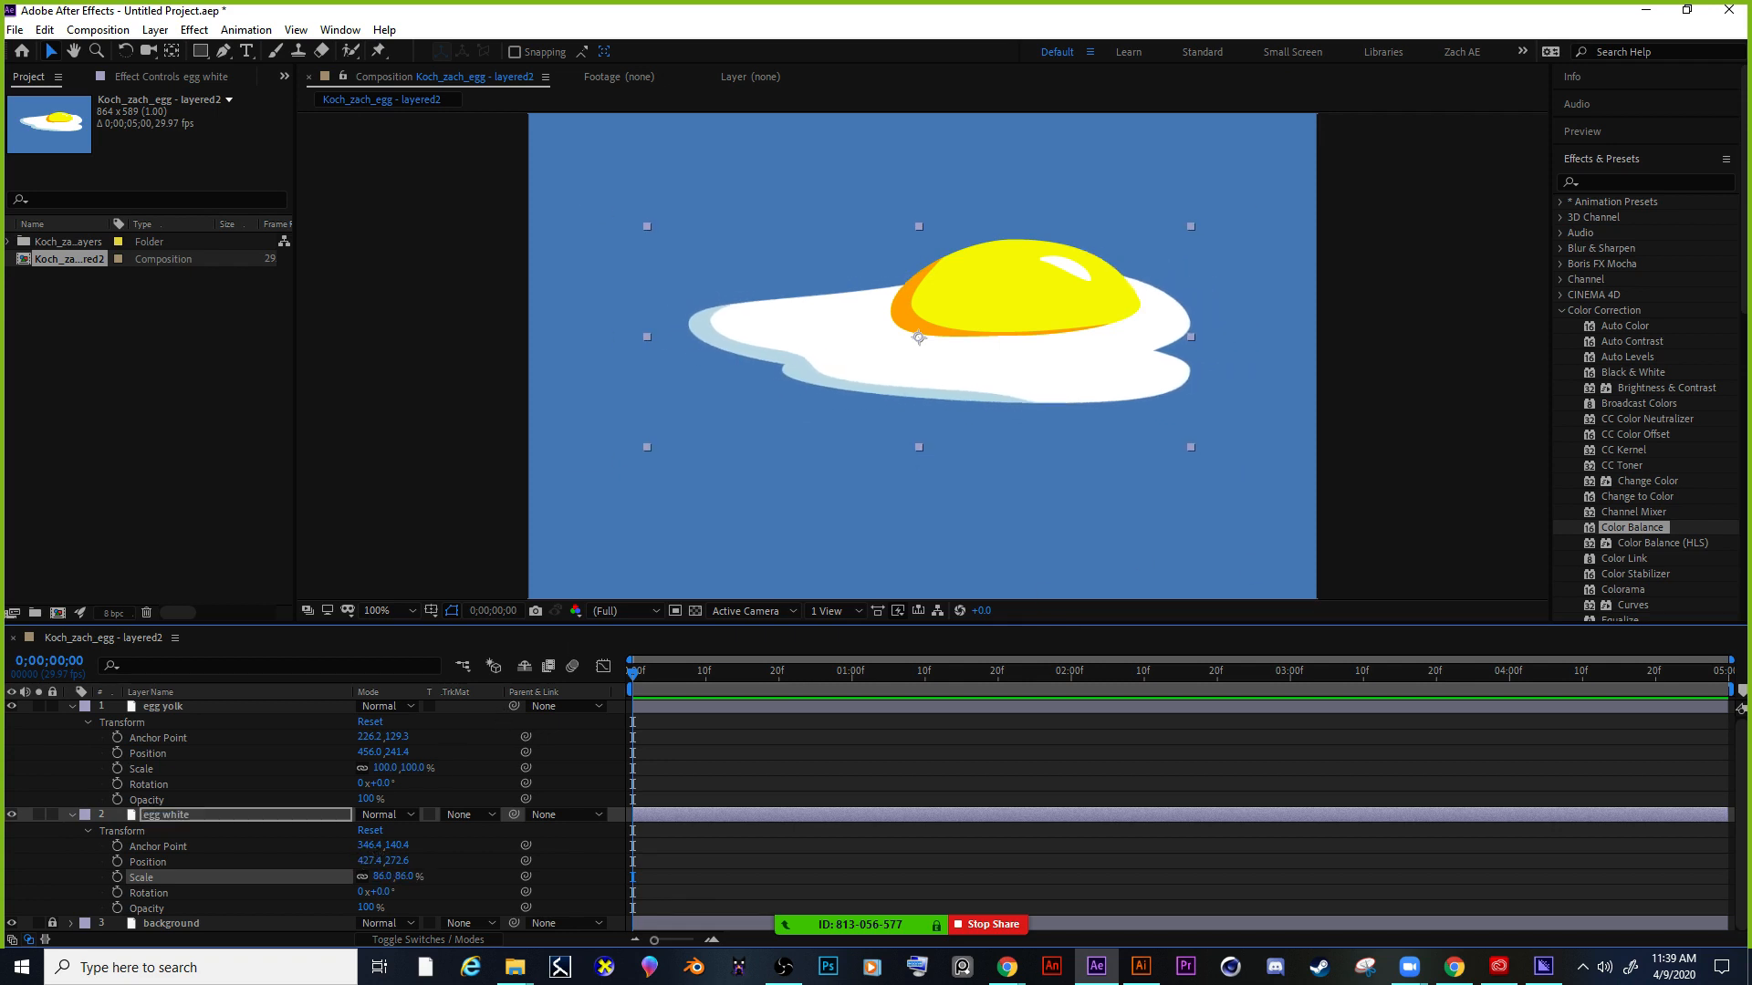
Use the Pan Behind tool to move the egg white's anchor point to its lower edge, at about 387, 218.
left_click_drag(1751, 137, 1508, 79)
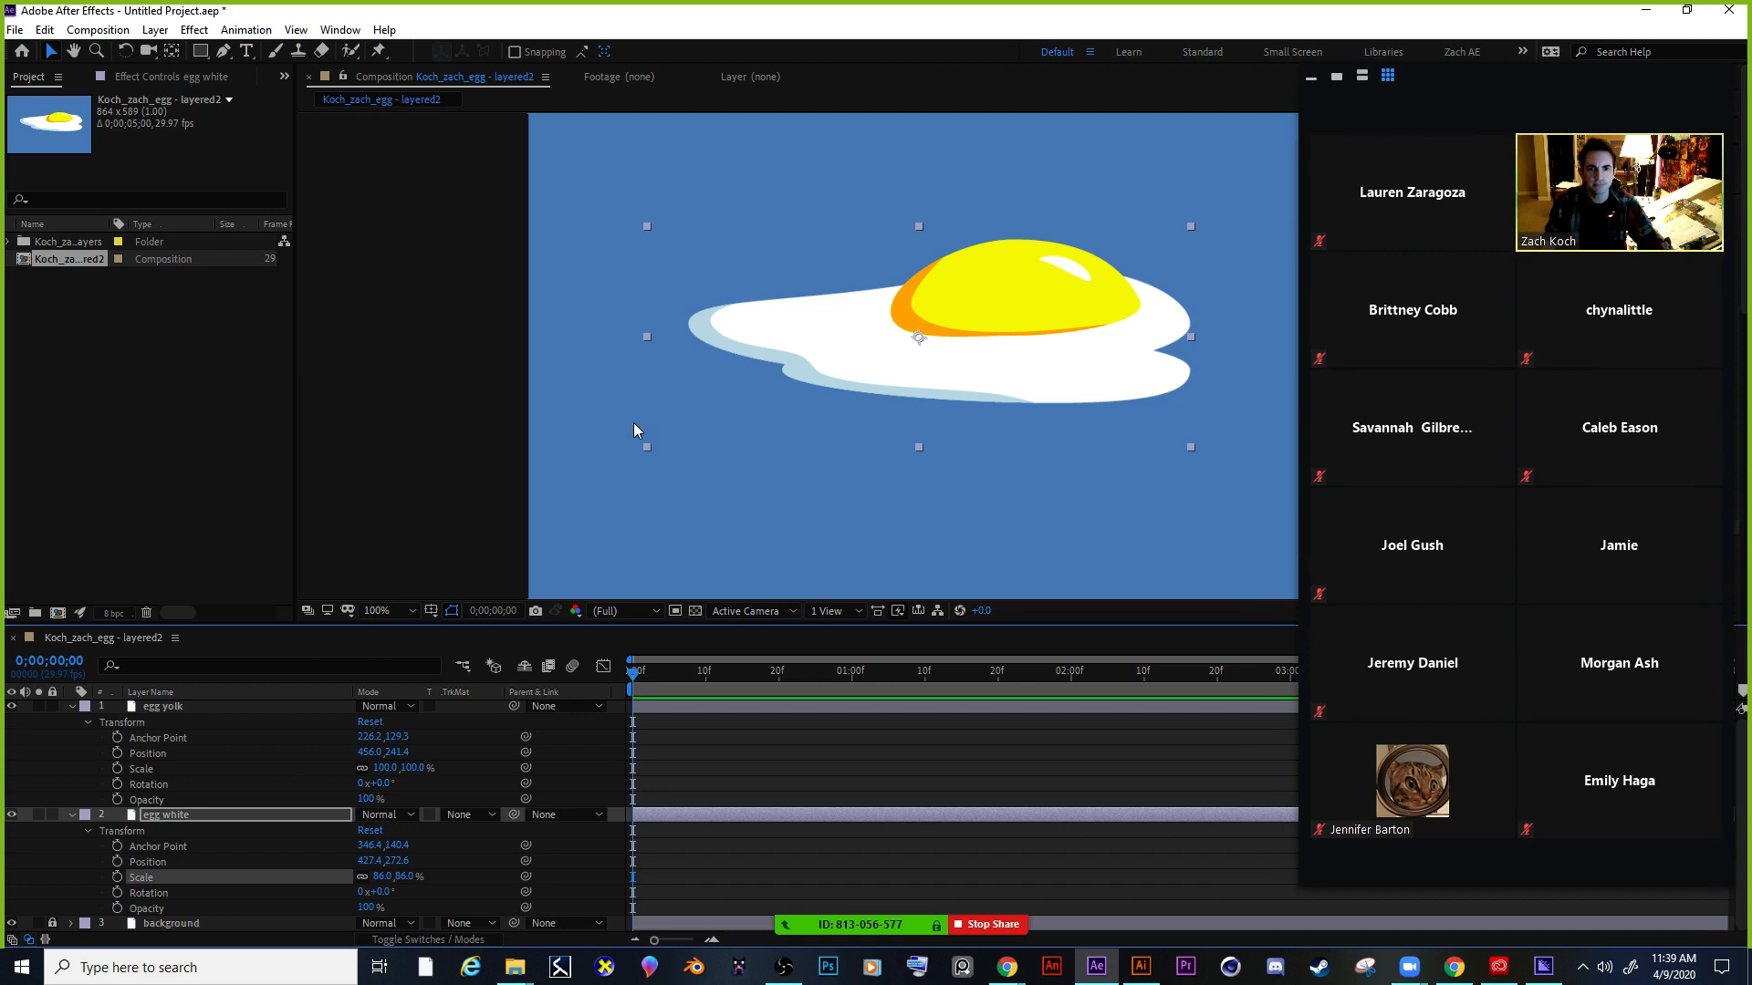
left_click(171, 51)
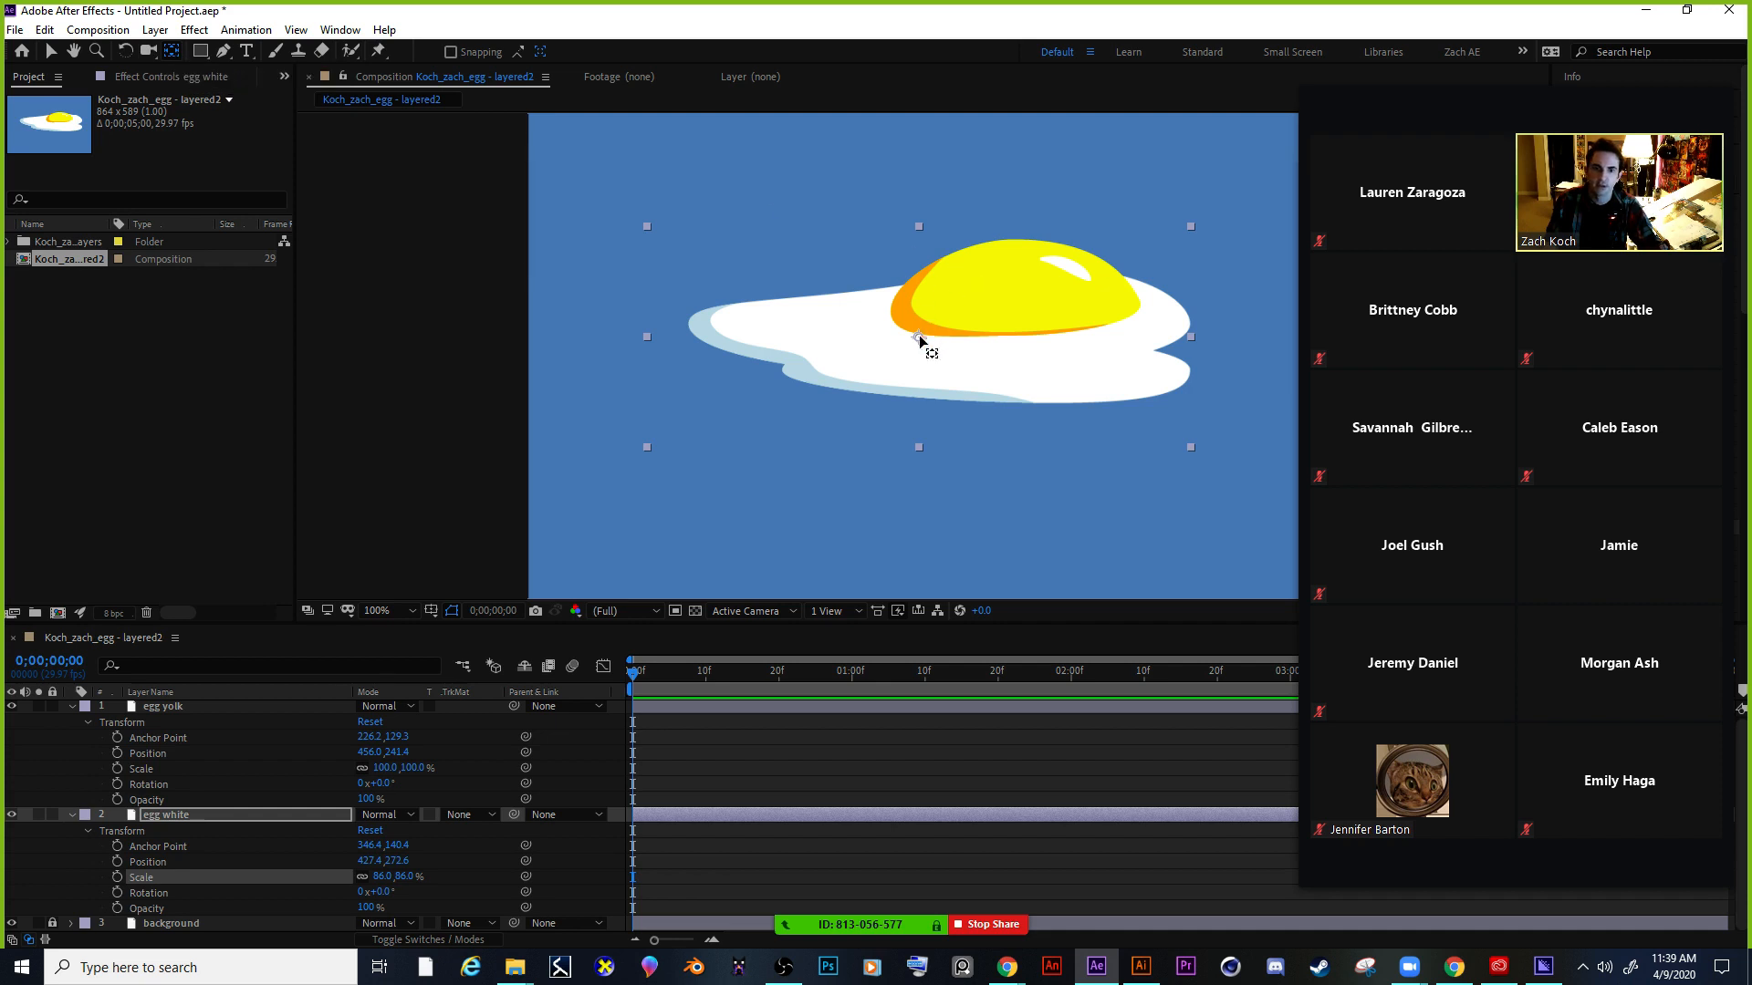
left_click_drag(920, 338, 951, 402)
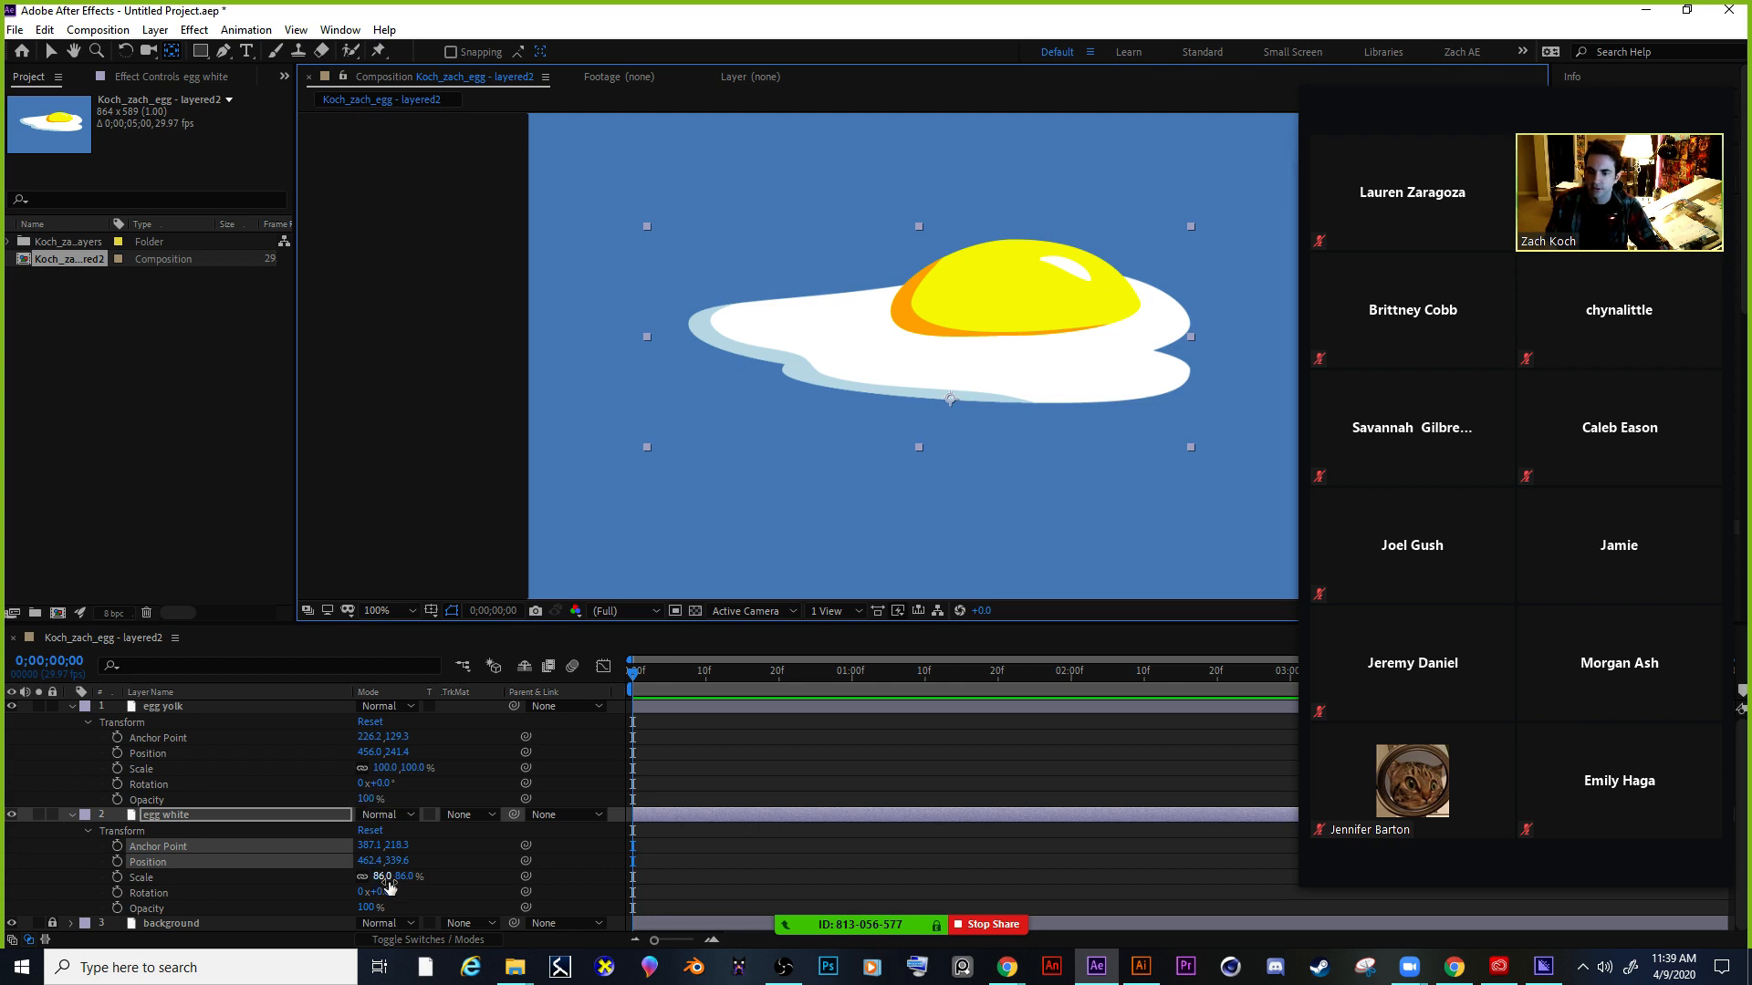
Try scaling the egg white to 48% and rotating it to 54° about its anchor point, and undo both changes.
left_click_drag(388, 885, 481, 924)
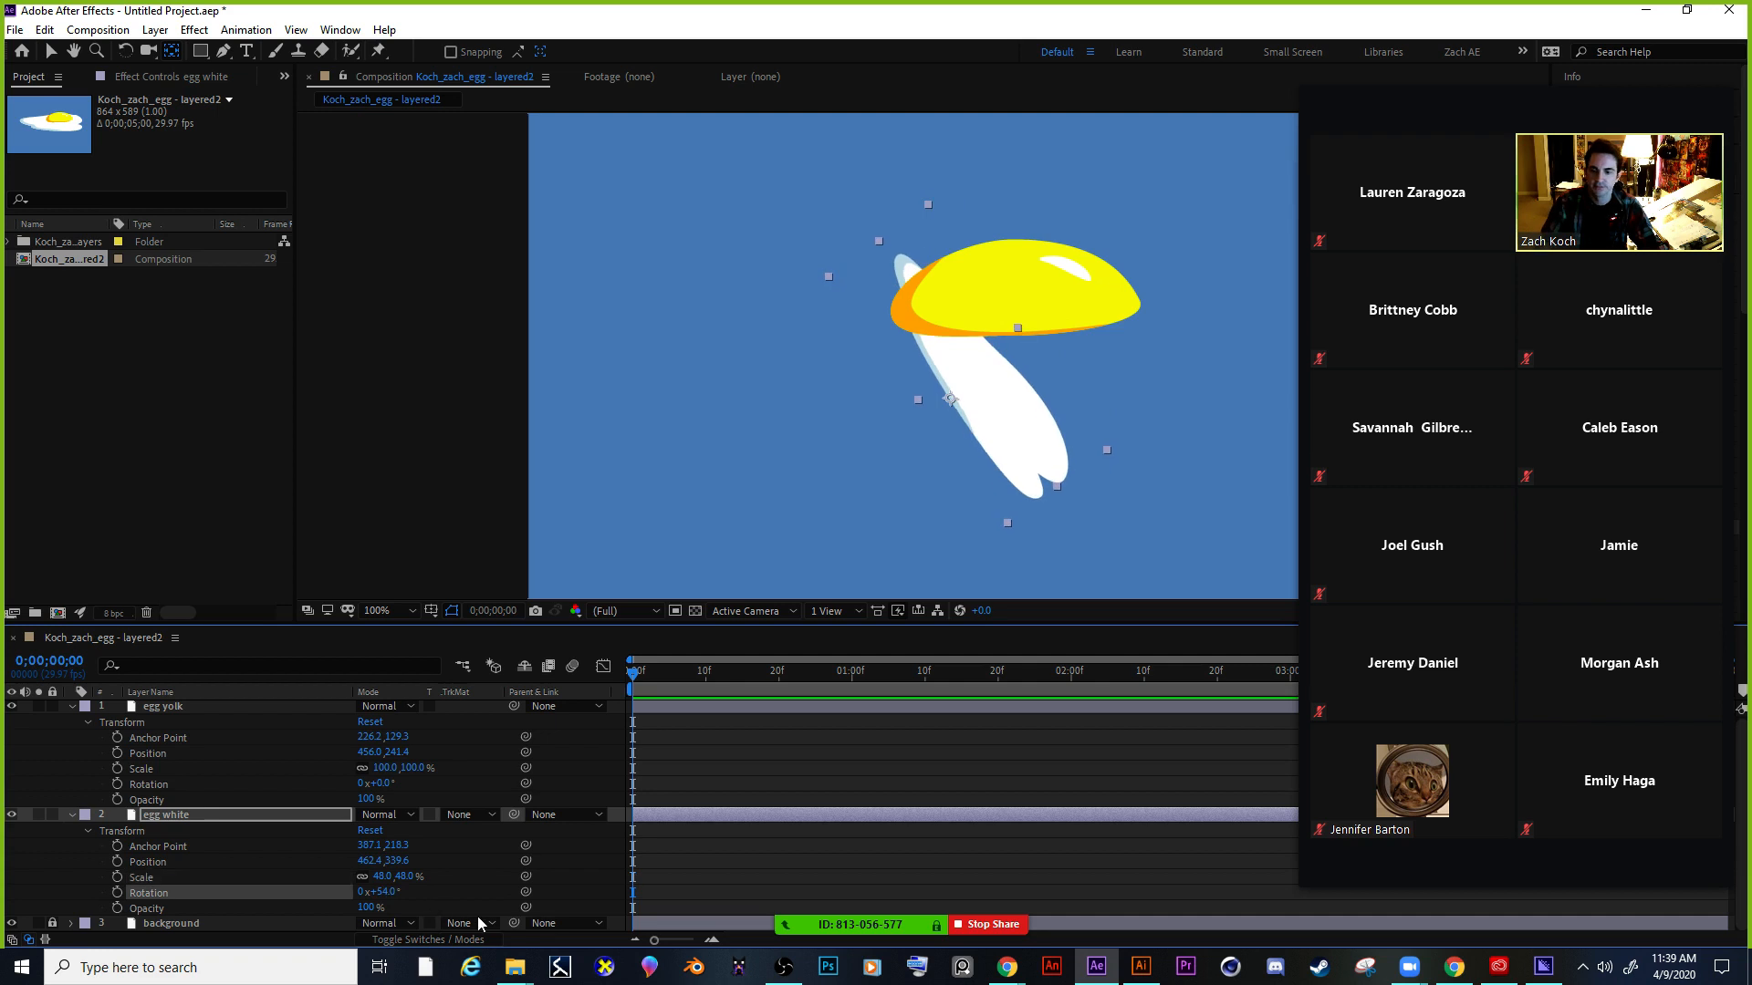
key("ctrl+z")
key("ctrl+z")
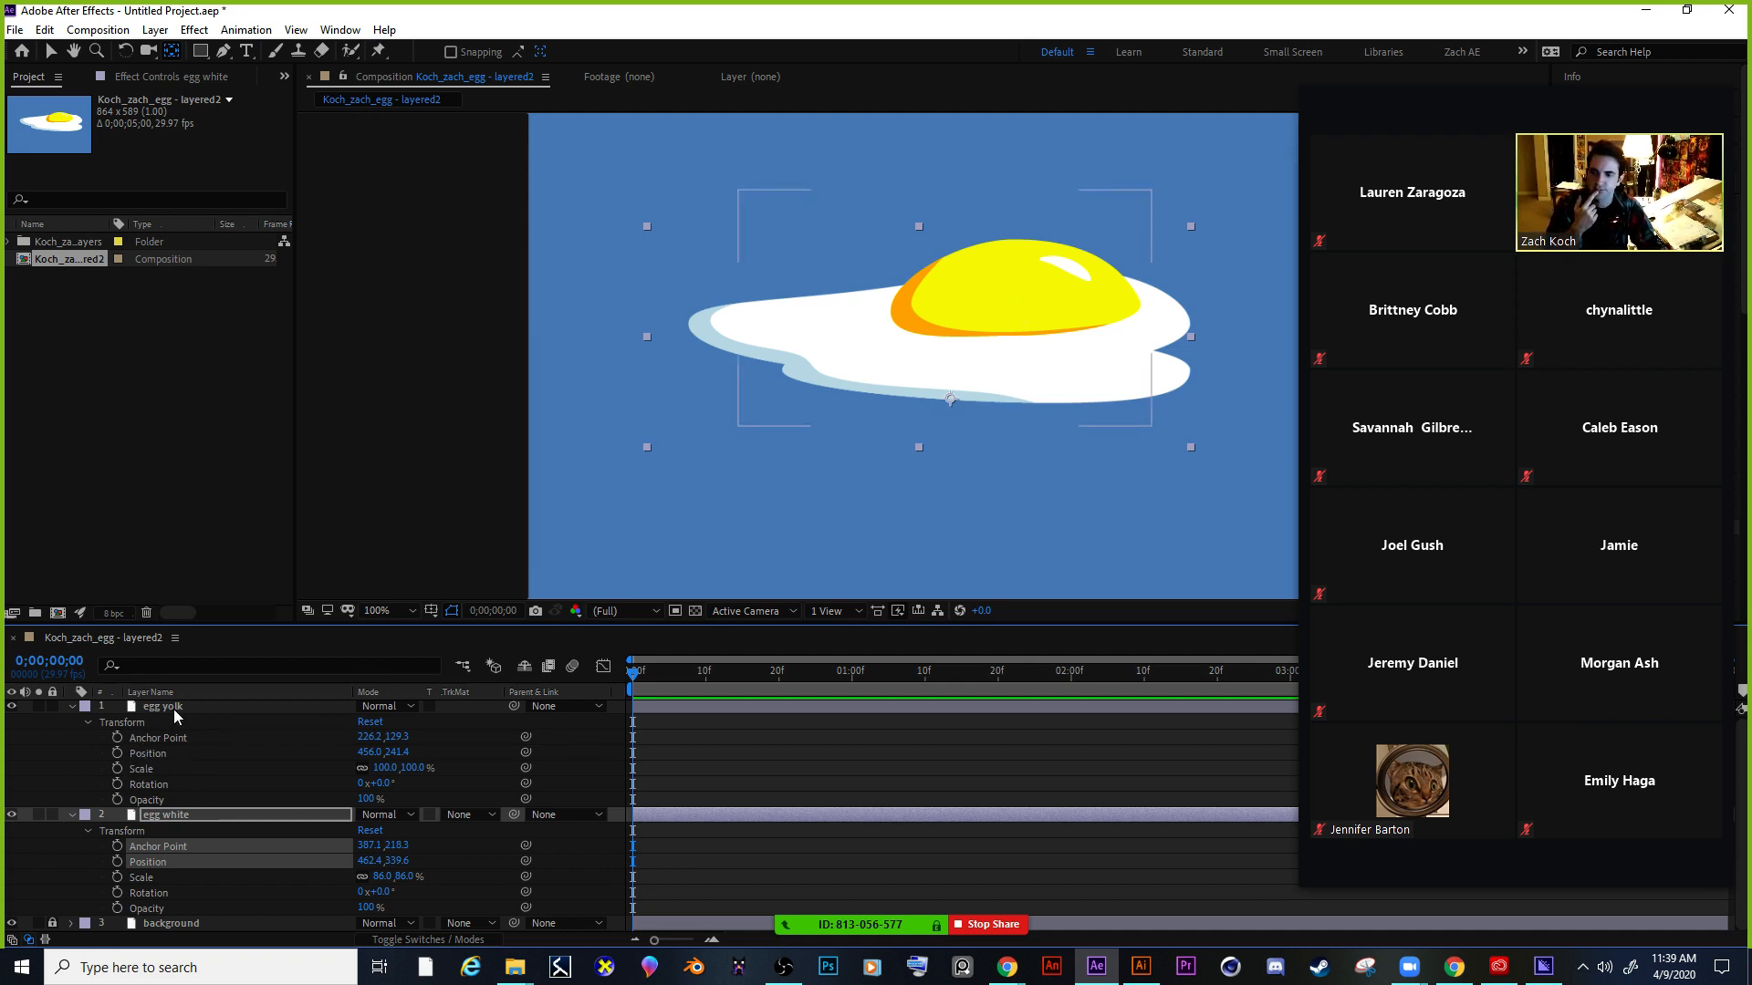
Enable Scale keyframing on the egg white layer at 0;00;00;00 and set the keyframe's Scale to 0%.
left_click(175, 877)
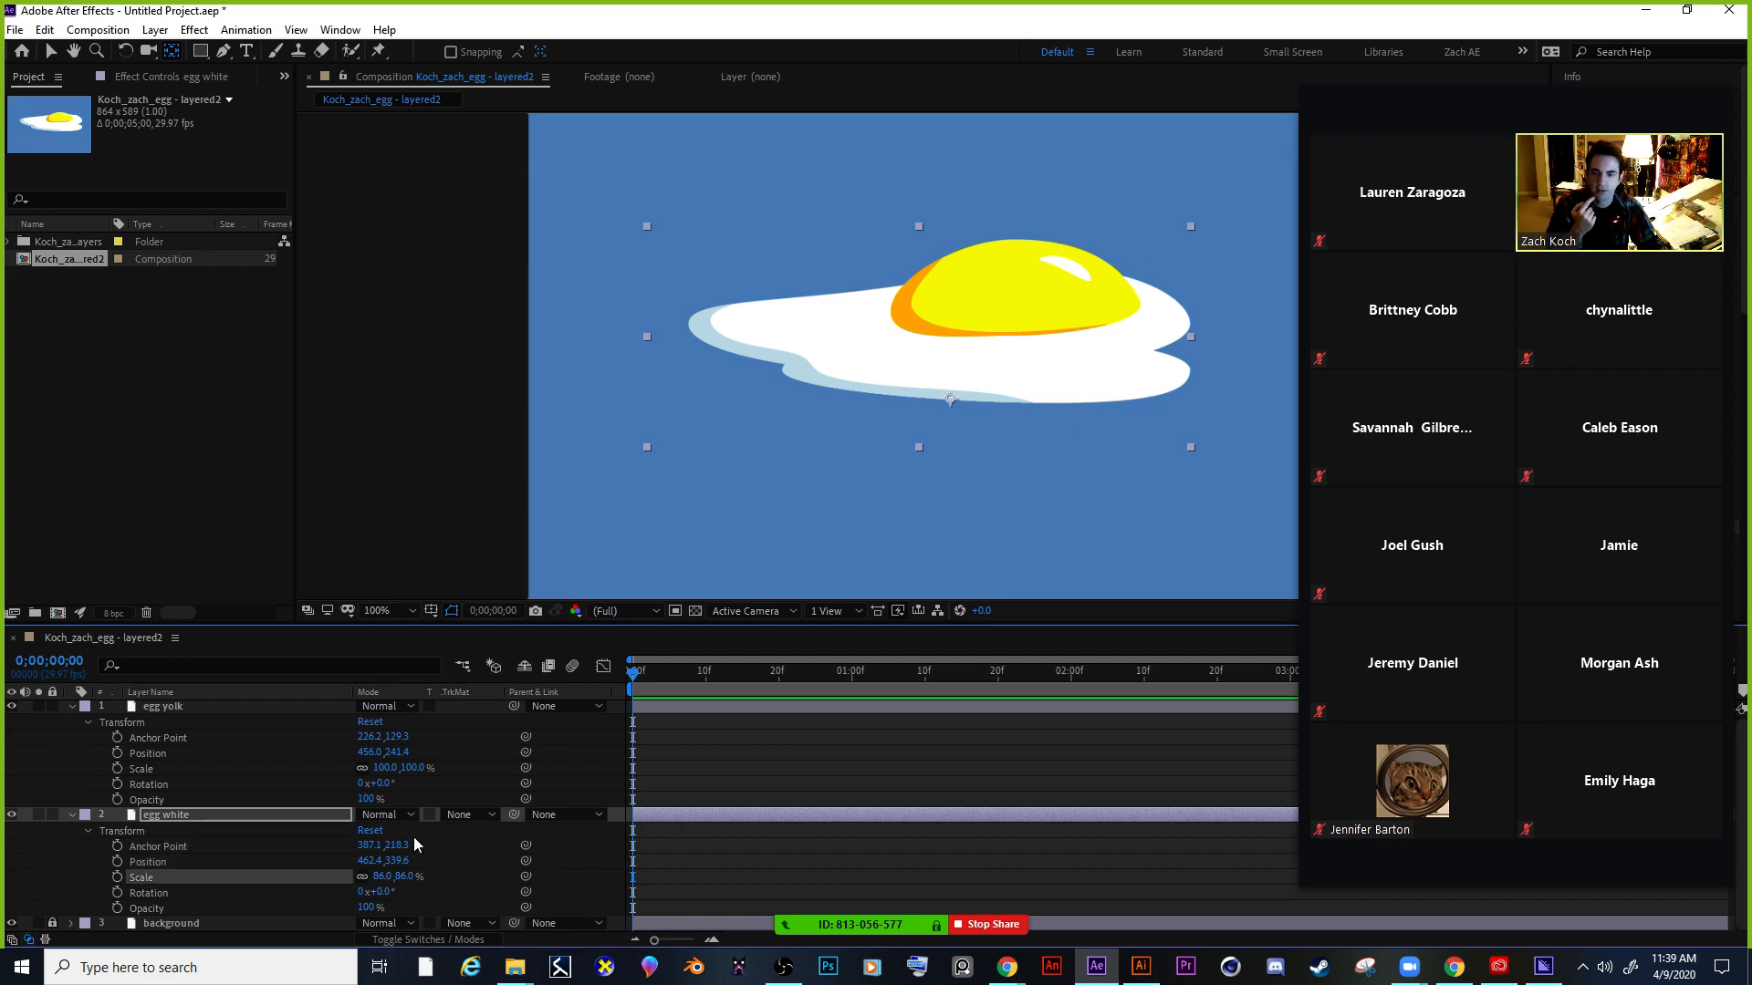
left_click_drag(379, 876, 394, 876)
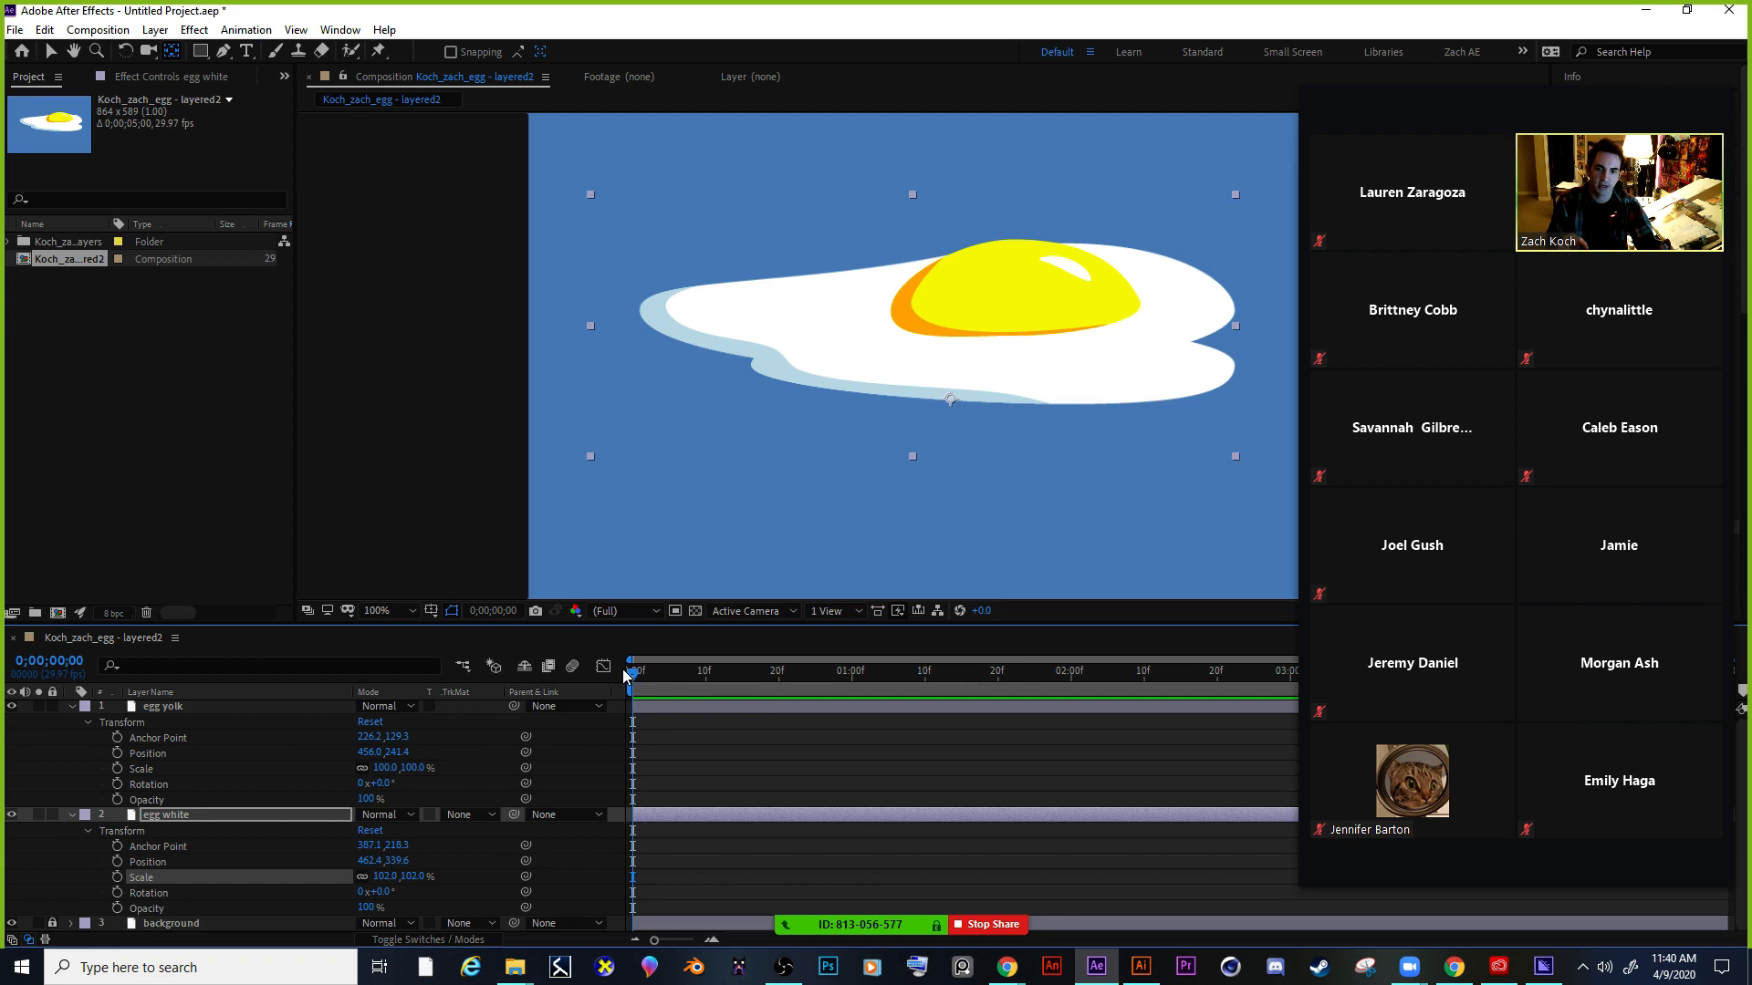
left_click(117, 878)
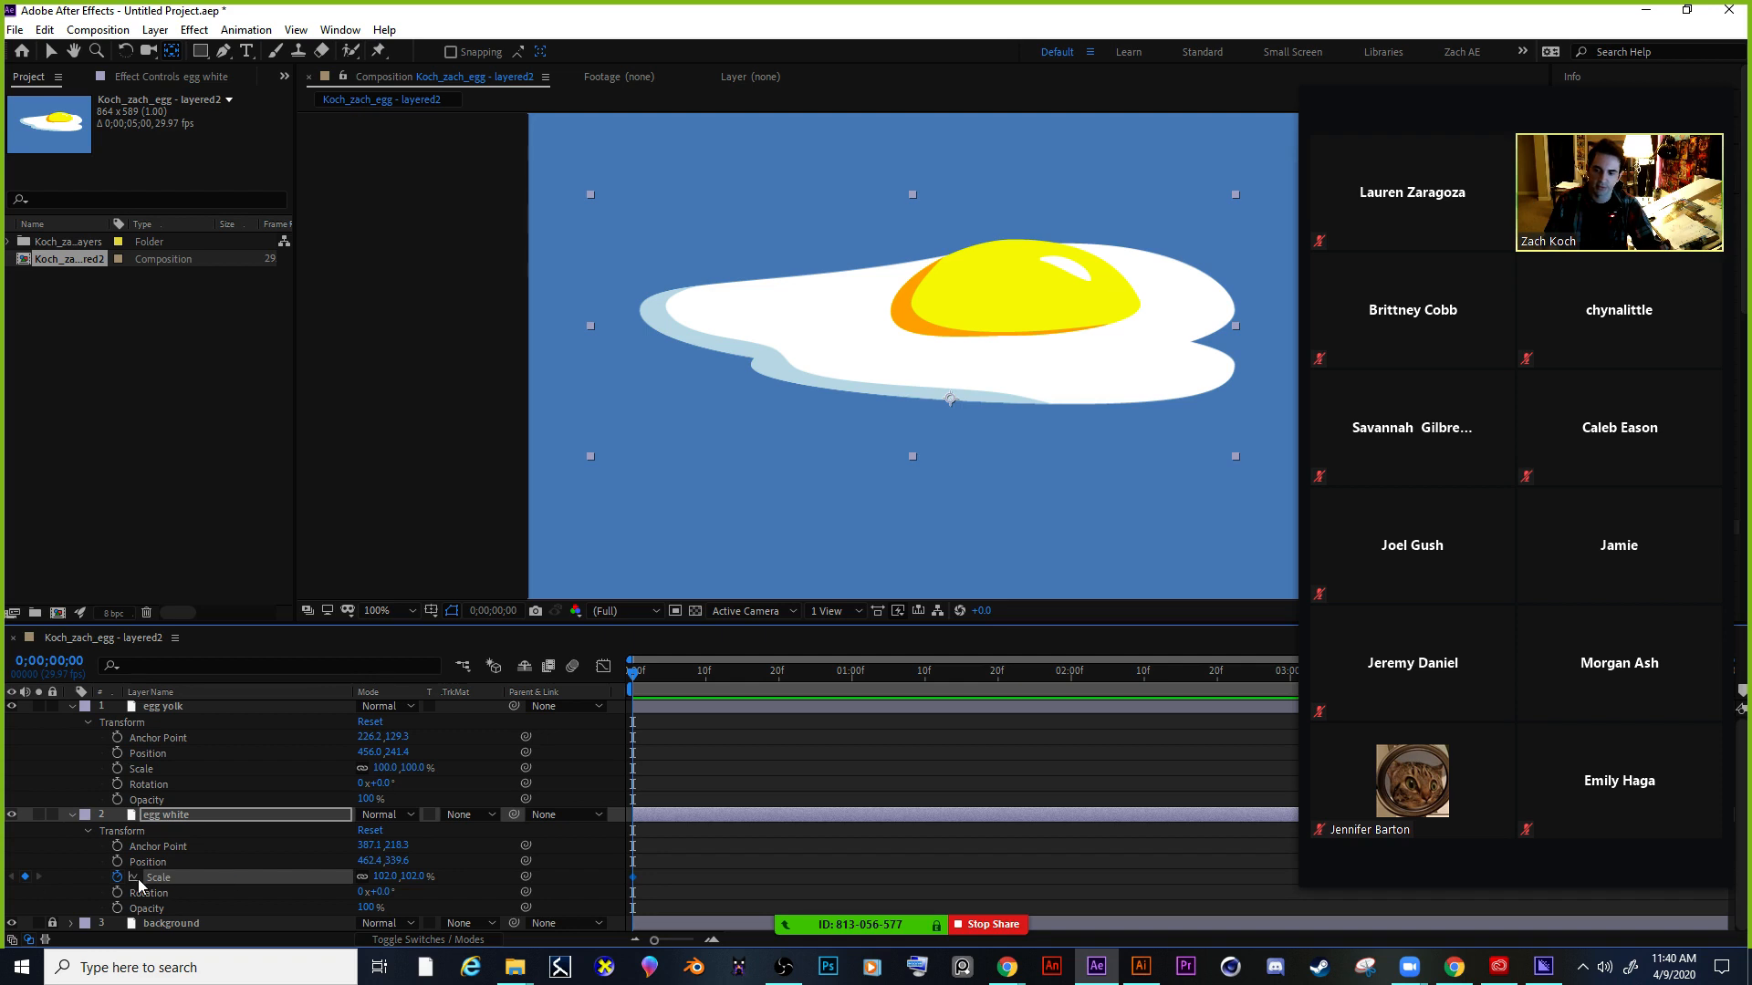
left_click(387, 876)
left_click_drag(387, 876, 289, 874)
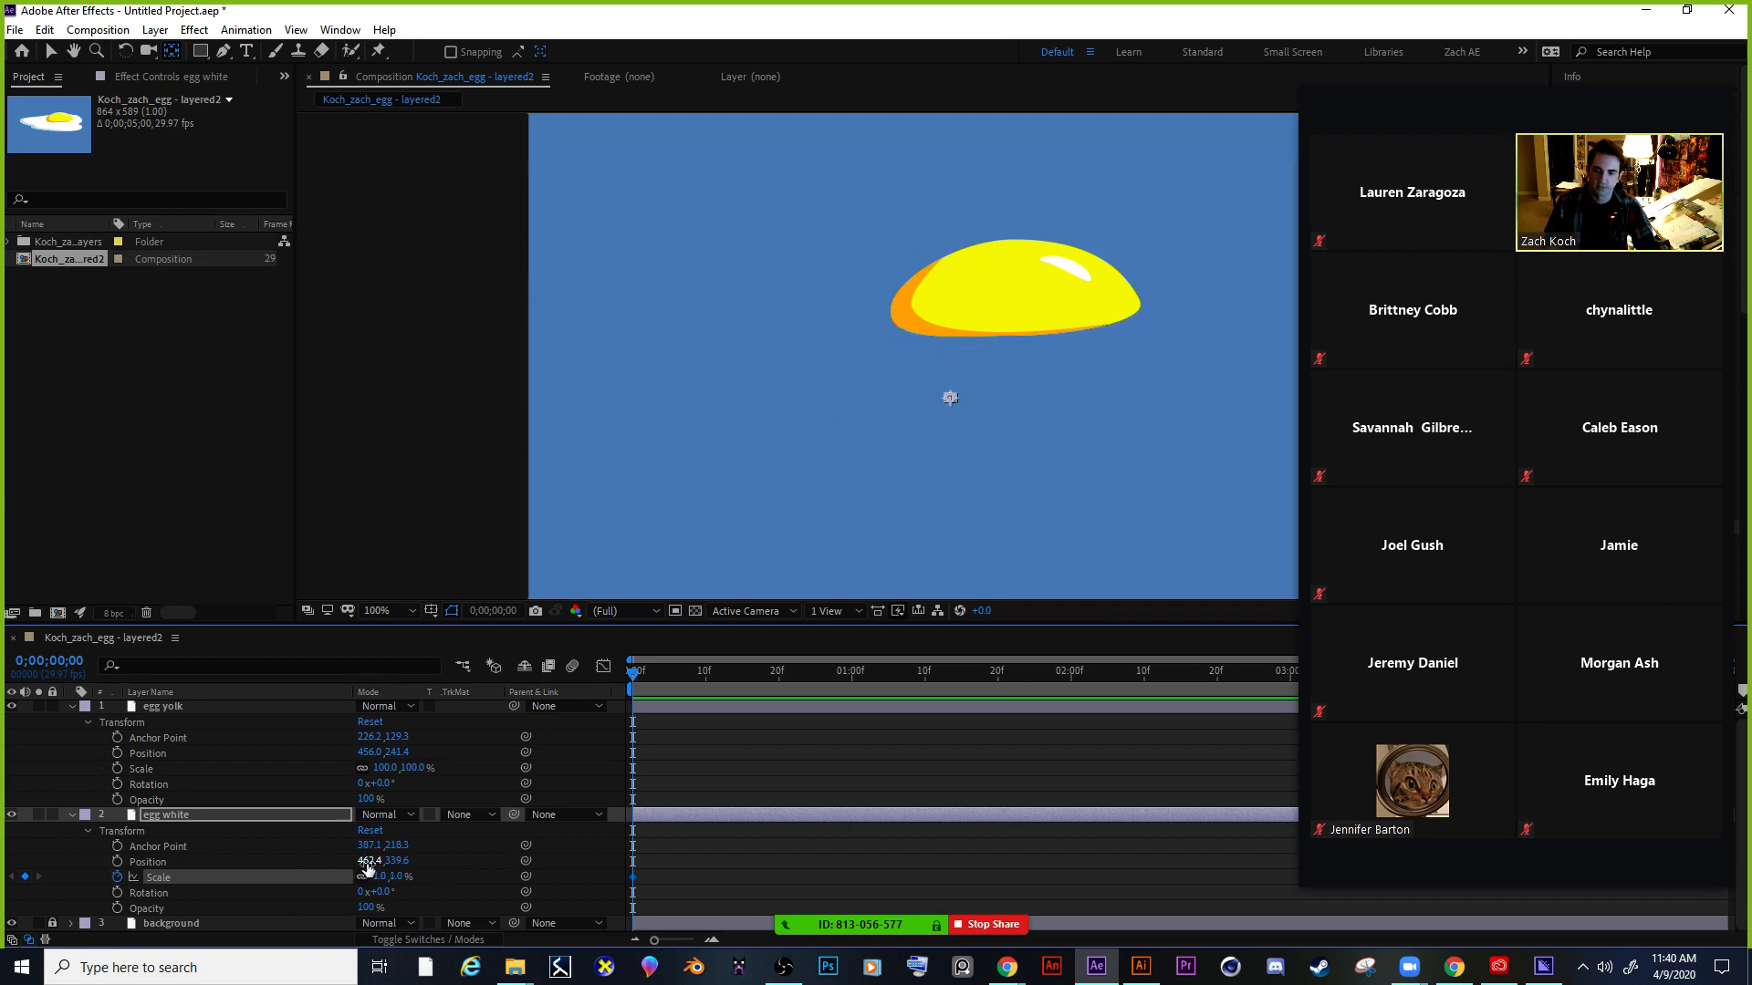
left_click(376, 876)
type("0")
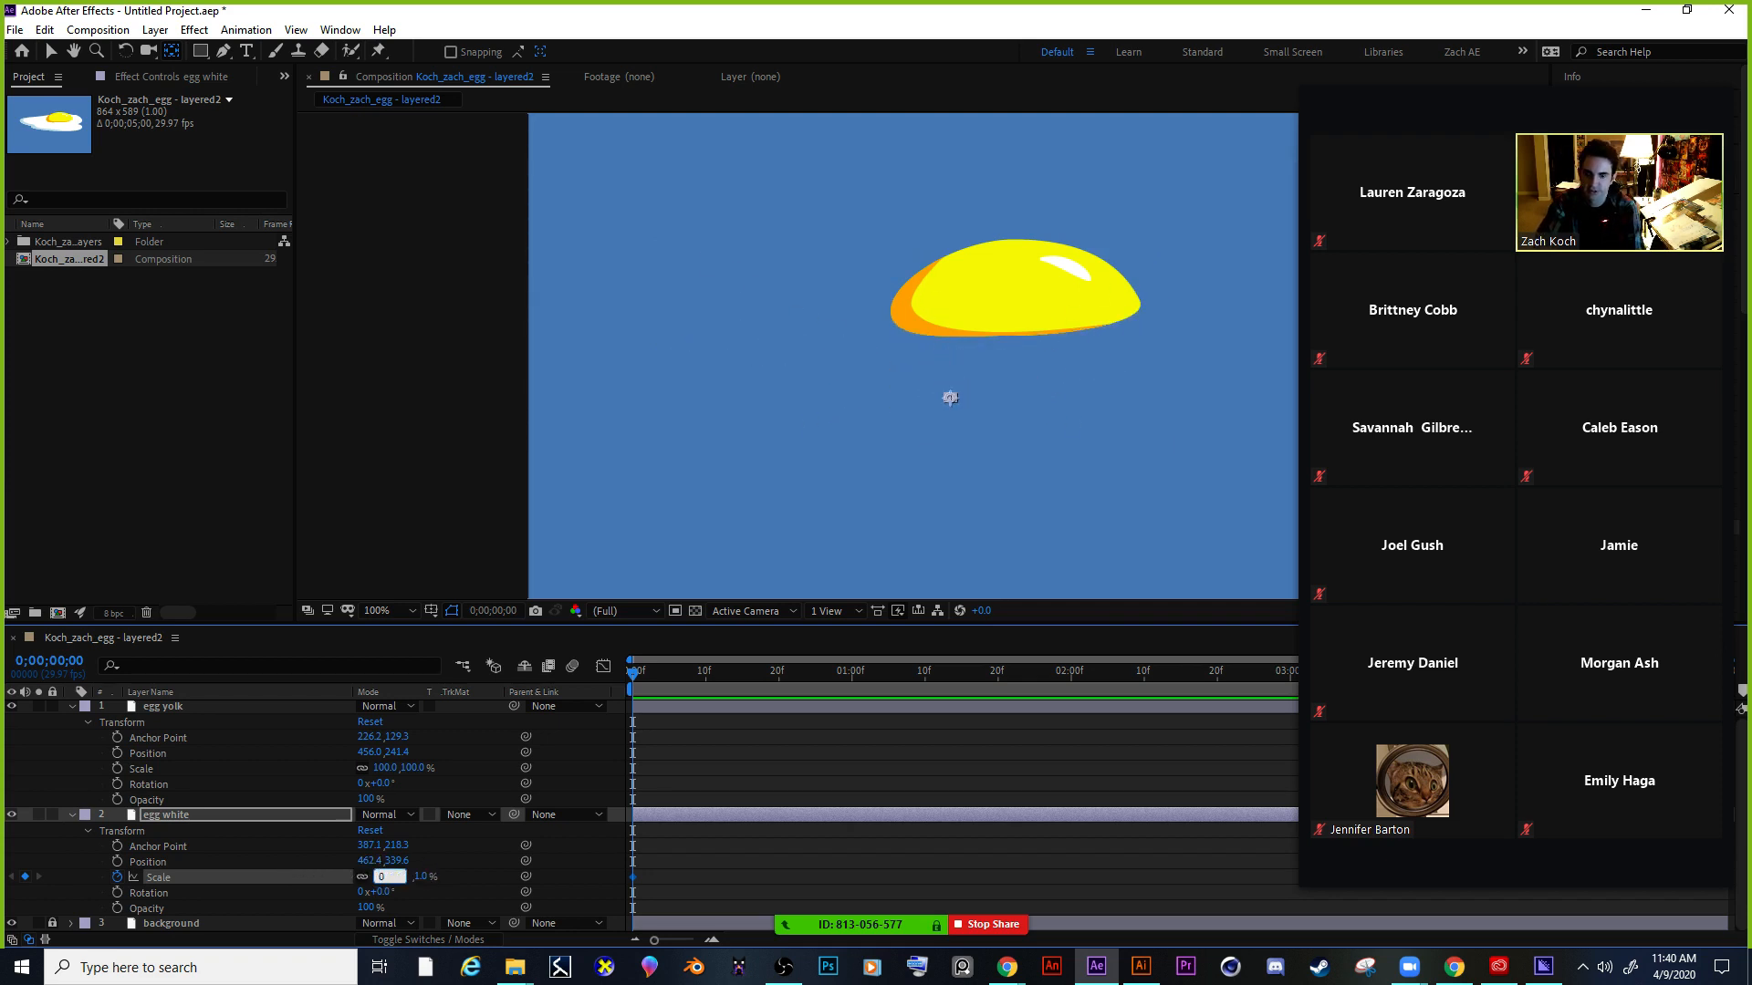
key("Return")
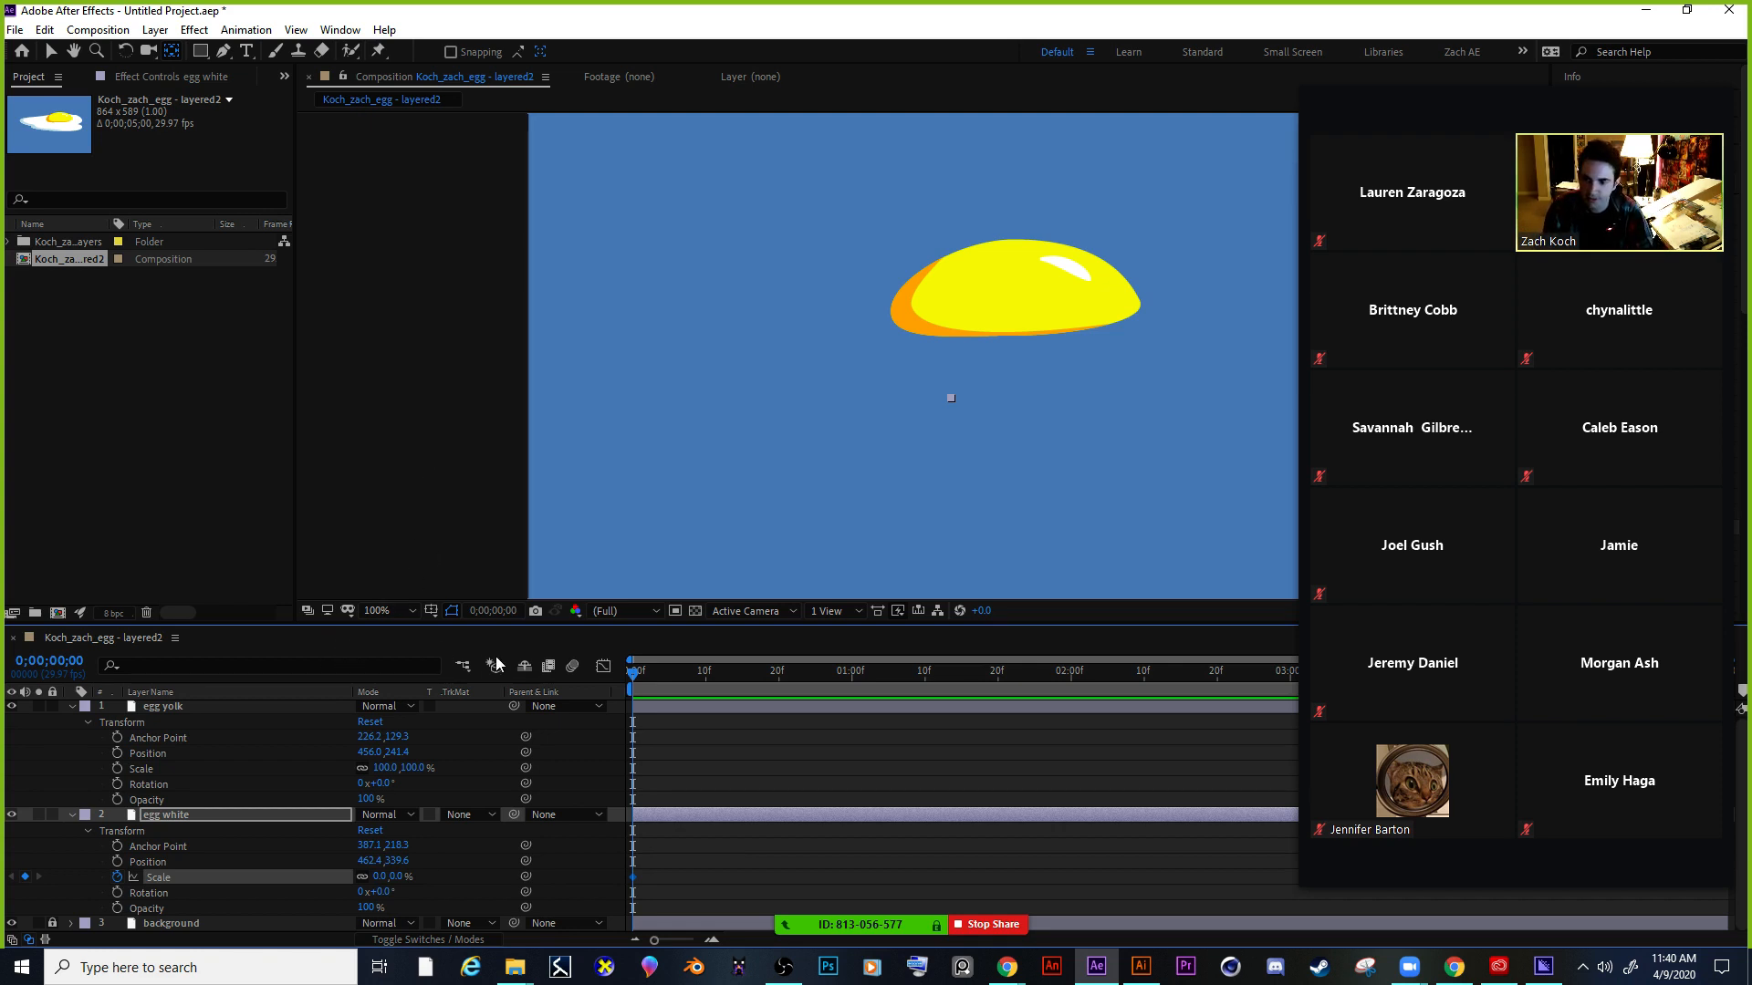
Keyframe the egg white's Scale at 100% at 0;00;01;00, and move the current time to 0;00;01;09.
left_click_drag(634, 682, 851, 687)
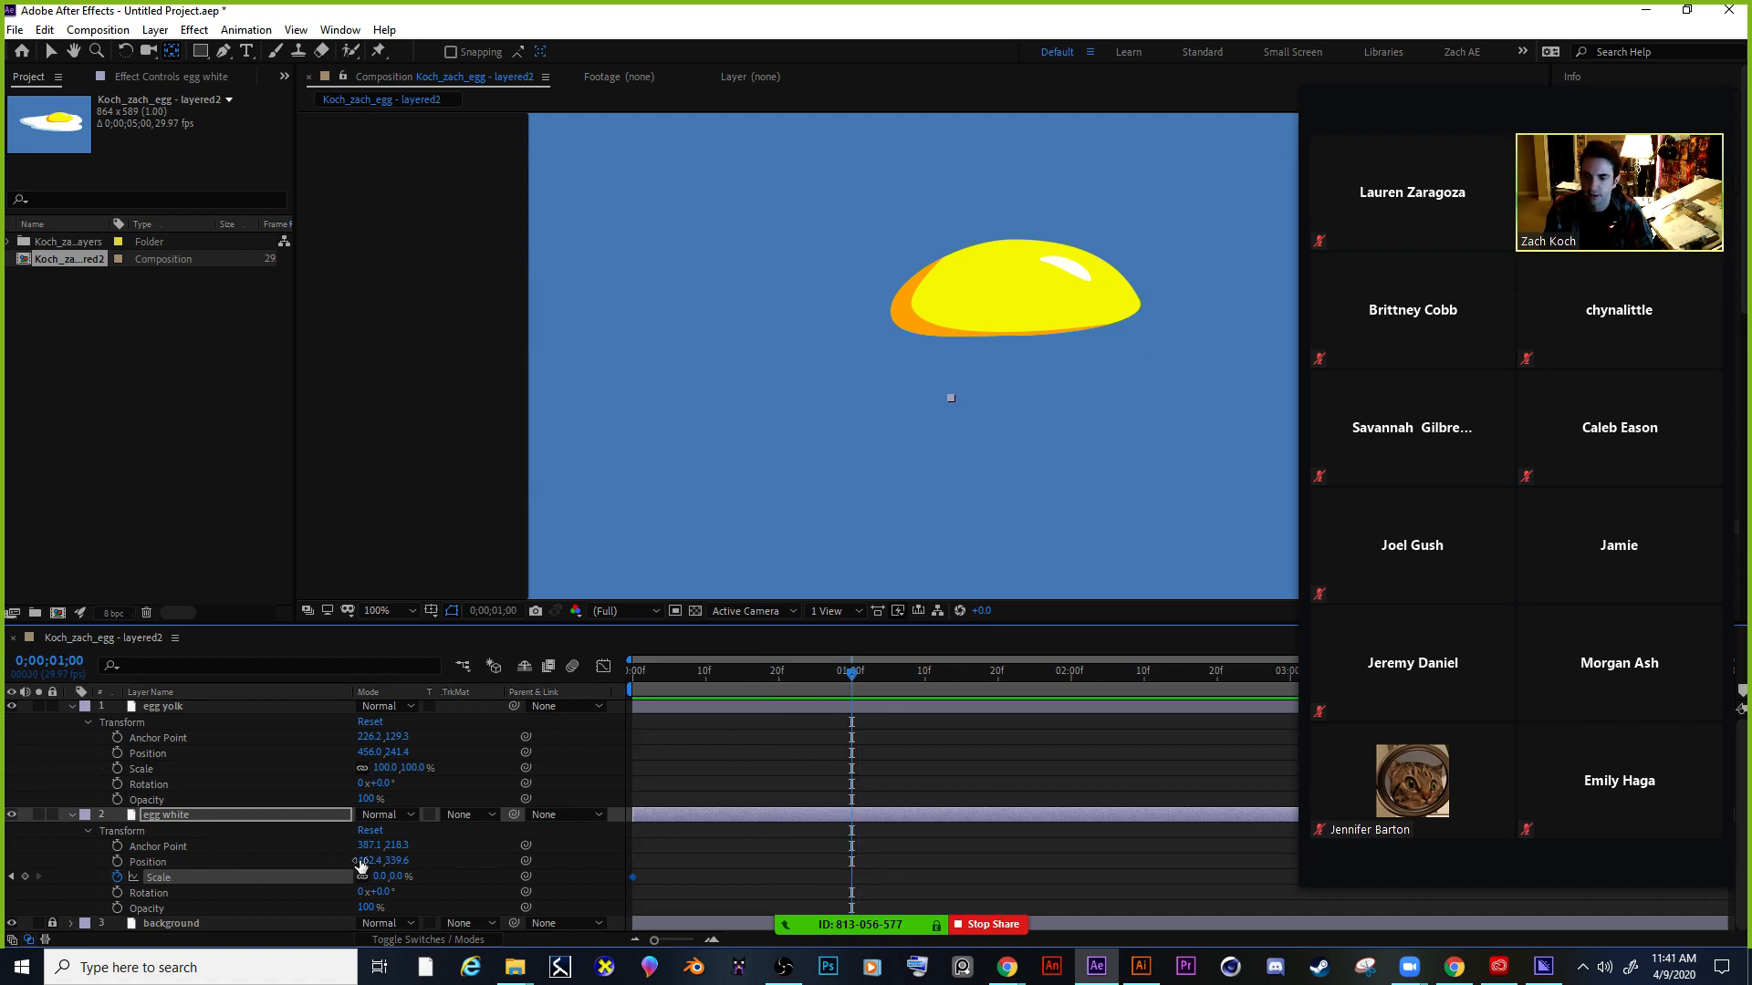
left_click_drag(382, 877, 462, 863)
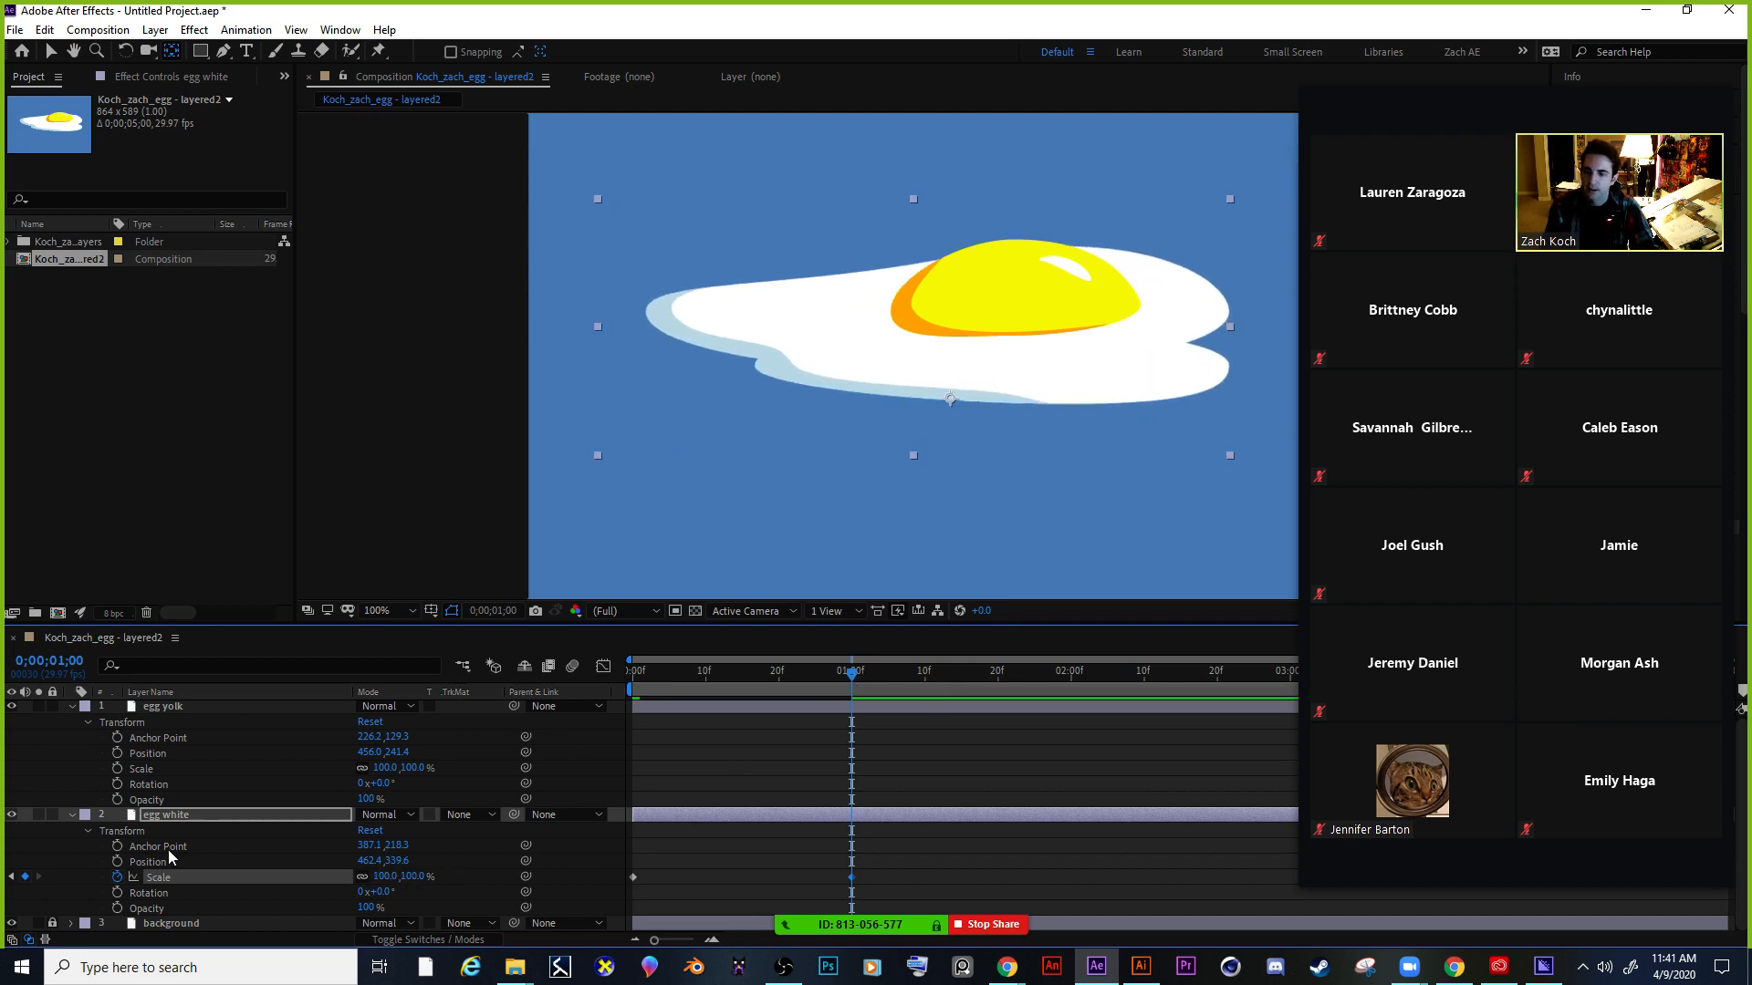
left_click_drag(856, 676, 920, 677)
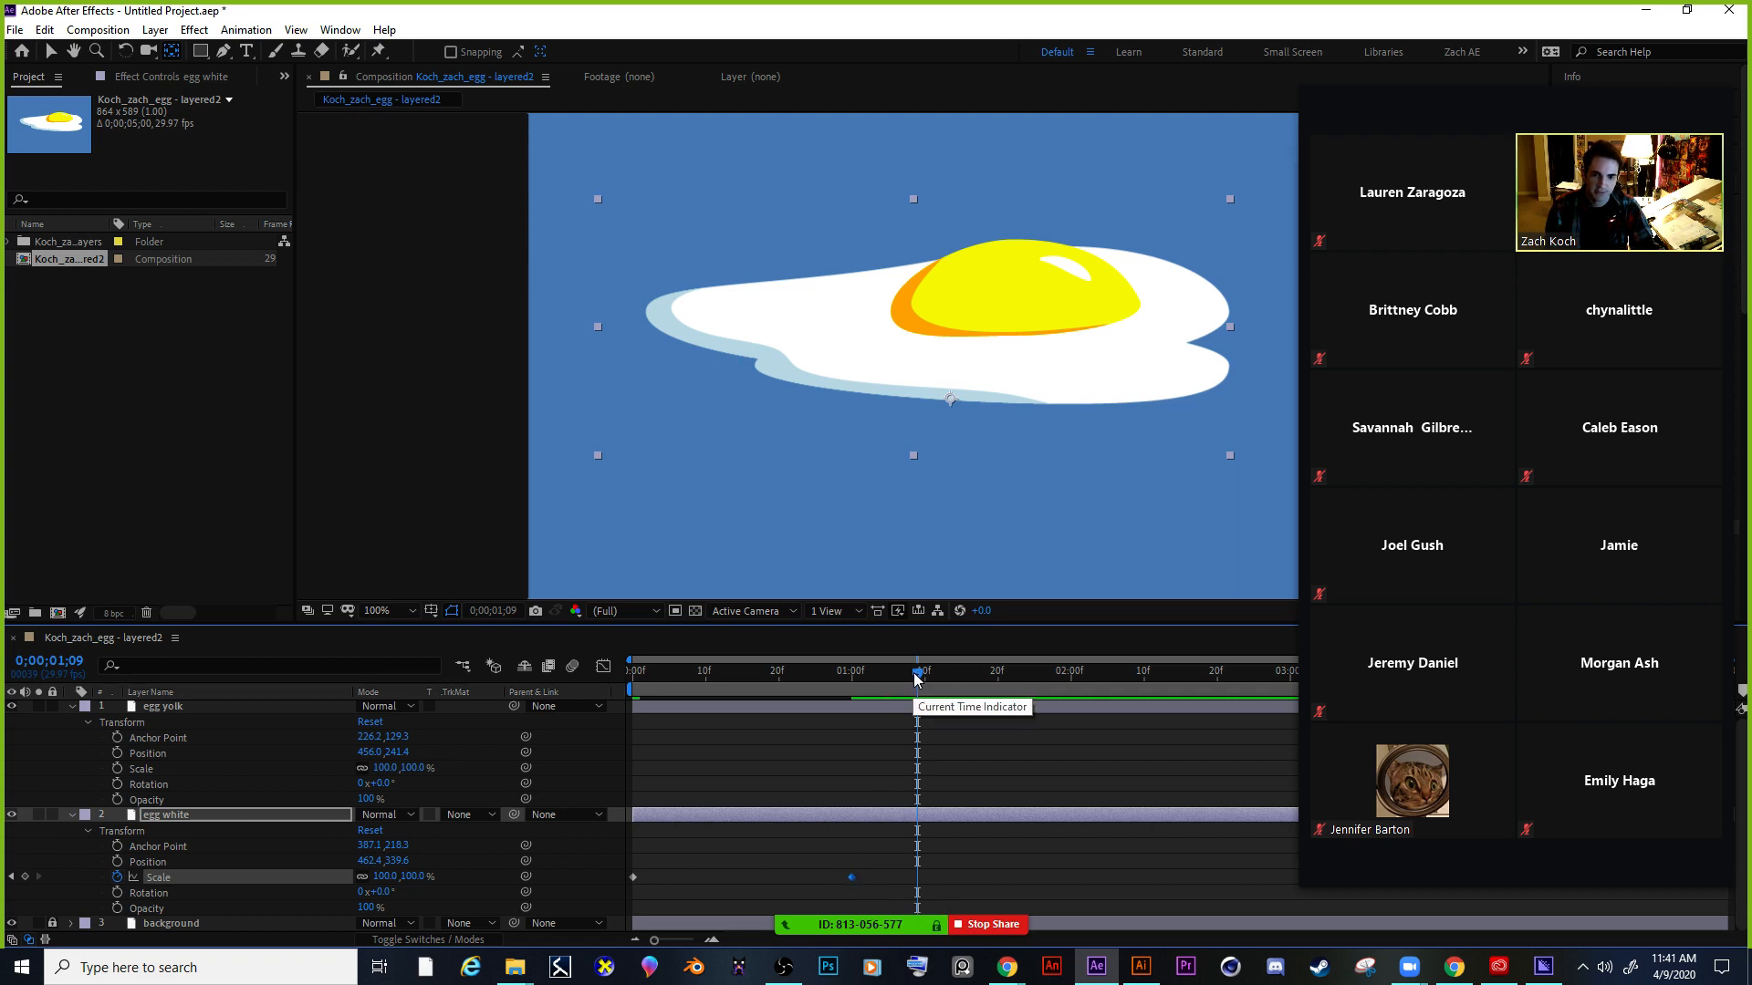
Preview the egg white's Scale animation from 0;00;00;00.
left_click_drag(916, 677, 853, 701)
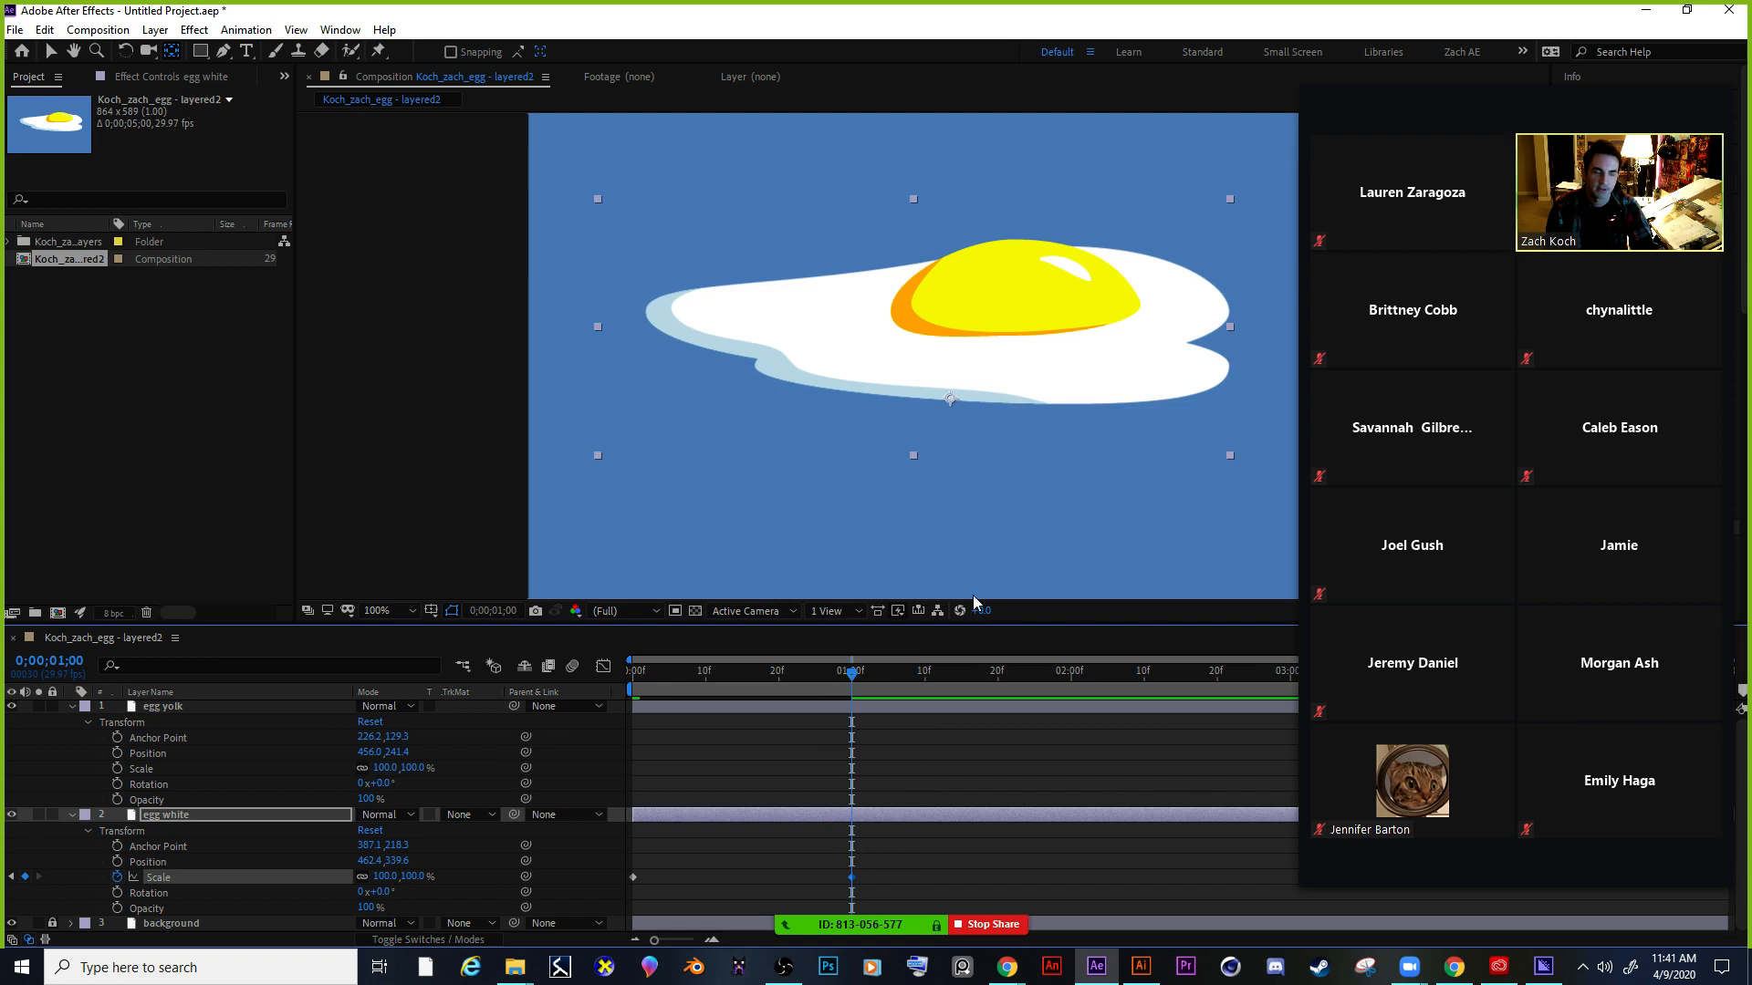
left_click_drag(1423, 79, 1293, 102)
left_click(1610, 137)
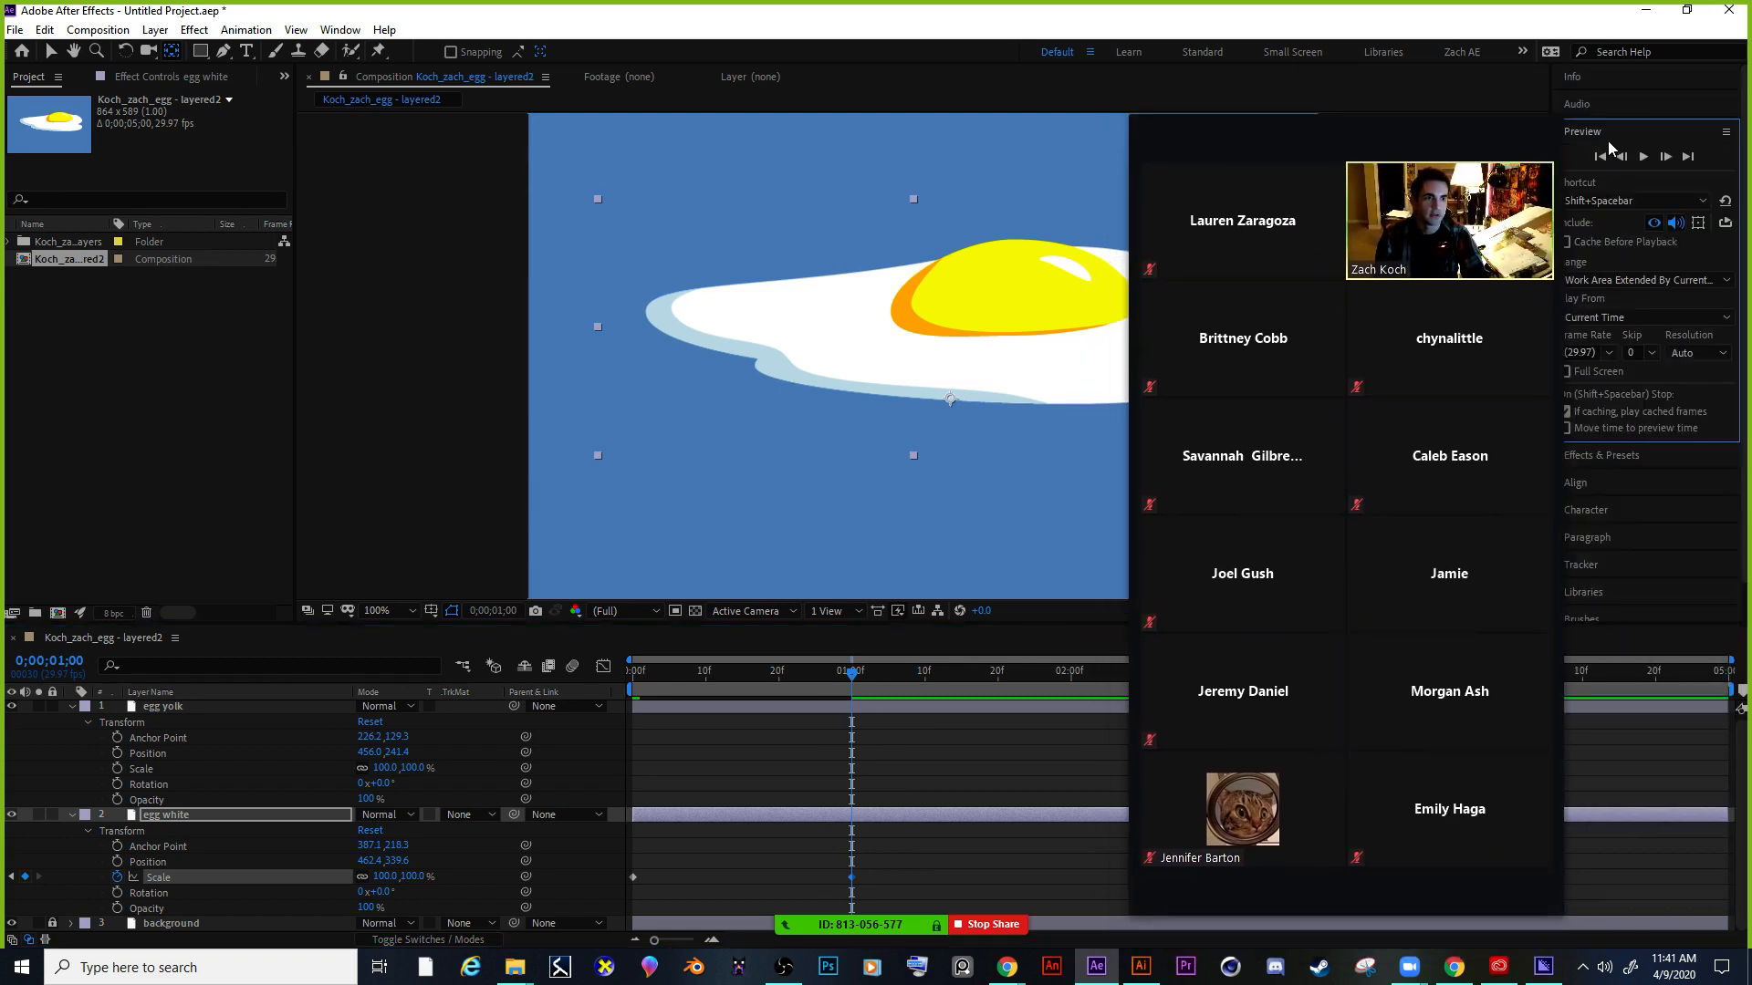
left_click_drag(850, 673, 630, 674)
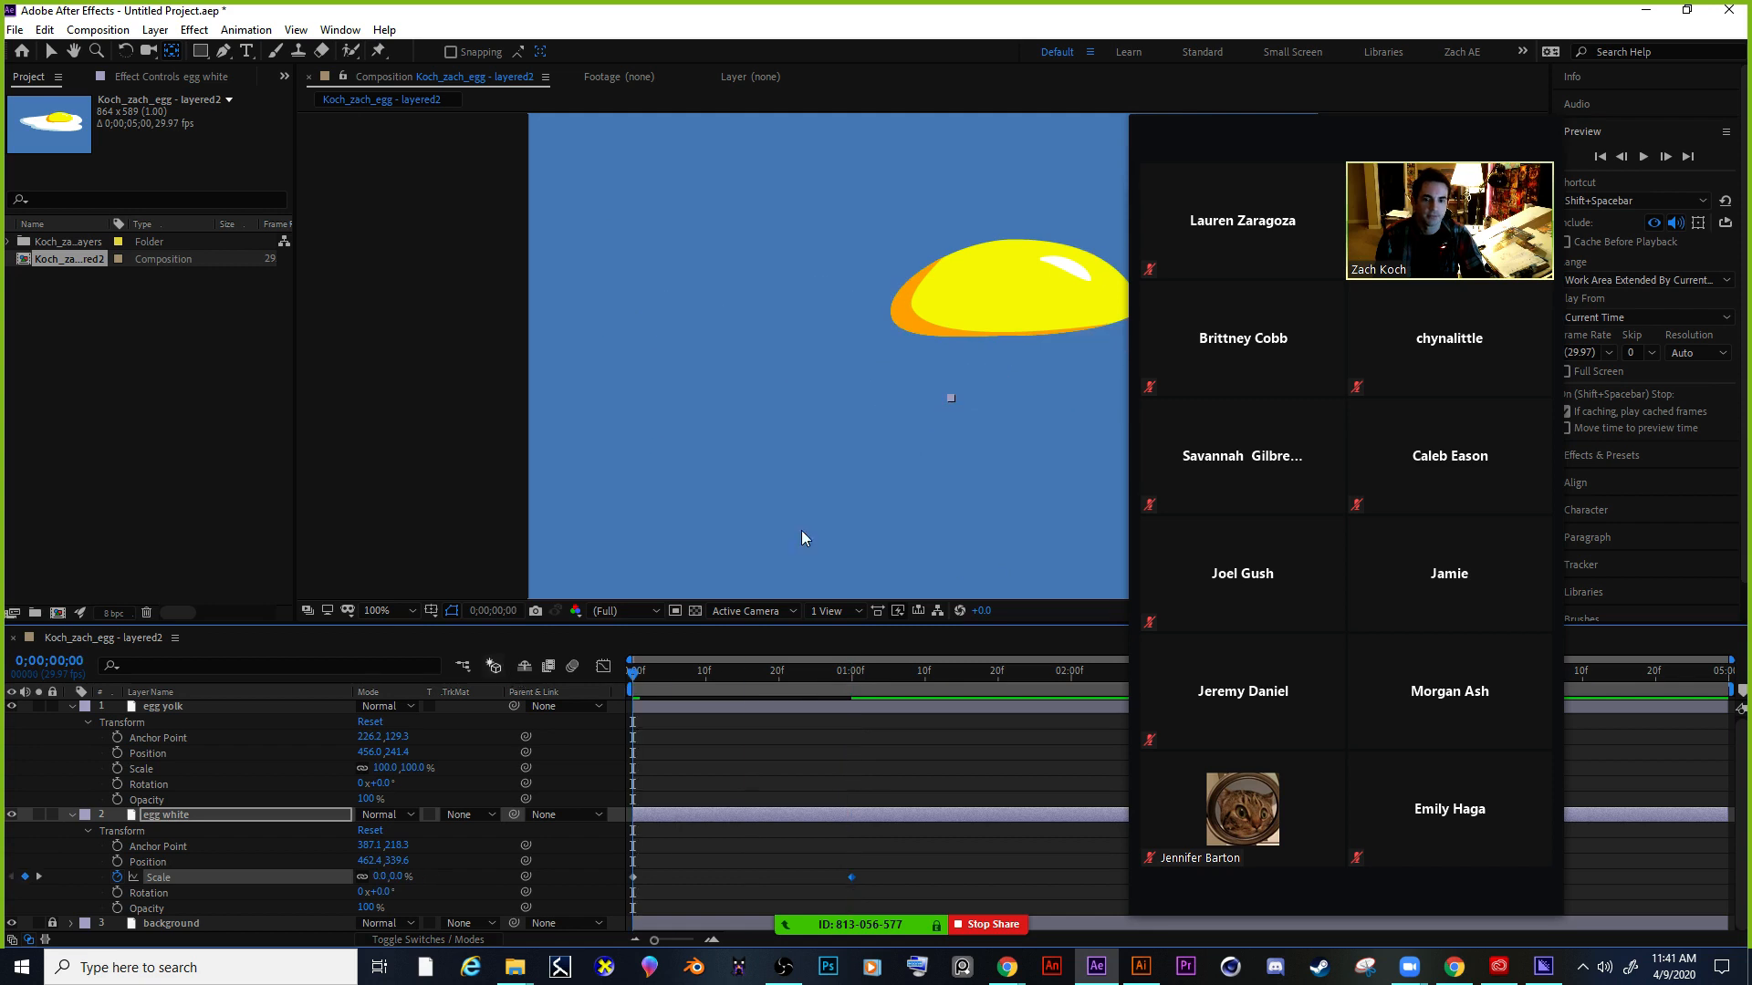
left_click(1642, 157)
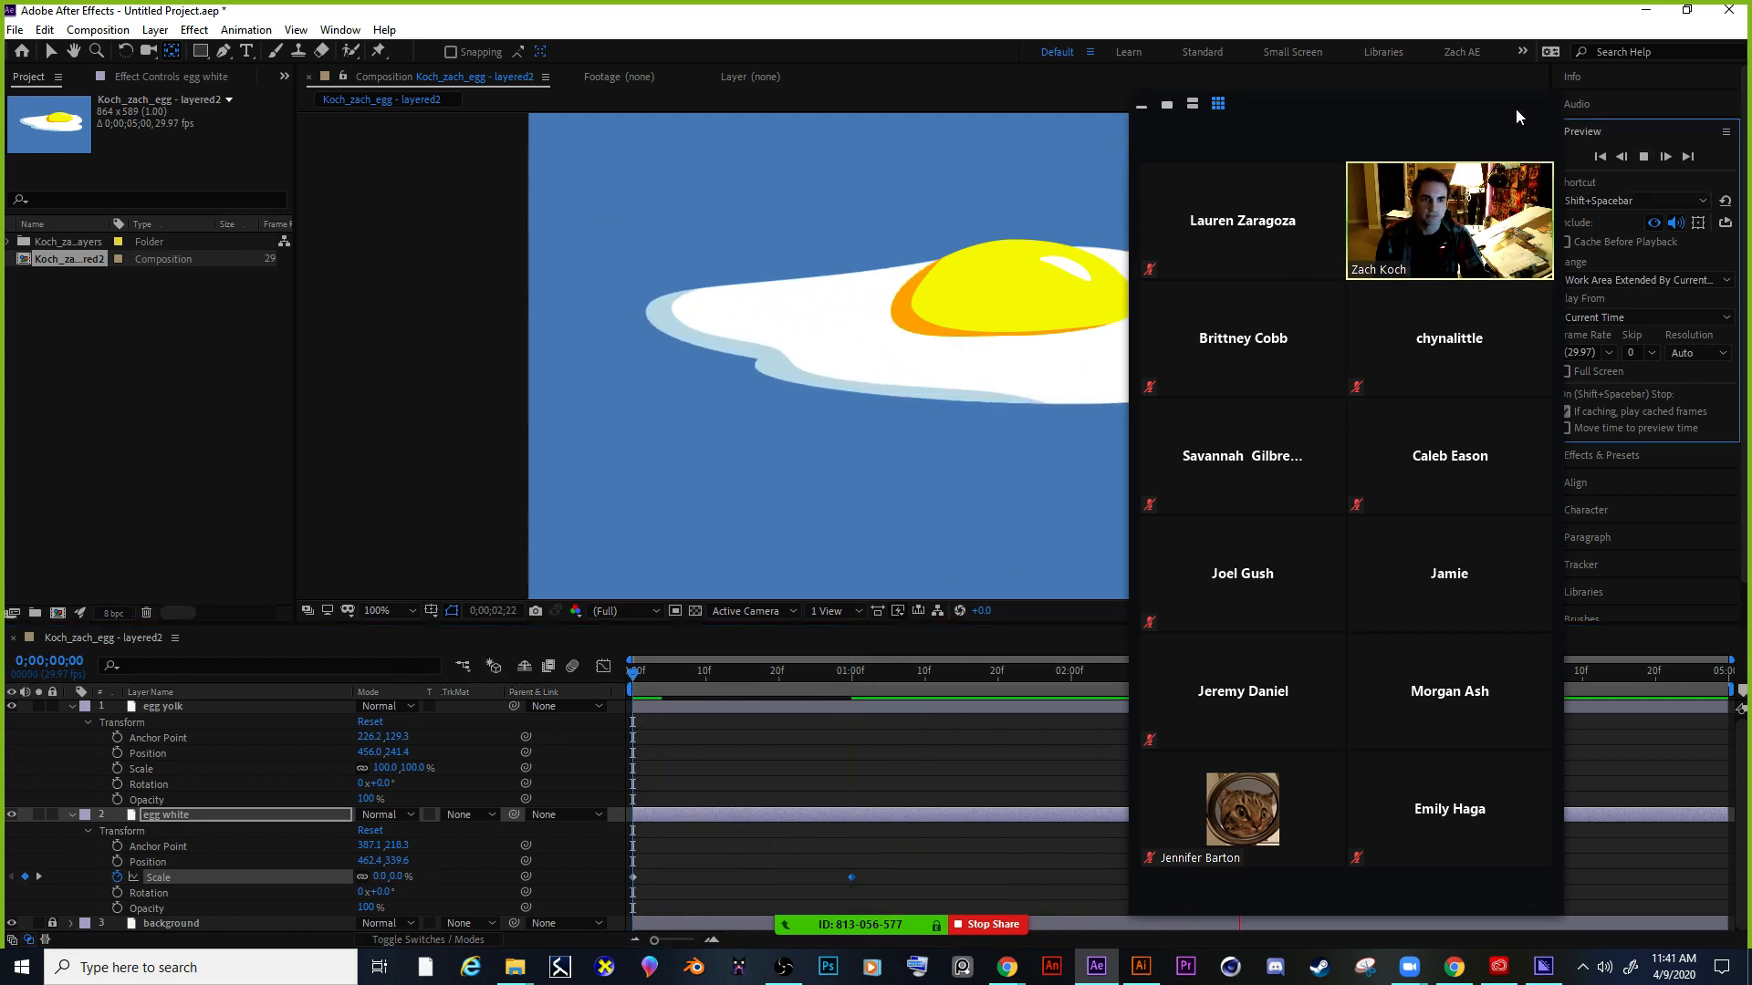
left_click_drag(1432, 95, 867, 164)
left_click_drag(871, 301, 889, 378)
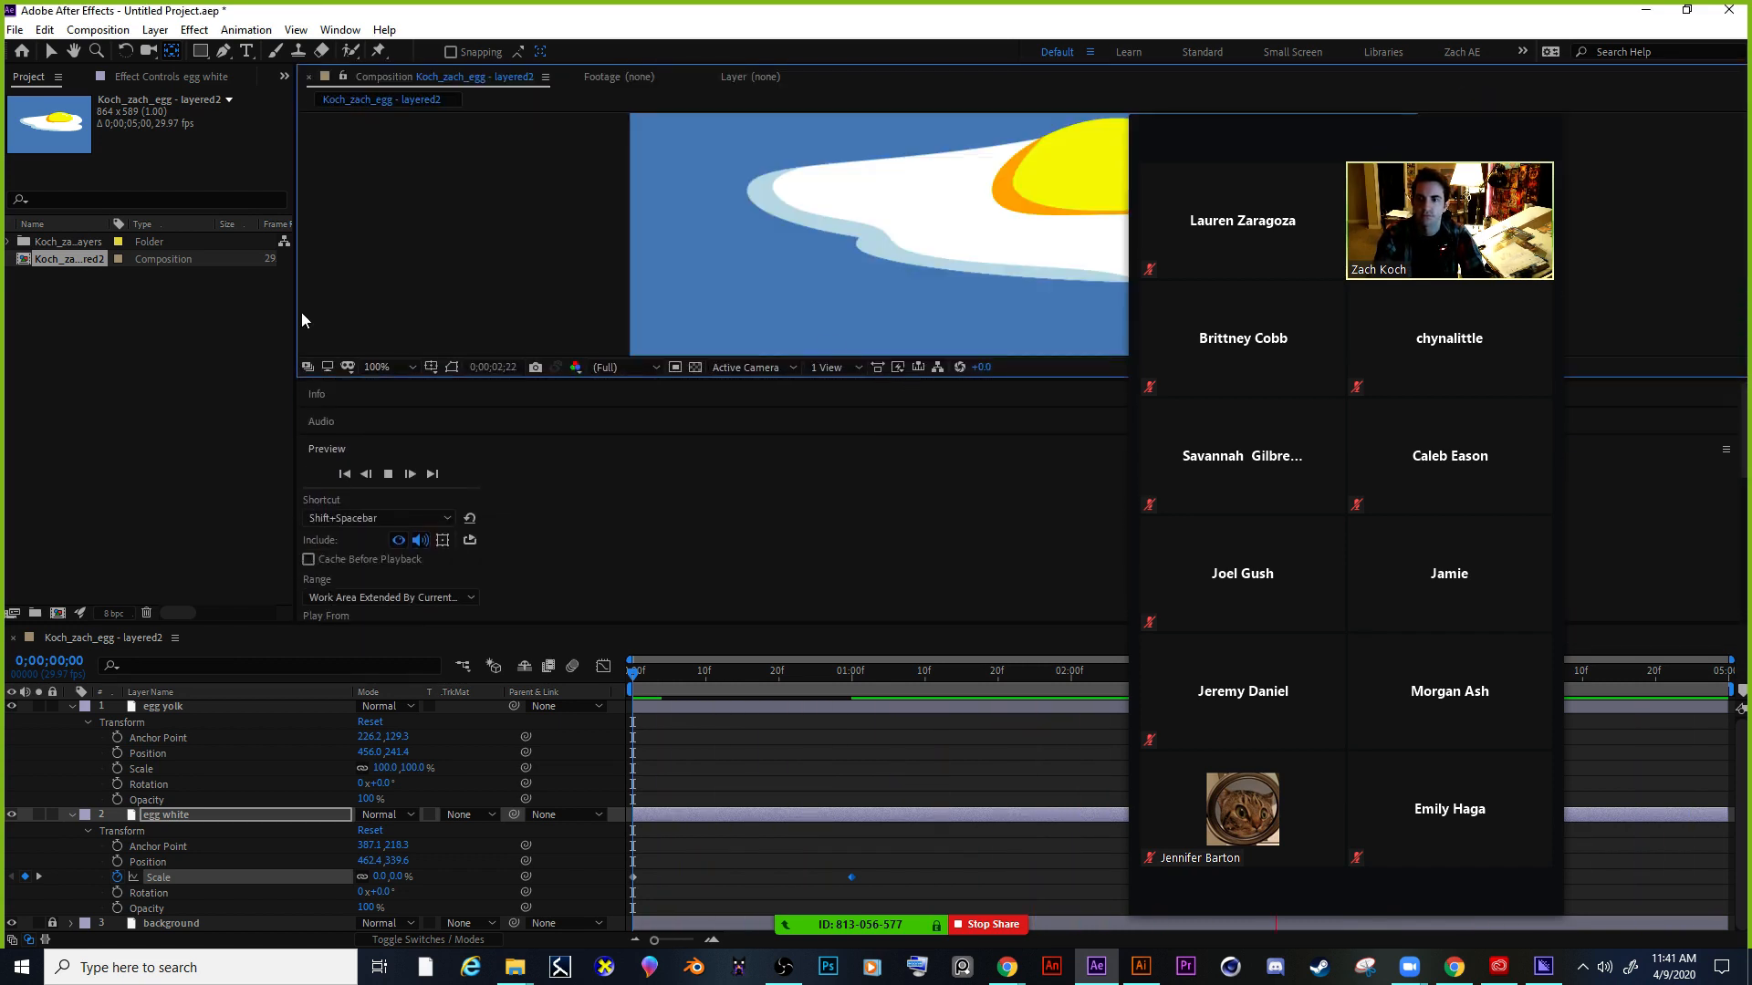
left_click(343, 31)
left_click(933, 401)
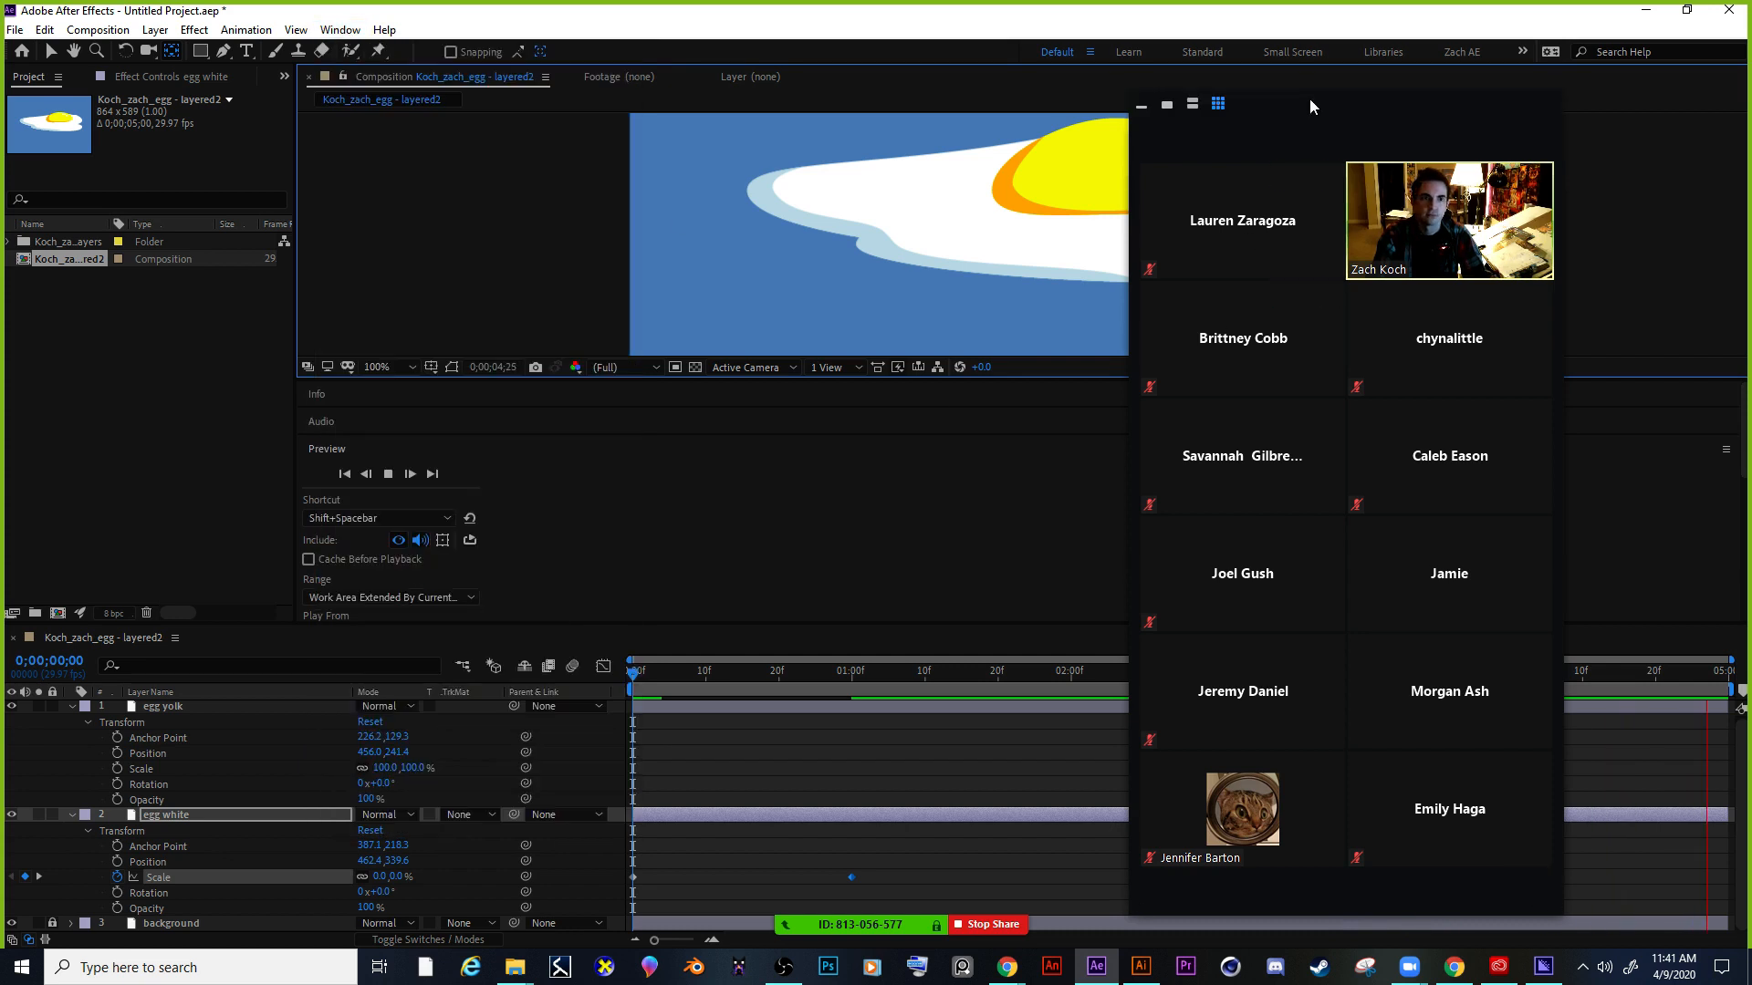
left_click(1310, 101)
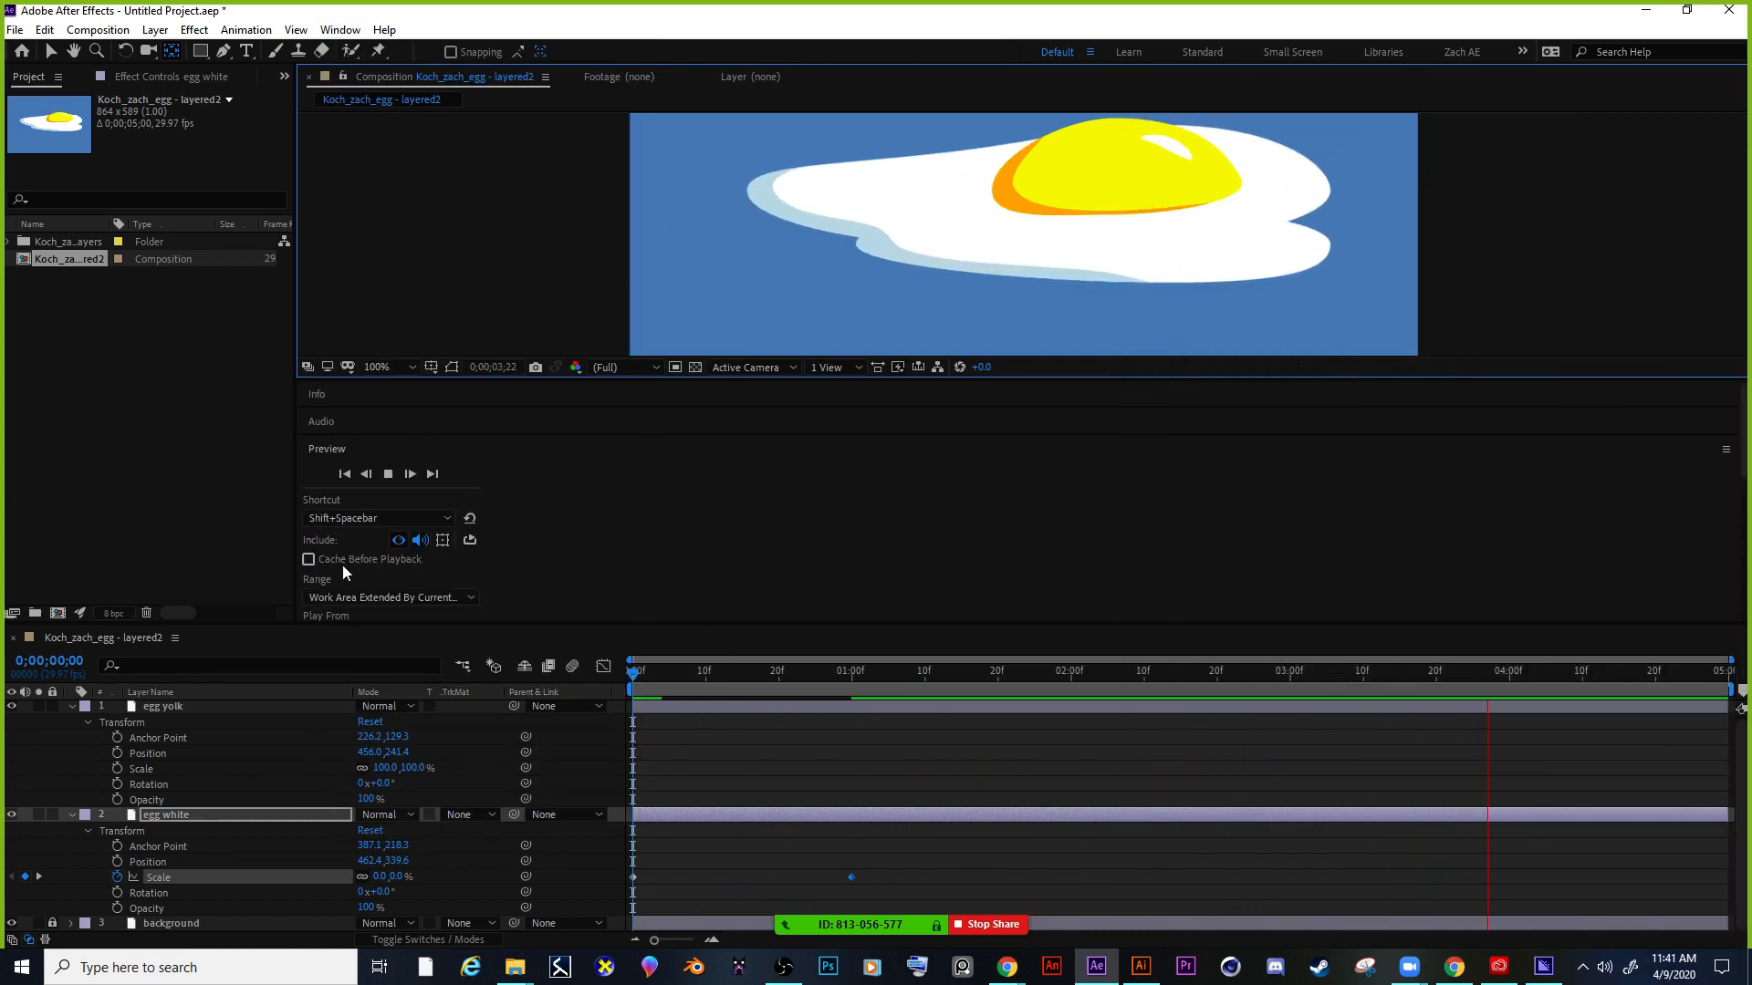
Stop the preview and scrub from 0;00;00;00 to 0;00;01;00 to examine the egg white's growth between its Scale keyframes.
left_click(388, 473)
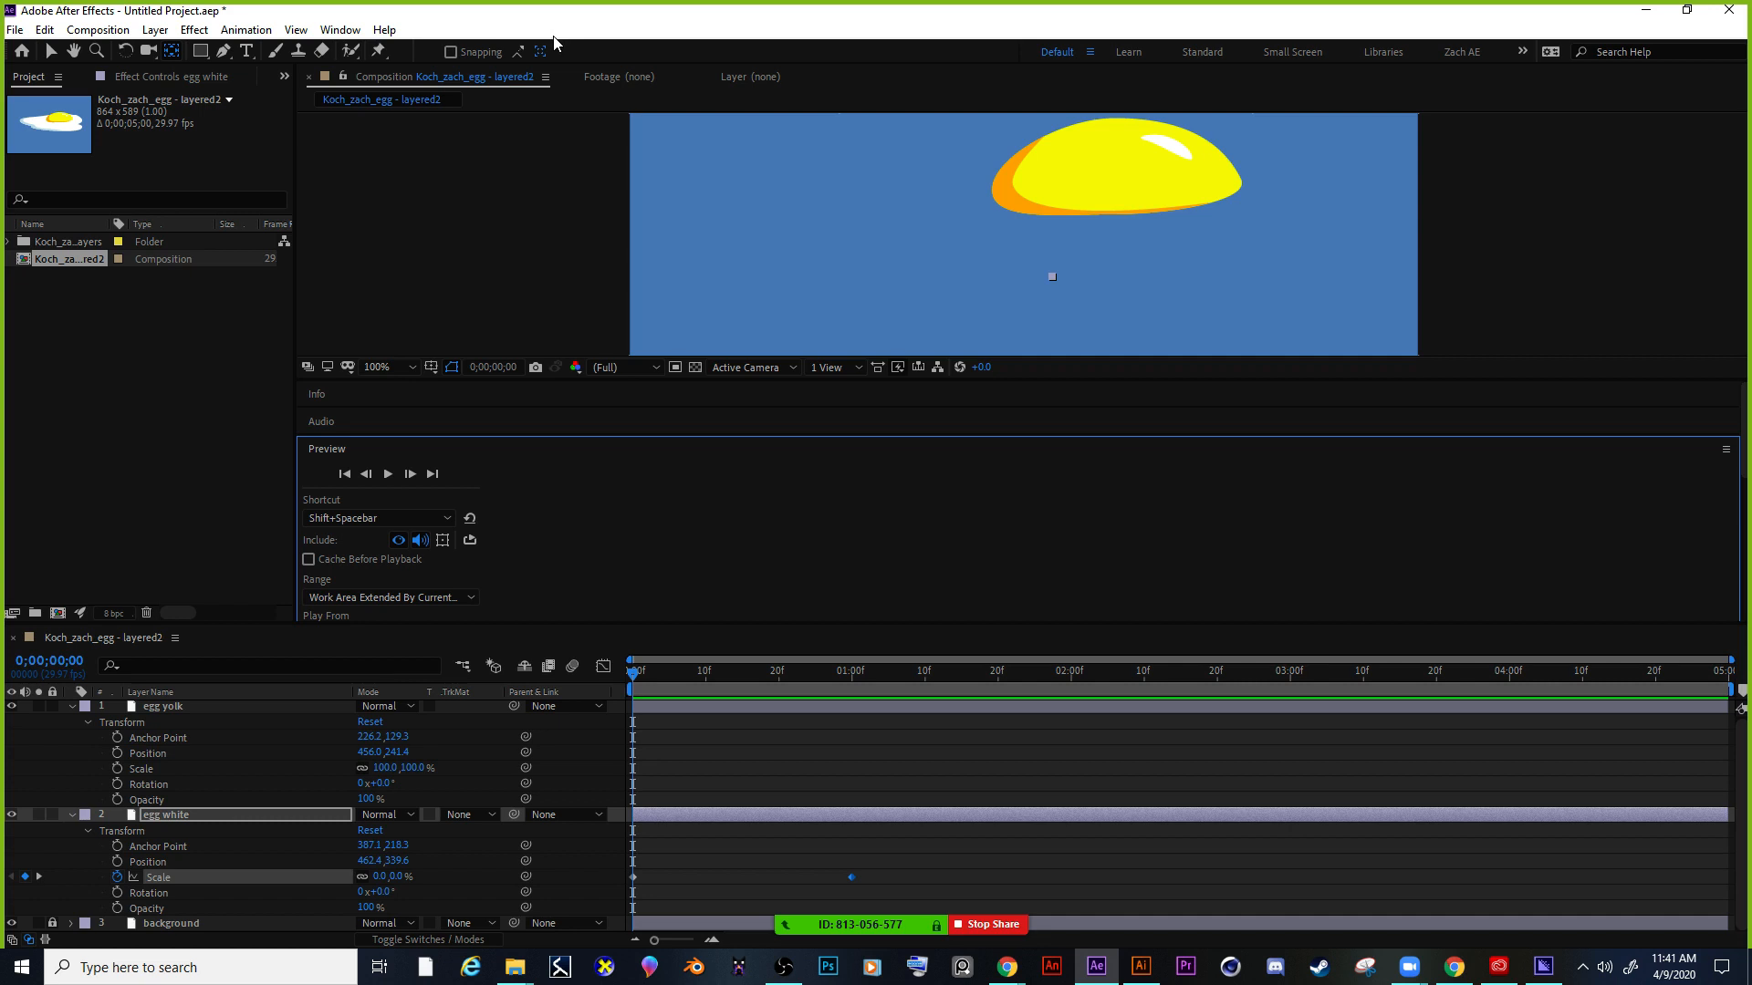
left_click(340, 31)
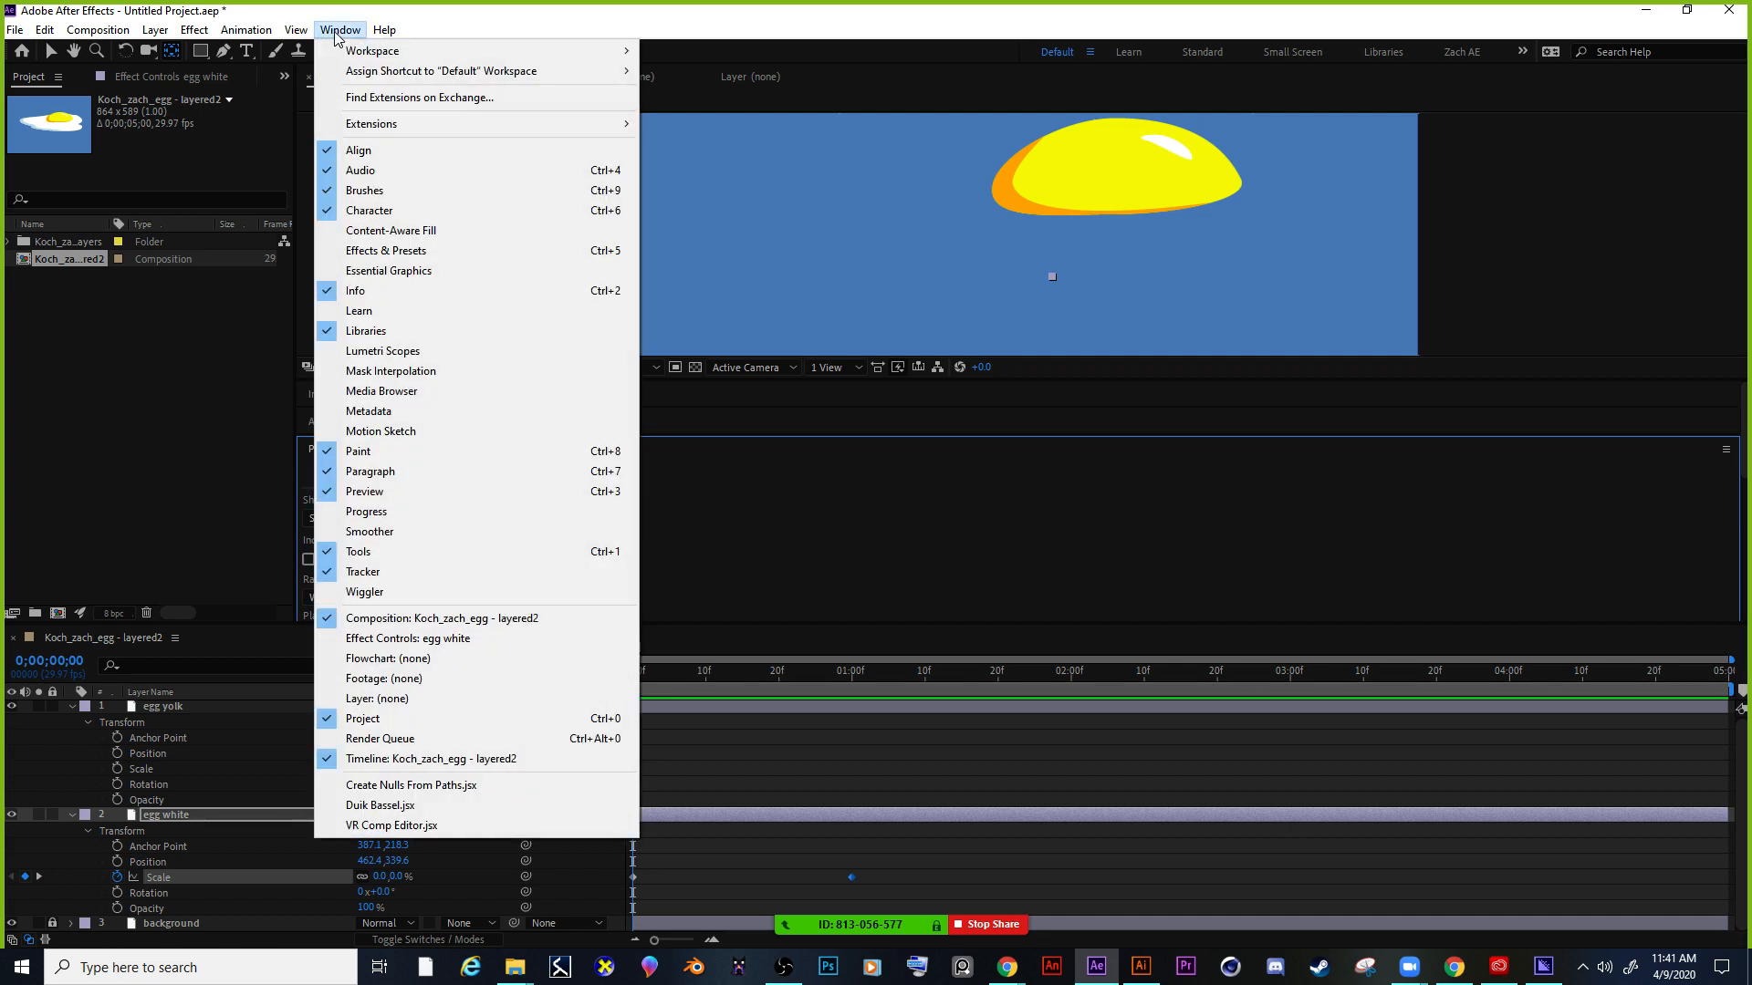
left_click(335, 35)
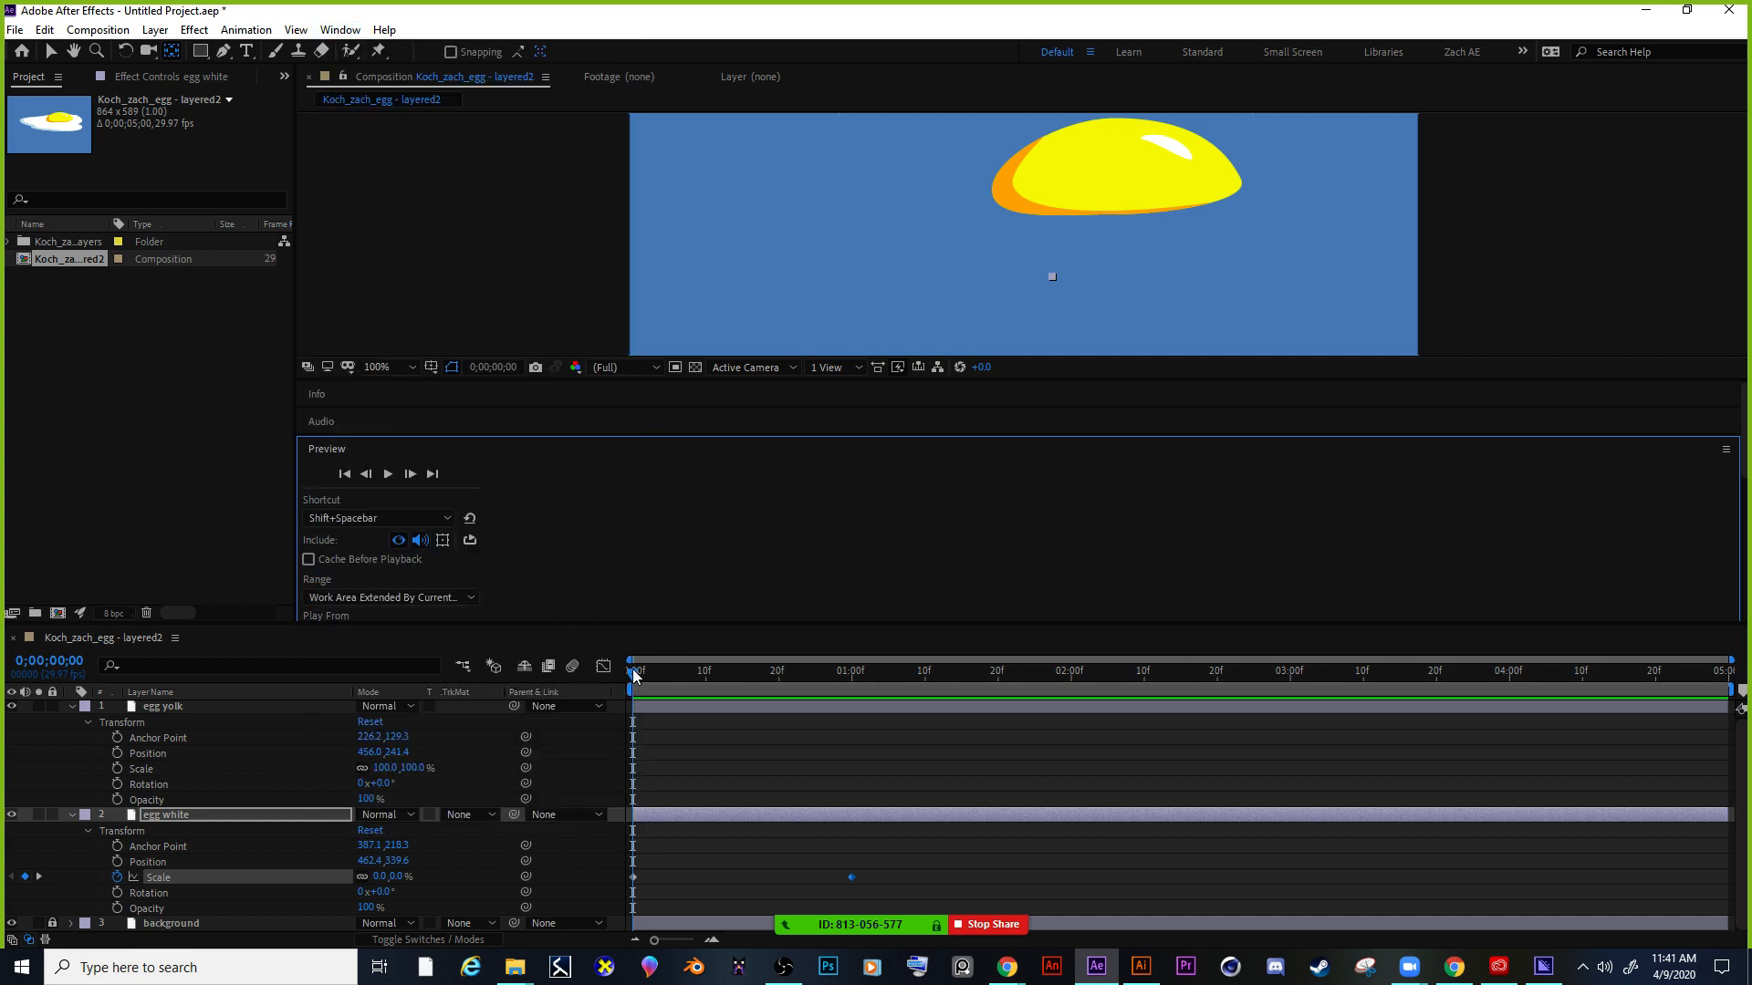
left_click_drag(636, 673, 627, 748)
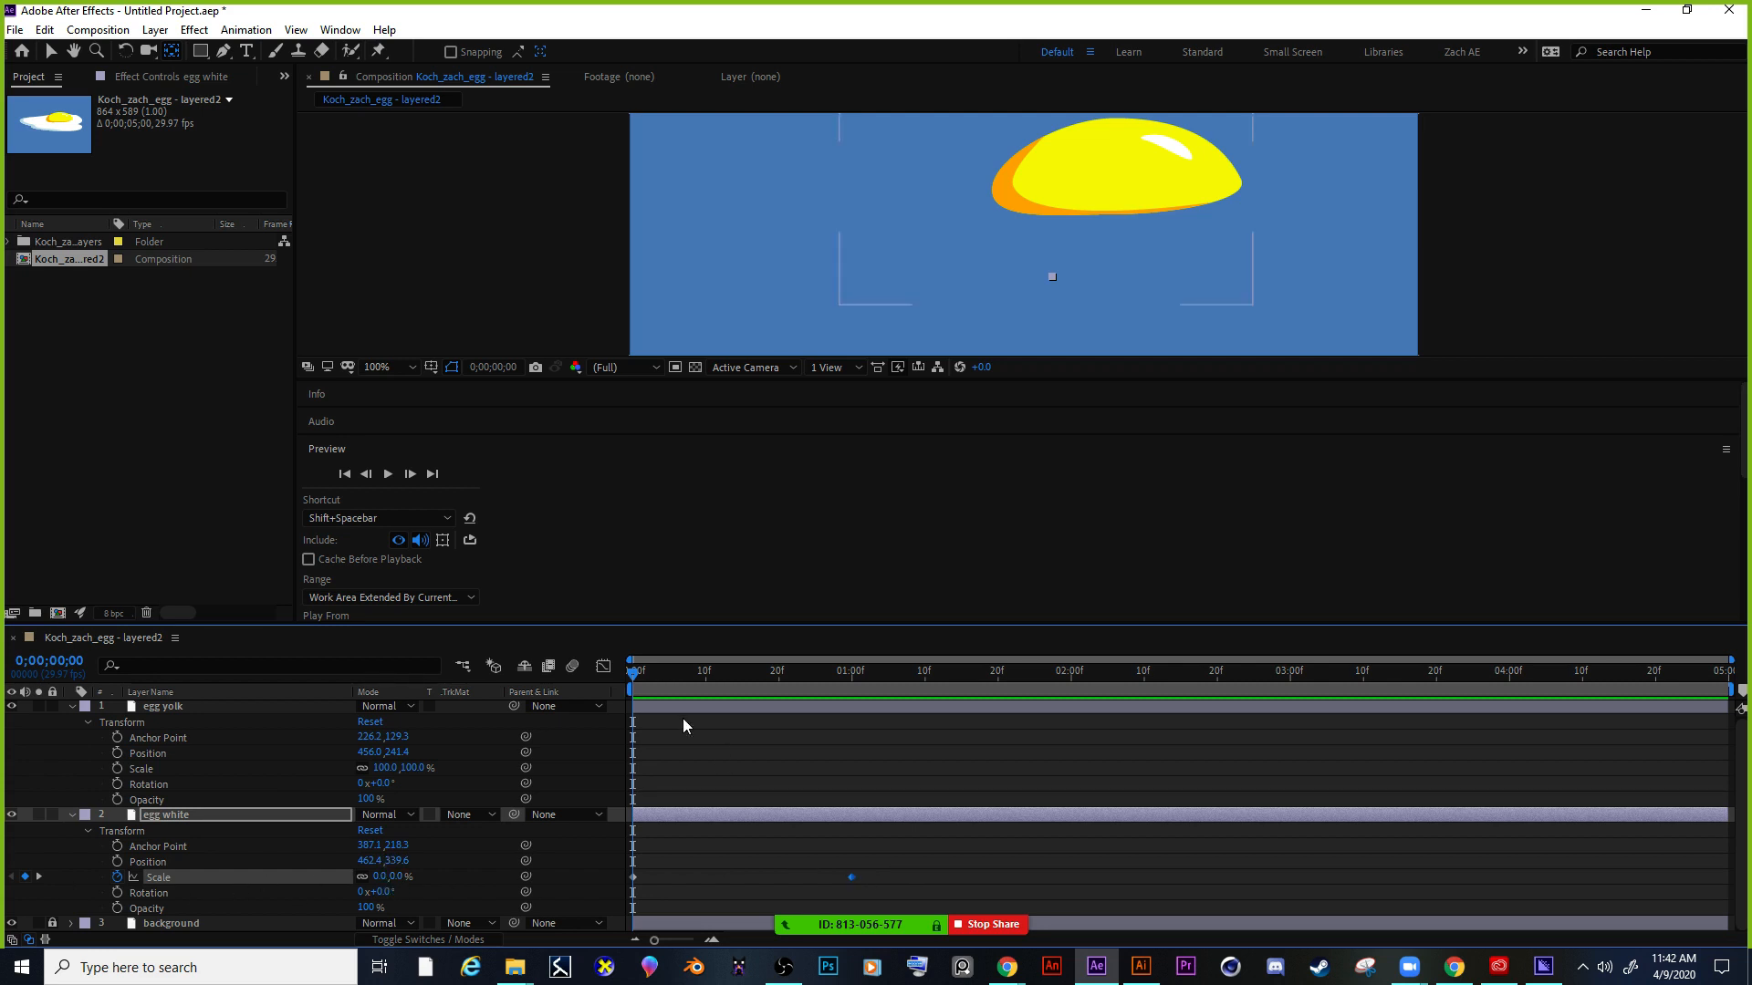
left_click_drag(659, 672, 851, 671)
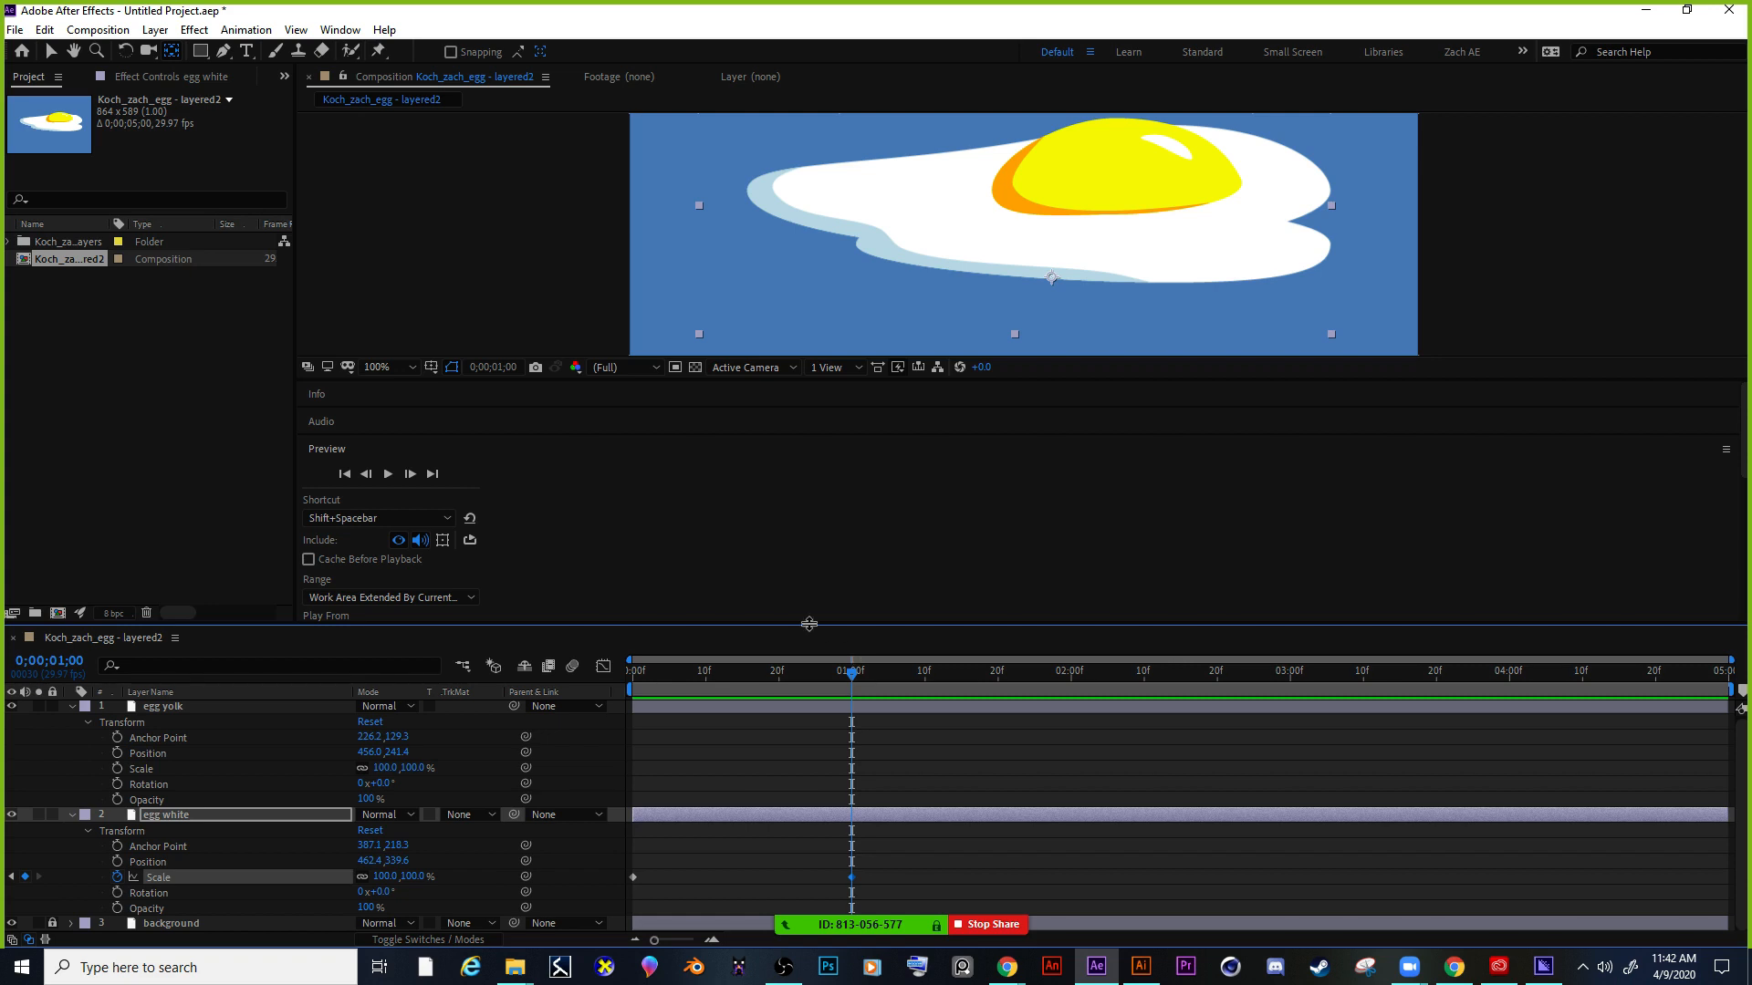
Keyframe the egg white's Scale at 41% at 0;00;00;06 and preview the animation from the start.
left_click_drag(851, 680, 676, 680)
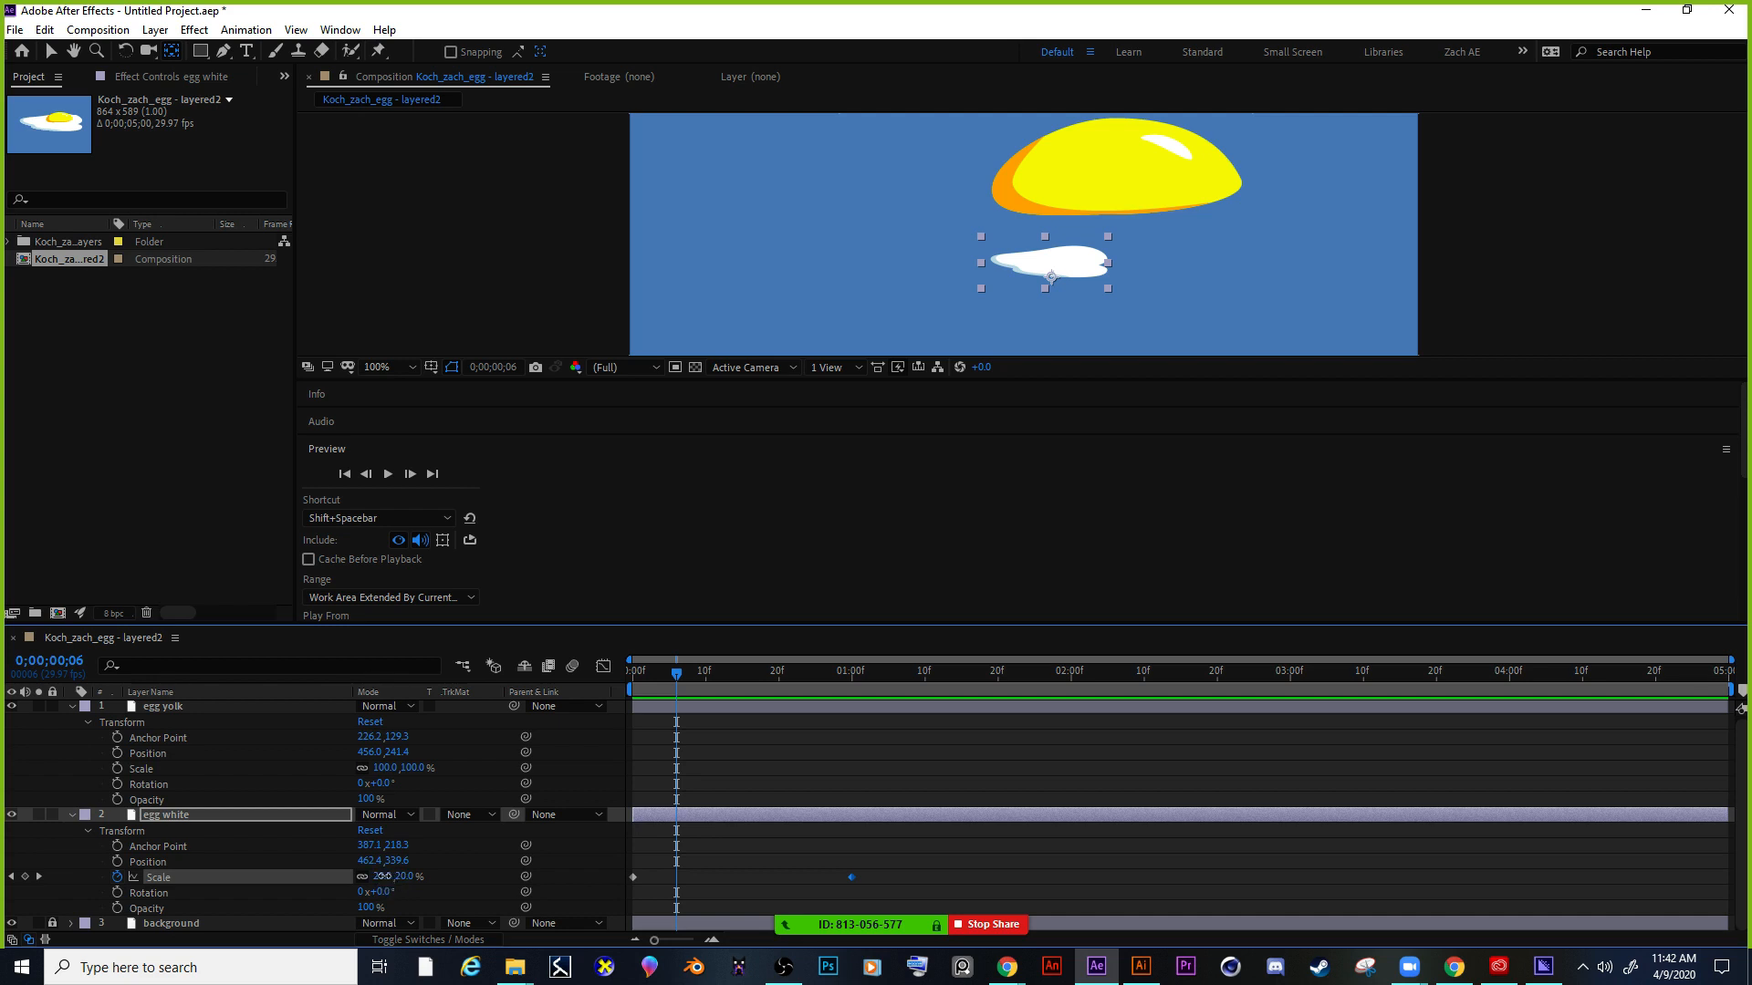
left_click_drag(384, 876, 413, 876)
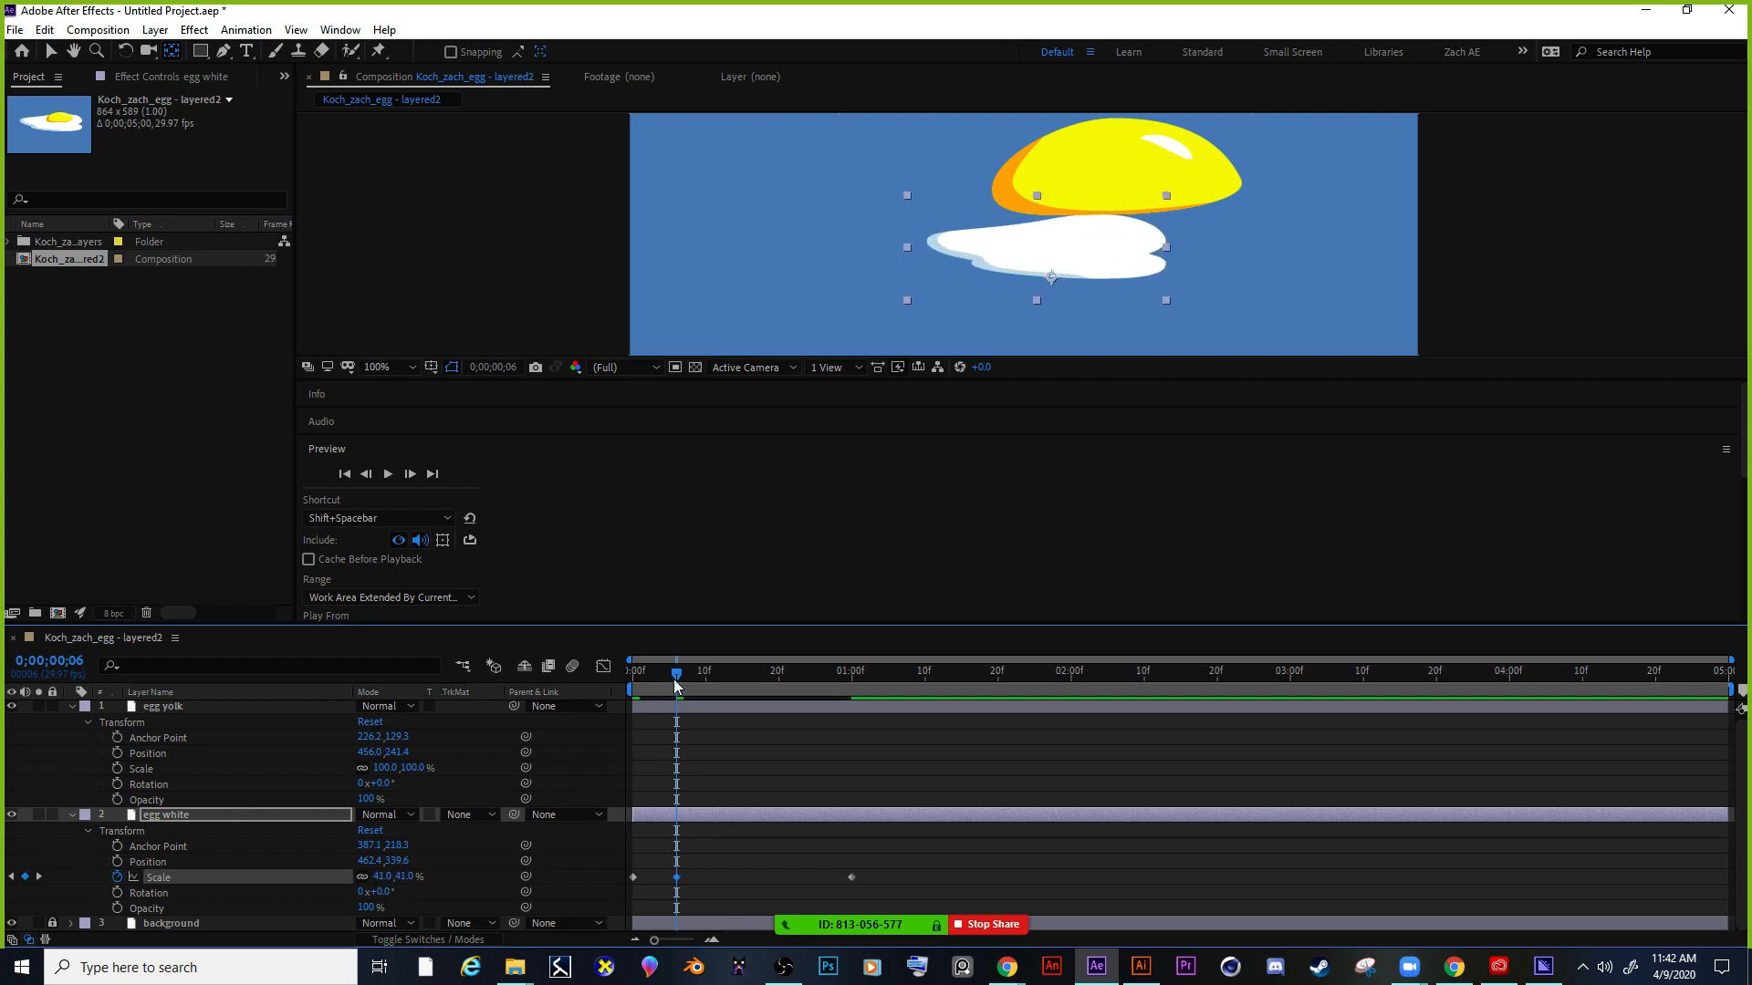
left_click_drag(676, 686, 572, 678)
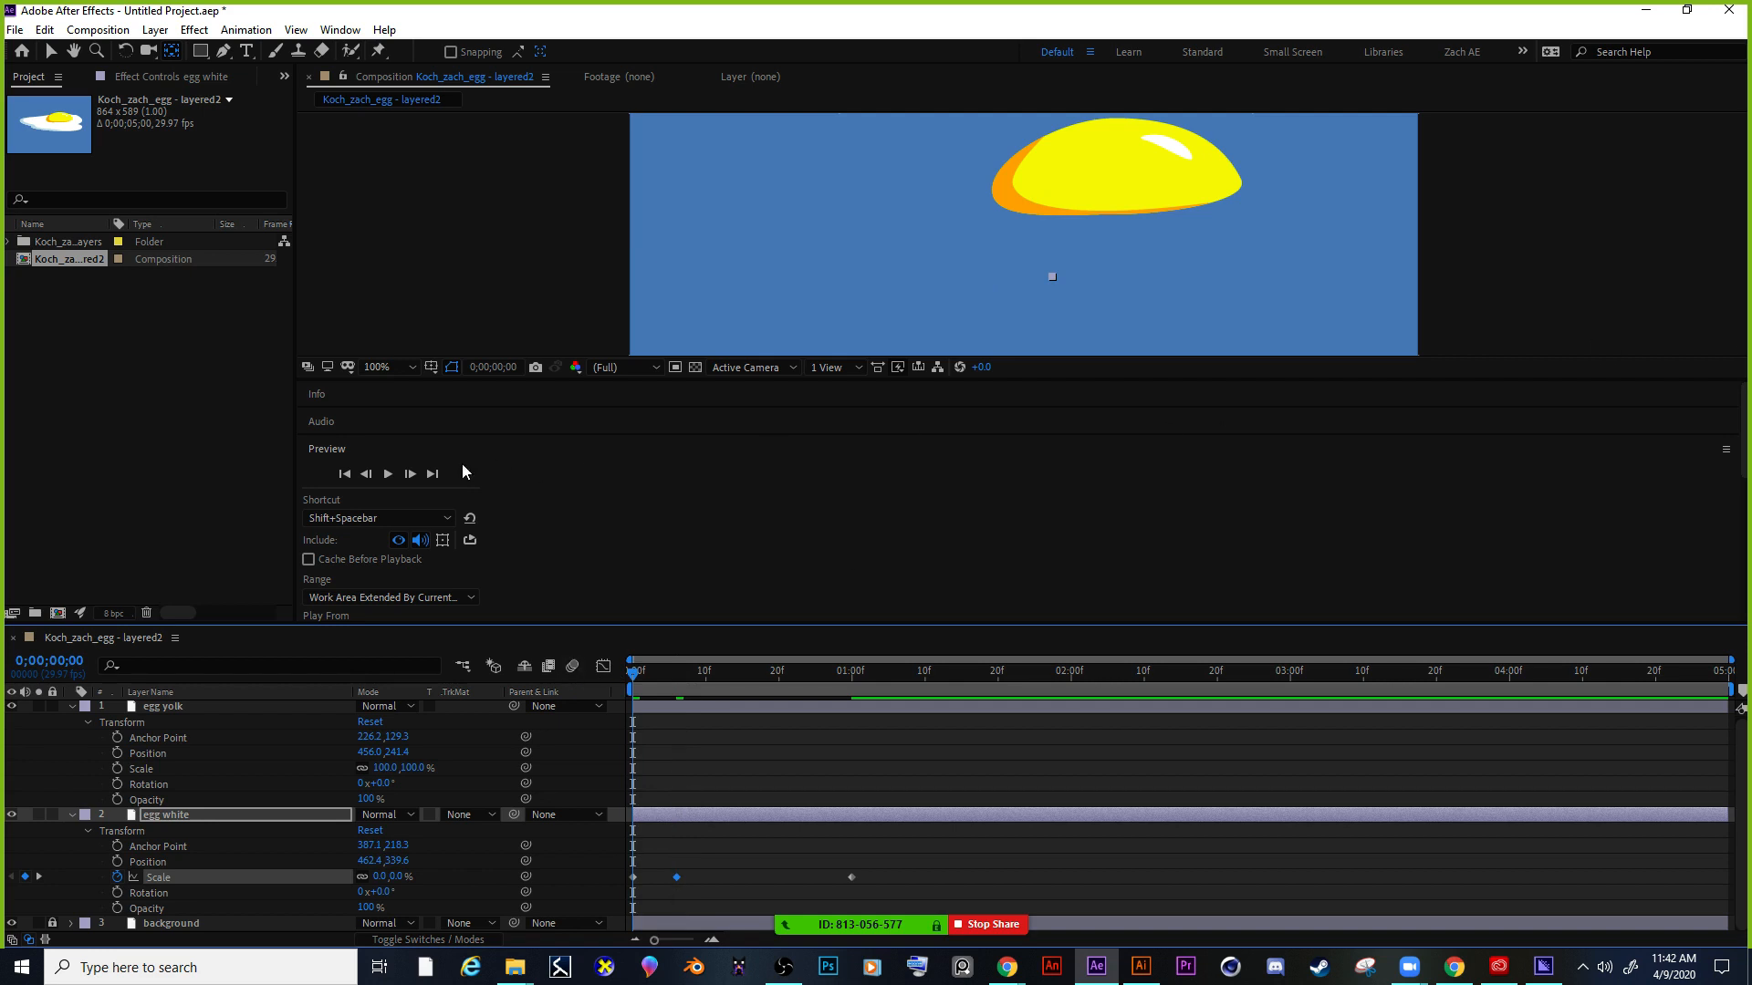
left_click(391, 477)
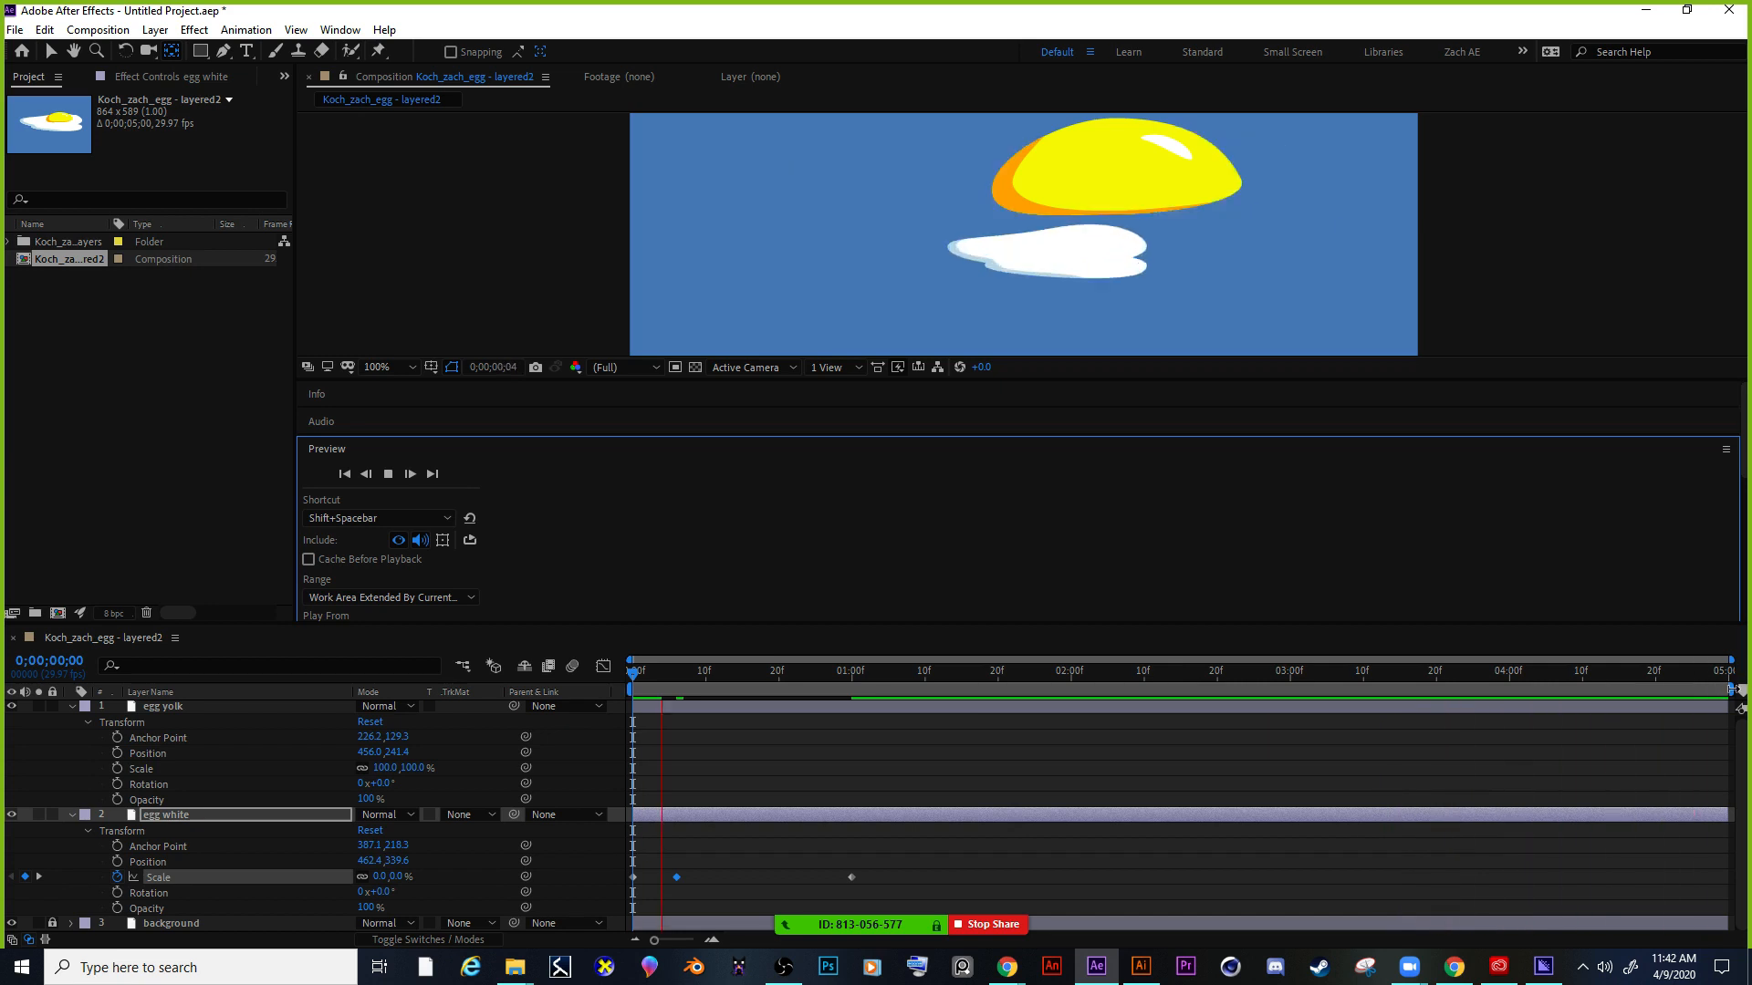
Shorten the work area to end at 0;00;01;00 and preview that range.
mouse_move(1731, 690)
left_mouse_down()
mouse_move(1615, 672)
mouse_move(860, 697)
left_mouse_up()
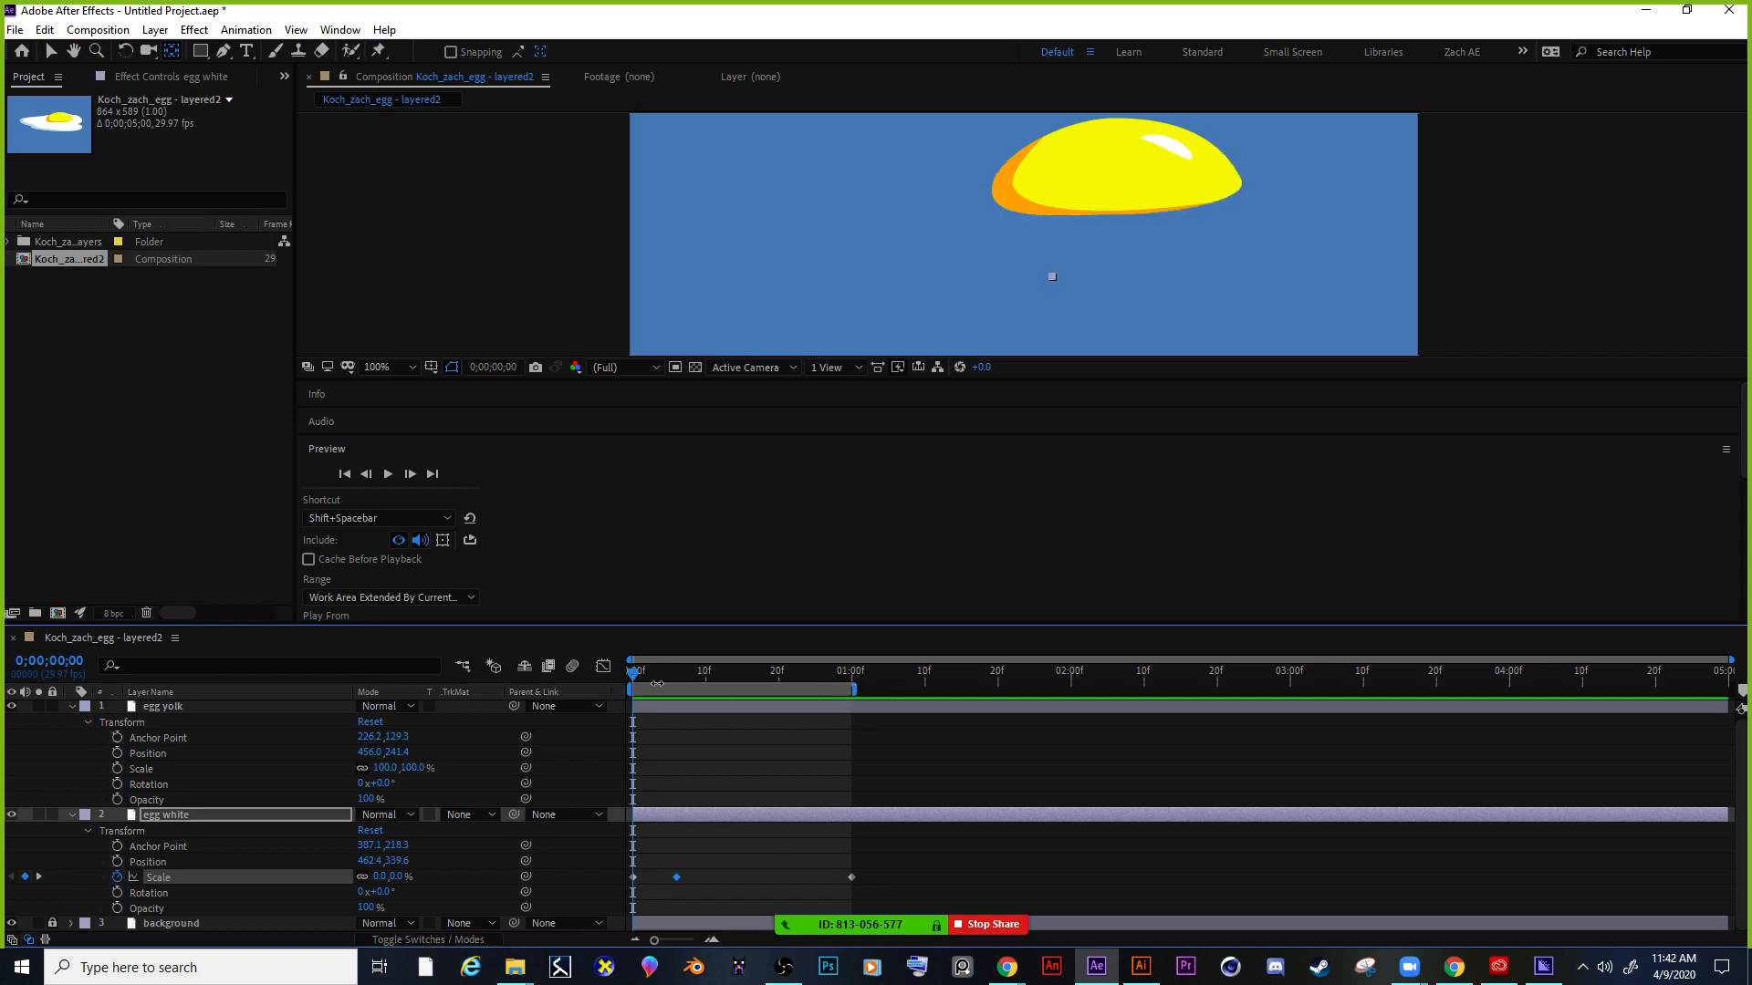
left_click(387, 473)
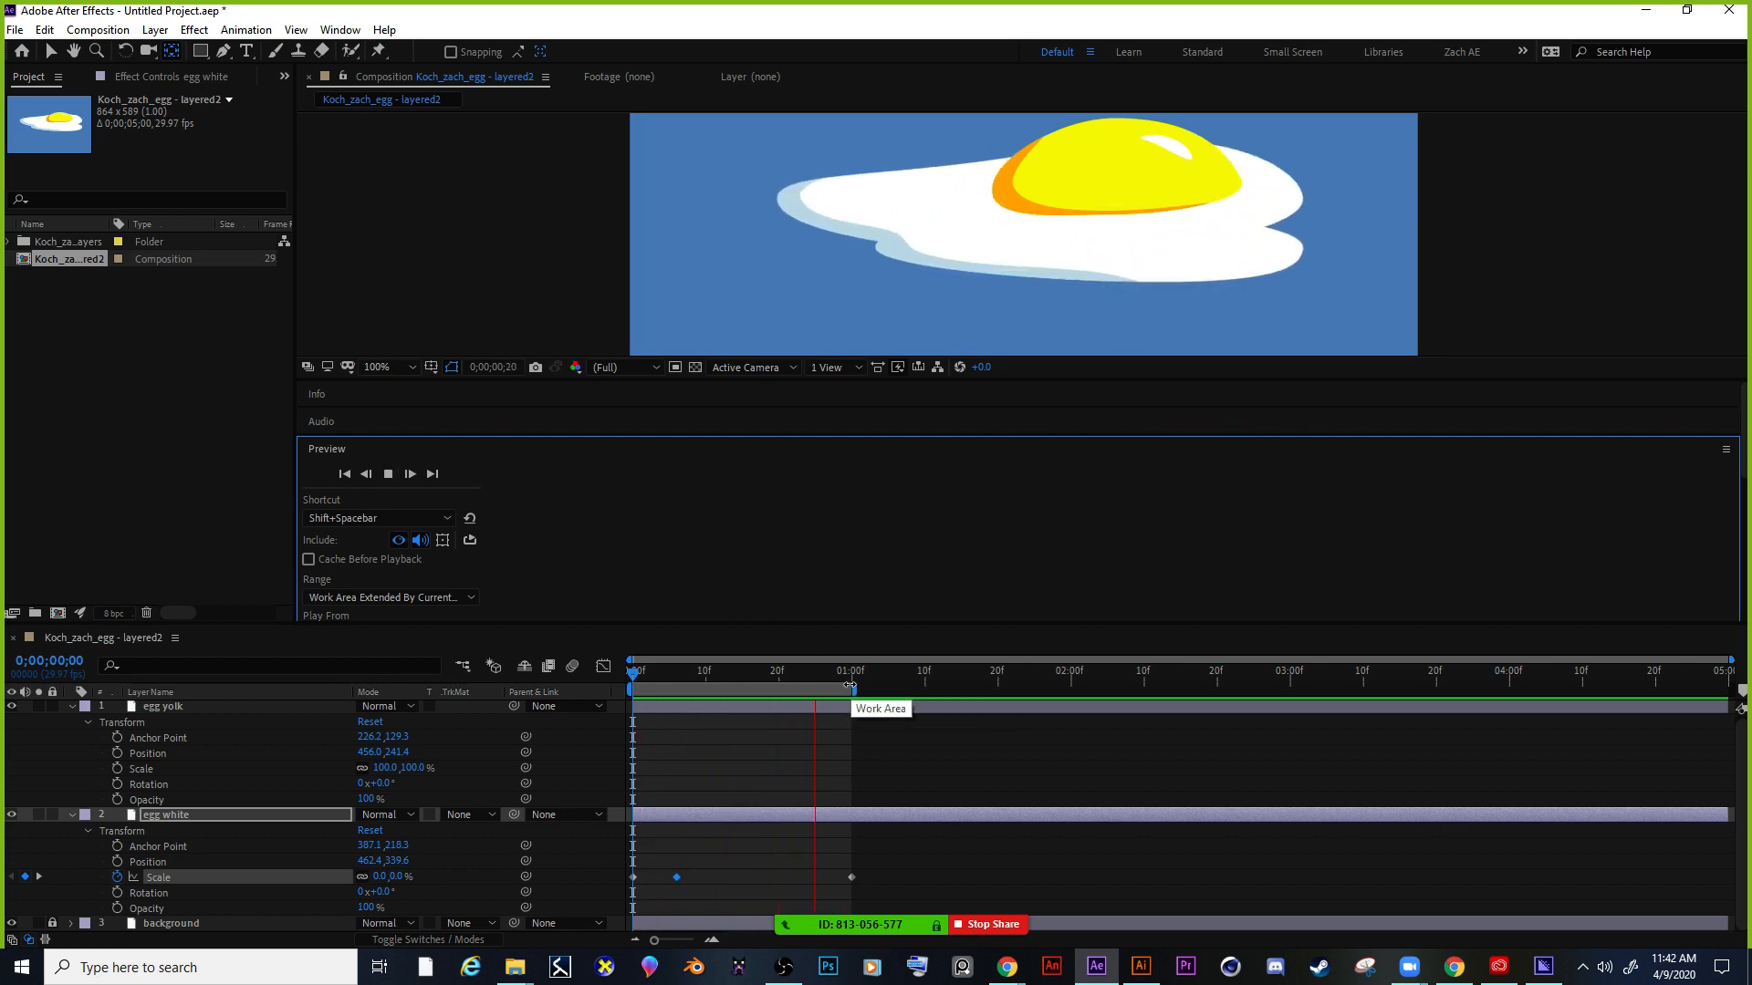
left_click(387, 474)
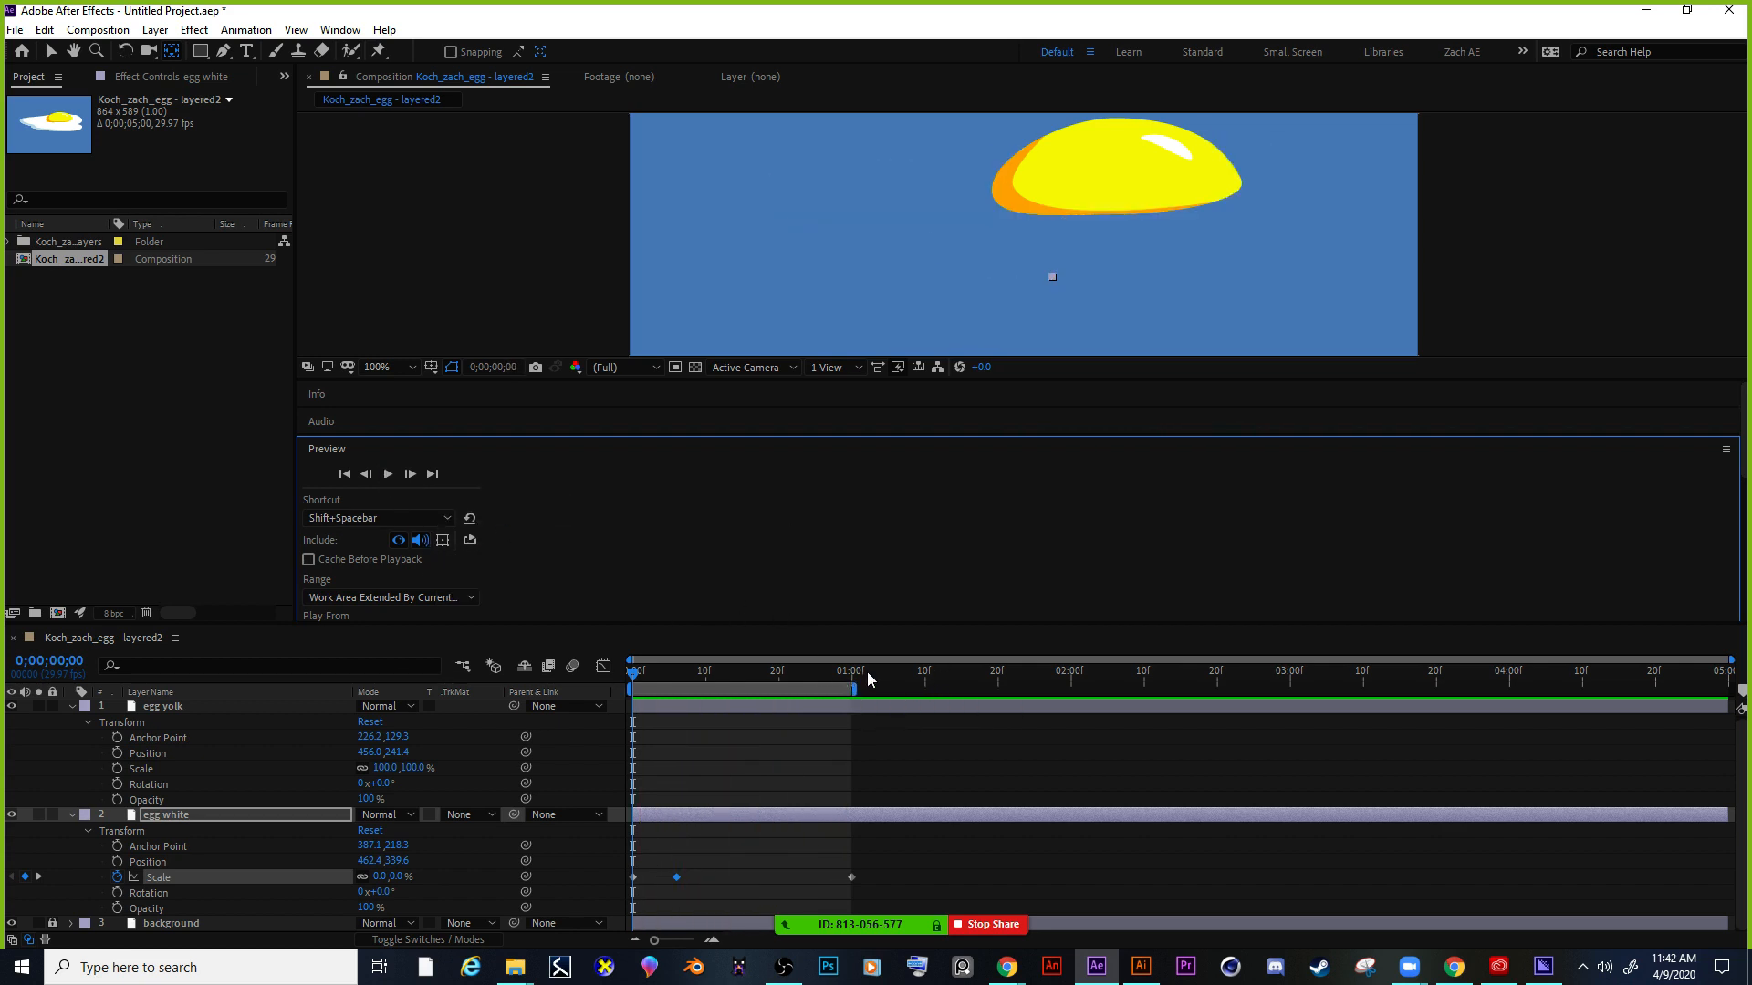
mouse_move(855, 687)
left_mouse_down()
mouse_move(1437, 689)
mouse_move(810, 693)
mouse_move(860, 698)
left_mouse_up()
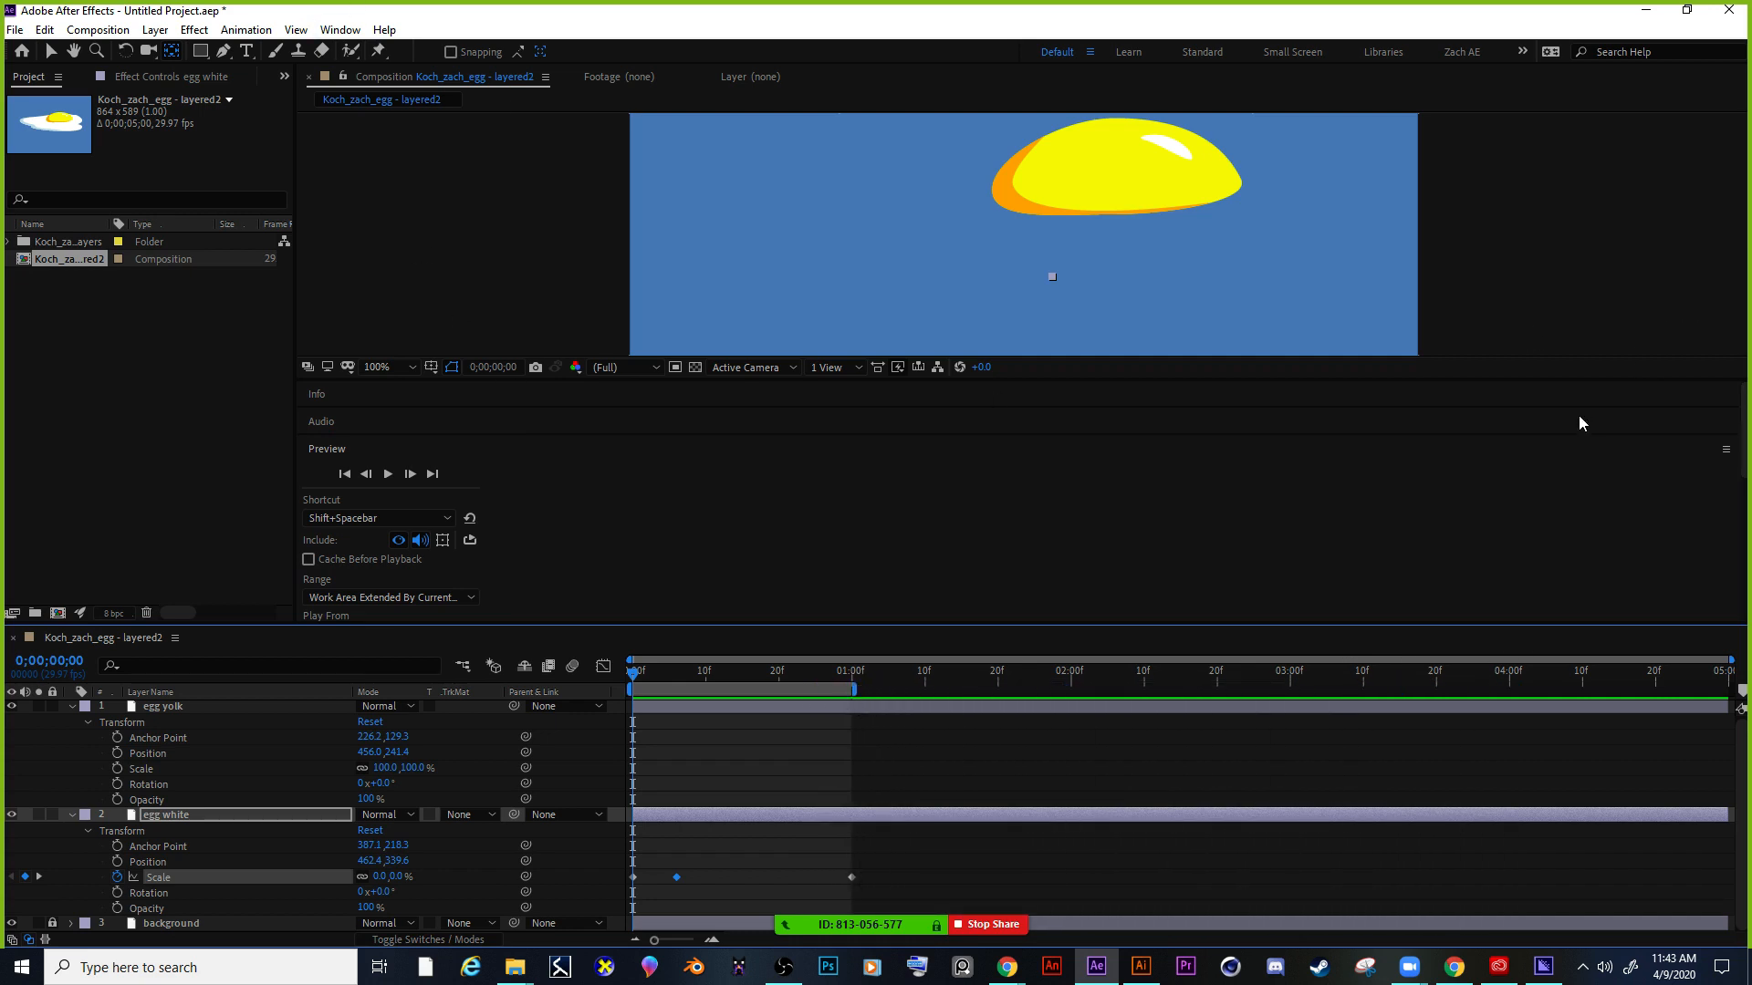
Reset the Default workspace to its saved layout.
left_click(1561, 370)
left_click(415, 406)
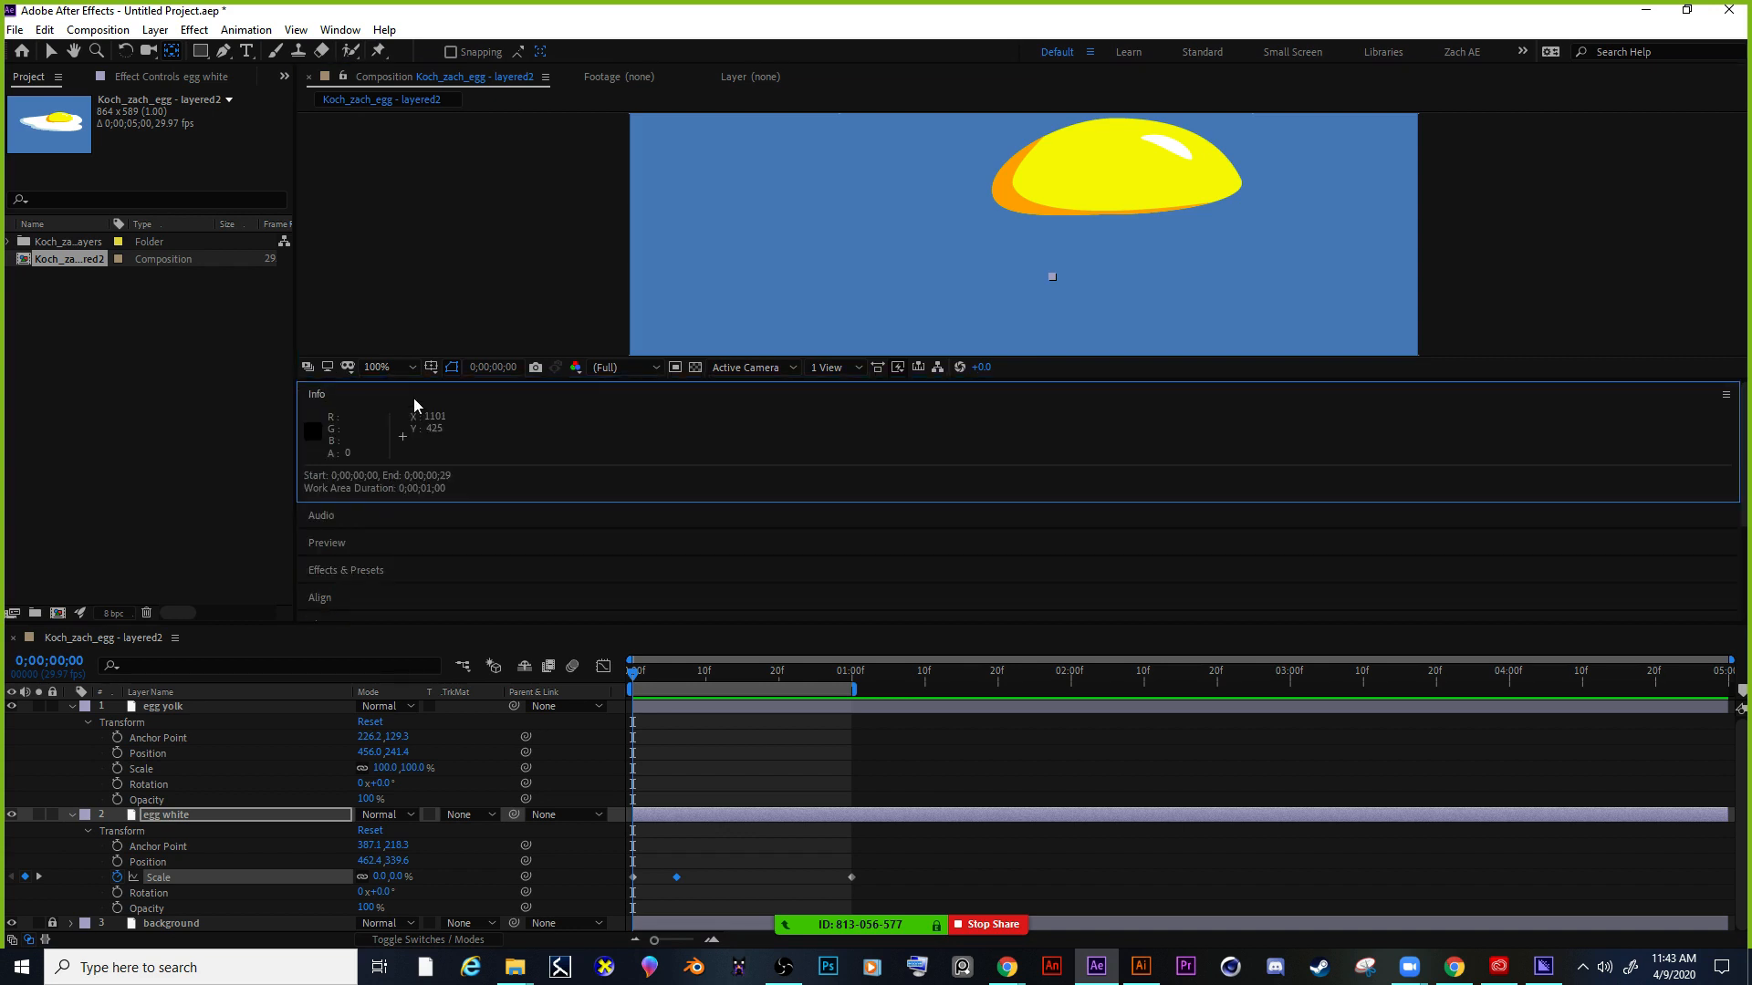
left_click(1450, 575)
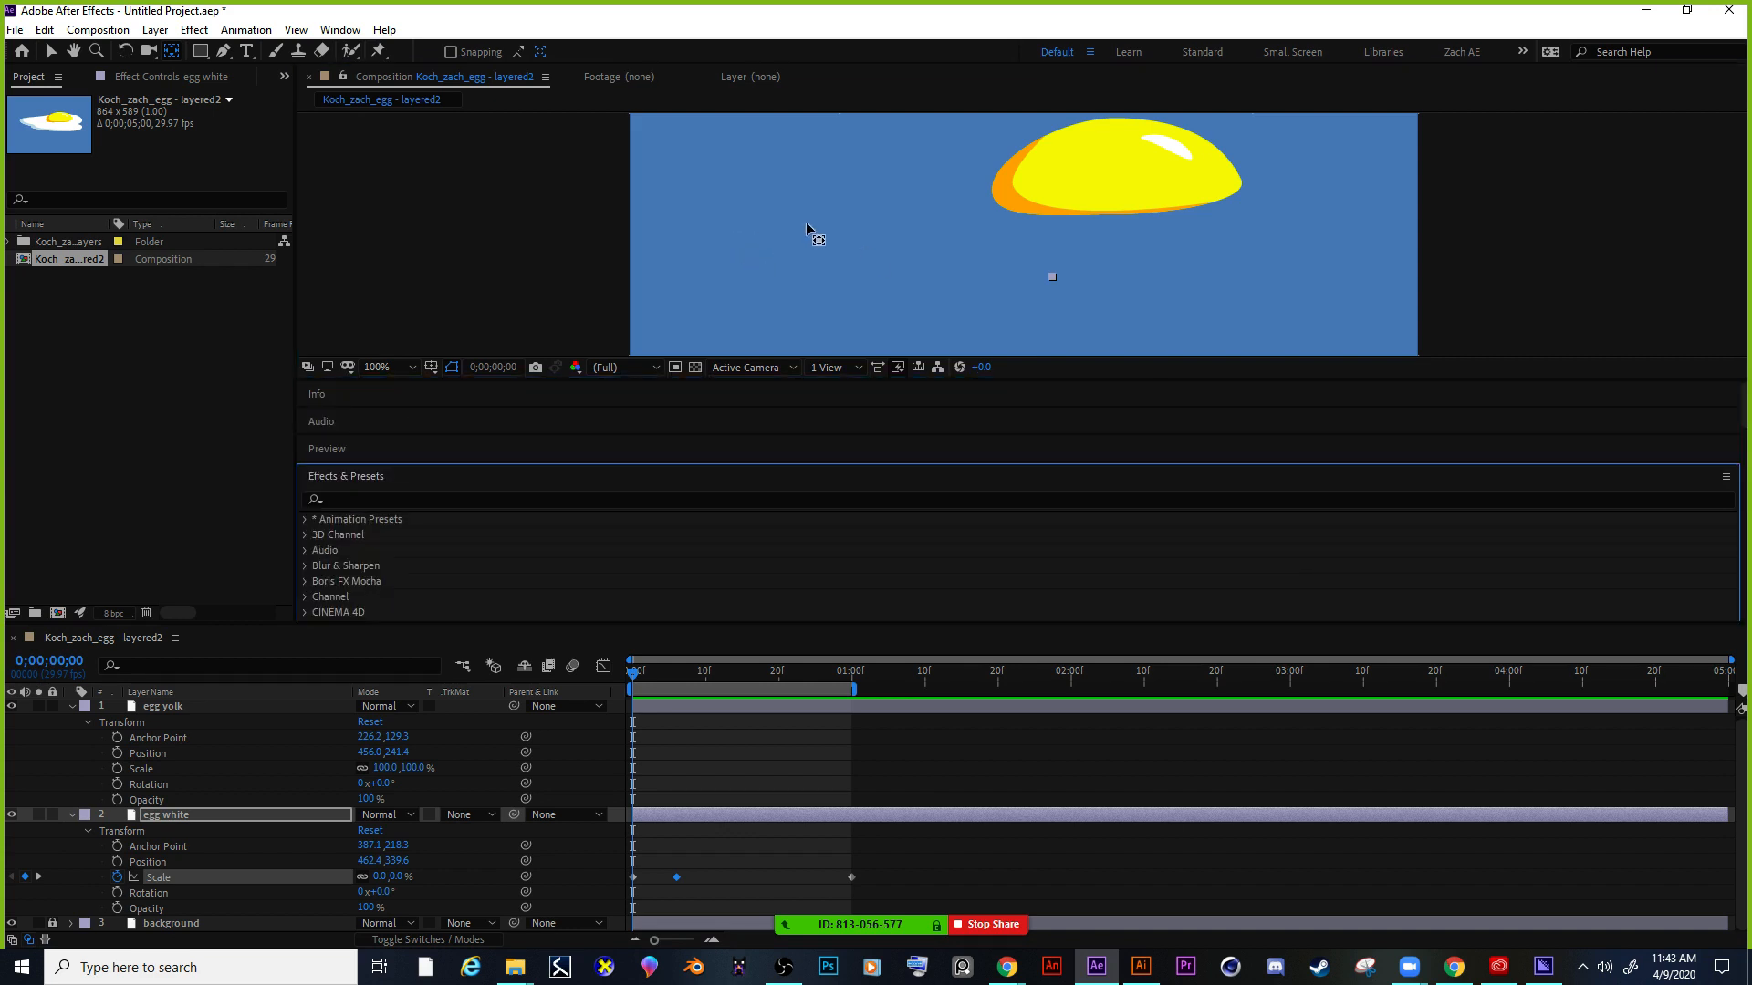
scroll(811, 215, "up", 1)
scroll(620, 220, "down", 2)
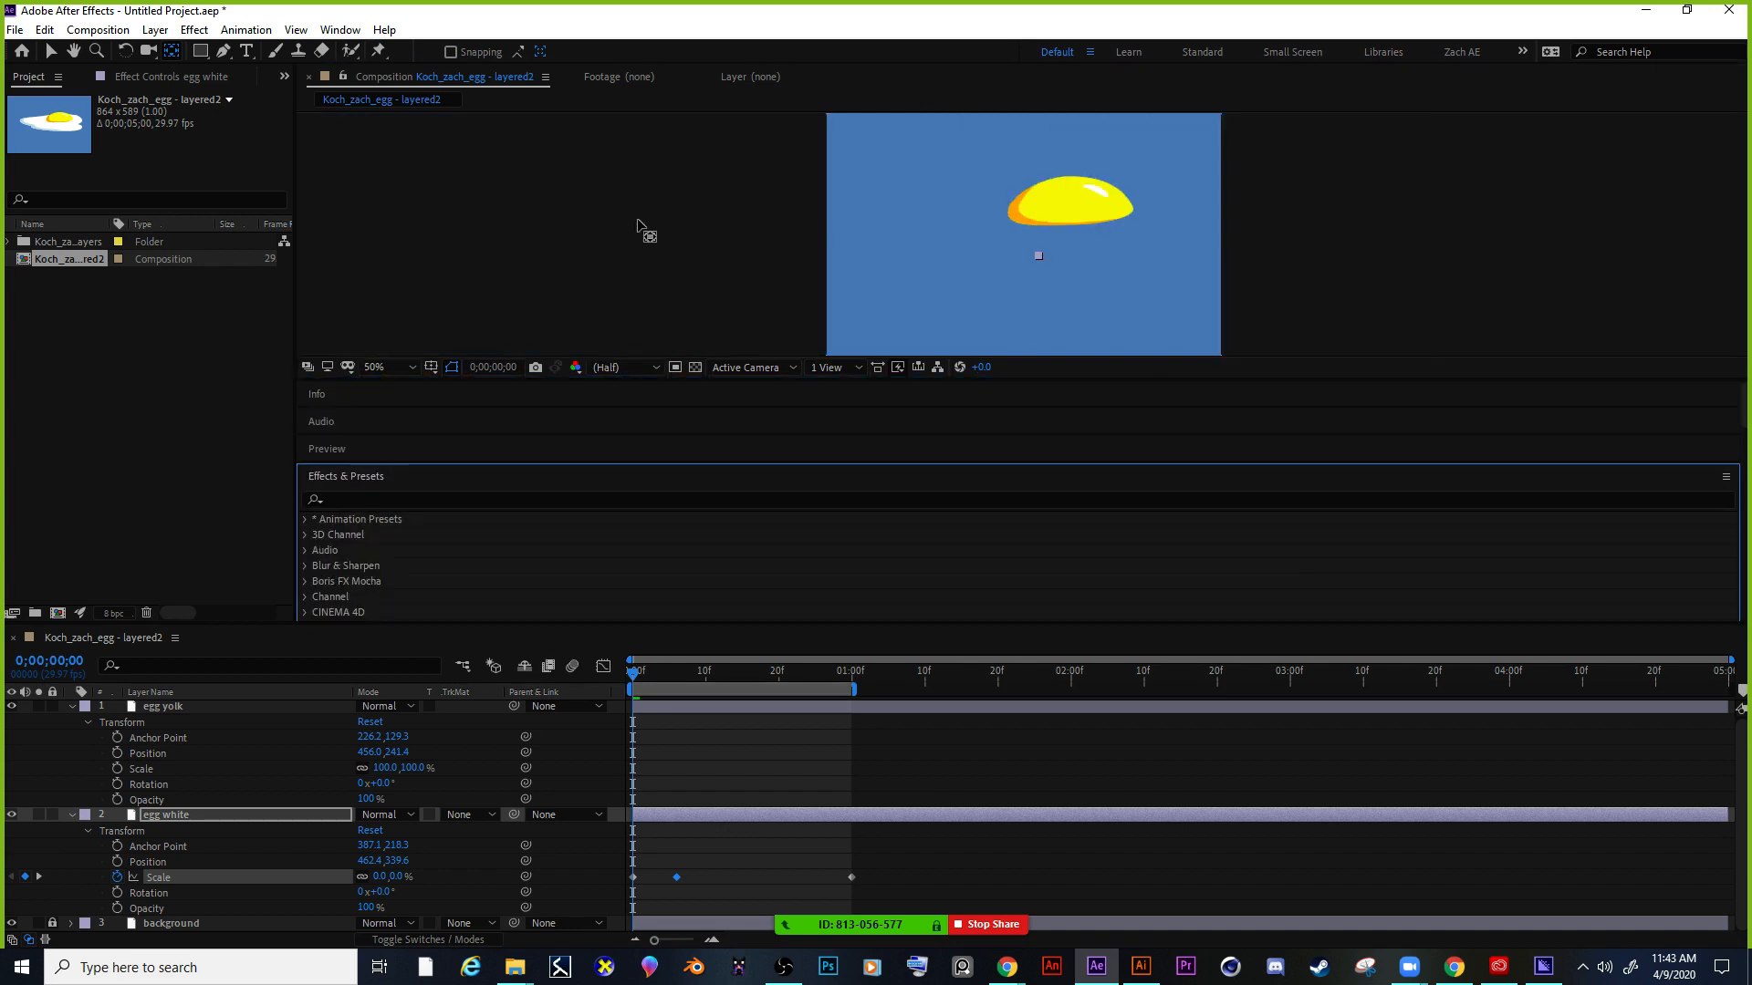
left_click(326, 35)
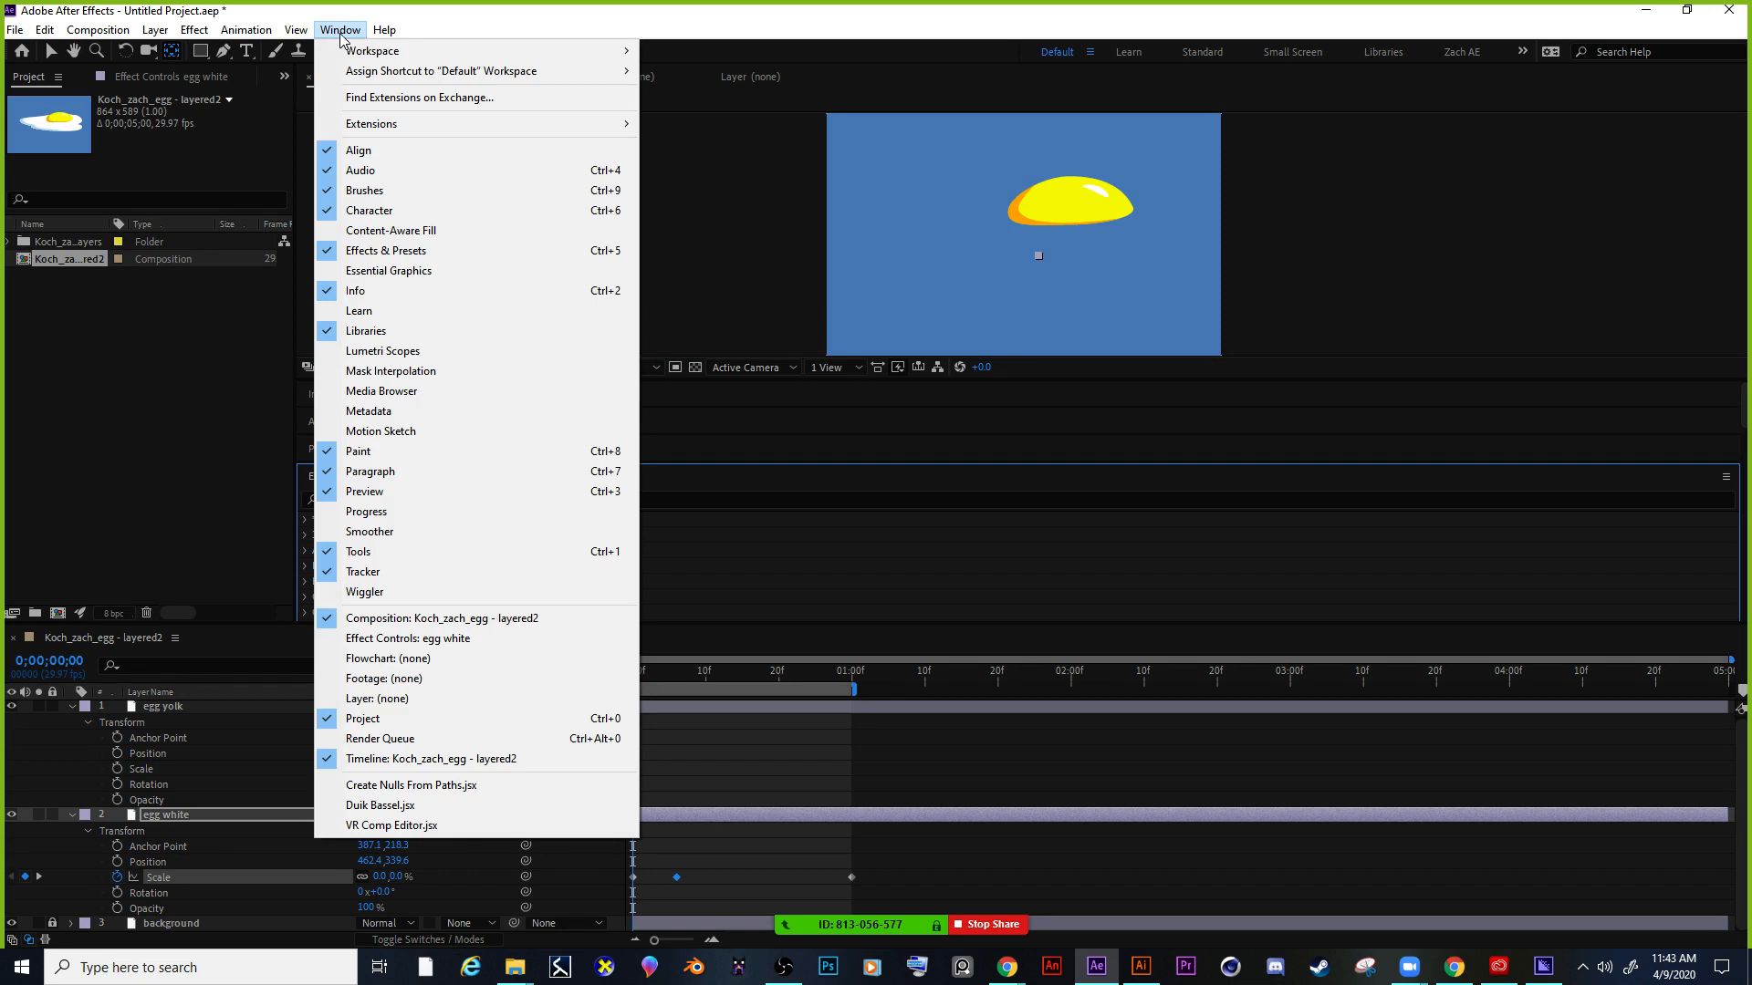
mouse_move(353, 55)
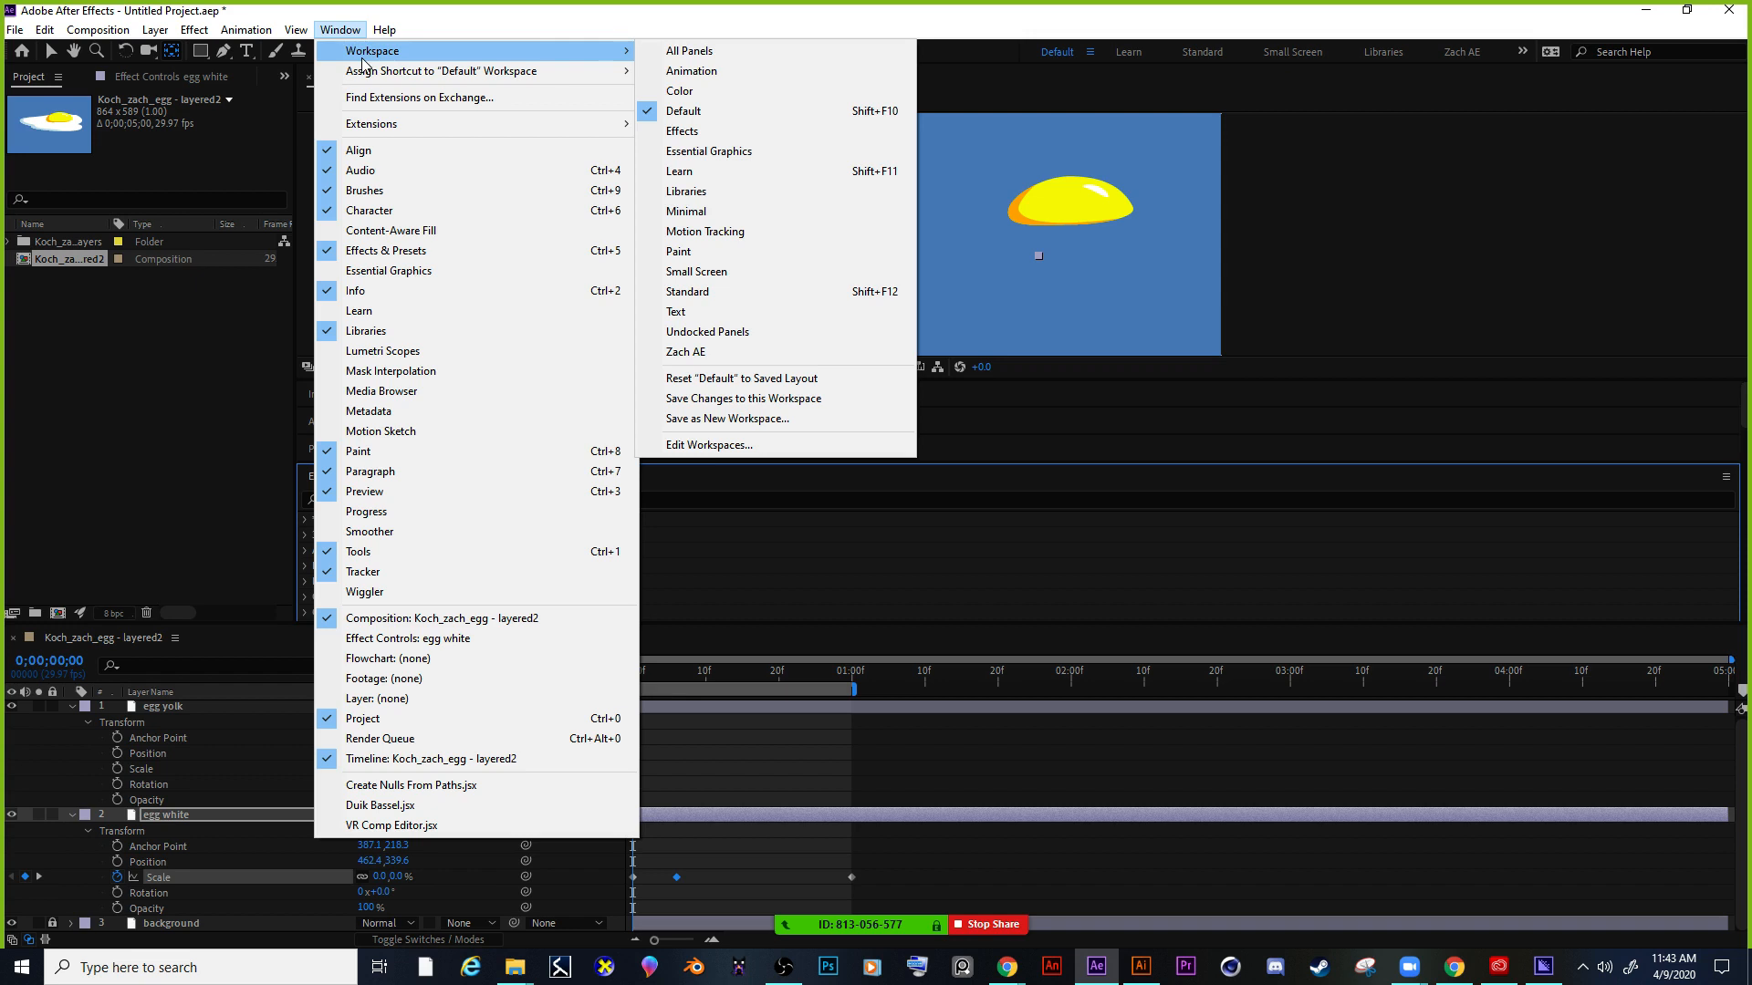
left_click(805, 382)
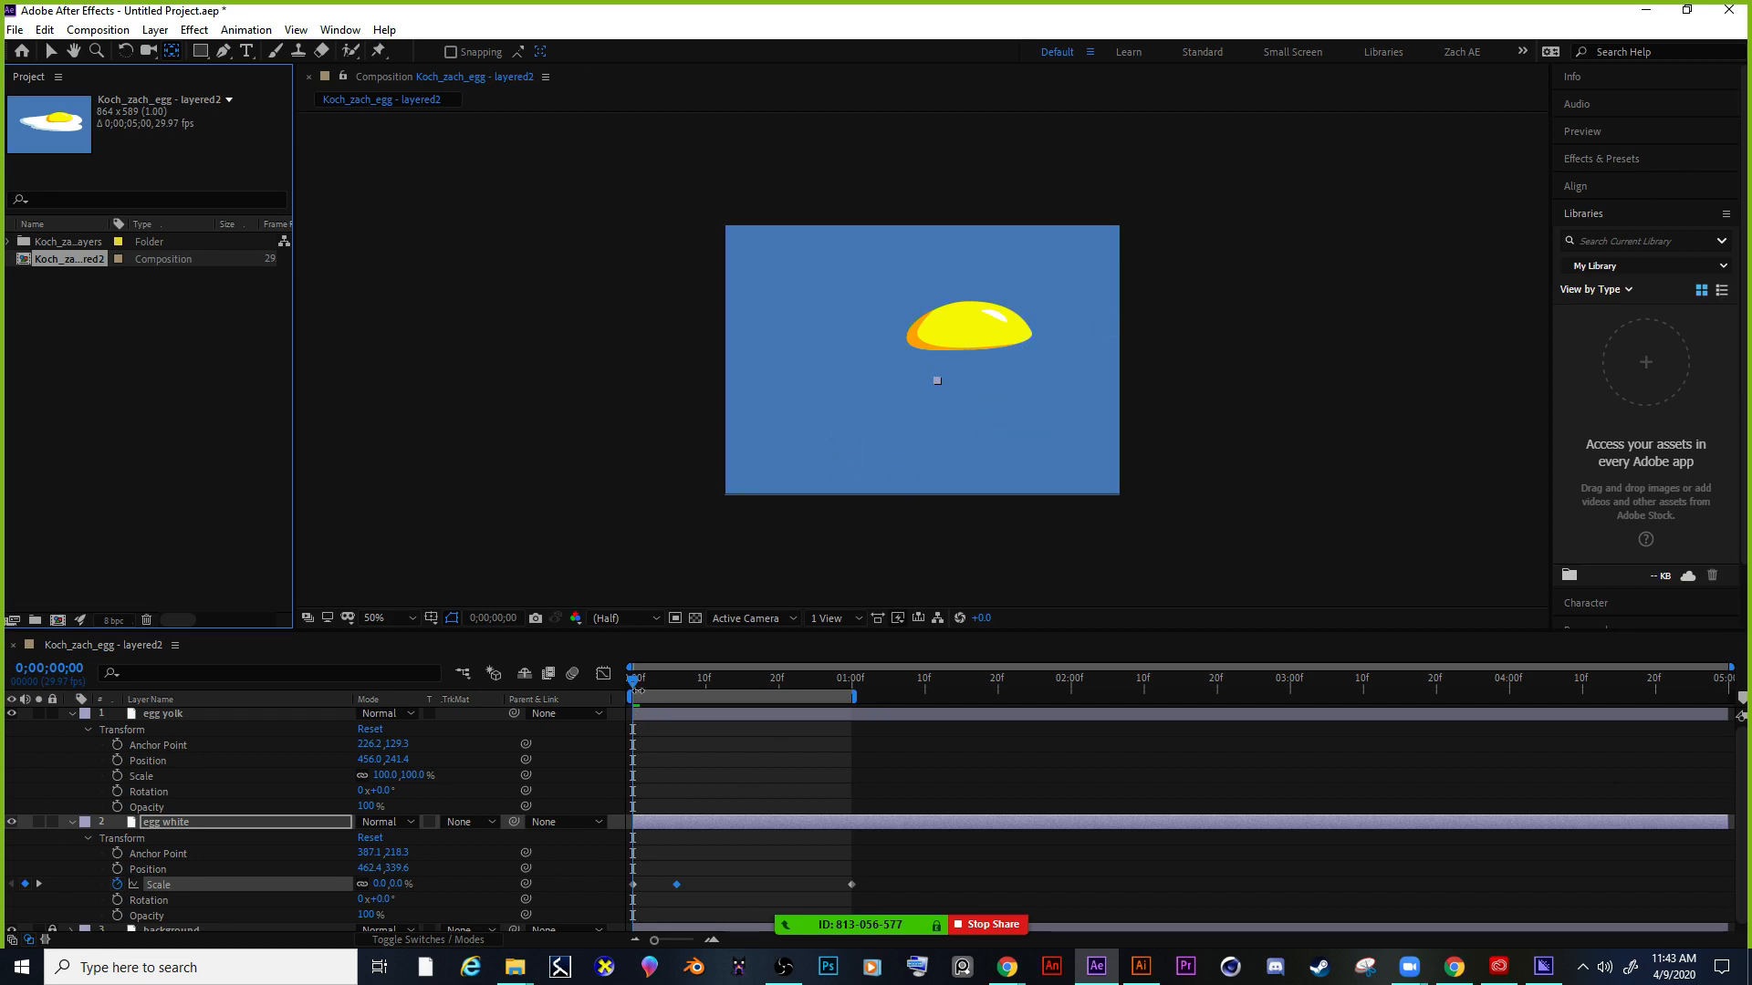
Delete the egg white's middle Scale keyframe at 0;00;00;06 and move the current time to 0;00;01;04.
left_click_drag(639, 684, 716, 701)
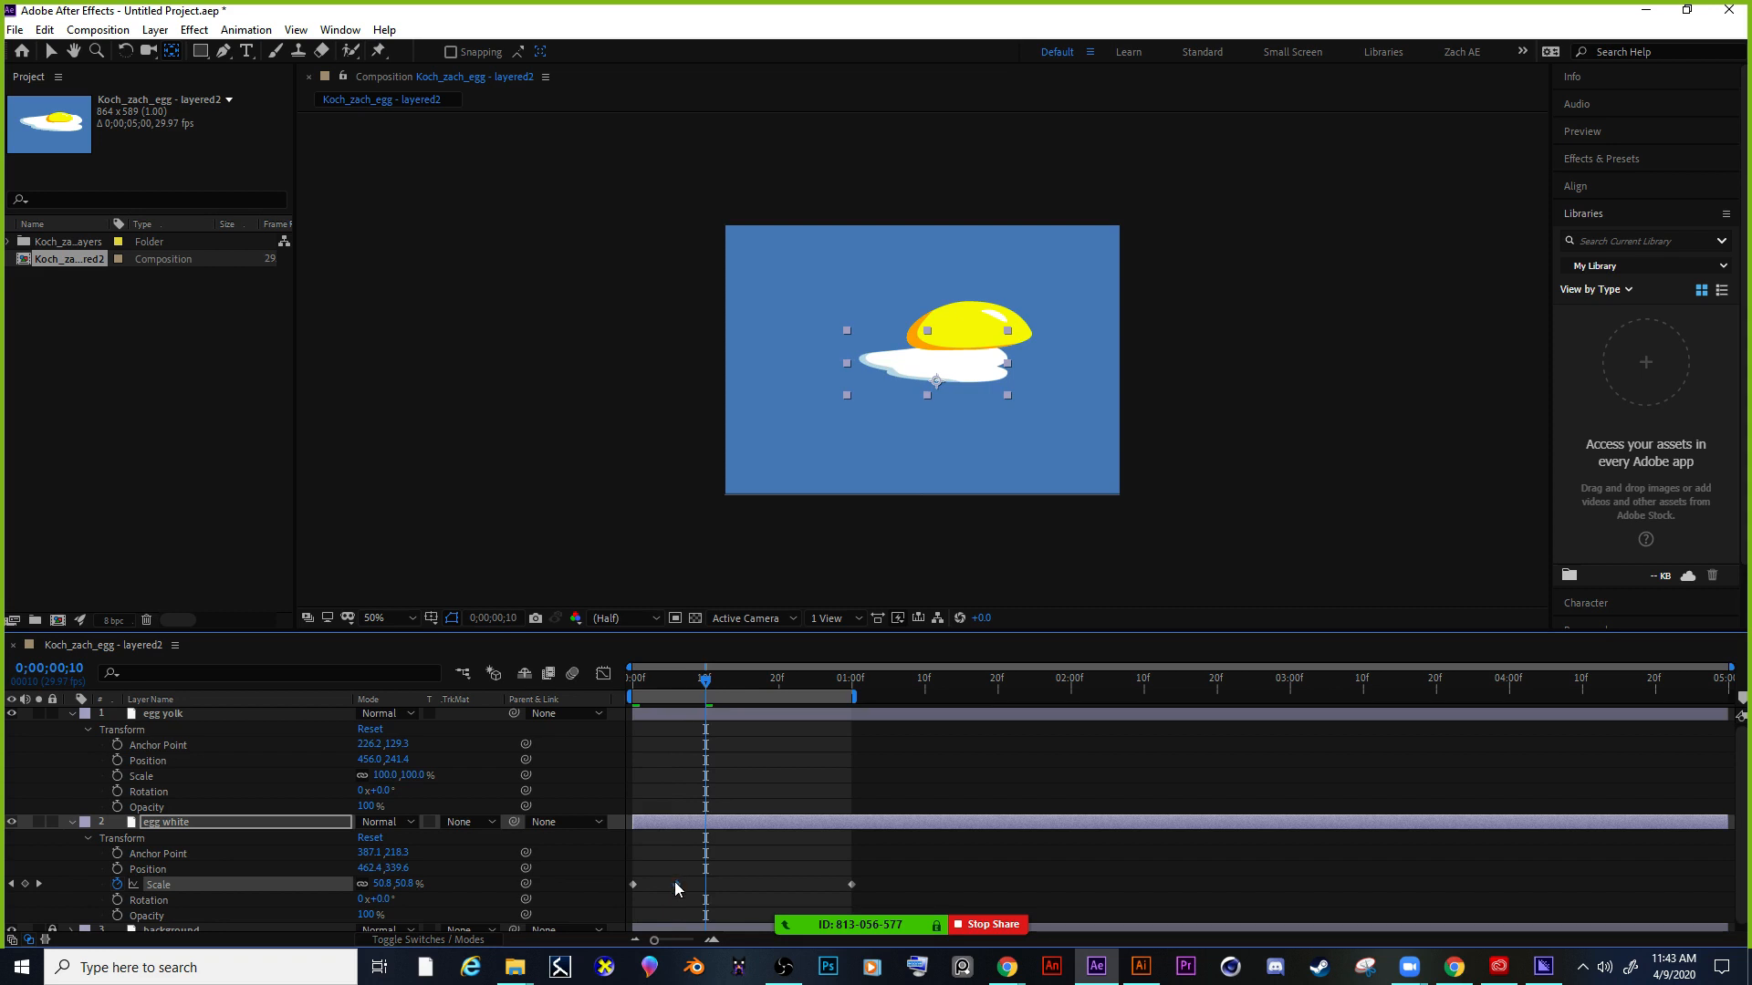
key("Delete")
left_click_drag(719, 692, 884, 677)
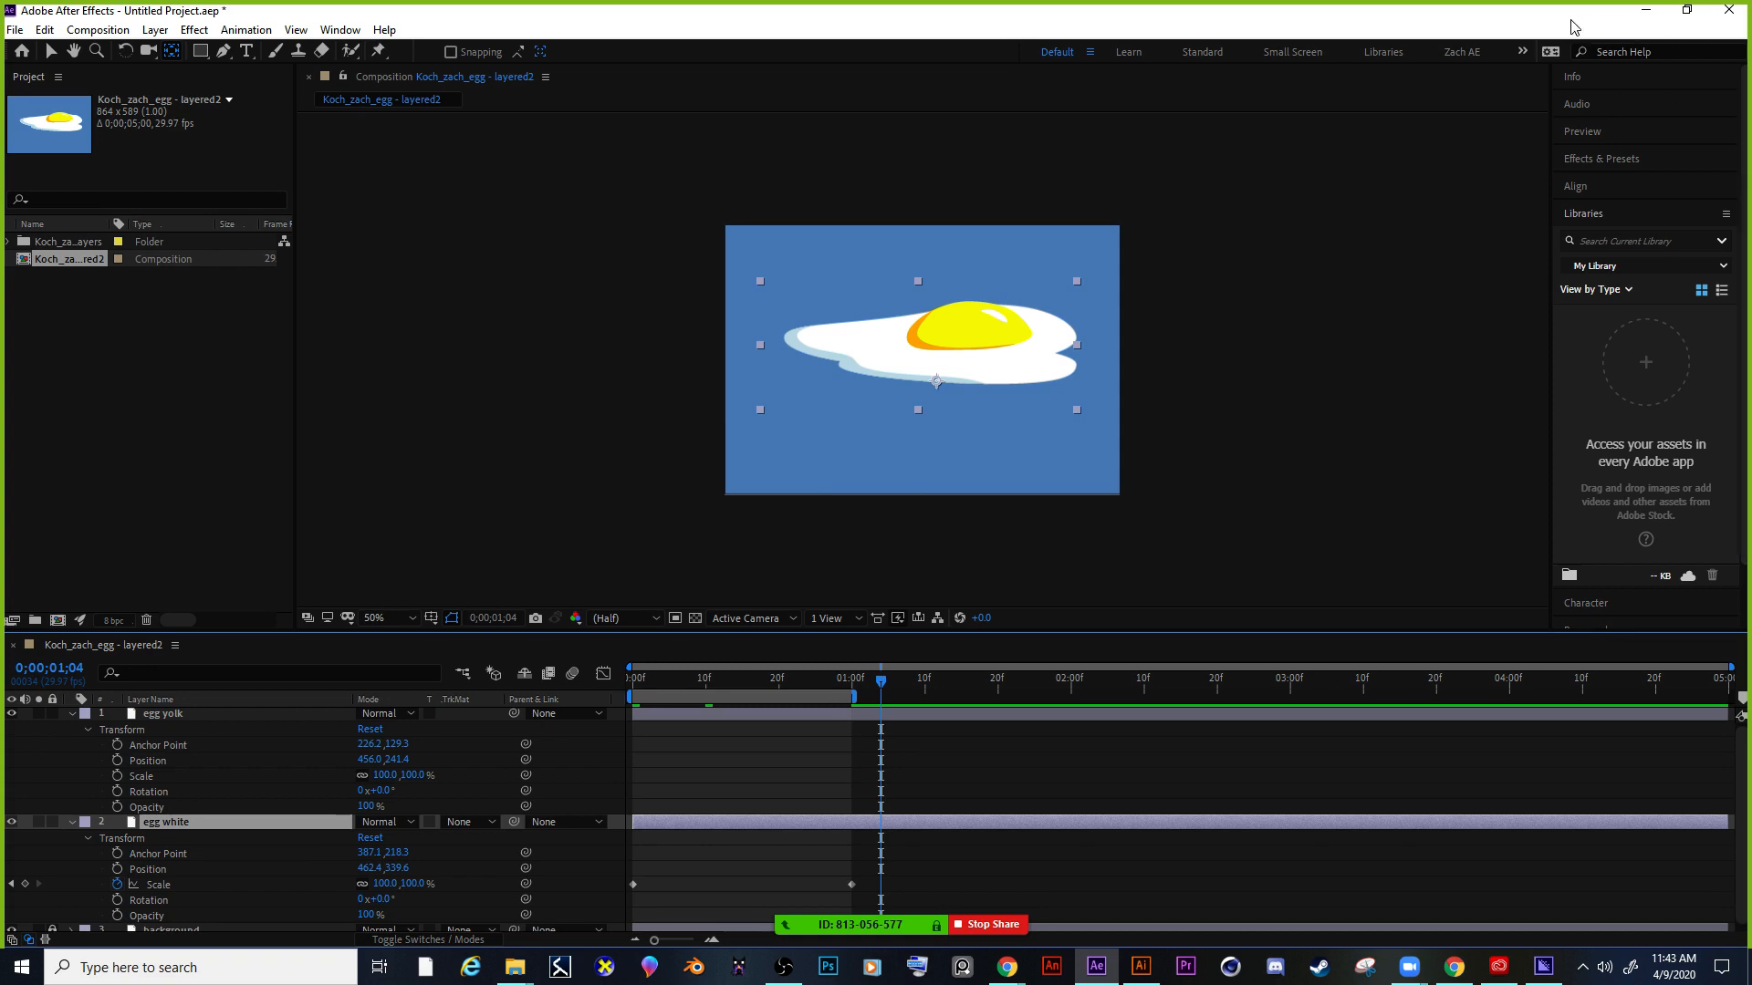
Restore the After Effects window from full screen, widen it slightly, and close Illustrator behind it.
left_click_drag(1553, 18, 1078, 32)
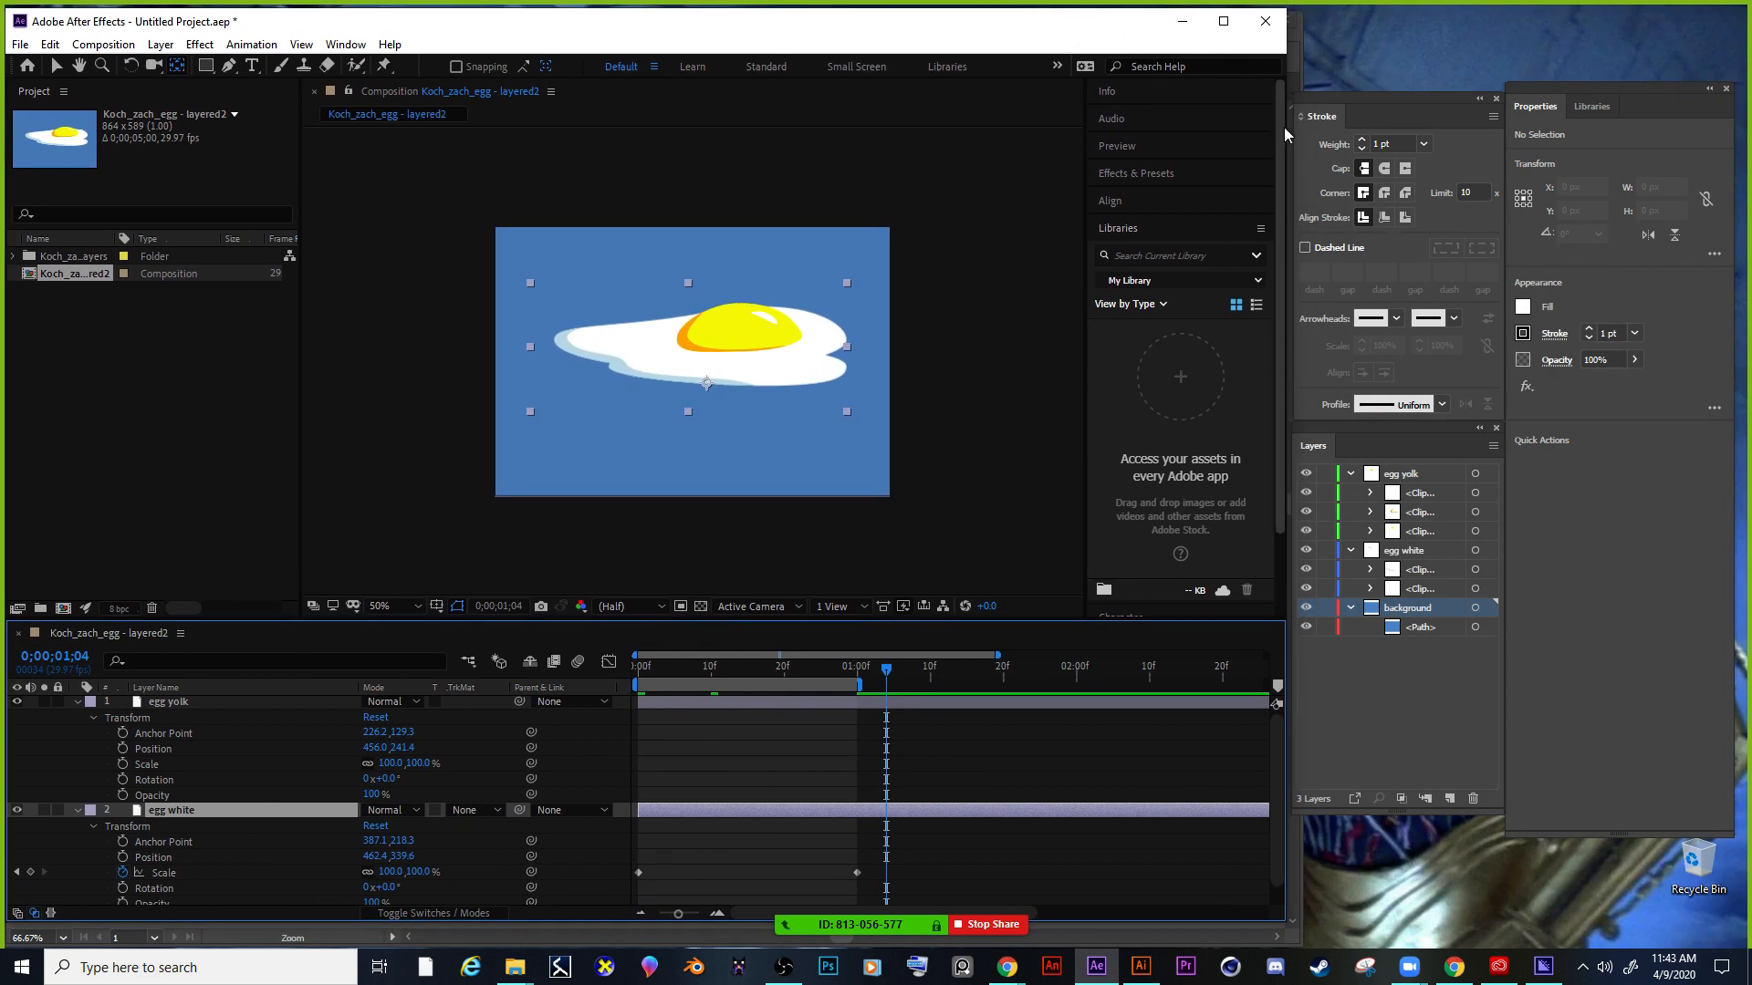
left_click_drag(1284, 127, 1451, 133)
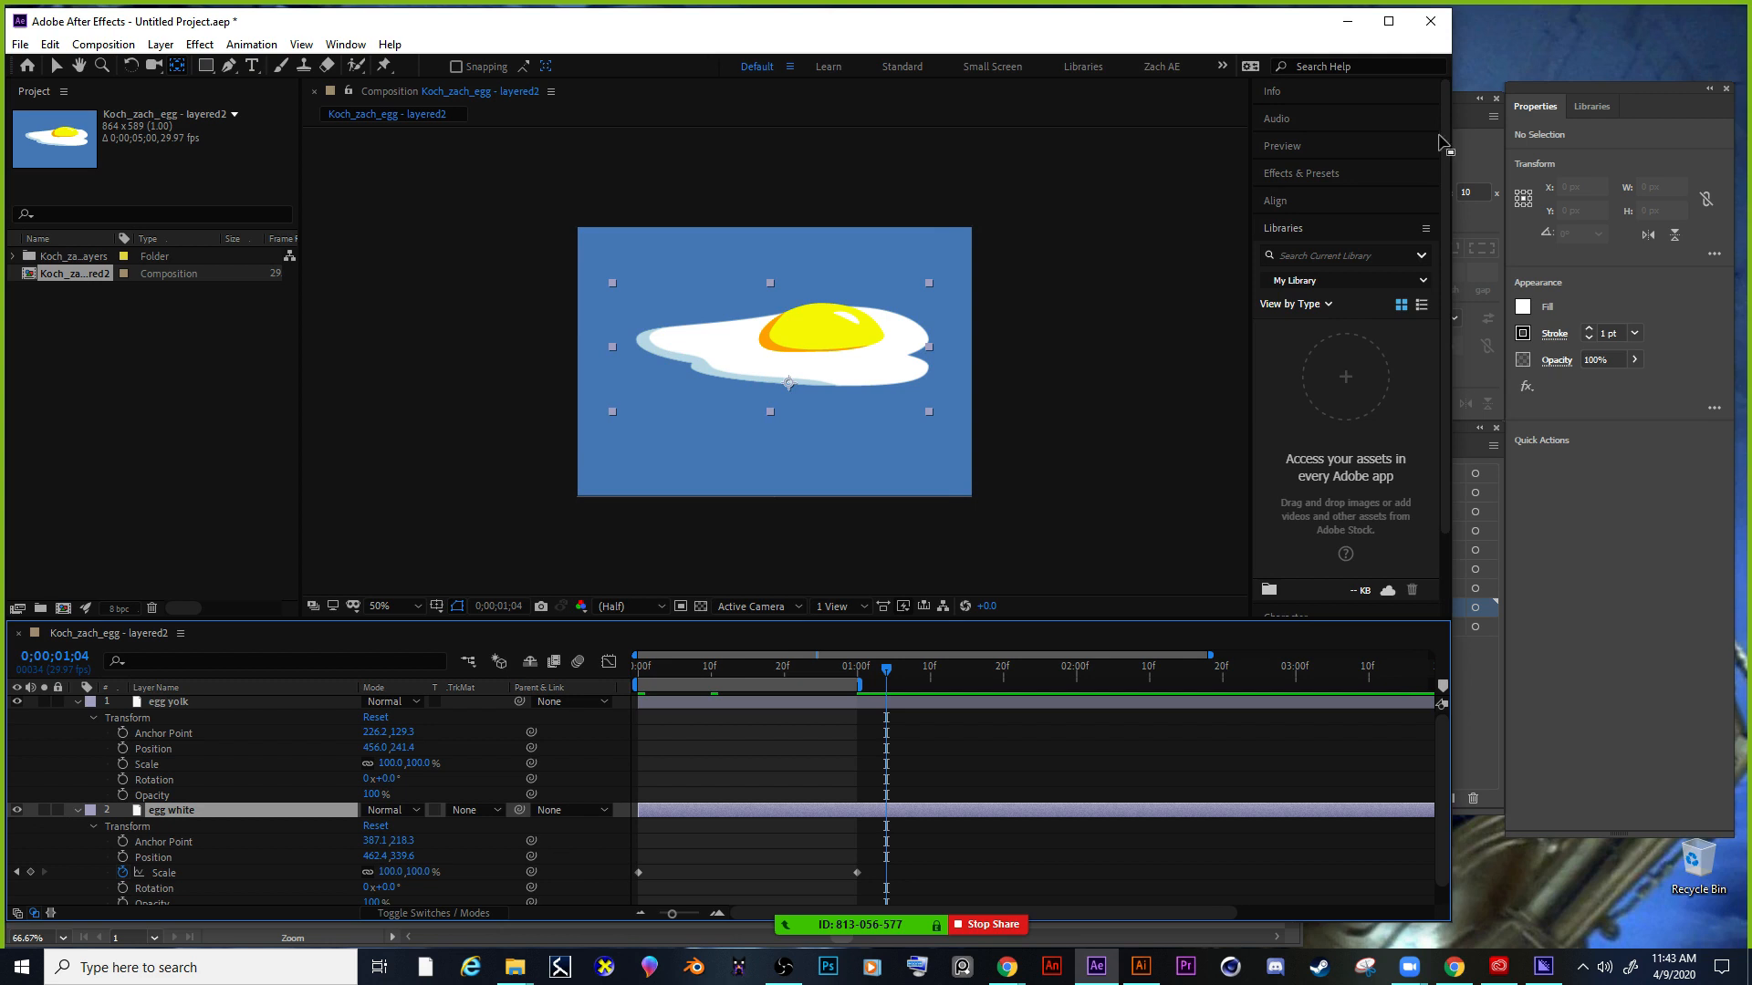
right_click(1139, 958)
left_click(1118, 899)
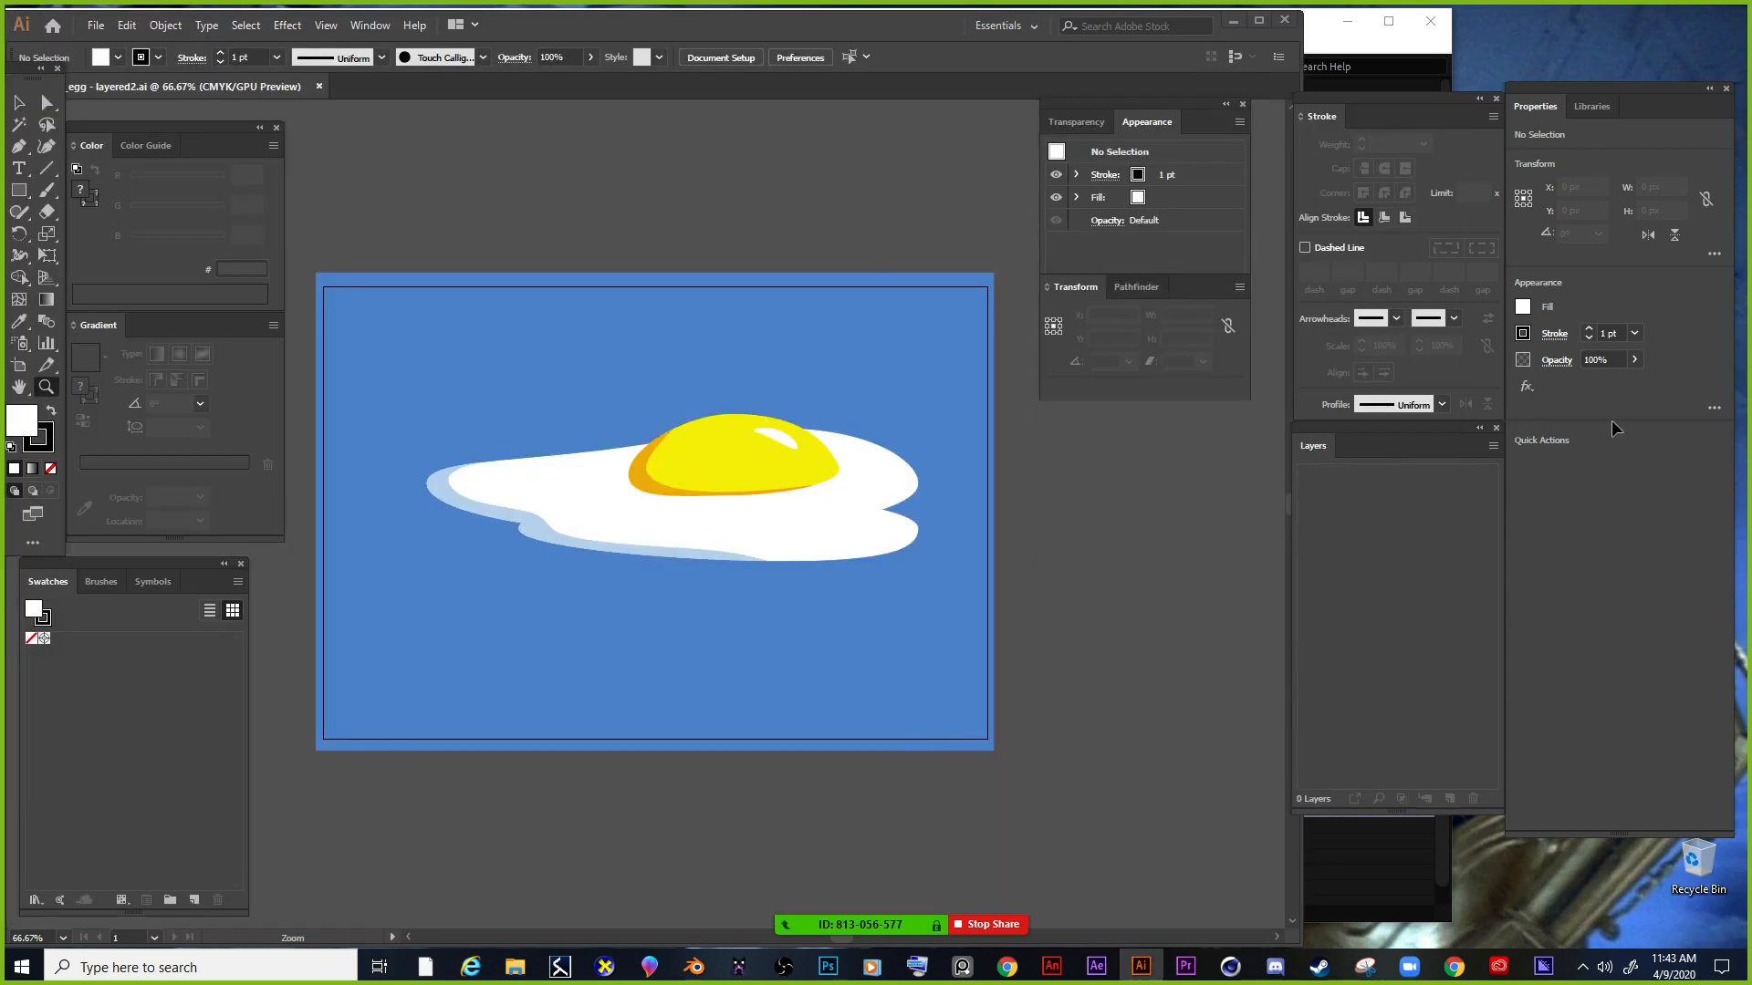
left_click(1283, 22)
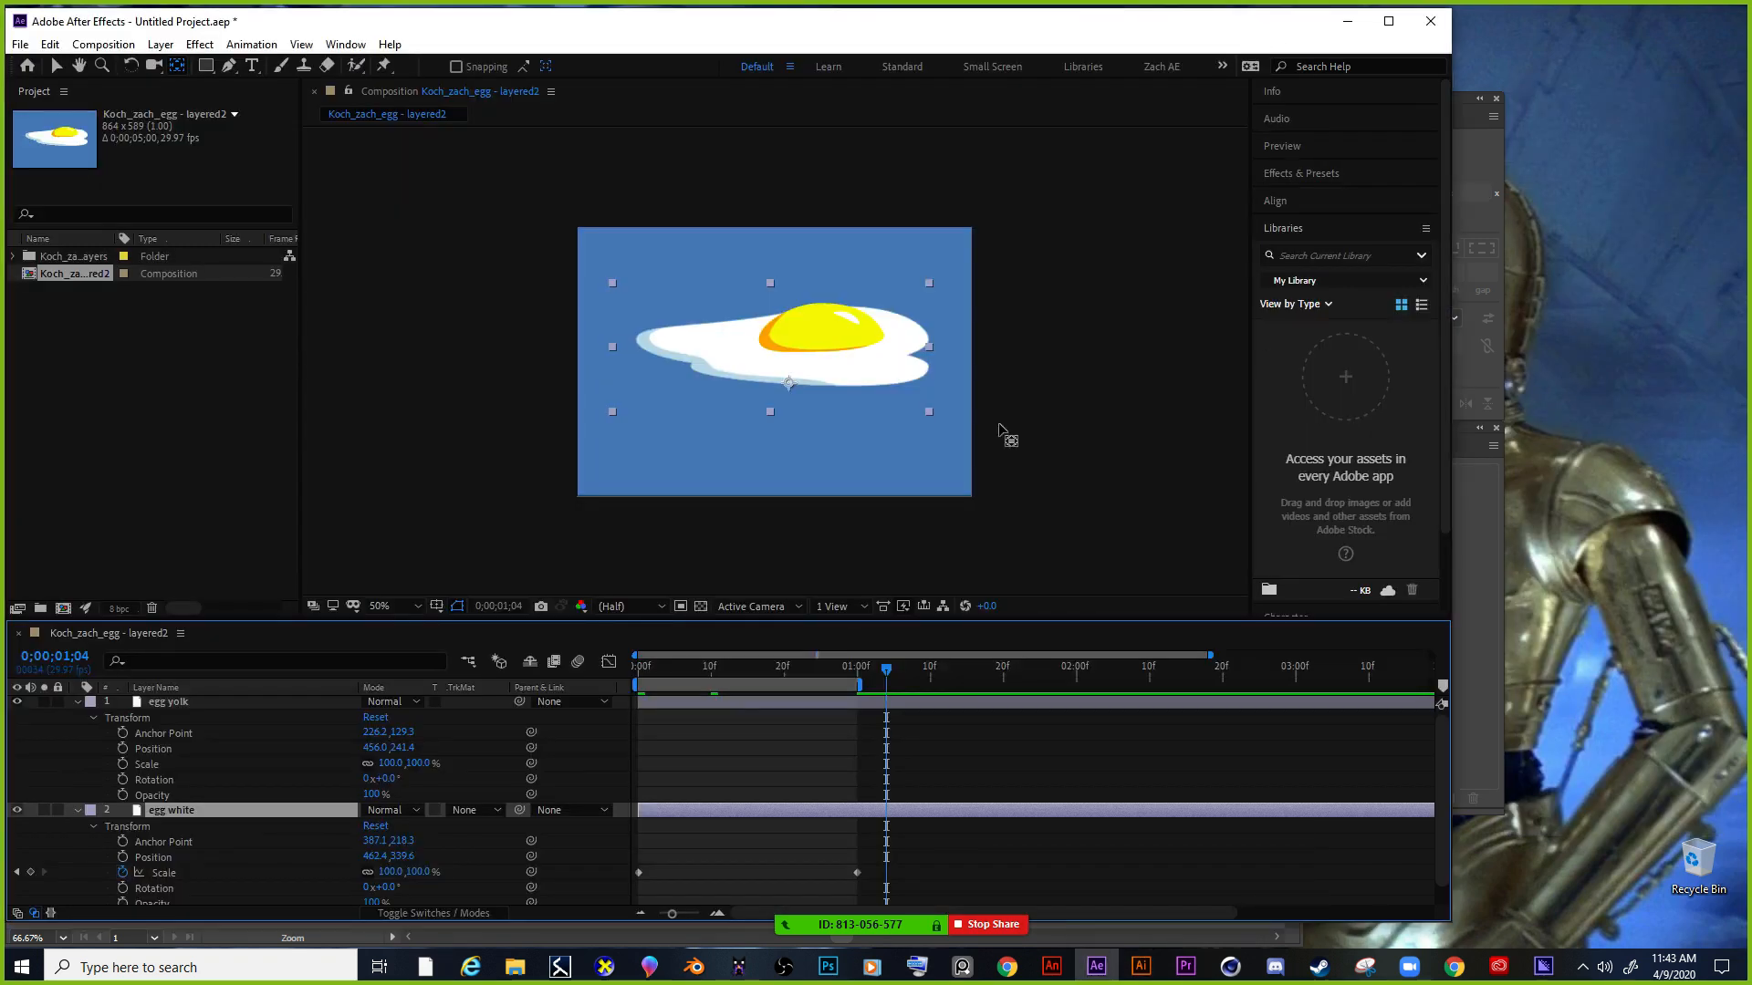
Bring the video call gallery beside the composition, deselect the egg white layer, and narrow the After Effects window to fit next to it.
left_click_drag(1750, 173, 1633, 79)
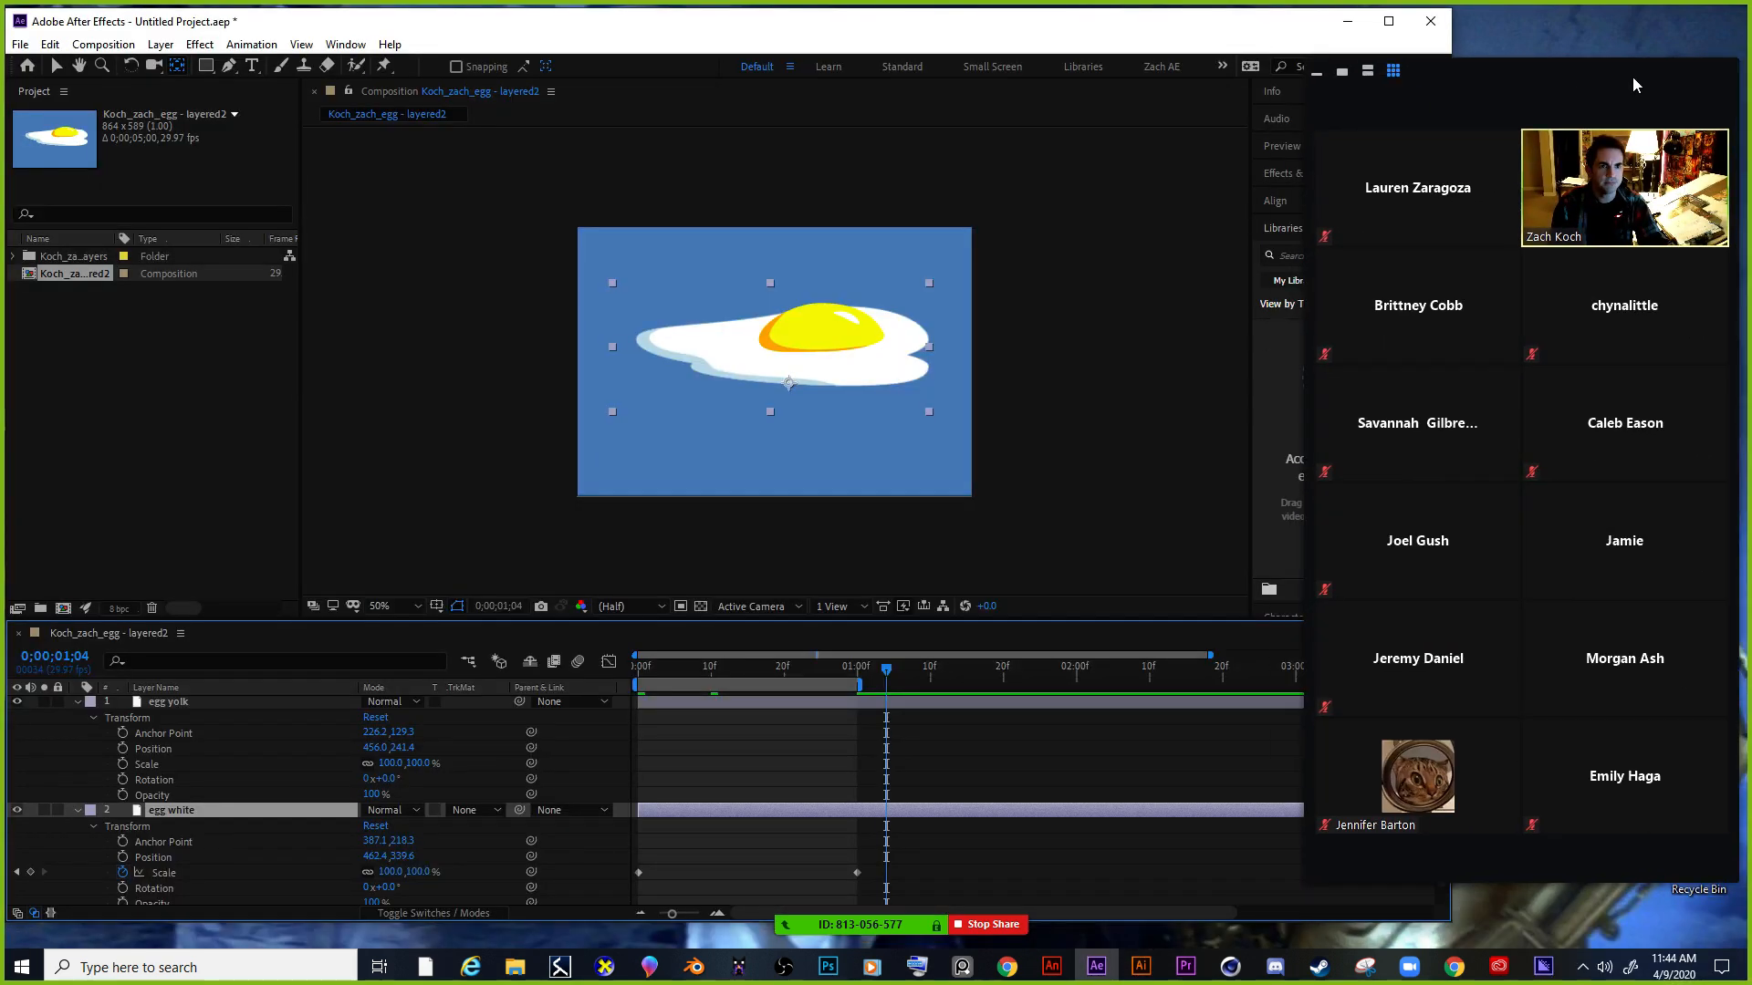
left_click(1045, 278)
left_click_drag(1451, 41, 1311, 41)
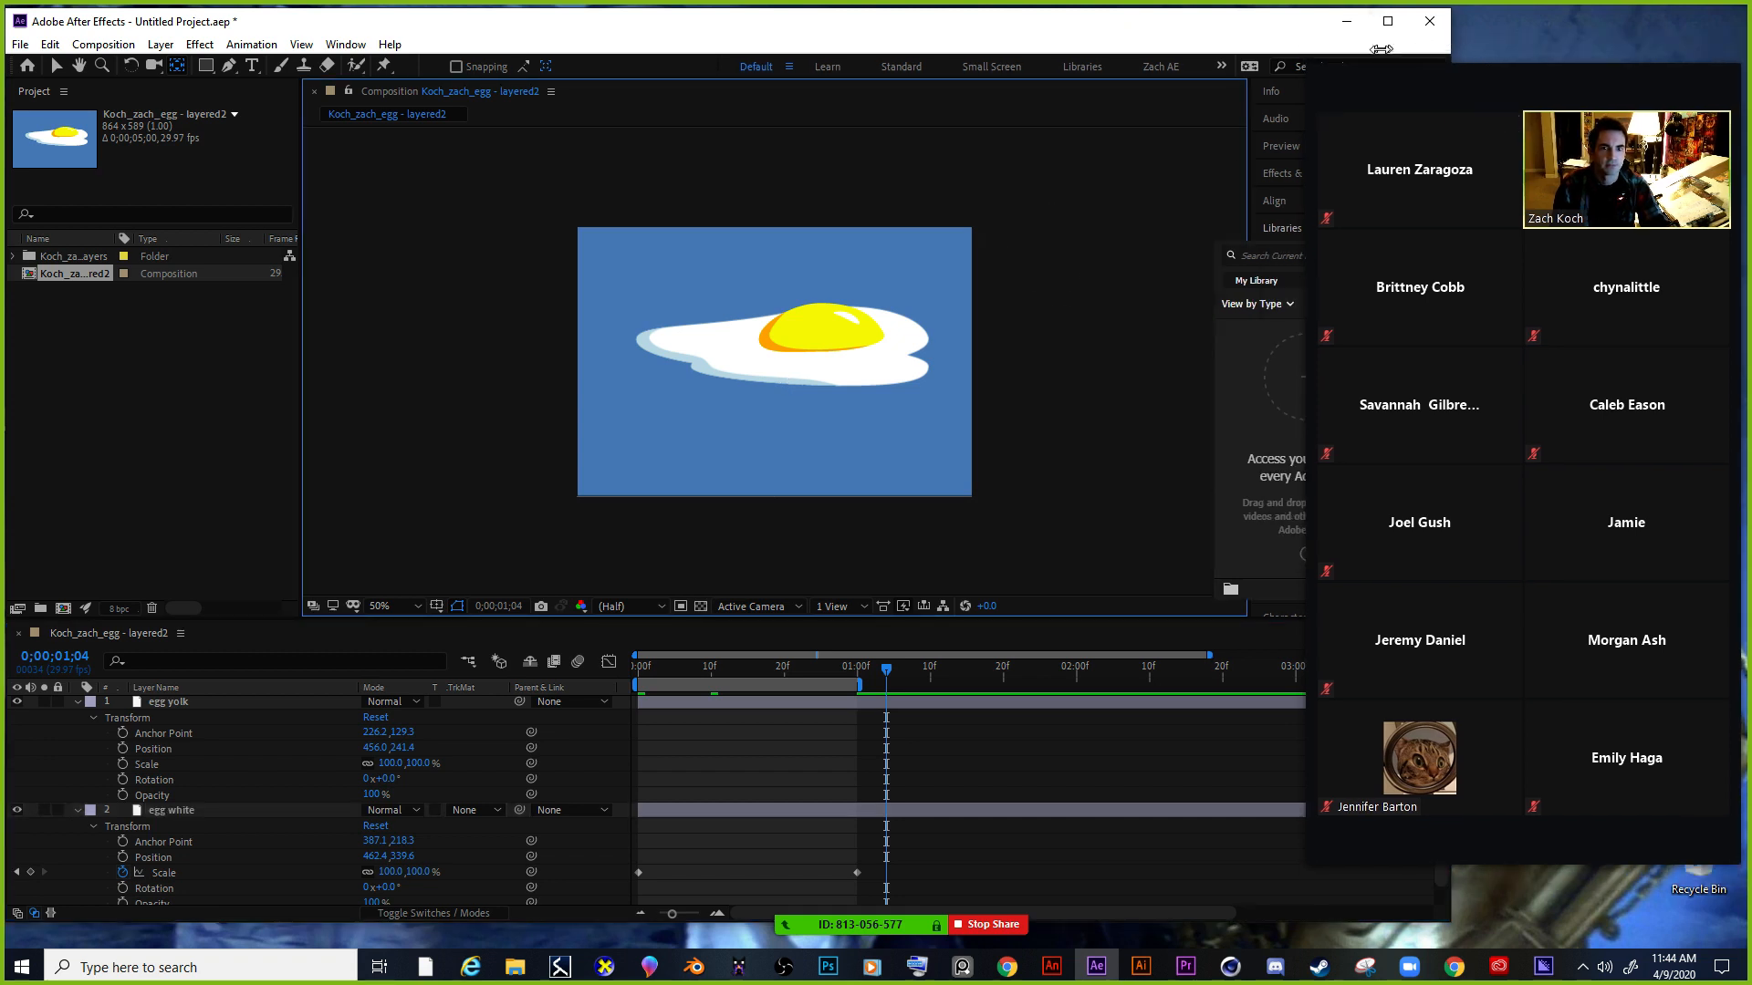
left_click(888, 676)
mouse_move(888, 676)
left_mouse_down()
mouse_move(826, 680)
mouse_move(890, 693)
left_mouse_up()
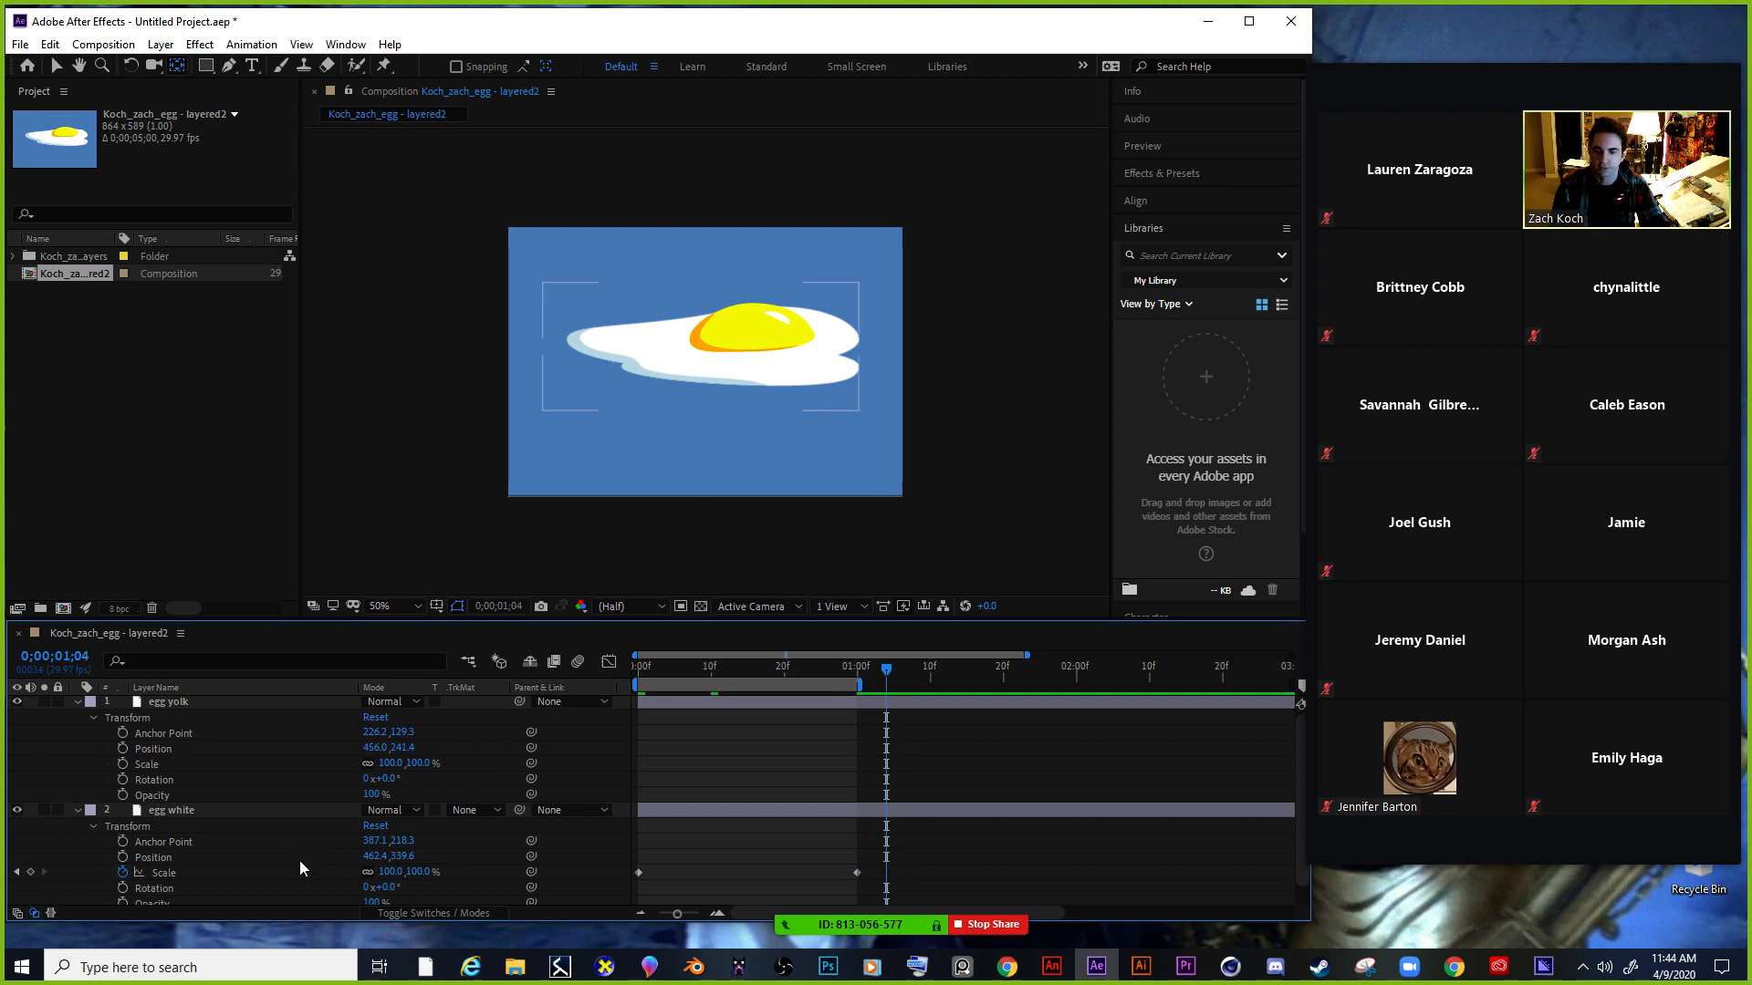
Add Scale keyframes to the egg white layer of 90% at 0;00;01;04 and 105% at 0;00;01;08.
left_click_drag(394, 872, 387, 872)
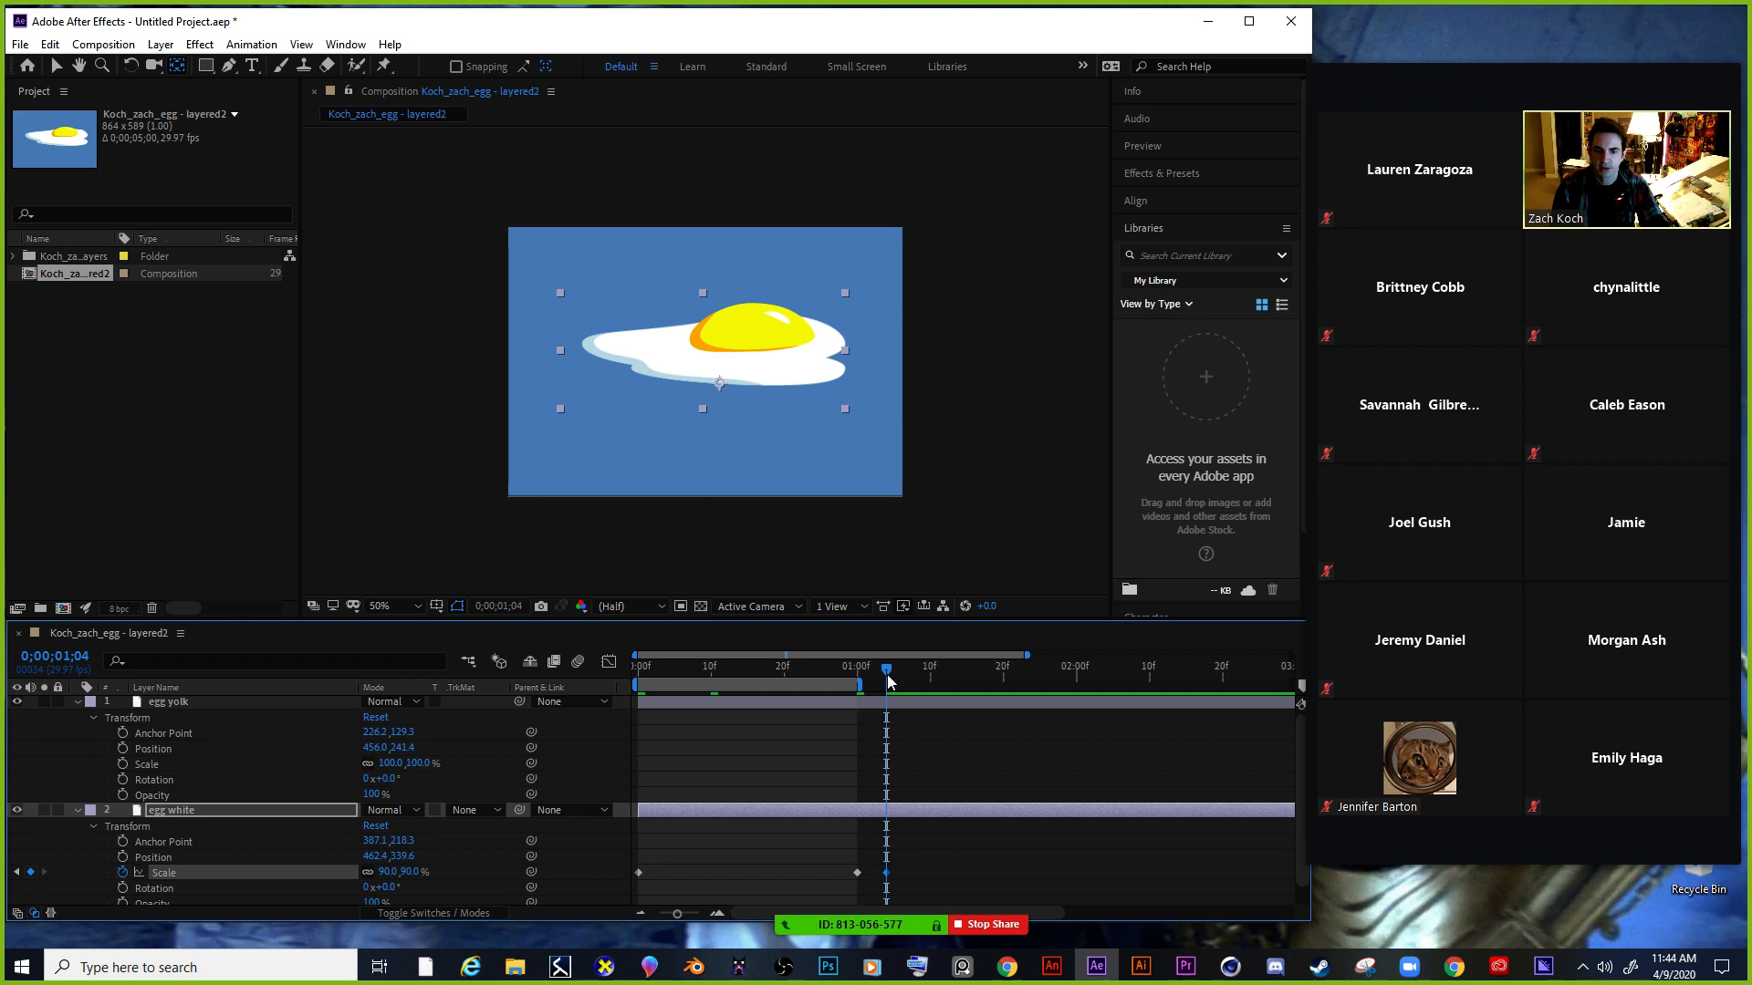
left_click_drag(892, 680, 920, 680)
left_click_drag(401, 872, 419, 872)
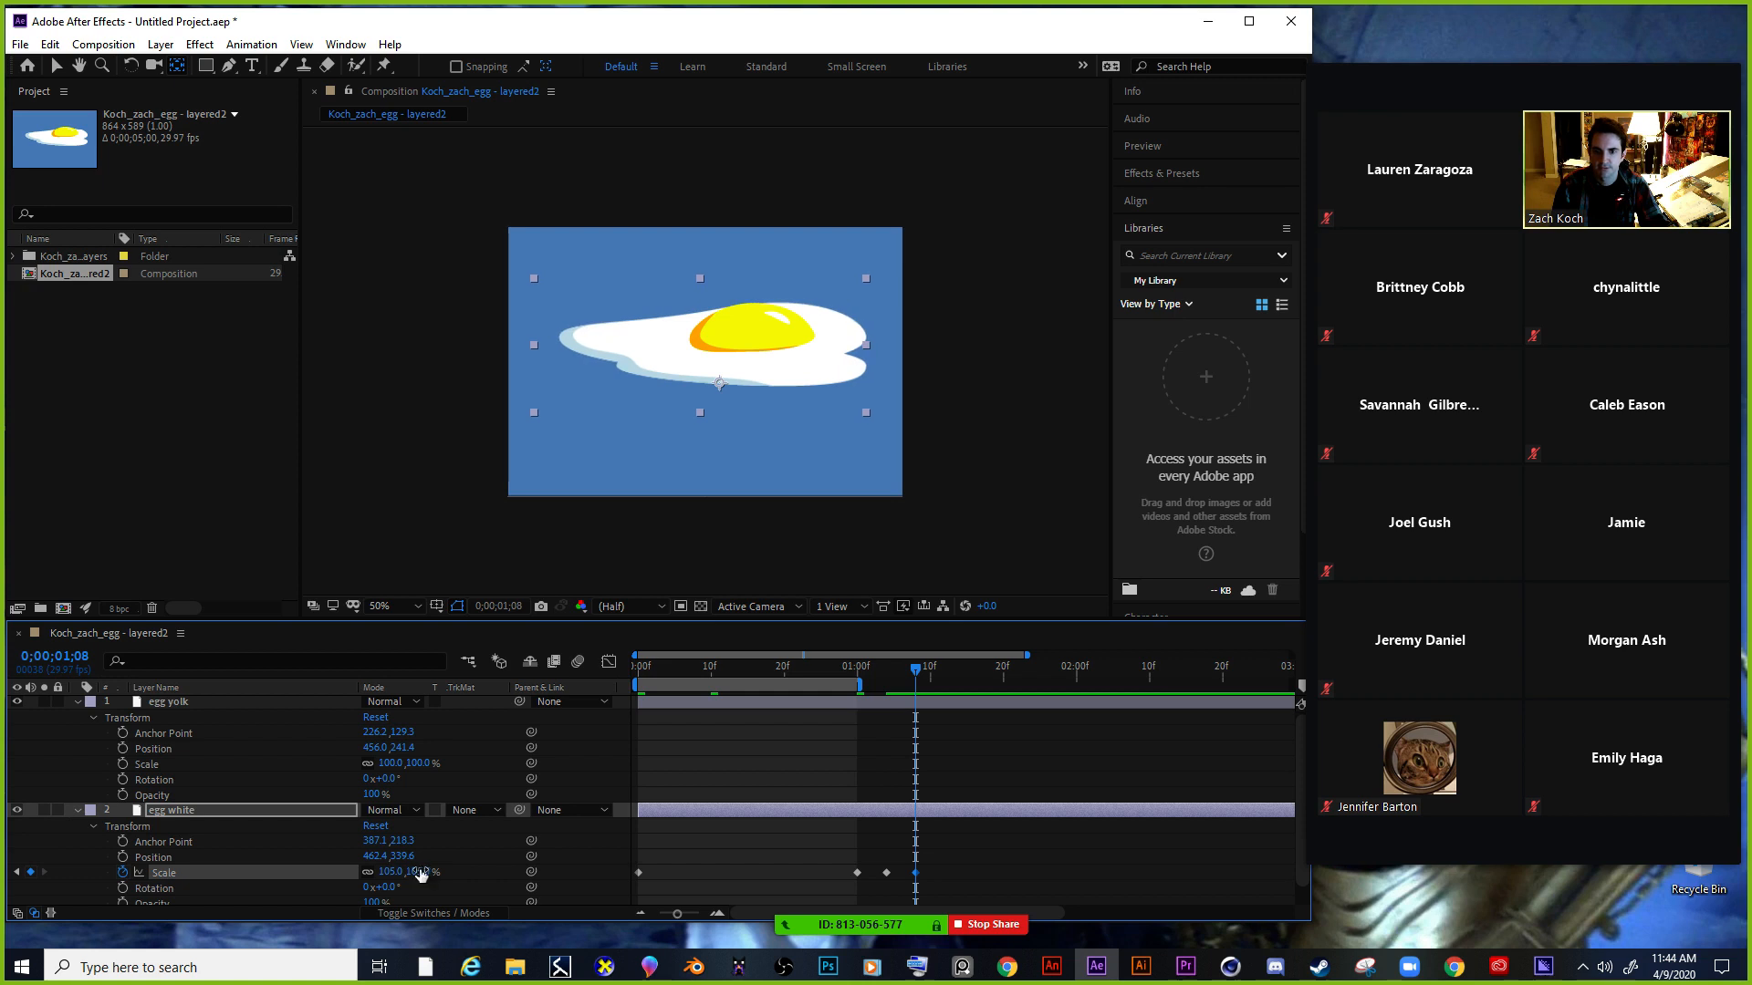
Return the current time to 0;00;00;00 and make the work area span from the start to the egg white's last Scale keyframe.
left_click_drag(918, 674, 469, 698)
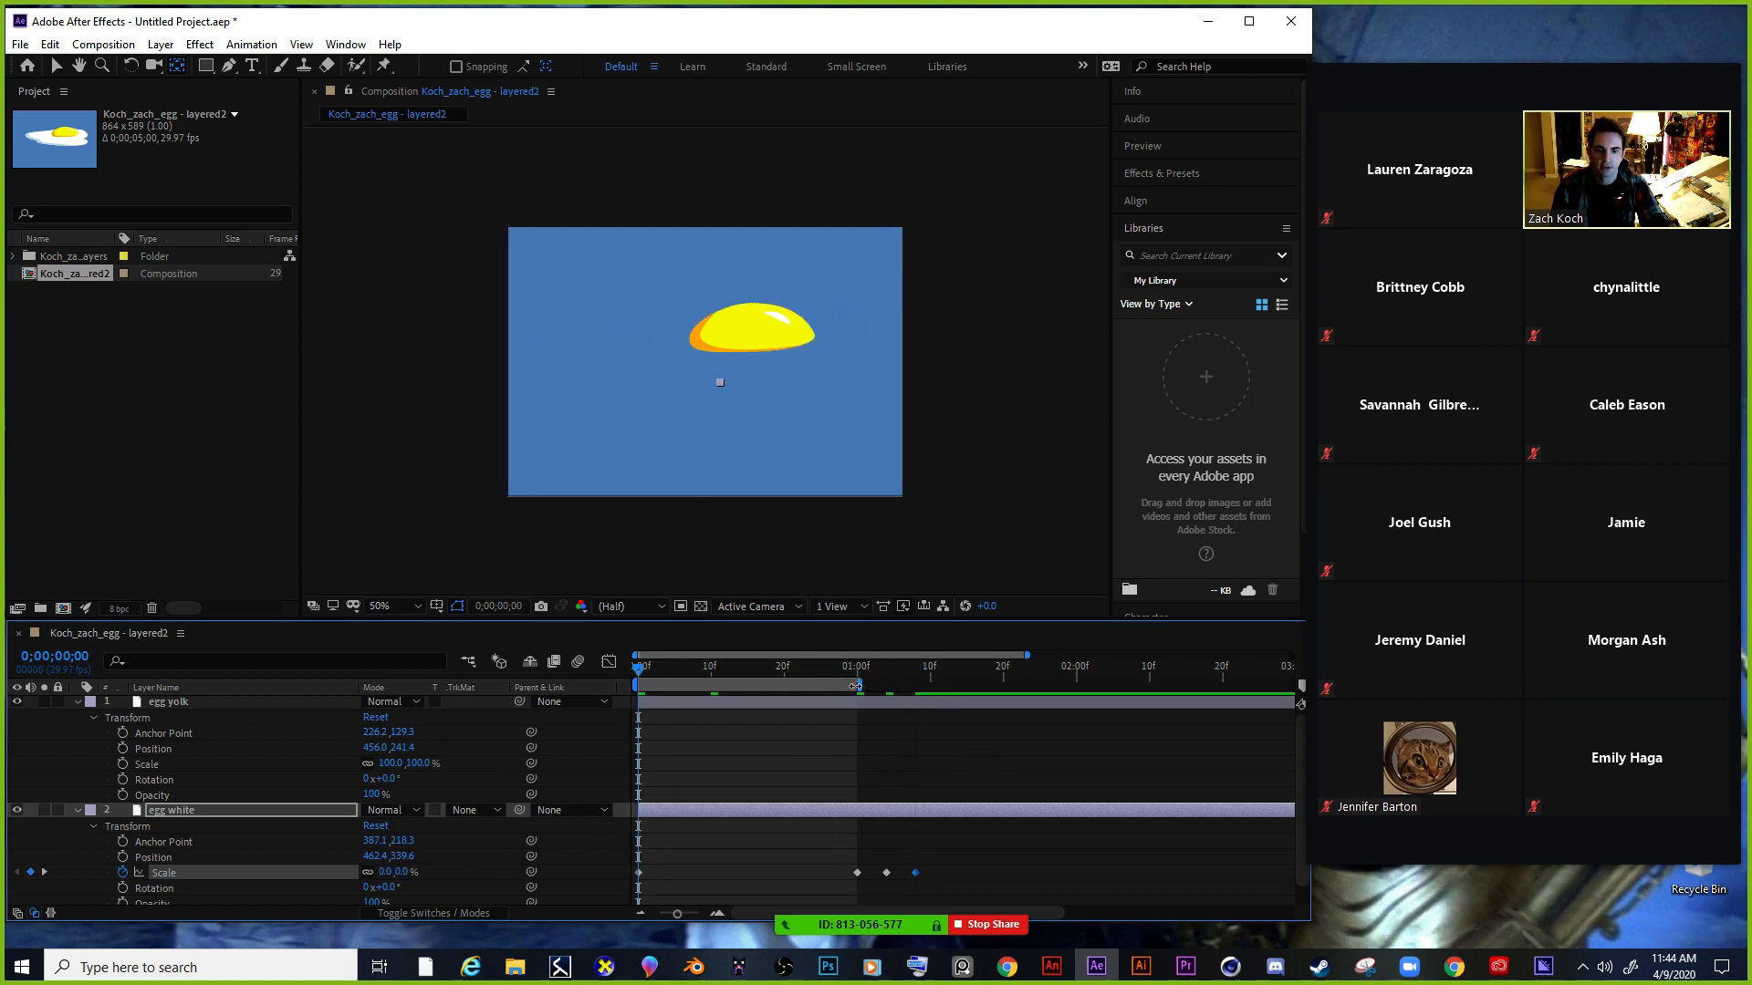
left_click_drag(856, 687, 917, 678)
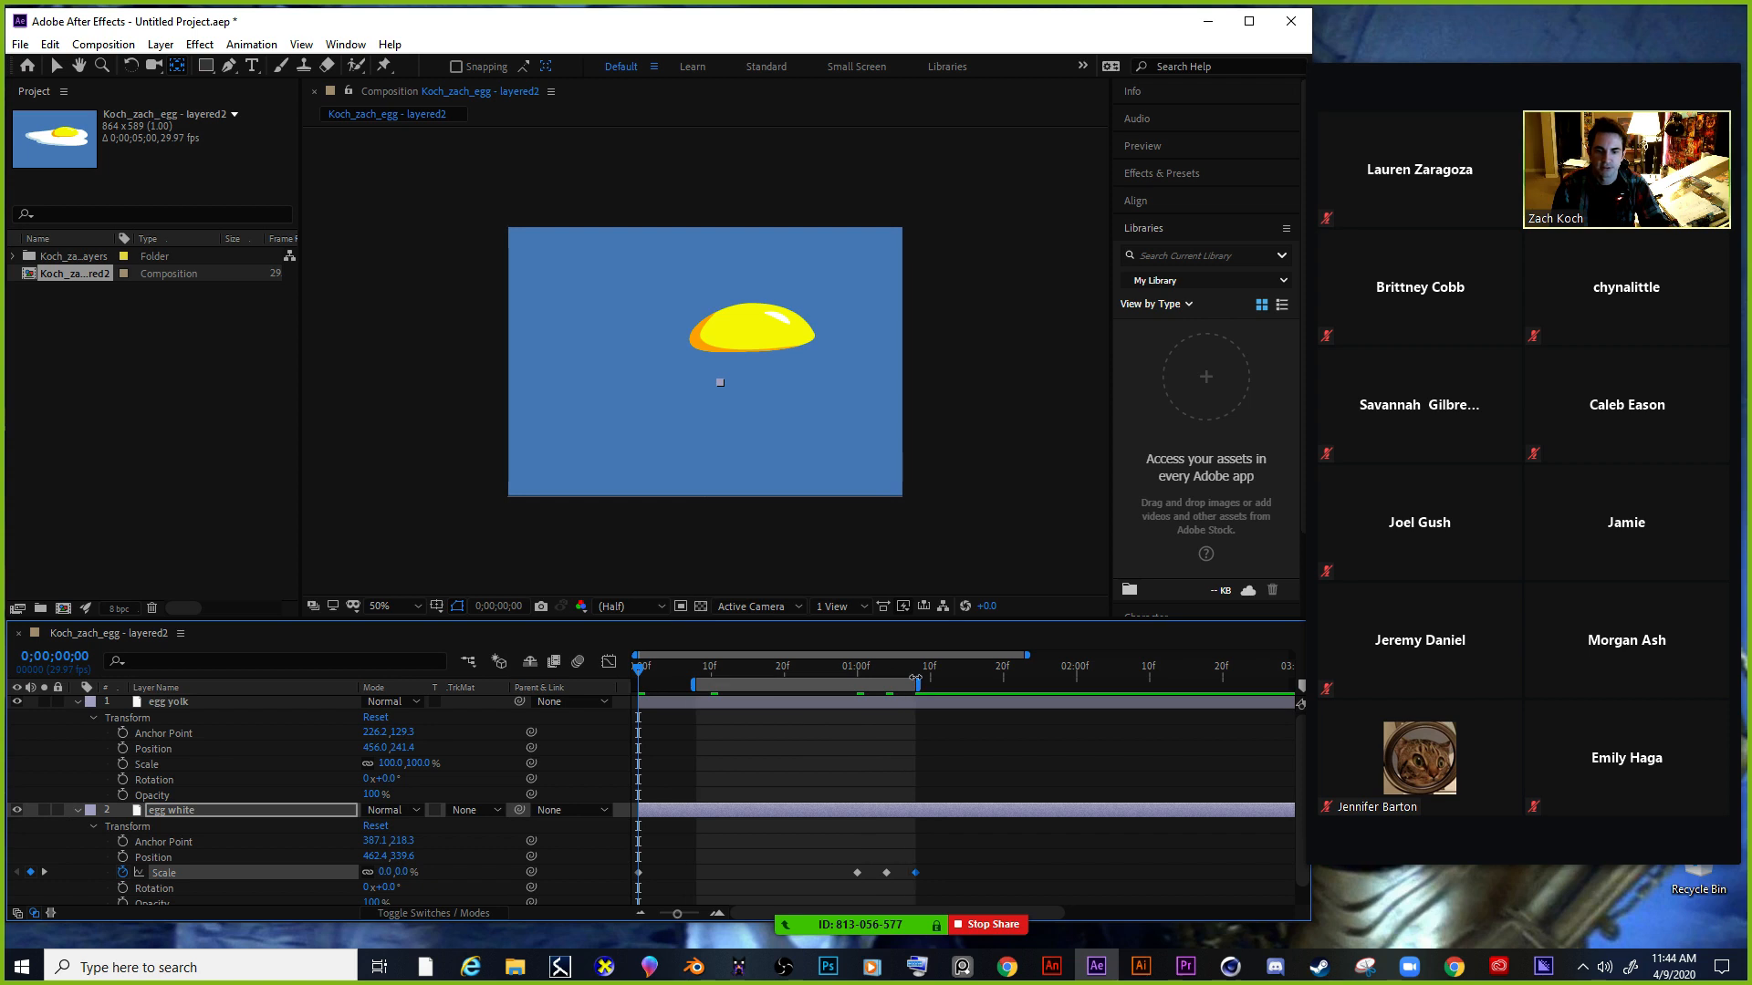
left_click_drag(687, 684, 556, 689)
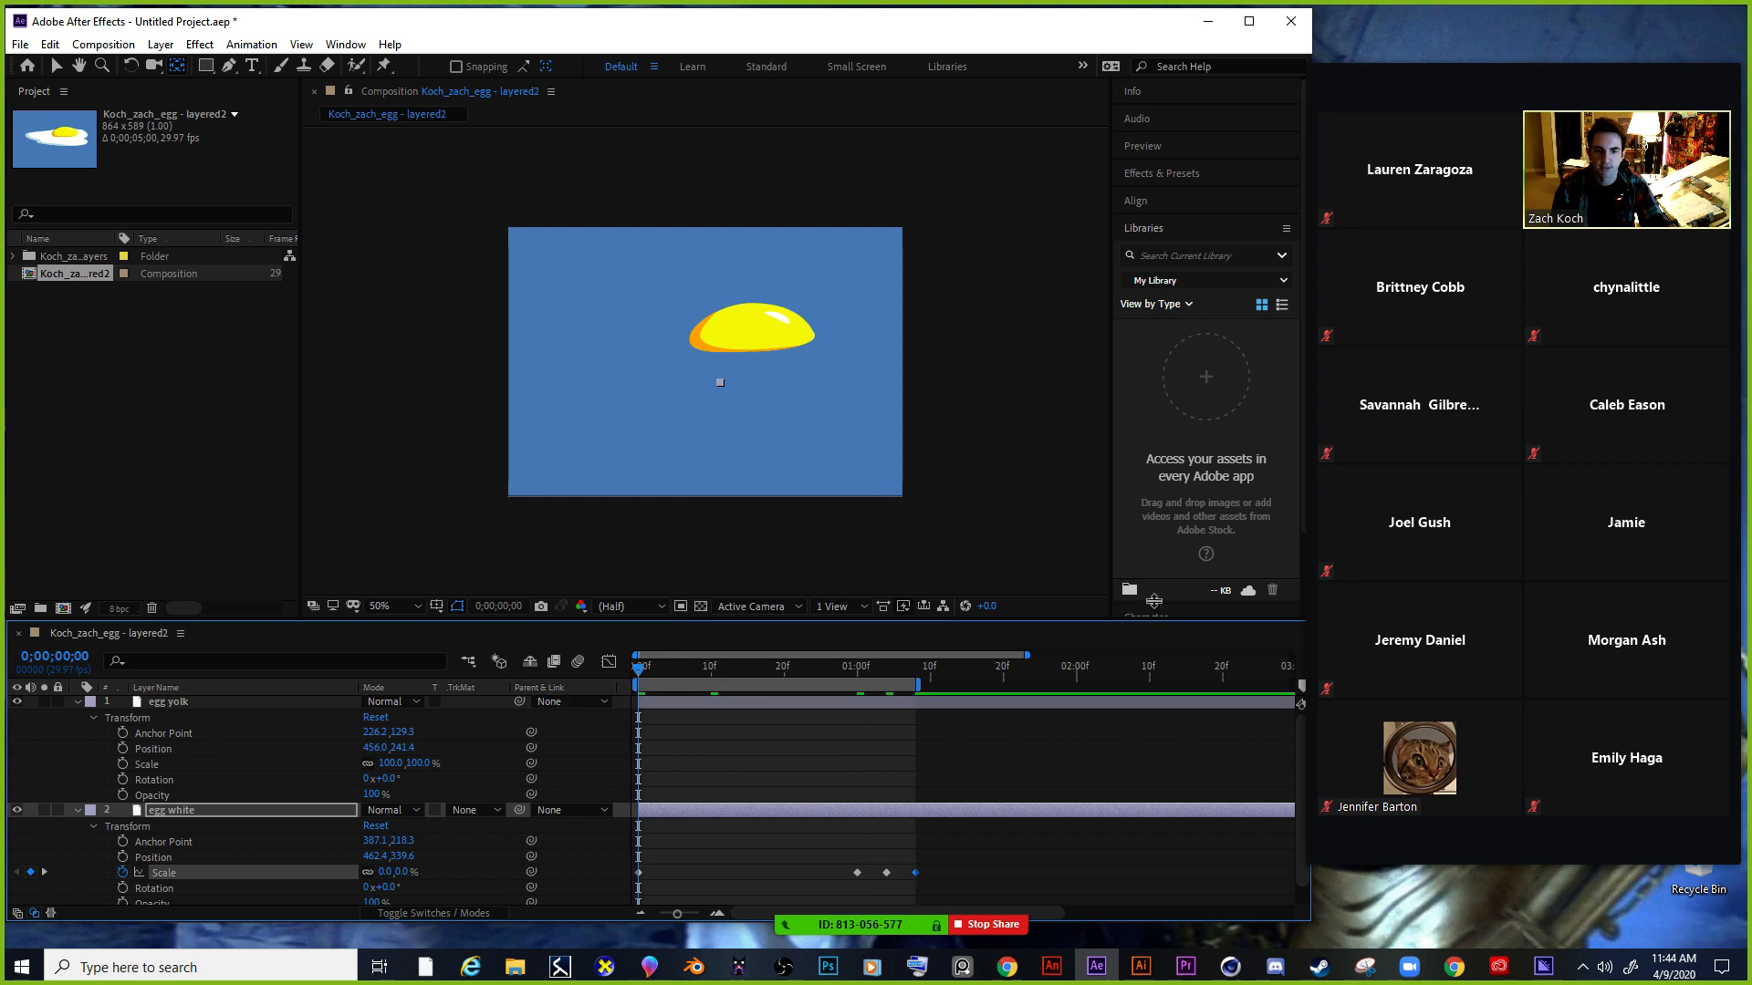
Show the Preview controls, play the egg white's scale animation from the start and stop playback.
left_click(1151, 147)
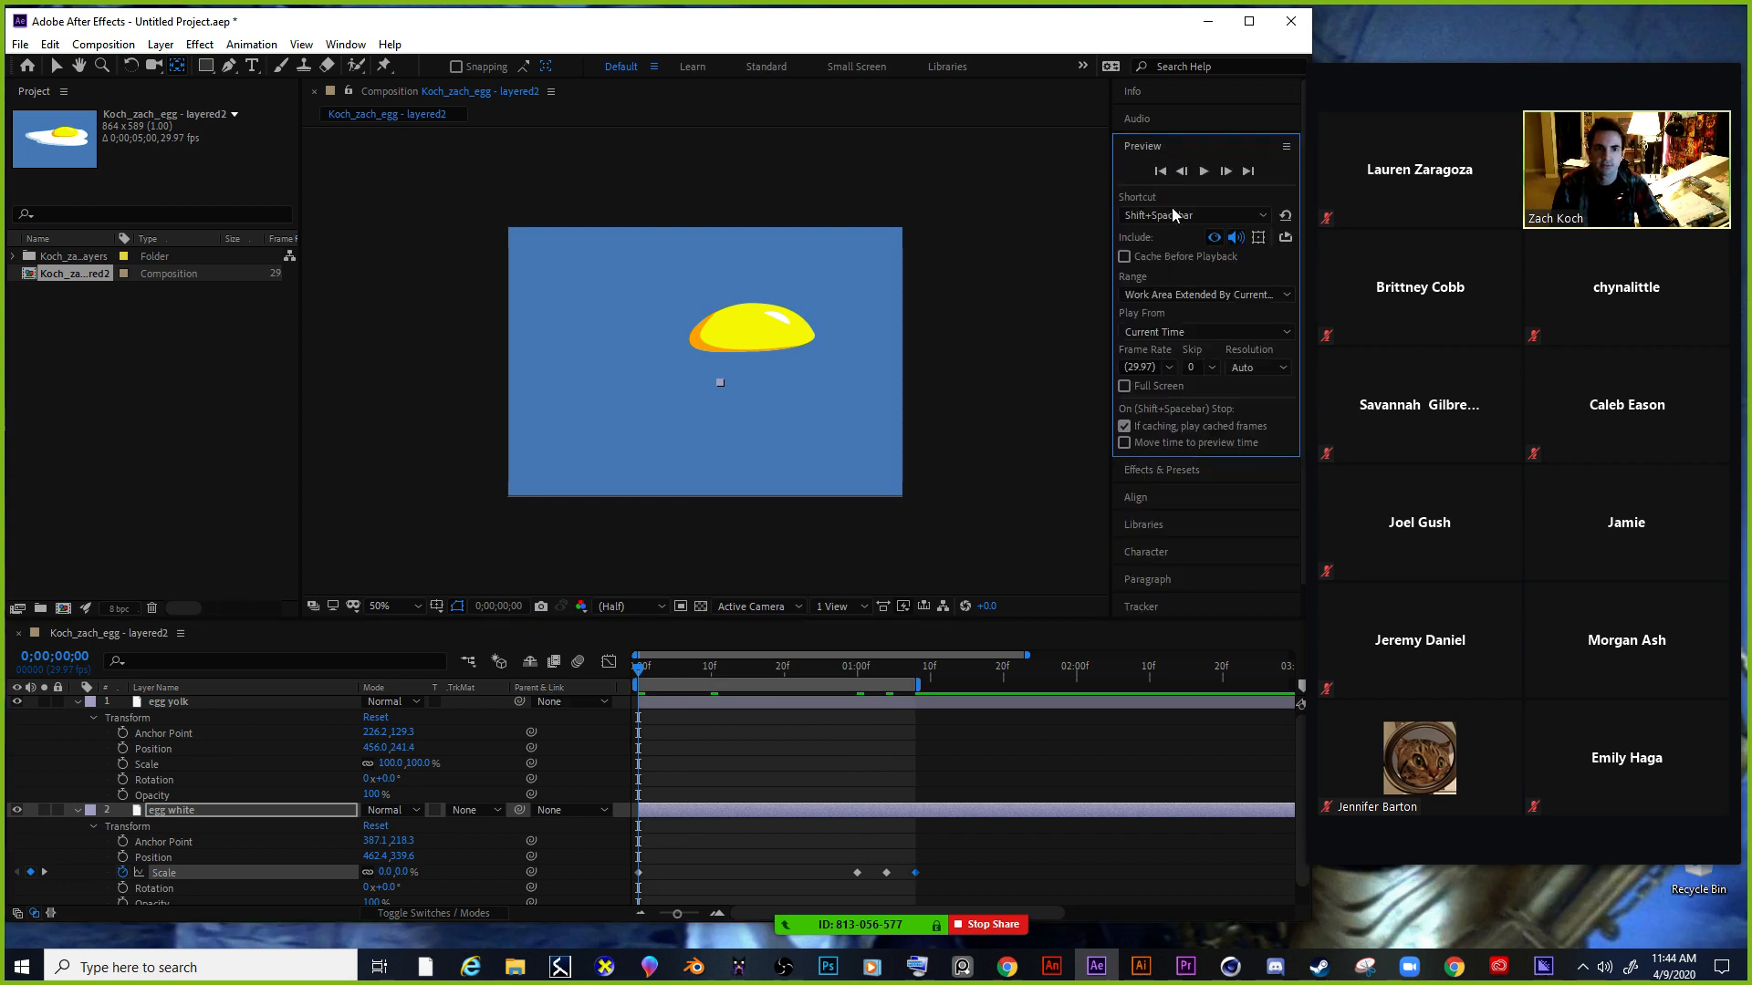
left_click(1205, 171)
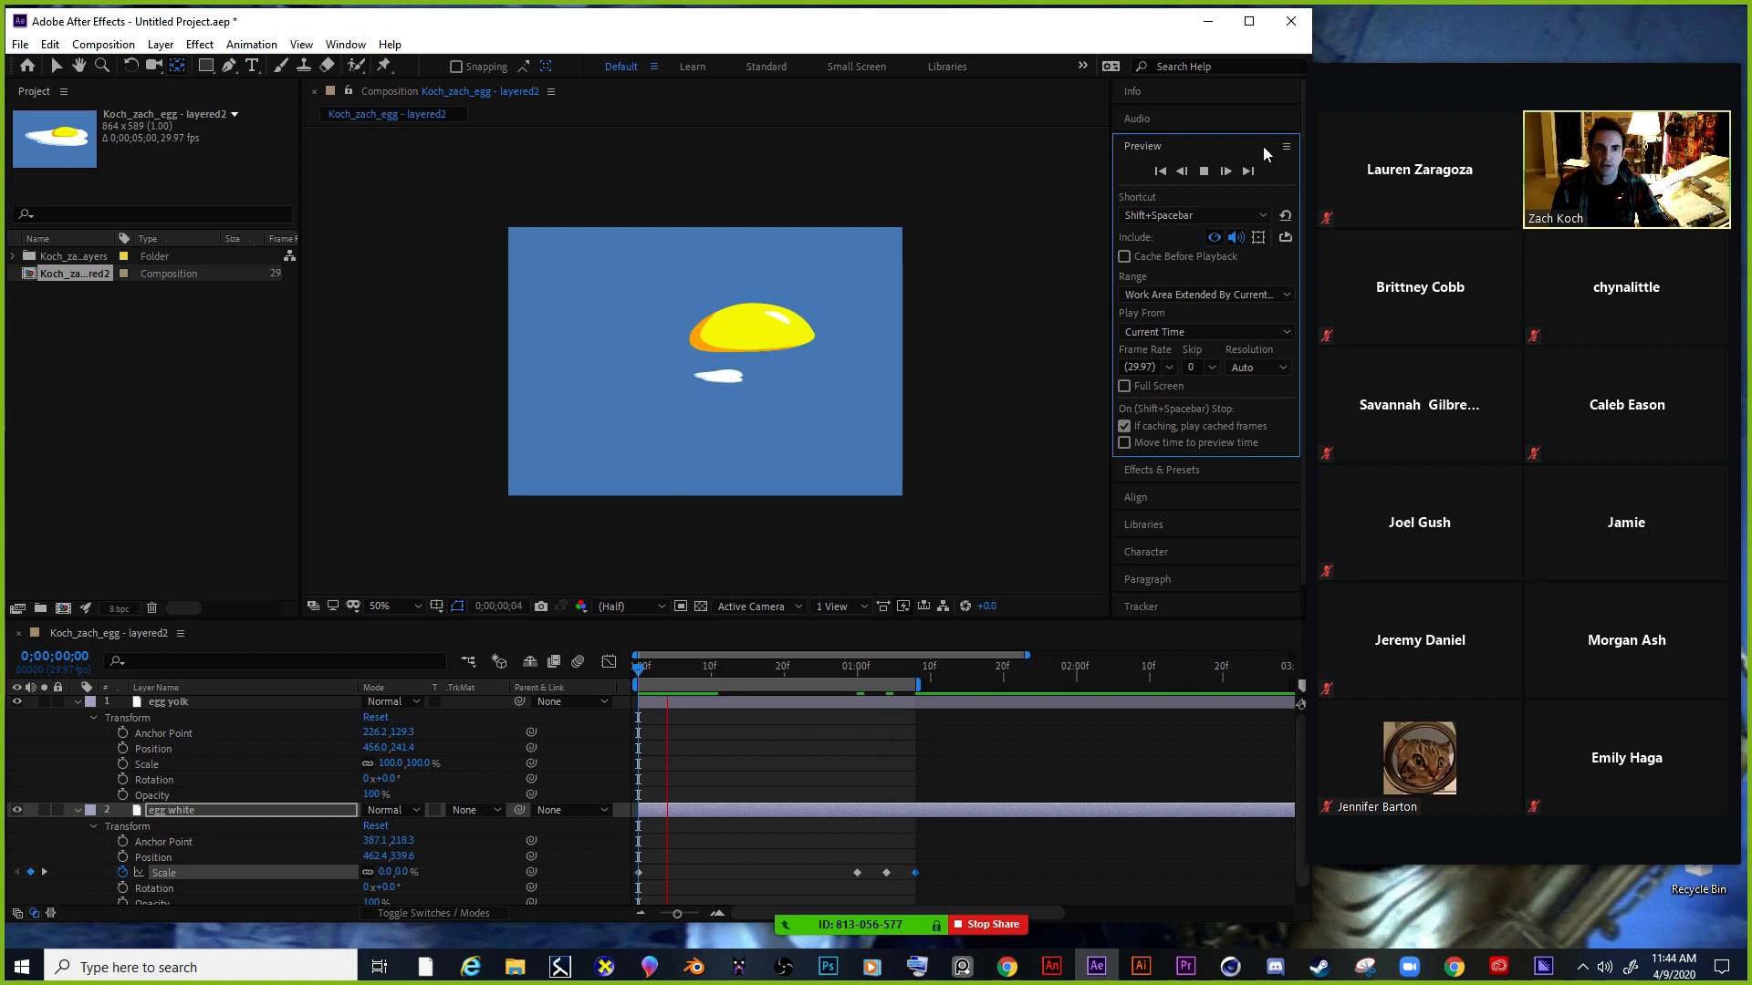
left_click(1204, 173)
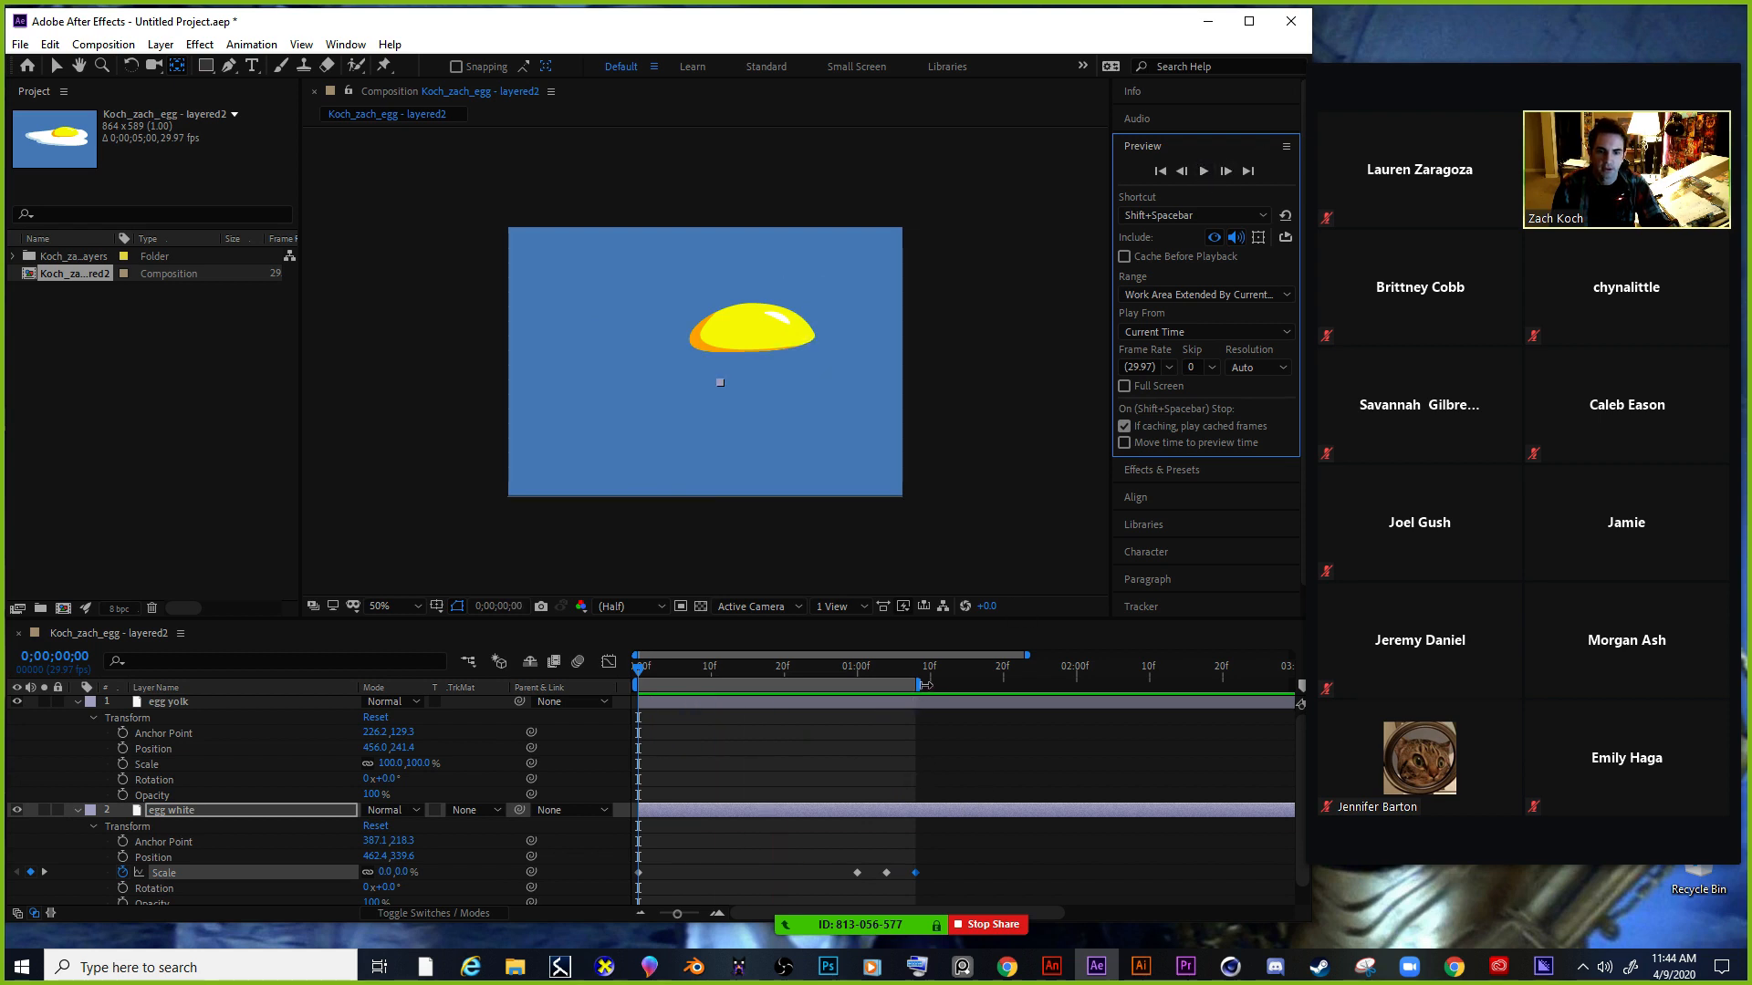
Extend the work area end to 0;00;02;02 and paste a copy of the egg white's first 0% Scale keyframe at that time.
left_click_drag(916, 702, 1092, 703)
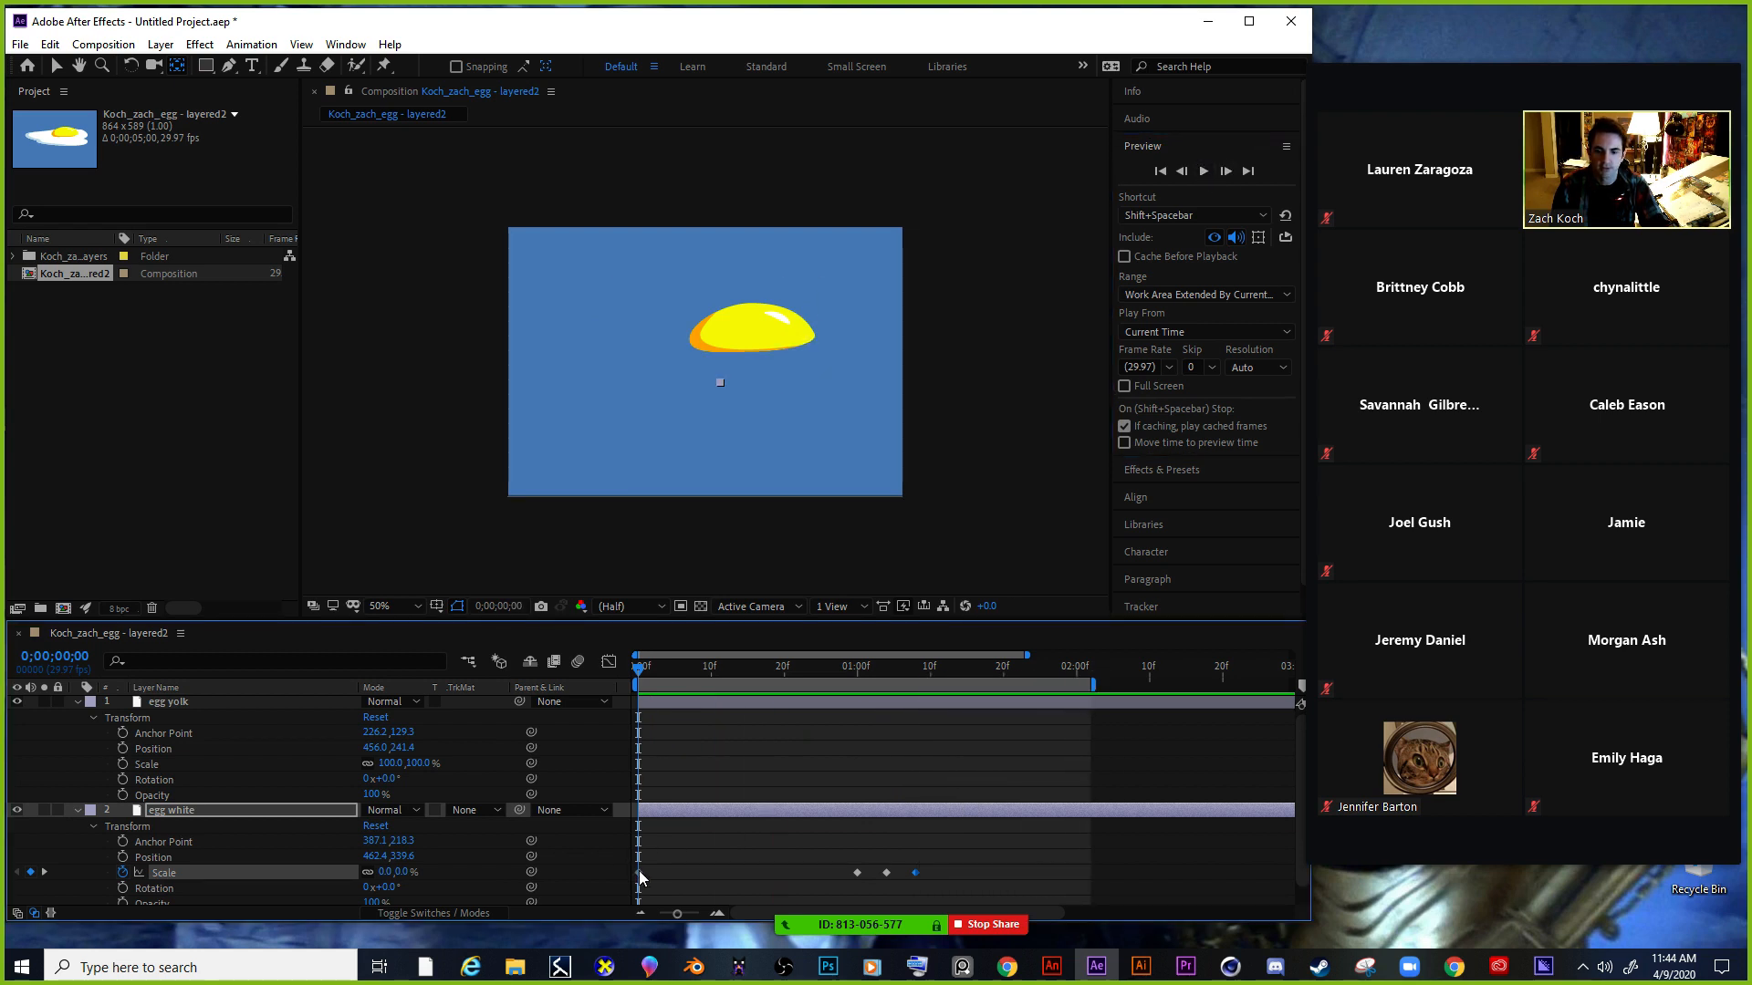
left_click(638, 872)
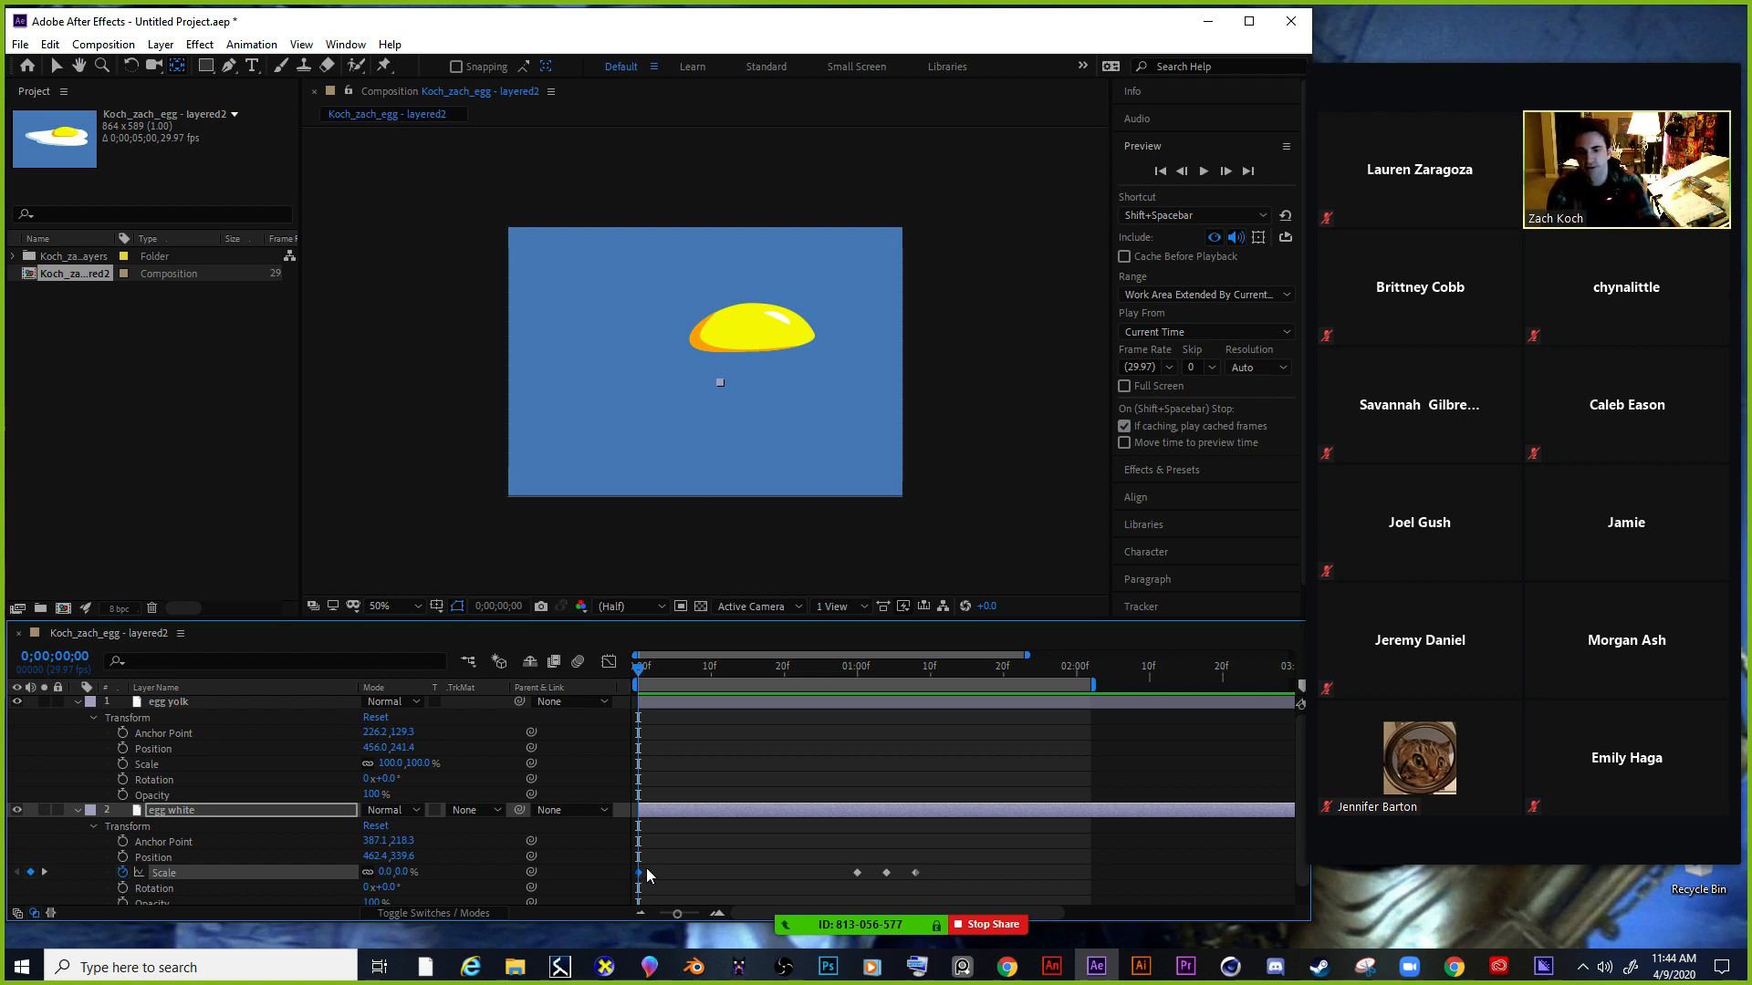
left_click_drag(641, 669, 634, 721)
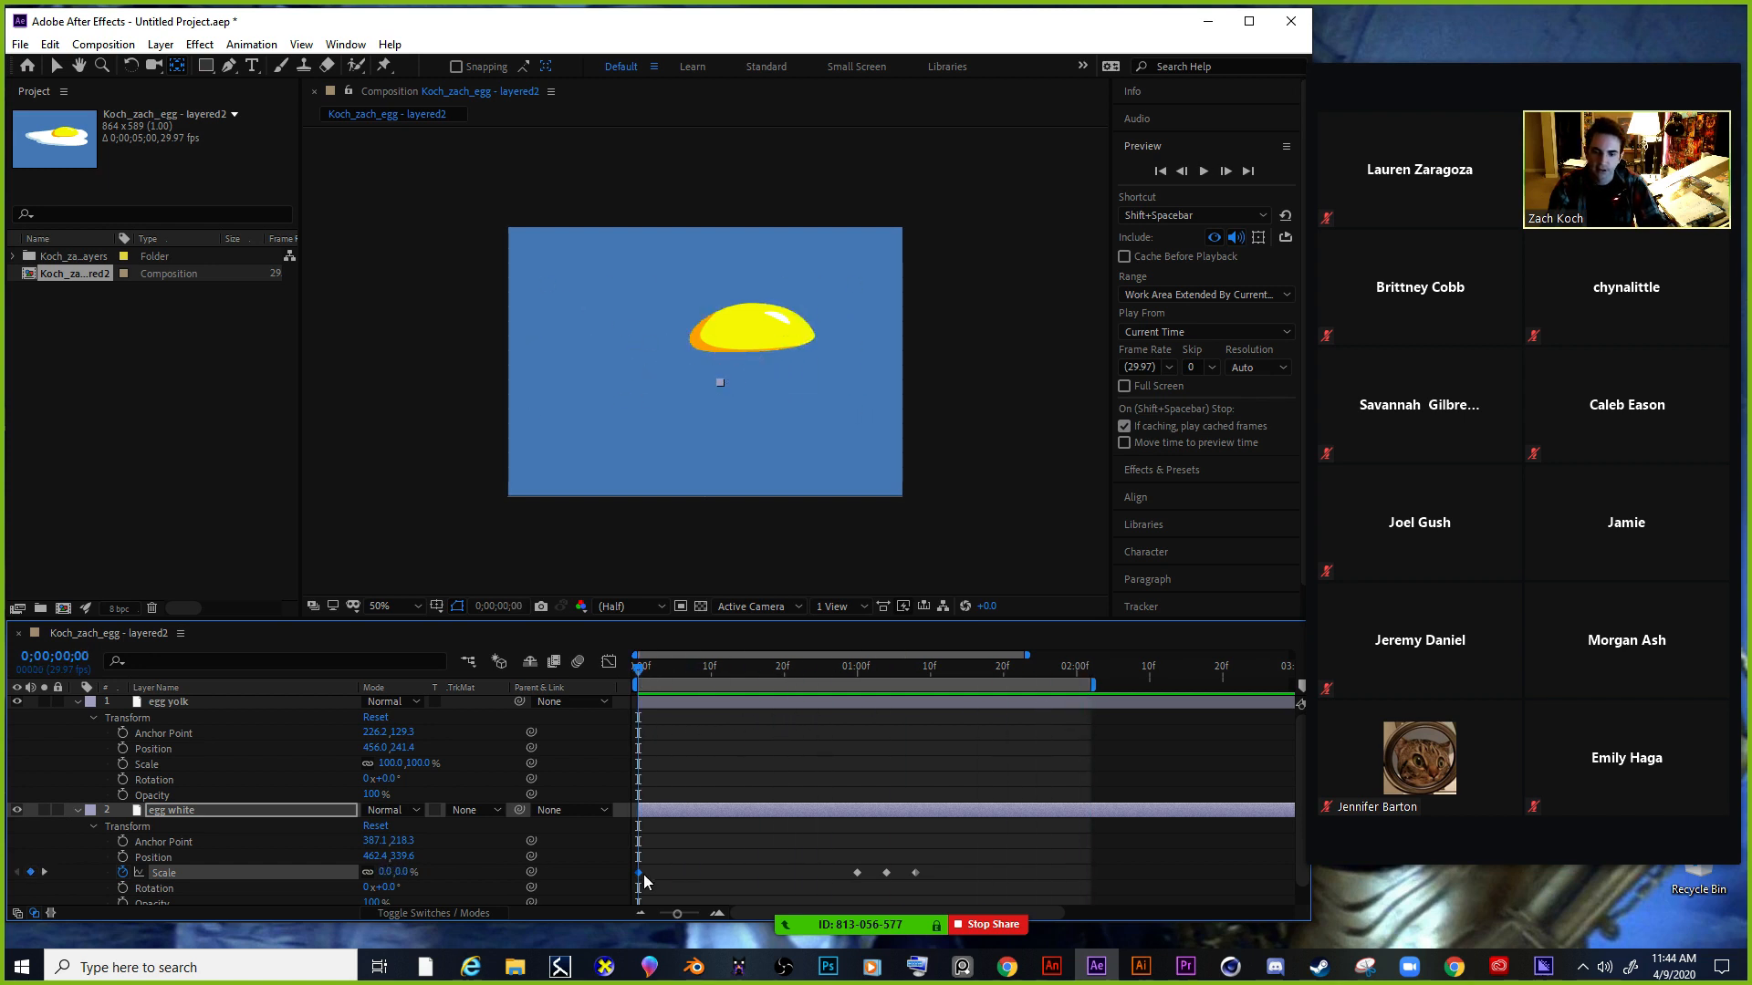
left_click(857, 873)
left_click(50, 44)
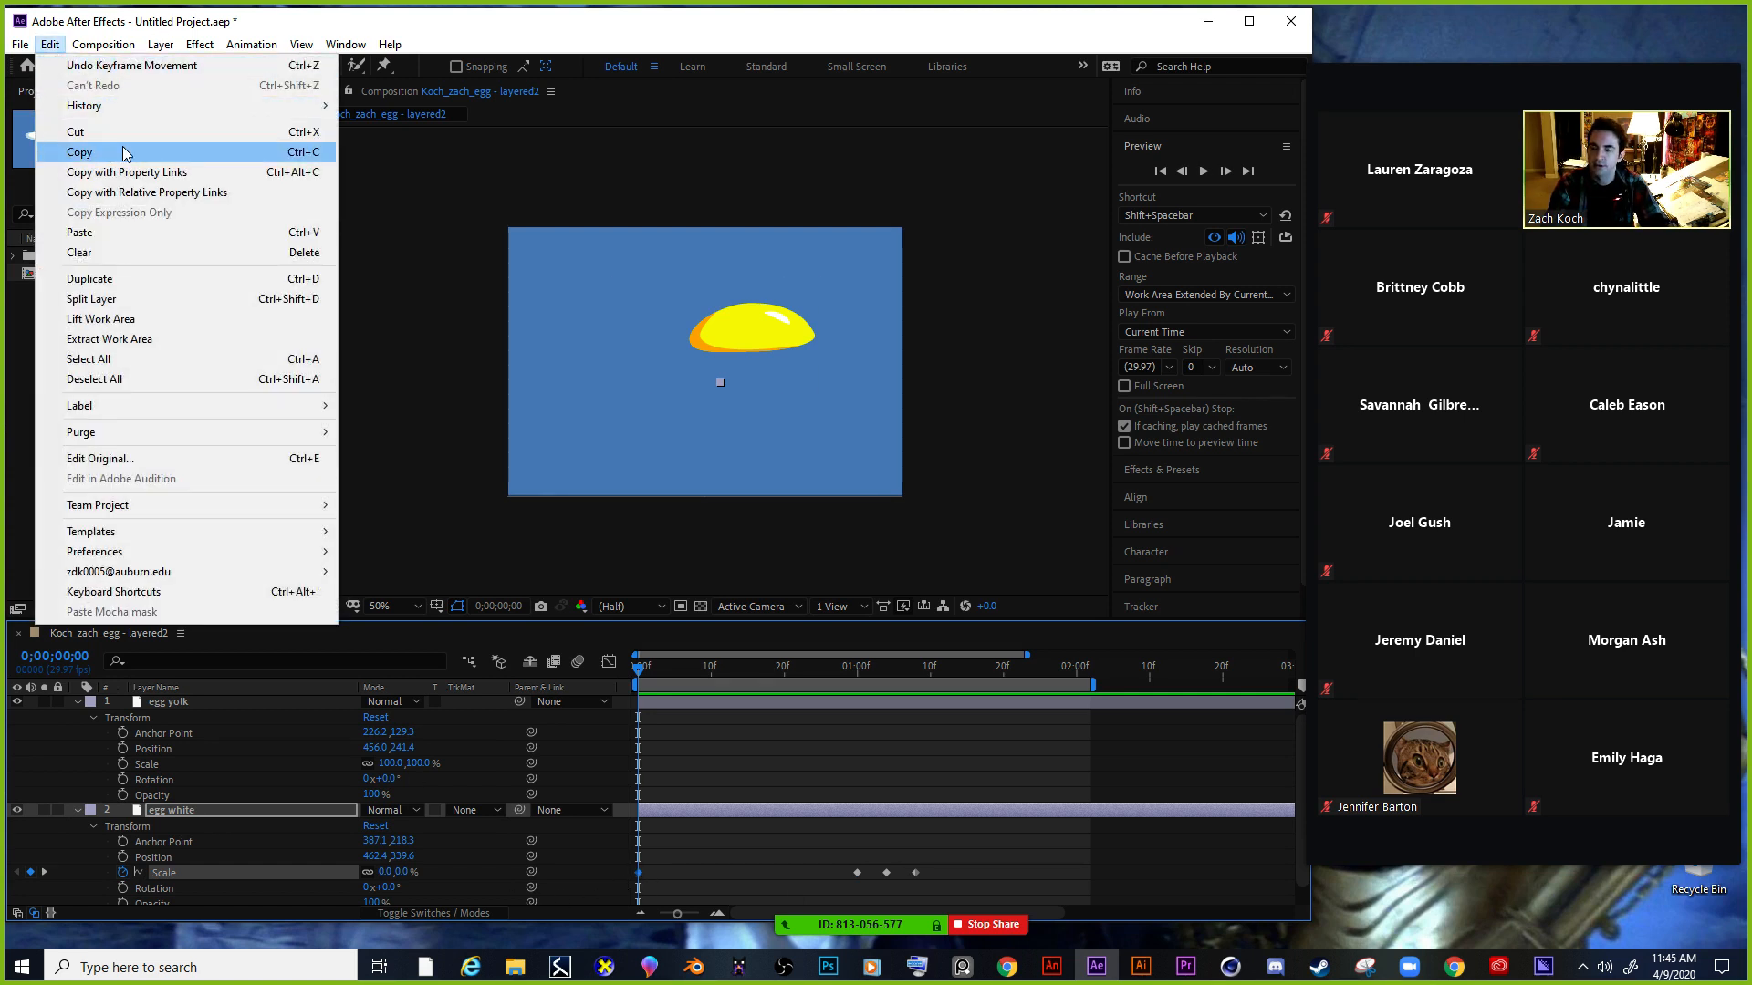
left_click(280, 158)
left_click_drag(642, 666, 1095, 668)
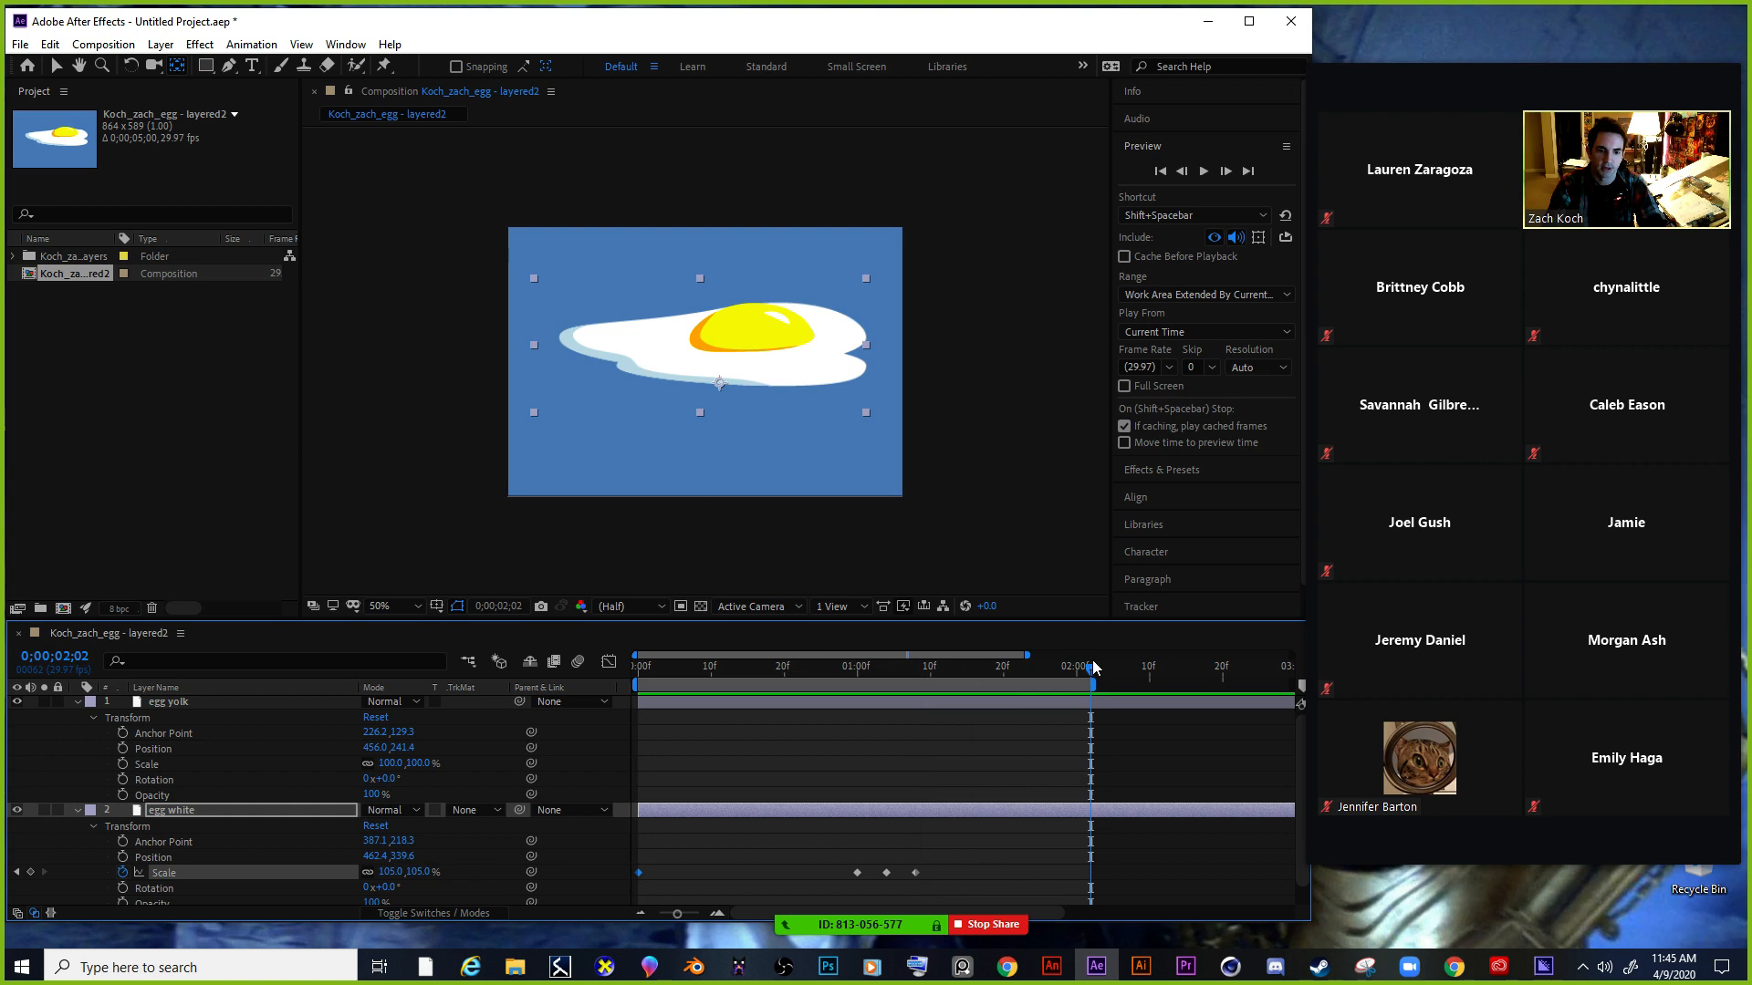
left_click(59, 44)
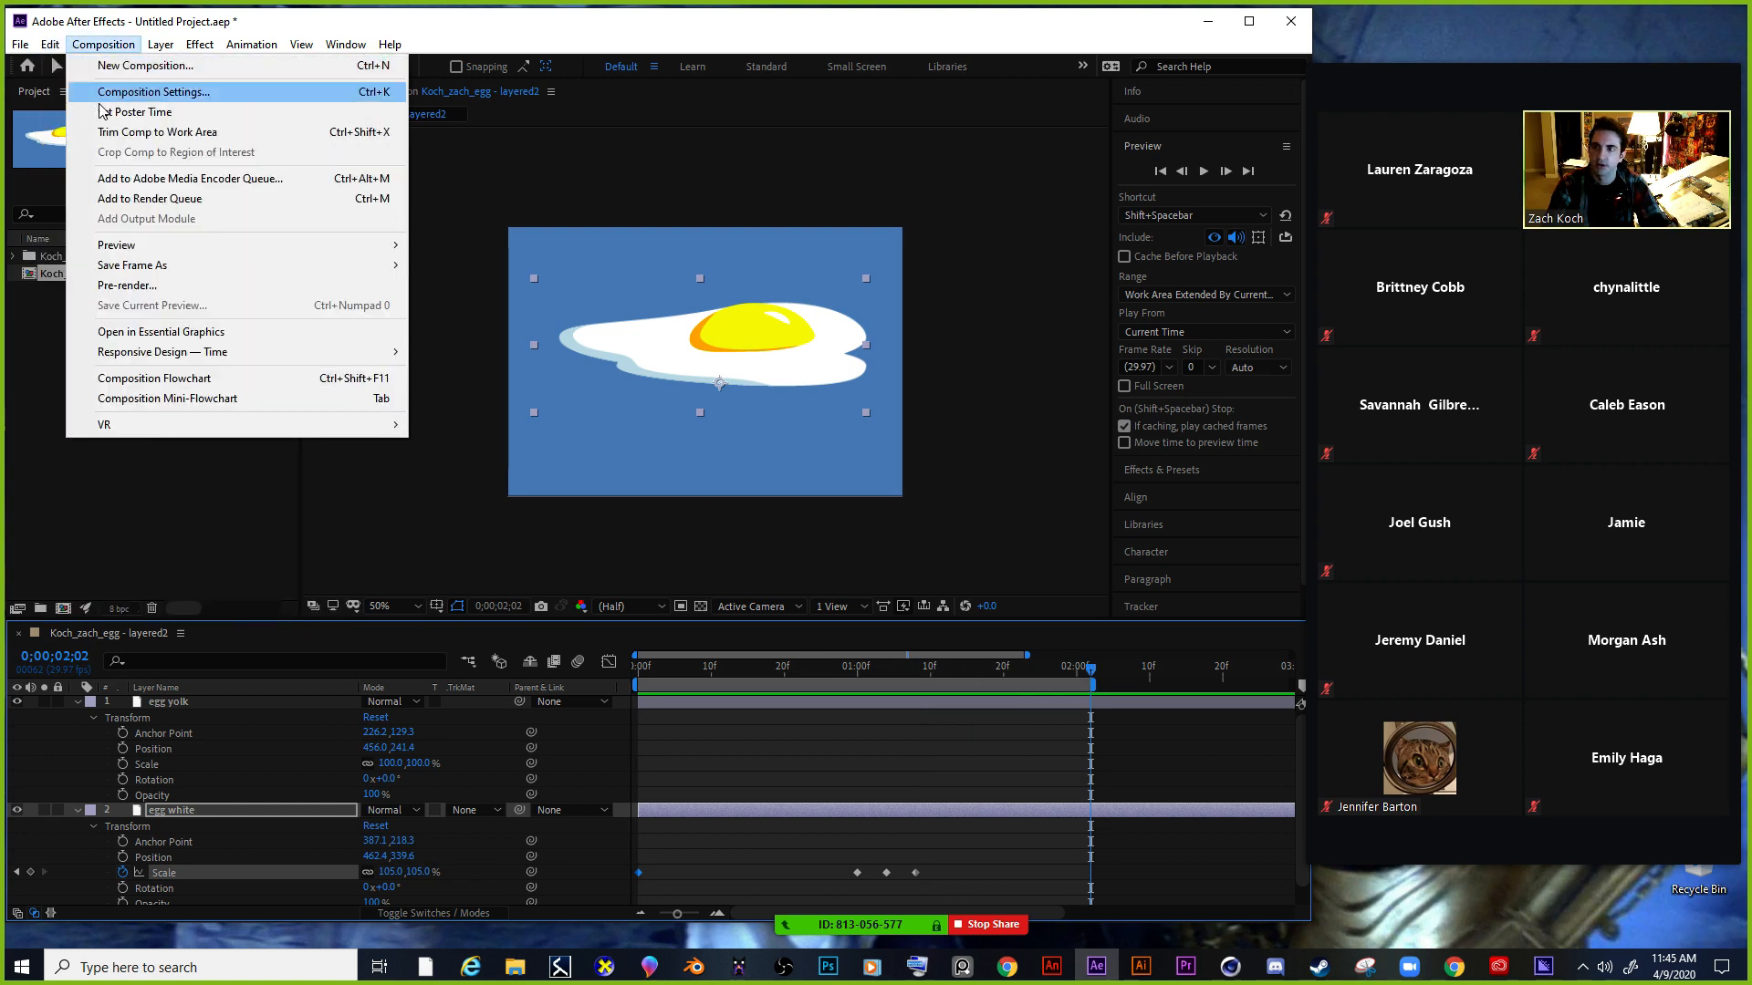
left_click(110, 242)
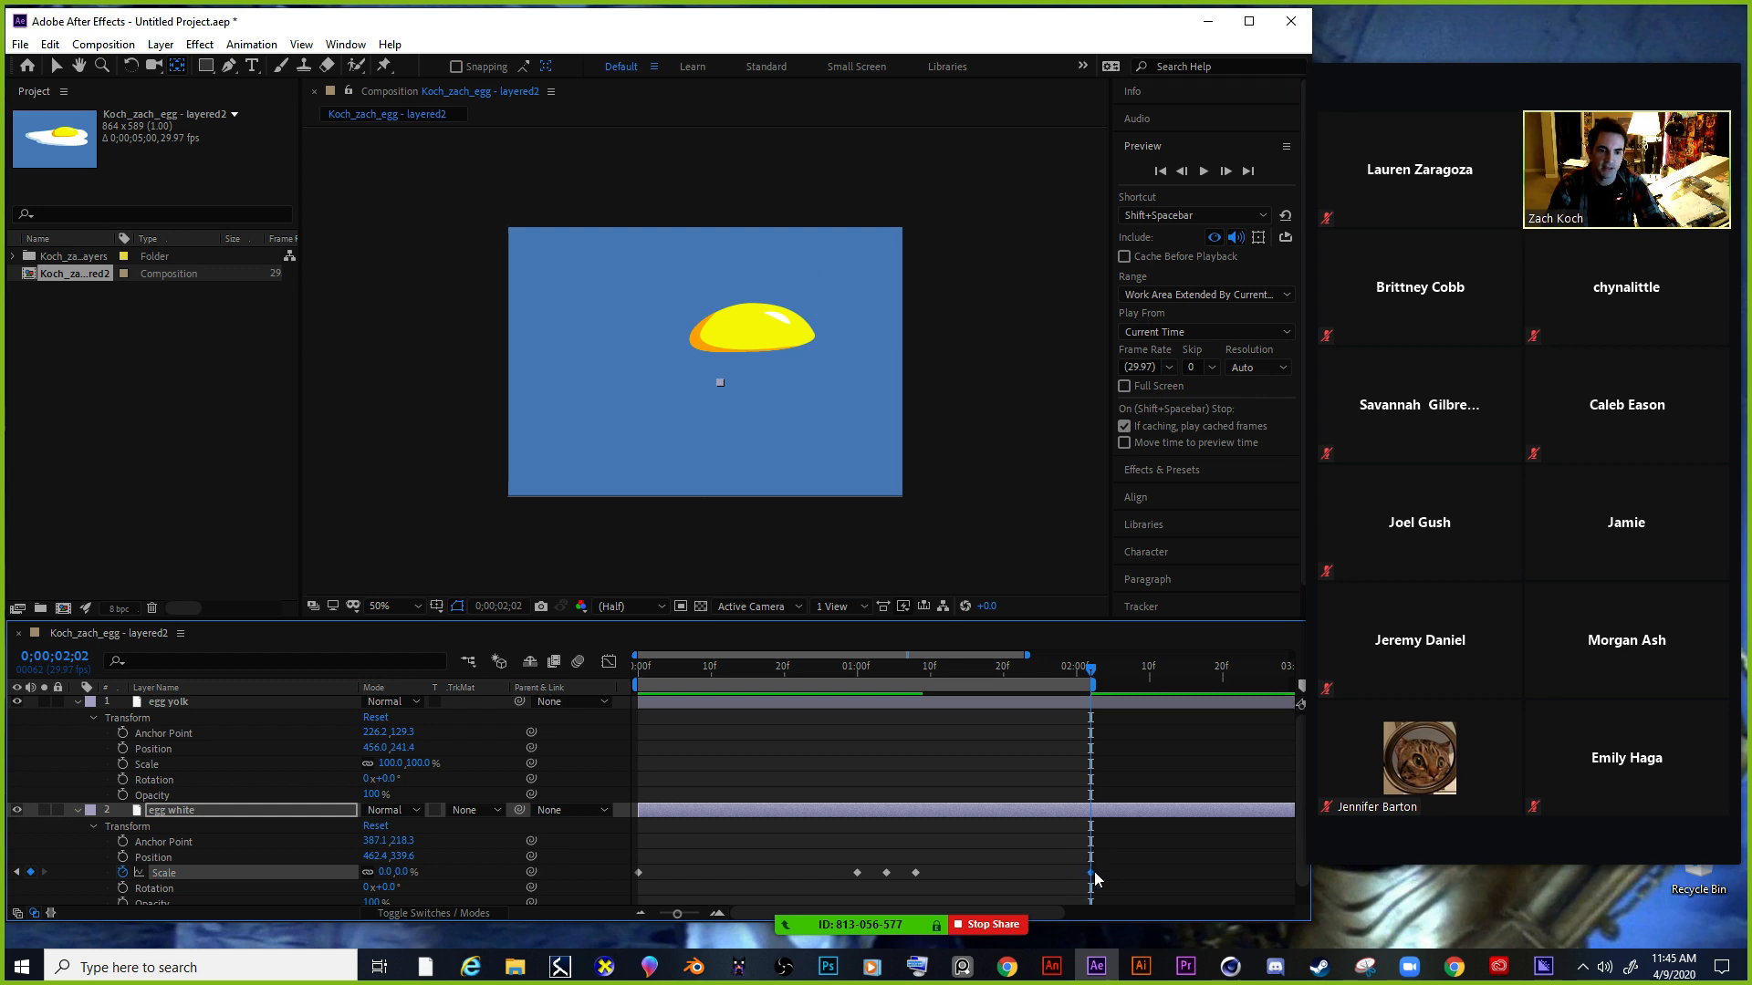
Play the extended animation from 0;00;00;00 to check the egg white growing and shrinking, and stop playback.
left_click(1204, 171)
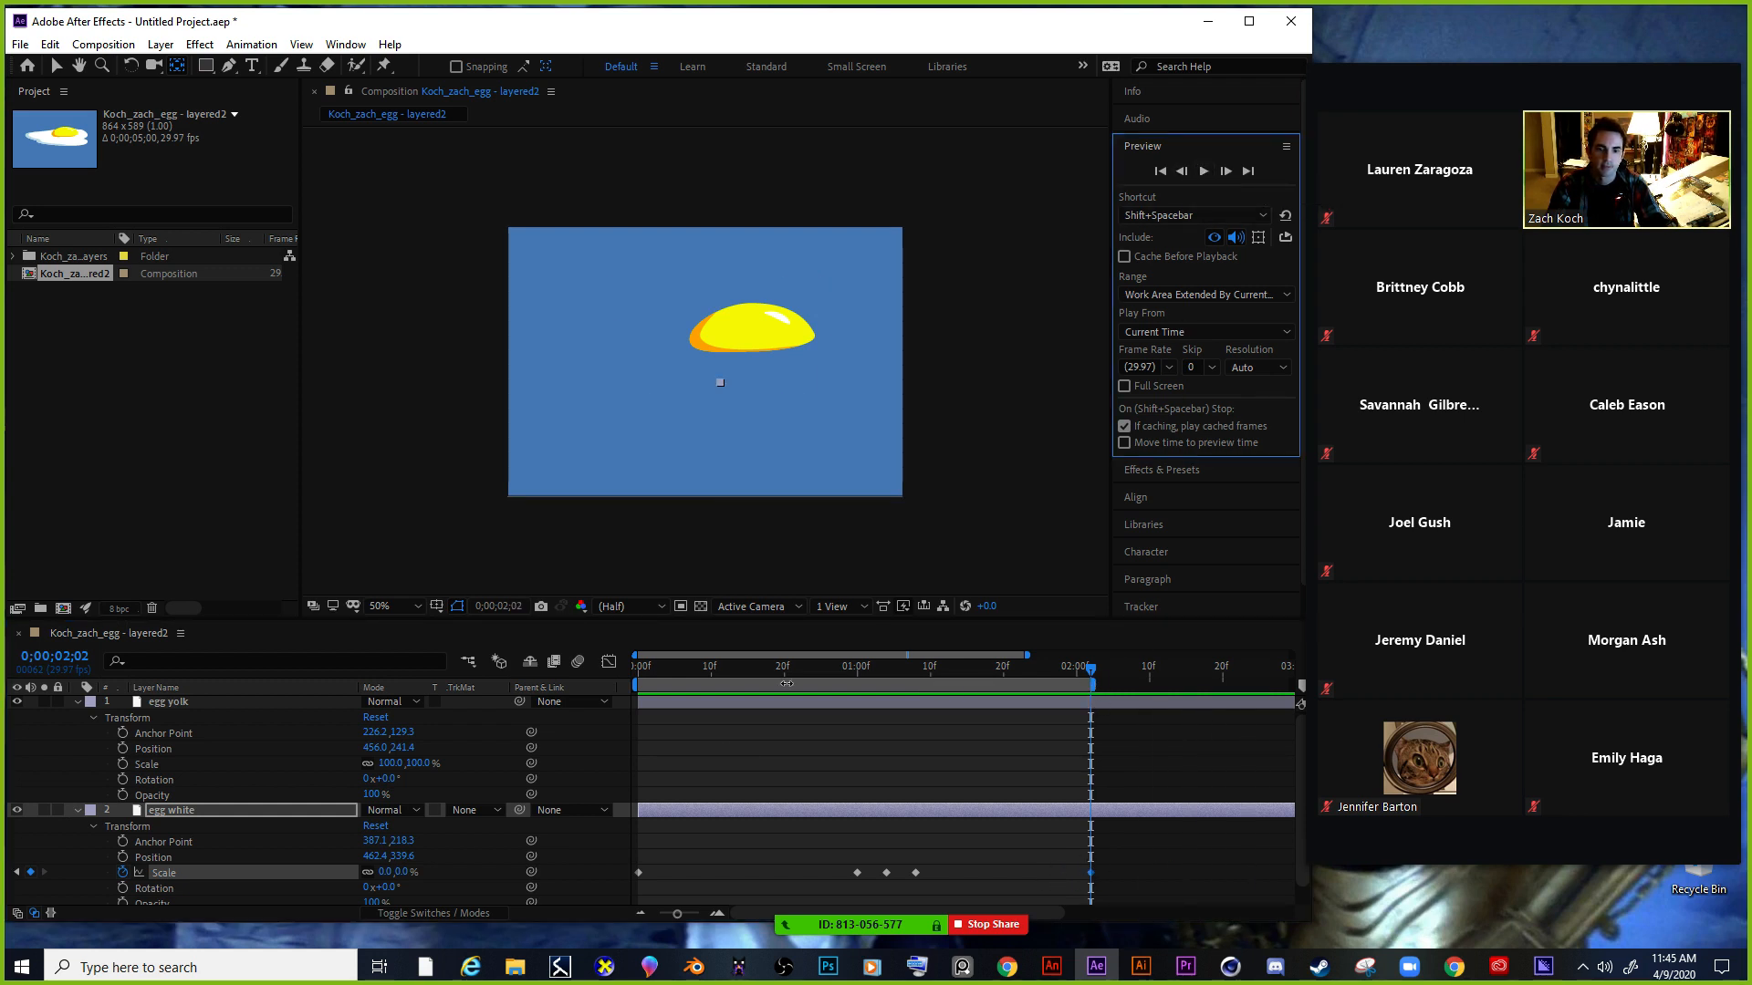
left_click(639, 666)
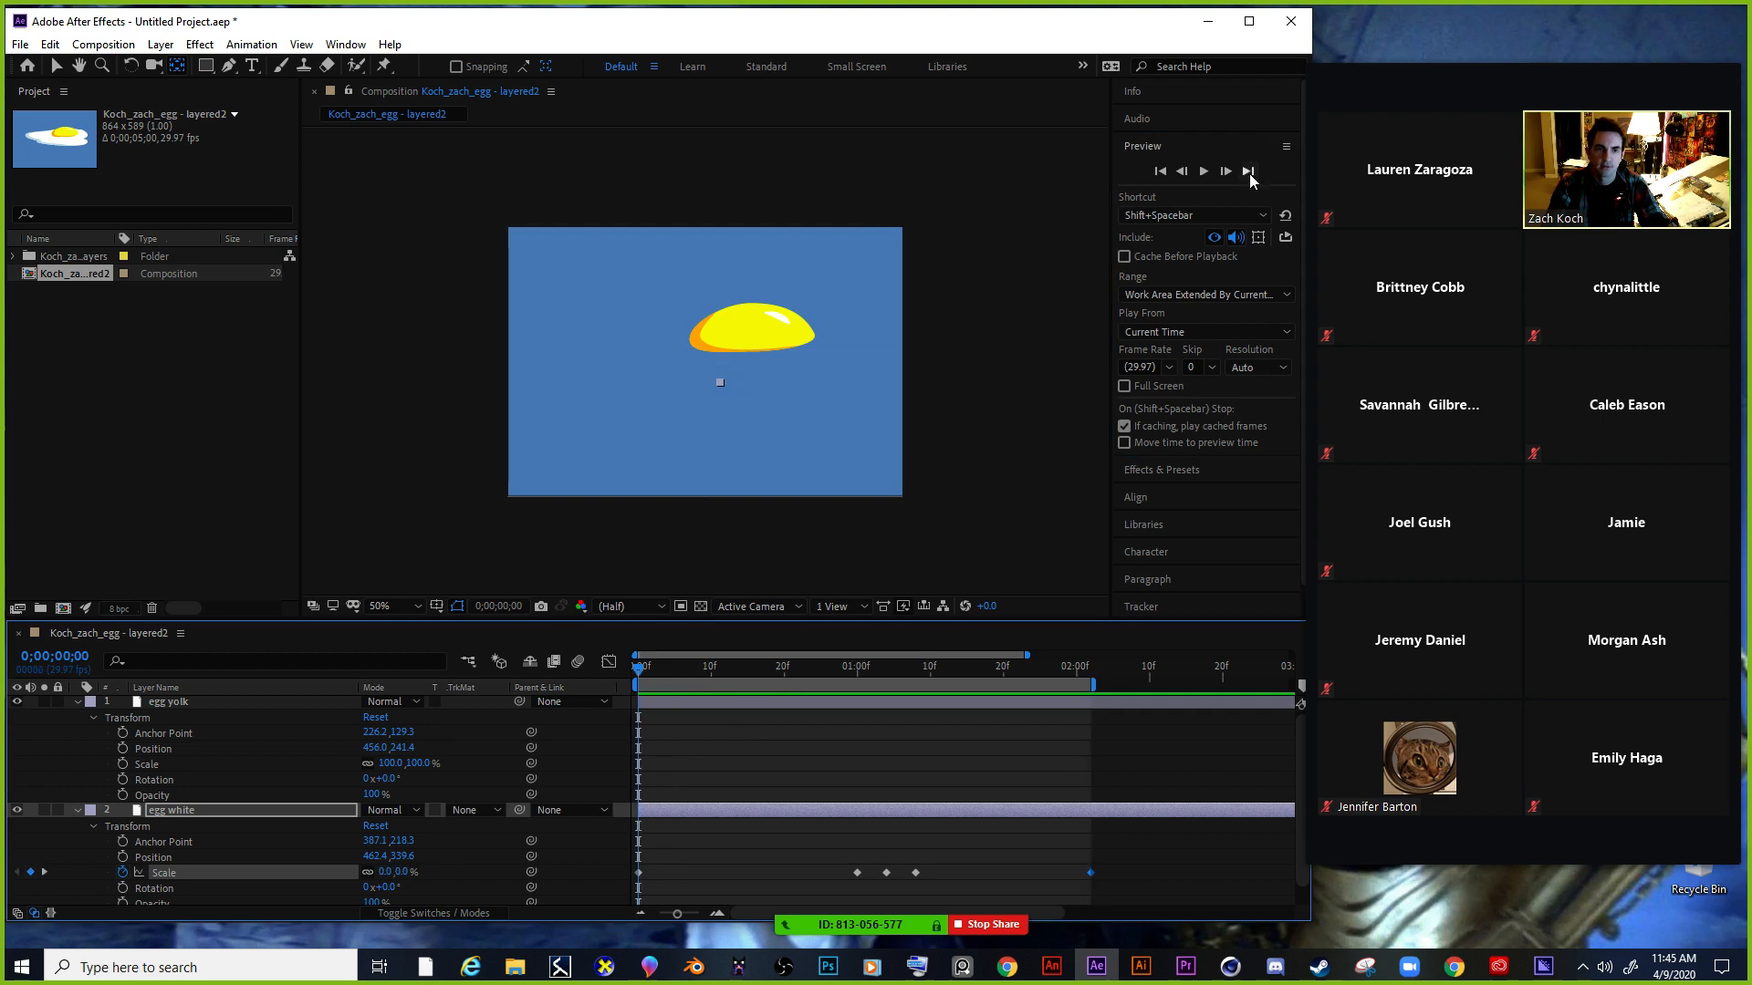
left_click(1204, 172)
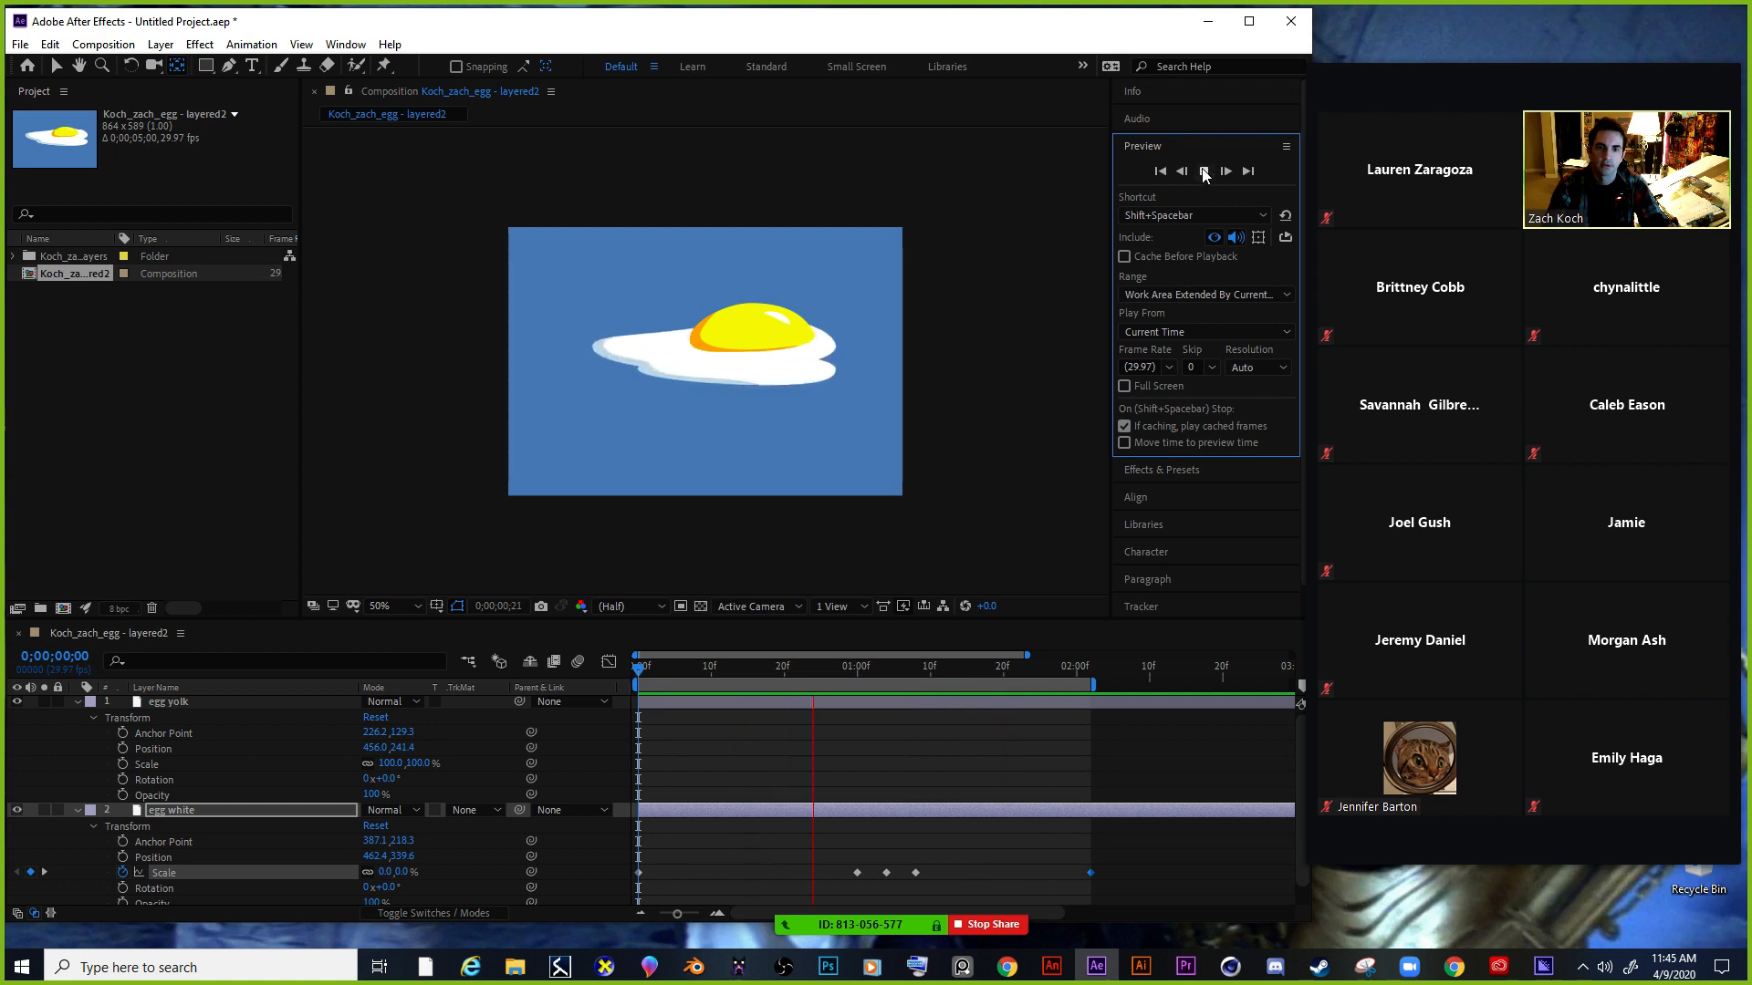
left_click(1204, 172)
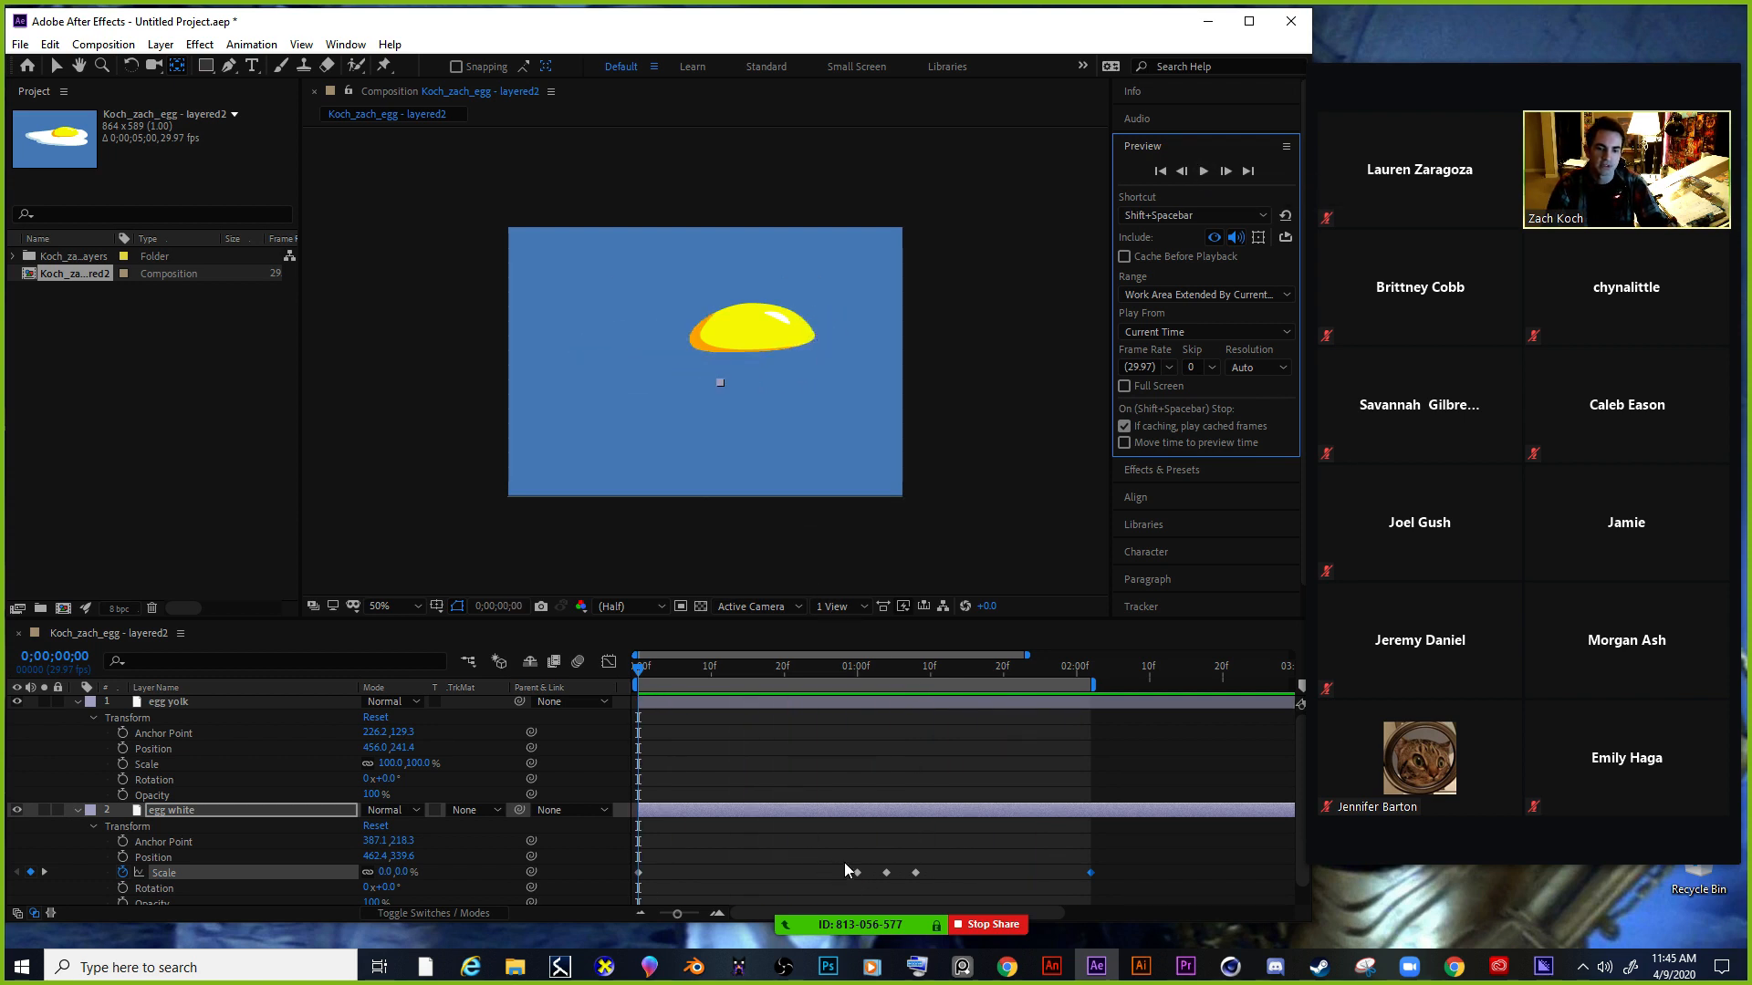
Shift the egg white's three middle Scale keyframes to start at about 0;00;00;14, and move the last keyframe and work area end to about 0;00;01;05.
left_click(817, 837)
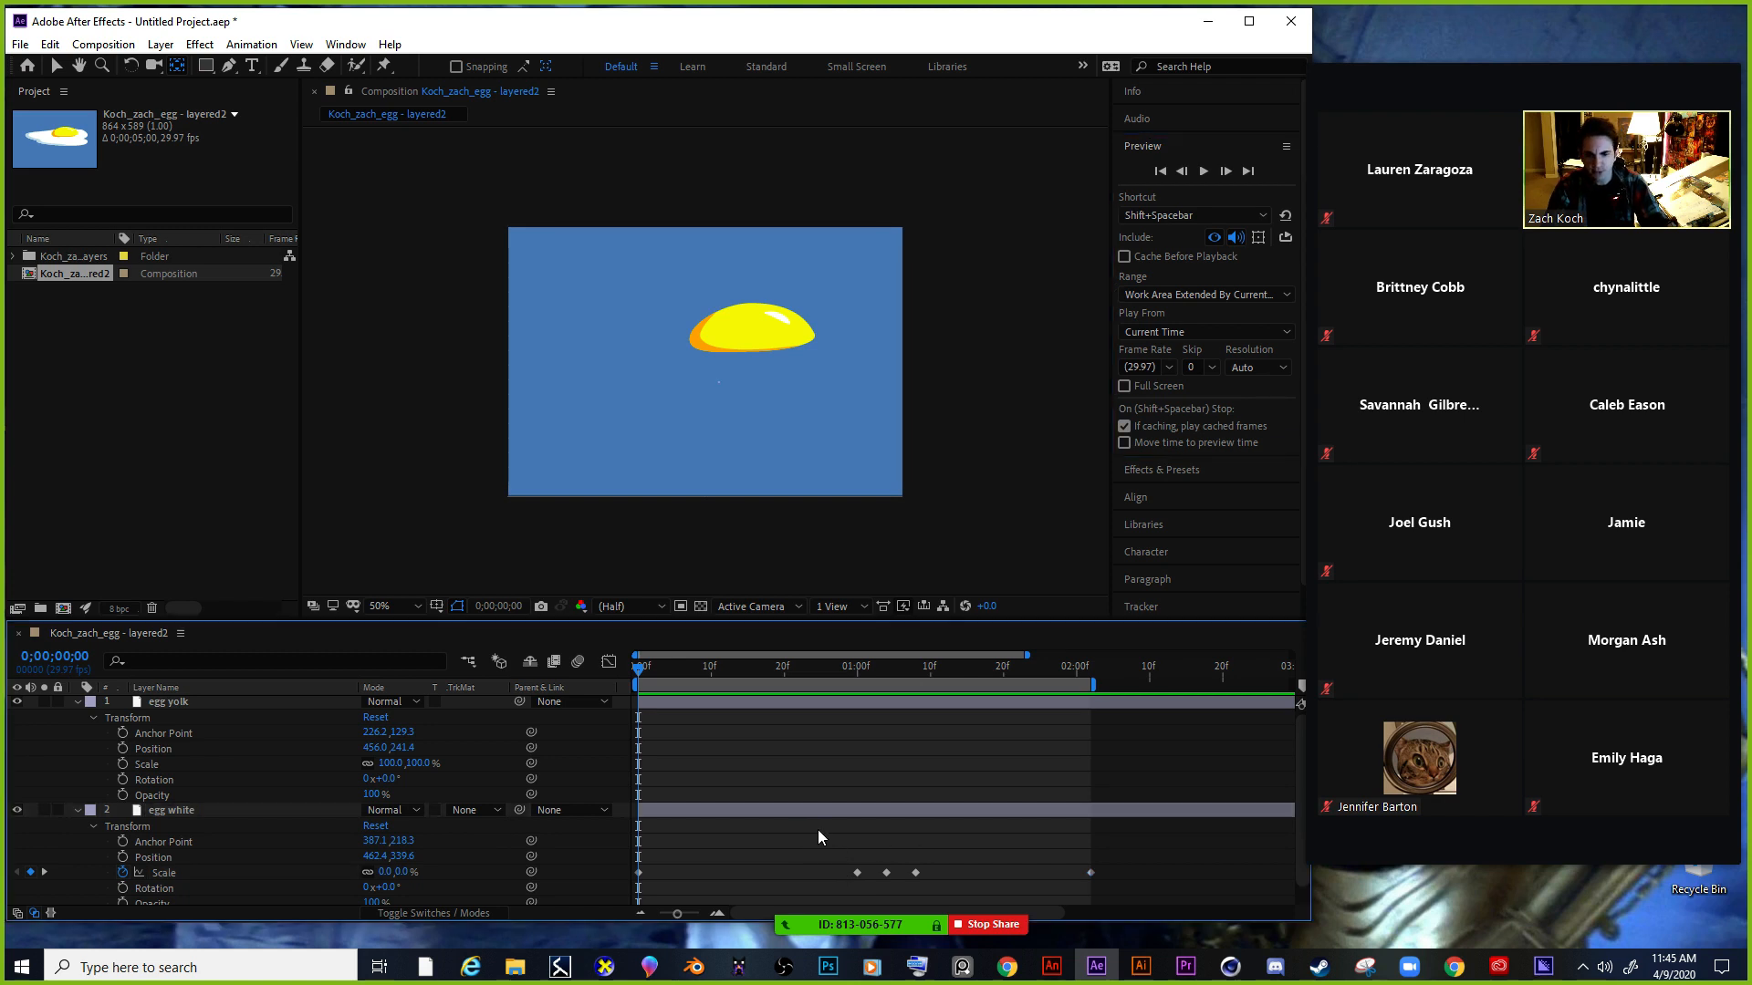
left_click_drag(836, 846, 738, 873)
left_click(837, 867)
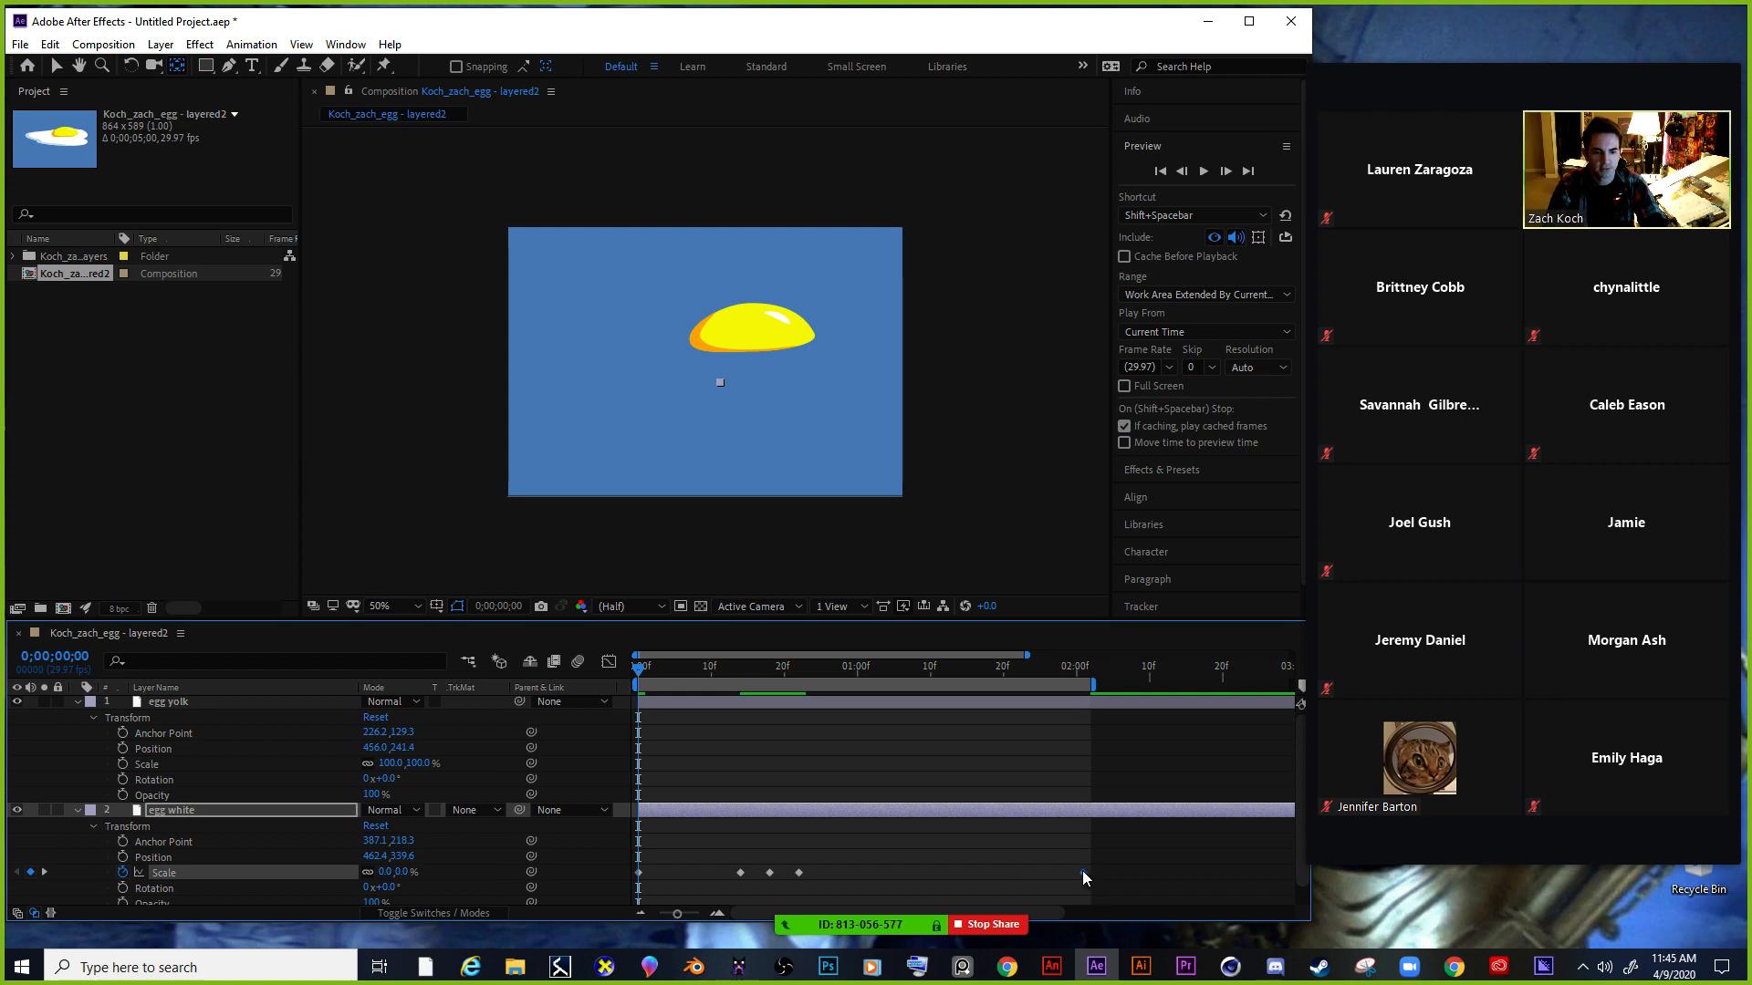
left_click_drag(1089, 872, 894, 872)
left_click_drag(1092, 684, 896, 683)
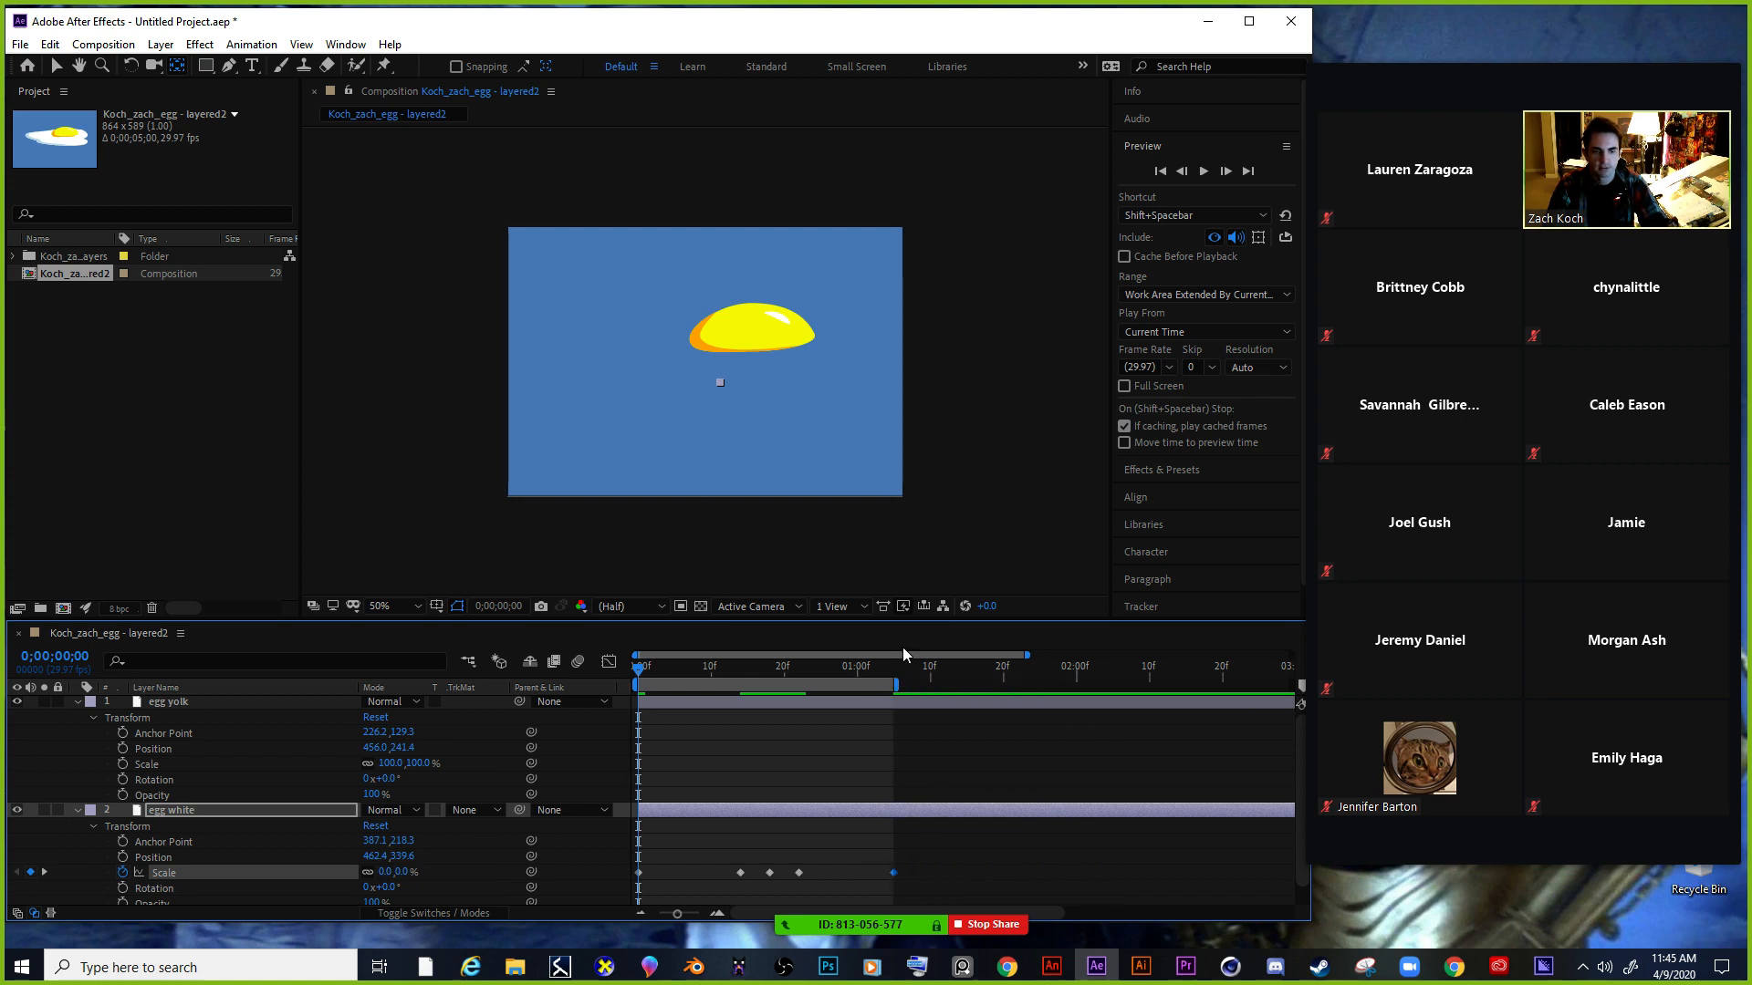
Preview the retimed egg white animation, stop it, and scrub from the start to 0;00;00;13.
left_click(1203, 172)
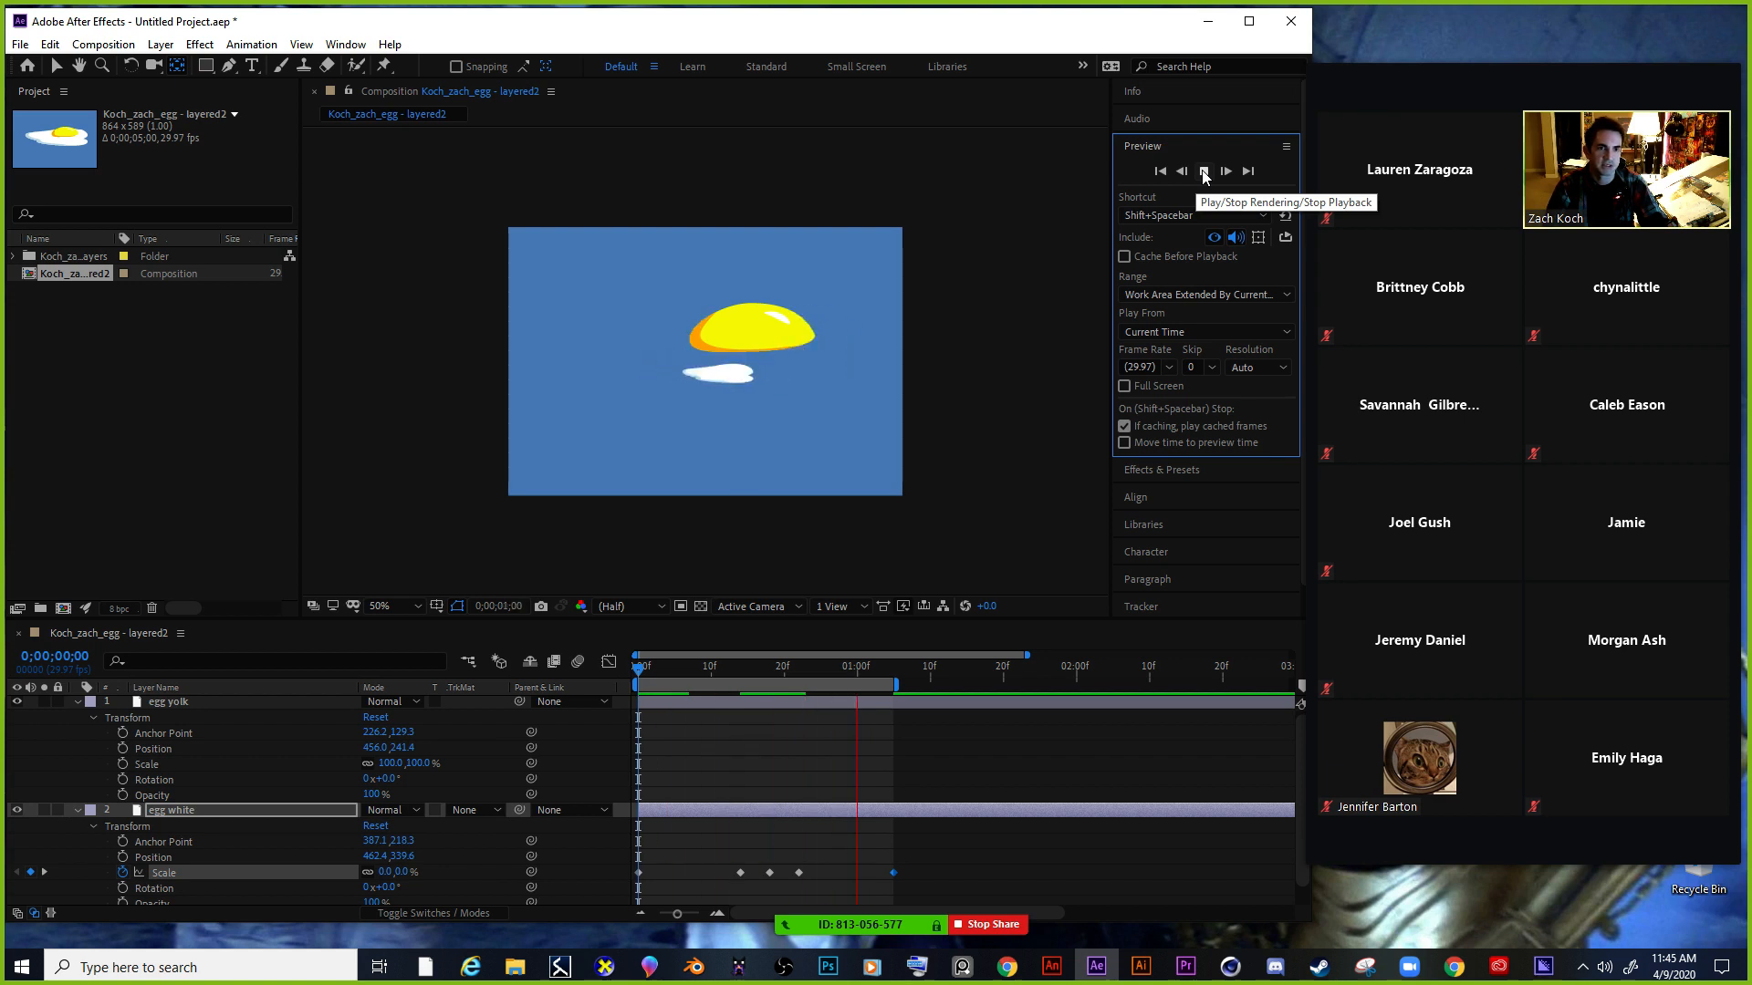
left_click(1204, 171)
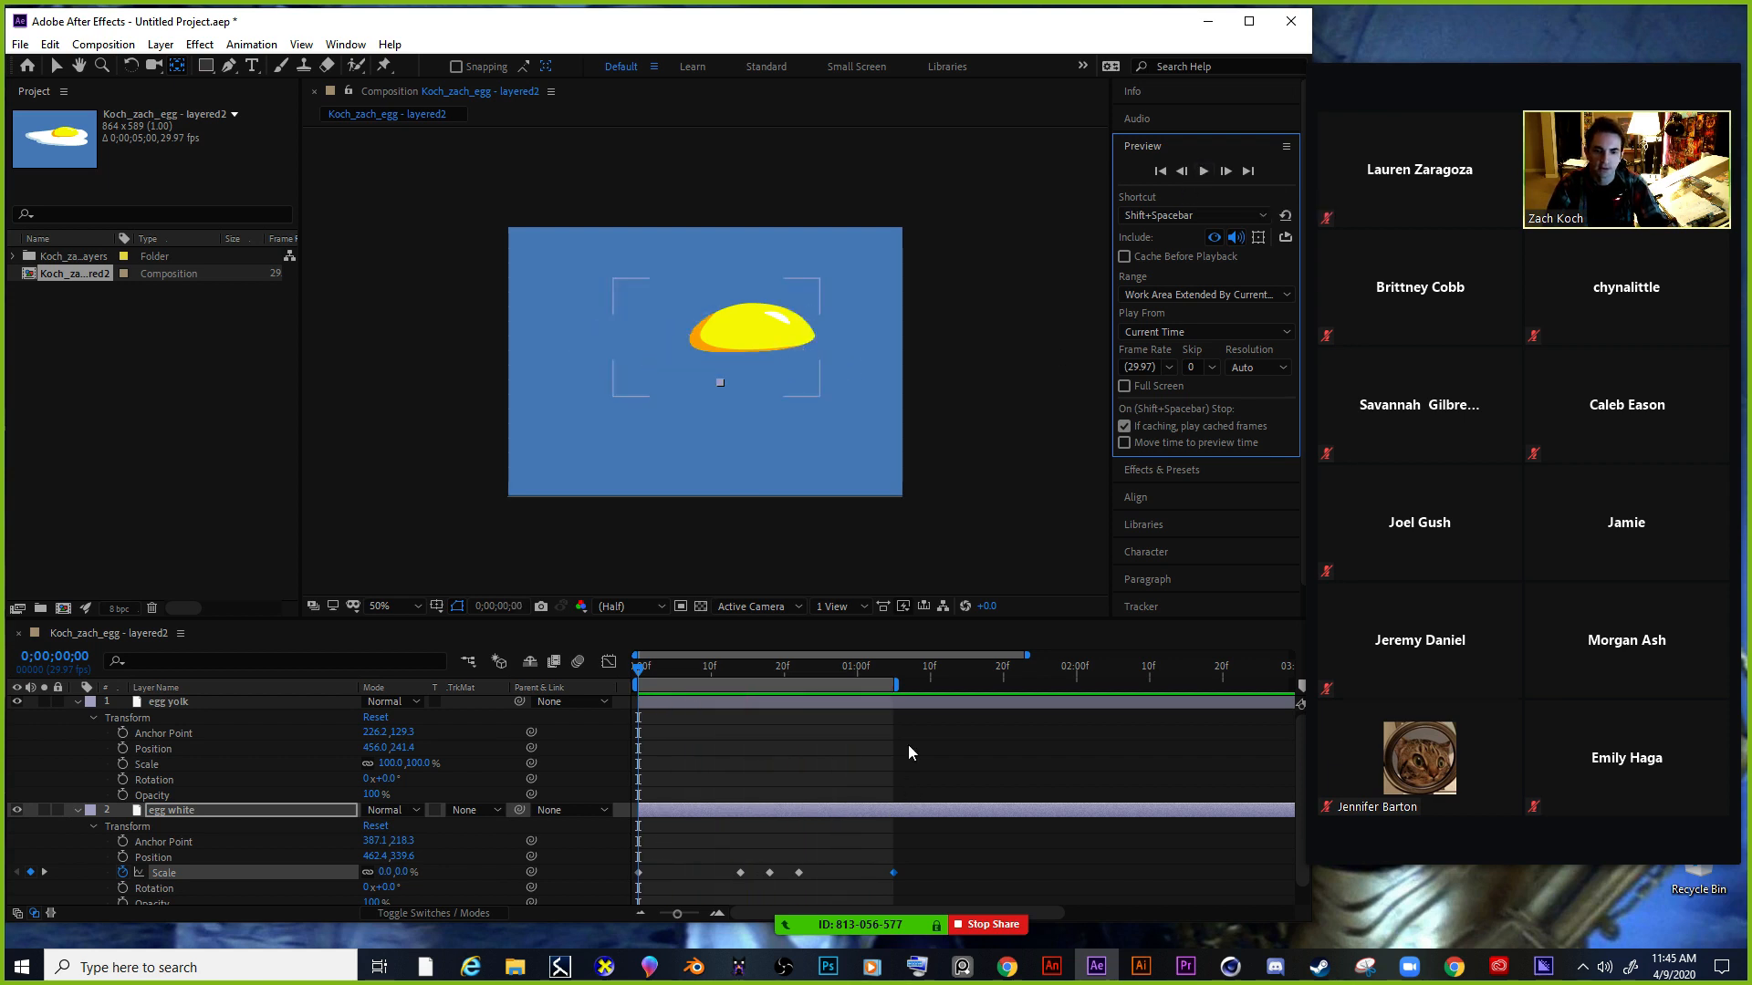
left_click(746, 872)
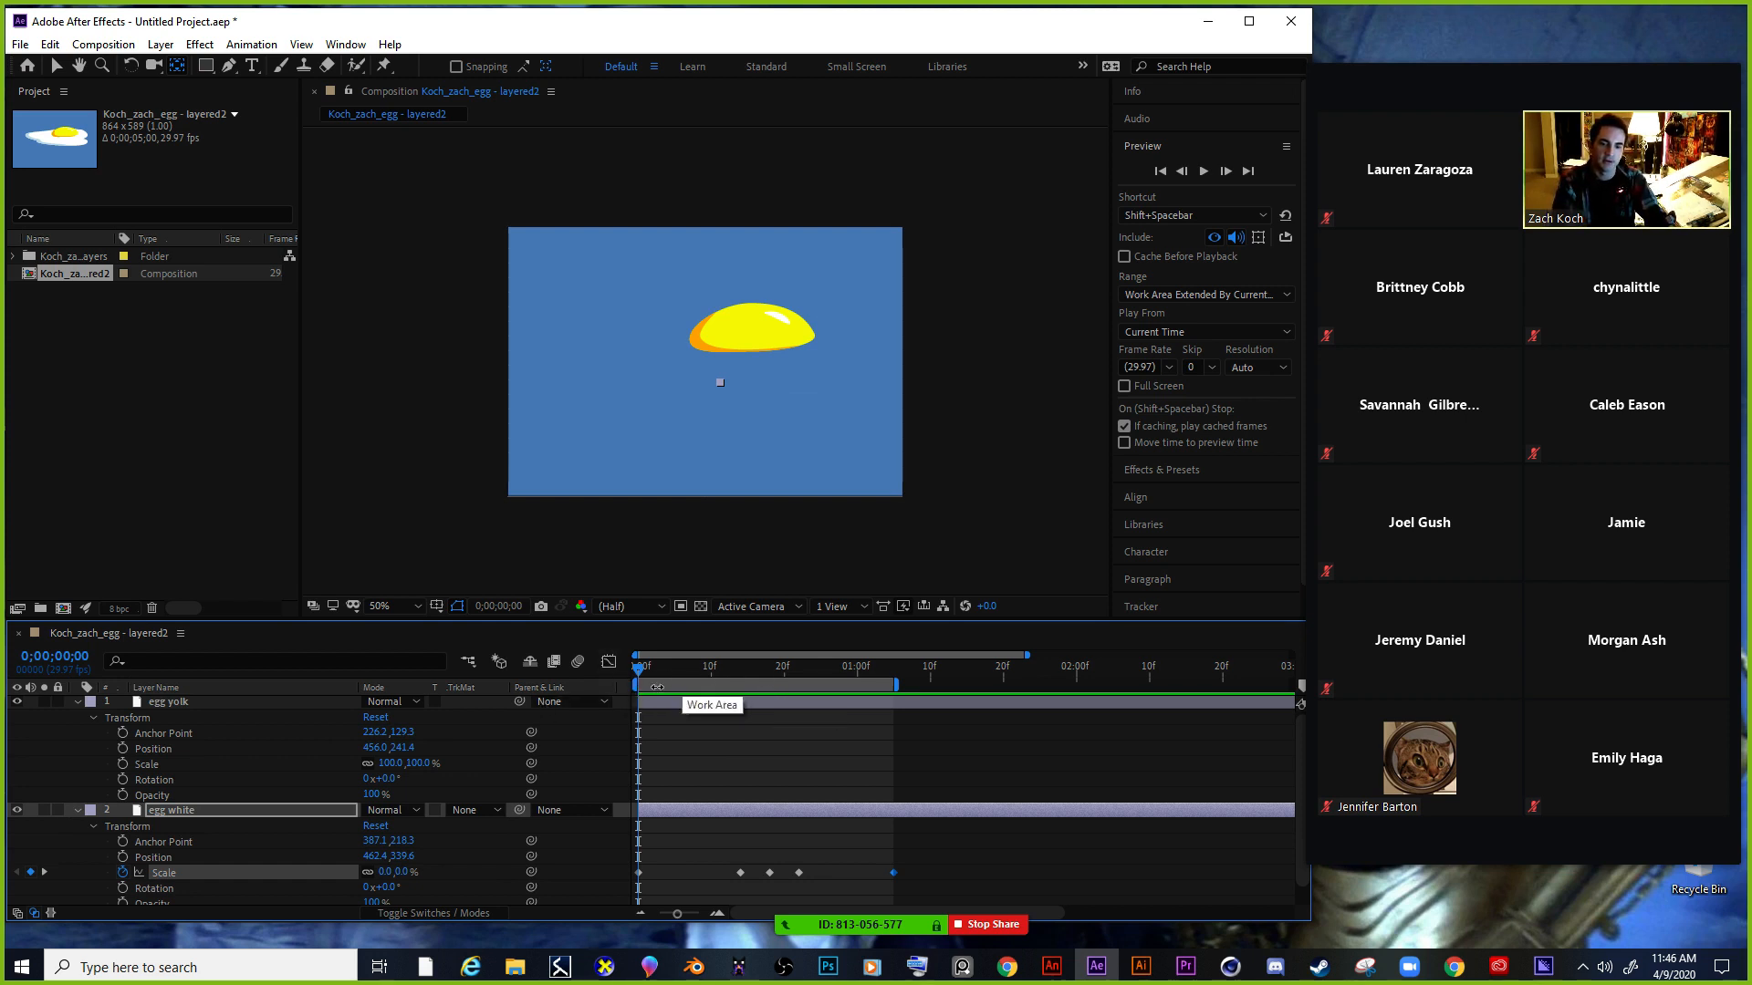
left_click_drag(701, 670, 629, 673)
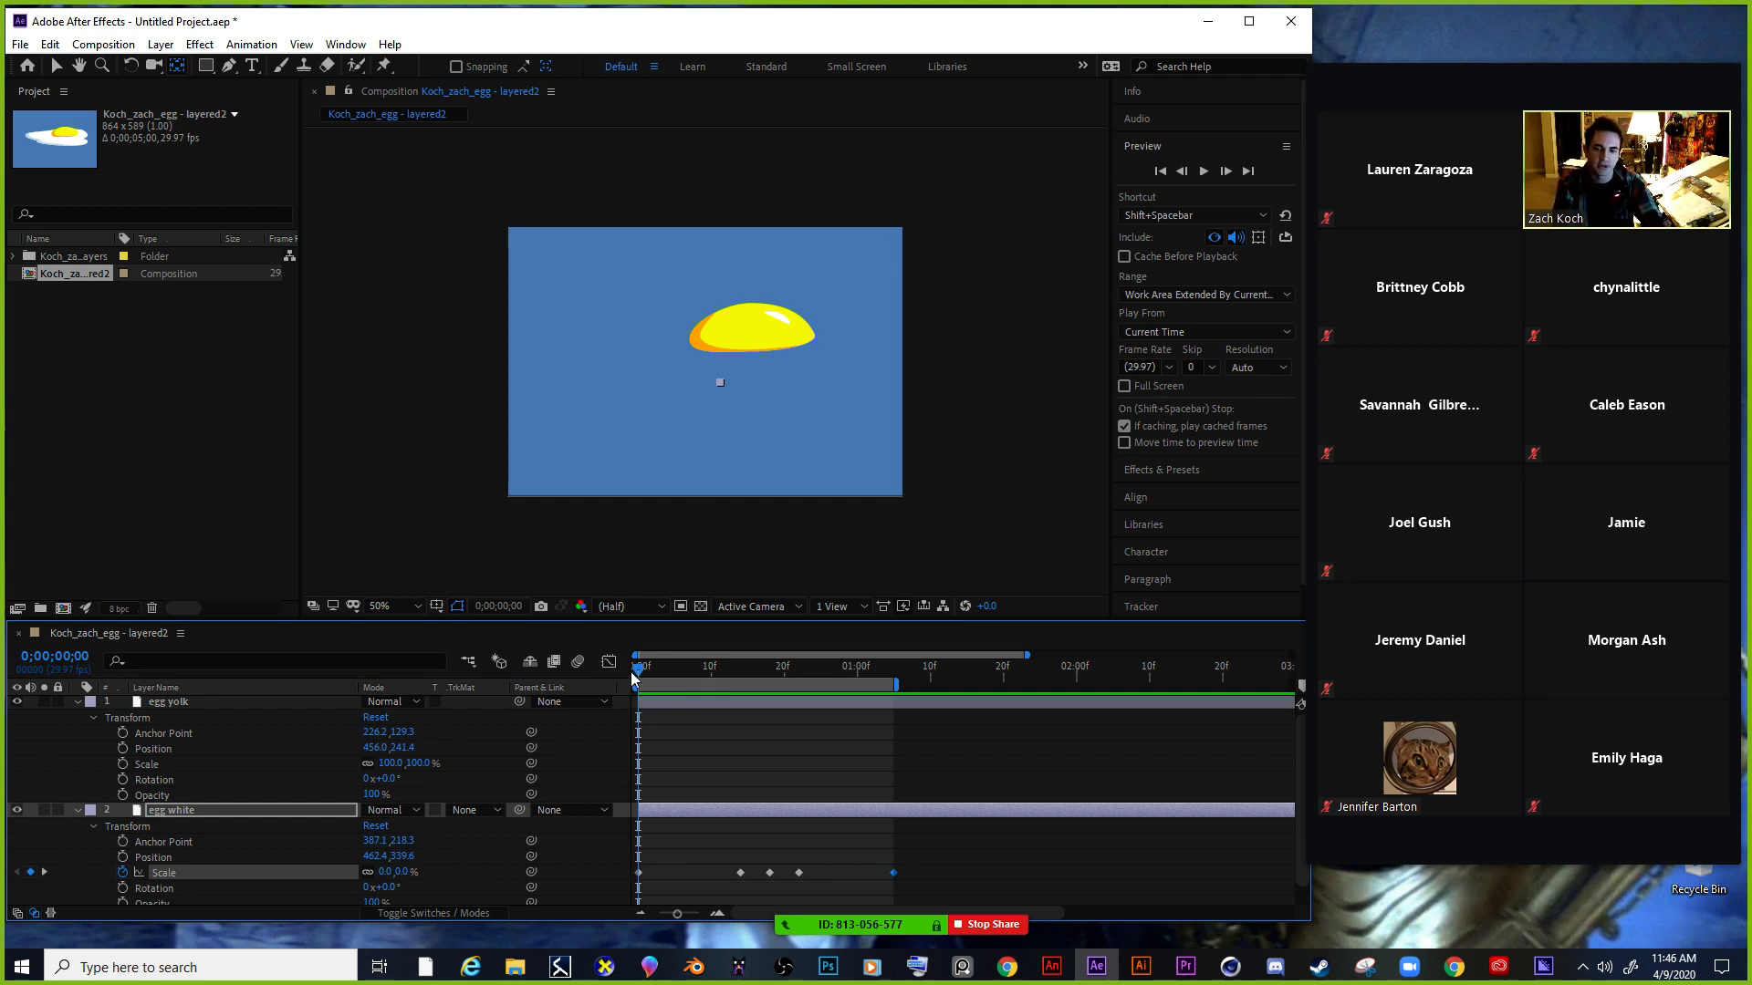
left_click_drag(631, 671, 737, 671)
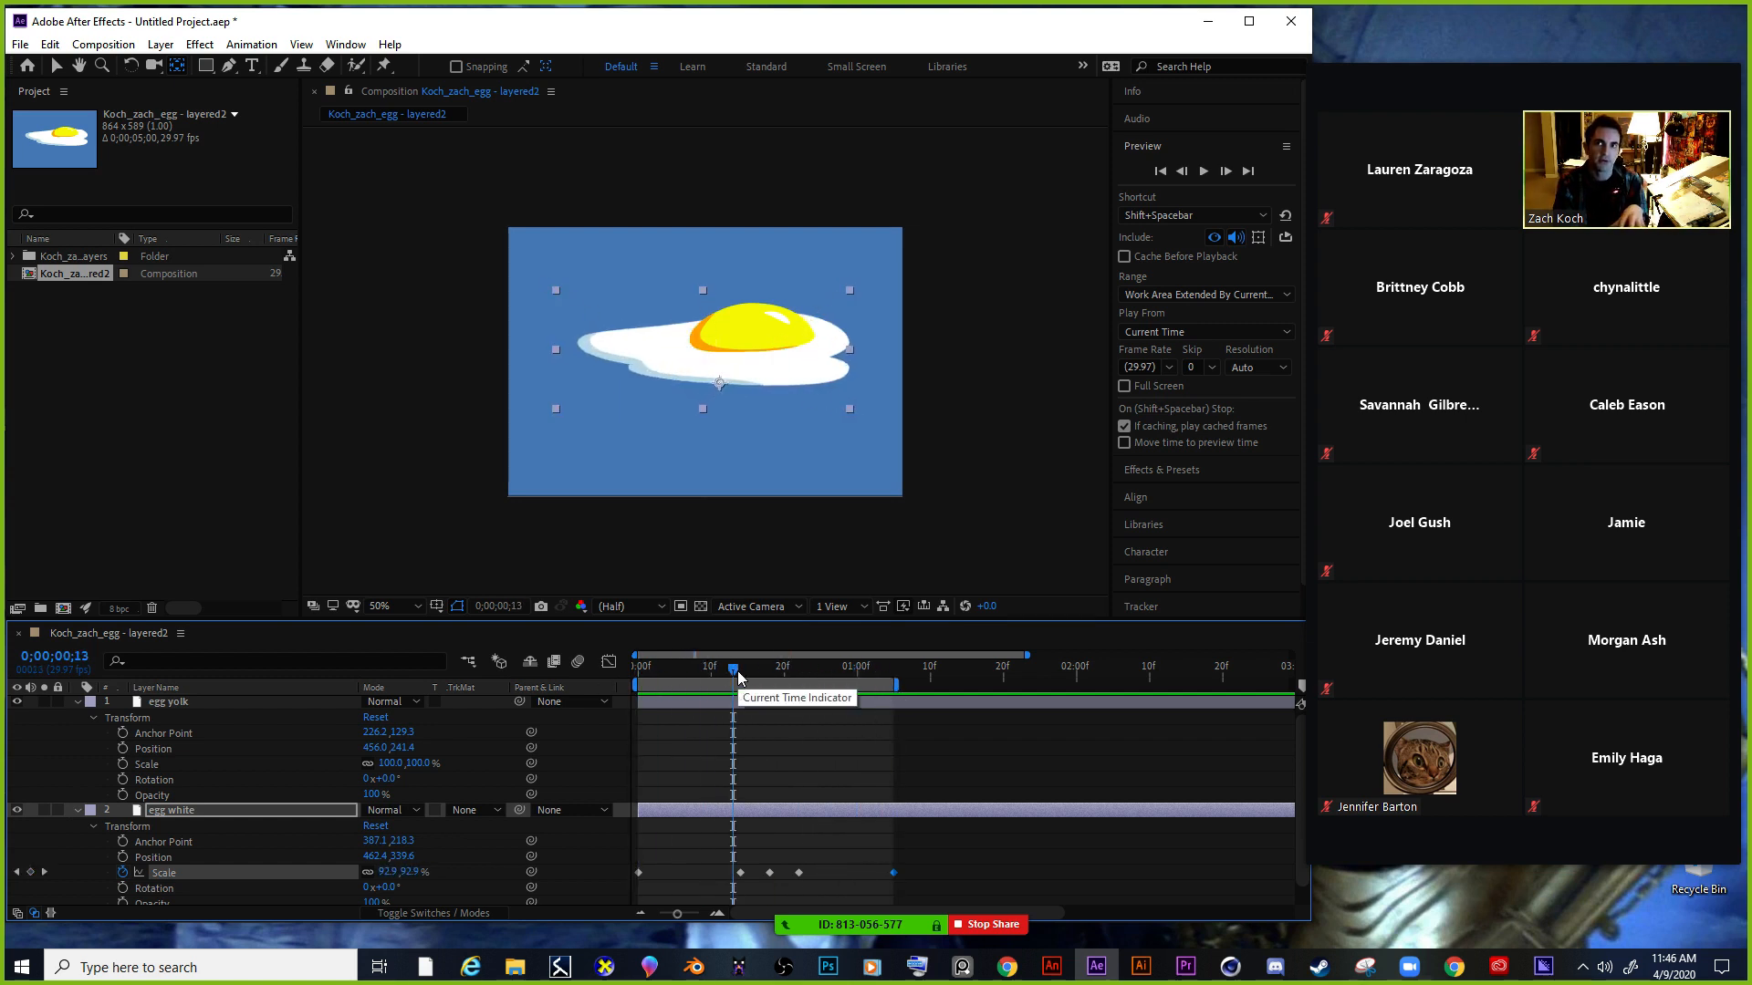
Examine the egg white's Scale speed curve in the Graph Editor, scrub to 0;00;00;04, and return to the keyframe view.
left_click(609, 662)
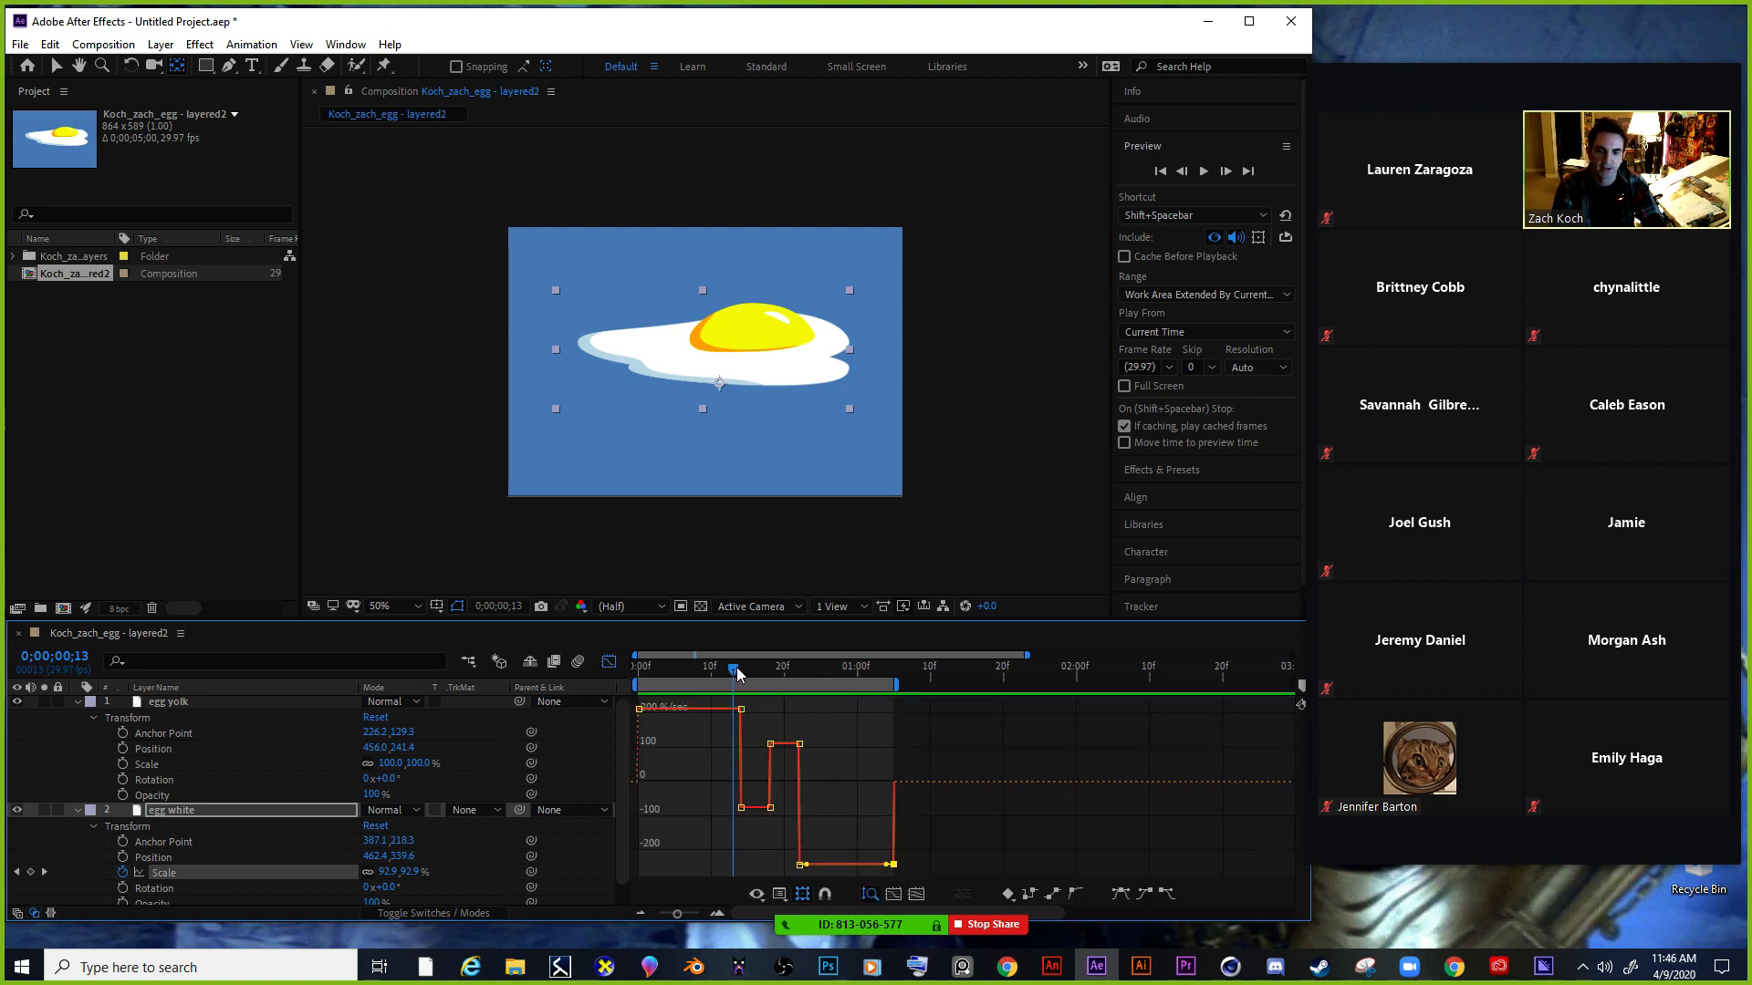
left_click_drag(737, 672, 667, 672)
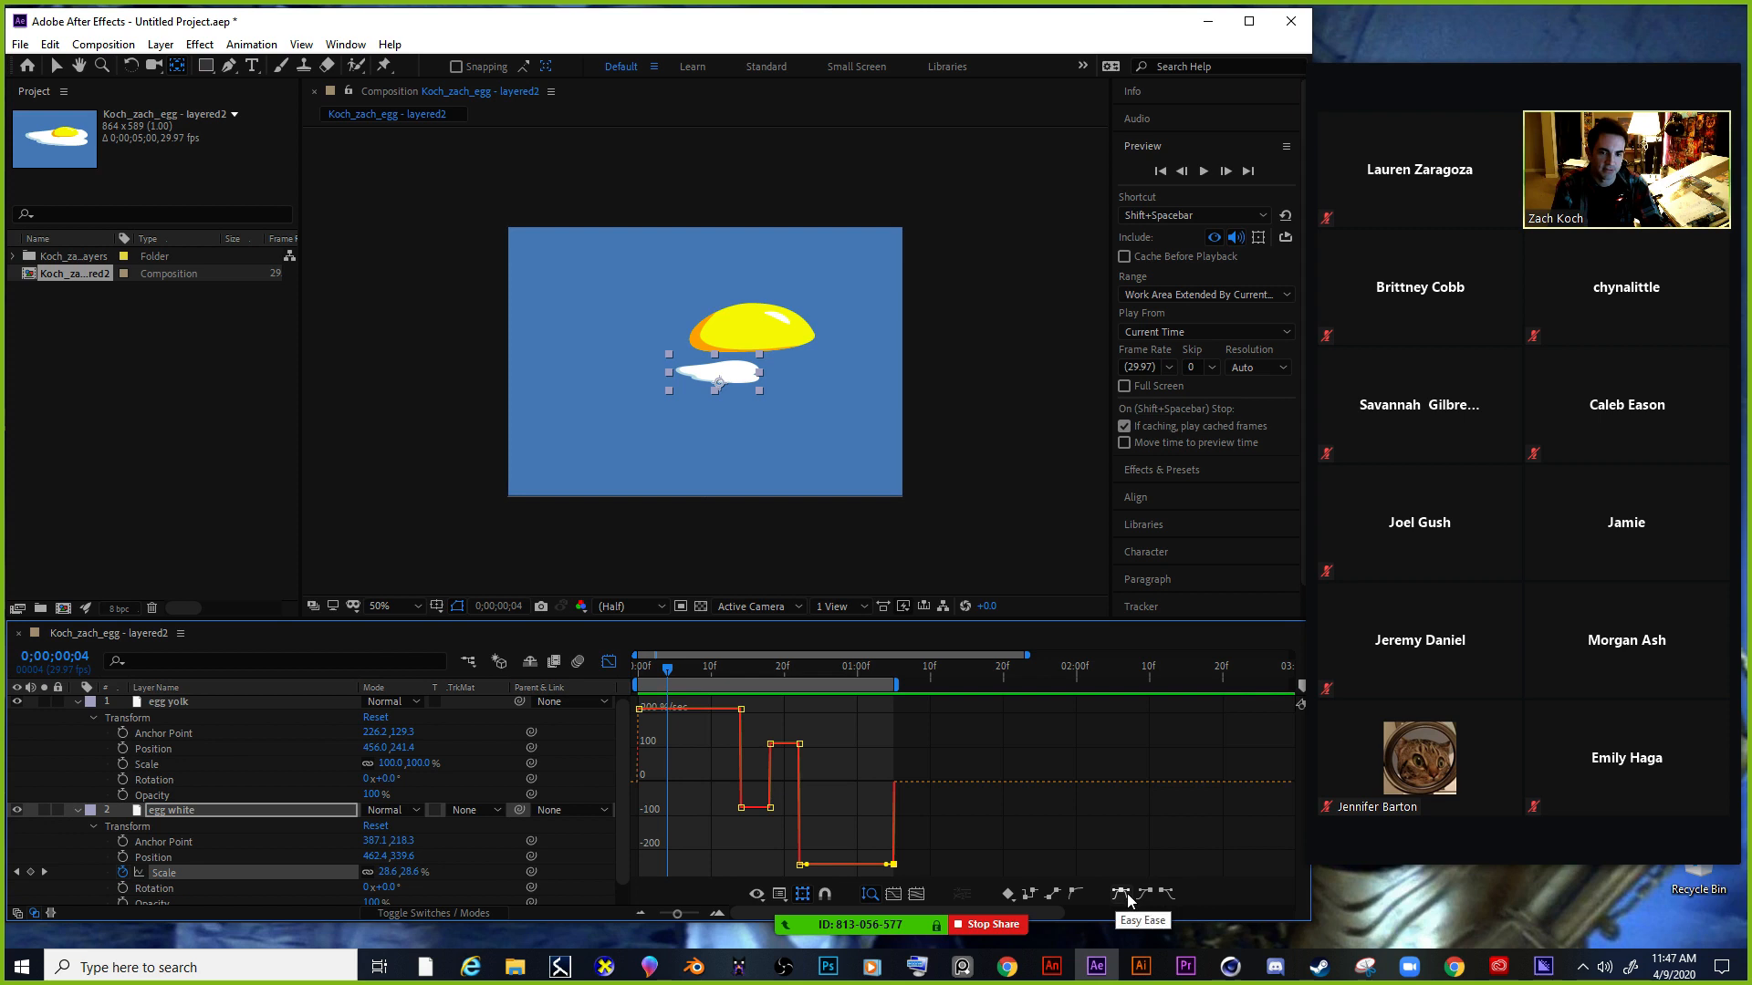
left_click(608, 661)
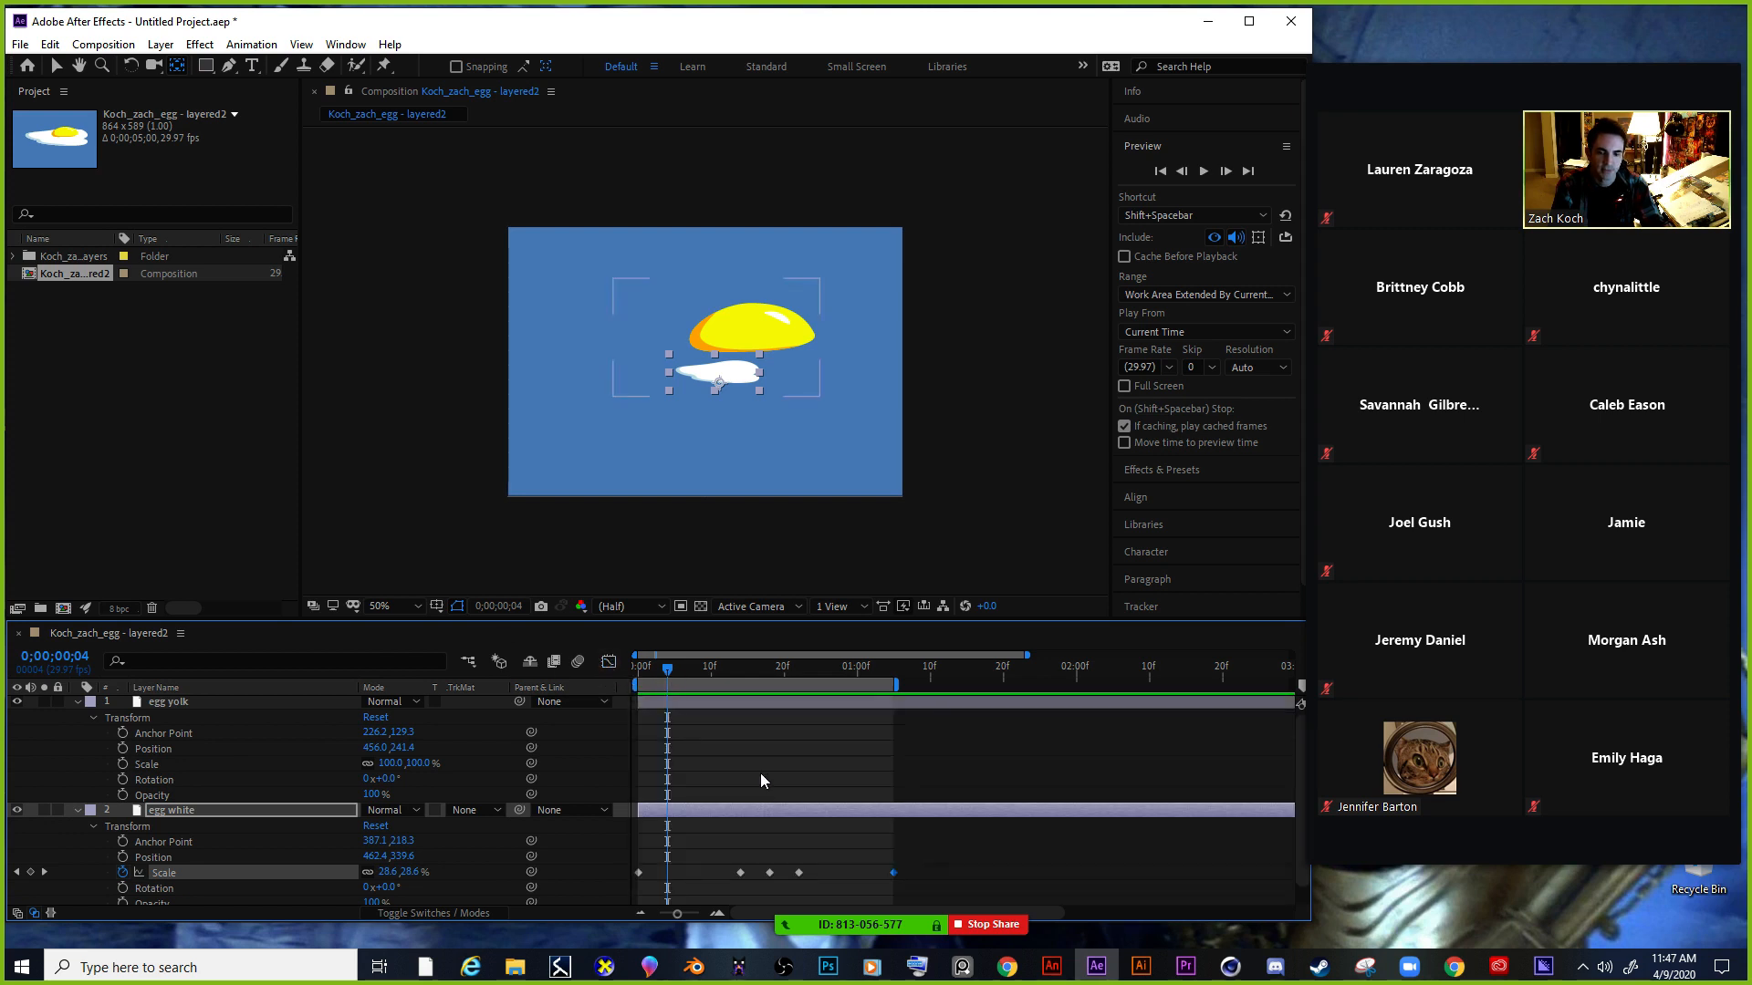
left_click_drag(907, 850, 637, 890)
right_click(742, 874)
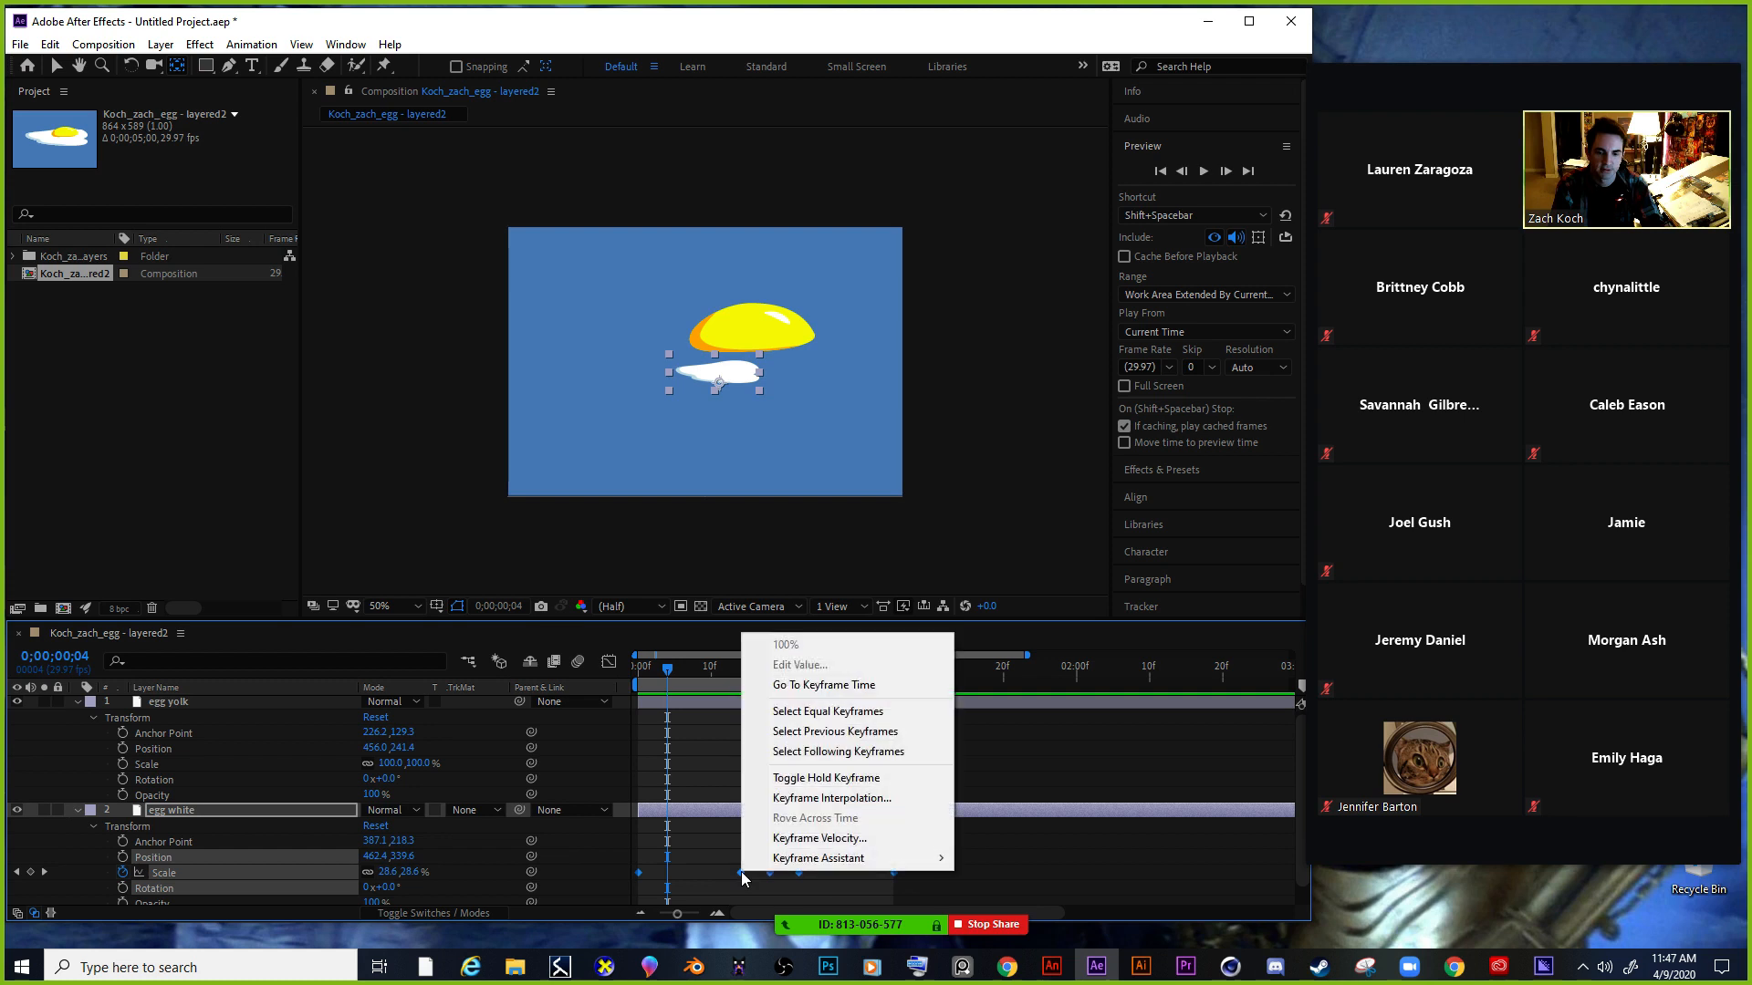
mouse_move(828, 863)
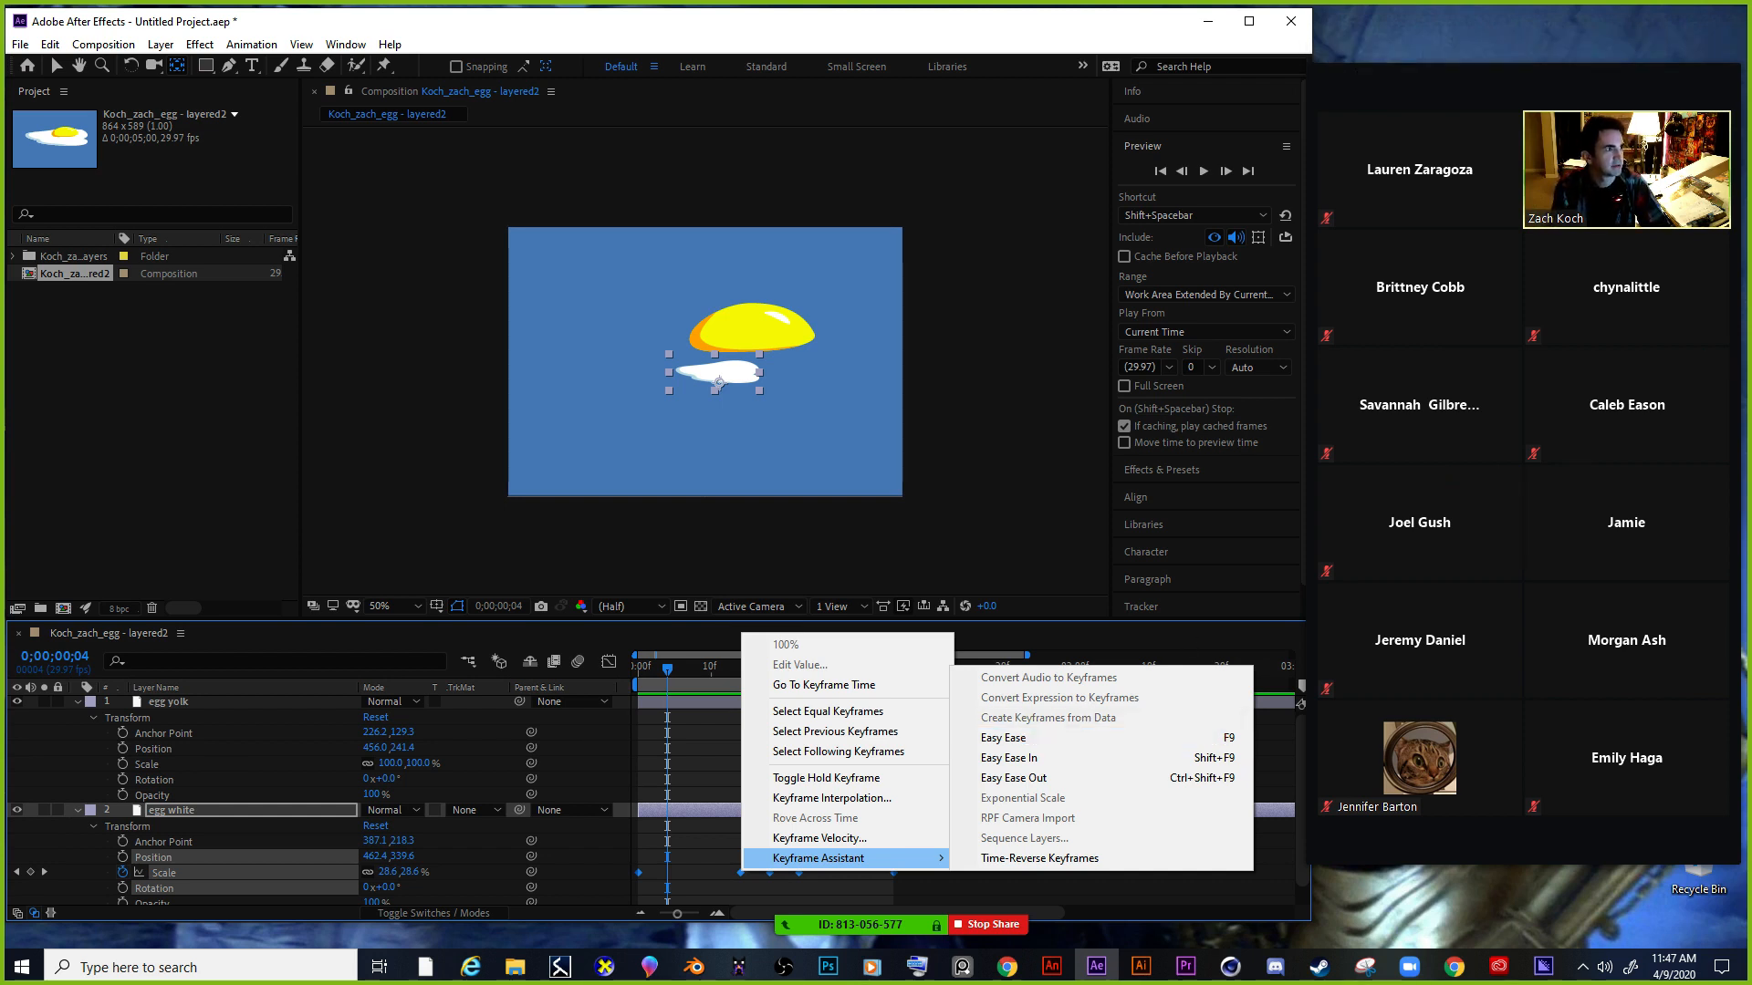
key("alt+Tab")
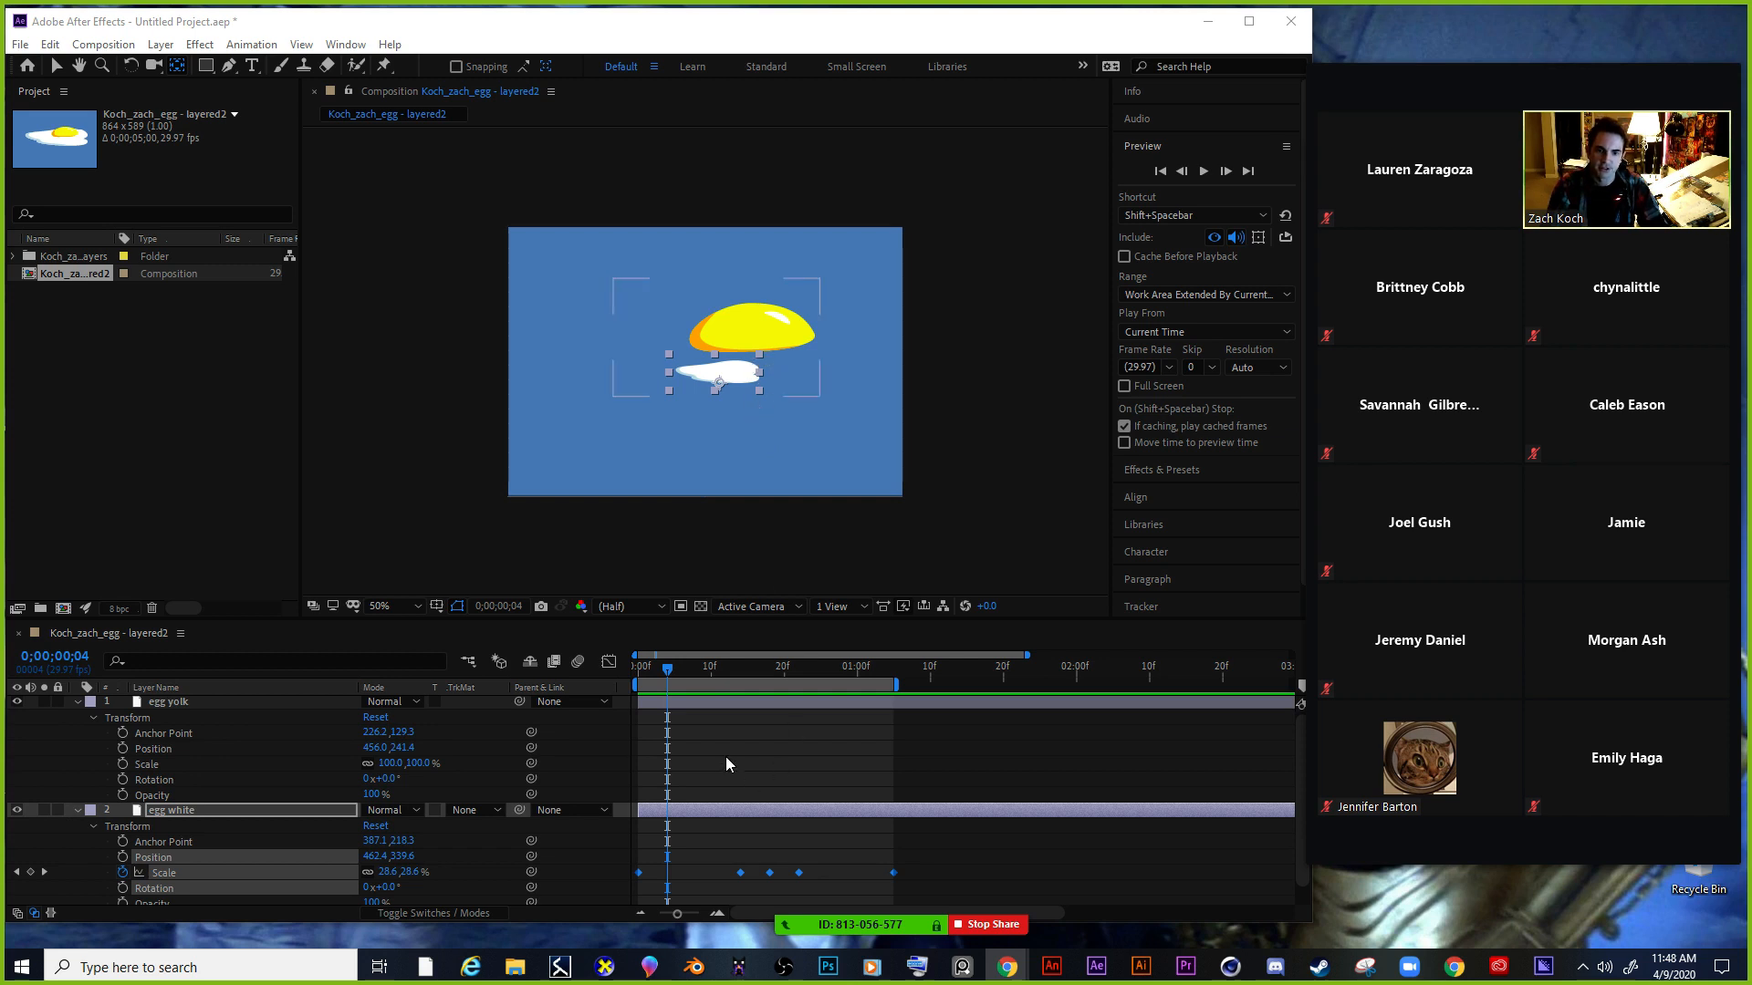
Select all of the egg white's Scale keyframes and apply Easy Ease to them.
mouse_move(667, 671)
left_mouse_down()
mouse_move(856, 665)
mouse_move(667, 675)
mouse_move(684, 698)
left_mouse_up()
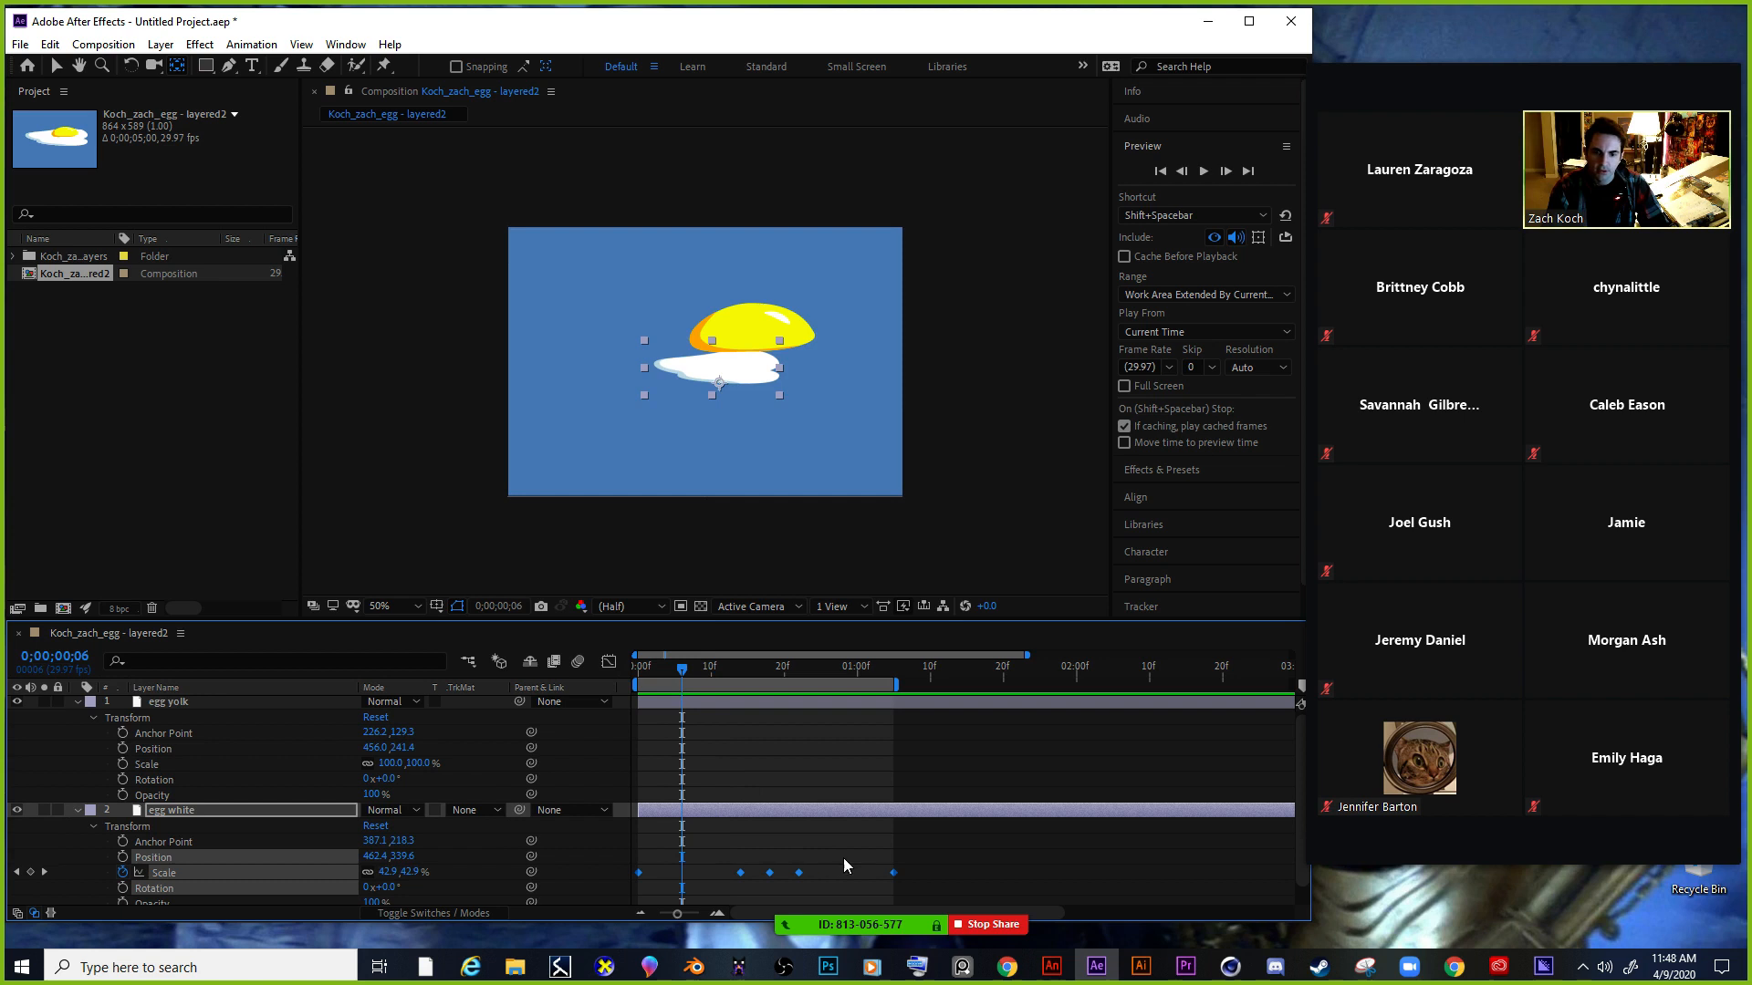
left_click_drag(921, 858, 648, 901)
right_click(741, 873)
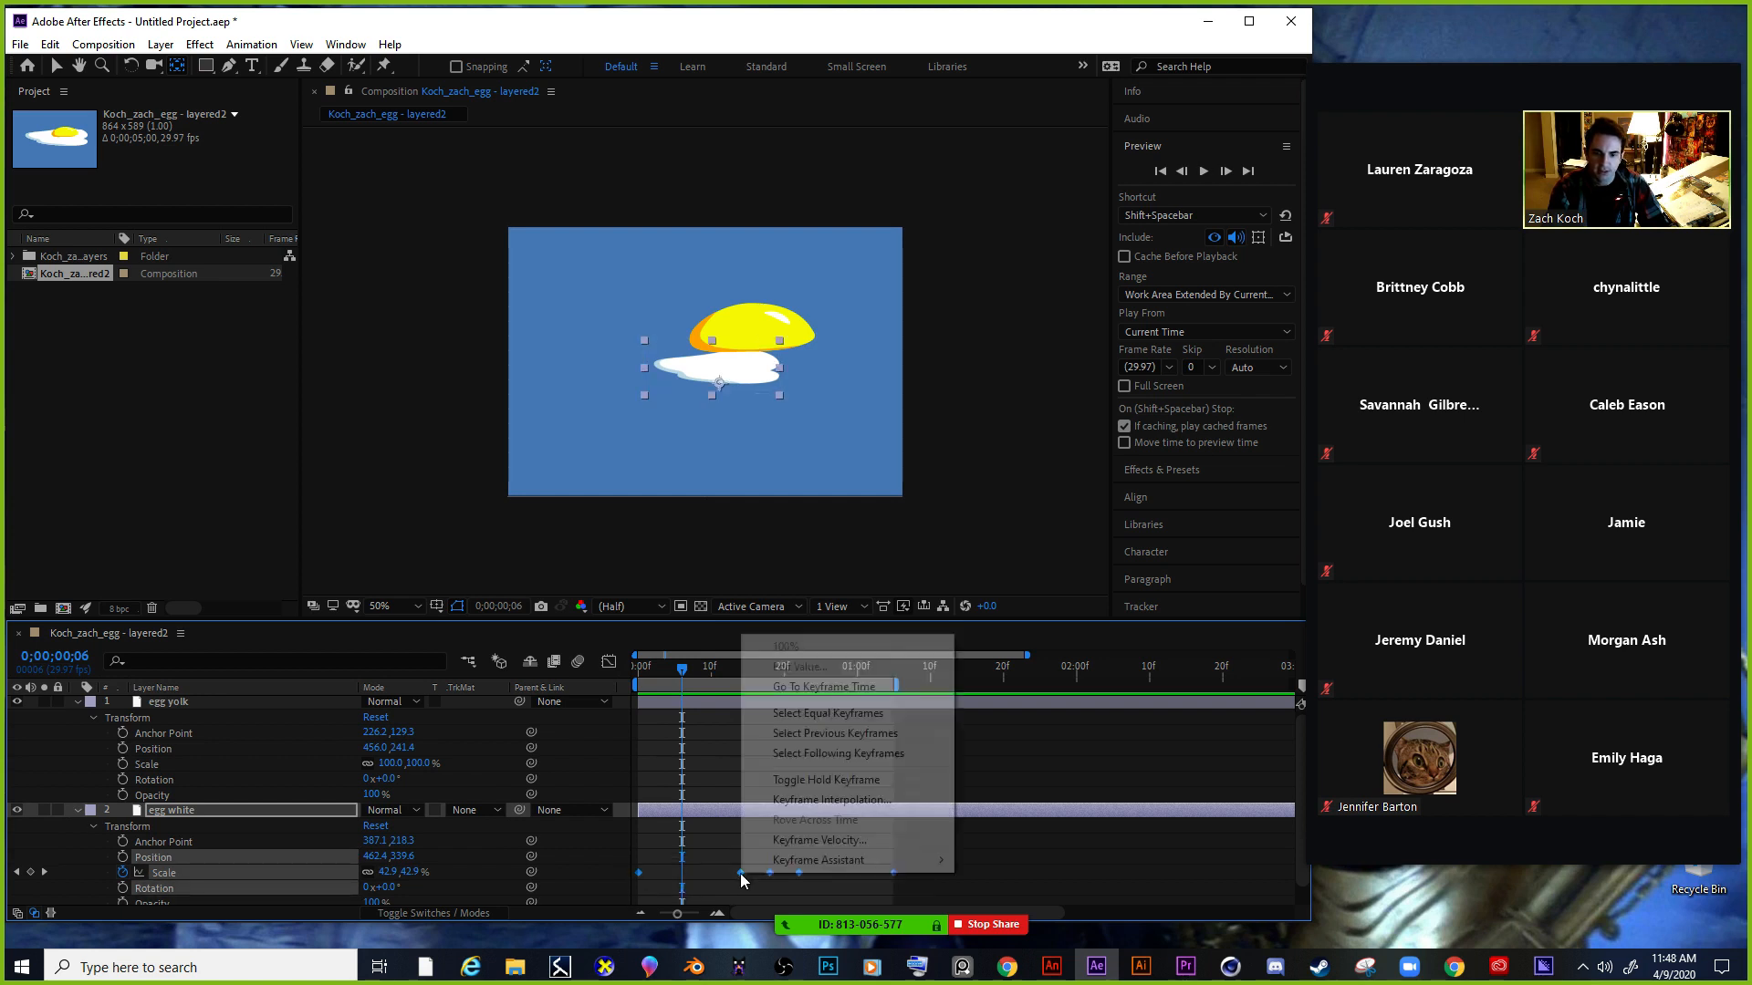
mouse_move(881, 863)
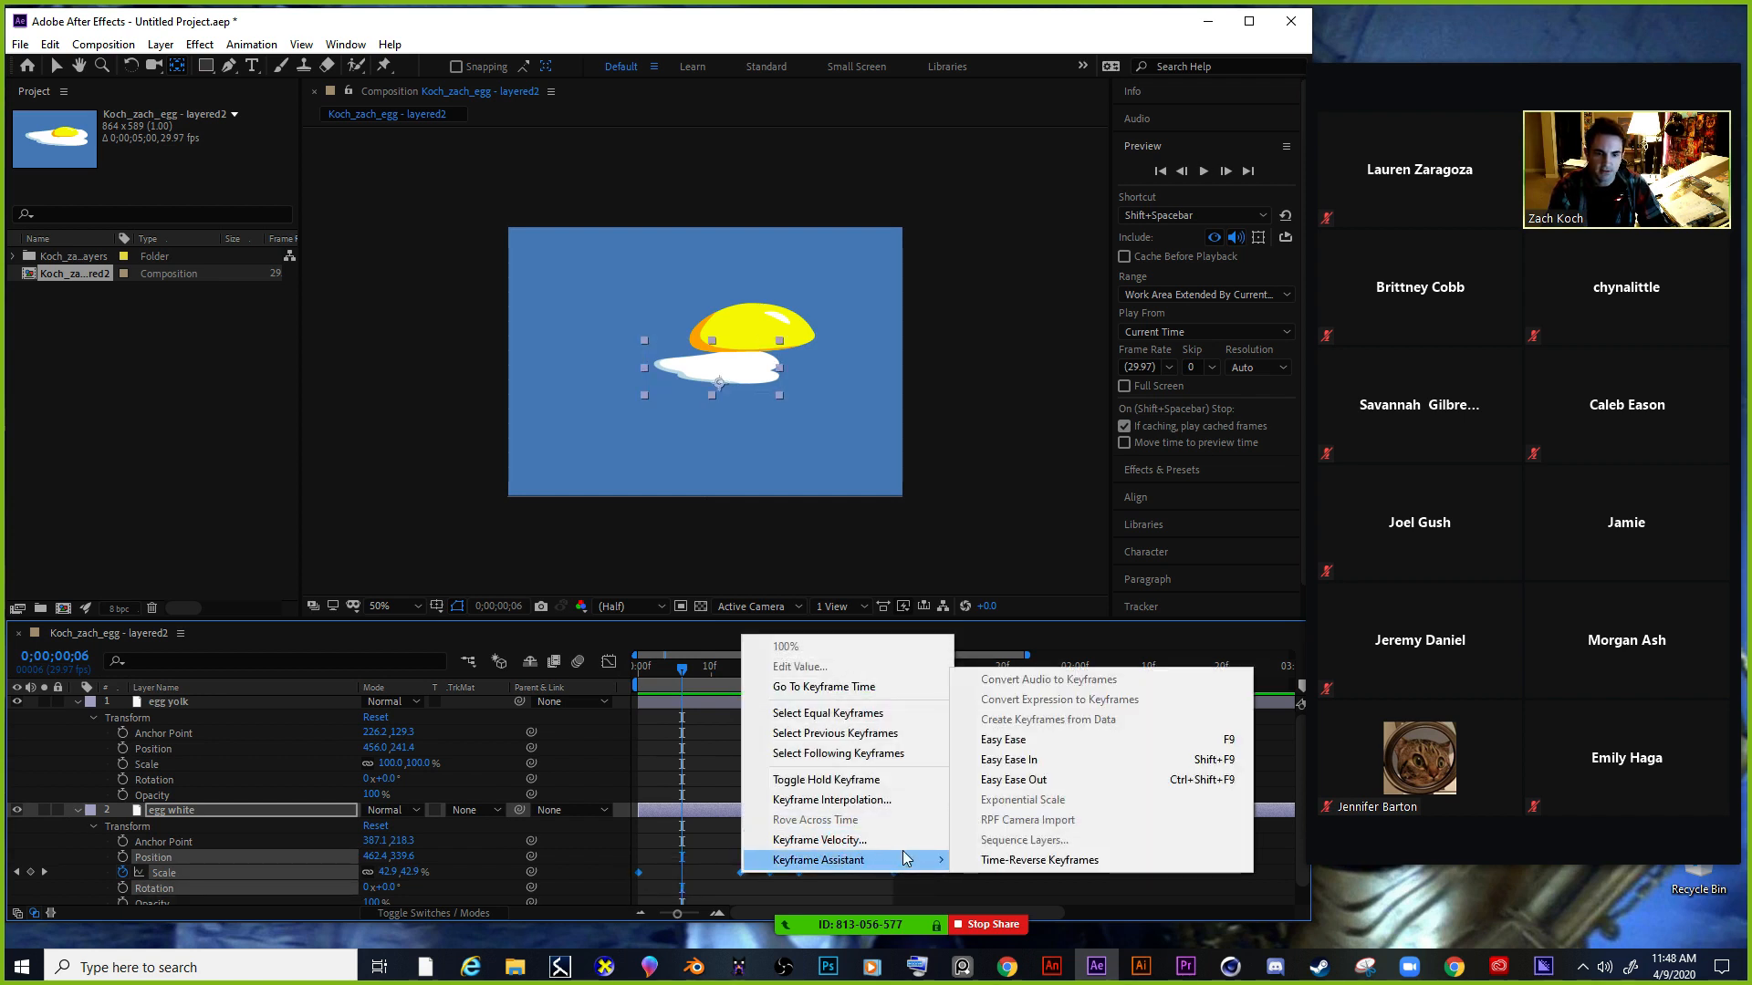
left_click(1044, 740)
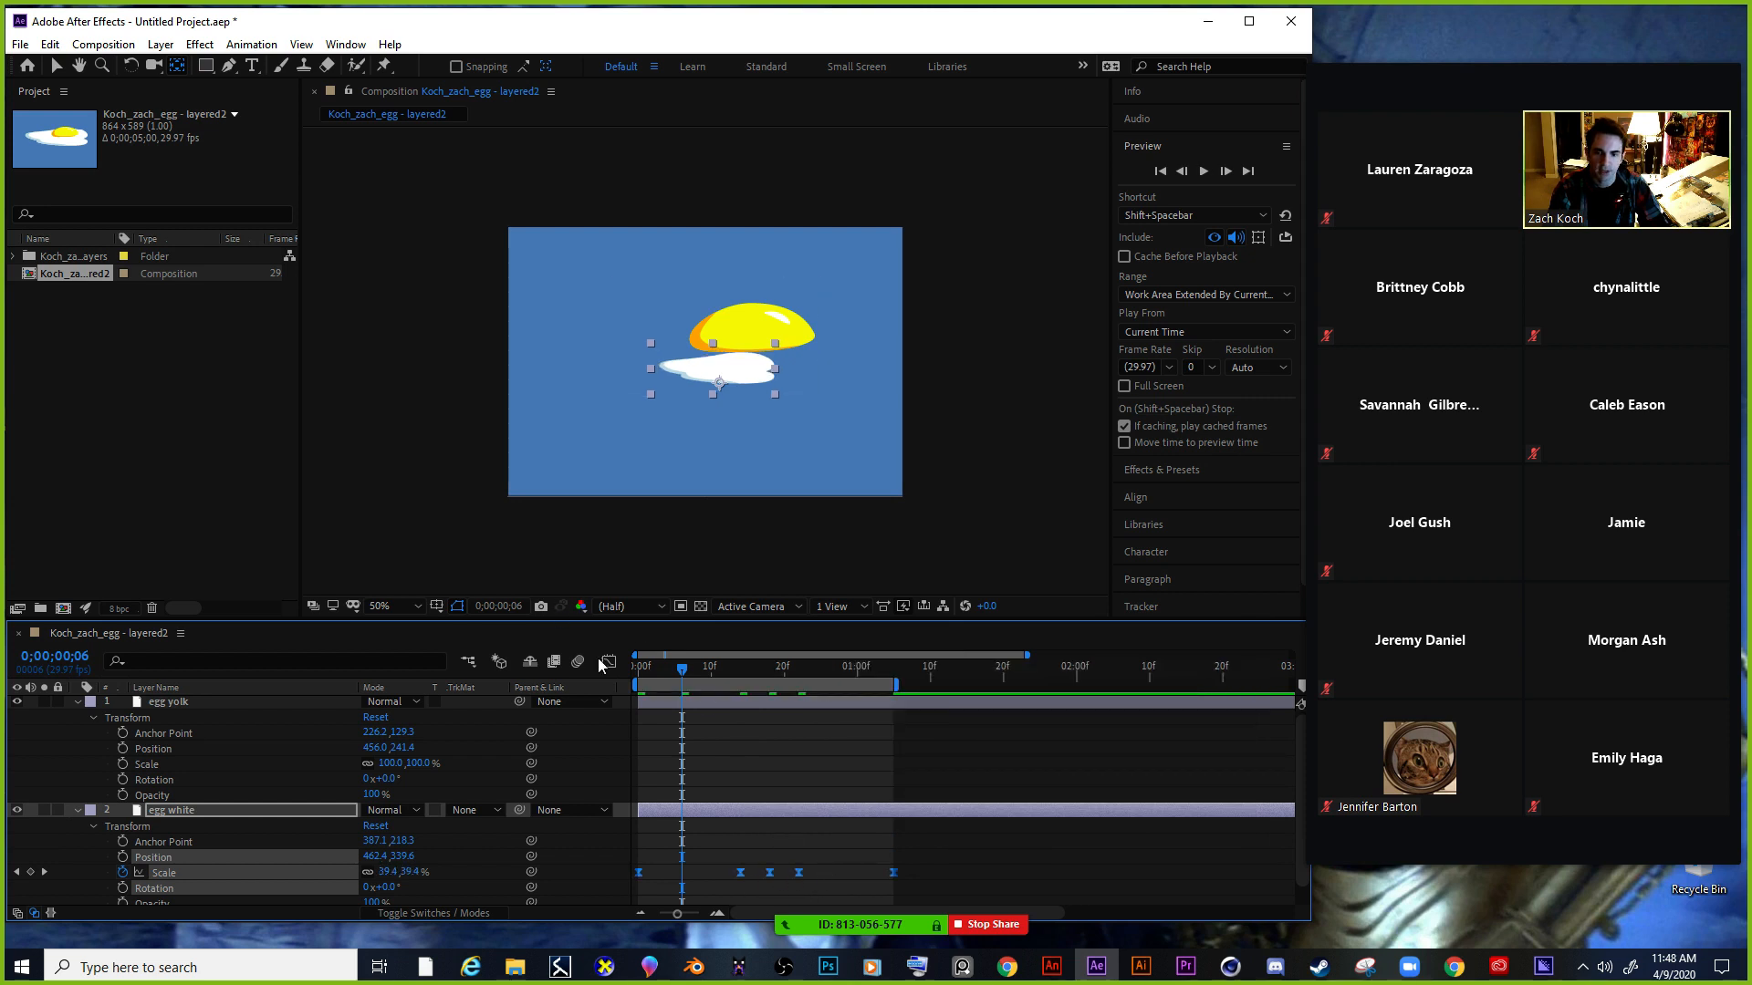
Show the eased Scale speed curve in the Graph Editor, preview the animation from 0;00;00;00, and stop playback.
left_click(607, 662)
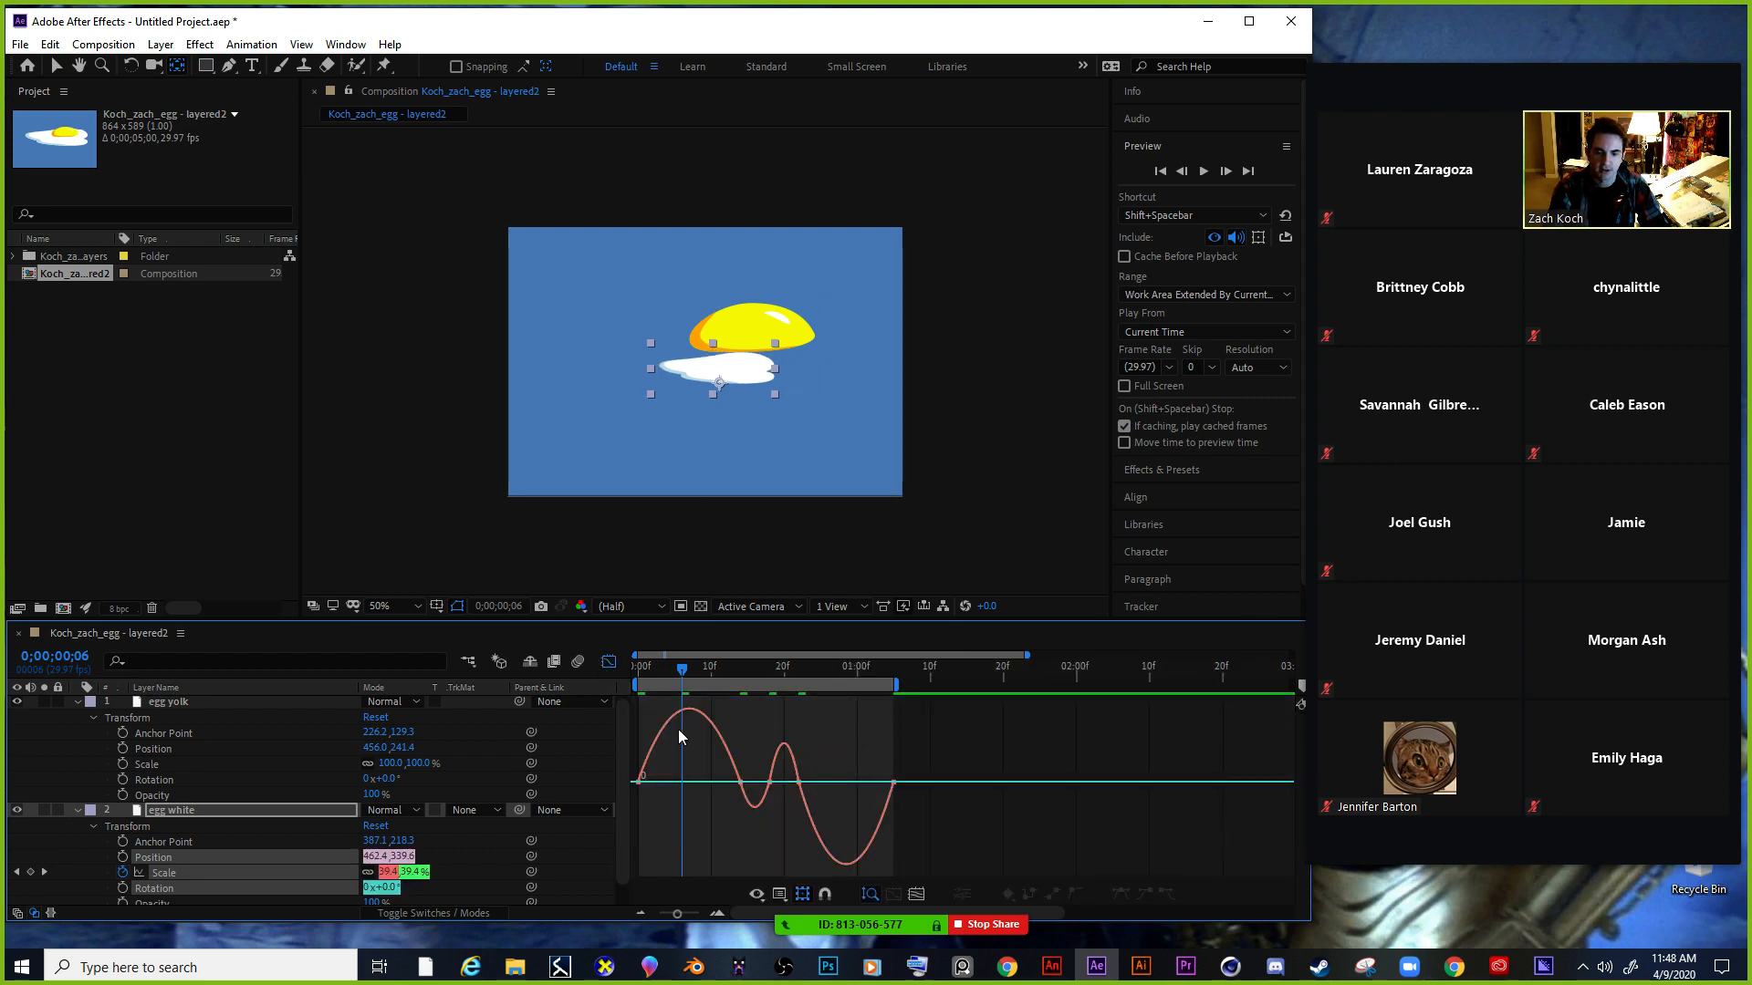
left_click_drag(682, 669, 593, 704)
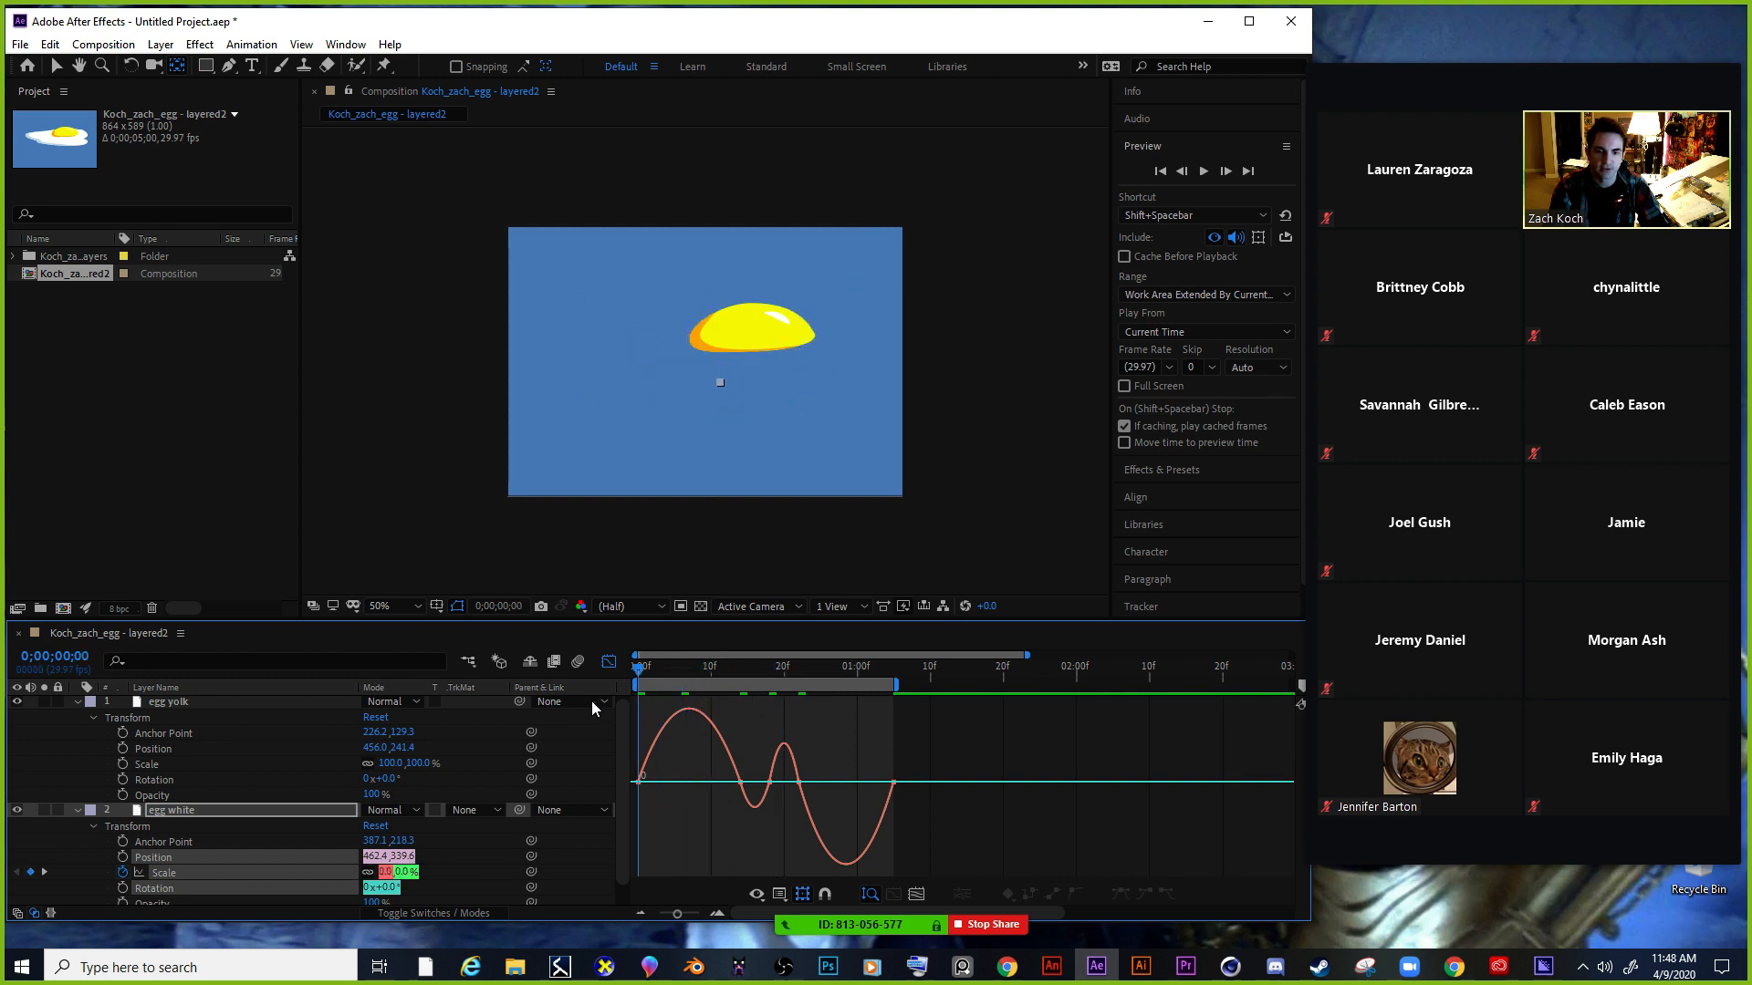
left_click(1205, 172)
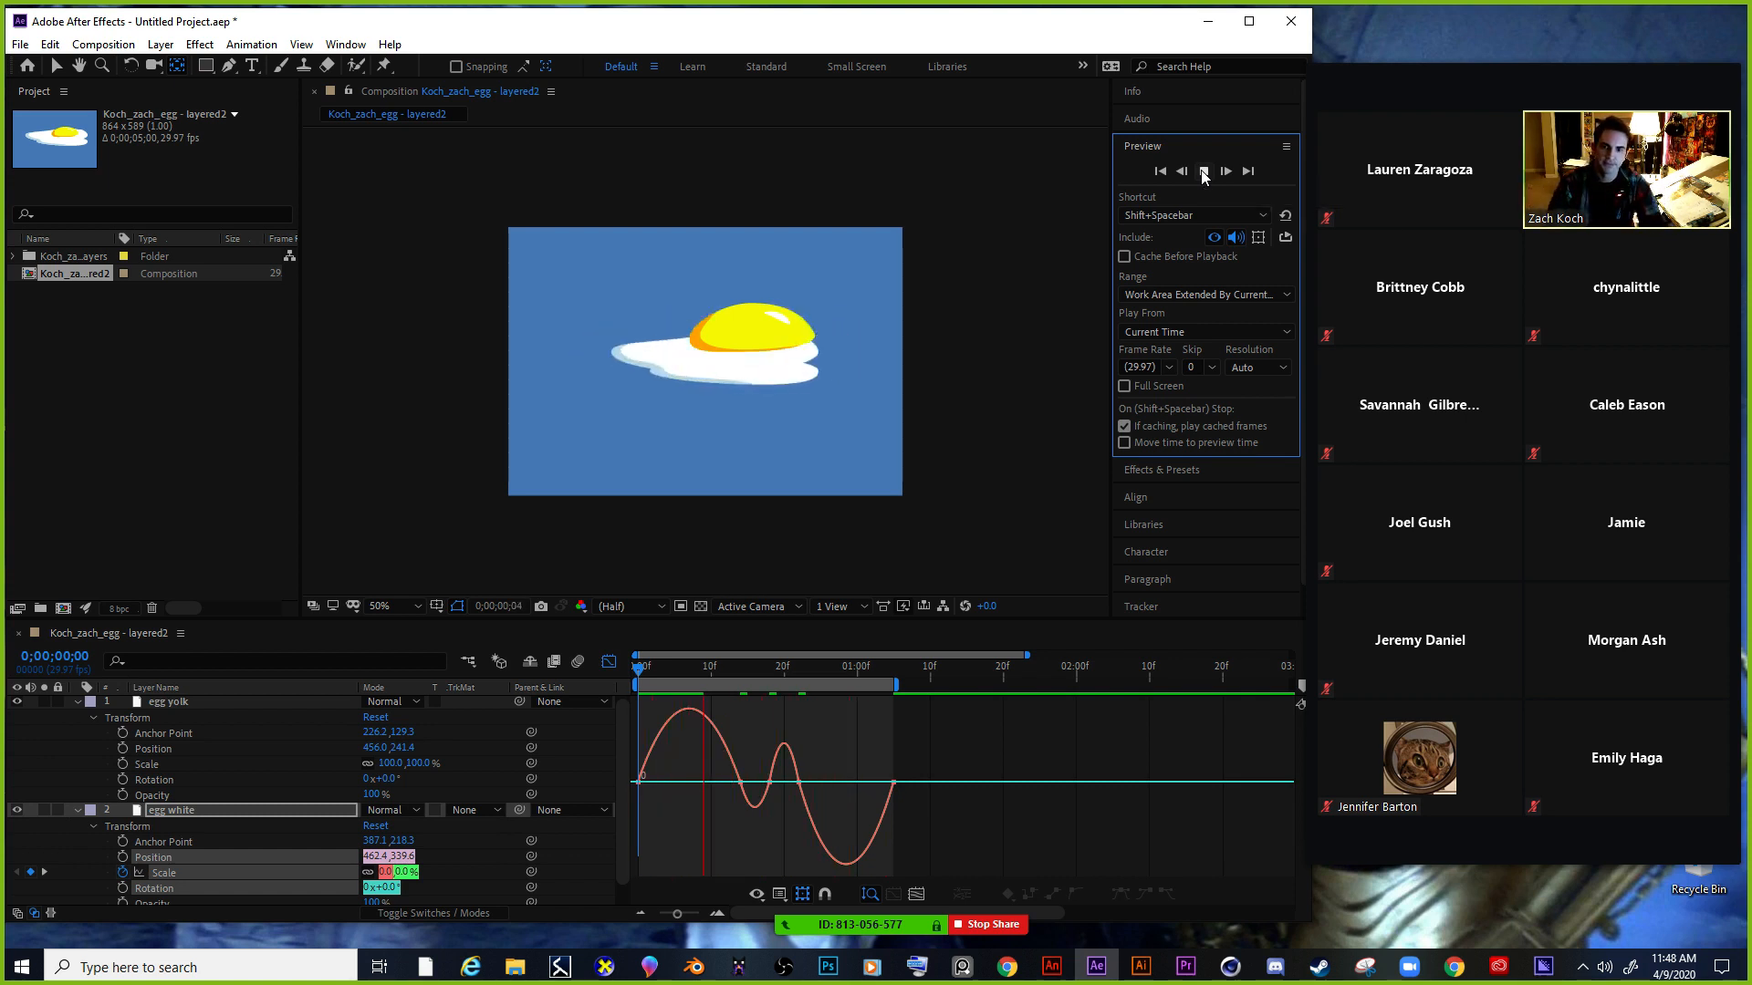
left_click(1204, 170)
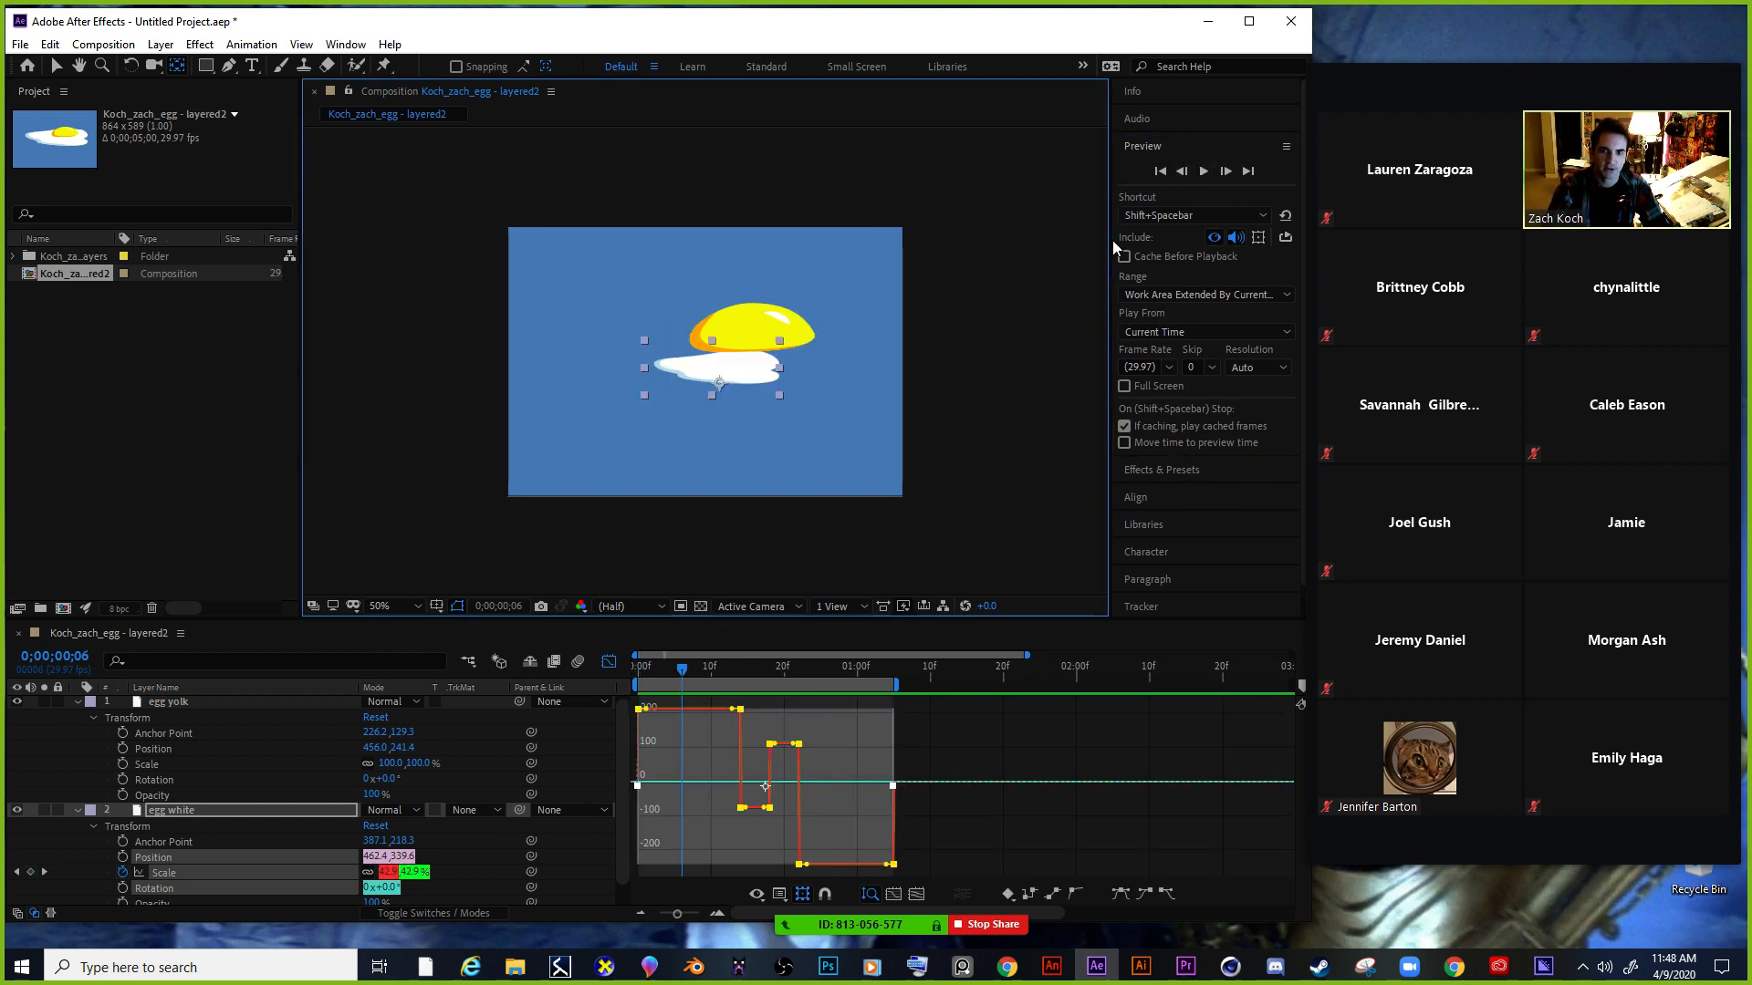
Preview the egg white animation with linear keyframes for comparison, stop it, and redo the Easy Ease.
left_click(1204, 171)
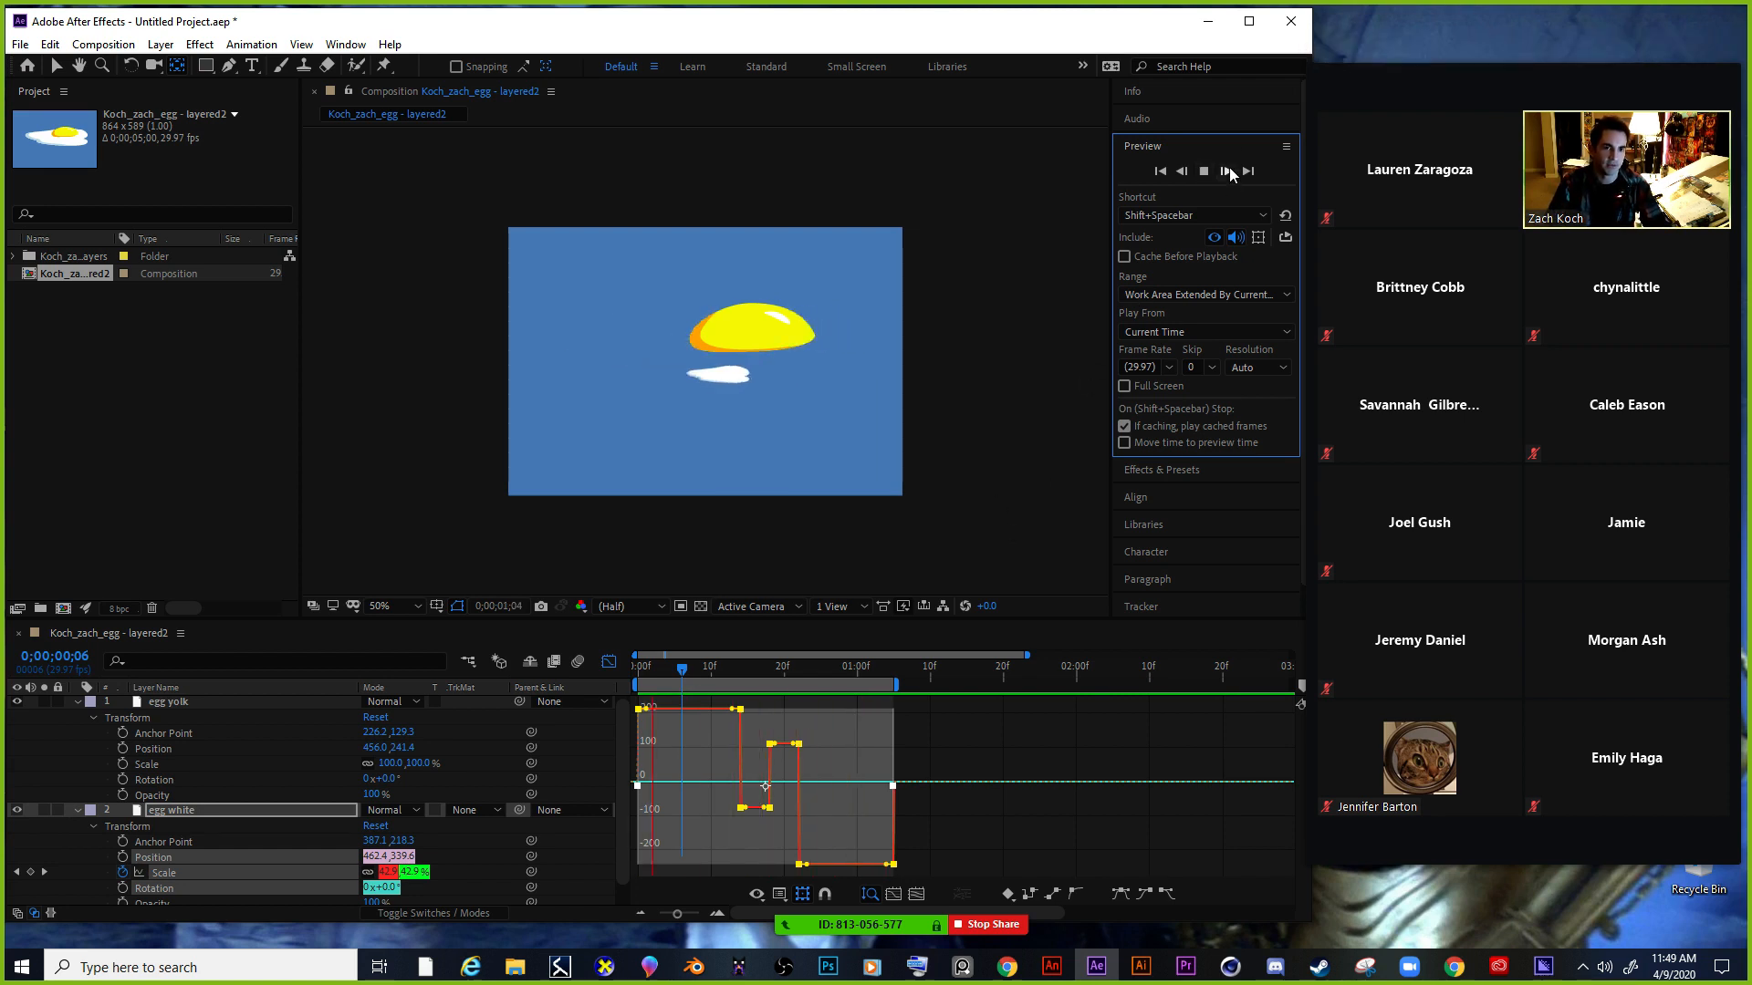
left_click(1205, 173)
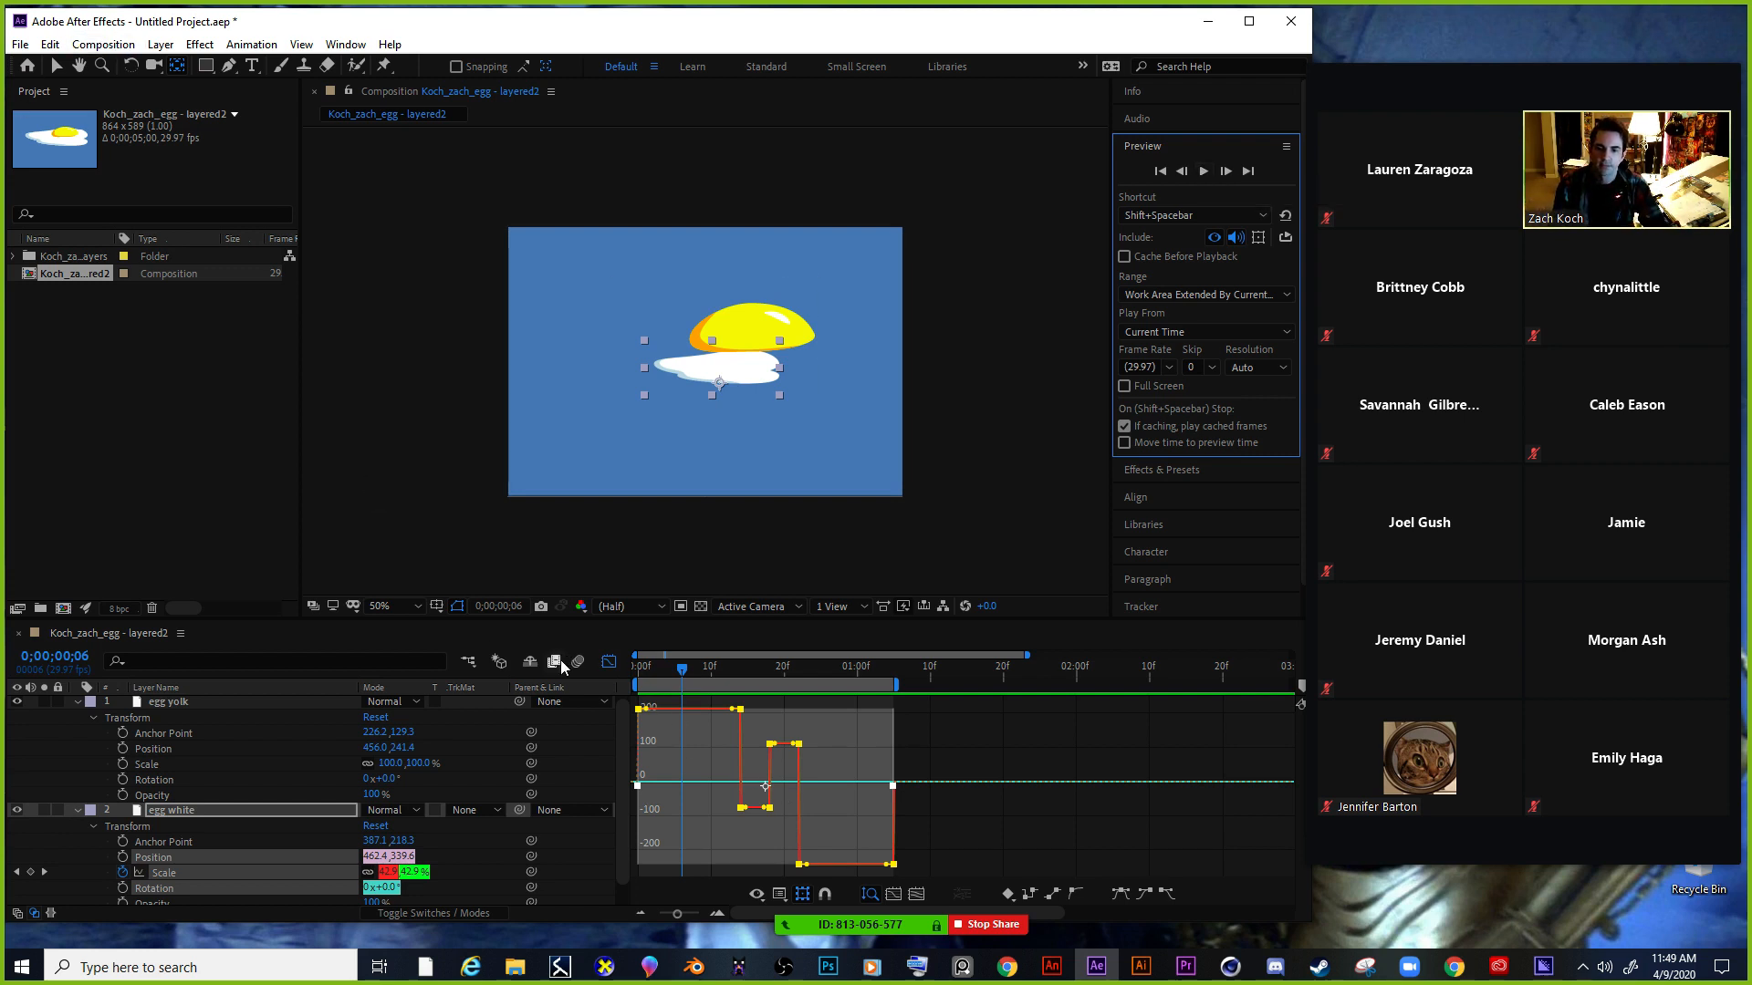
left_click(51, 44)
left_click(64, 85)
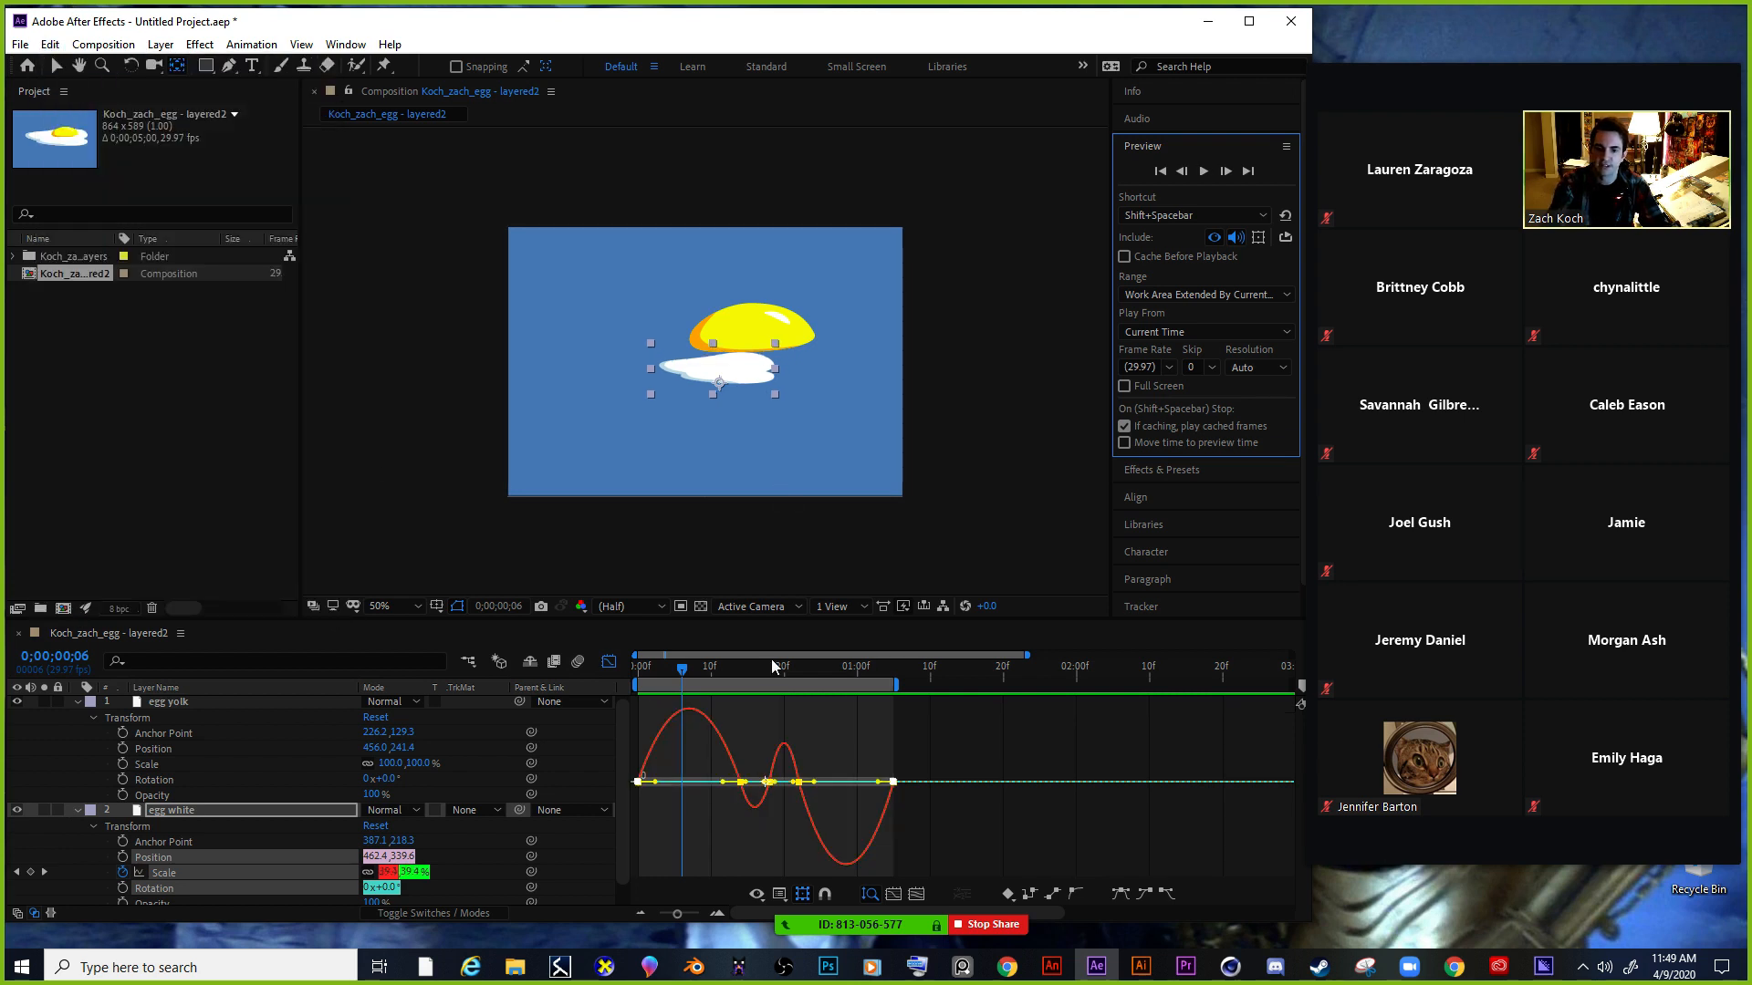
Preview the eased egg white animation at normal size and close up, and stop playback.
left_click(1202, 171)
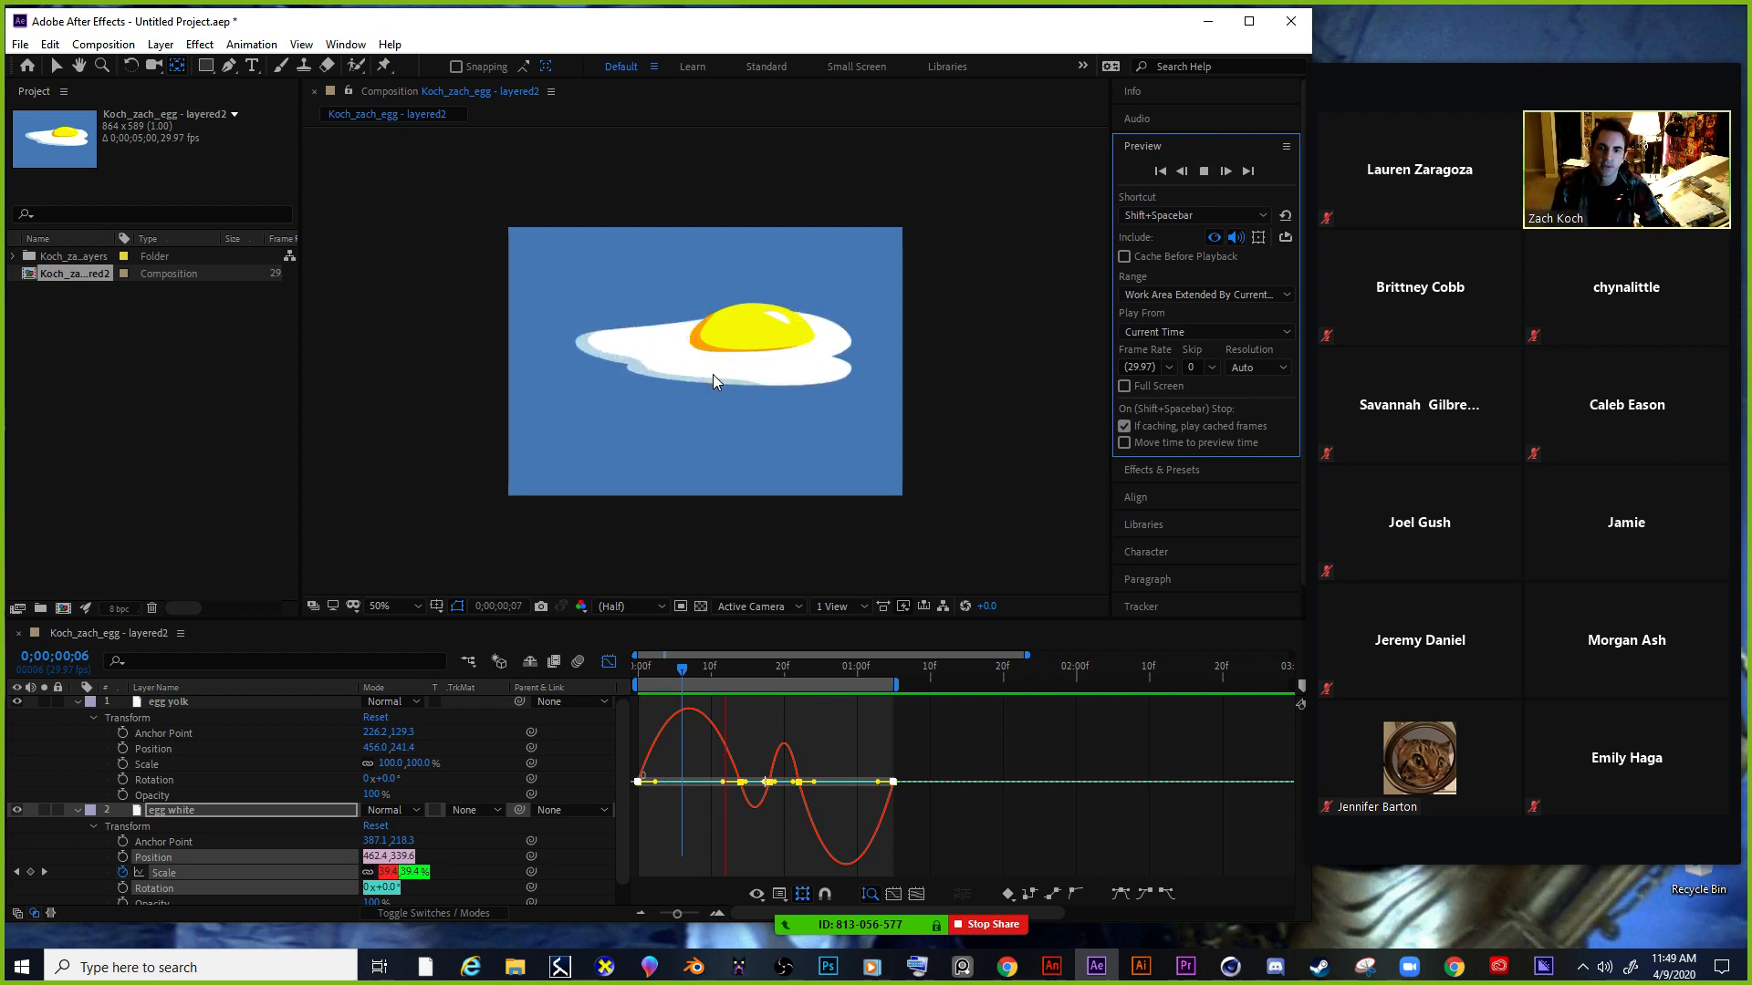
left_click(753, 383)
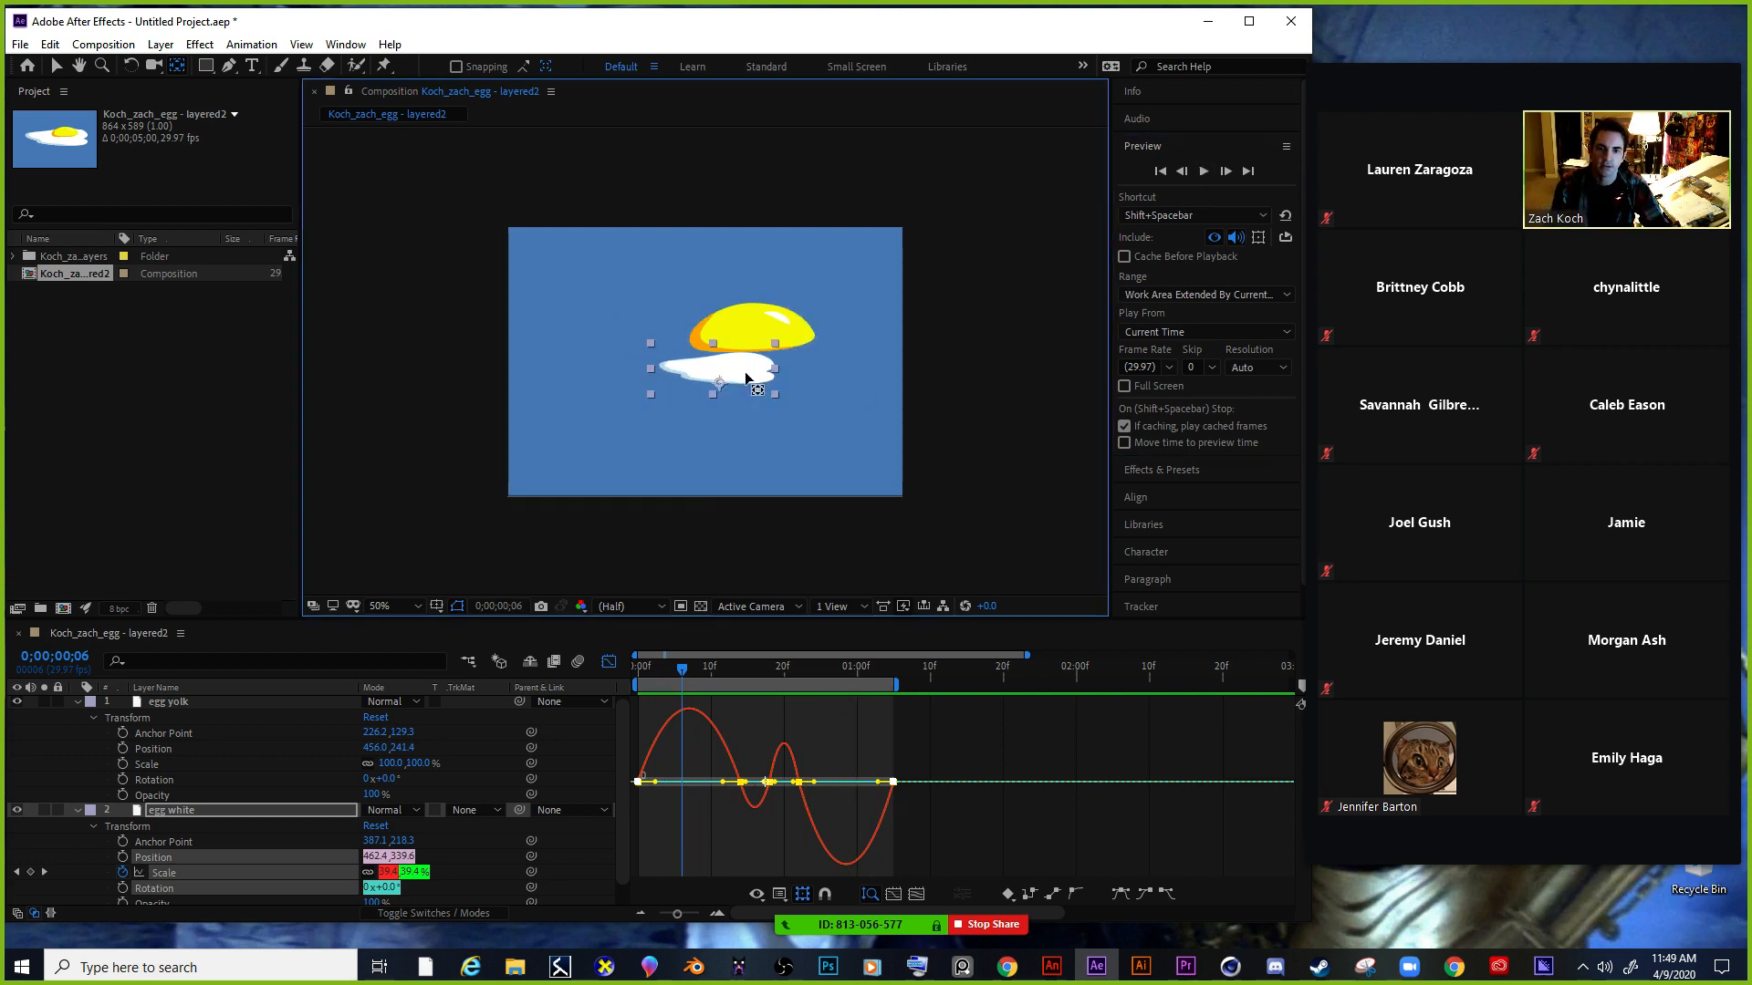
scroll(730, 406, "up", 4)
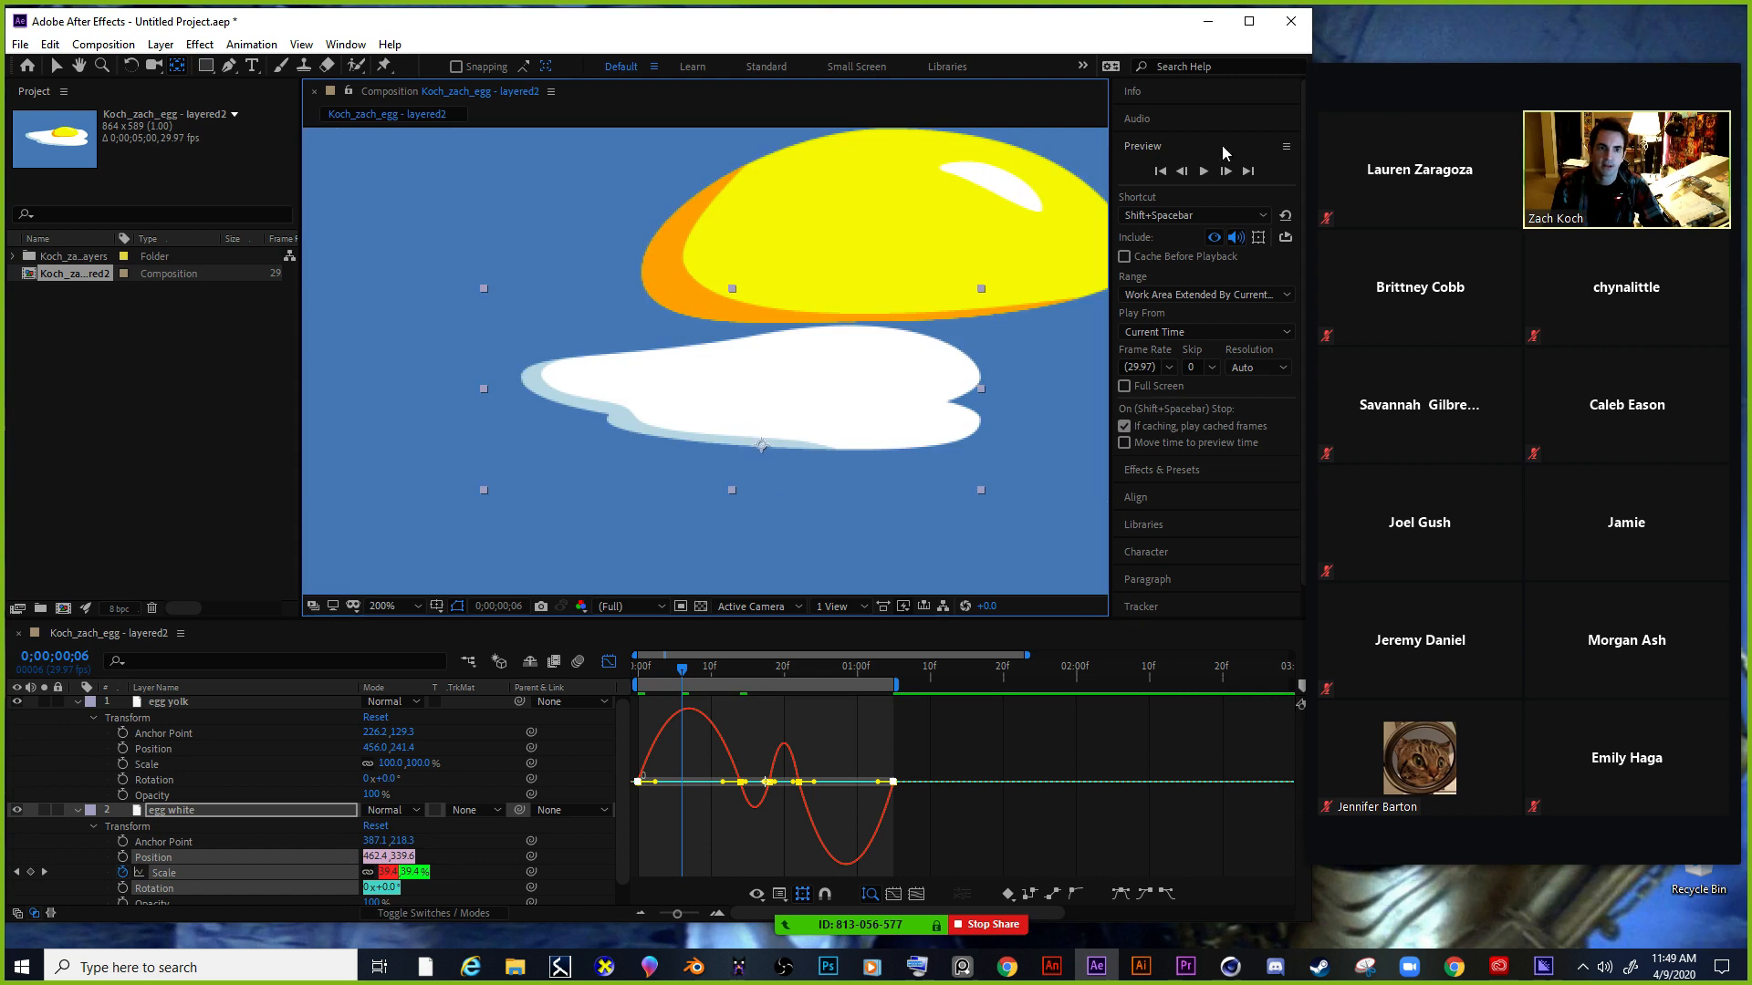
left_click(1205, 171)
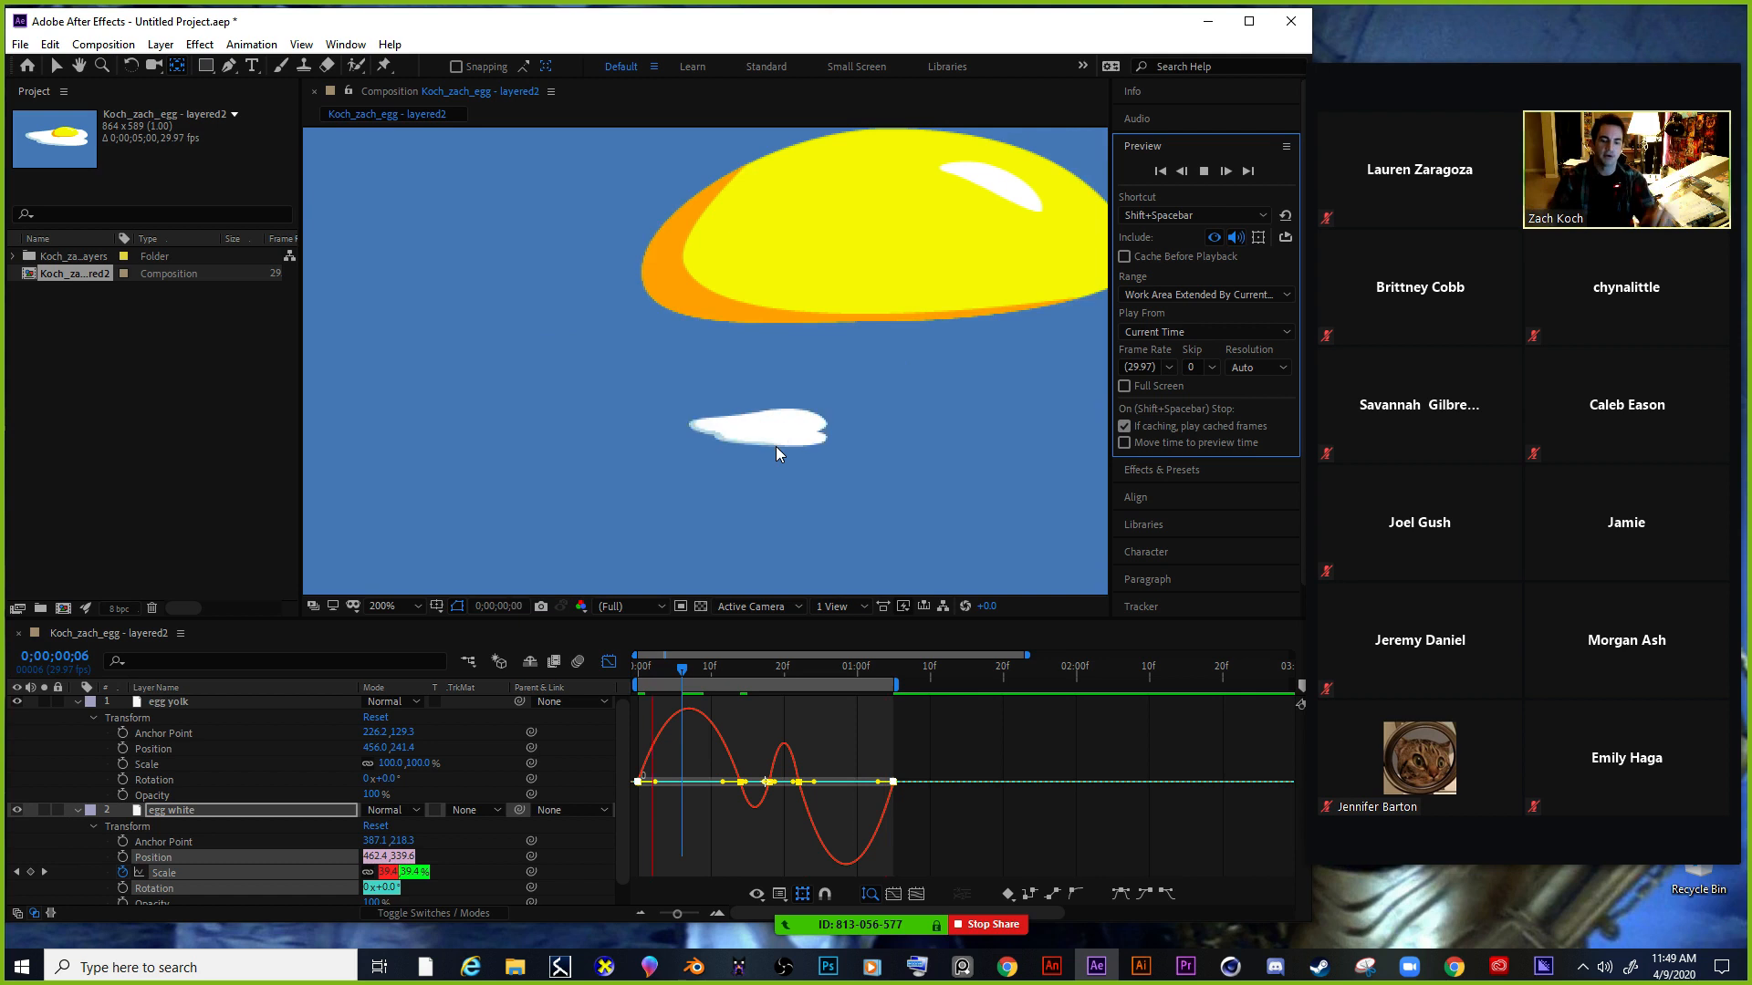
scroll(775, 447, "down", 1)
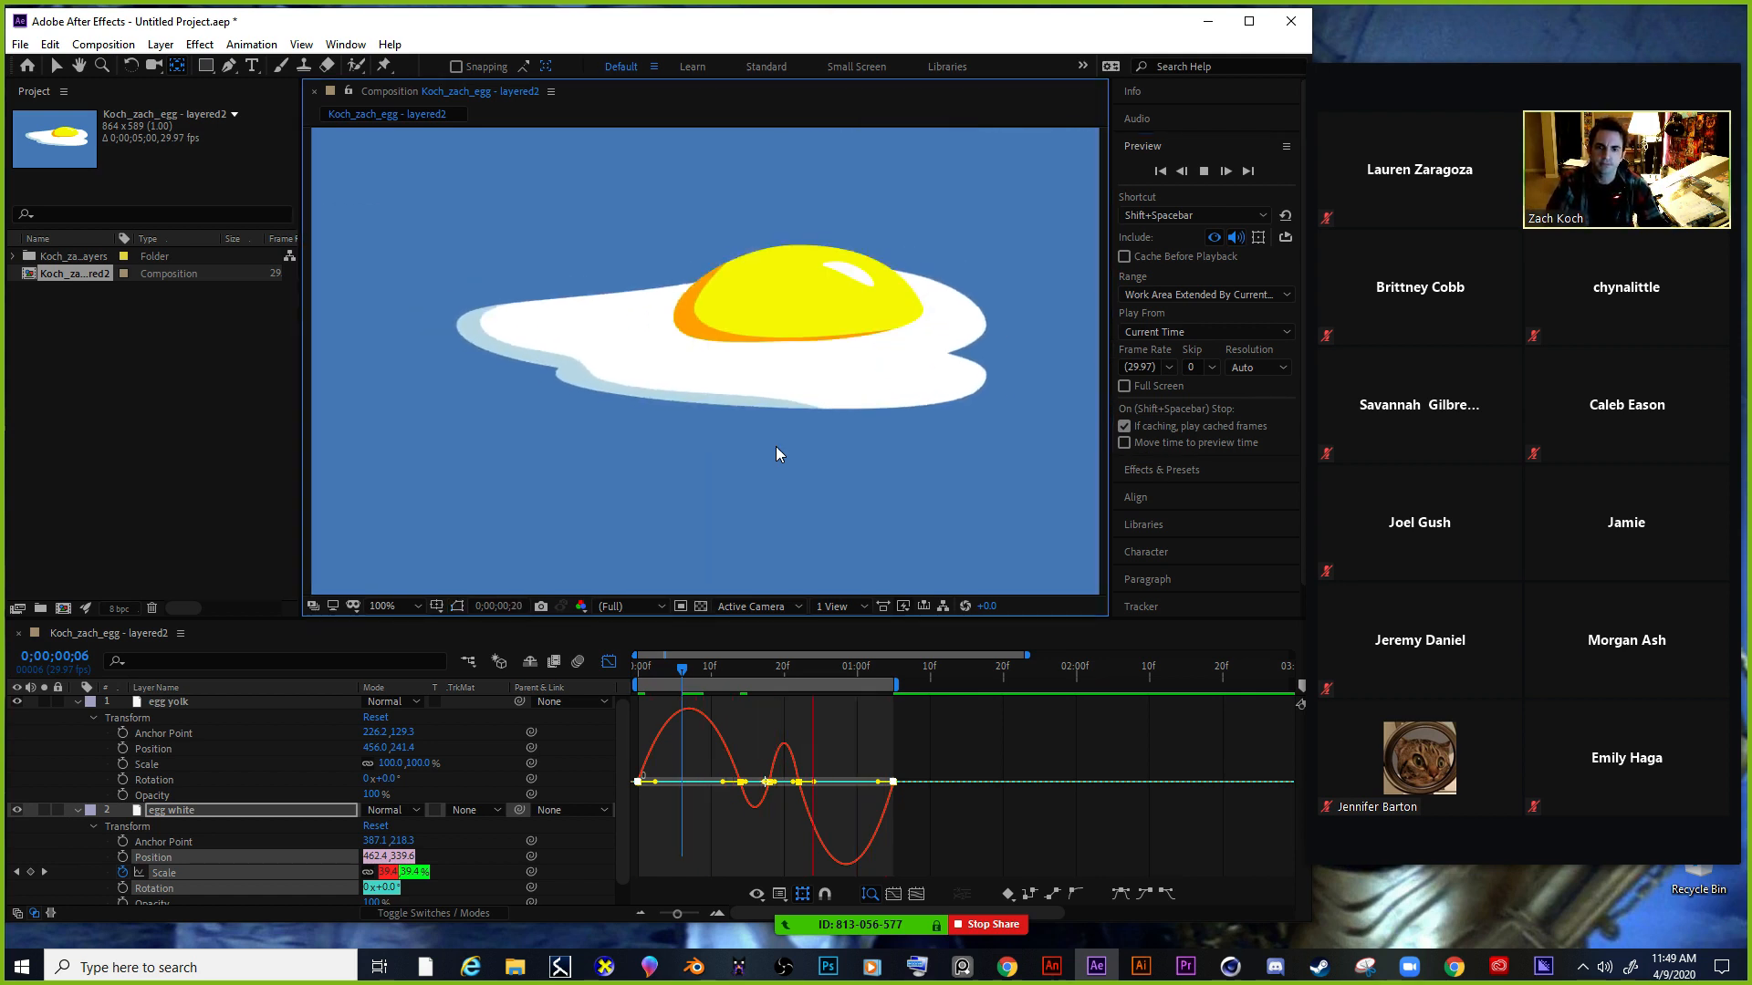
scroll(638, 244, "down", 1)
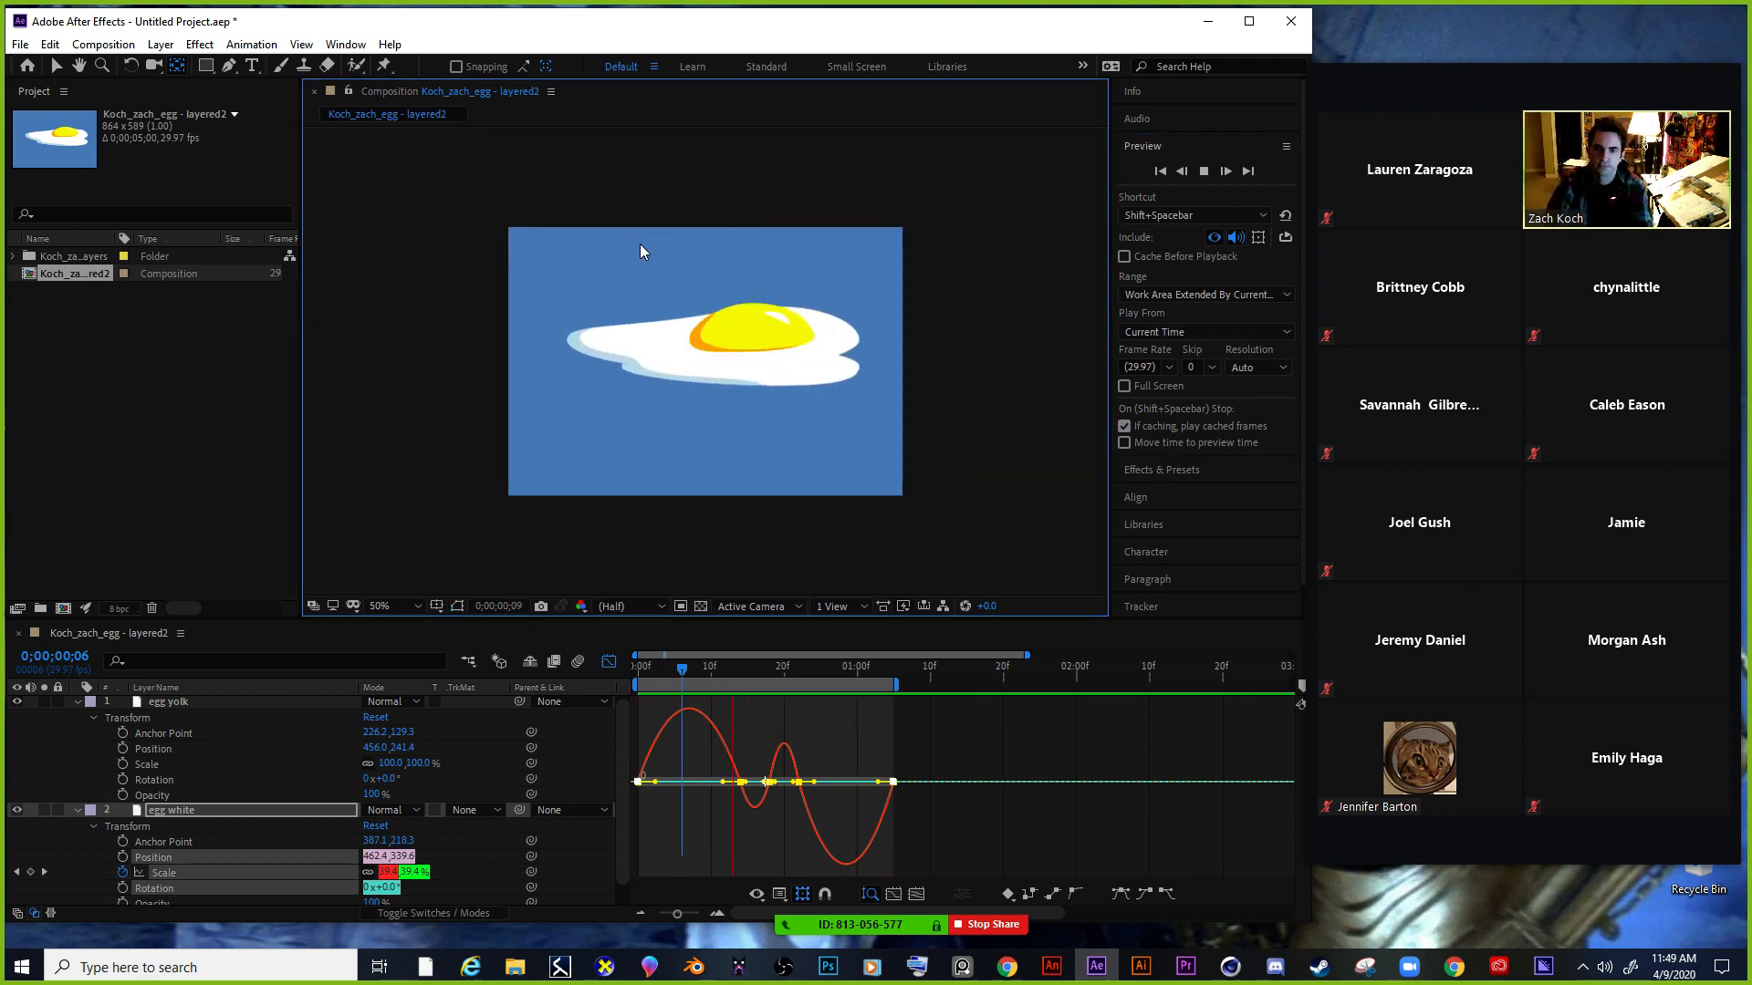
left_click(1203, 170)
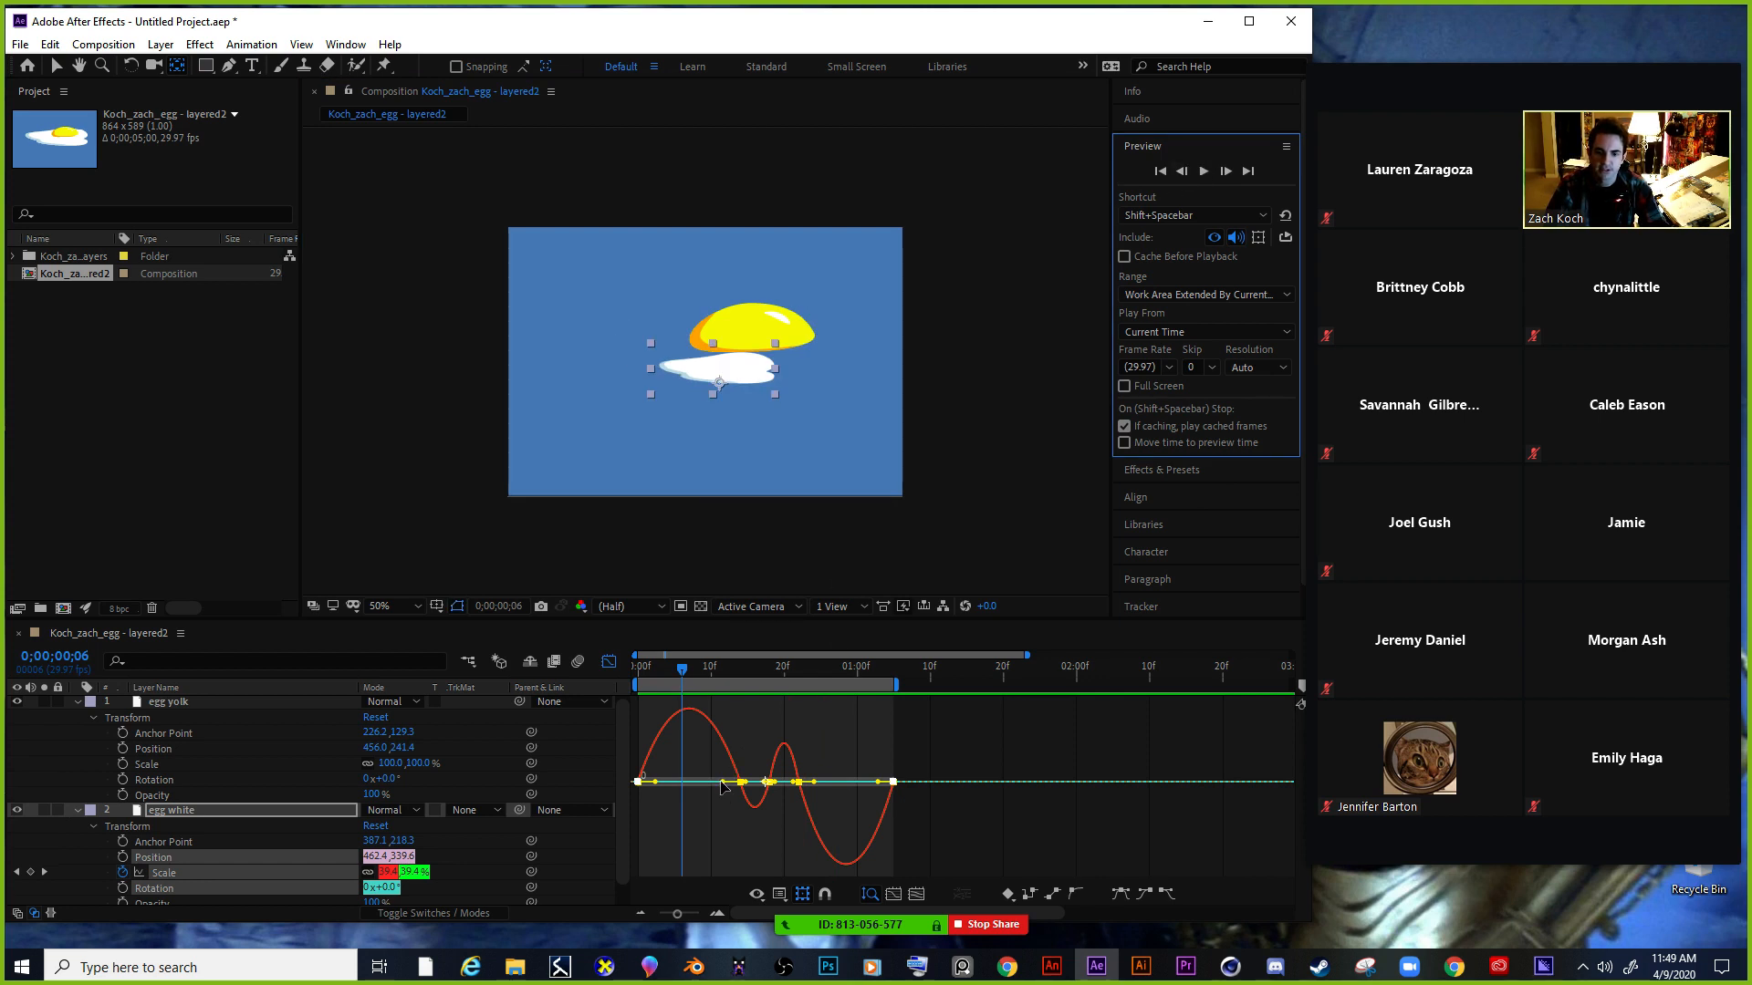
Try lengthening the incoming speed handle of the egg white's Scale keyframe near 0;00;00;14, and preview the change.
left_click(721, 784)
left_click_drag(720, 784, 709, 784)
left_click(712, 785)
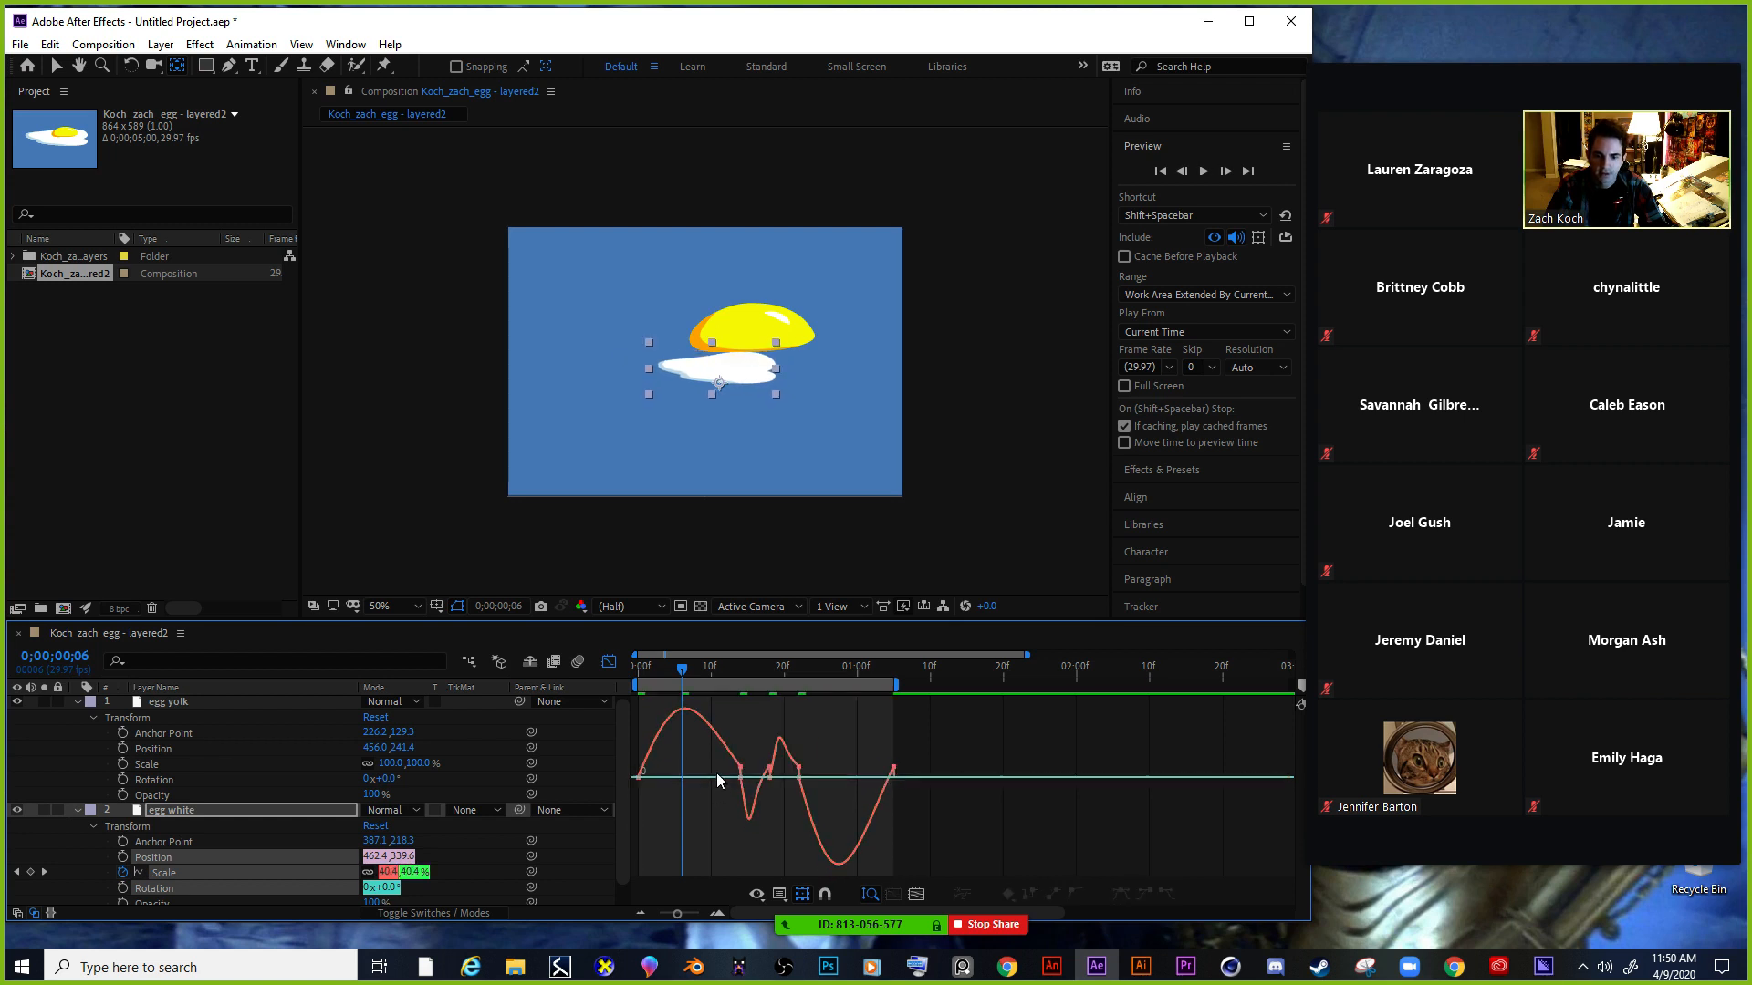
left_click(740, 768)
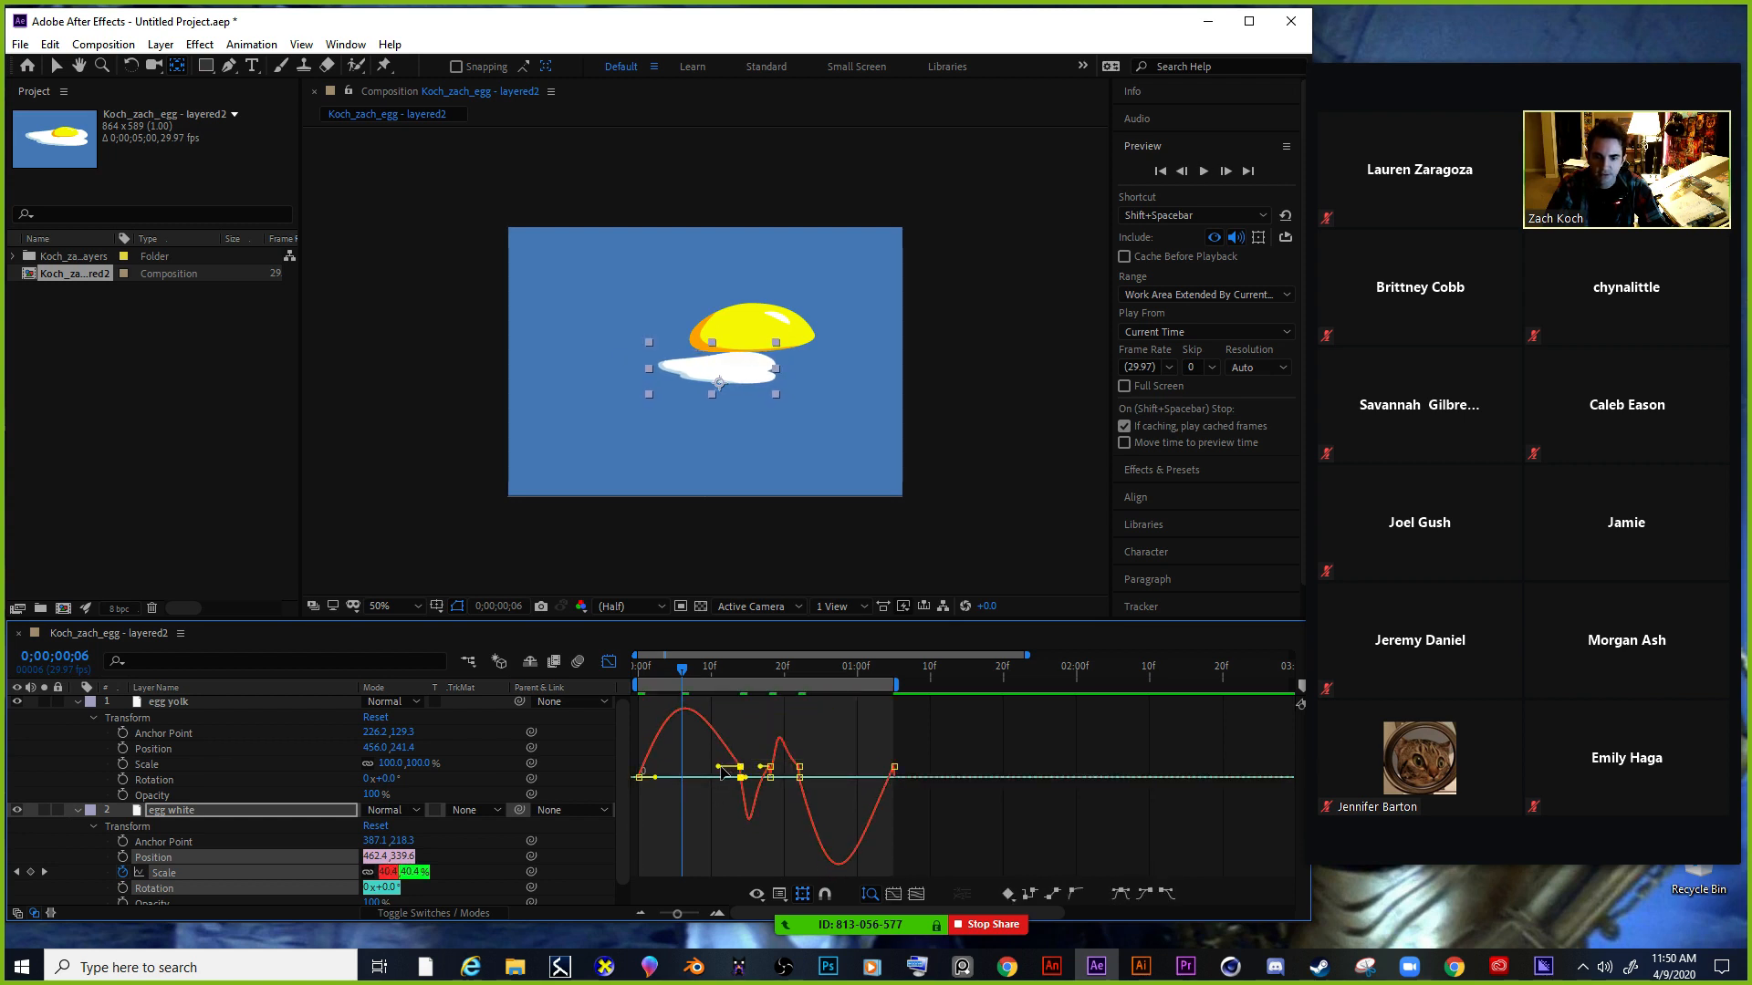
mouse_move(721, 772)
left_mouse_down()
mouse_move(721, 756)
mouse_move(714, 779)
left_mouse_up()
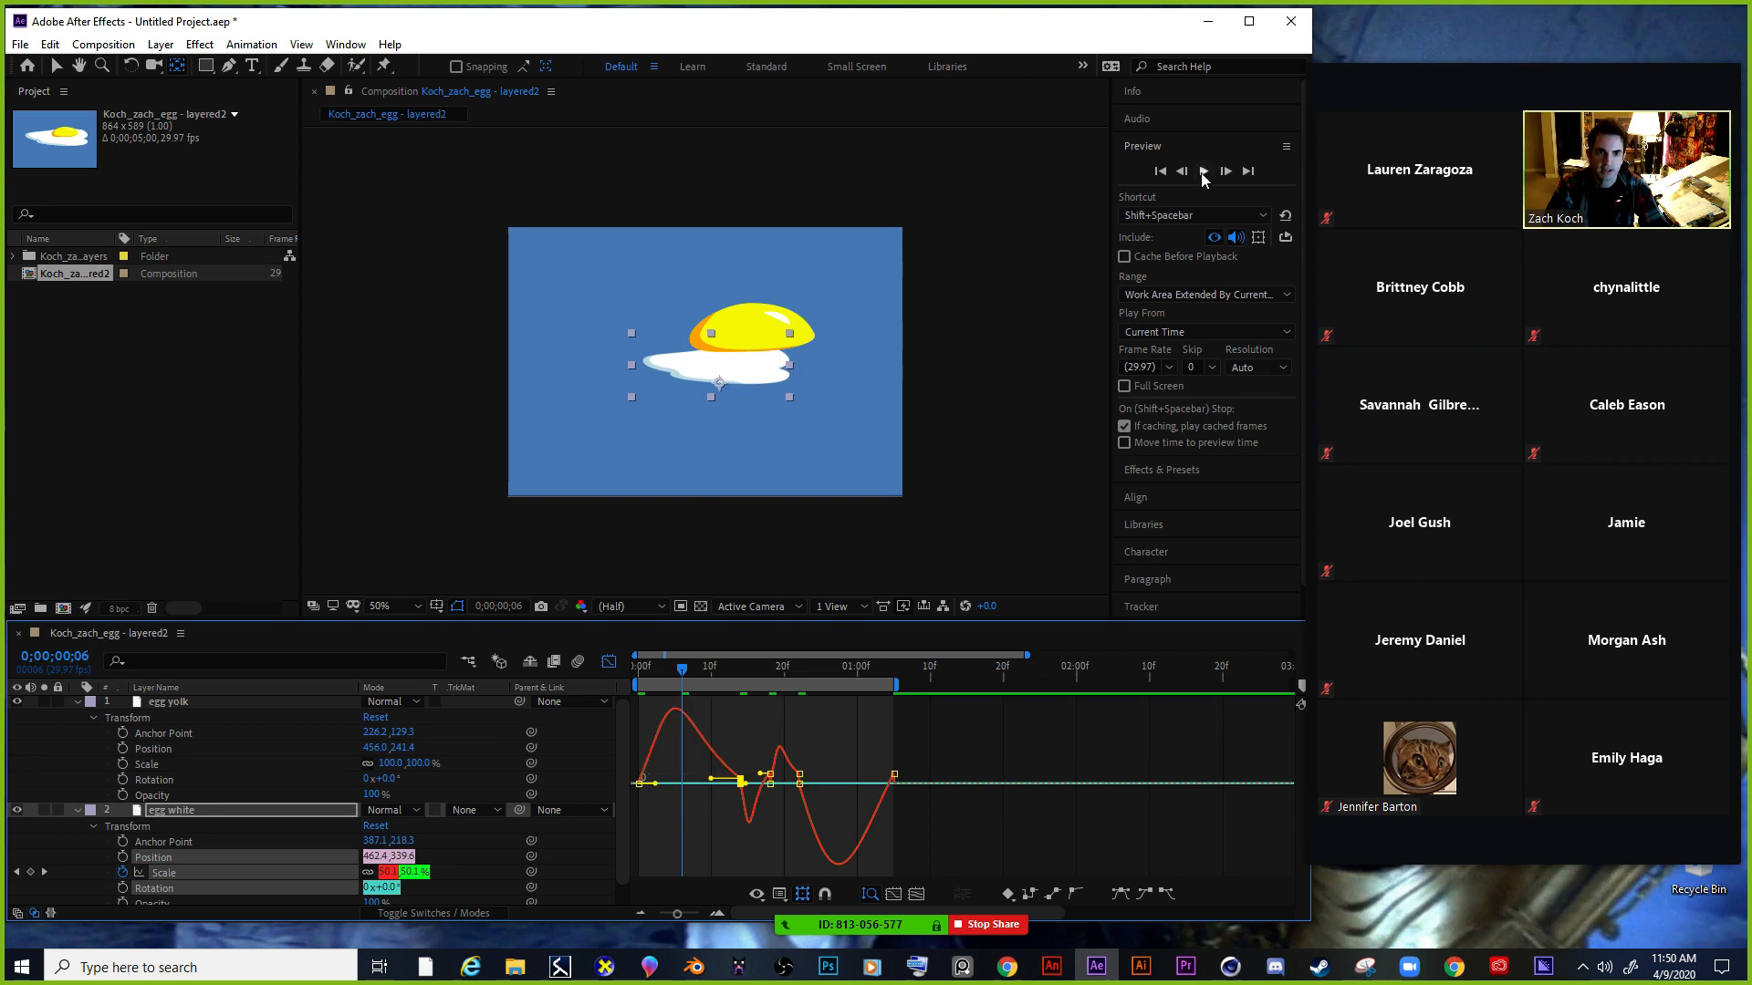
left_click(1202, 172)
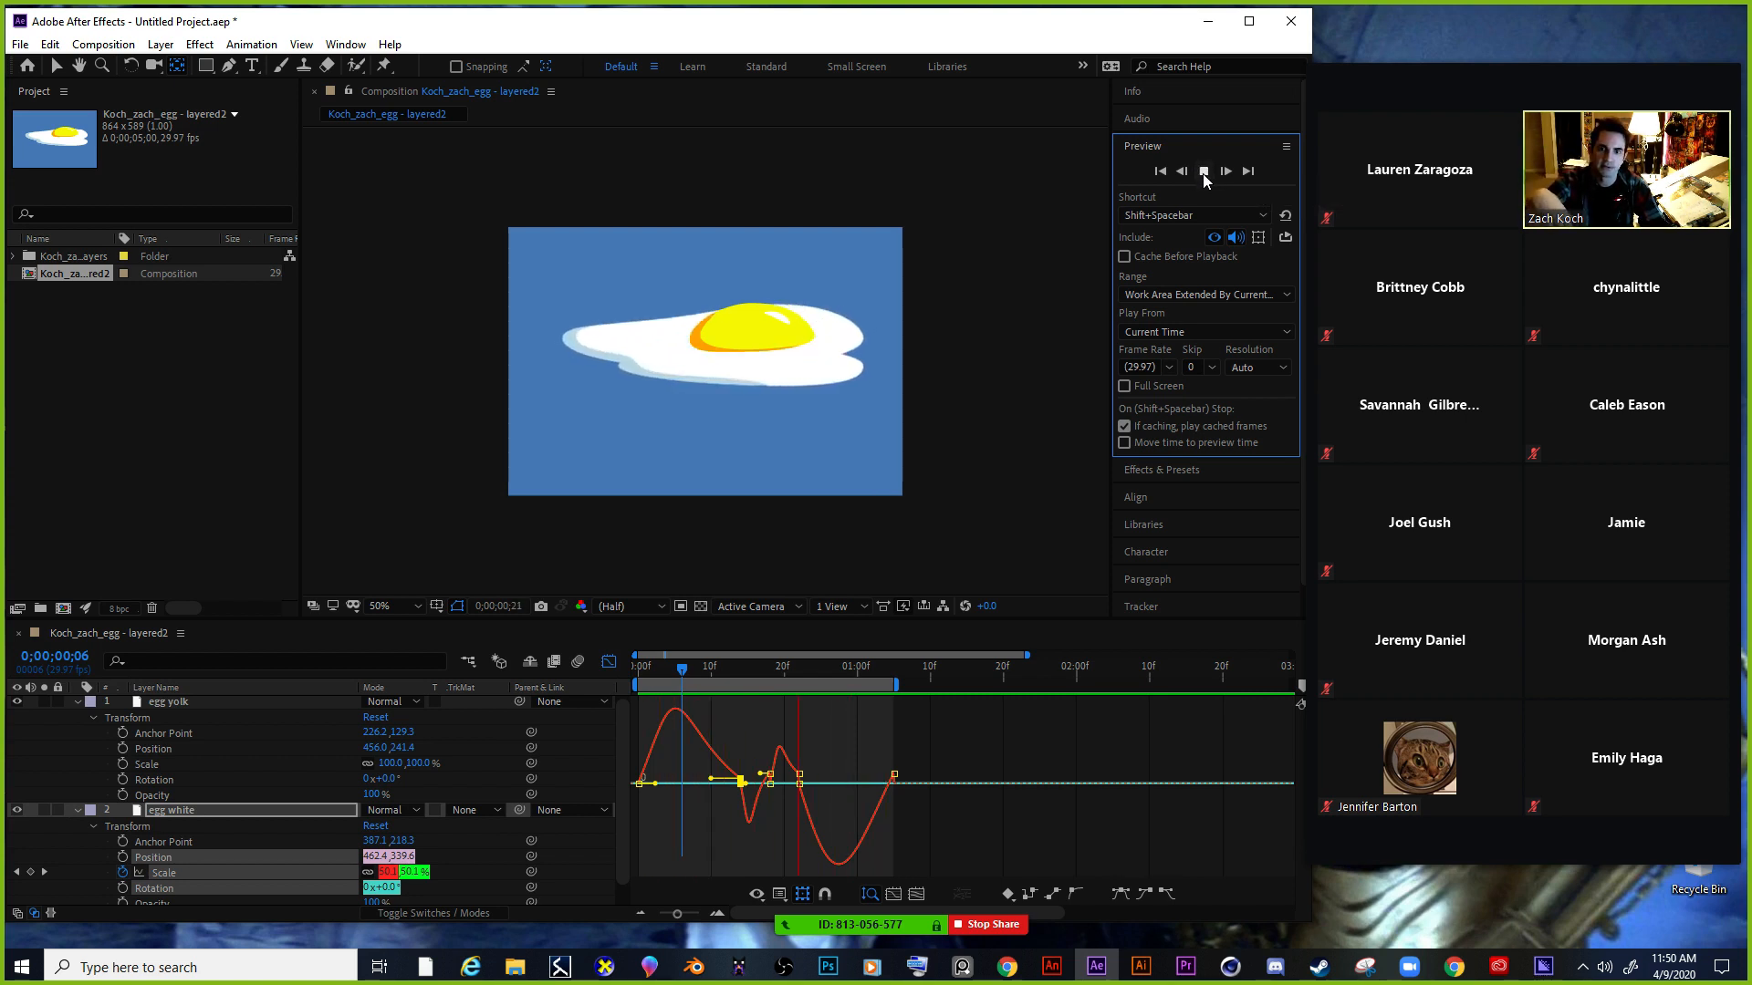
left_click(1202, 171)
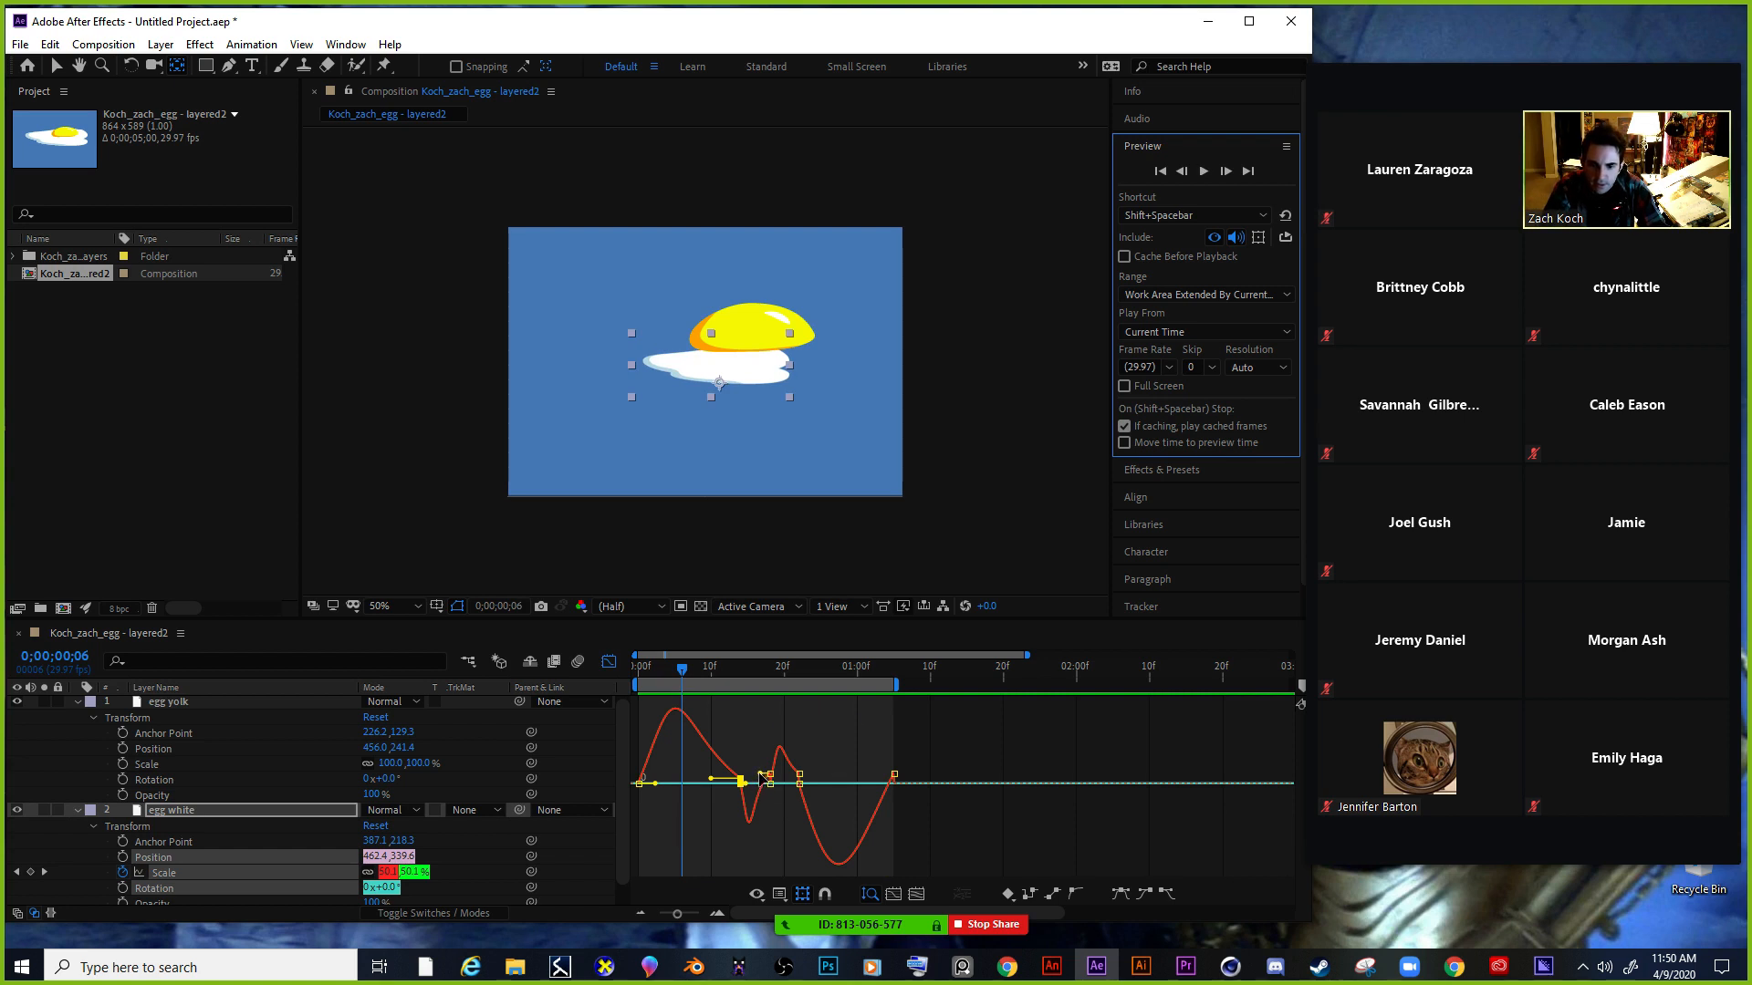
Try pulling the speed handles of the egg white's later Scale keyframes to reshape the curve, and preview the motion.
left_click_drag(764, 776, 787, 742)
left_click_drag(814, 772, 857, 757)
left_click(1203, 172)
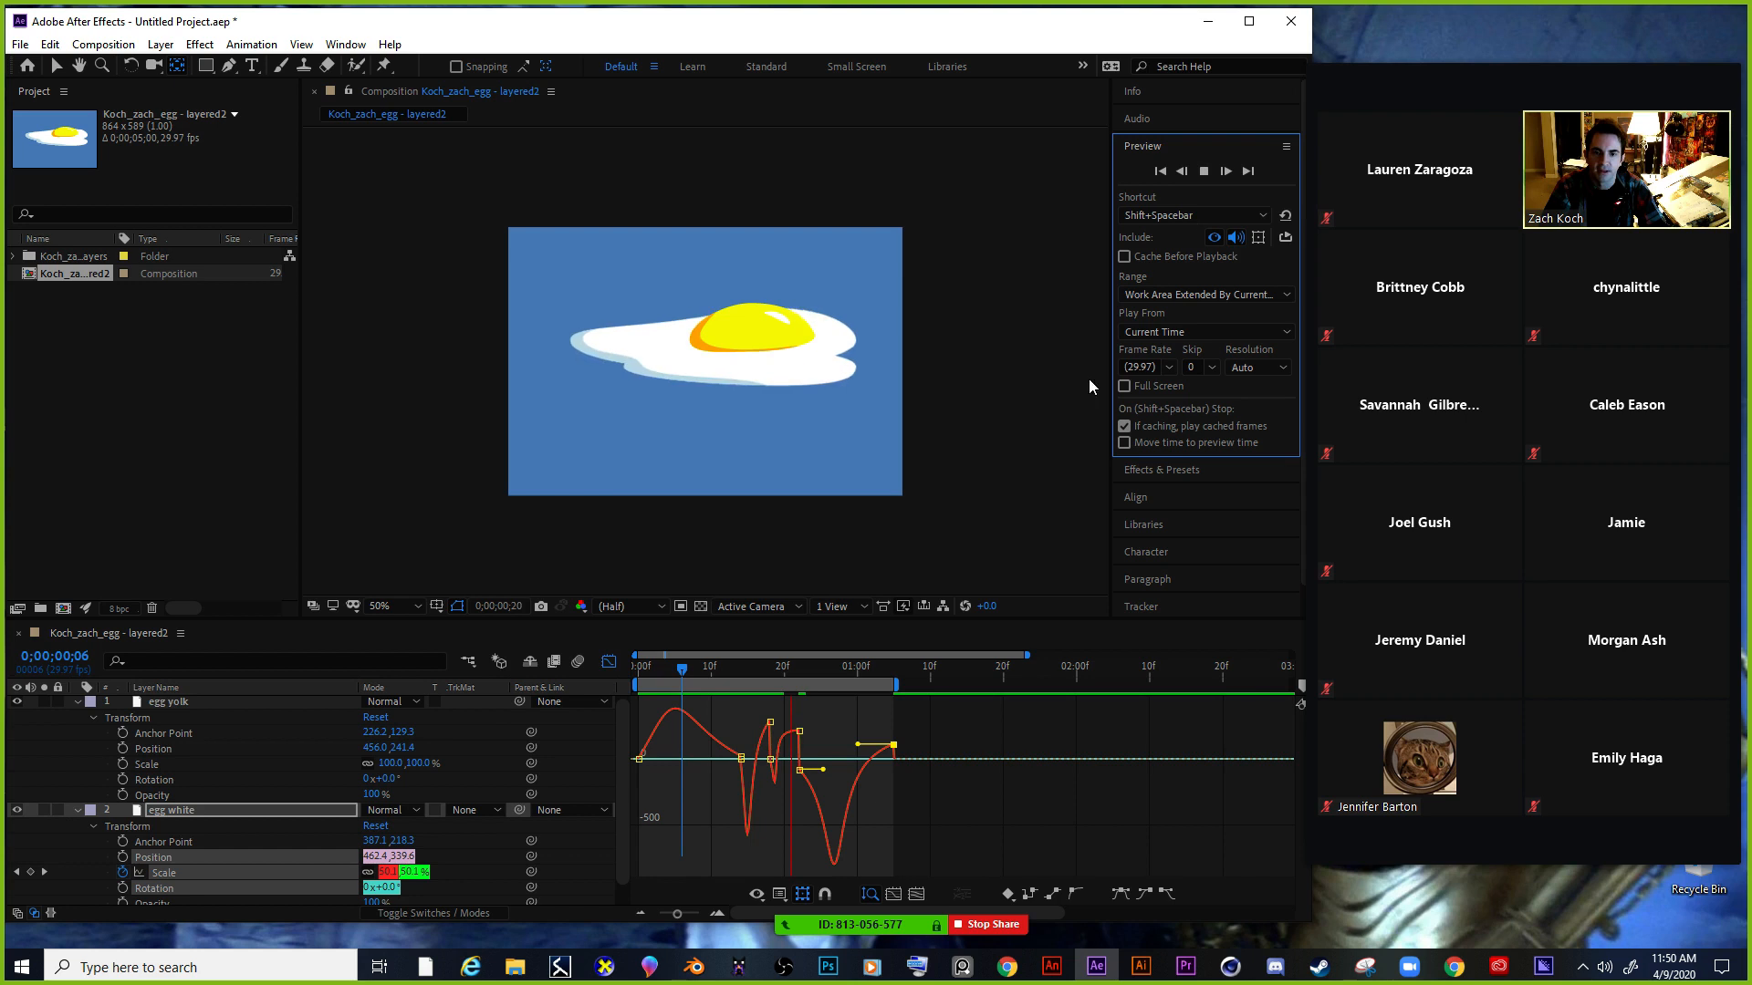
left_click(956, 573)
Undo all the speed handle edits back to the plain Easy Ease curve.
key("ctrl+z")
key("ctrl+z")
key("ctrl+z")
key("ctrl+z")
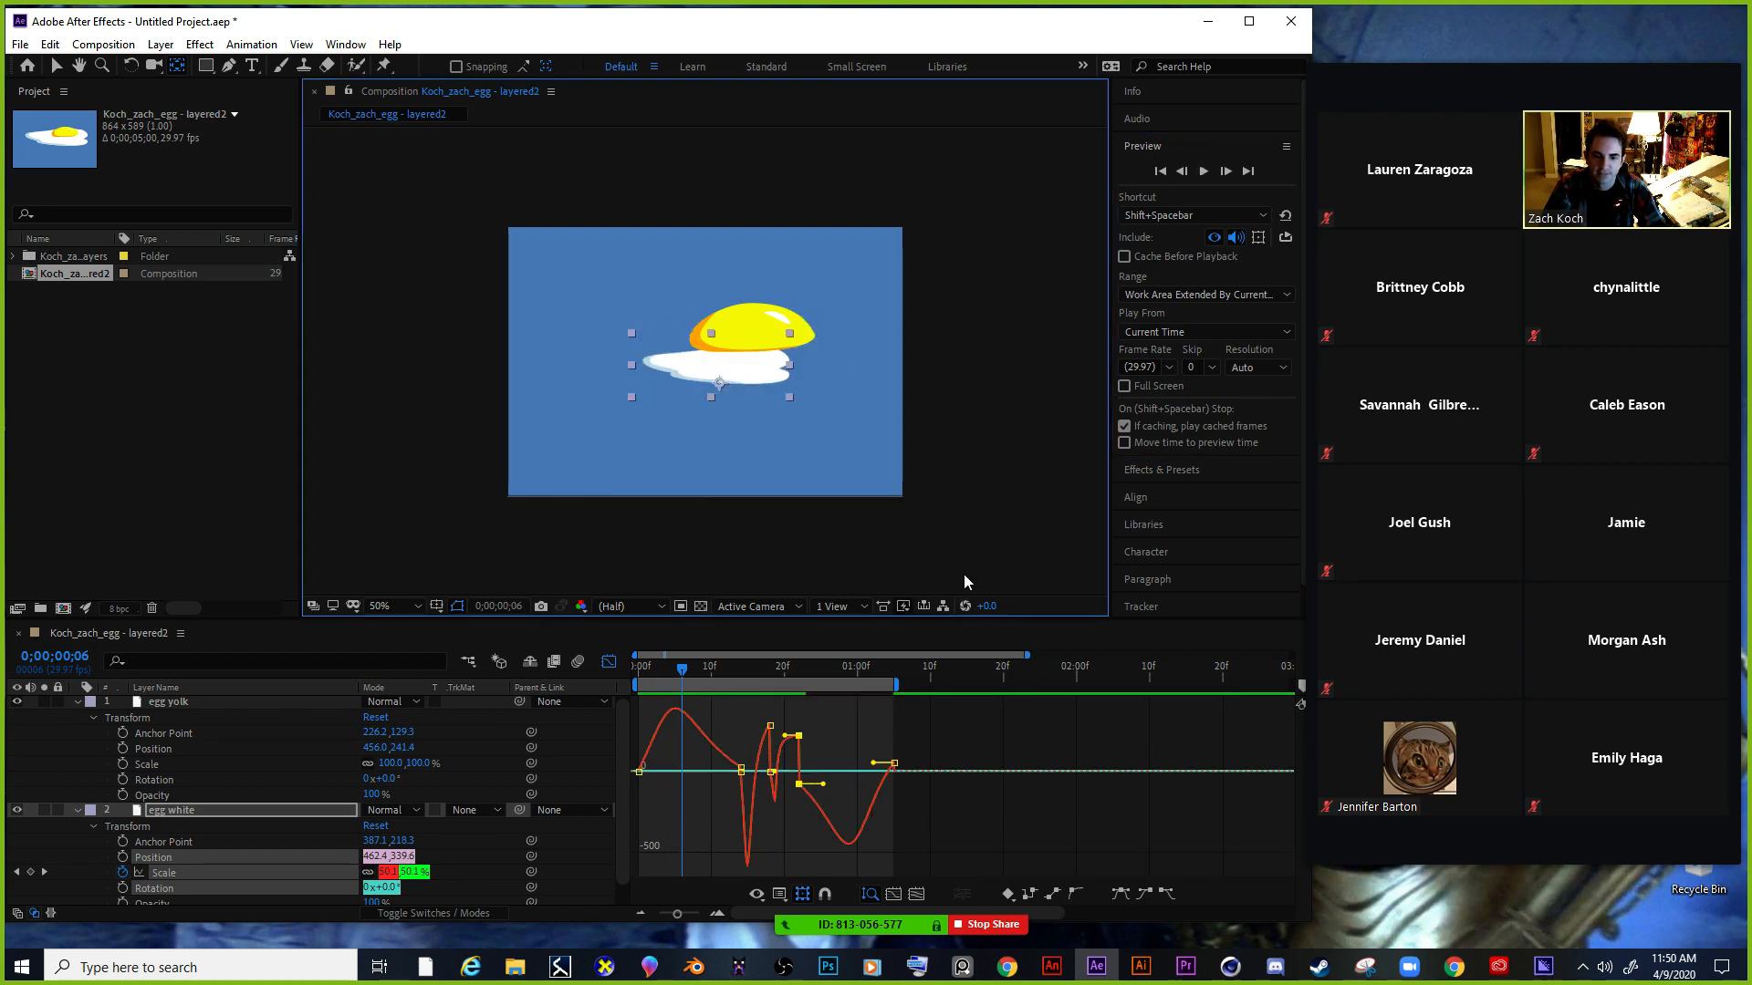
key("ctrl+z")
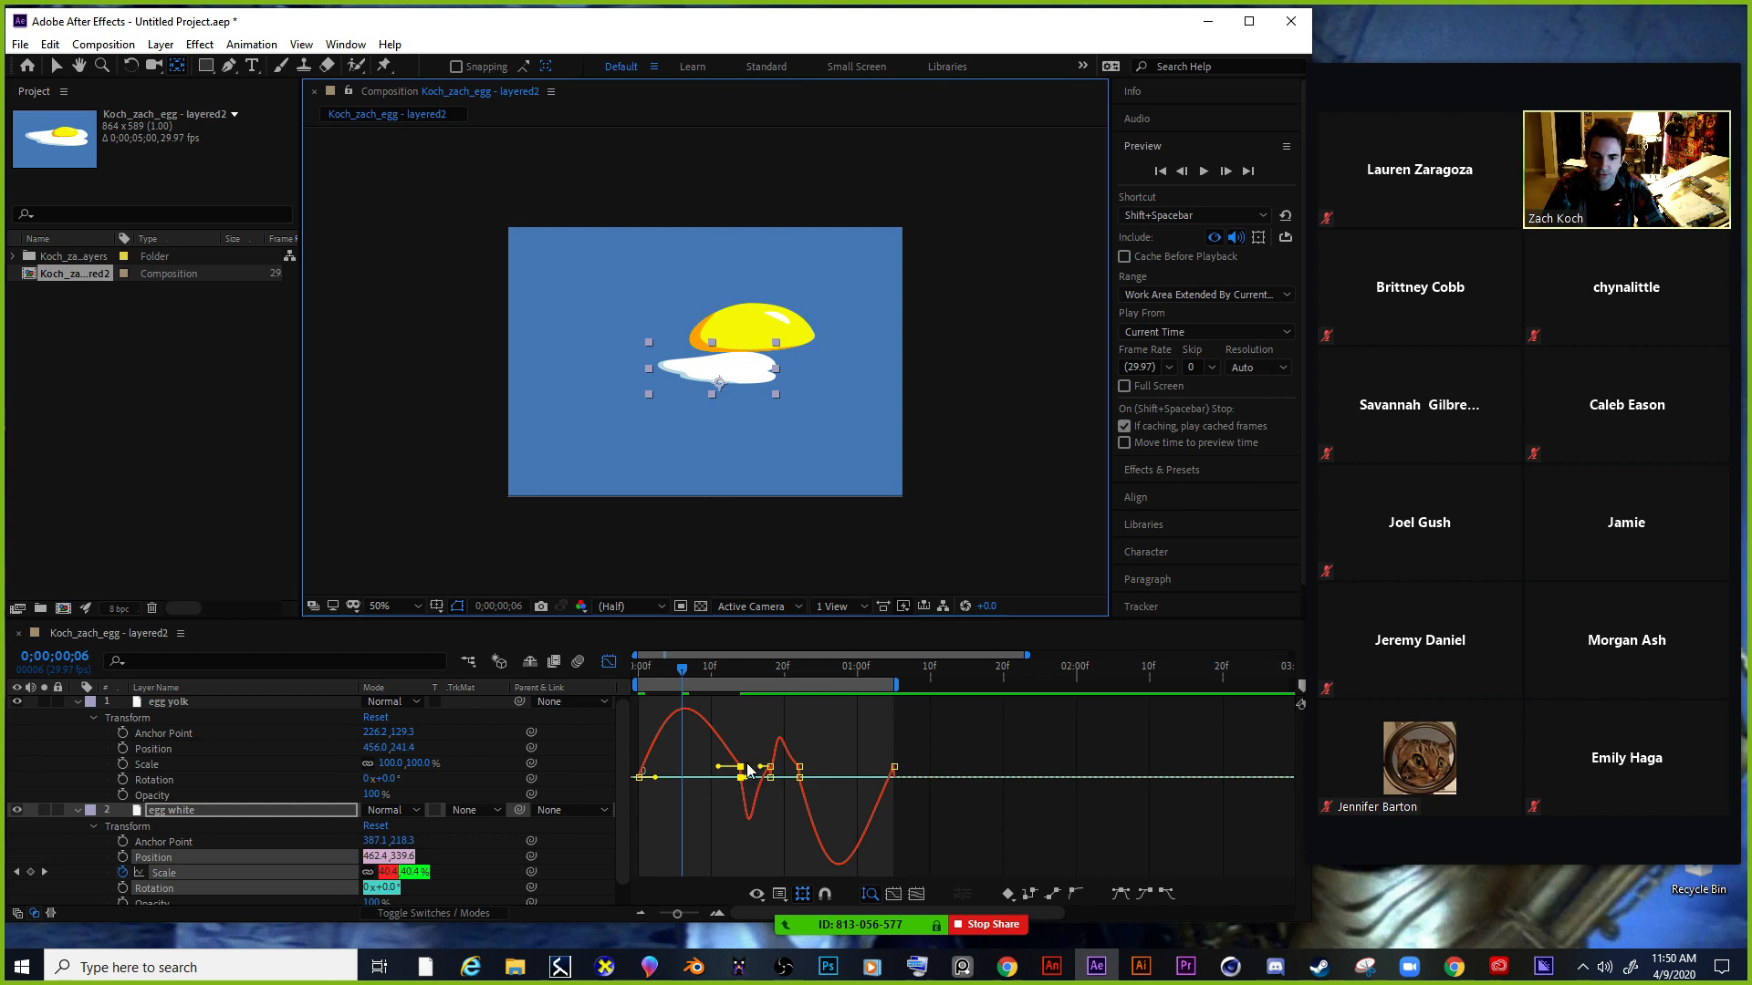
key("ctrl+z")
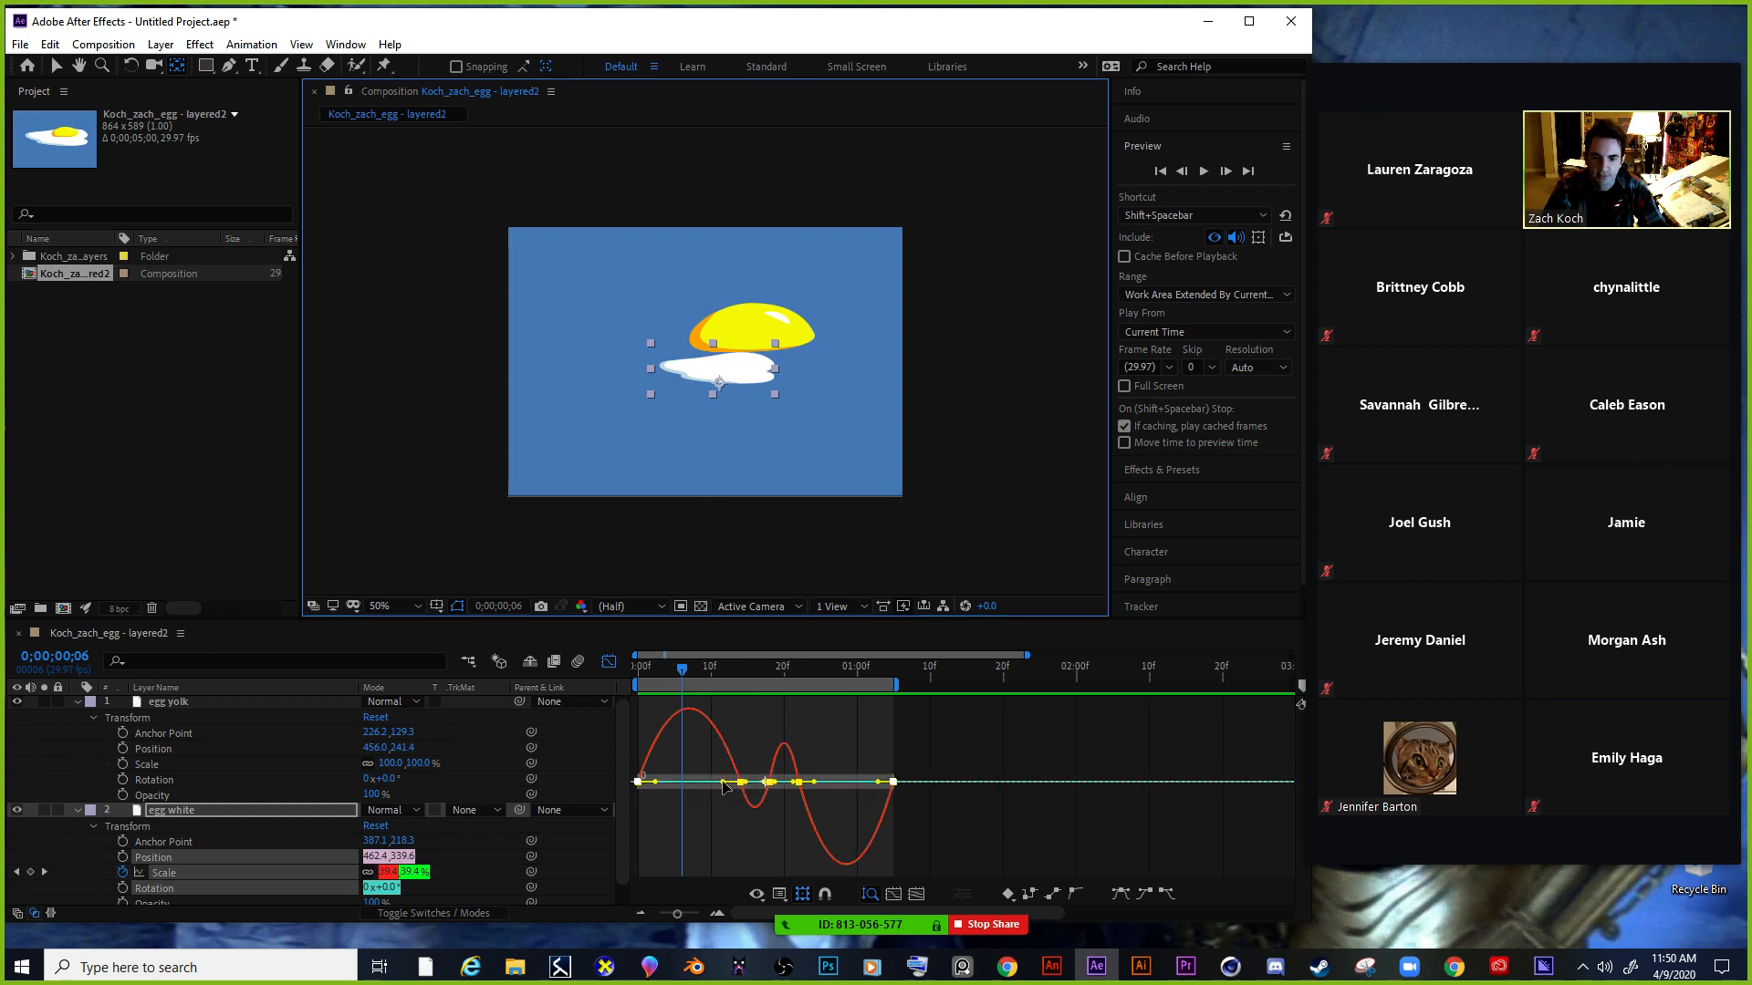
Make the egg white's growth start faster by lengthening the second Scale keyframe's incoming speed handle and shortening the first one's outgoing handle.
left_click(726, 783)
left_click(722, 799)
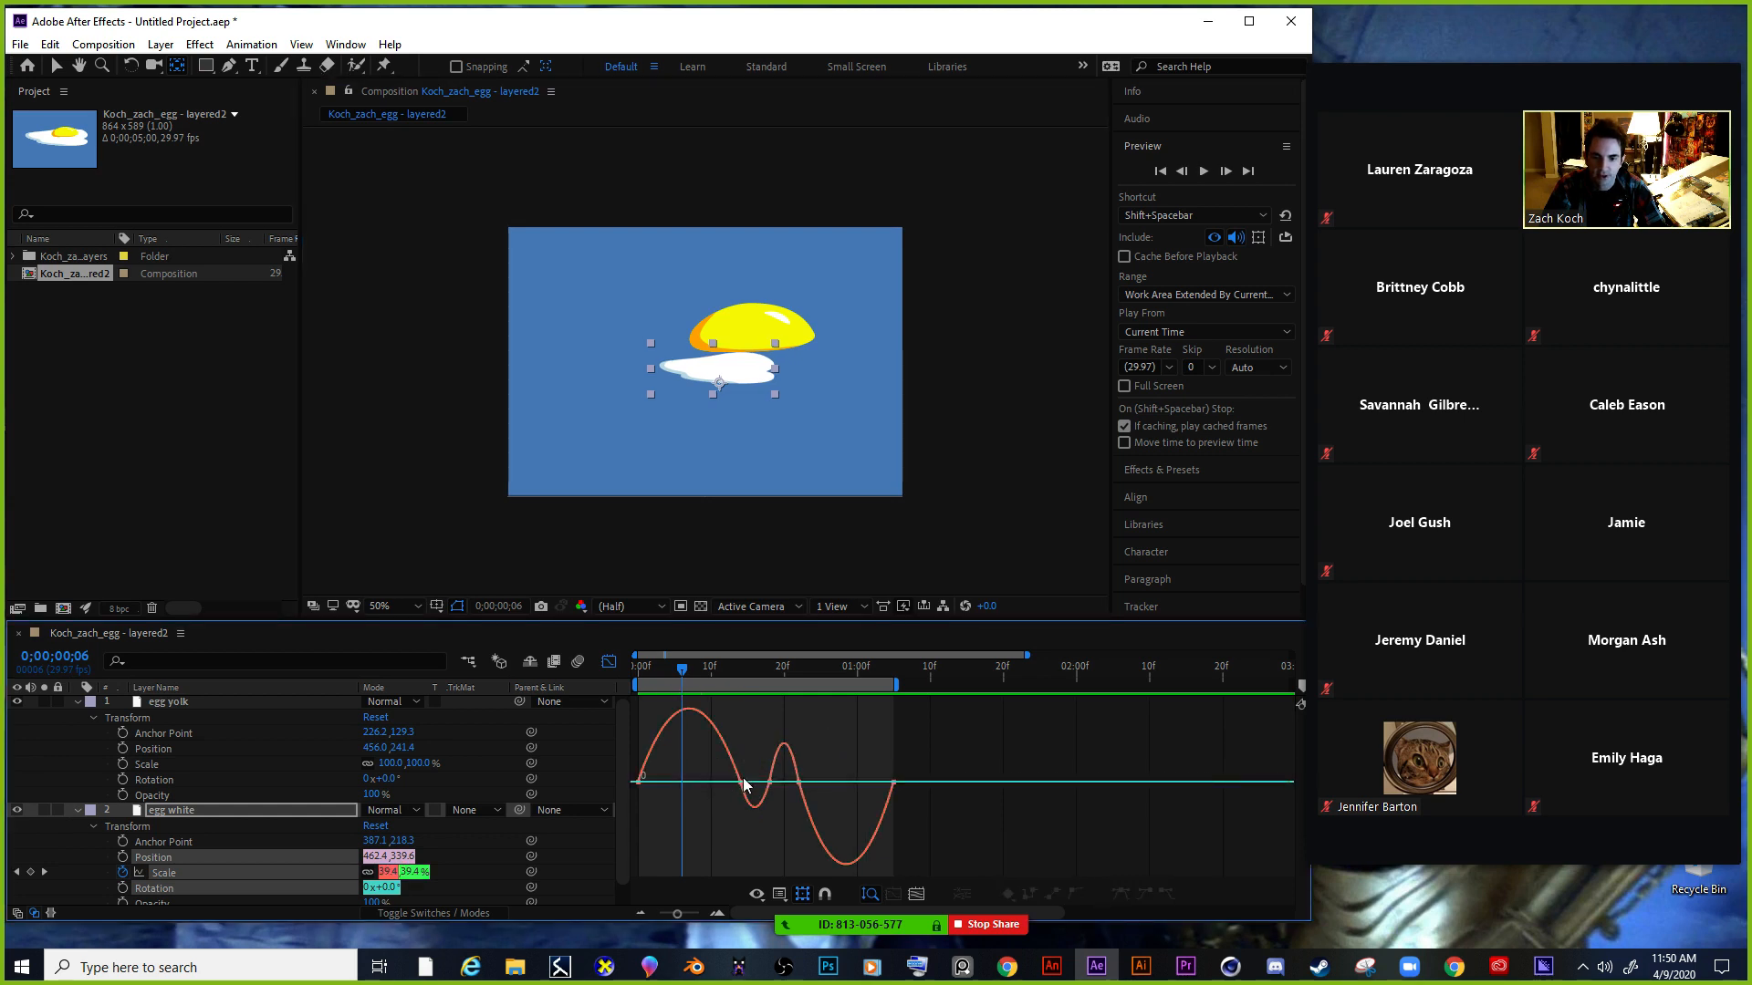
left_click(740, 782)
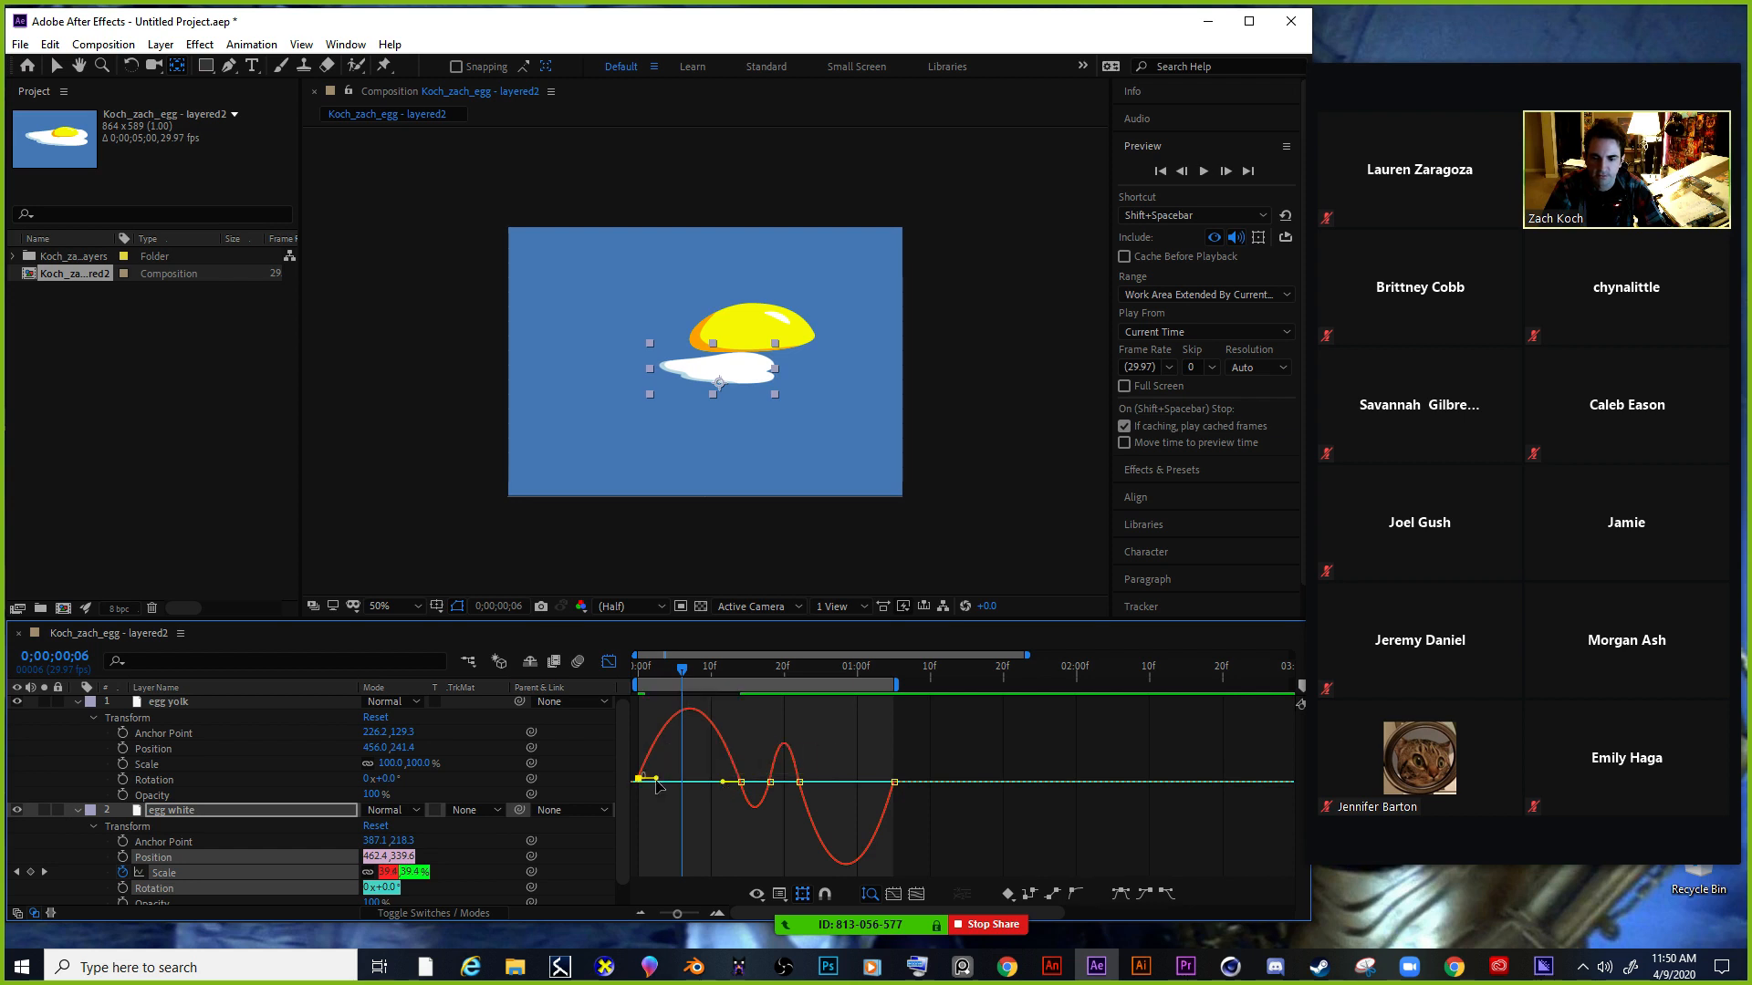
mouse_move(656, 780)
left_mouse_down()
mouse_move(733, 782)
mouse_move(638, 784)
left_mouse_up()
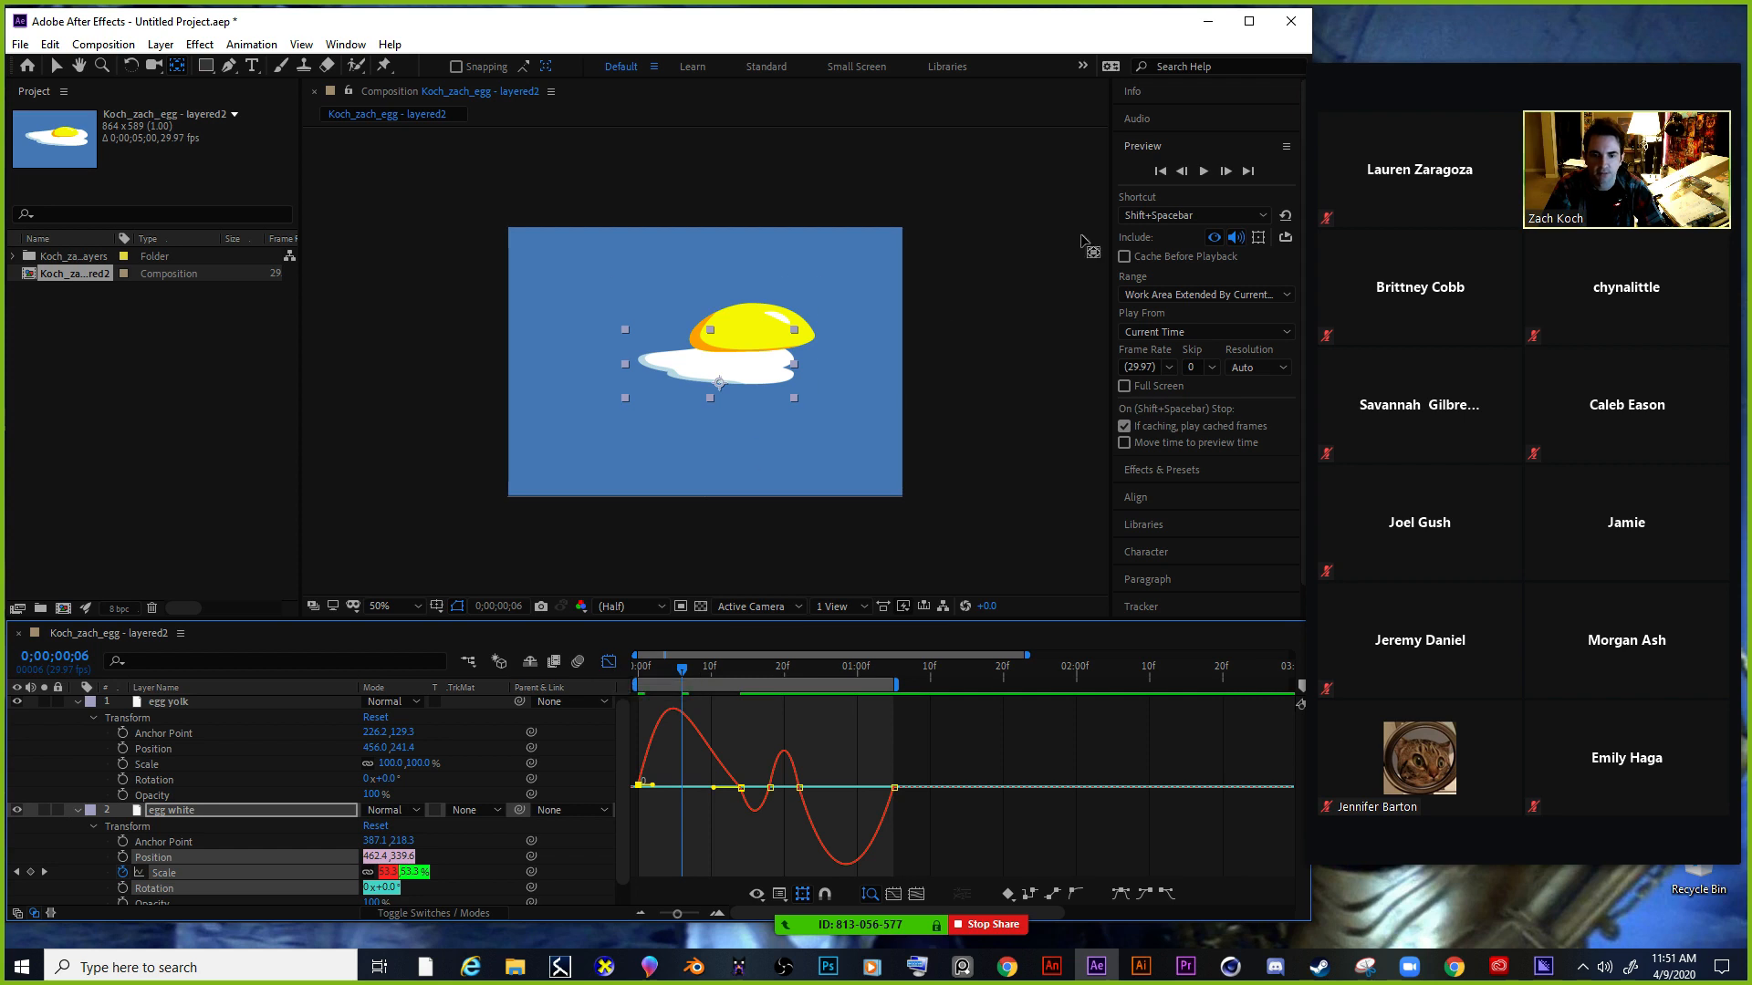
Preview the egg white animation with the reshaped growth curve, and stop playback.
left_click(1197, 171)
left_click(1198, 173)
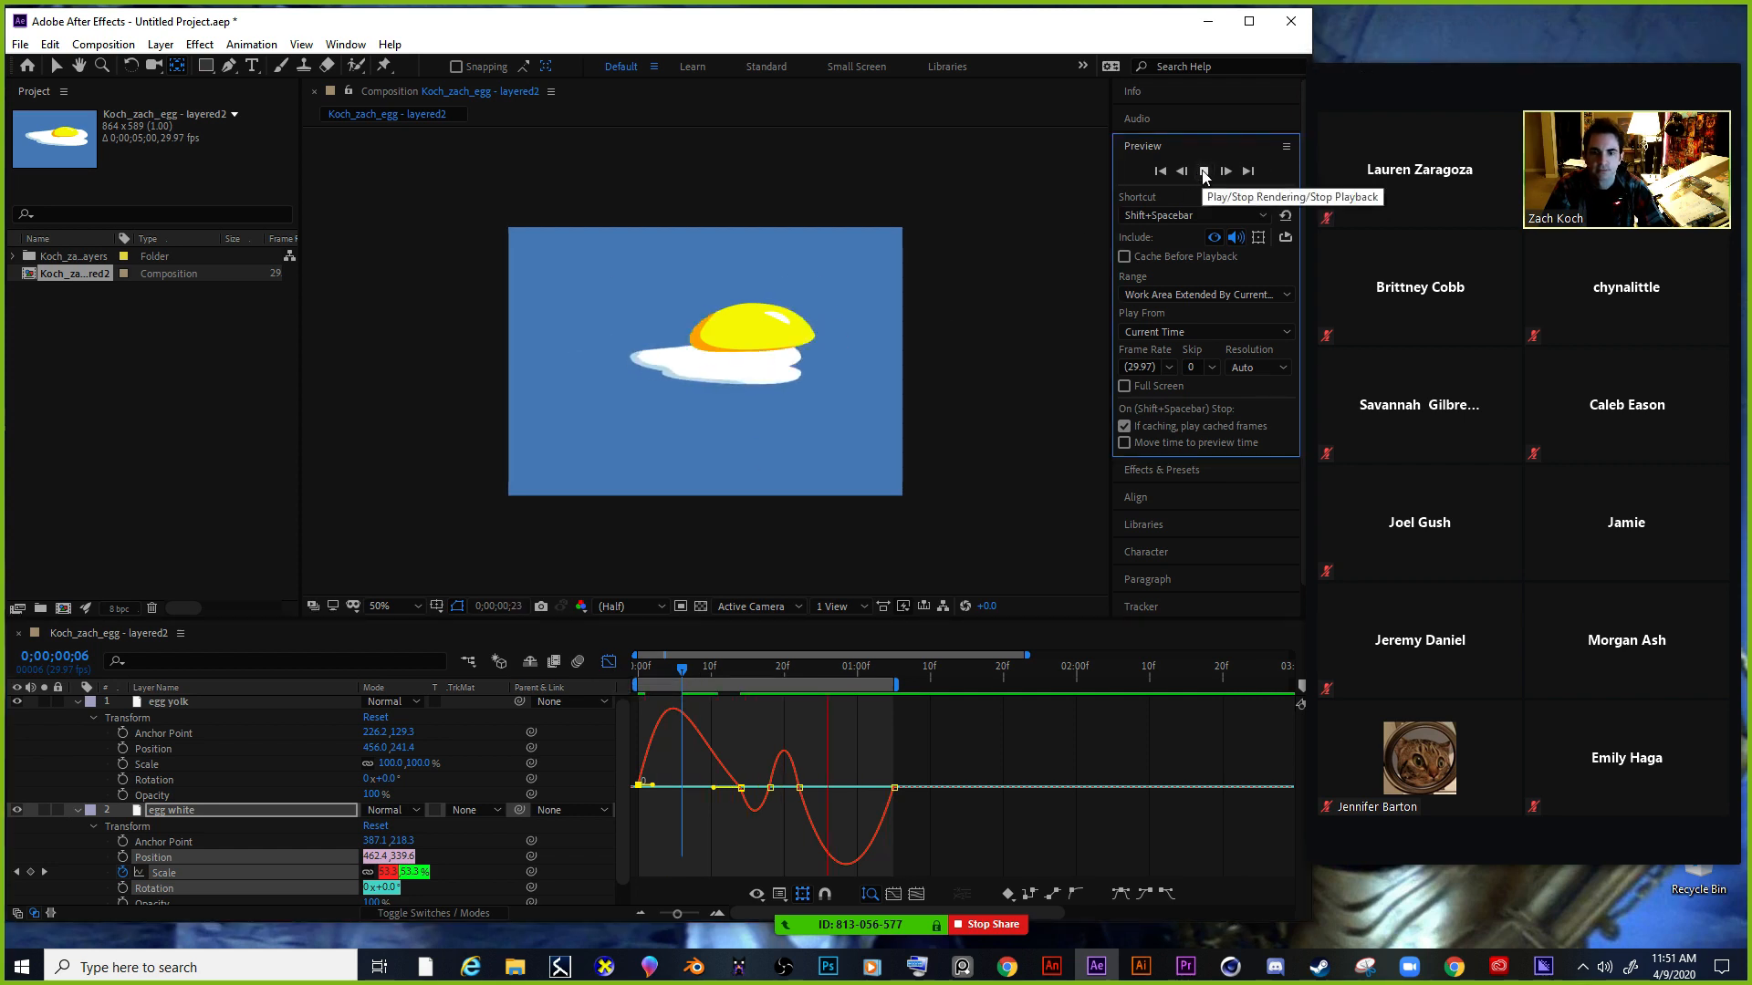
left_click(1204, 173)
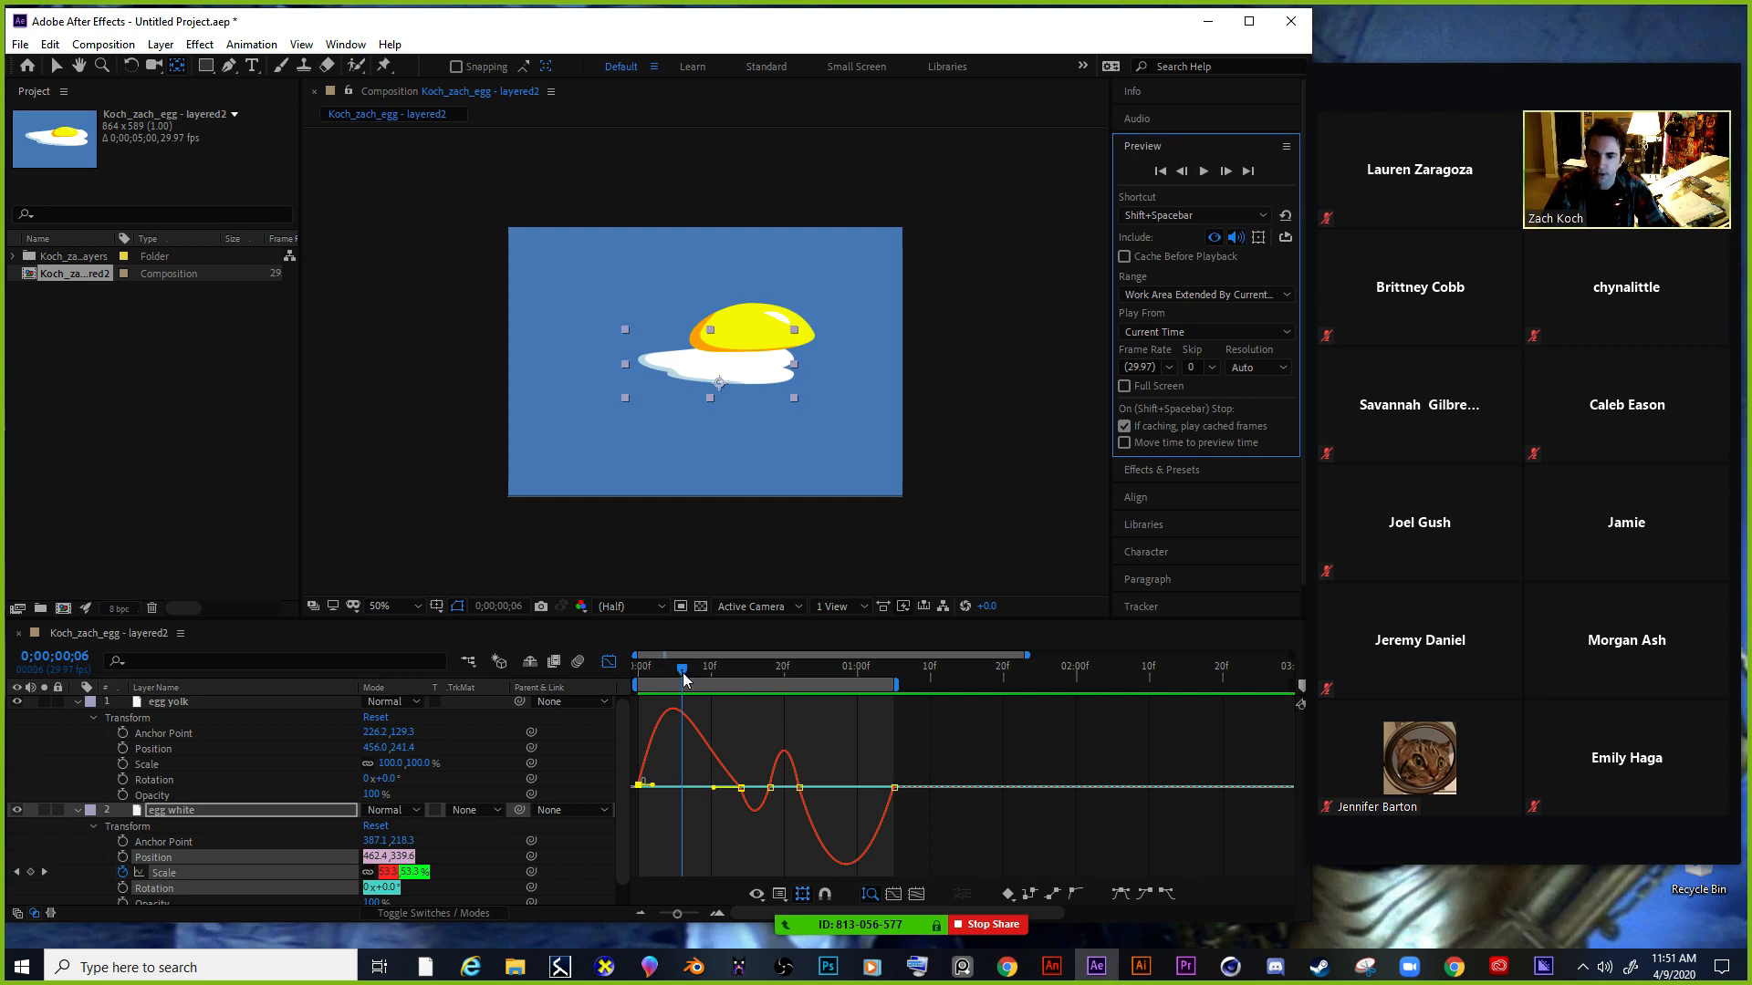
Go back to 0;00;00;00, select the egg yolk layer, and switch from the Graph Editor to the keyframe view.
left_click_drag(682, 672, 634, 673)
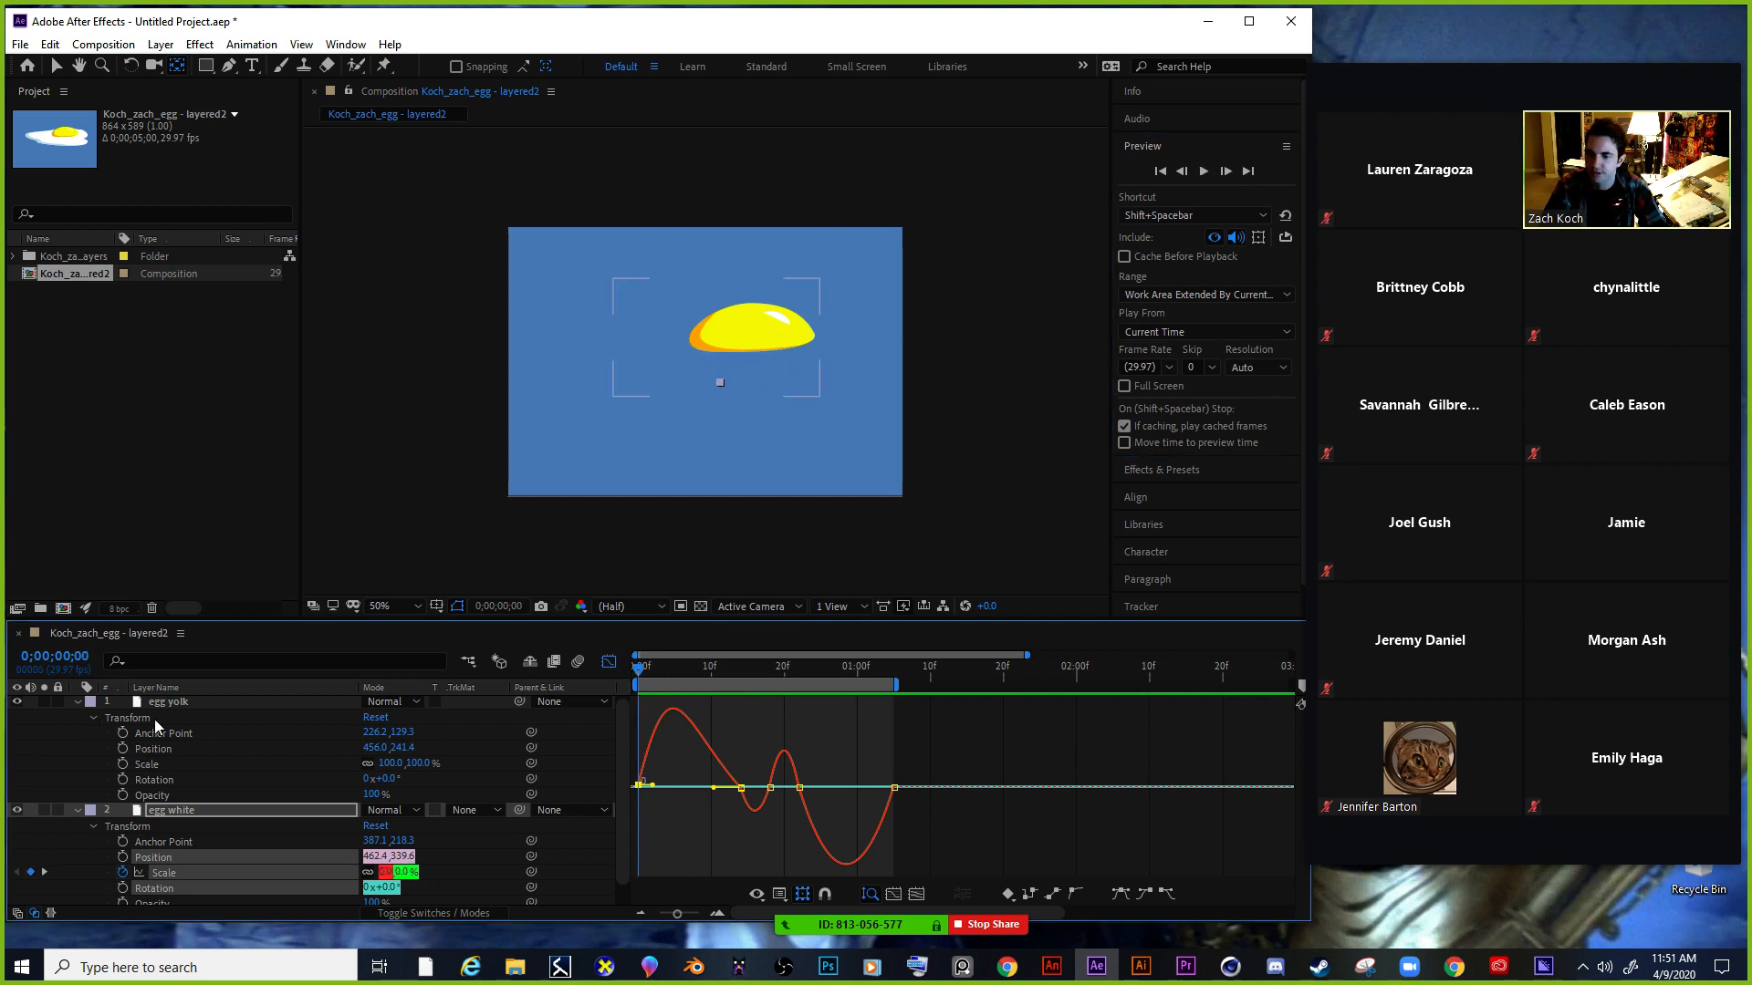
left_click(170, 700)
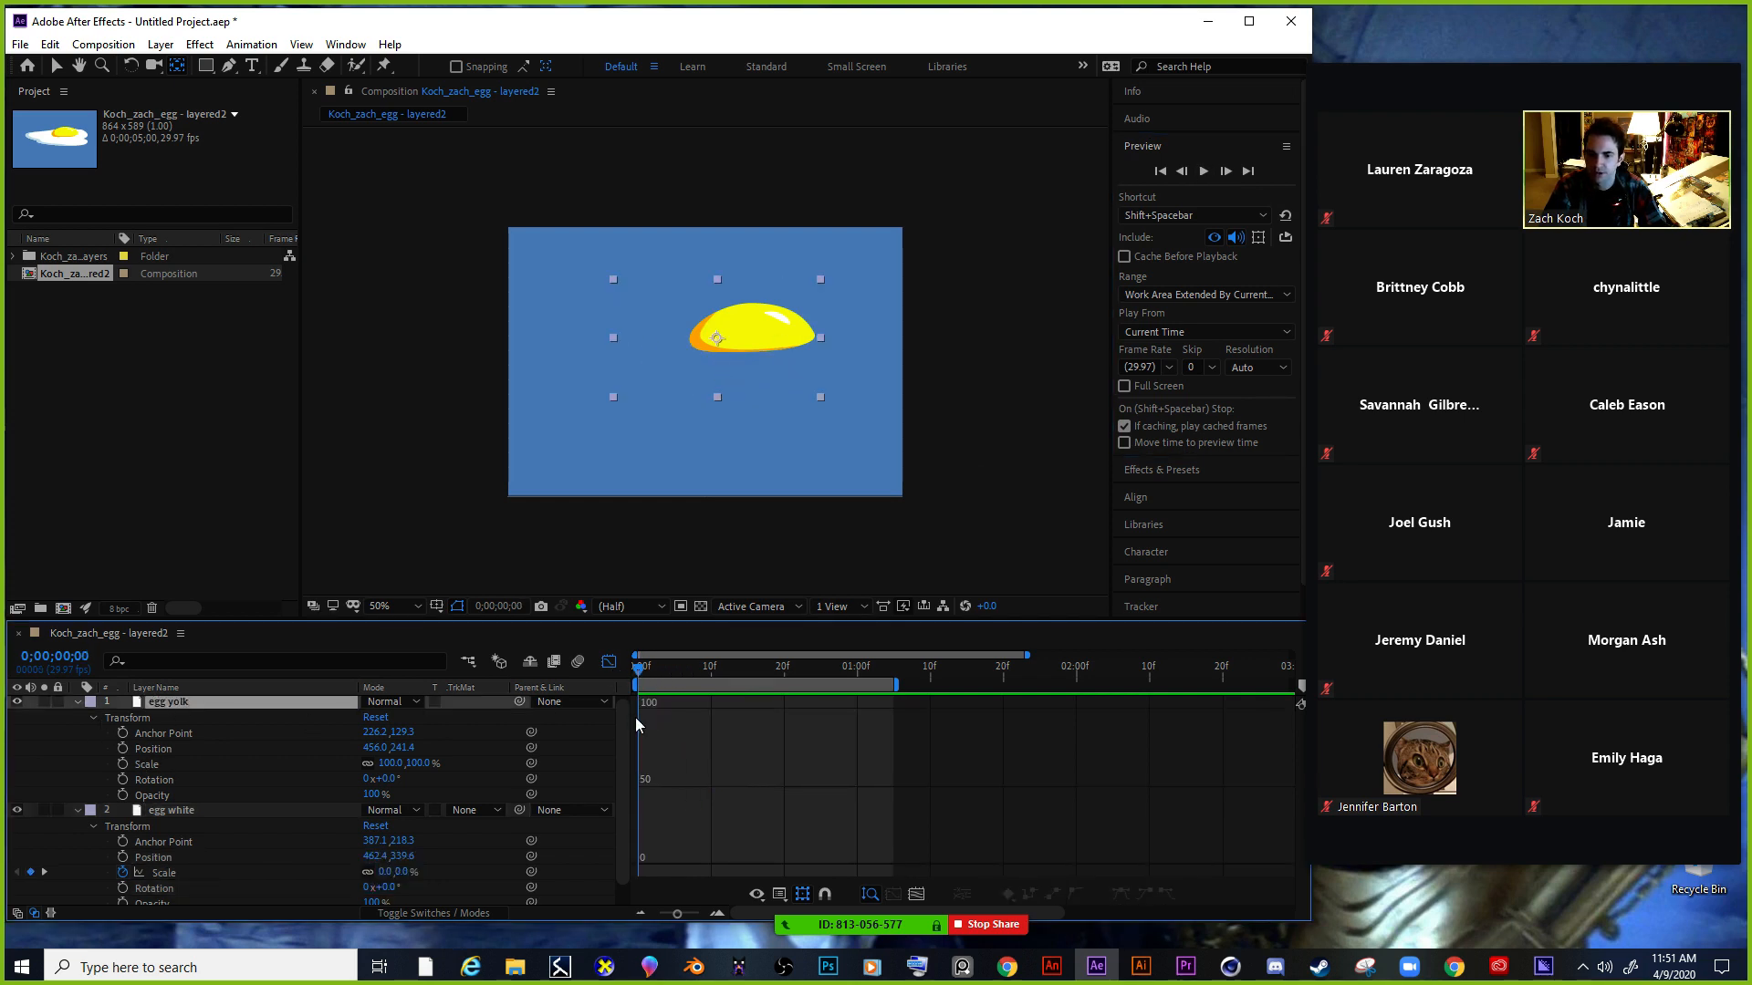
left_click(609, 662)
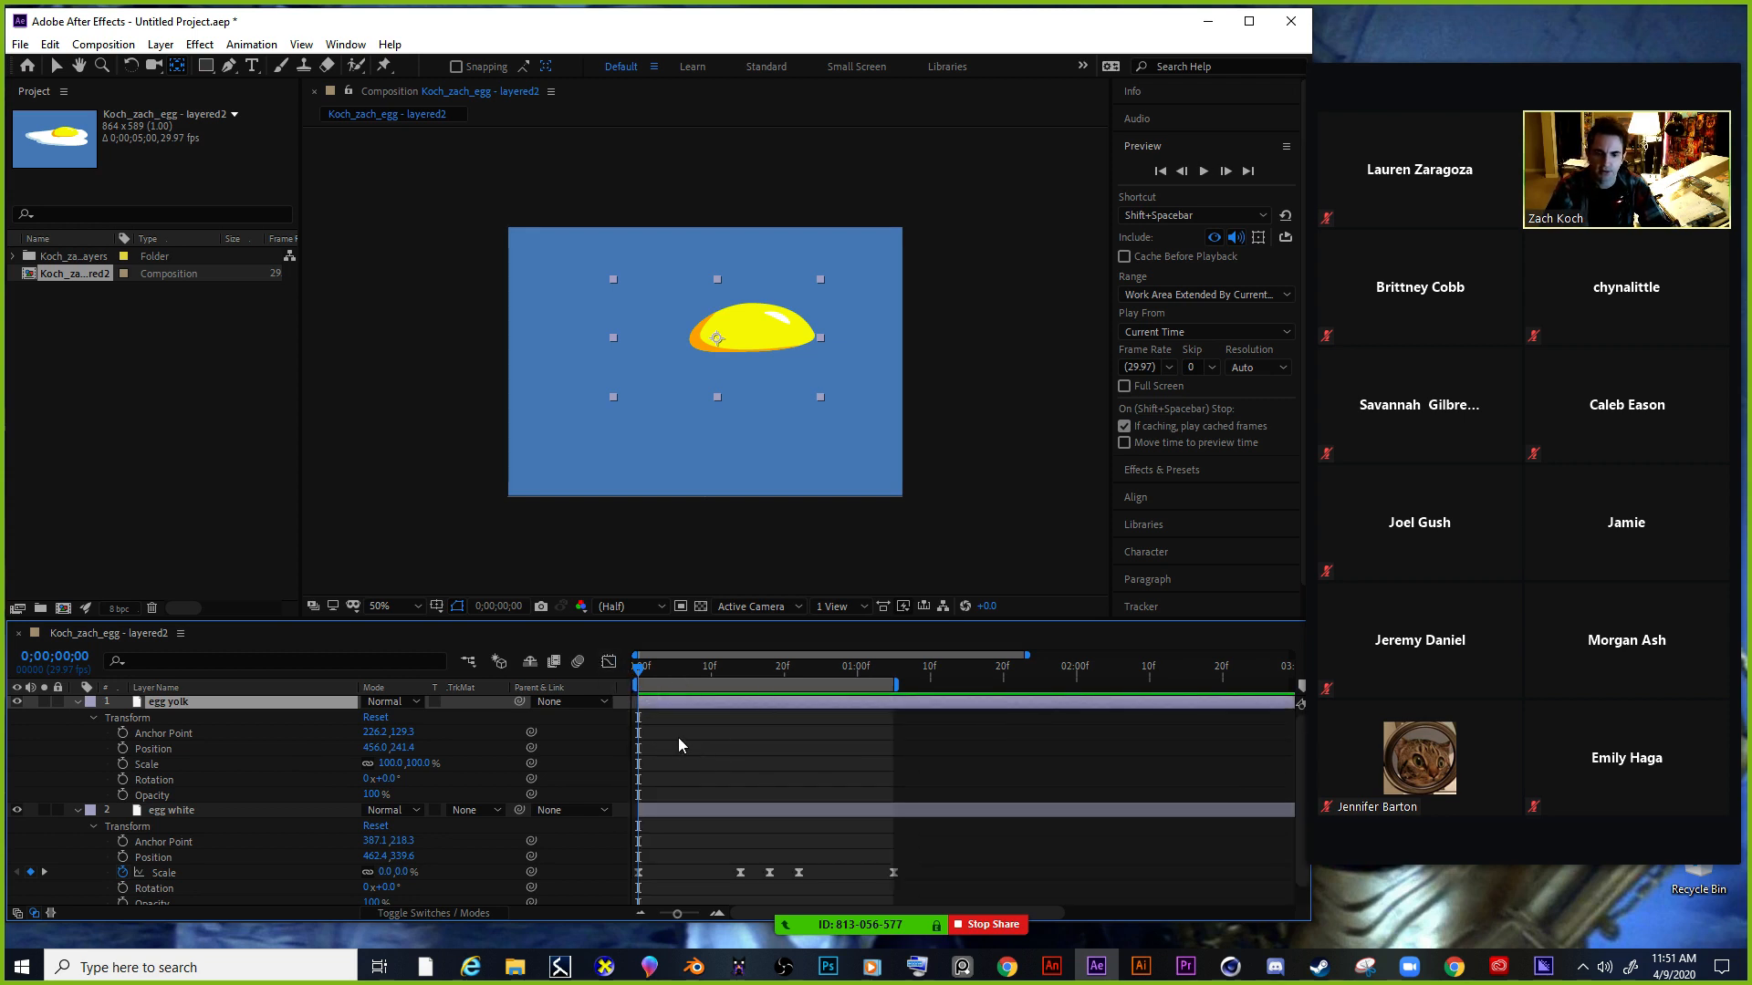
Collapse the egg white layer's properties and move the egg yolk's anchor point to the centre of the yolk's base.
left_click(95, 826)
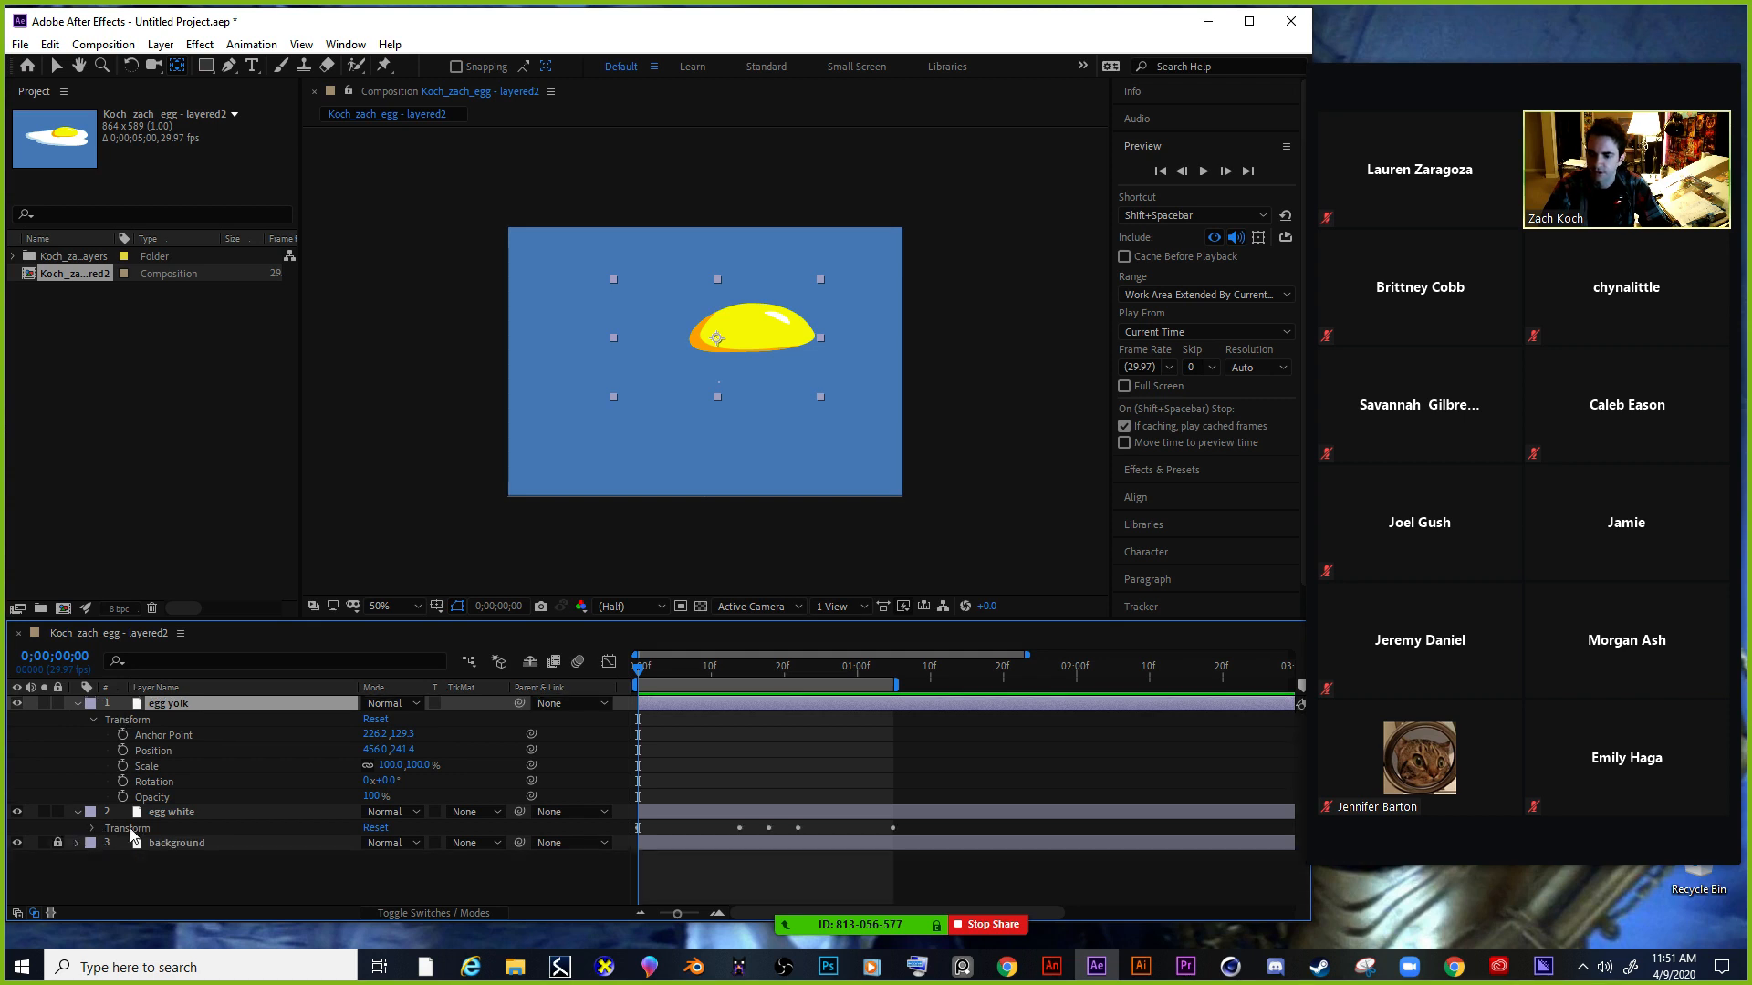
left_click(76, 812)
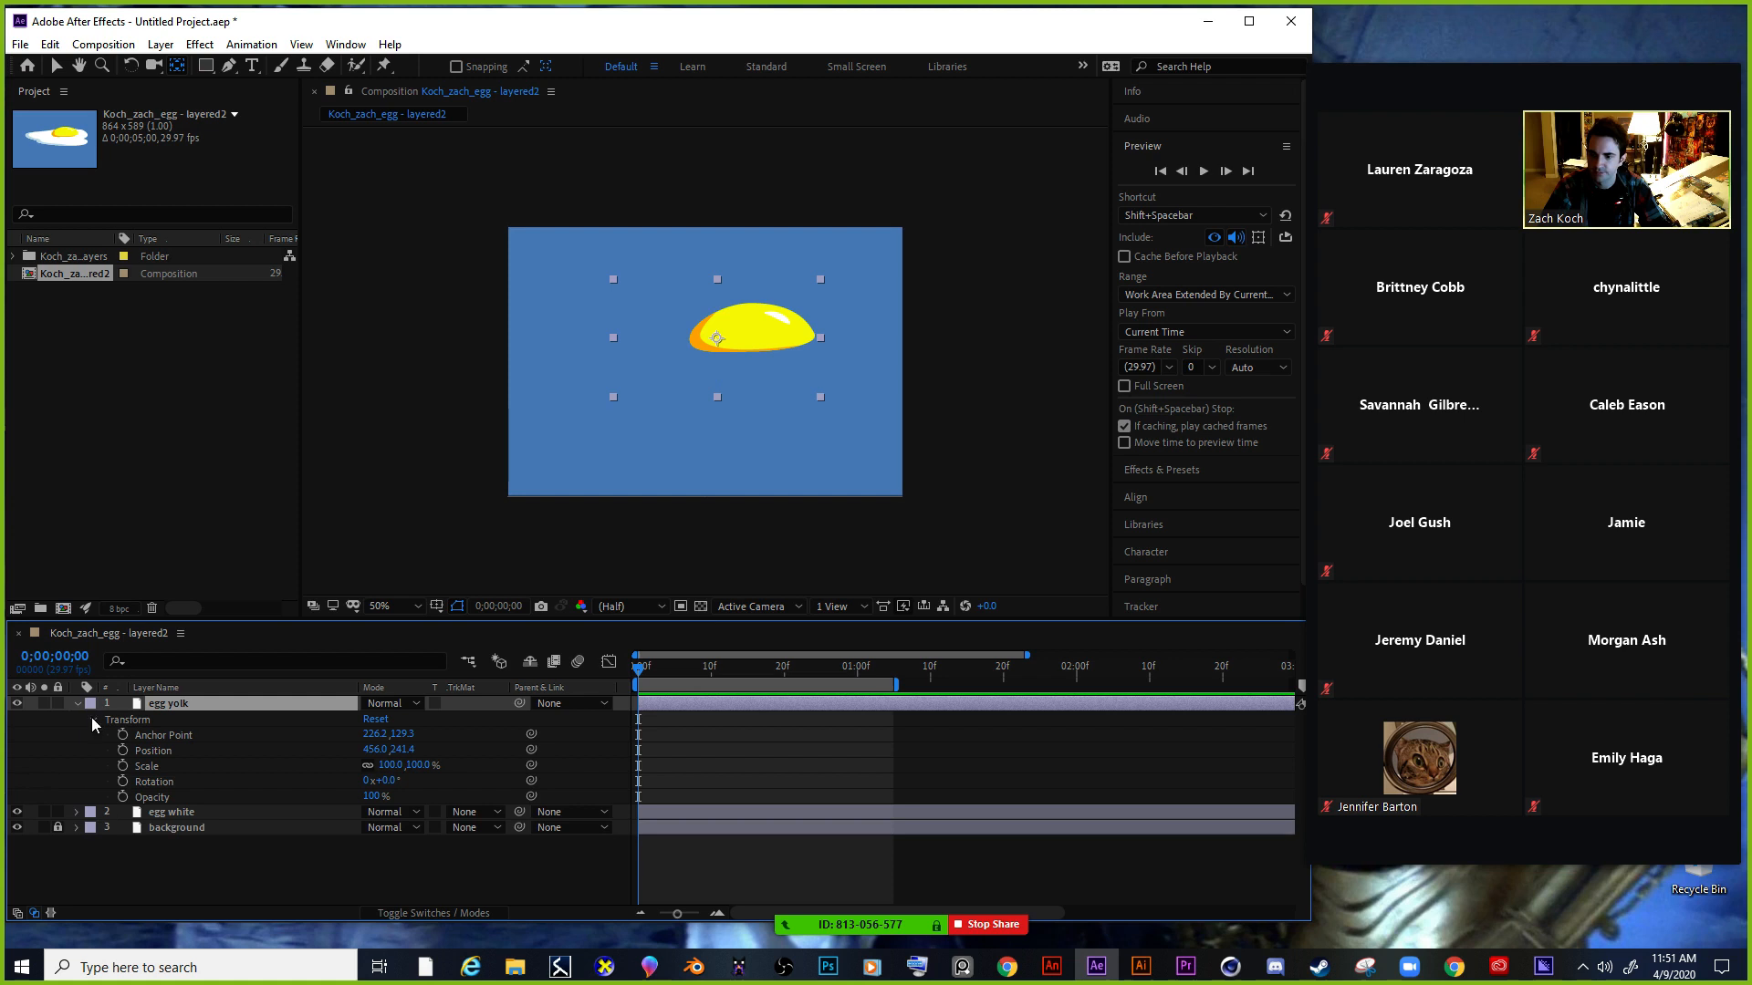
left_click(132, 720)
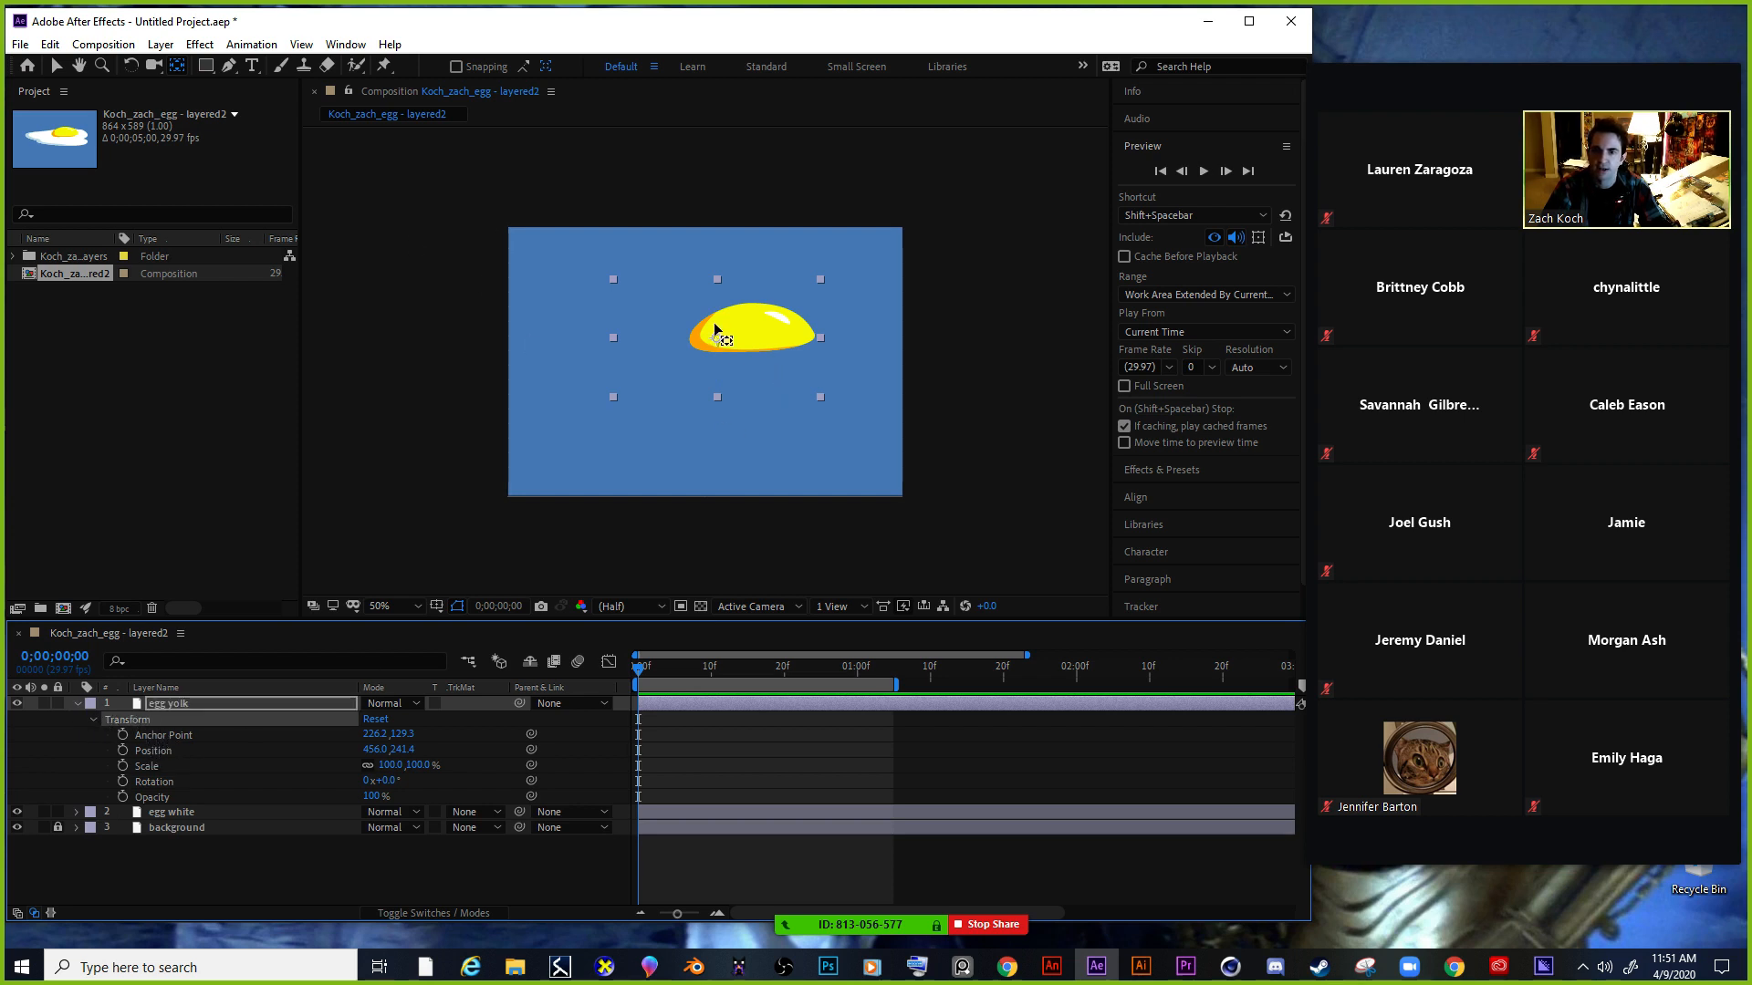
left_click(178, 69)
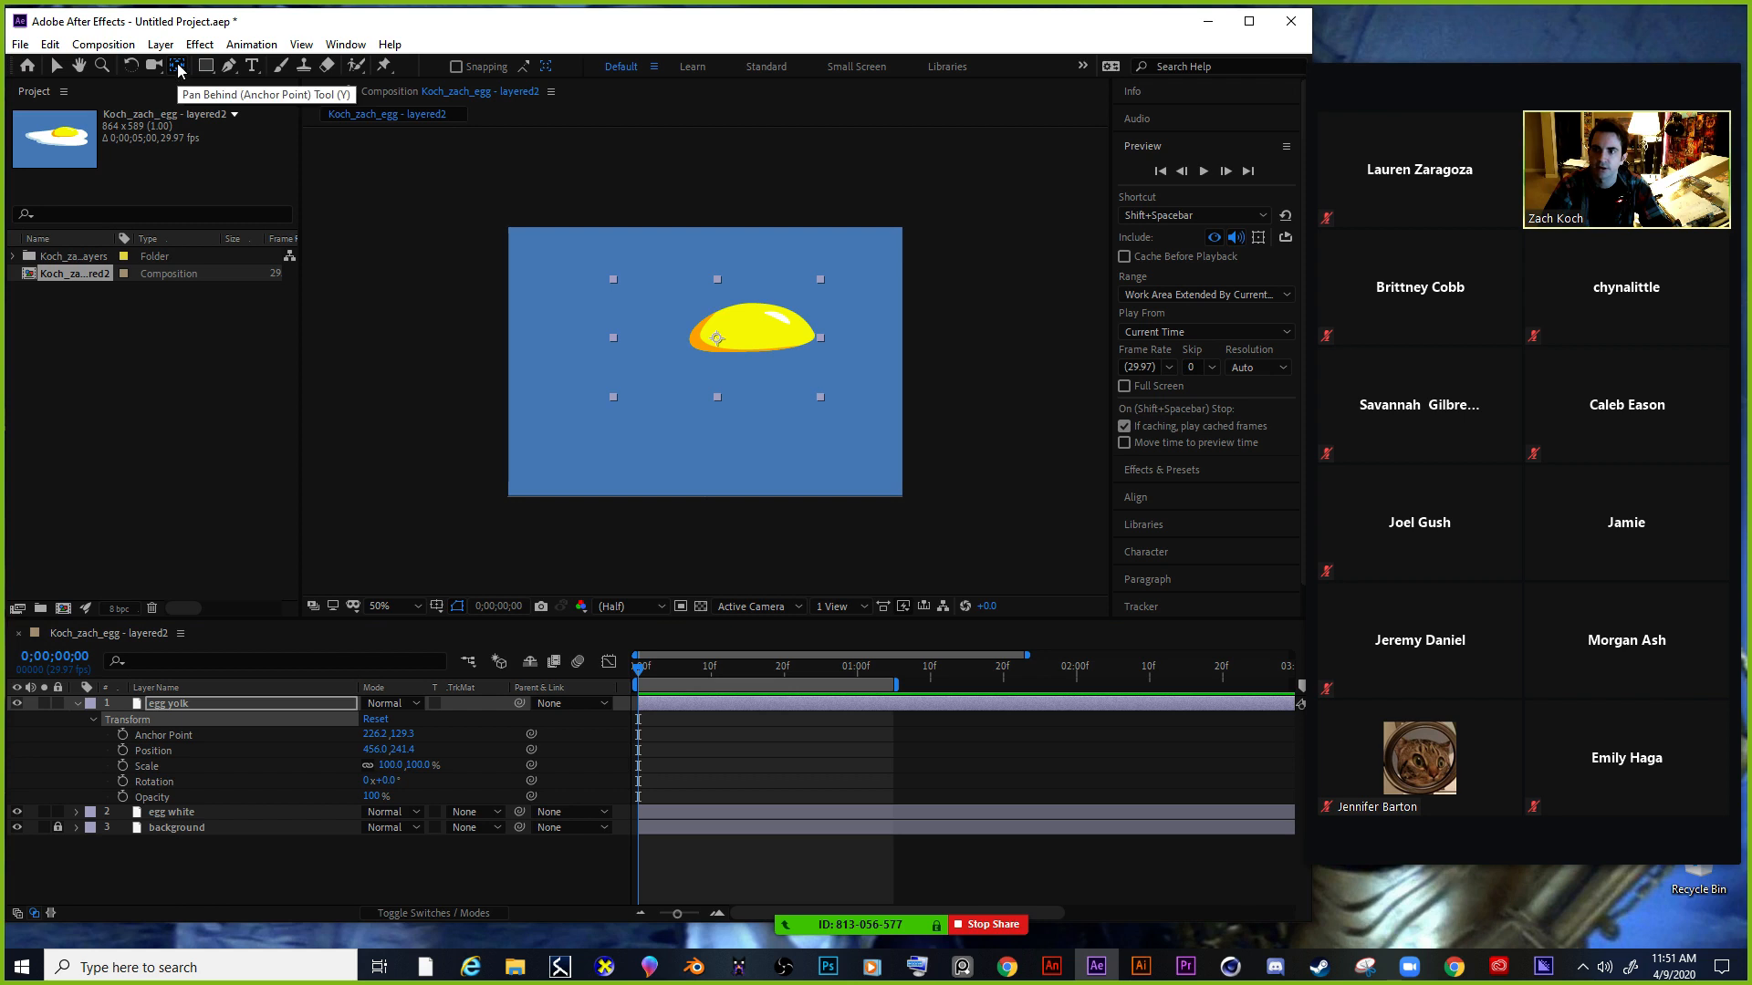
left_click_drag(714, 341, 757, 353)
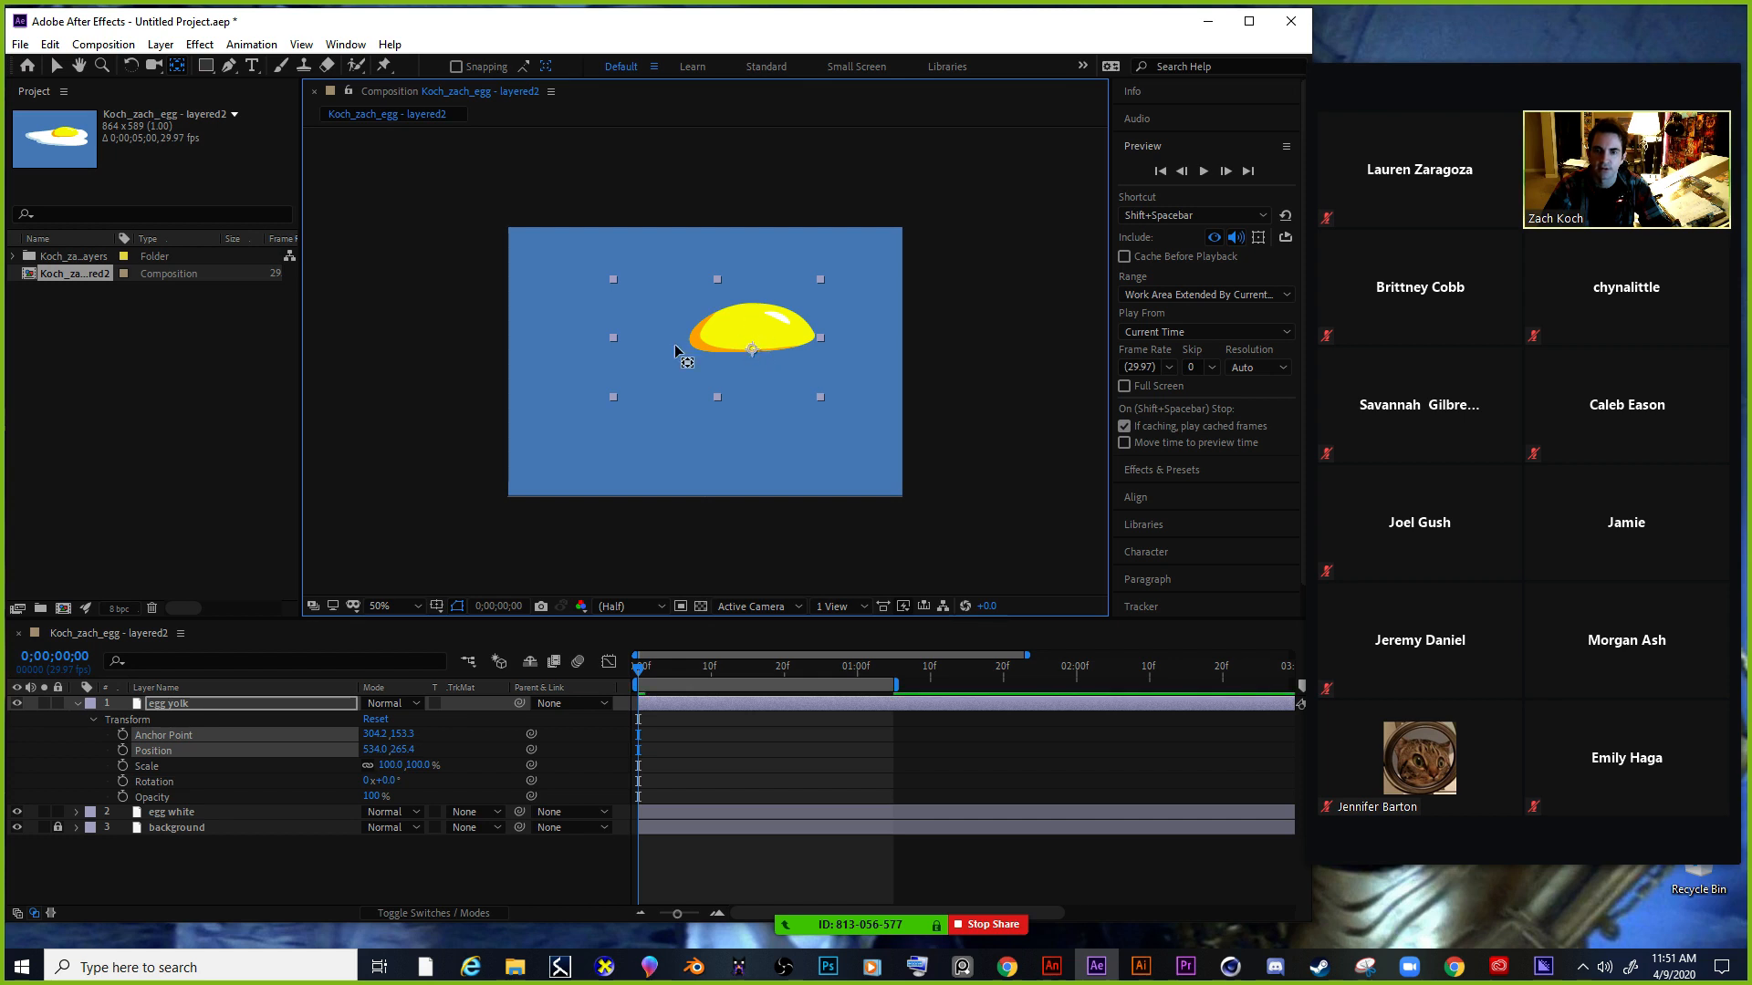
Start keyframing the egg yolk's Scale at 0;00;00;00 with a value of 0%.
left_click(170, 766)
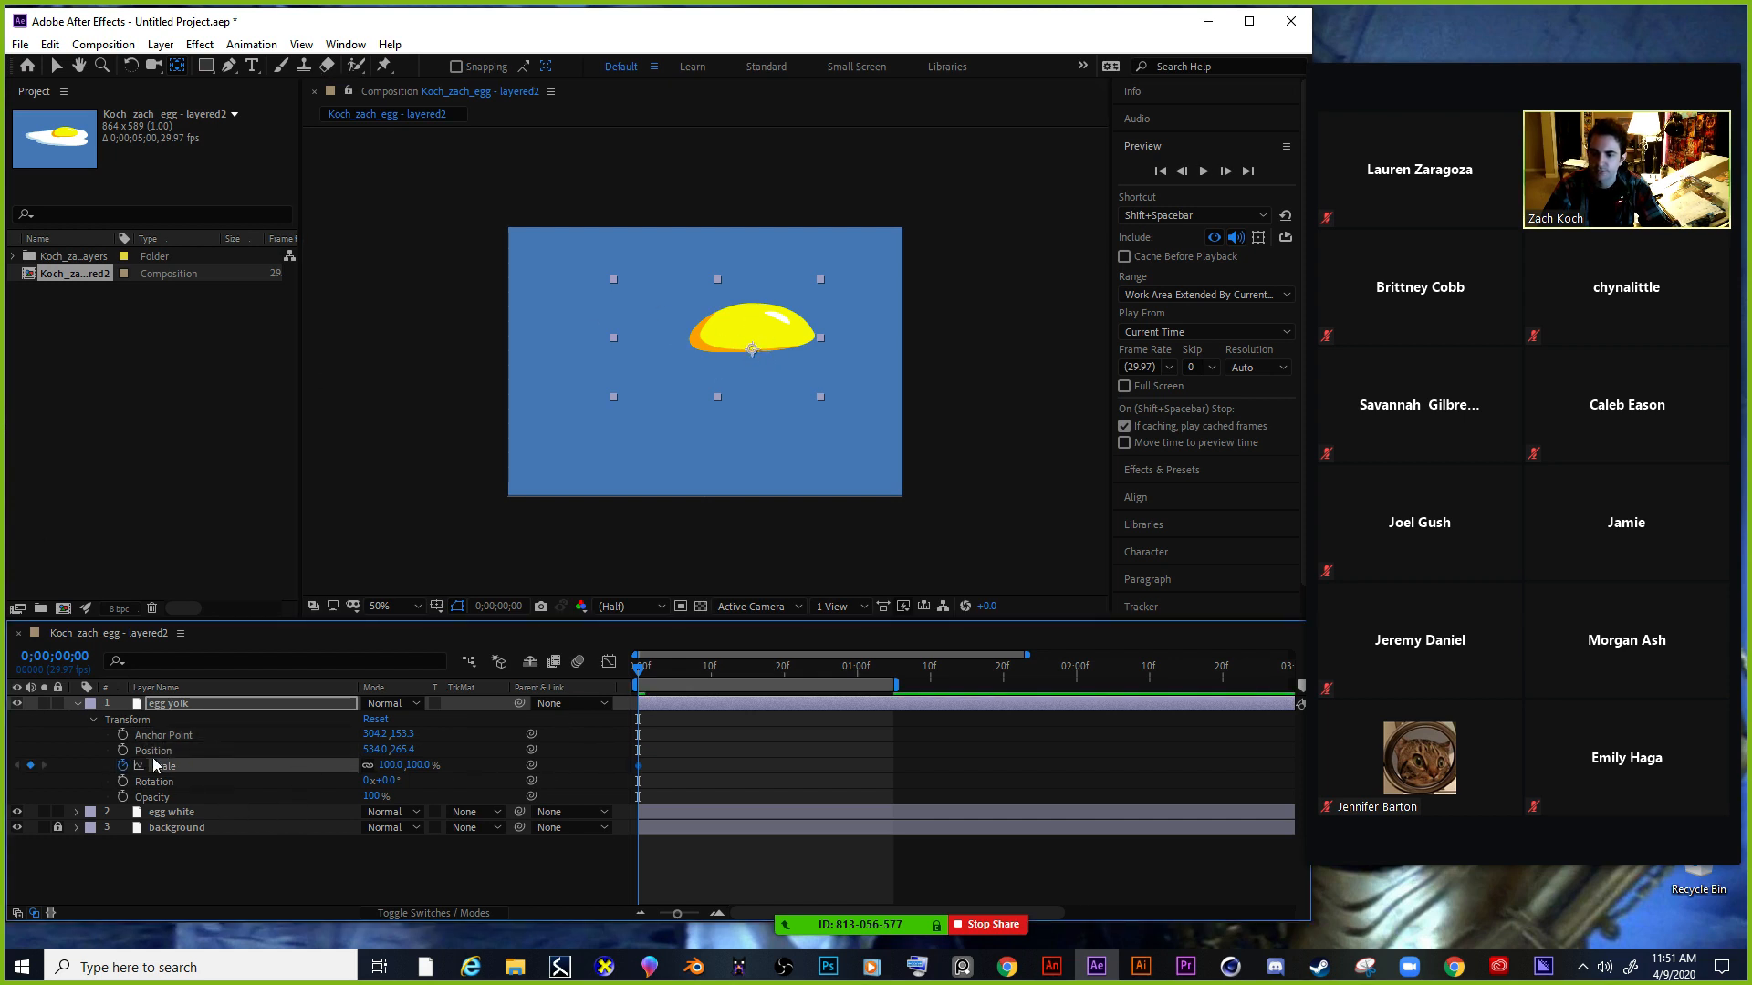
left_click(393, 765)
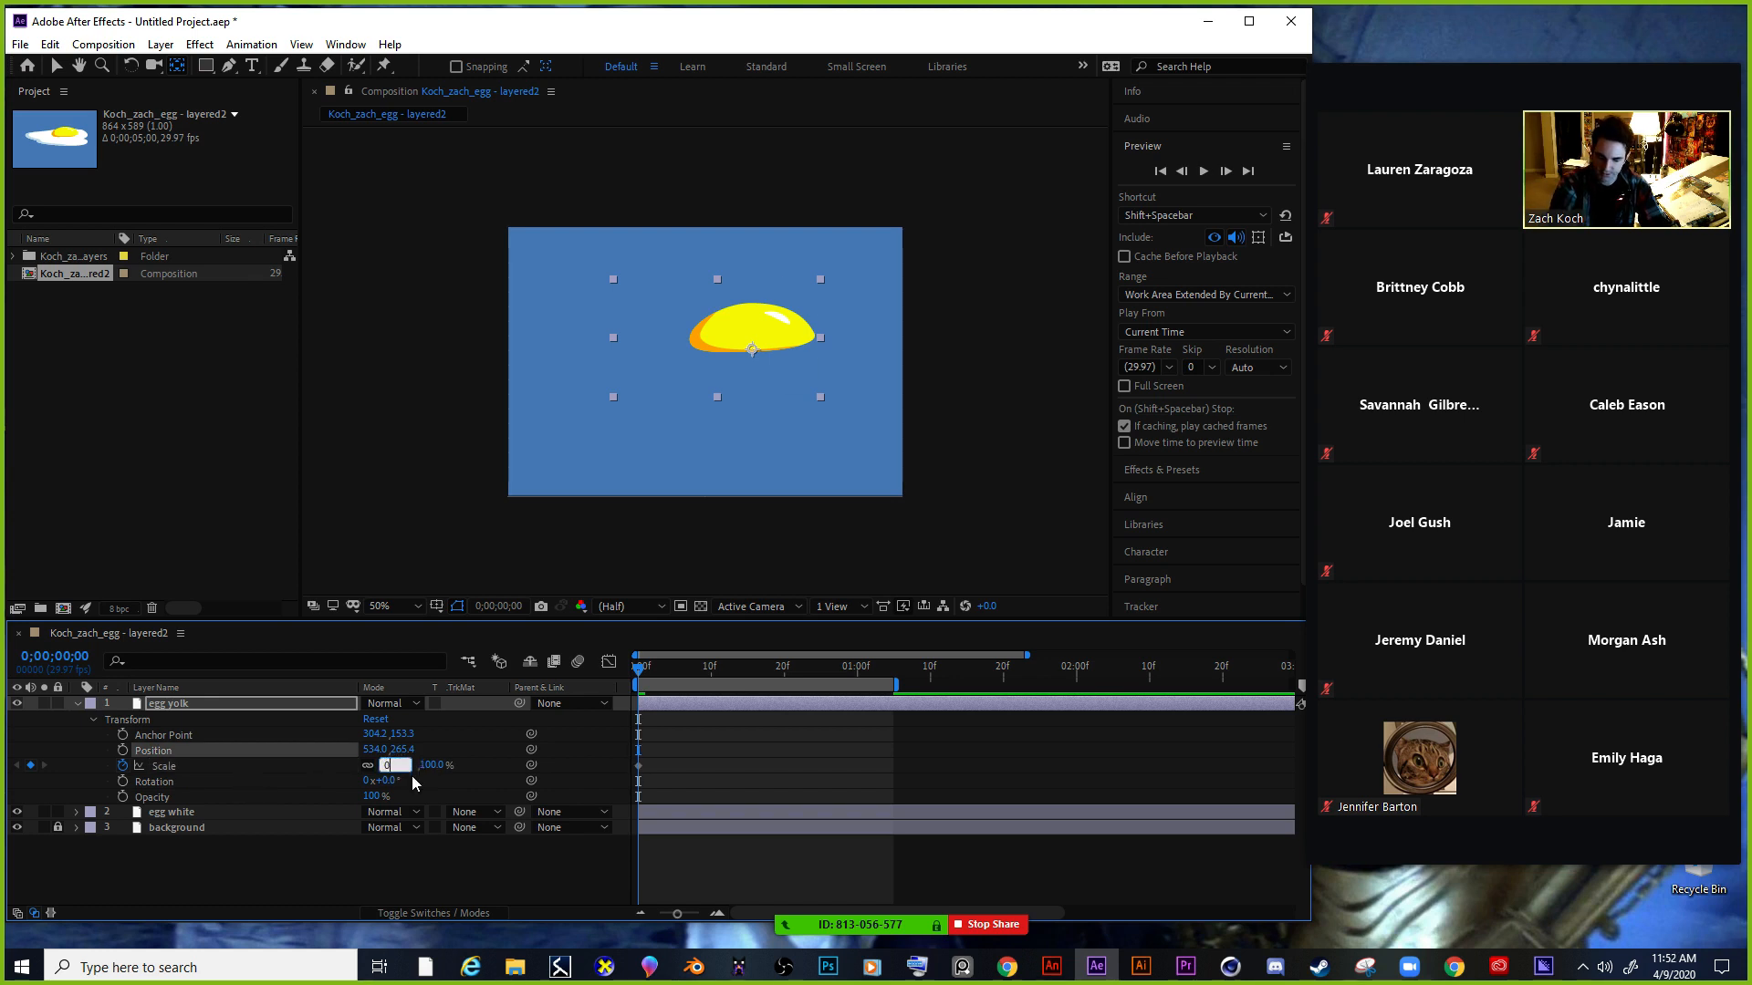
type("0")
key("Return")
Try setting the egg yolk's Scale to 100% at 0;00;00;10.
left_click_drag(639, 674, 708, 726)
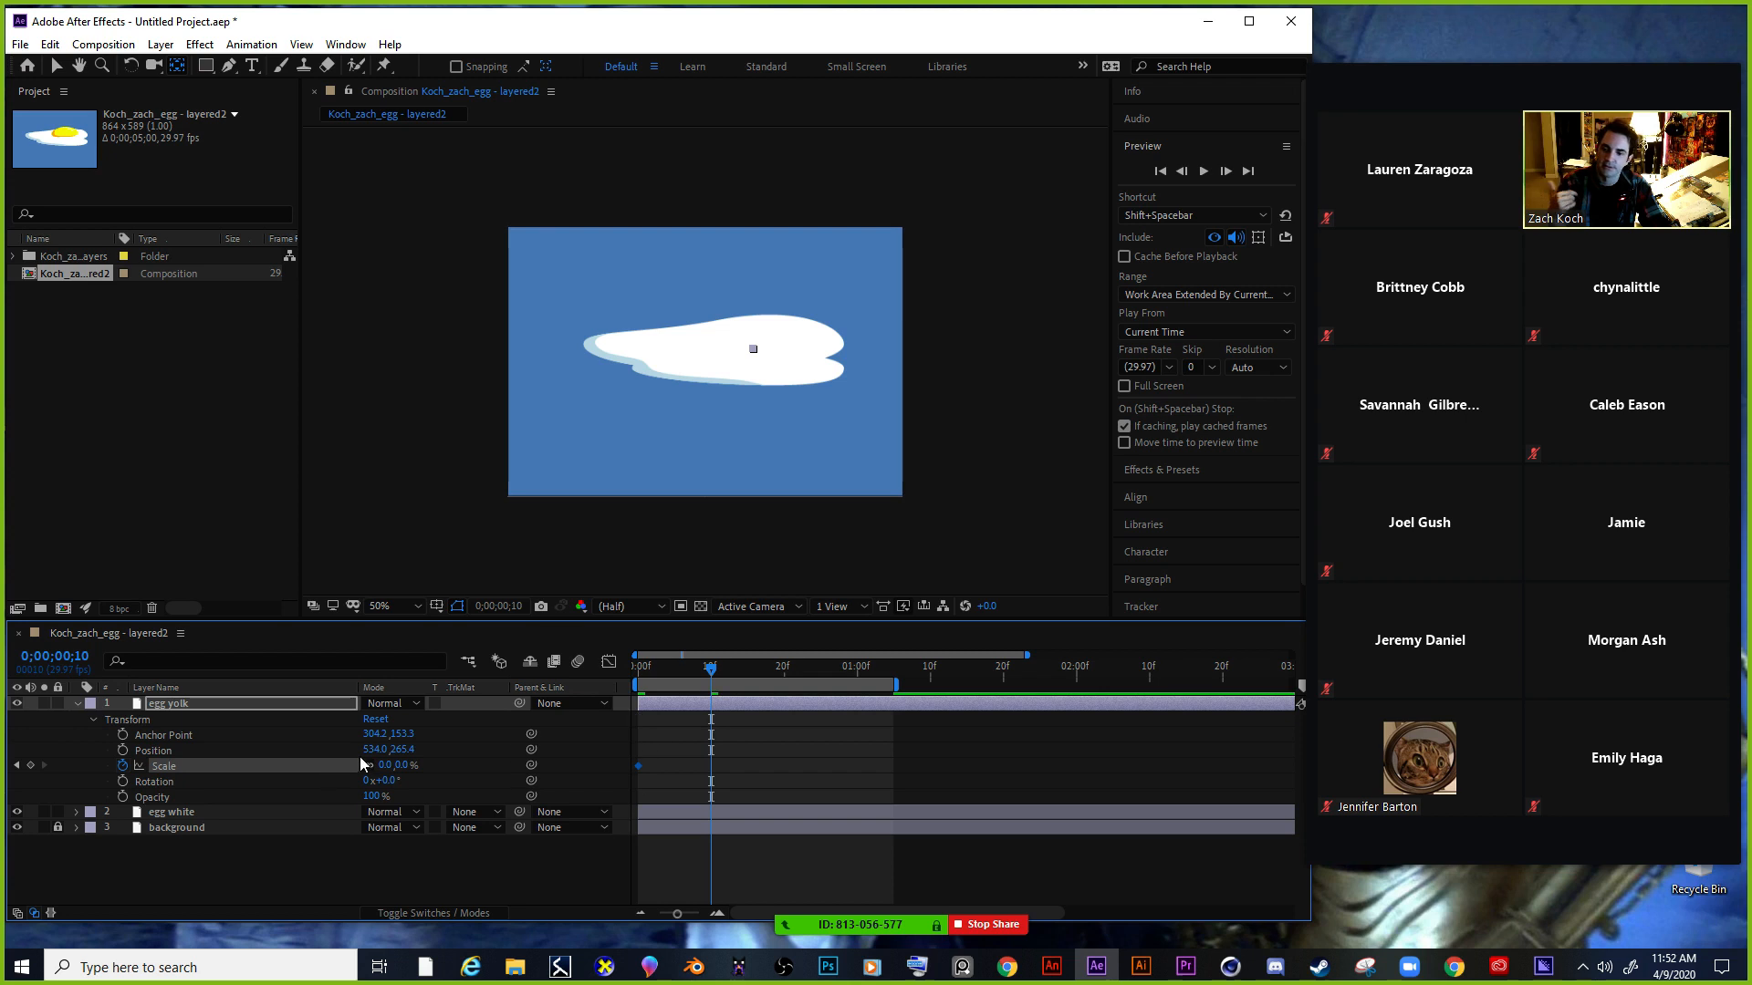
left_click(400, 767)
type("10")
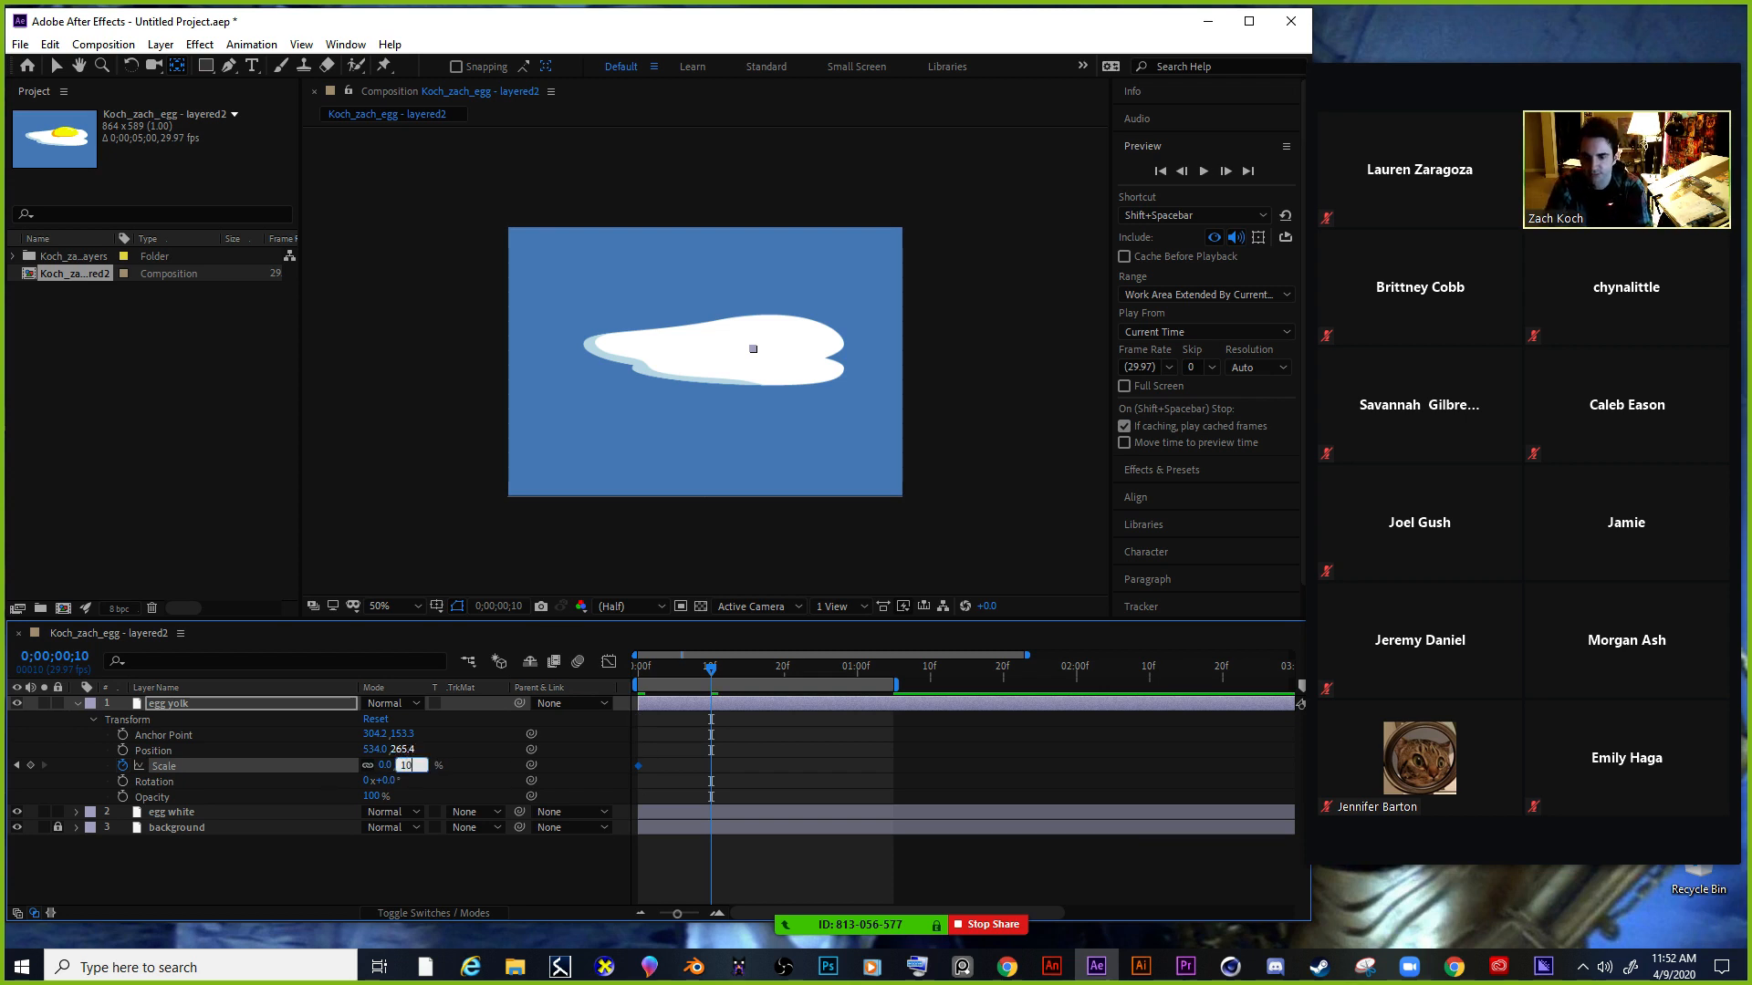
key("Return")
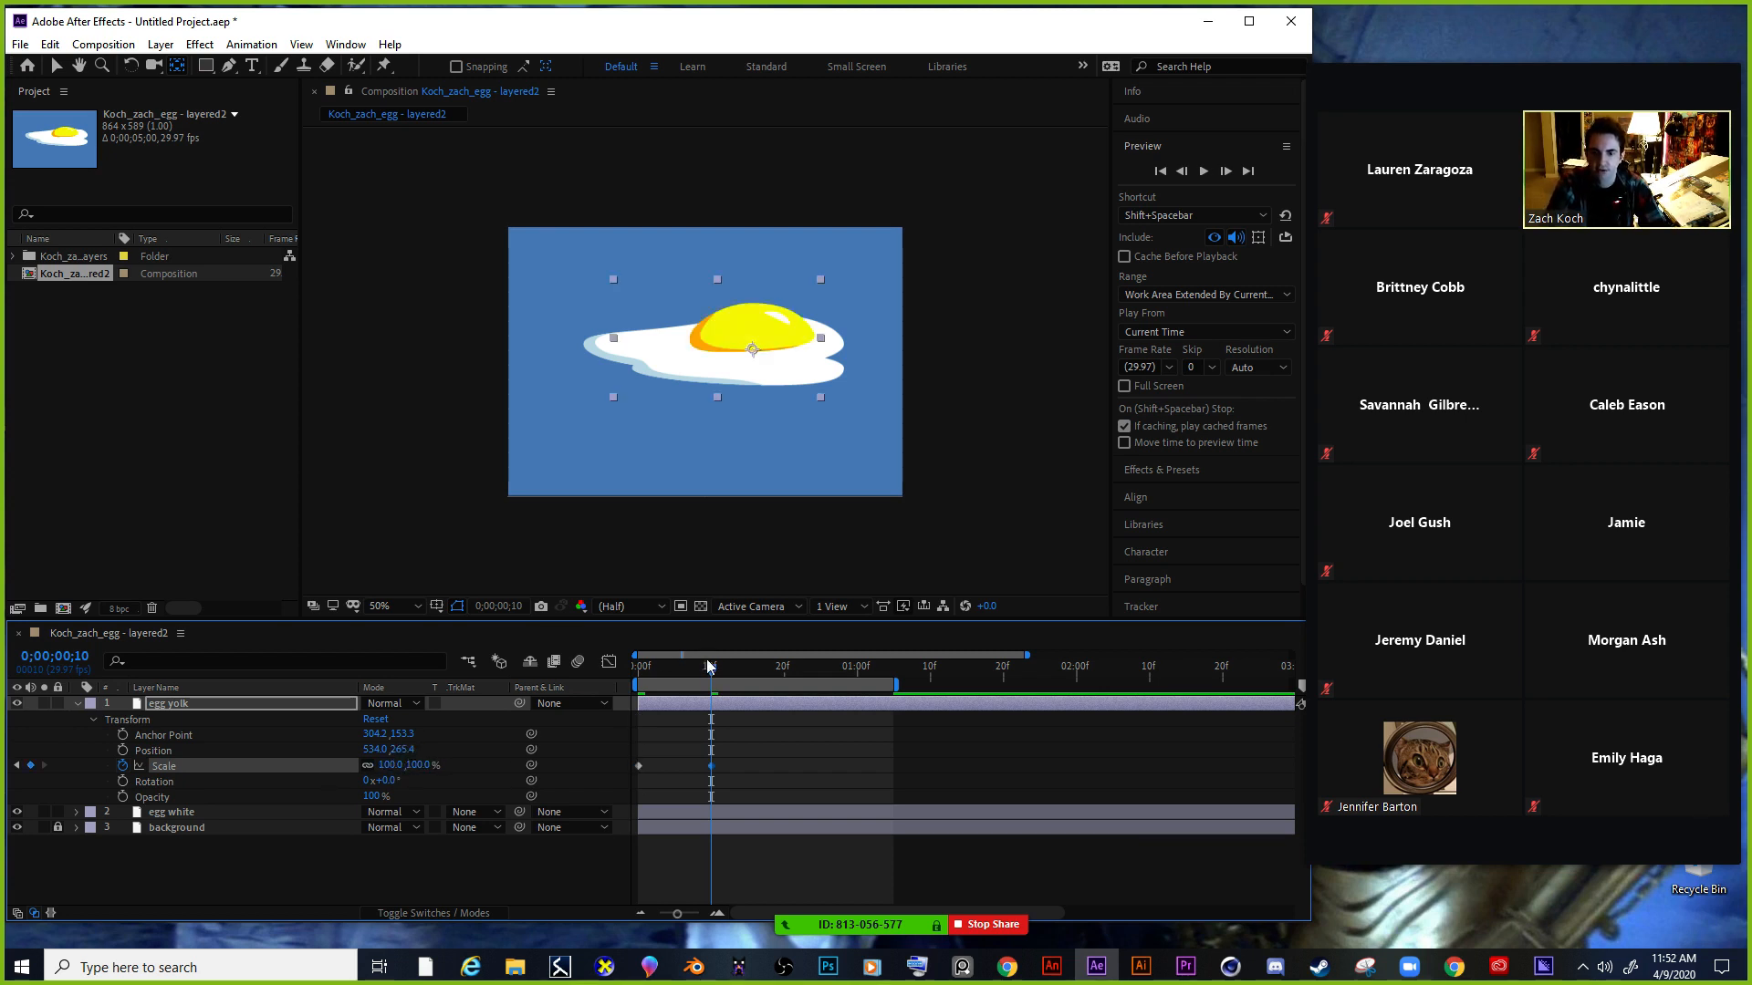
Hold the egg yolk's Scale at 0% by pasting a copied keyframe at 0;00;00;12.
left_click_drag(709, 666, 726, 738)
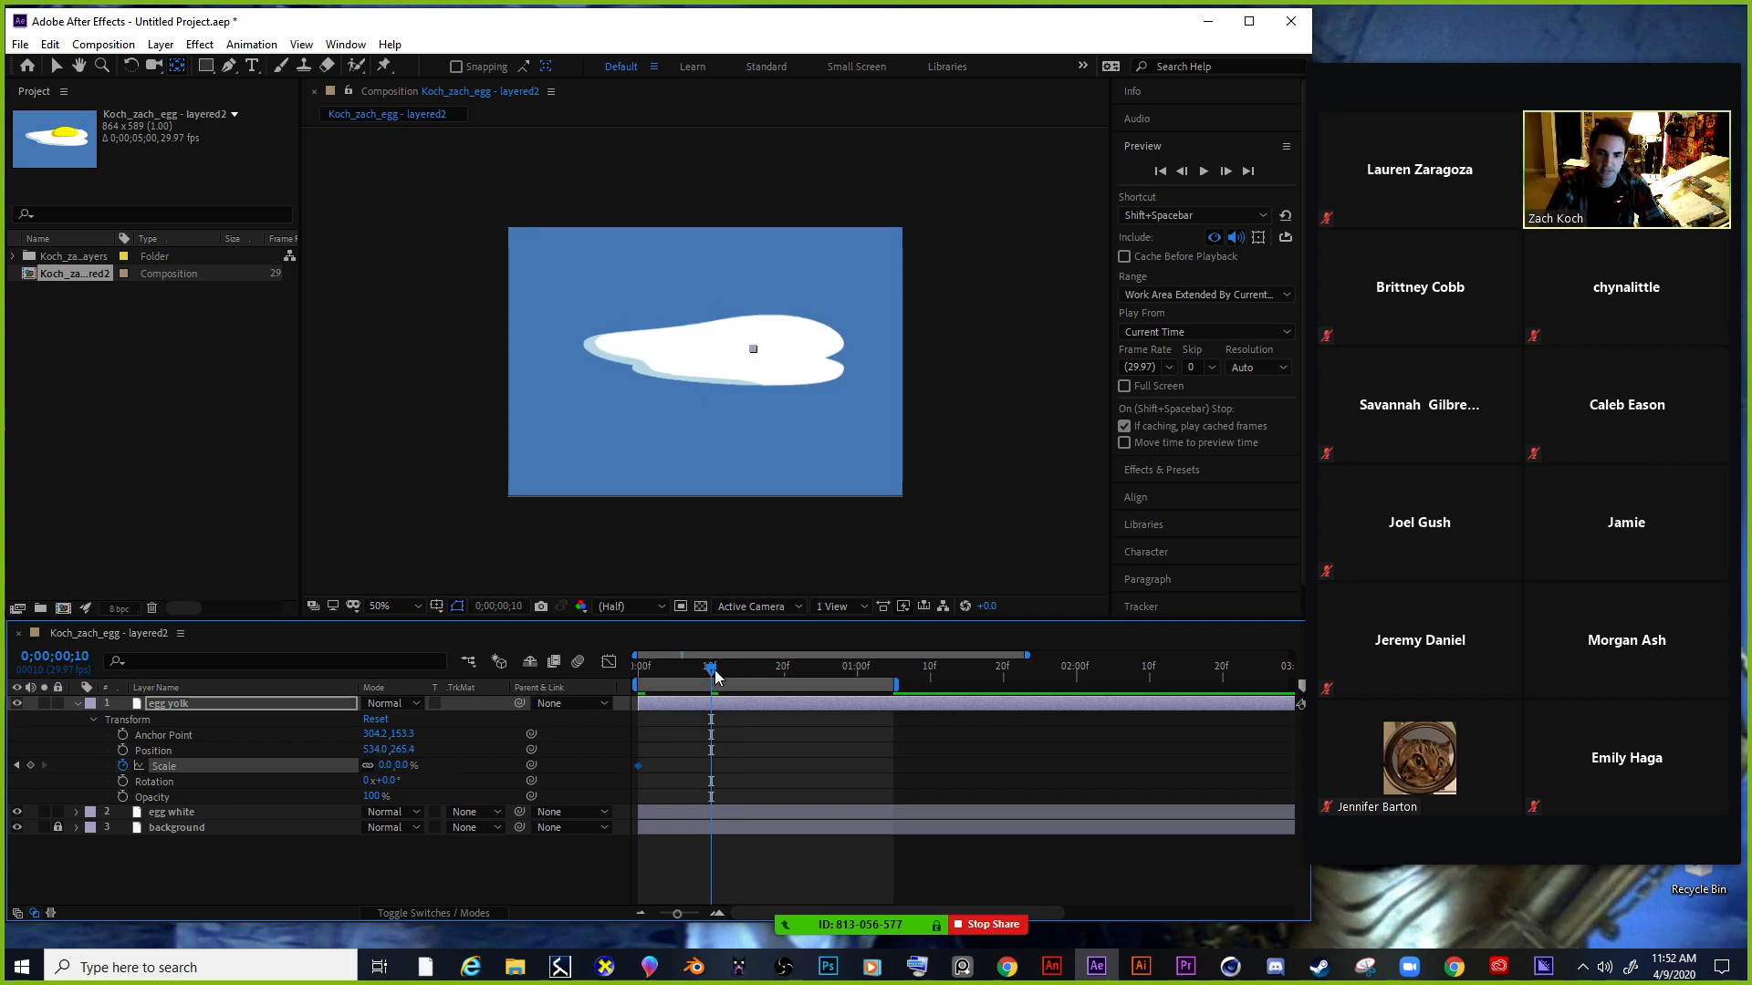
mouse_move(720, 675)
left_mouse_down()
mouse_move(744, 682)
mouse_move(679, 681)
mouse_move(728, 680)
left_mouse_up()
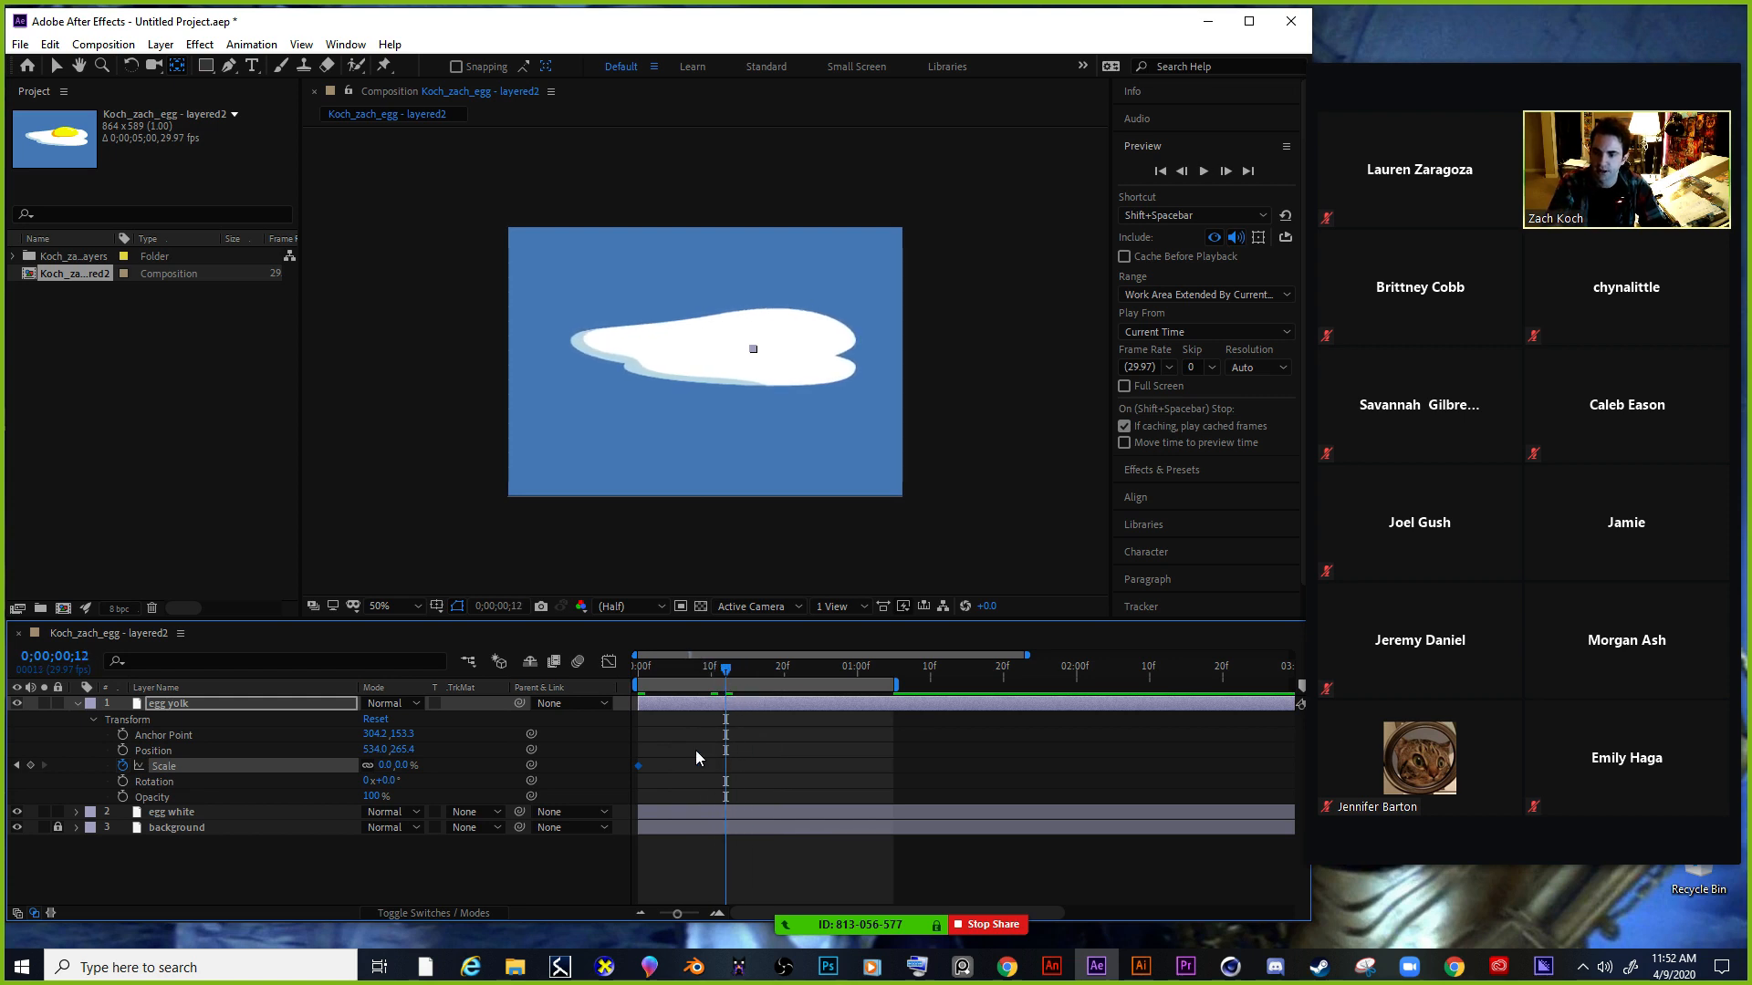
left_click(403, 767)
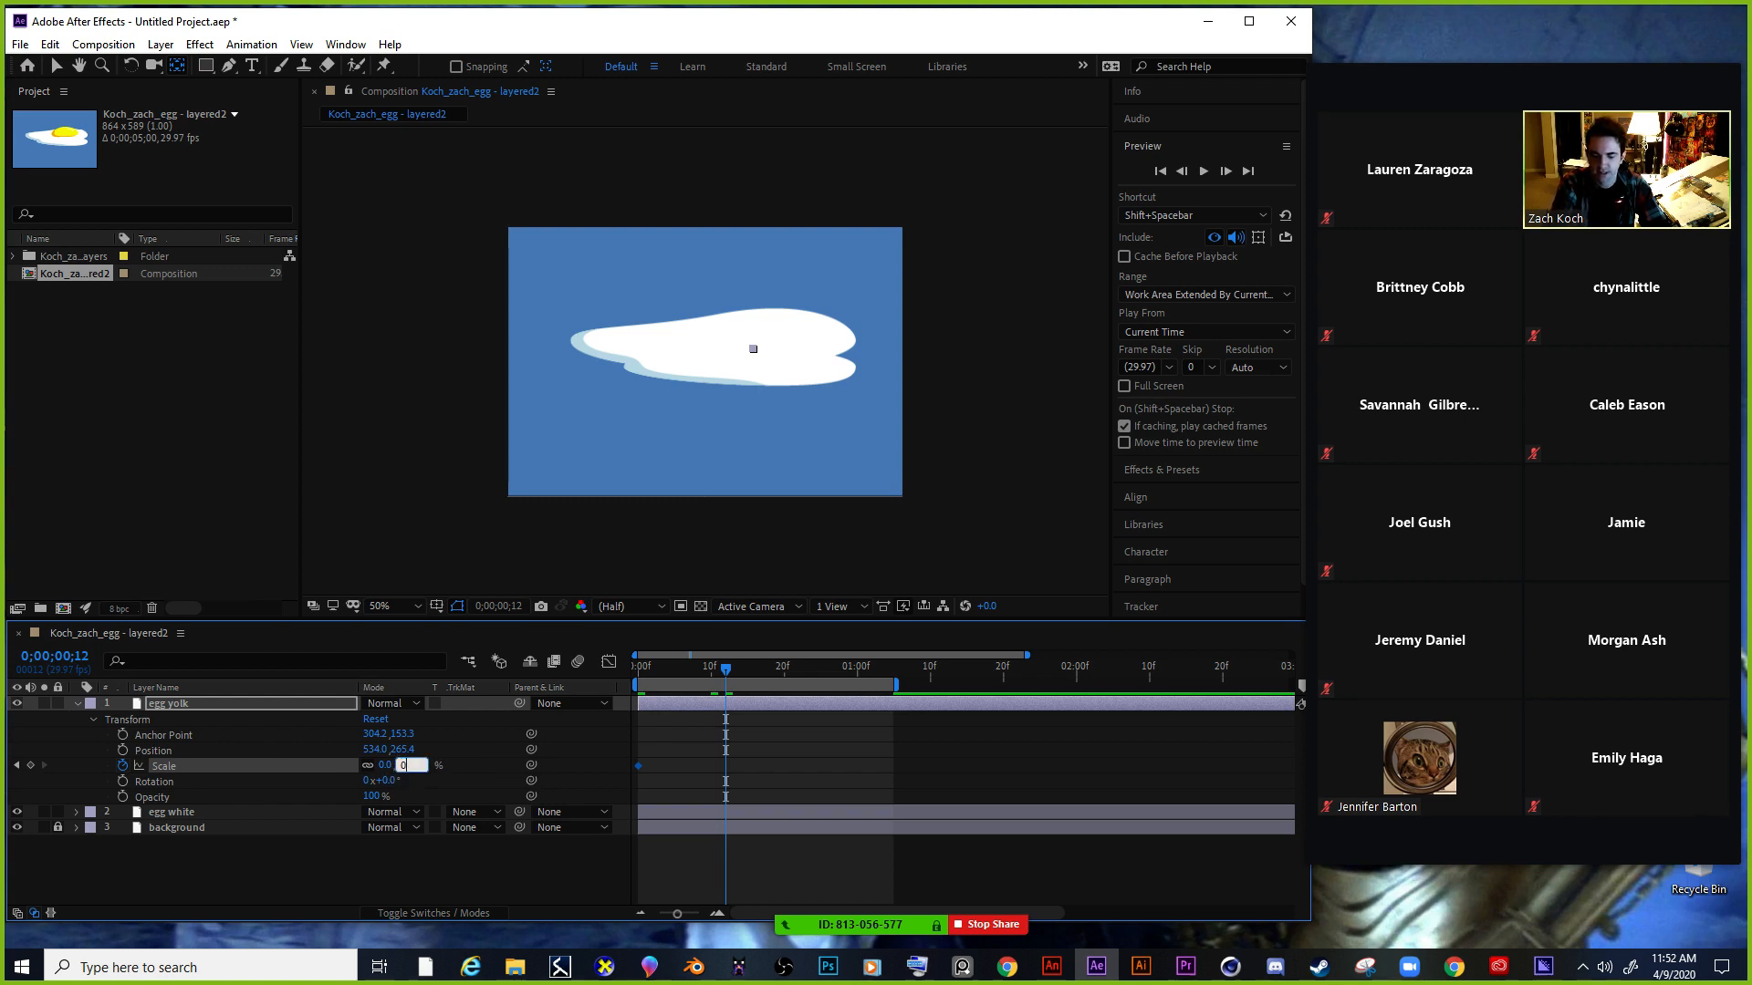
type("0")
key("Return")
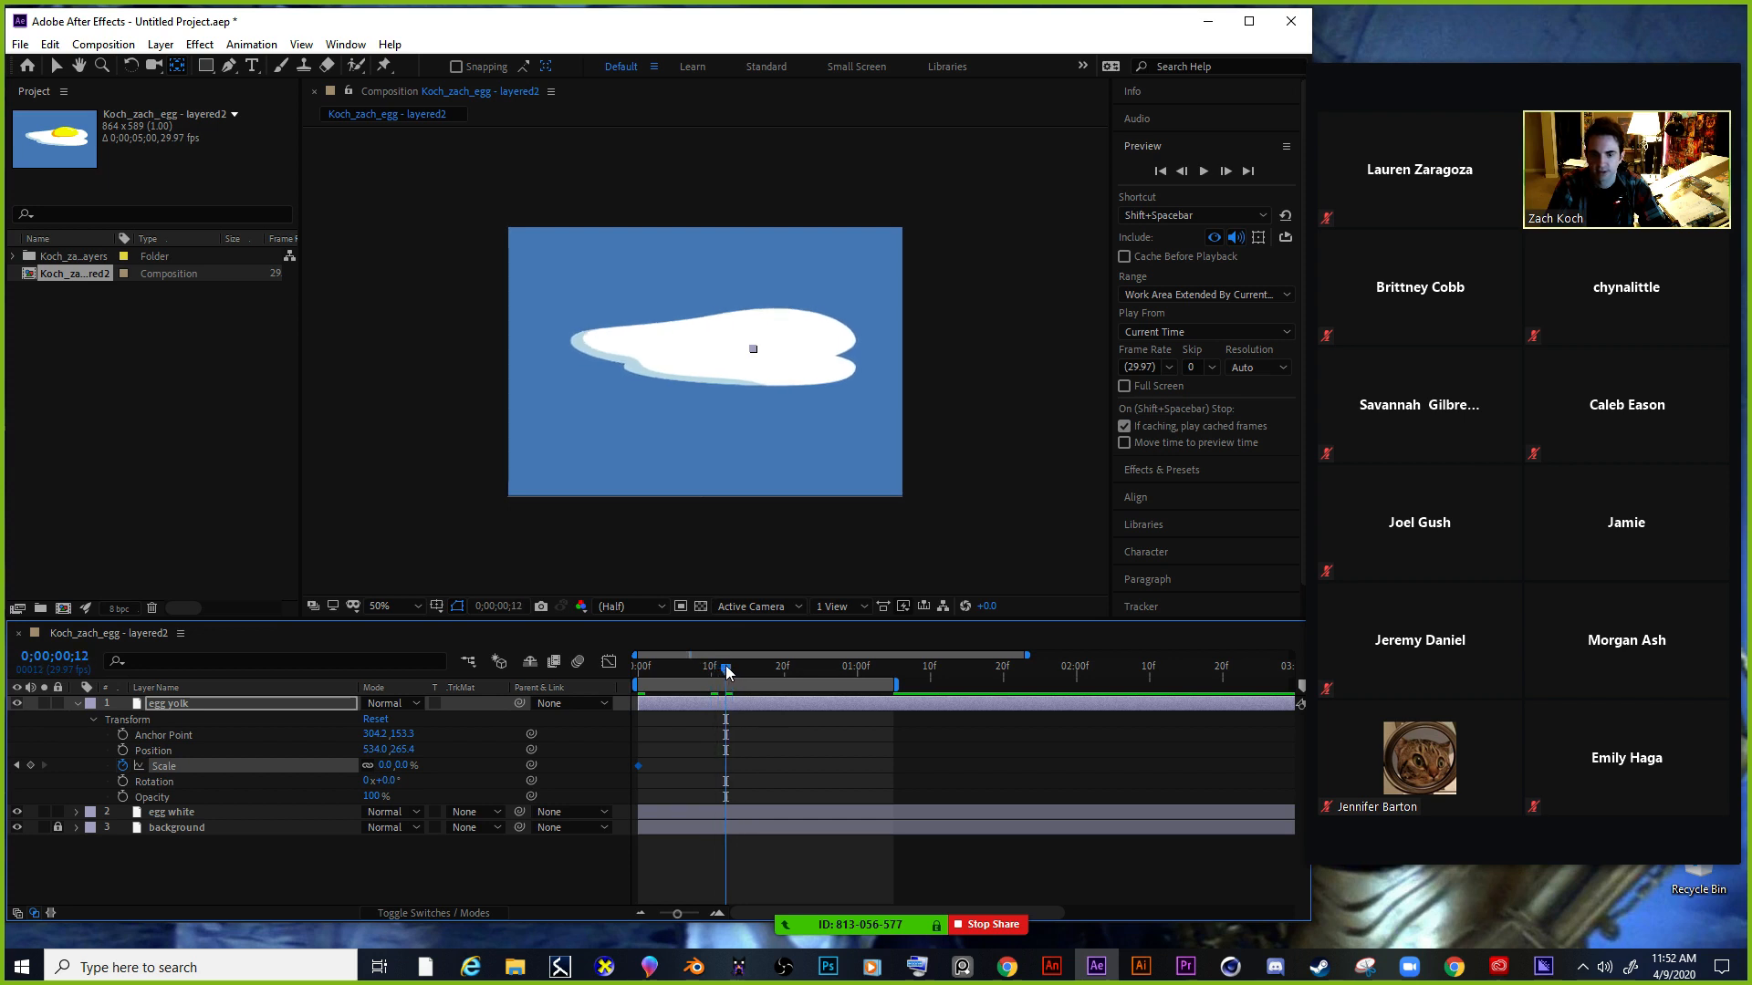
left_click(50, 44)
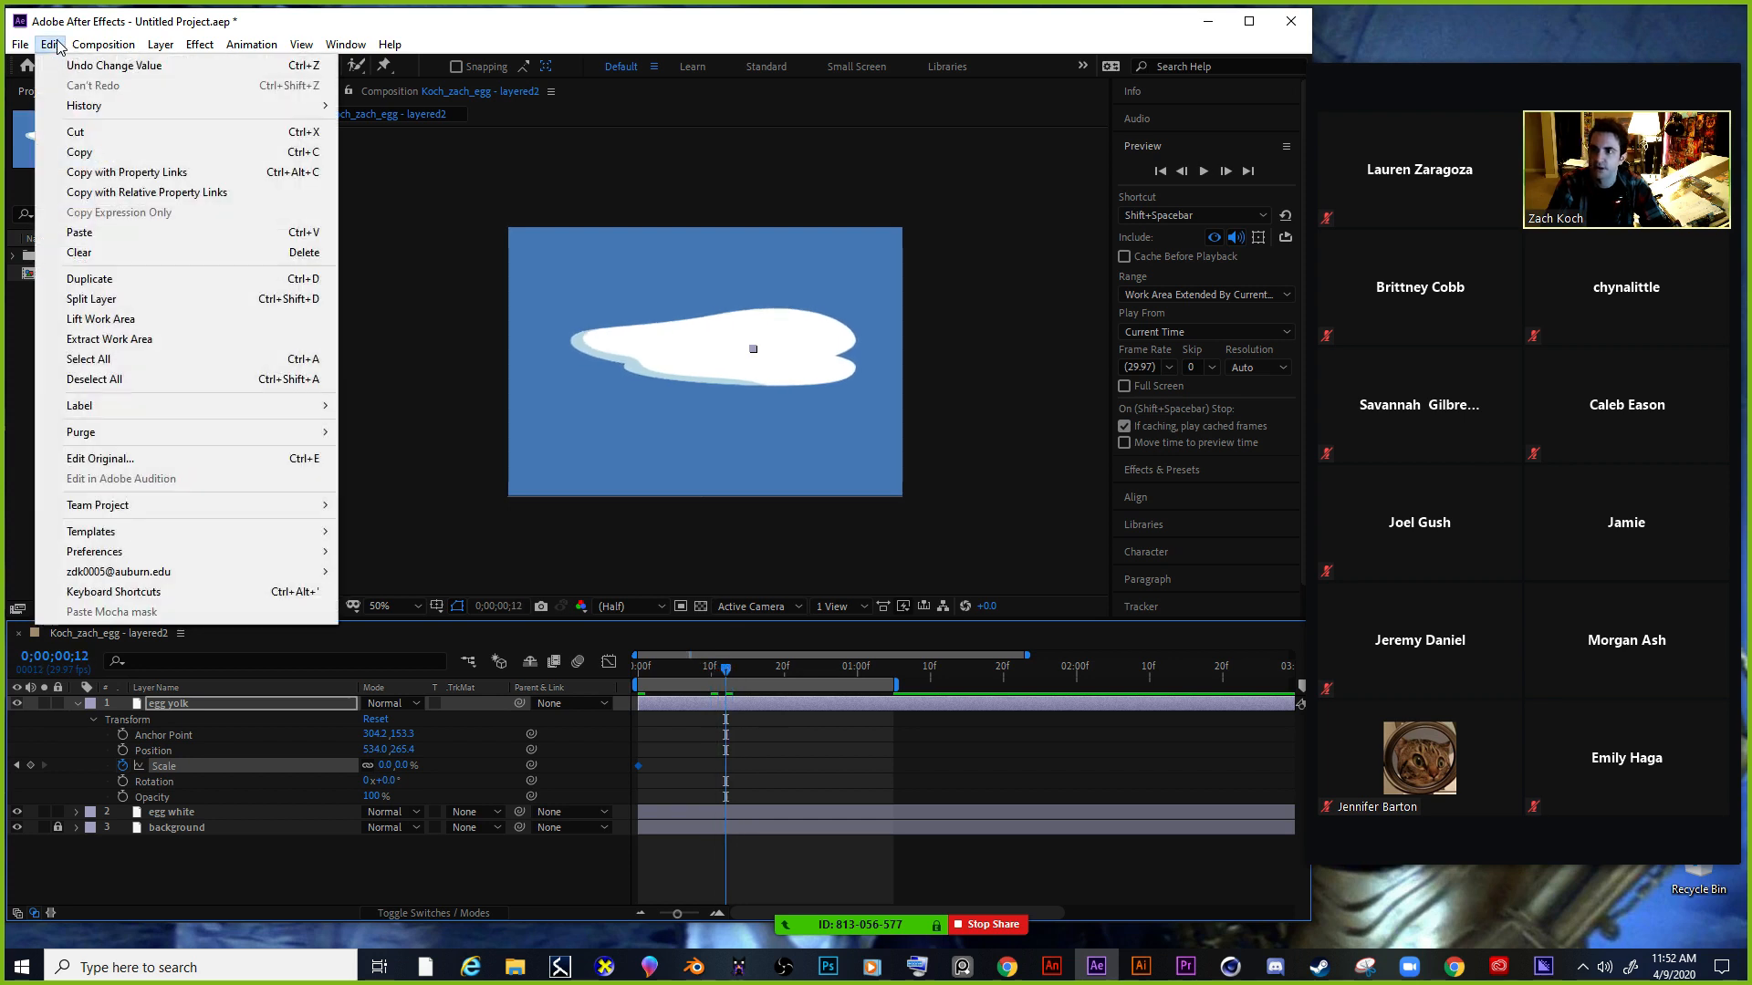
left_click(131, 239)
Keyframe the egg yolk's Scale at 104% on frame 20, 82% on frame 24 and 89% on frame 27.
left_click_drag(730, 677, 787, 696)
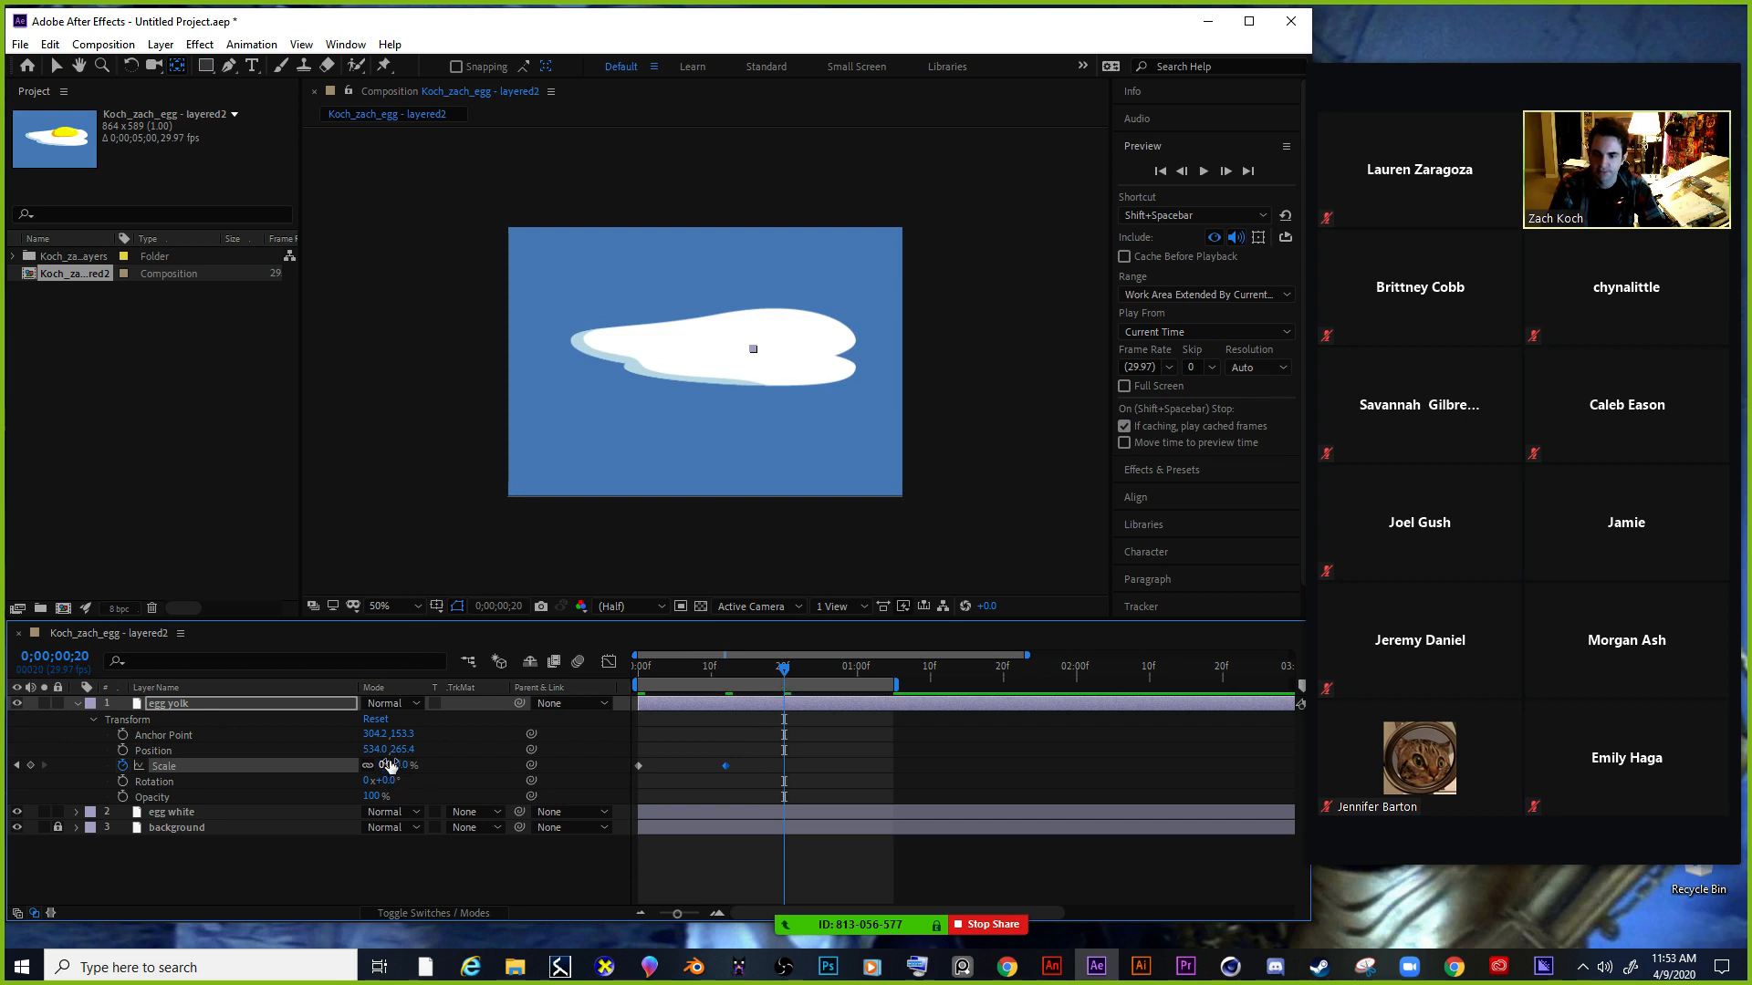
left_click_drag(393, 767, 476, 752)
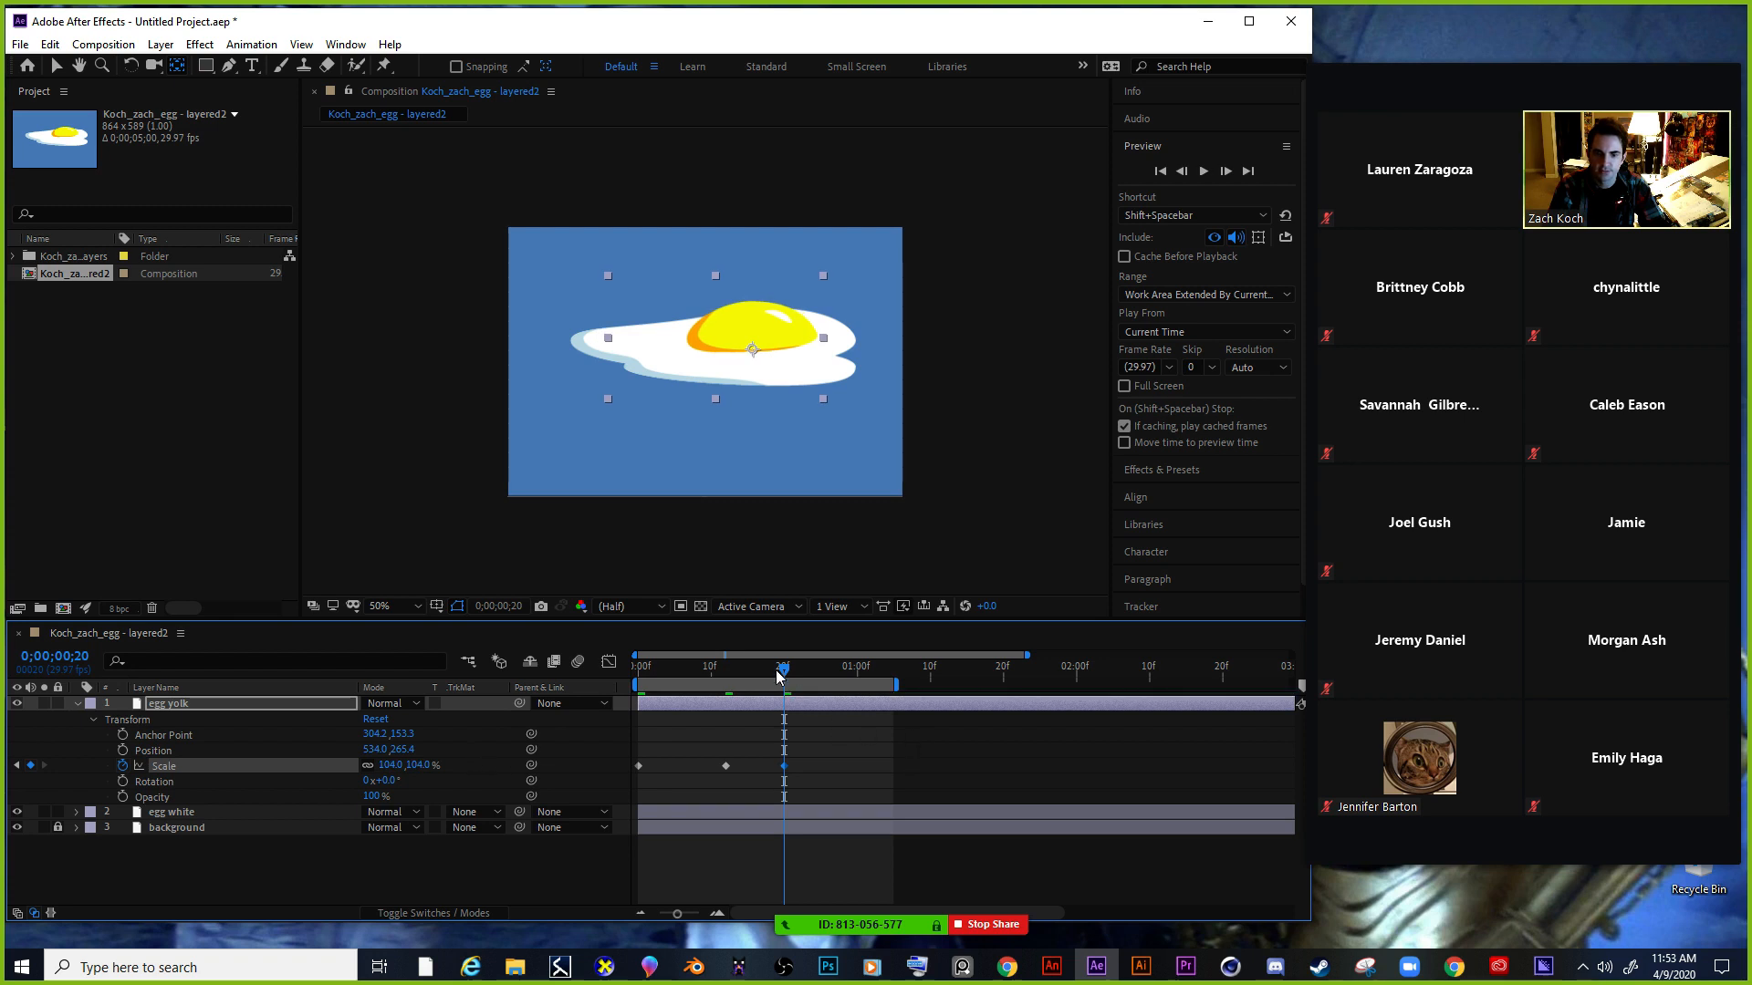
left_click_drag(785, 675, 814, 675)
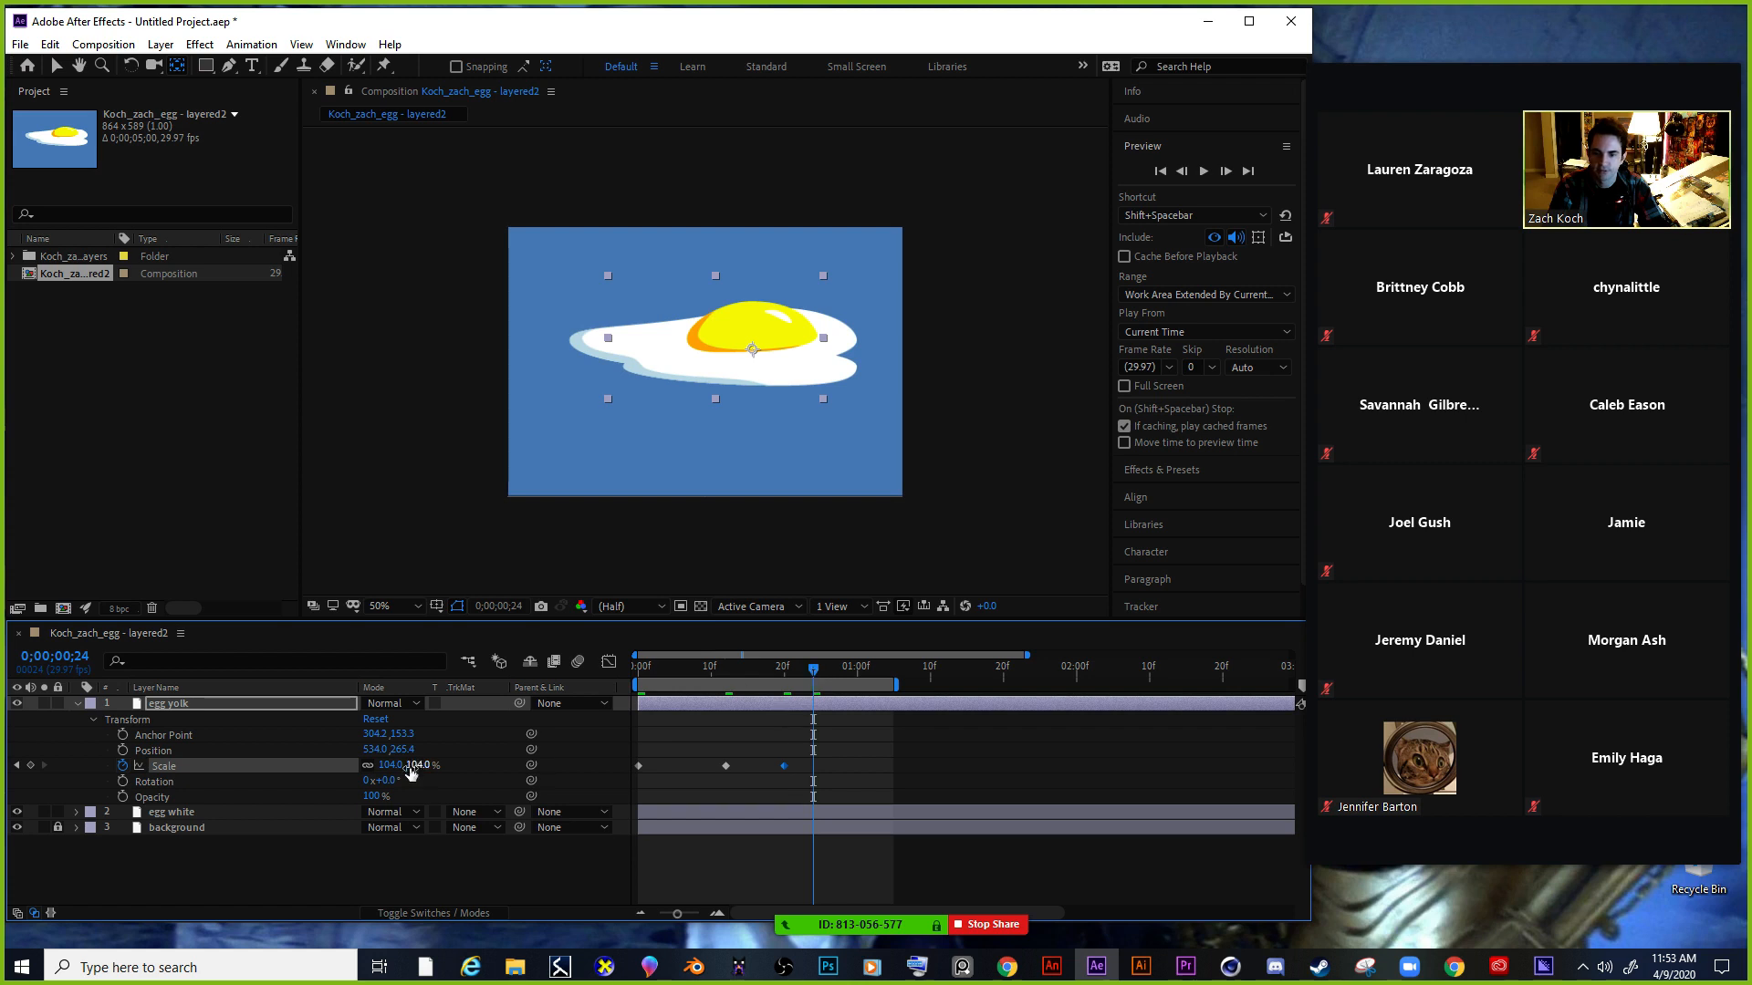
left_click_drag(393, 764, 369, 763)
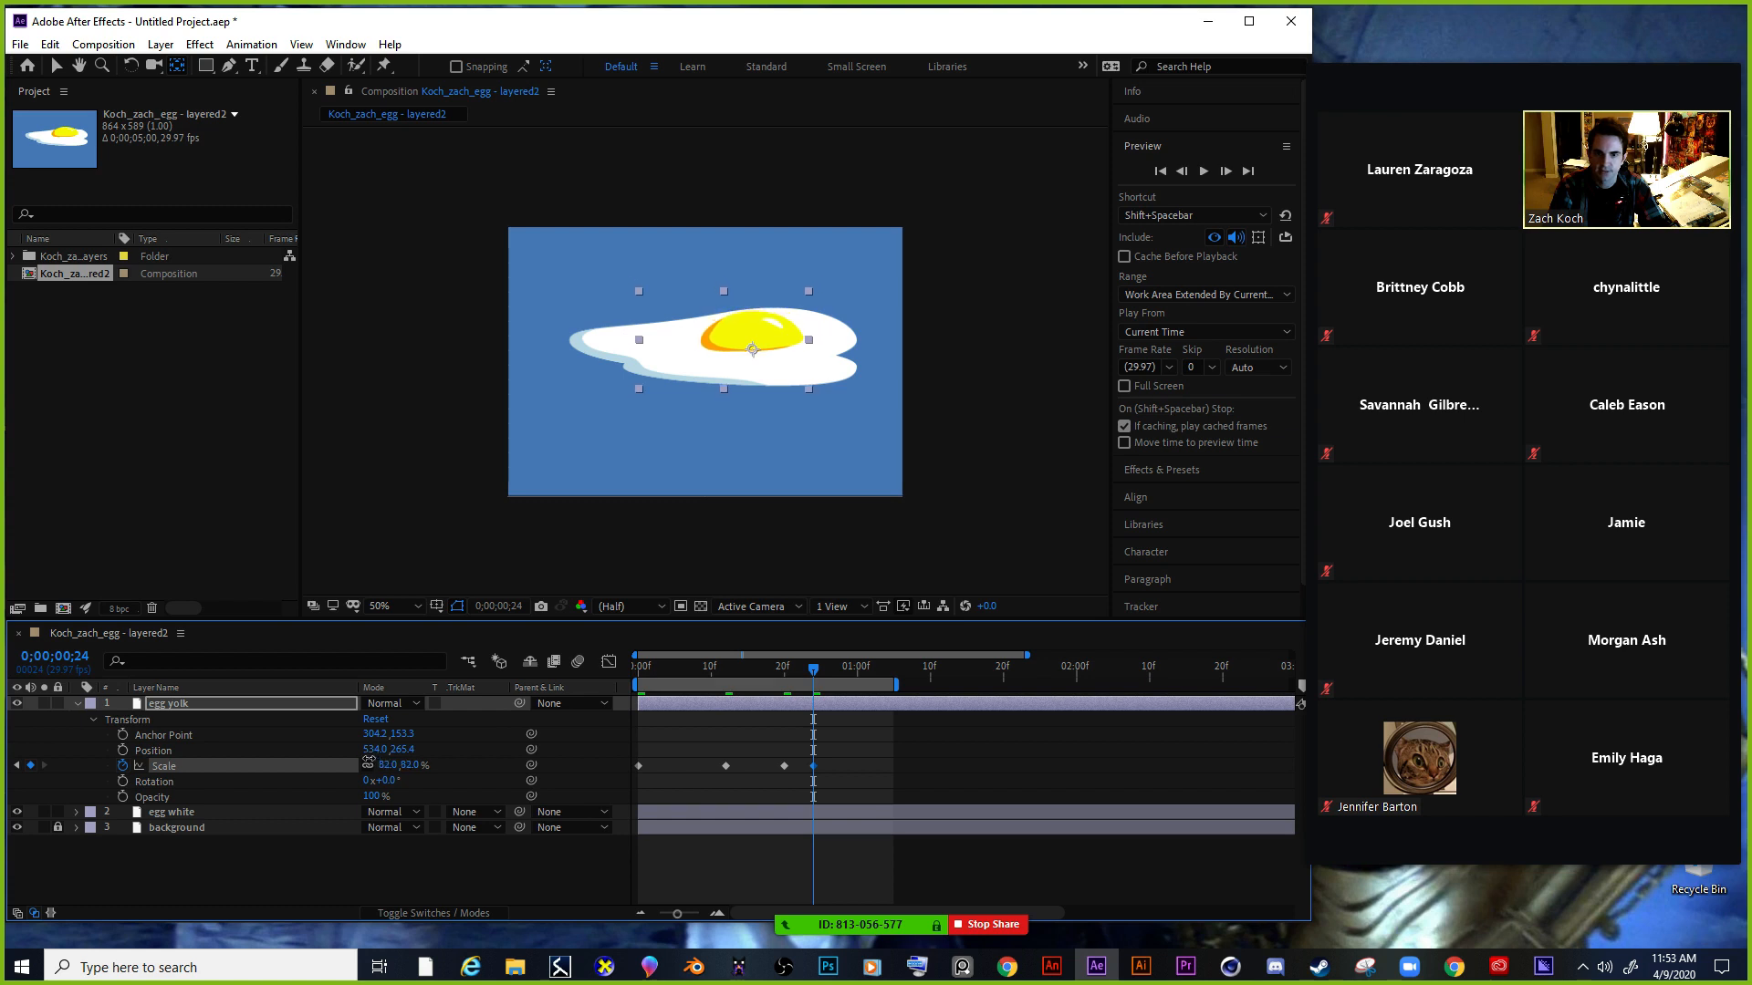
left_click_drag(810, 682, 840, 675)
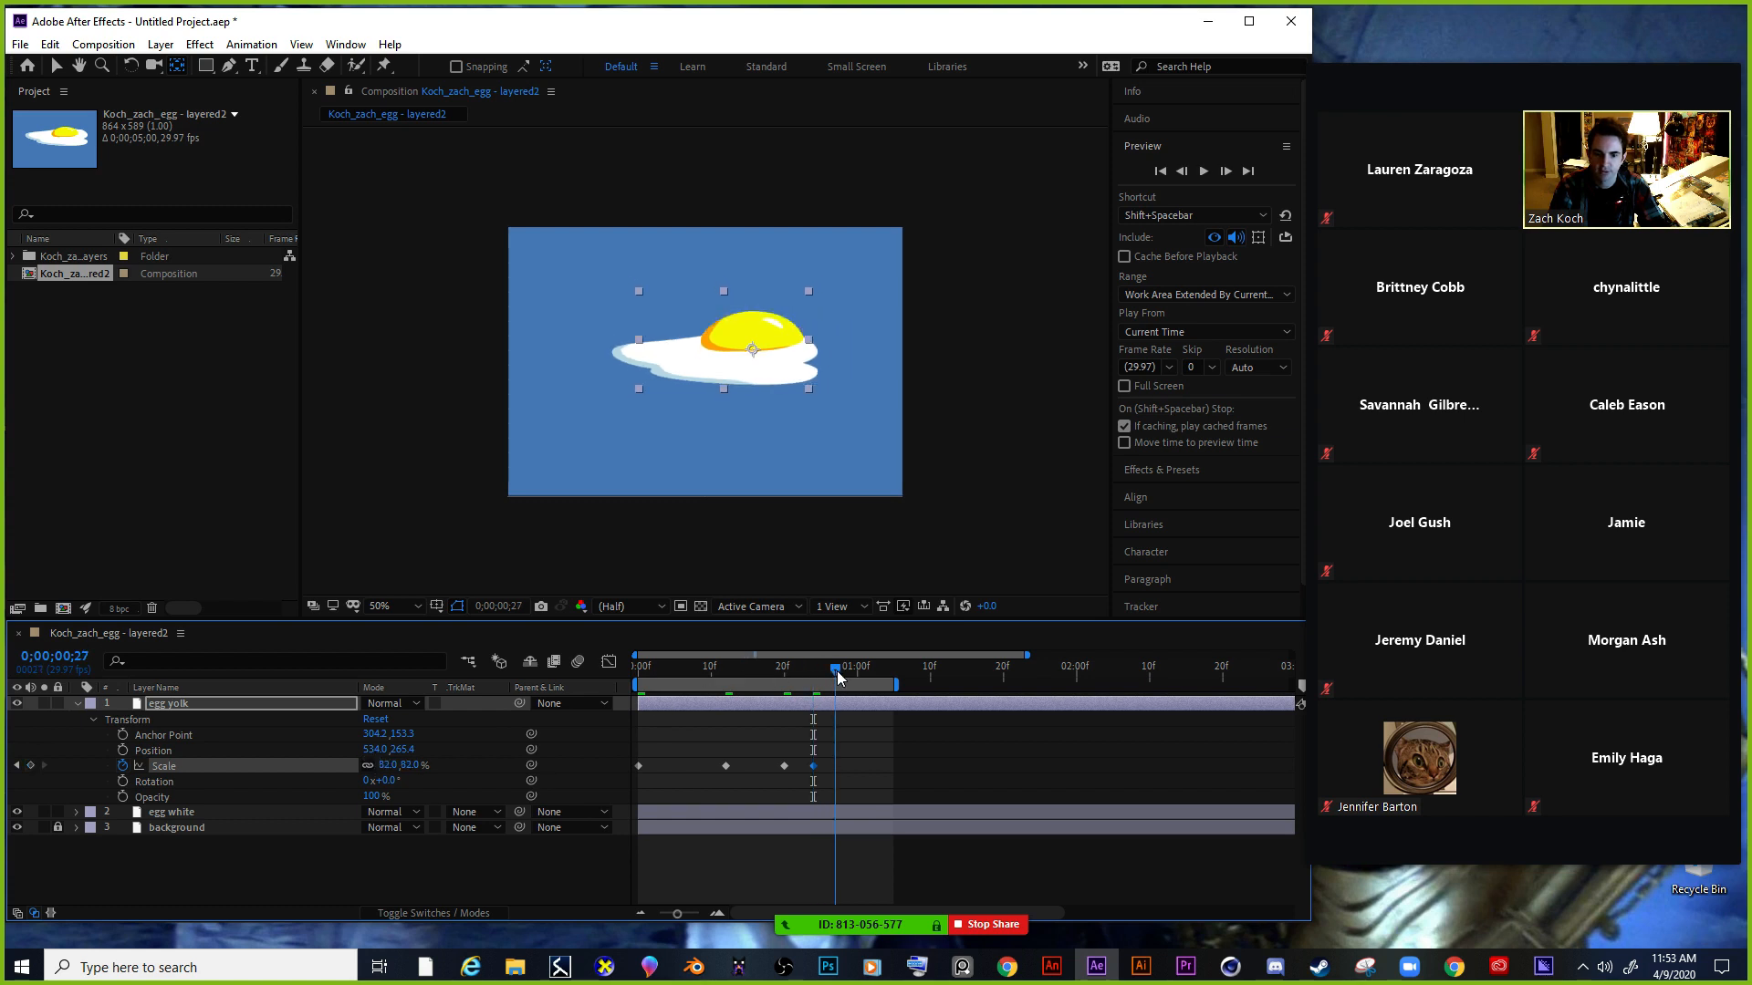
mouse_move(406, 775)
left_mouse_down()
mouse_move(416, 763)
mouse_move(394, 761)
left_mouse_up()
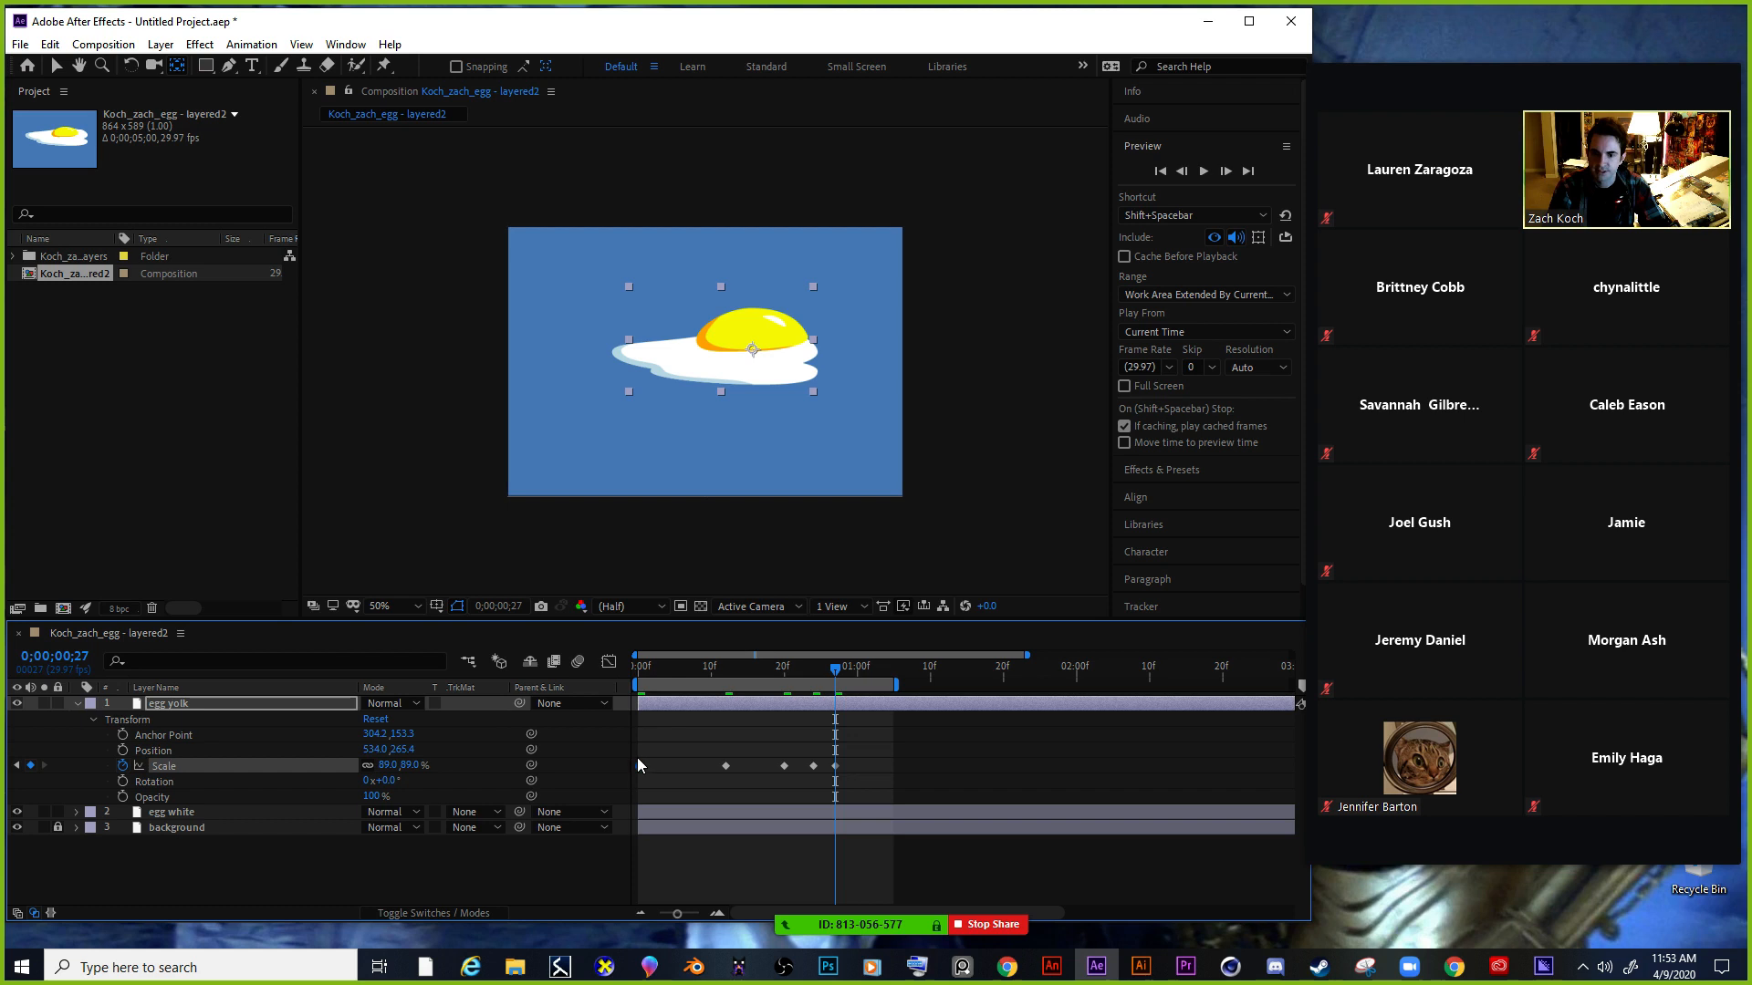
Paste the 0% Scale keyframe at the end of the work area and apply Easy Ease to all the yolk's Scale keyframes.
left_click_drag(858, 672, 841, 707)
key("ctrl+v")
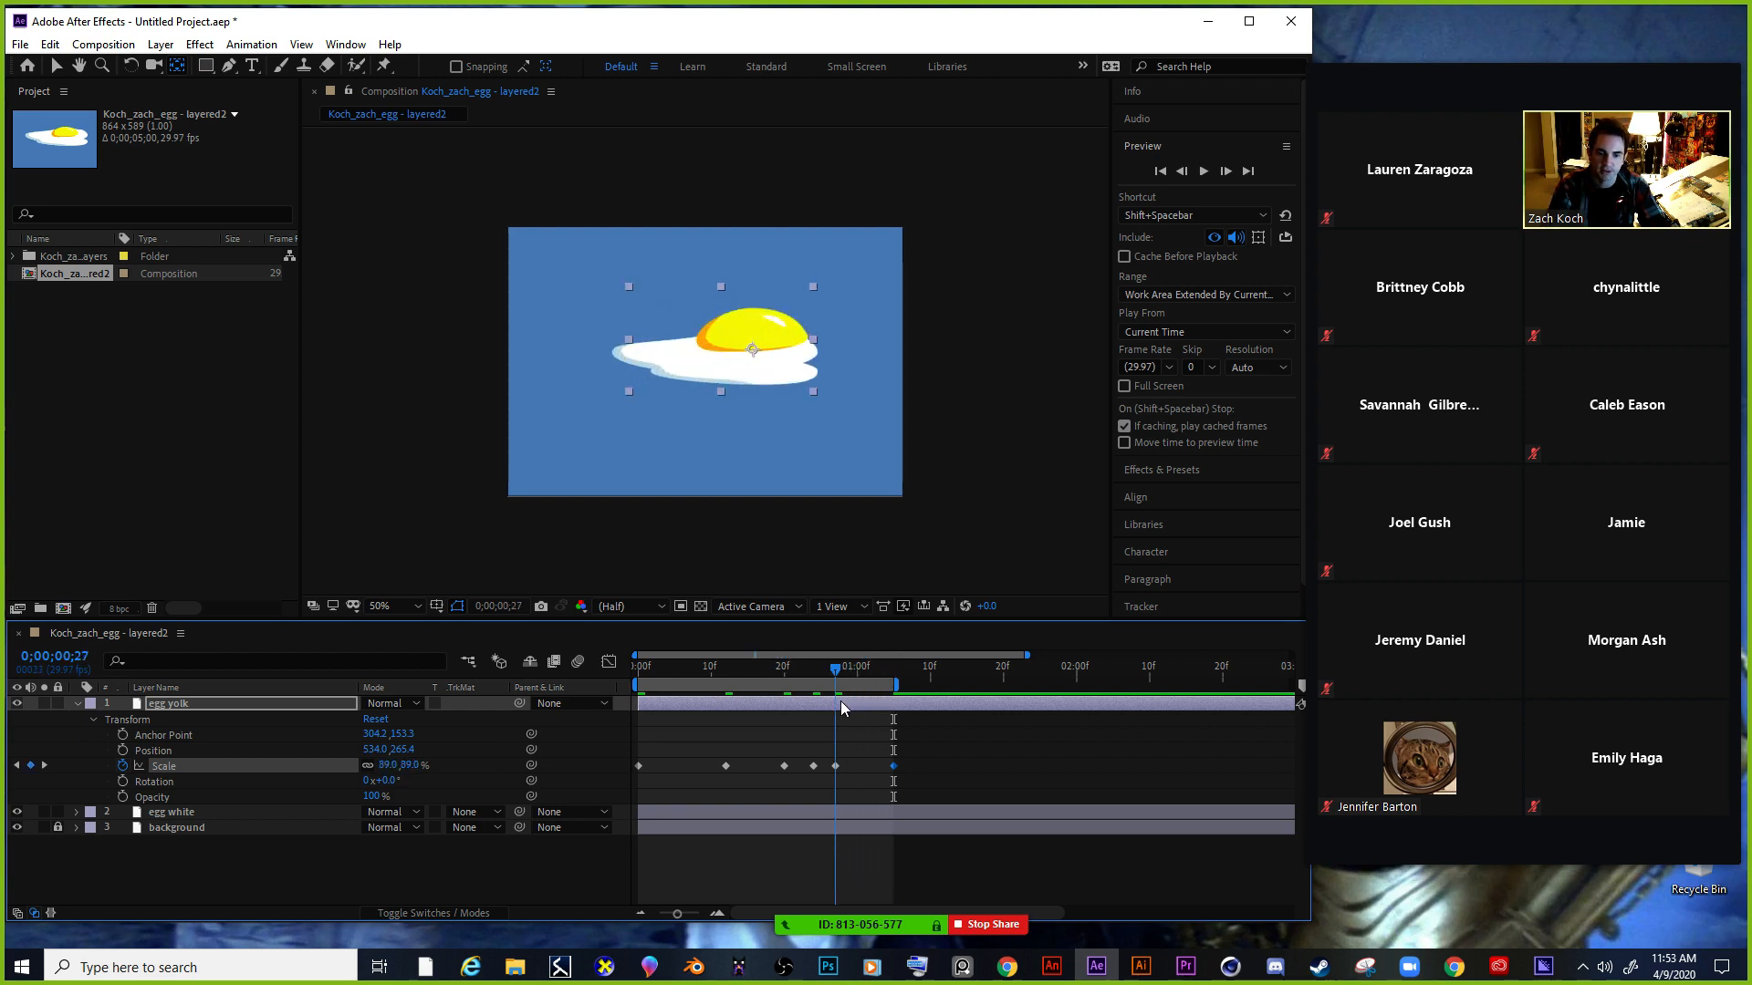
left_click_drag(903, 787, 637, 764)
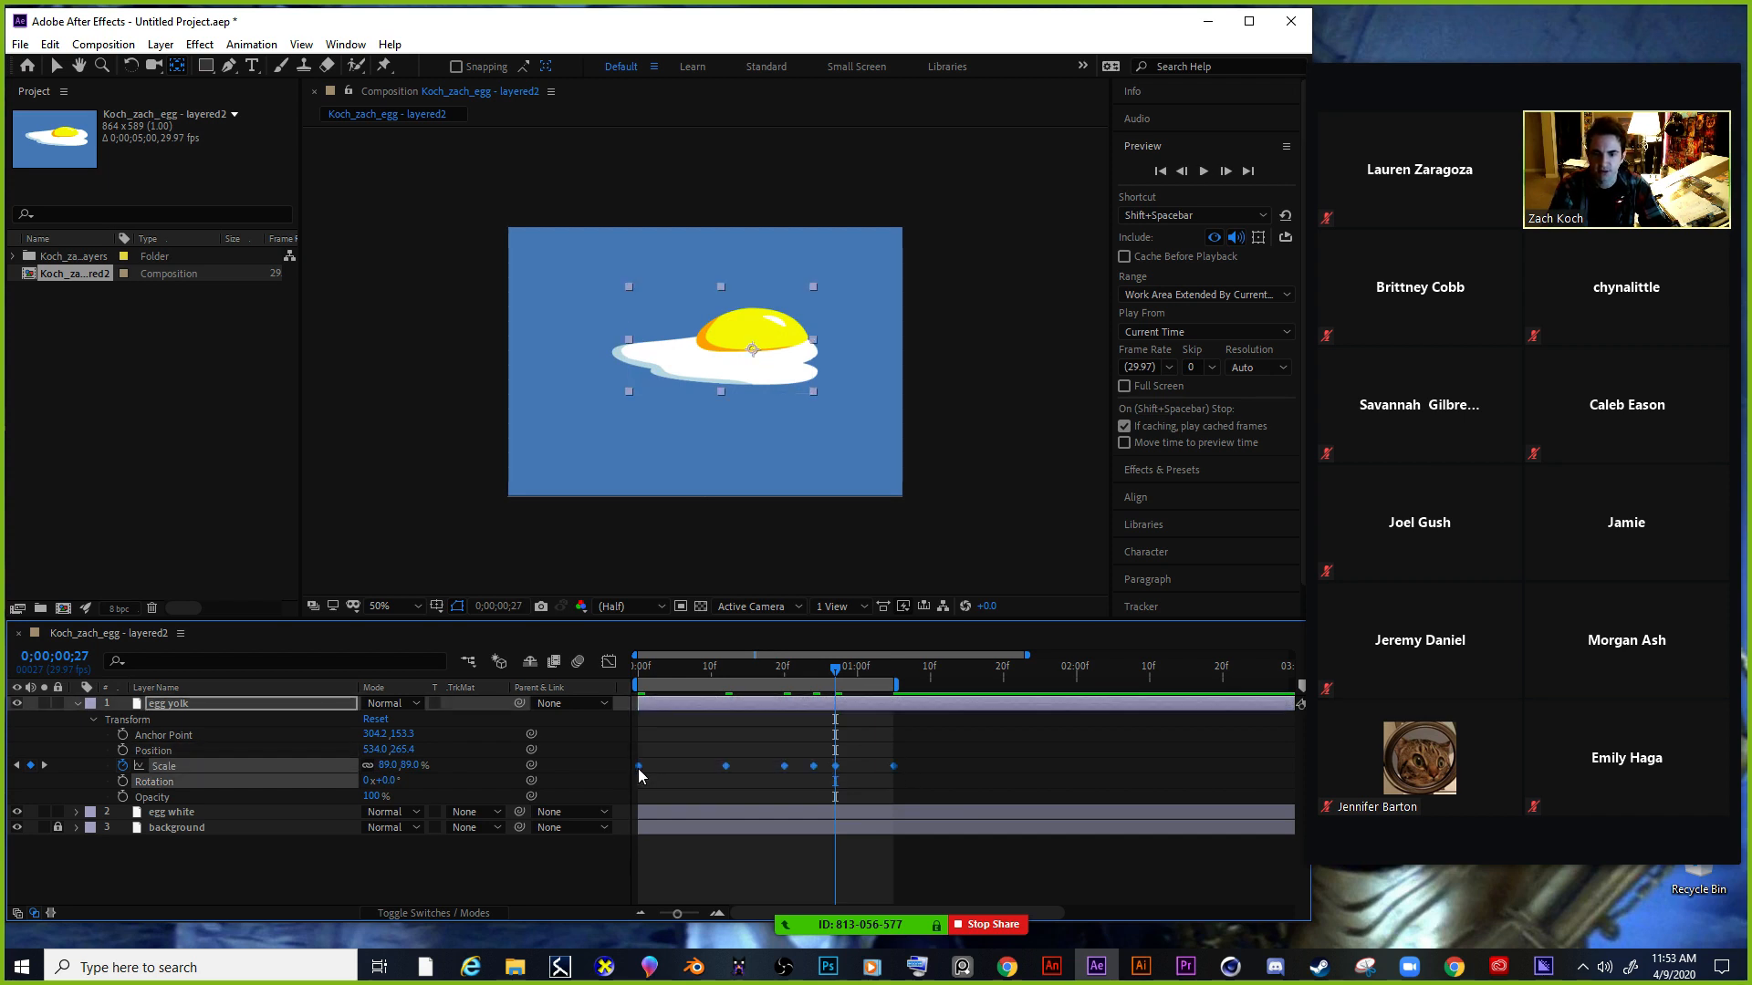
right_click(638, 766)
mouse_move(687, 753)
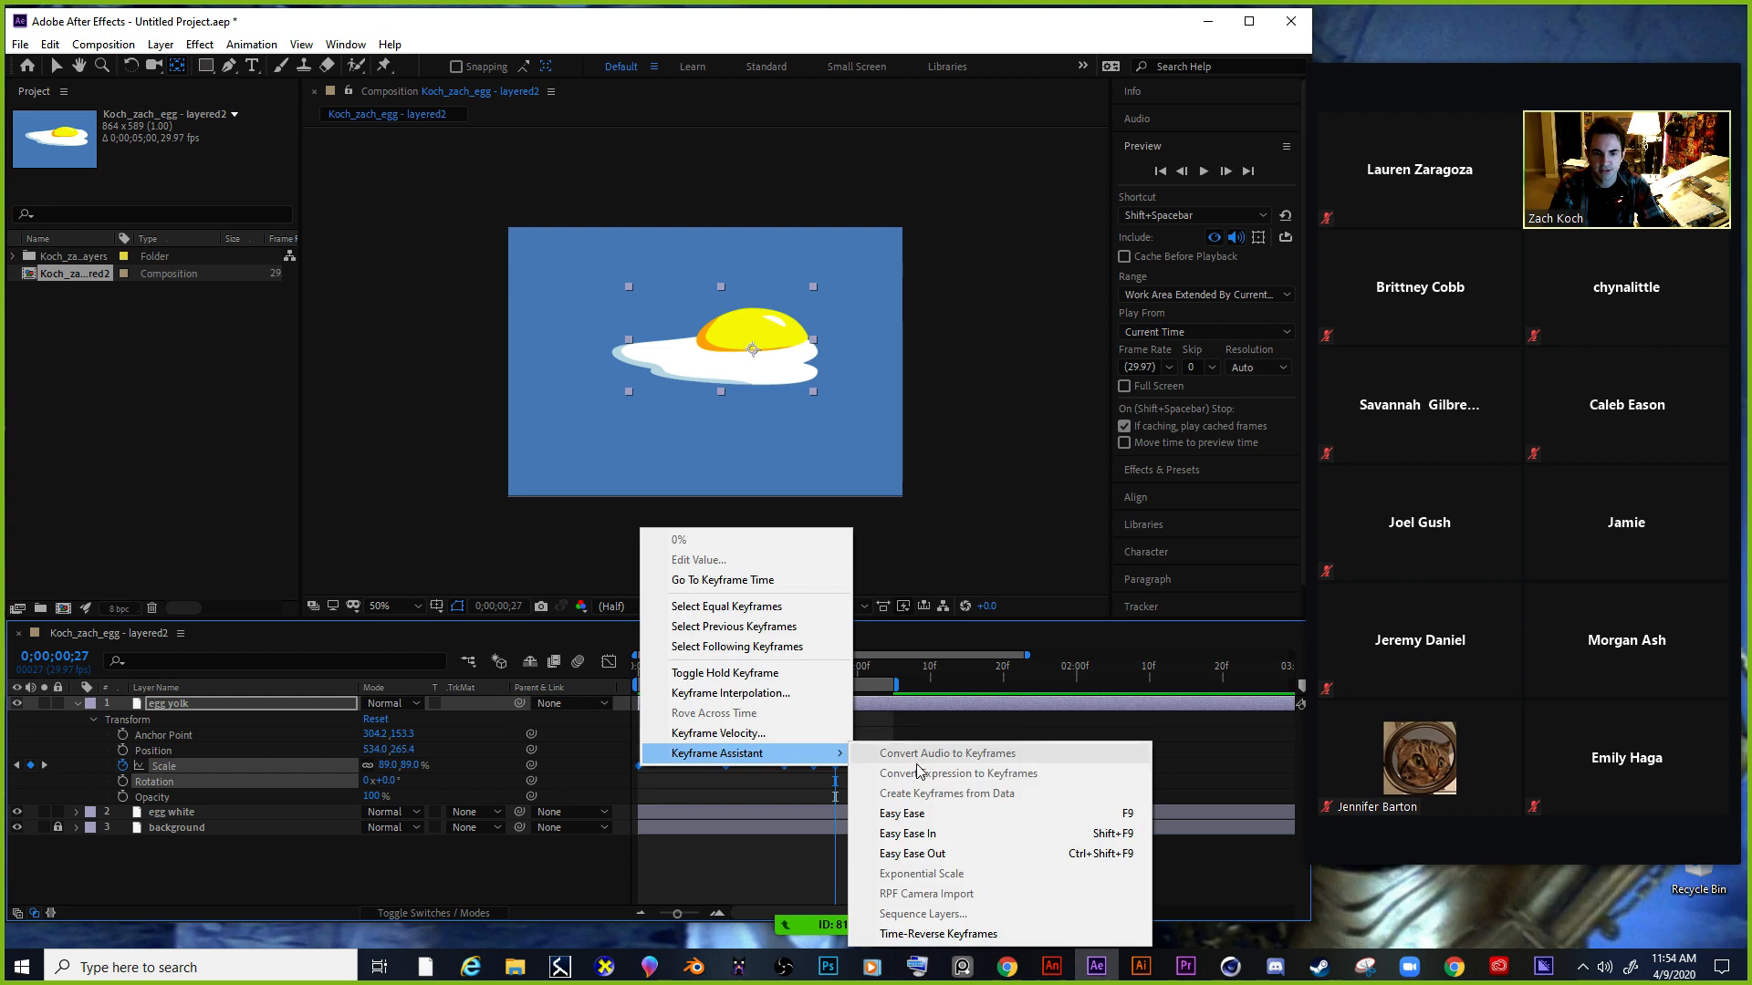
left_click(889, 812)
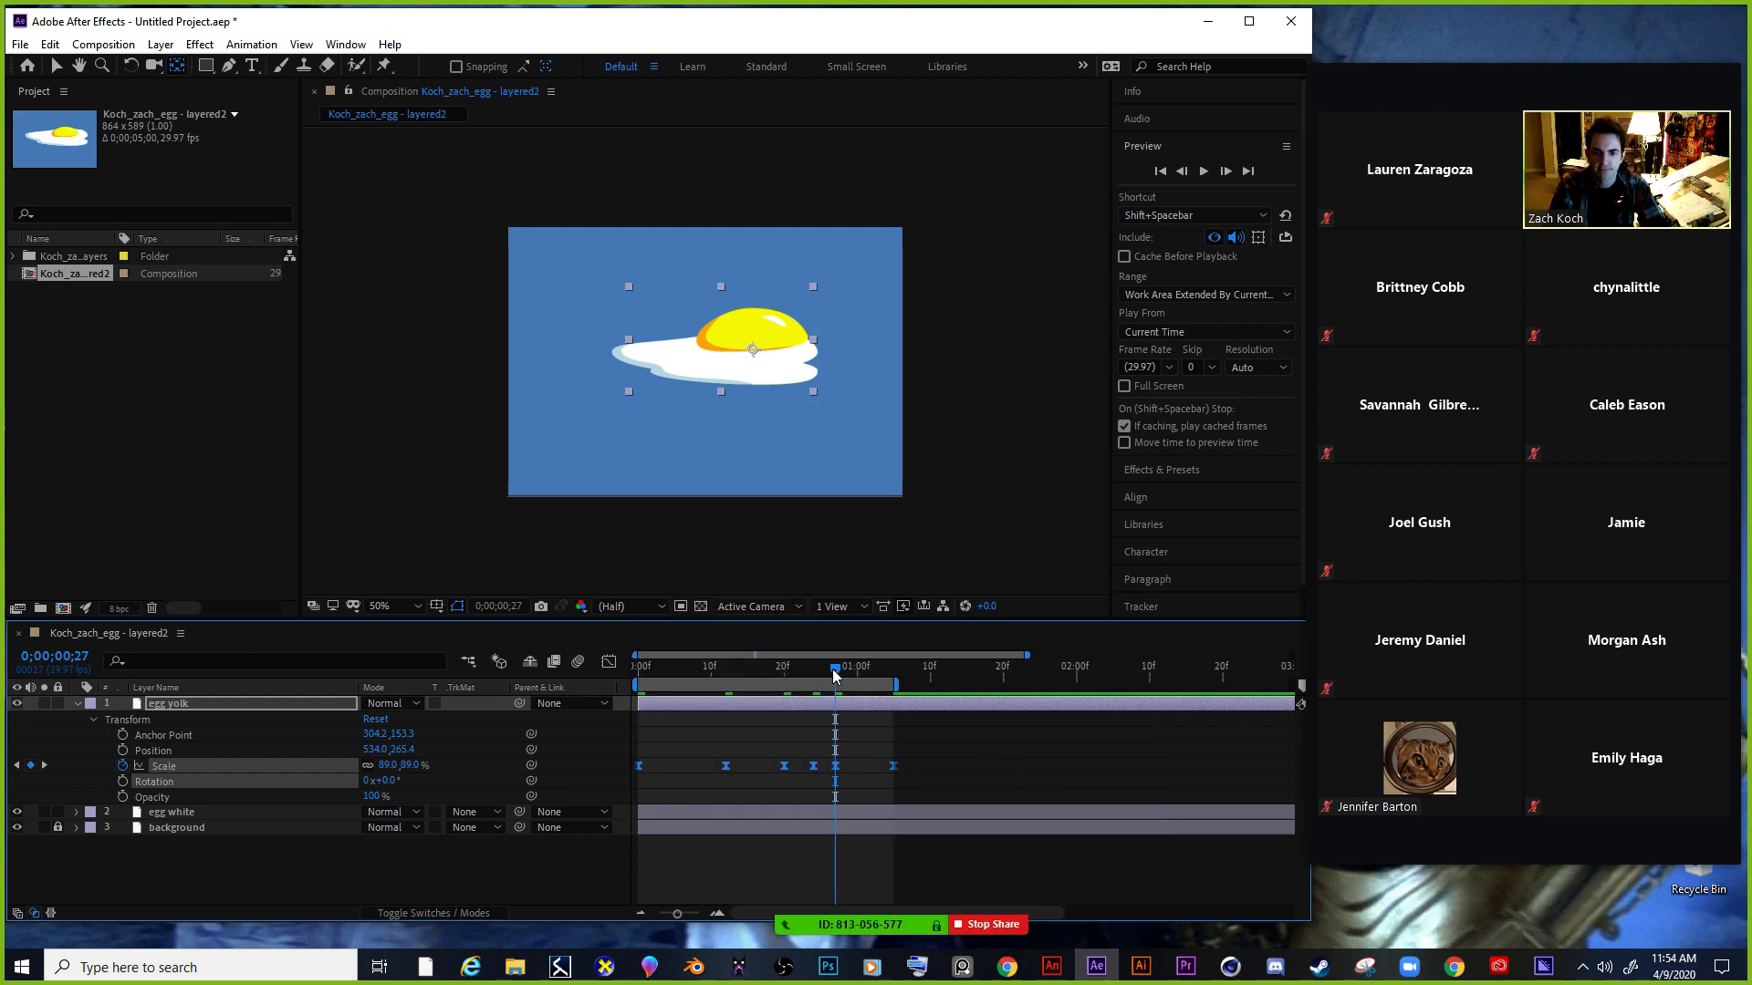
Preview the egg yolk and egg white animation from 0;00;00;00, and stop playback.
left_click_drag(836, 675, 637, 675)
left_click(1202, 176)
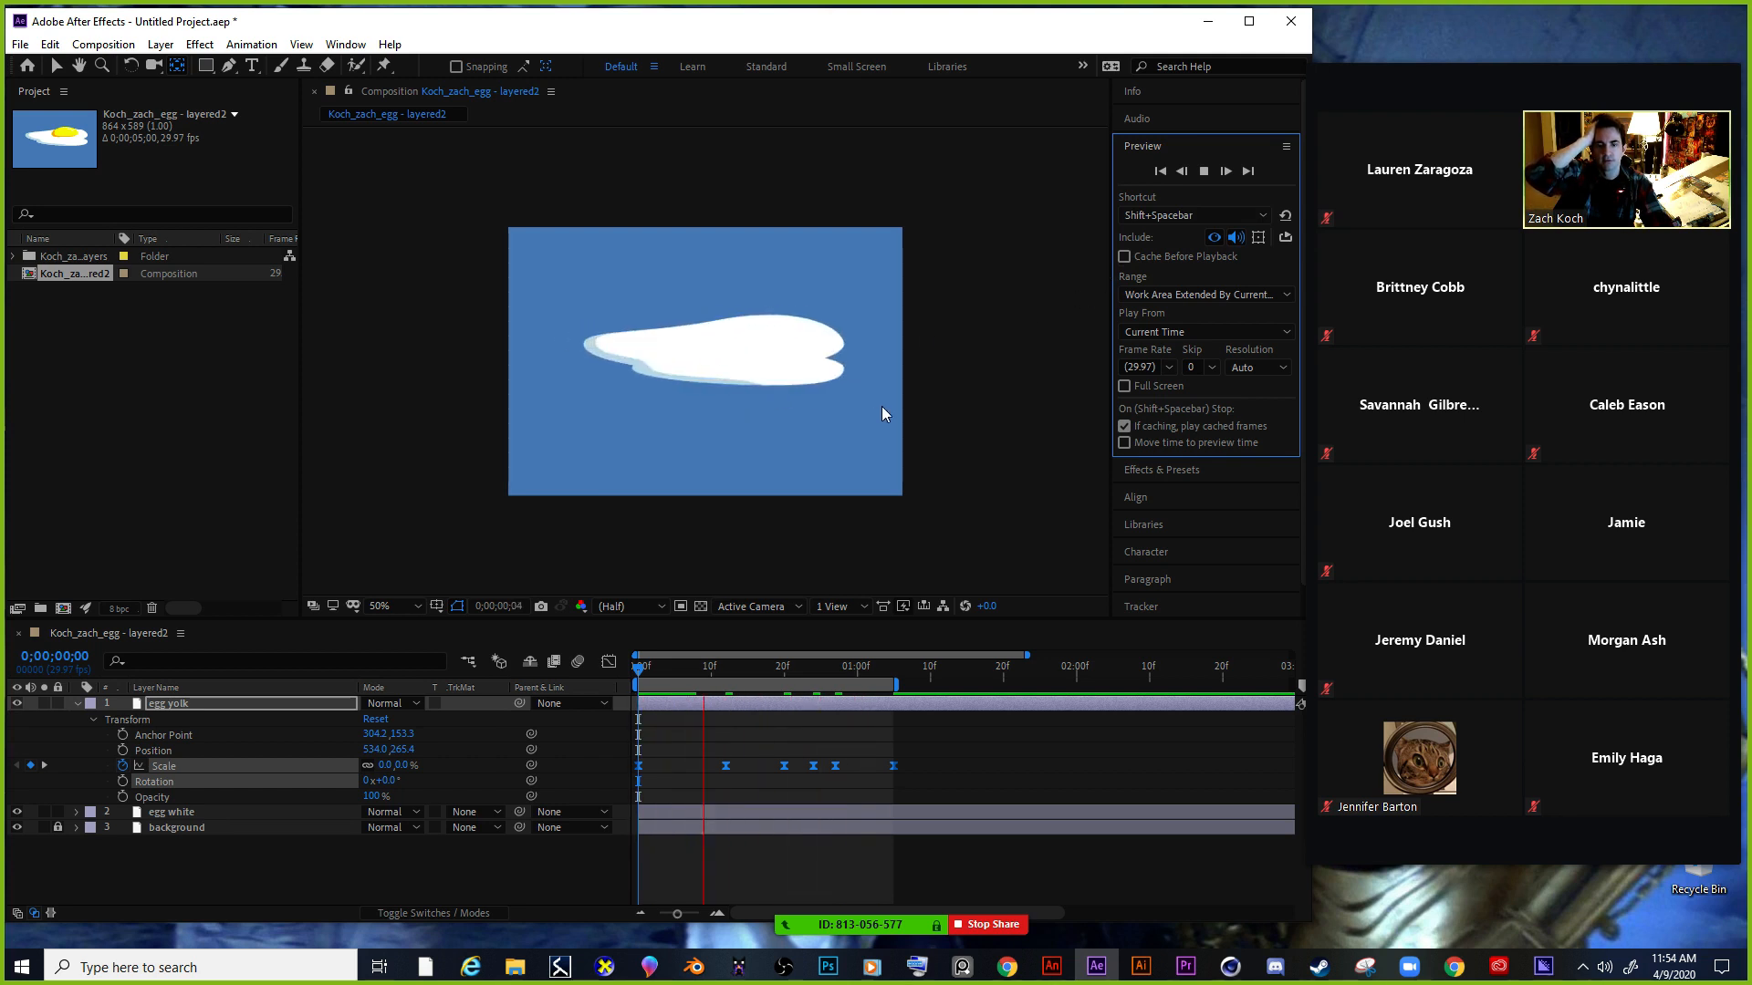
left_click(1203, 171)
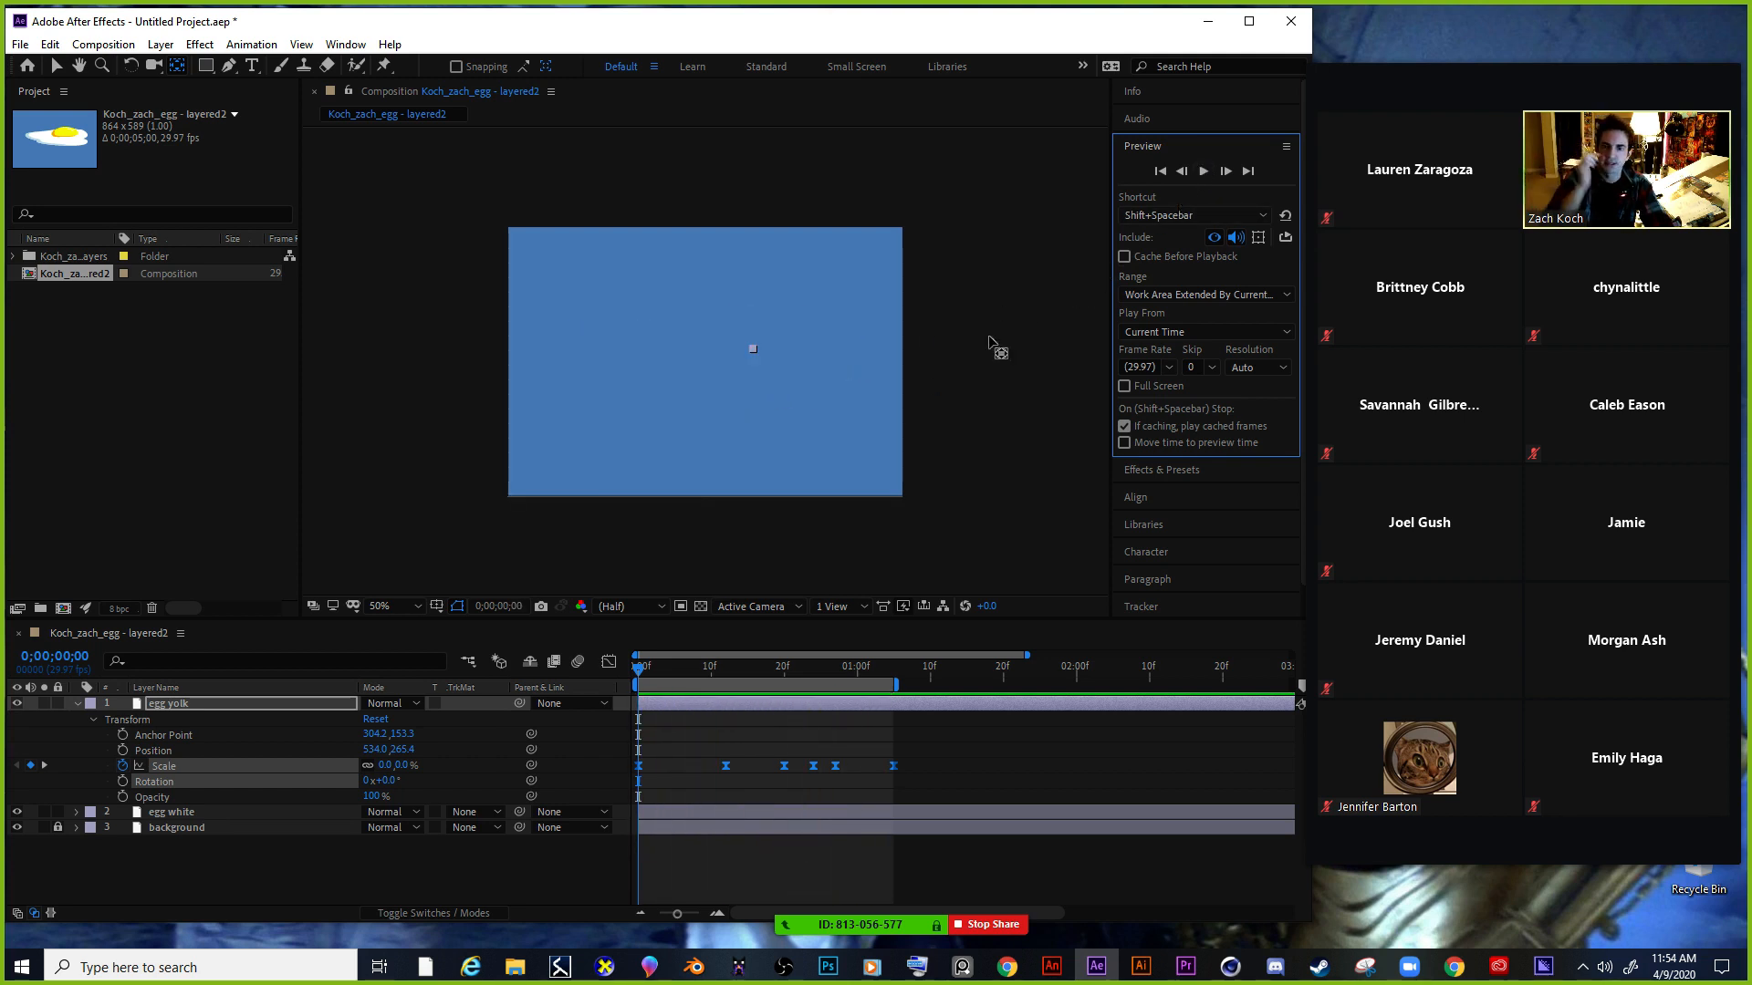
Try parenting the egg yolk to the egg white layer at 0;00;01;00, check an earlier frame, and undo the parenting.
left_click_drag(641, 680, 859, 656)
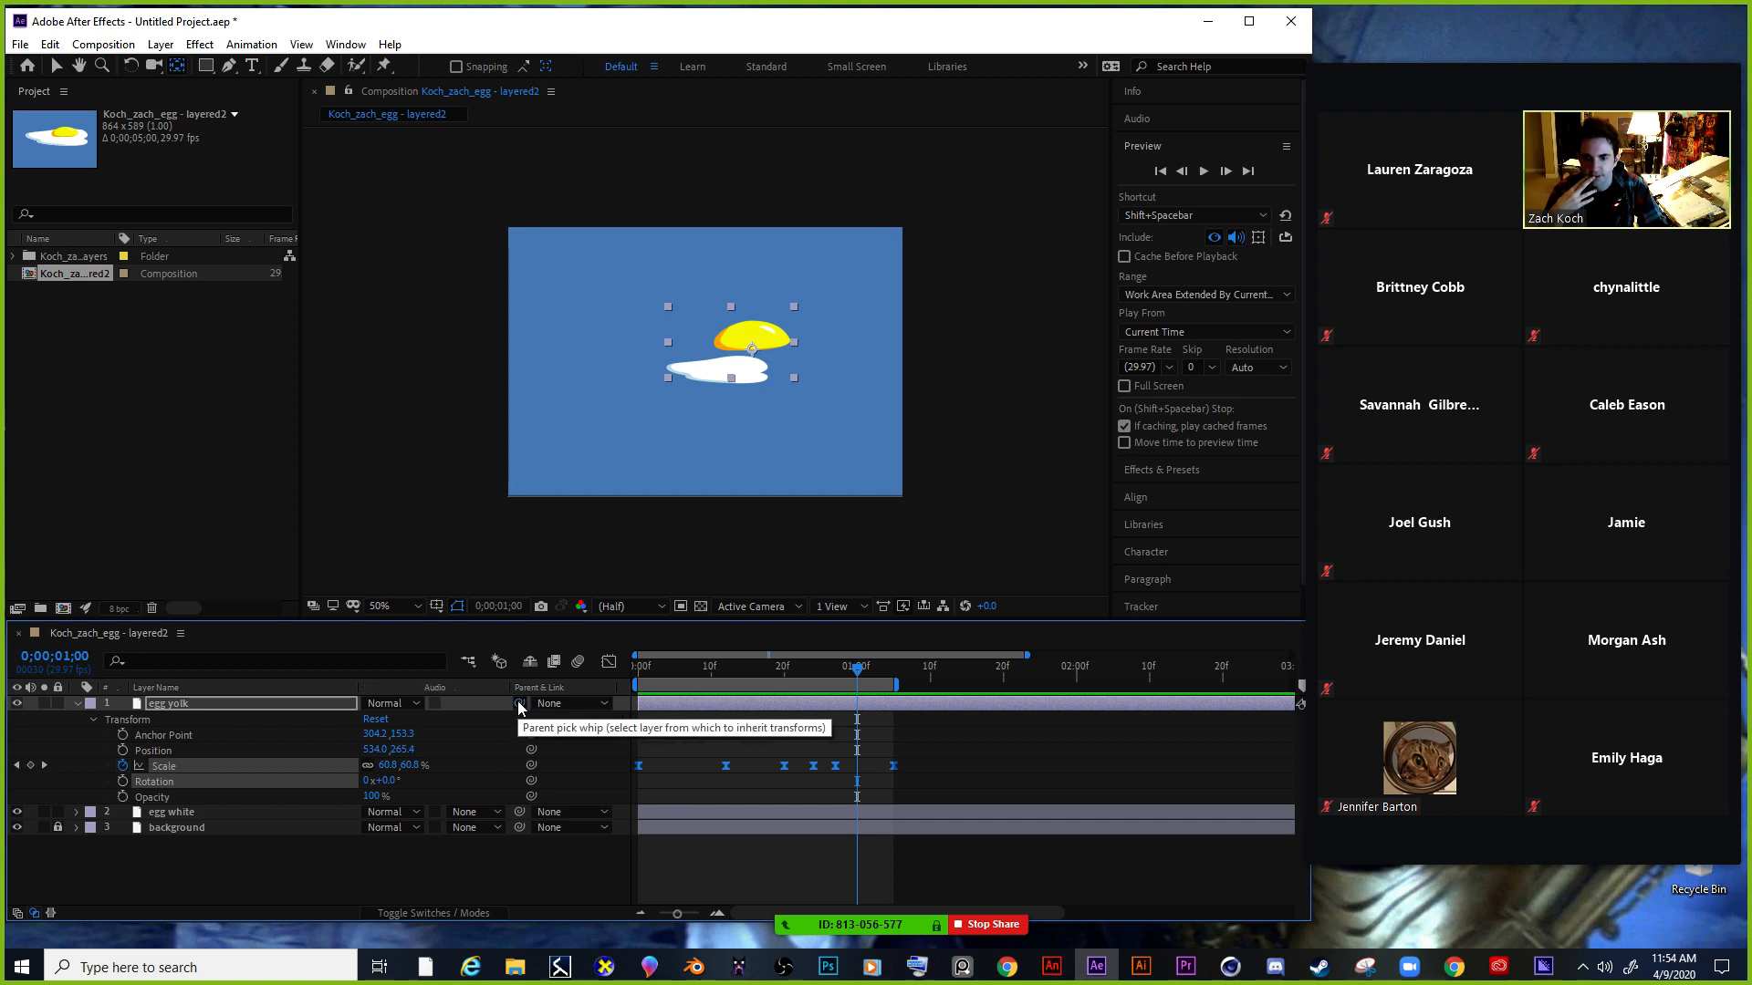
left_click_drag(515, 796, 522, 815)
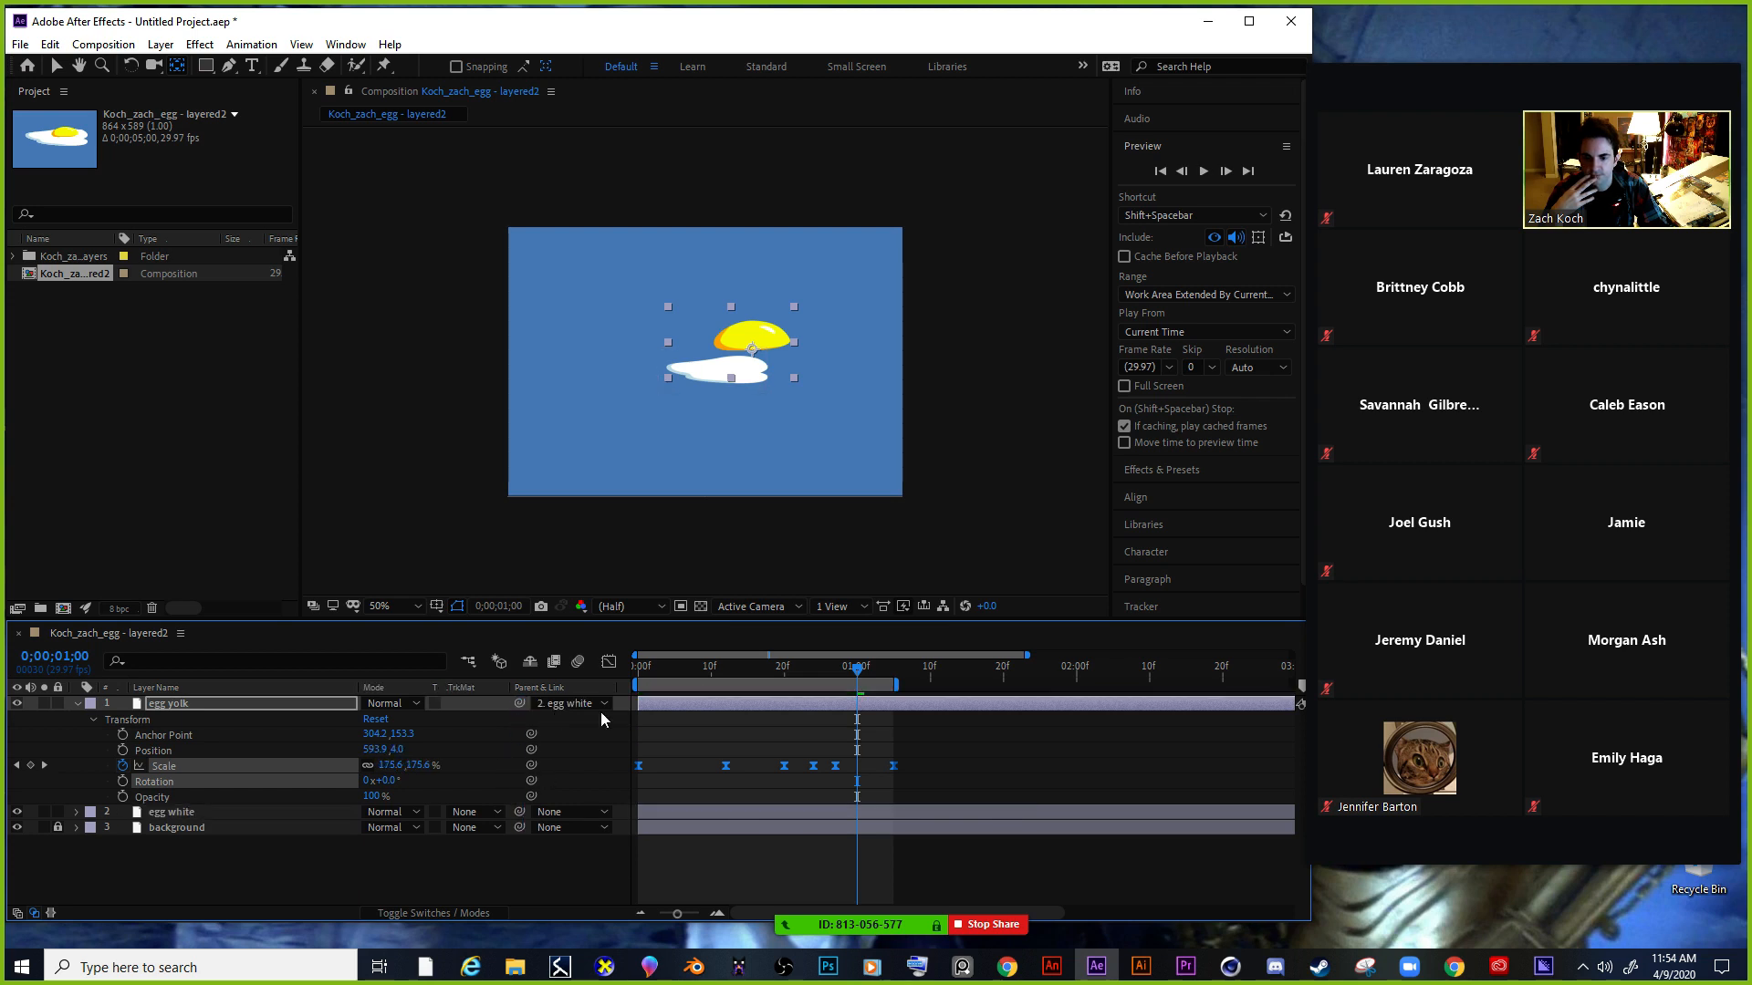
left_click_drag(853, 673, 748, 682)
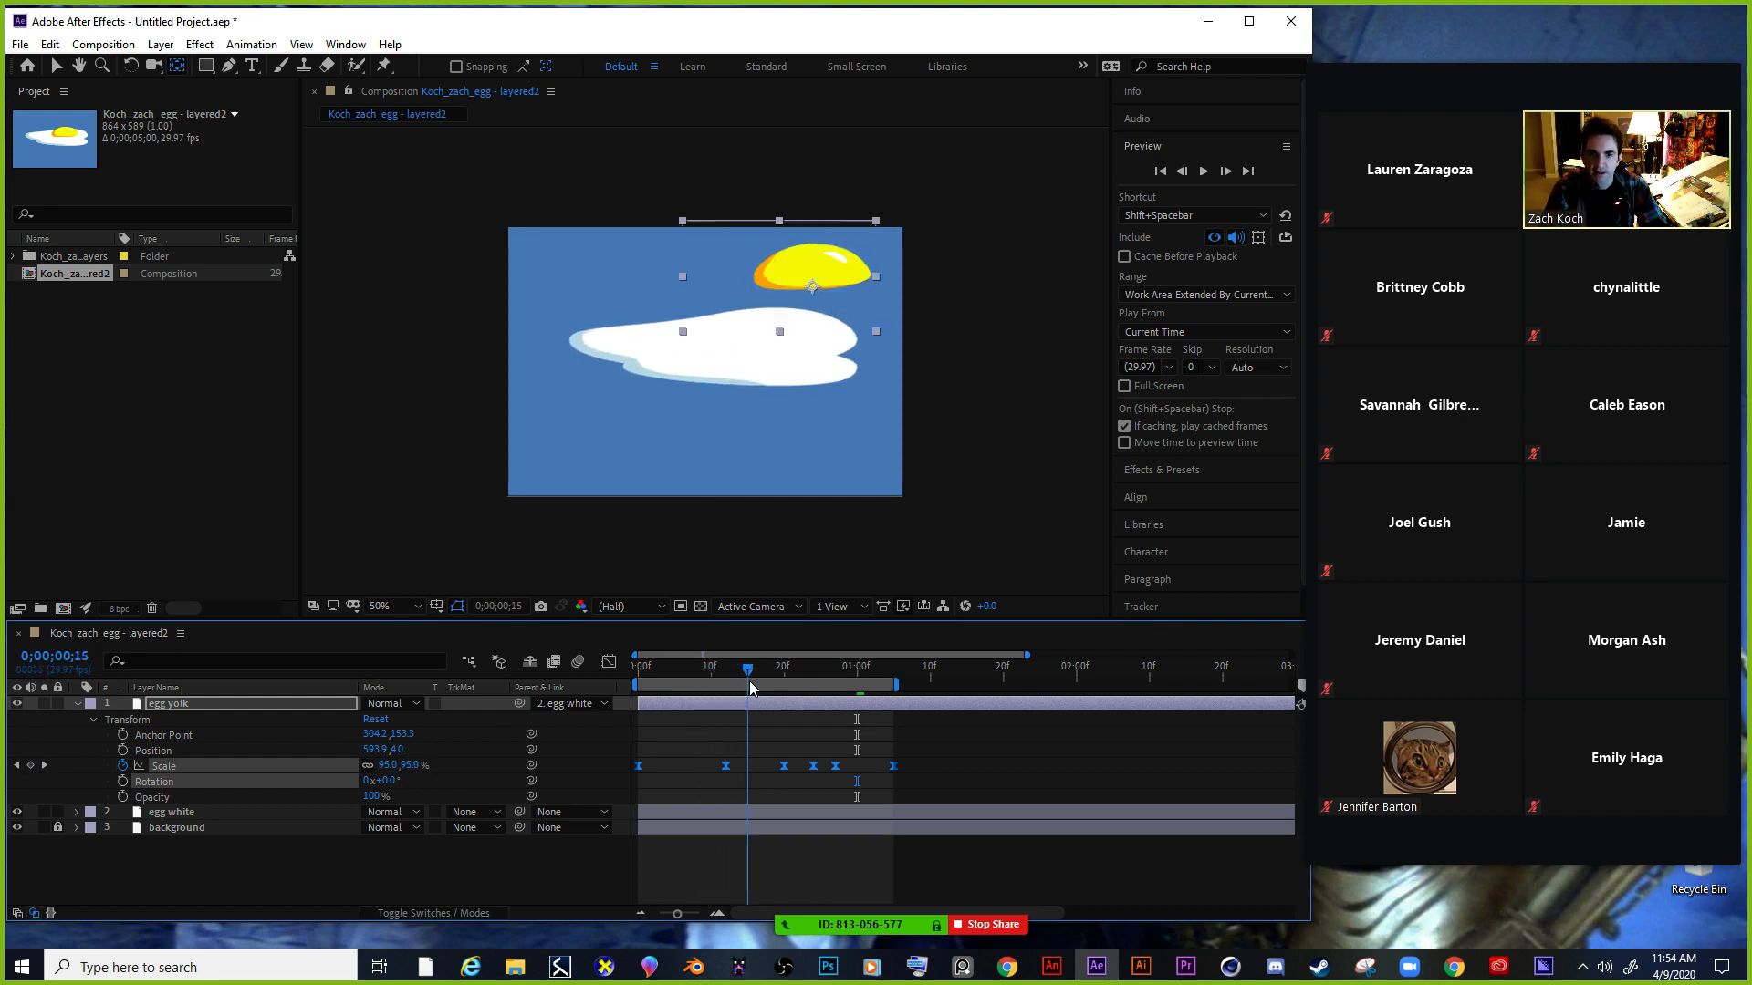
key("ctrl+z")
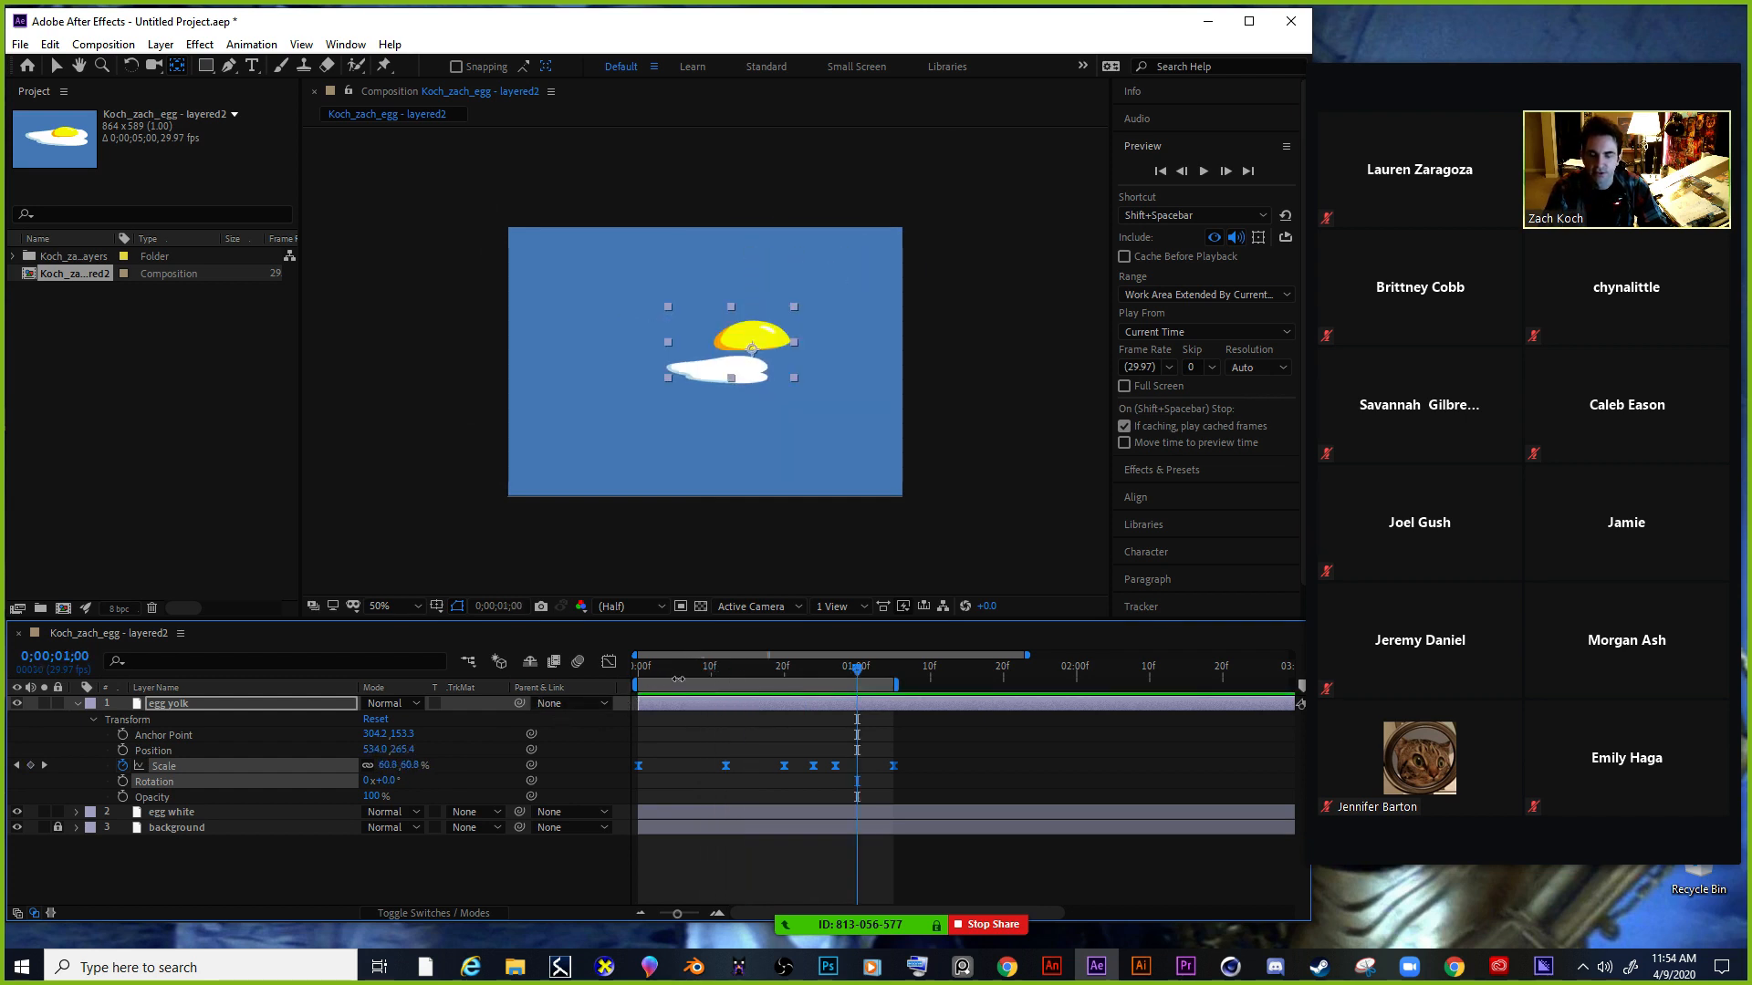
Try linking the egg yolk to the egg white as its parent at 0;00;00;24, then abandon the link and check 0;00;00;26.
left_click_drag(856, 674, 813, 675)
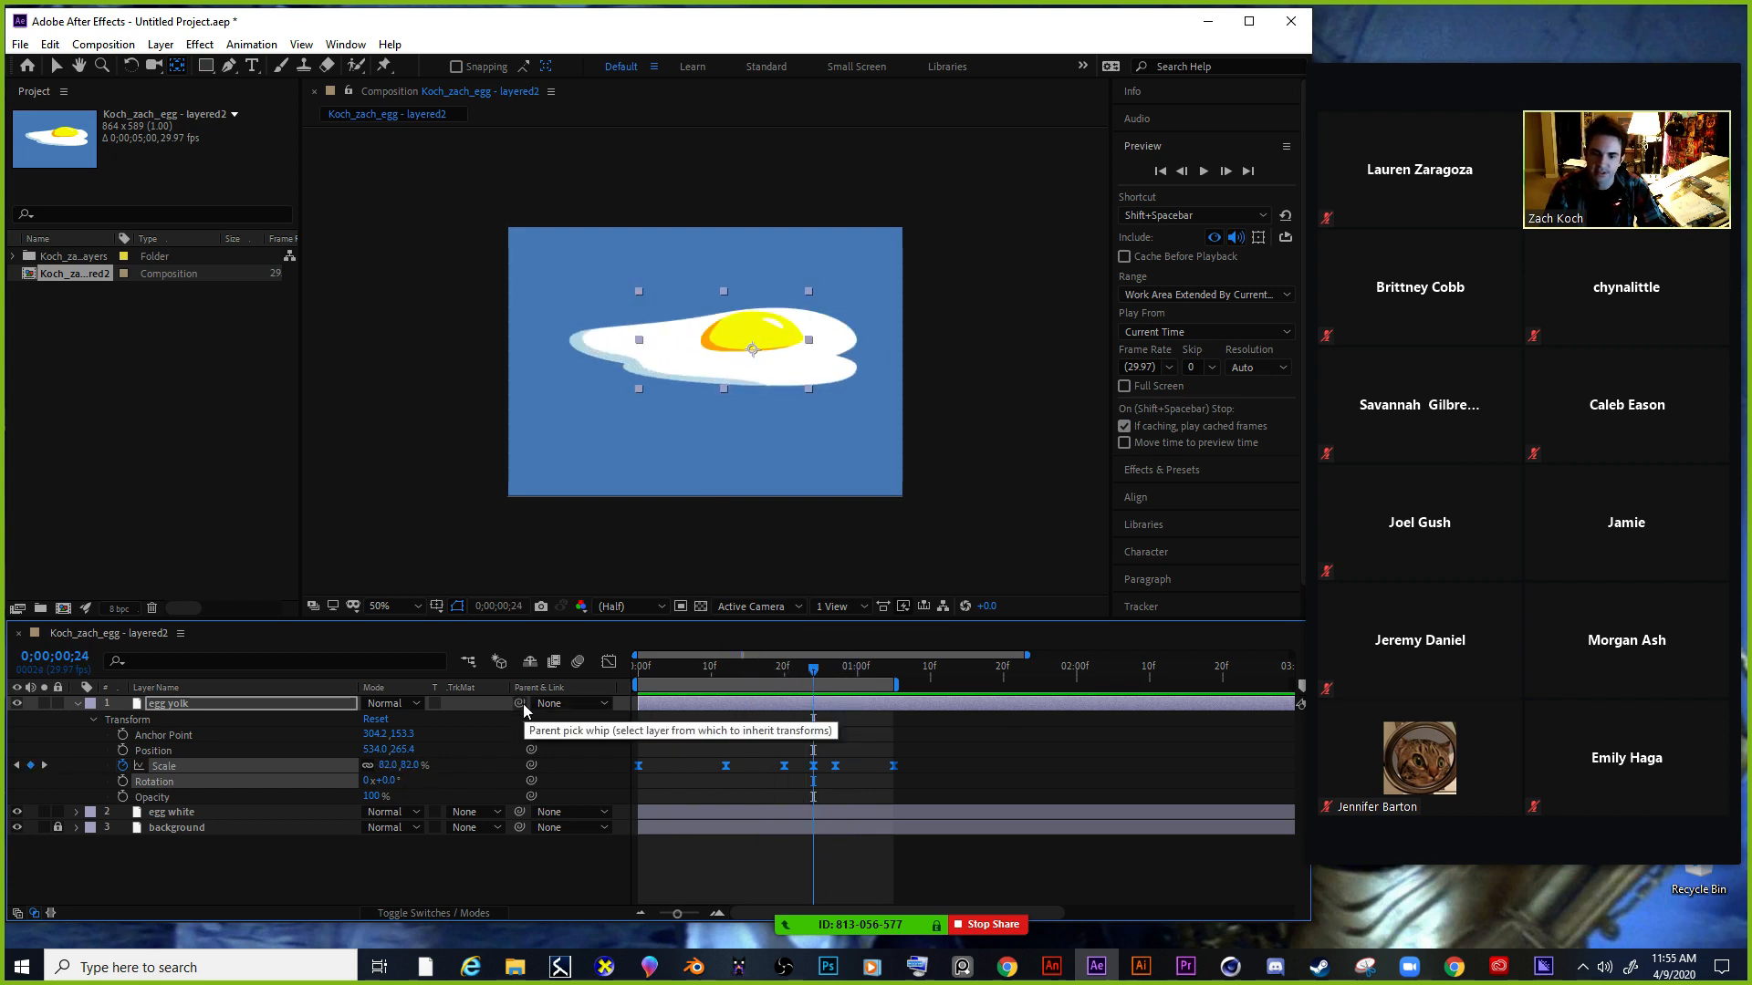
left_click_drag(522, 709, 351, 812)
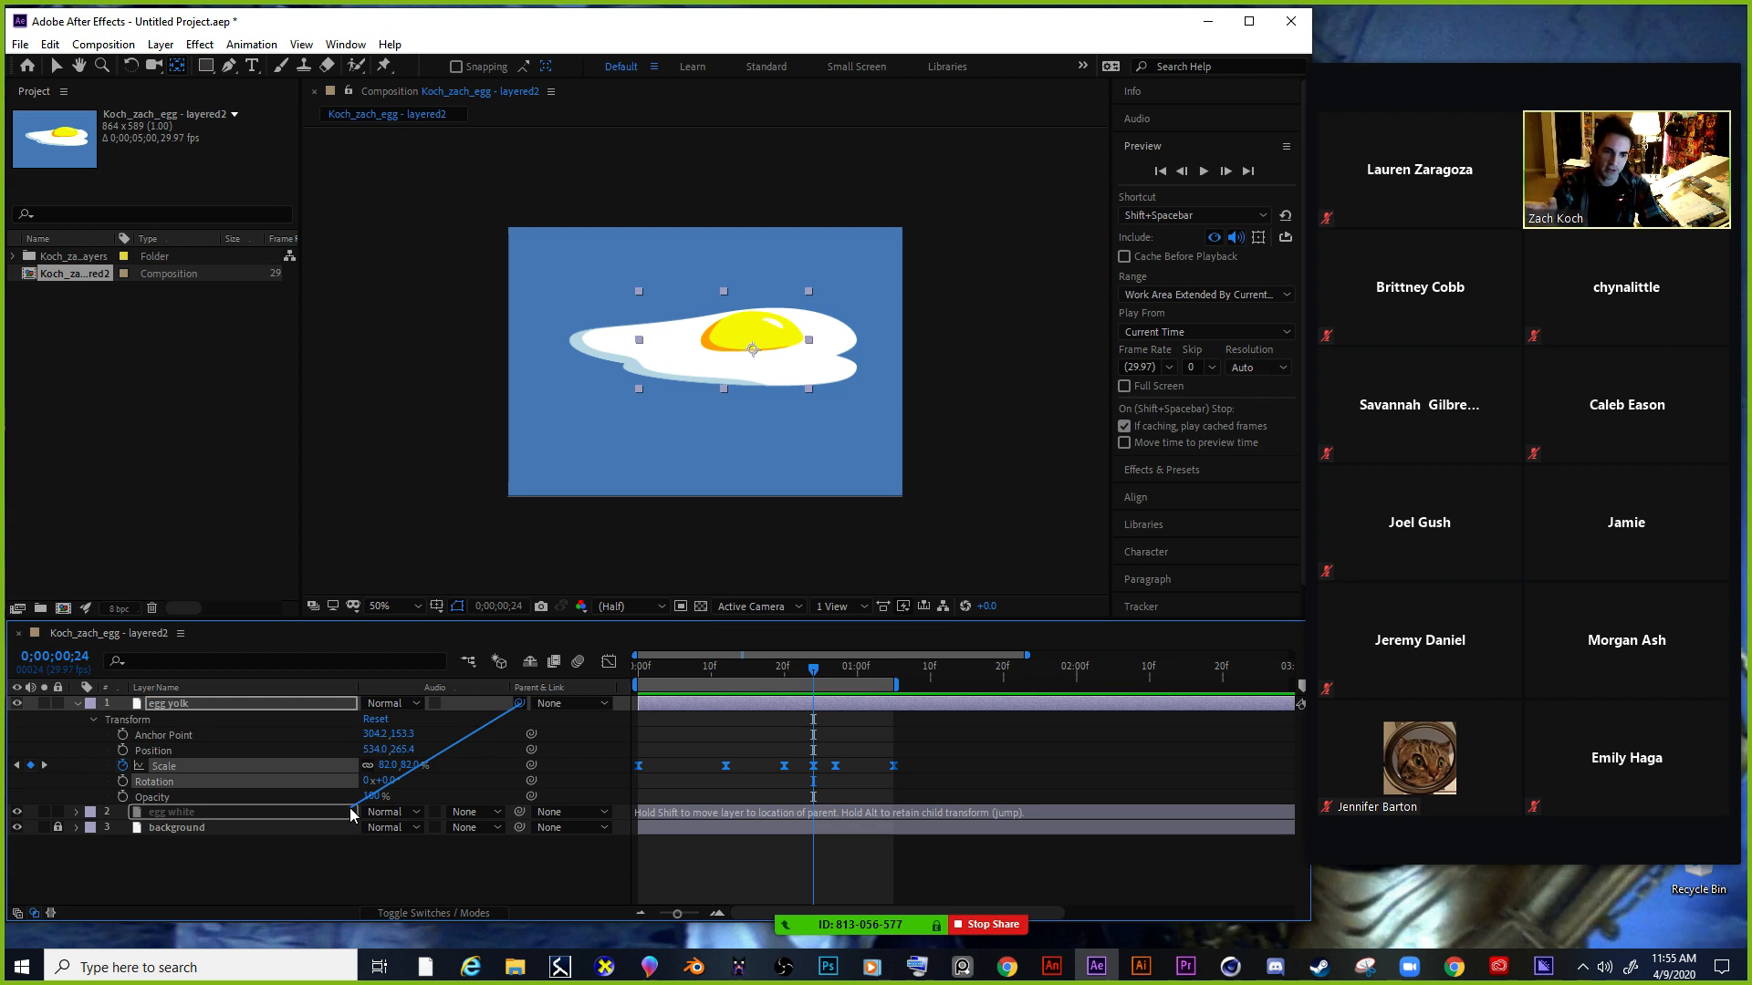
left_click_drag(351, 812, 484, 725)
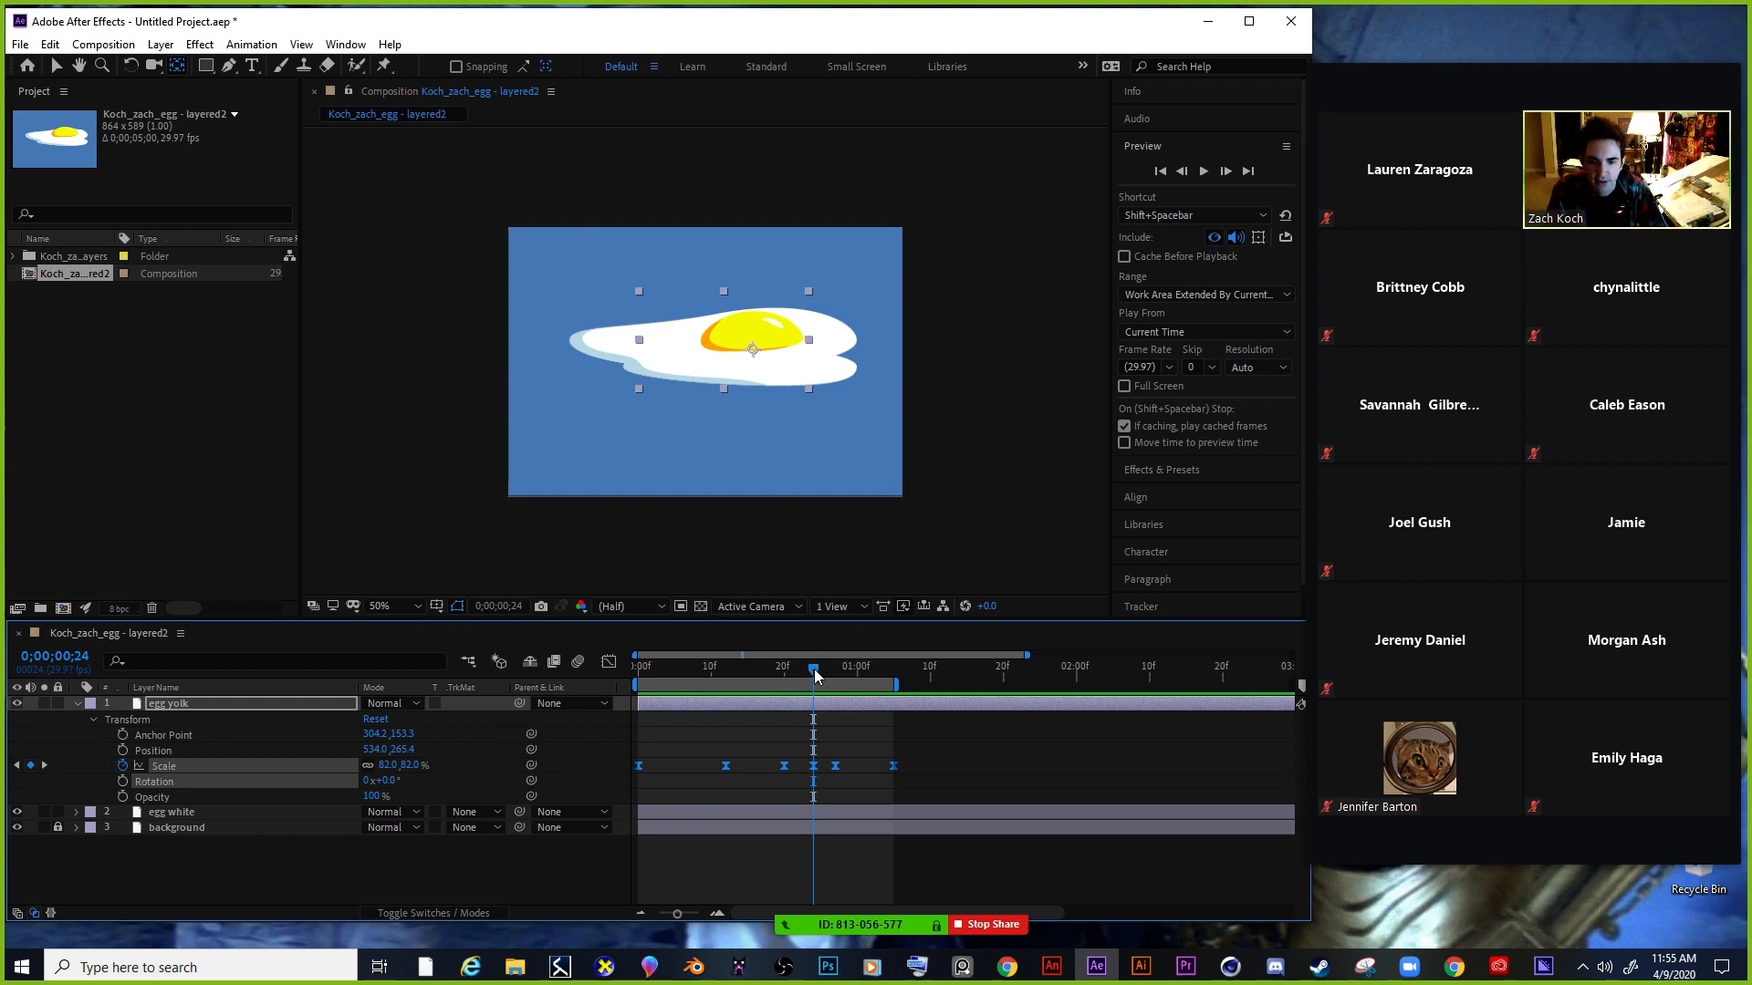
left_click_drag(815, 675, 829, 721)
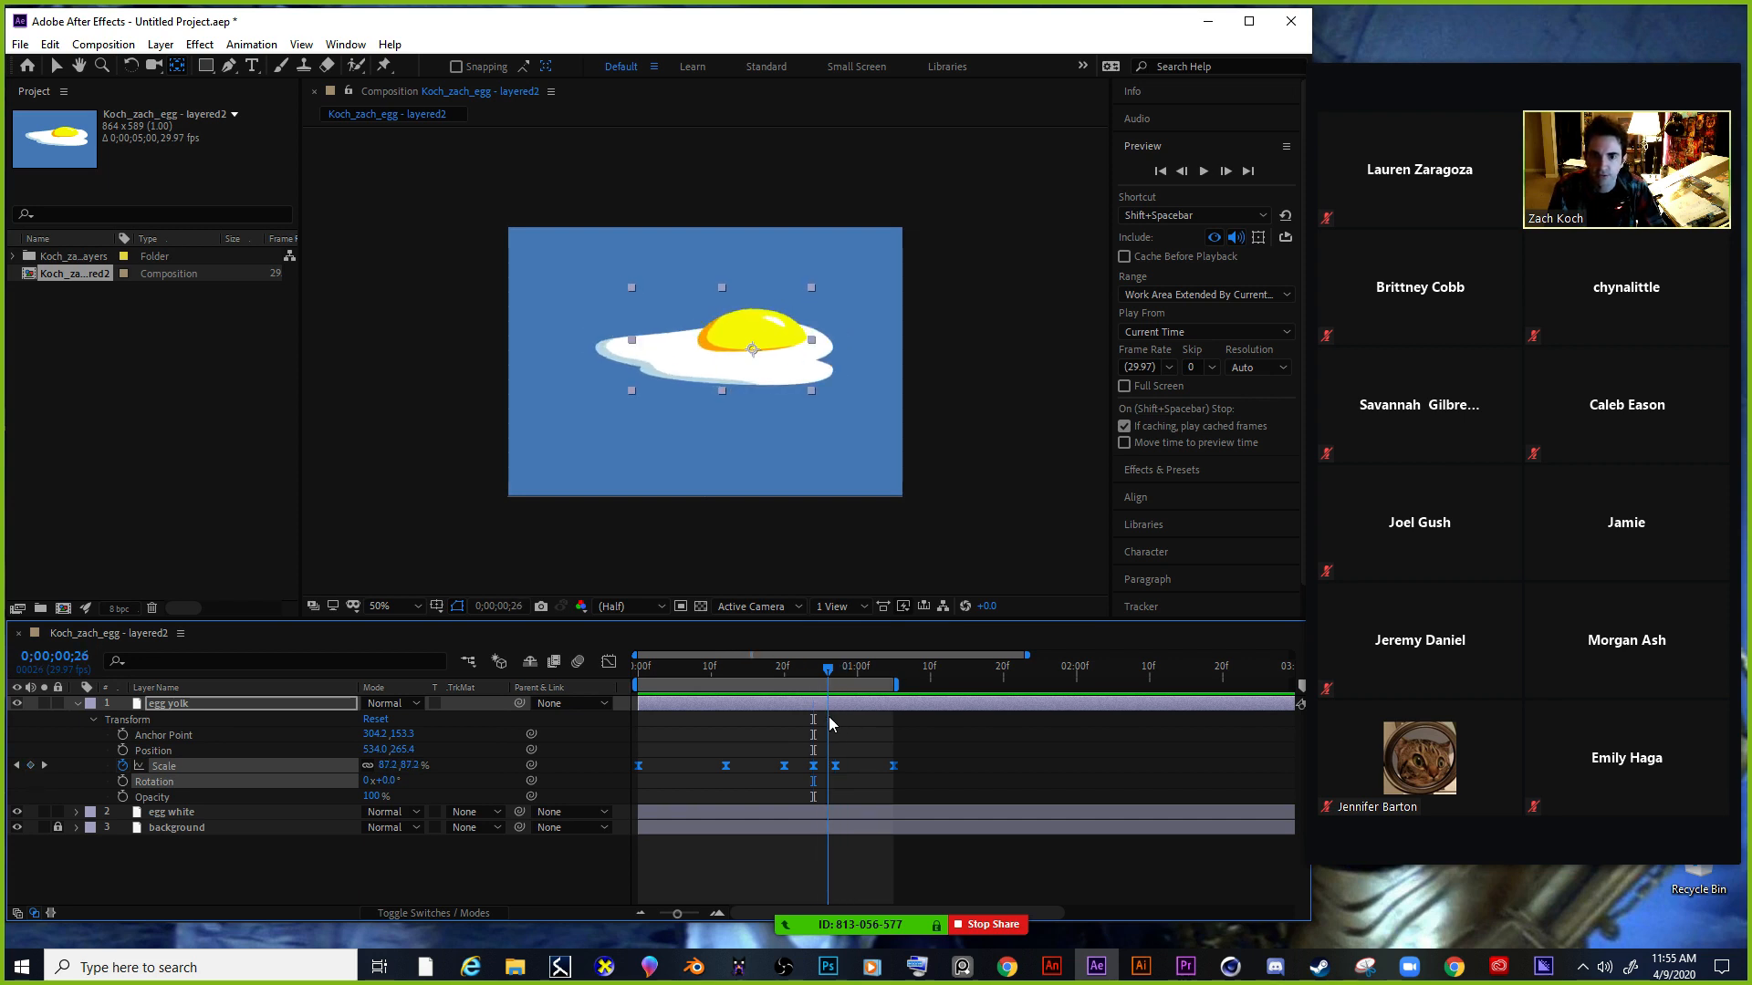
Enable Position keyframing on the egg yolk at 0;00;00;26, move to 0;00;00;28, and lock the egg white layer.
left_click(123, 752)
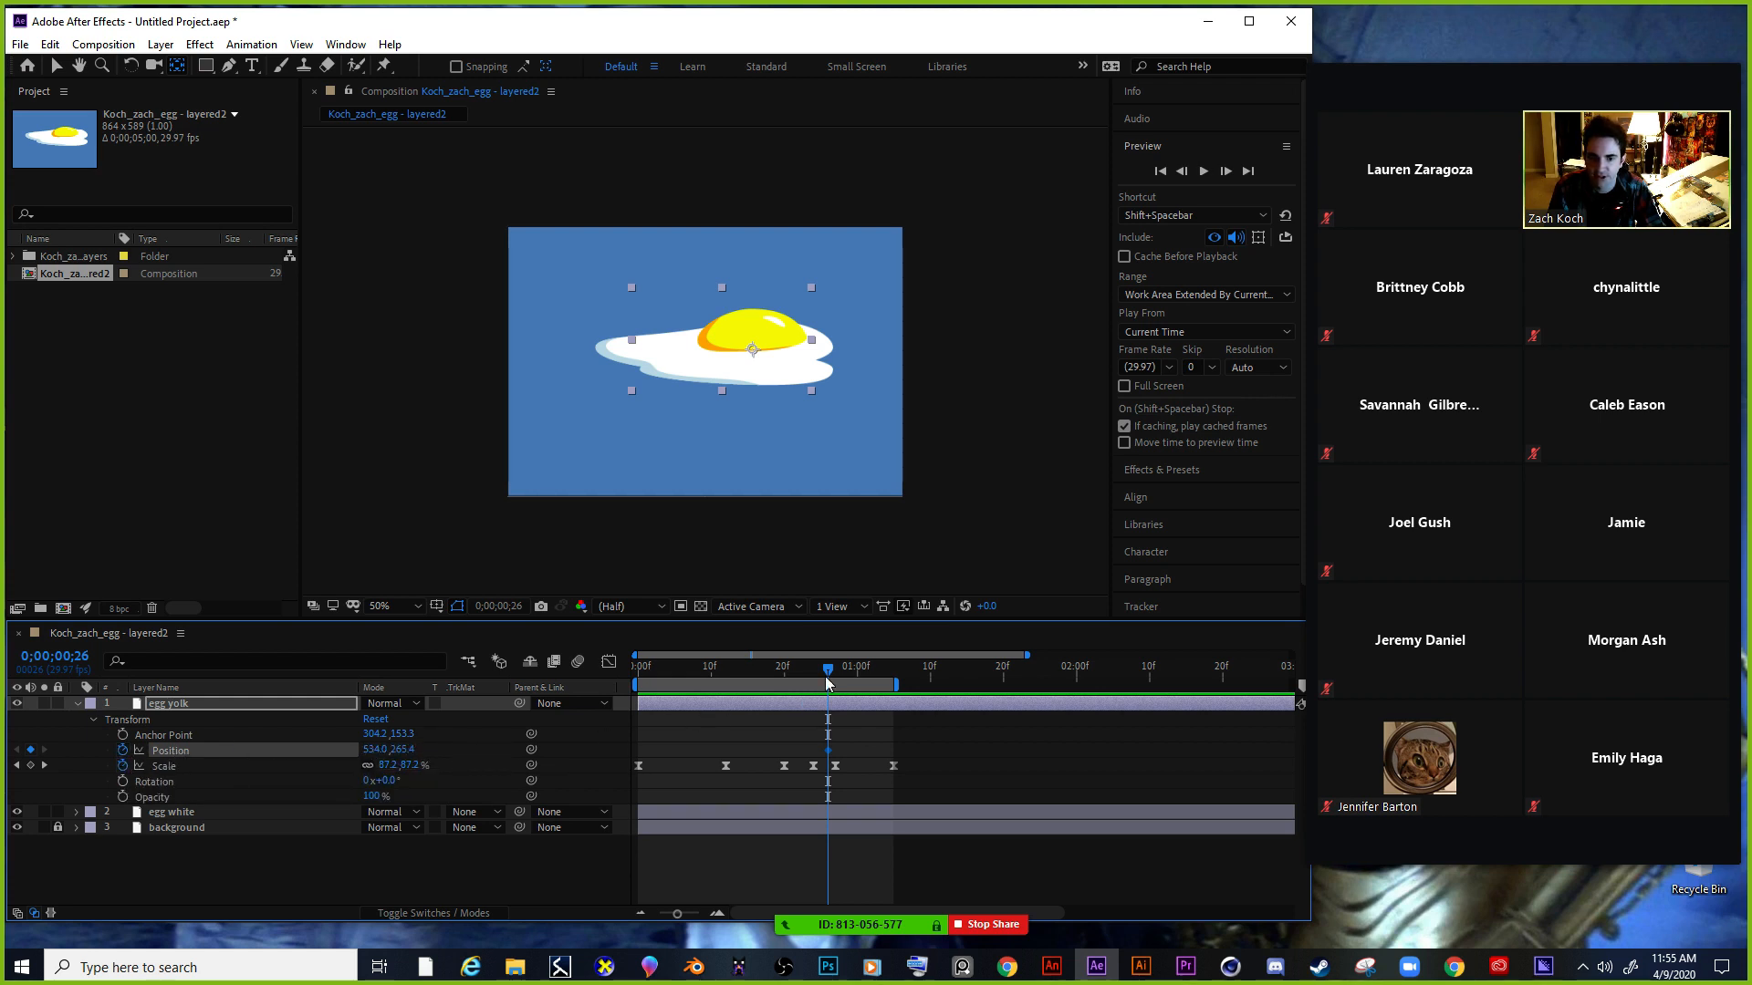
left_click_drag(829, 670, 842, 673)
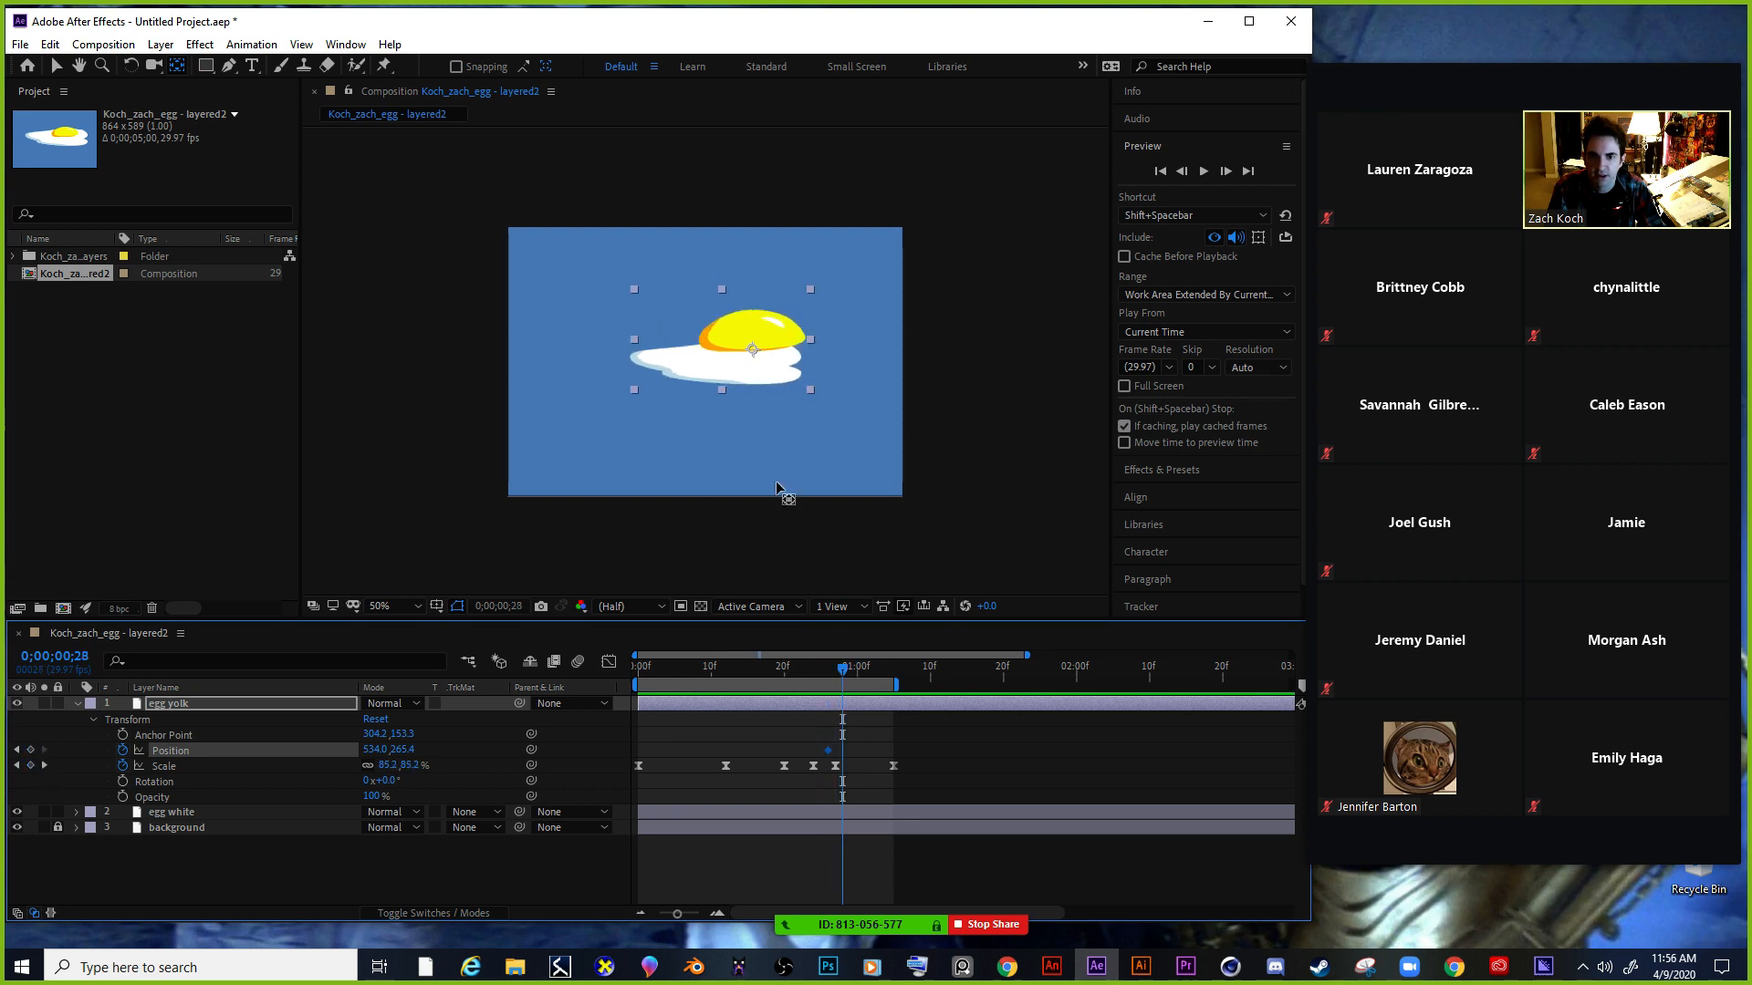
key("period")
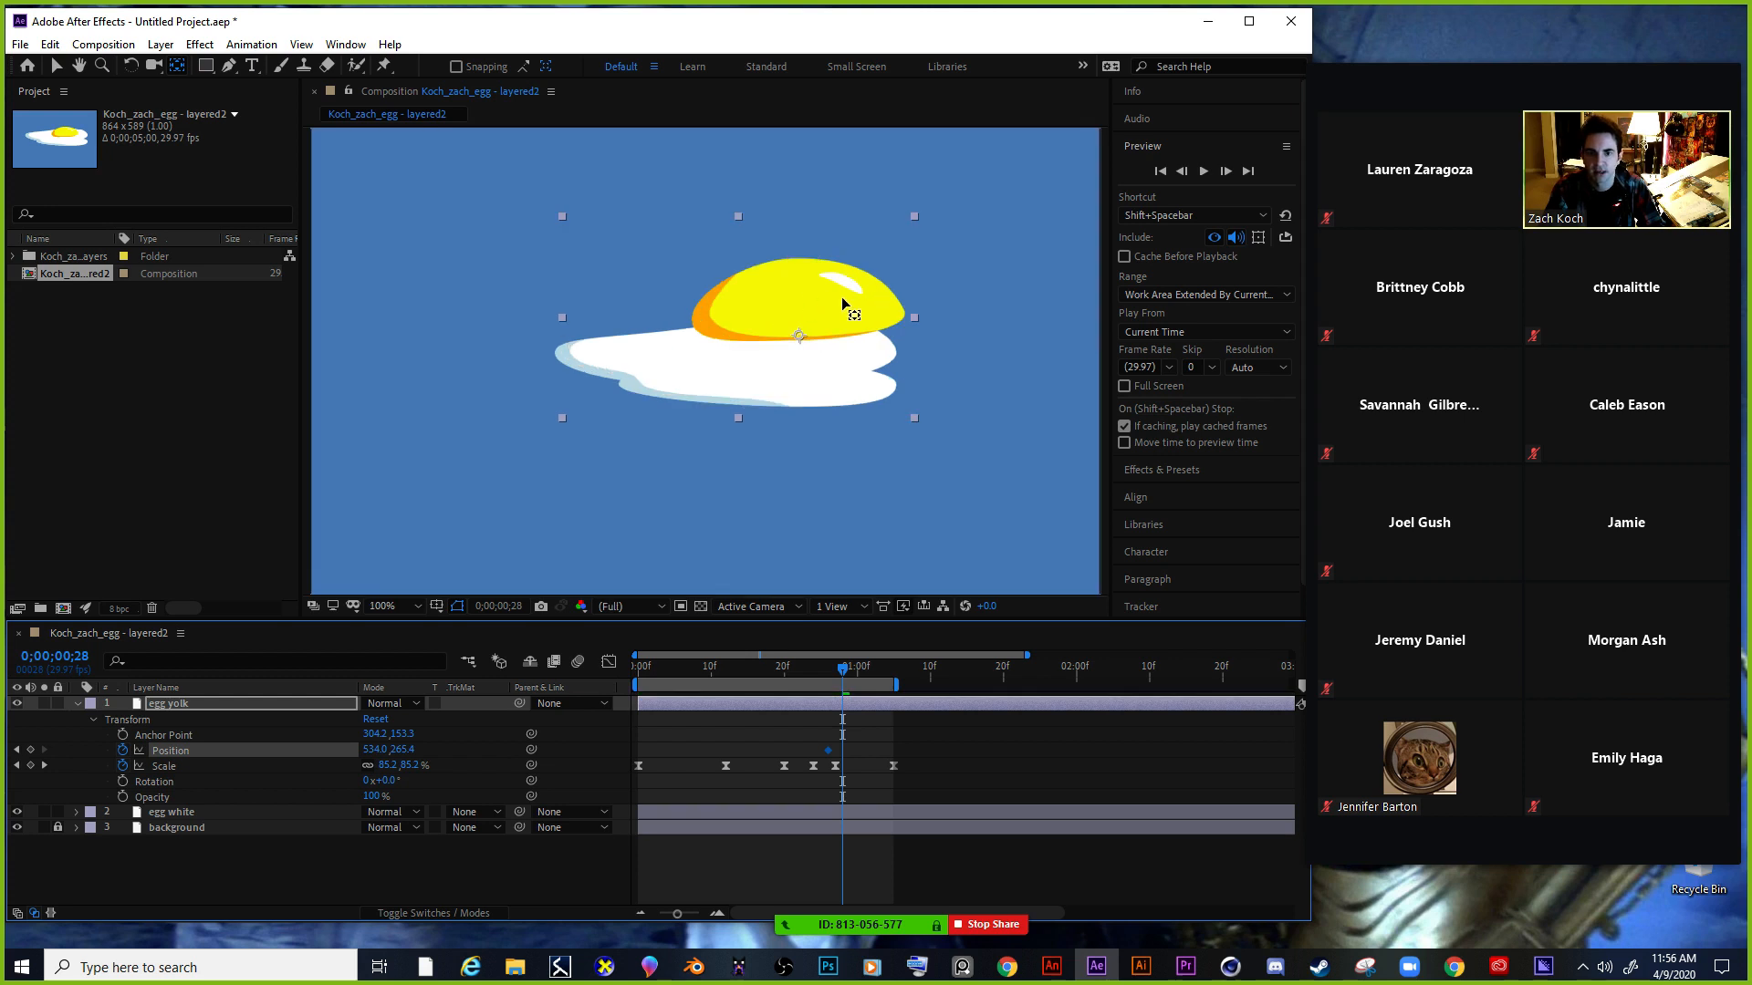
left_click(799, 304)
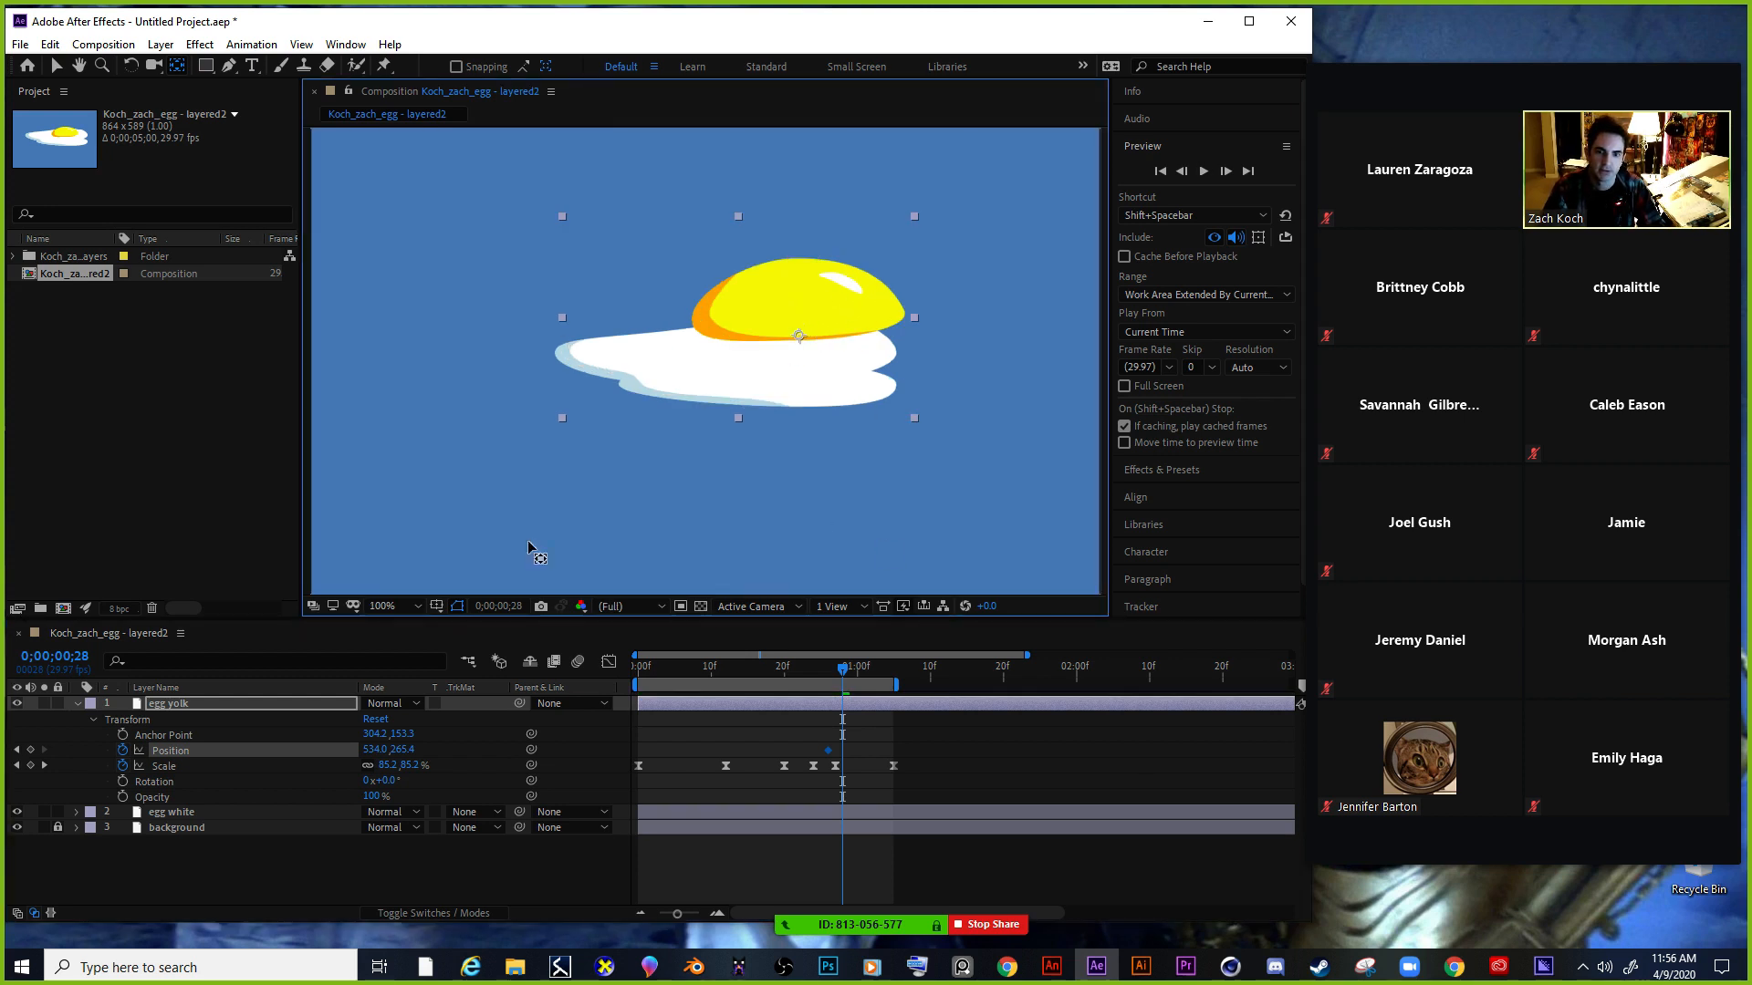
left_click_drag(56, 812, 57, 828)
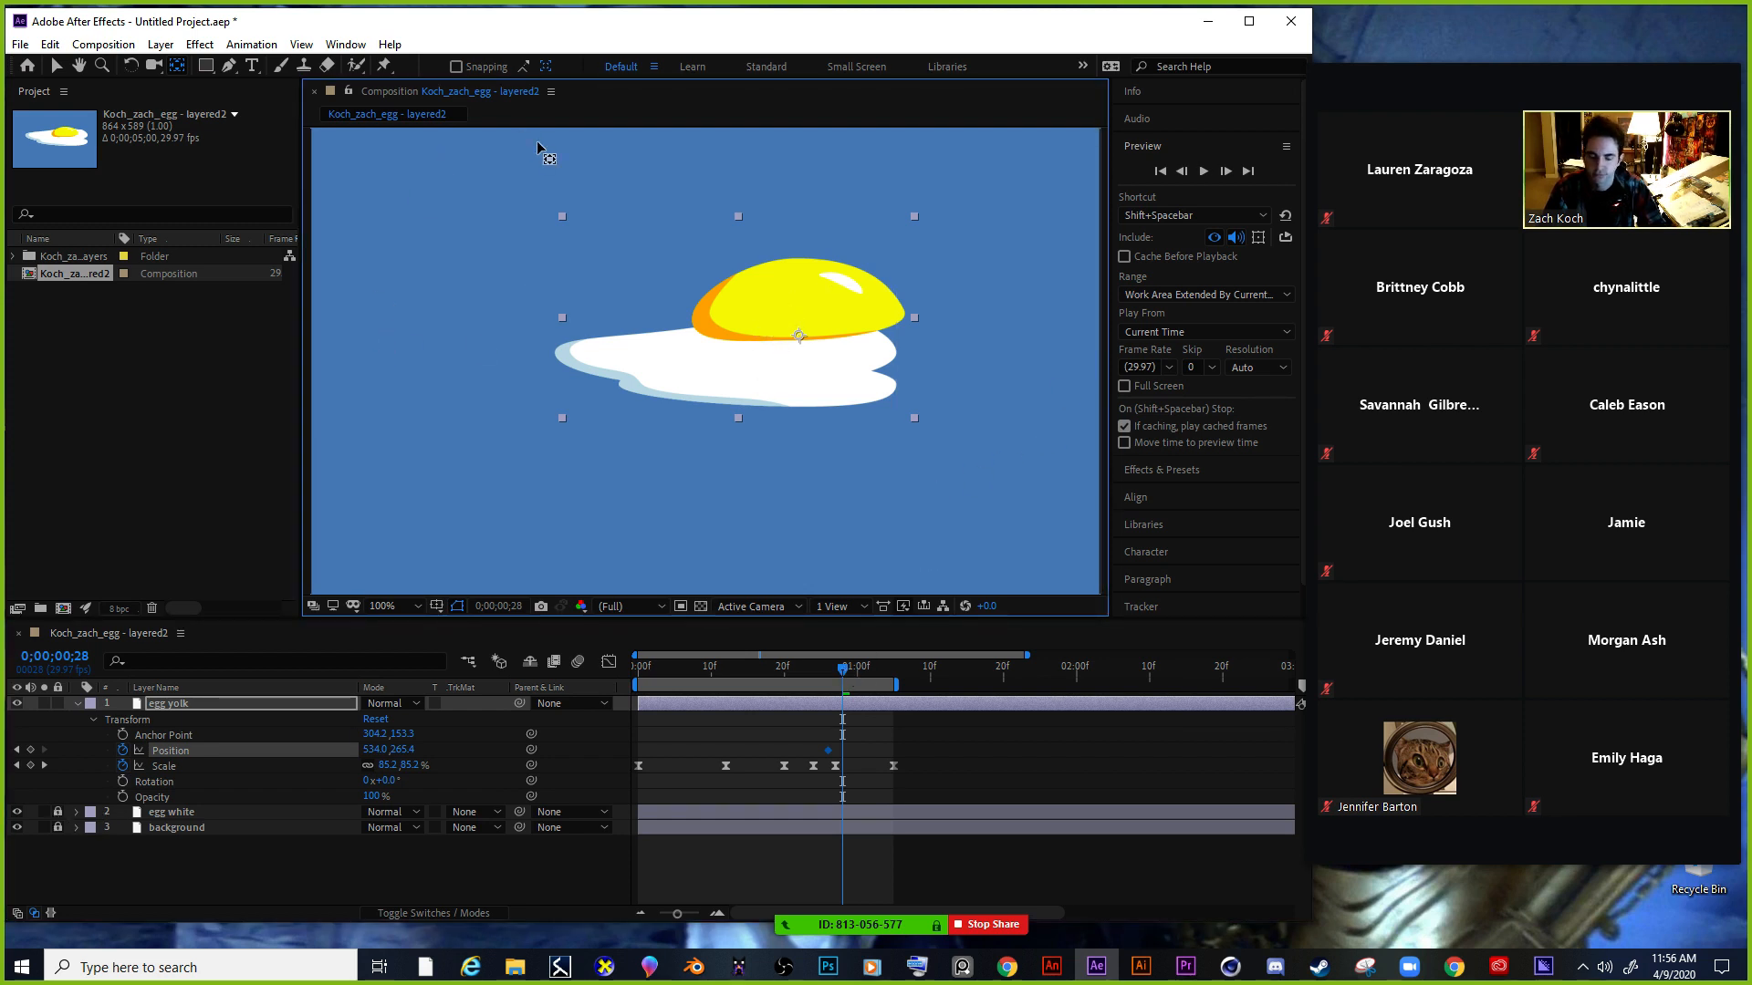
Switch to the Selection tool and move the egg yolk onto the egg white at 0;00;00;28, to about 490, 297.4.
scroll(546, 153, "down", 2)
left_click(1029, 398)
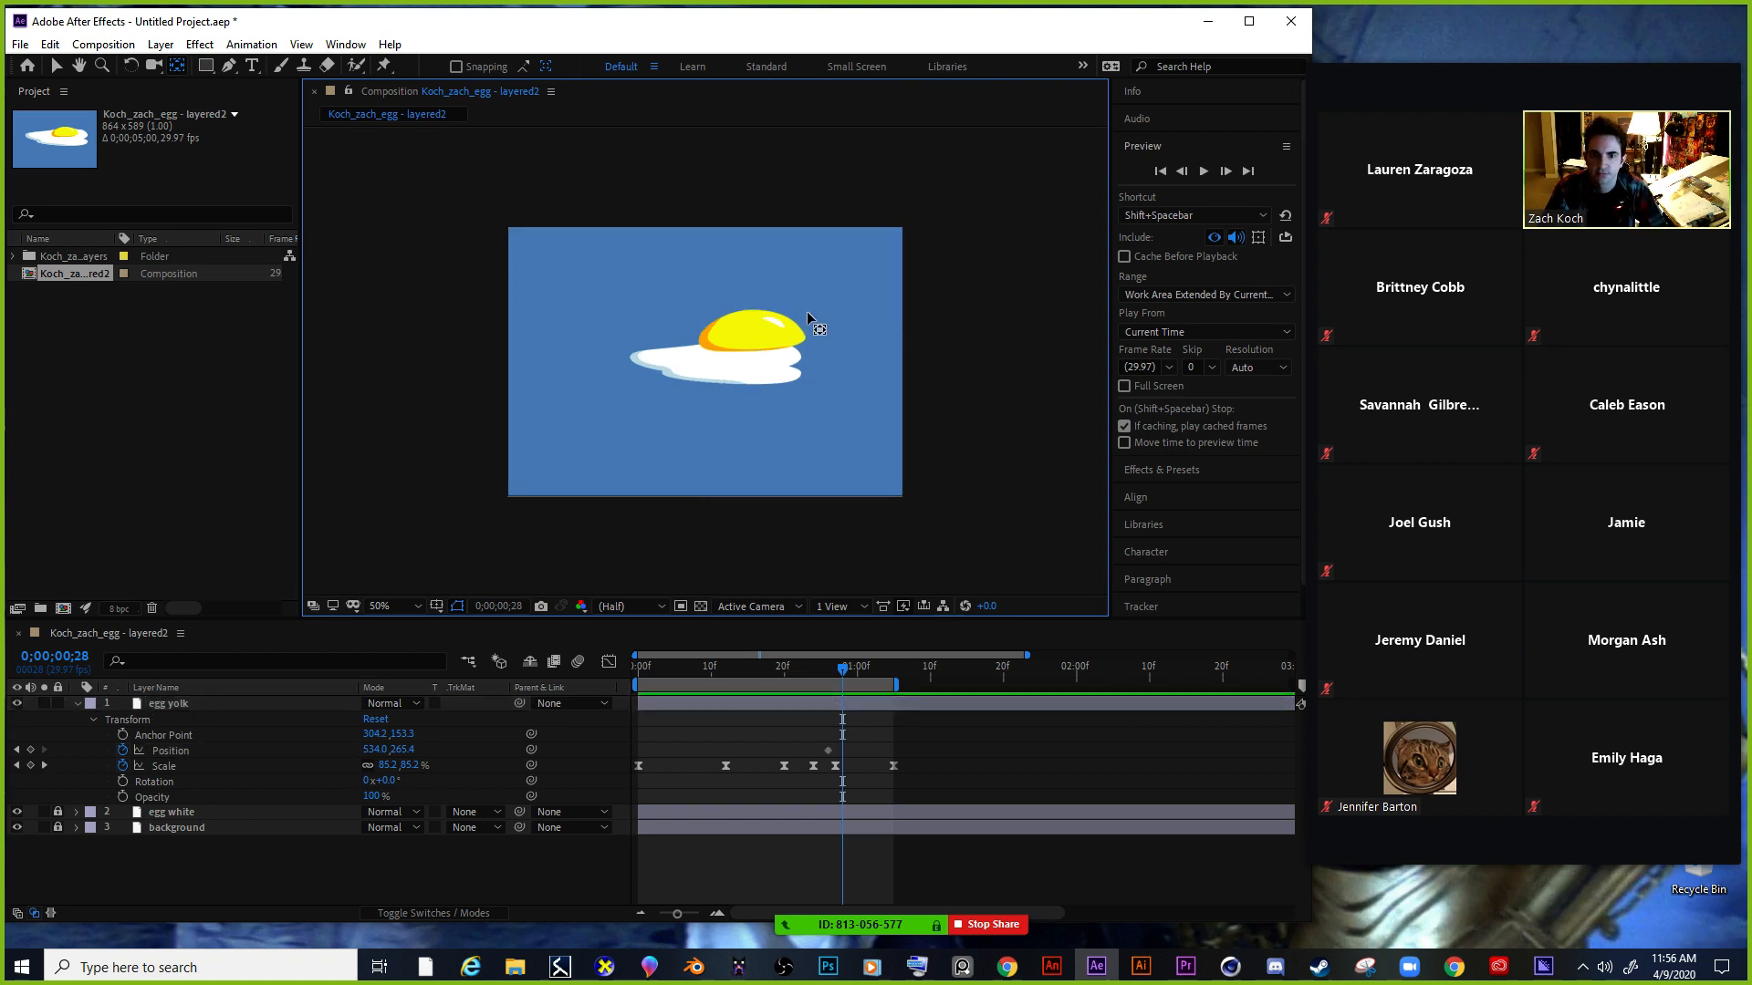
left_click(796, 321)
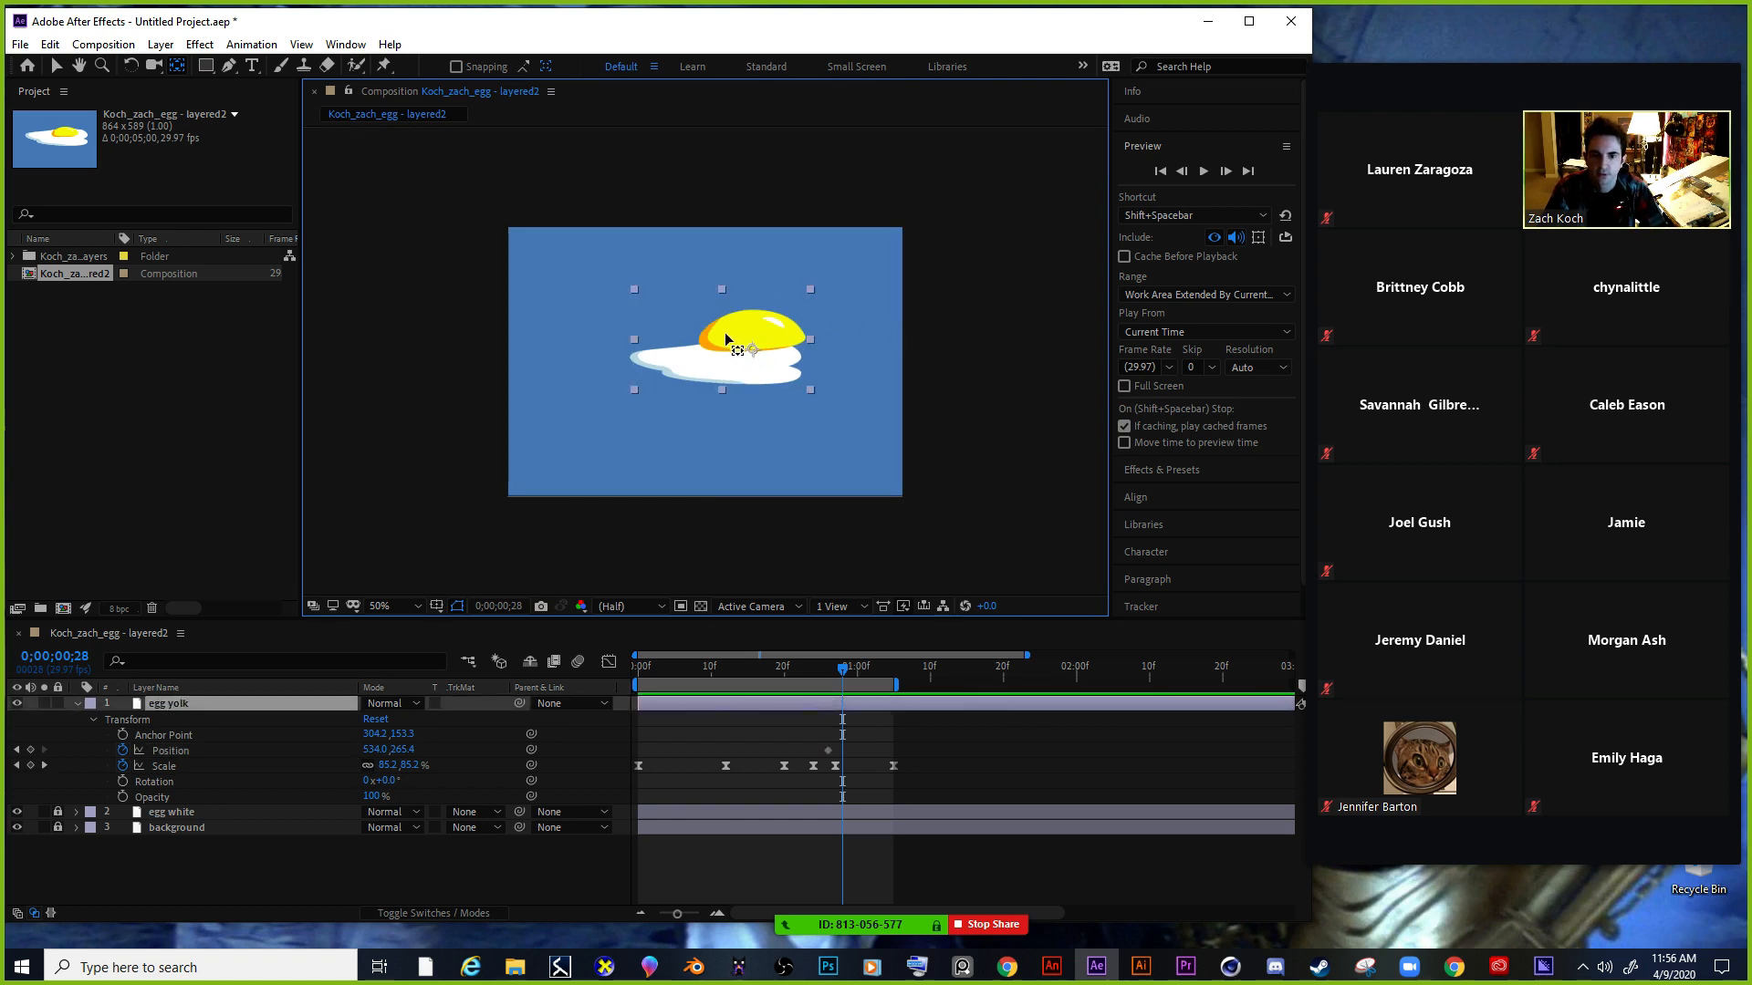
left_click(55, 65)
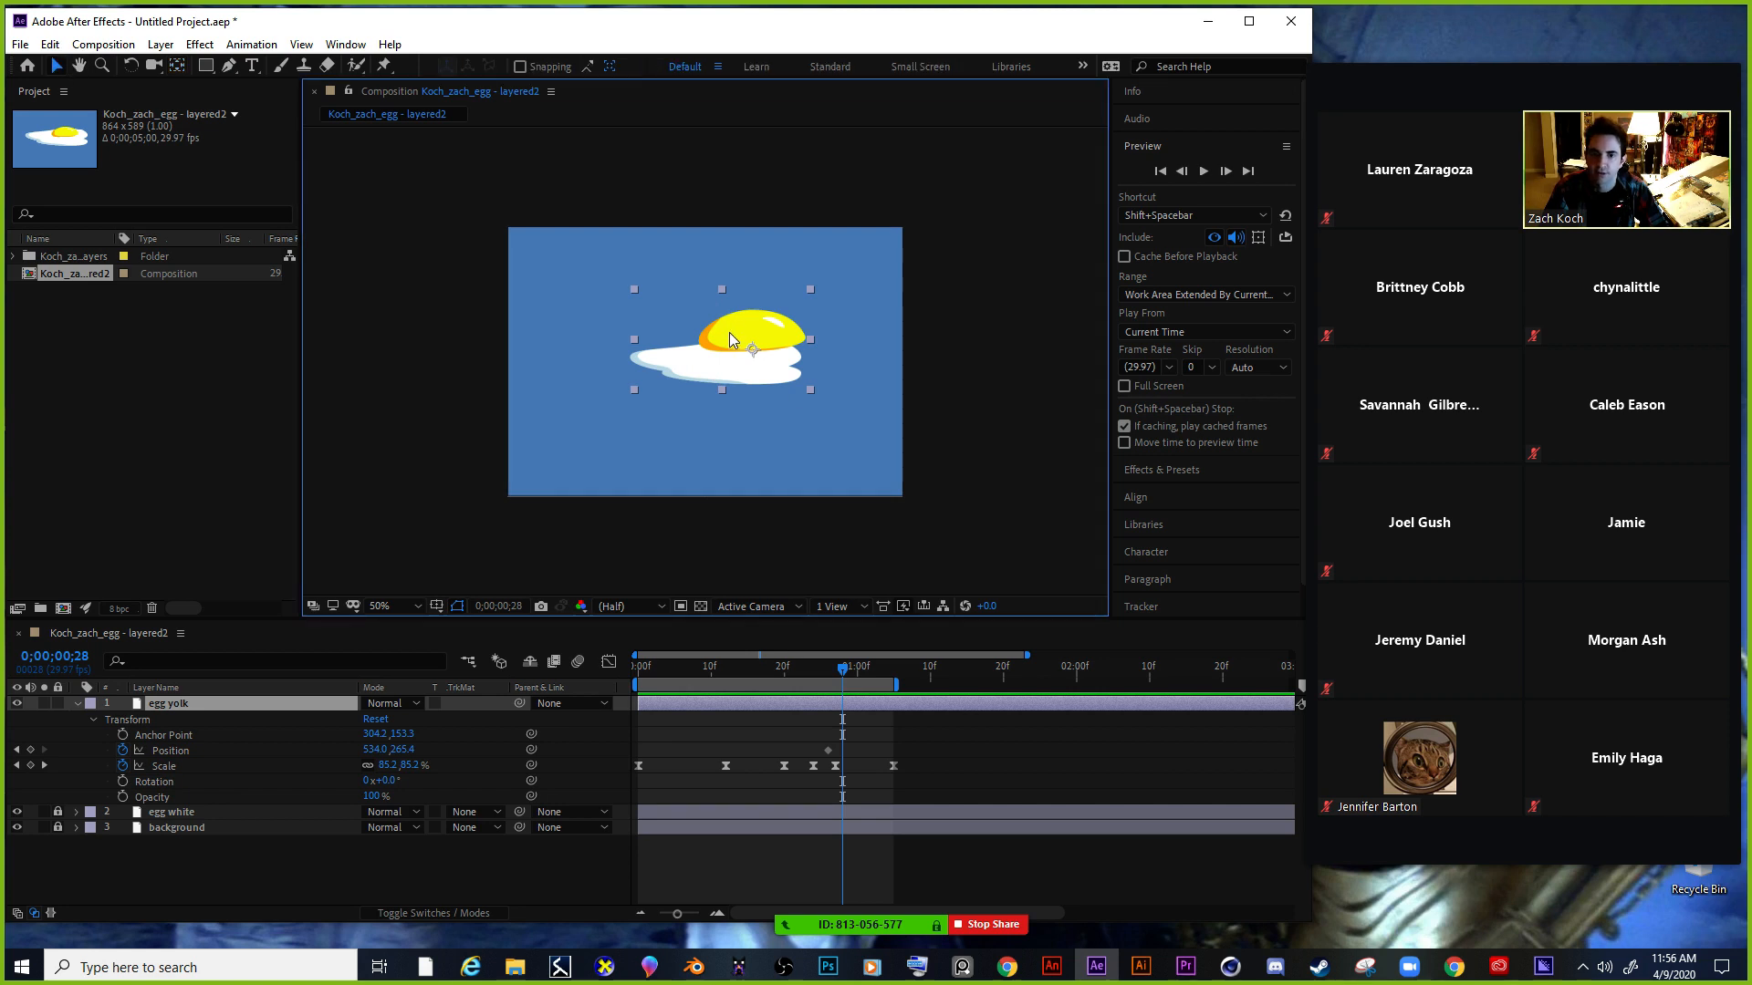
left_click_drag(729, 339, 719, 343)
key("ctrl+z")
key("period")
key("period")
key("comma")
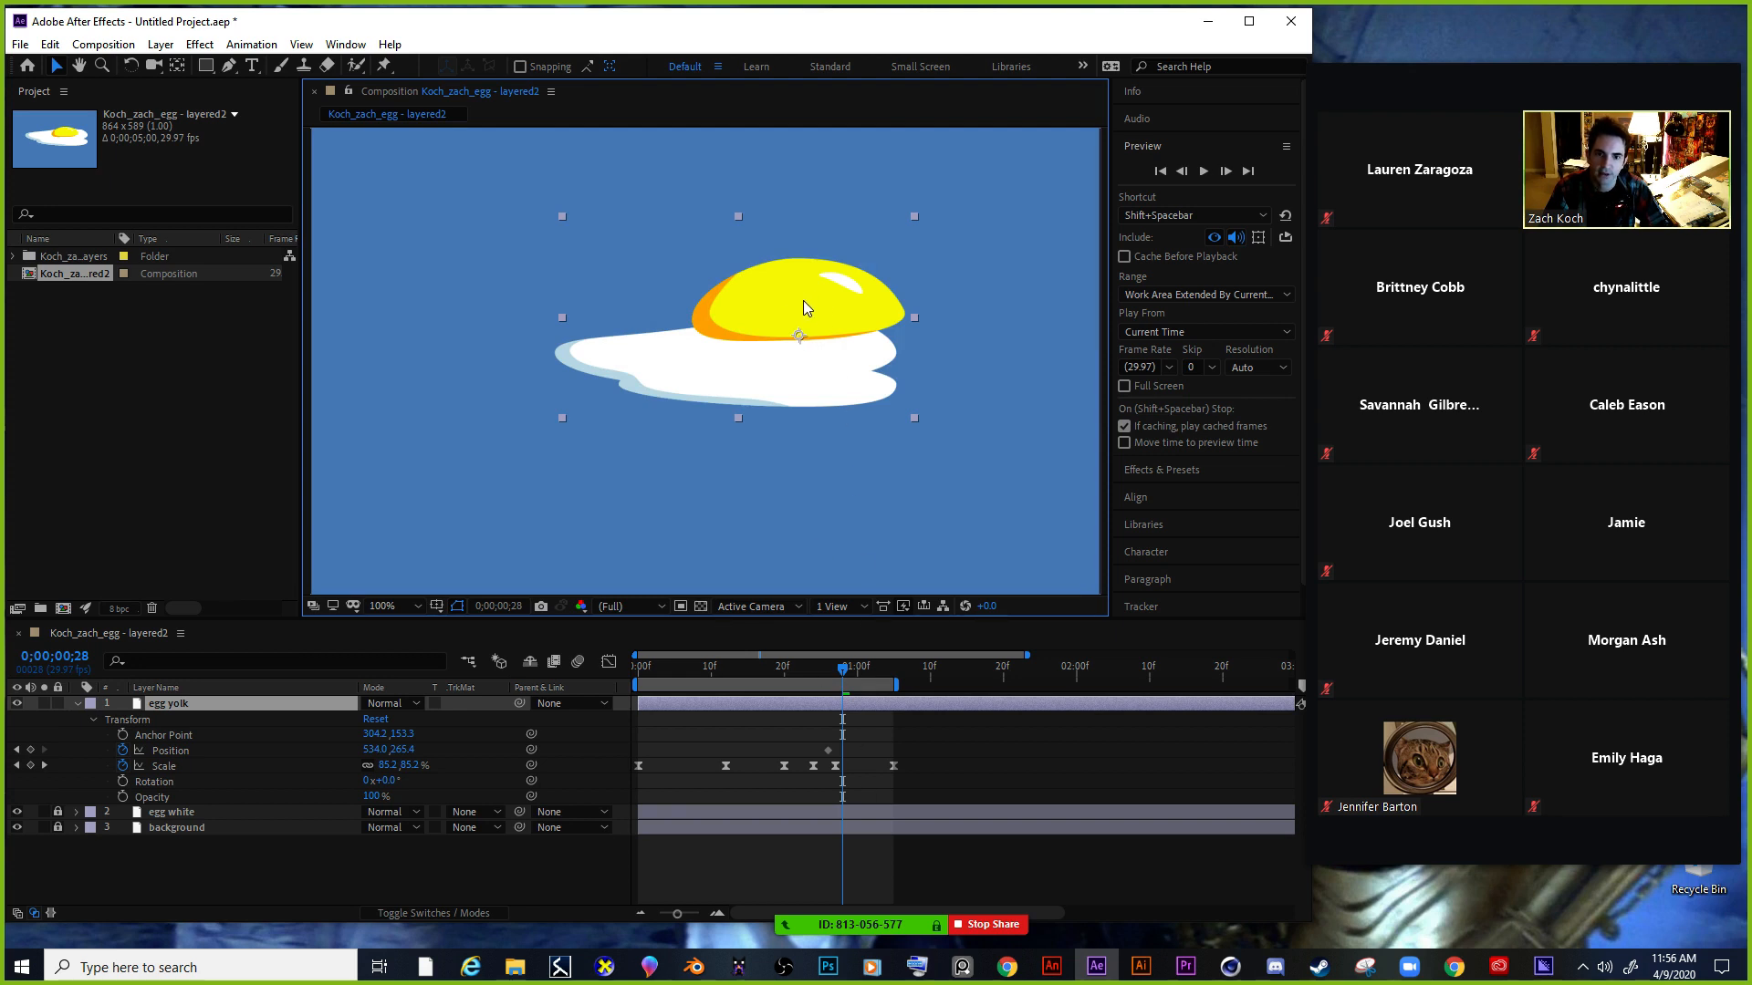
left_click_drag(803, 308, 763, 335)
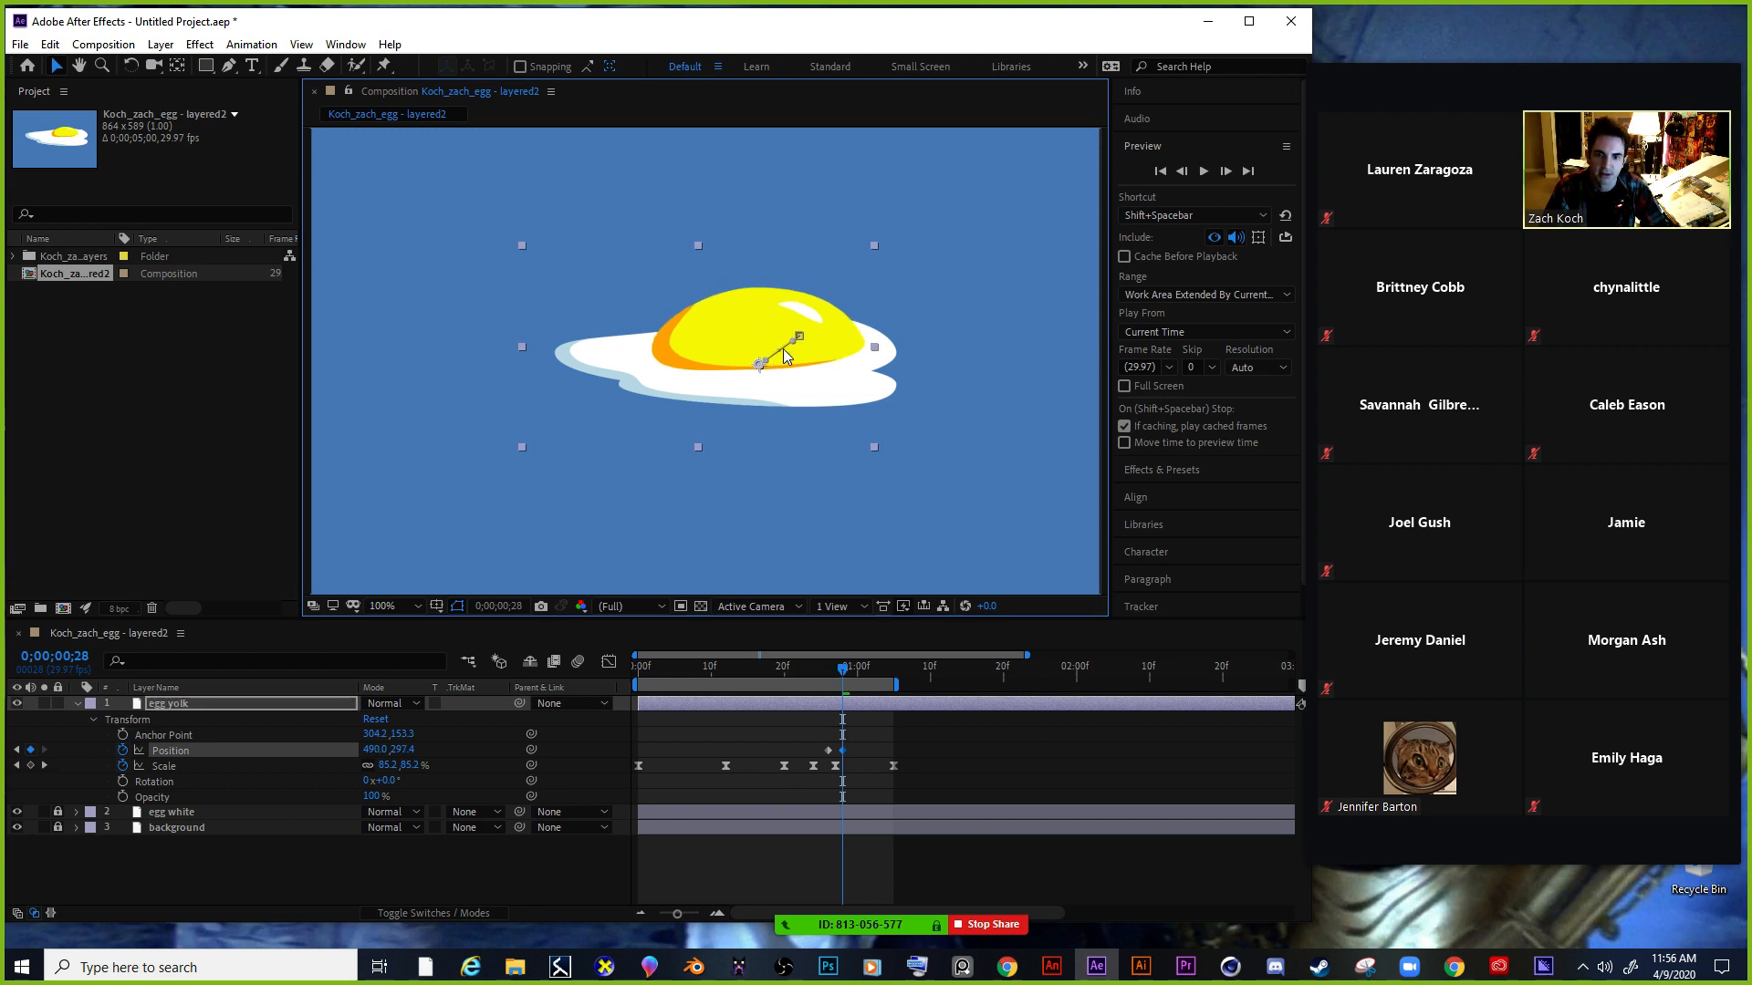
key("period")
key("period")
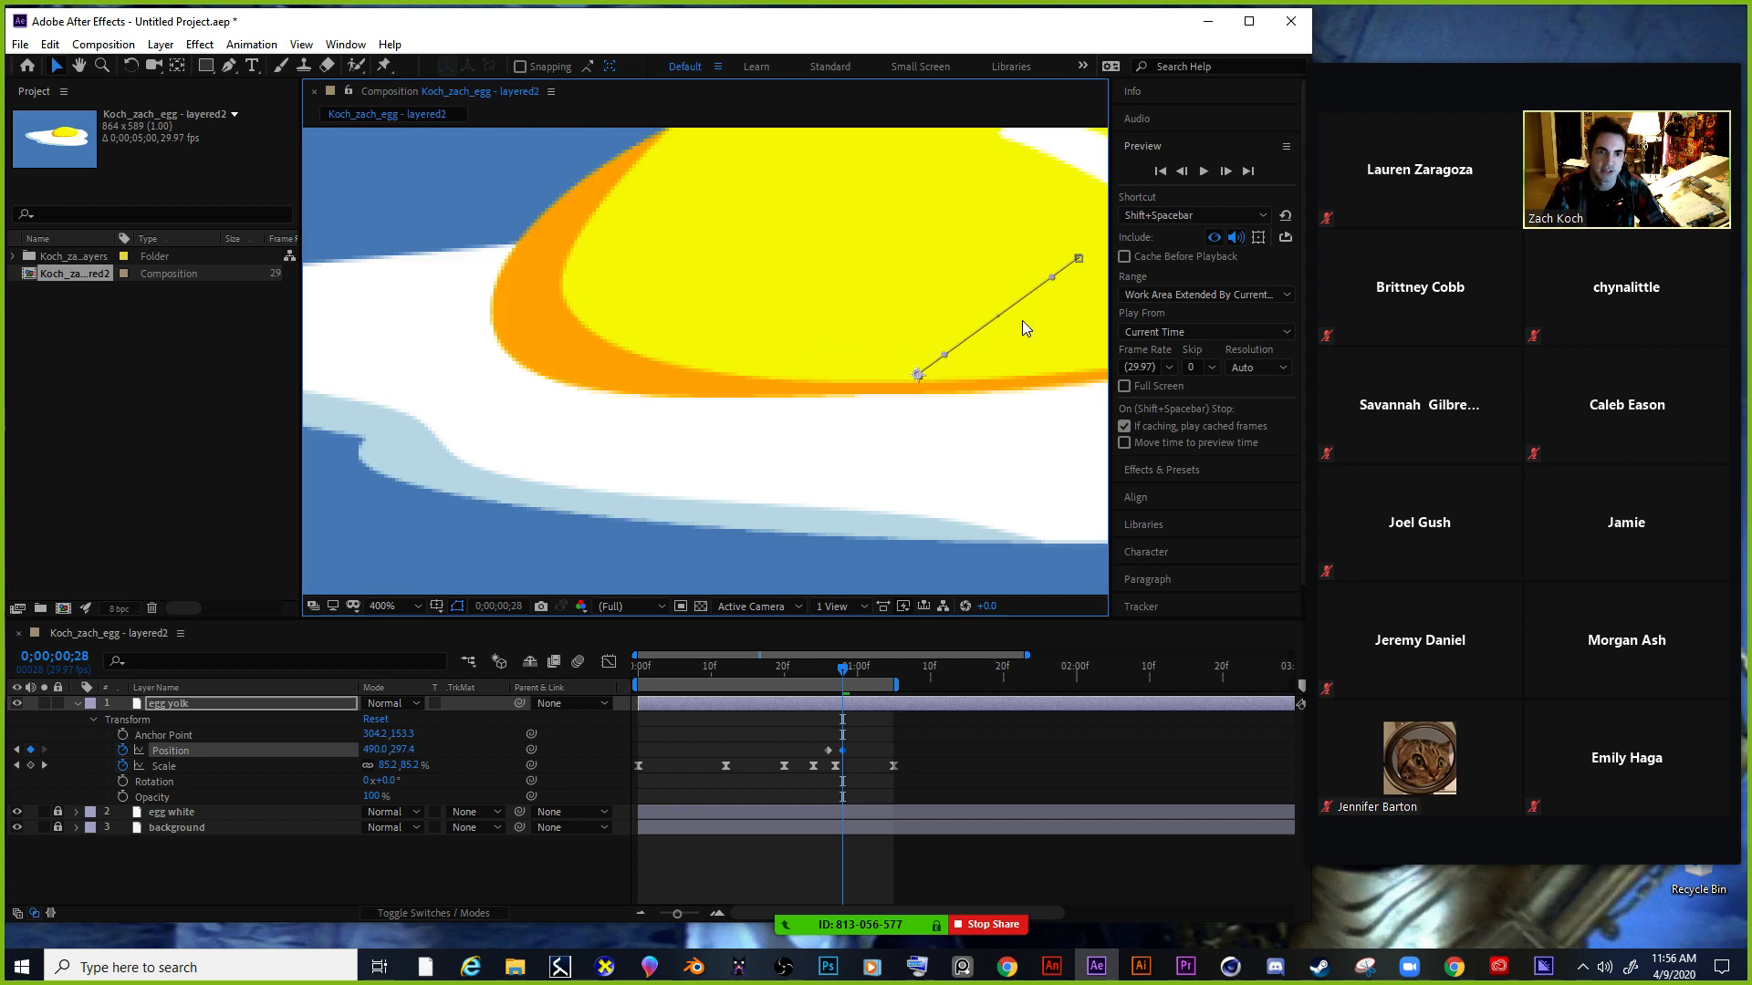
key("comma")
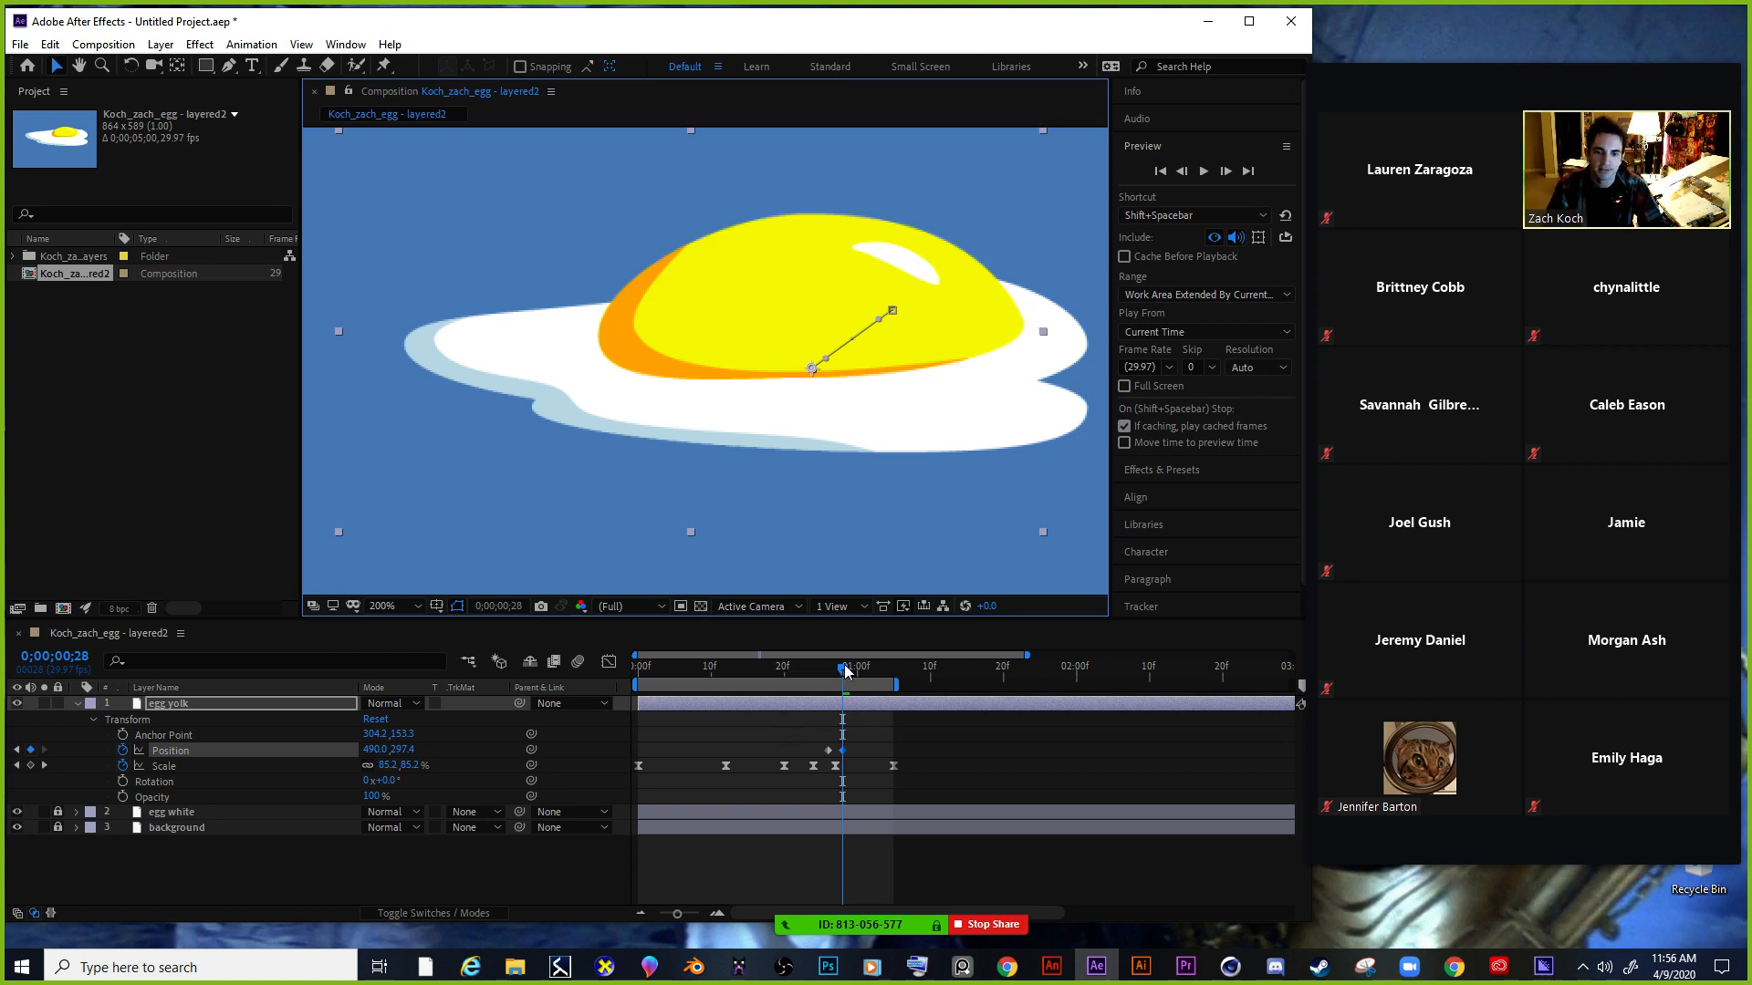
Bend the motion path between the yolk's first two Position keyframes into a curve using its direction handles.
mouse_move(843, 672)
left_mouse_down()
mouse_move(714, 655)
mouse_move(823, 675)
mouse_move(838, 700)
left_mouse_up()
left_click_drag(840, 696, 827, 721)
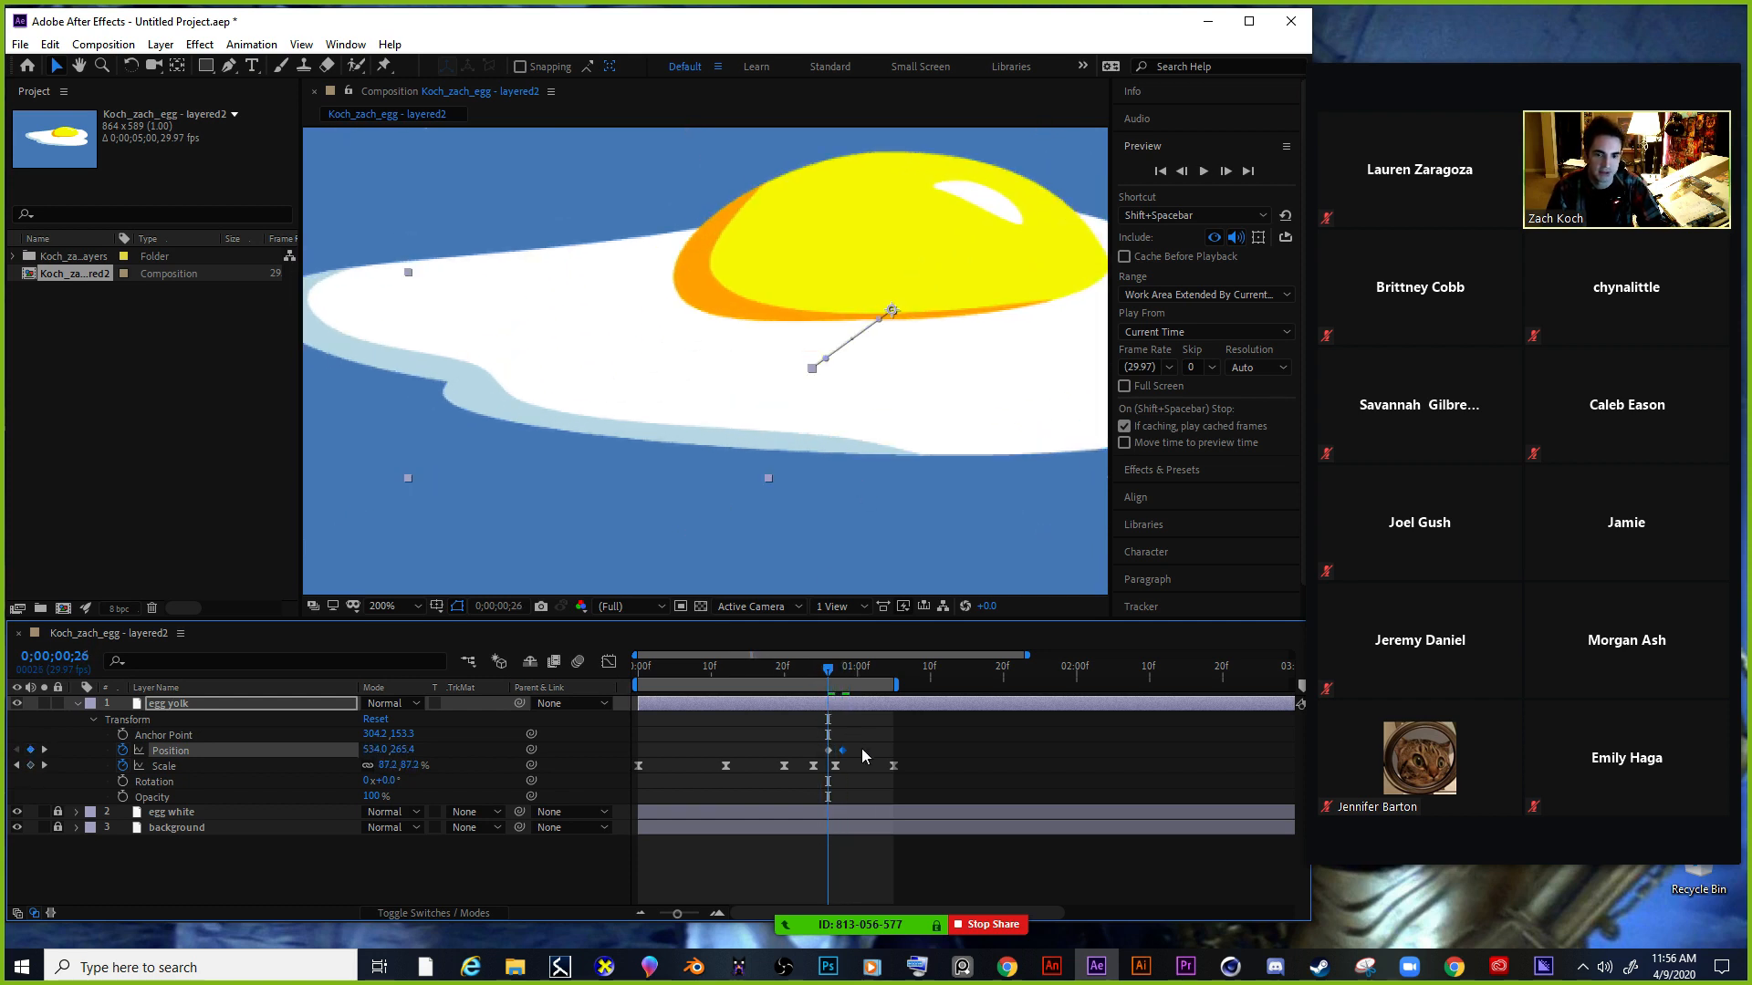
left_click(828, 367)
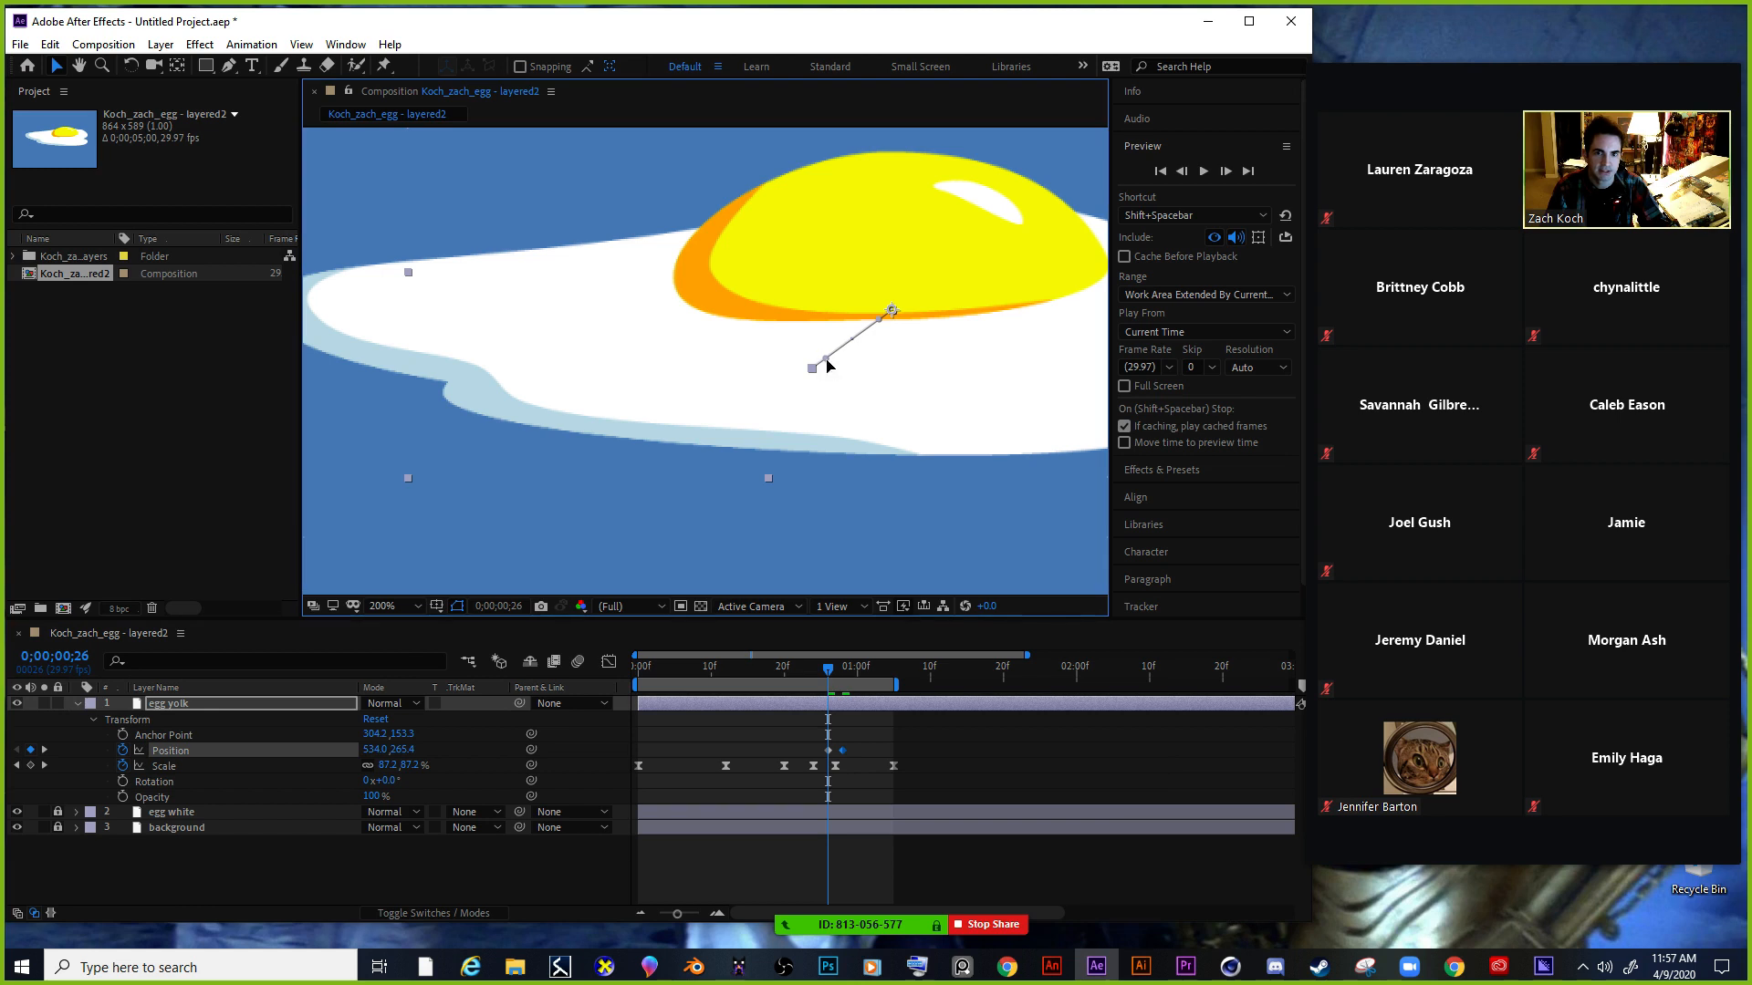
left_click_drag(828, 359, 831, 321)
double_click(877, 320)
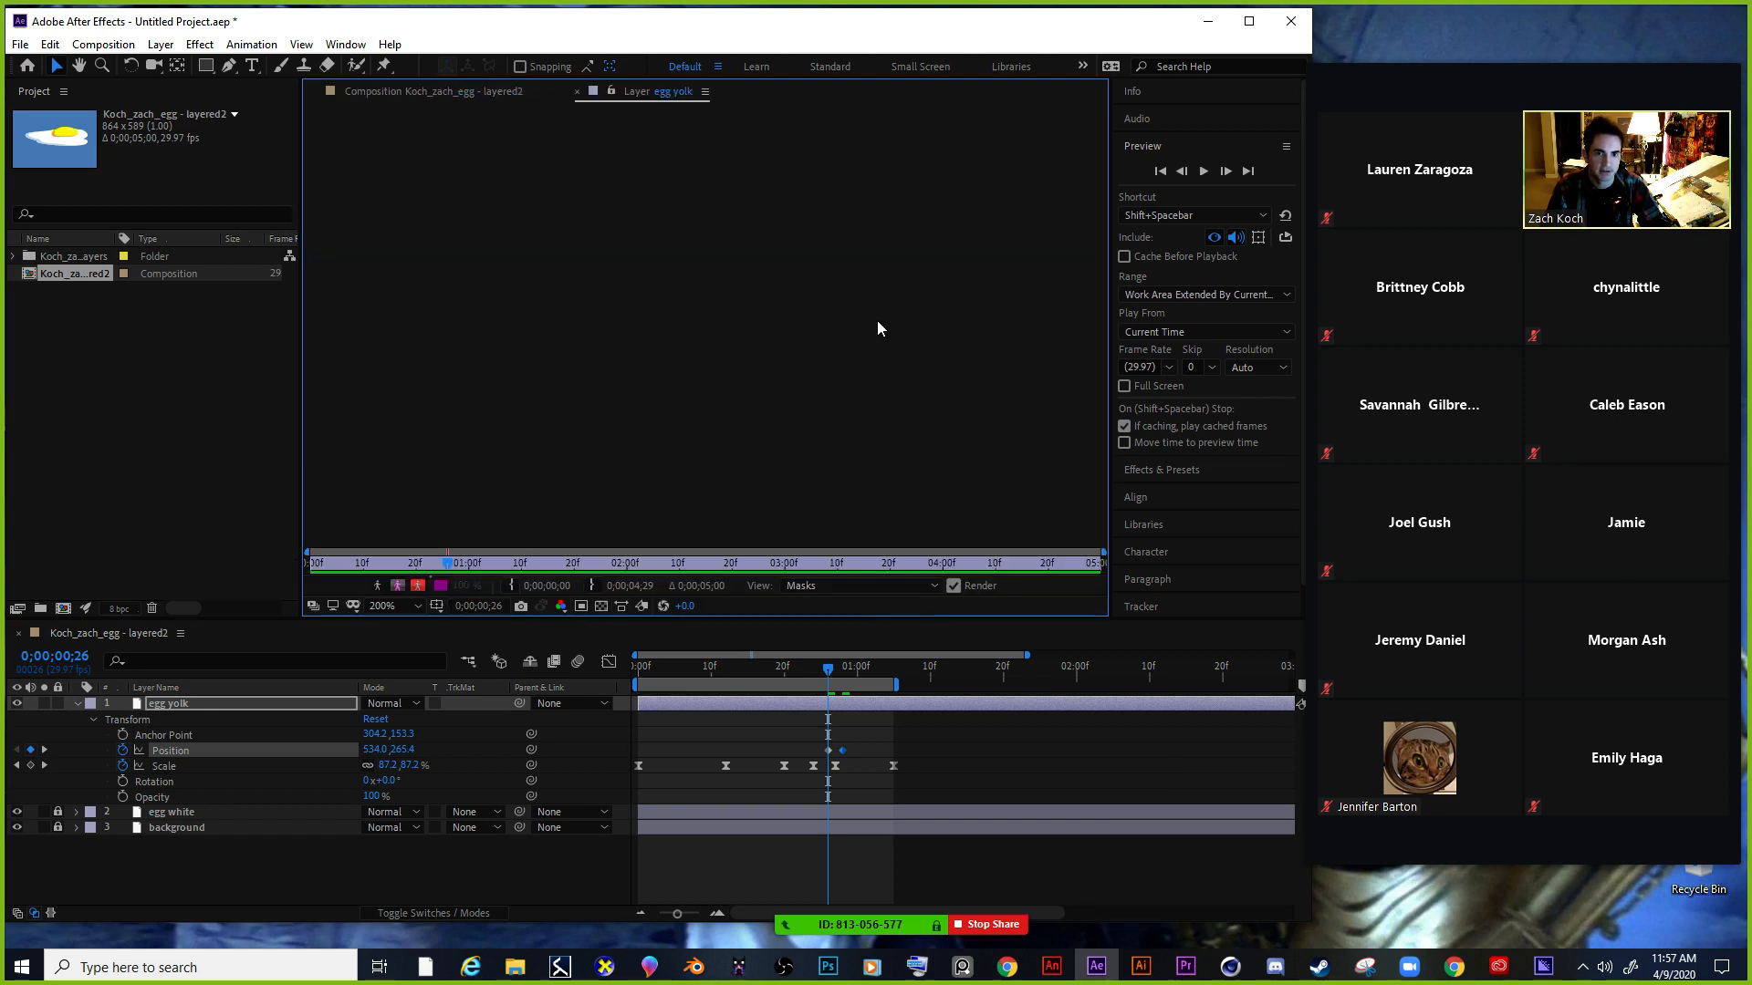
left_click(446, 94)
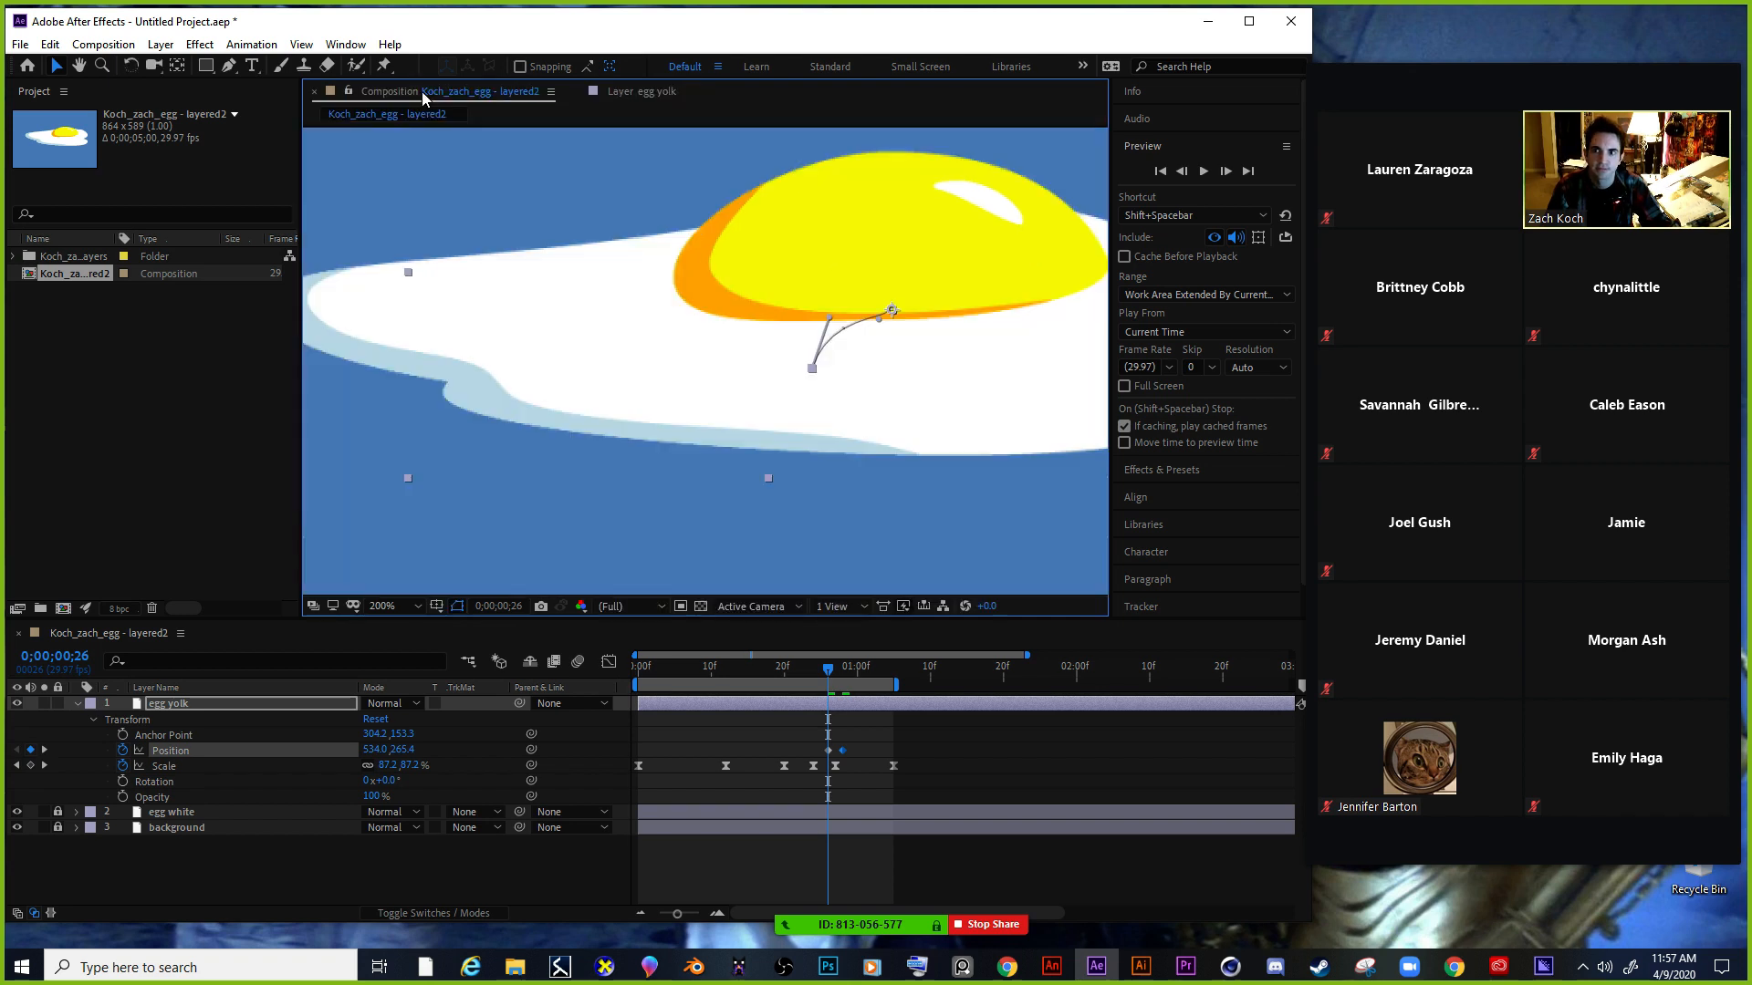
mouse_move(828, 669)
left_mouse_down()
mouse_move(677, 671)
mouse_move(861, 677)
mouse_move(821, 675)
left_mouse_up()
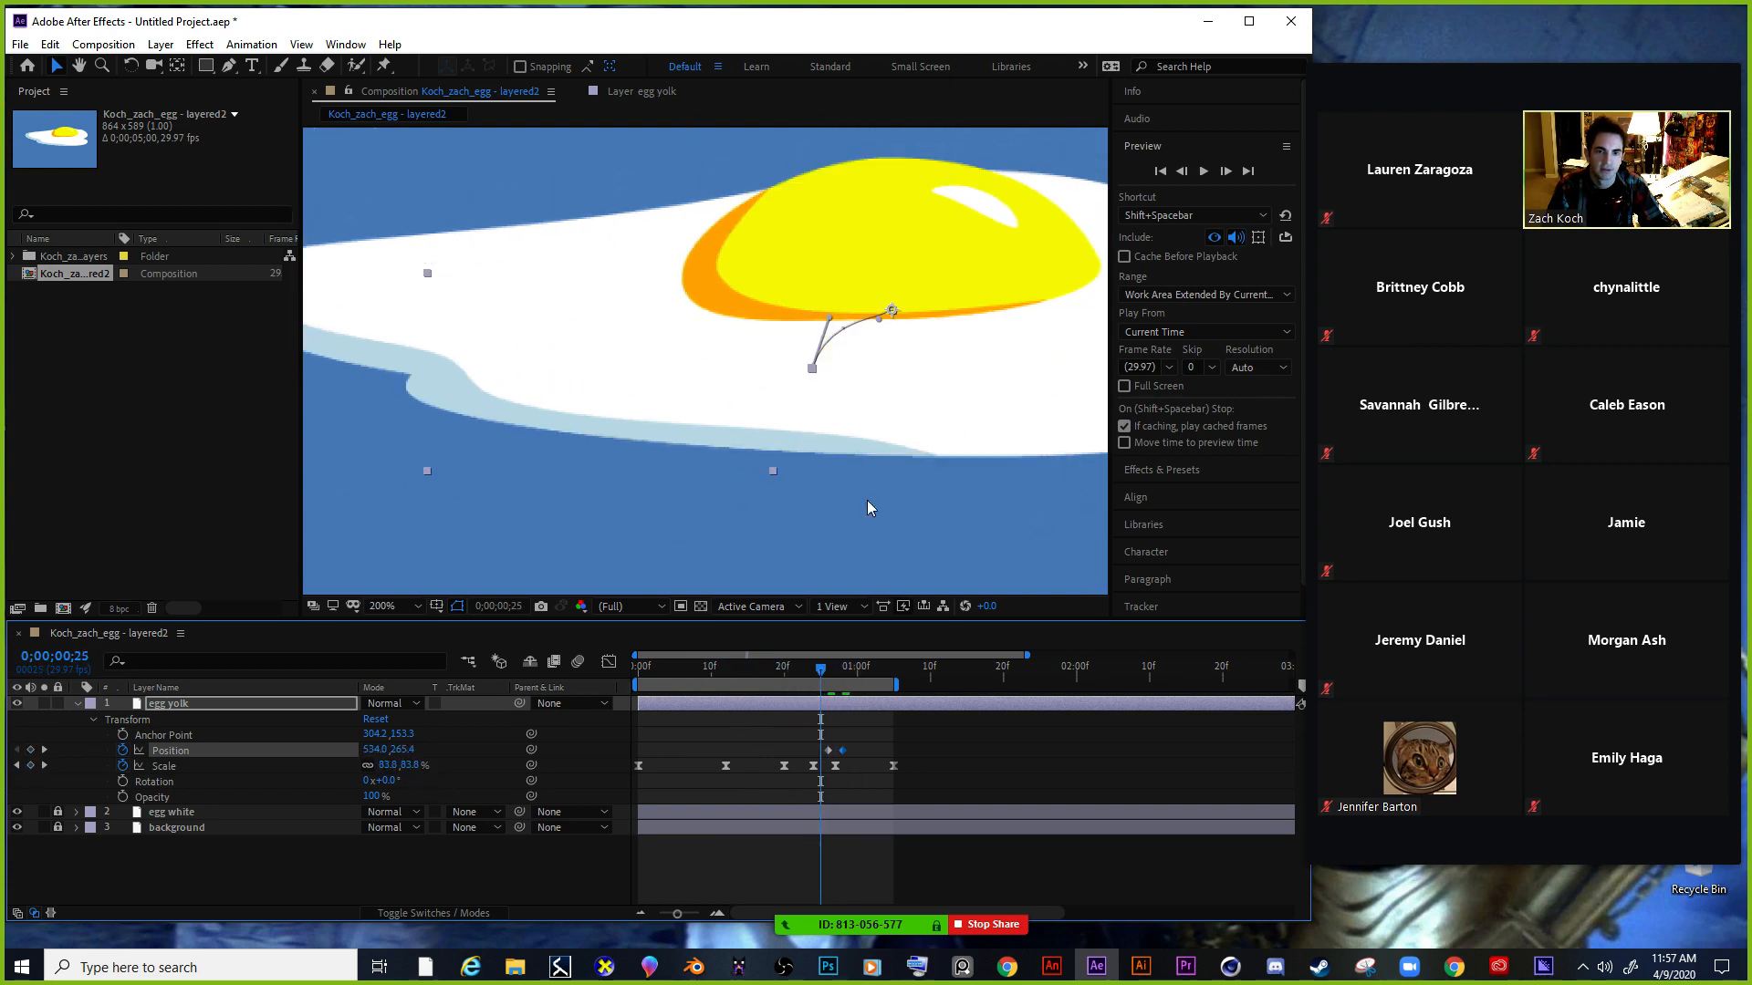
left_click(878, 321)
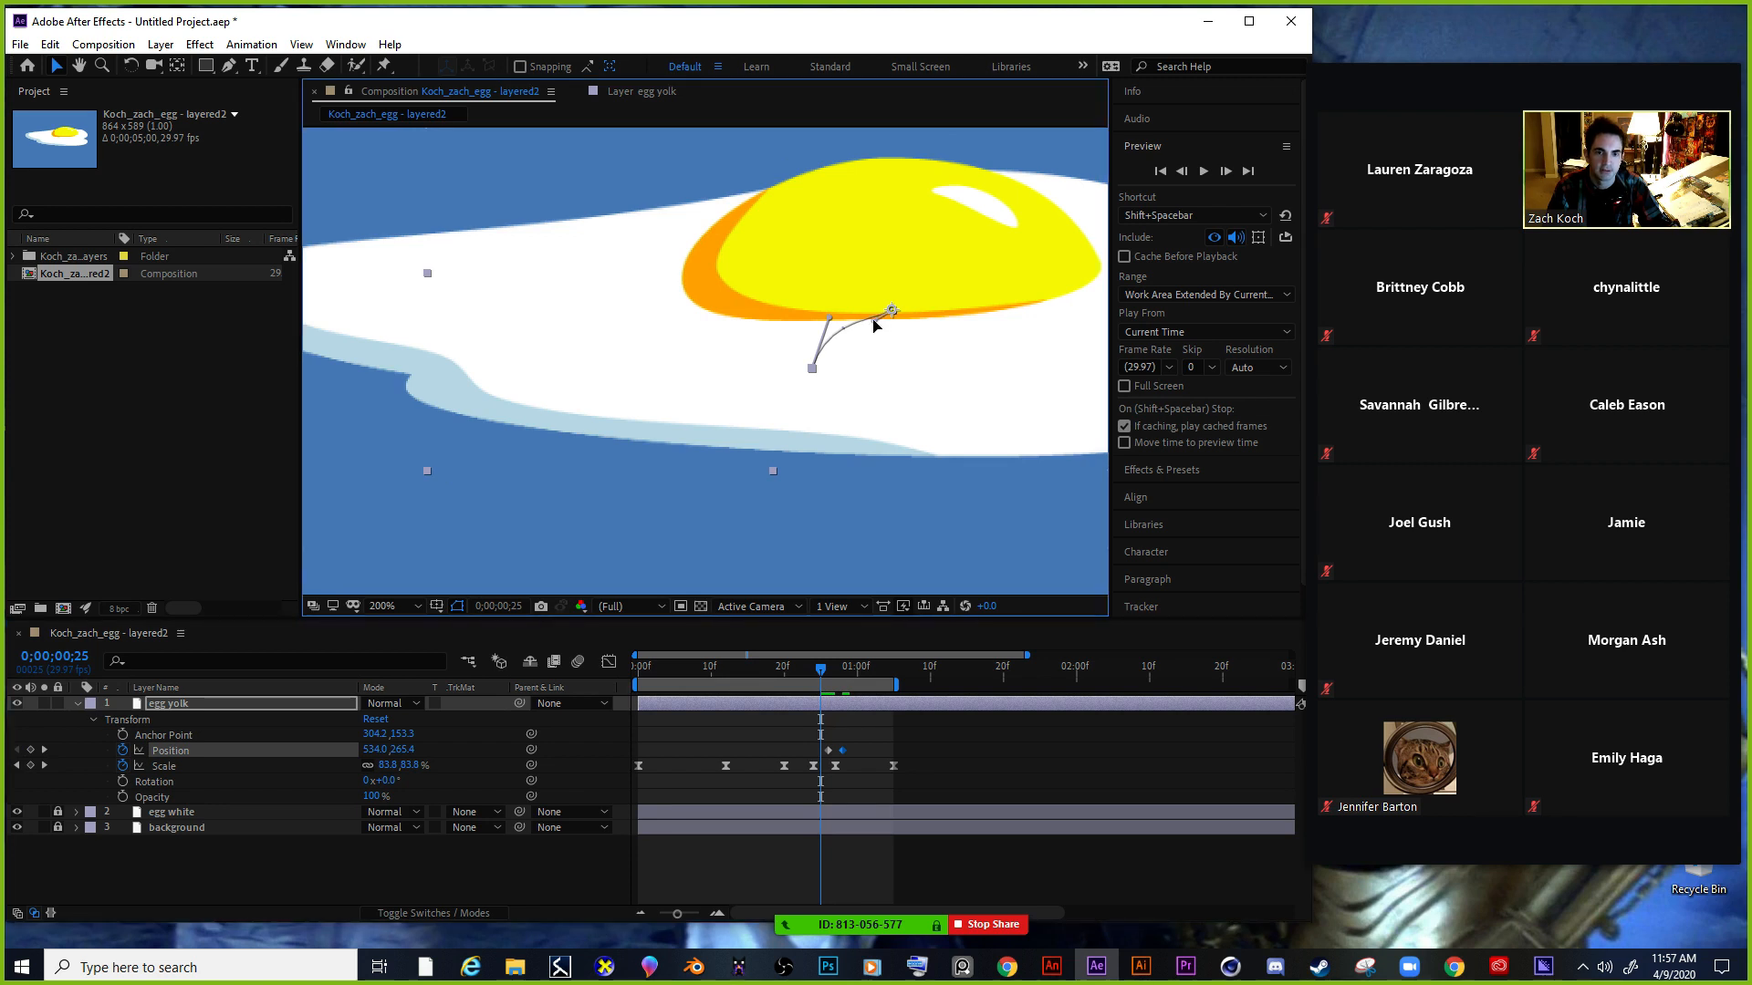
left_click_drag(875, 326, 842, 315)
Reposition the egg yolk to about 475.5, 322.9 at 0;00;01;01 and about 467, 332.9 at 0;00;01;03.
left_click_drag(822, 675, 864, 674)
left_click_drag(854, 354, 828, 400)
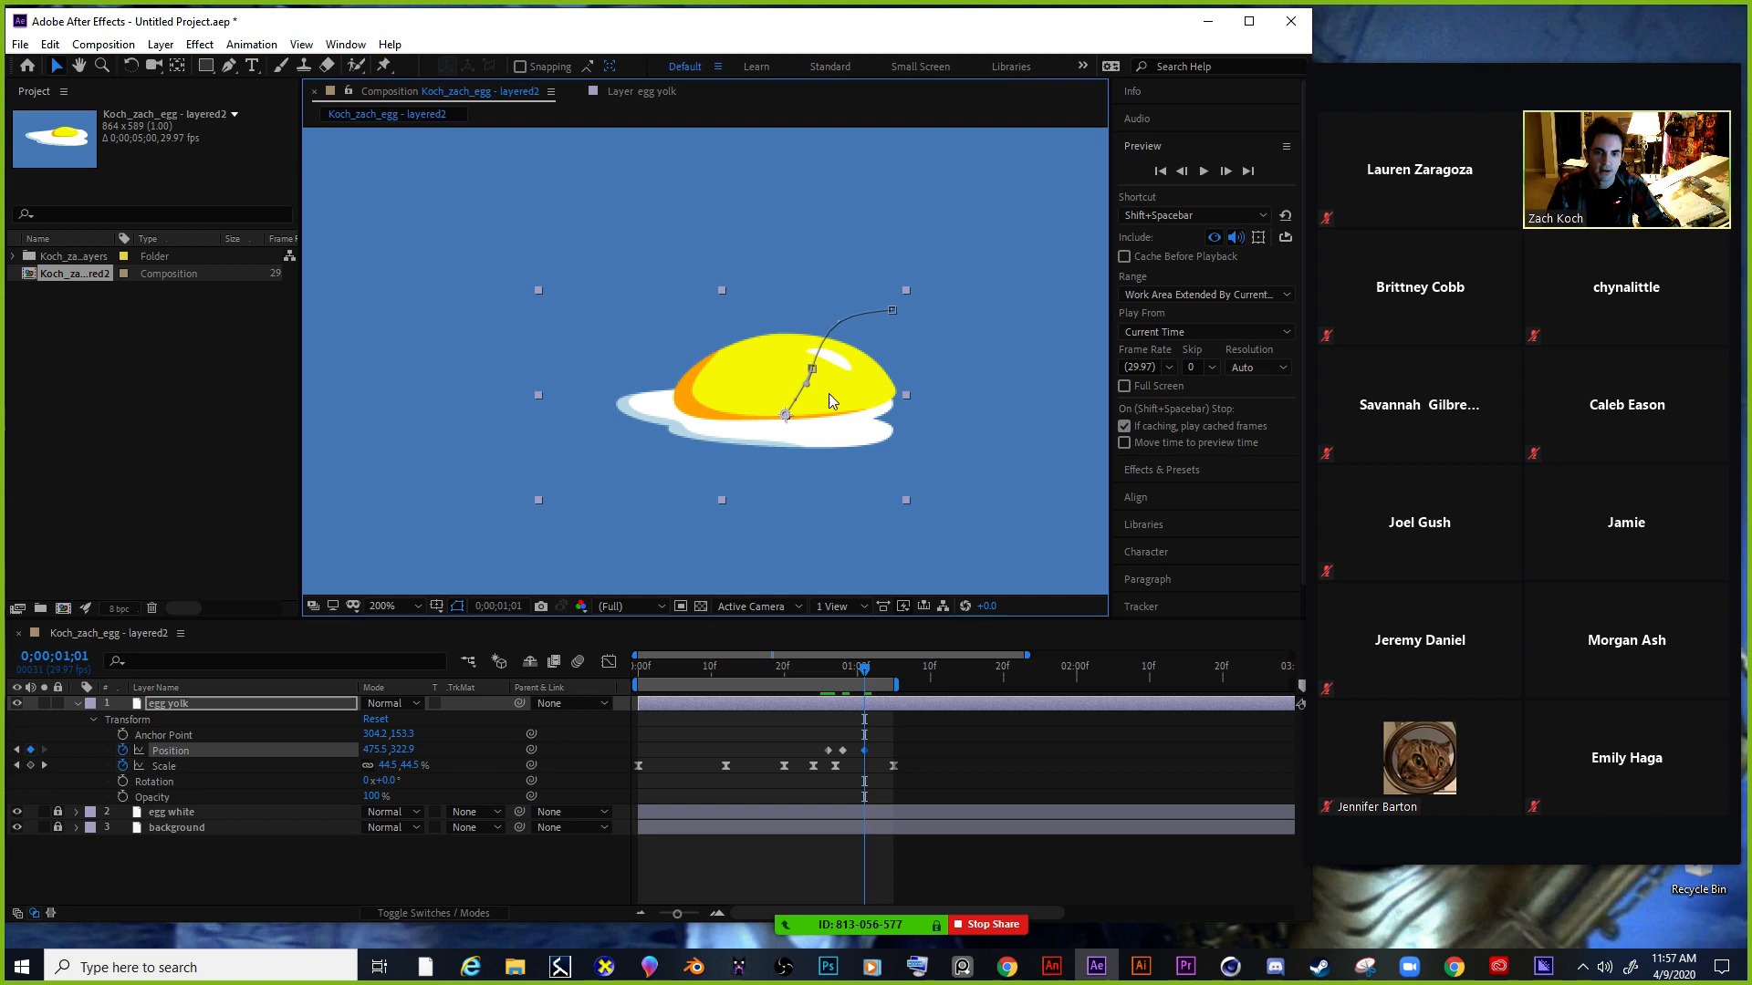
left_click_drag(867, 672, 879, 675)
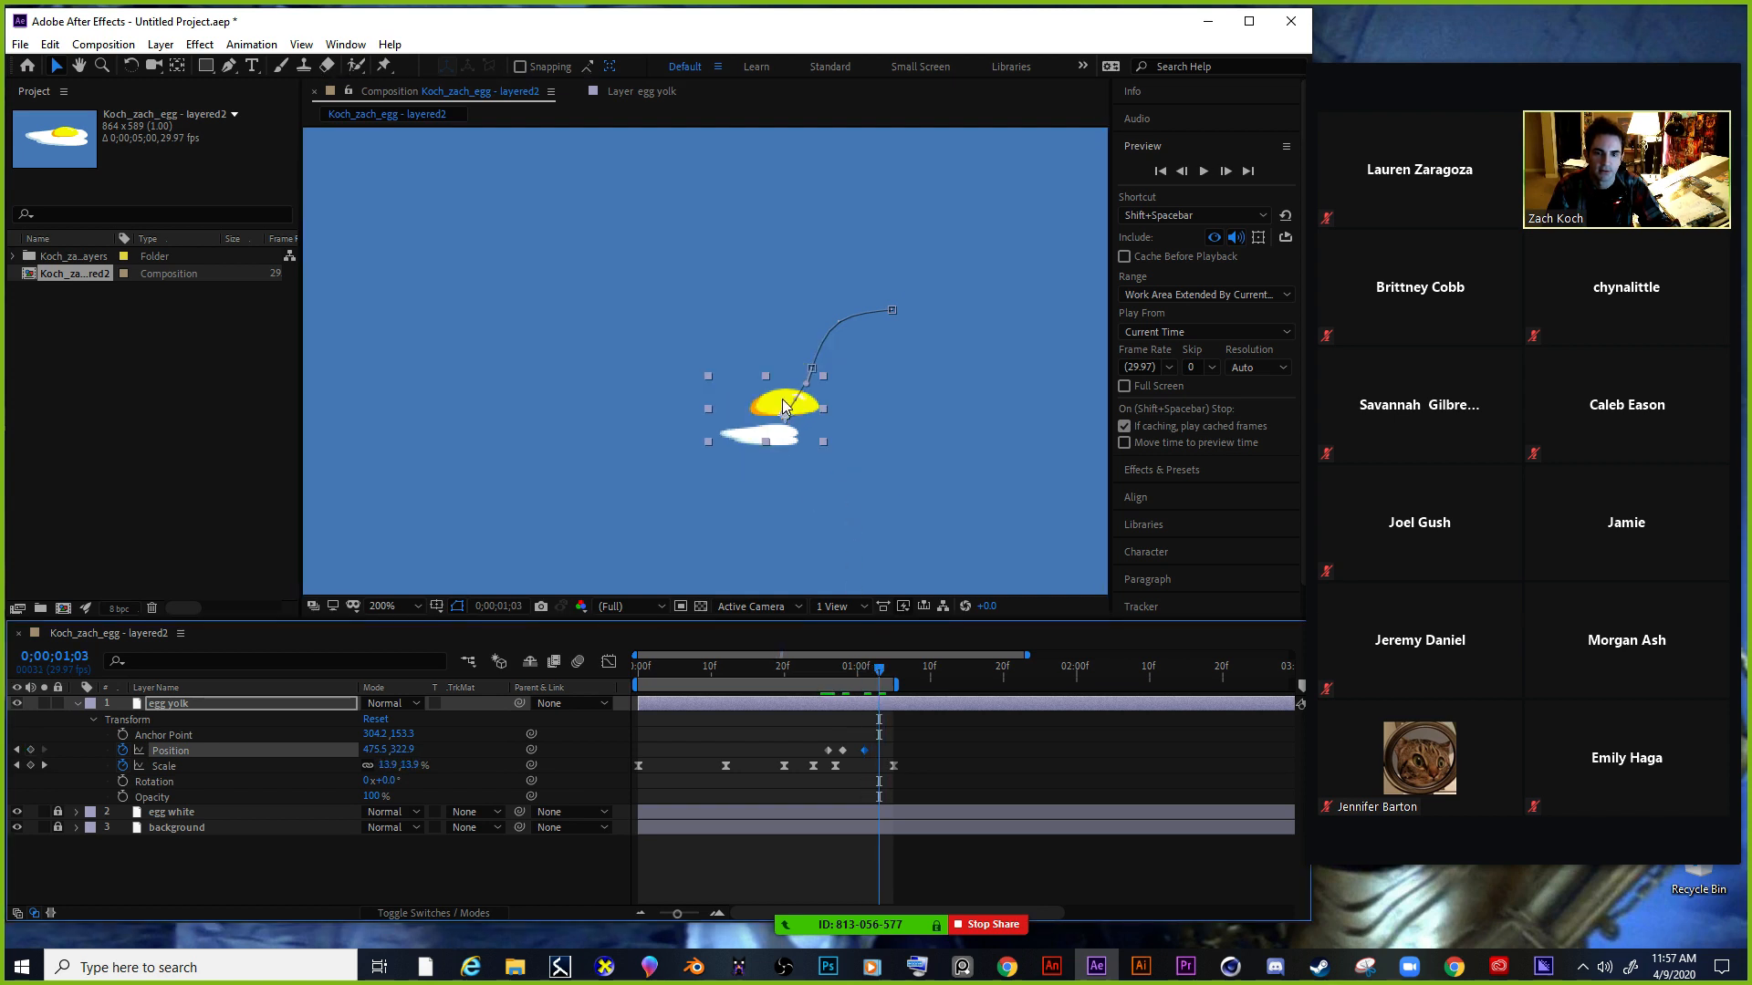
left_click_drag(781, 407, 767, 423)
left_click(881, 673)
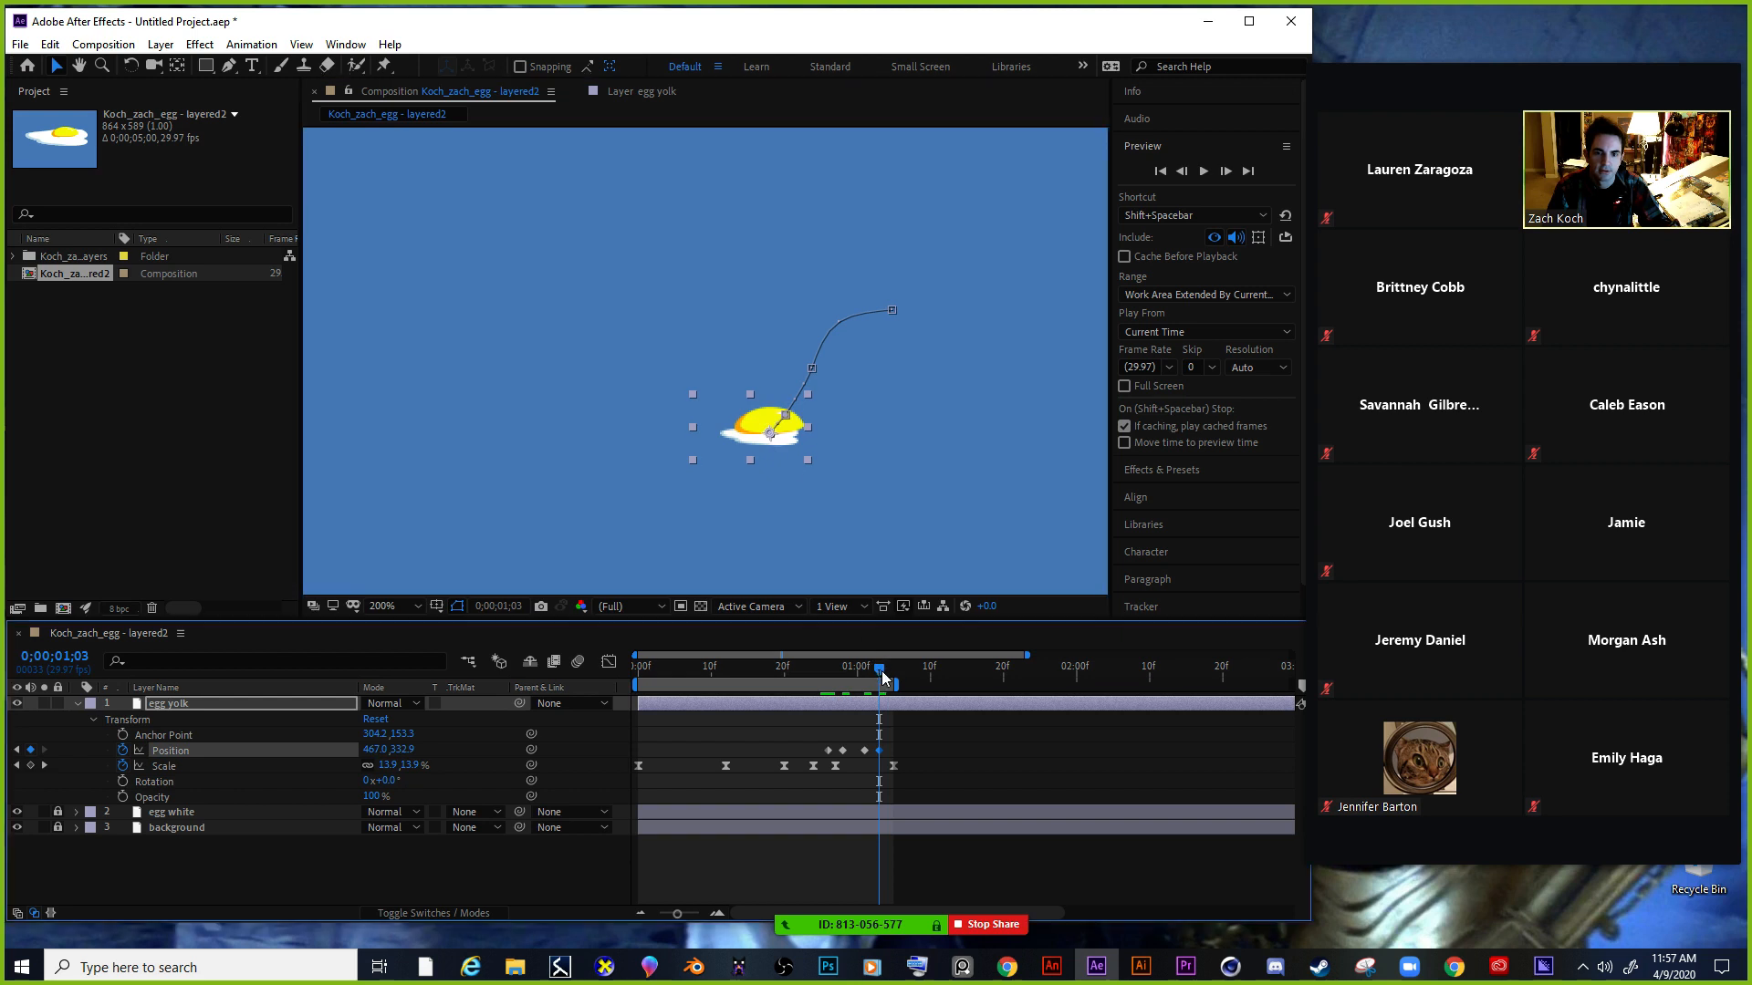
Move the tiny egg yolk onto the egg white at 0;00;01;04, to about 463.4, 337.1.
mouse_move(874, 686)
left_mouse_down()
mouse_move(849, 686)
mouse_move(893, 700)
left_mouse_up()
scroll(756, 420, "up", 2)
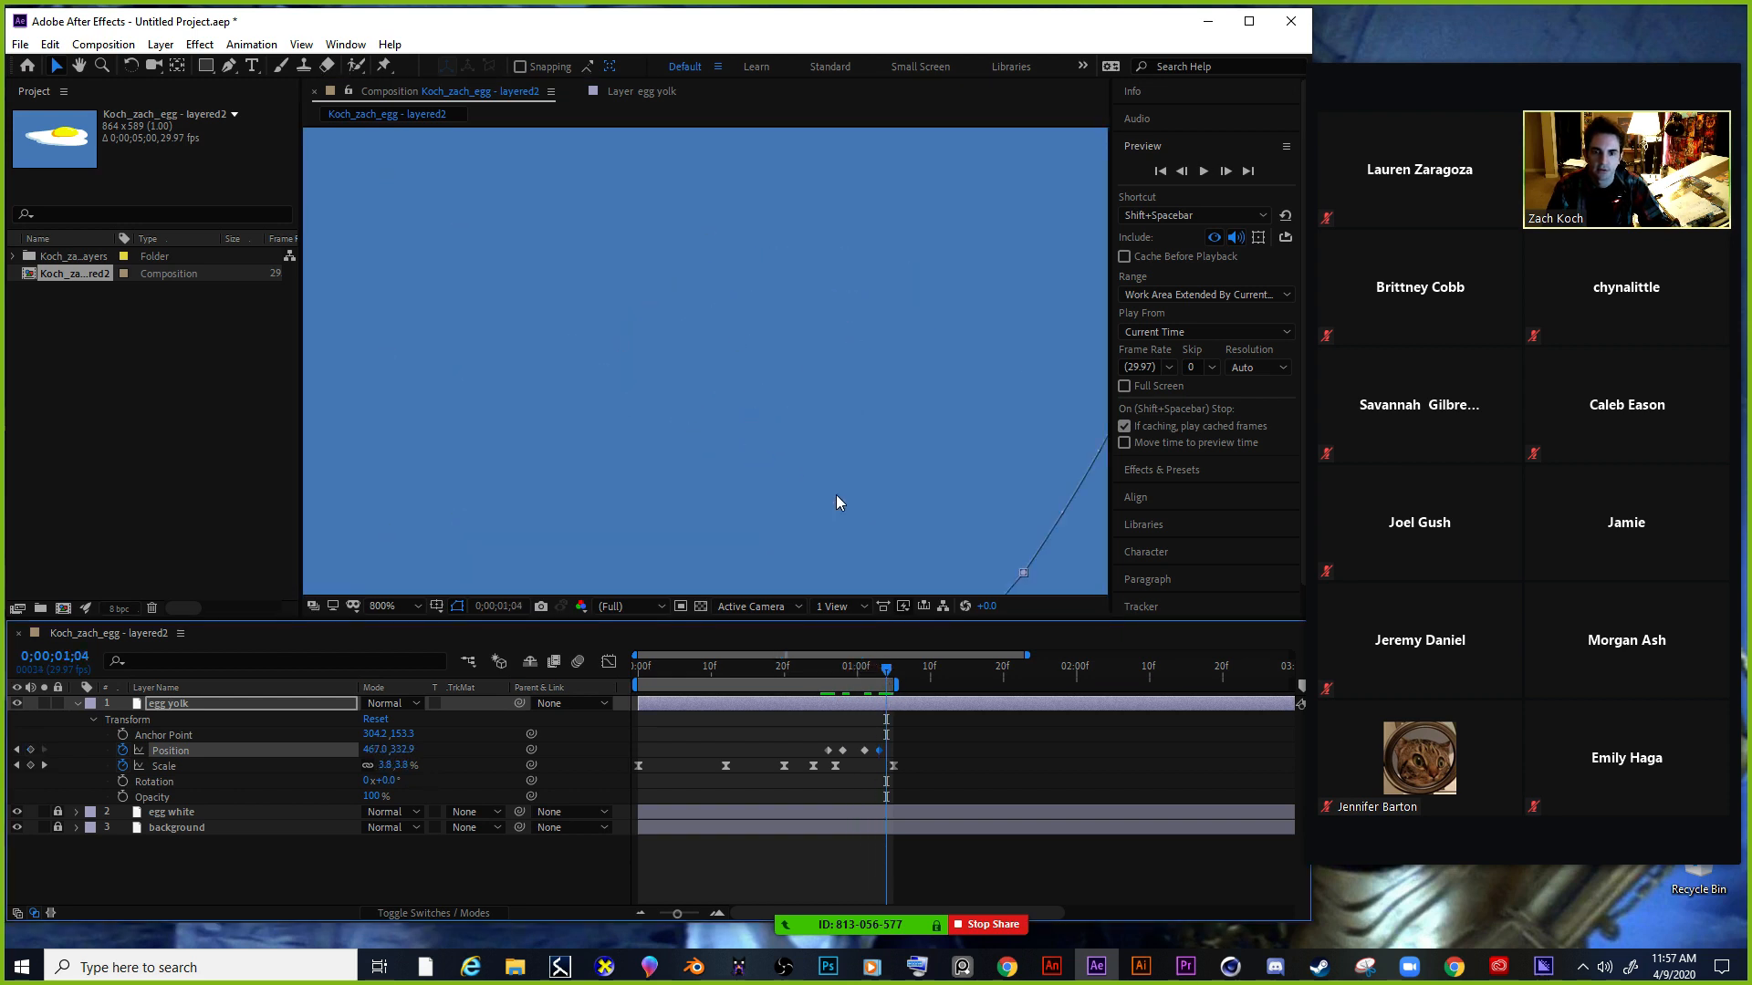
scroll(921, 500, "down", 1)
key("space")
left_click_drag(916, 500, 904, 412)
scroll(894, 436, "up", 2)
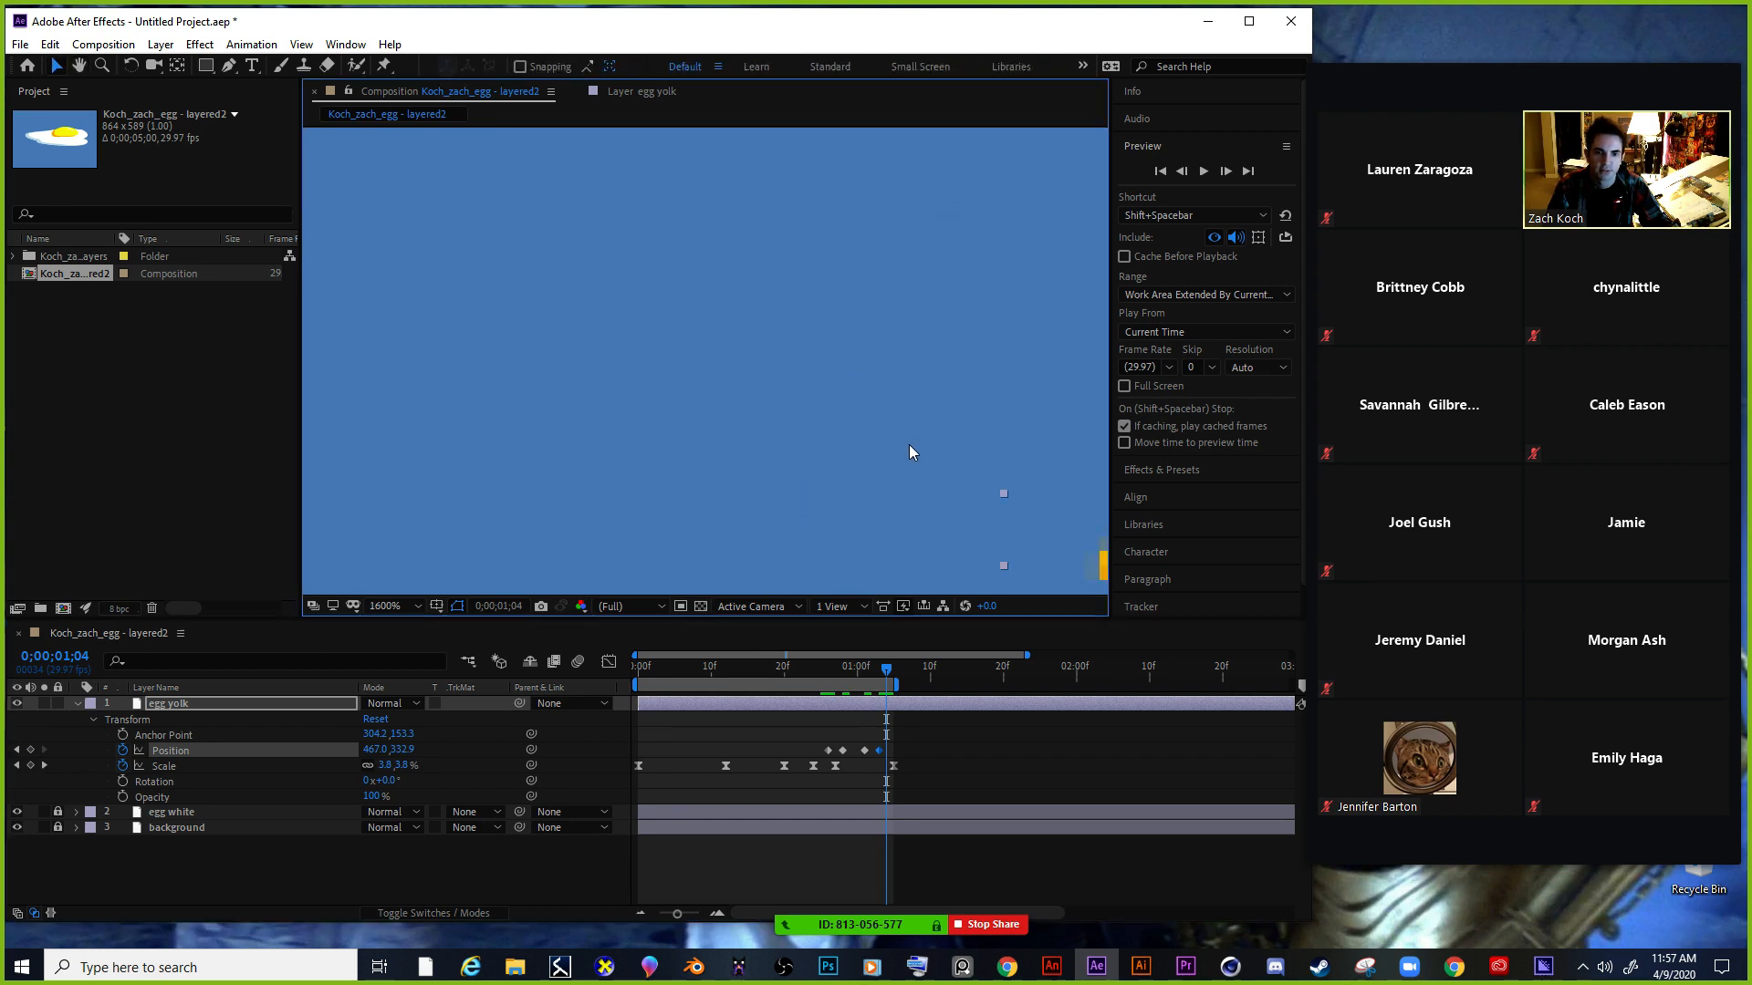
scroll(911, 447, "down", 1)
key("space")
left_click_drag(989, 529, 836, 417)
left_click_drag(780, 345, 760, 380)
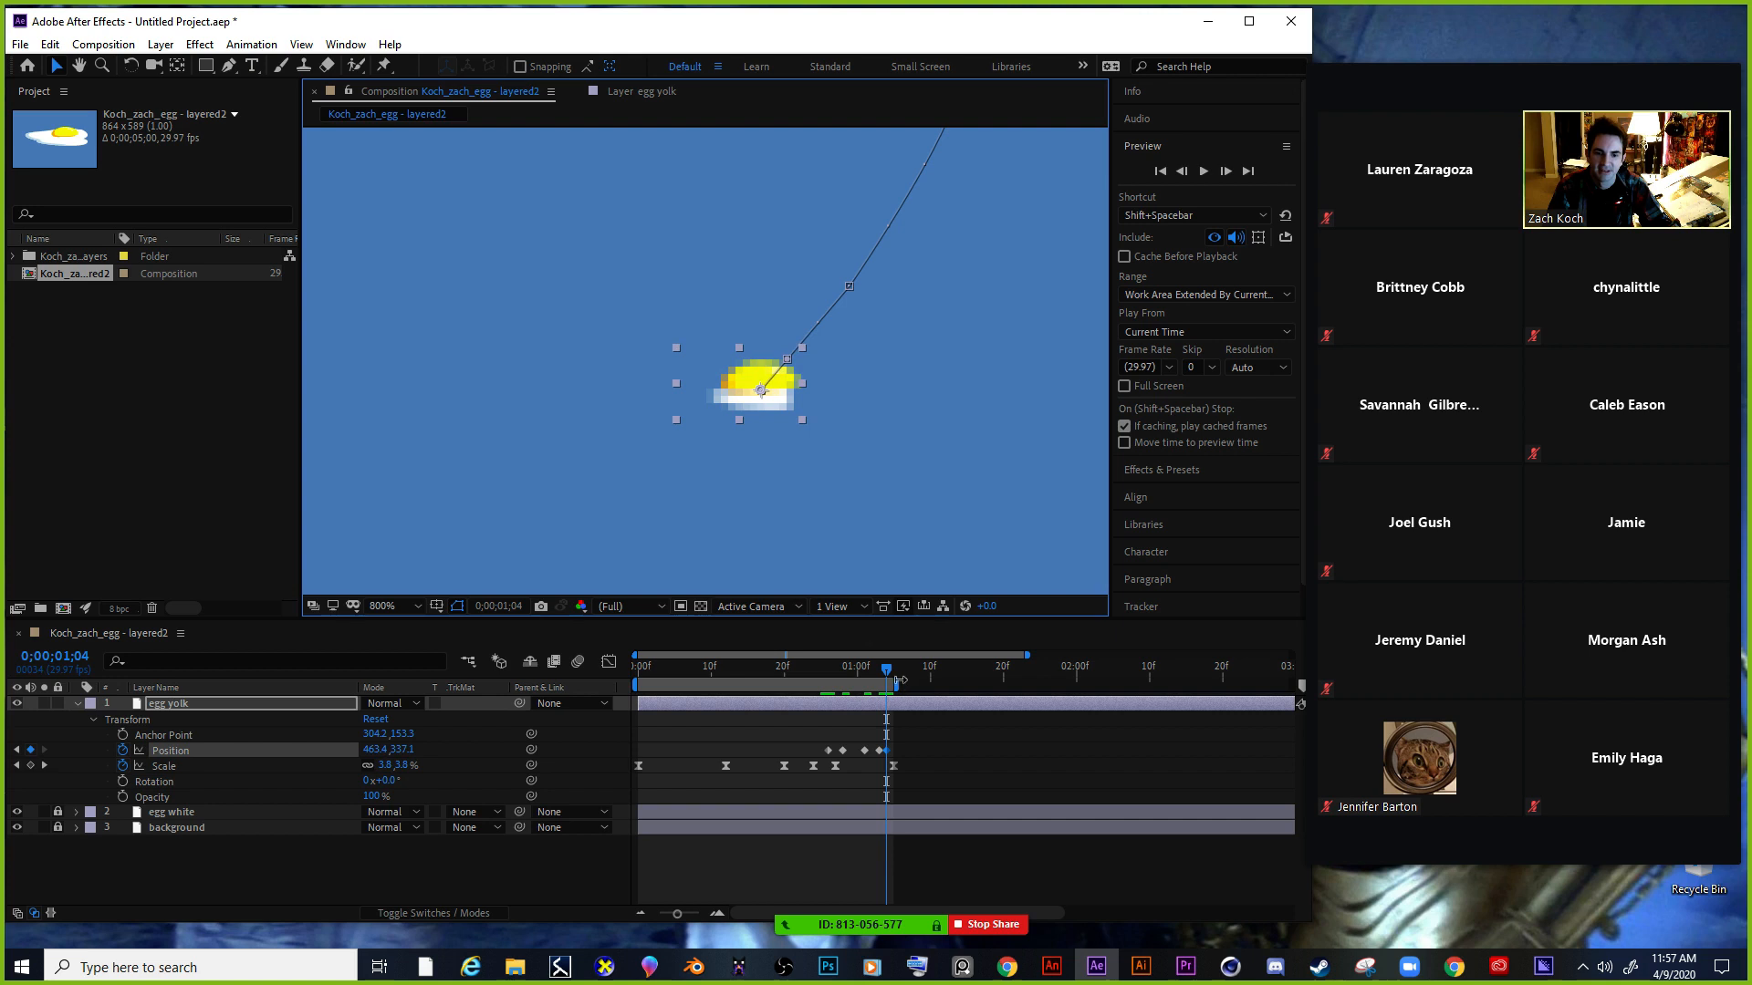
Return to 0;00;00;24, preview the yolk's new Position animation, and stop playback.
left_click_drag(886, 675, 813, 675)
scroll(841, 354, "down", 5)
scroll(858, 352, "up", 1)
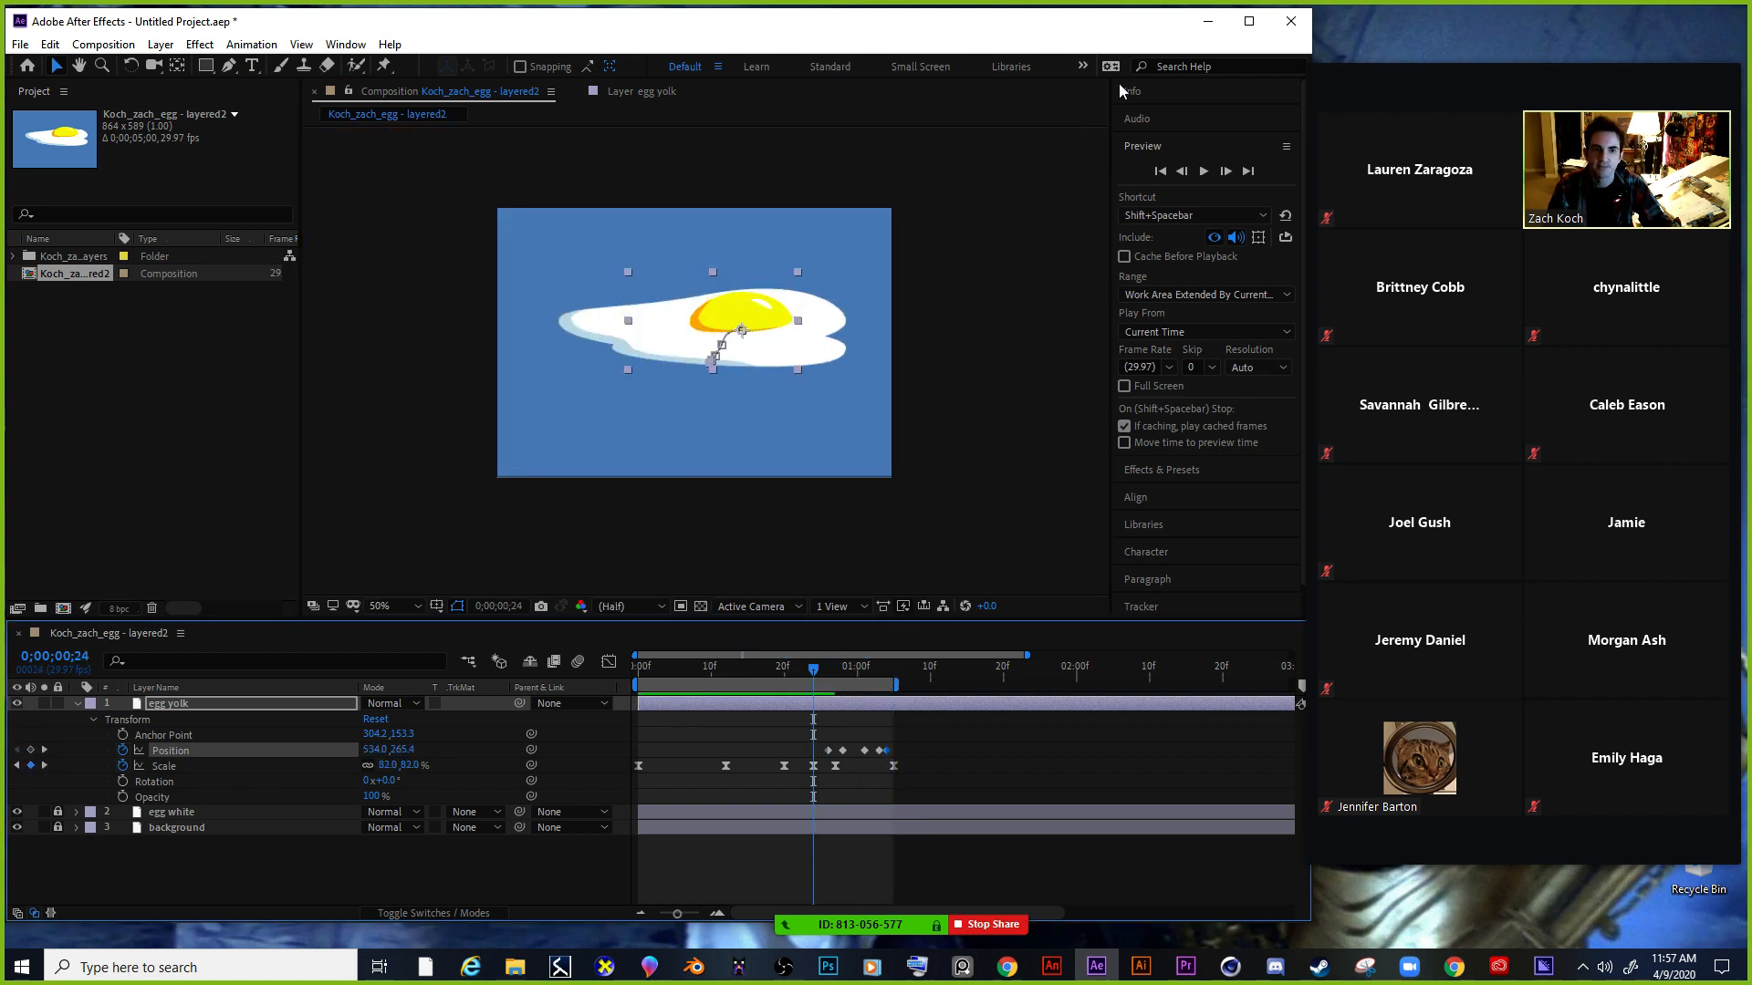
left_click(1202, 171)
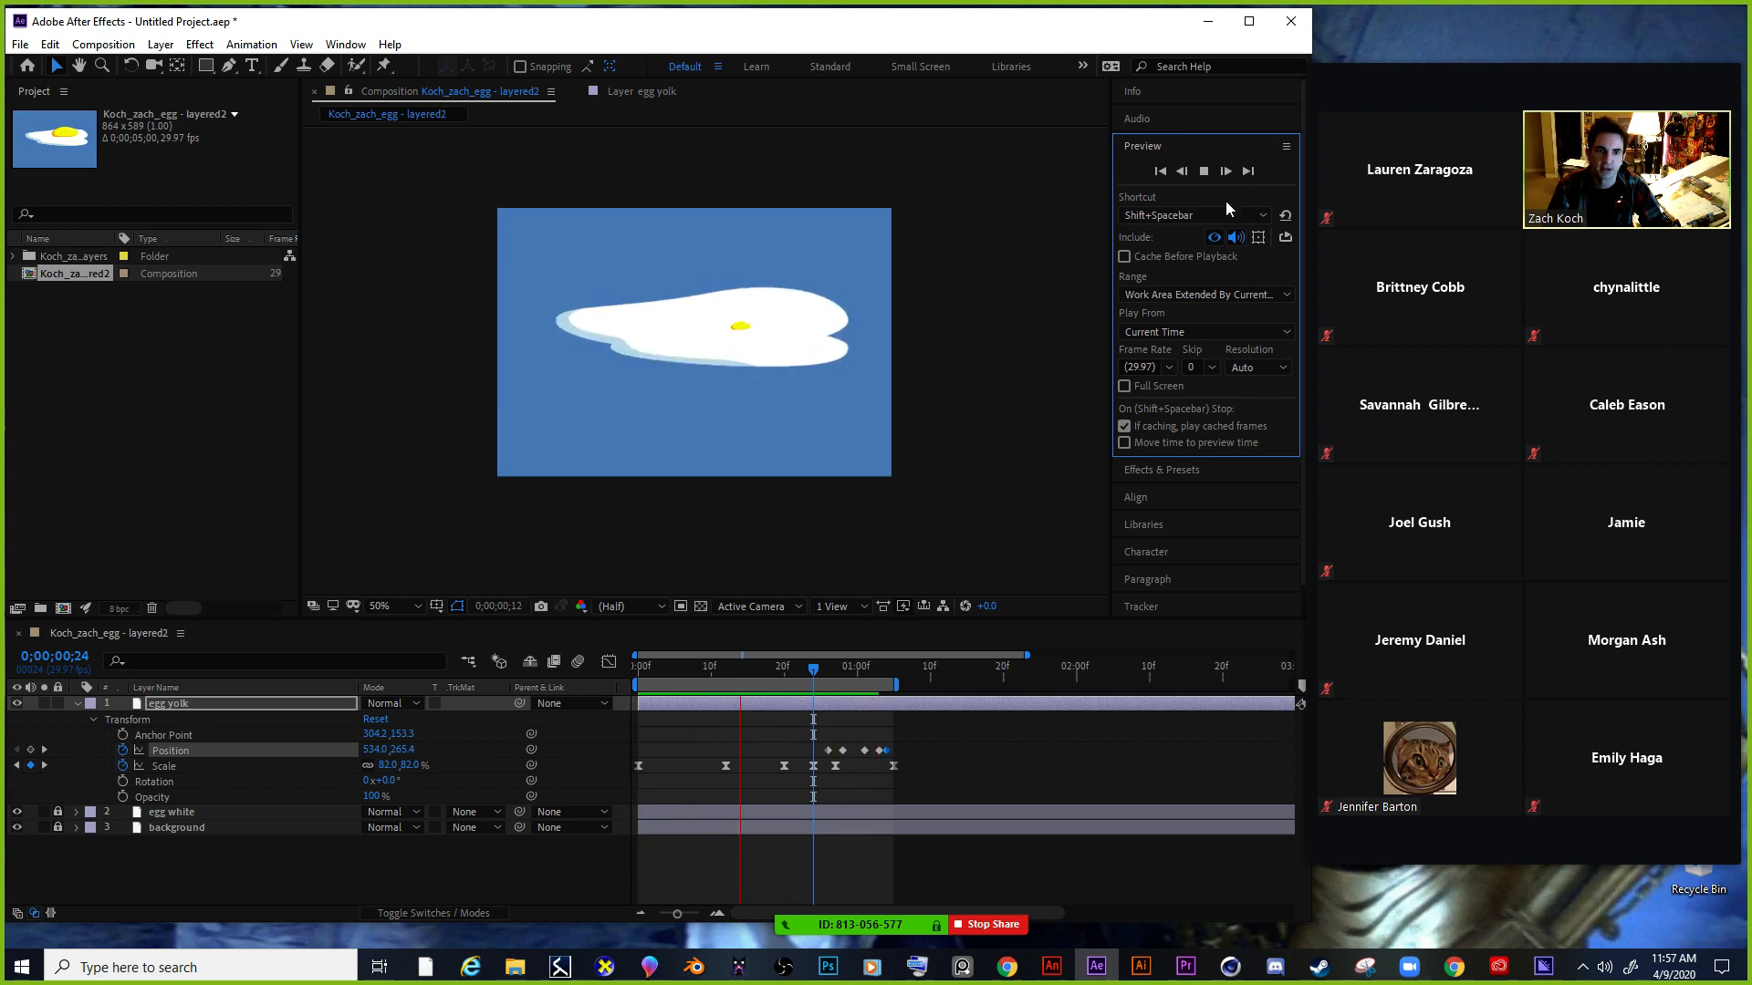
left_click(1202, 173)
Smooth the yolk's motion path by nudging its intermediate Position keyframe points into a more even curve.
scroll(752, 309, "up", 4)
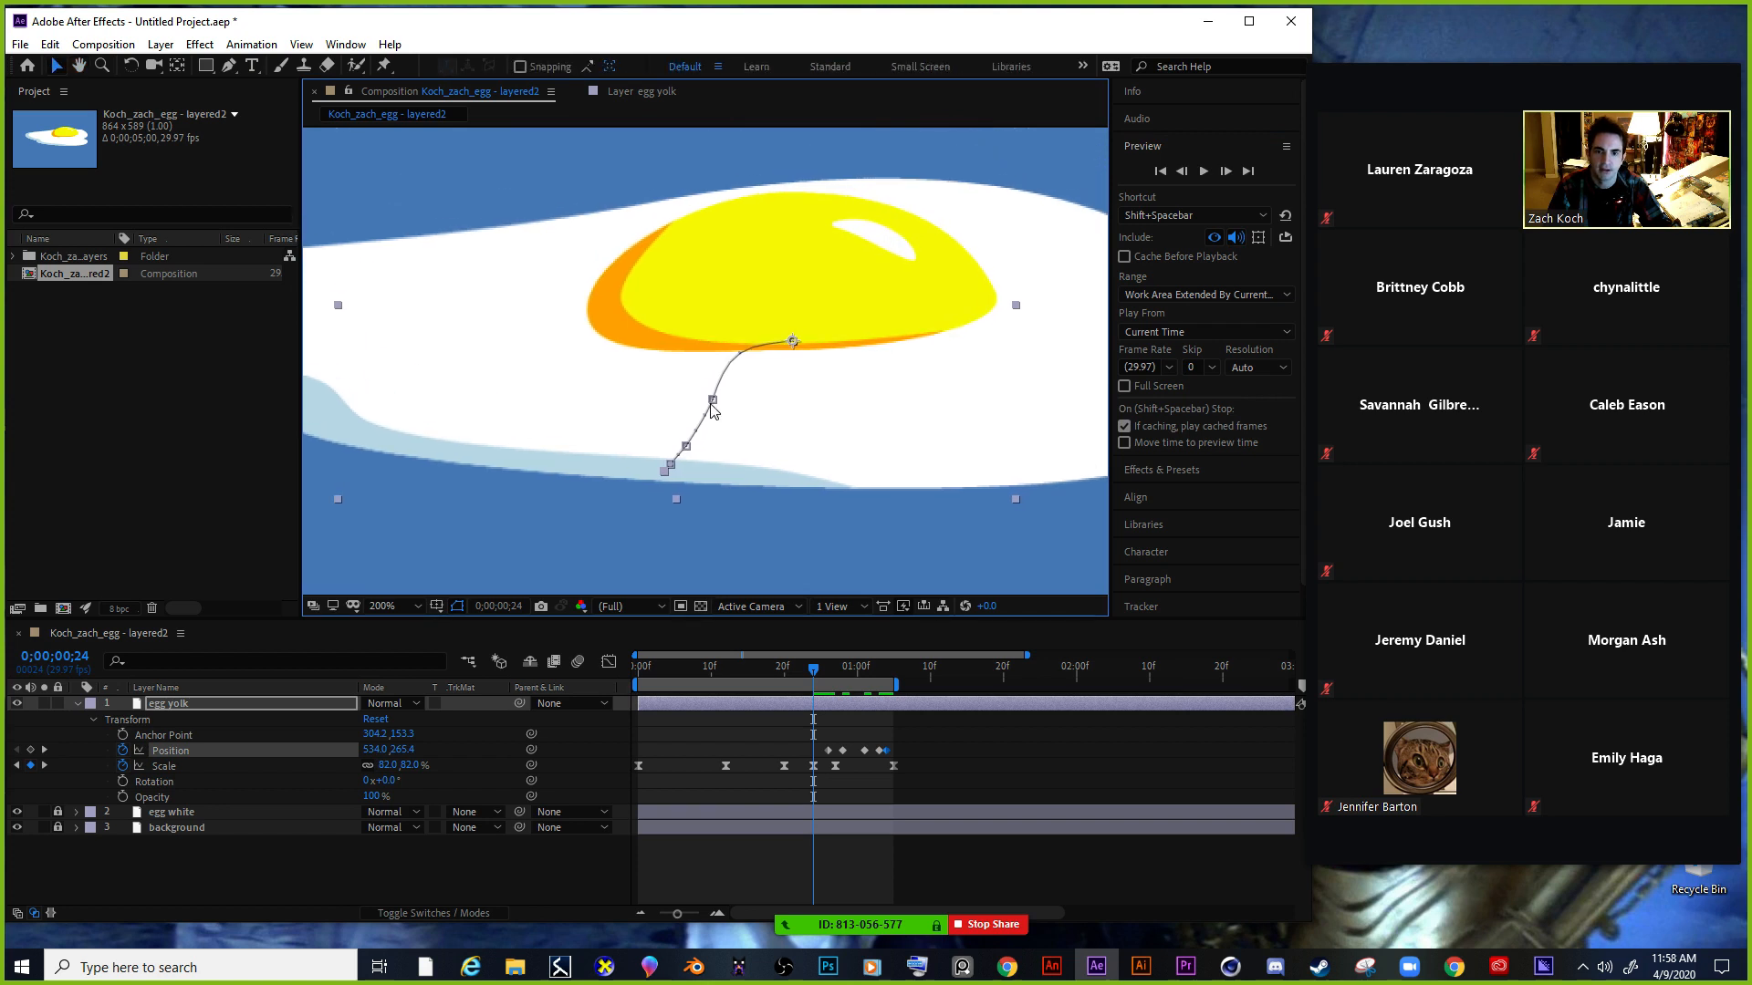
left_click_drag(686, 449, 706, 400)
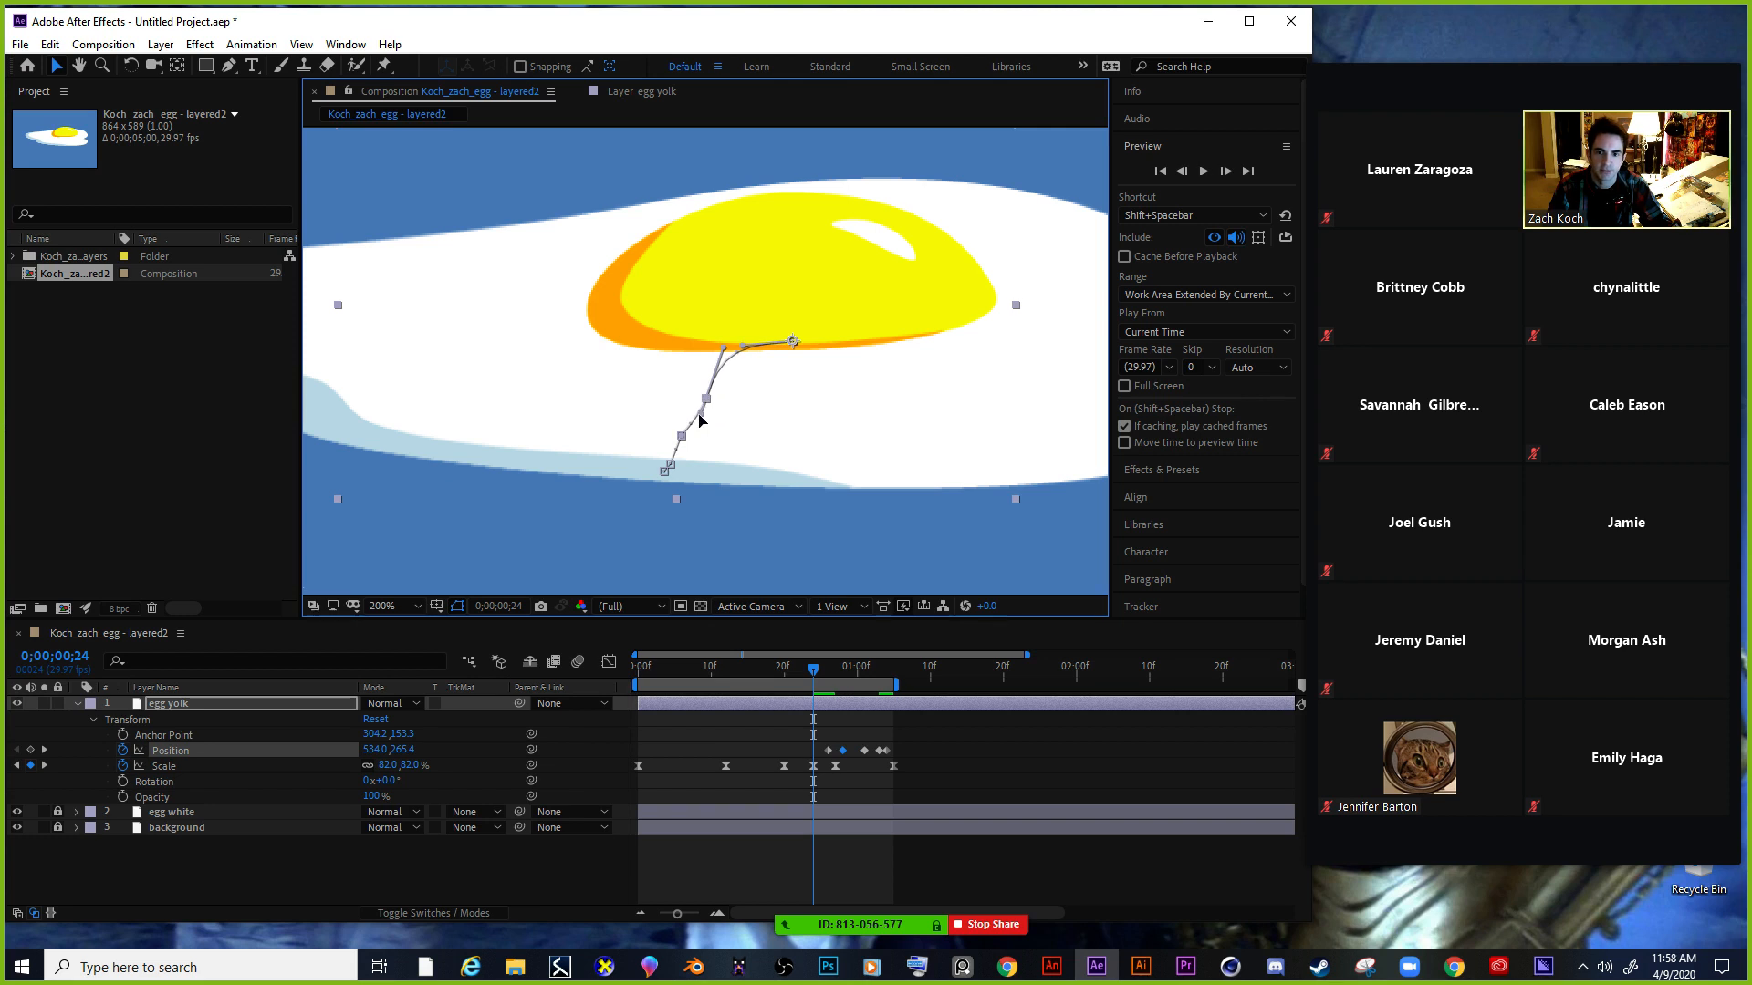
left_click_drag(700, 416, 691, 417)
left_click(671, 470)
Preview the adjusted egg animation from 0;00;00;00, then stop and check the frames up to 0;00;00;03.
left_click_drag(812, 676, 527, 669)
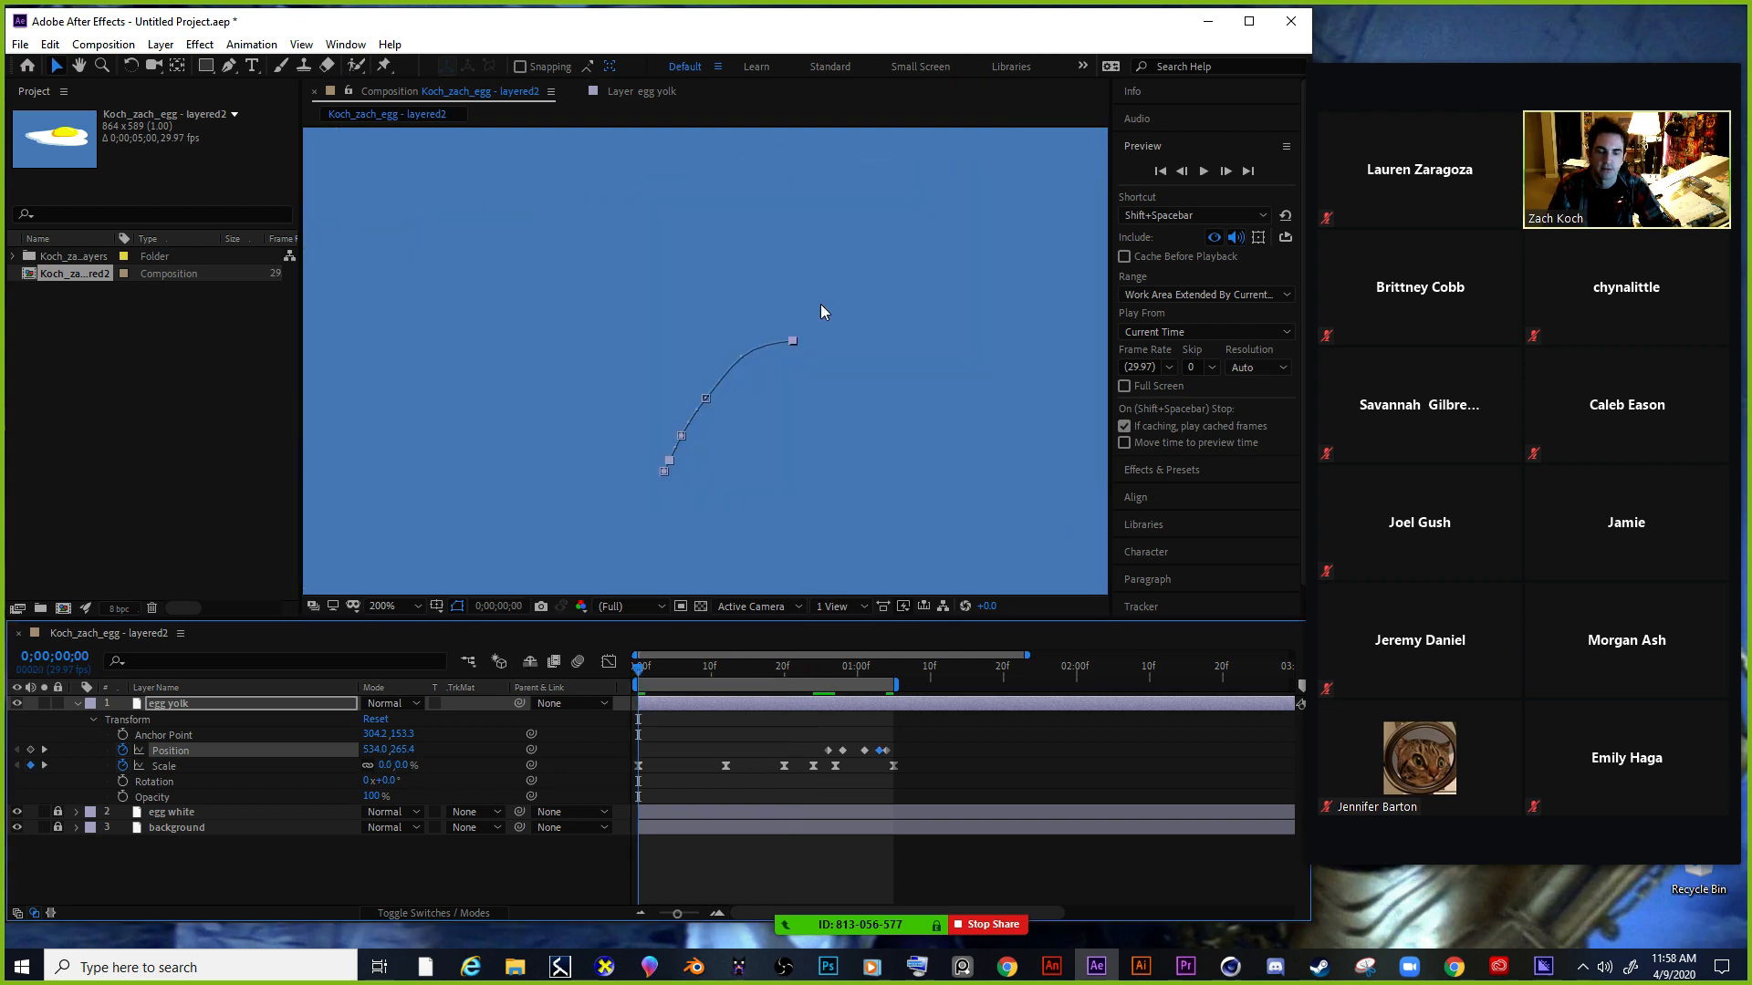
scroll(828, 315, "down", 2)
left_click(1203, 170)
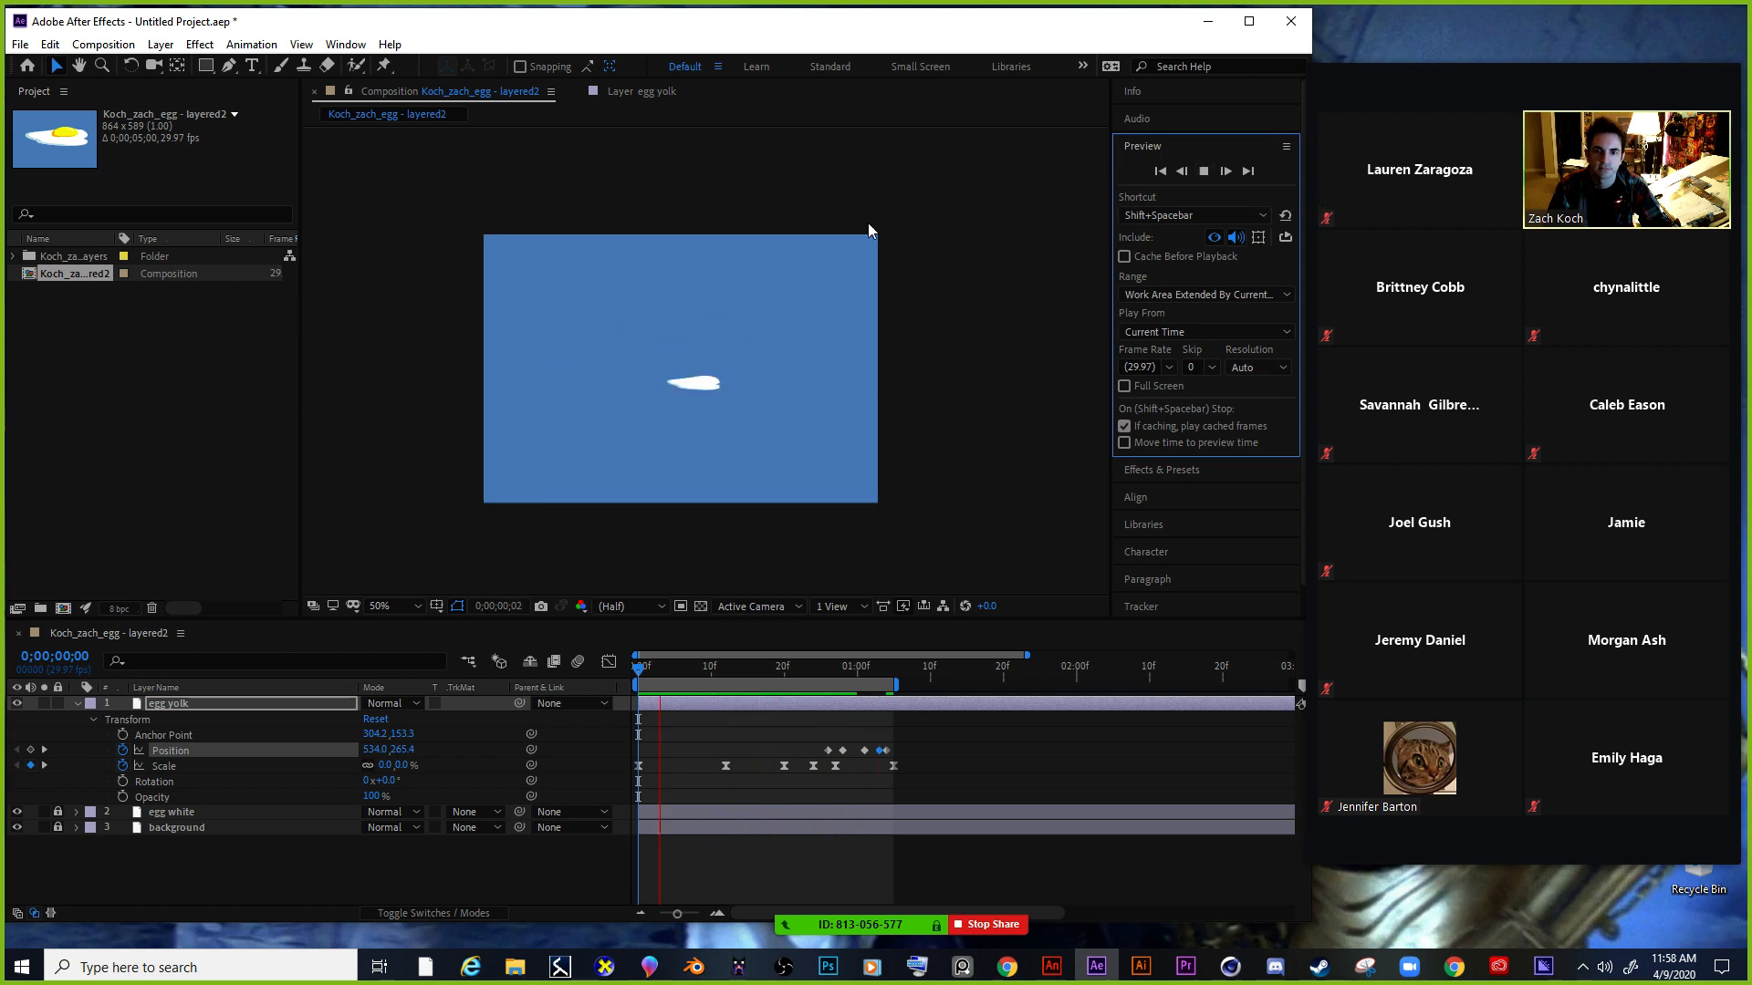
left_click(708, 317)
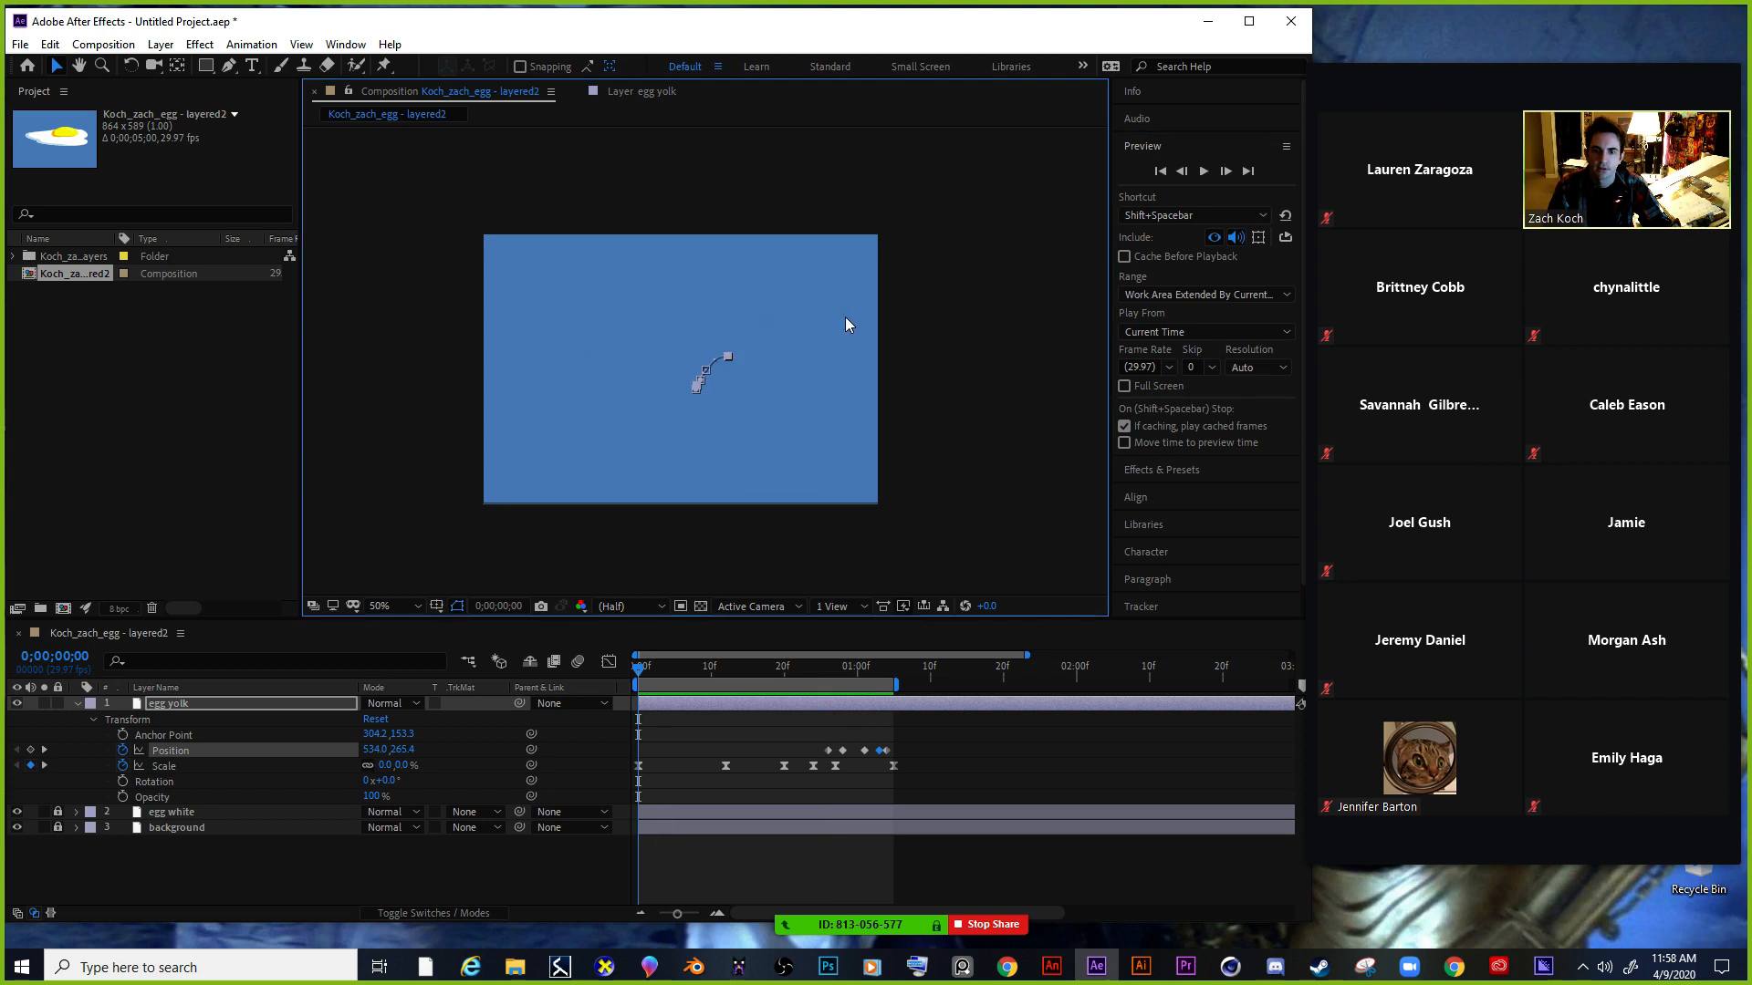
left_click(1204, 172)
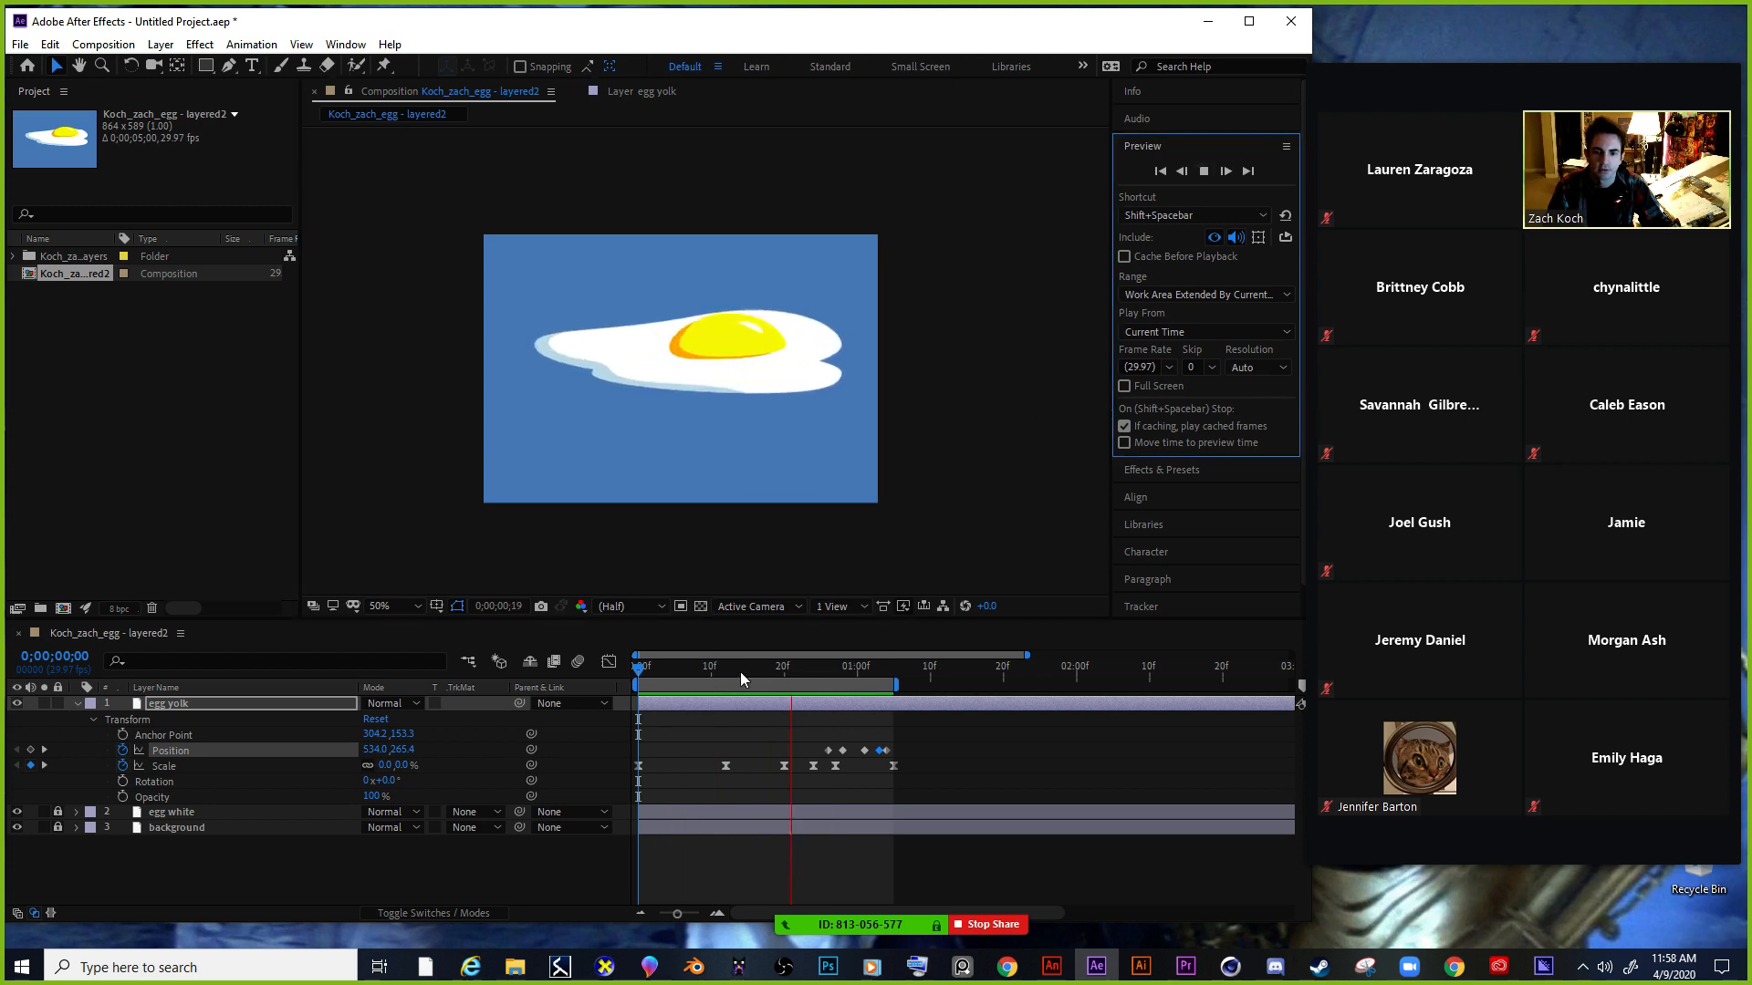
left_click_drag(741, 672, 659, 672)
left_click(648, 672)
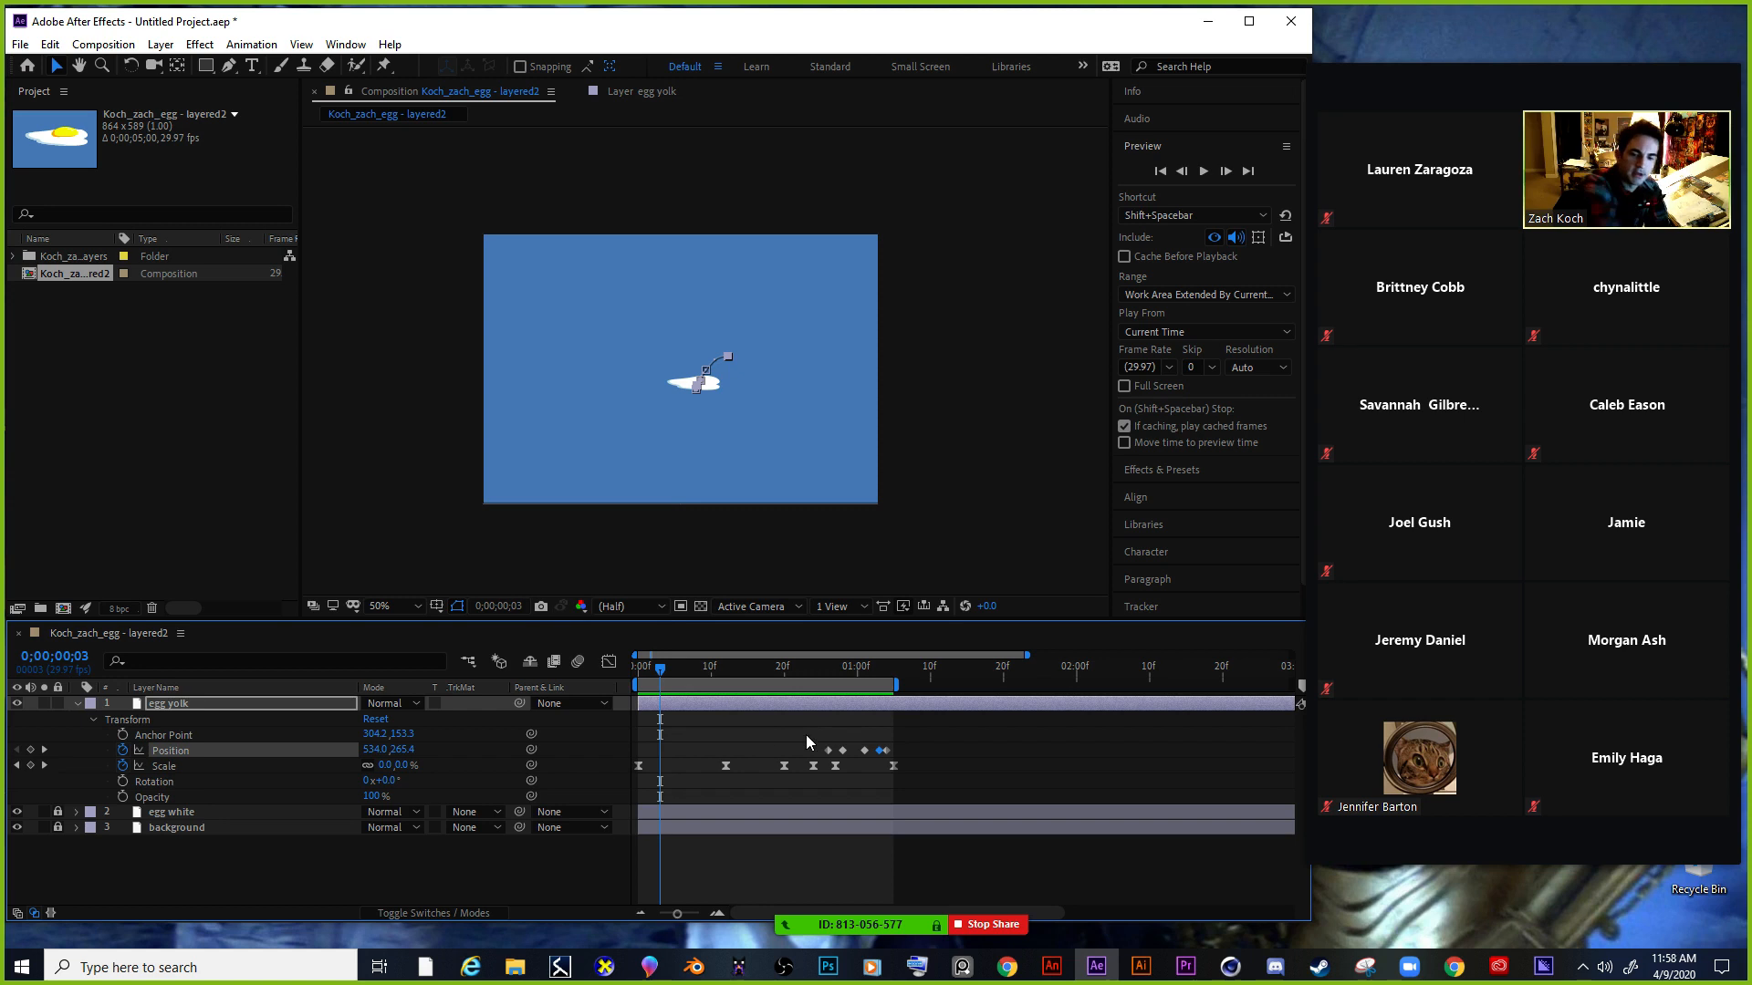
Apply Easy Ease to all of the egg yolk's Position keyframes.
mouse_move(807, 735)
left_mouse_down()
mouse_move(904, 758)
mouse_move(883, 750)
left_mouse_up()
right_click(883, 750)
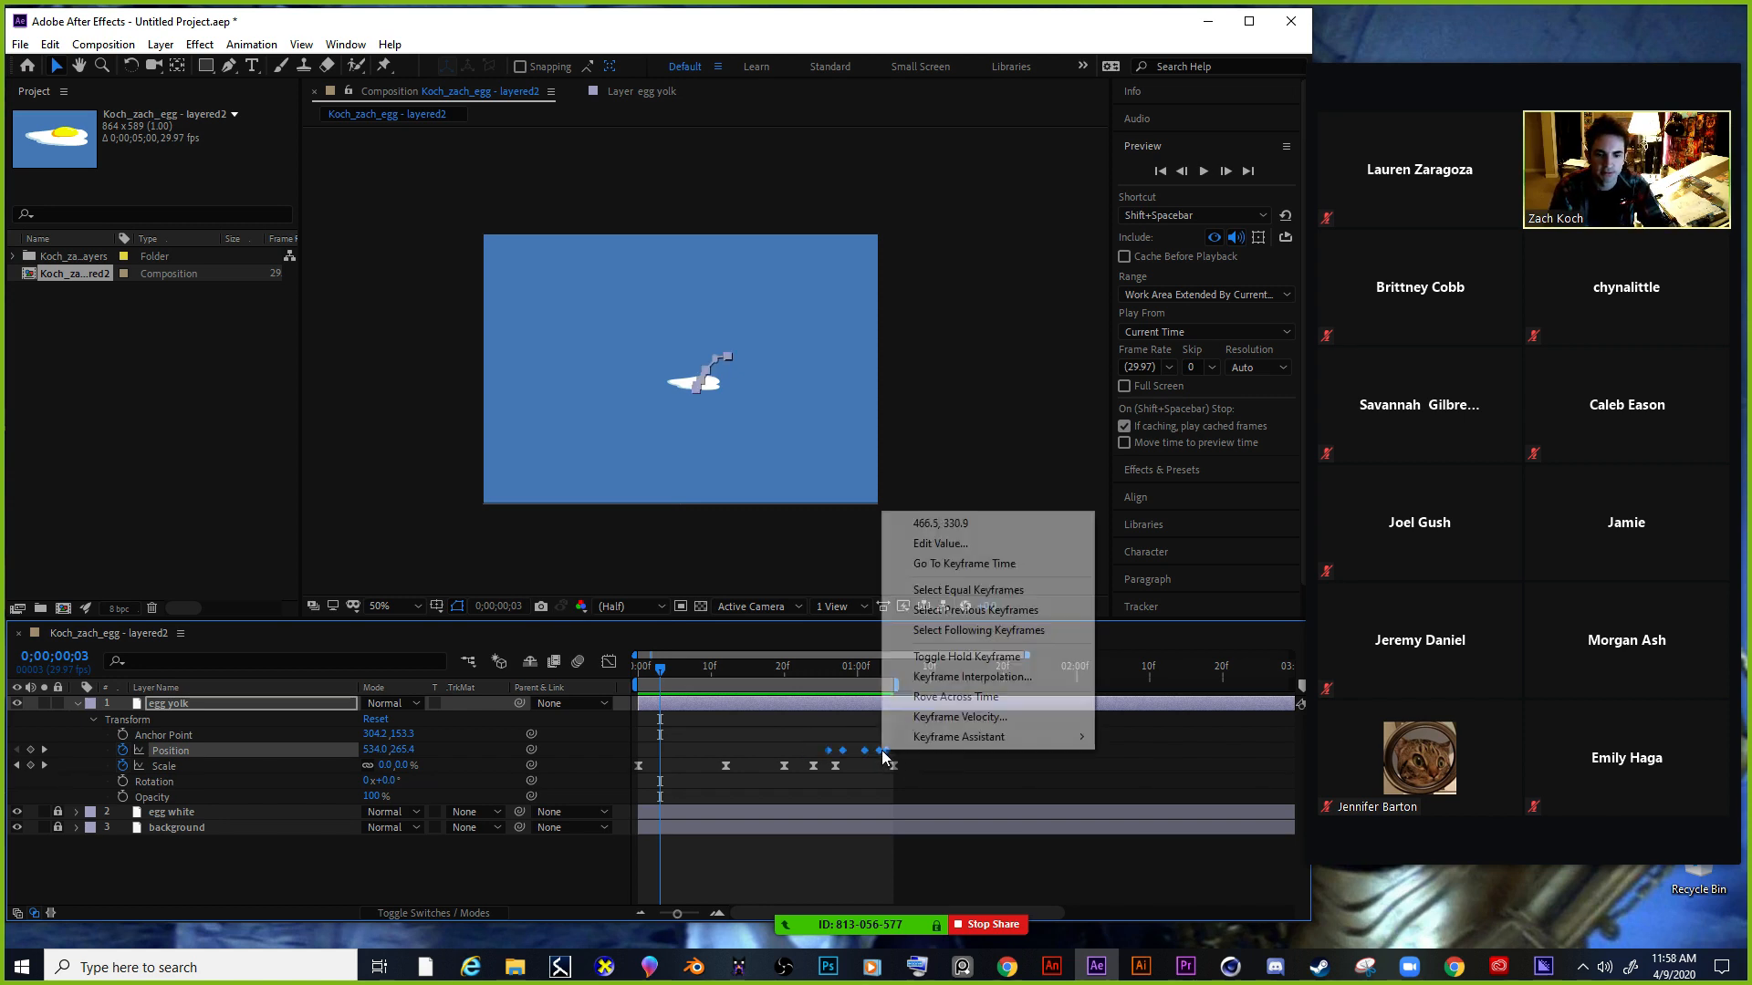
mouse_move(958, 737)
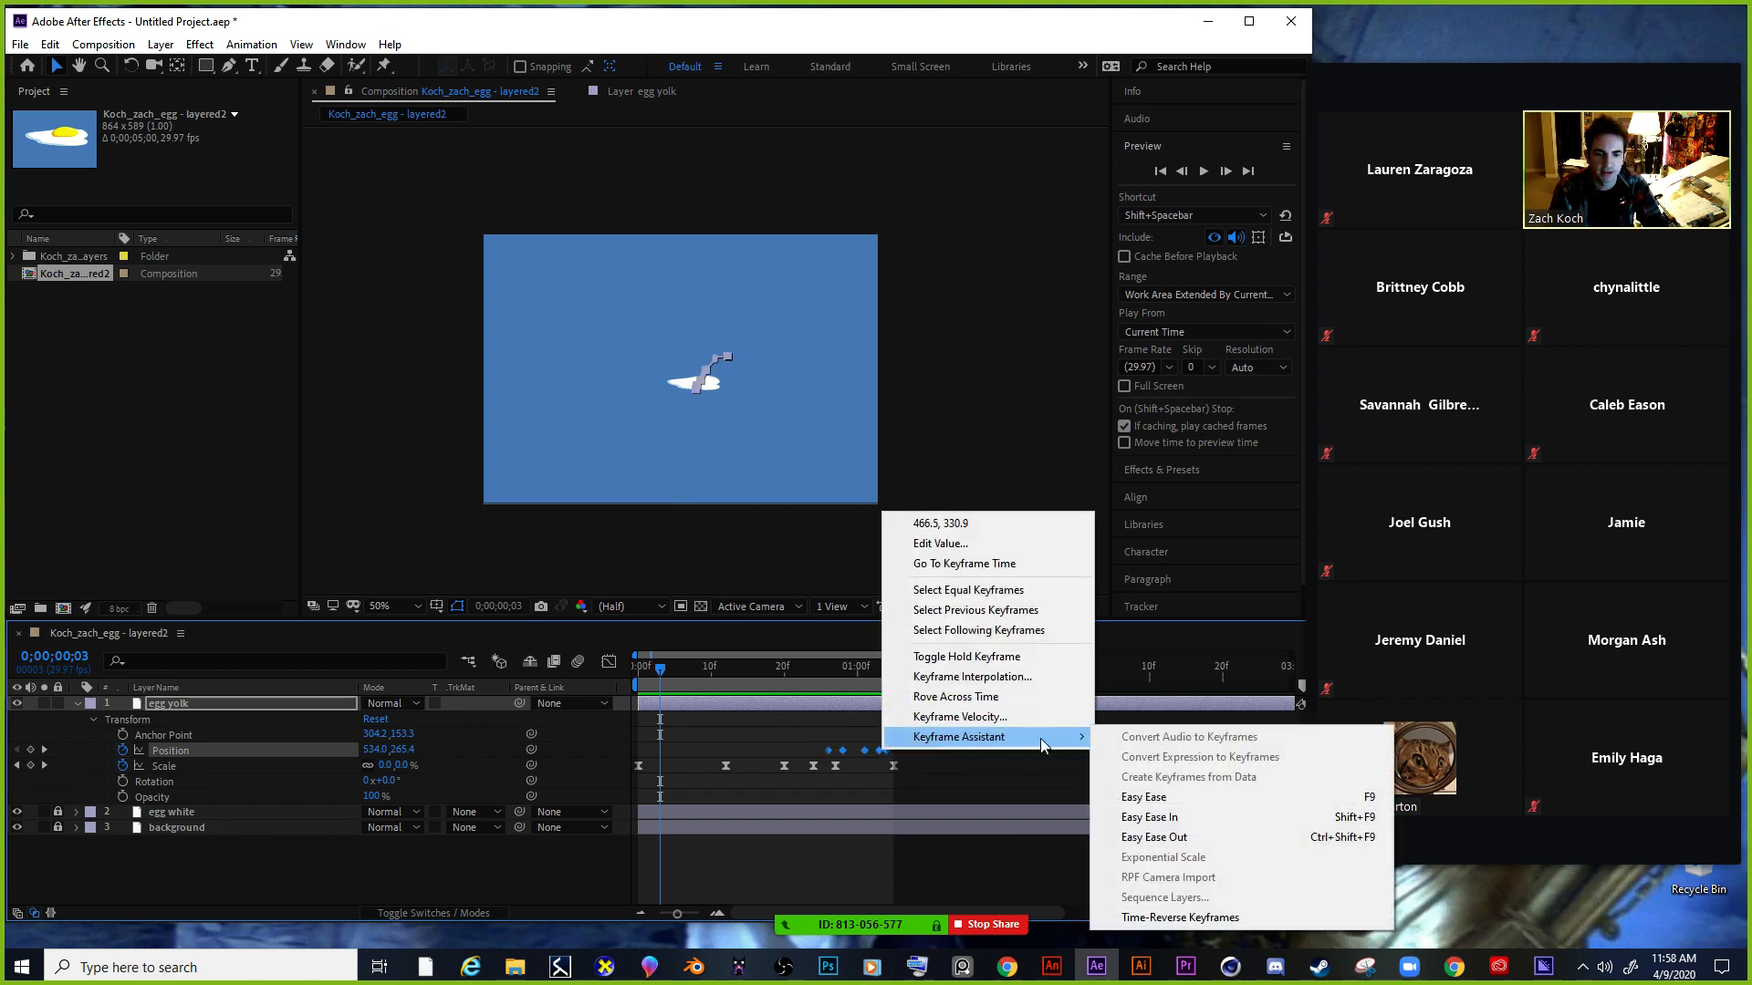
left_click(1202, 800)
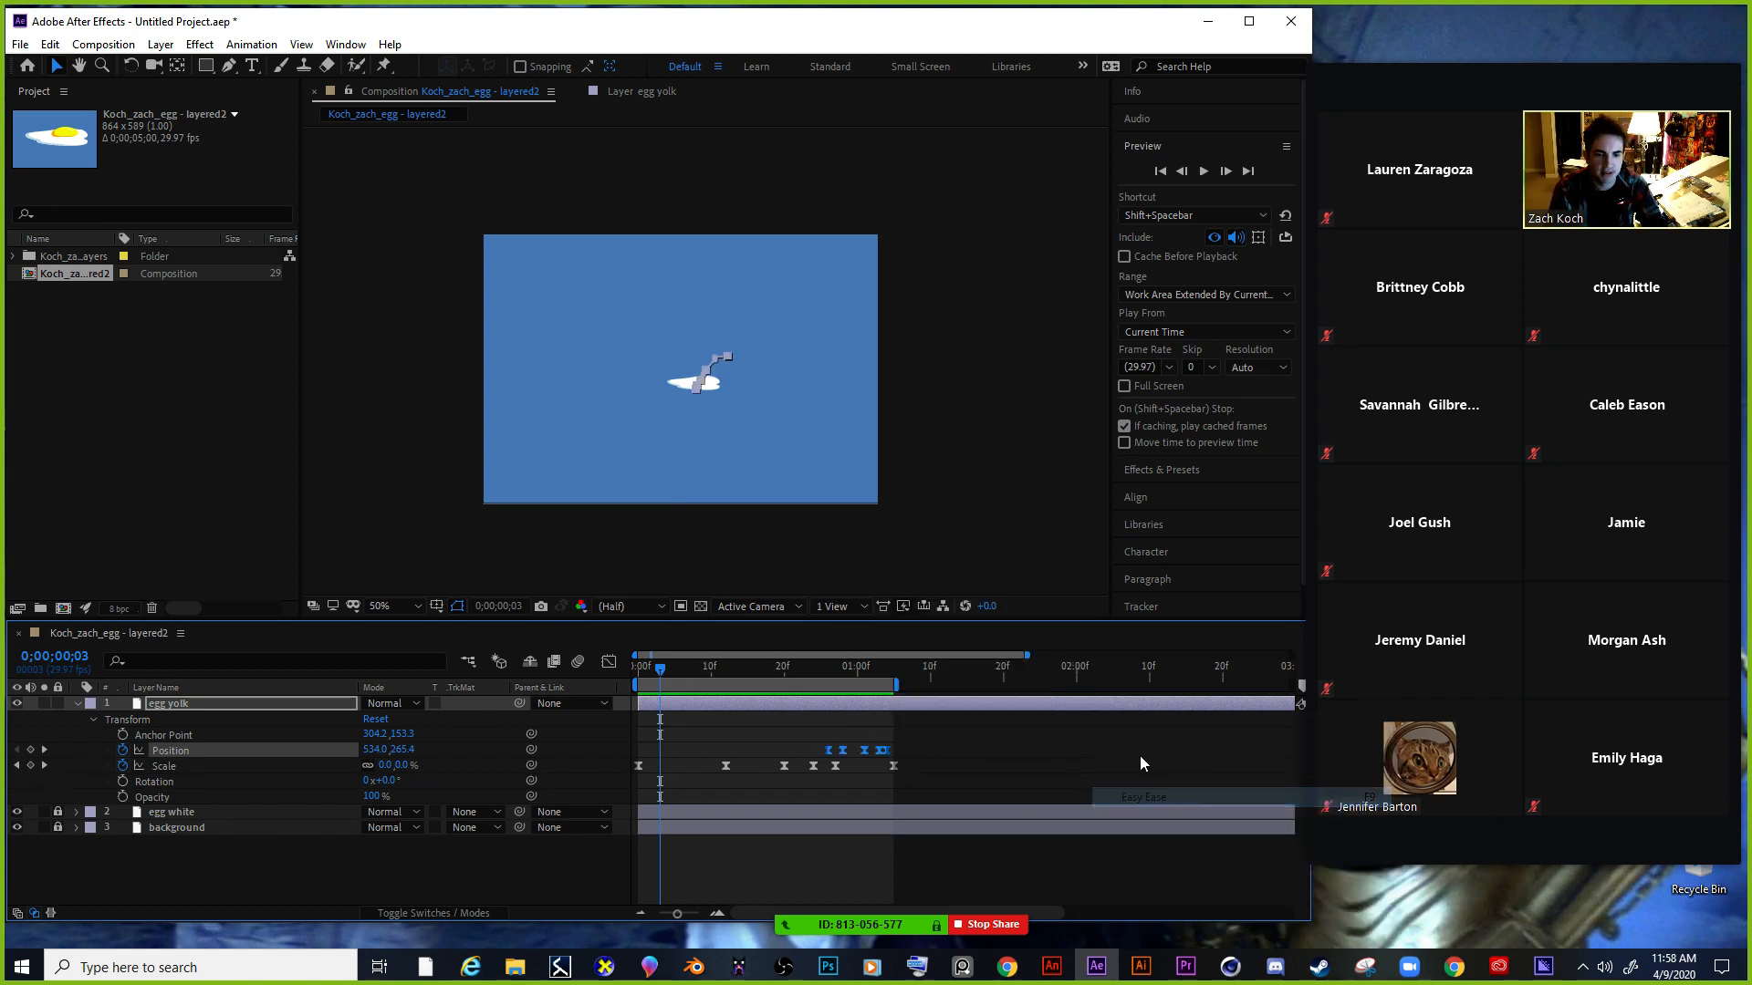
Preview the eased yolk animation, stop playback, and inspect the frame at 0;00;00;19.
left_click(1205, 172)
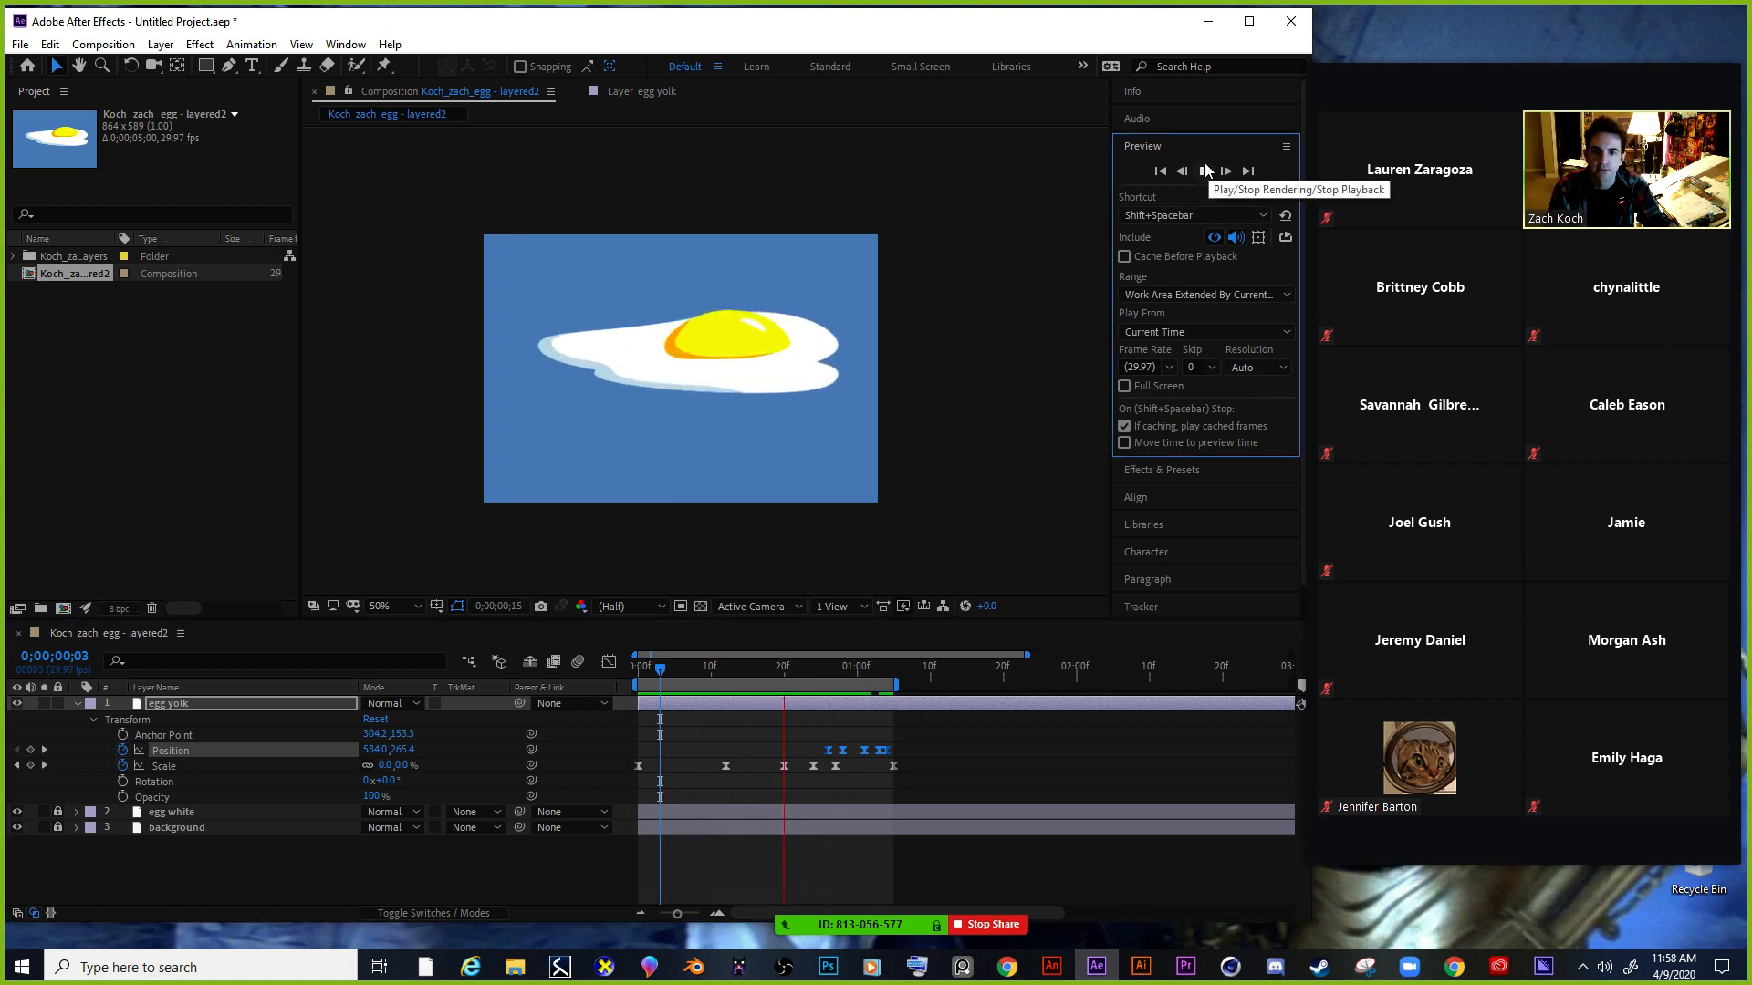
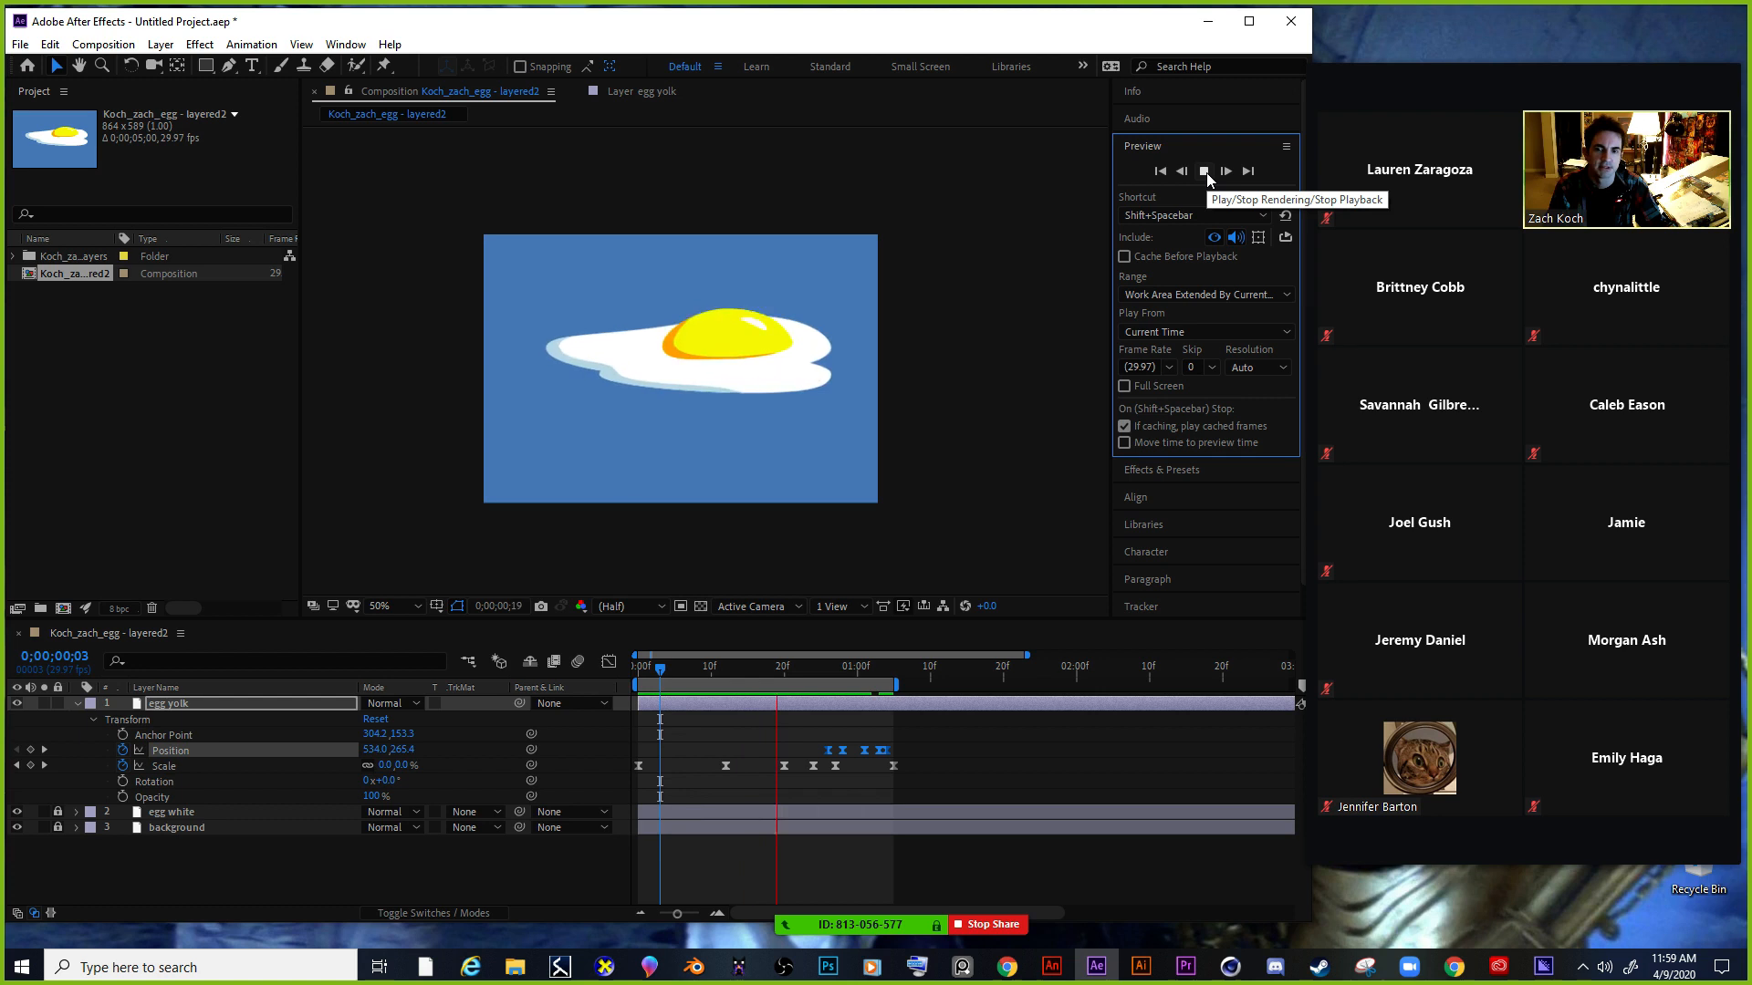
left_click(1205, 172)
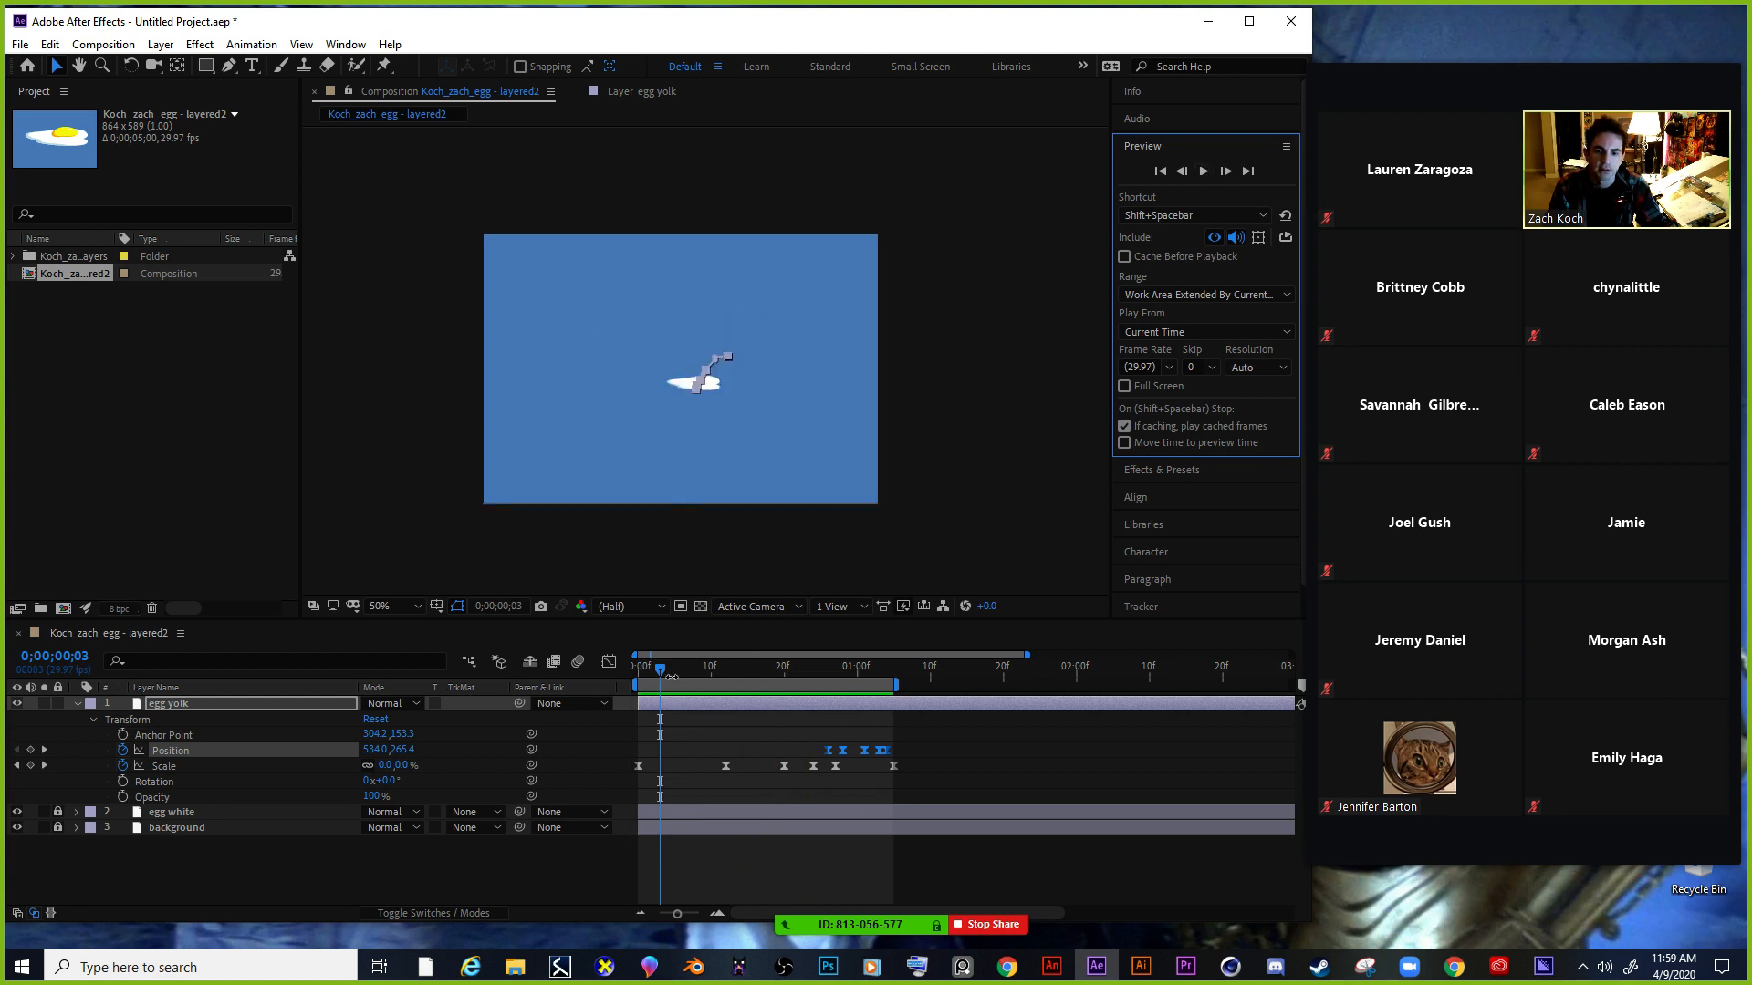
left_click_drag(677, 663, 778, 657)
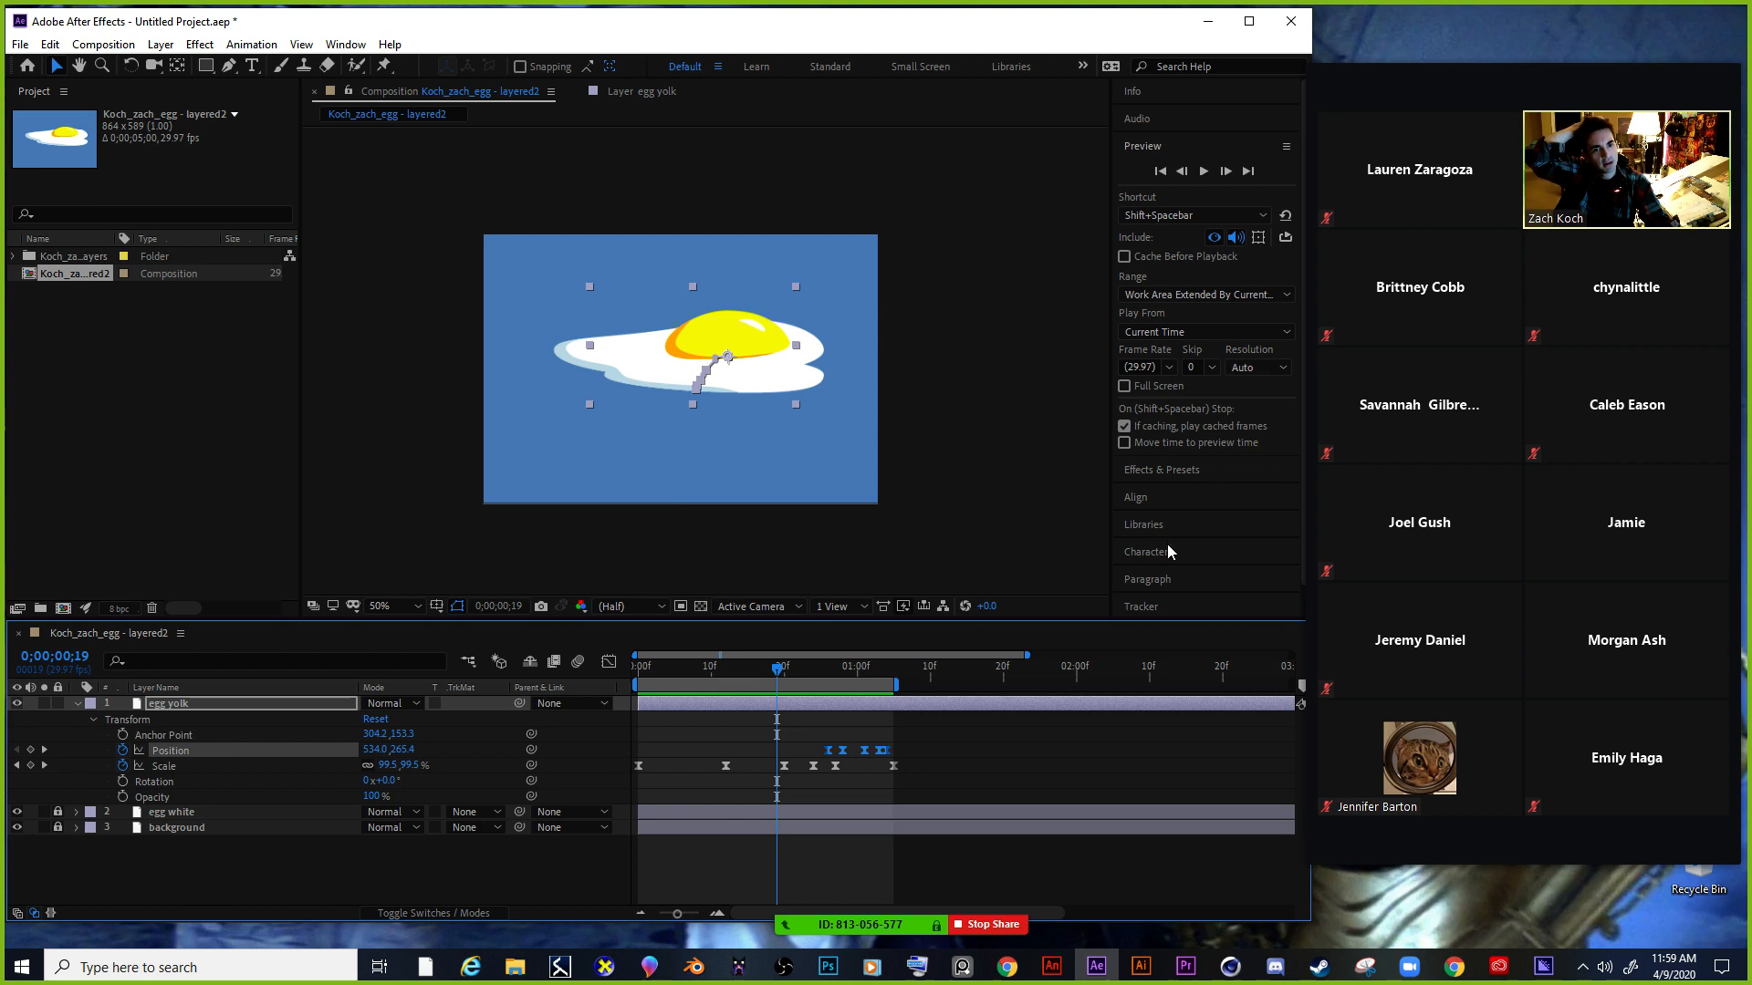
Search the effects for "turb" and try to apply Turbulent Displace to the locked egg white layer.
left_click(1172, 471)
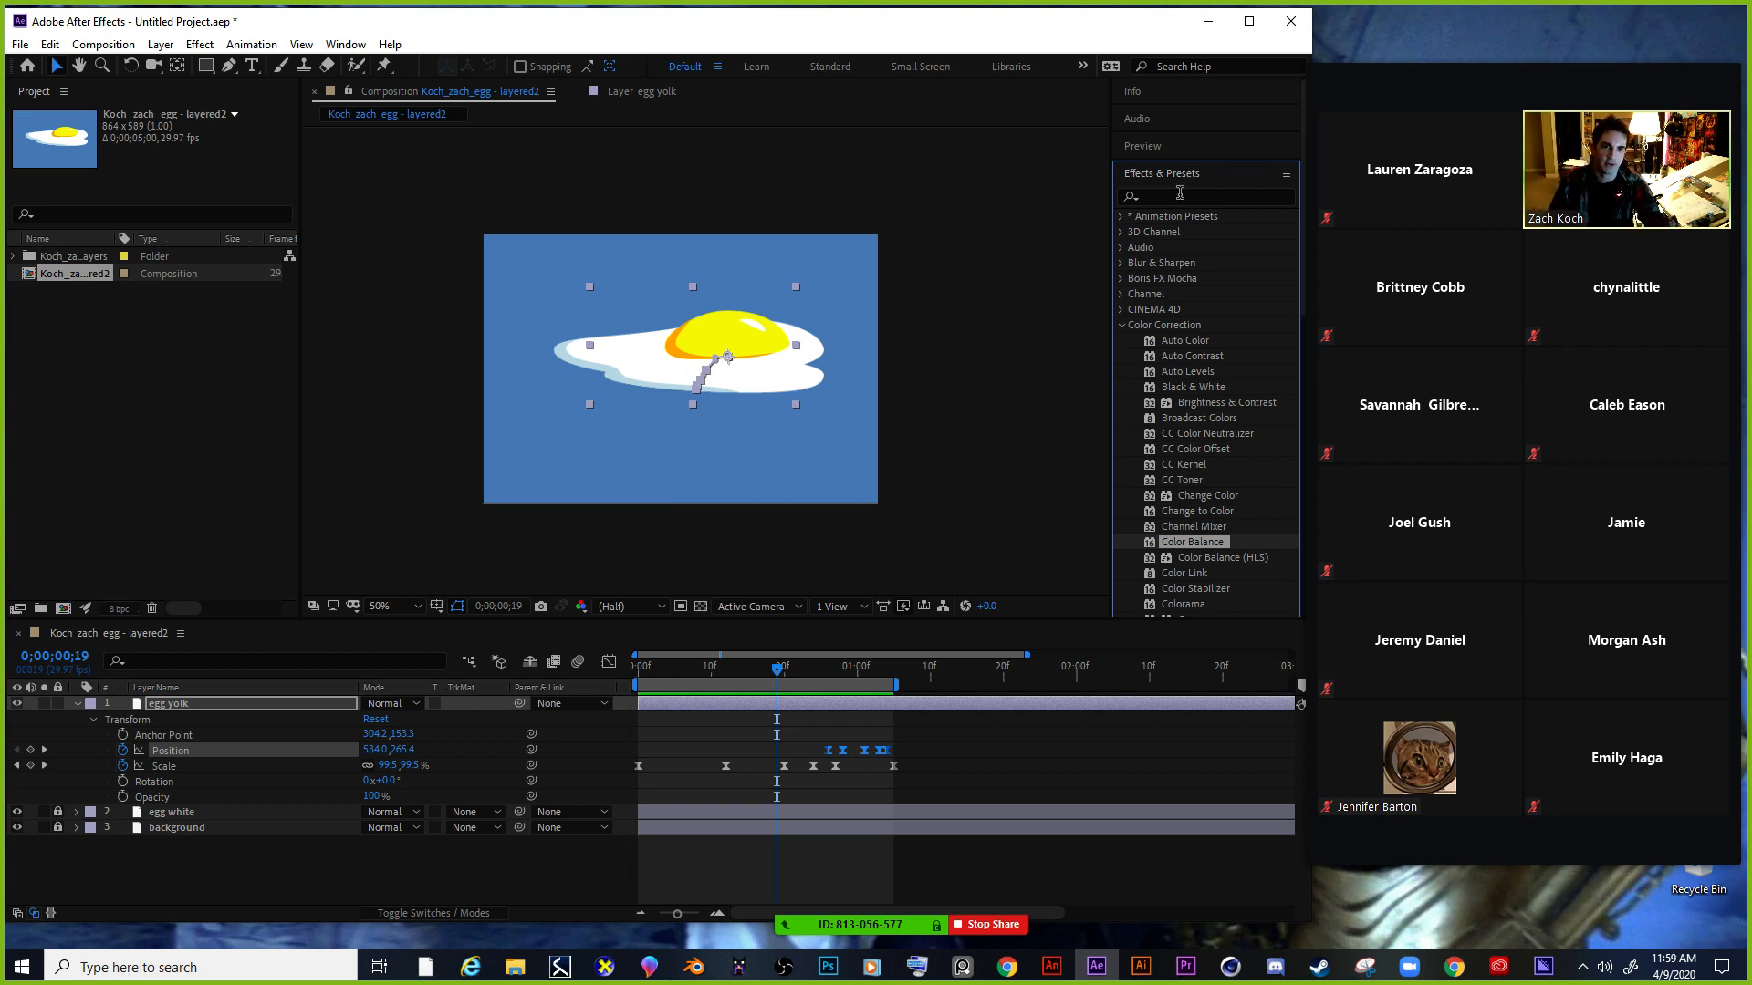
left_click(1174, 197)
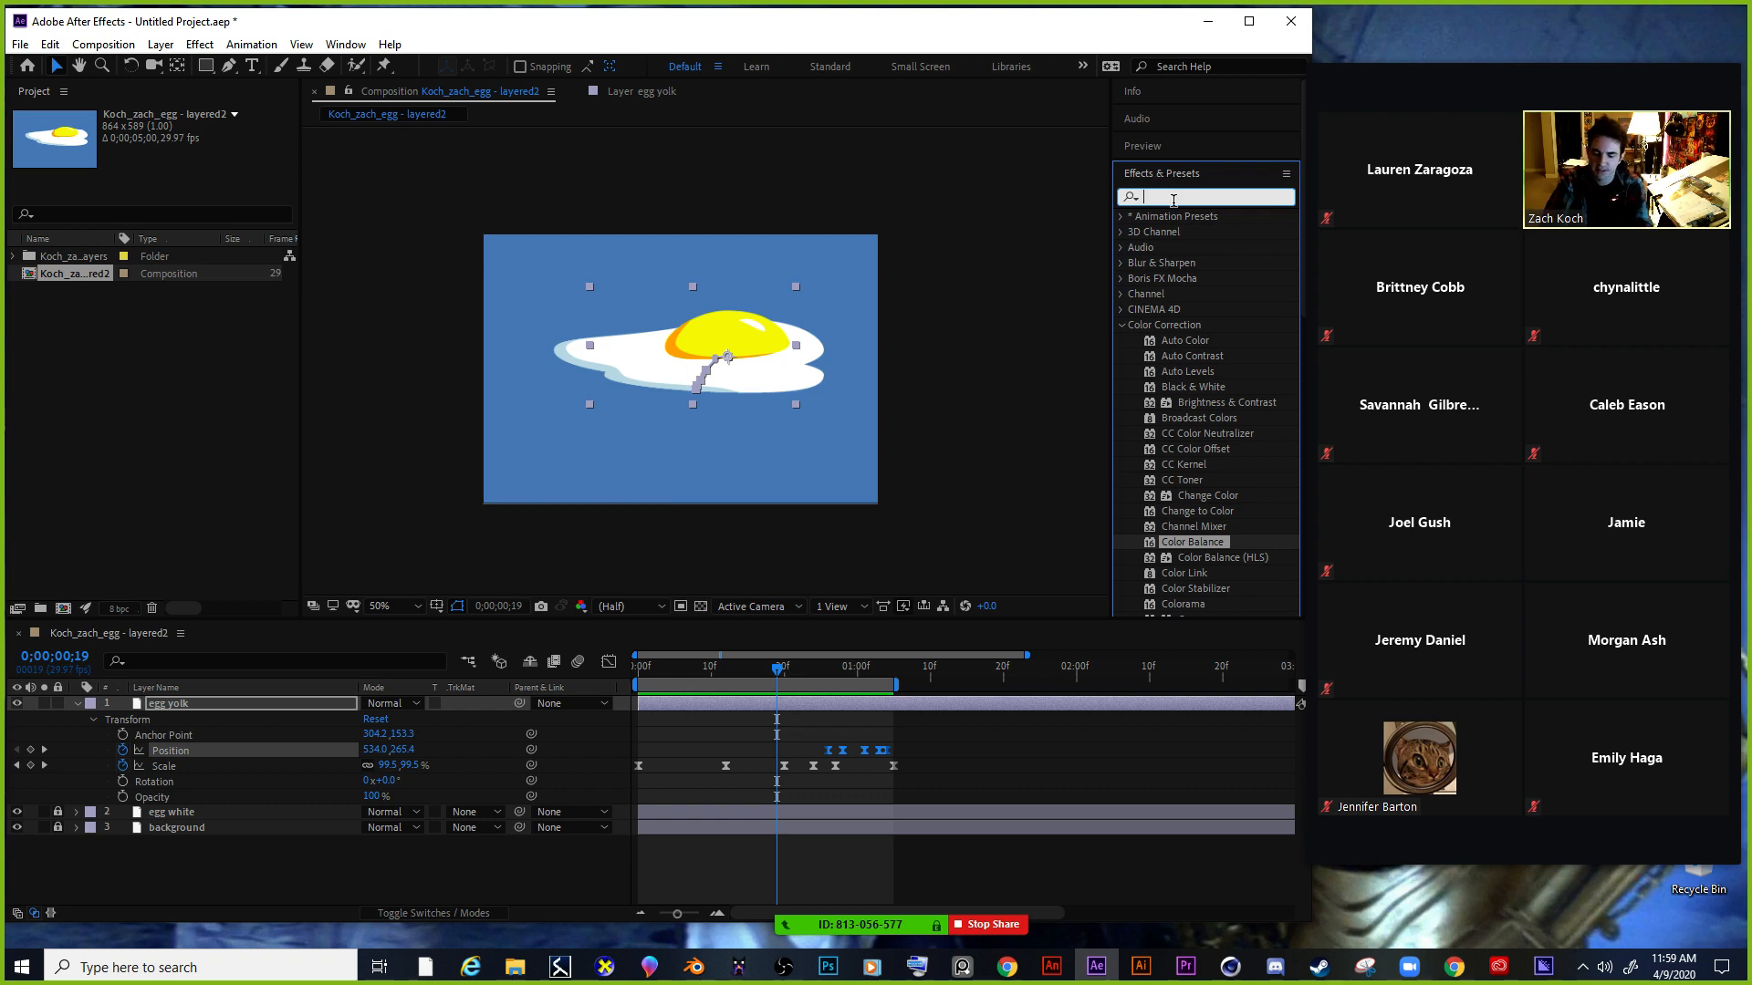
type("turb")
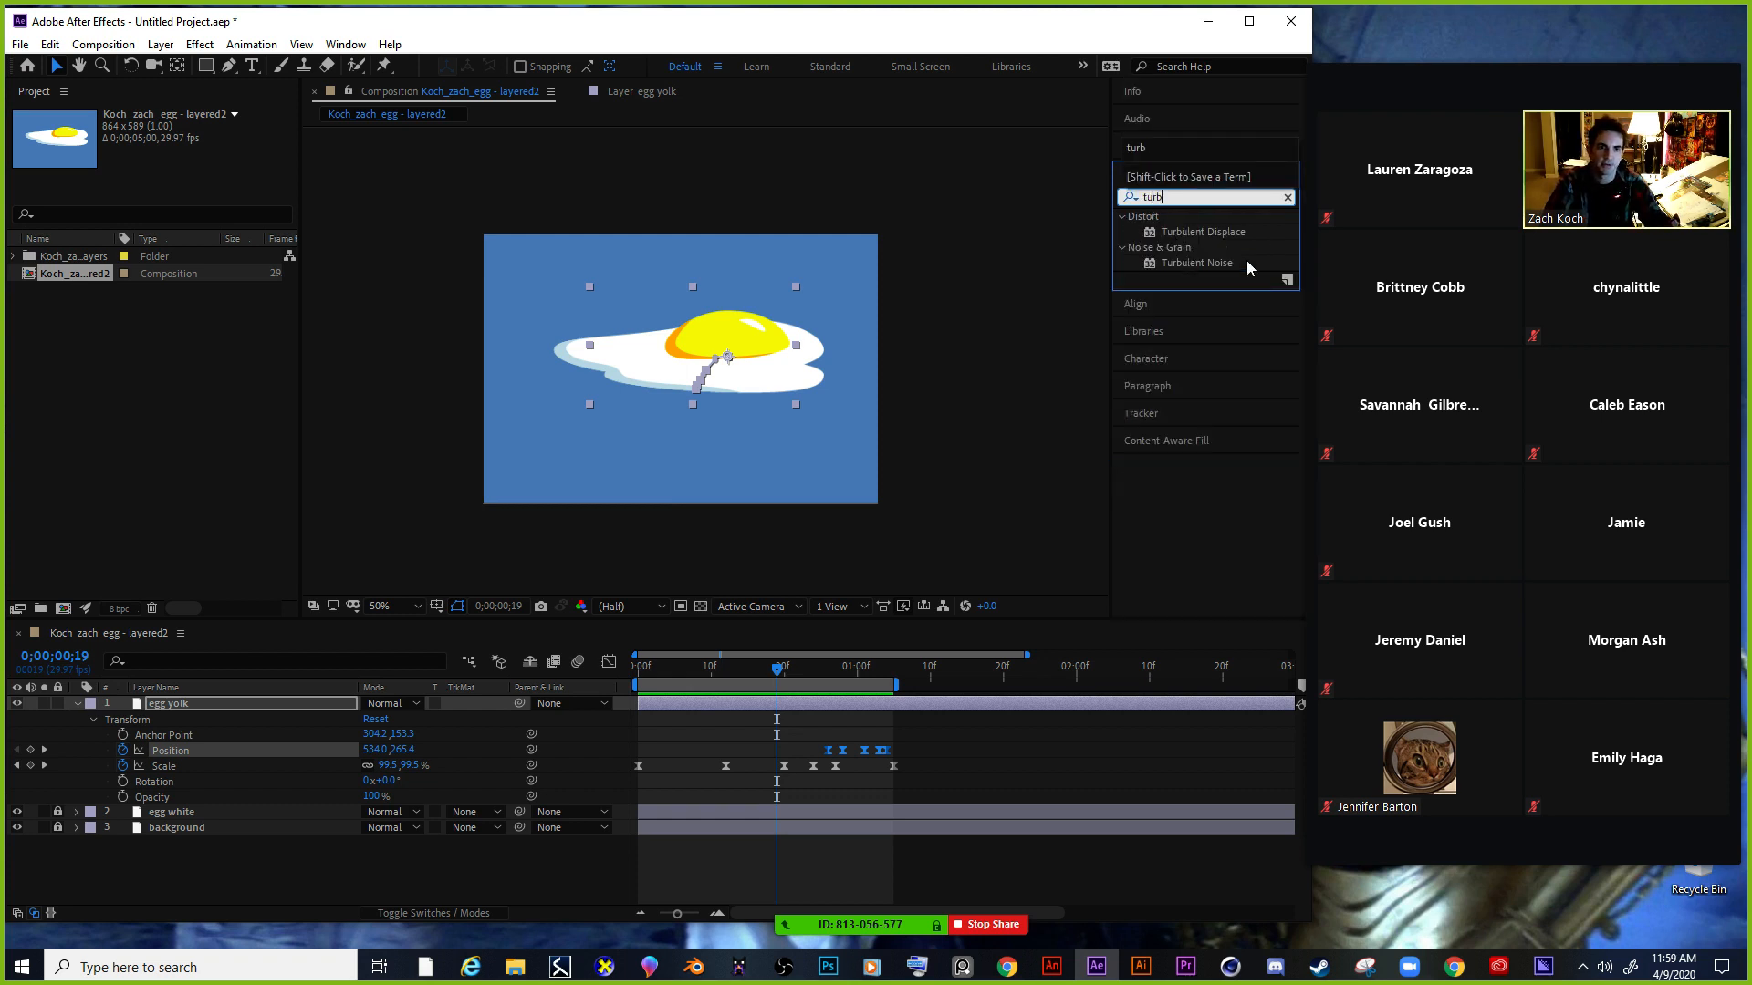
left_click(1194, 212)
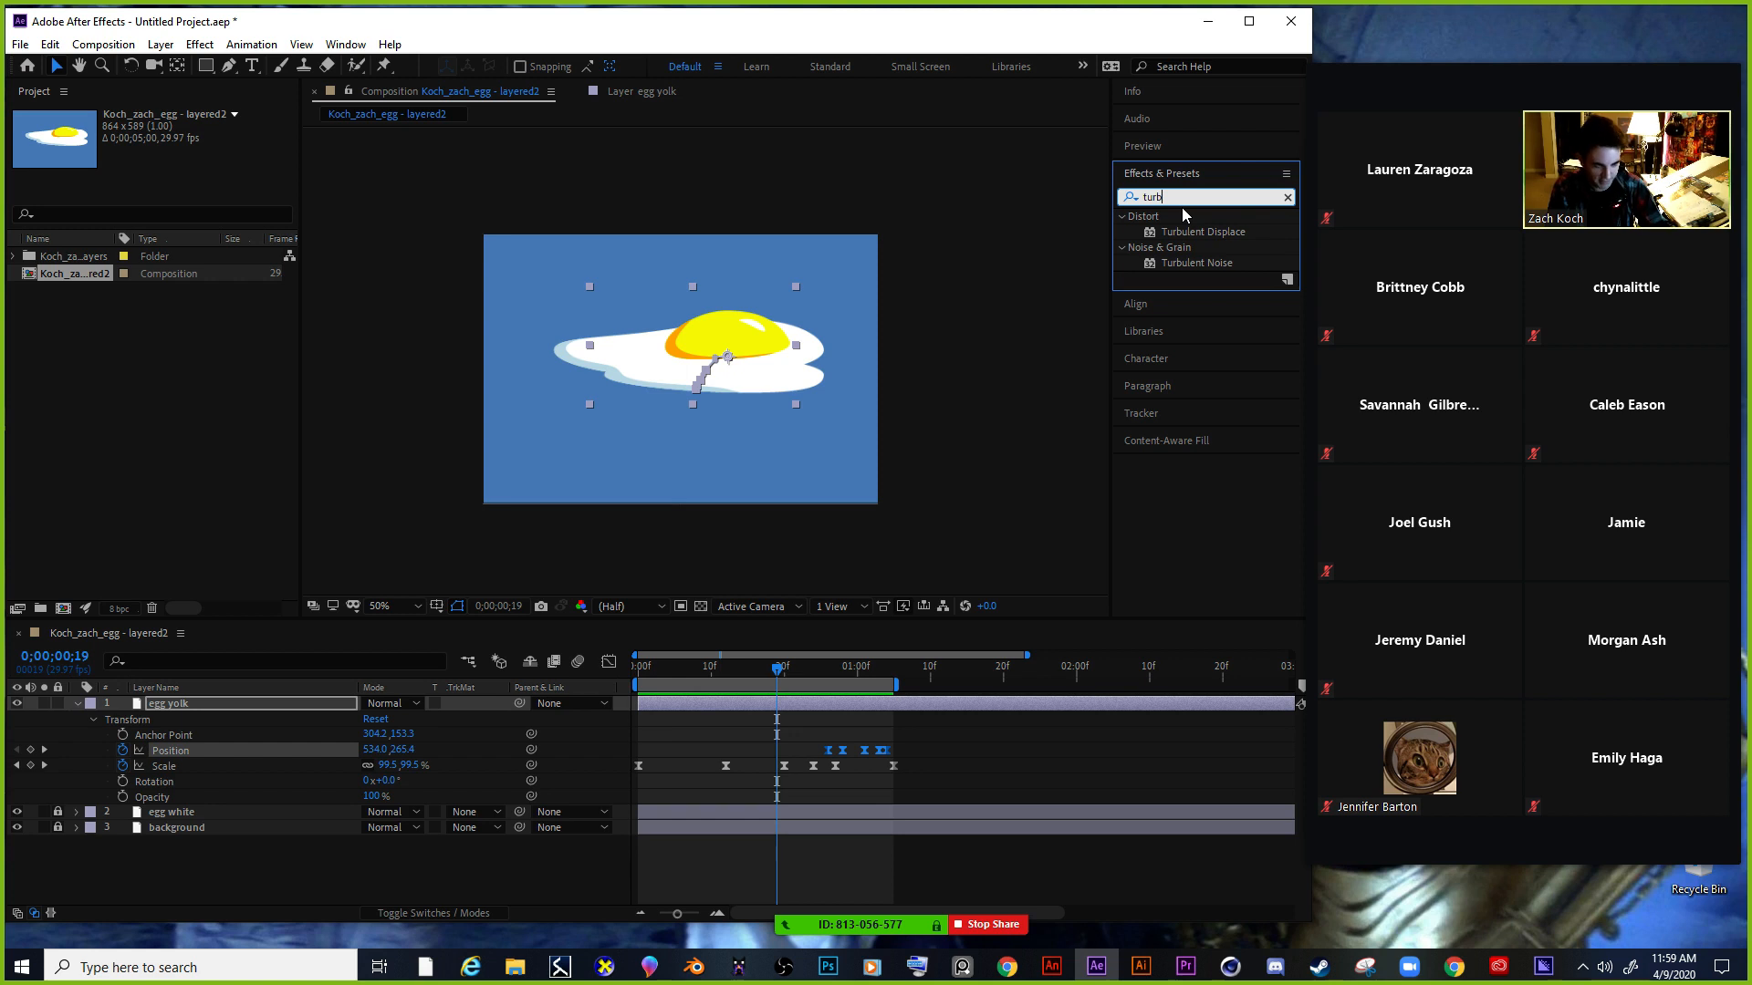
left_click(1197, 230)
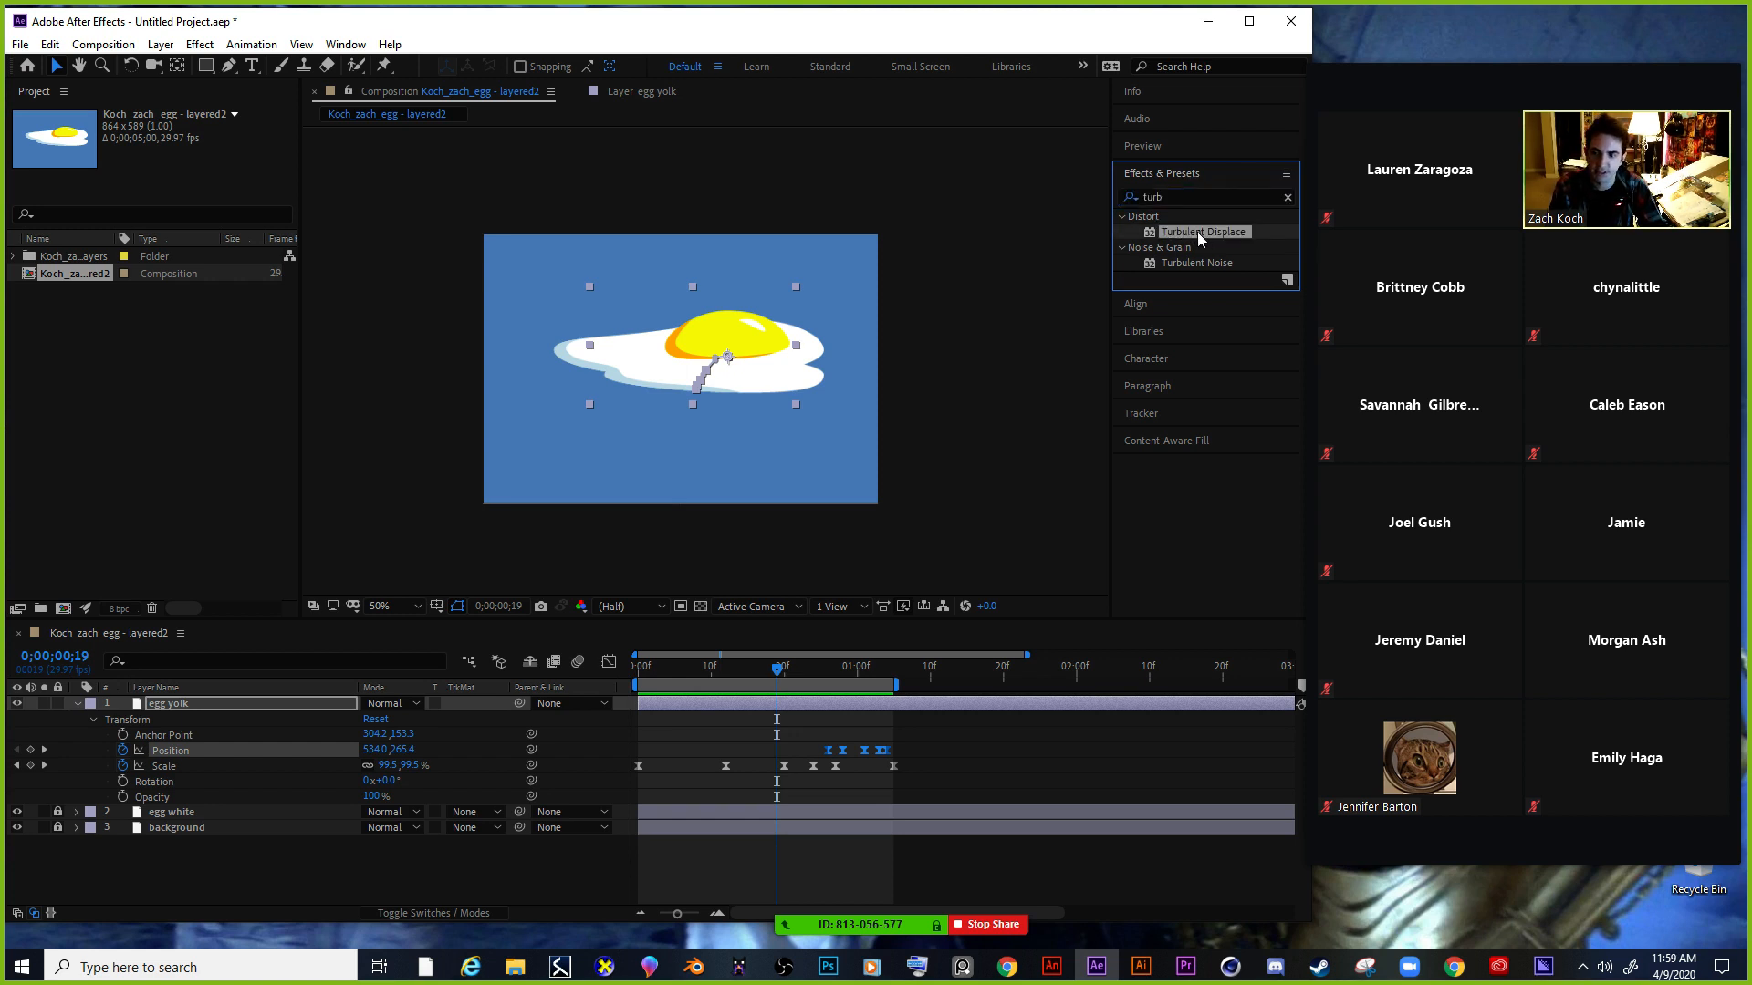
left_click_drag(1200, 237, 187, 812)
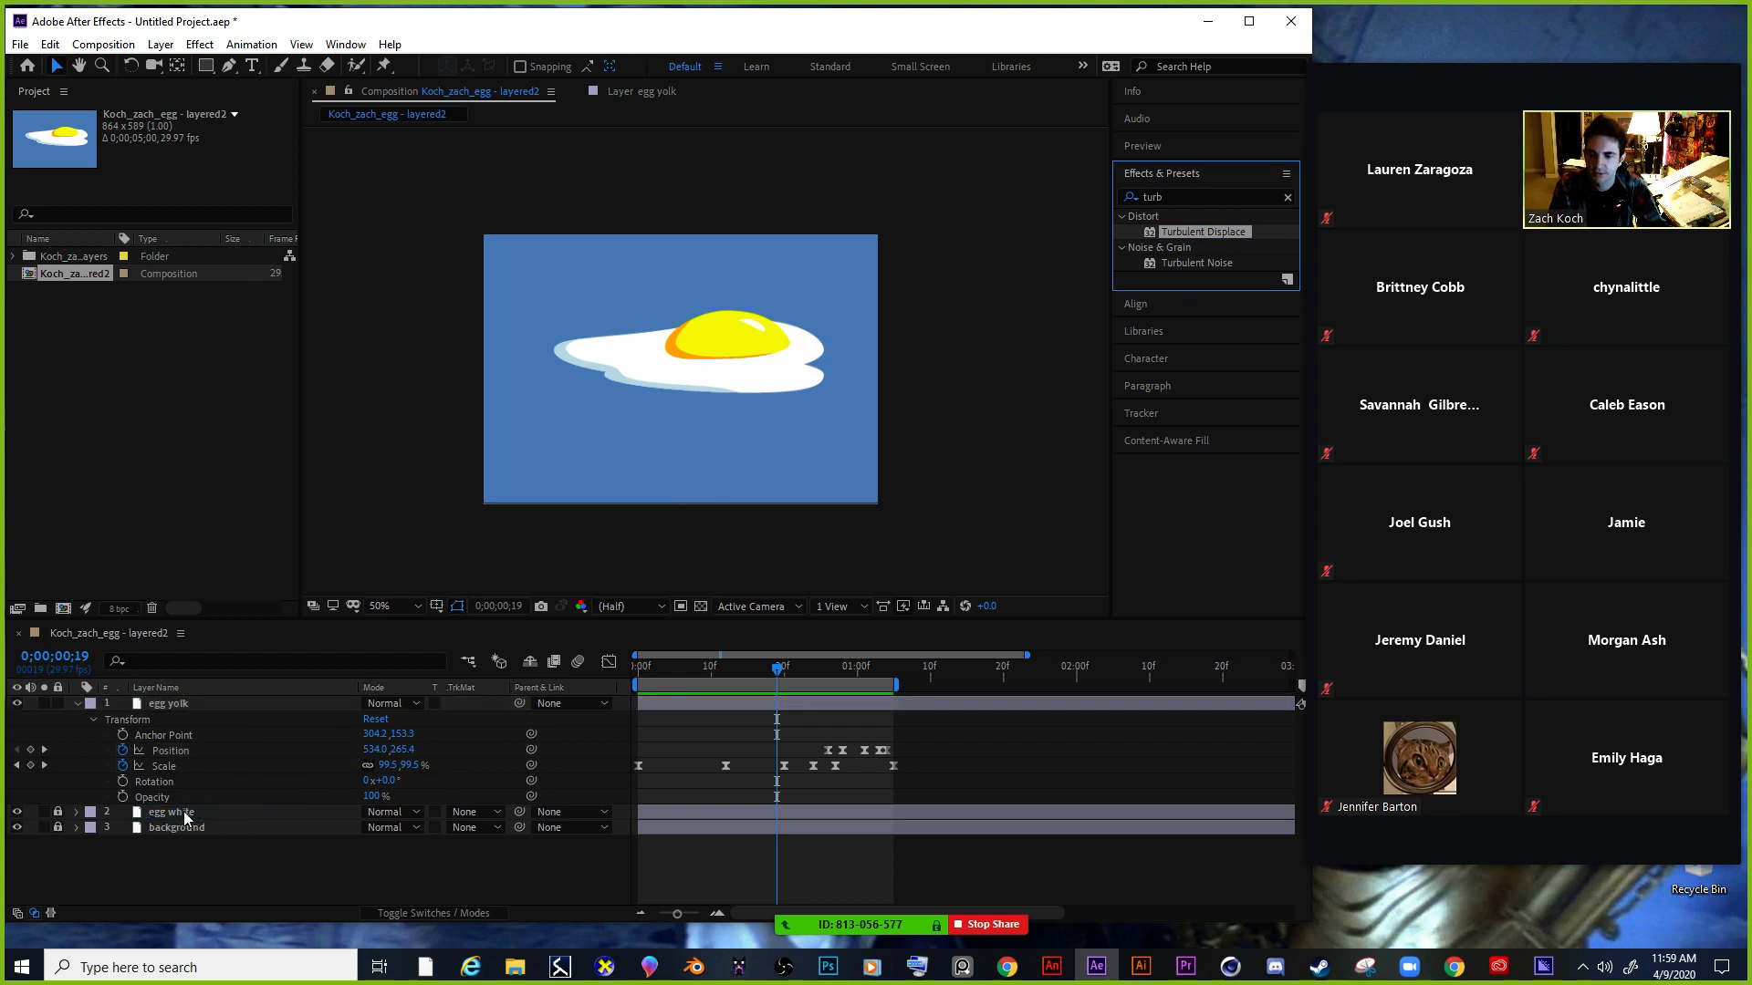
Unlock the egg white layer, lock the egg yolk layer, and apply Turbulent Displace to the egg white.
left_click(92, 720)
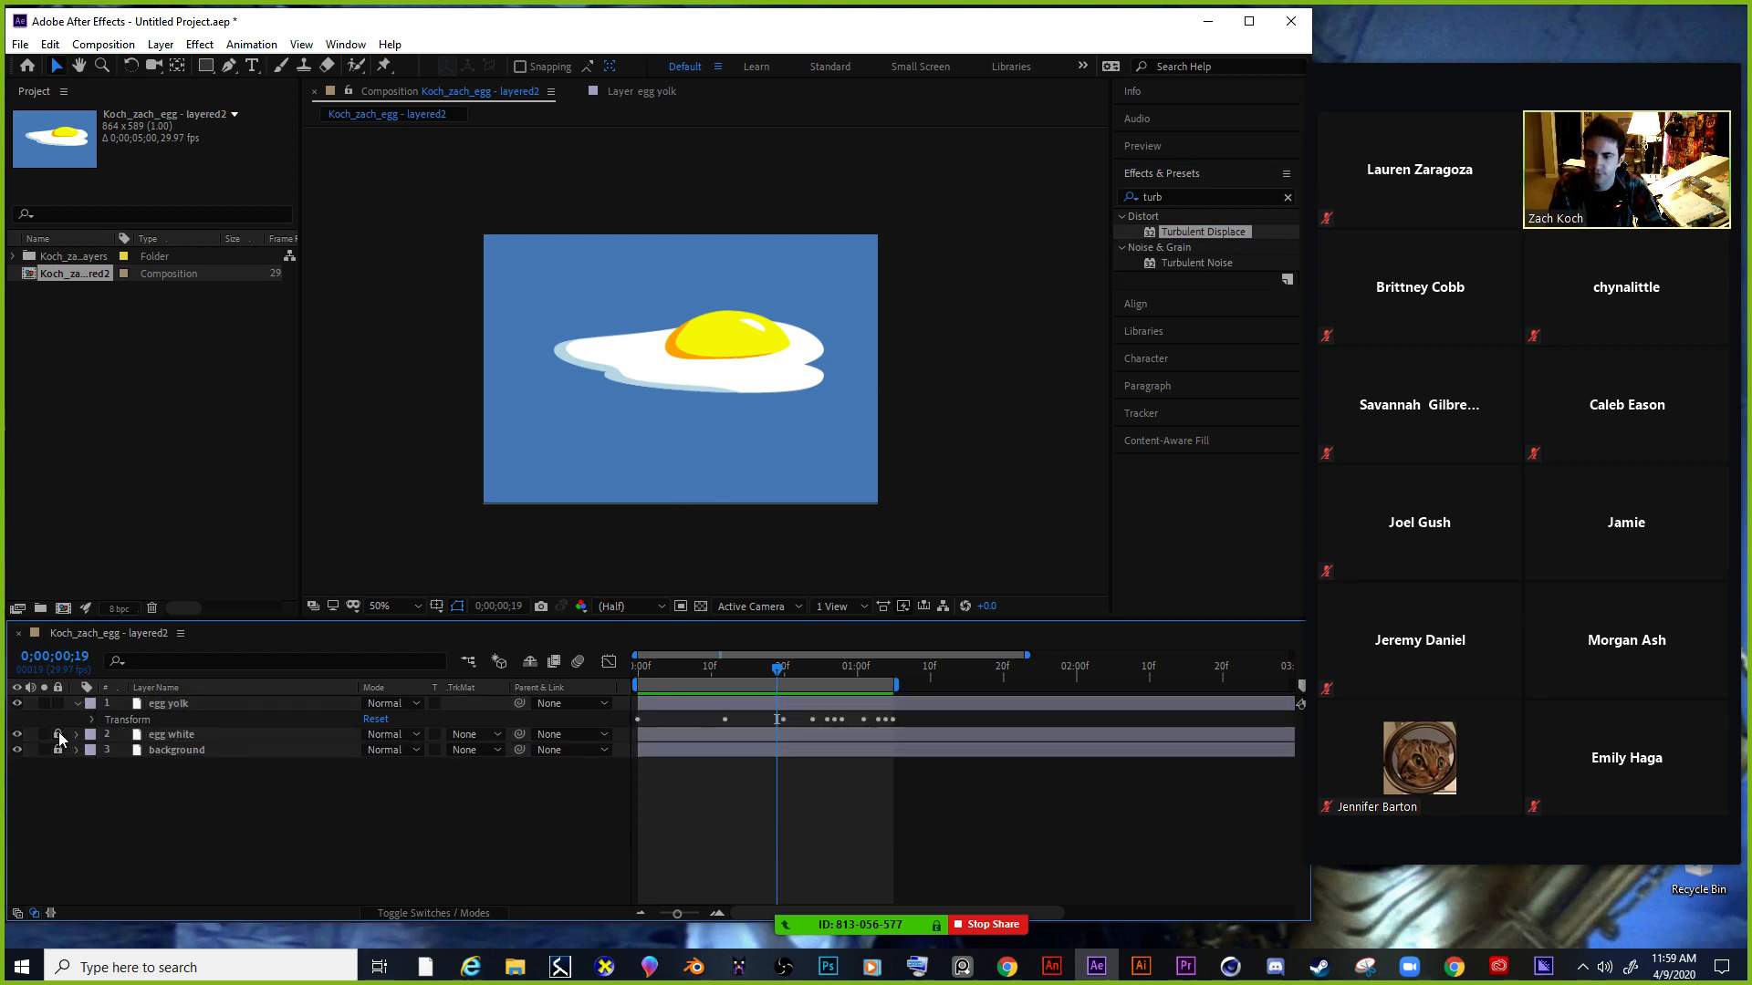
left_click(57, 703)
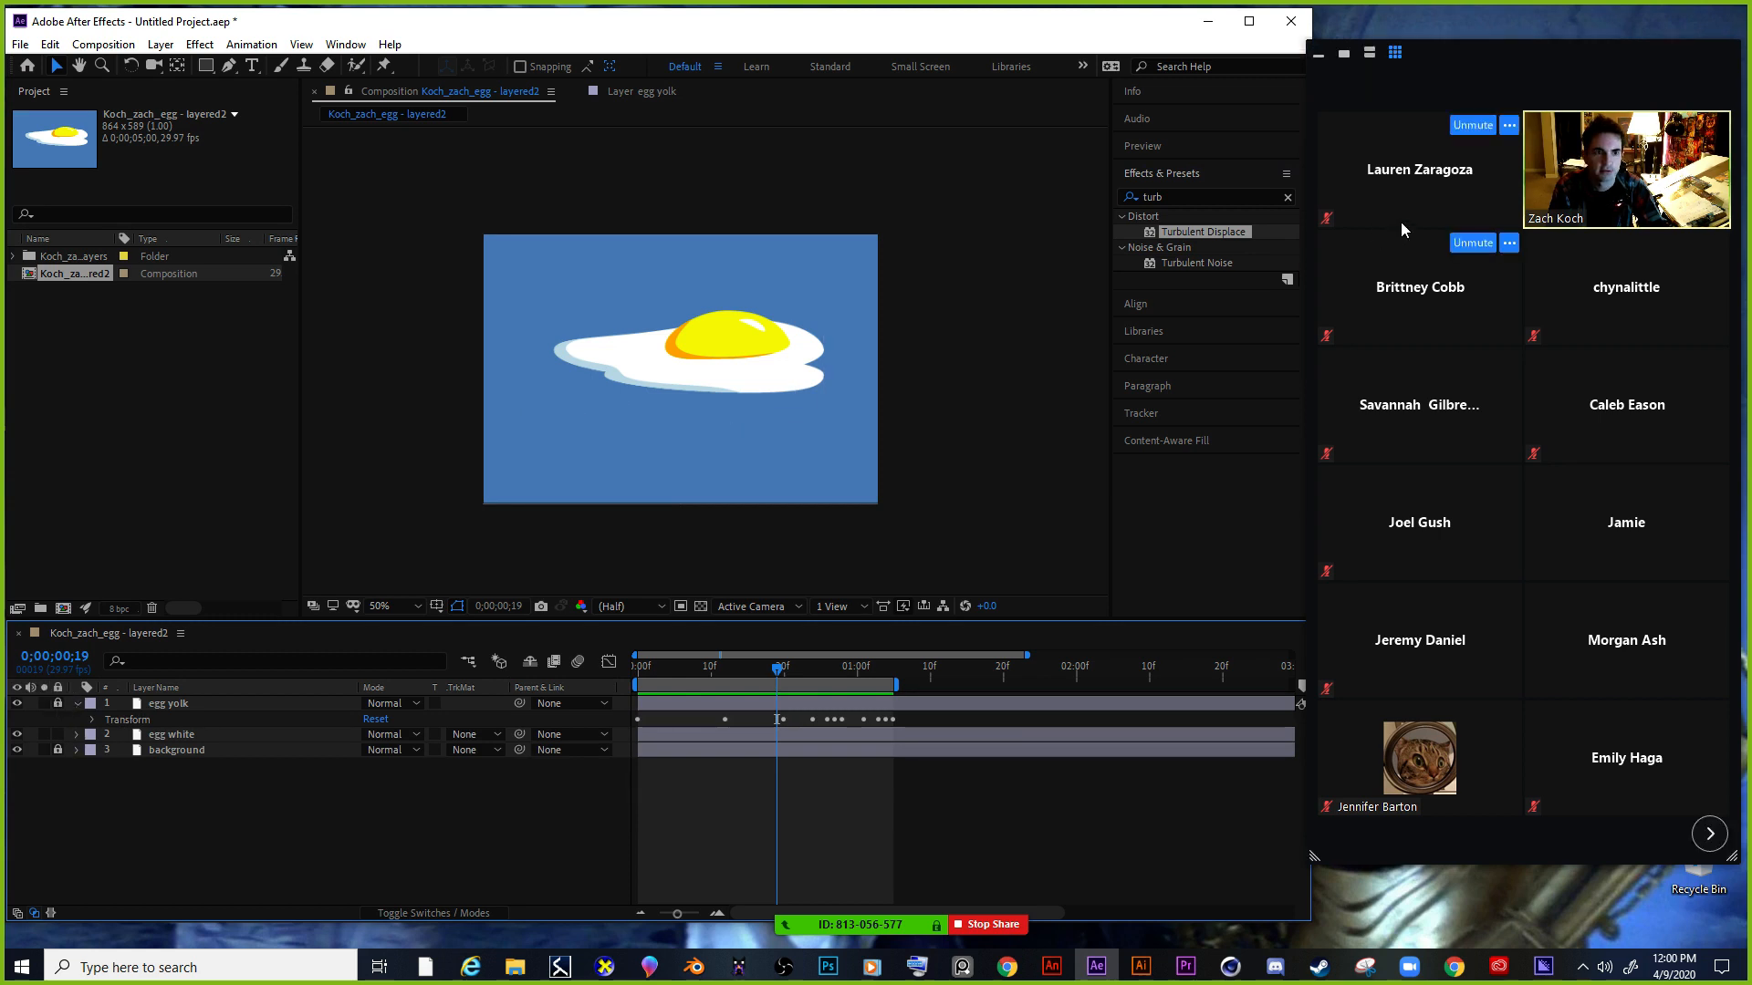
left_click_drag(1213, 228, 183, 737)
Expand the egg white's Turbulent Displace properties and enlarge the timeline area to show them.
left_click(77, 734)
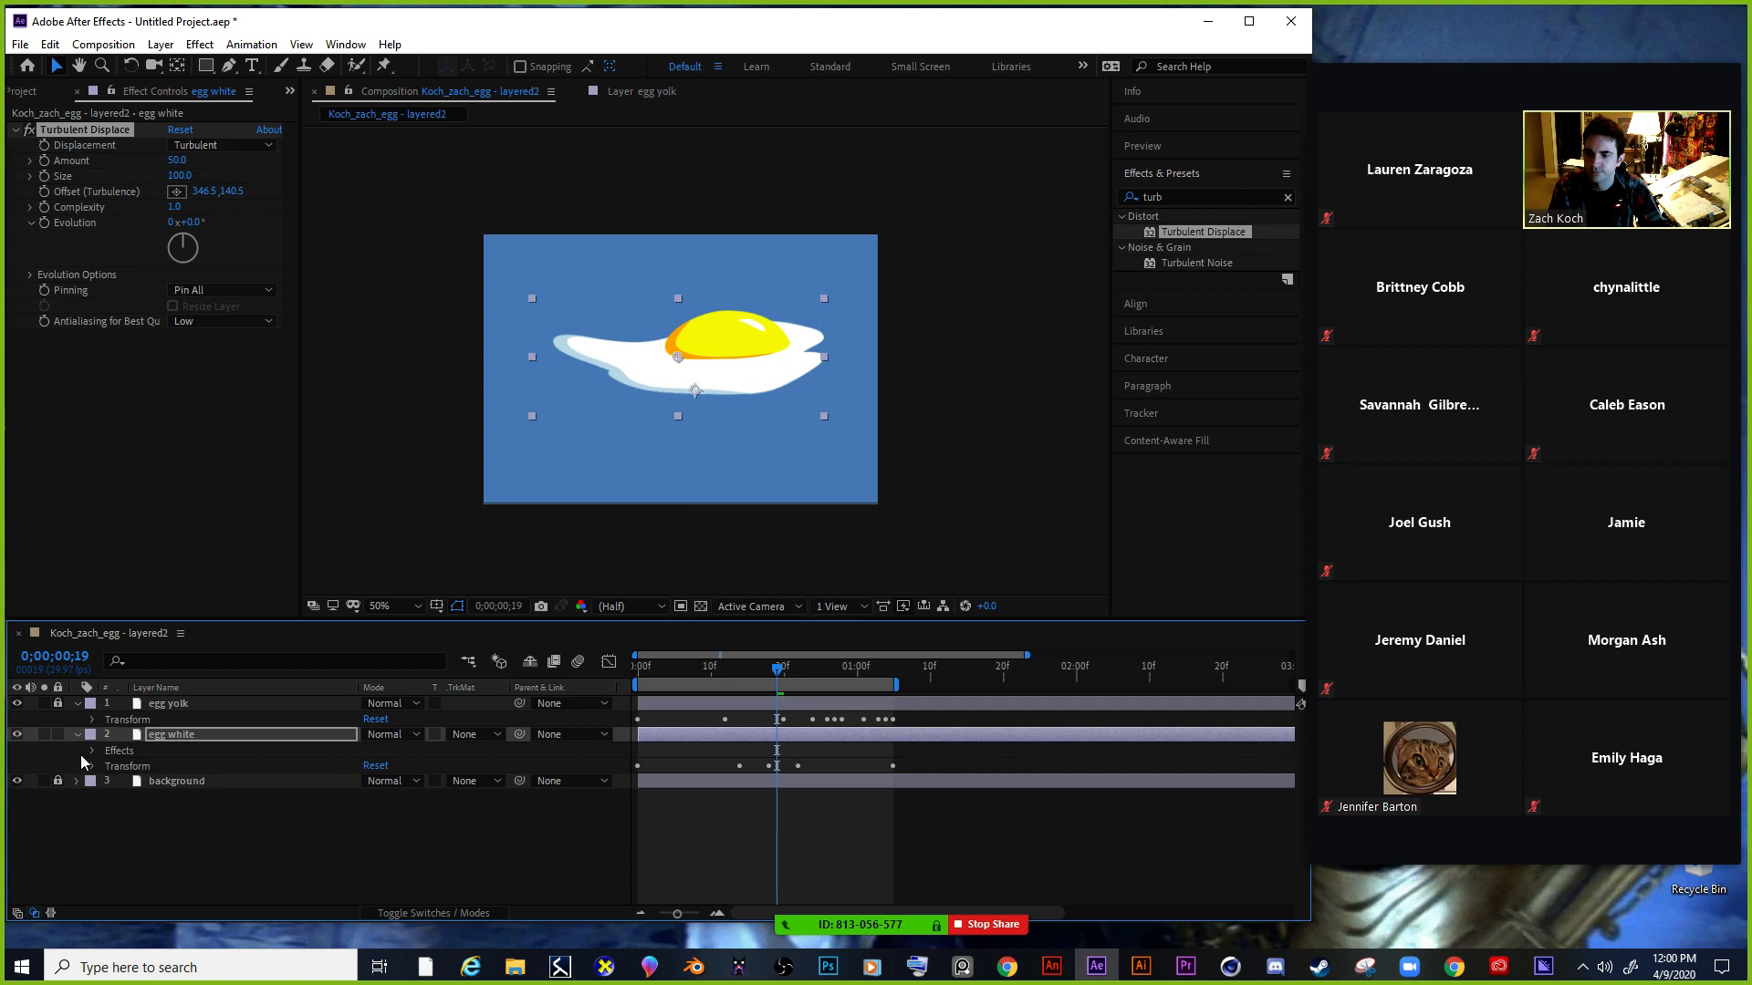
left_click(93, 768)
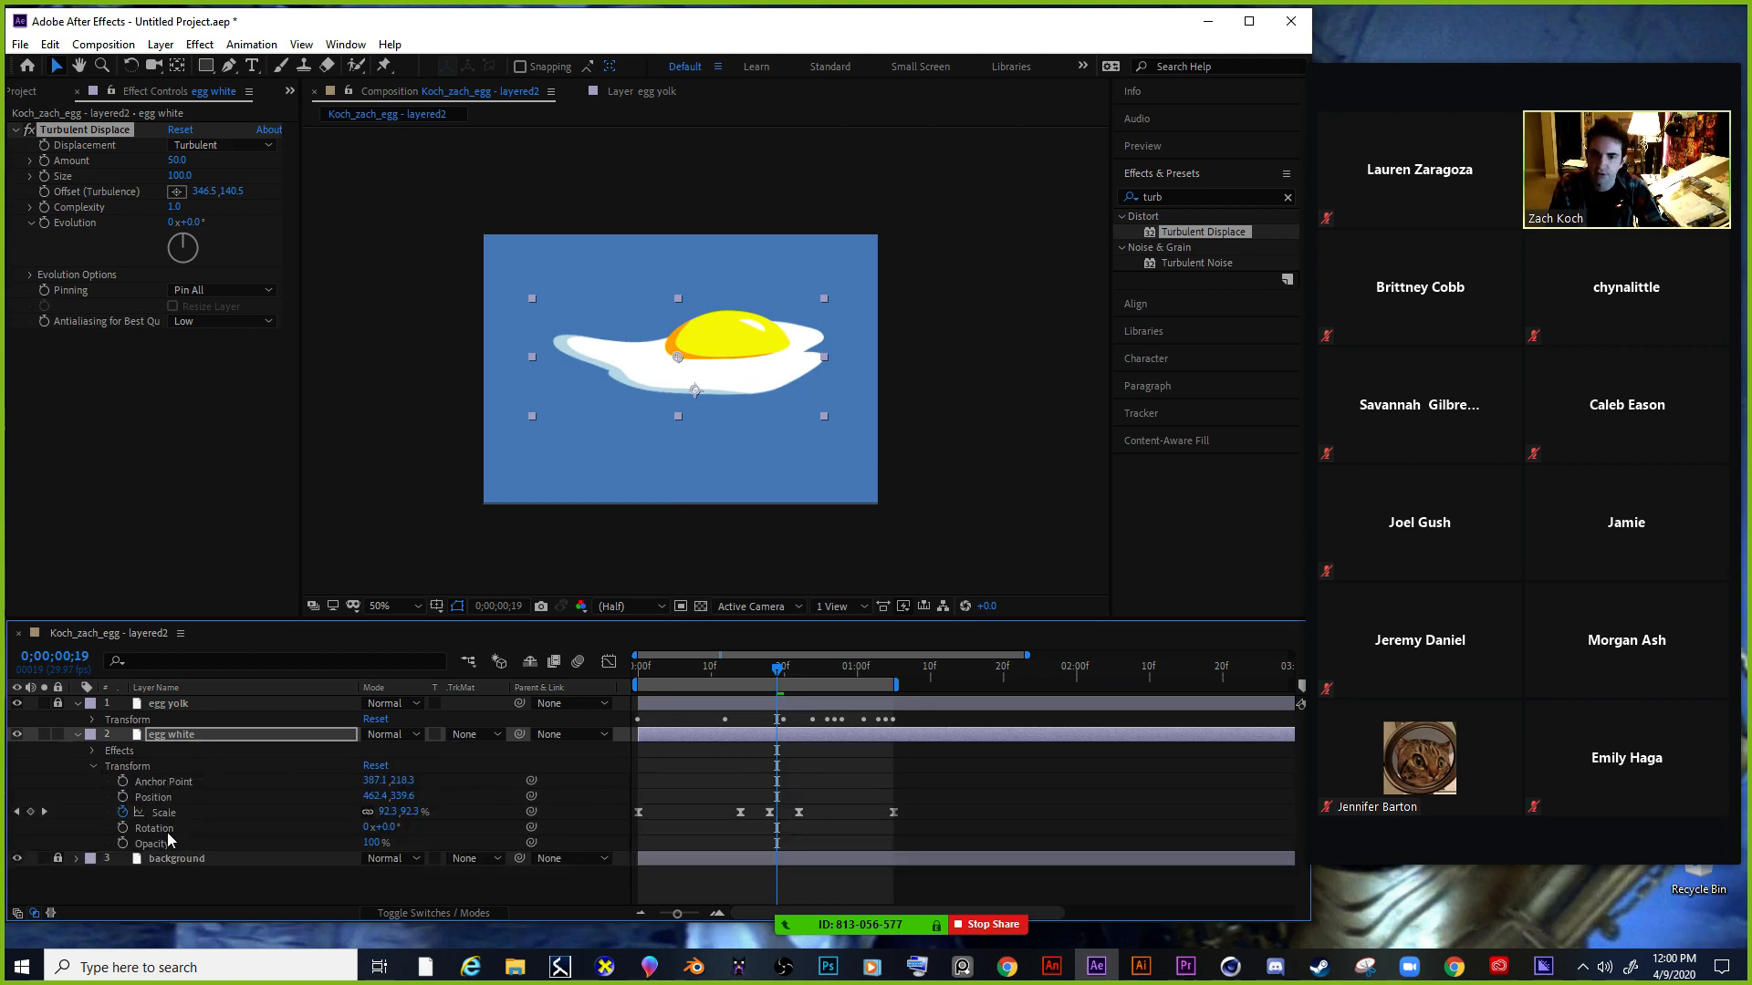
left_click(93, 751)
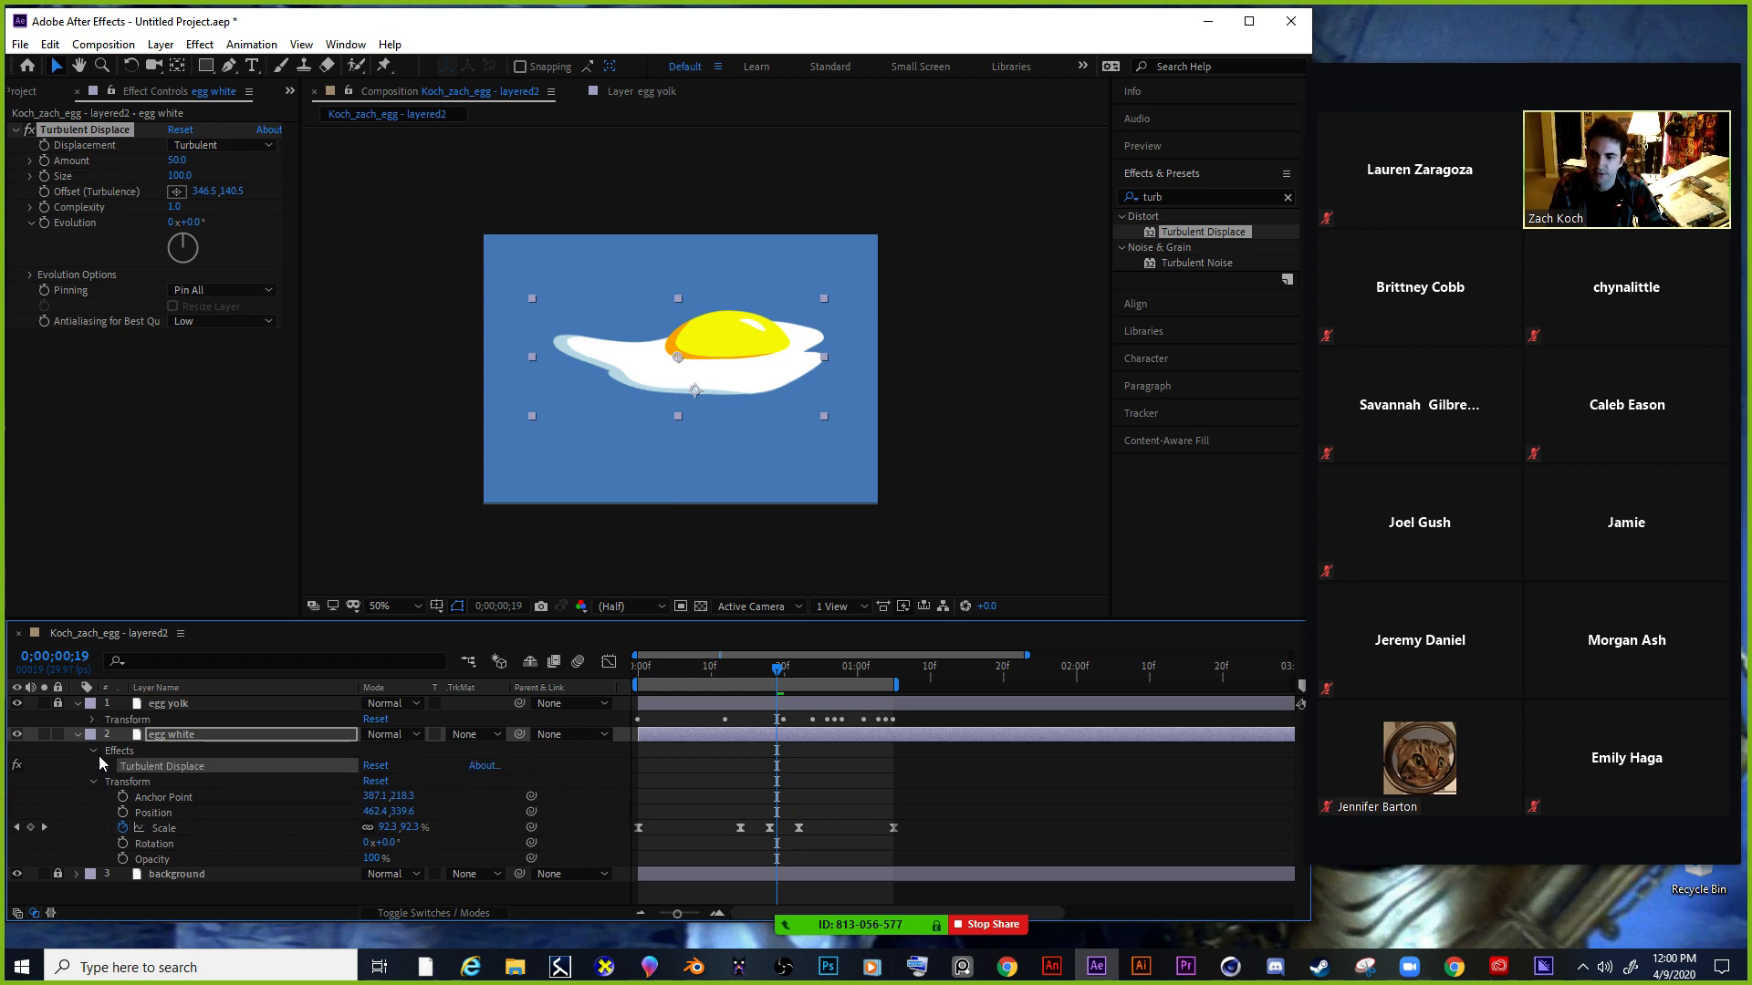
left_click(92, 781)
left_click(106, 767)
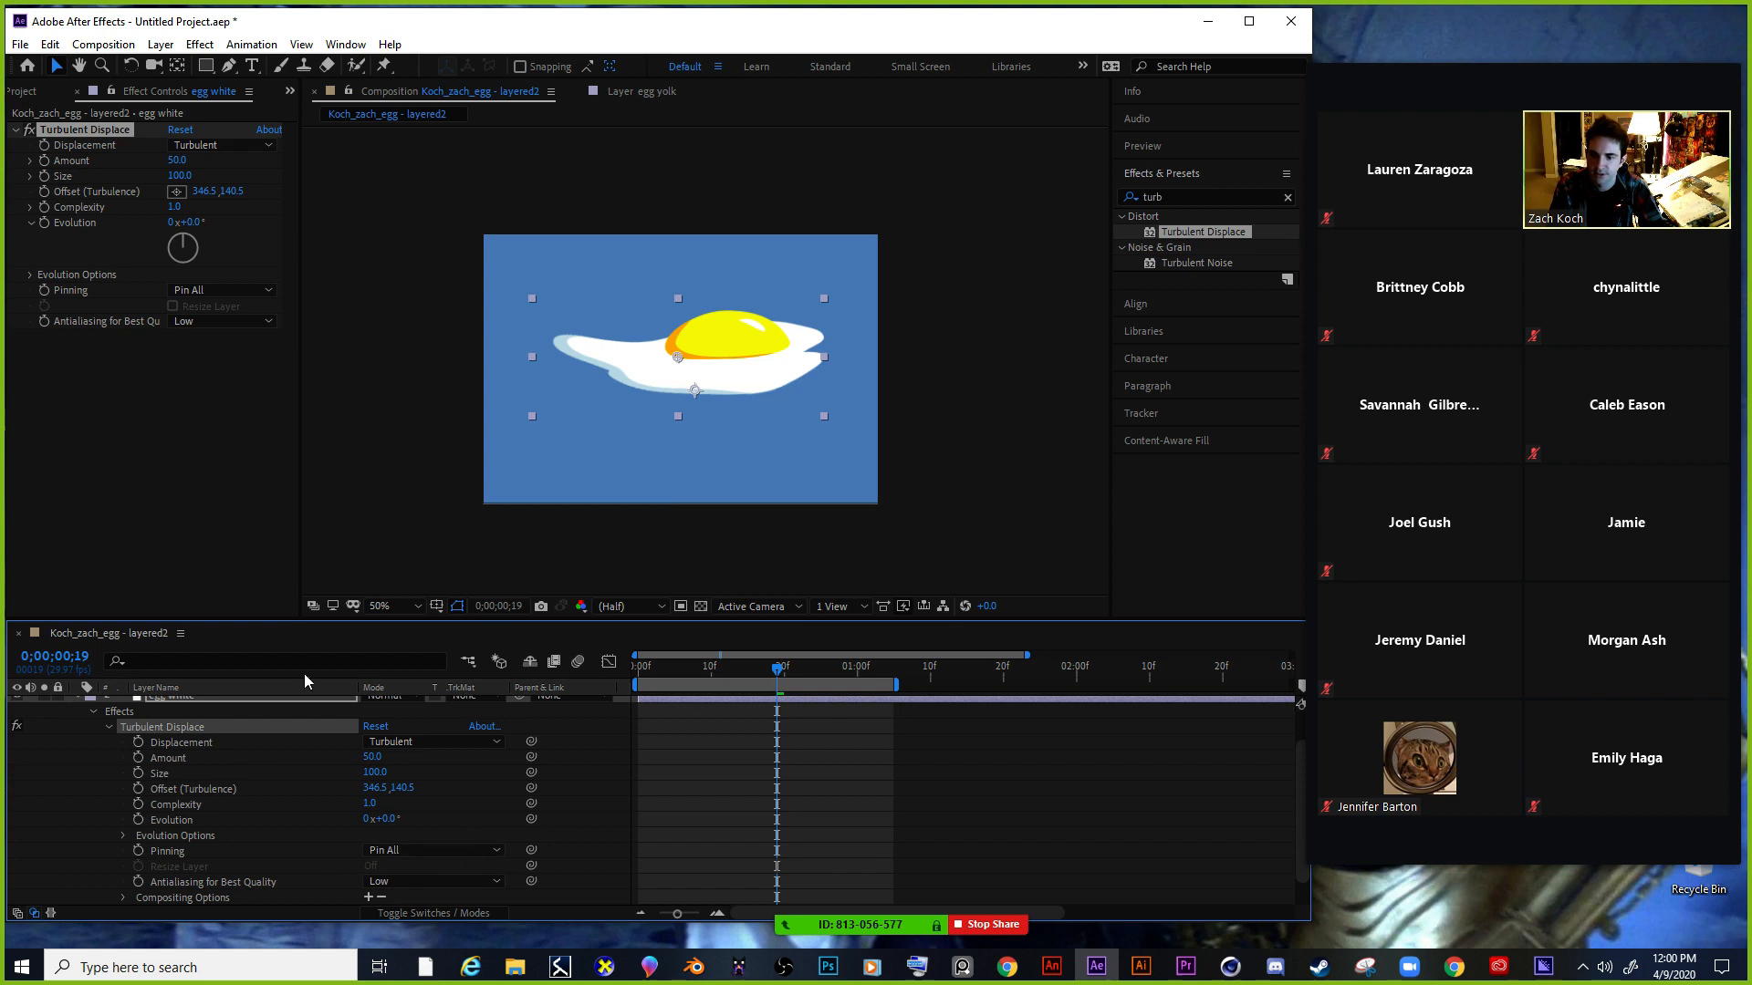
mouse_move(301, 622)
left_mouse_down()
mouse_move(300, 564)
mouse_move(299, 588)
left_mouse_up()
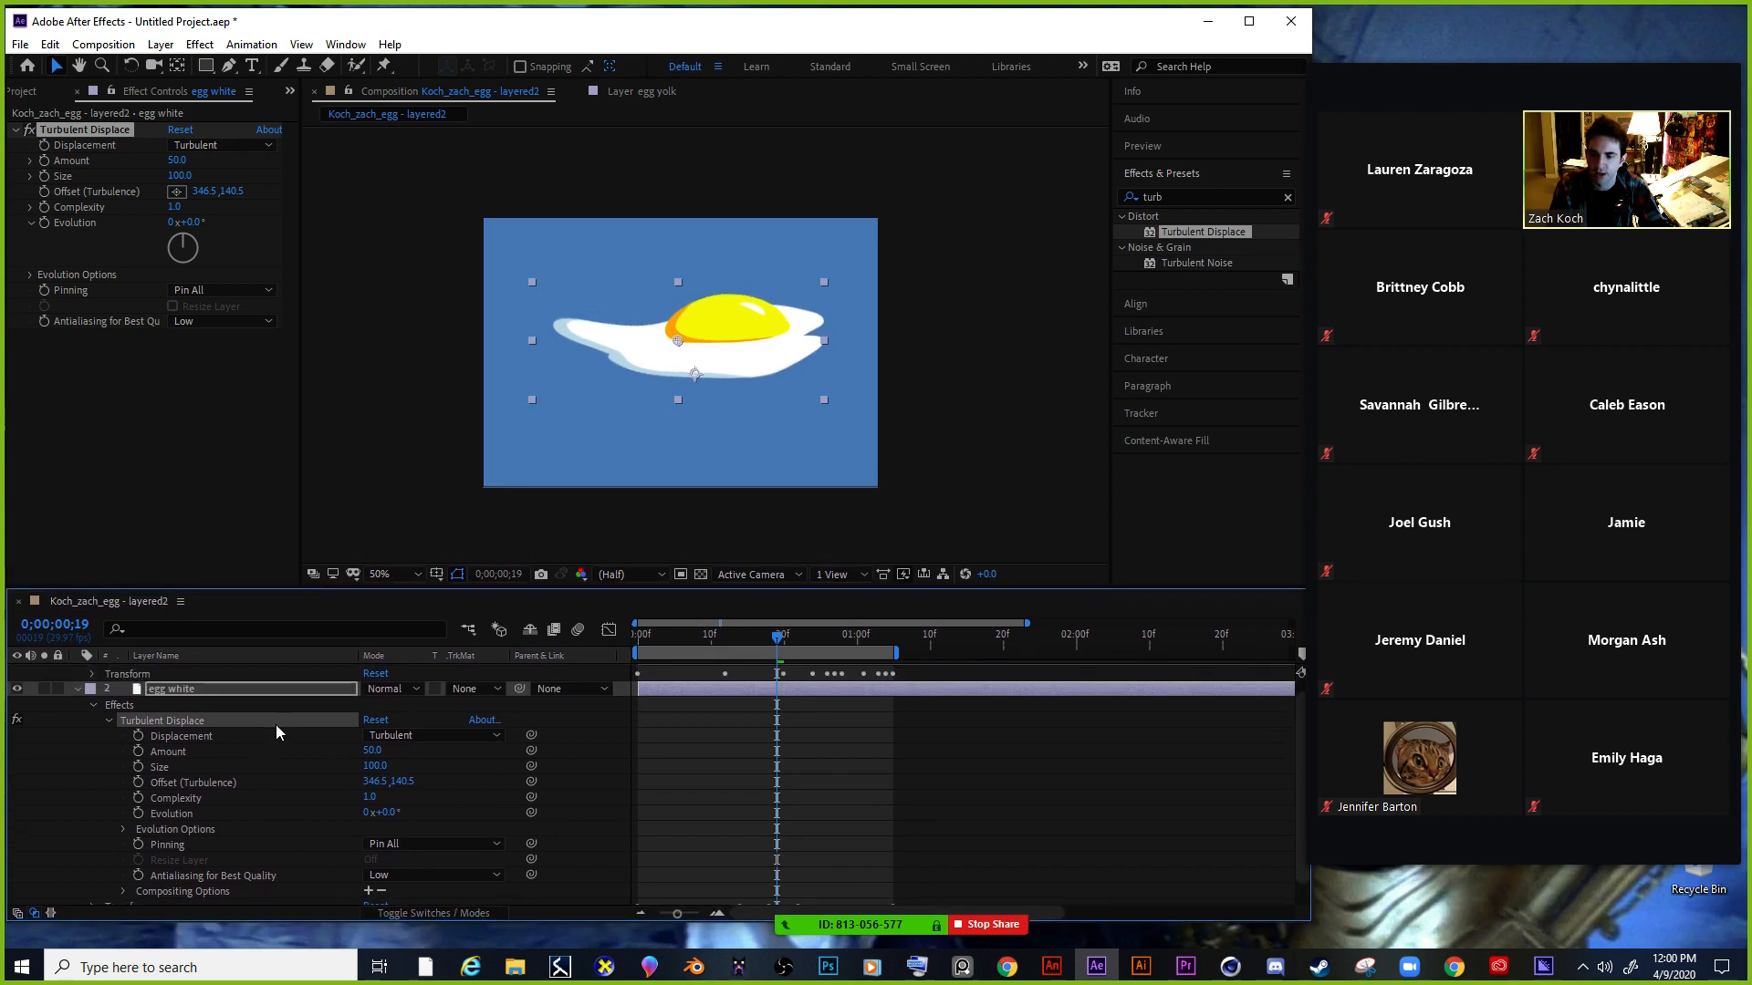
Set the egg white's Turbulent Displace Amount to 2.0 at 0;00;00;00.
left_click_drag(780, 644, 624, 665)
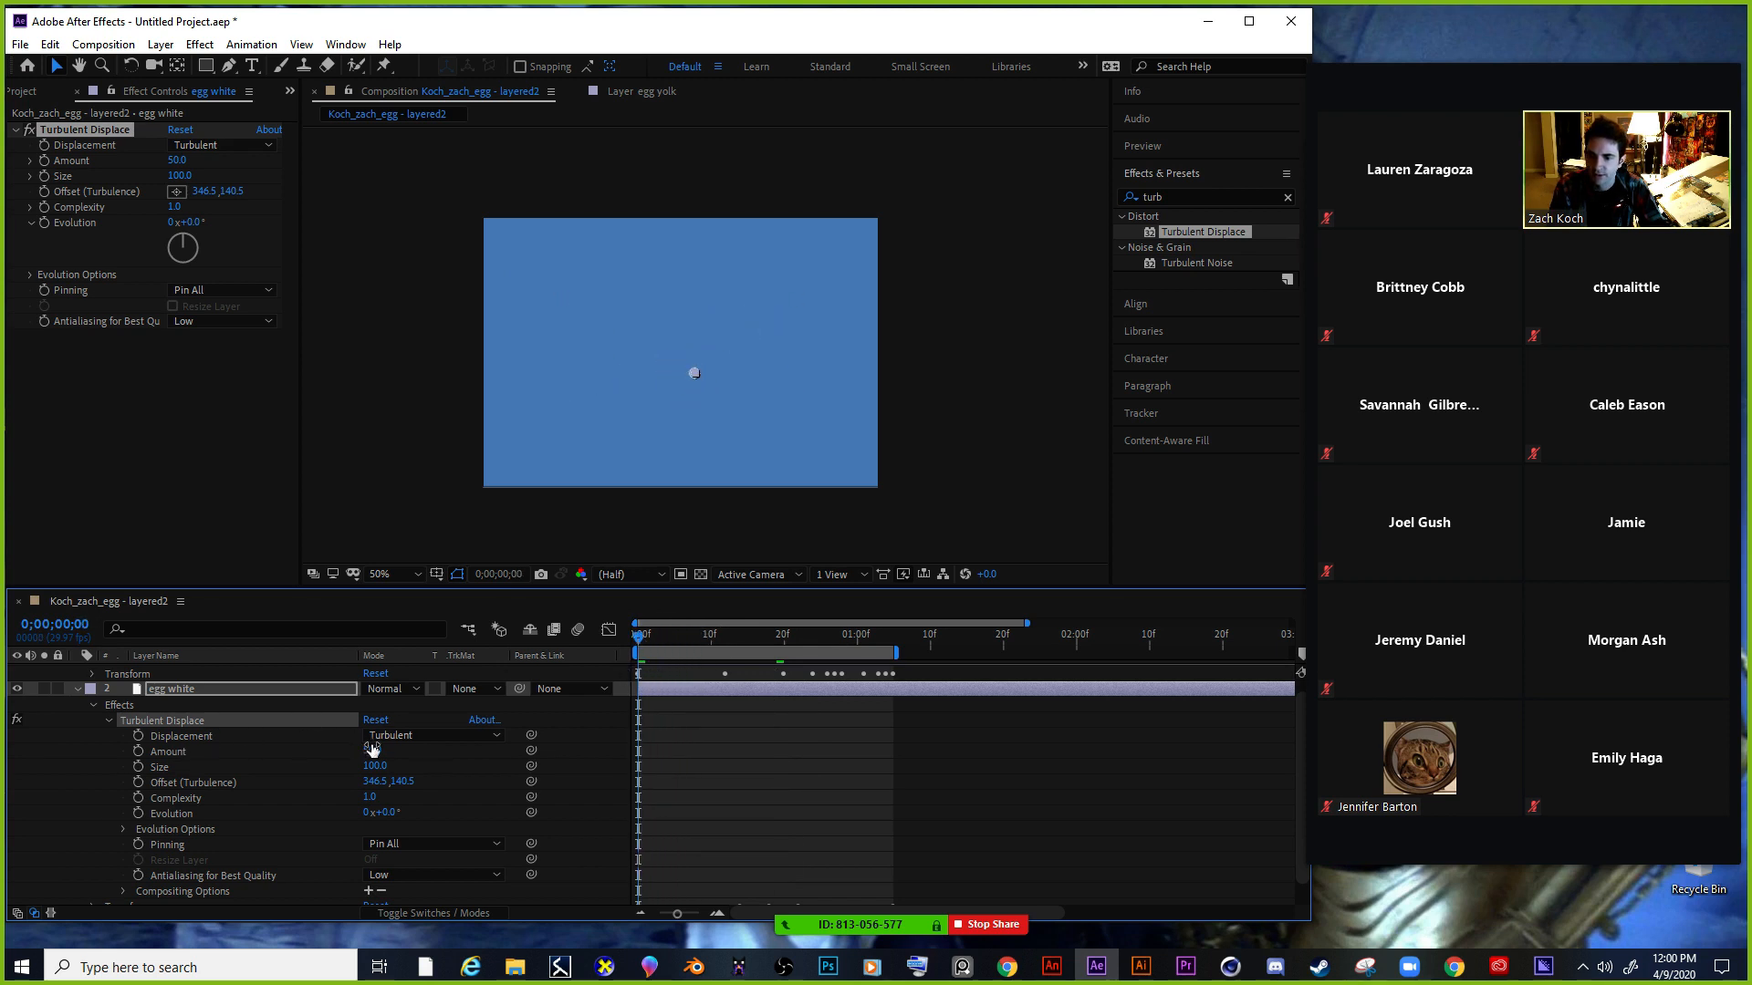
left_click_drag(642, 638, 629, 642)
left_click_drag(371, 749, 361, 749)
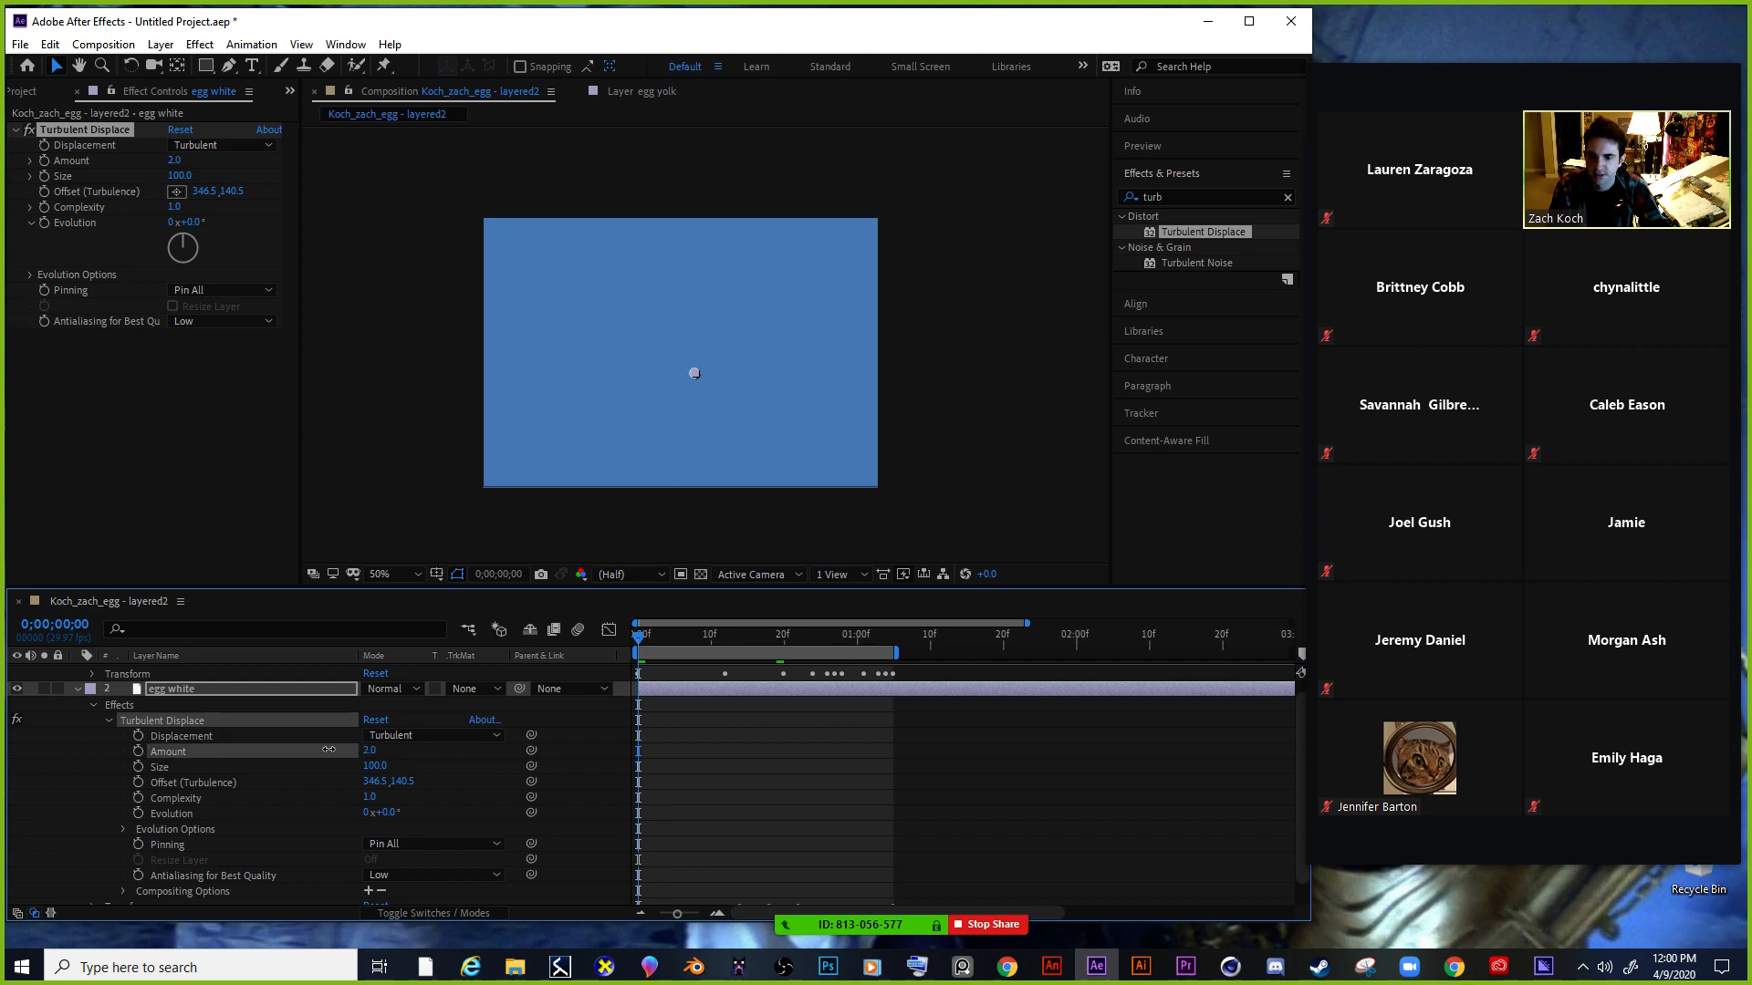
mouse_move(636, 638)
left_mouse_down()
mouse_move(730, 644)
mouse_move(644, 664)
left_mouse_up()
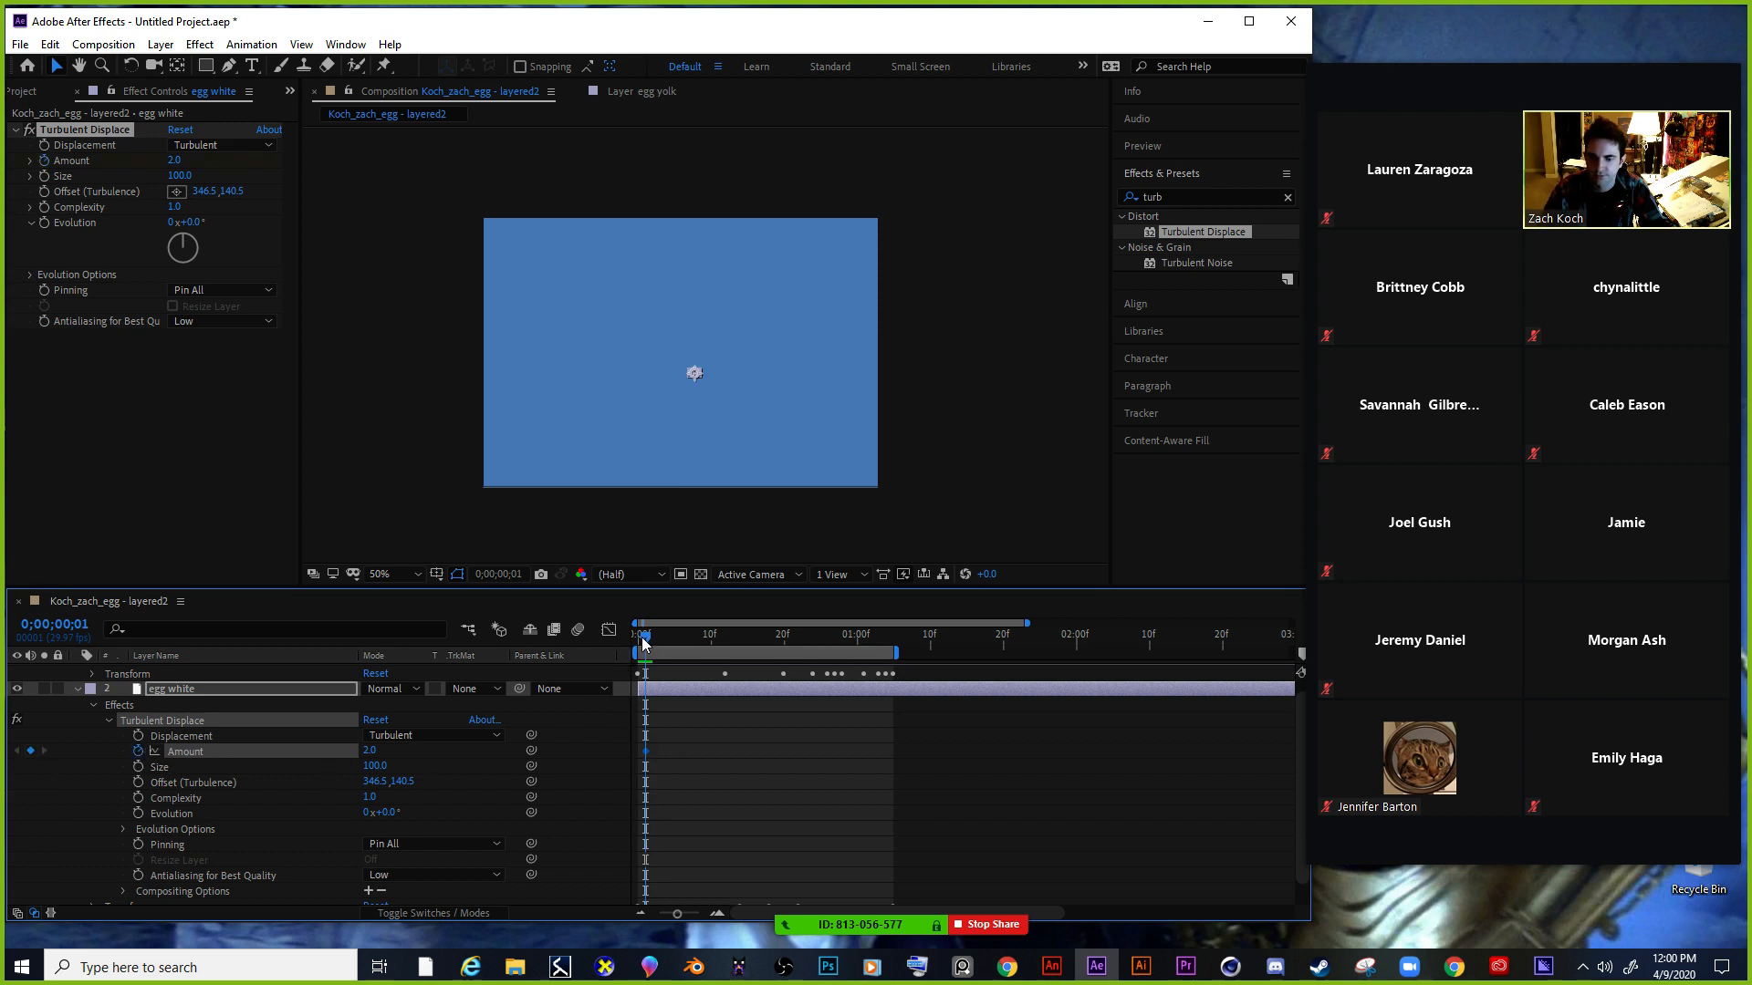
key("Delete")
left_click_drag(645, 642, 631, 637)
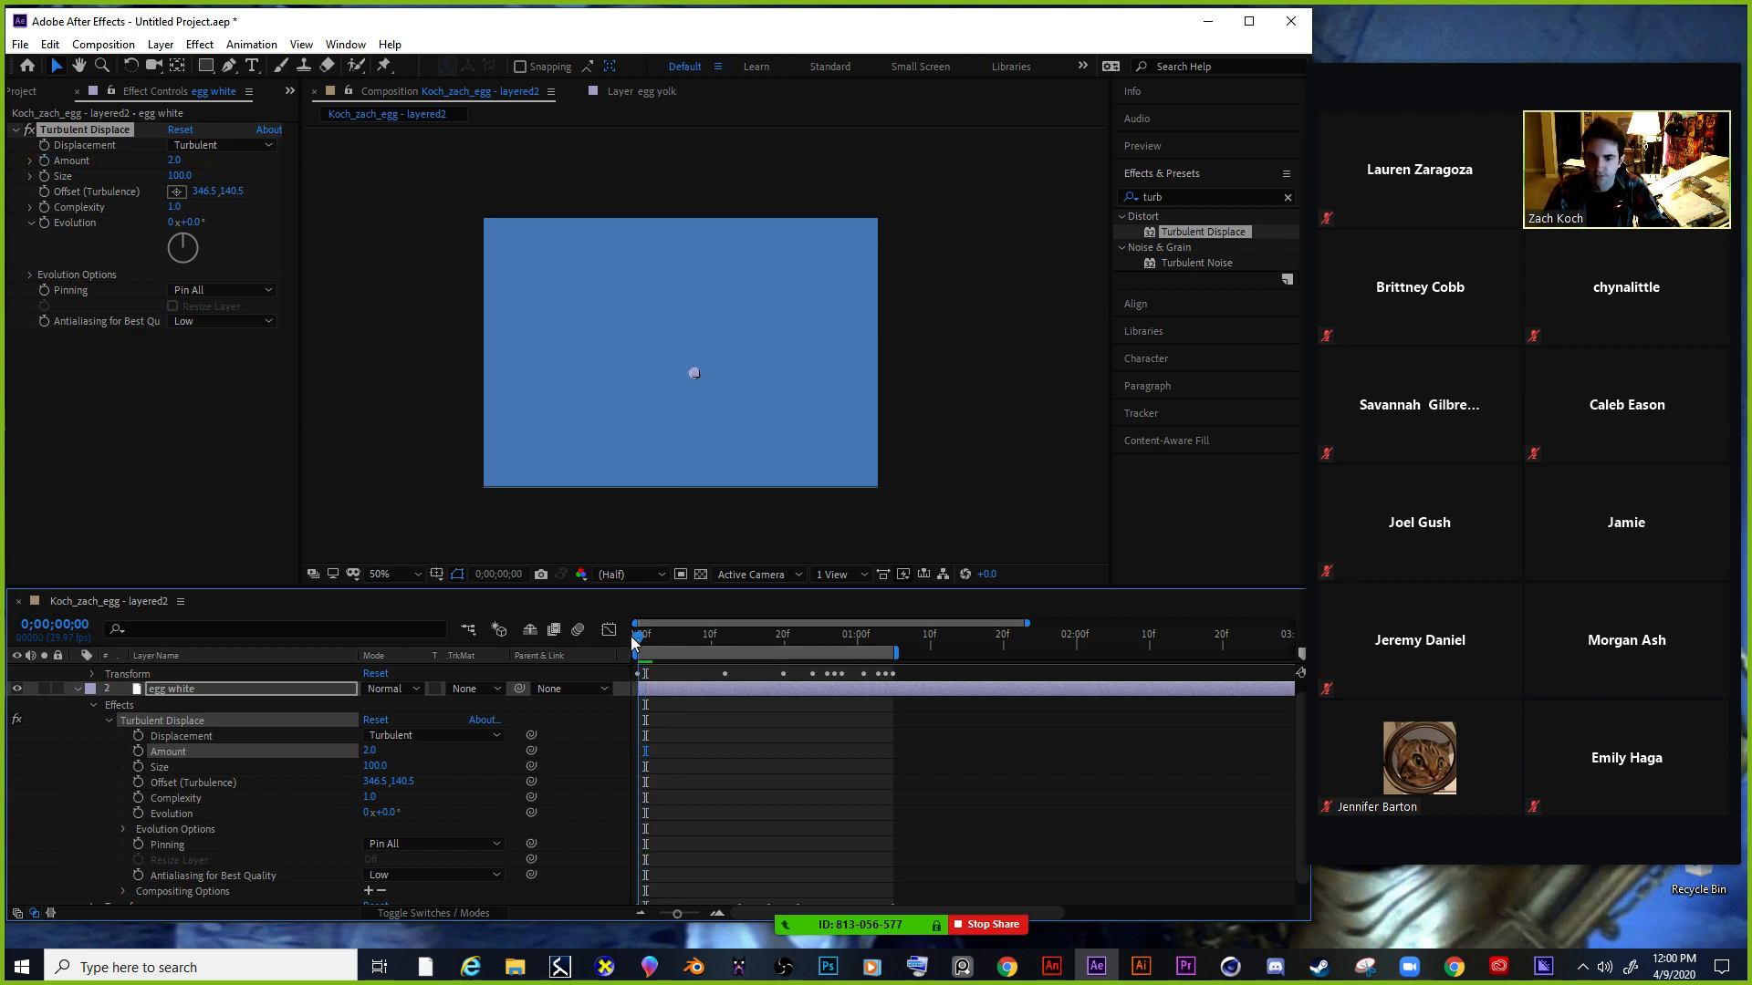
Start keyframing Displacement, Amount, Size, Offset (Turbulence), Complexity and Evolution of Turbulent Displace at 0;00;00;00.
left_click(139, 736)
left_click(139, 751)
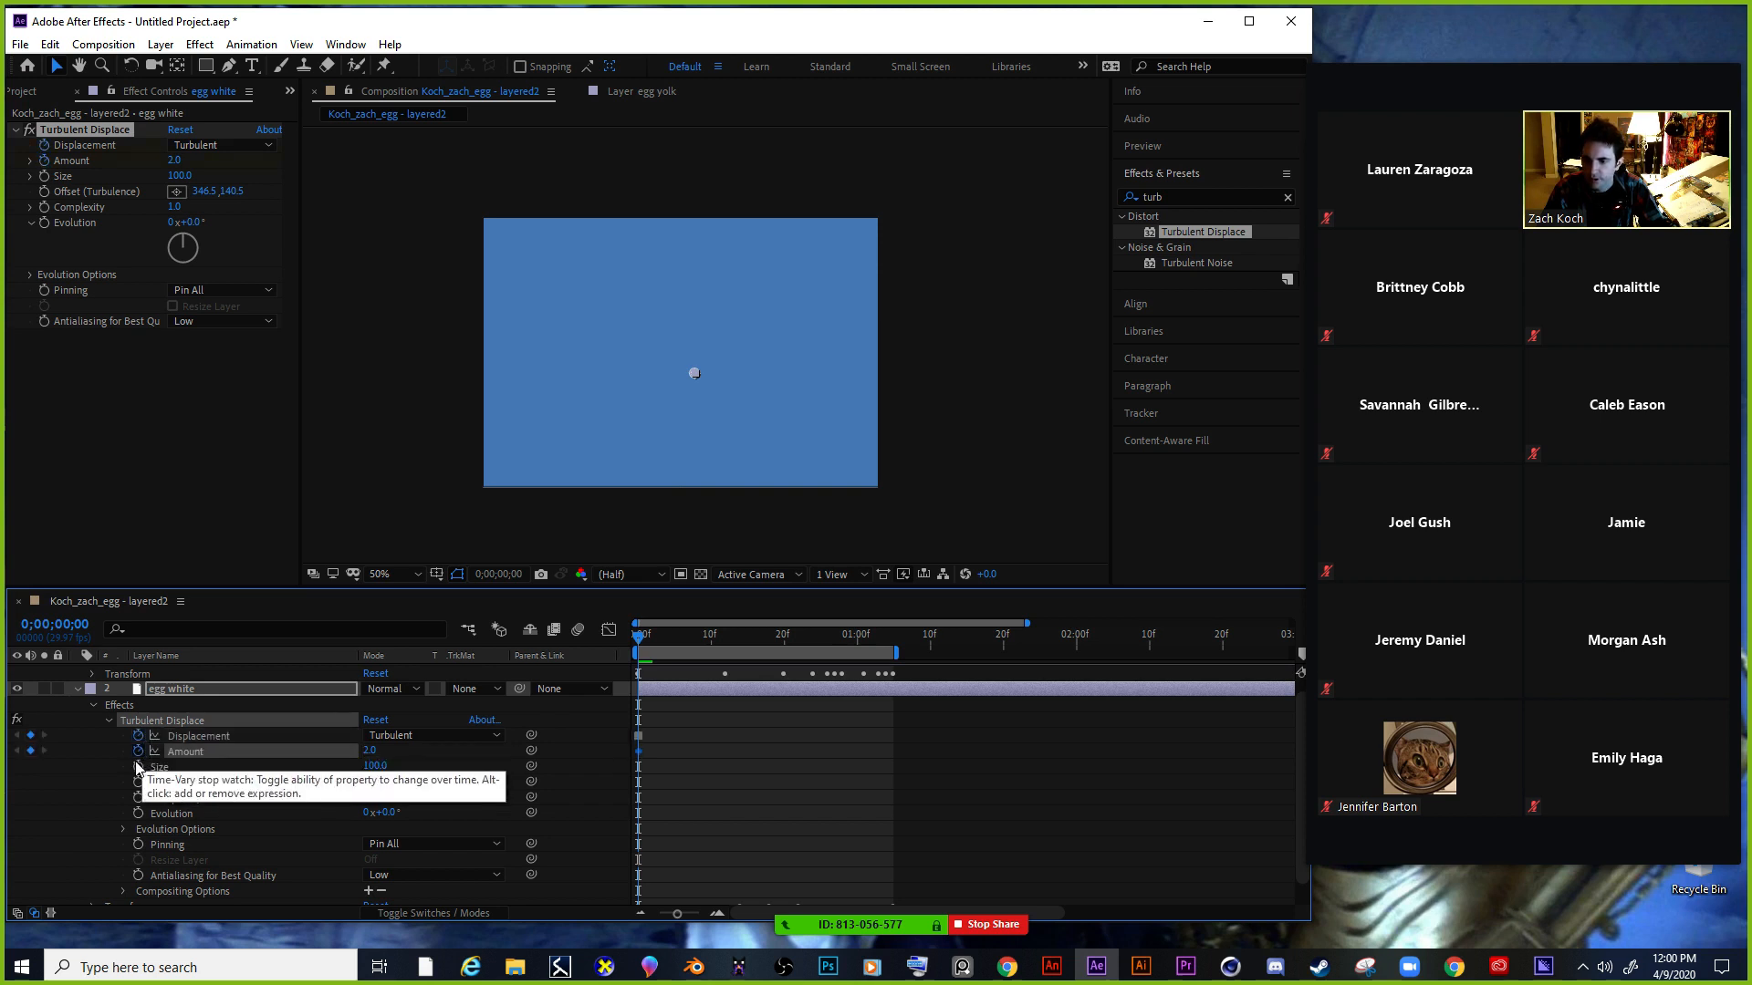
left_click(138, 766)
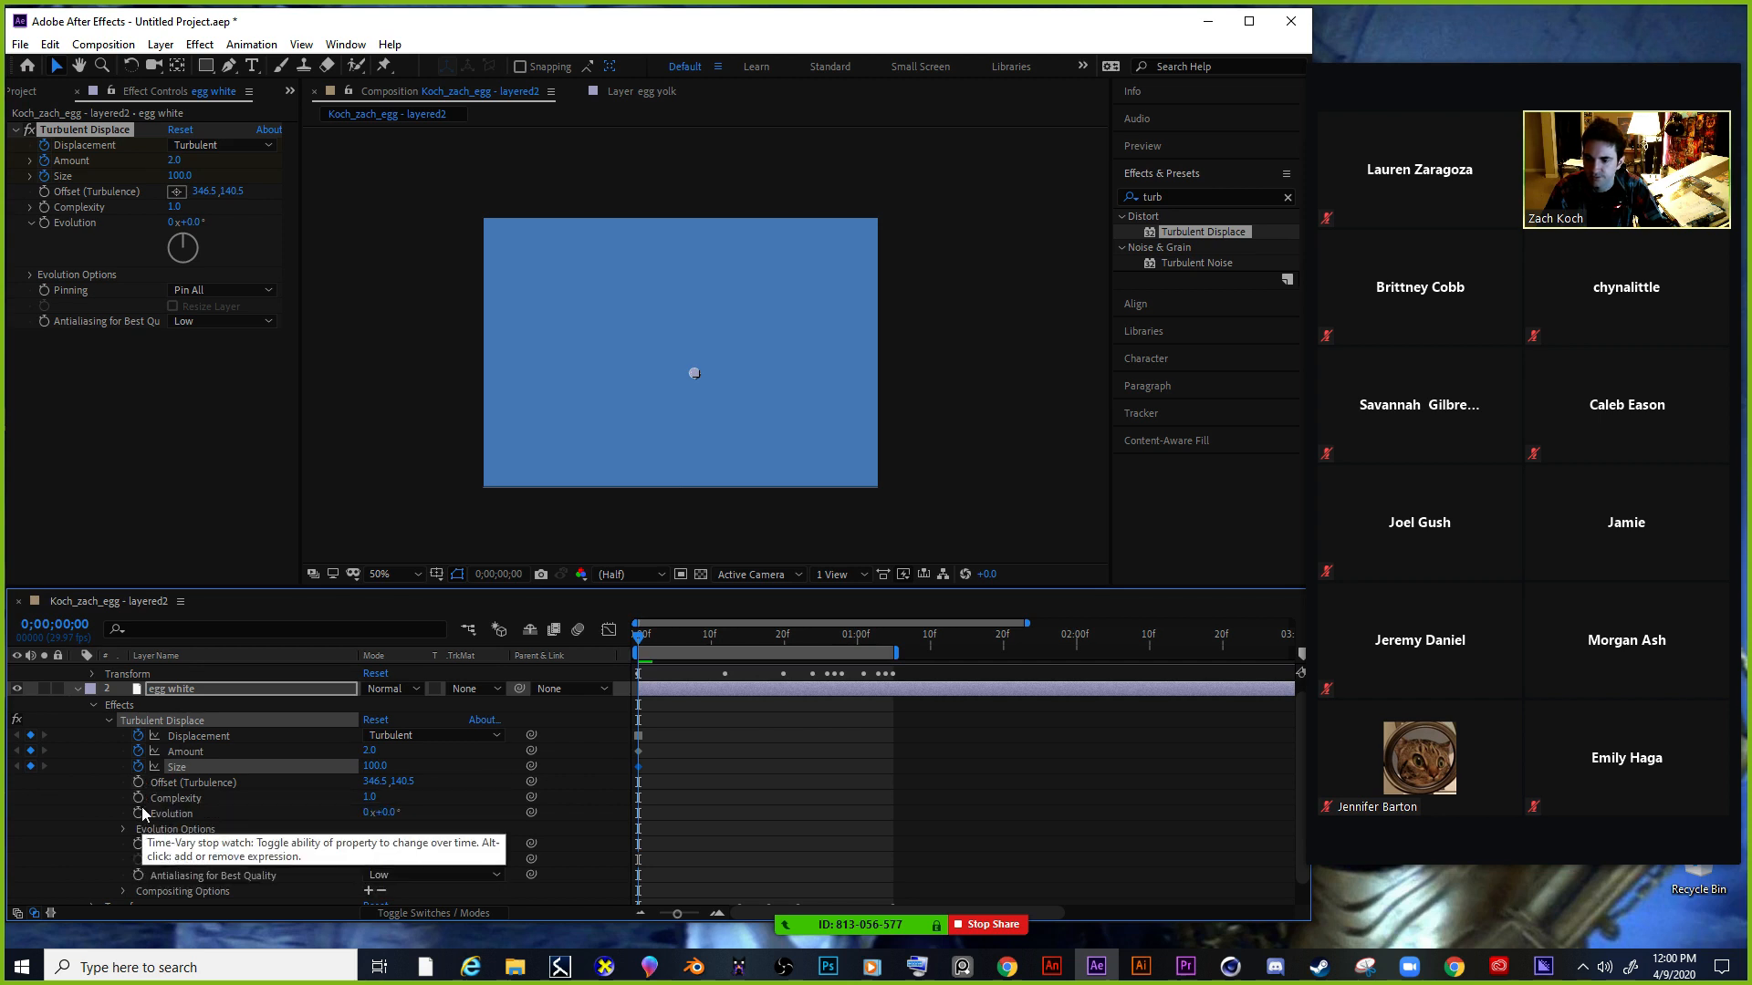
left_click(138, 783)
left_click(138, 813)
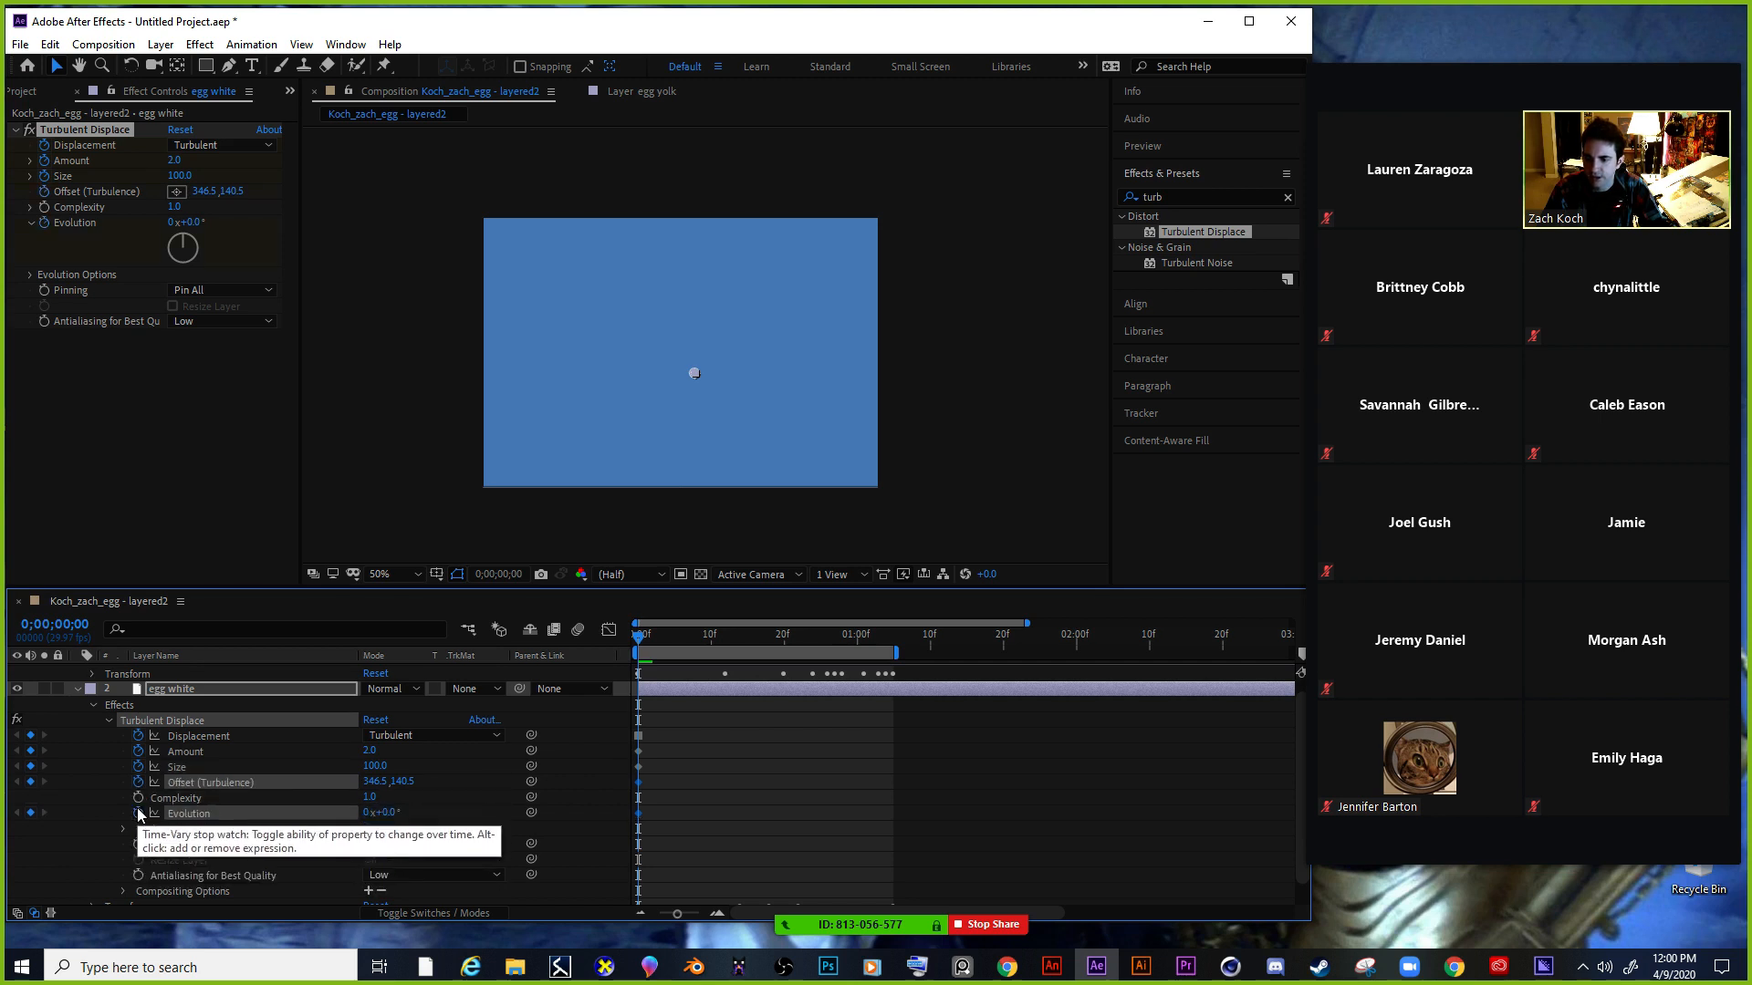
left_click(138, 798)
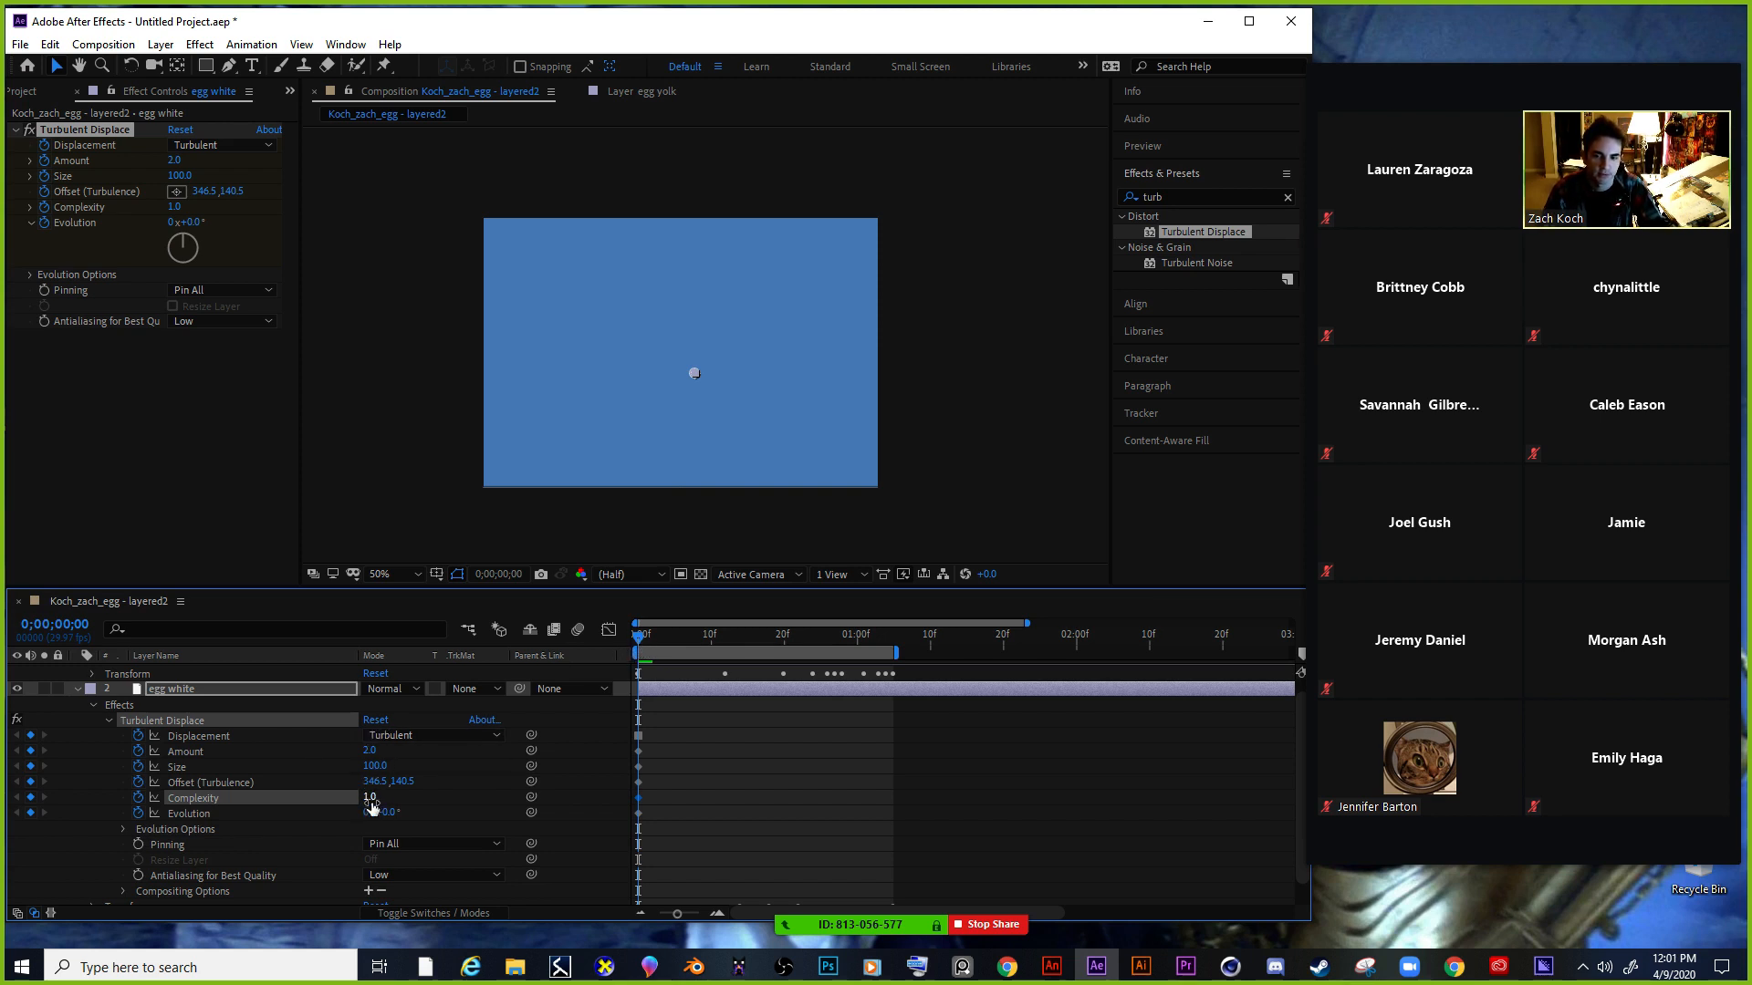
Keyframe the egg white's Turbulent Displace Amount at 25.0 at 0;00;00;16.
left_click_drag(642, 640, 754, 640)
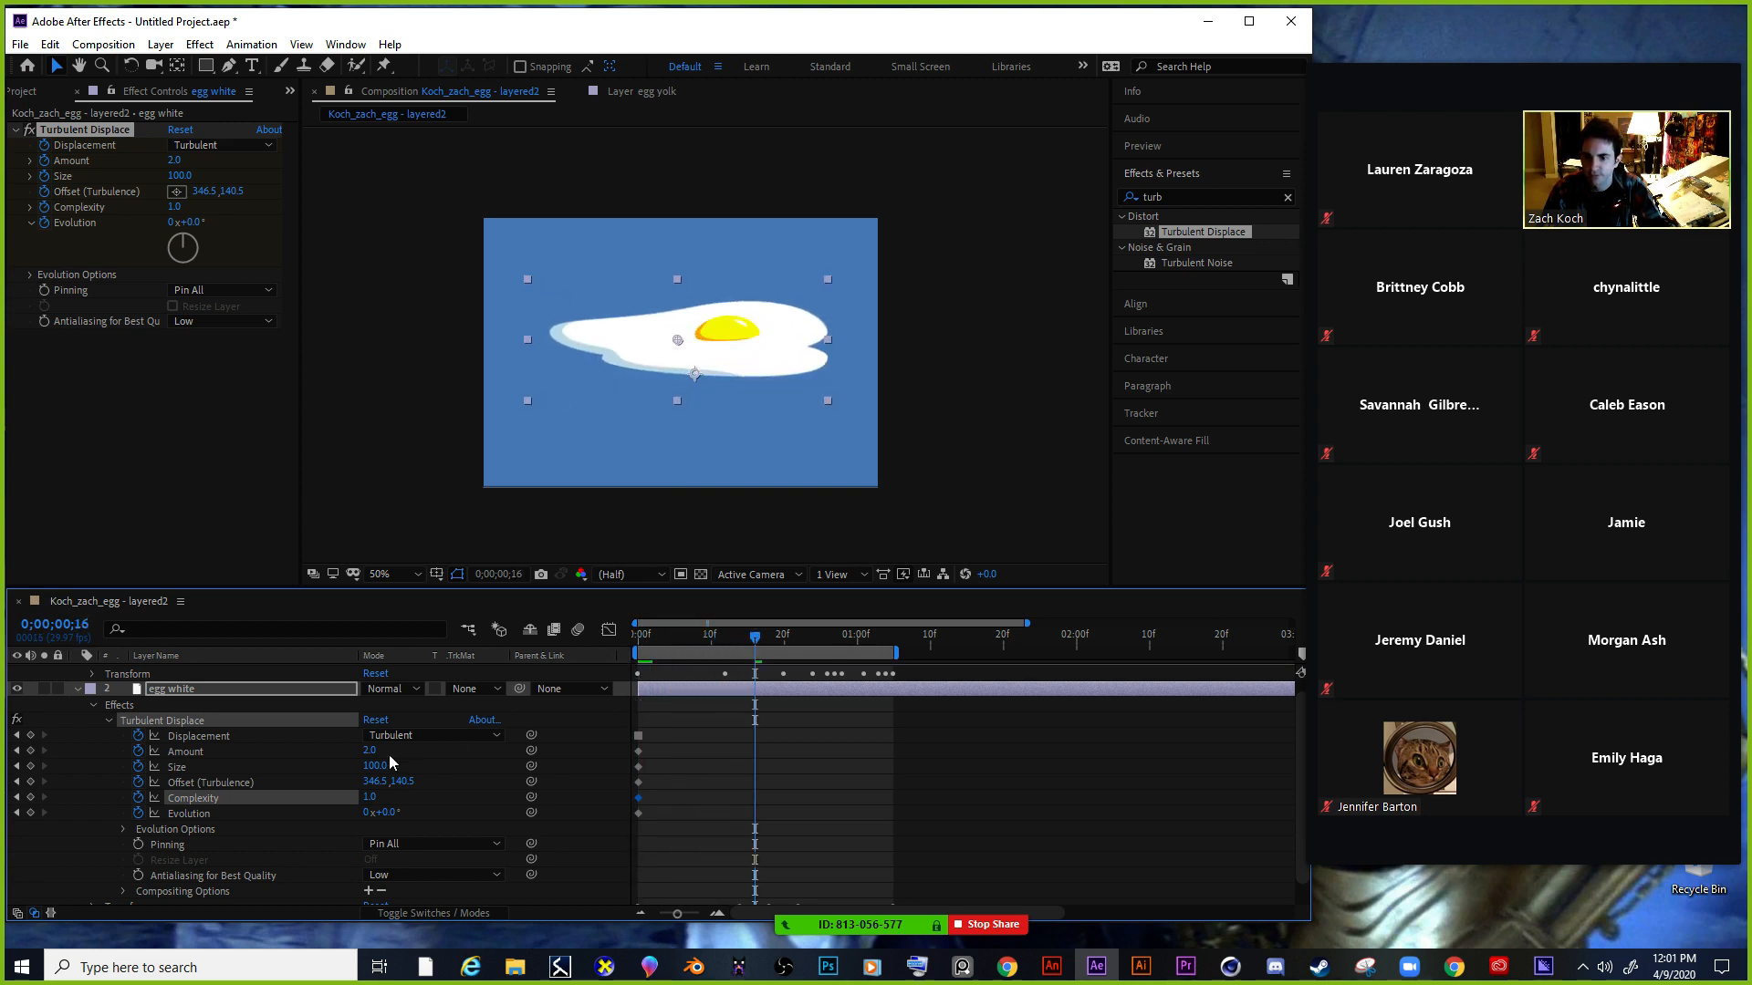
left_click_drag(376, 749, 436, 746)
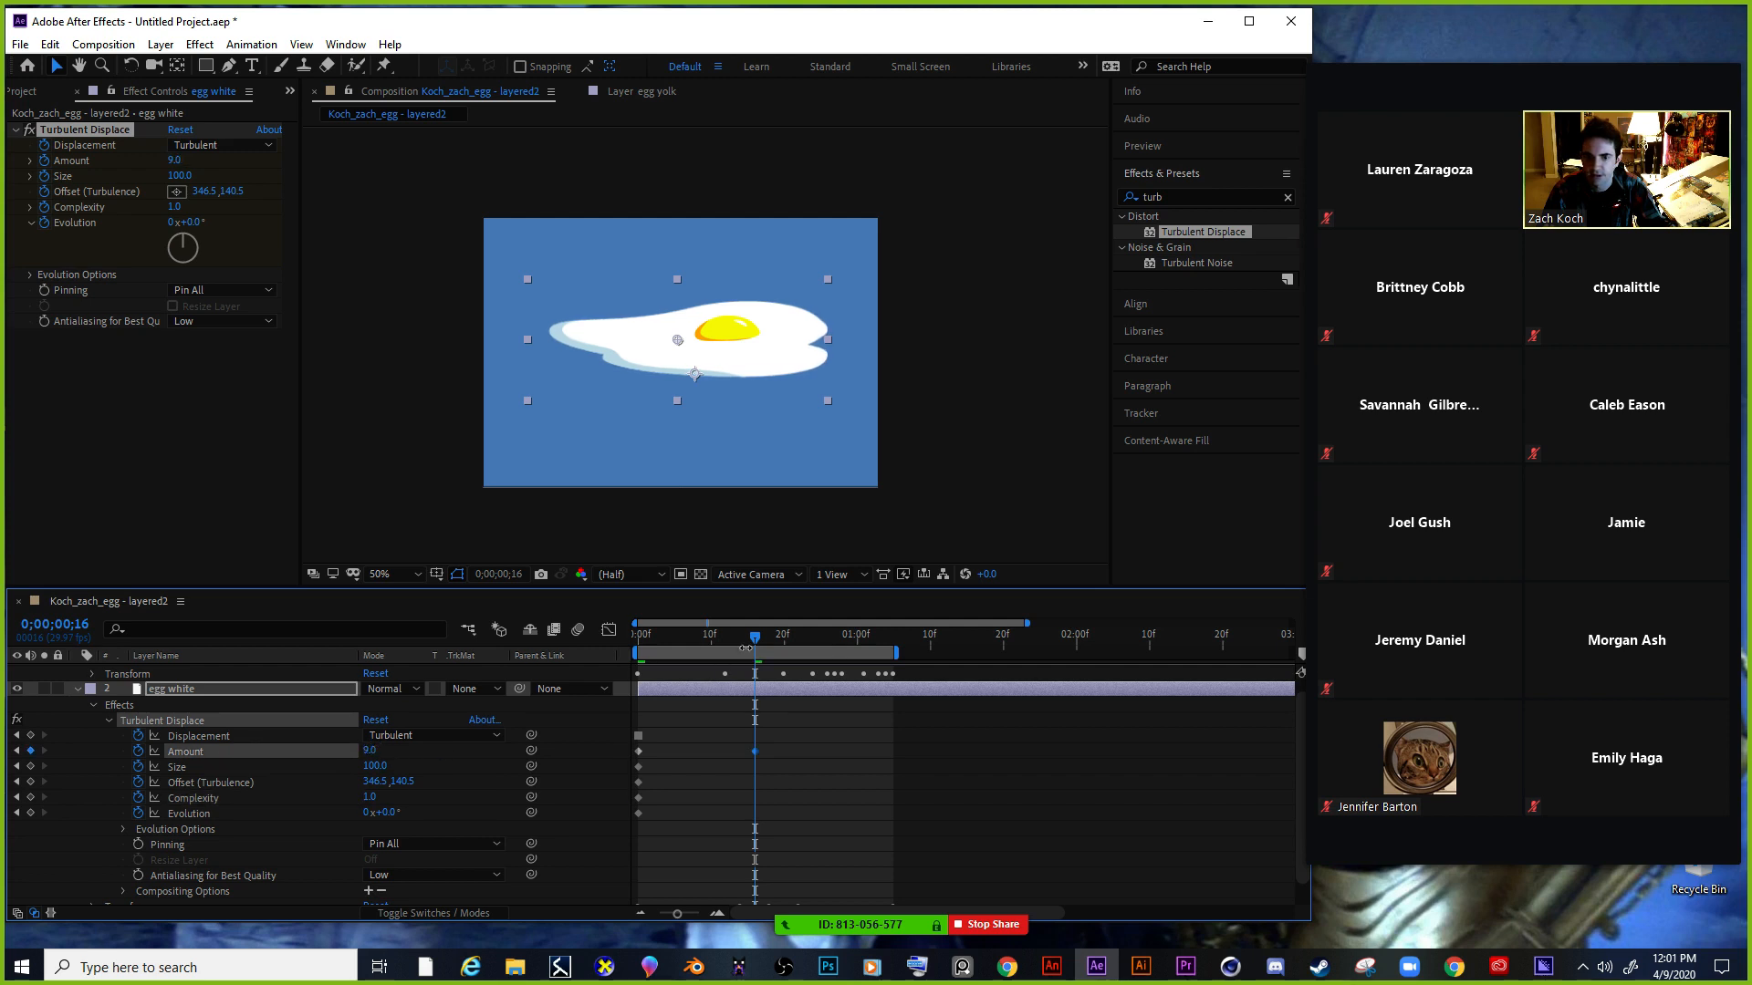
mouse_move(746, 638)
left_mouse_down()
mouse_move(659, 643)
mouse_move(755, 650)
left_mouse_up()
left_click_drag(372, 750, 386, 748)
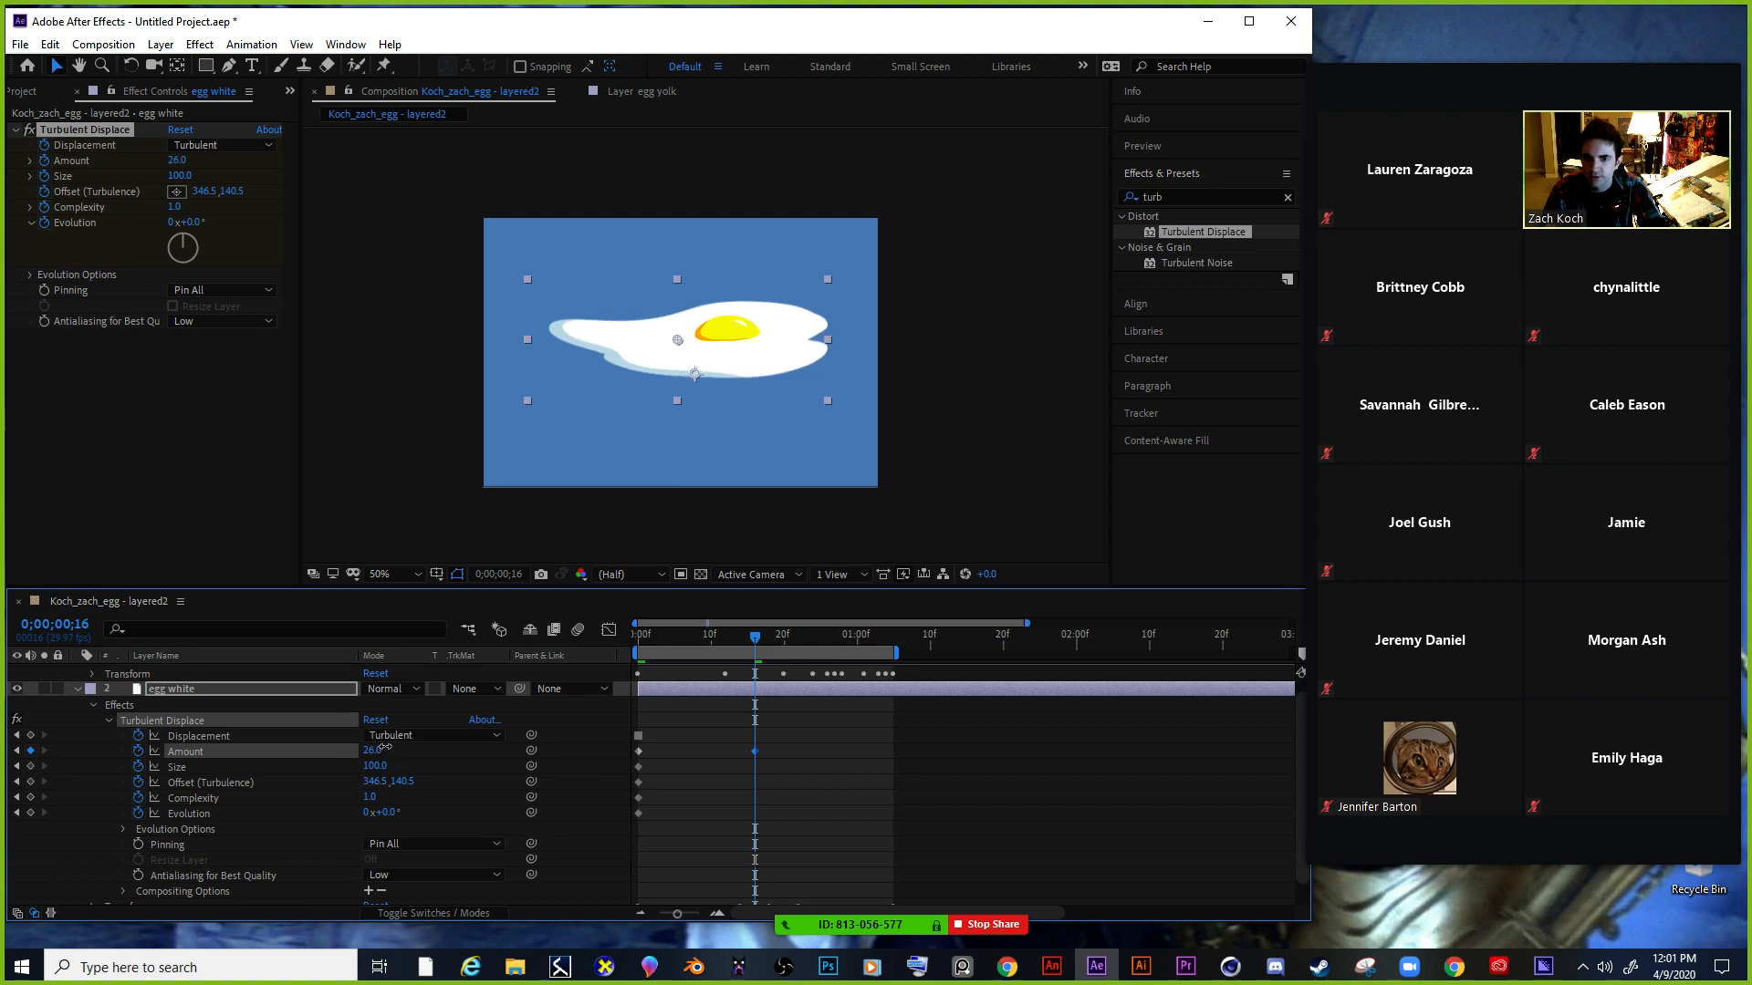
mouse_move(755, 649)
left_mouse_down()
mouse_move(657, 649)
mouse_move(751, 650)
left_mouse_up()
Keyframe the Turbulent Displace Amount at 0 at 0;00;01;05.
left_click_drag(761, 641, 894, 638)
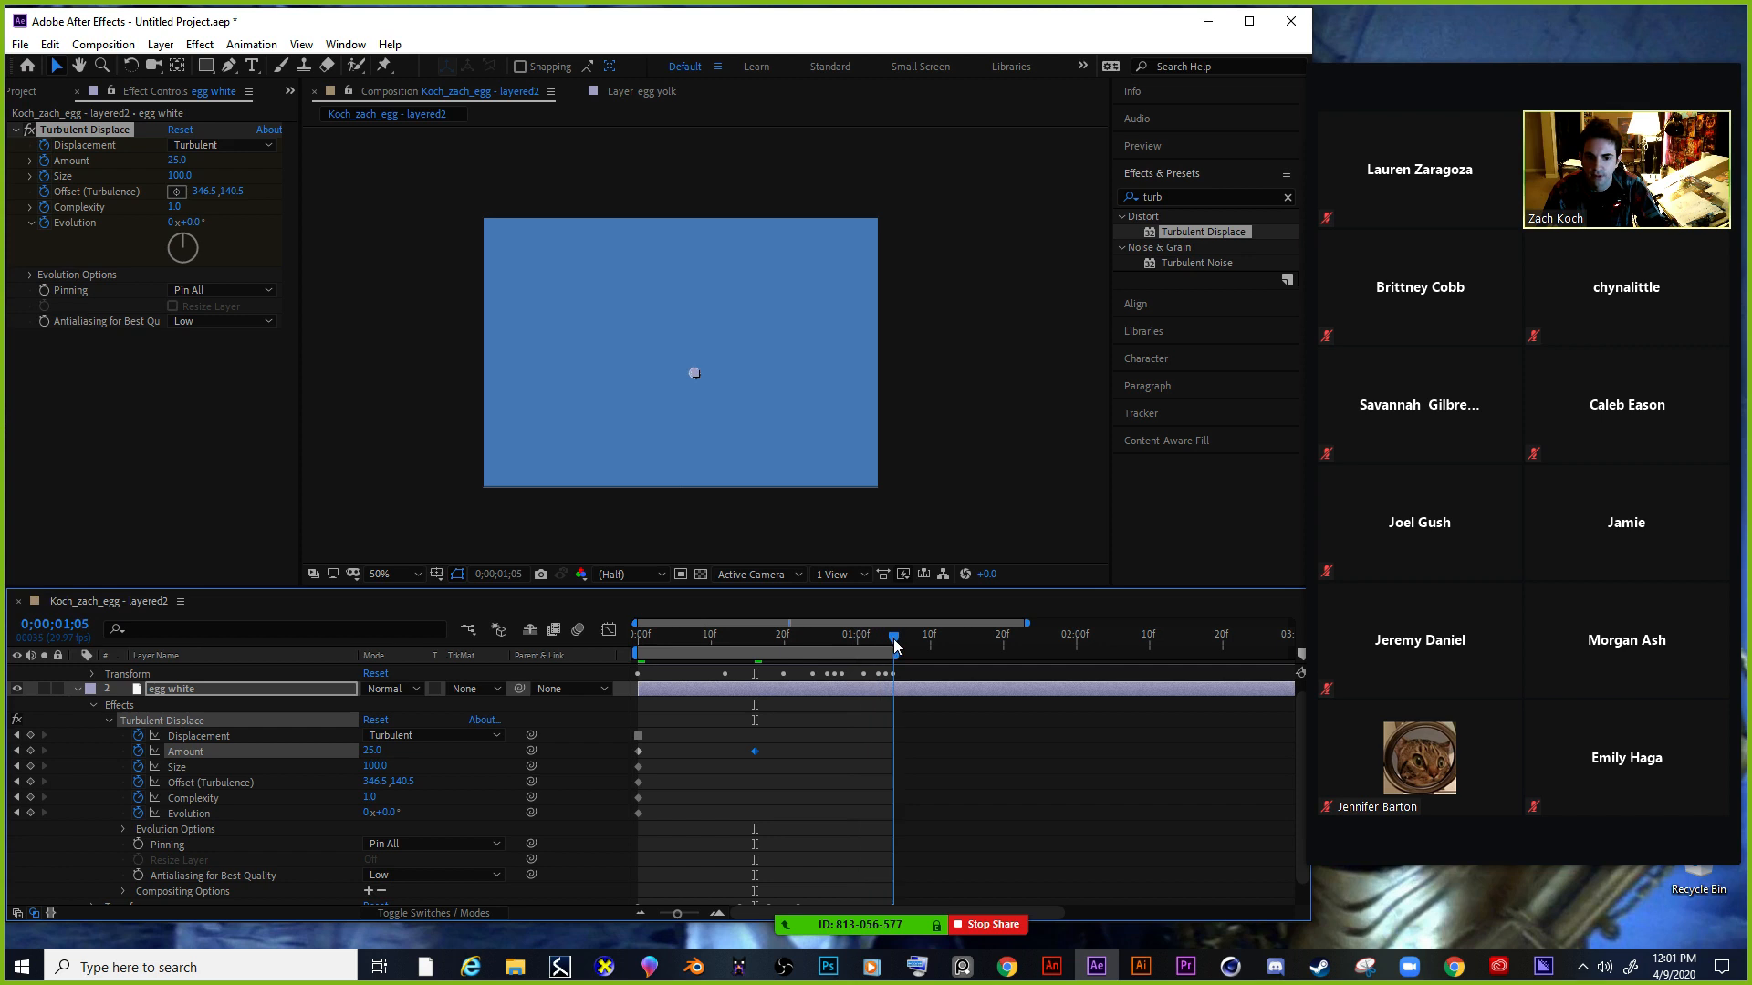
left_click(367, 751)
type("0")
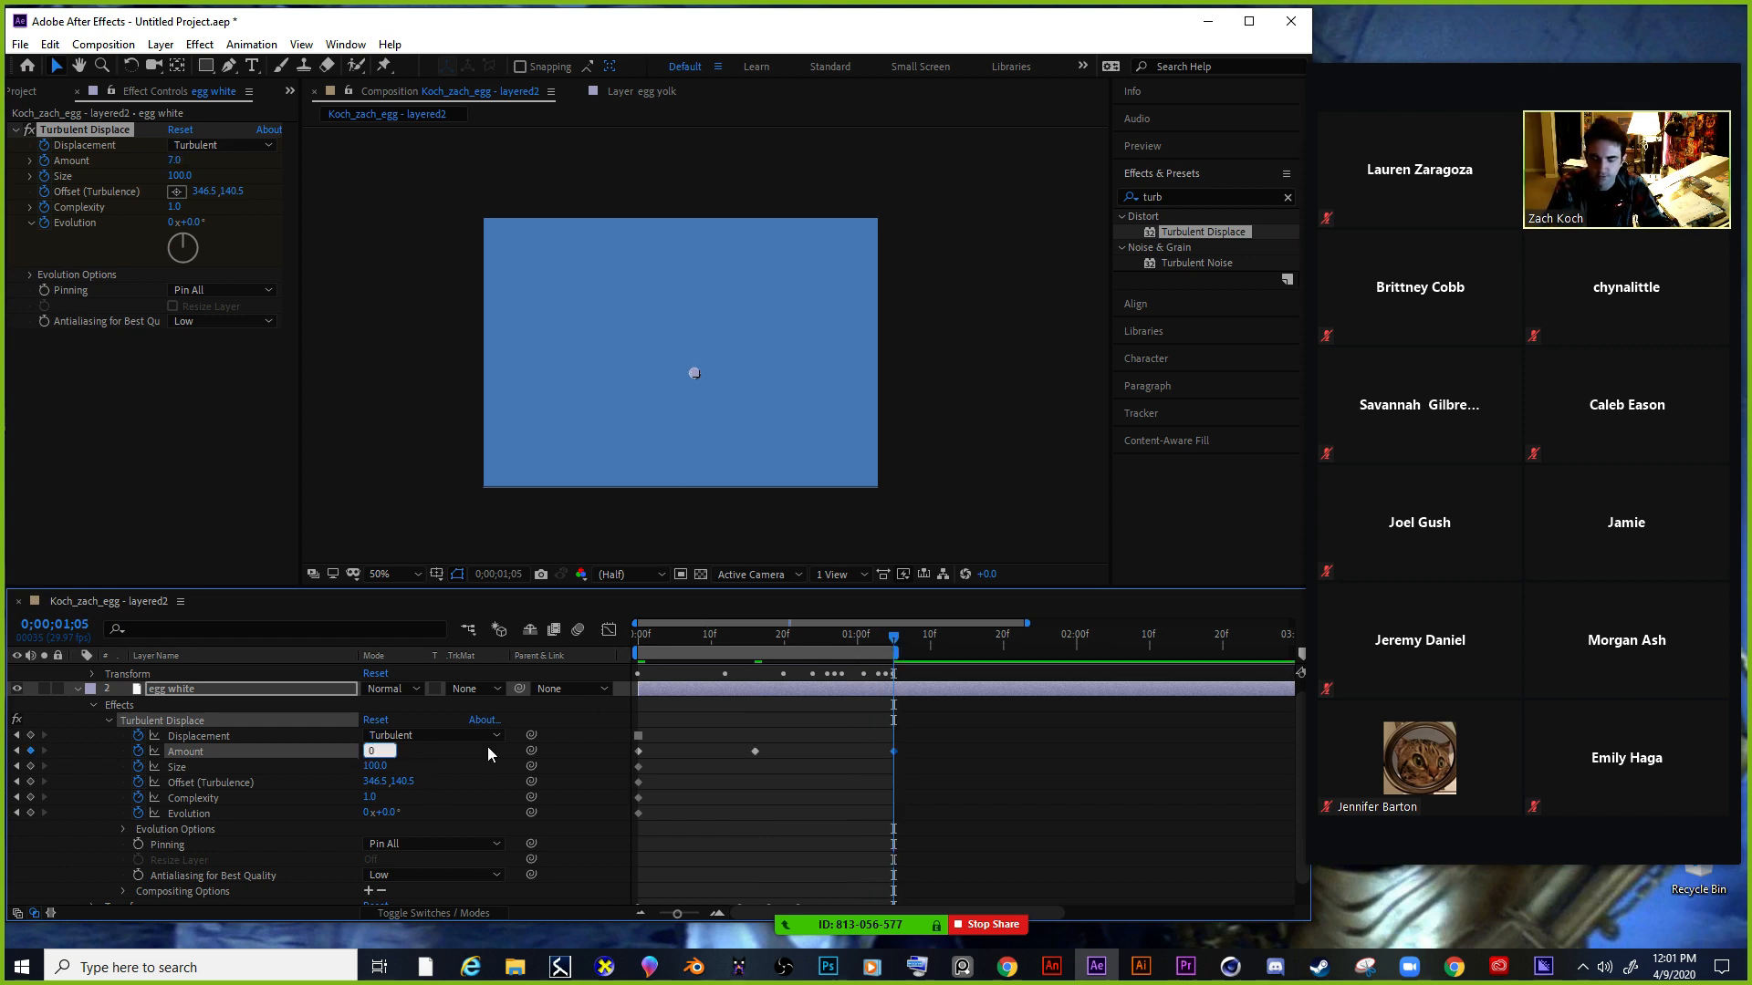
key("Return")
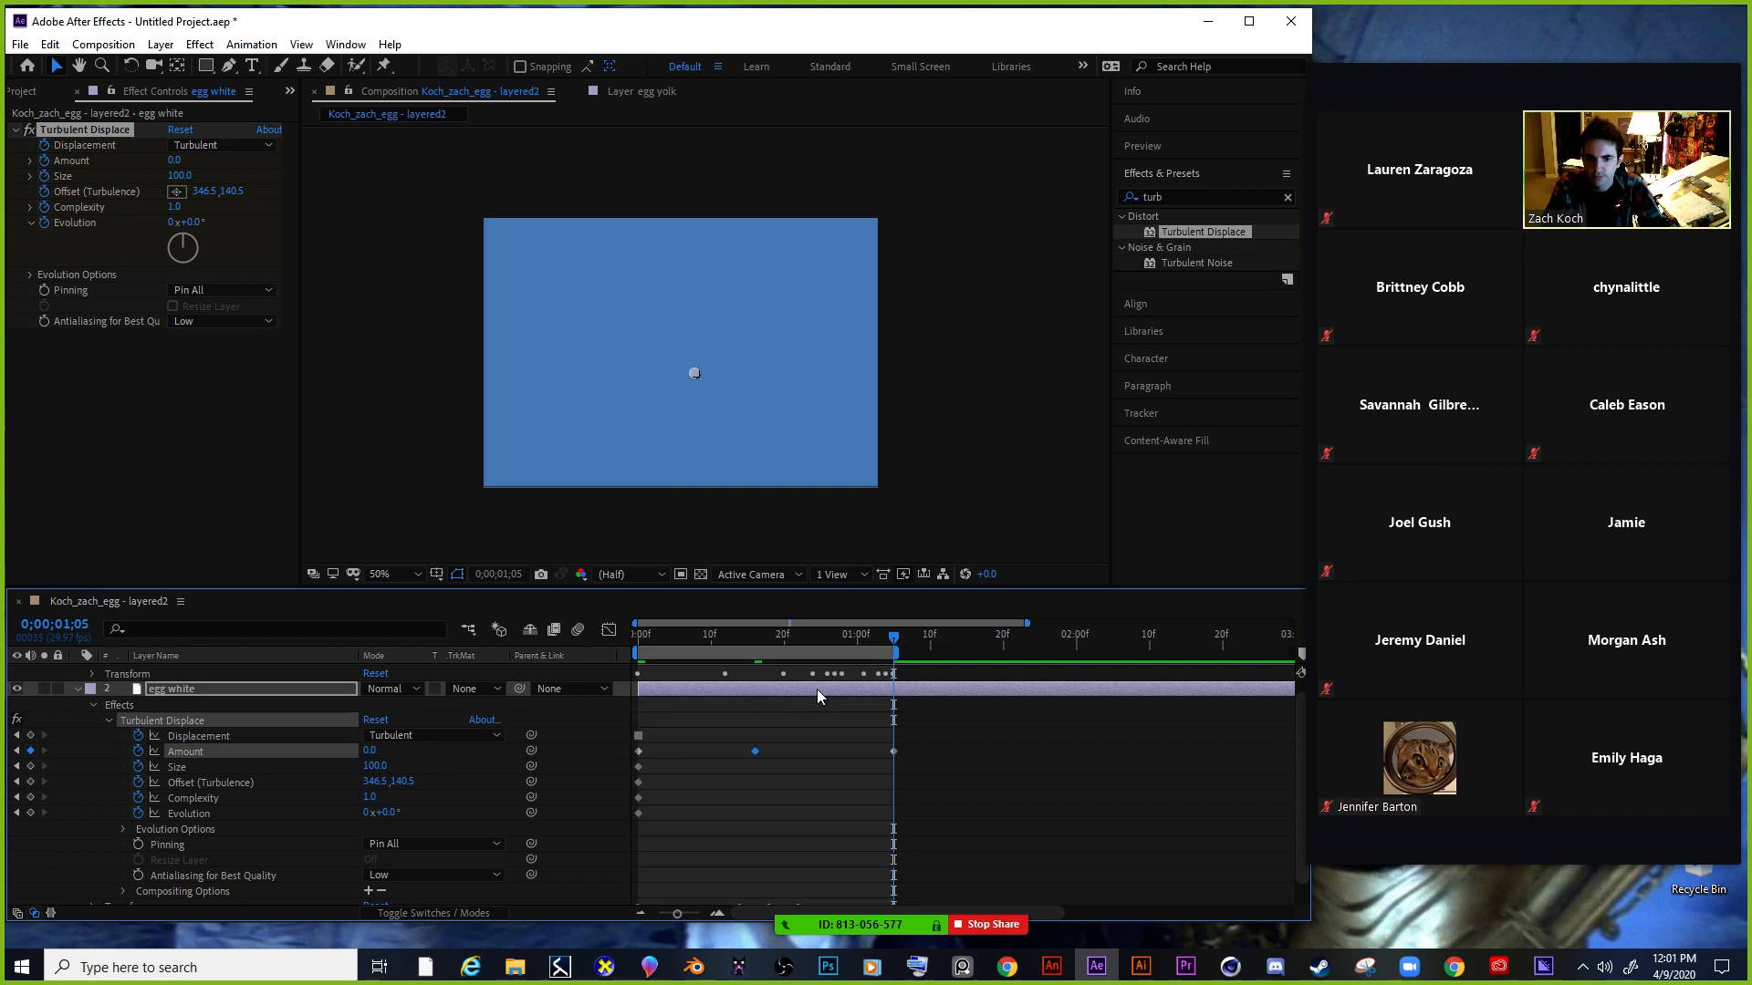
Keyframe the egg white's Turbulent Displace Amount at 36.0 and Size at 26.0 at 0;00;00;16, and preview the animation from the start.
left_click_drag(898, 640, 760, 640)
left_click_drag(375, 749, 305, 761)
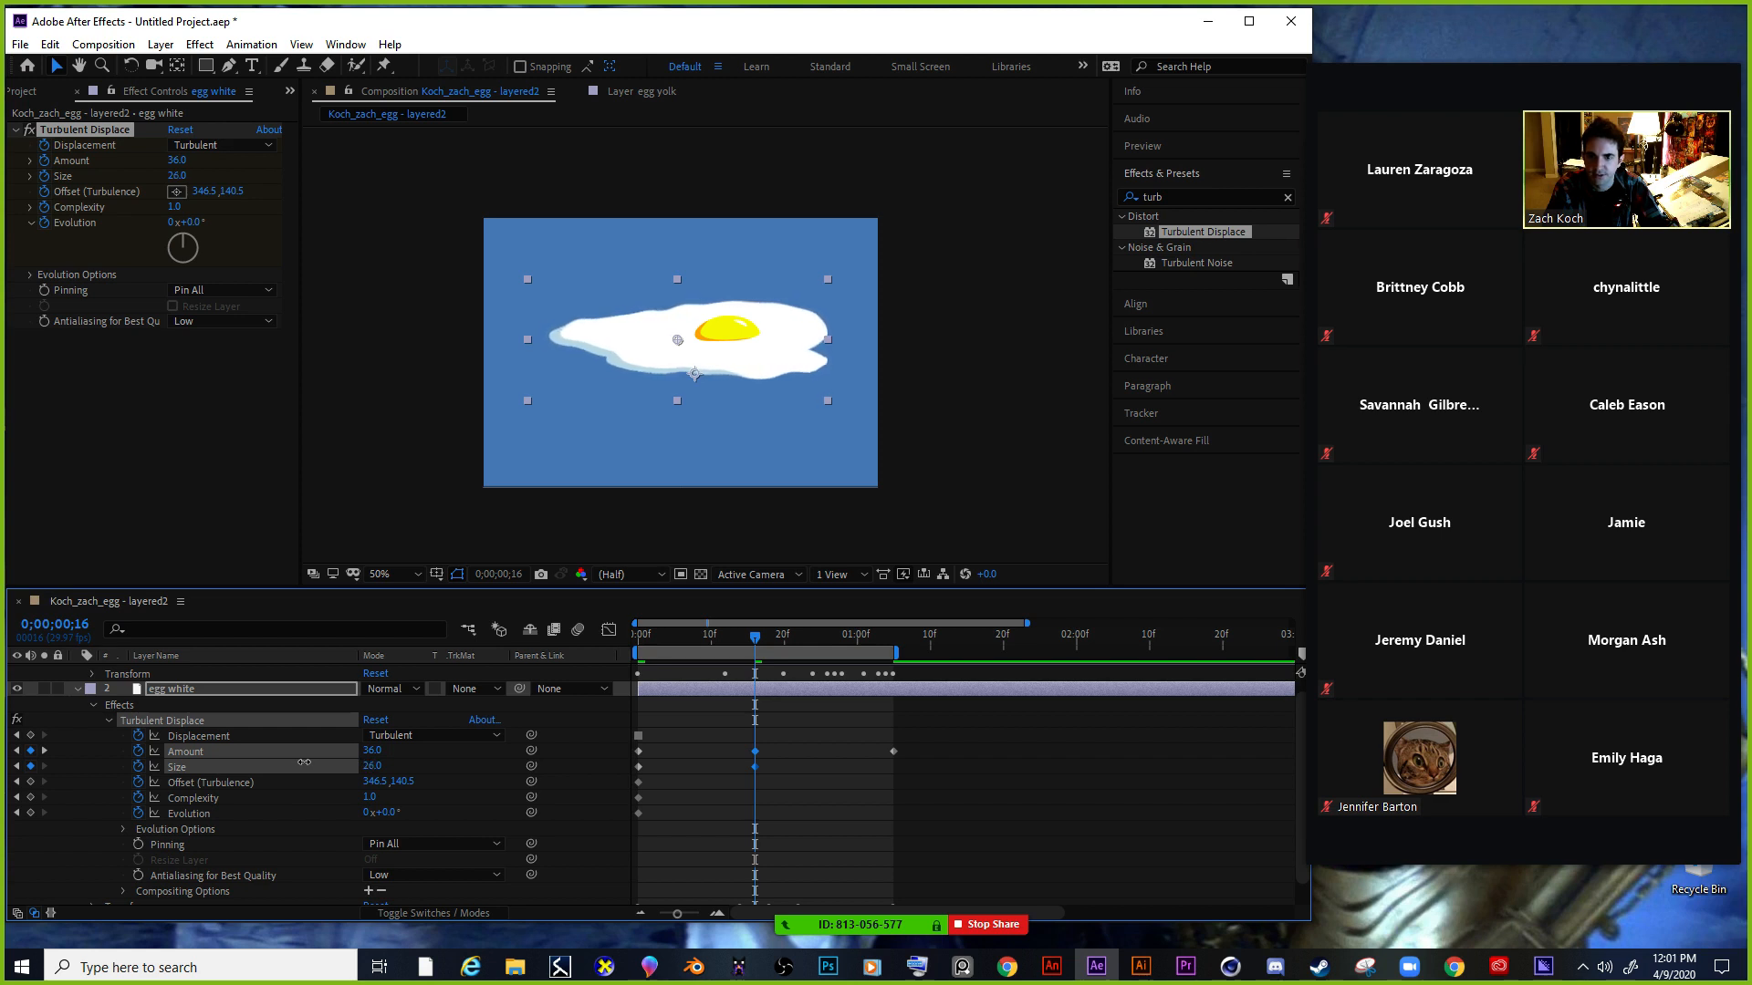
left_click_drag(747, 642, 639, 650)
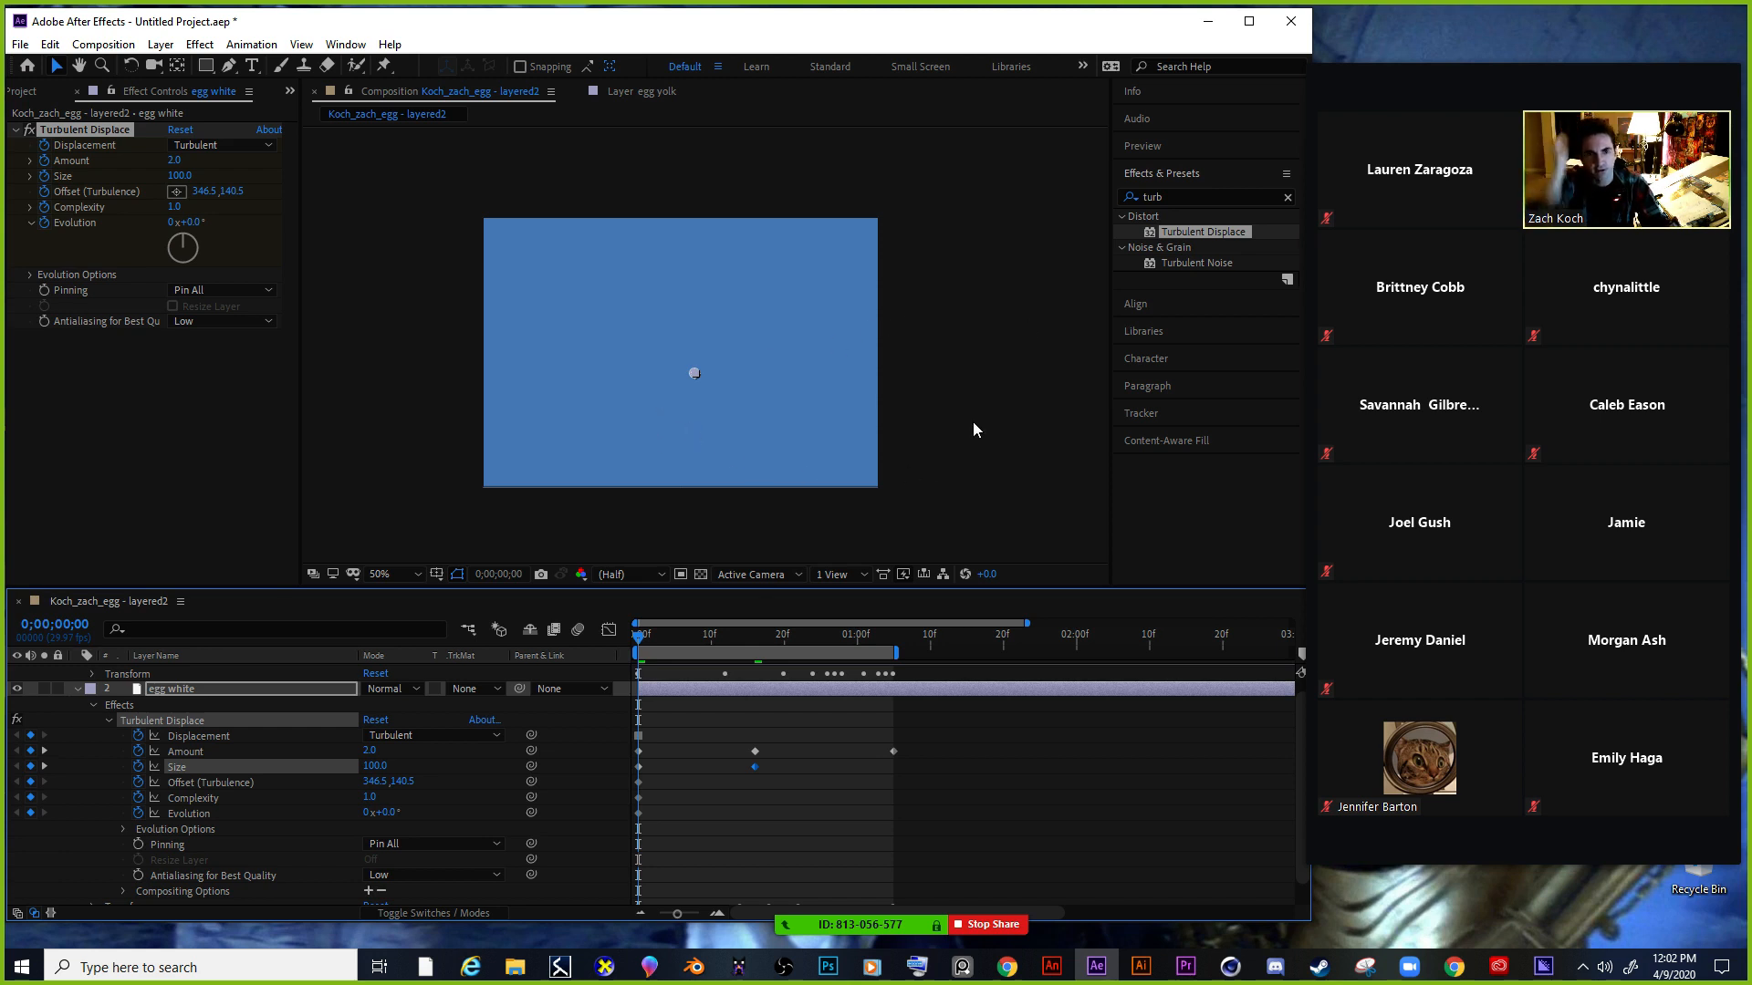
left_click(1151, 147)
left_click(1206, 171)
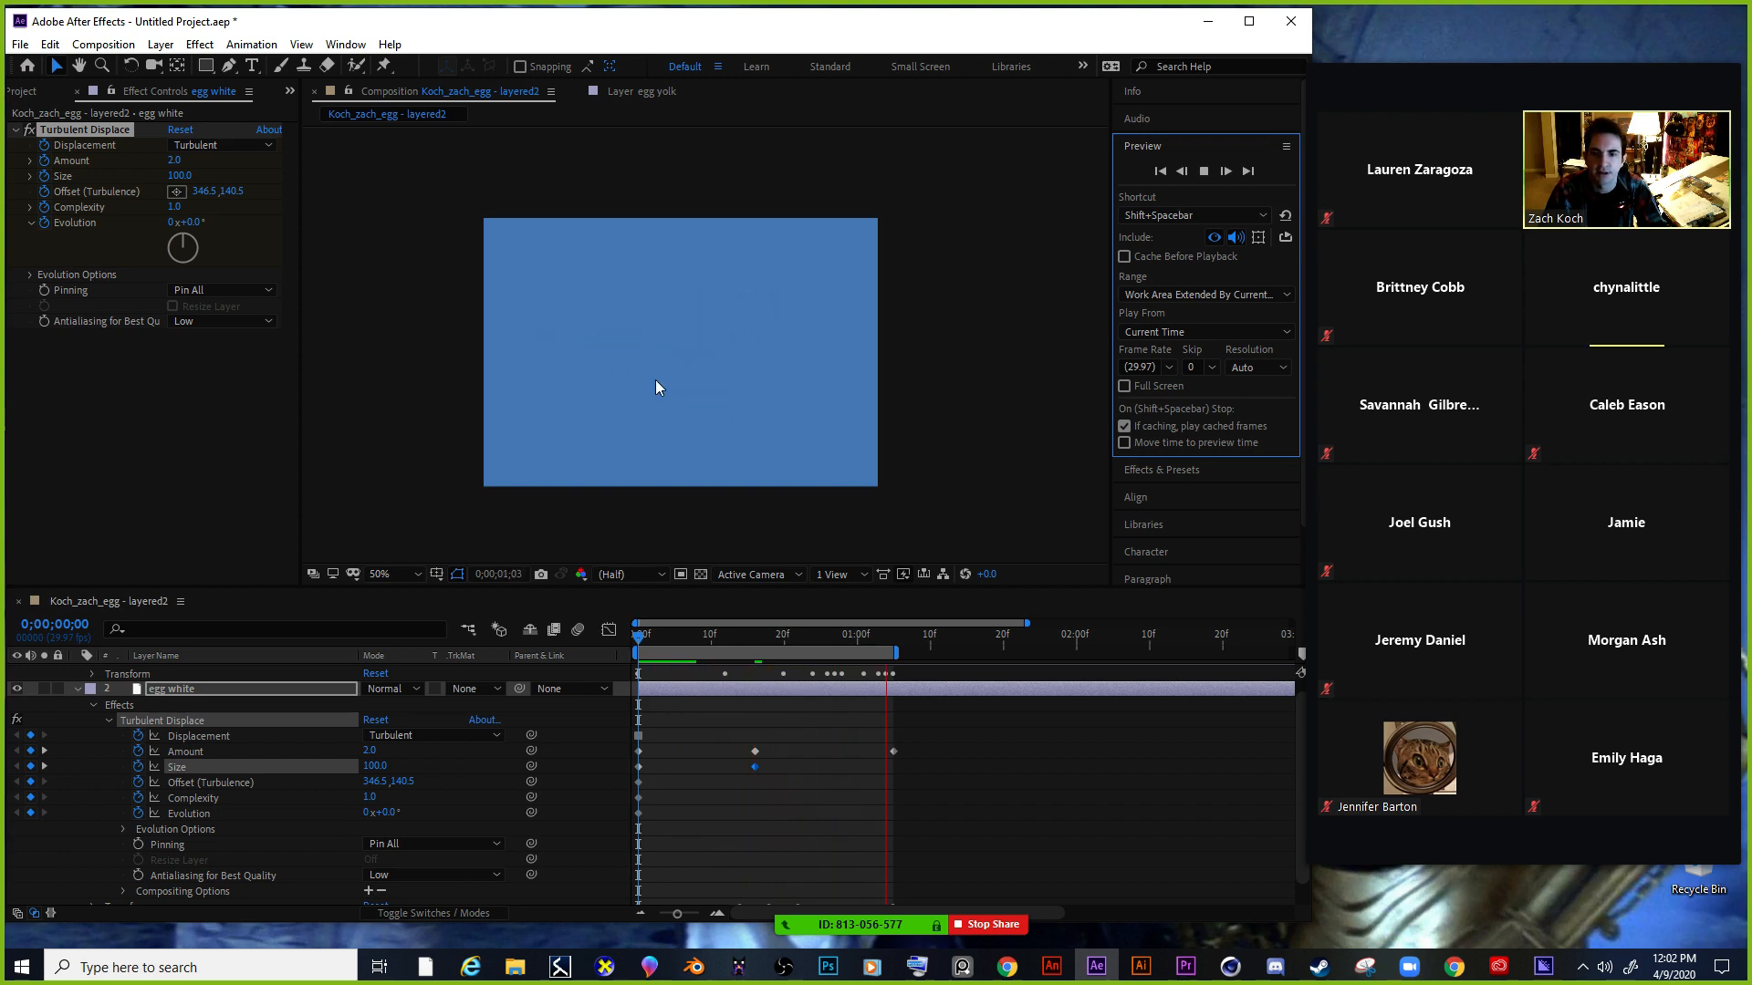
left_click(1204, 171)
Apply Easy Ease to the egg white's Turbulent Displace Amount and Size keyframes and preview the animation.
left_click_drag(922, 780, 637, 745)
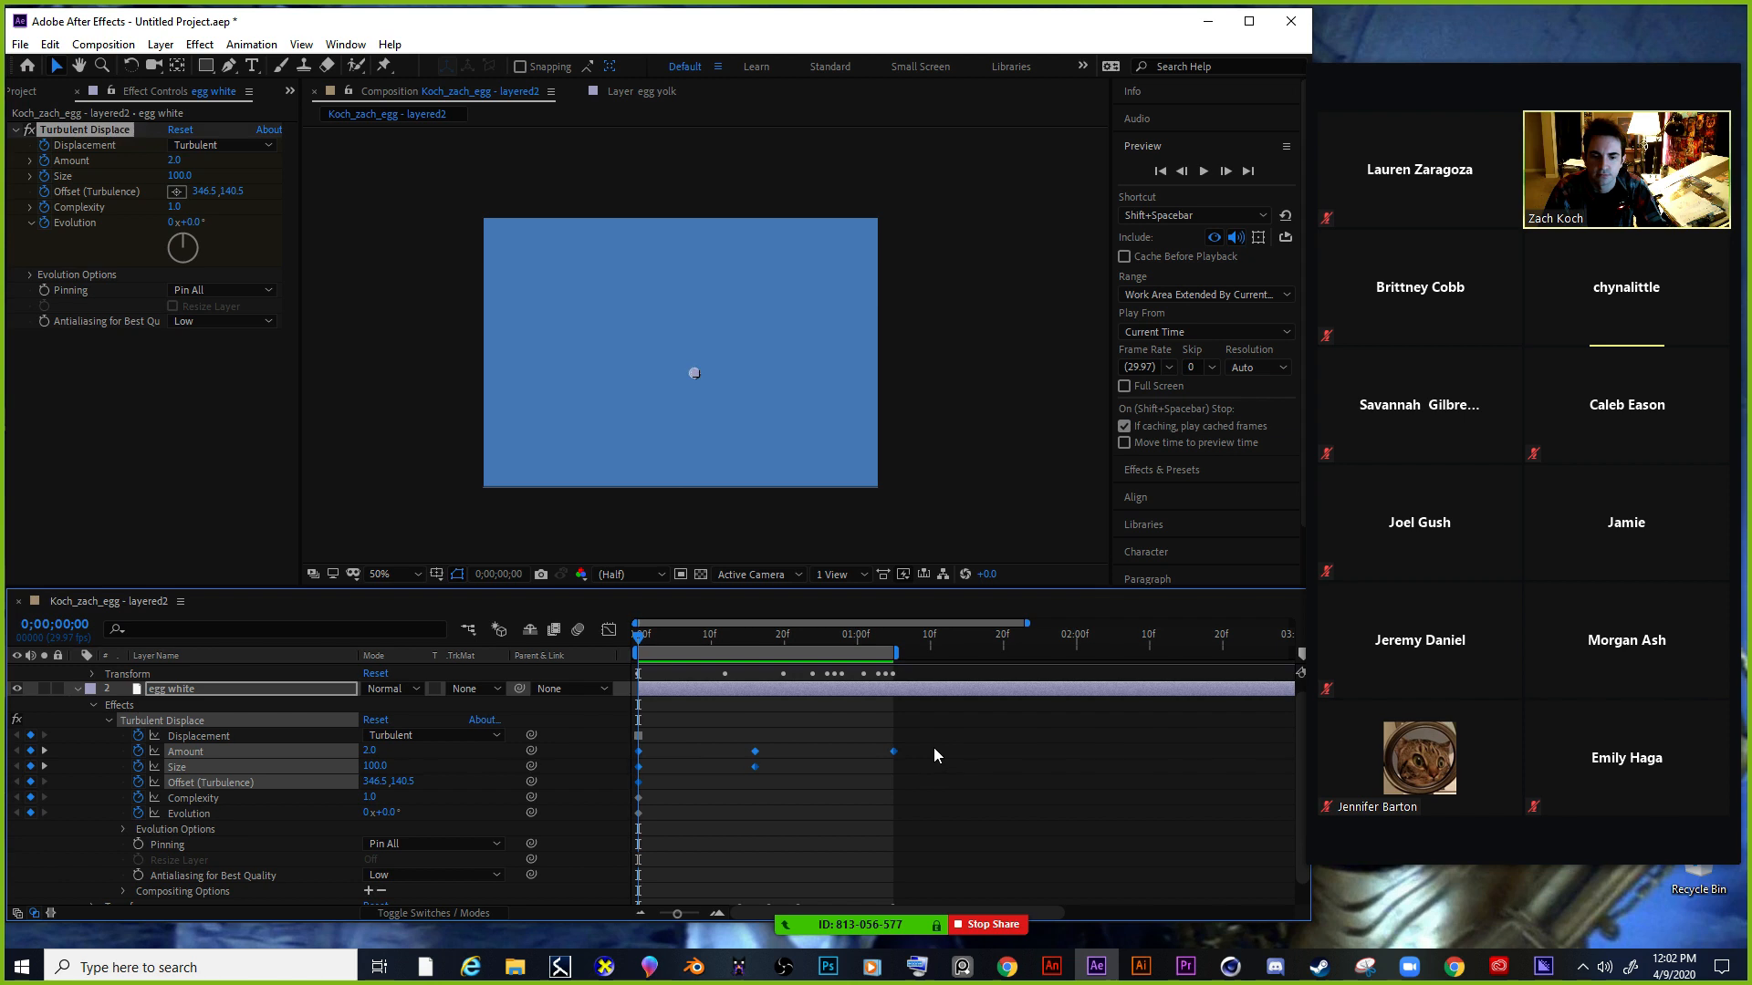
left_click_drag(922, 746, 636, 766)
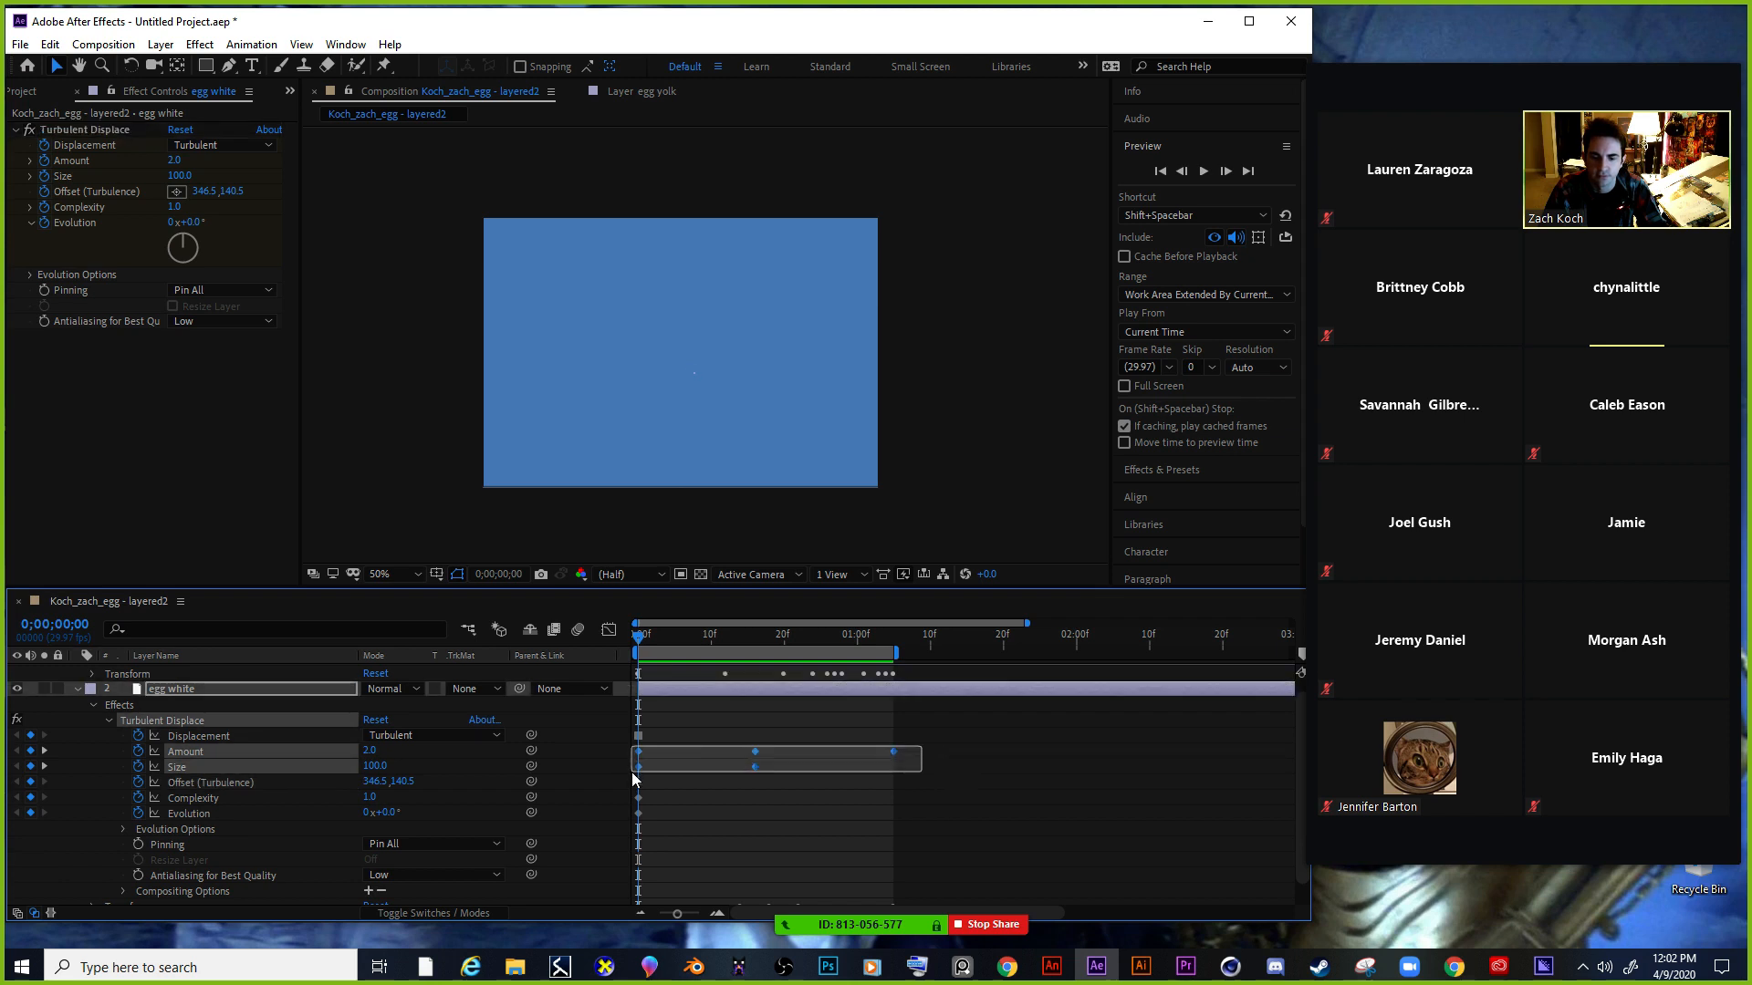
right_click(759, 769)
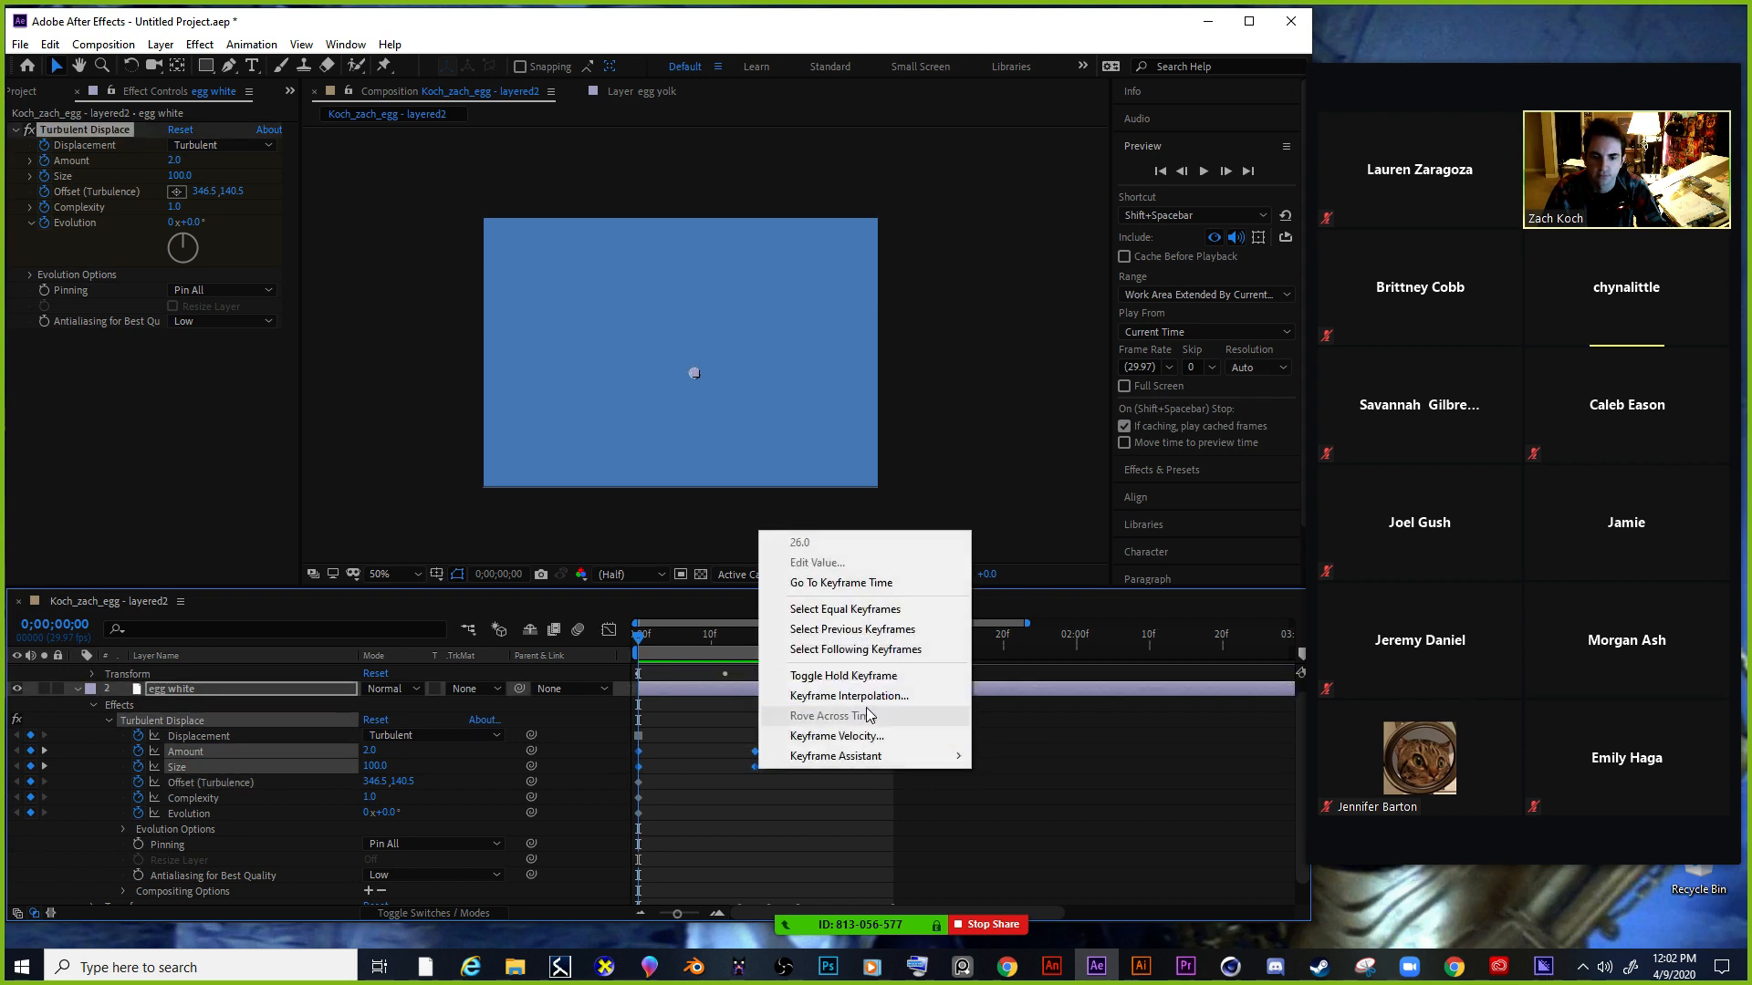
mouse_move(881, 757)
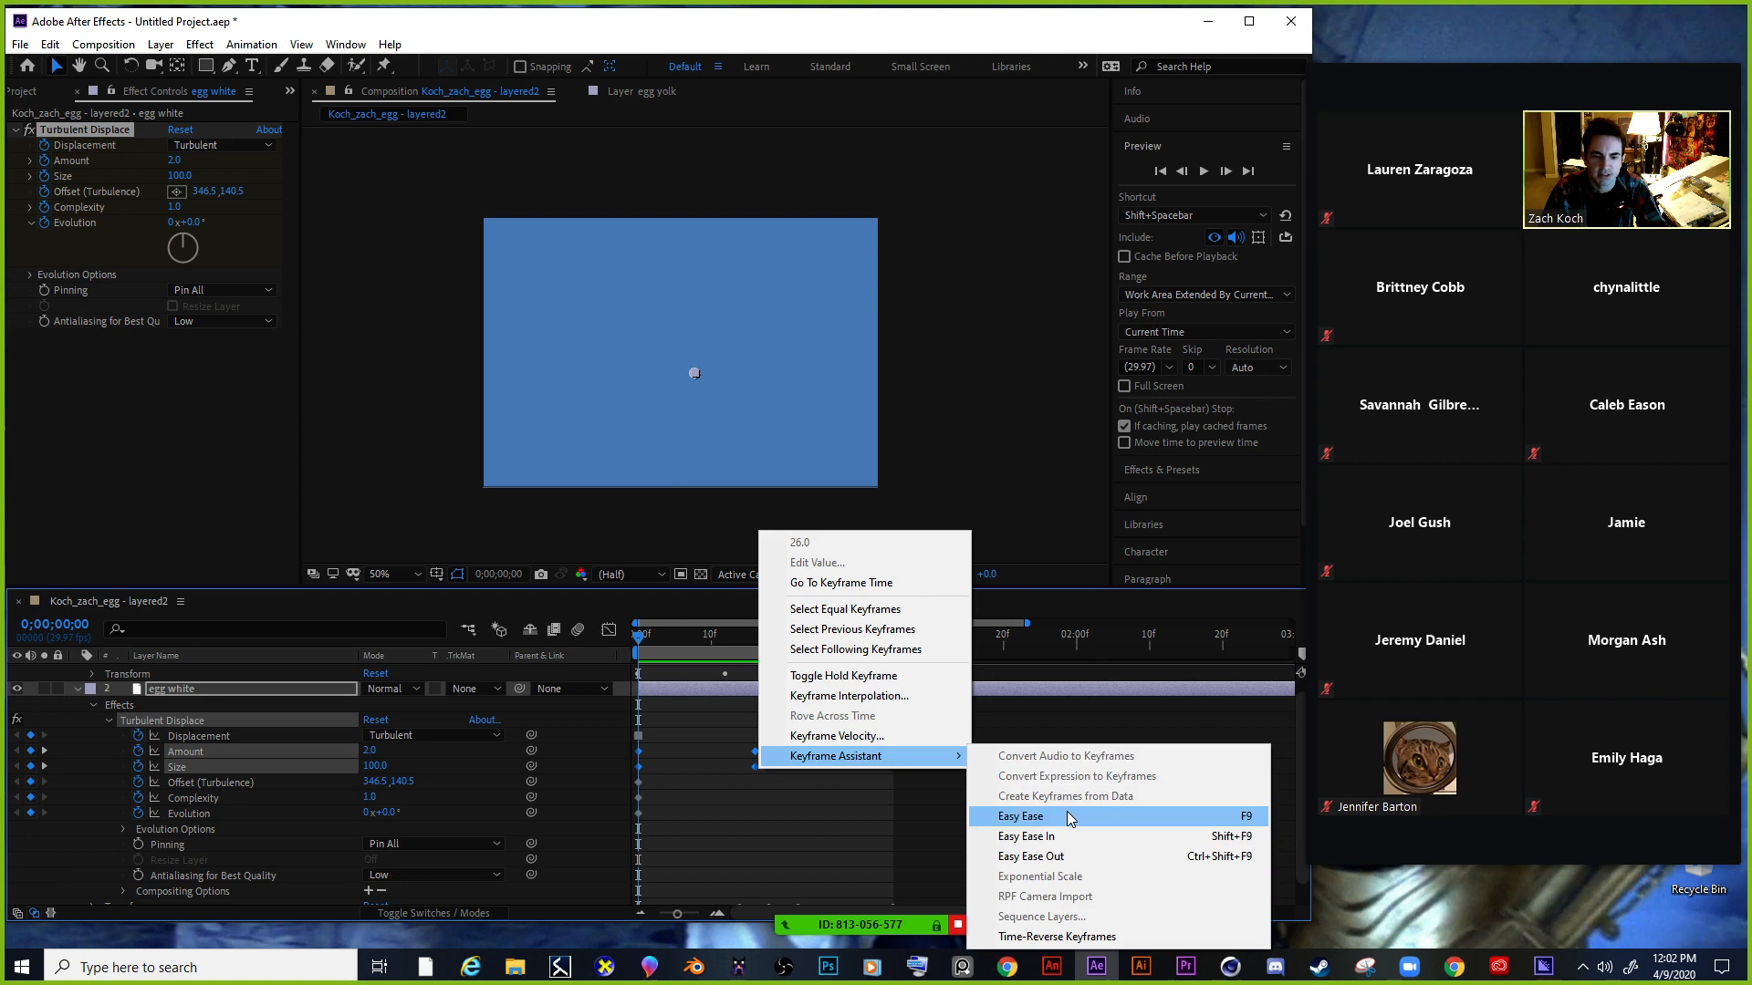
left_click(1068, 817)
left_click(1203, 176)
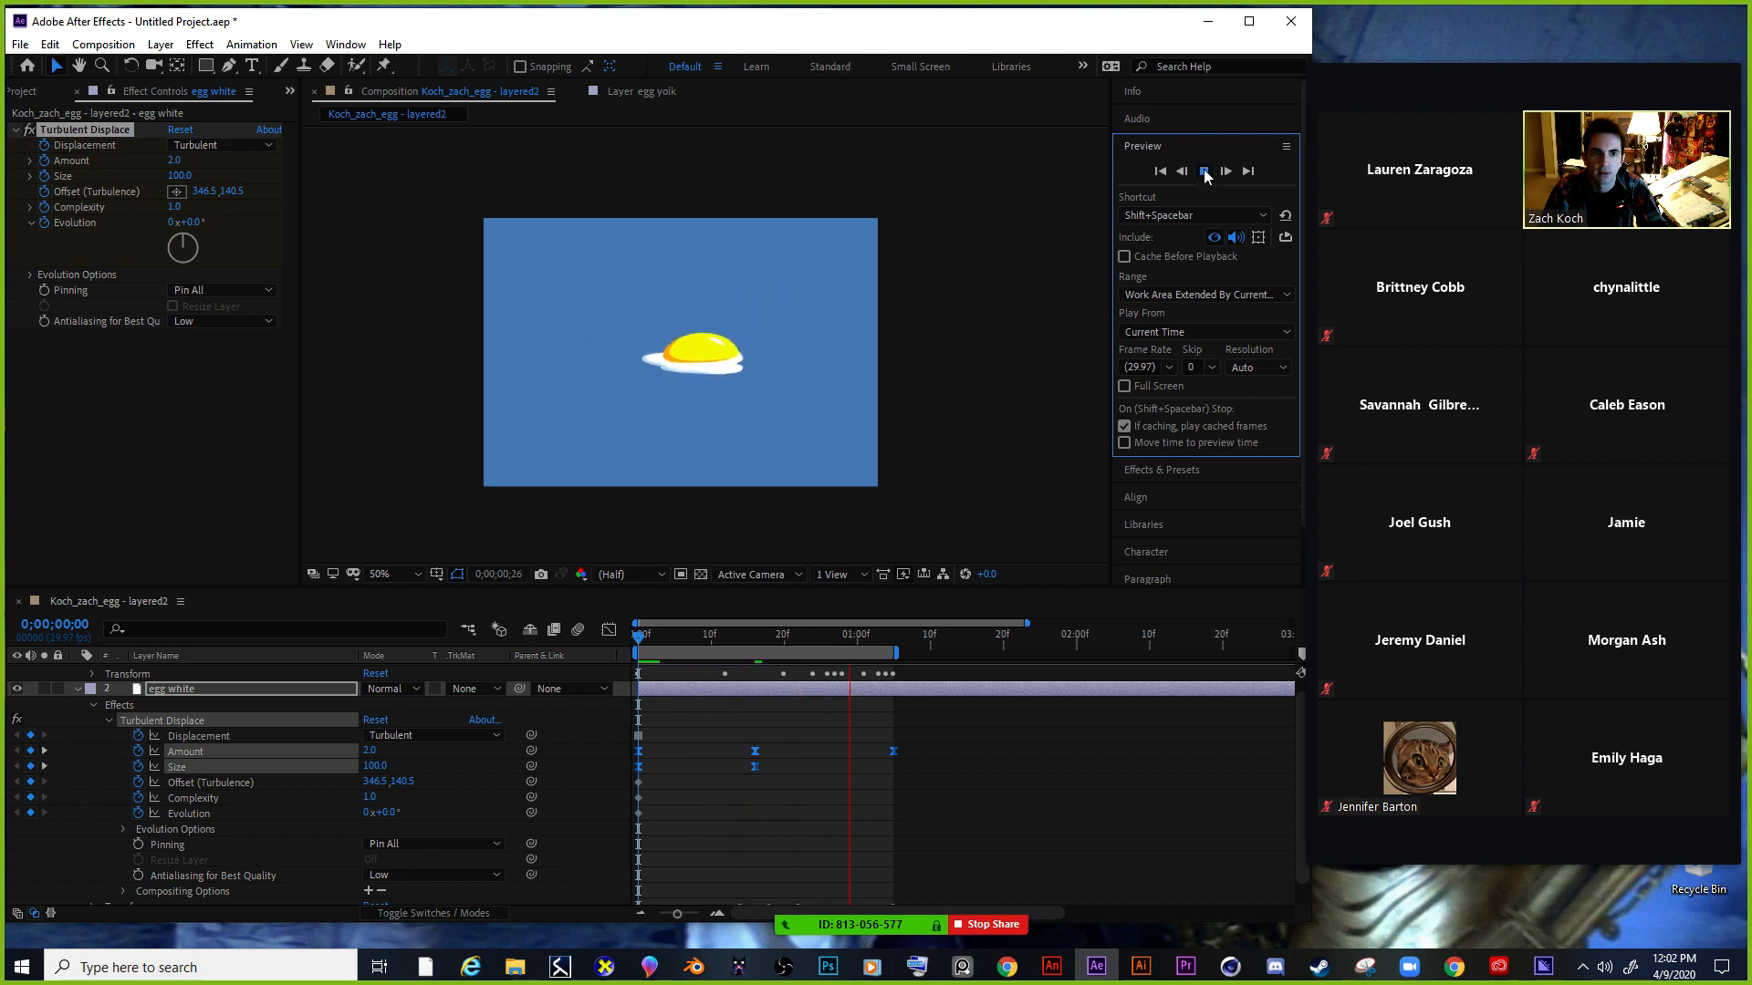
left_click(1204, 172)
left_click(638, 646)
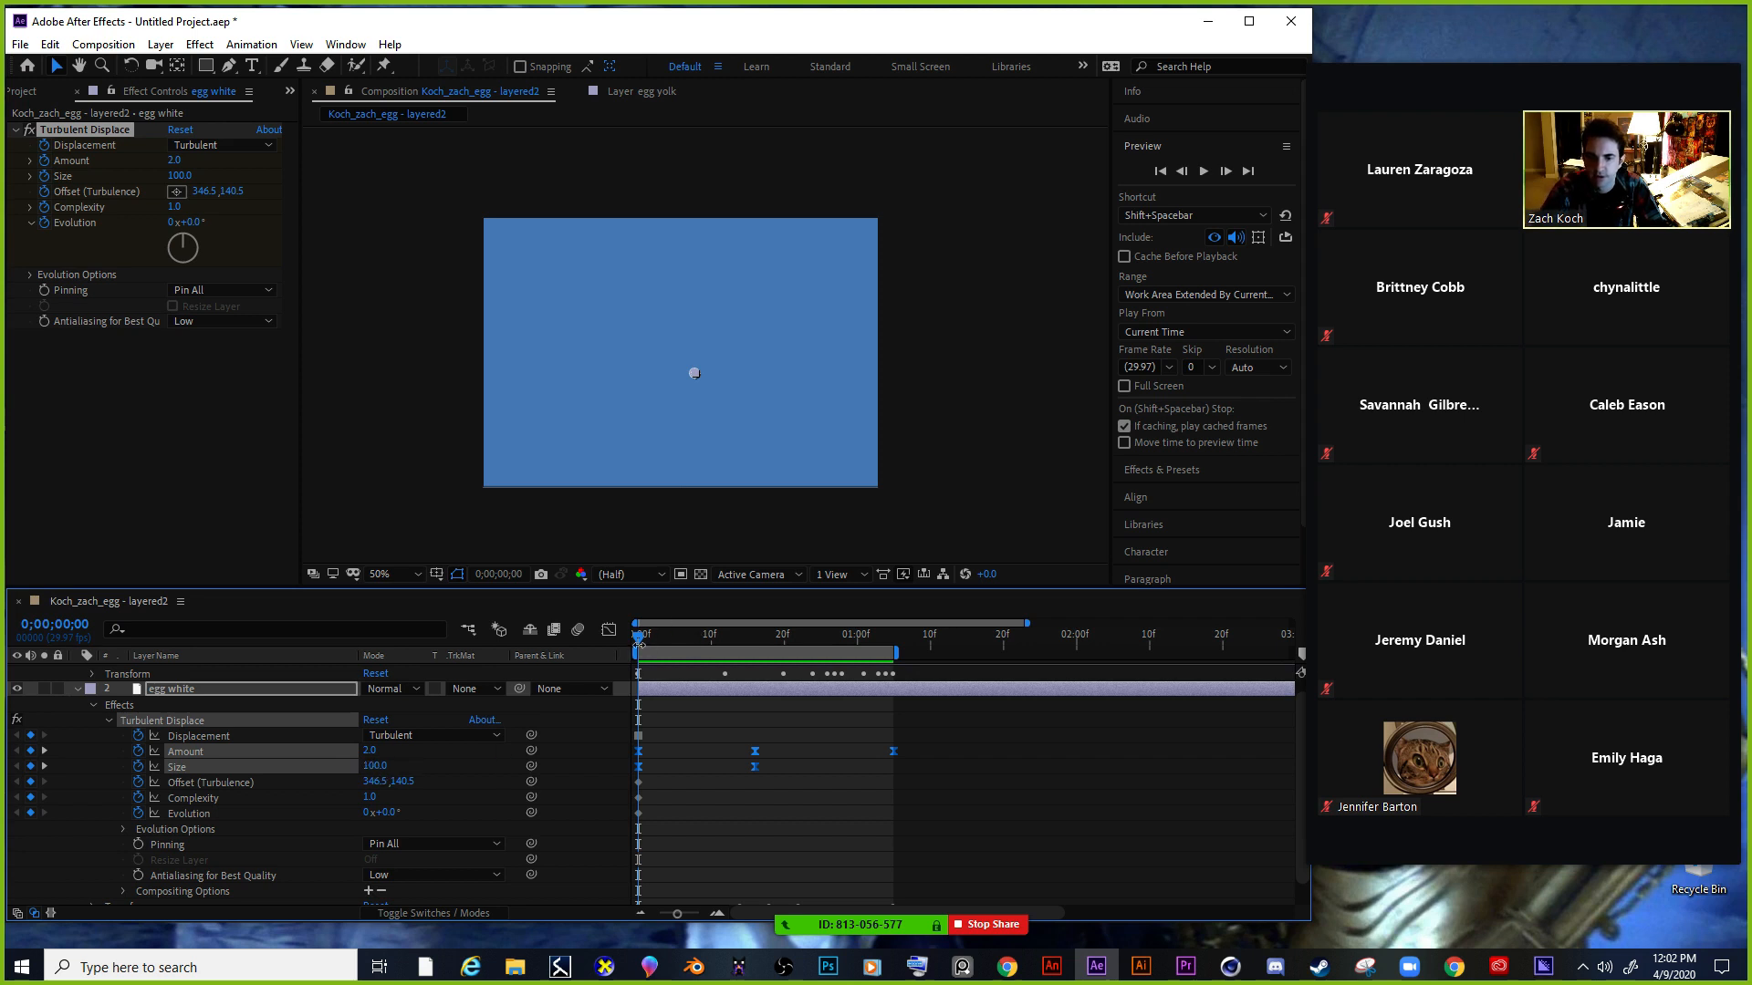
Keyframe the egg white's Turbulent Displace Size at 100 at 0;00;01;05.
left_click_drag(657, 648, 895, 665)
left_click(371, 767)
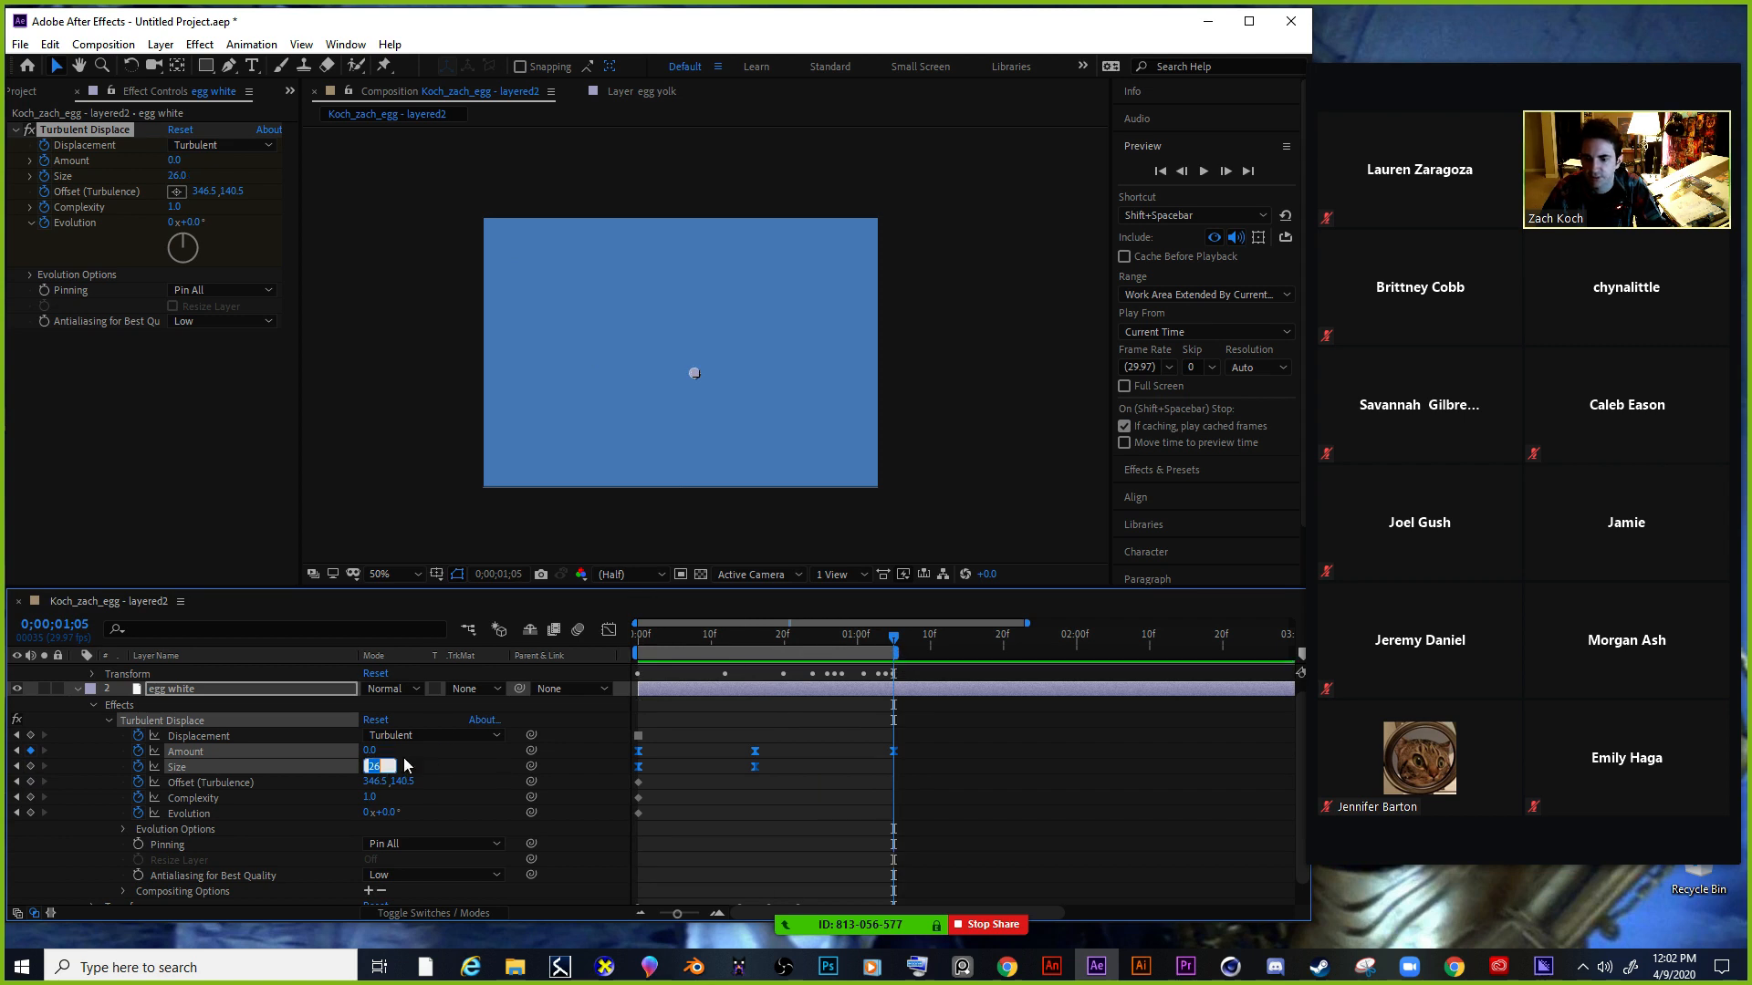
type("100")
key("Return")
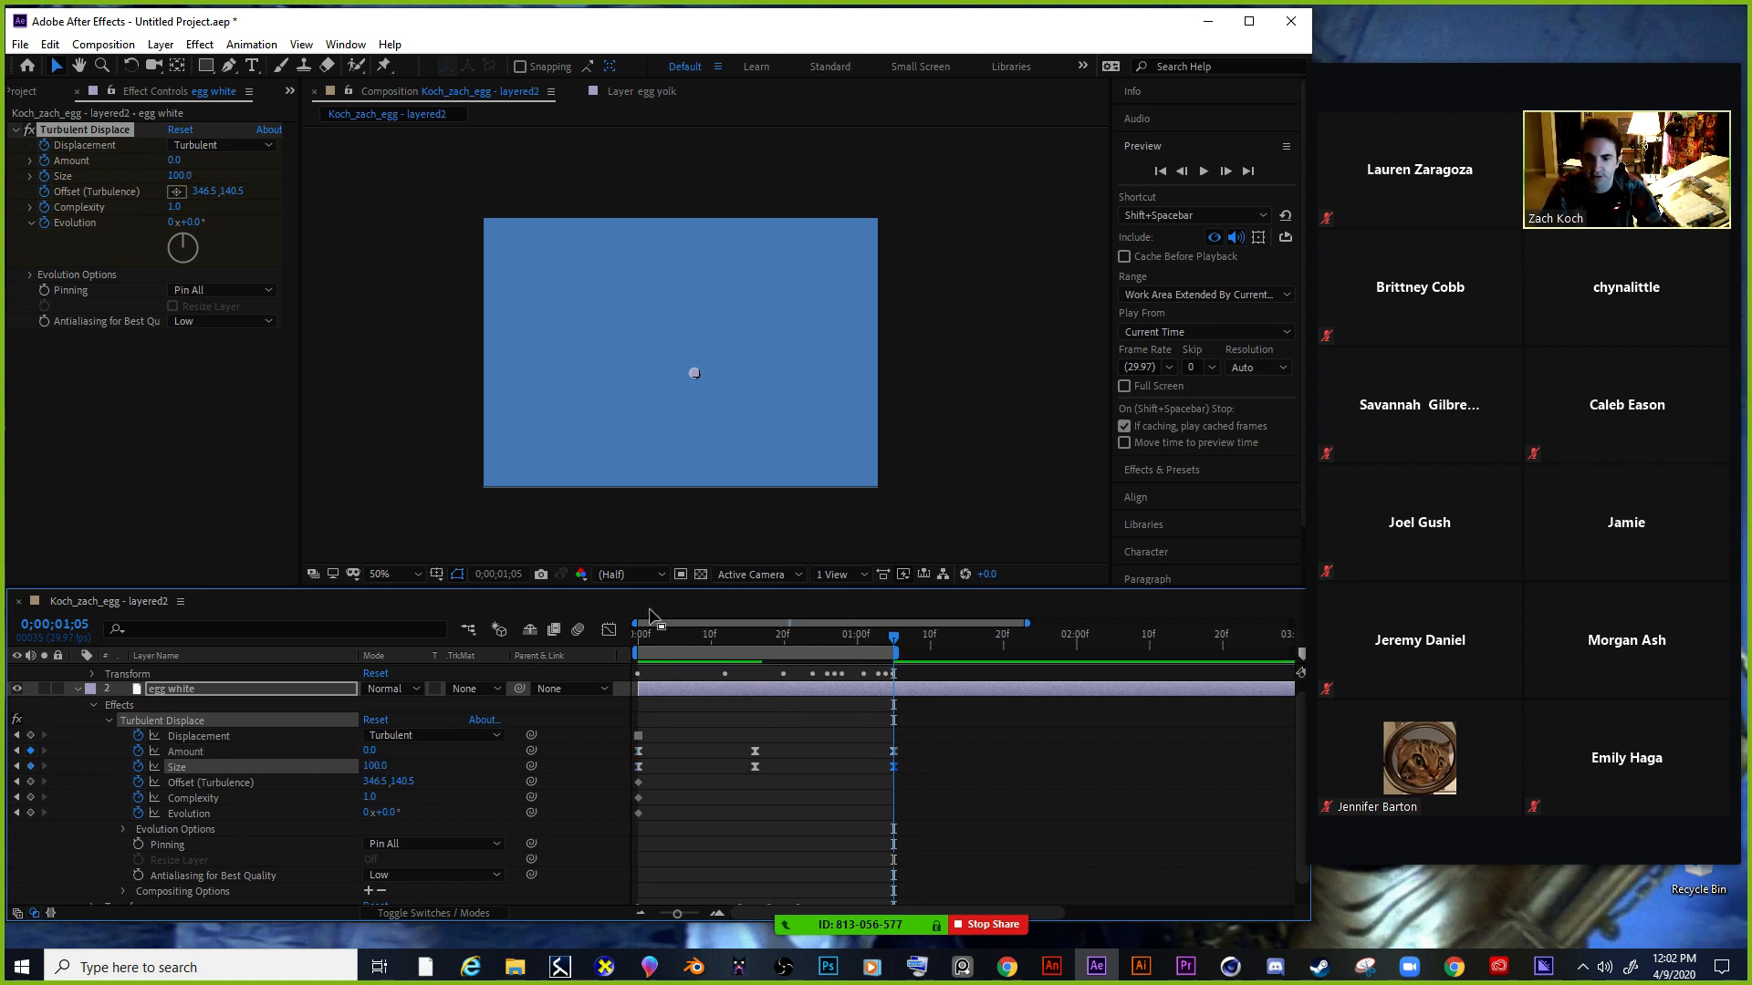
Preview the full egg animation from 0;00;00;00 and return the current time to the start.
left_click_drag(896, 639, 603, 650)
left_click(1203, 171)
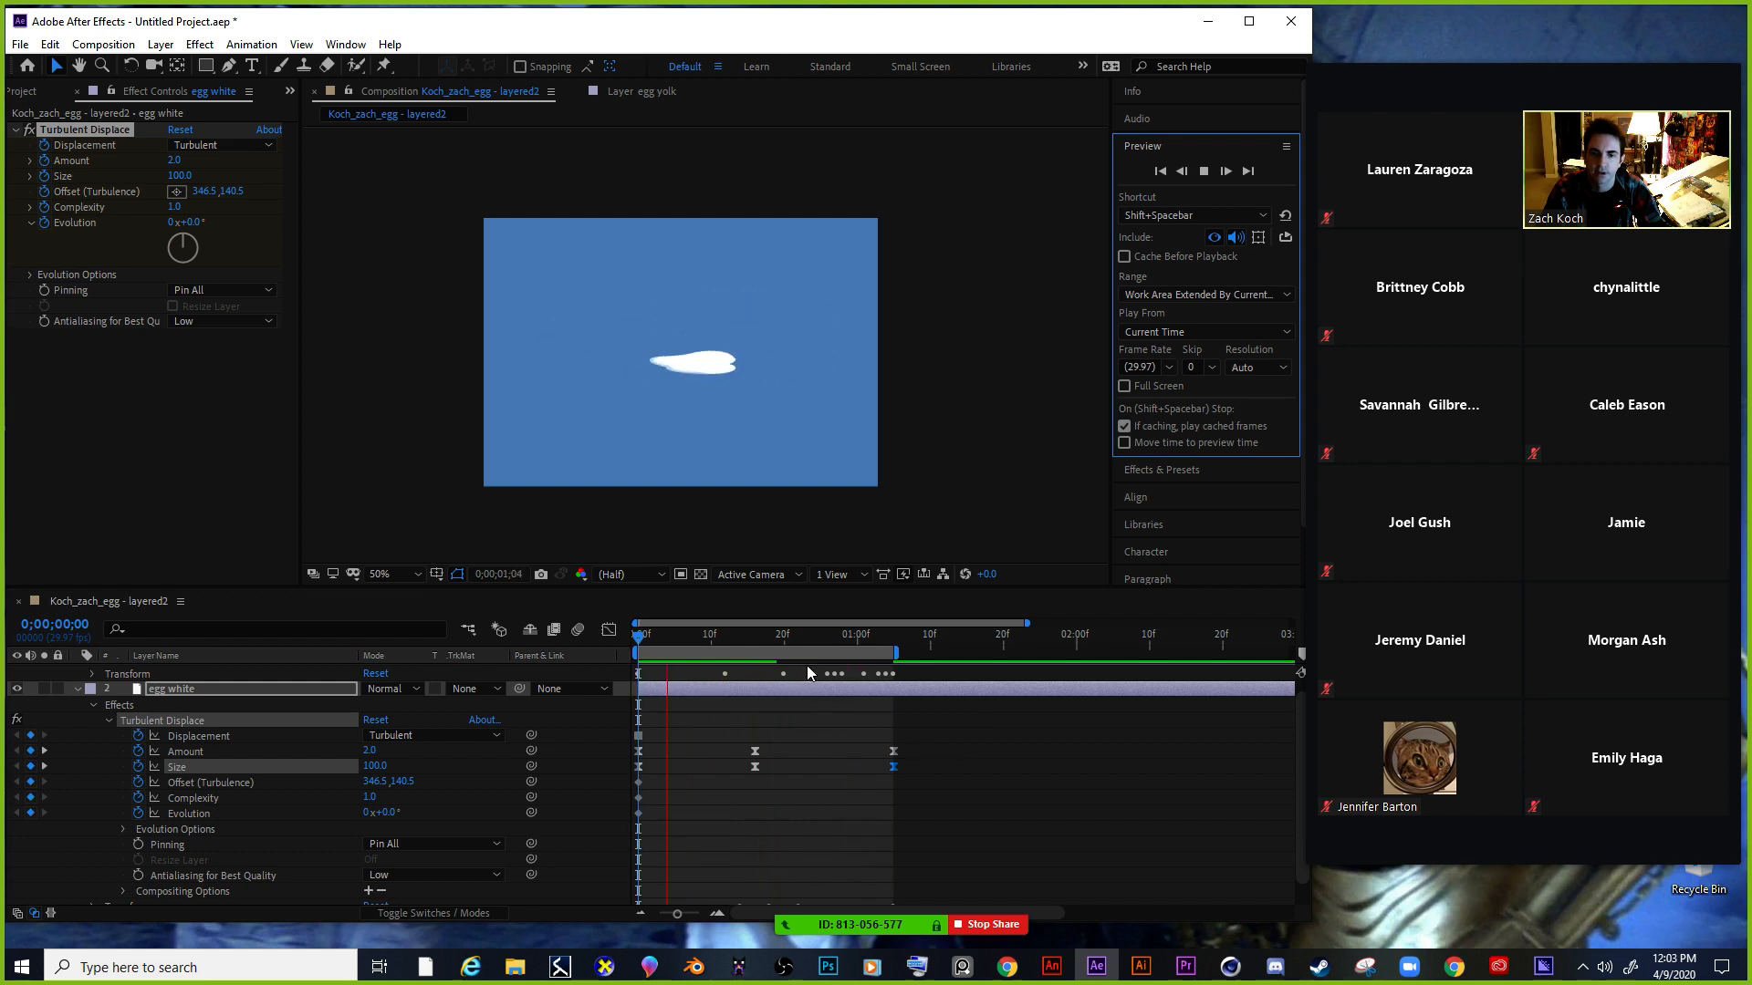
left_click(932, 641)
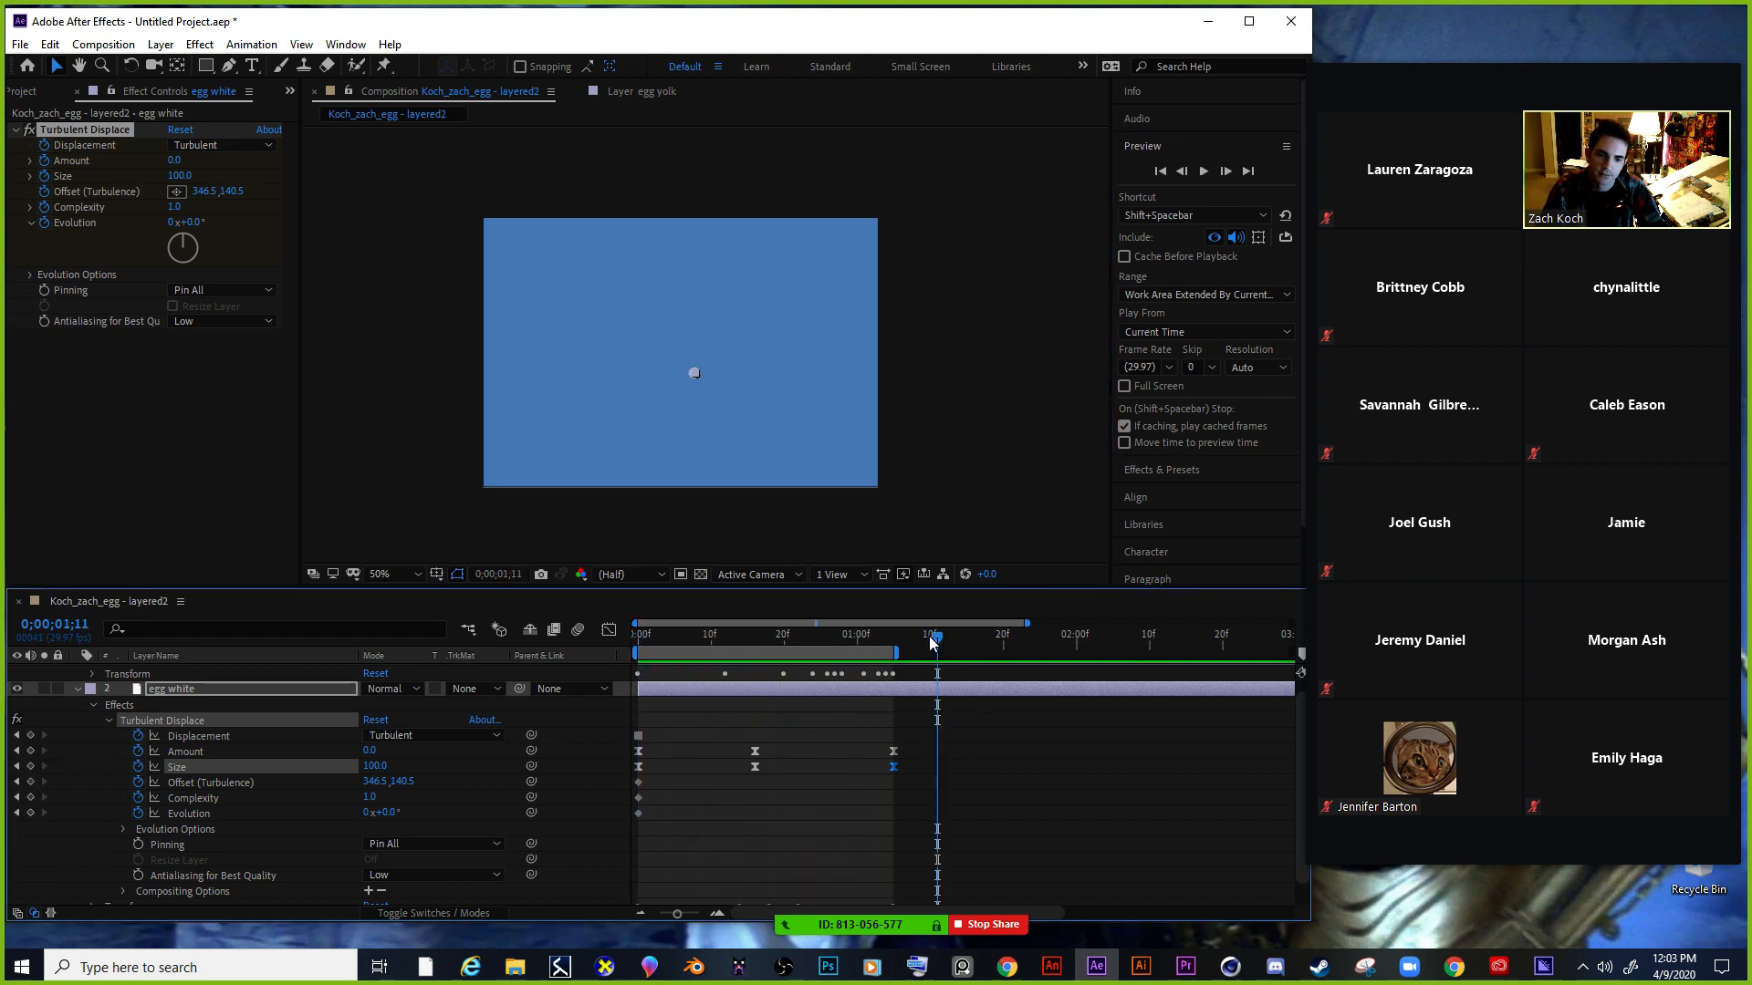
left_click_drag(937, 639, 618, 650)
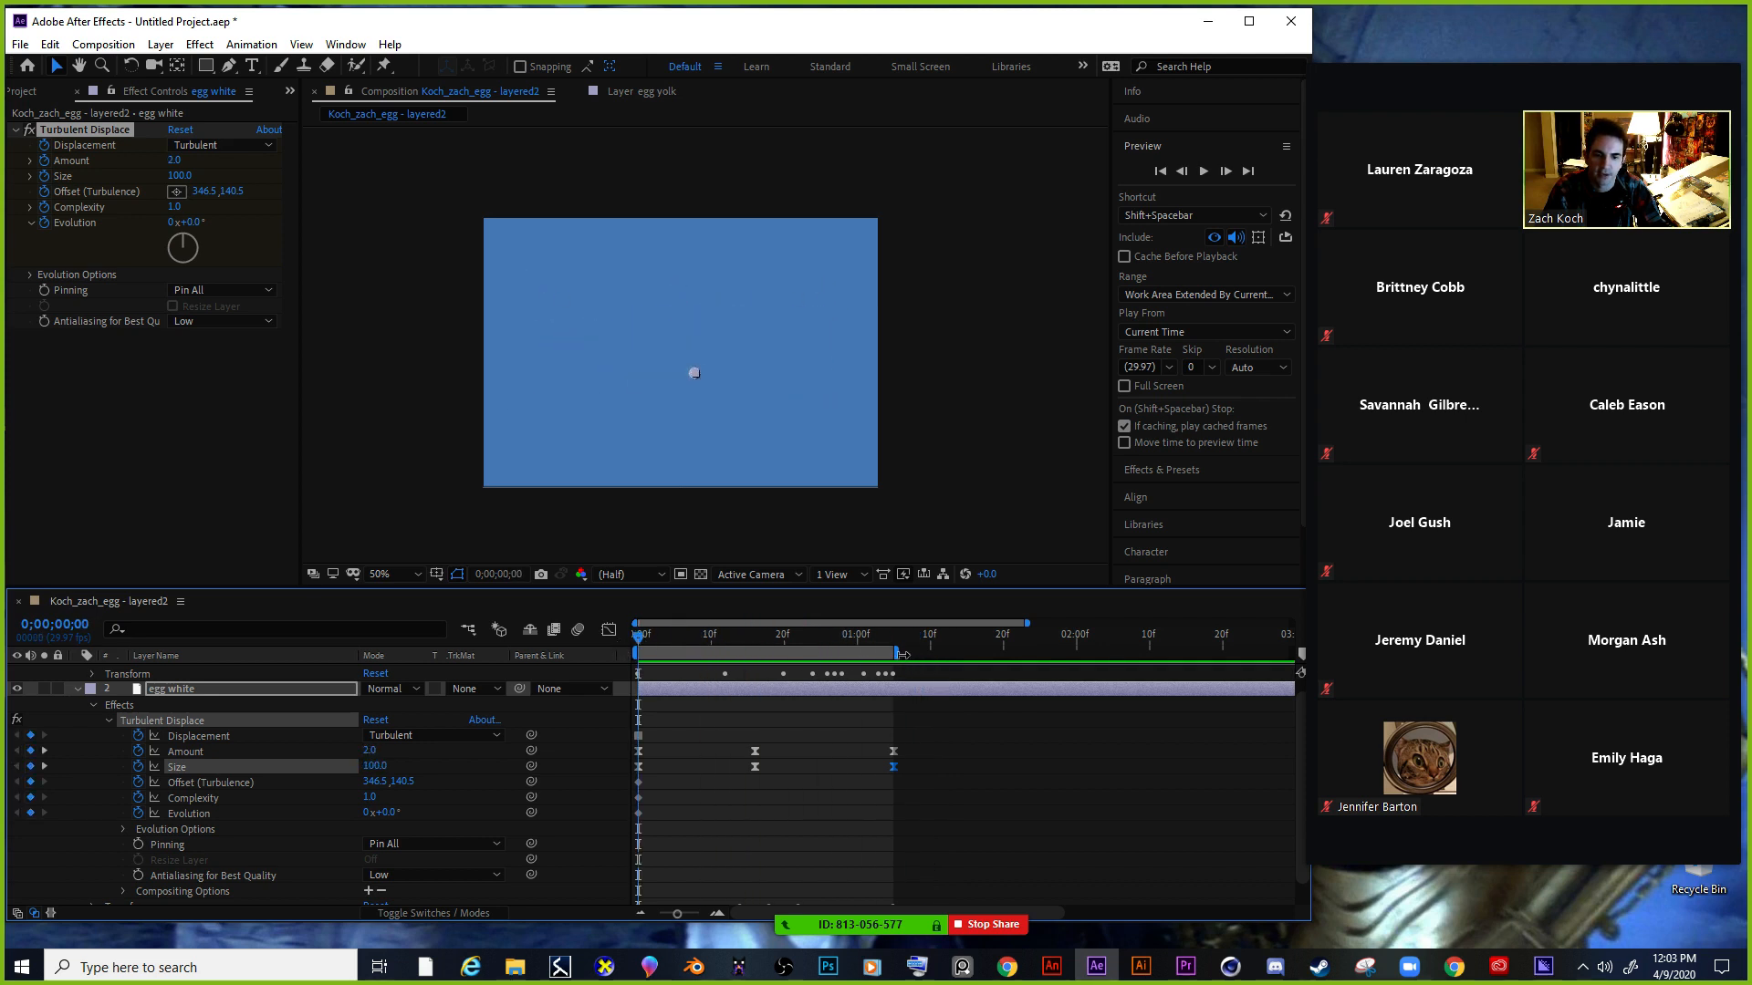
Extend the end of the work area to about 2 seconds and enlarge the timeline area to fit all layer properties.
left_click_drag(910, 651, 1079, 643)
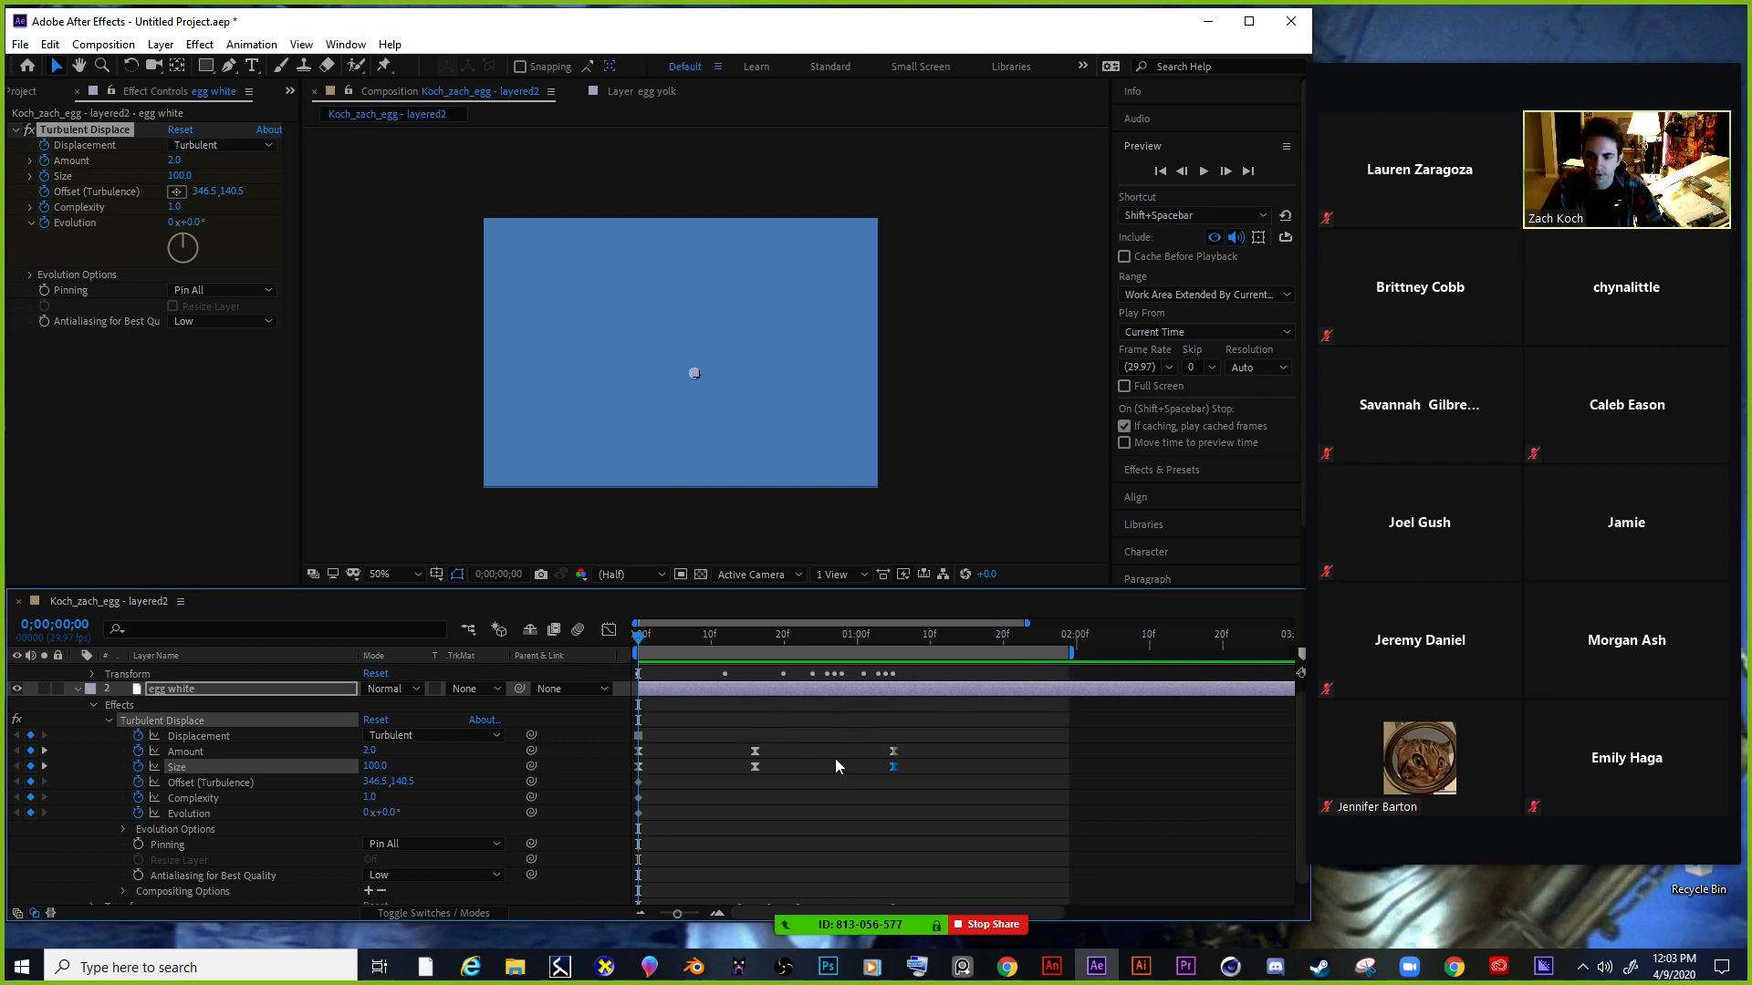
scroll(840, 753, "down", 1)
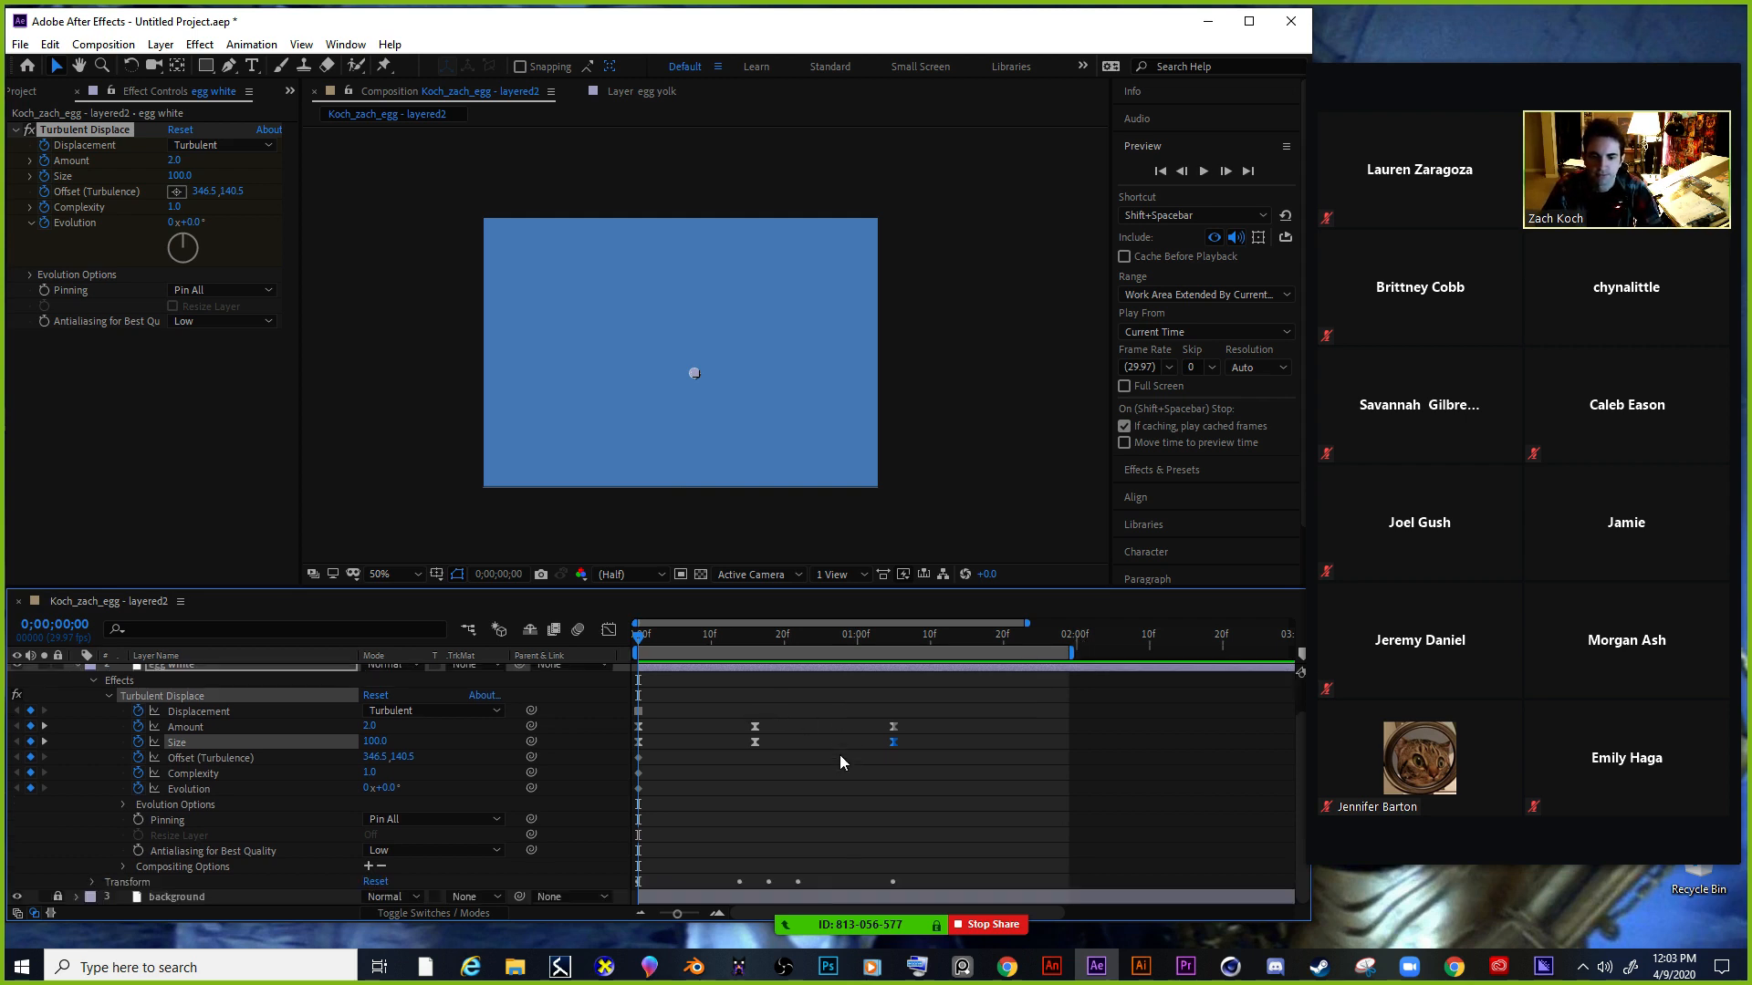
scroll(839, 753, "up", 2)
scroll(840, 754, "down", 2)
scroll(837, 763, "up", 2)
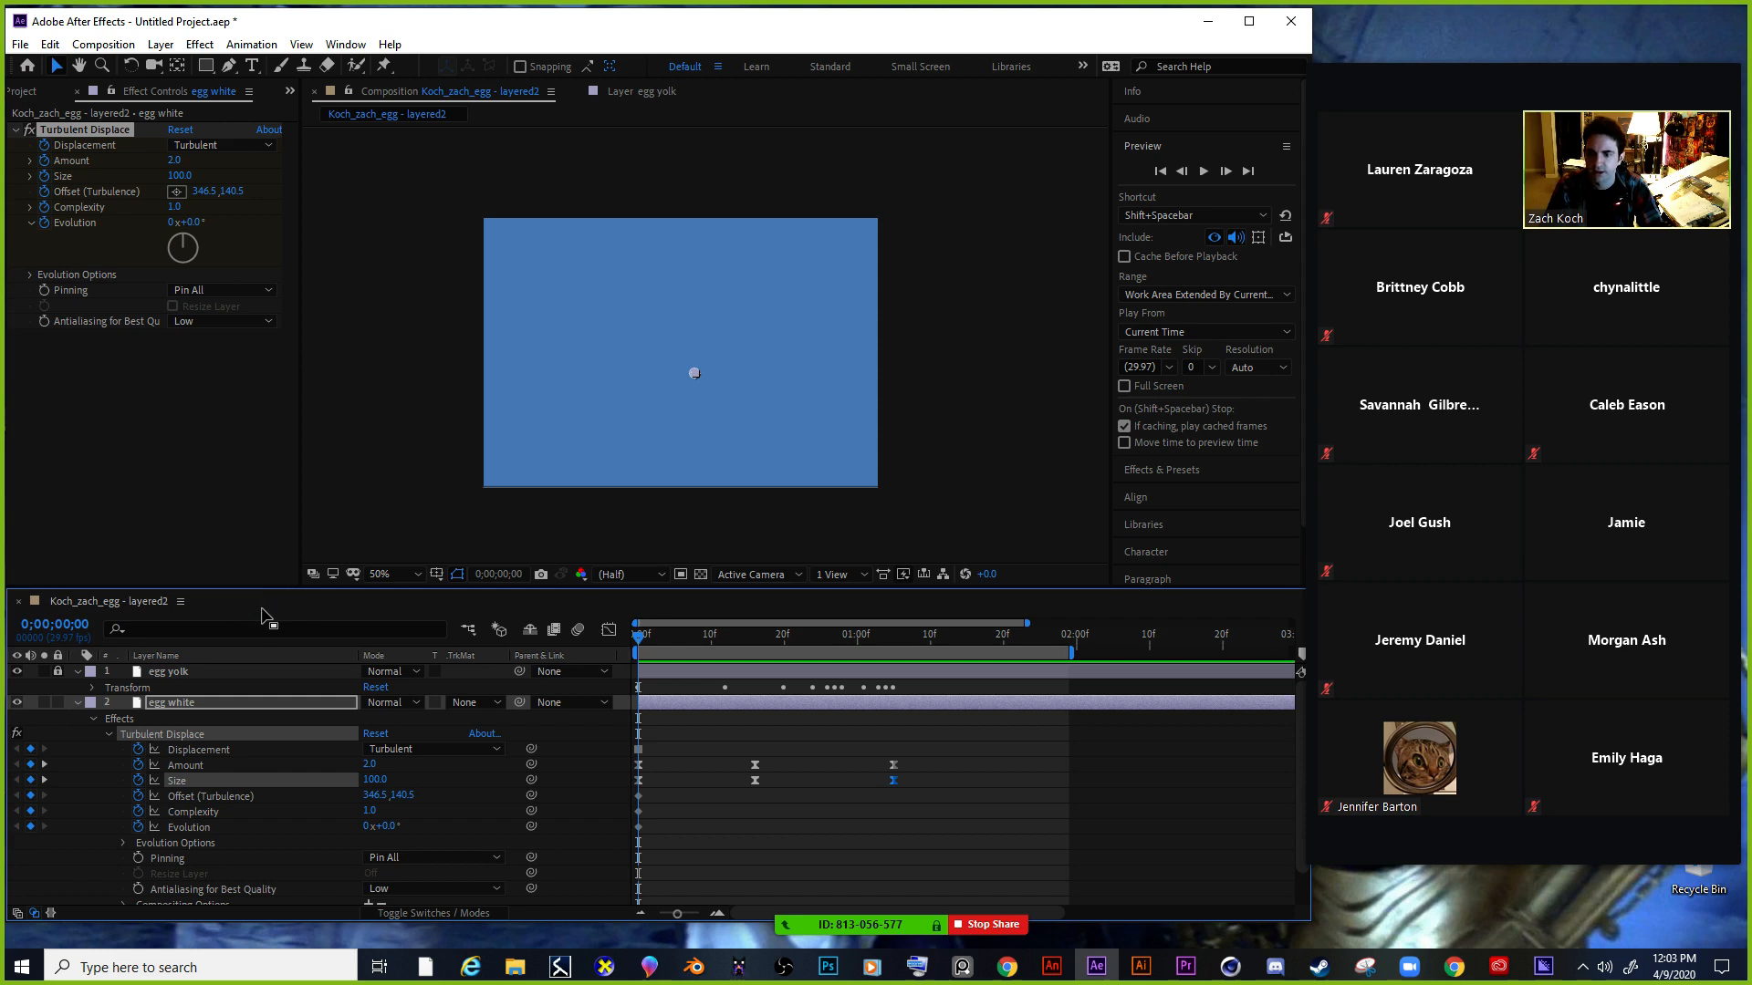
left_click_drag(278, 569, 284, 444)
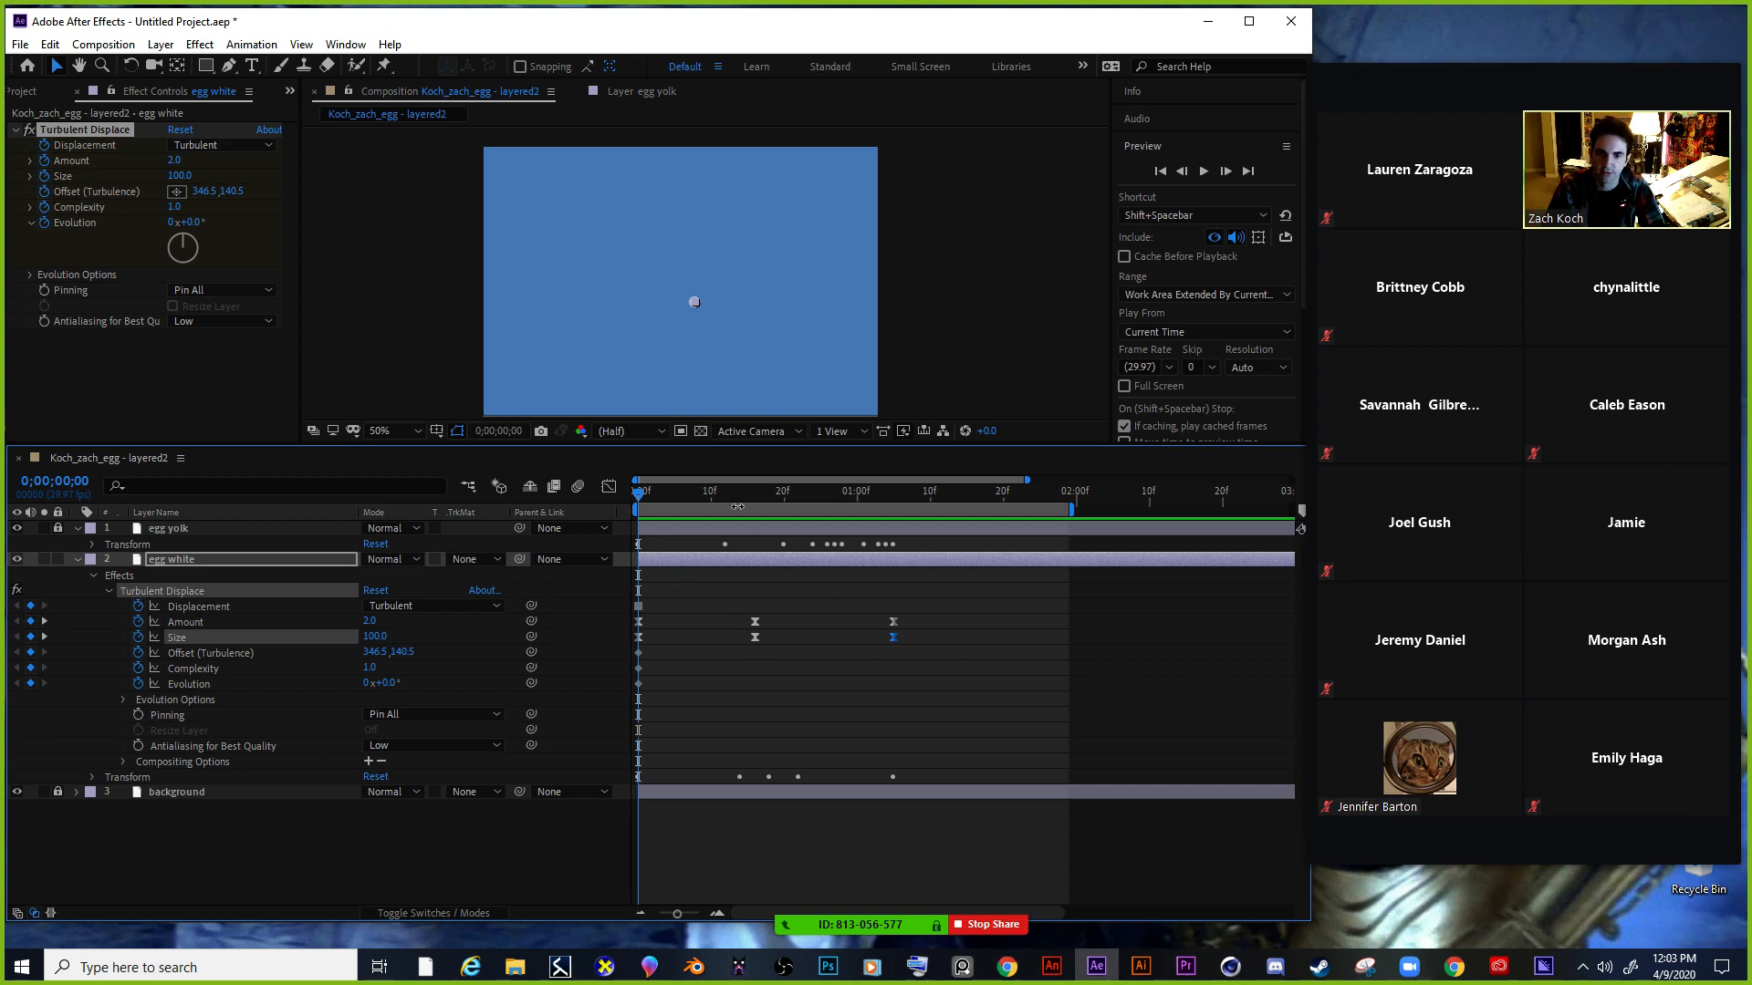
Expand the egg yolk and egg white layers to show all their keyframed properties at once.
key("u")
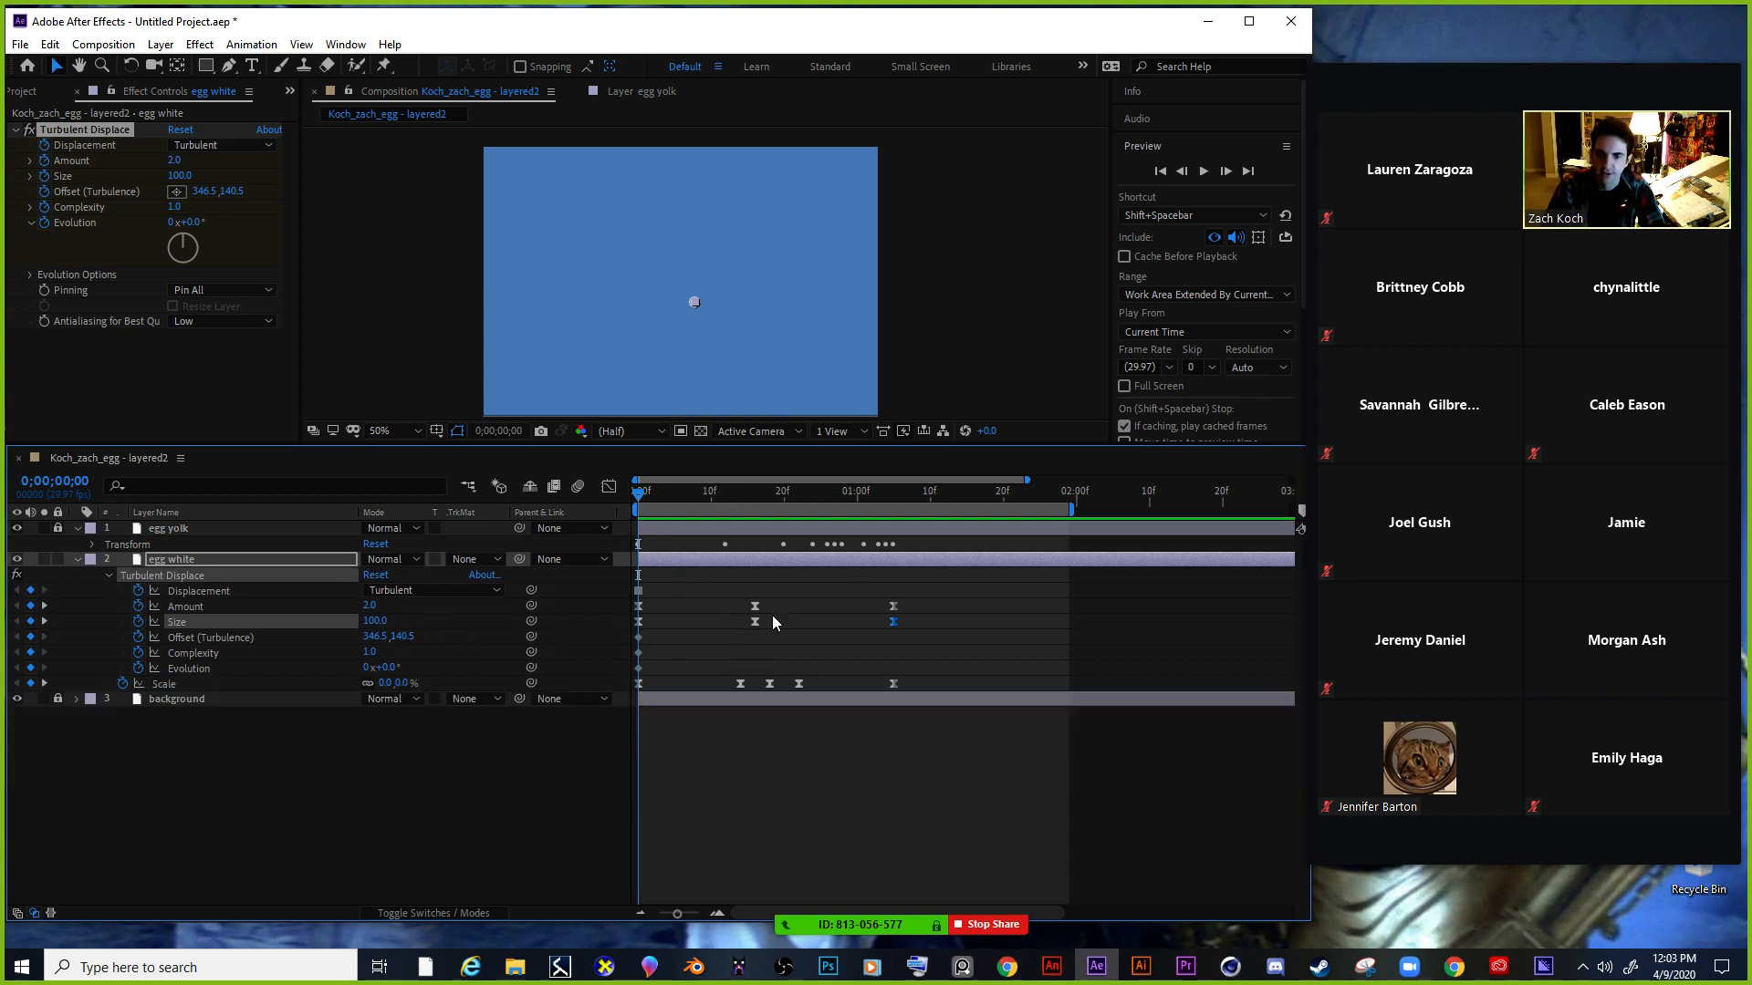
key("u")
key("u")
key("u")
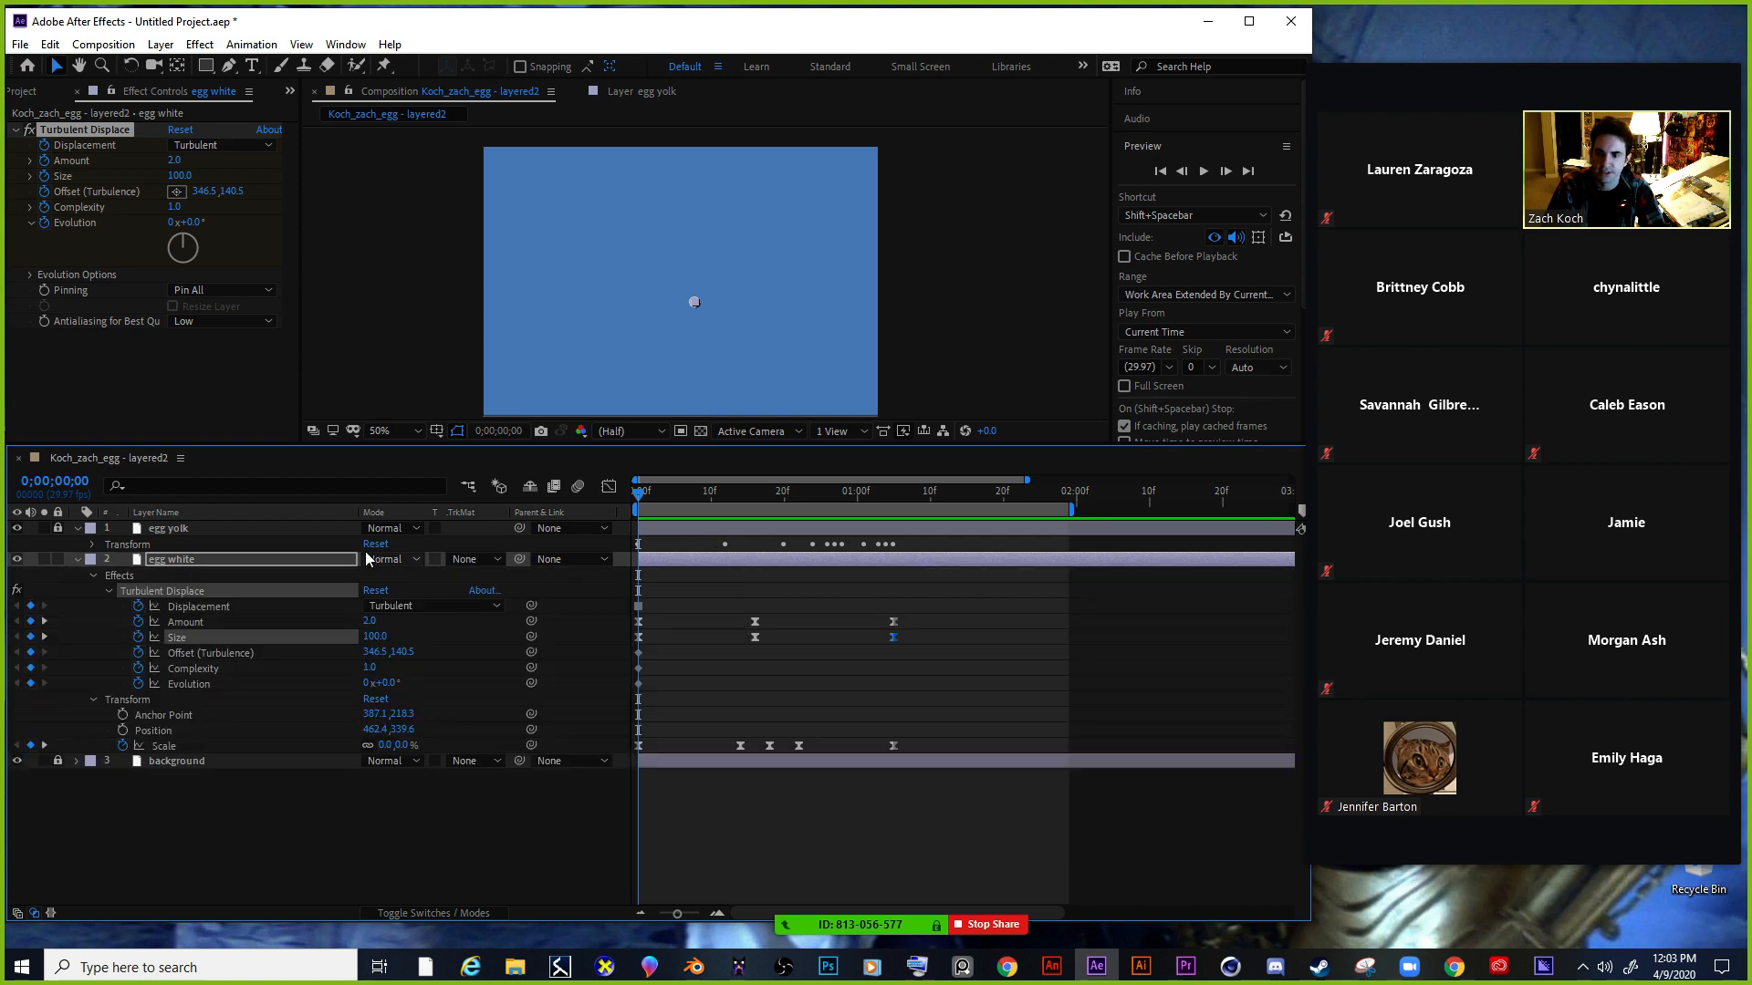
left_click(90, 546)
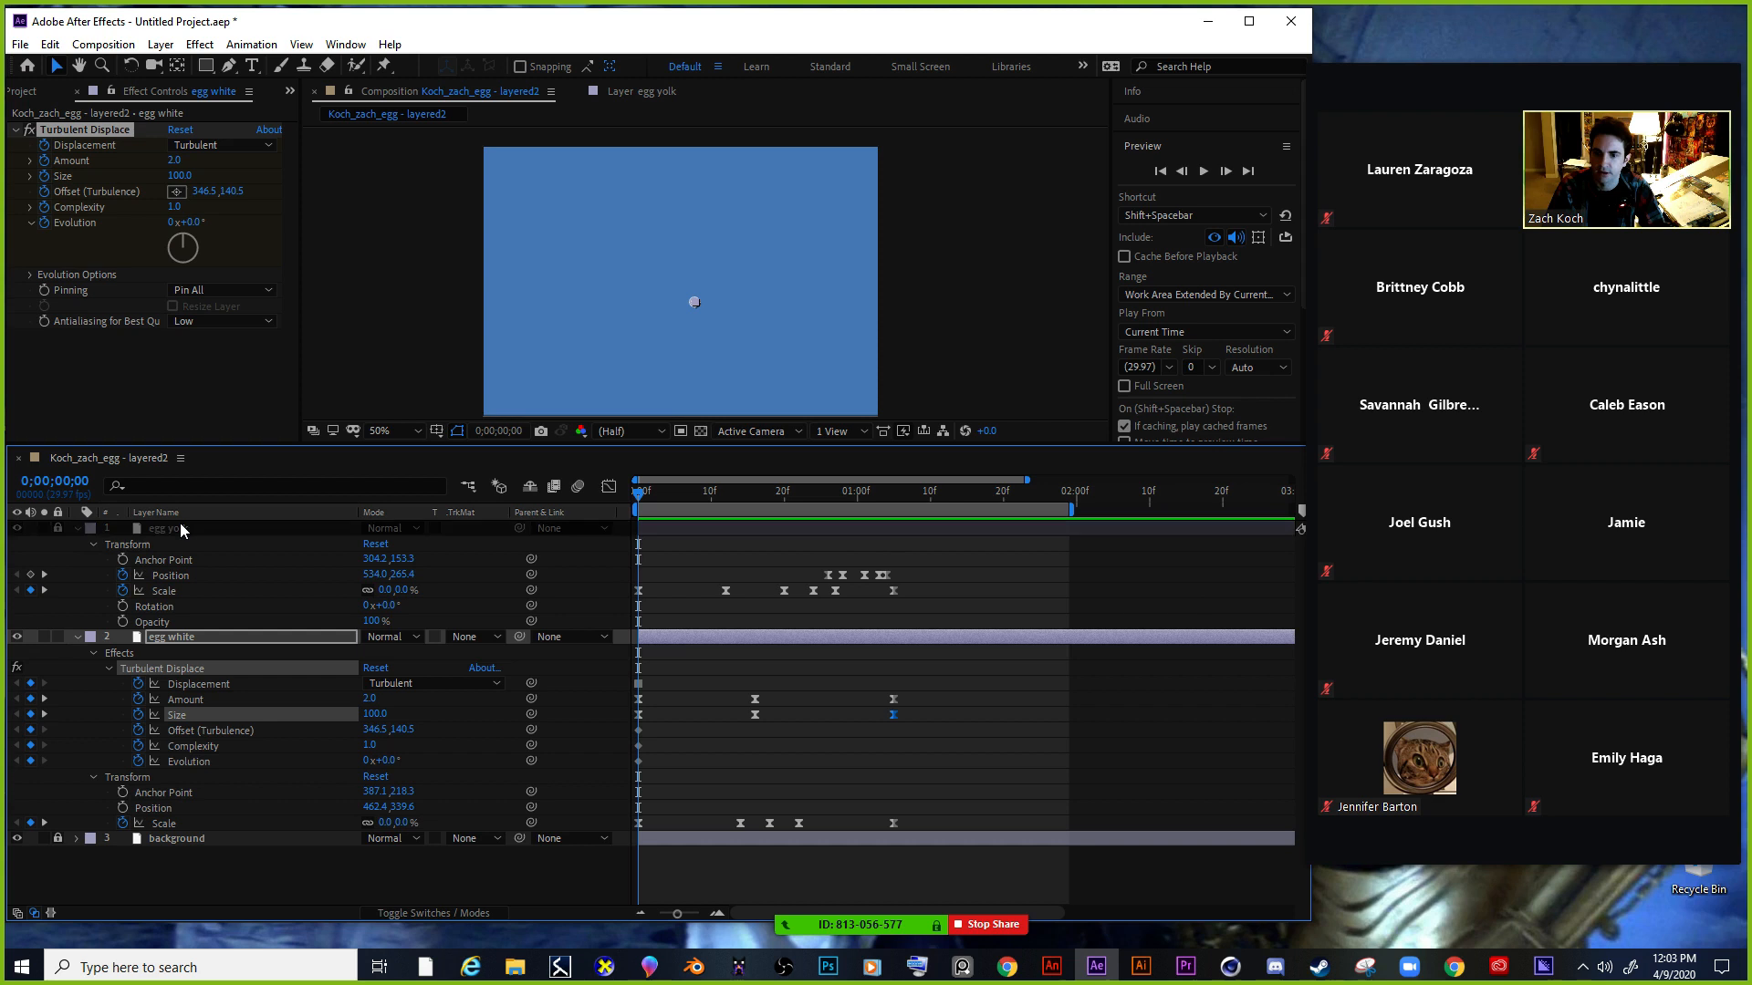
key("u")
key("u")
key("u")
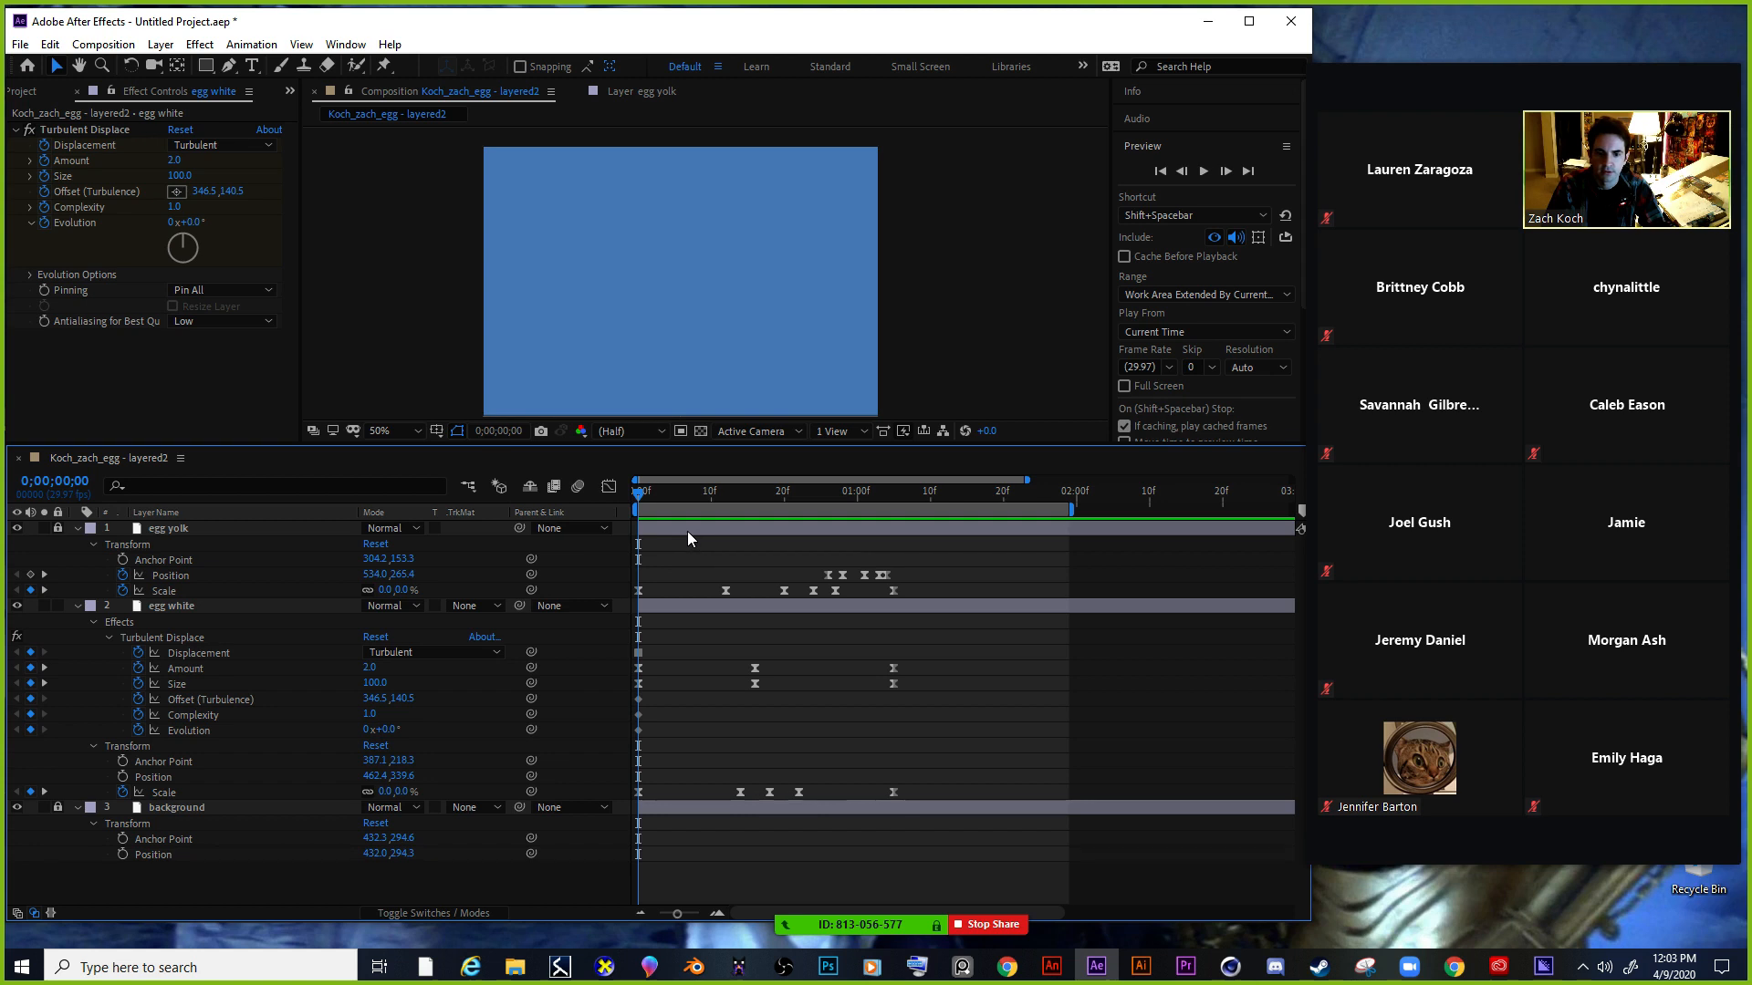
Unlock the egg yolk layer and select the egg yolk and egg white keyframes together, undoing the last edit to them.
left_click_drag(687, 531, 951, 830)
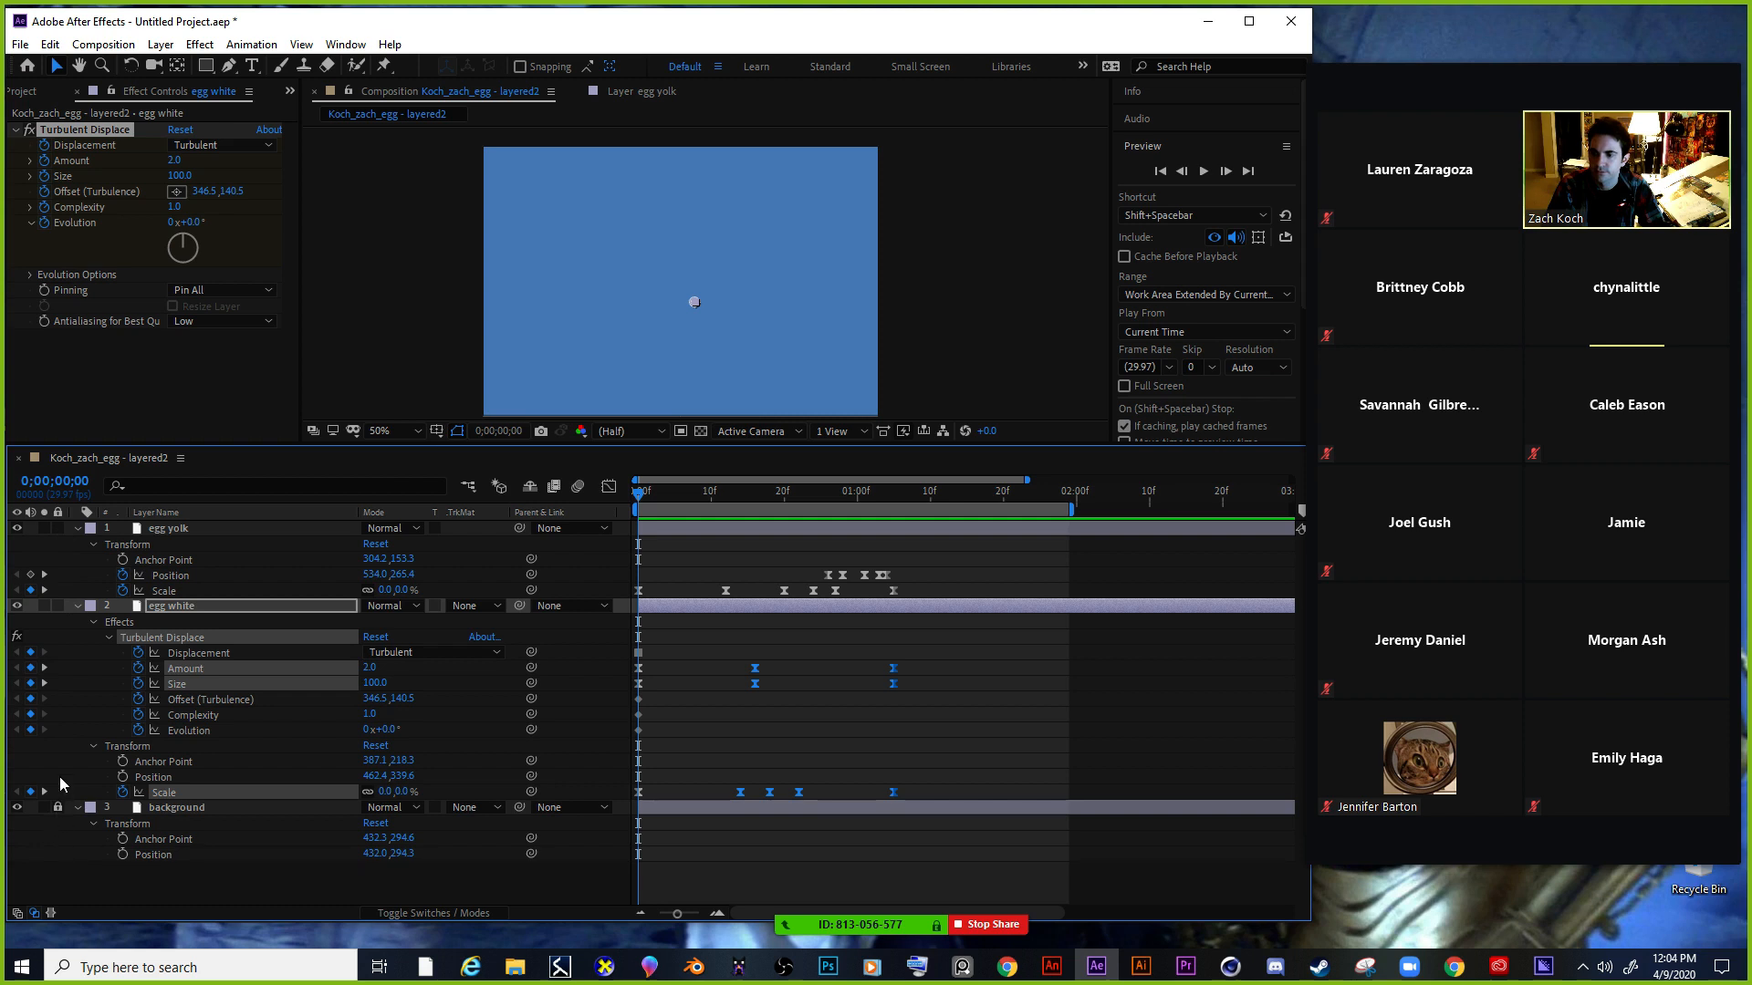
left_click(1164, 743)
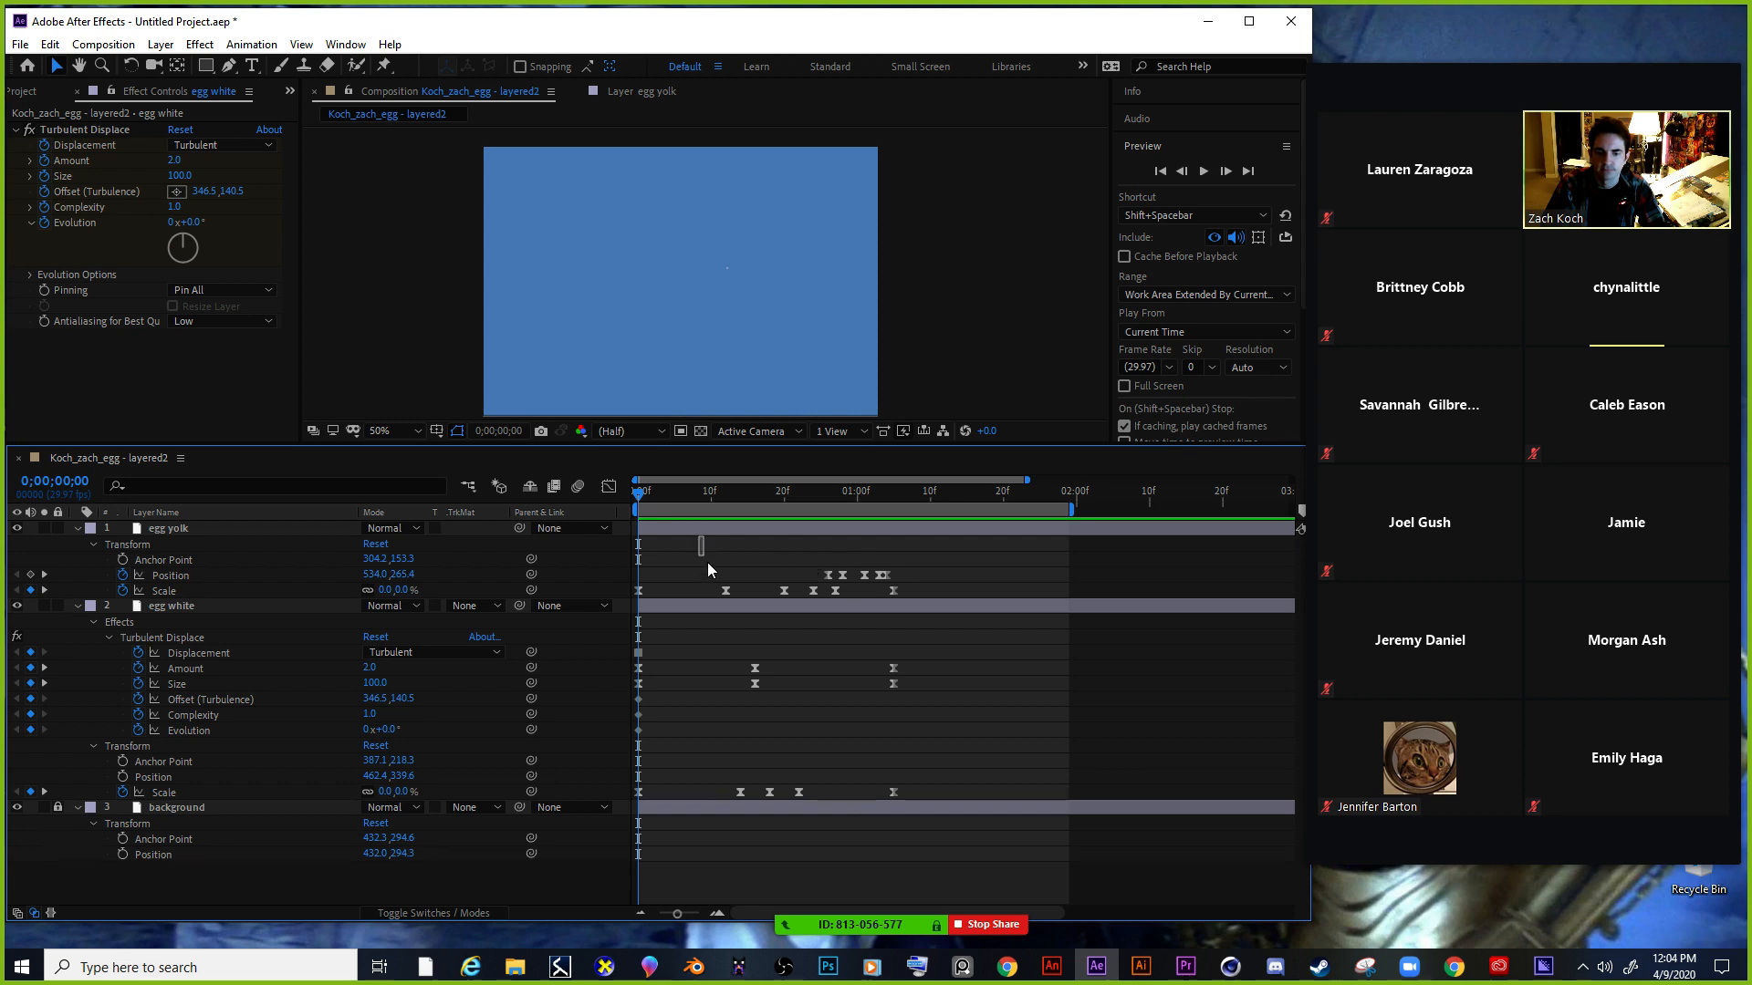
left_click_drag(699, 539, 930, 792)
key("ctrl+z")
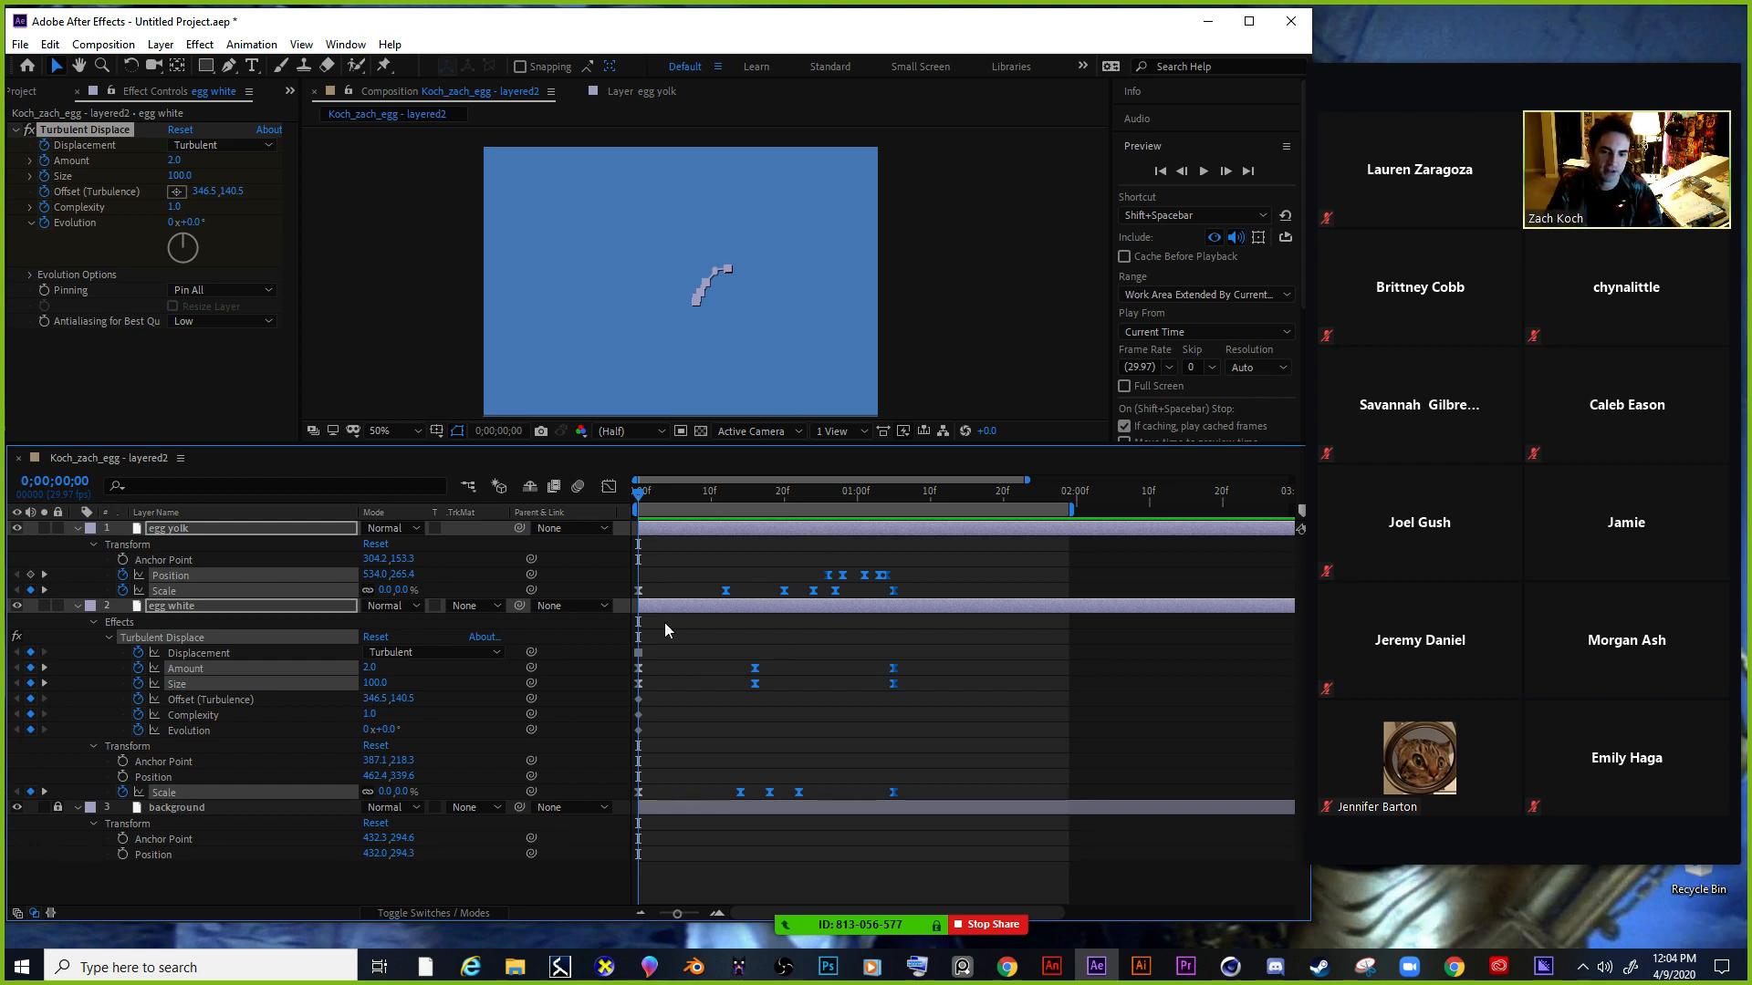
Deselect the keyframes and collapse all layers in the timeline.
left_click(949, 688)
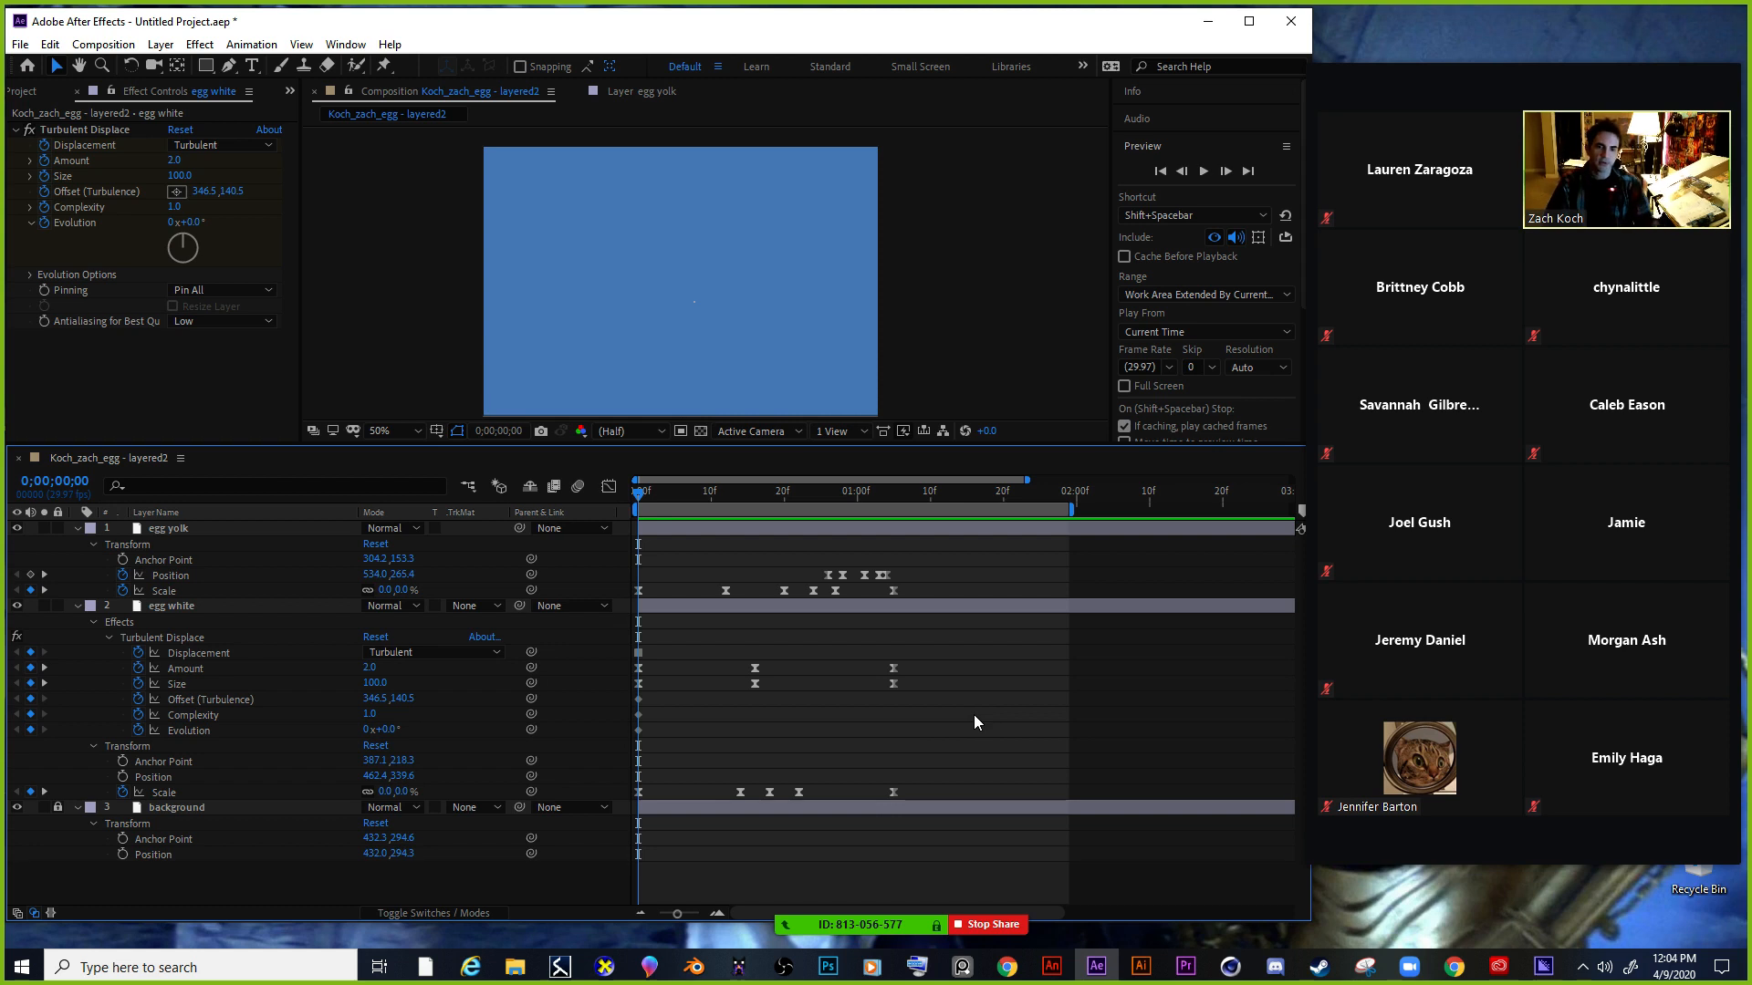
key("ctrl+grave")
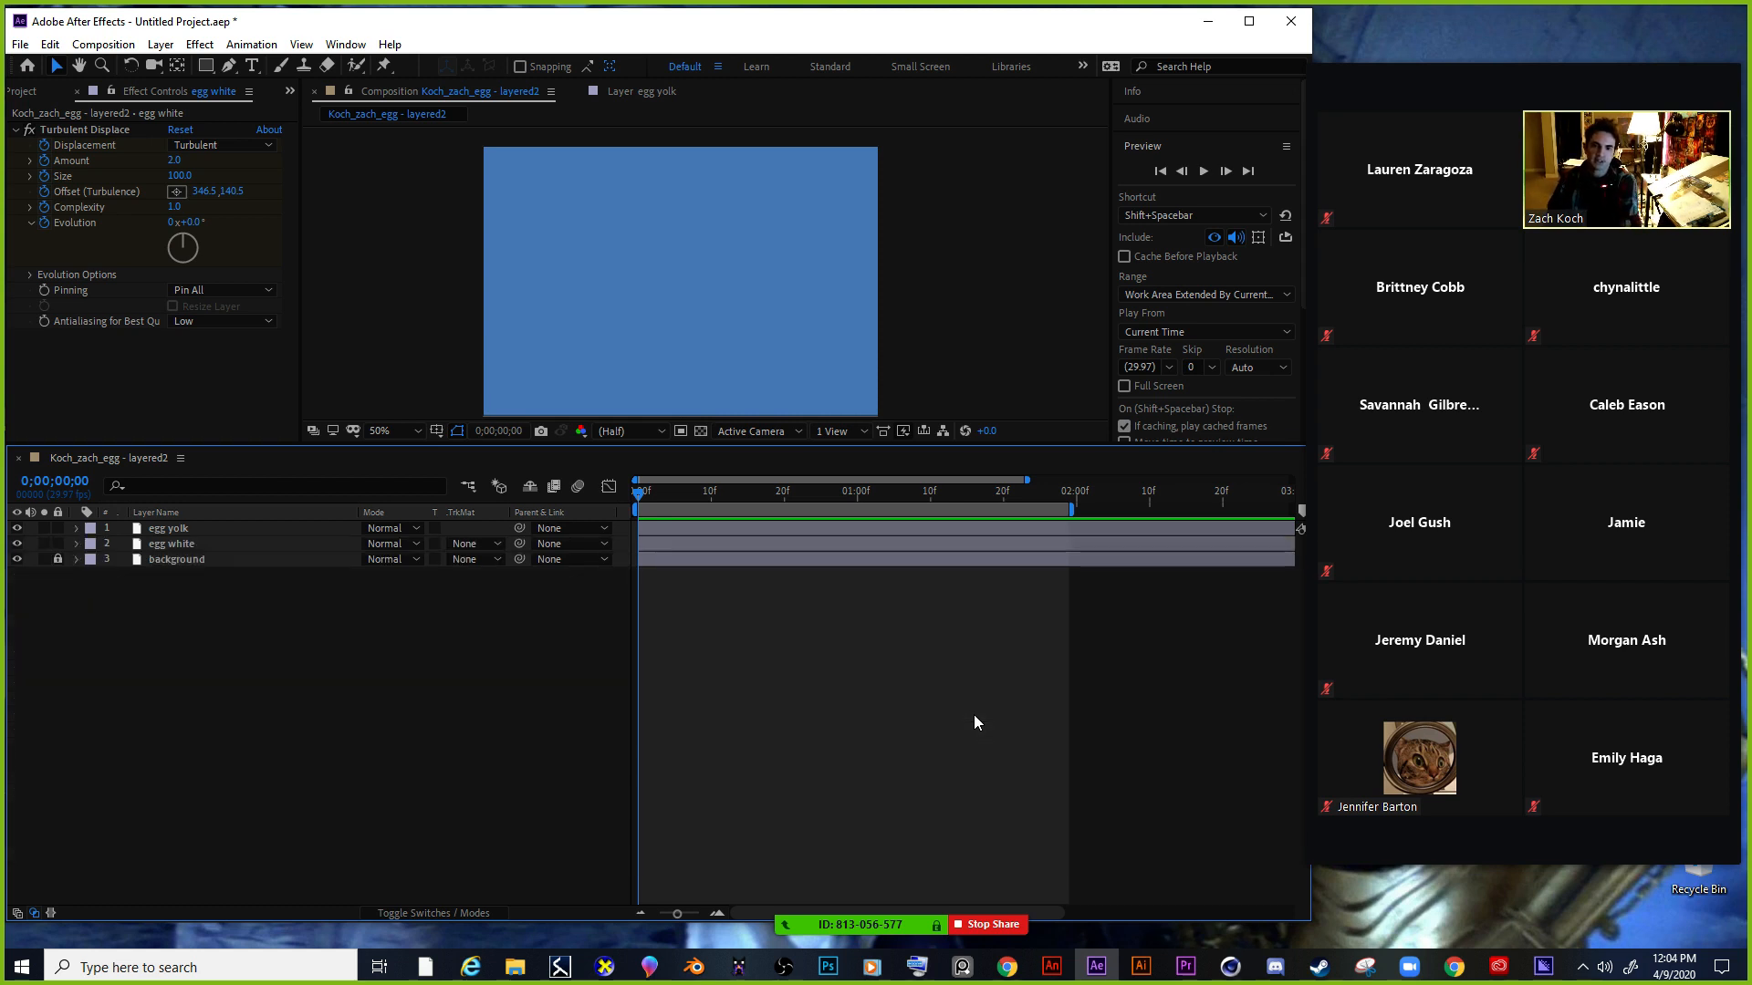
Reveal the keyframed and modified properties of the egg yolk, egg white and background layers in the timeline.
key("u")
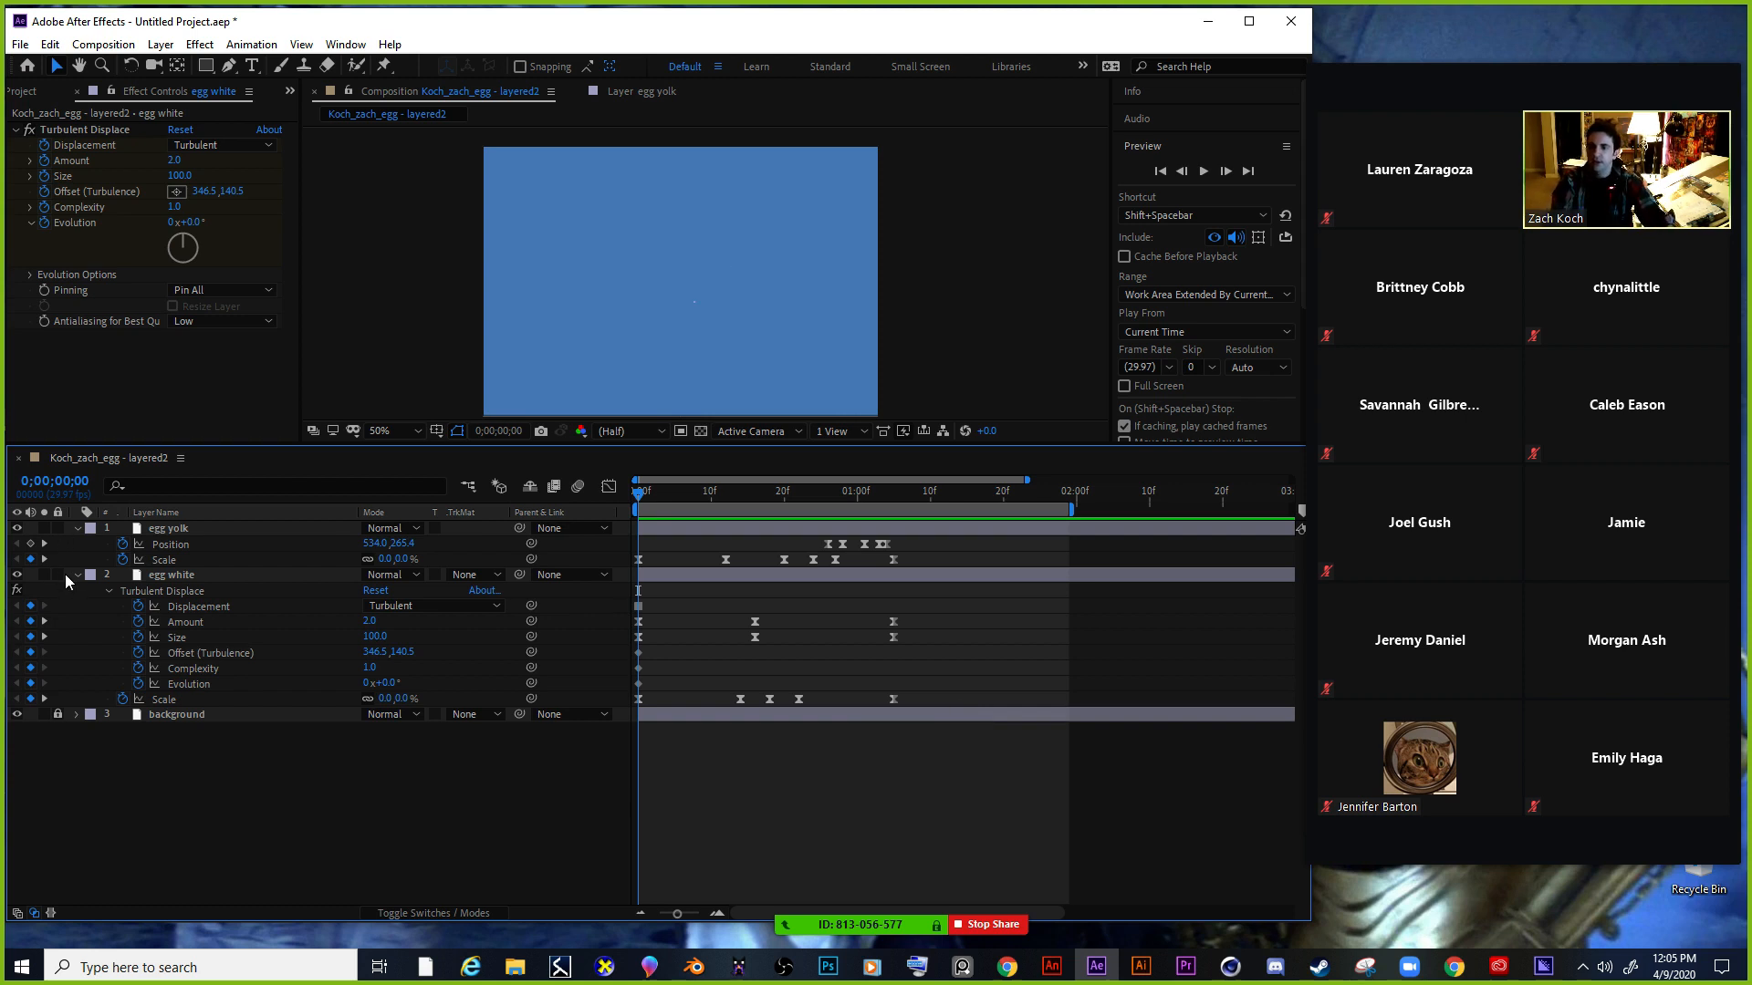
left_click(58, 529)
key("u")
key("u")
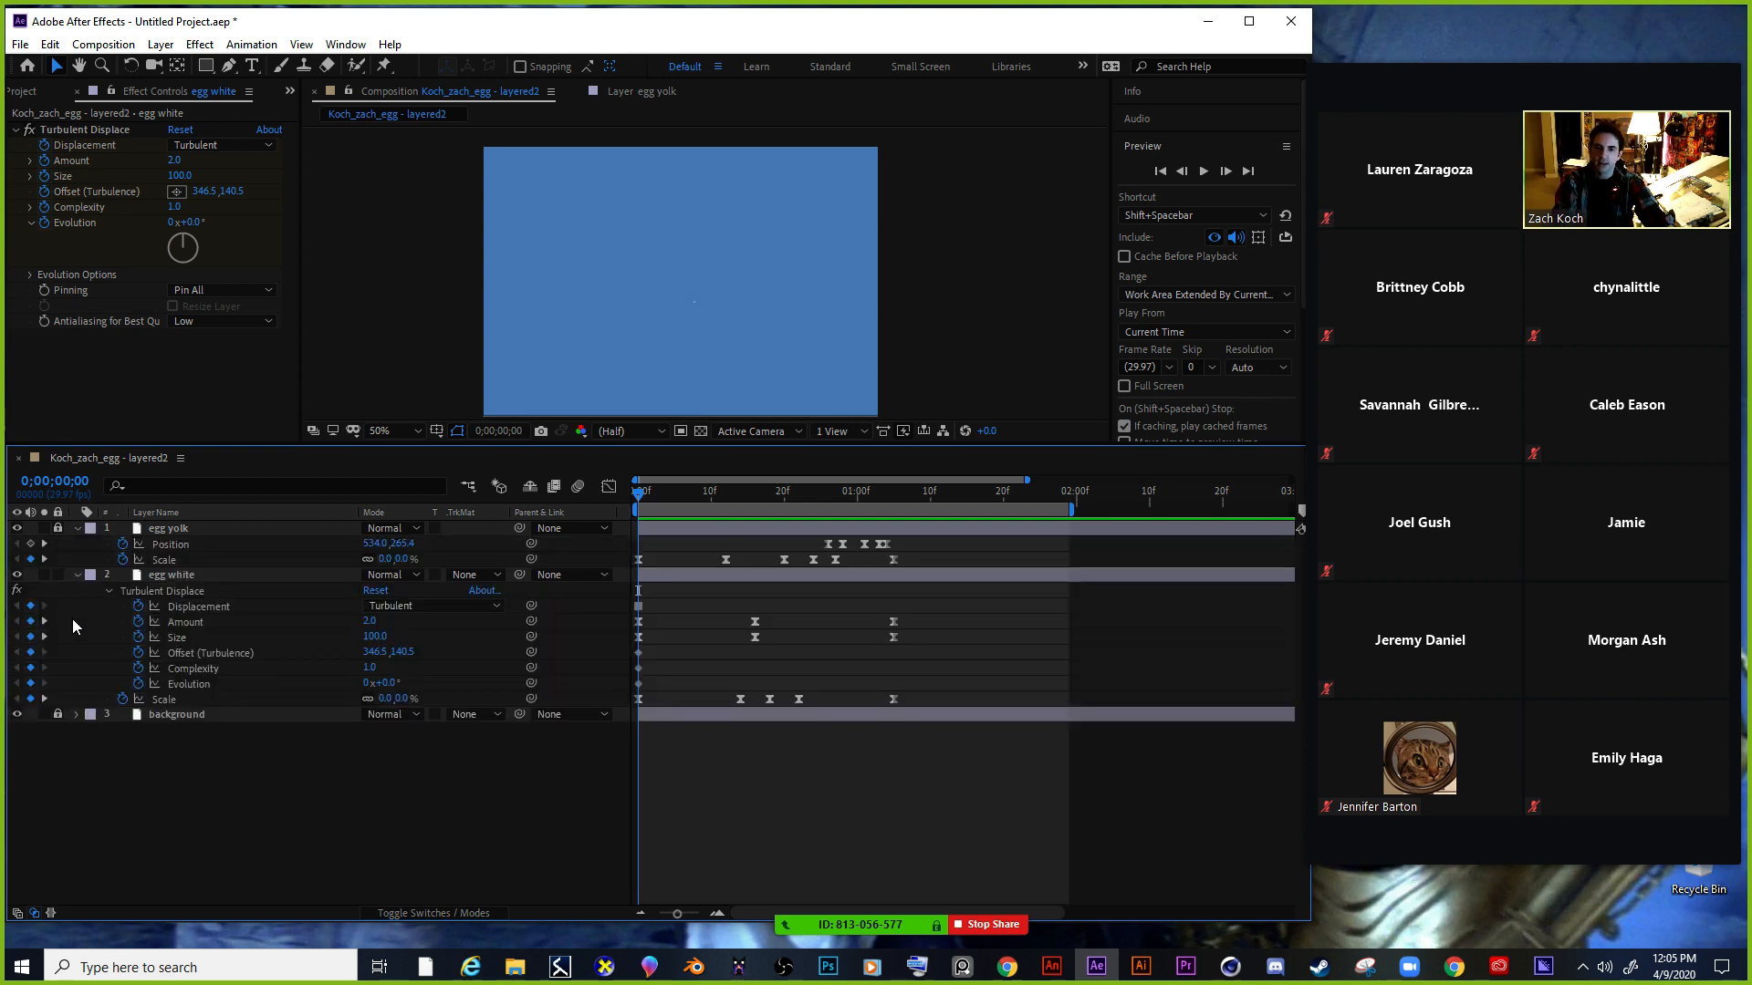
key("u")
key("u")
key("u")
left_click(58, 528)
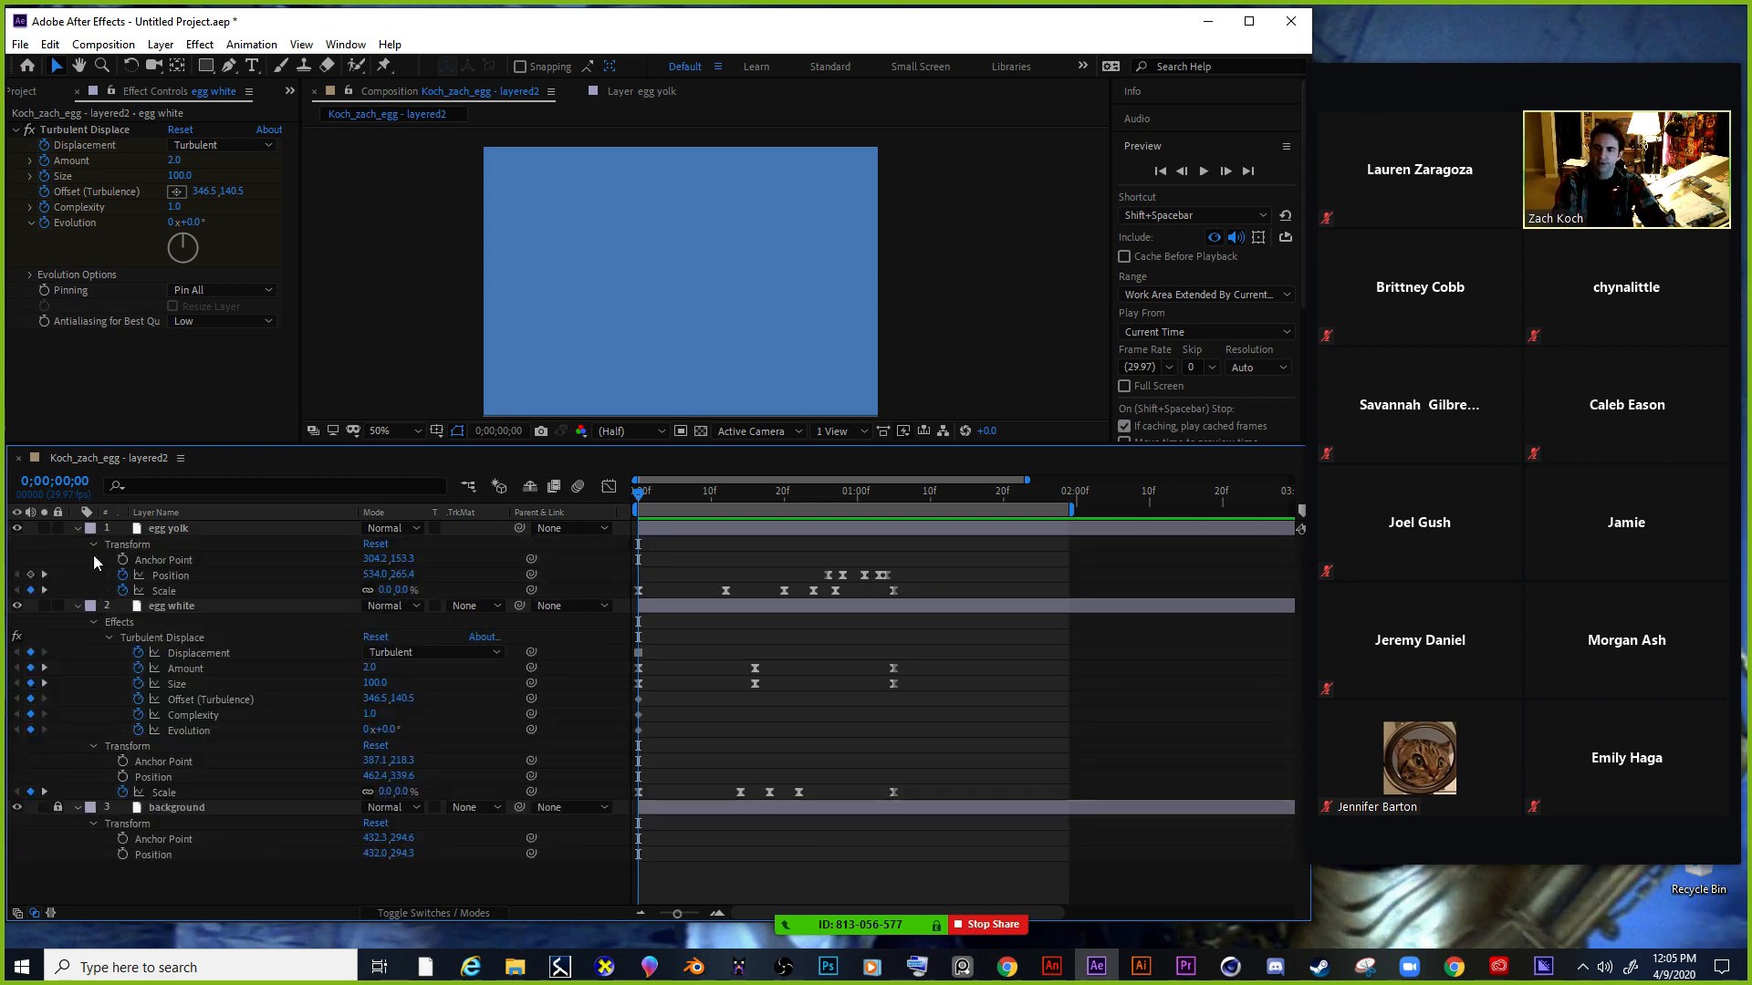
Select the egg yolk and egg white keyframes and stretch their timing proportionally so the last ones land at the work area's end.
left_click_drag(948, 555, 697, 805)
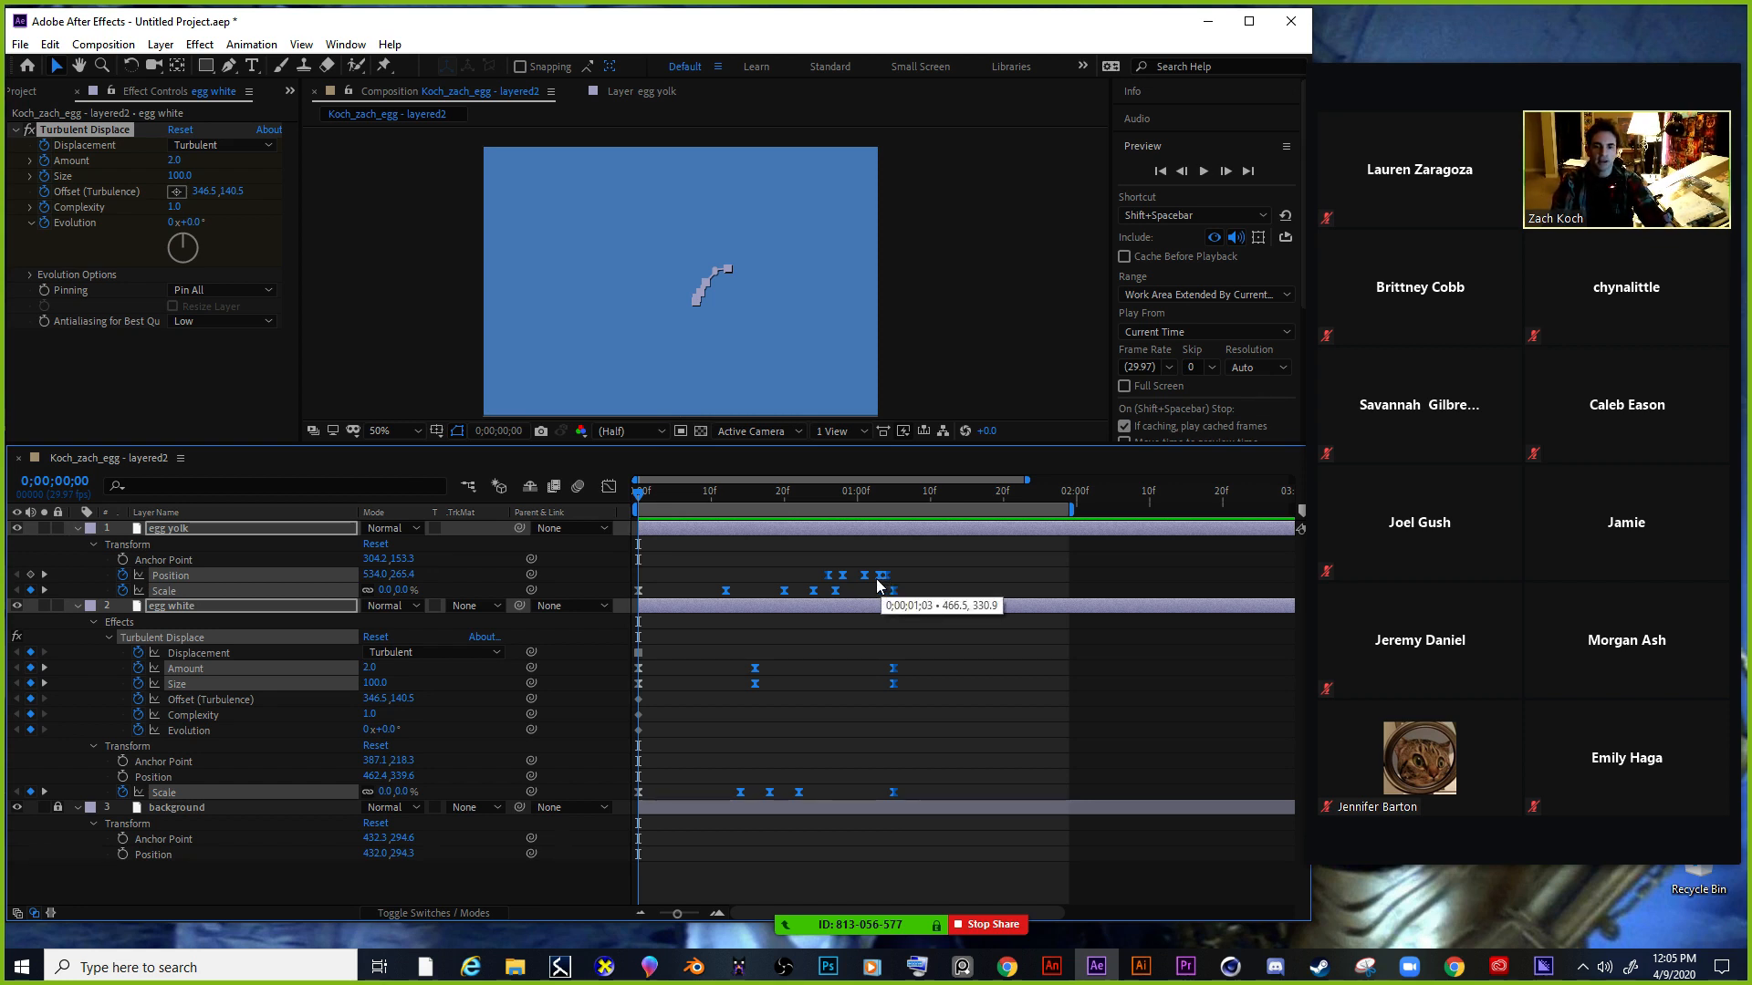
left_click_drag(879, 585, 1002, 576)
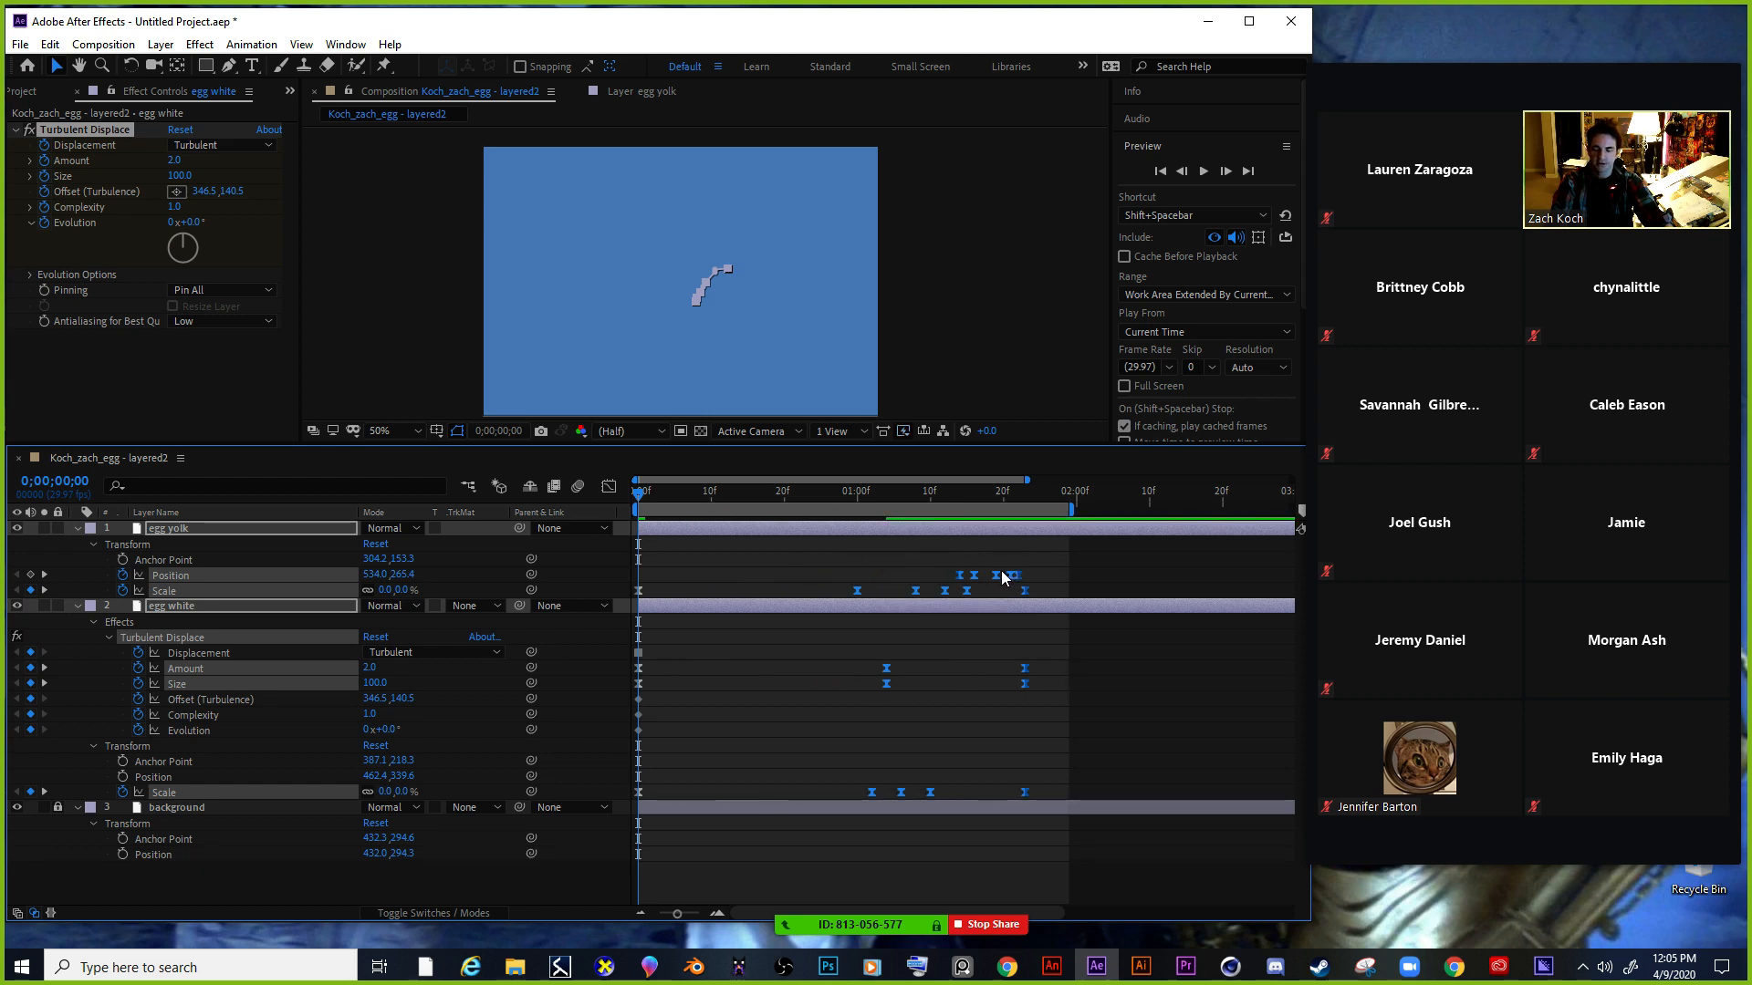
key("ctrl+z")
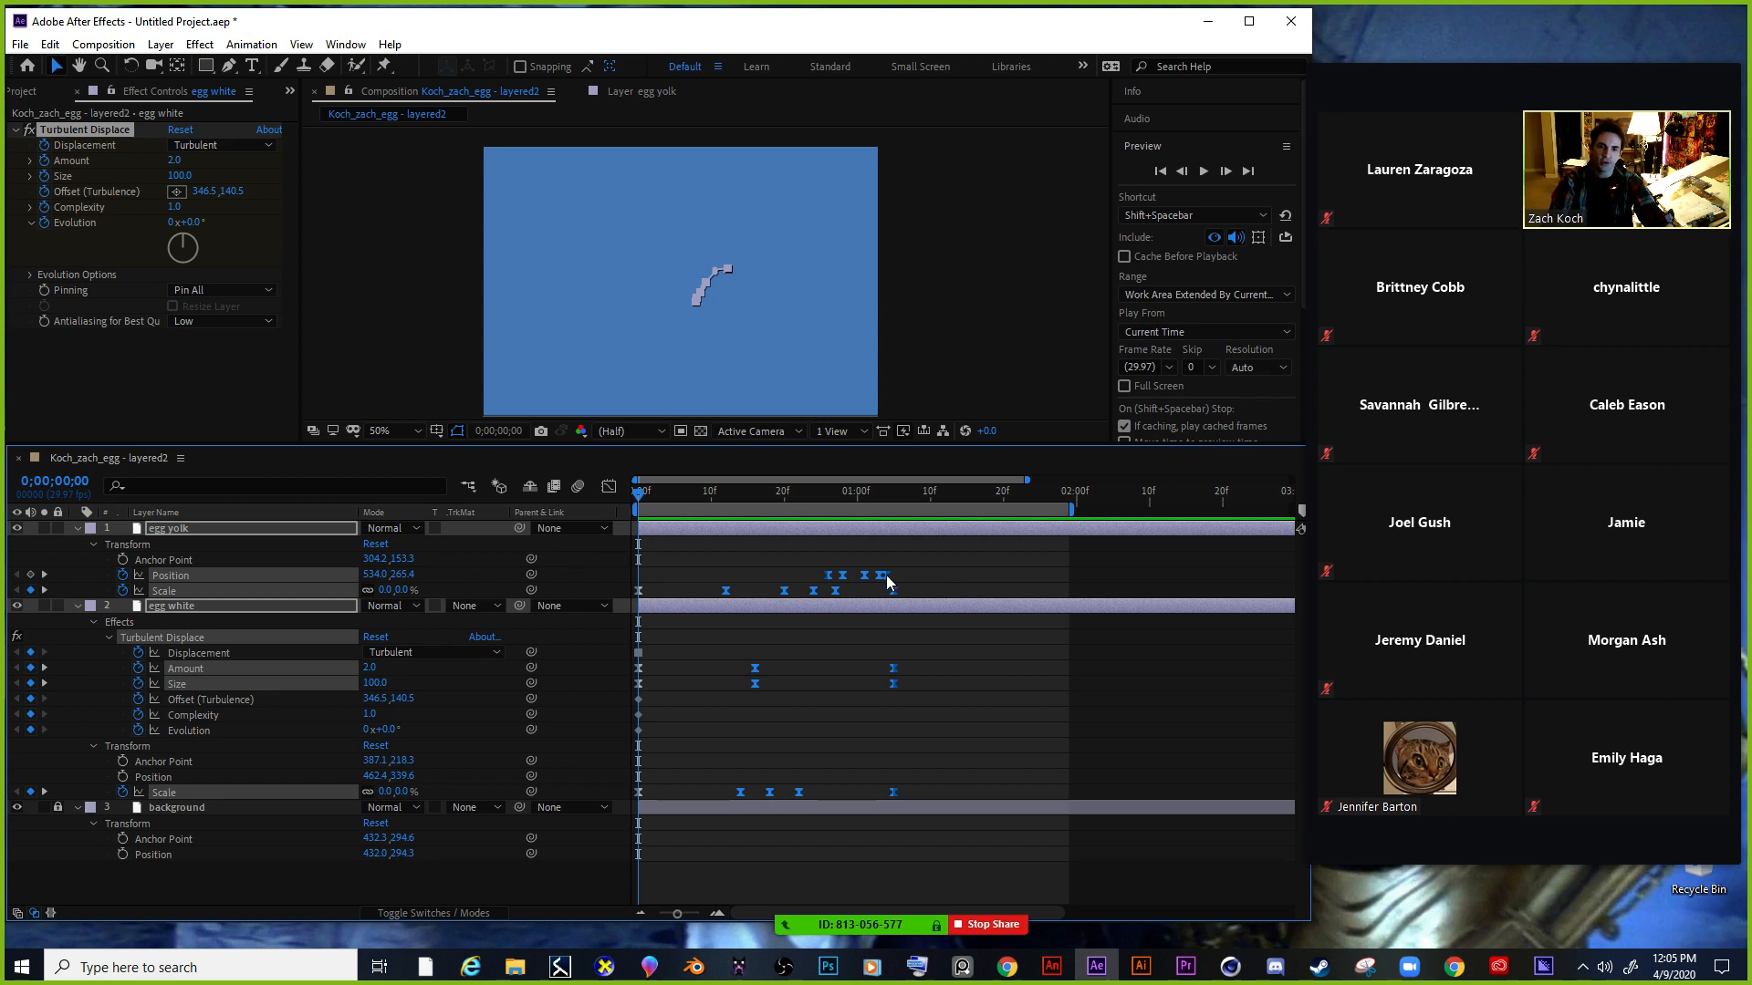
mouse_move(887, 585)
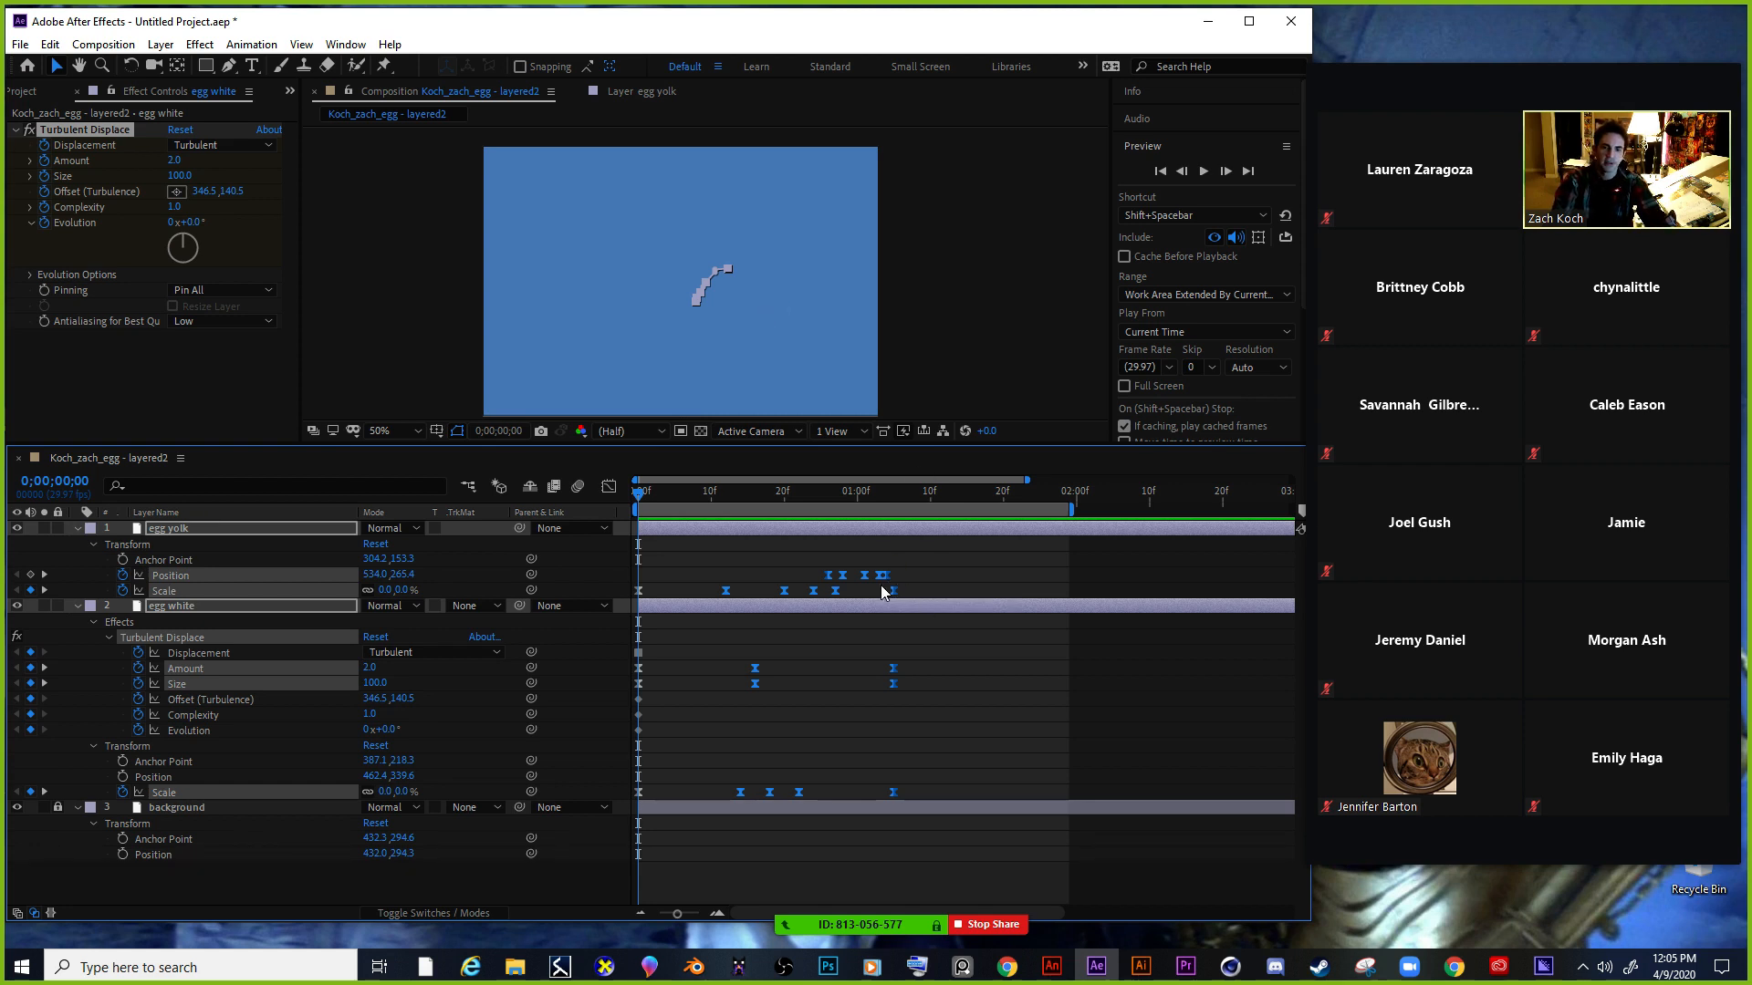
left_click_drag(888, 591, 1070, 599)
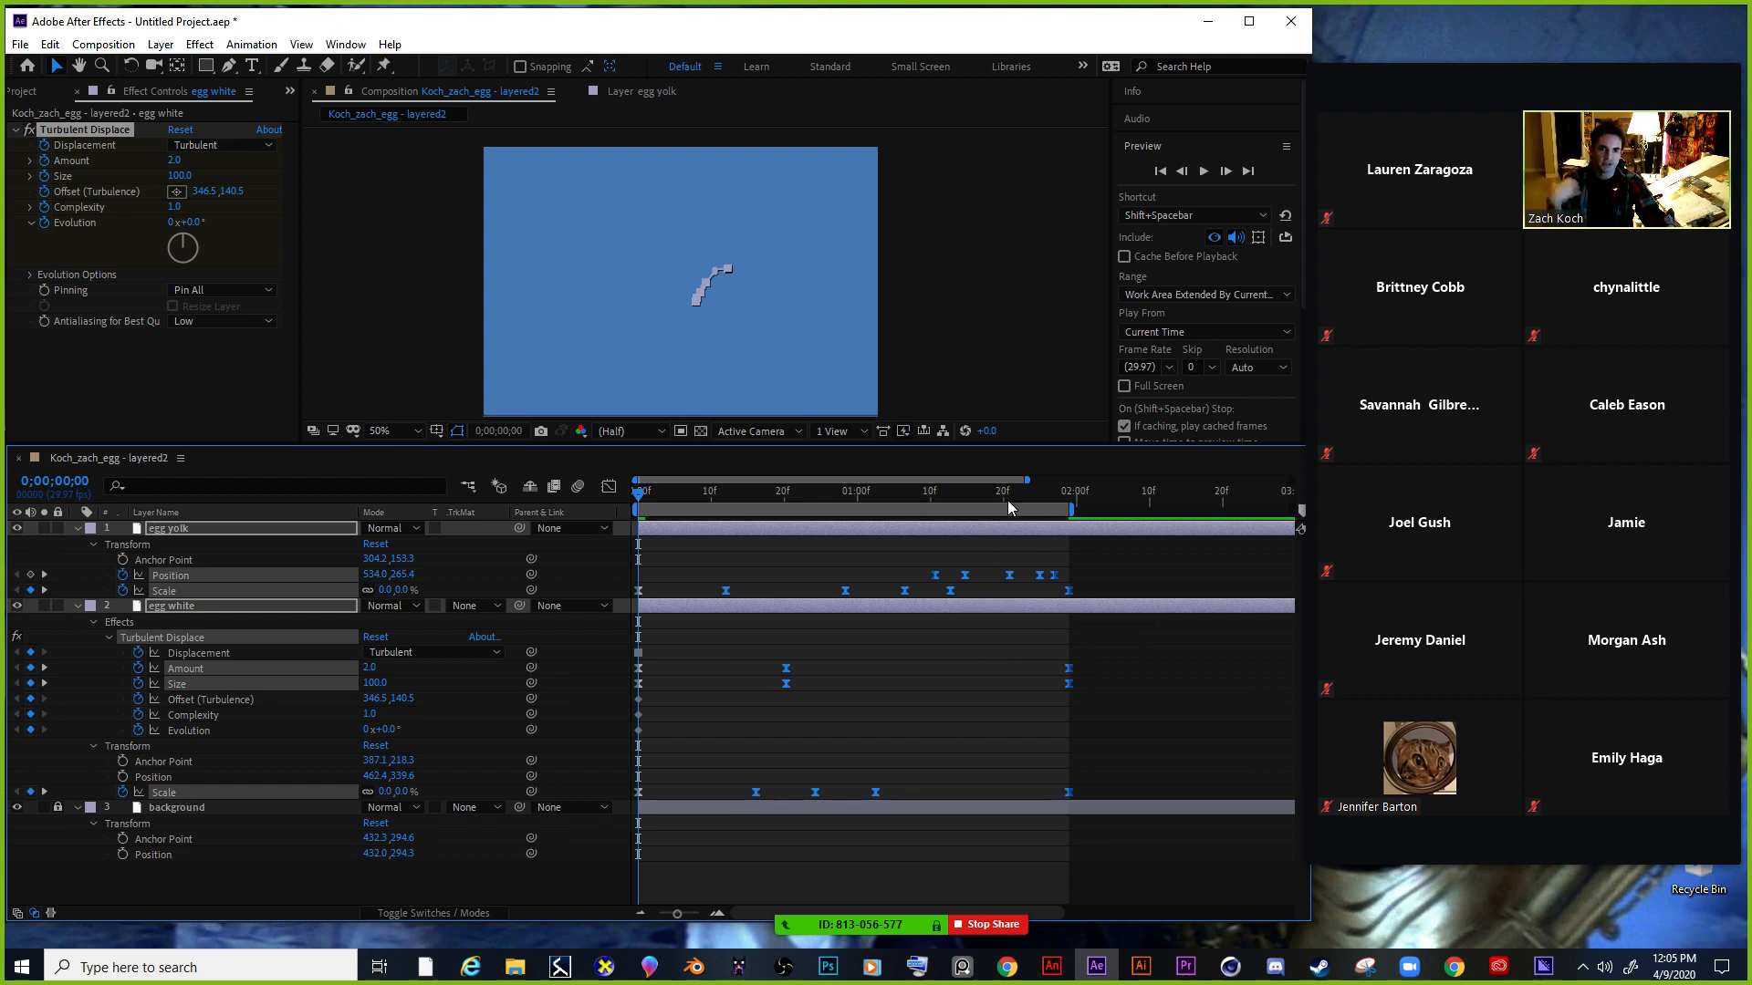
Preview the retimed egg animation from the first frame, stop it, and scrub to 0;00;01;03.
mouse_move(994, 498)
left_mouse_down()
mouse_move(630, 495)
mouse_move(838, 485)
mouse_move(1023, 512)
mouse_move(1068, 497)
mouse_move(413, 515)
left_mouse_up()
left_click(1203, 170)
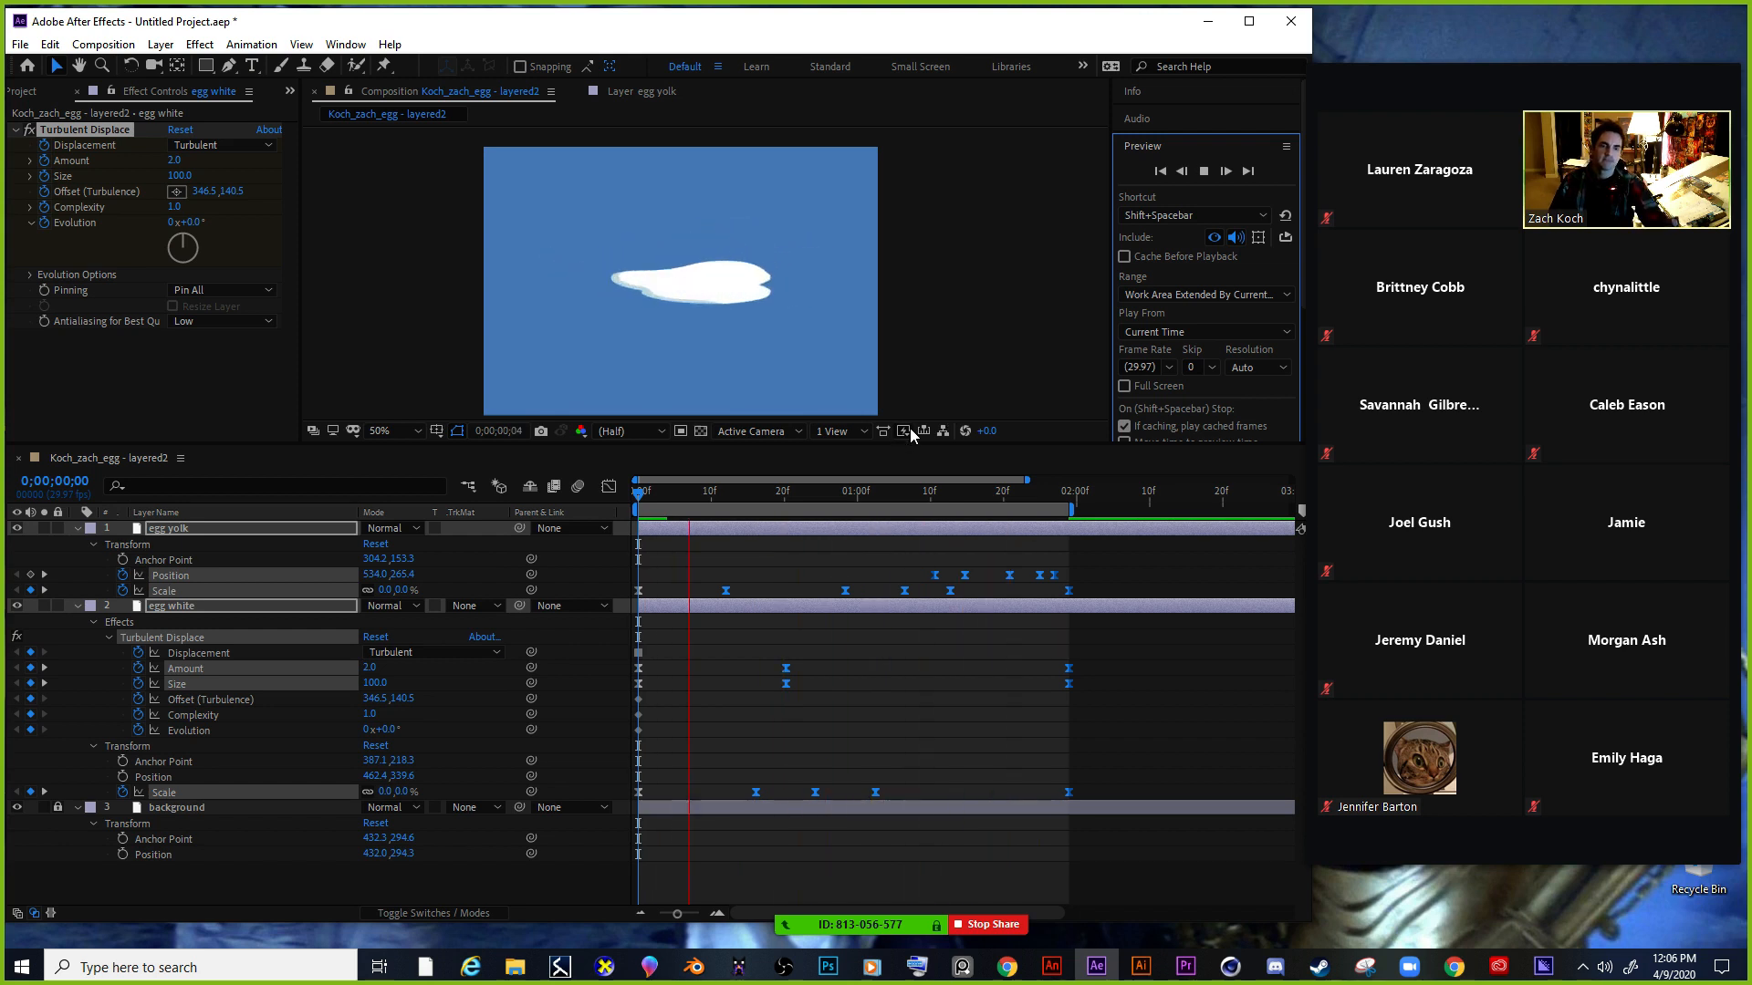
left_click(1203, 170)
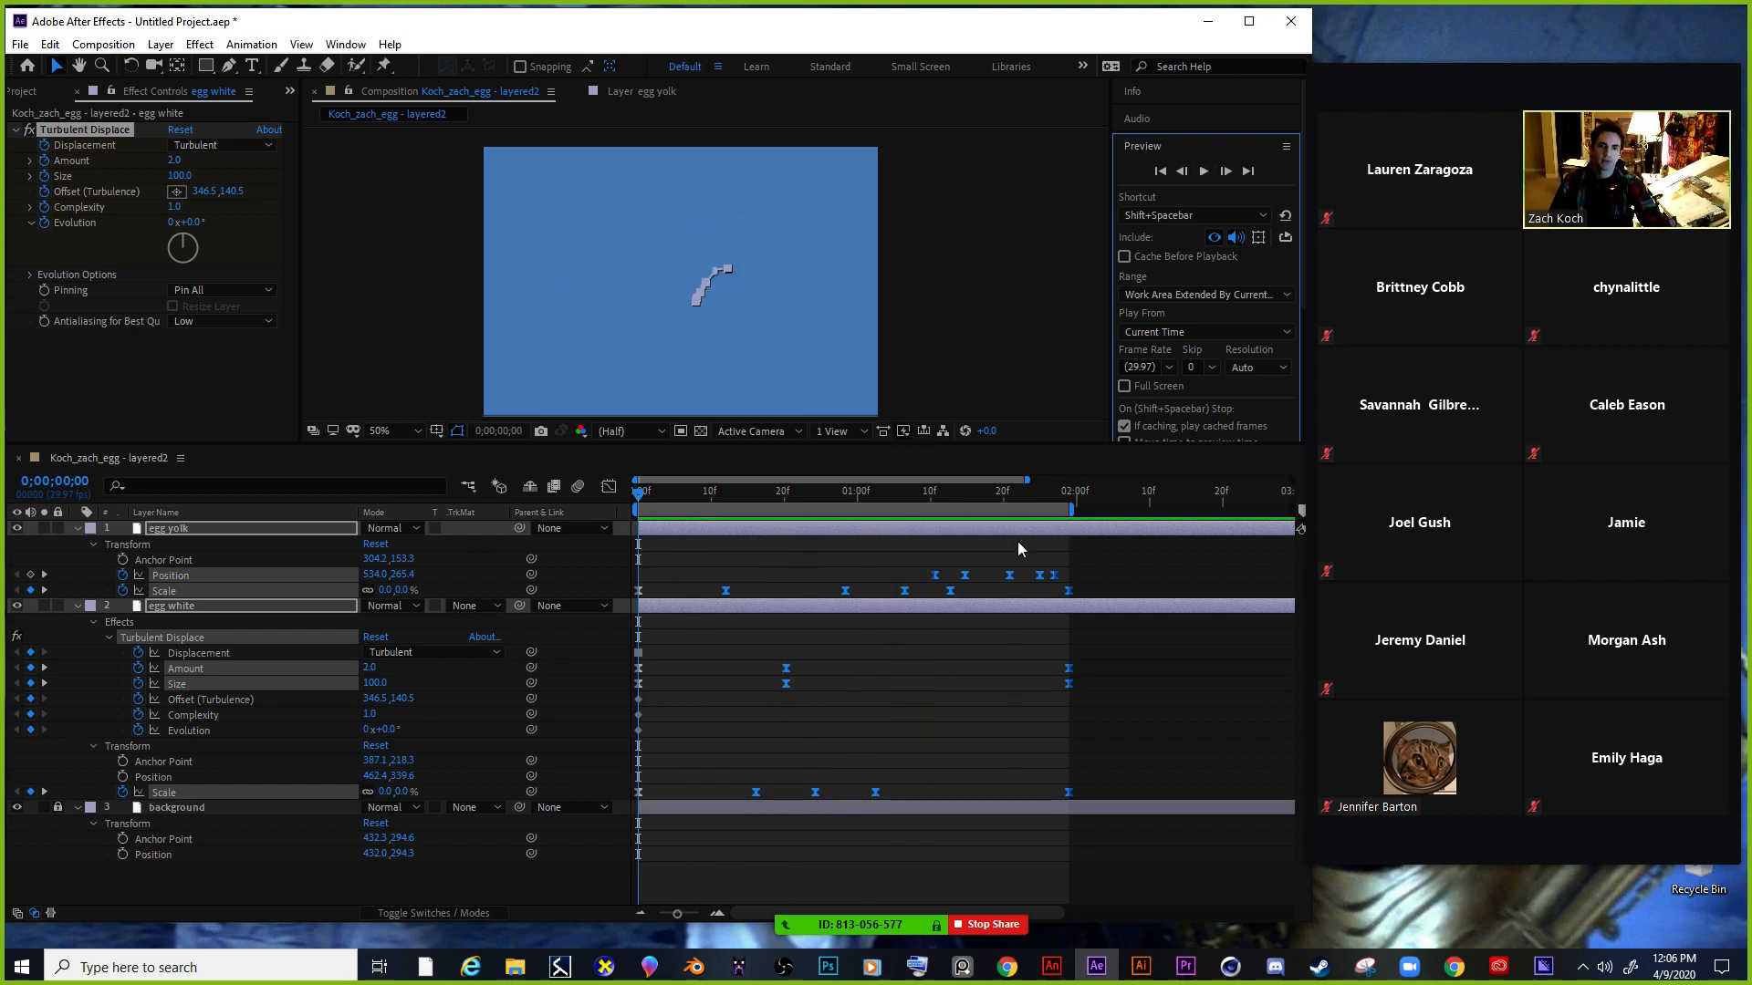
left_click_drag(968, 500, 879, 520)
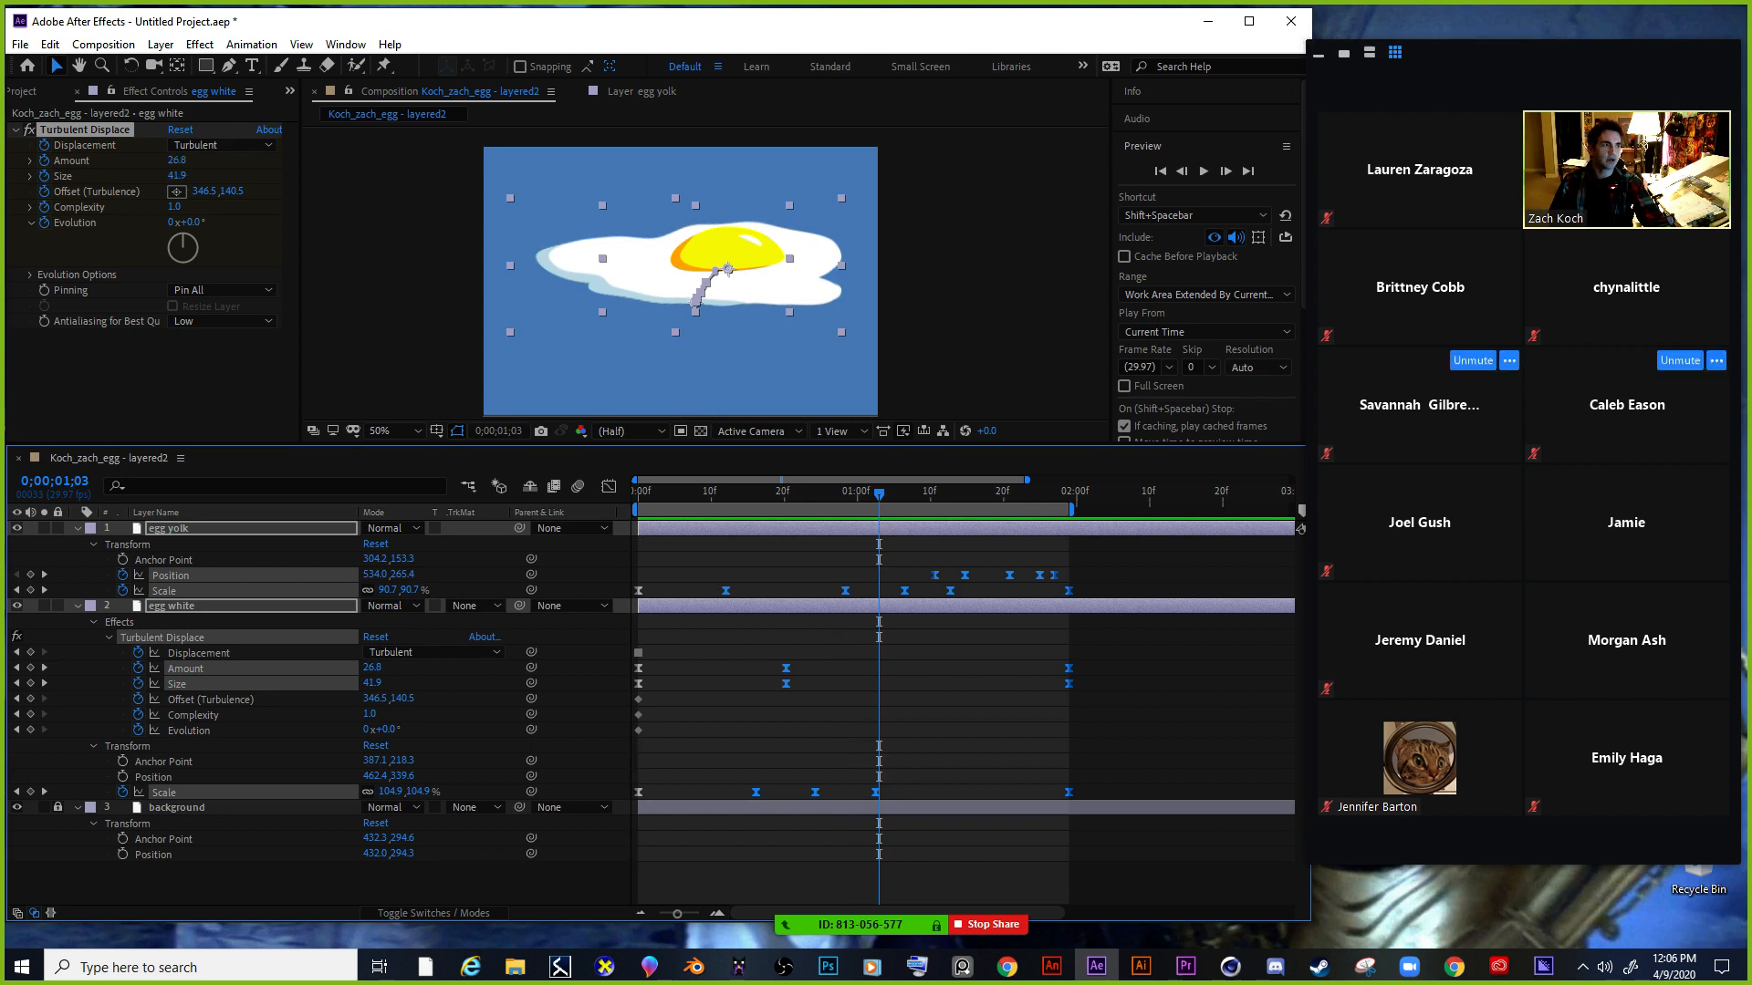
Switch to the browser window with the "lofi hip hop radio - beats to sleep/chill to" YouTube stream and view its looping animation.
key("alt+Tab")
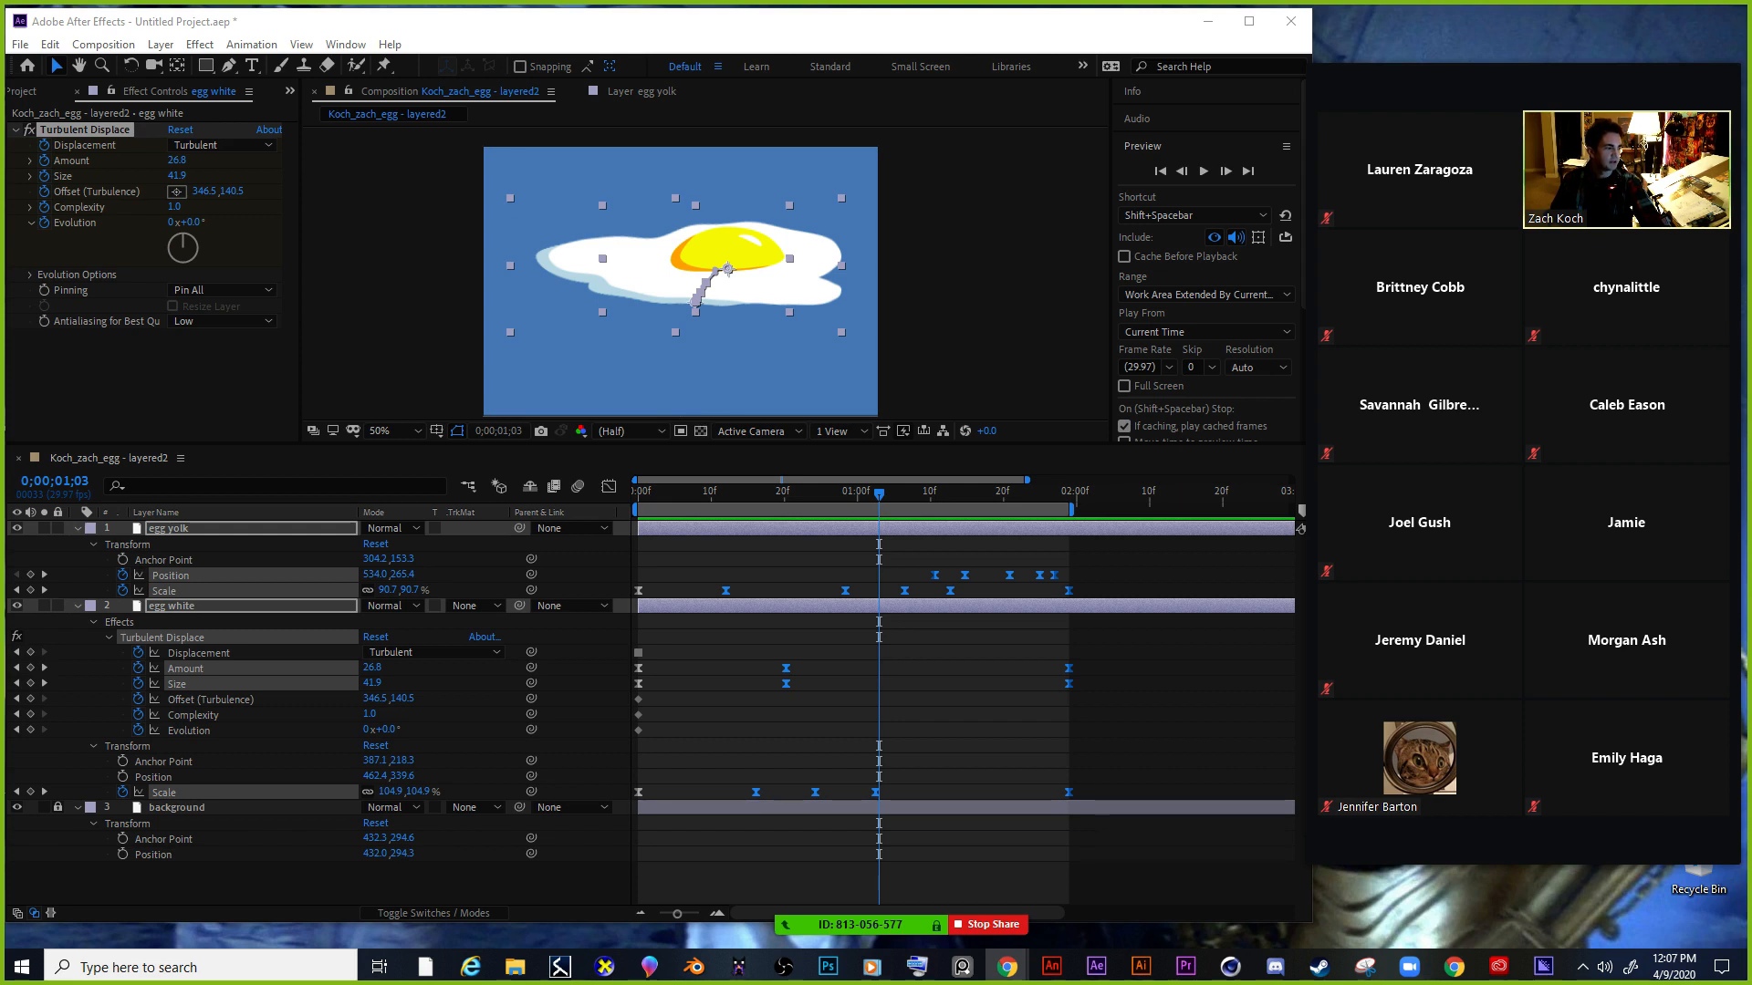
left_click(1208, 21)
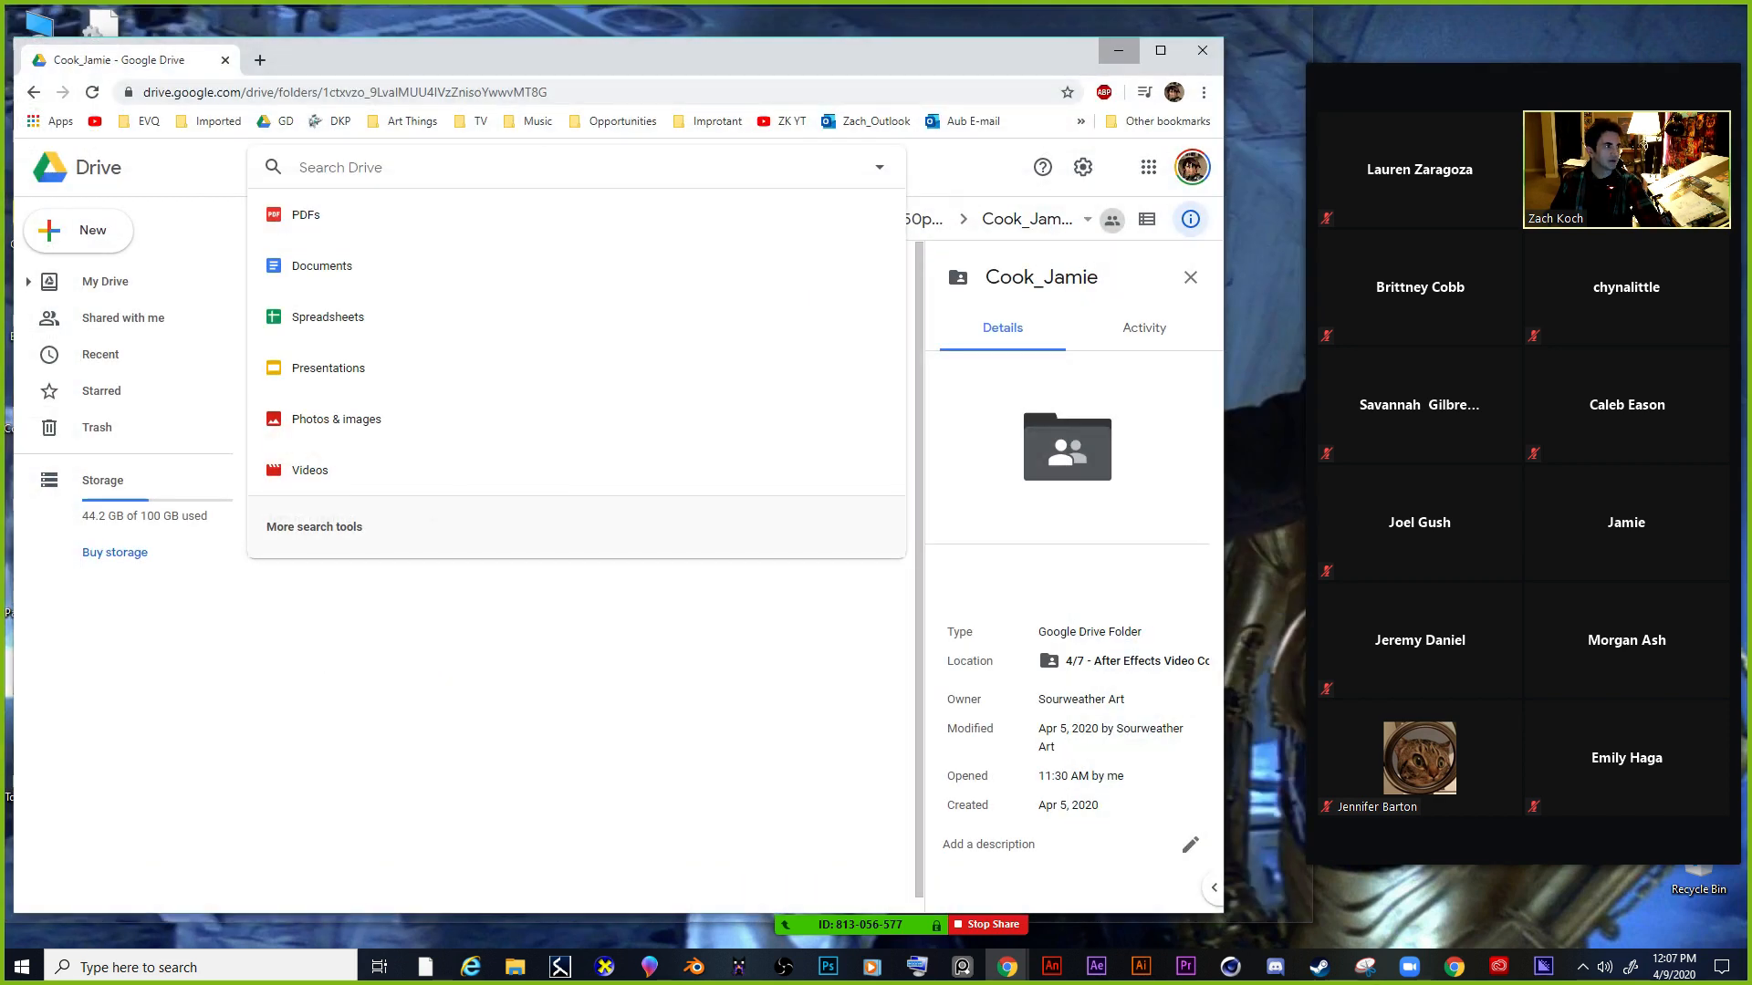
left_click(1118, 50)
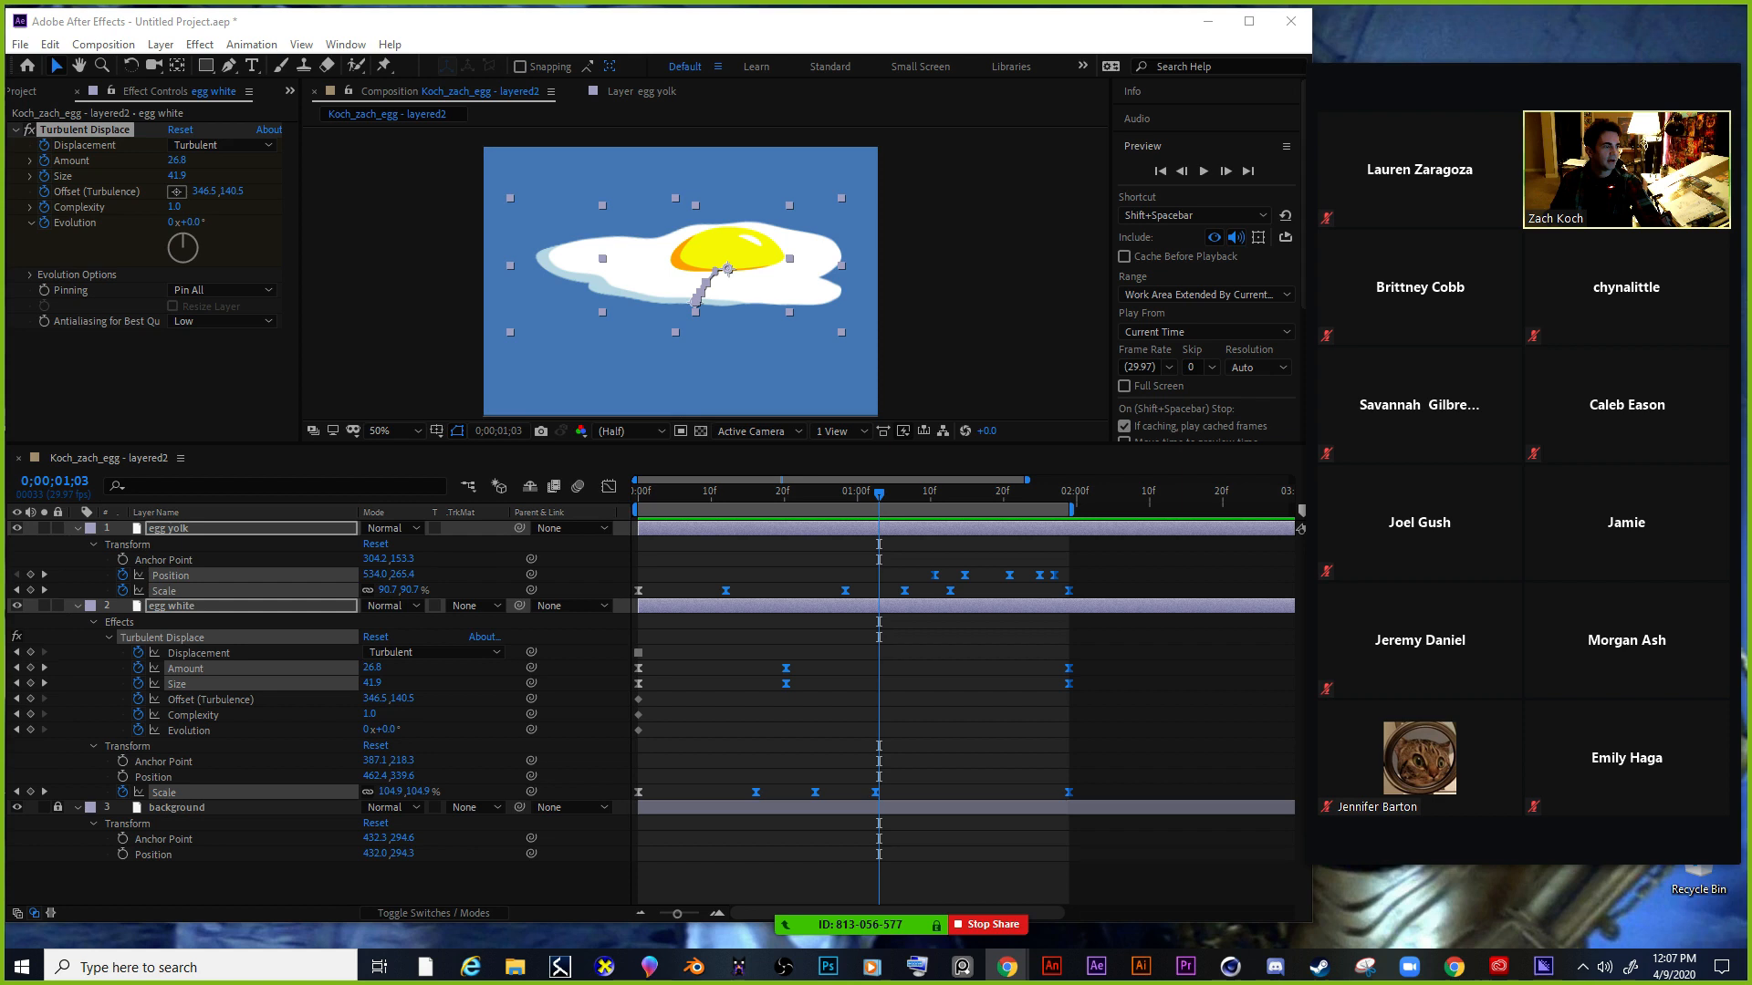
key("alt+Tab")
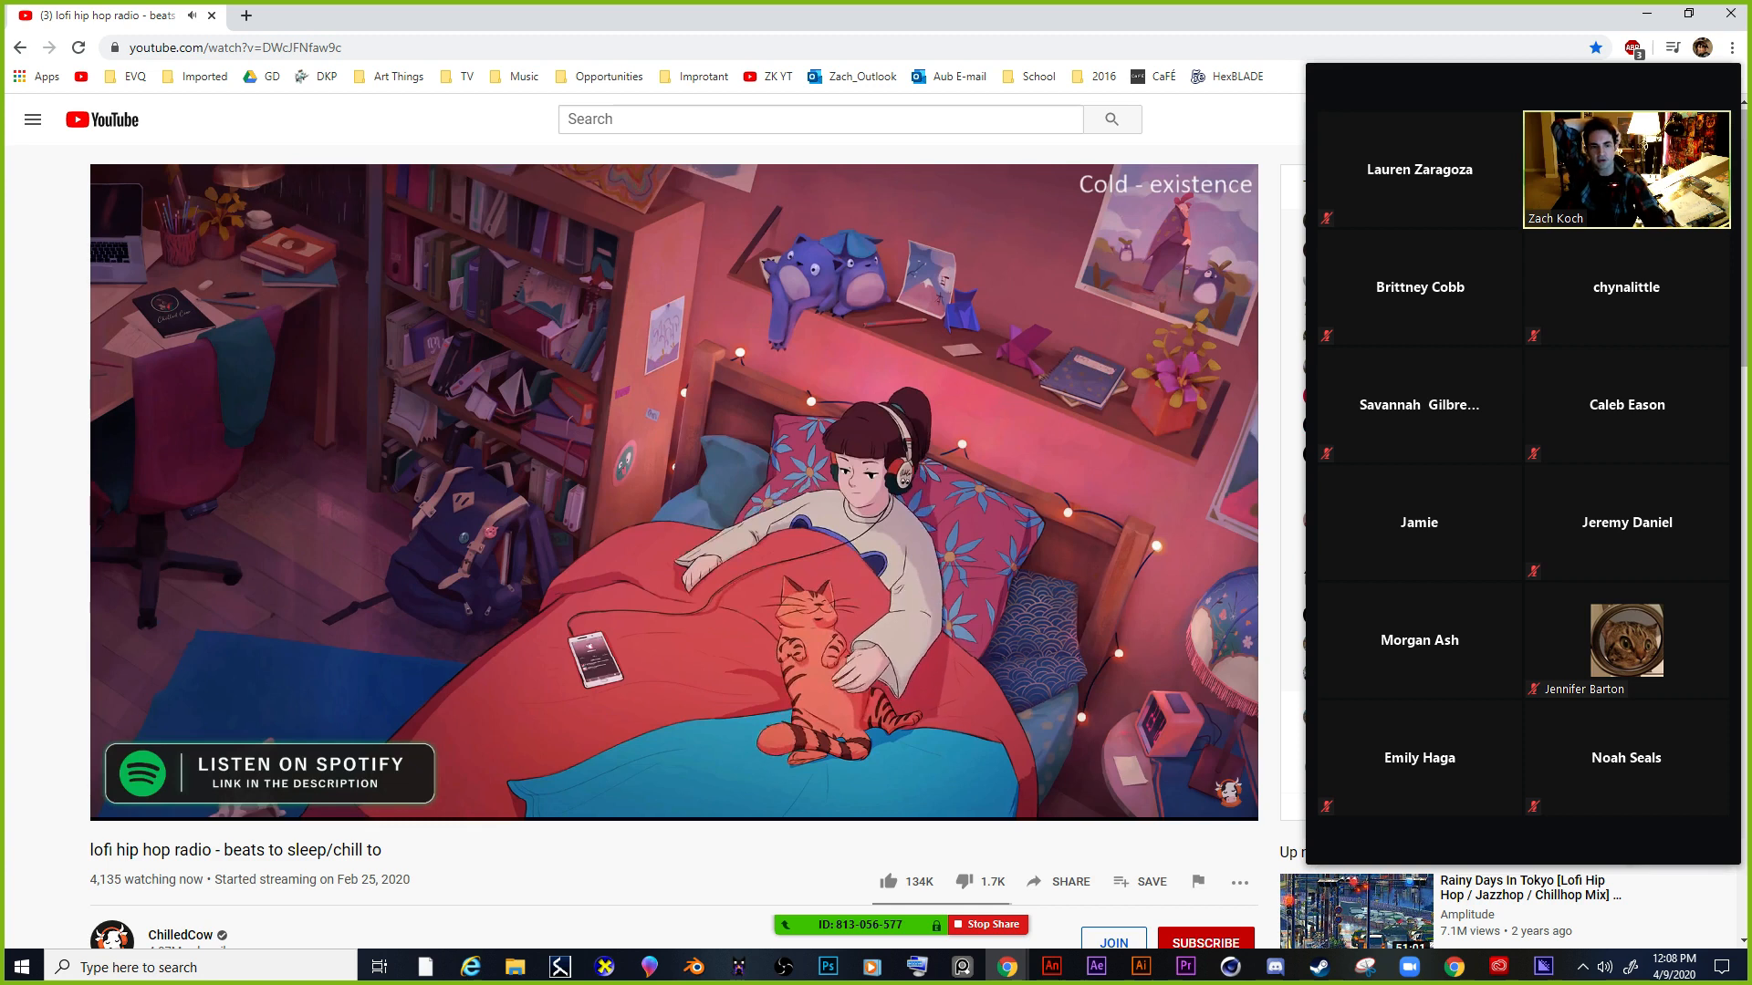
mouse_move(846, 562)
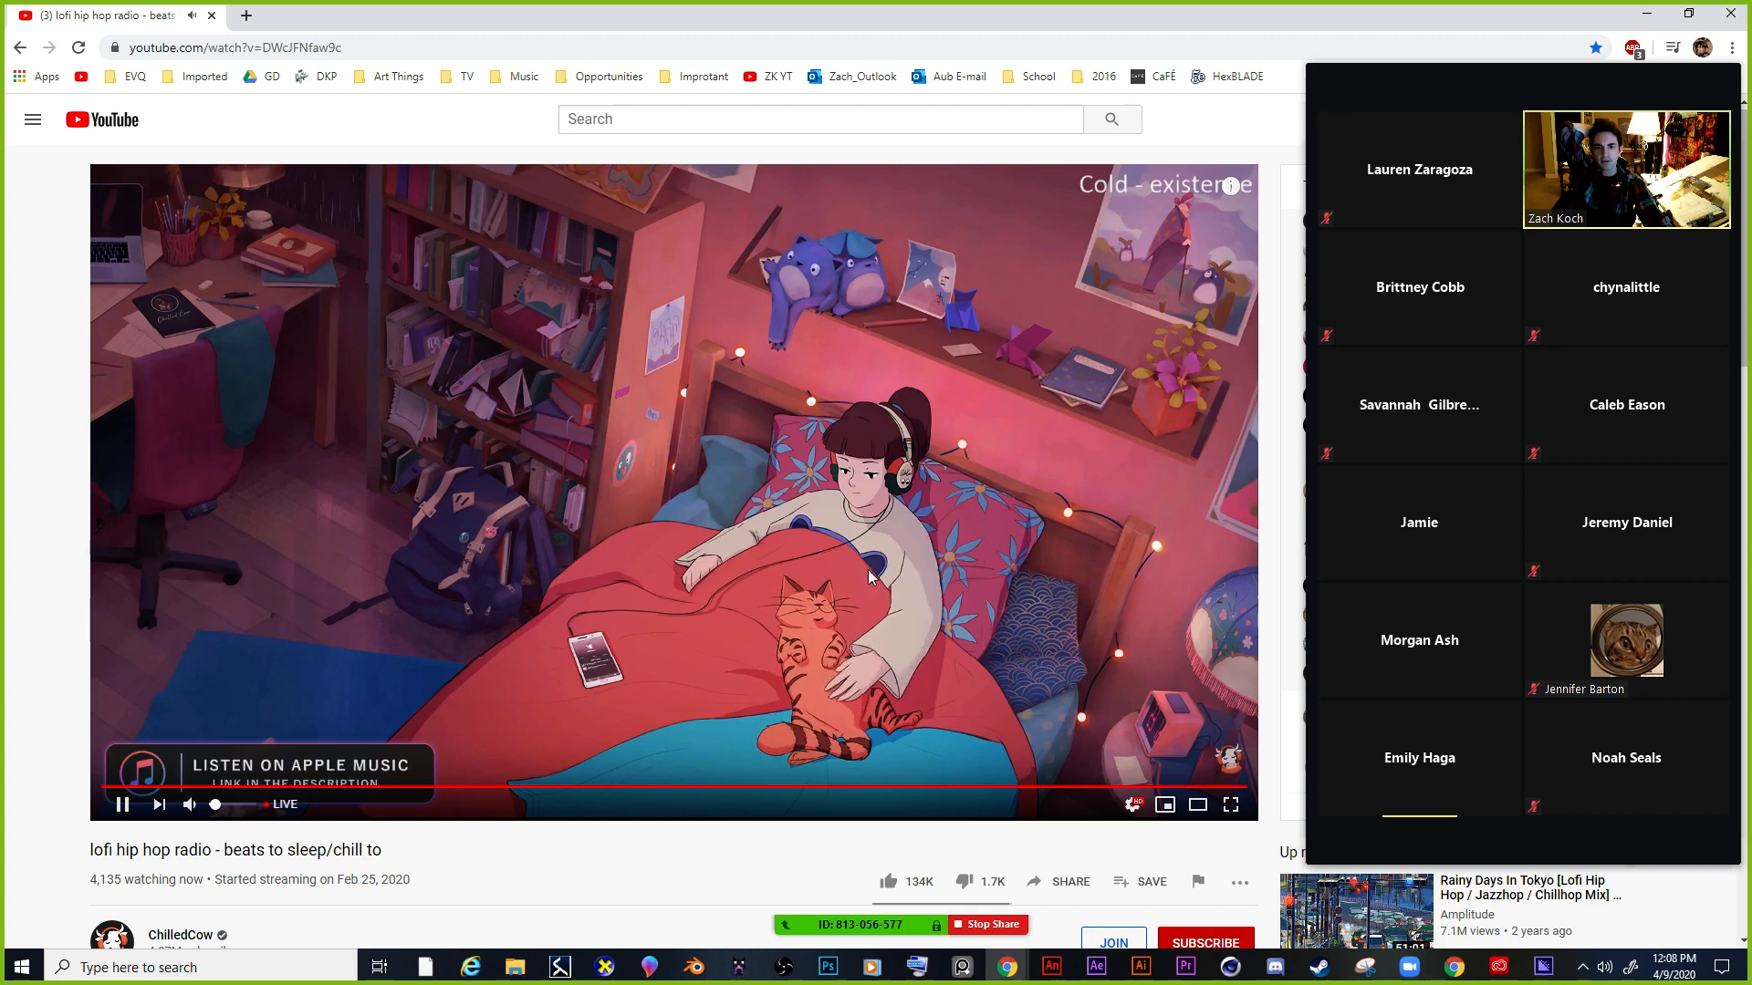
mouse_move(1496, 598)
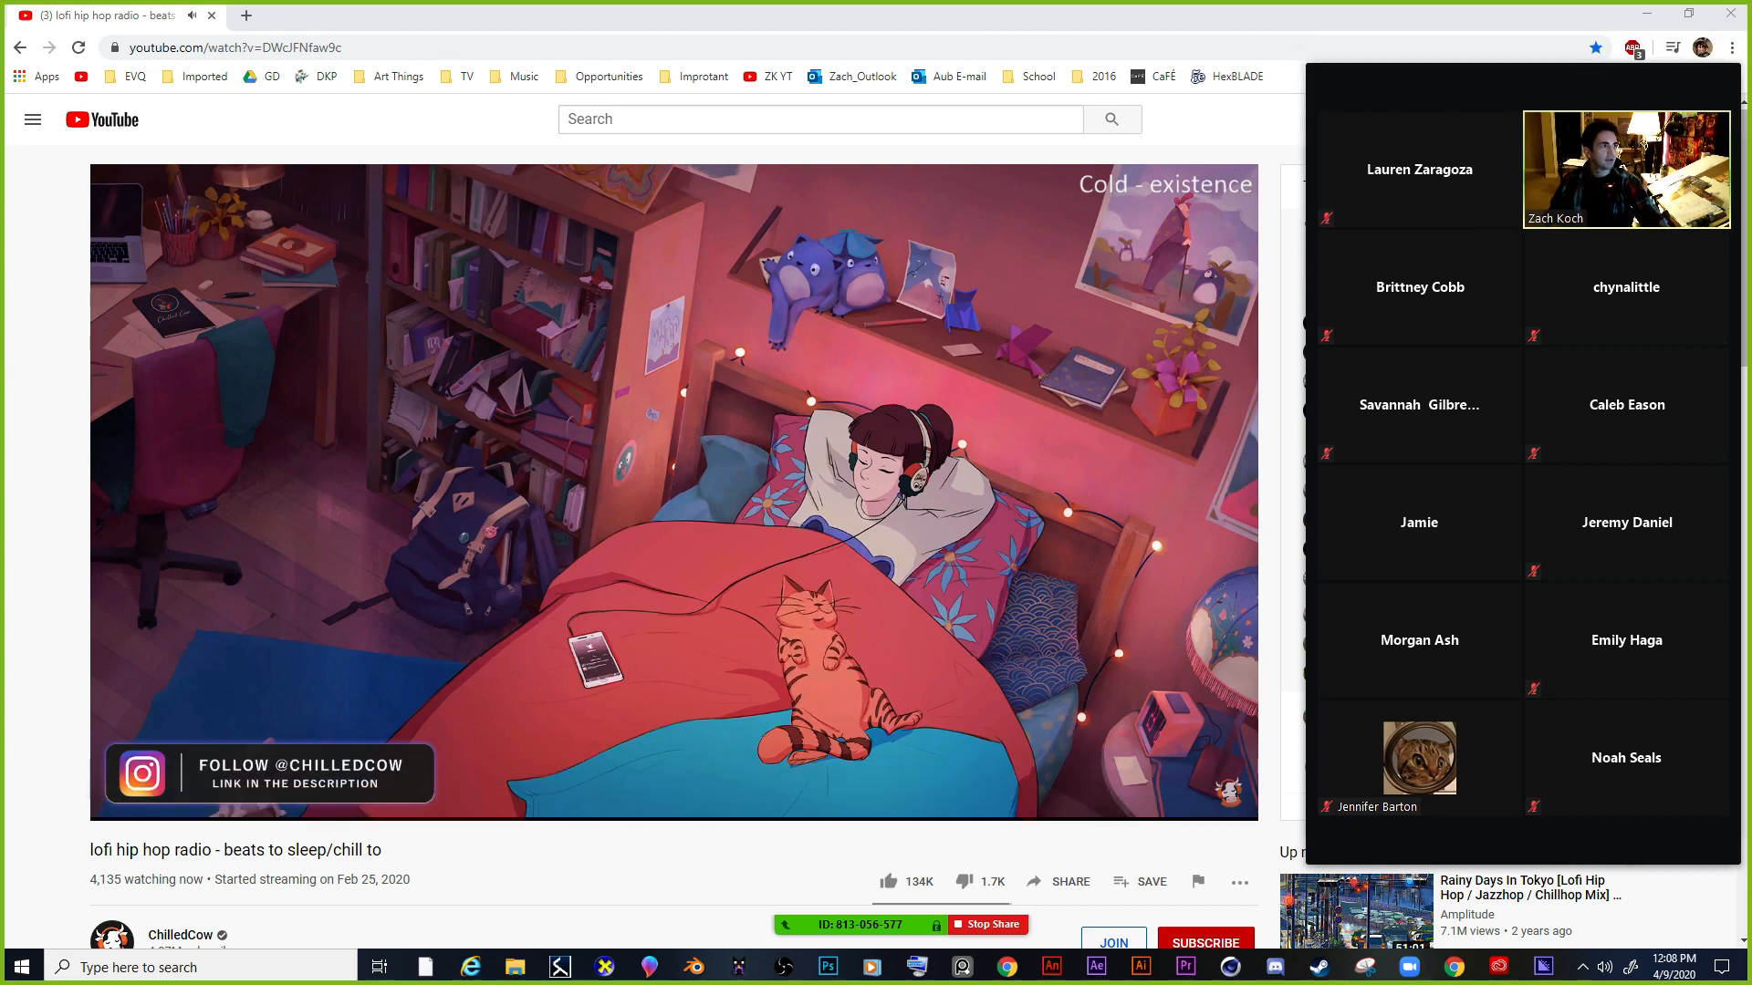
In the Google Drive folder "Intro to Digital Art - Spring 2020", check the Examples folder and return to the course folder.
mouse_move(636, 437)
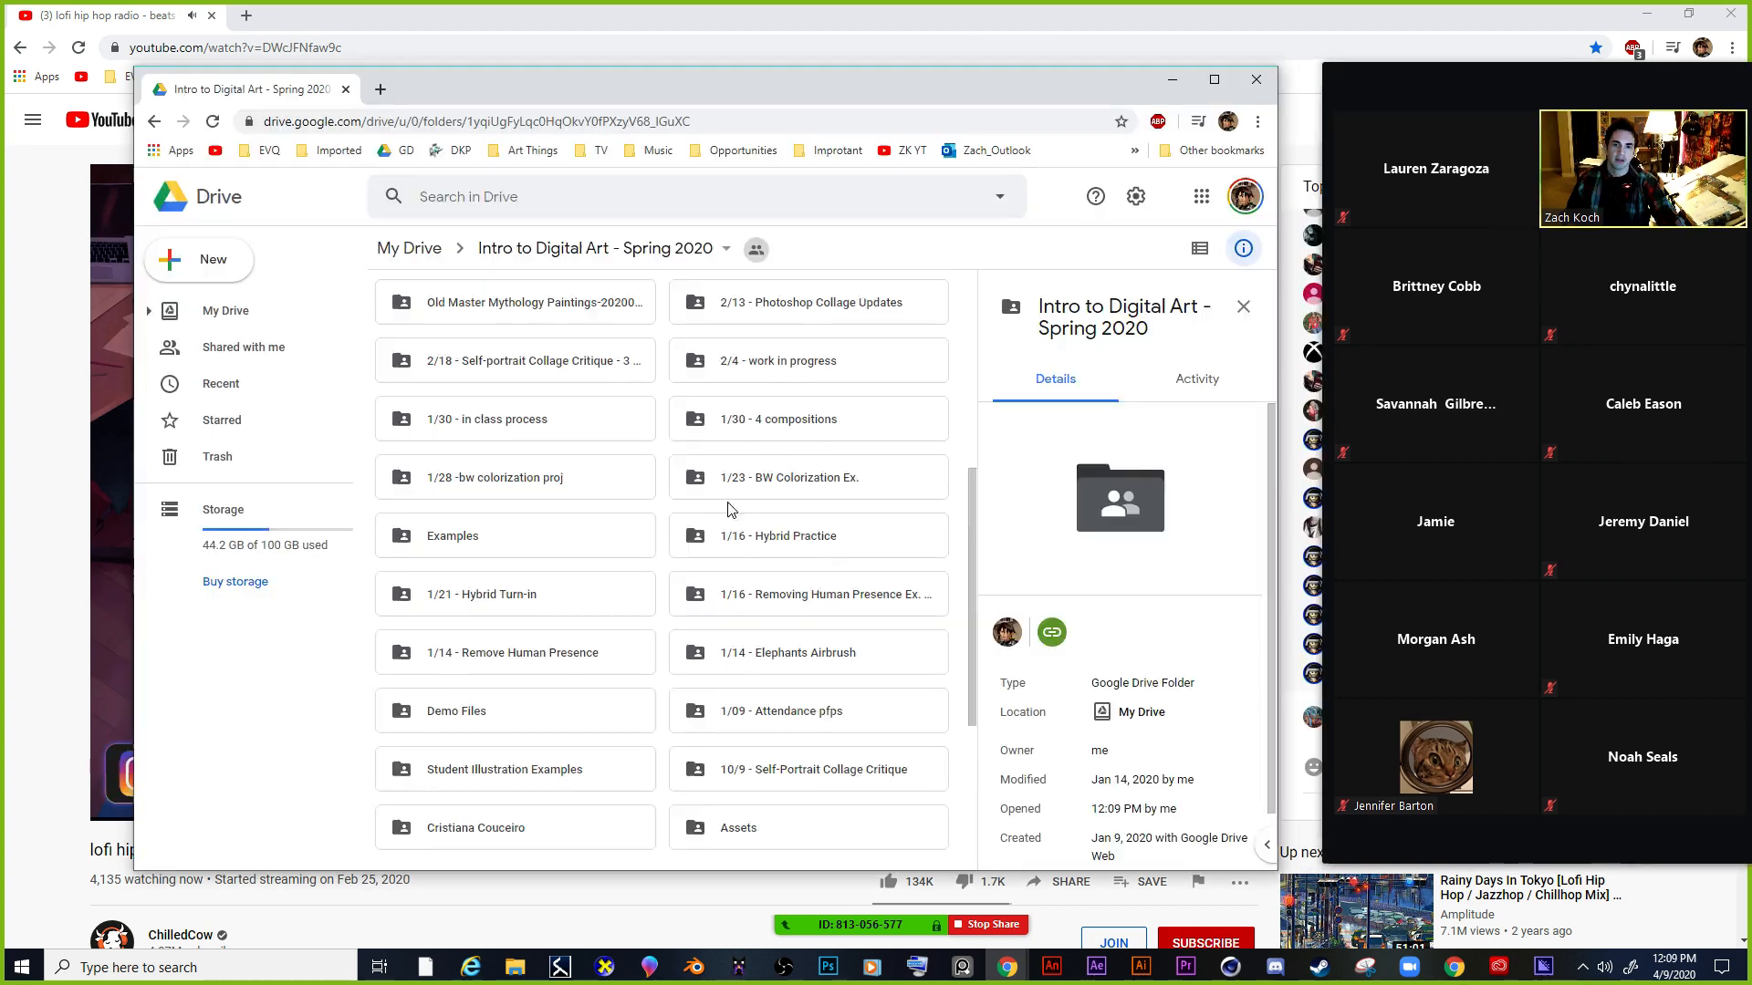
scroll(672, 575, "down", 2)
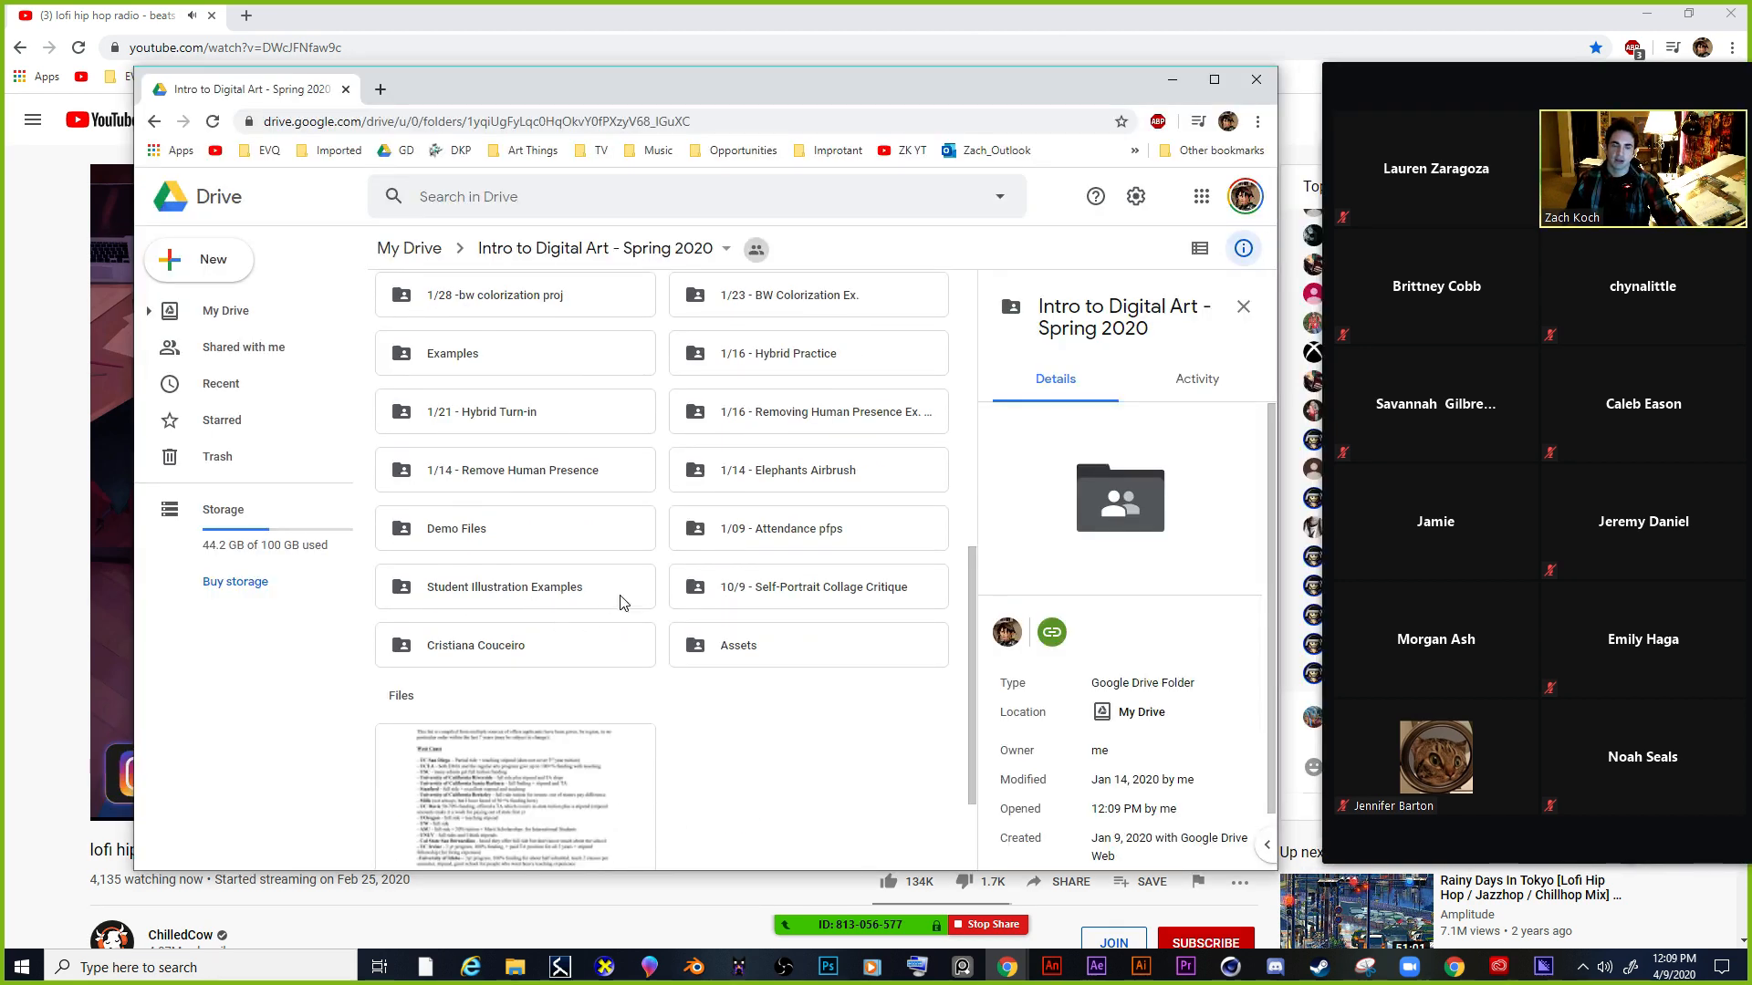
scroll(706, 546, "up", 2)
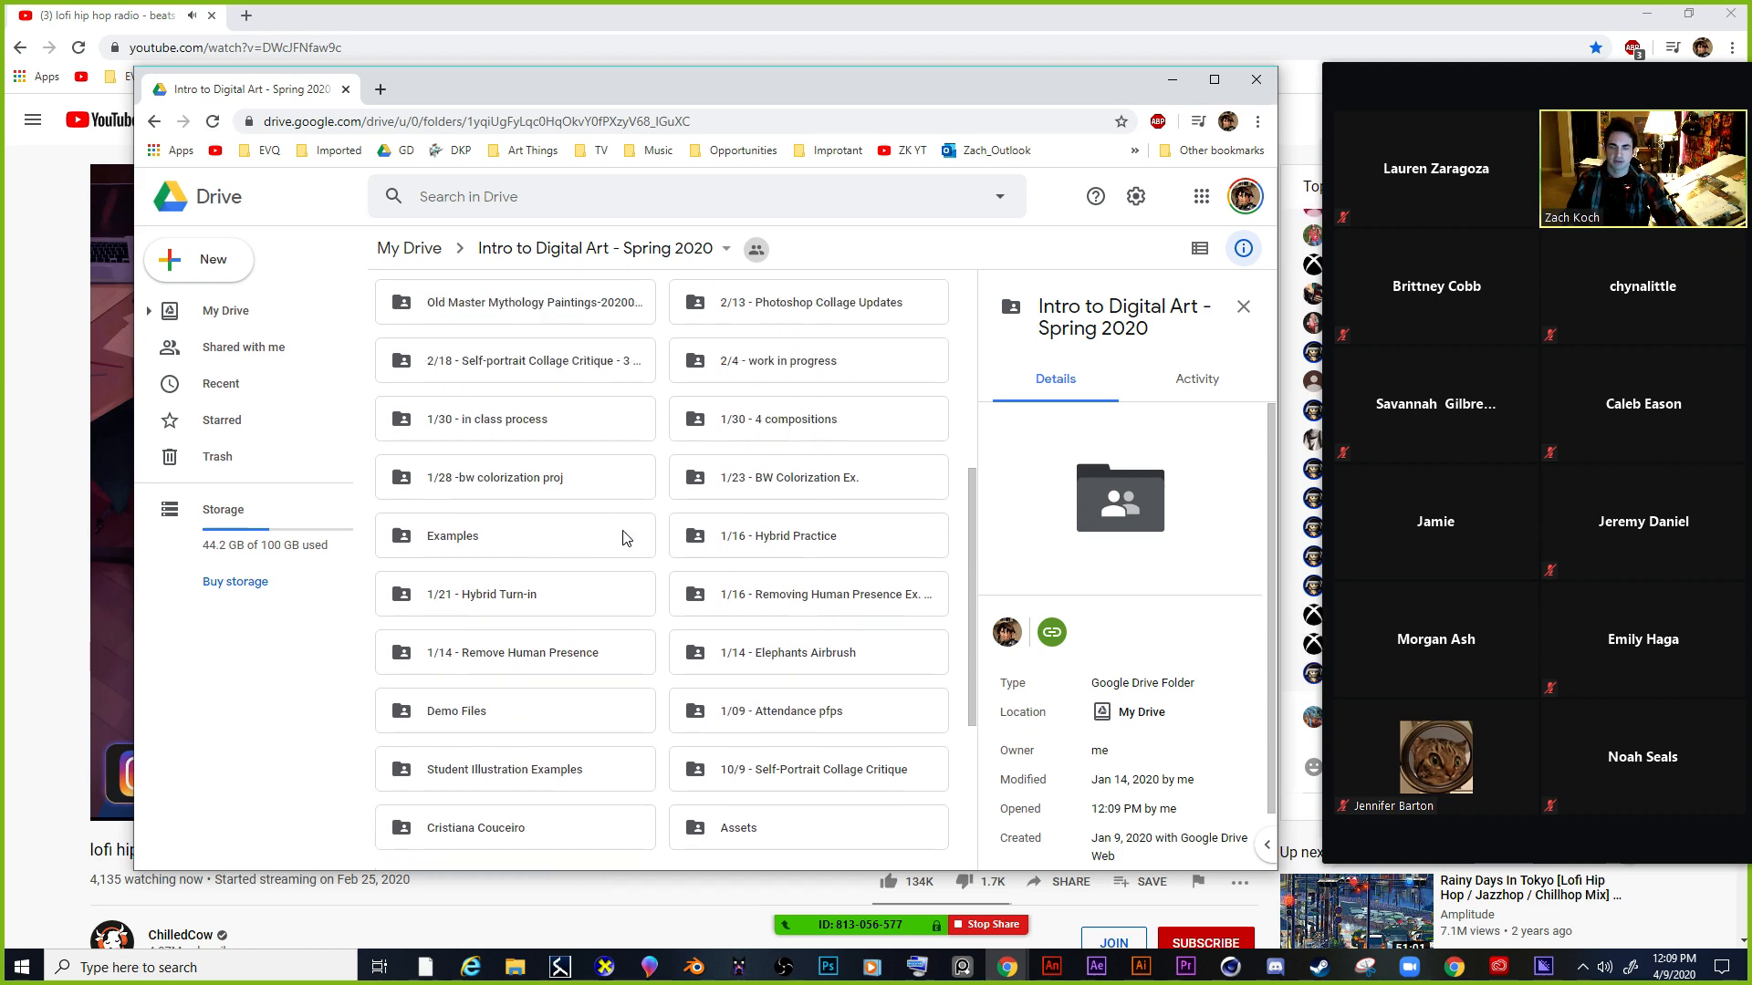
double_click(497, 547)
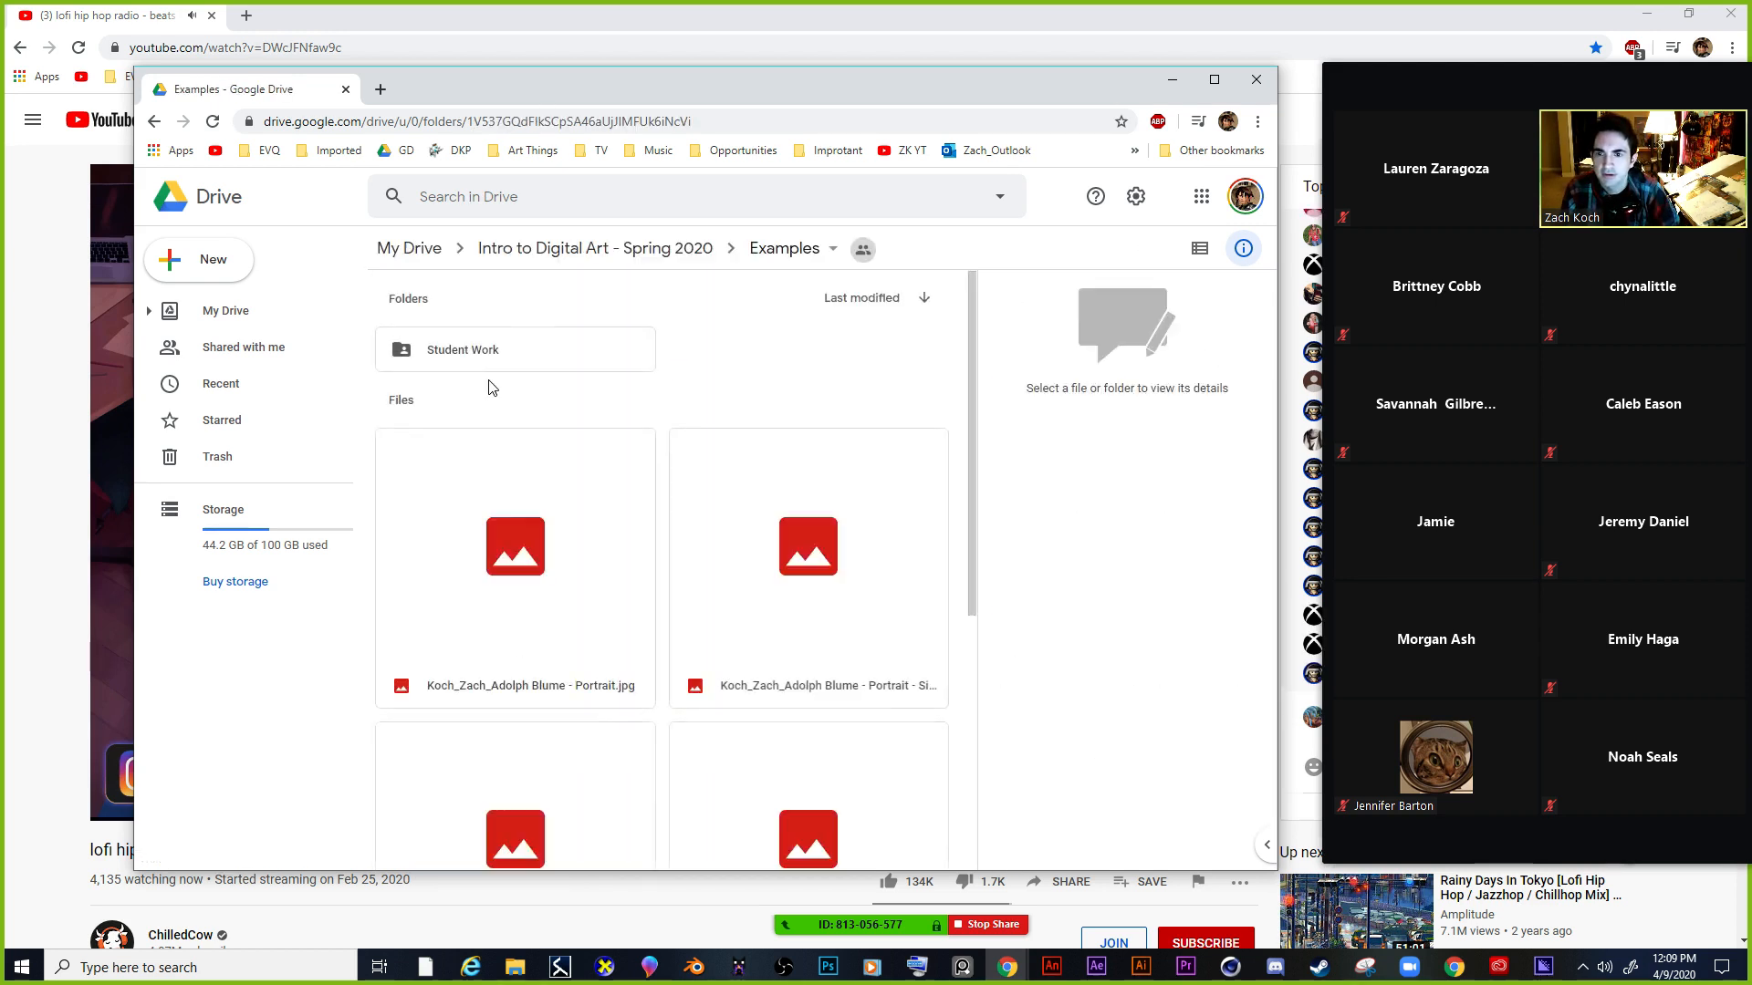
left_click(698, 256)
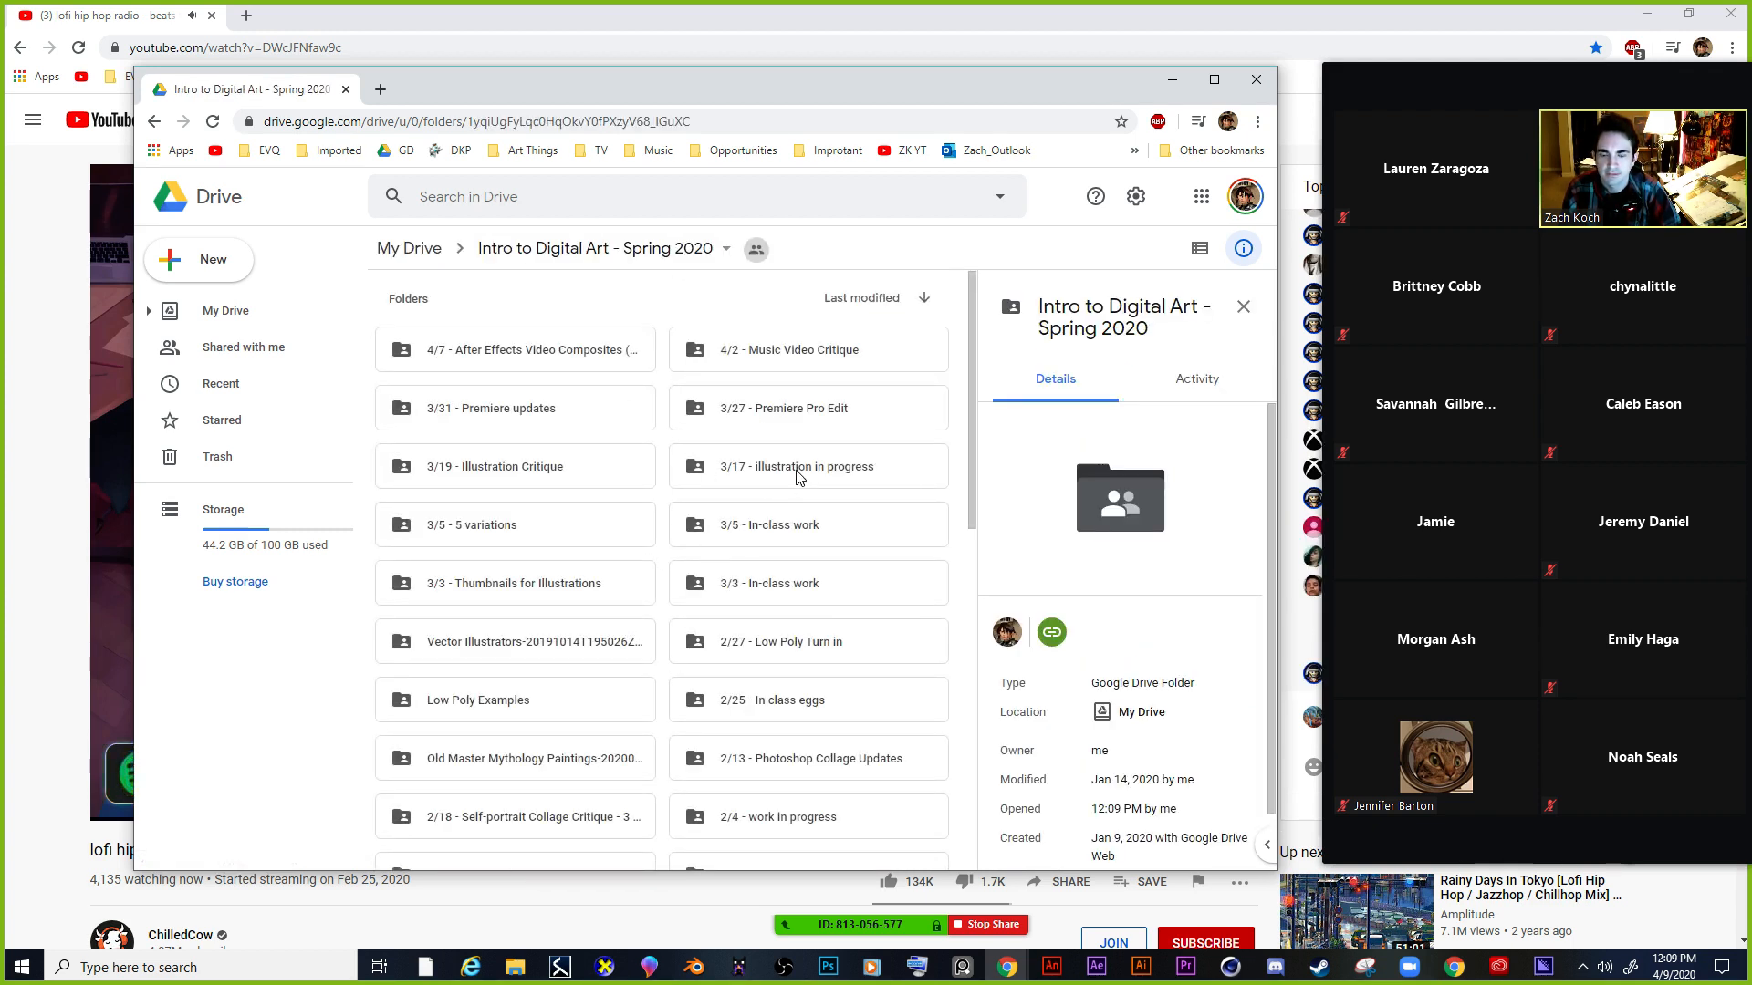
Open the Student Illustration Examples folder and look through its tutorials, Iso Grid.ai and the student work subfolder.
scroll(785, 500, "down", 10)
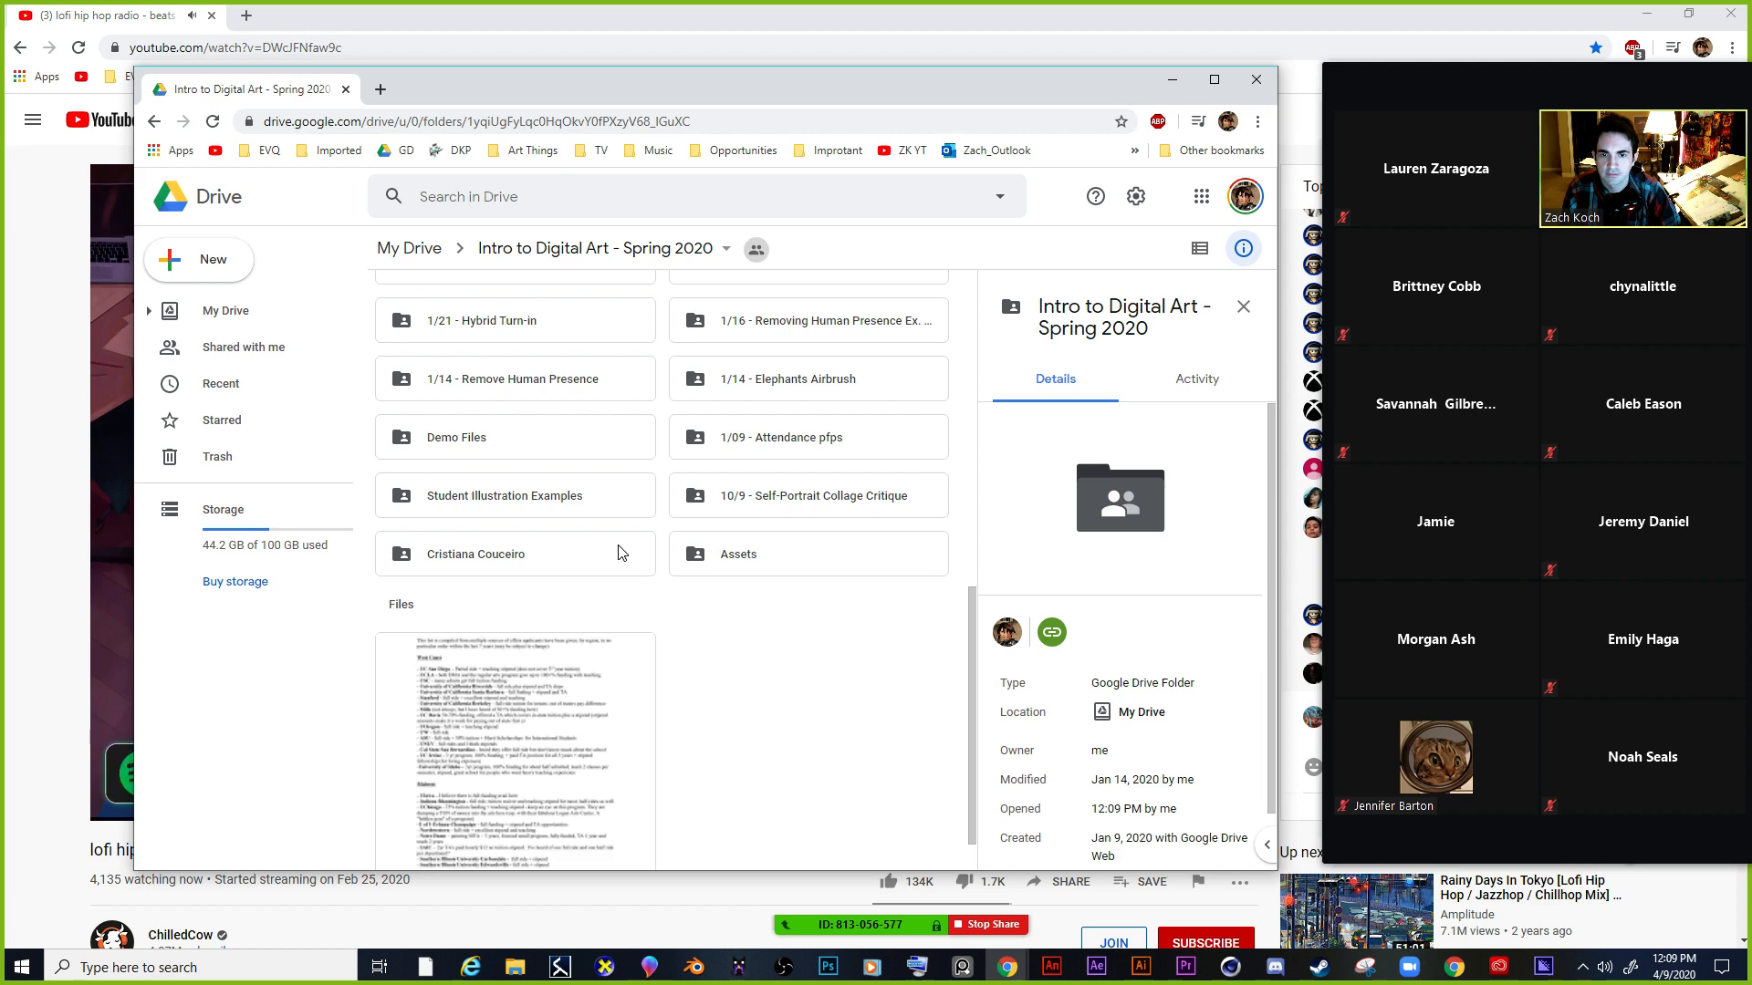
scroll(618, 551, "up", 1)
double_click(477, 602)
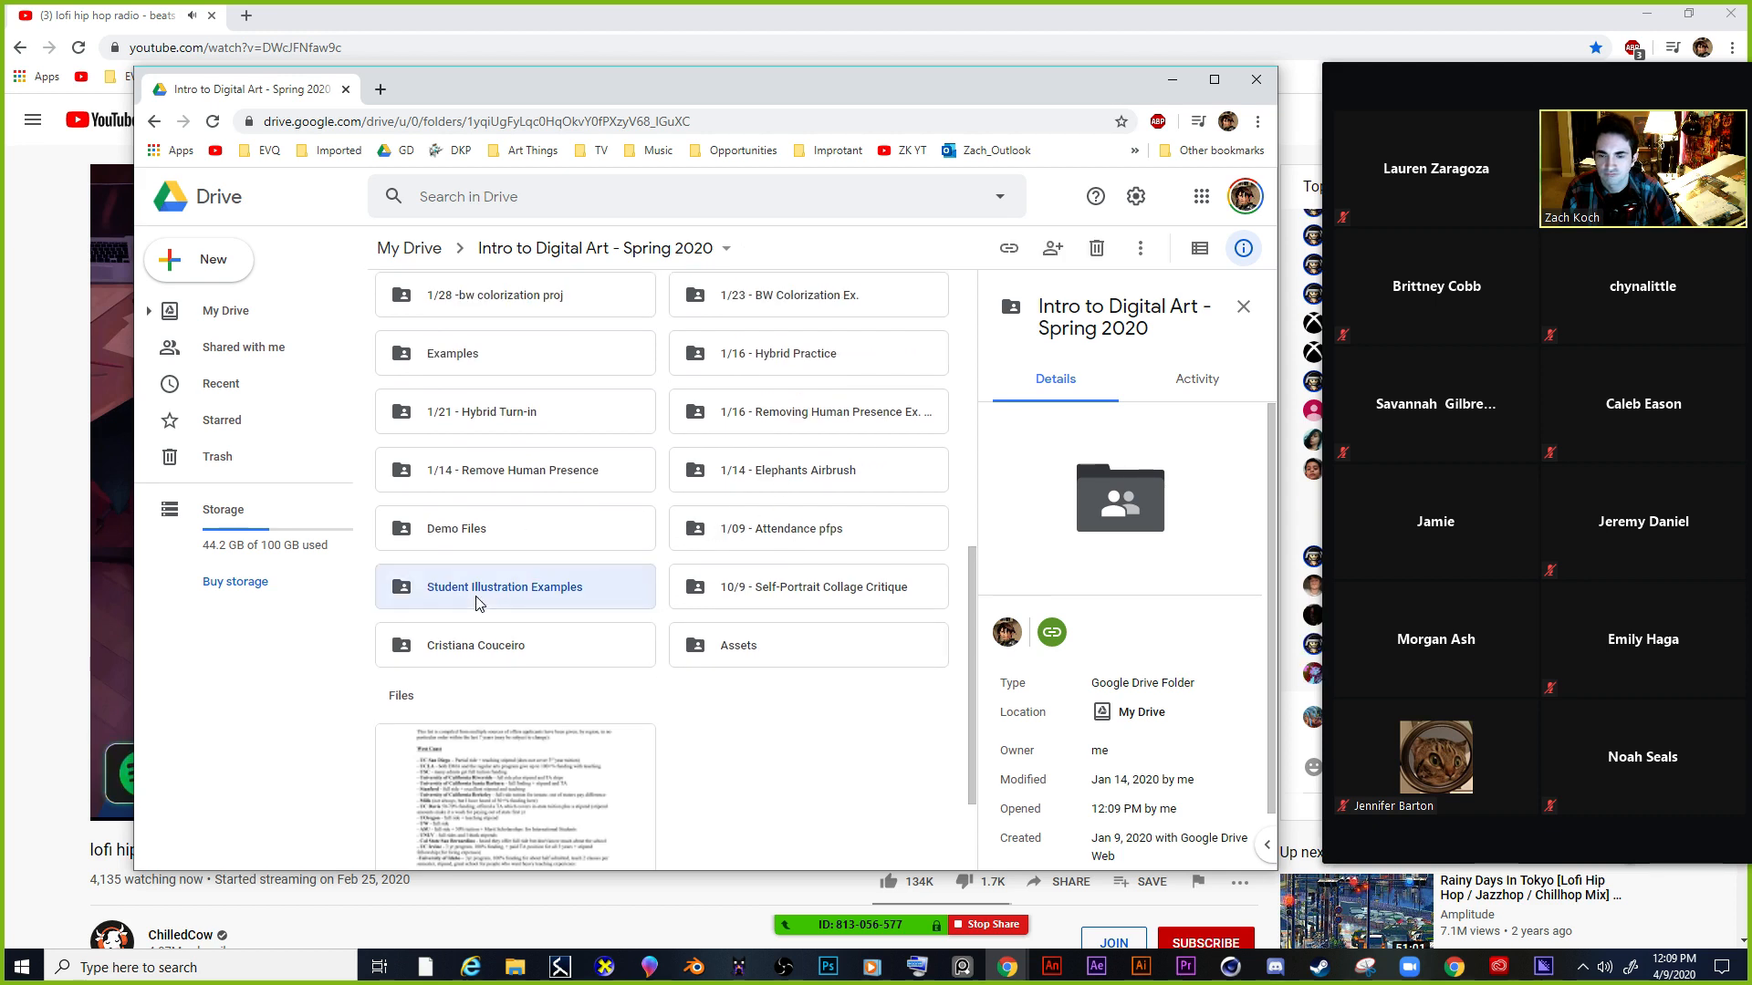
scroll(617, 493, "down", 9)
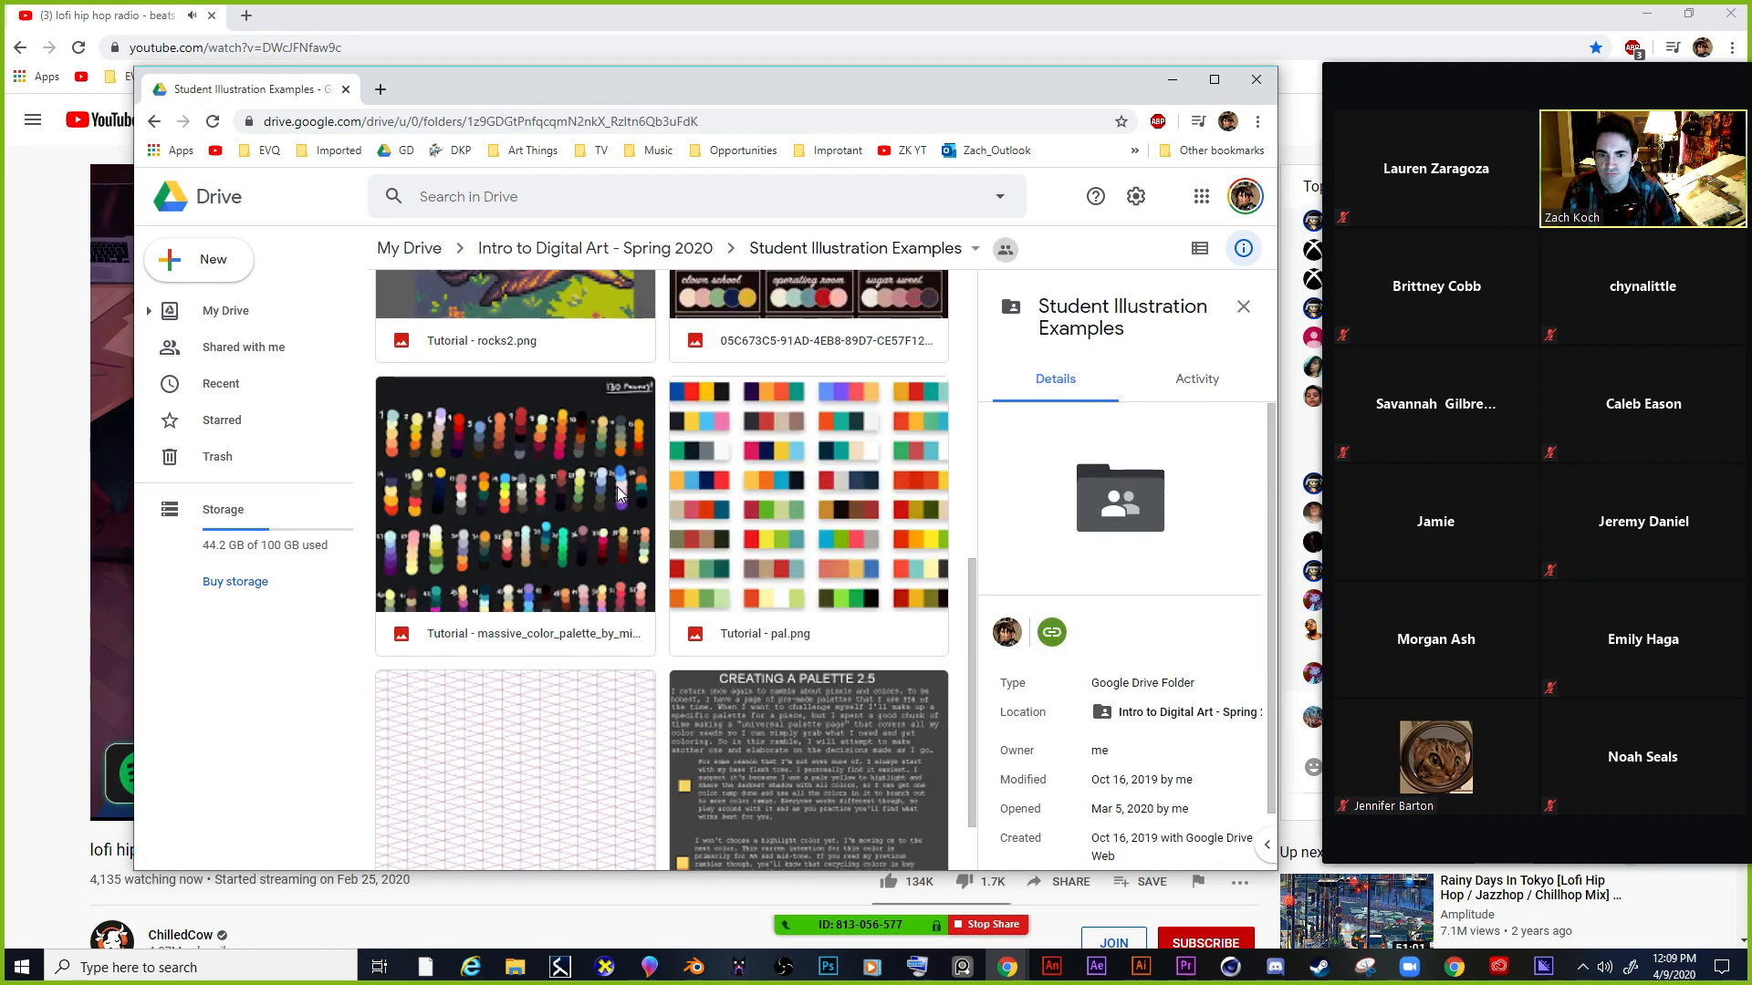
scroll(639, 503, "up", 5)
scroll(633, 540, "up", 4)
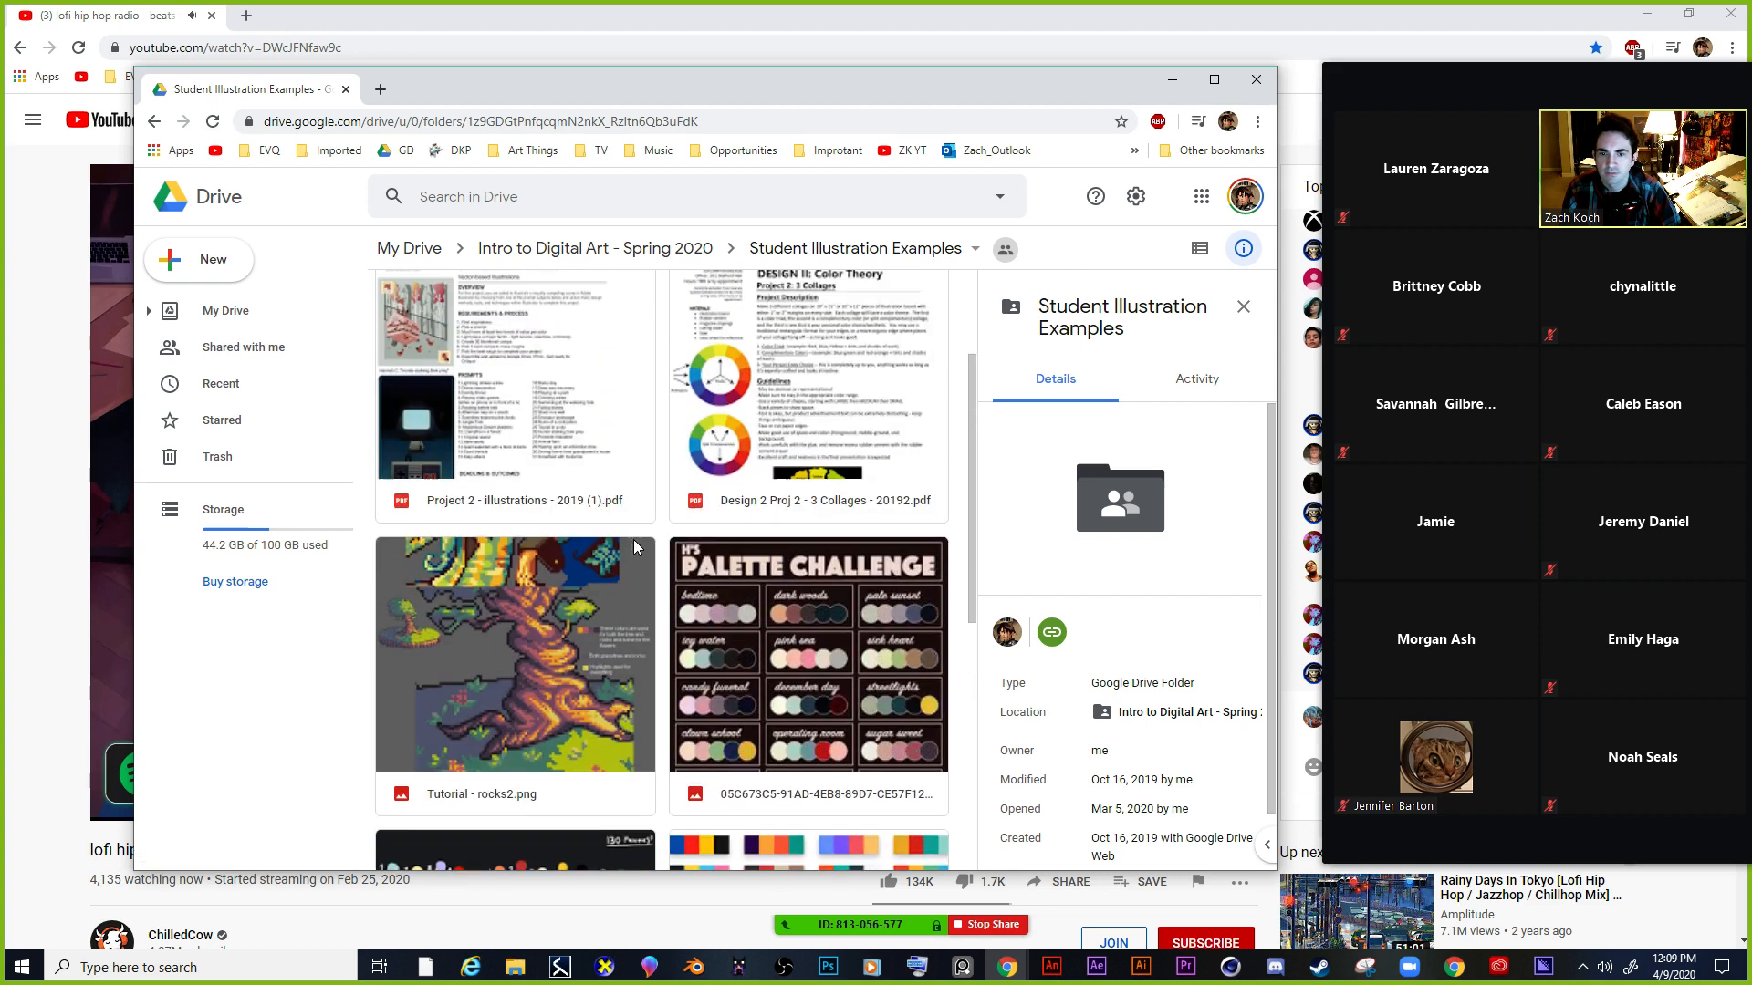
scroll(685, 648, "down", 6)
scroll(684, 646, "down", 3)
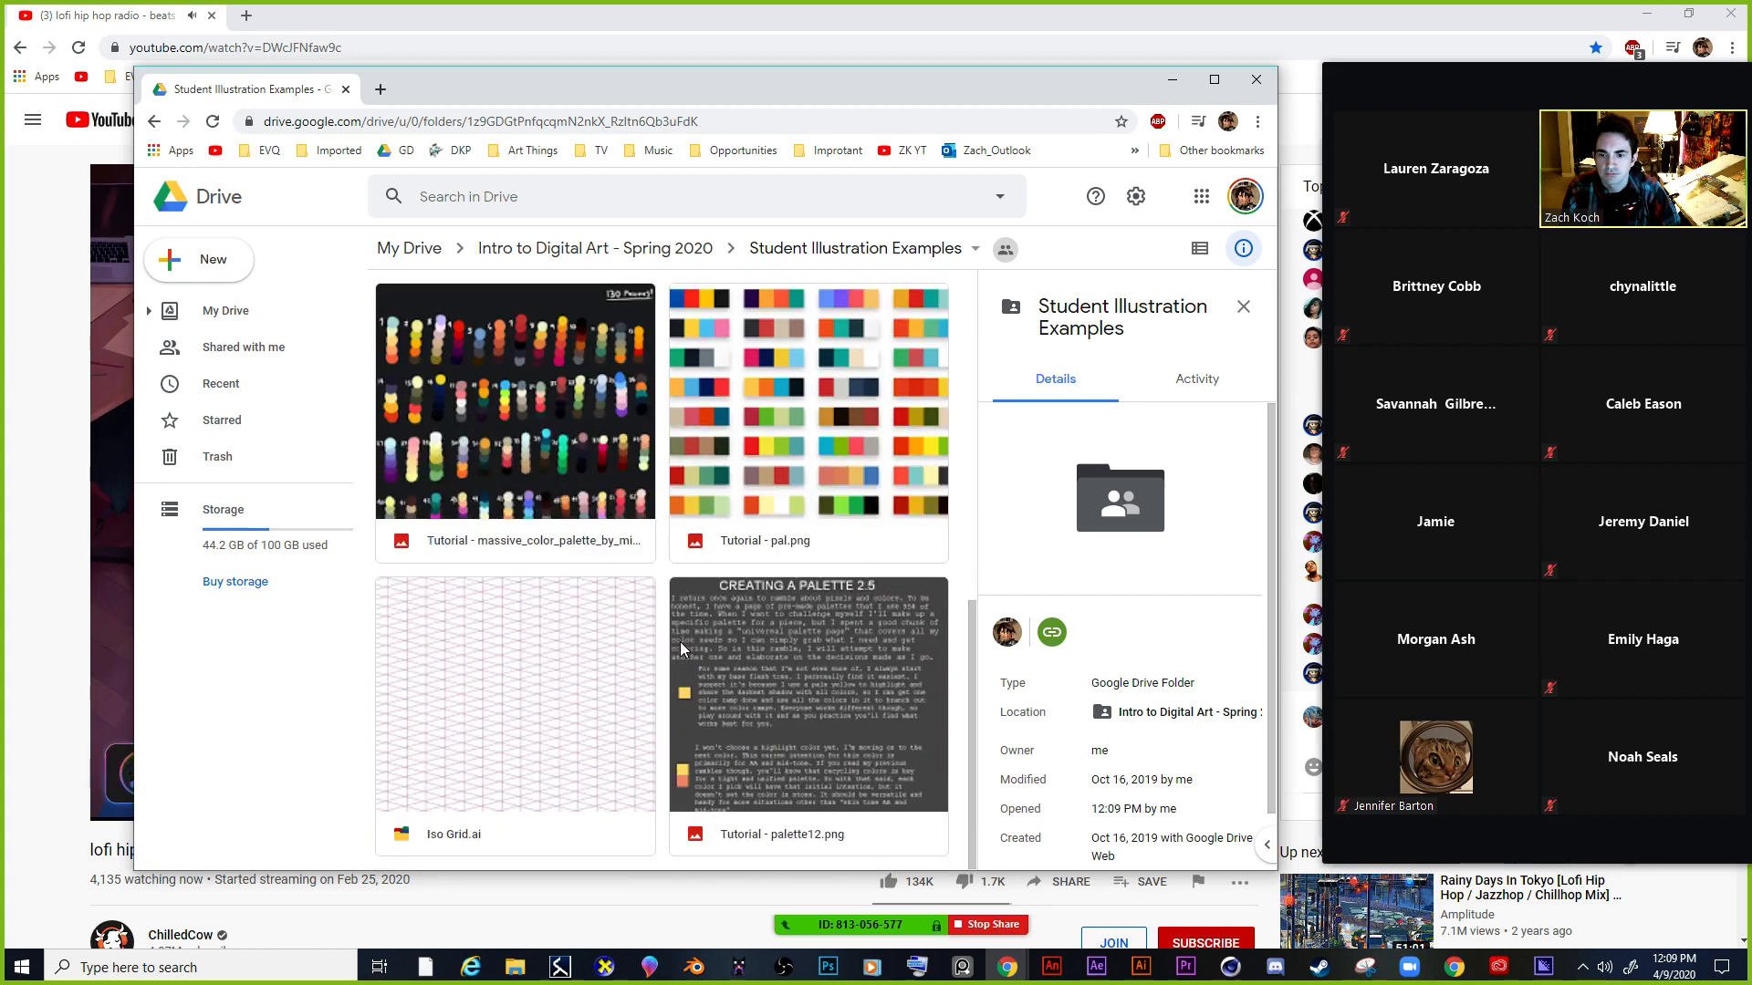
left_click(536, 725)
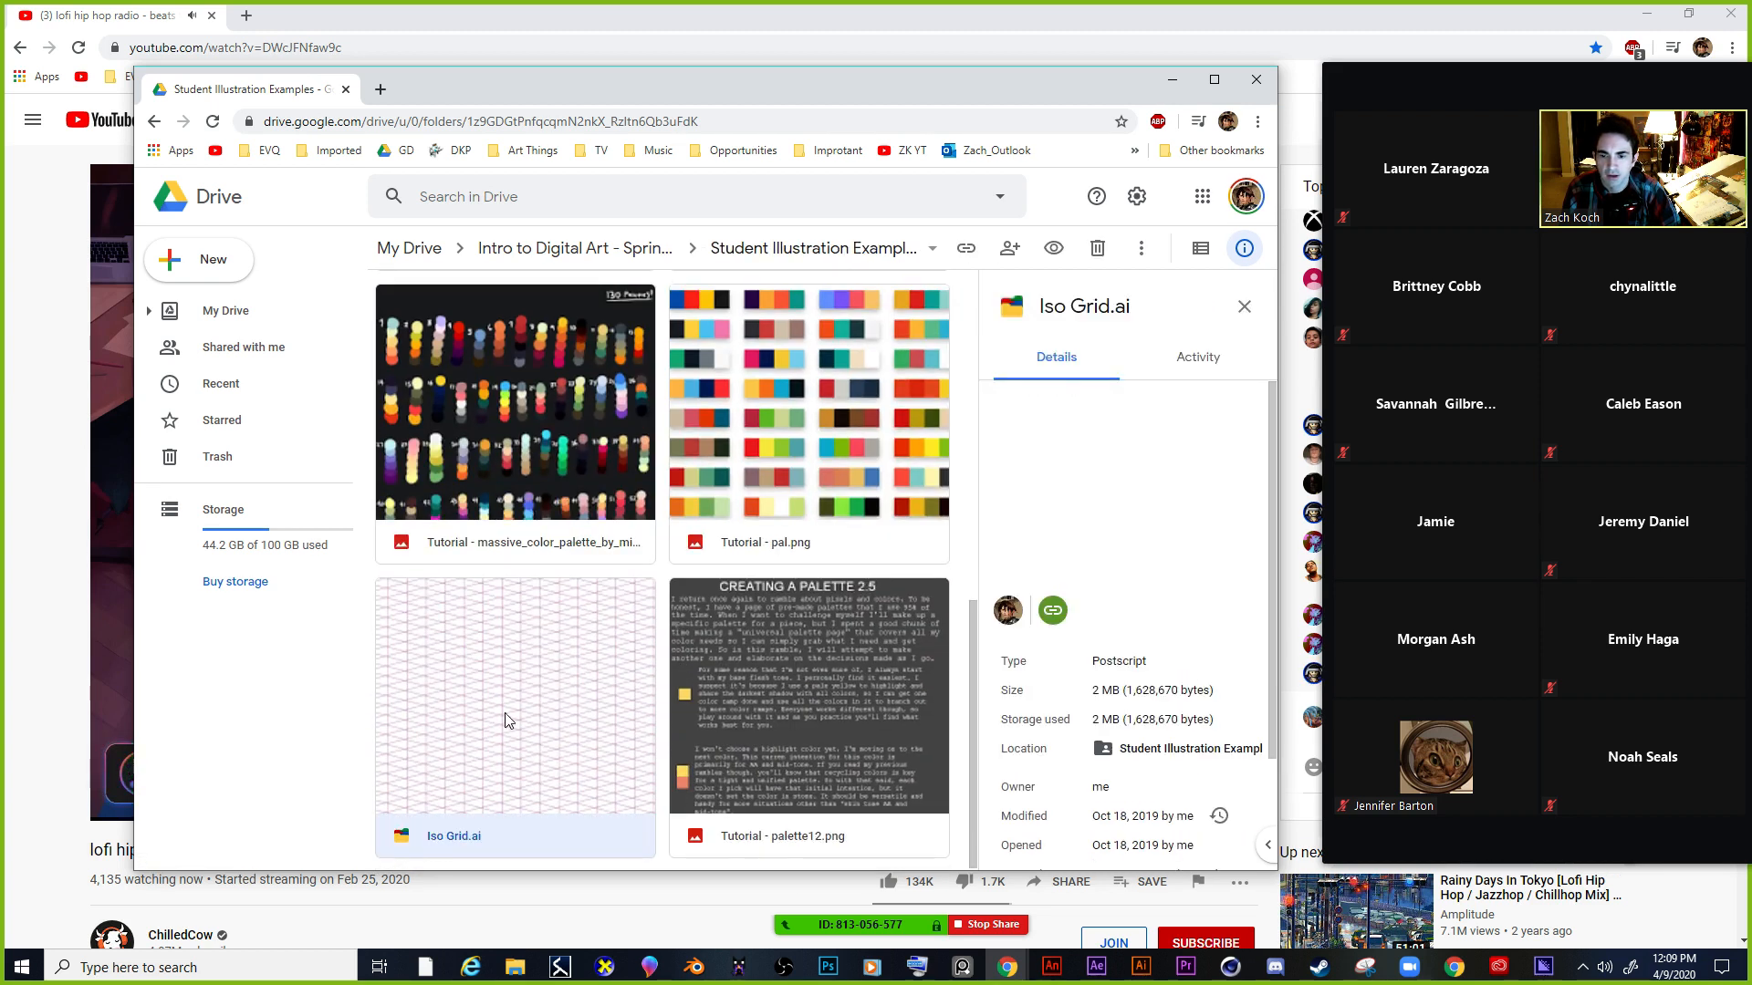
scroll(547, 699, "up", 3)
scroll(547, 699, "up", 6)
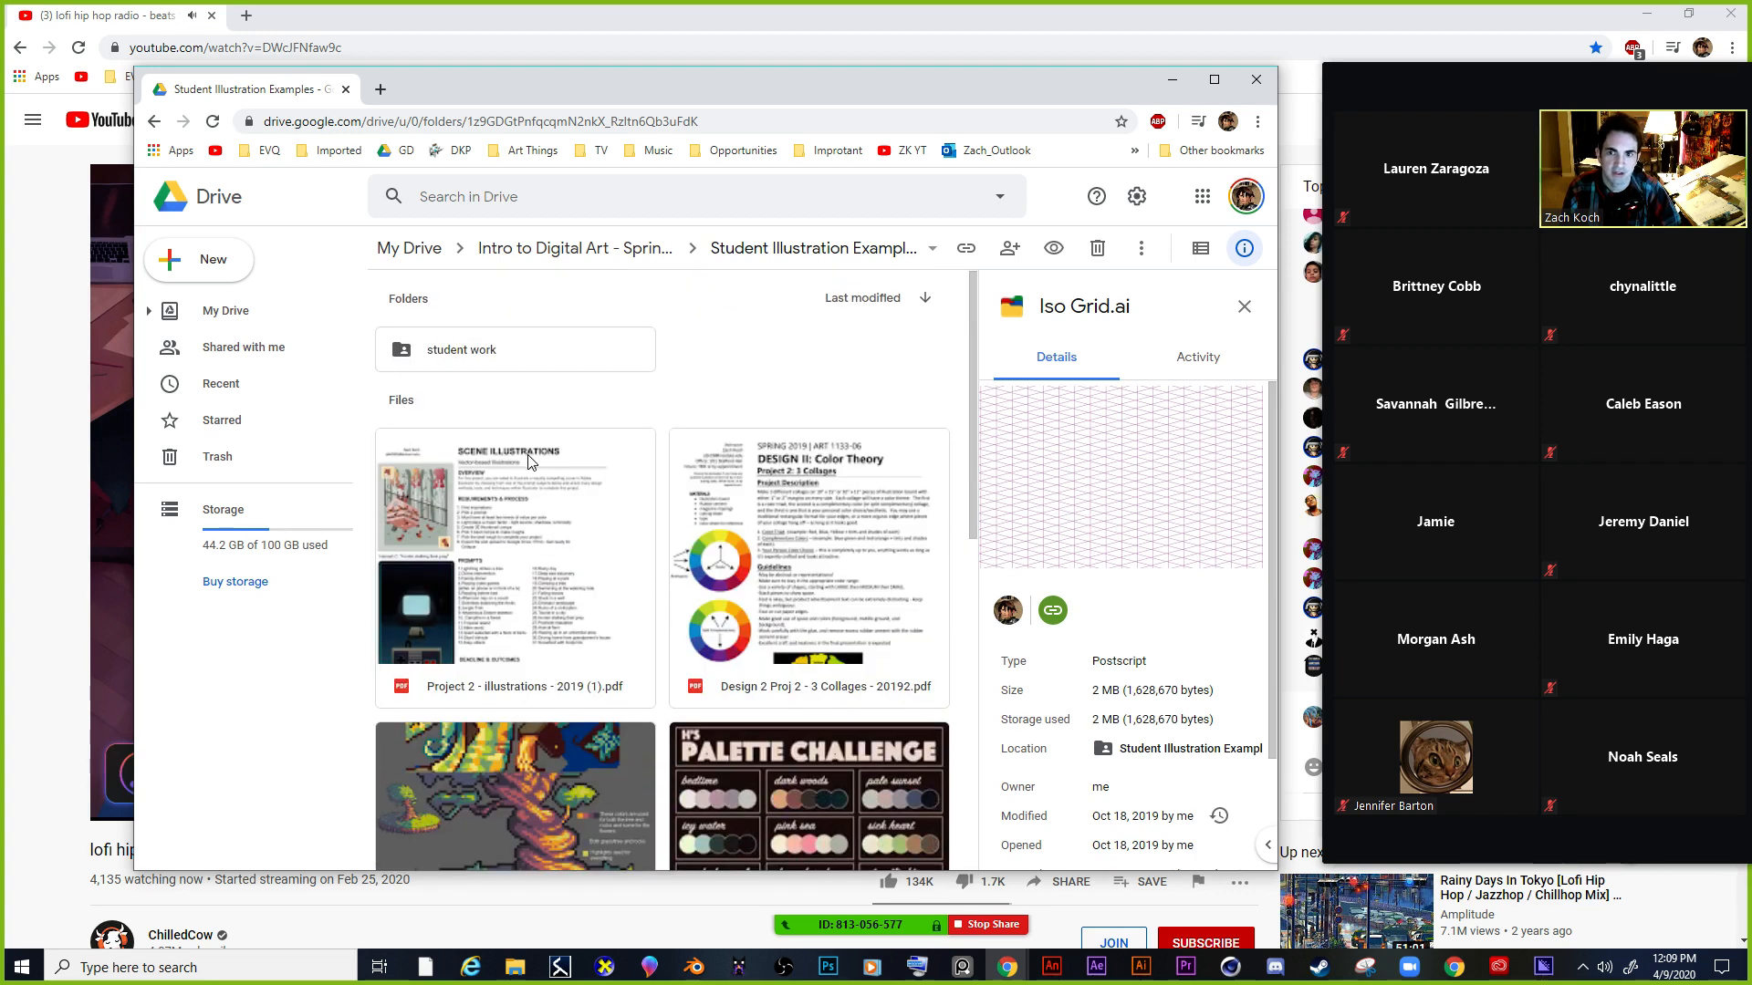
double_click(495, 365)
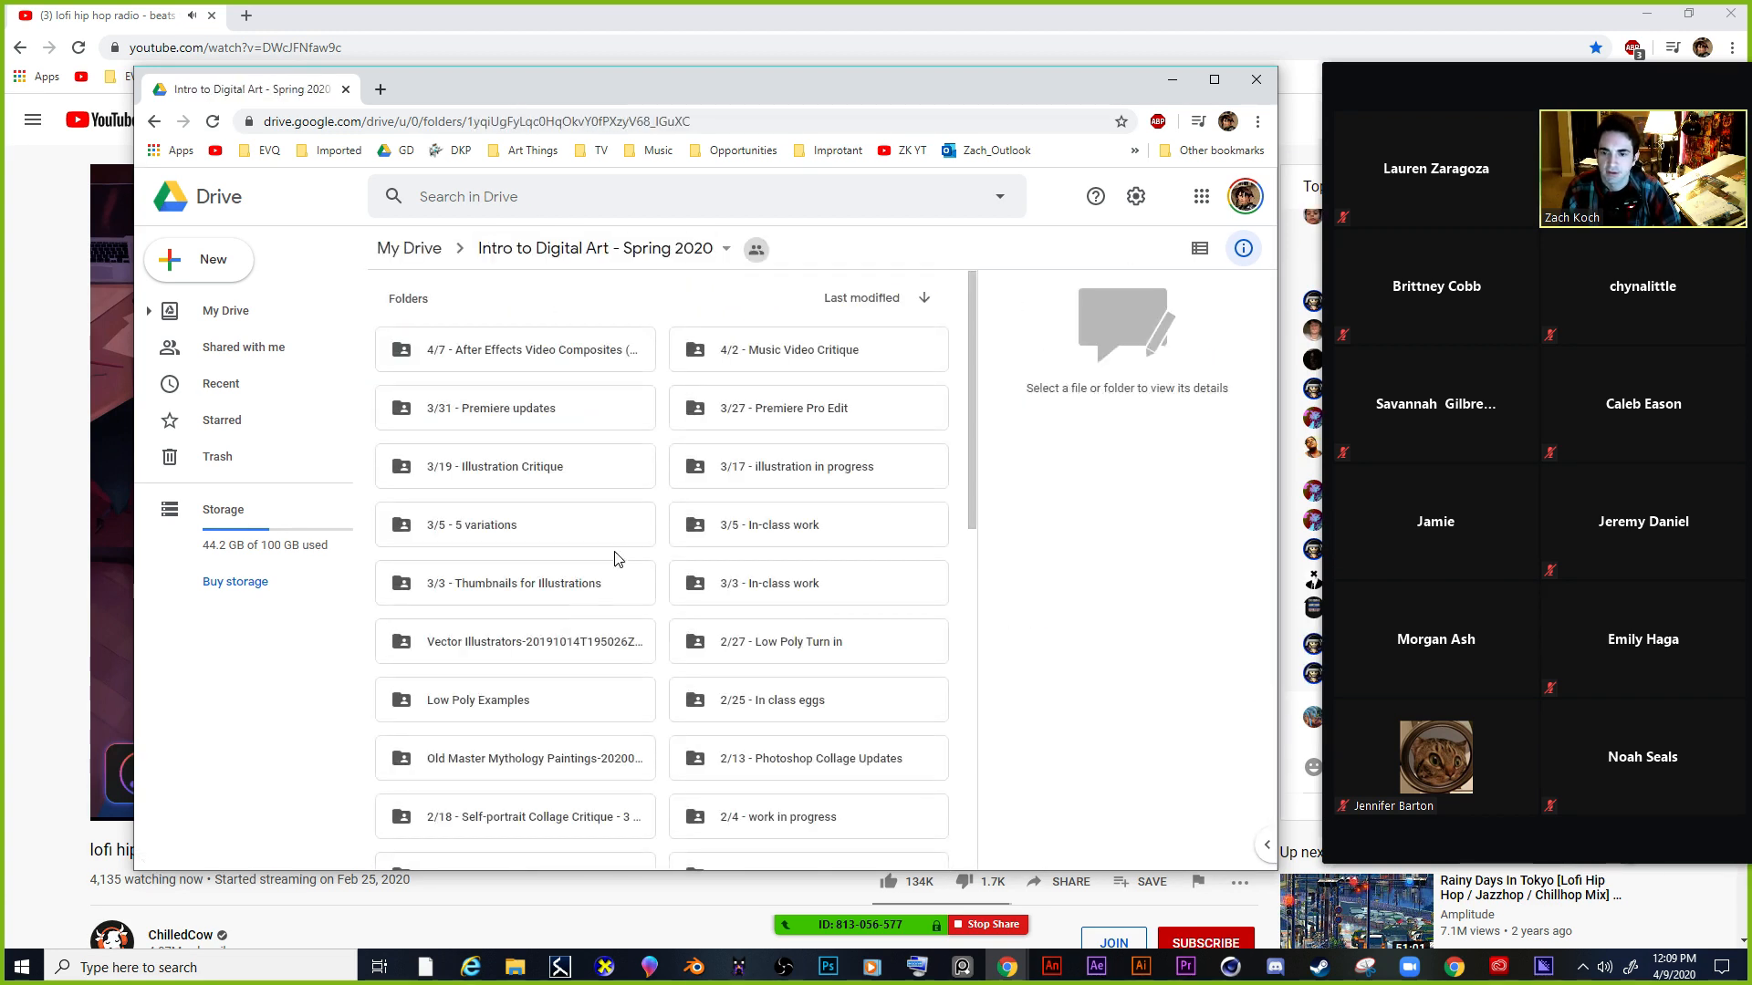
Look through the course folder's subfolders and open the Vector Illustrators folder.
scroll(603, 632, "down", 1)
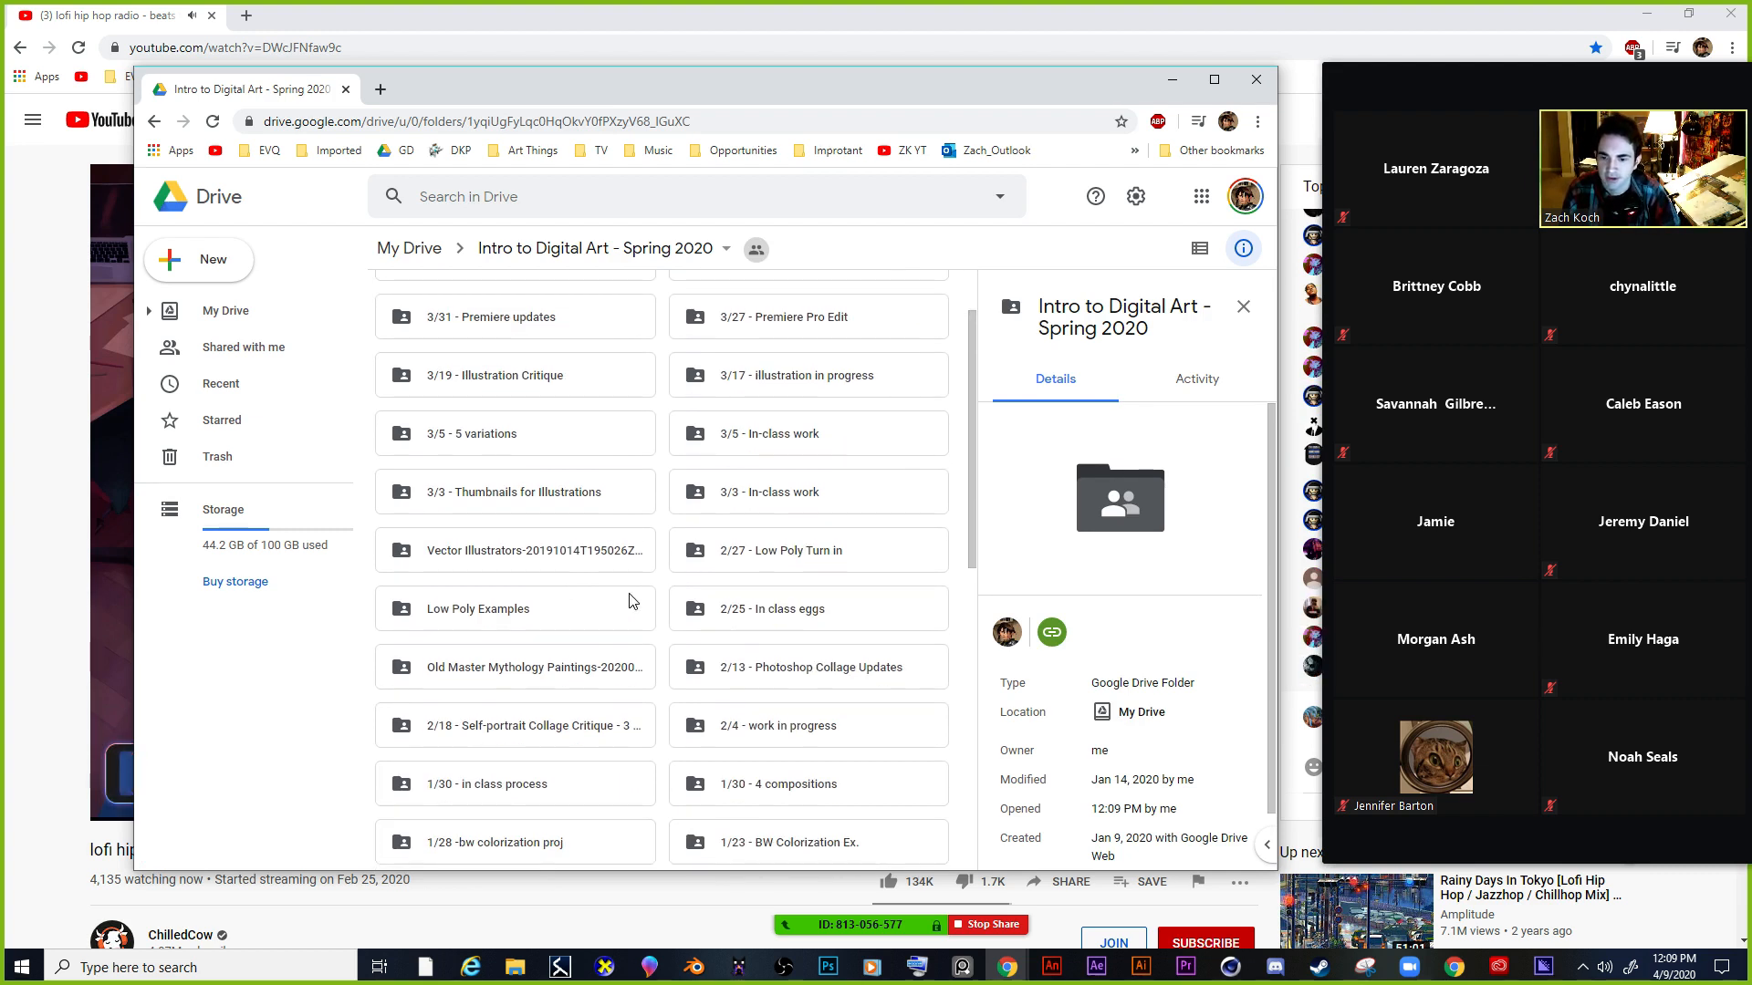
scroll(632, 601, "down", 6)
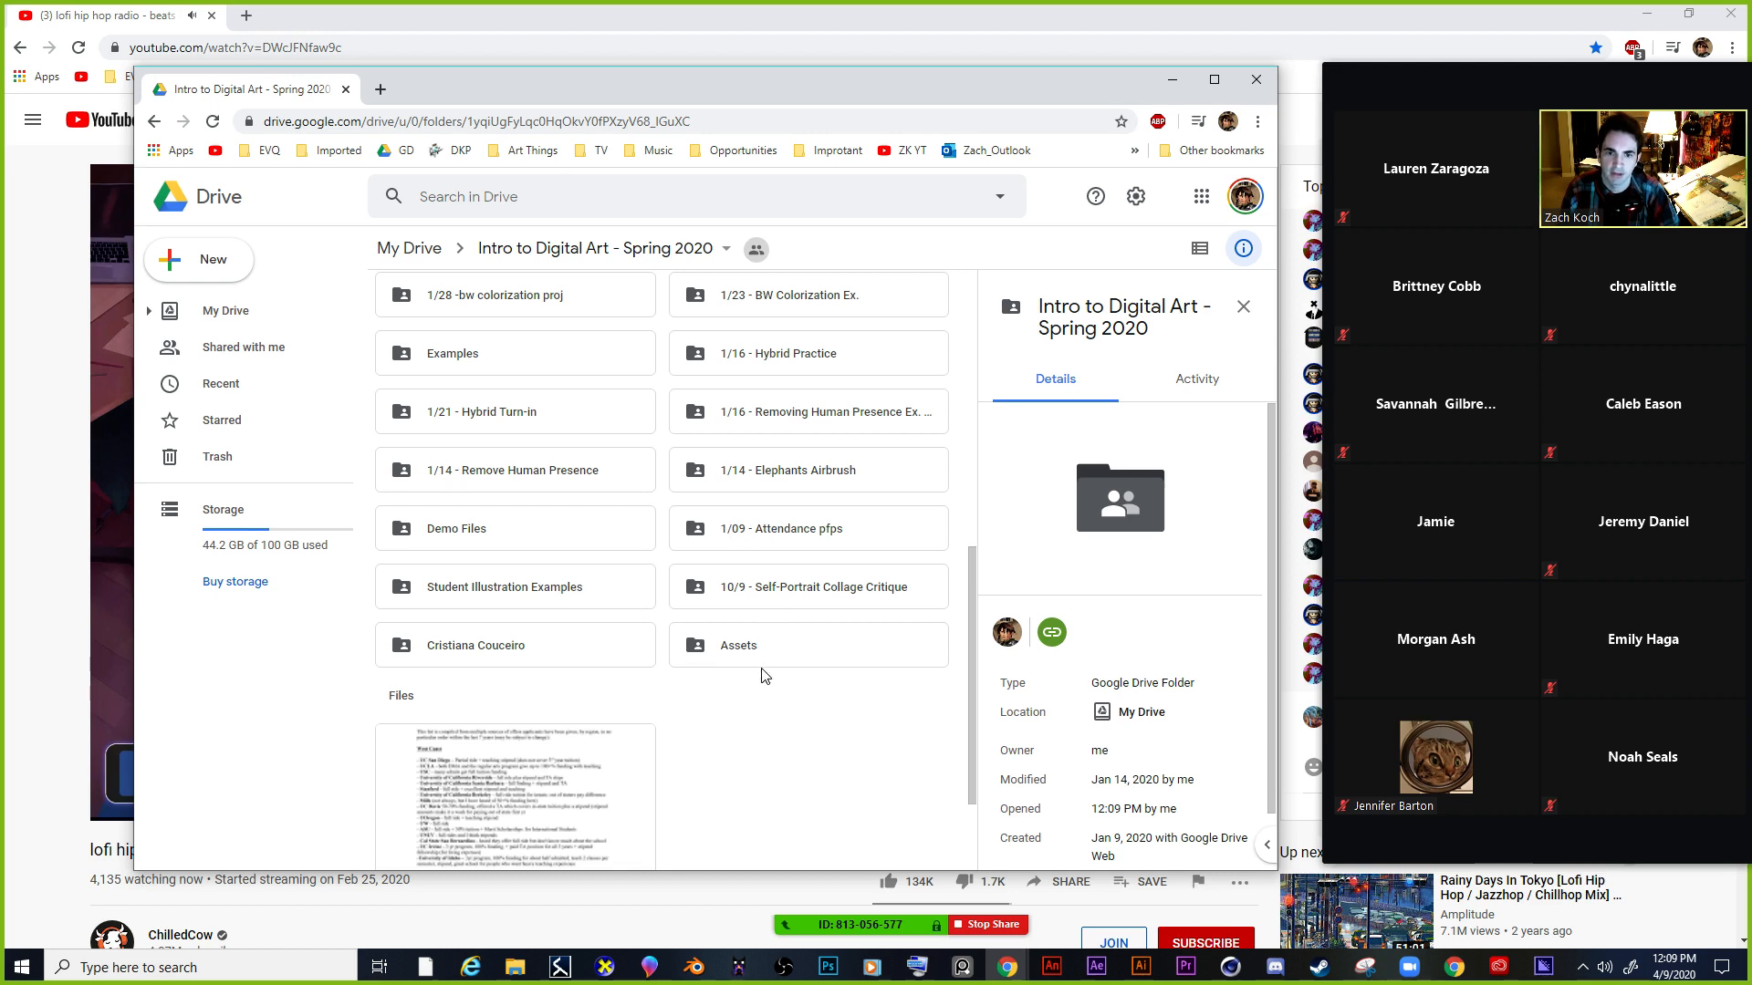
scroll(757, 671, "up", 3)
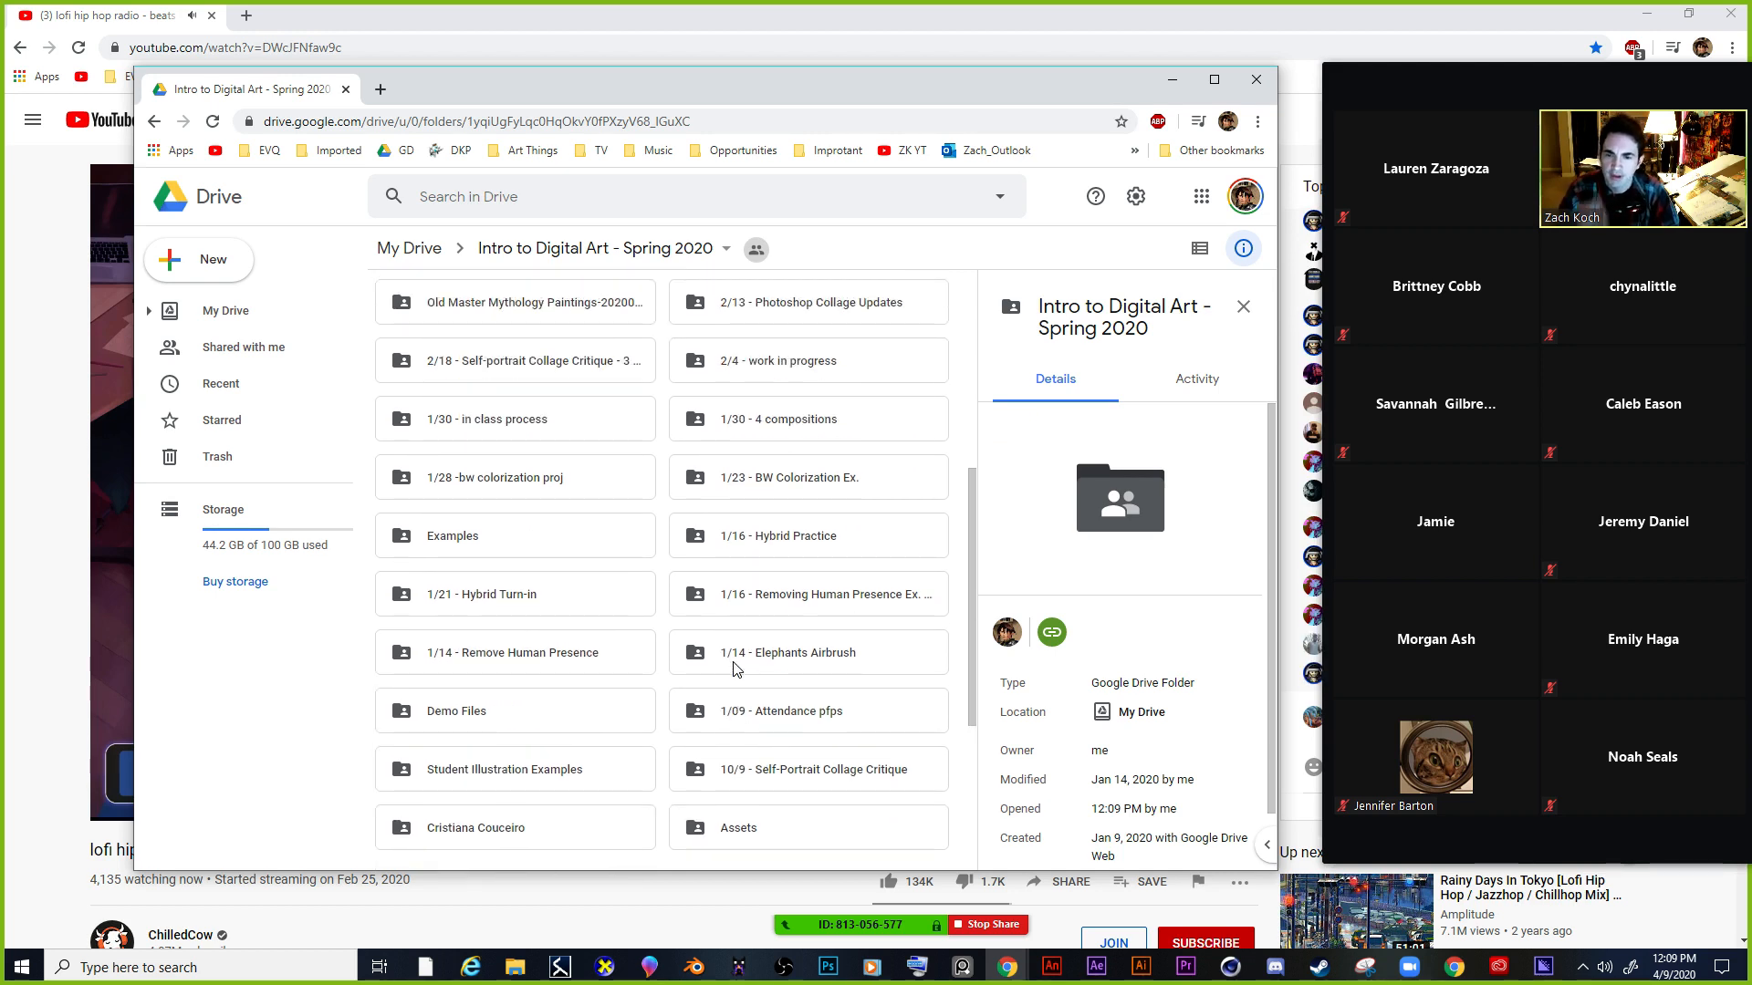
scroll(712, 657, "up", 5)
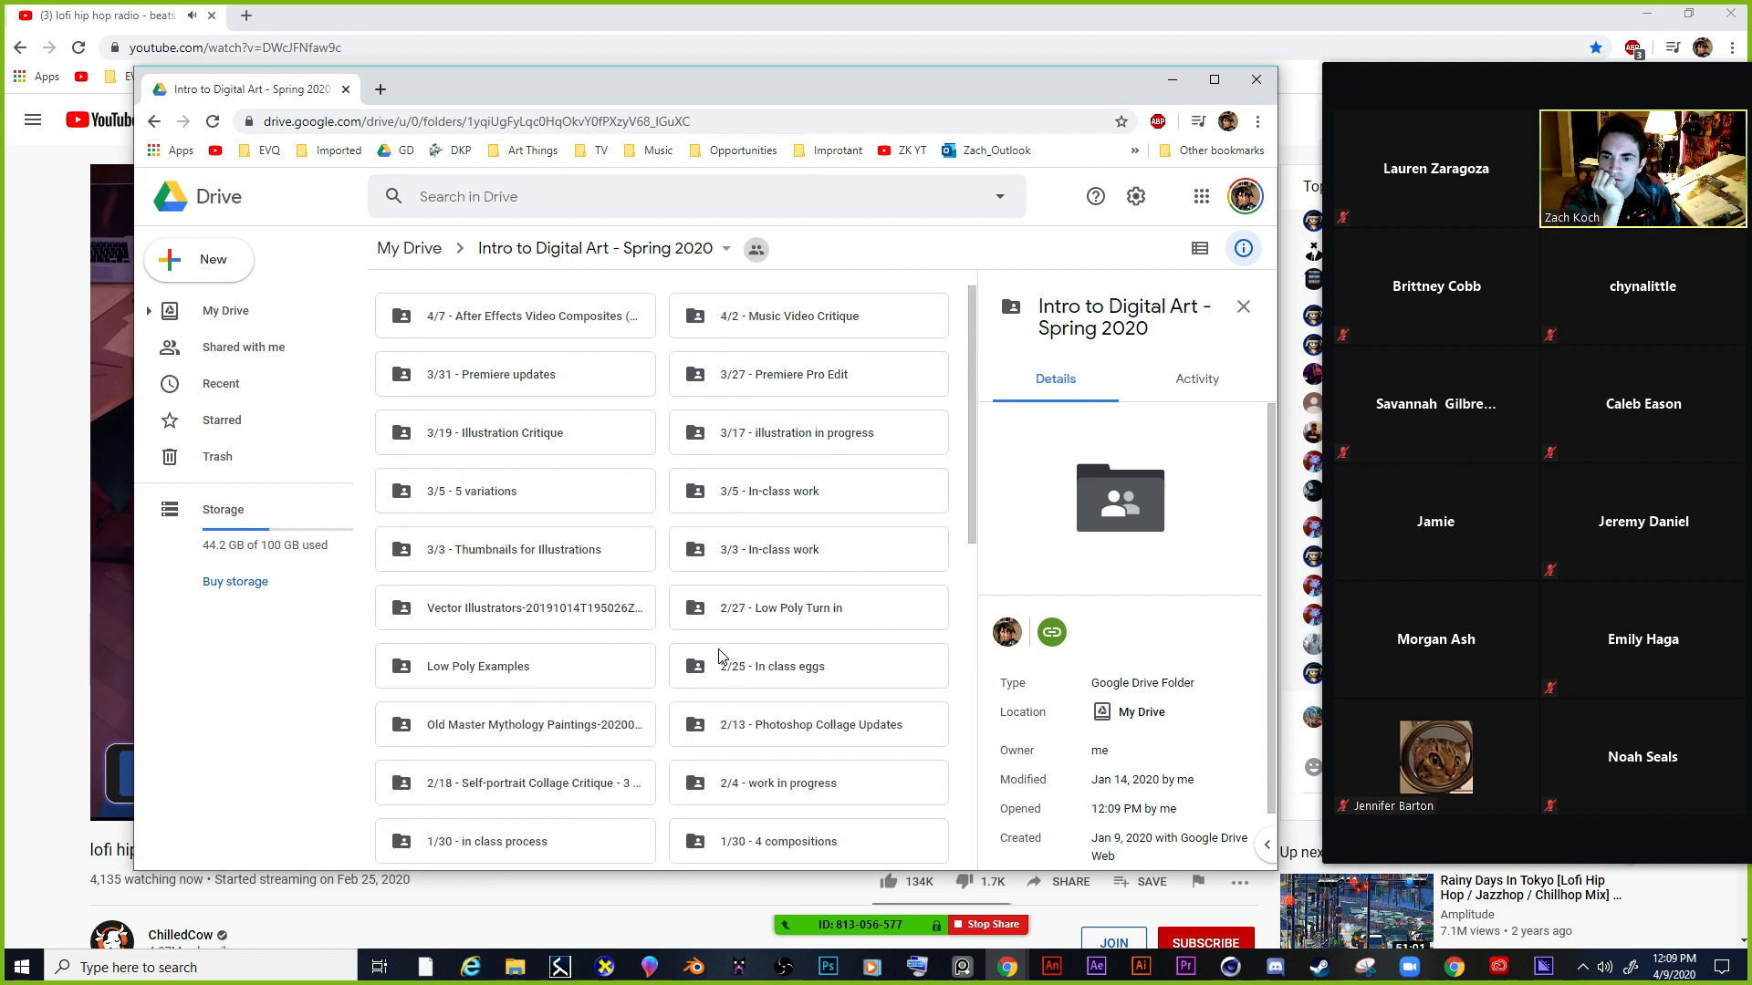
double_click(548, 653)
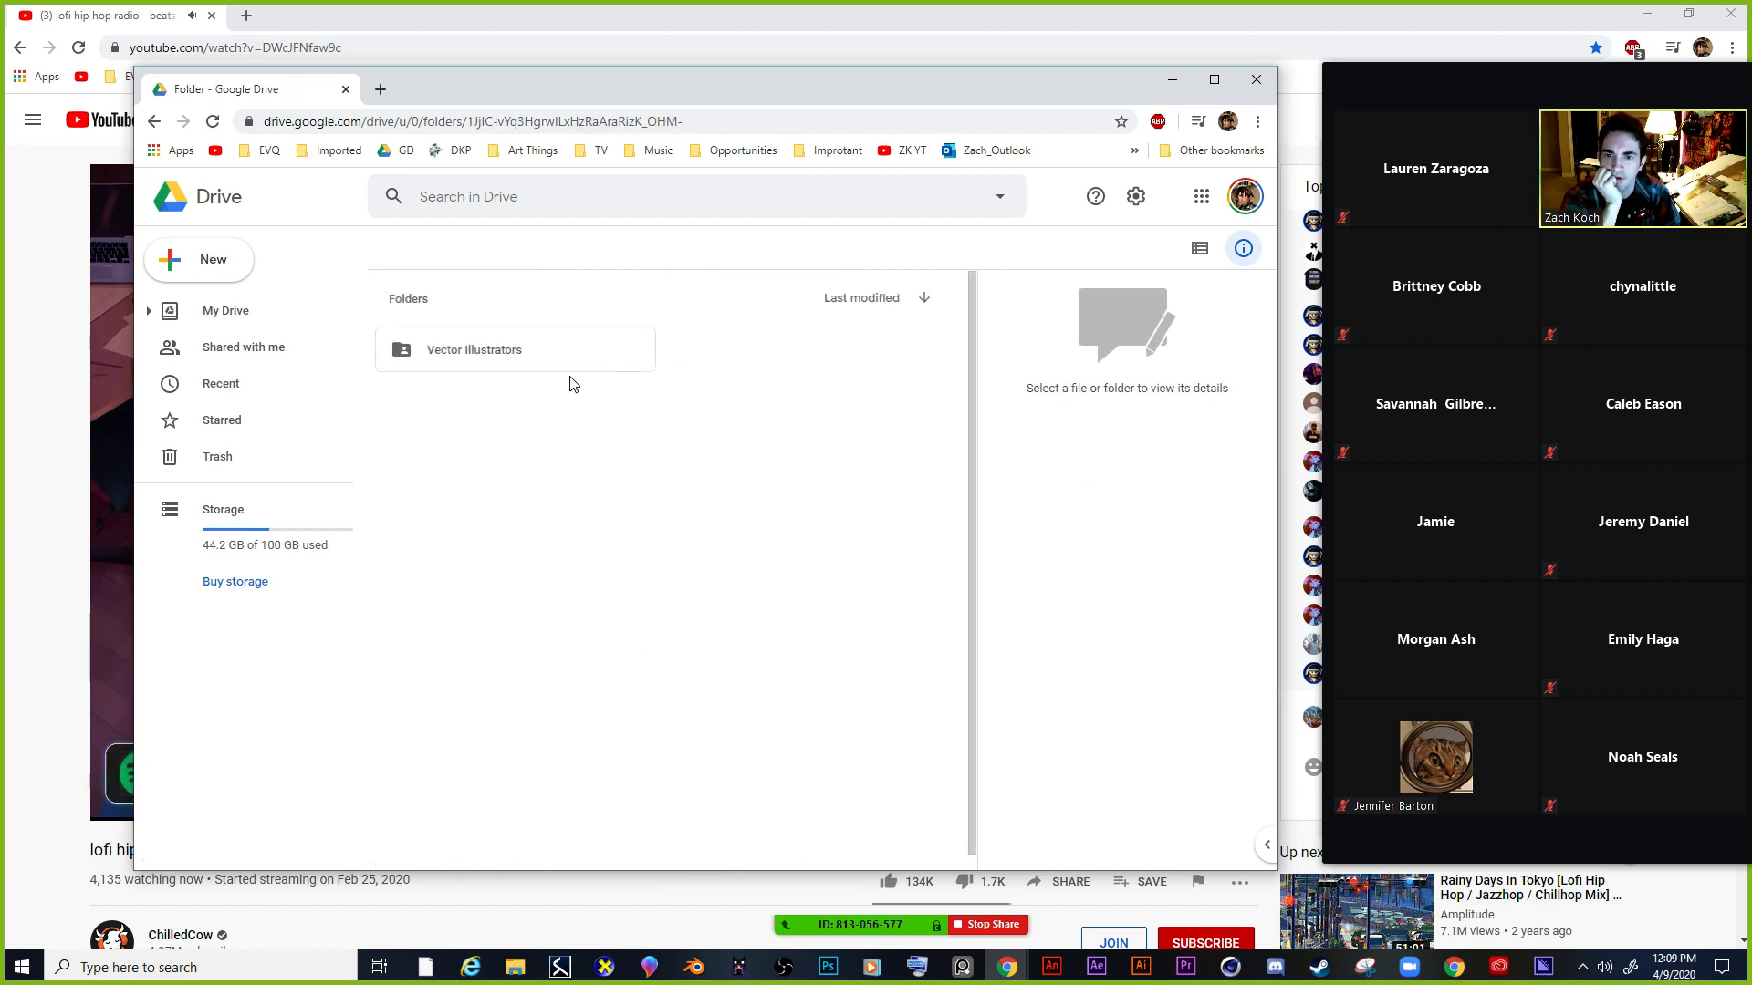
Open the inner Vector Illustrators folder and view Beresnev - pokemon.gif enlarged, closing its preview when done.
double_click(639, 351)
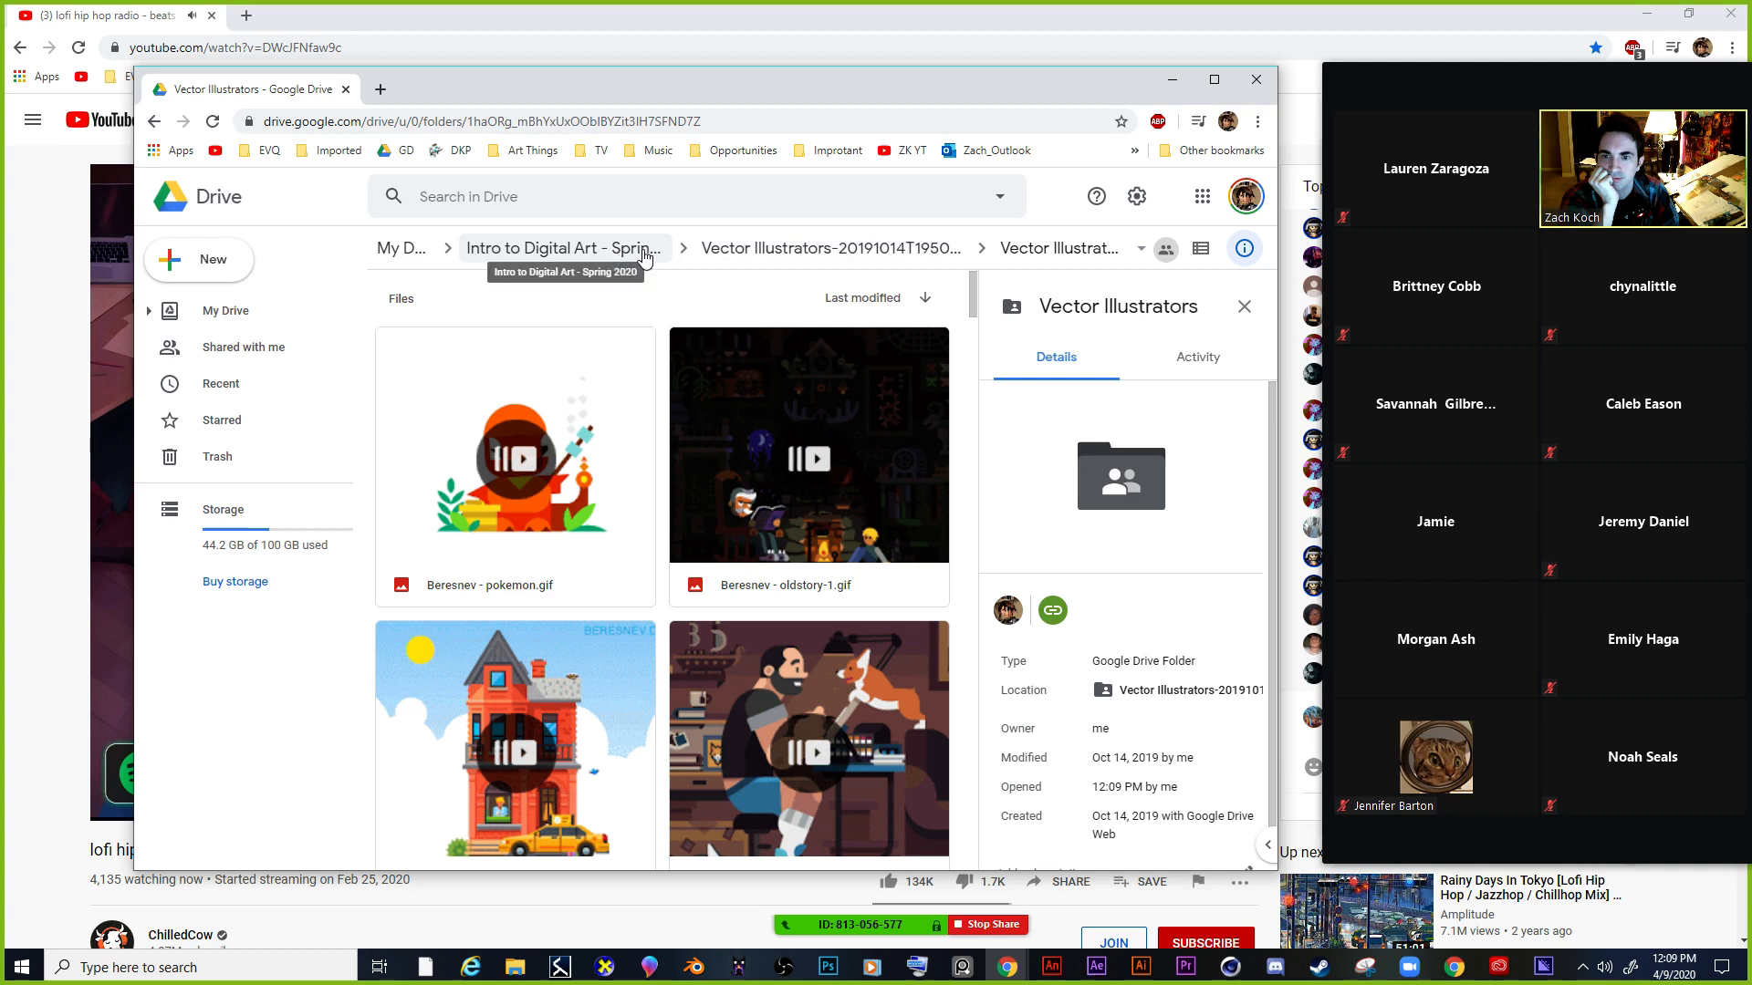
double_click(524, 456)
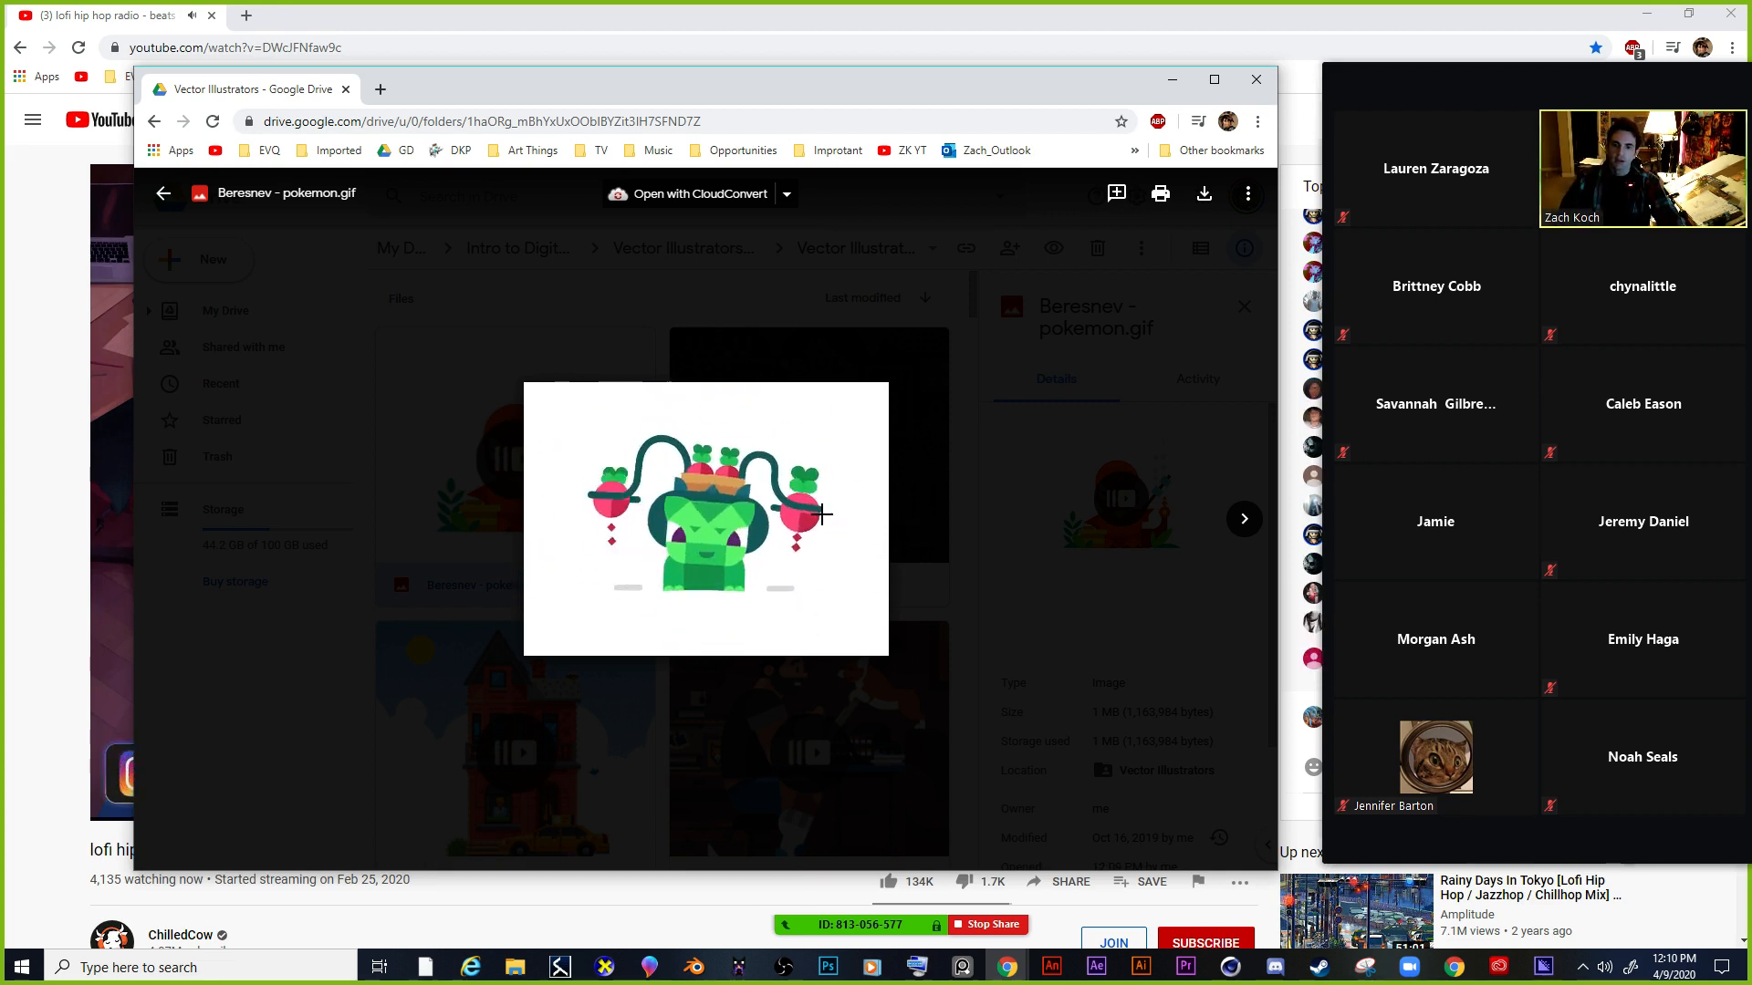
key("ctrl+plus")
key("ctrl+plus")
key("ctrl+plus")
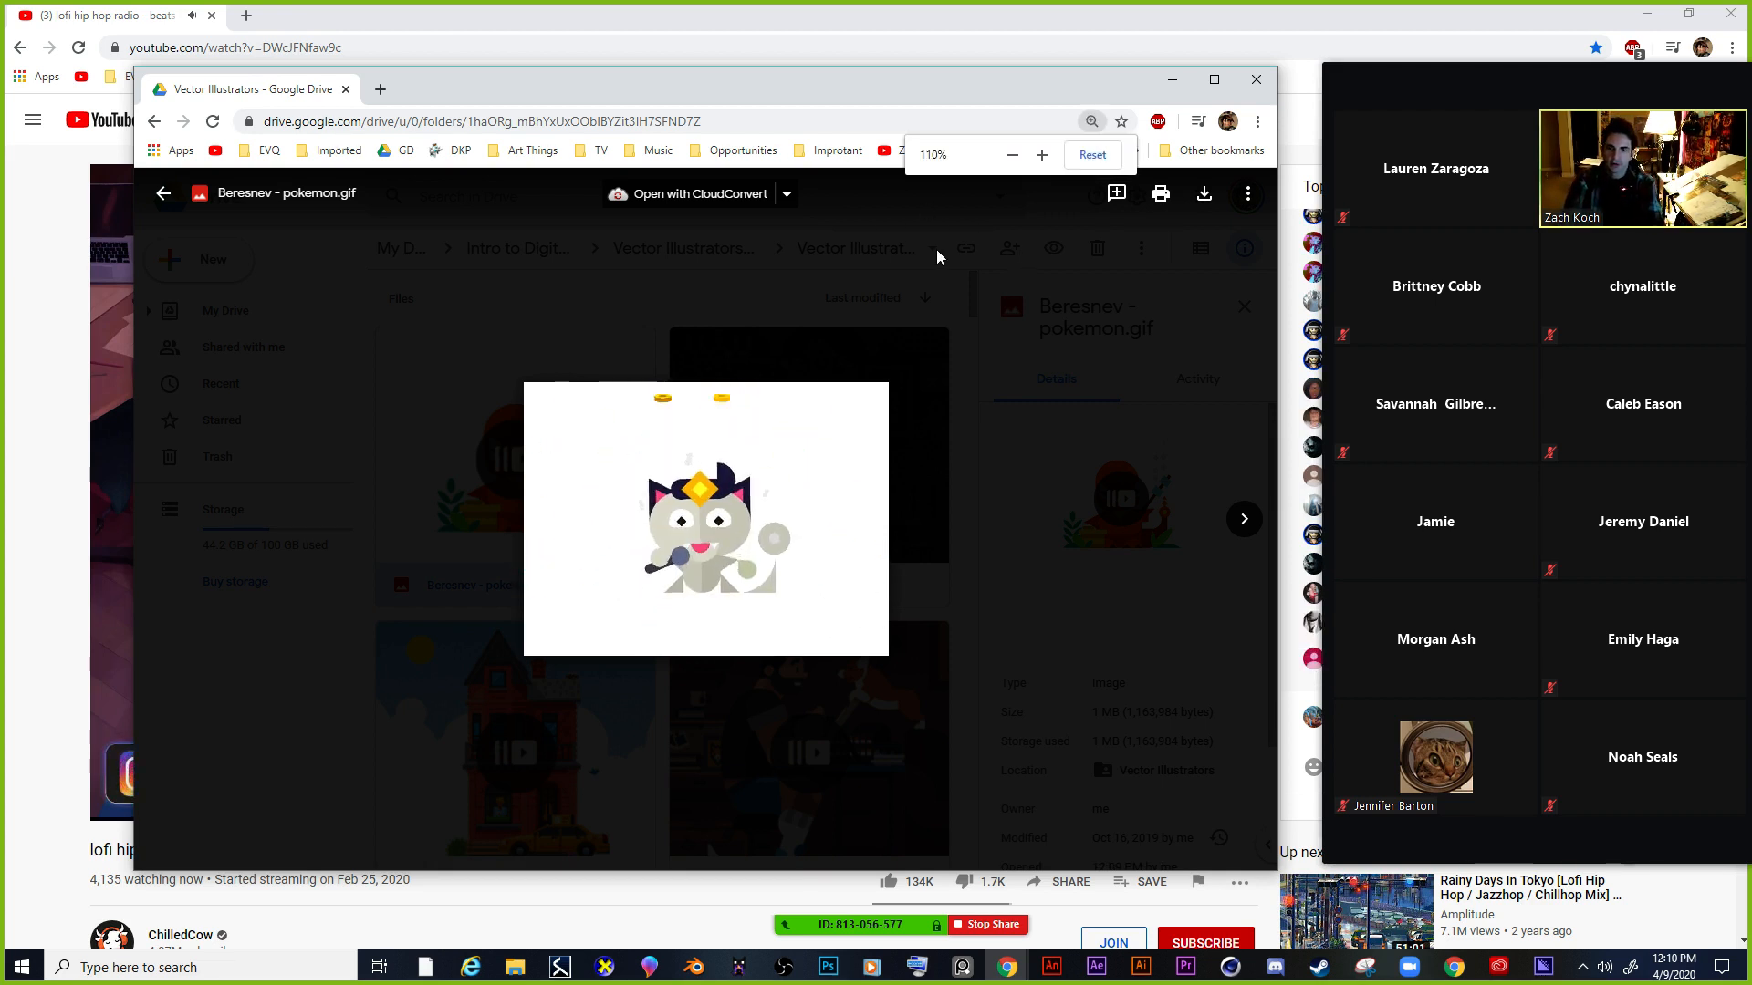
key("ctrl+plus")
key("ctrl+plus")
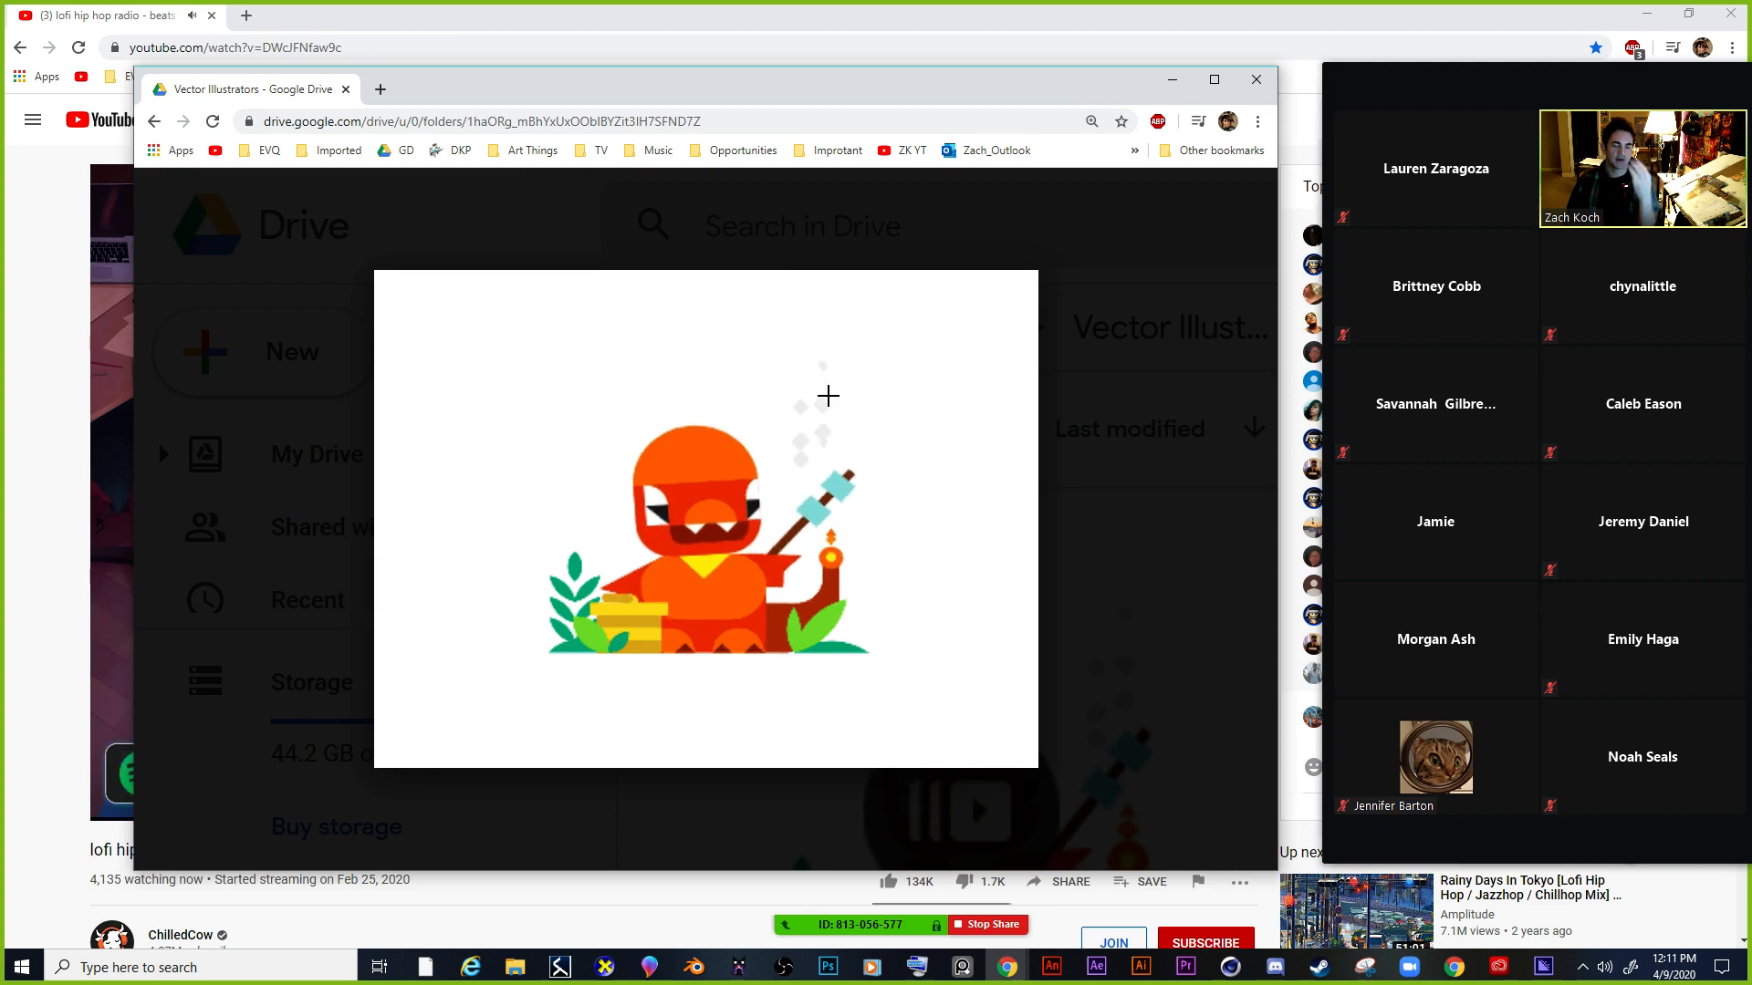
left_click(1133, 538)
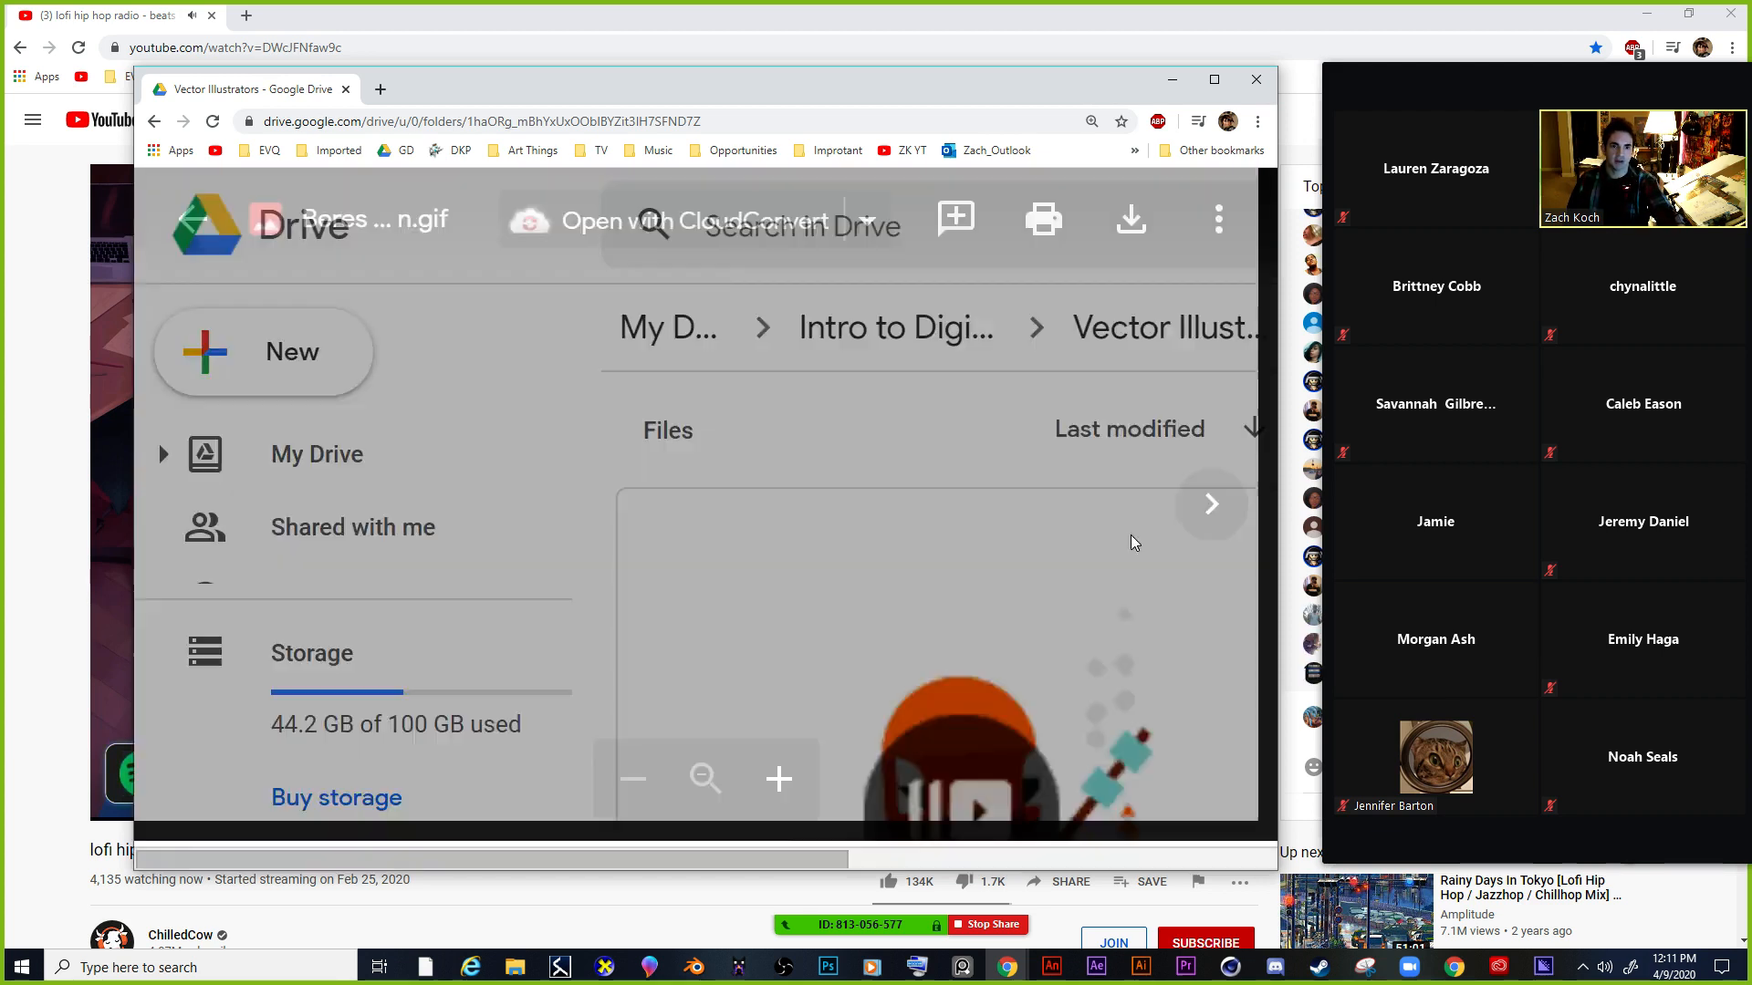
View Beresnev - designers dribble.gif enlarged, and open Beresnev - oldstory-1.gif from the same folder.
key("ctrl+minus")
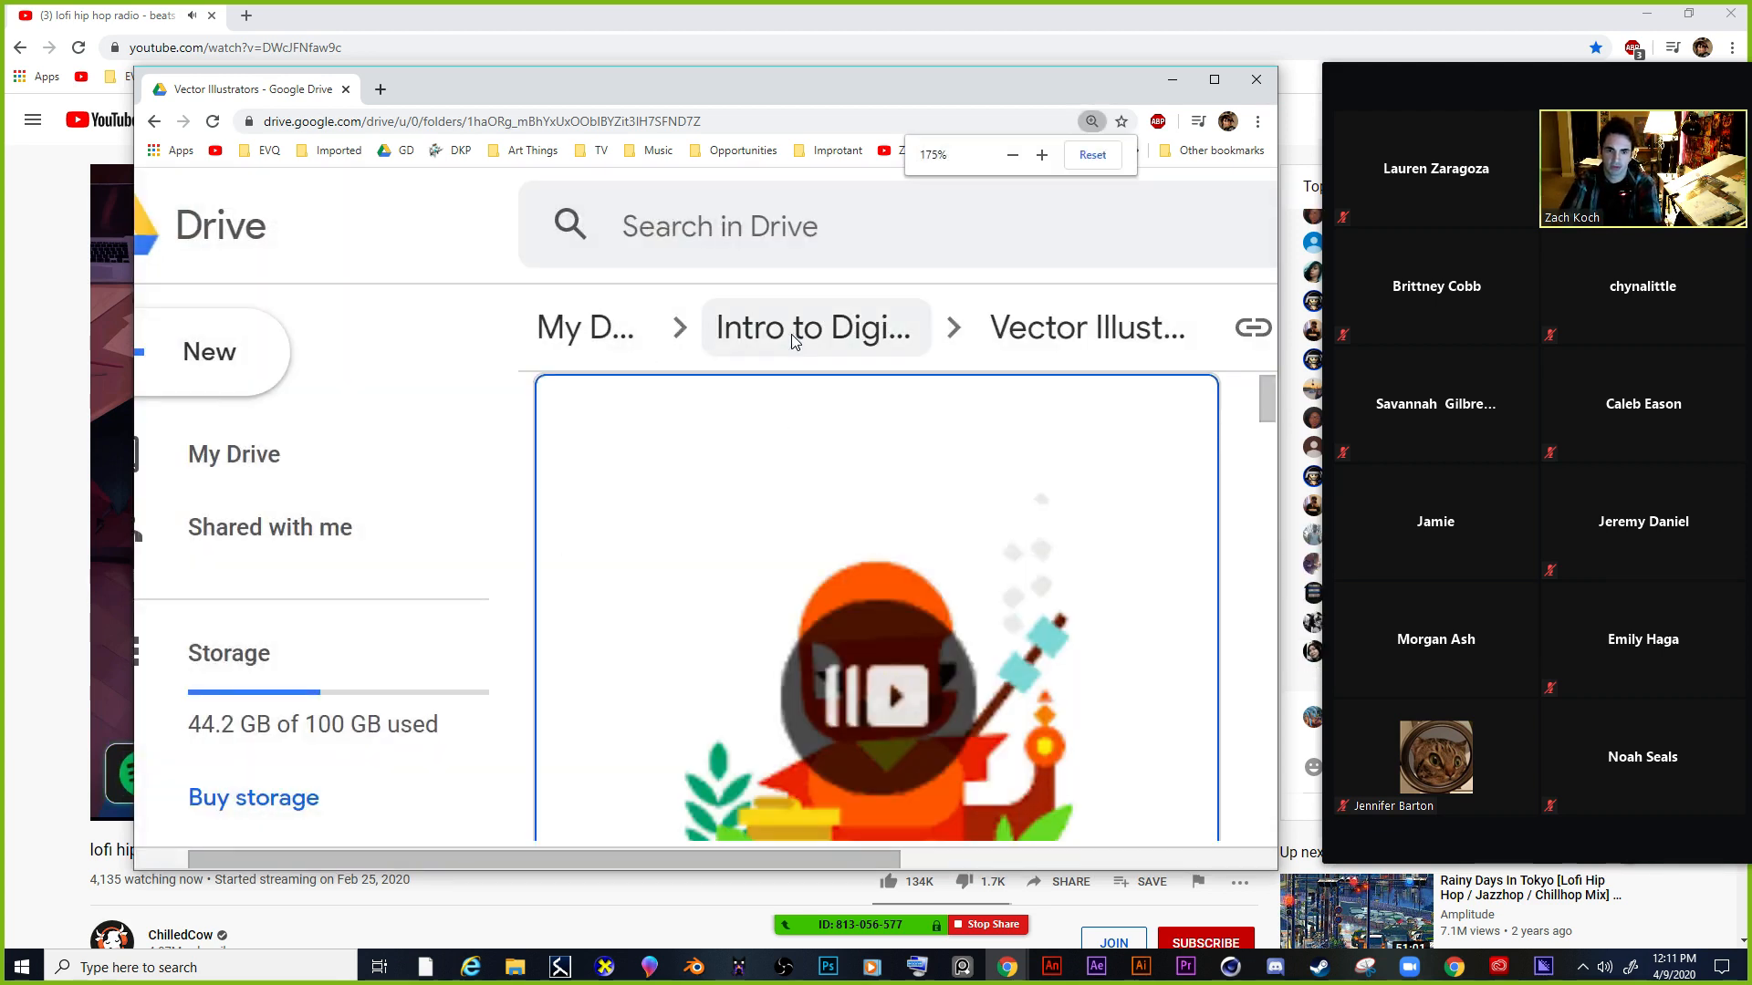
key("ctrl+minus")
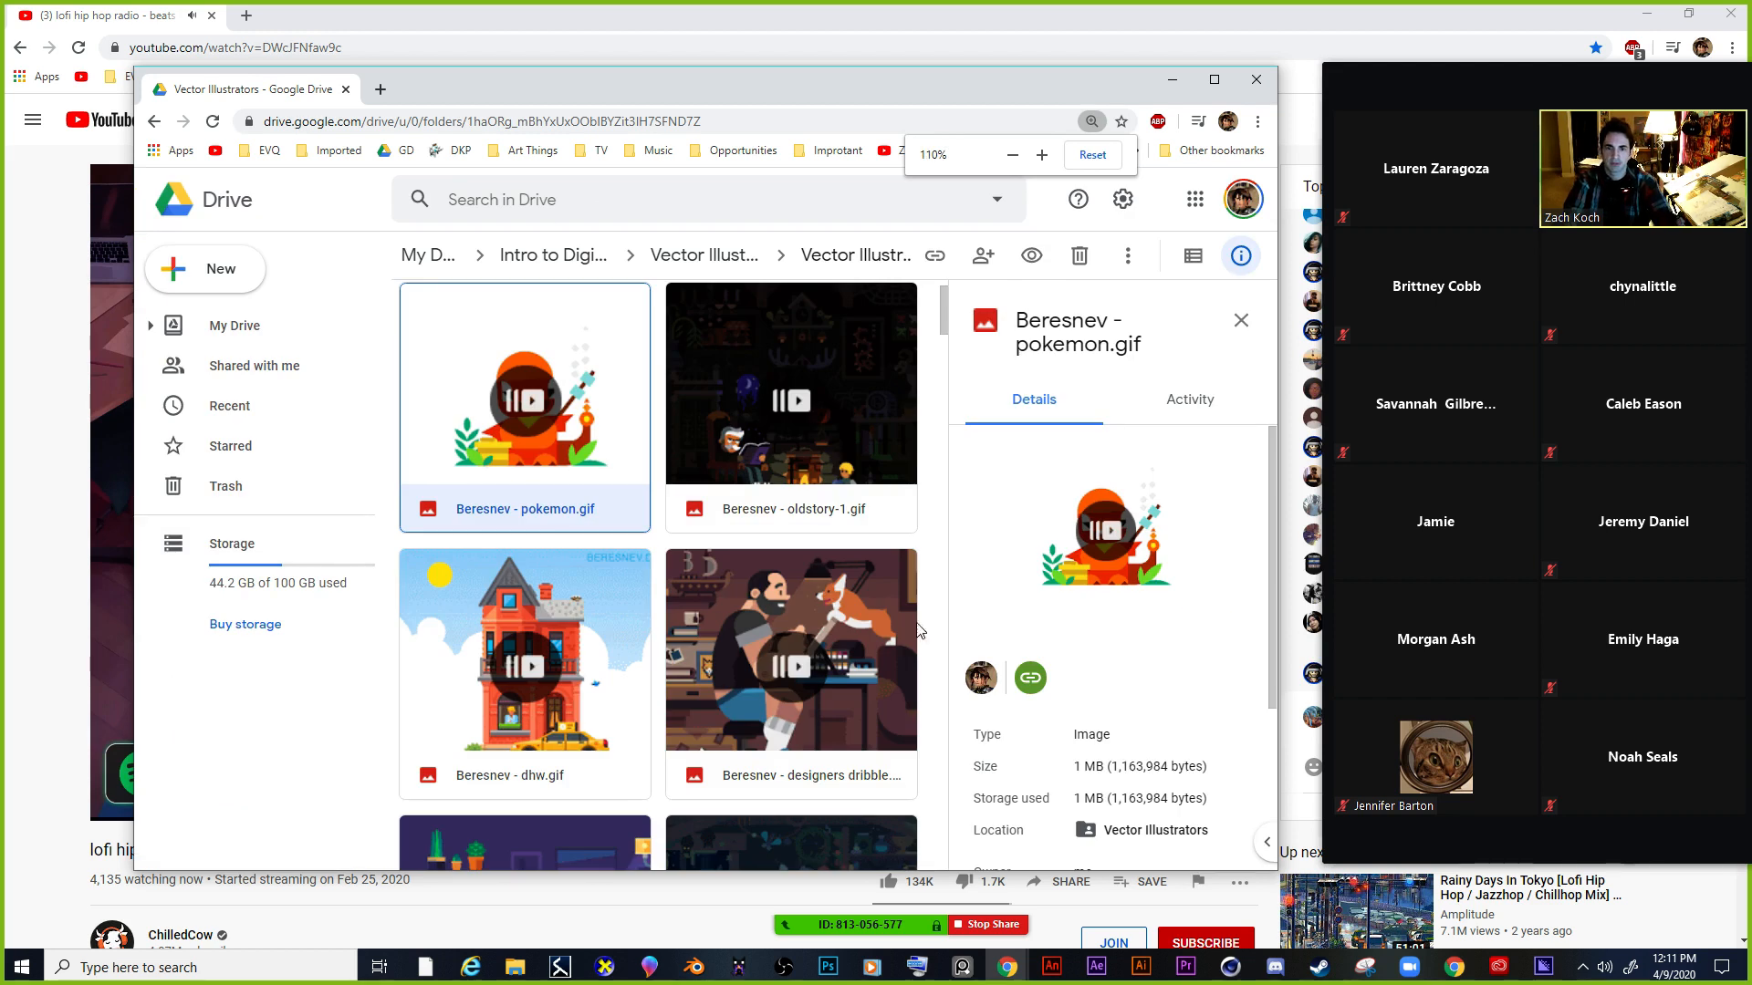
double_click(704, 605)
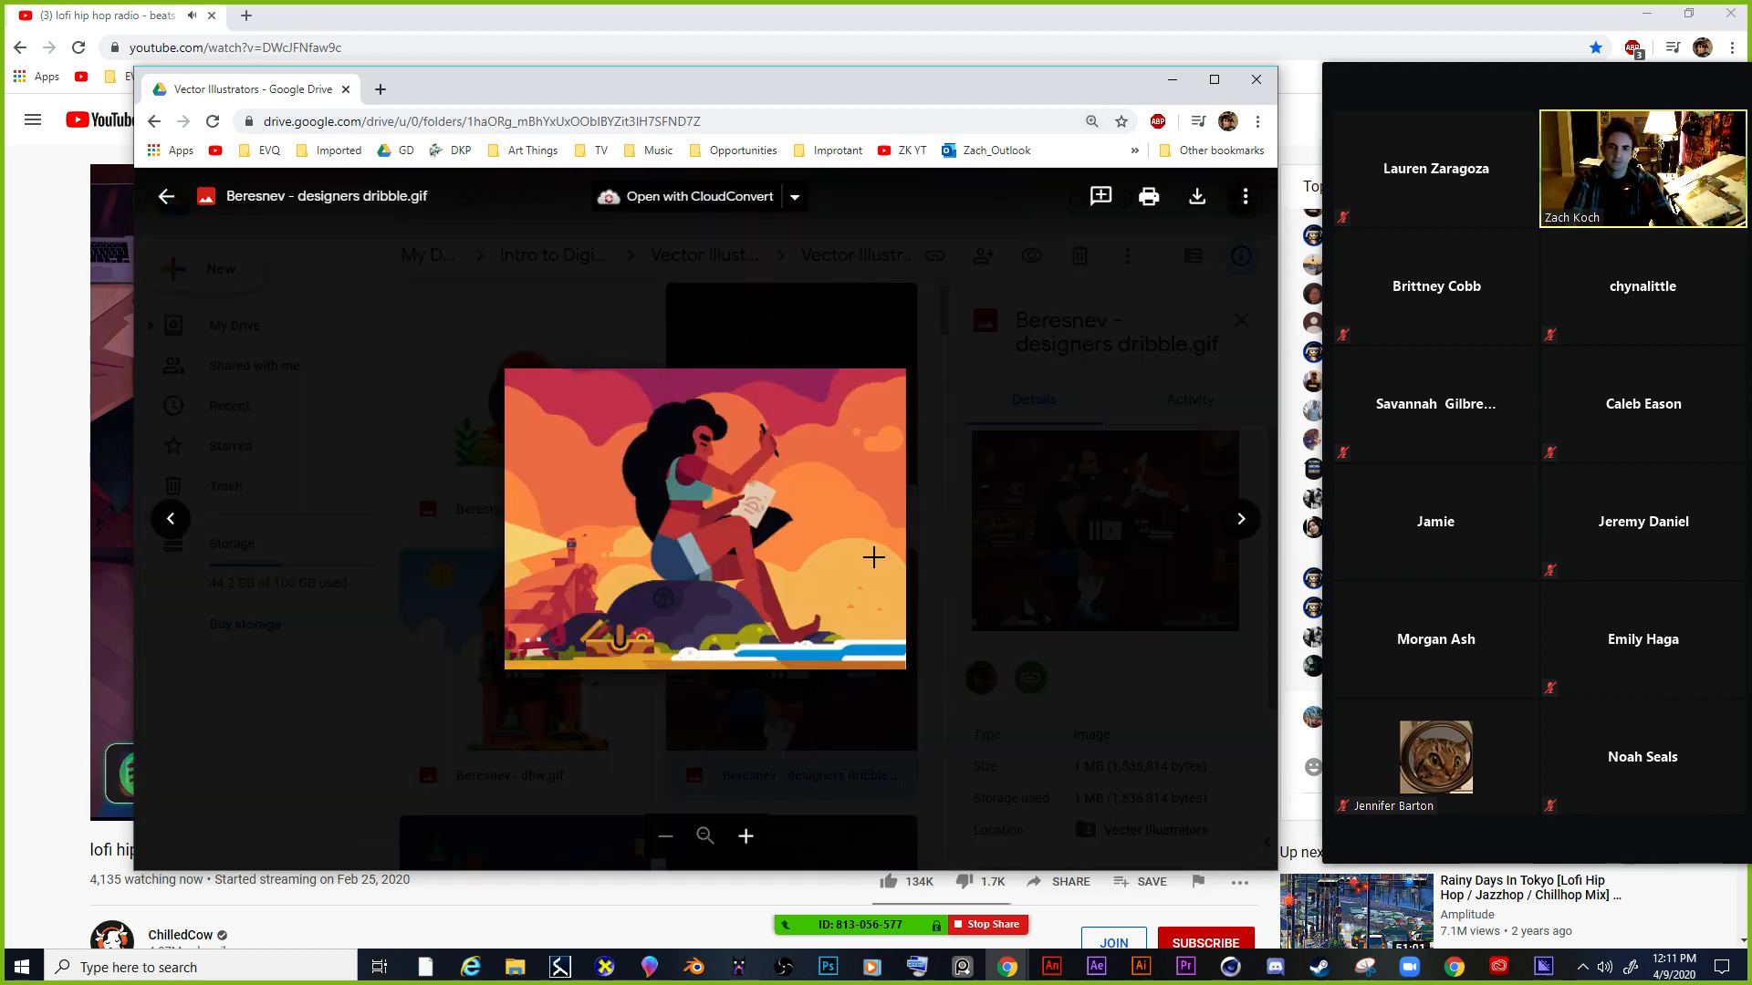
key("ctrl+plus")
key("ctrl+plus")
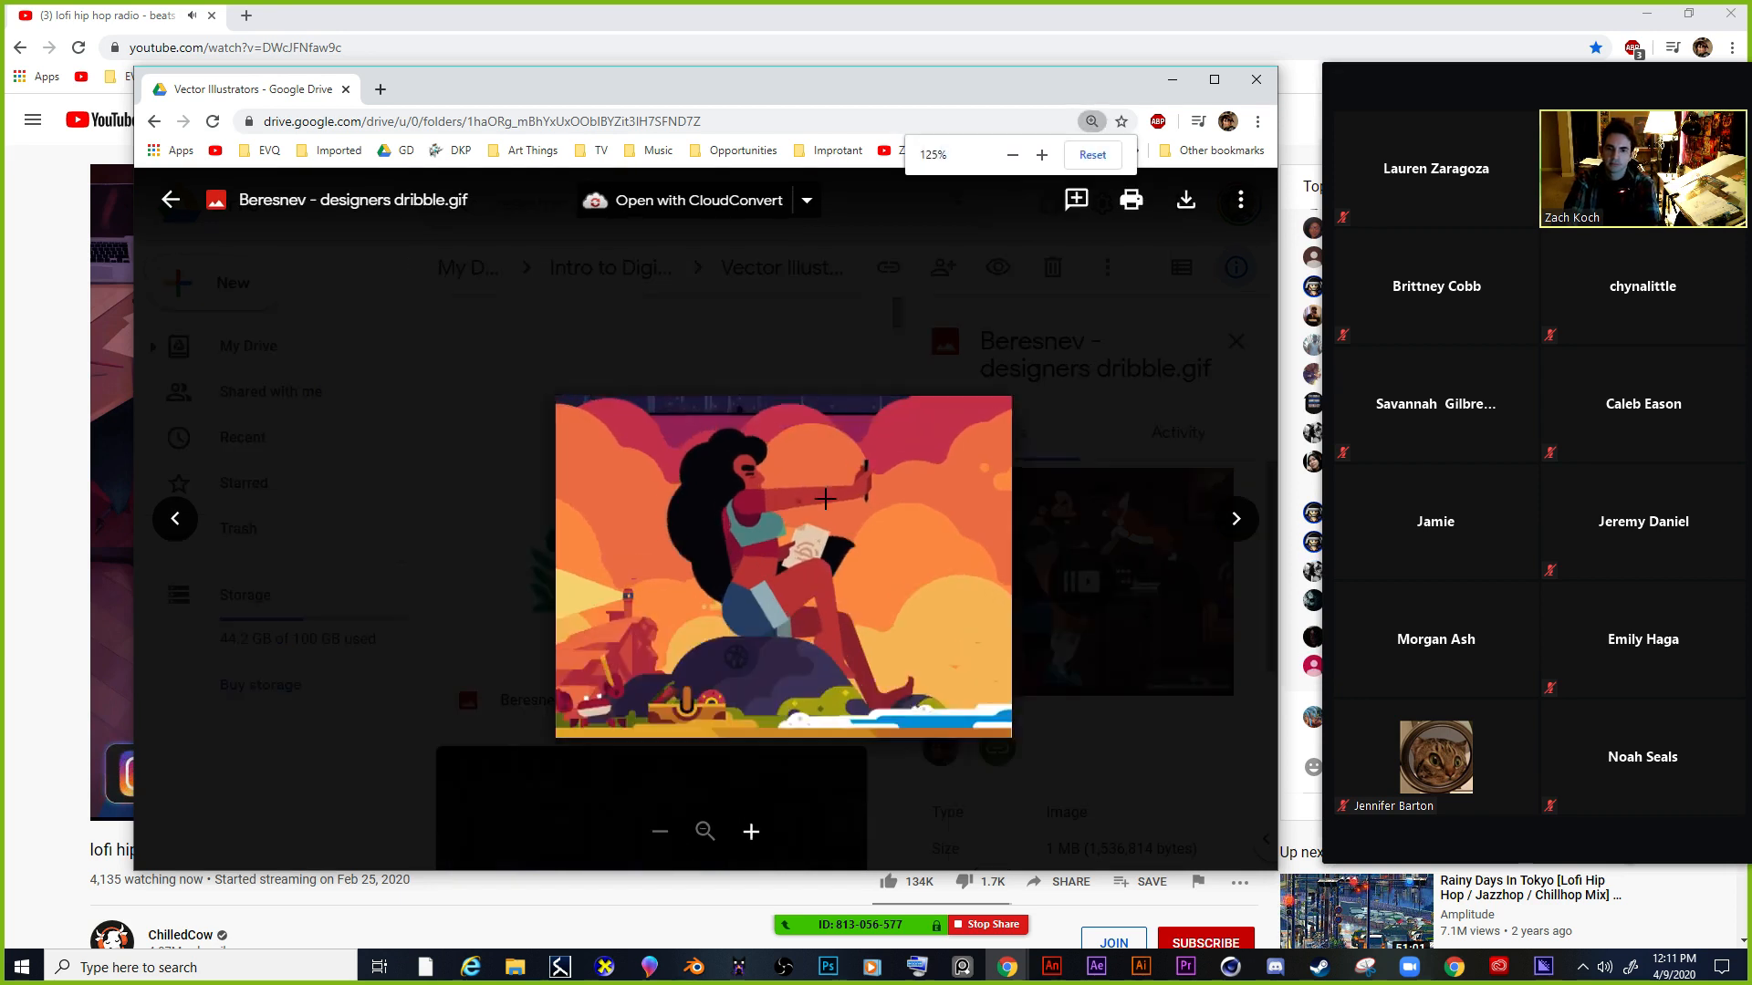
key("ctrl+plus")
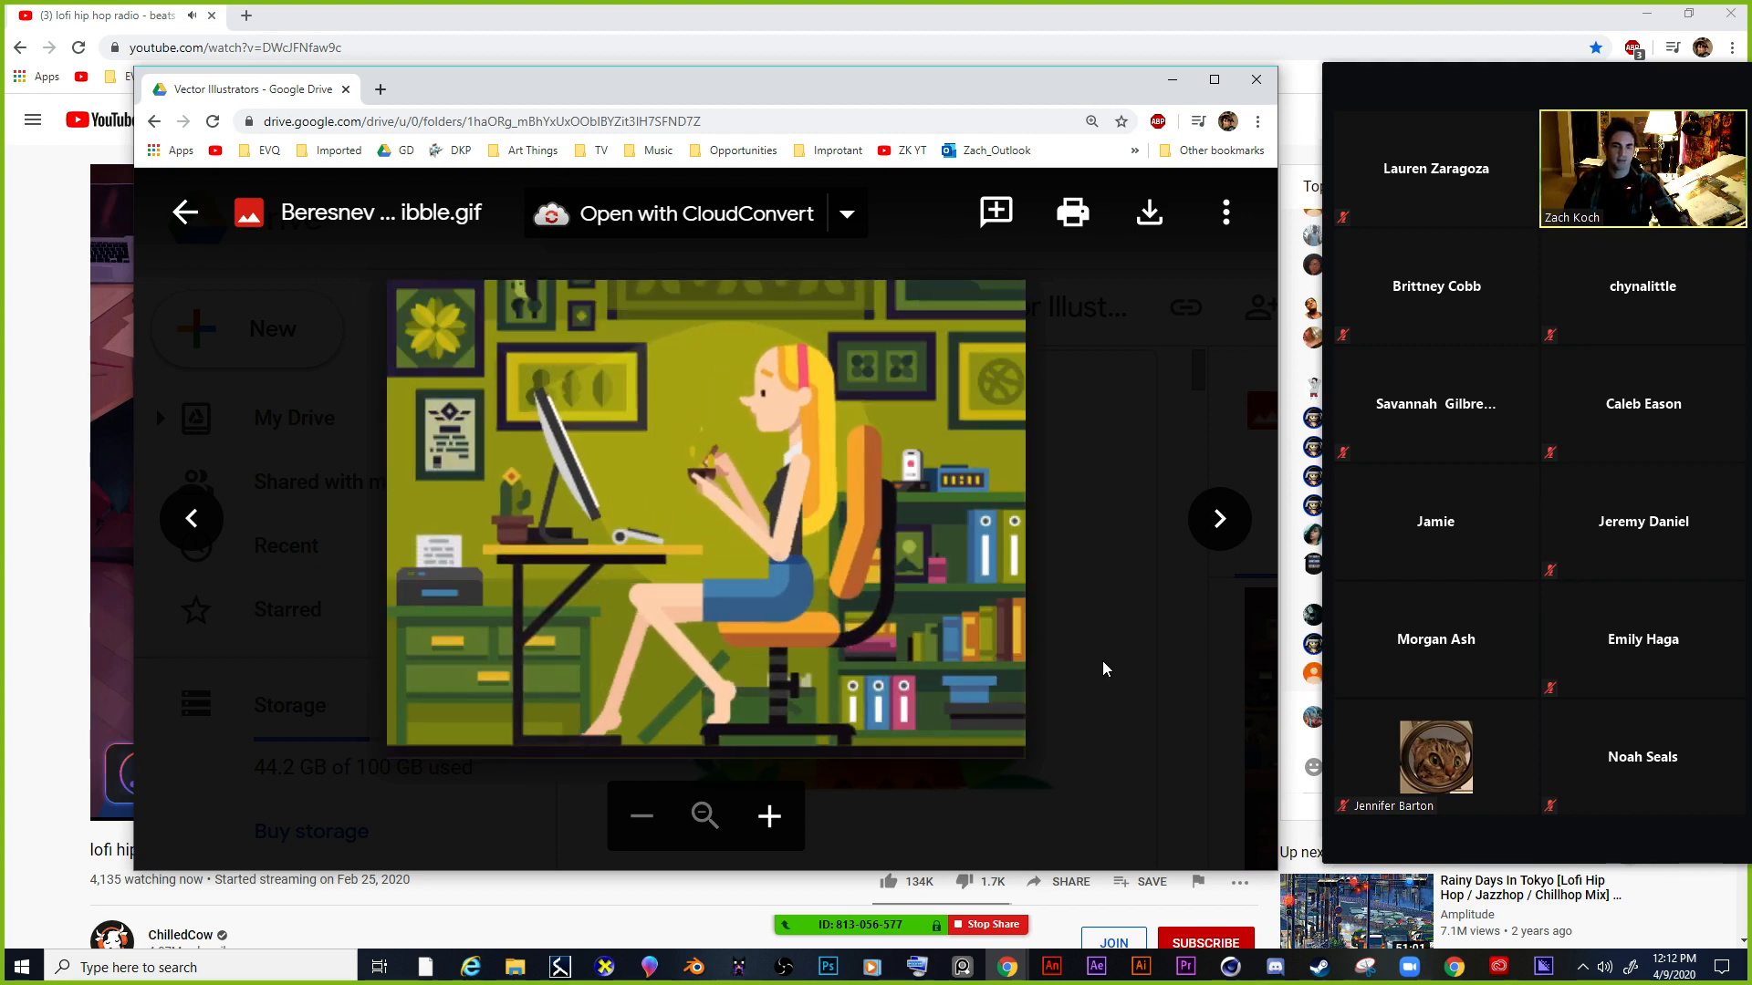
left_click(1115, 746)
scroll(845, 488, "down", 5)
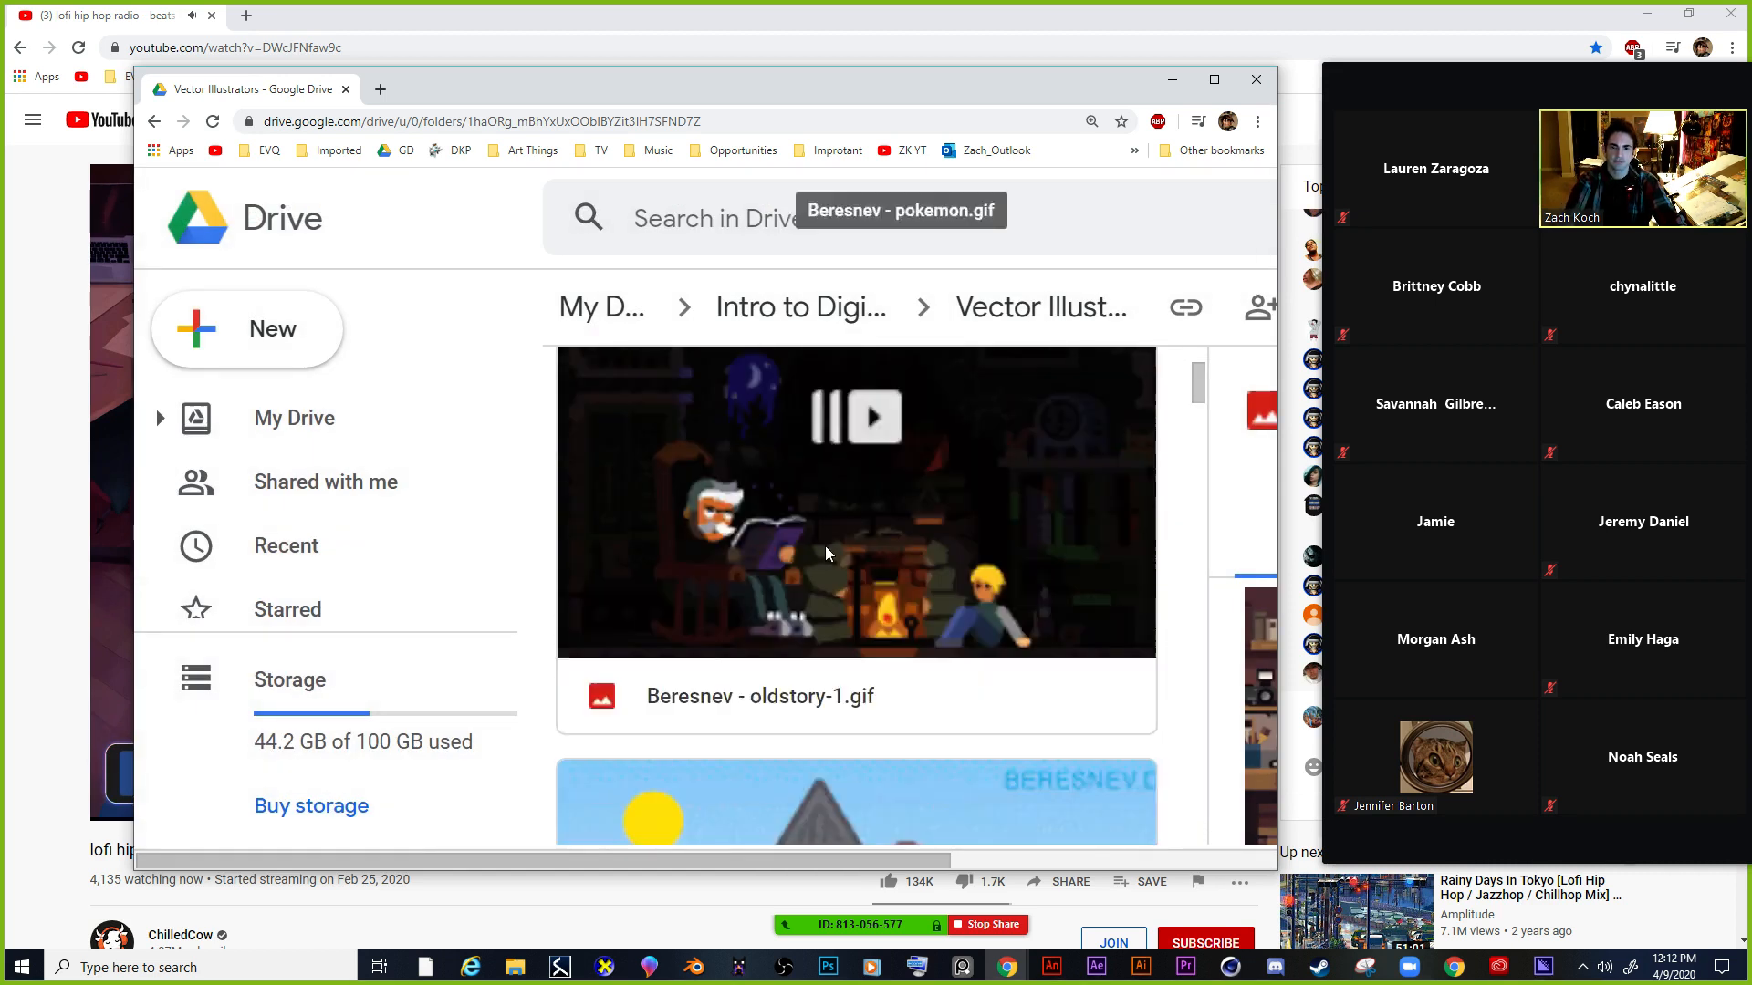
double_click(964, 544)
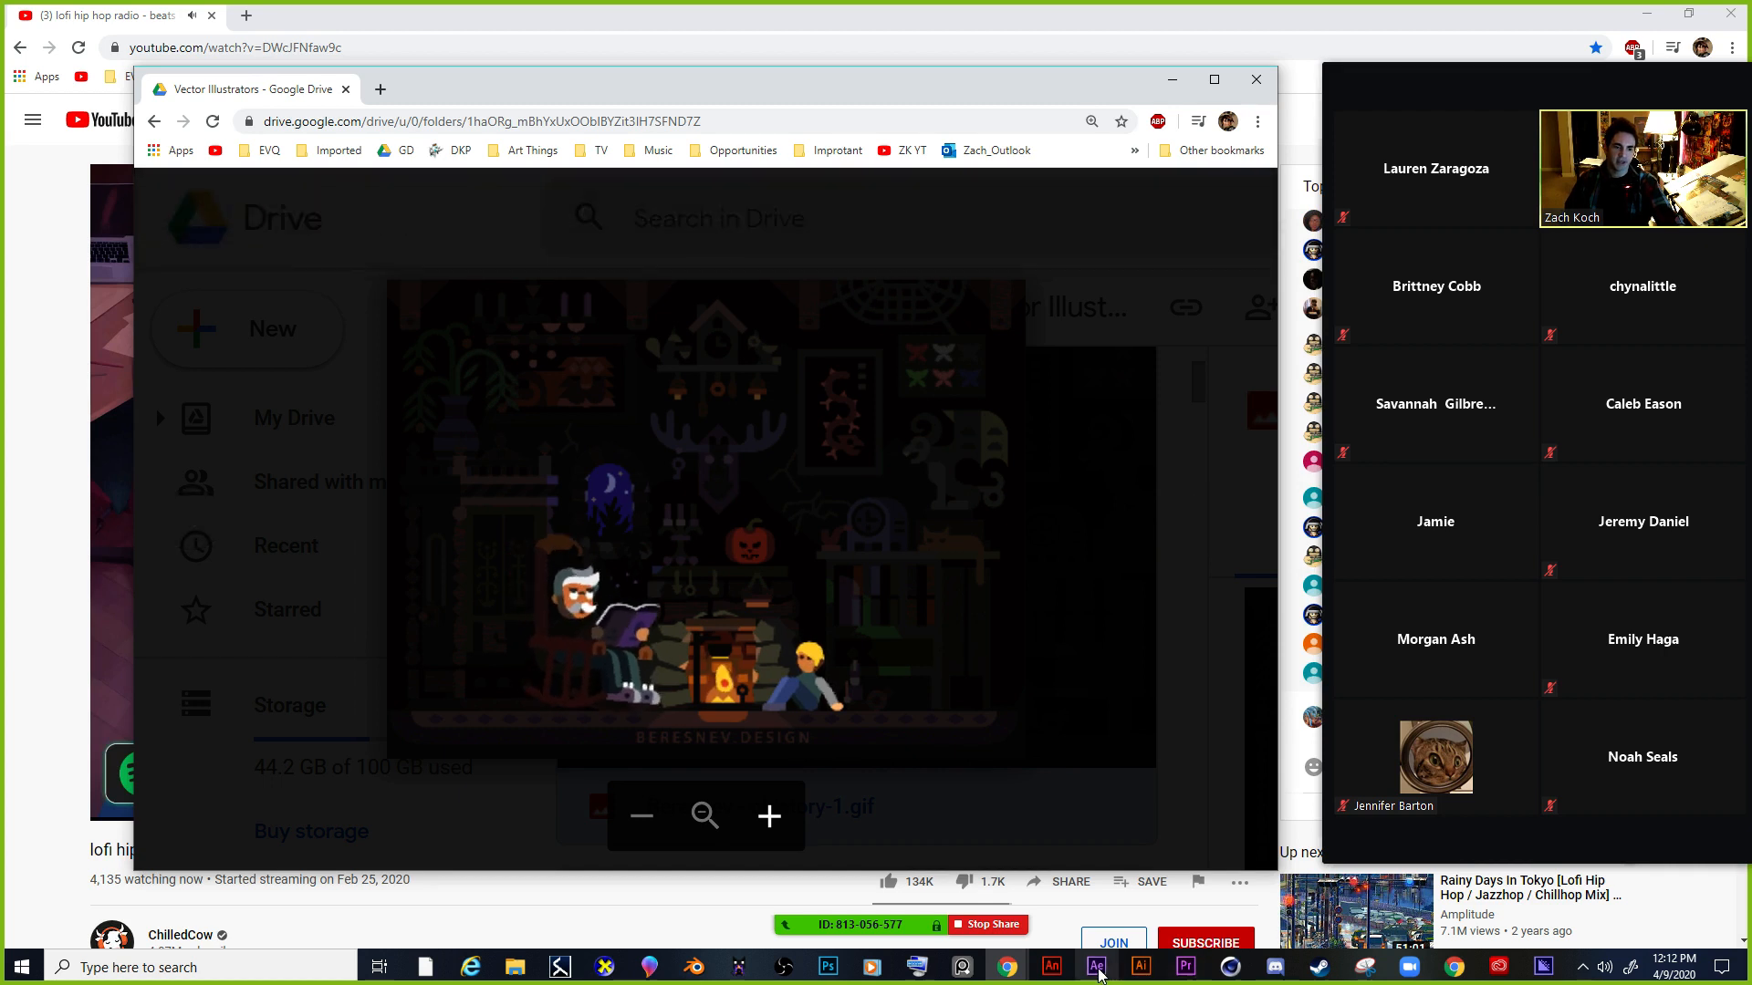
Switch to After Effects and scrub the egg composition's playhead back to 0;00;00;25.
key("alt+Tab")
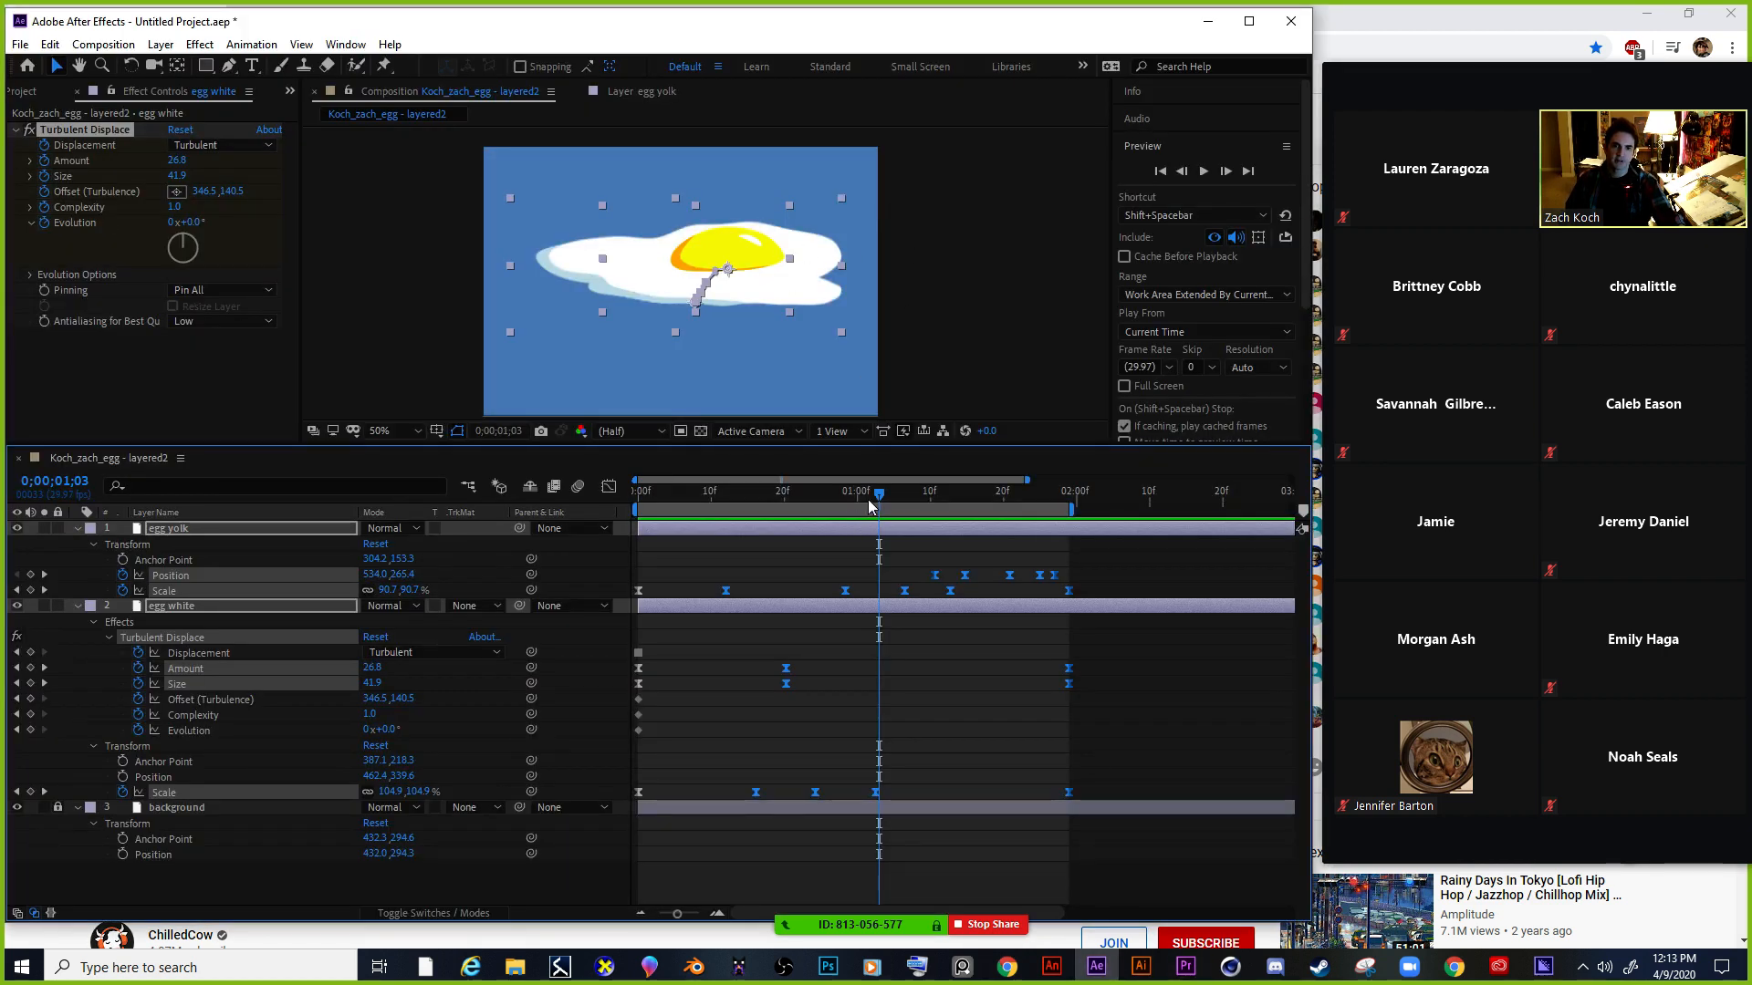
mouse_move(866, 500)
left_mouse_down()
mouse_move(727, 498)
mouse_move(956, 509)
mouse_move(686, 512)
mouse_move(850, 511)
left_mouse_up()
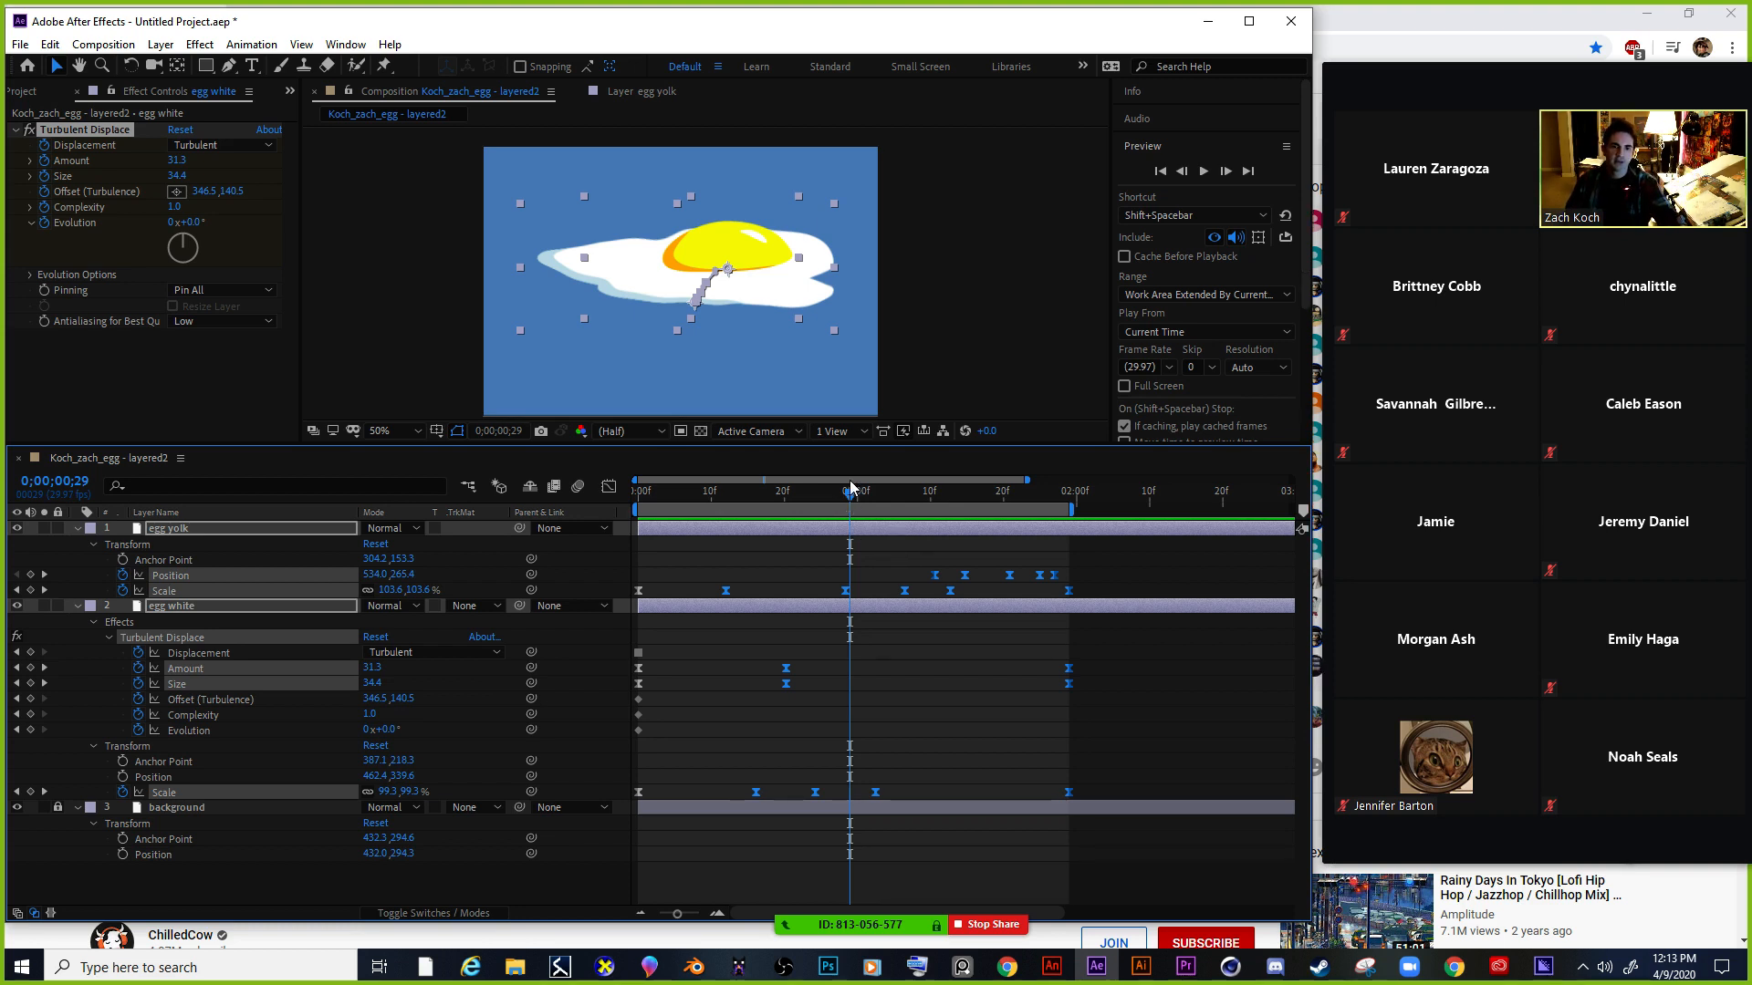
left_click_drag(854, 500, 816, 502)
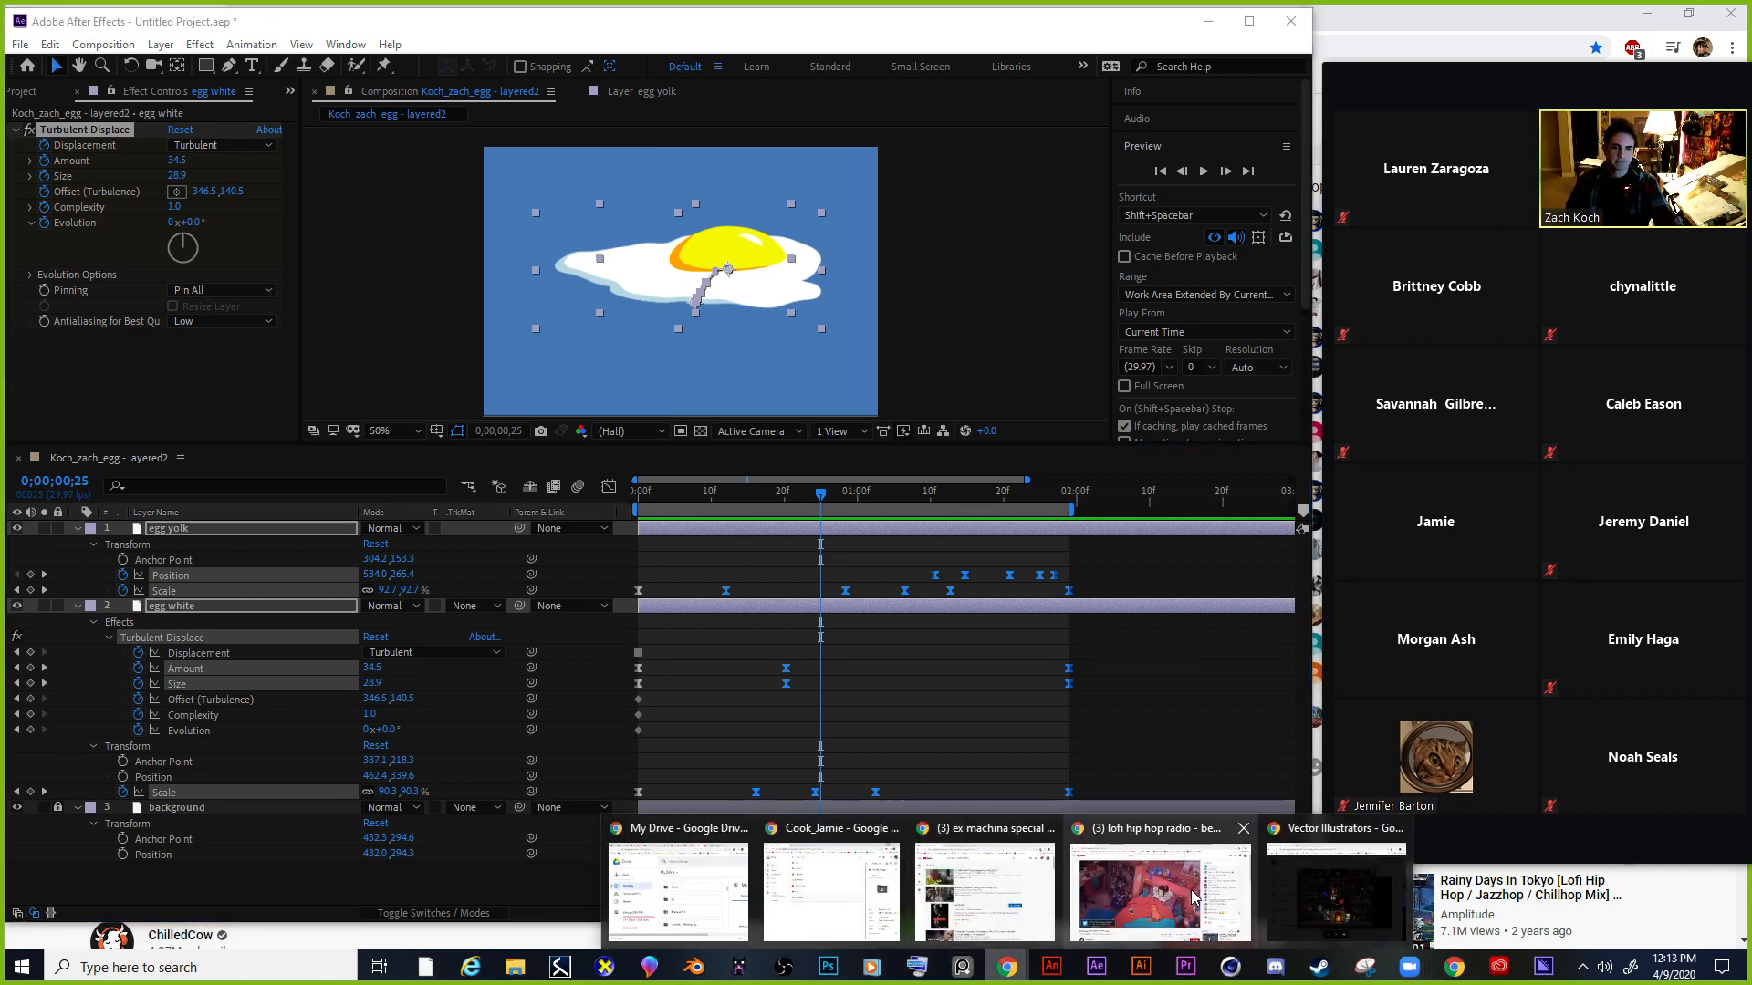
Return to the Vector Illustrators folder in Drive, close the open preview and view the Beresnev GIF with the orange cat.
left_click(1344, 899)
left_click(993, 782)
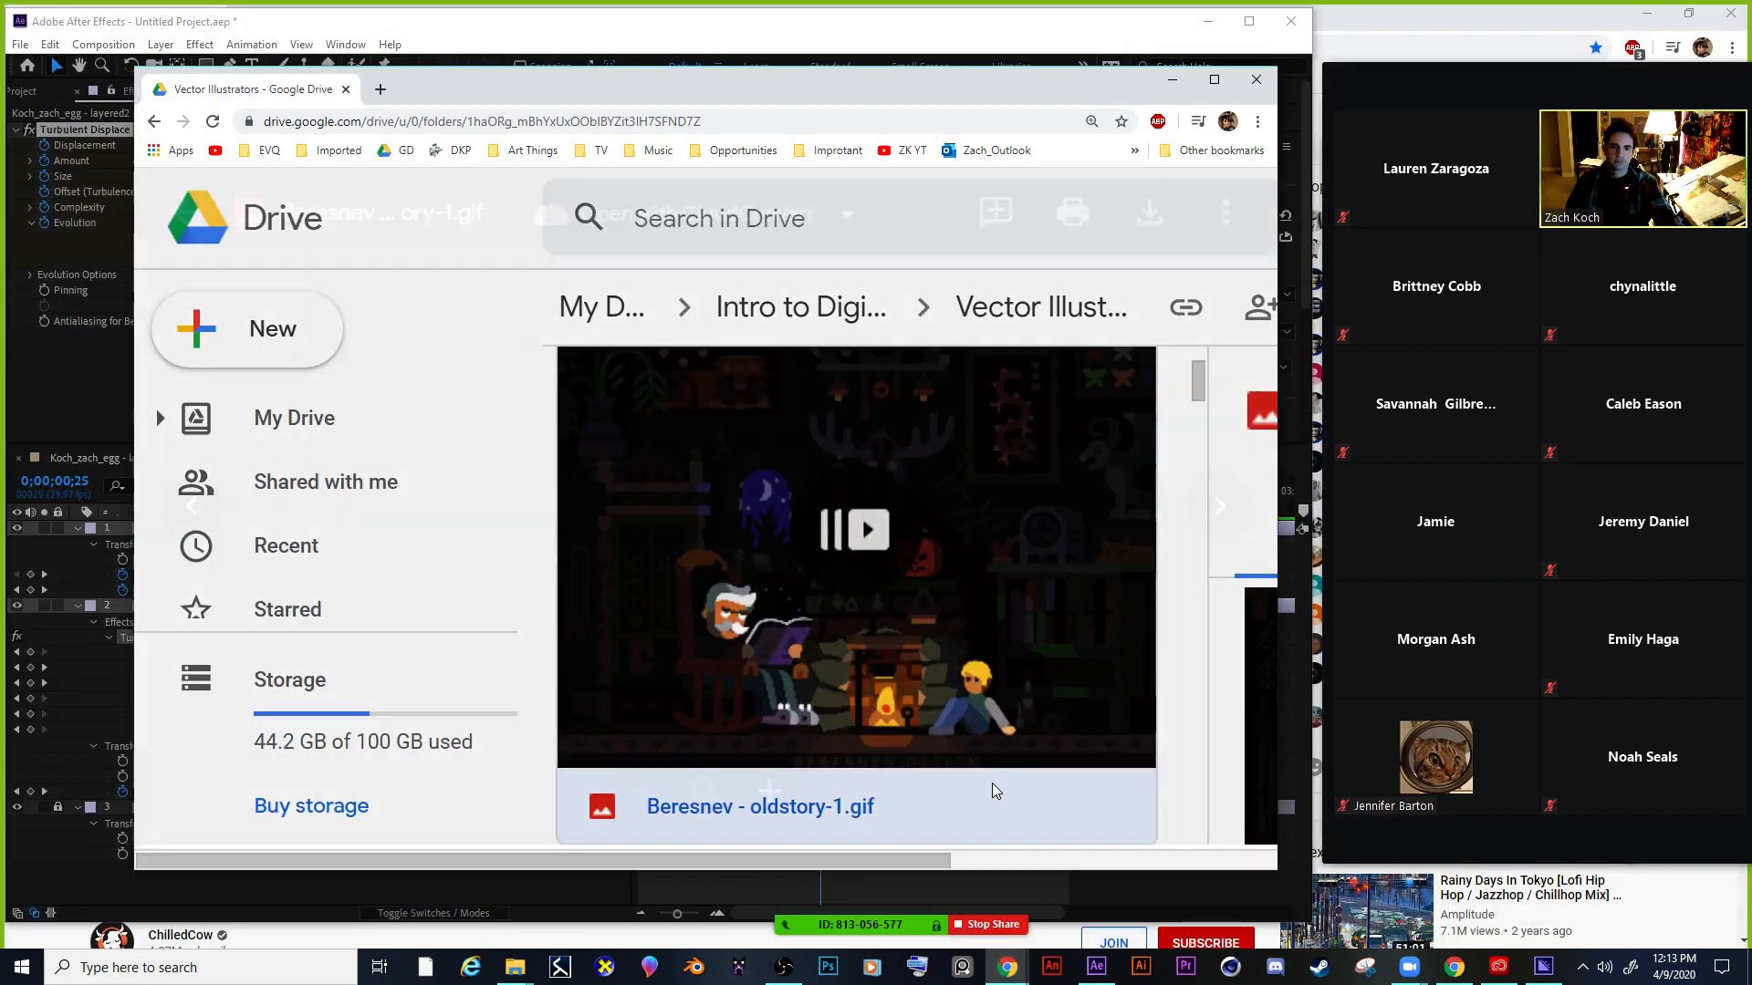
scroll(990, 657, "down", 7)
scroll(983, 597, "down", 6)
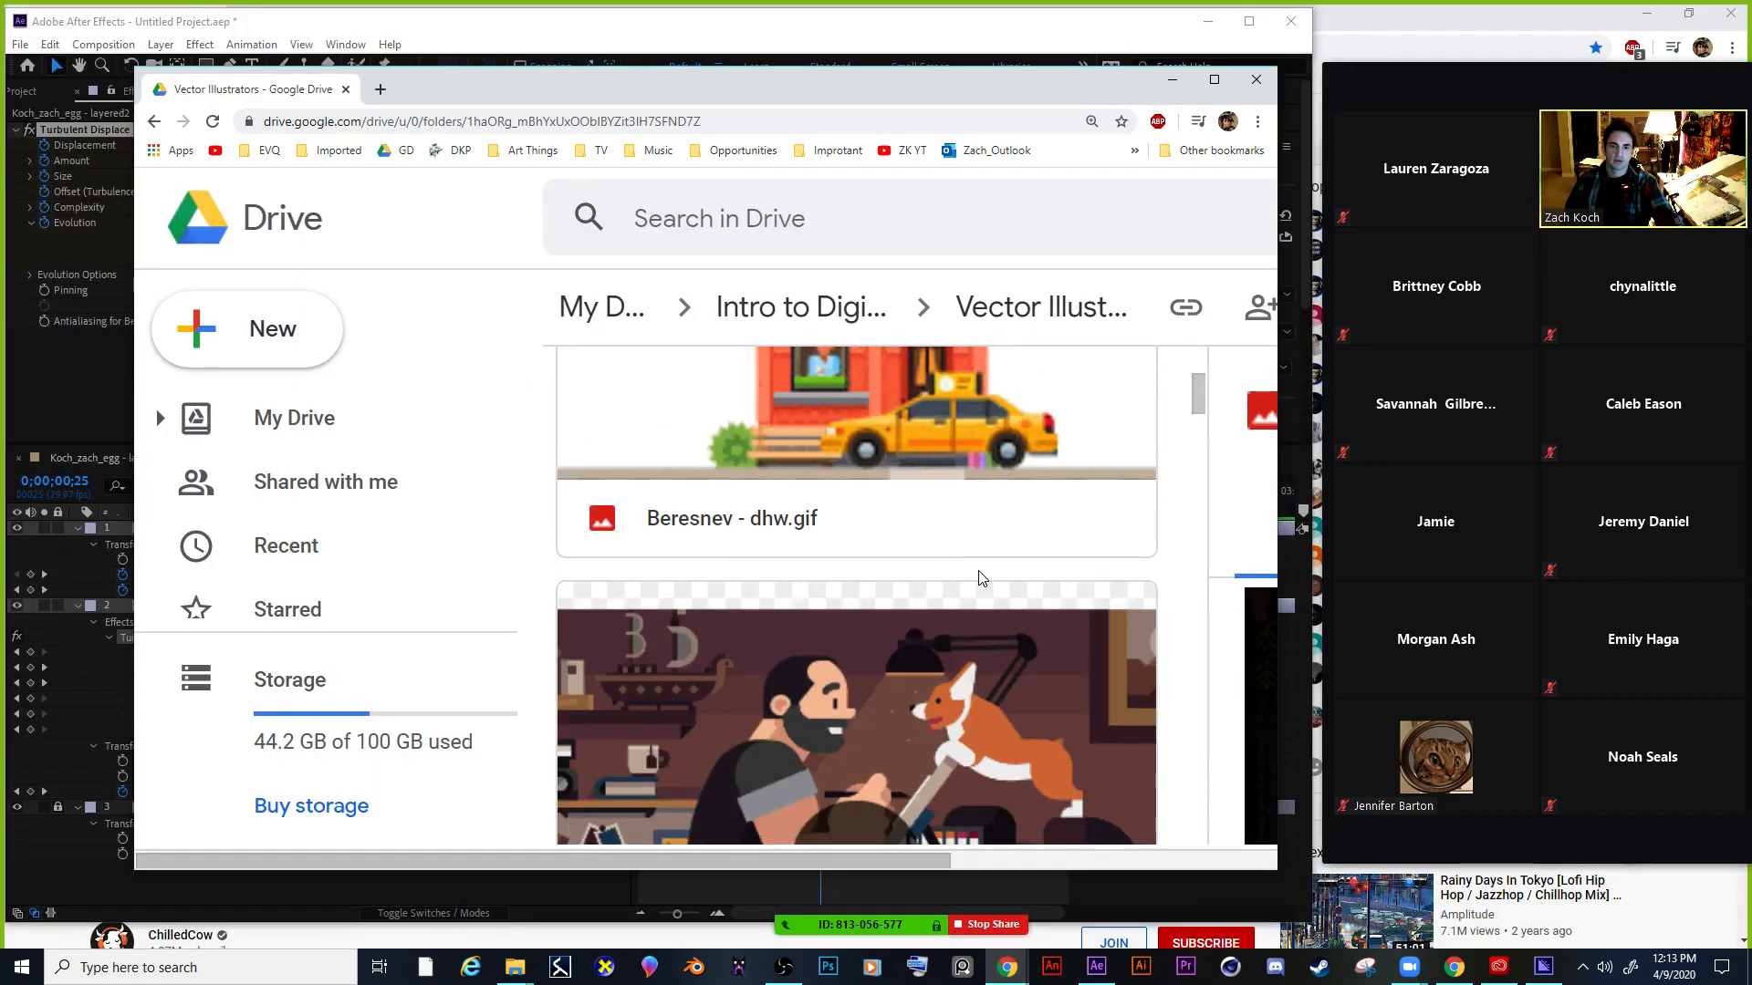
scroll(913, 685, "down", 4)
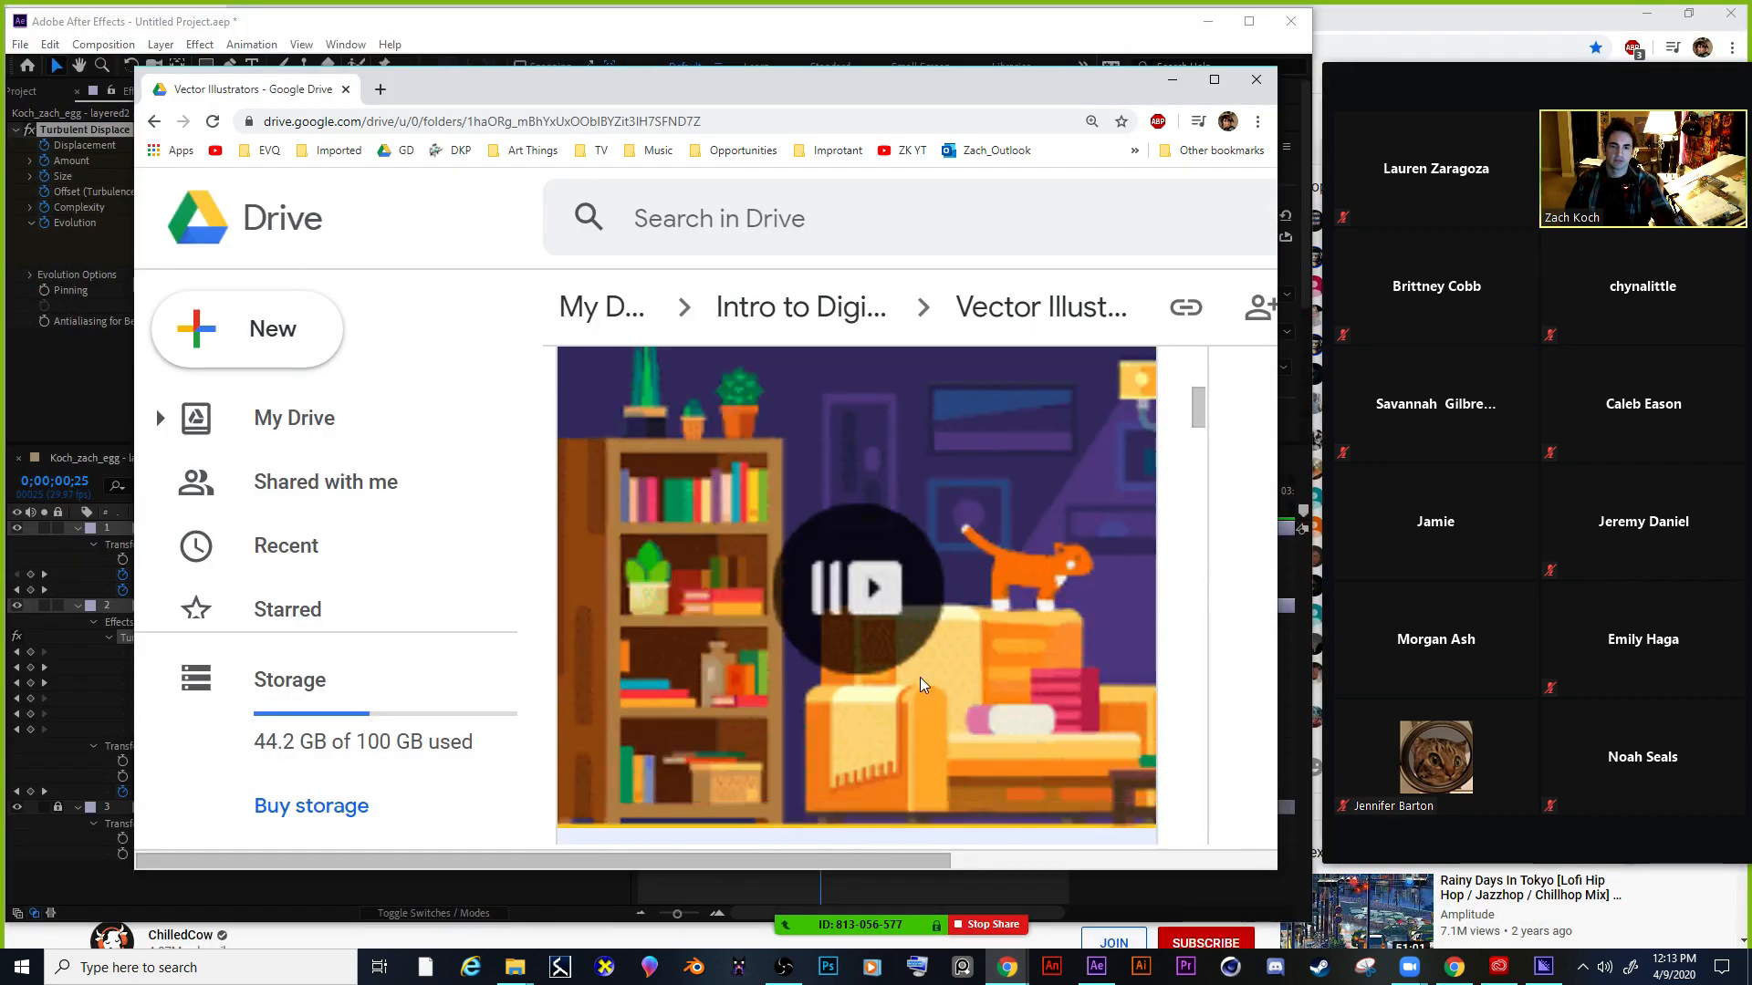
double_click(911, 454)
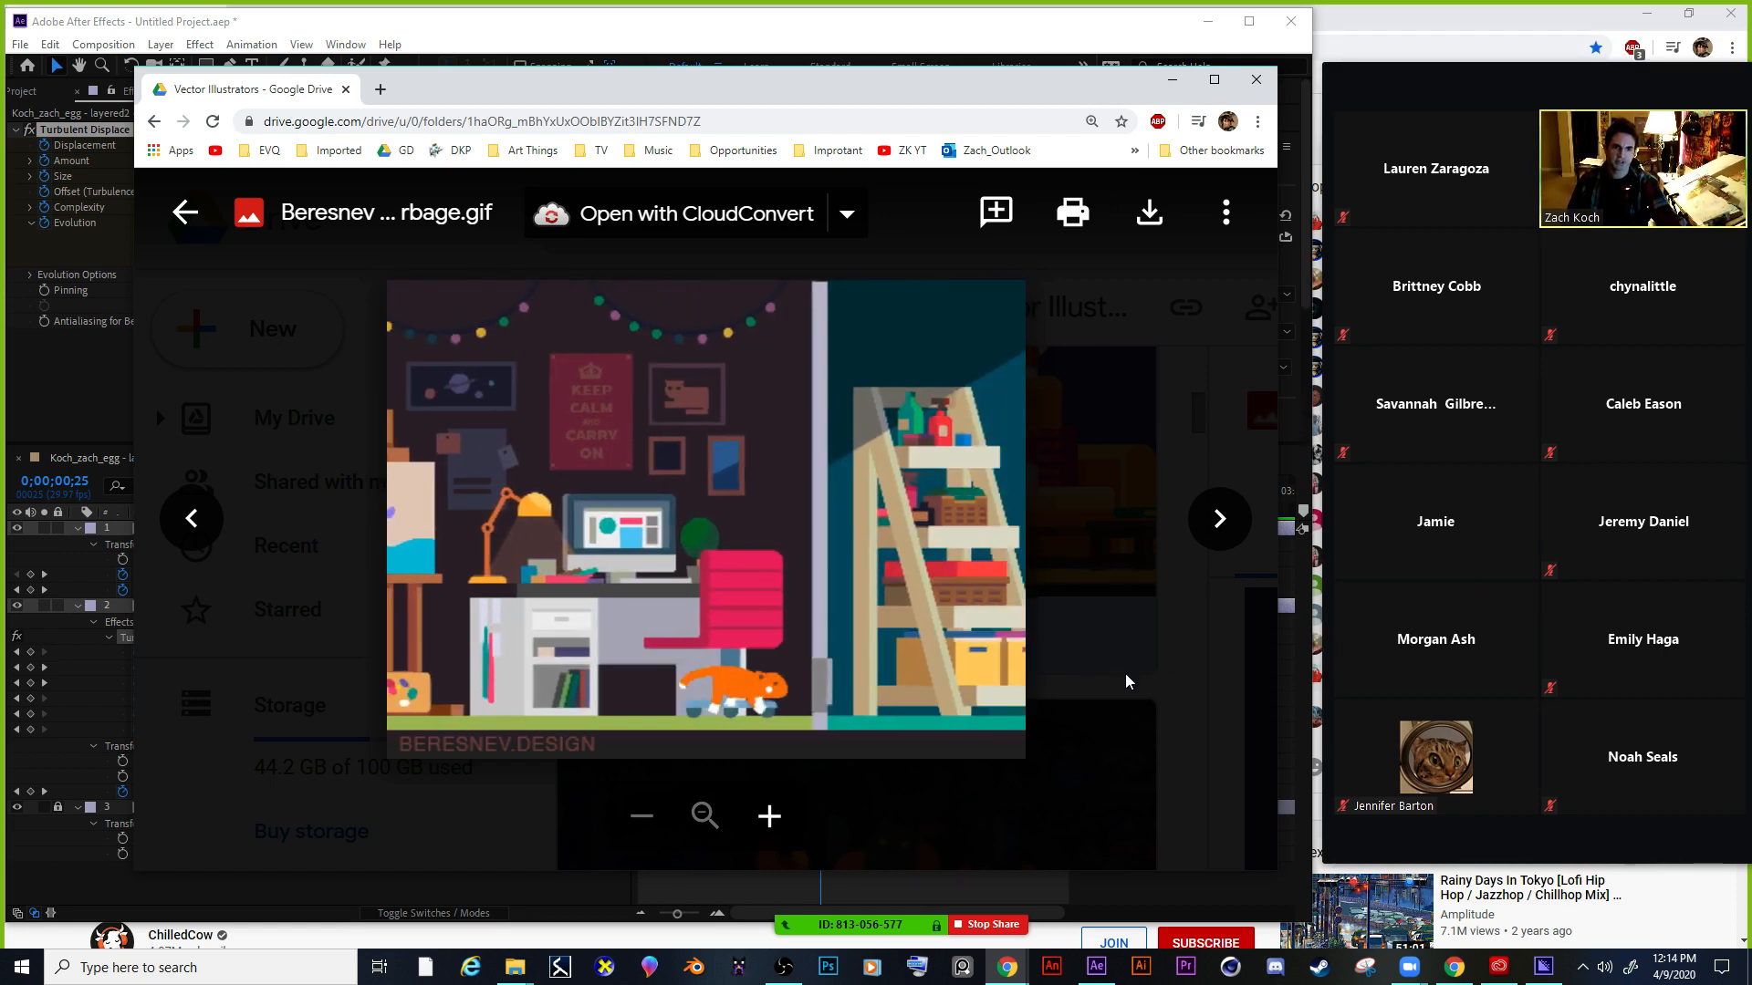
left_click(1125, 673)
Find the teal forest GIF below Animation.gif and view its looping walk with R2-D2 and Yoda.
scroll(1084, 663, "down", 3)
scroll(1028, 538, "up", 4)
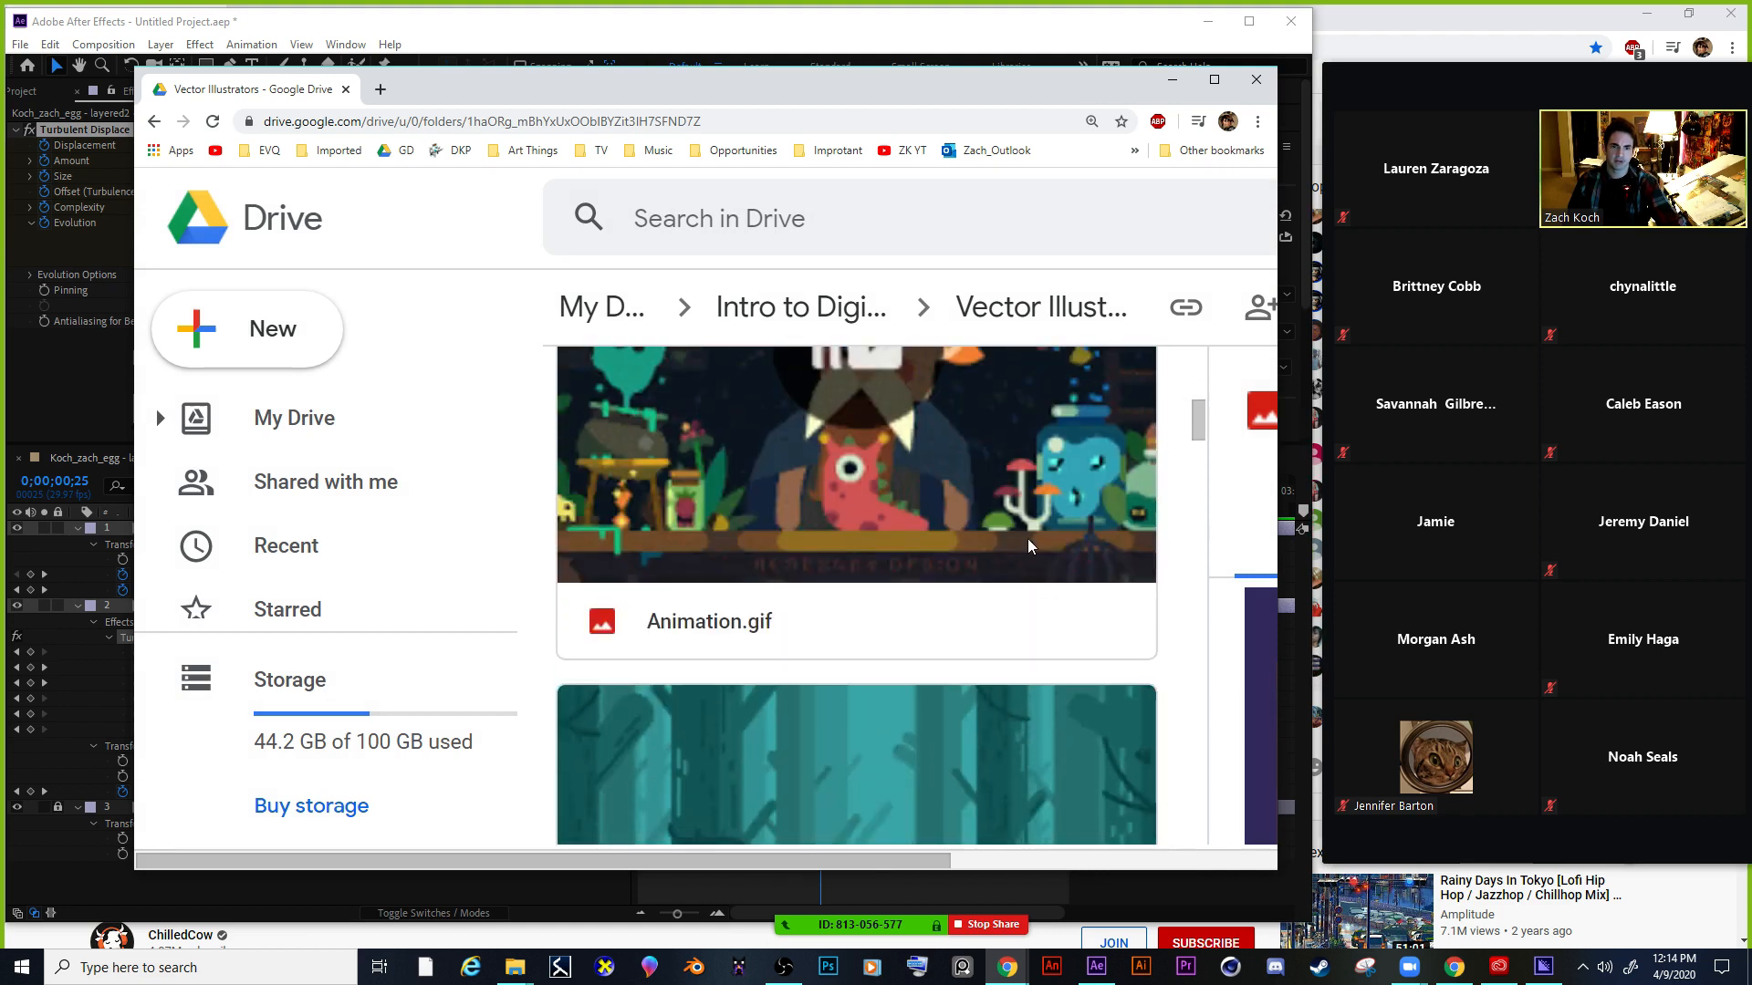
scroll(1022, 544, "down", 5)
double_click(1026, 513)
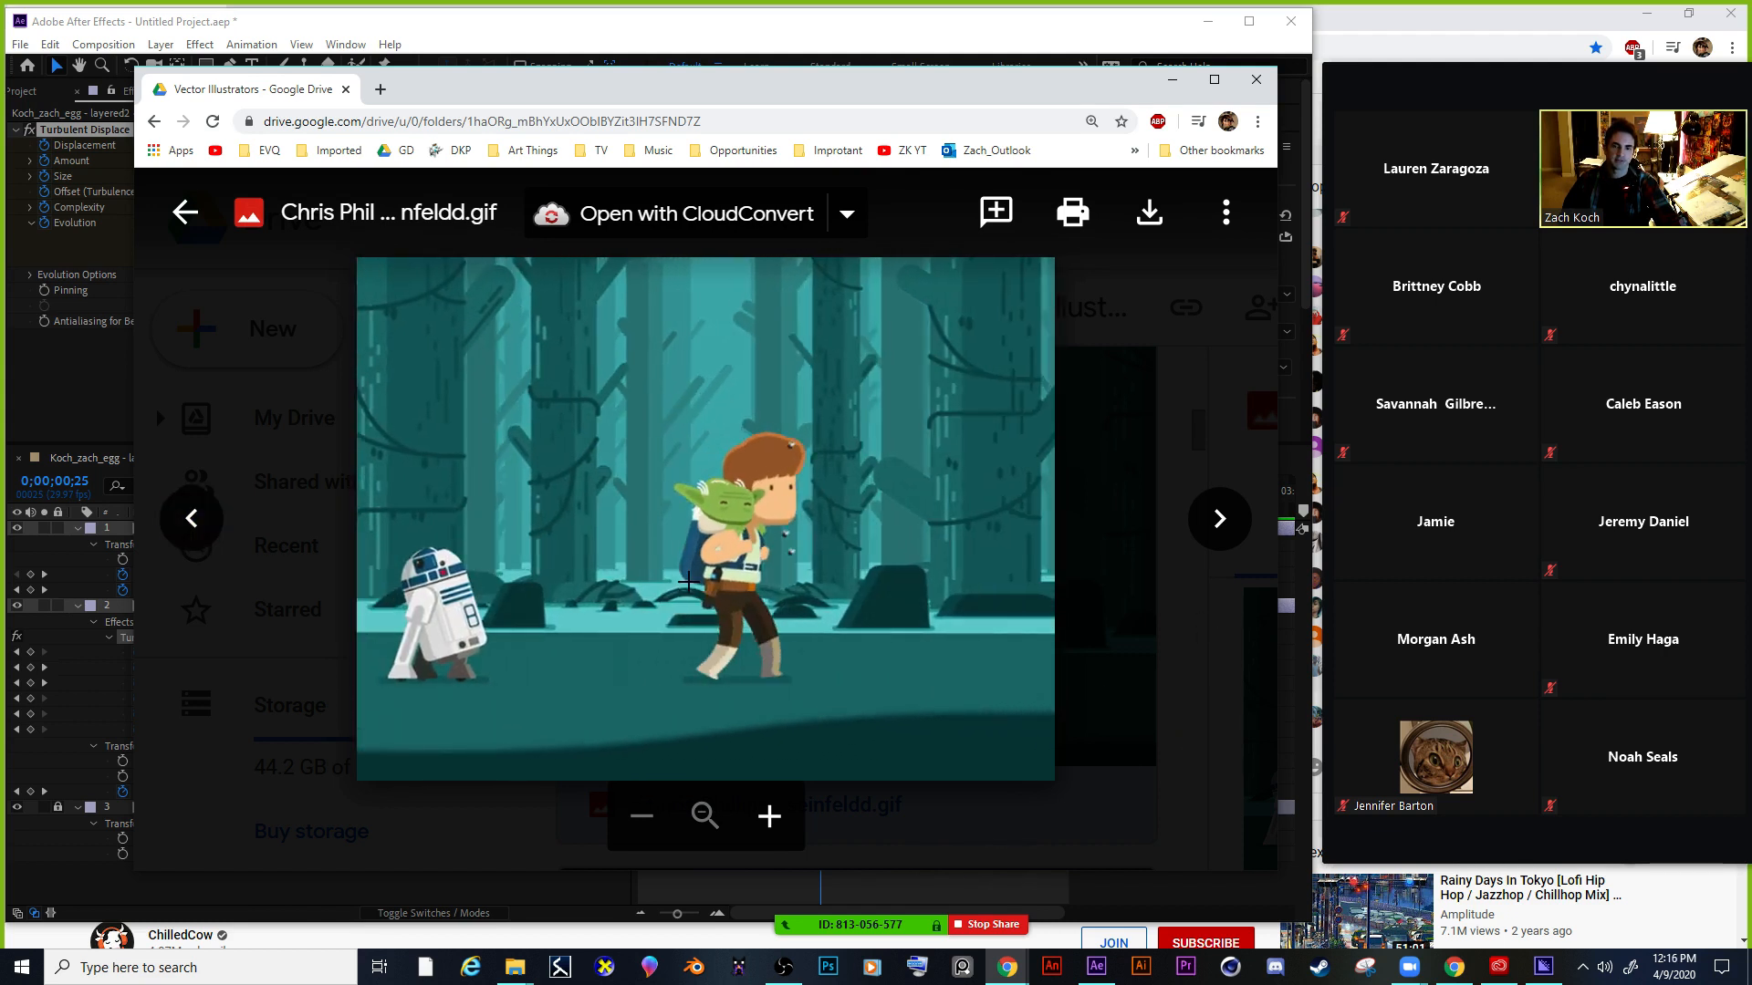
left_click(1184, 719)
View Beresnev - woods.gif and minimize the Drive window to return to After Effects.
scroll(913, 615, "down", 5)
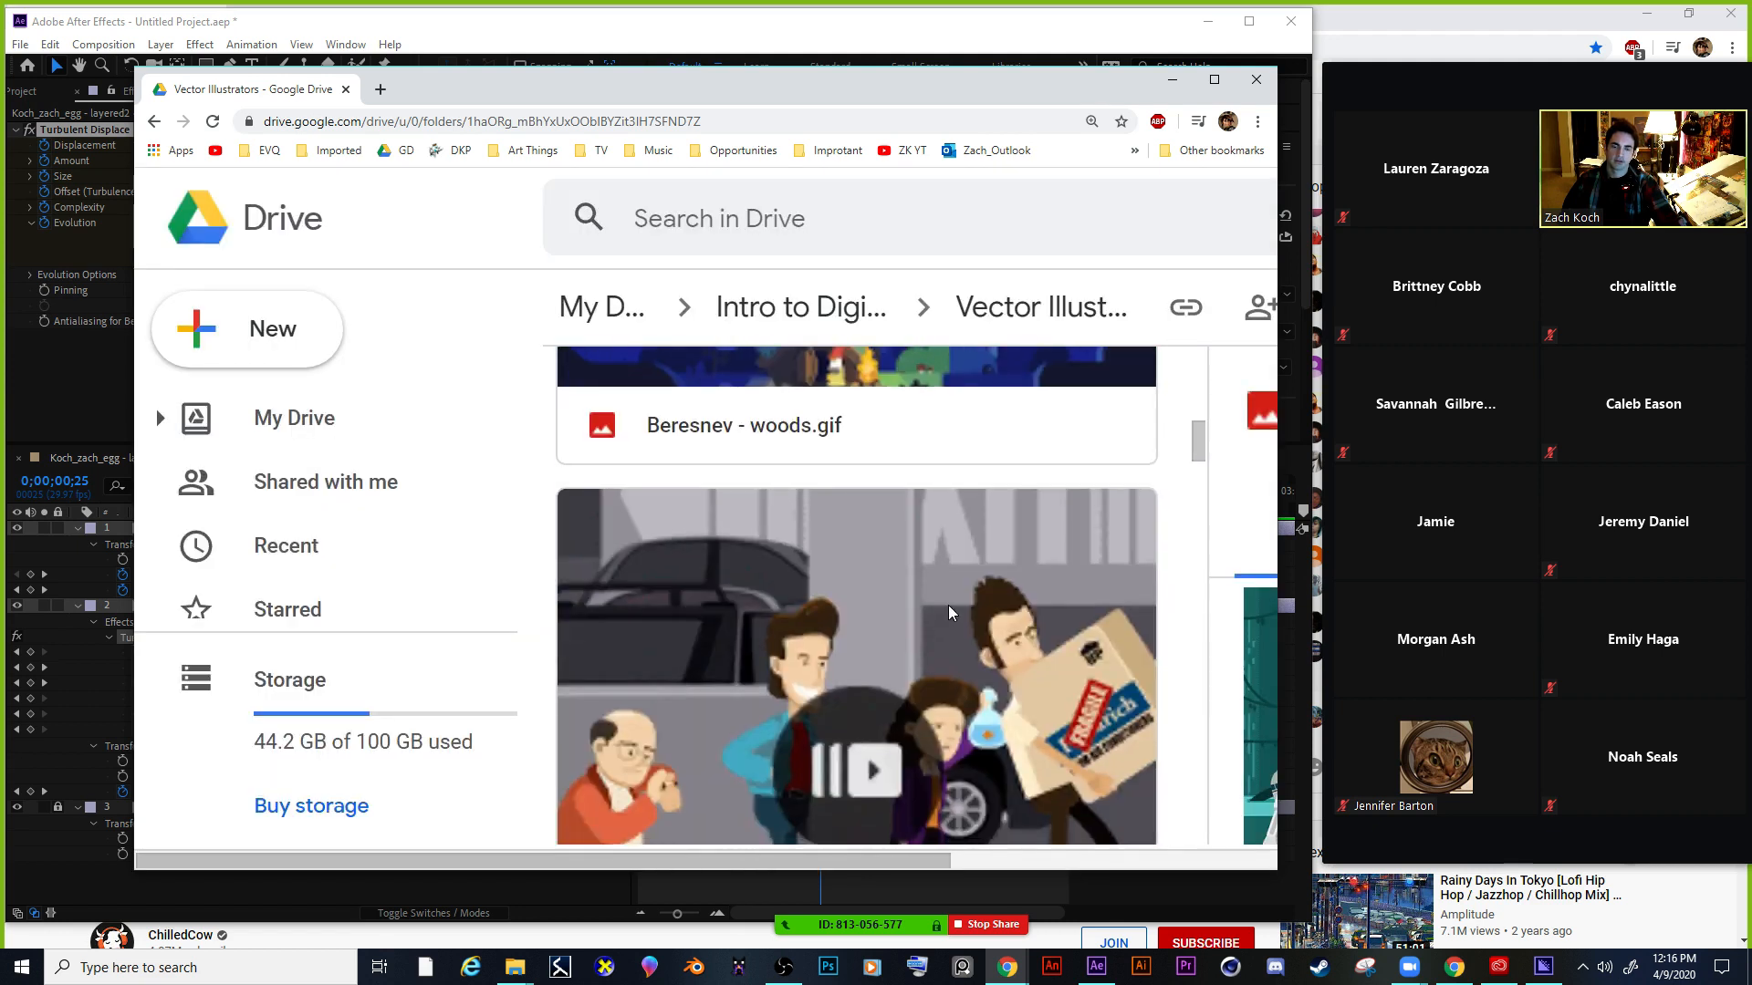
scroll(948, 605, "up", 3)
double_click(981, 575)
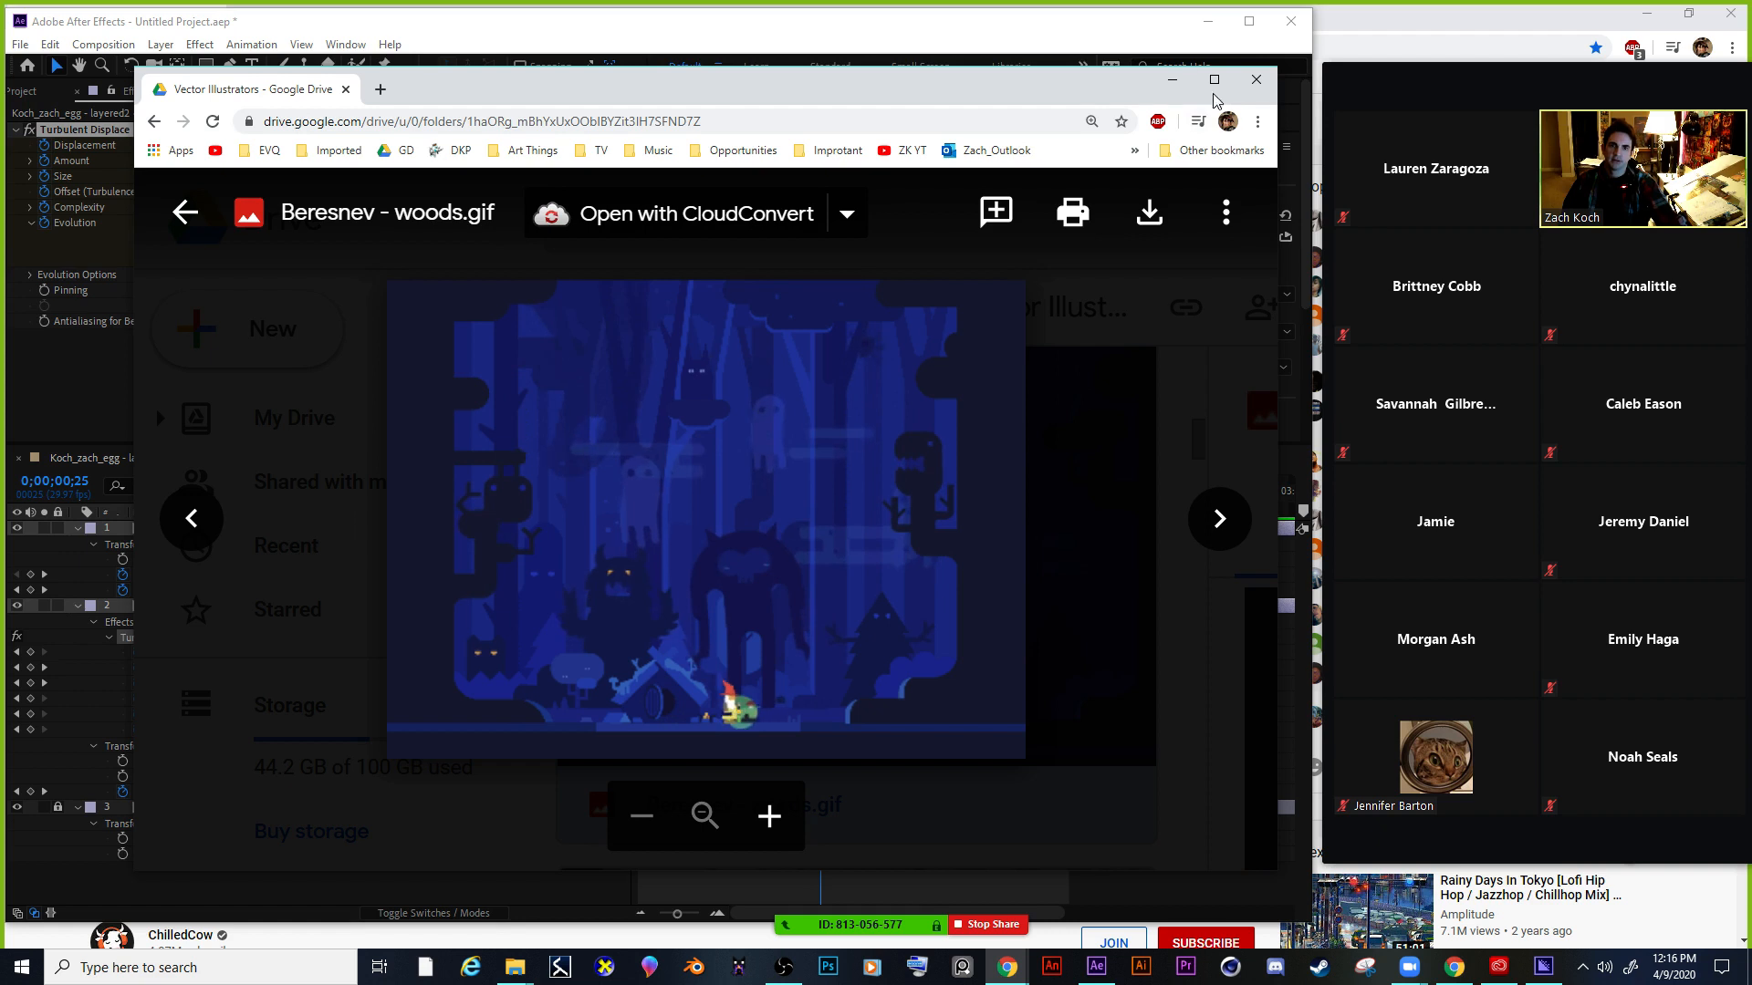
left_click(1115, 509)
left_click(1173, 80)
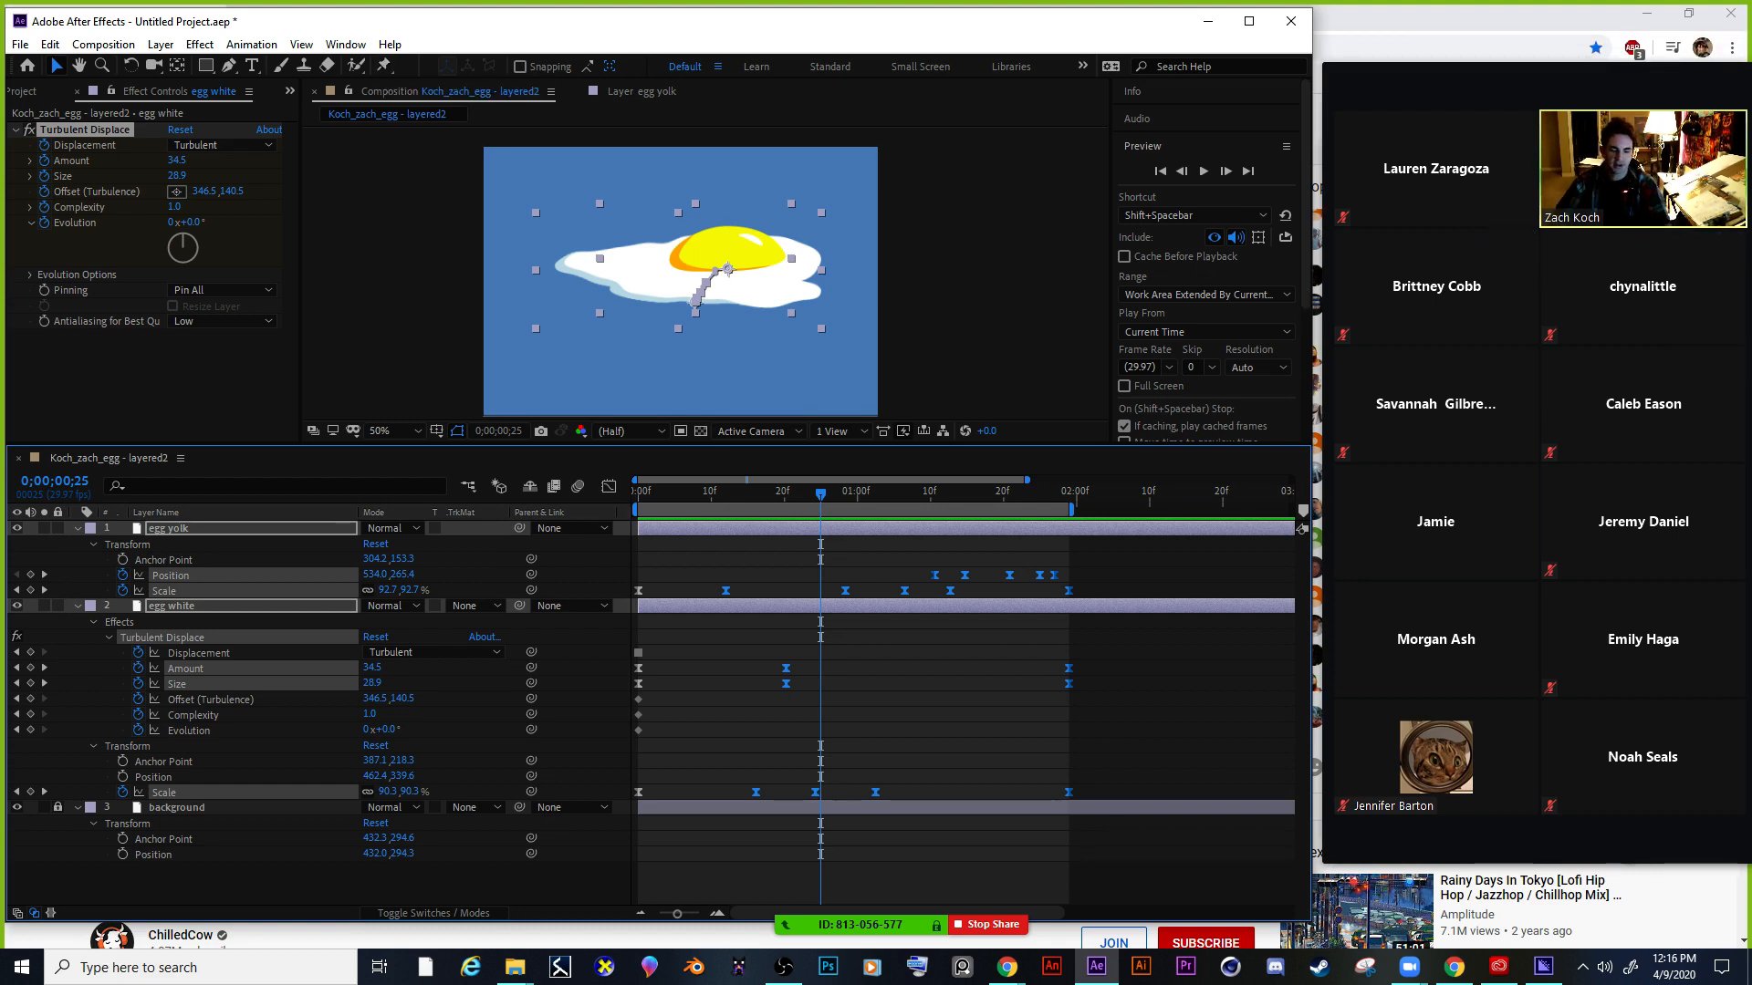
Save the After Effects project under the name "egg turb finished" in the Downloads from Chrome 2020 folder.
key("comma")
key("comma")
key("period")
key("period")
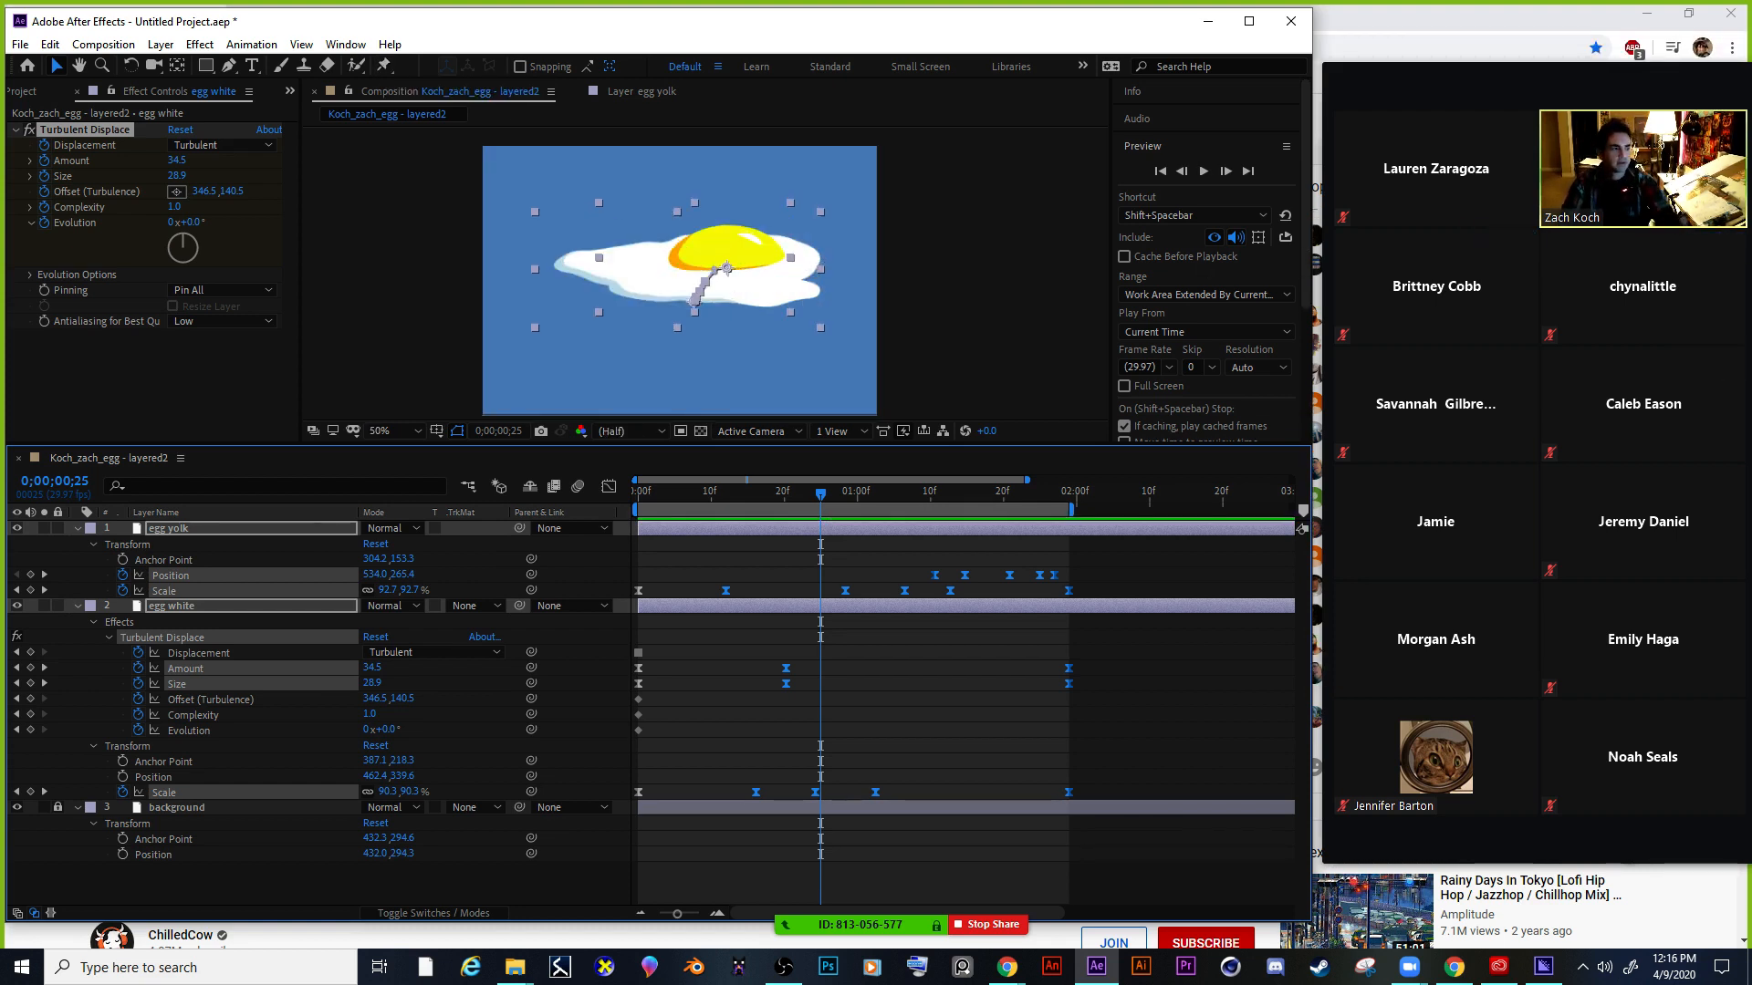
left_click(20, 44)
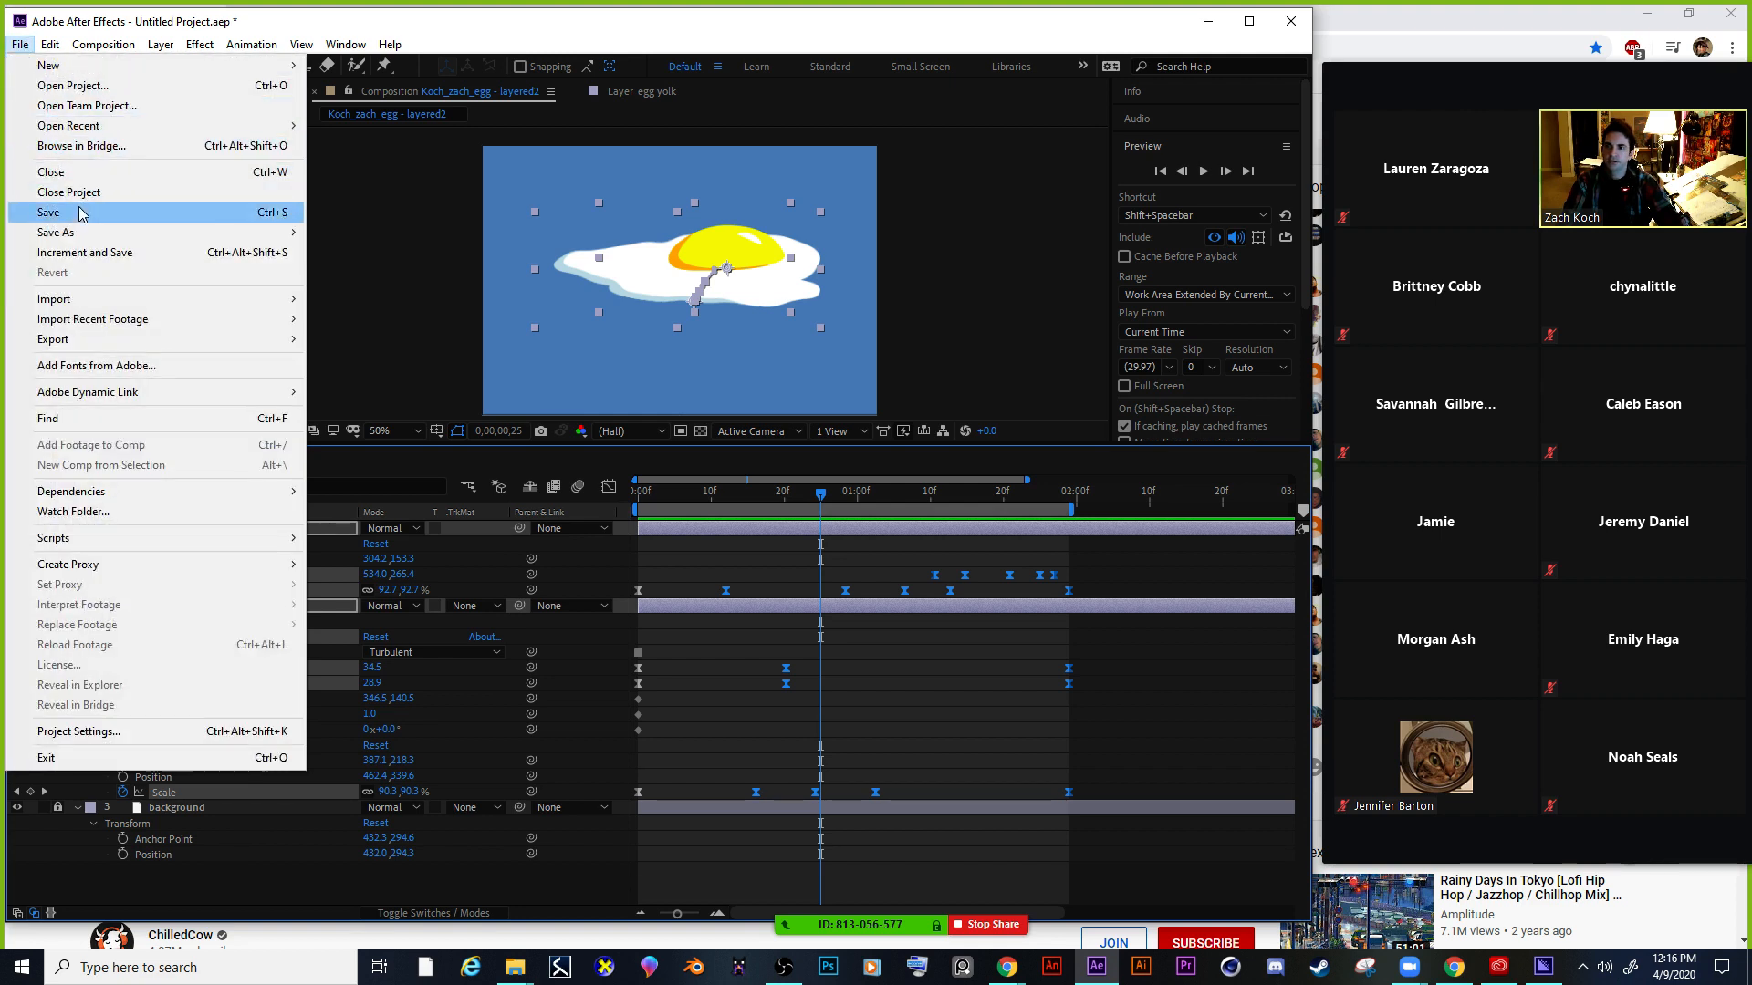
mouse_move(64, 232)
left_click(360, 231)
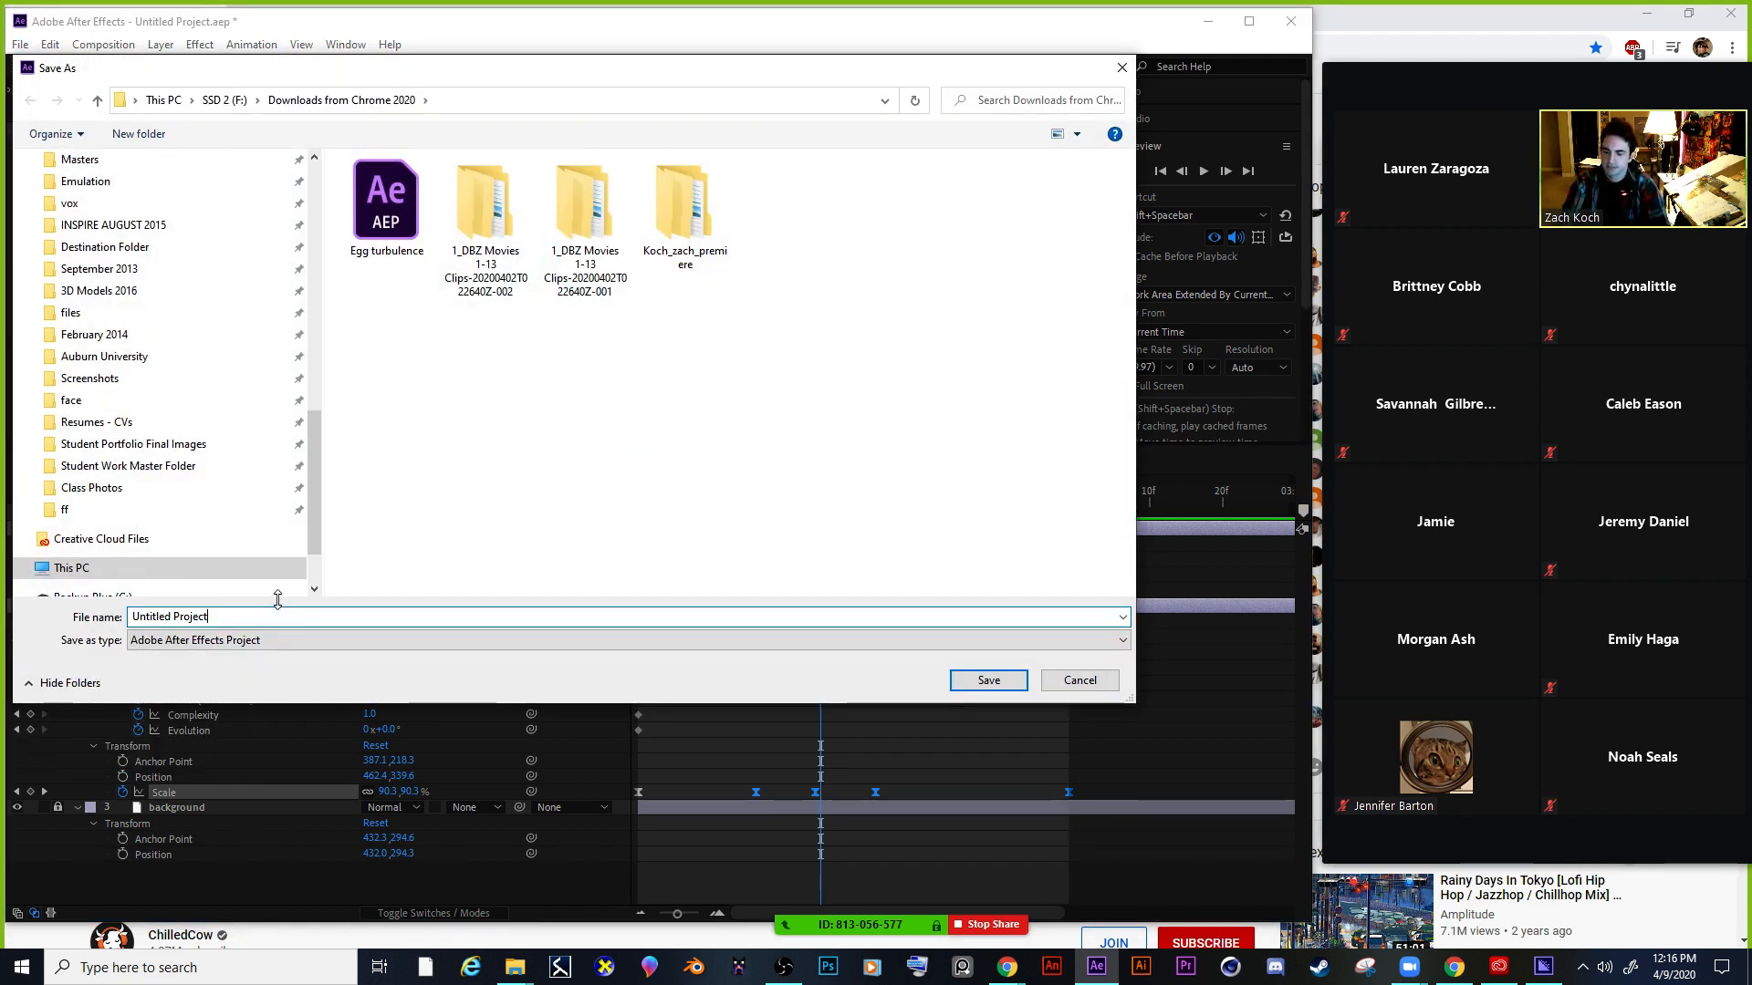
type("egg tur")
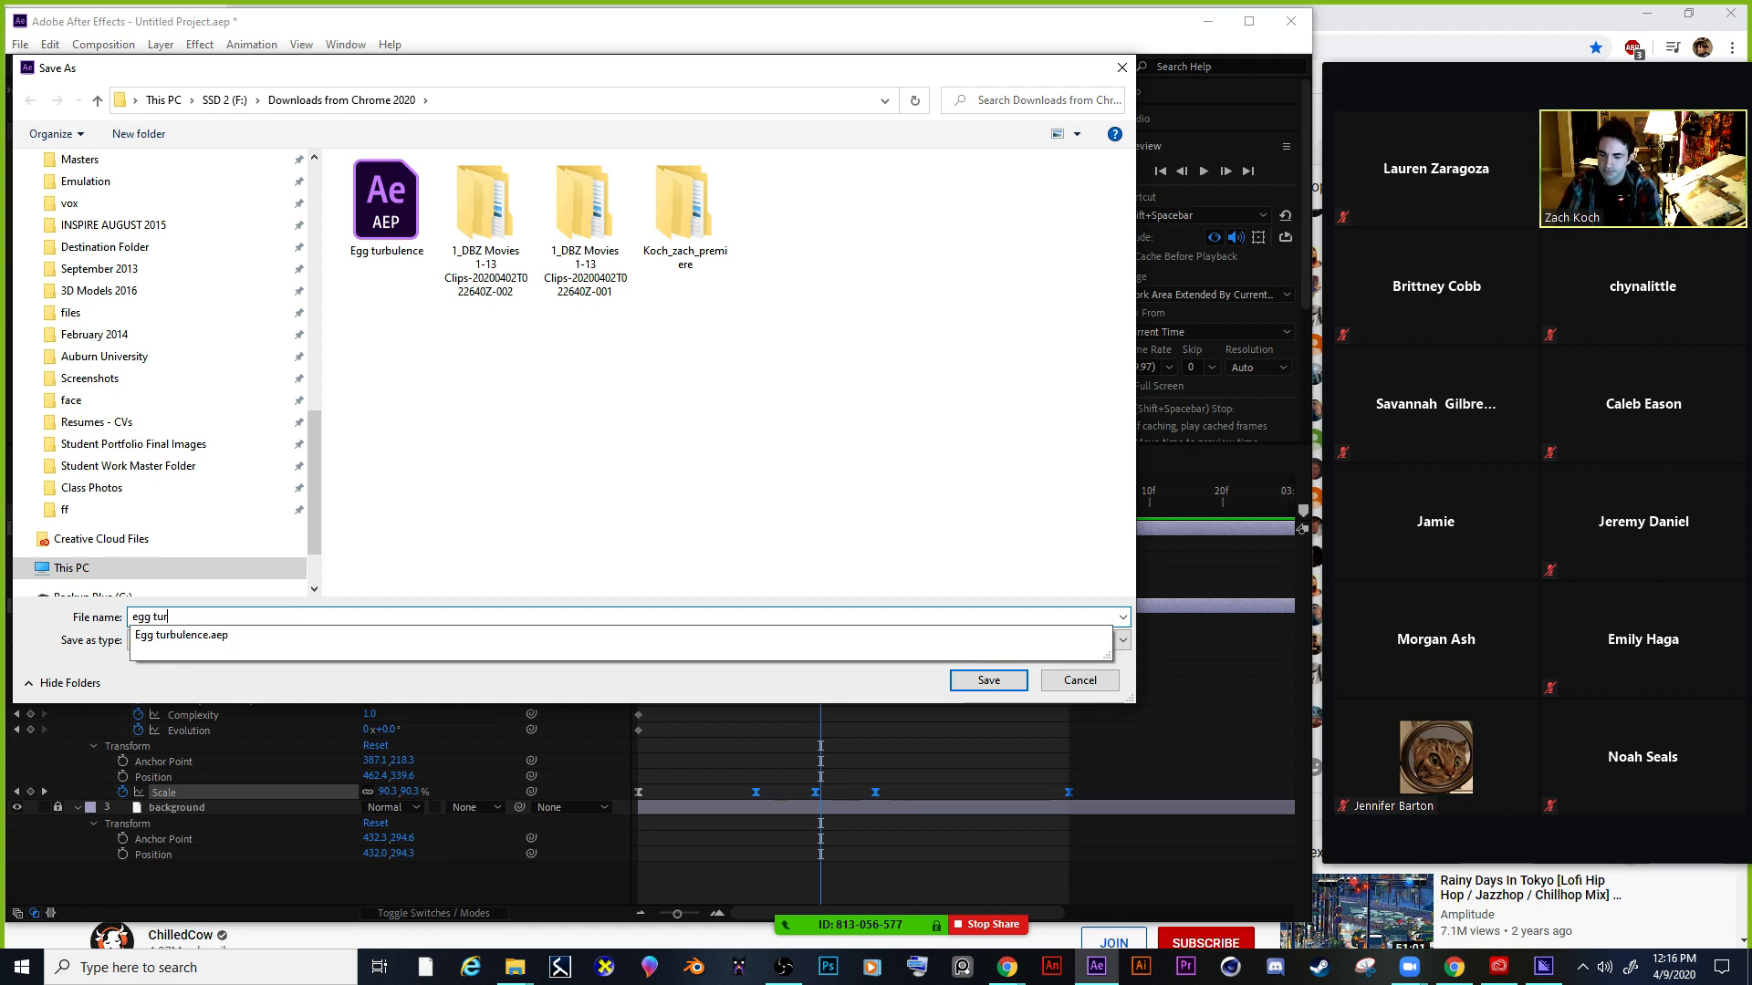
type("b finished")
key("Return")
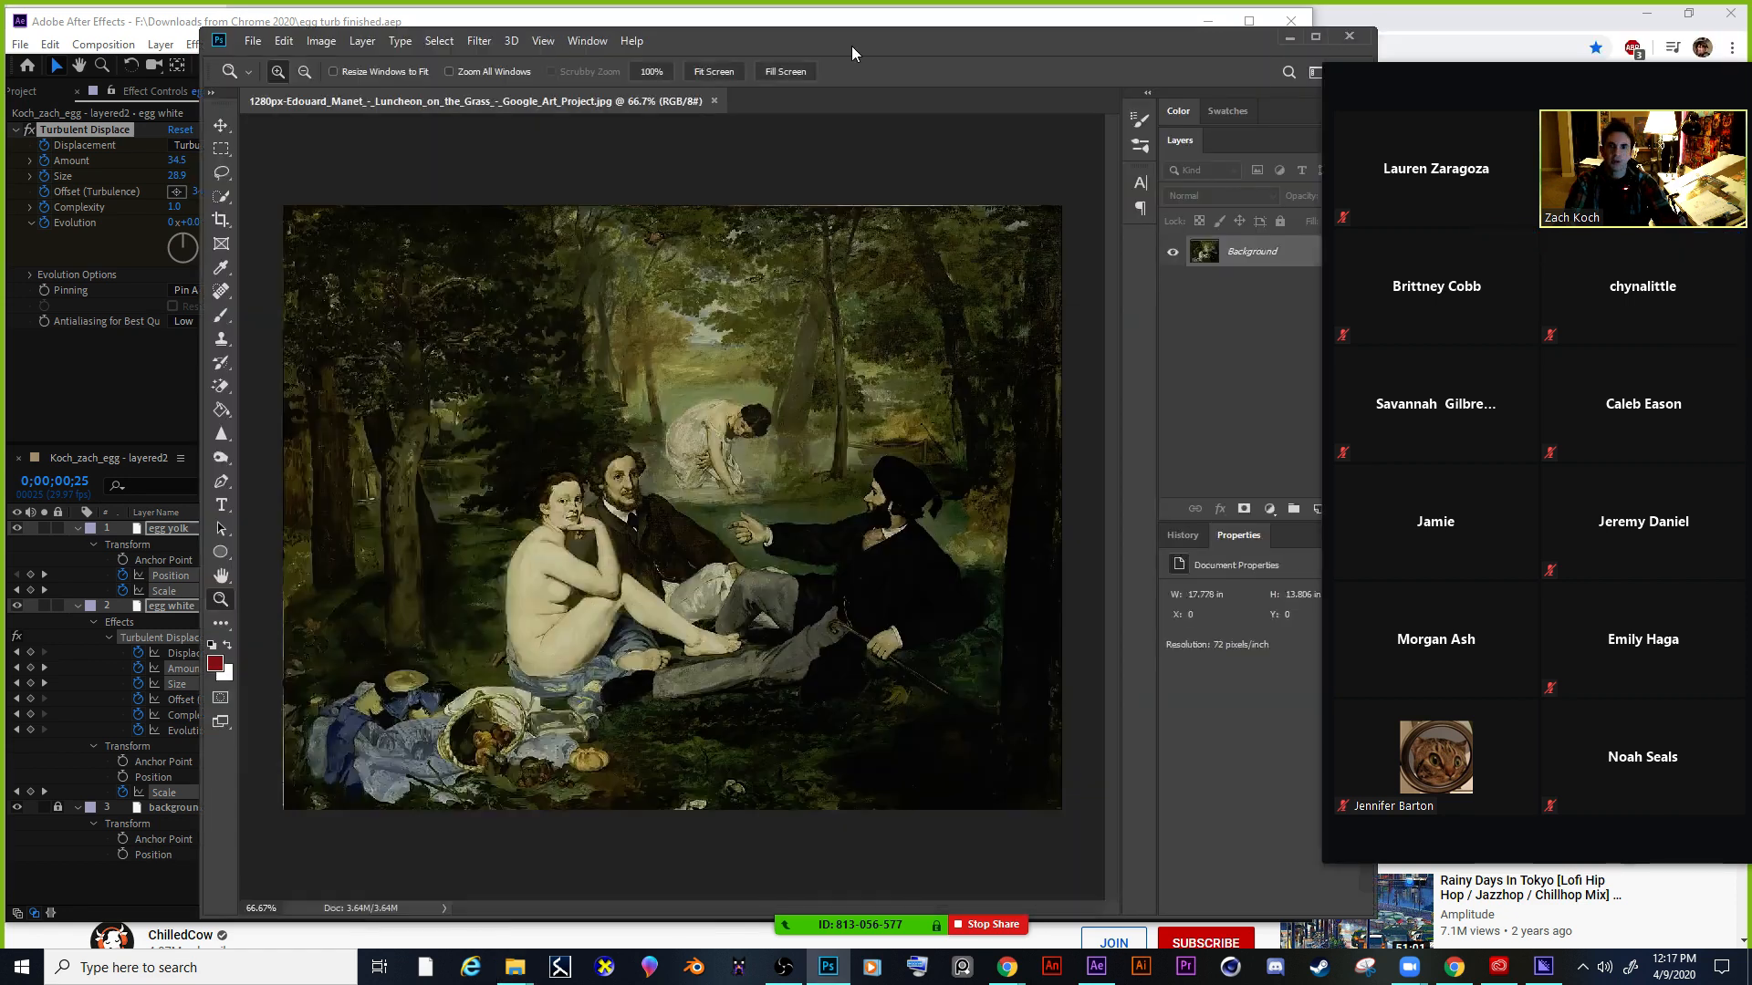
Maximize the Photoshop window with the Manet painting and select the seated woman's head and body with the Quick Selection tool.
double_click(851, 45)
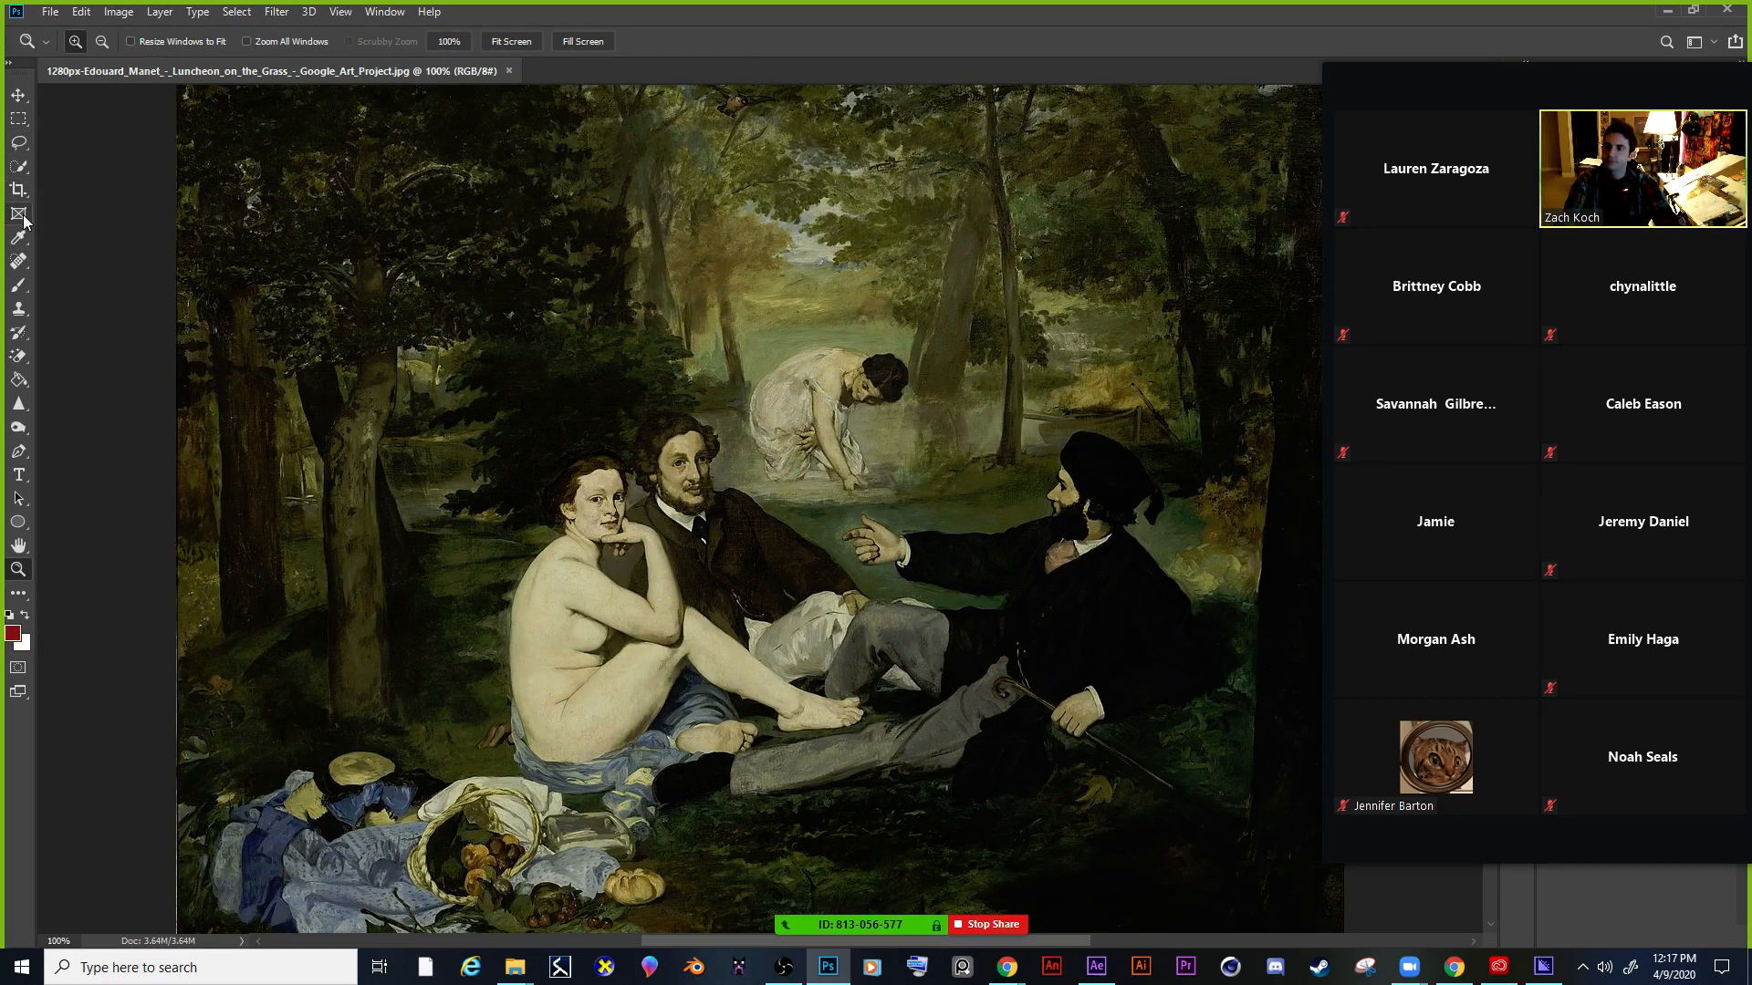
left_click(20, 143)
left_click(17, 168)
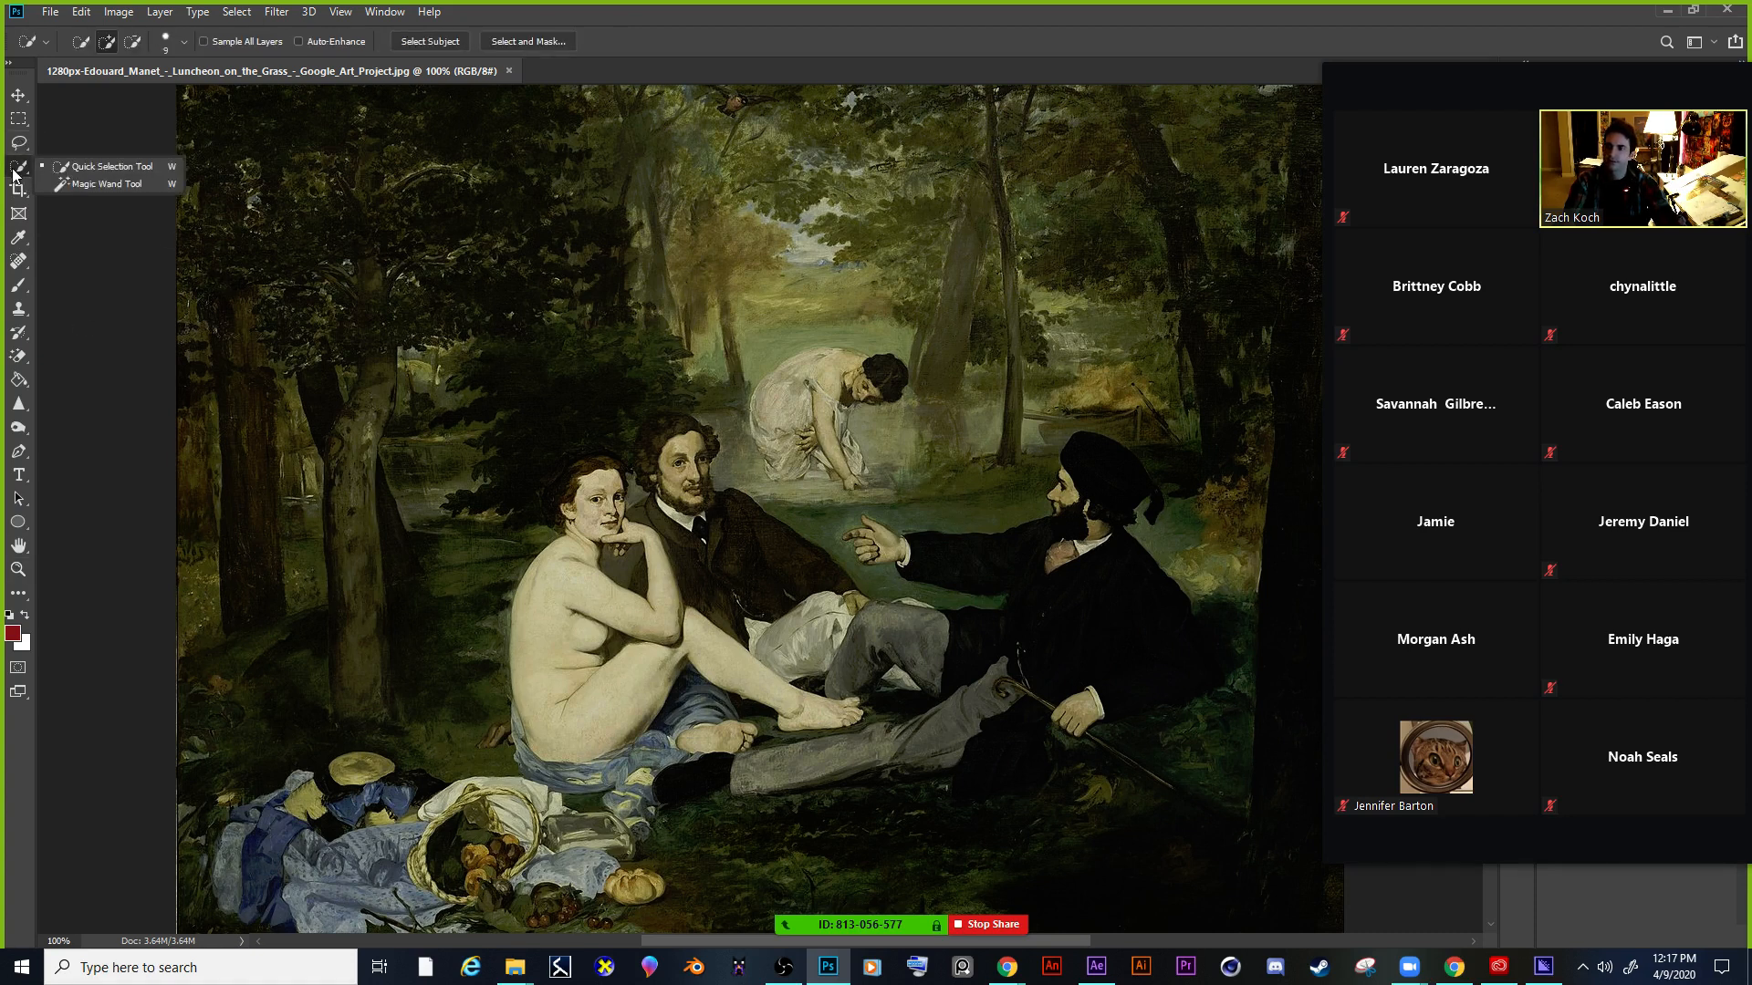
mouse_move(601, 631)
left_mouse_down()
mouse_move(606, 650)
mouse_move(593, 504)
mouse_move(565, 488)
left_mouse_up()
left_click_drag(595, 617, 643, 596)
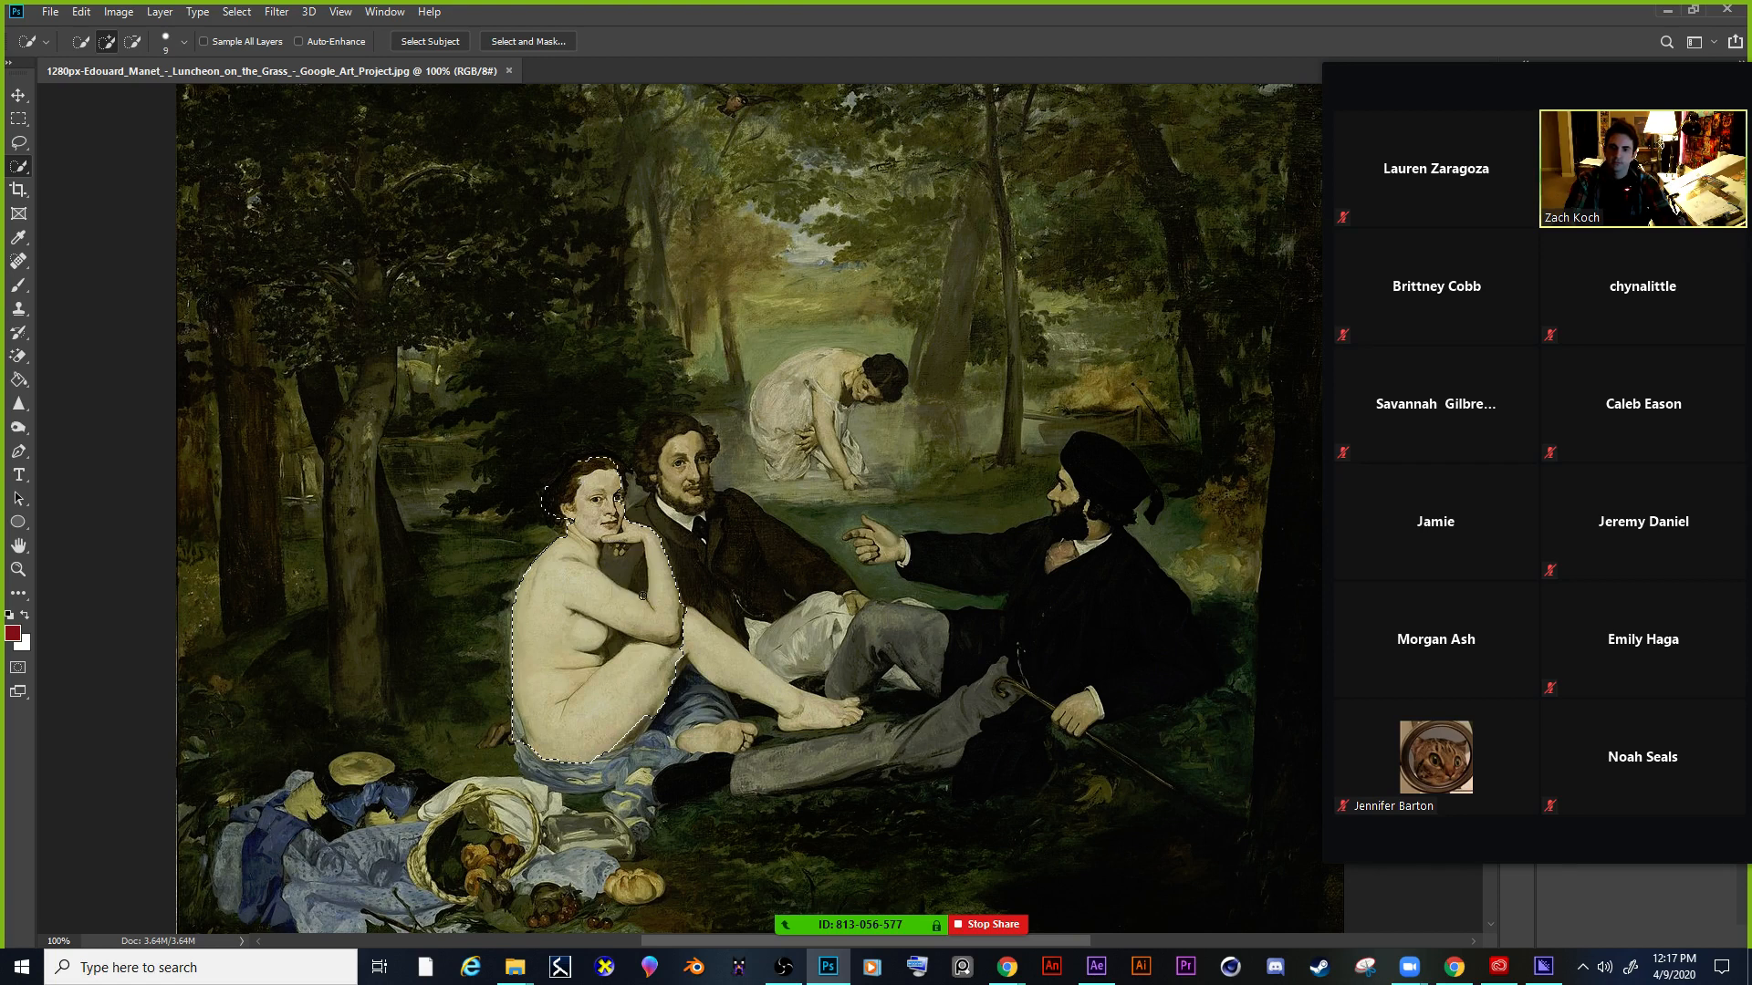
Extend the quick selection over the woman's legs and feet and the reclining man in black.
left_click_drag(741, 670, 803, 704)
mouse_move(700, 723)
left_mouse_down()
mouse_move(684, 733)
mouse_move(730, 780)
mouse_move(802, 784)
mouse_move(971, 721)
mouse_move(1049, 661)
left_mouse_up()
mouse_move(1131, 610)
left_mouse_down()
mouse_move(1114, 682)
mouse_move(1032, 714)
left_mouse_up()
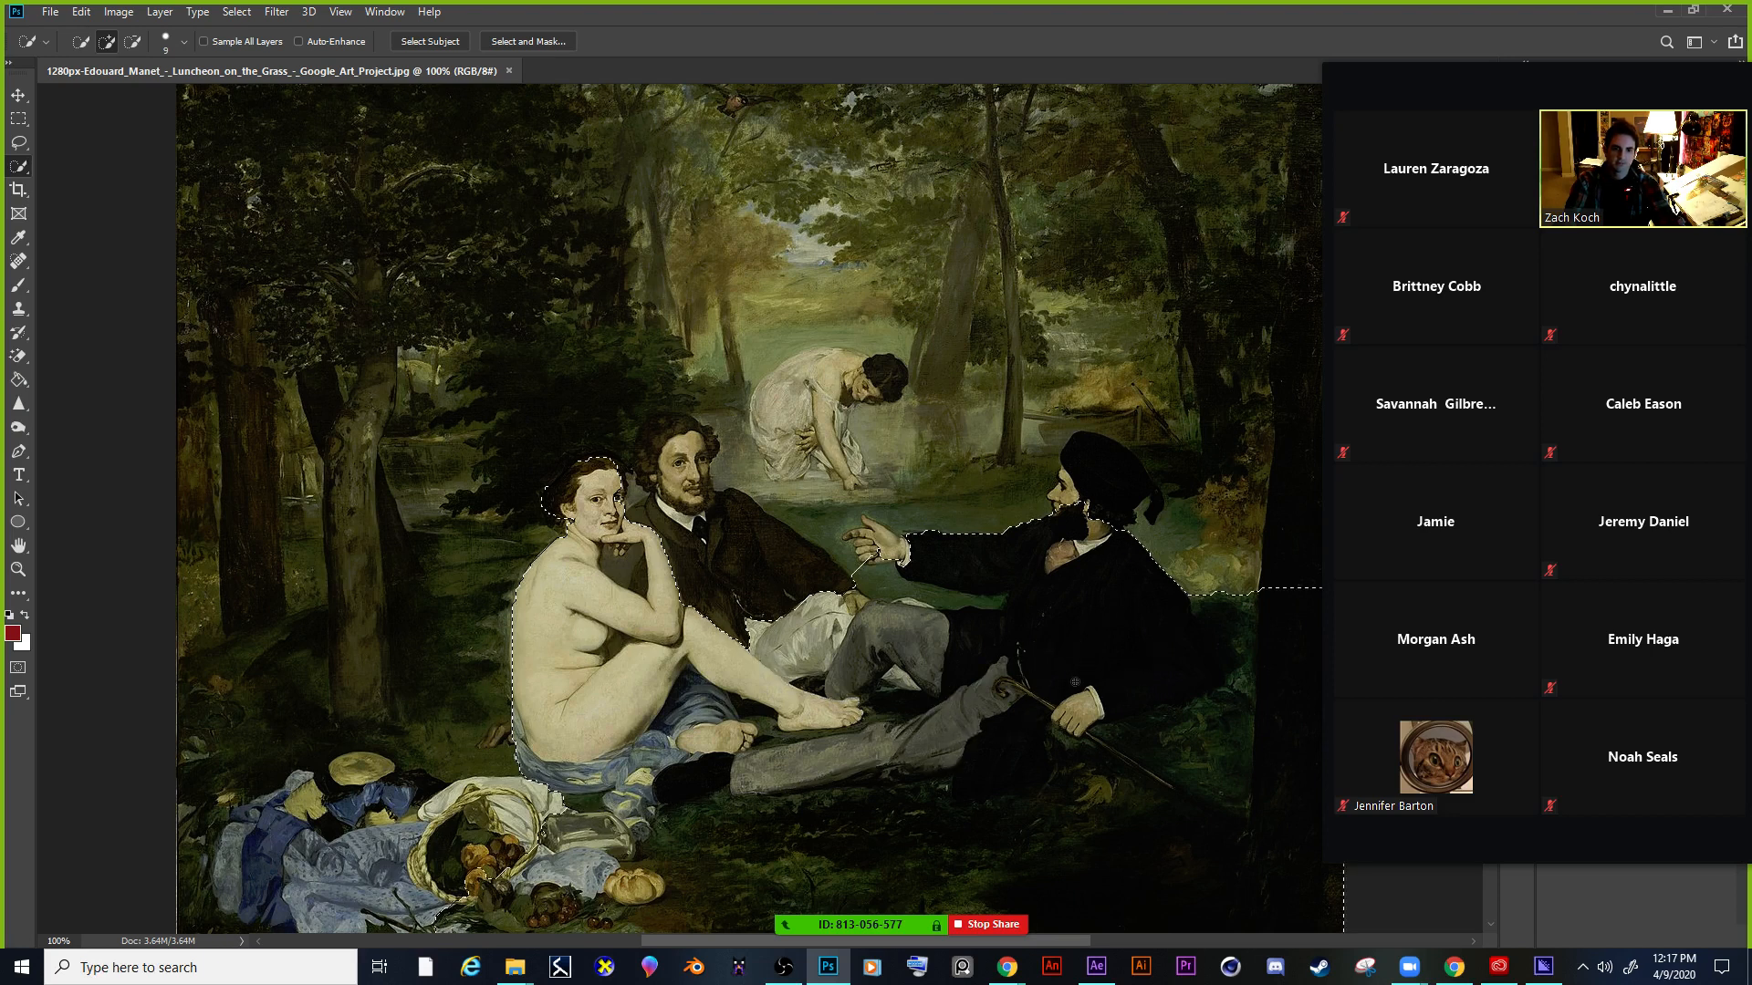
Subtract the dark ground around the figures from the selection and add the reclining man's hat, head and back elbow.
mouse_move(1202, 652)
left_mouse_down()
mouse_move(1275, 803)
mouse_move(1098, 803)
mouse_move(513, 871)
mouse_move(449, 838)
mouse_move(549, 816)
left_mouse_up()
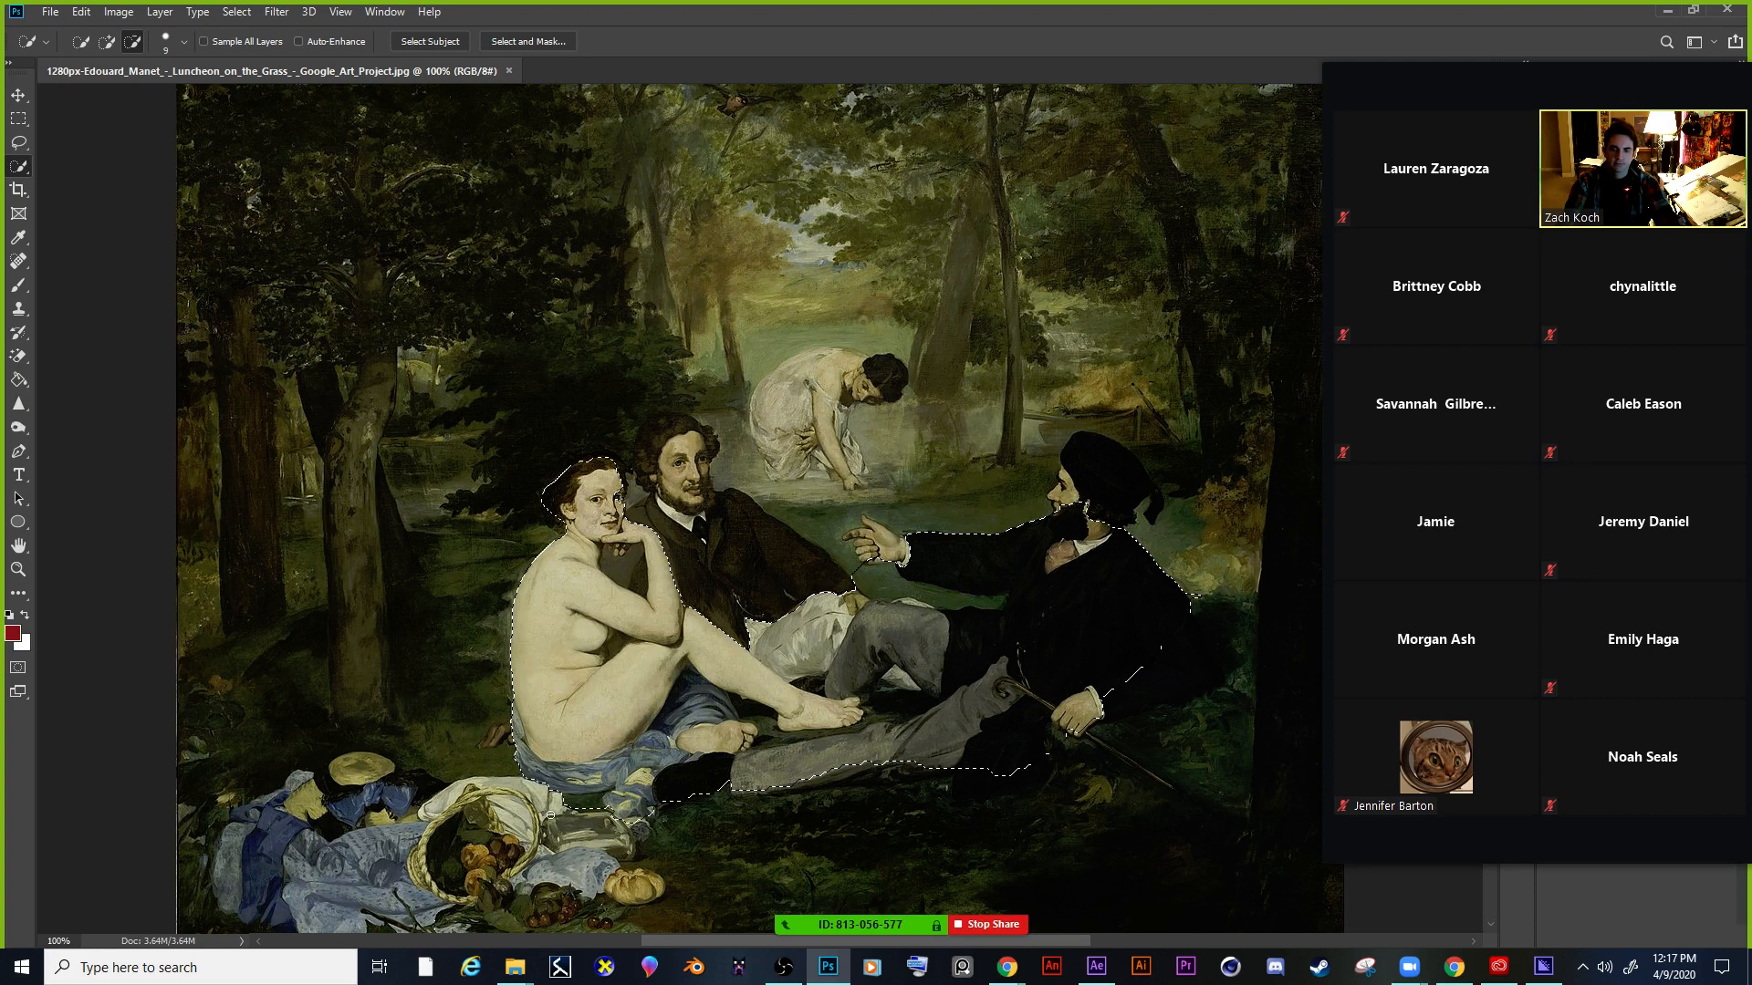
left_click_drag(1077, 508, 1076, 468)
left_click_drag(1170, 682, 1211, 672)
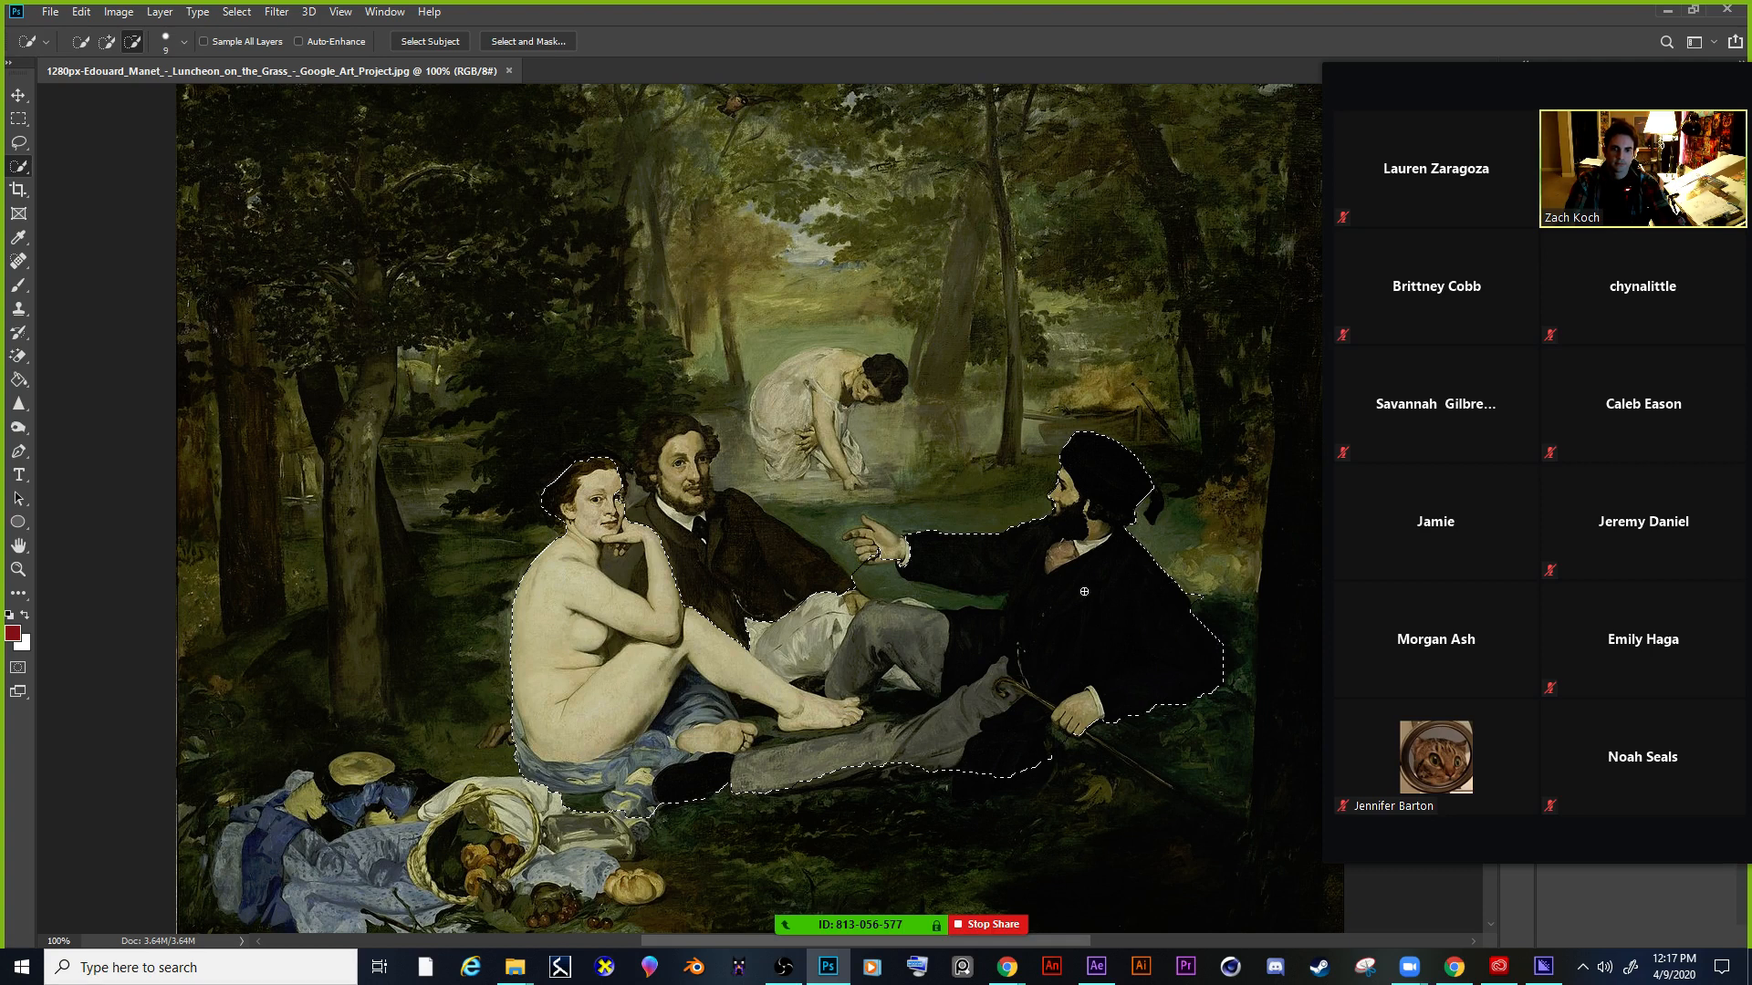
Add the reclining man's pointing hand to the selection and subtract the background around the fingertips and beneath his outstretched arm.
left_click_drag(889, 563, 870, 526)
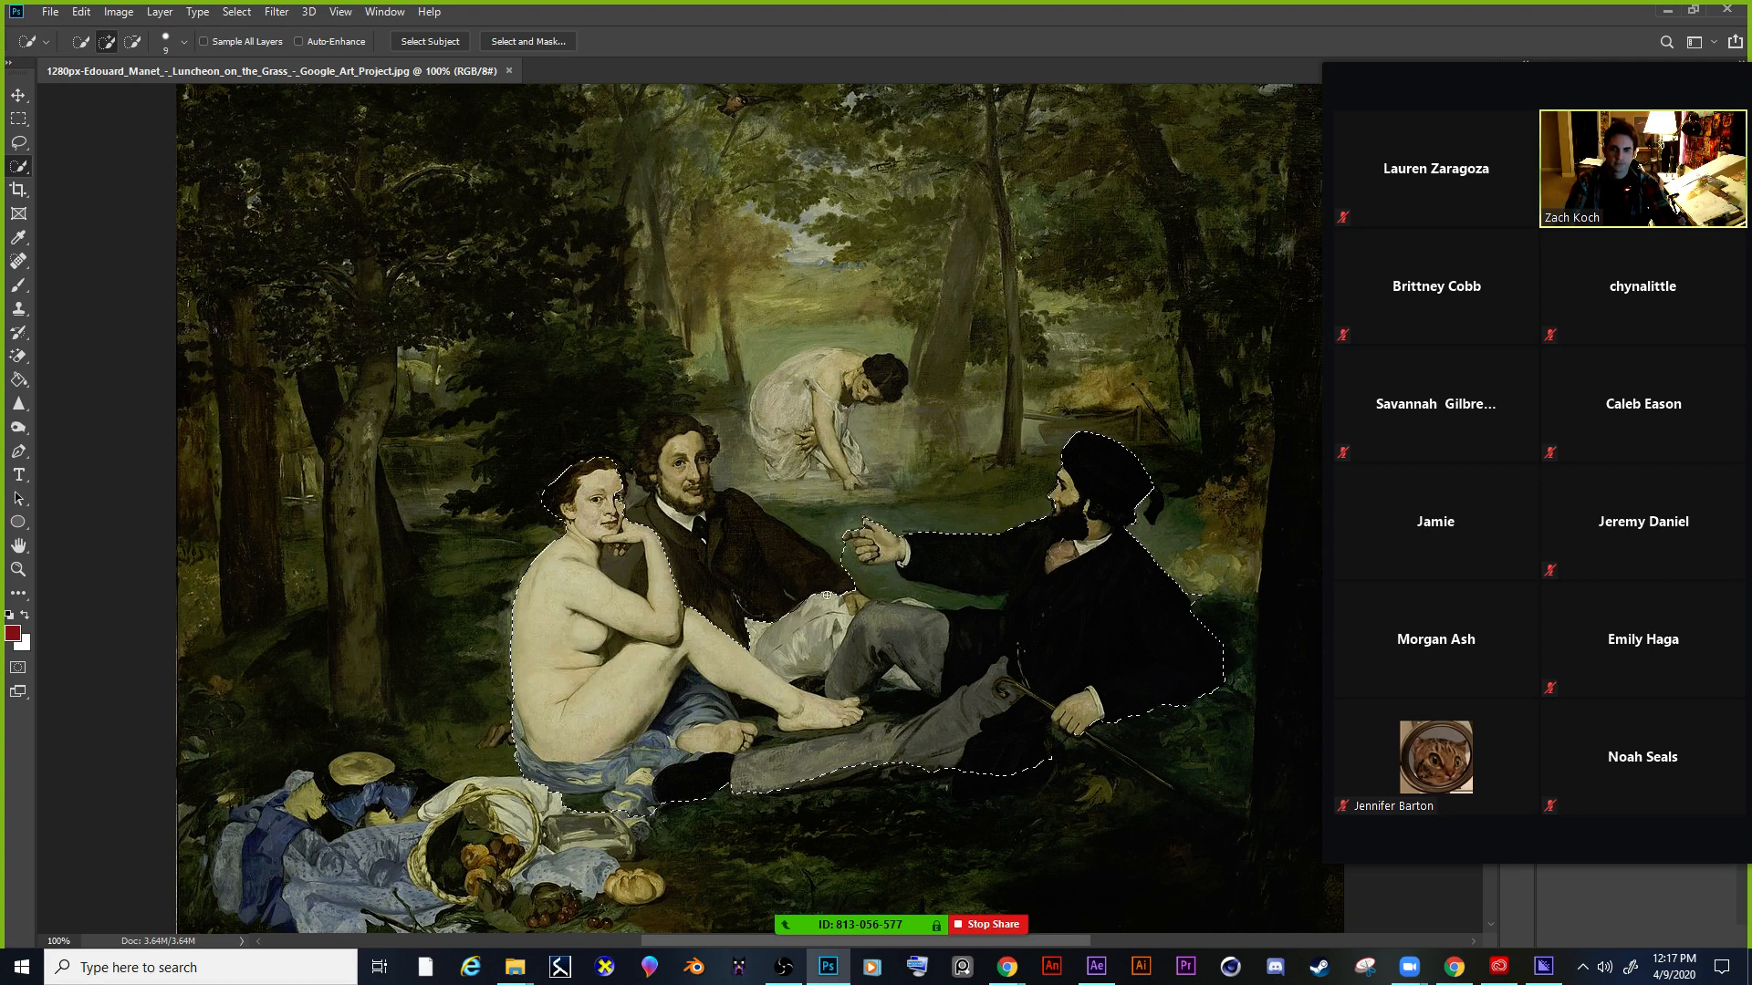
left_click_drag(854, 574, 975, 608)
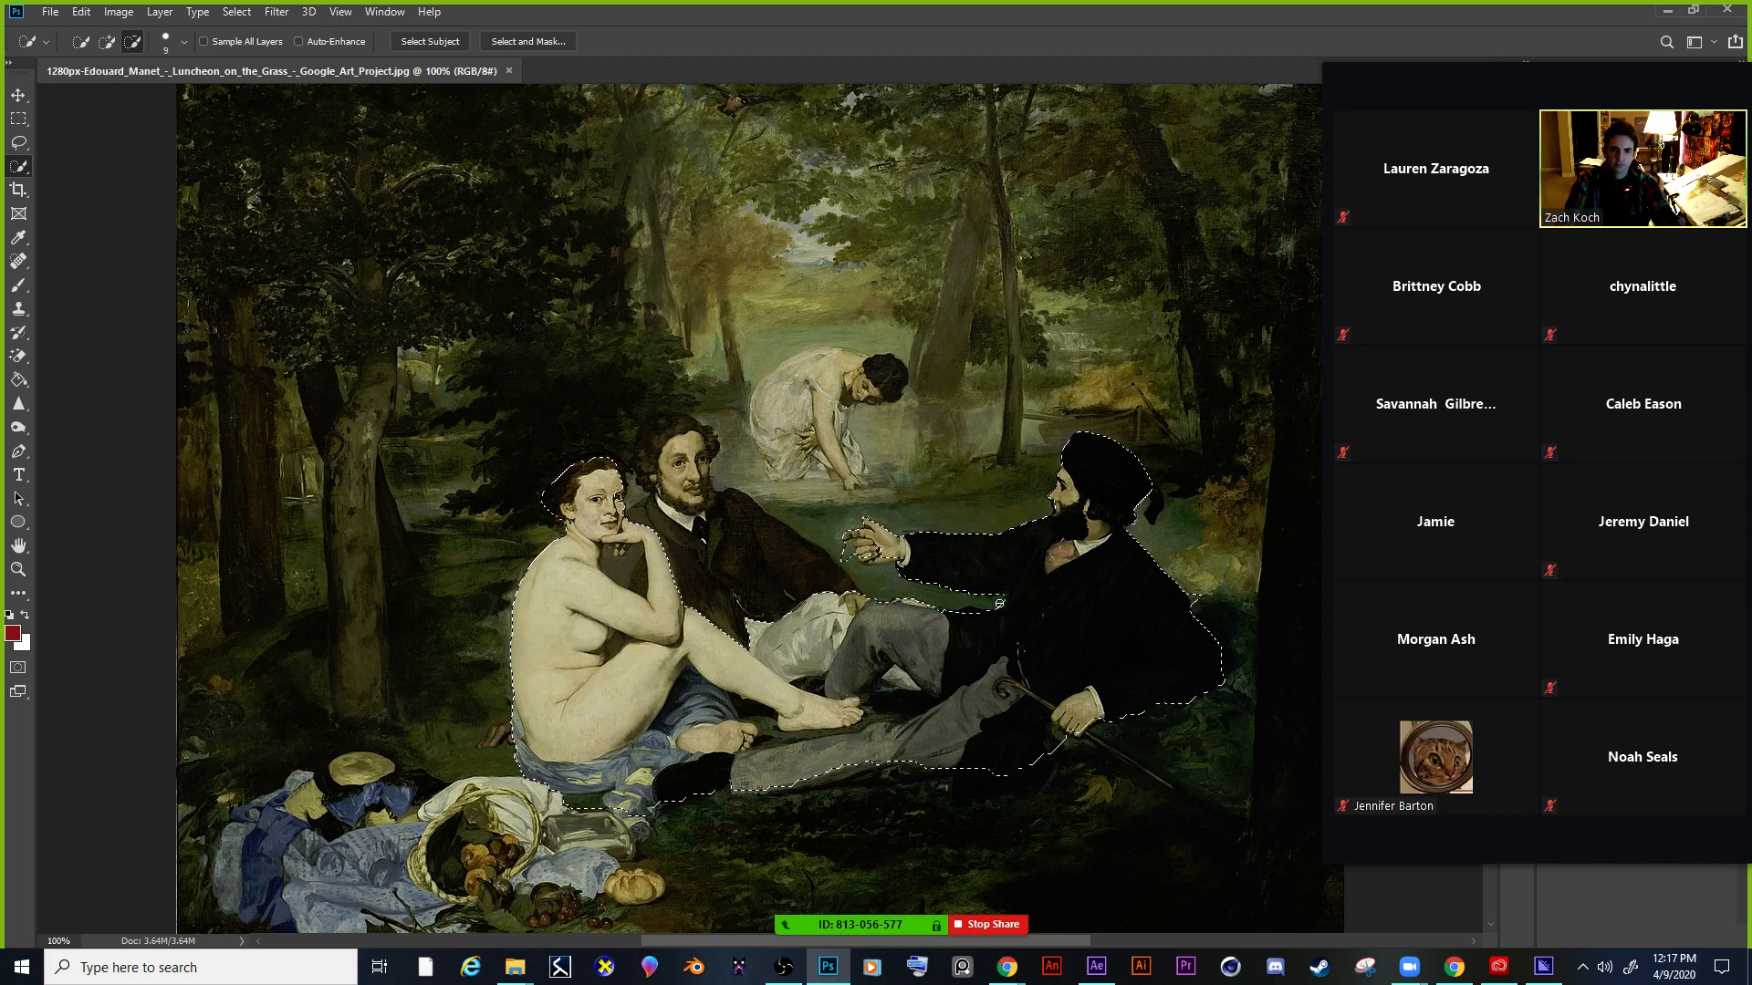
left_click(843, 548, "alt")
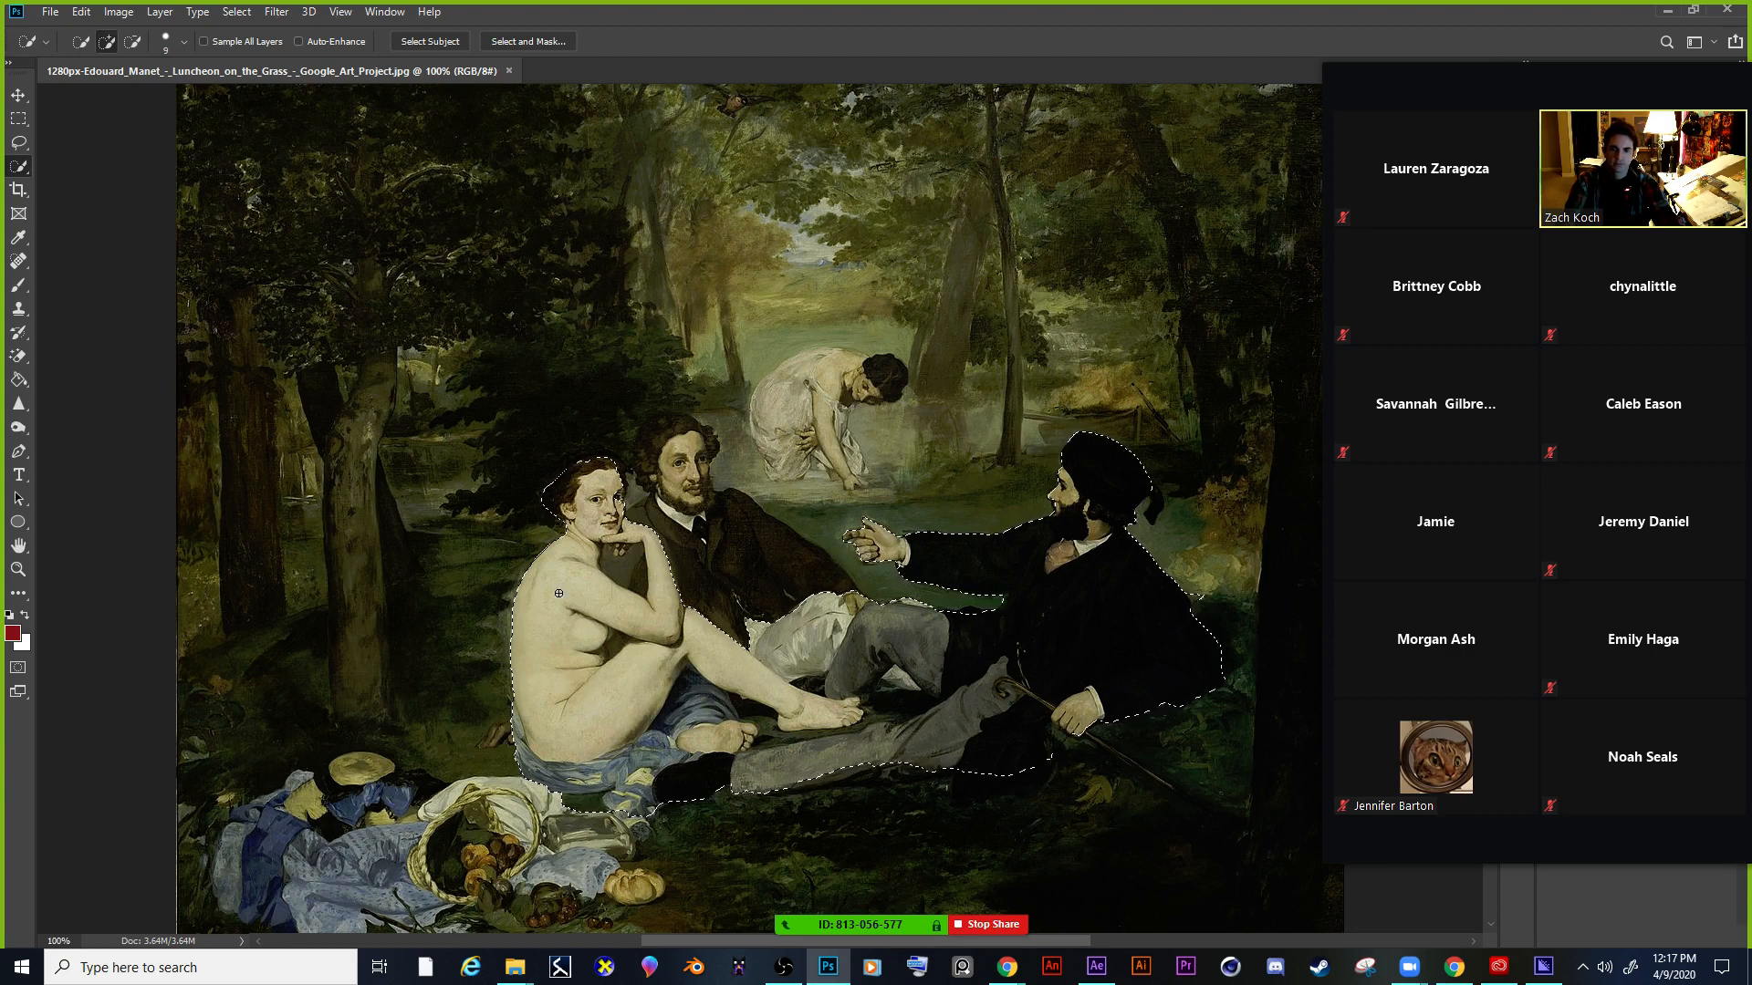
Subtract the gaps between the seated woman's bent arm and her torso and thigh from the selection.
left_click(626, 561, "alt")
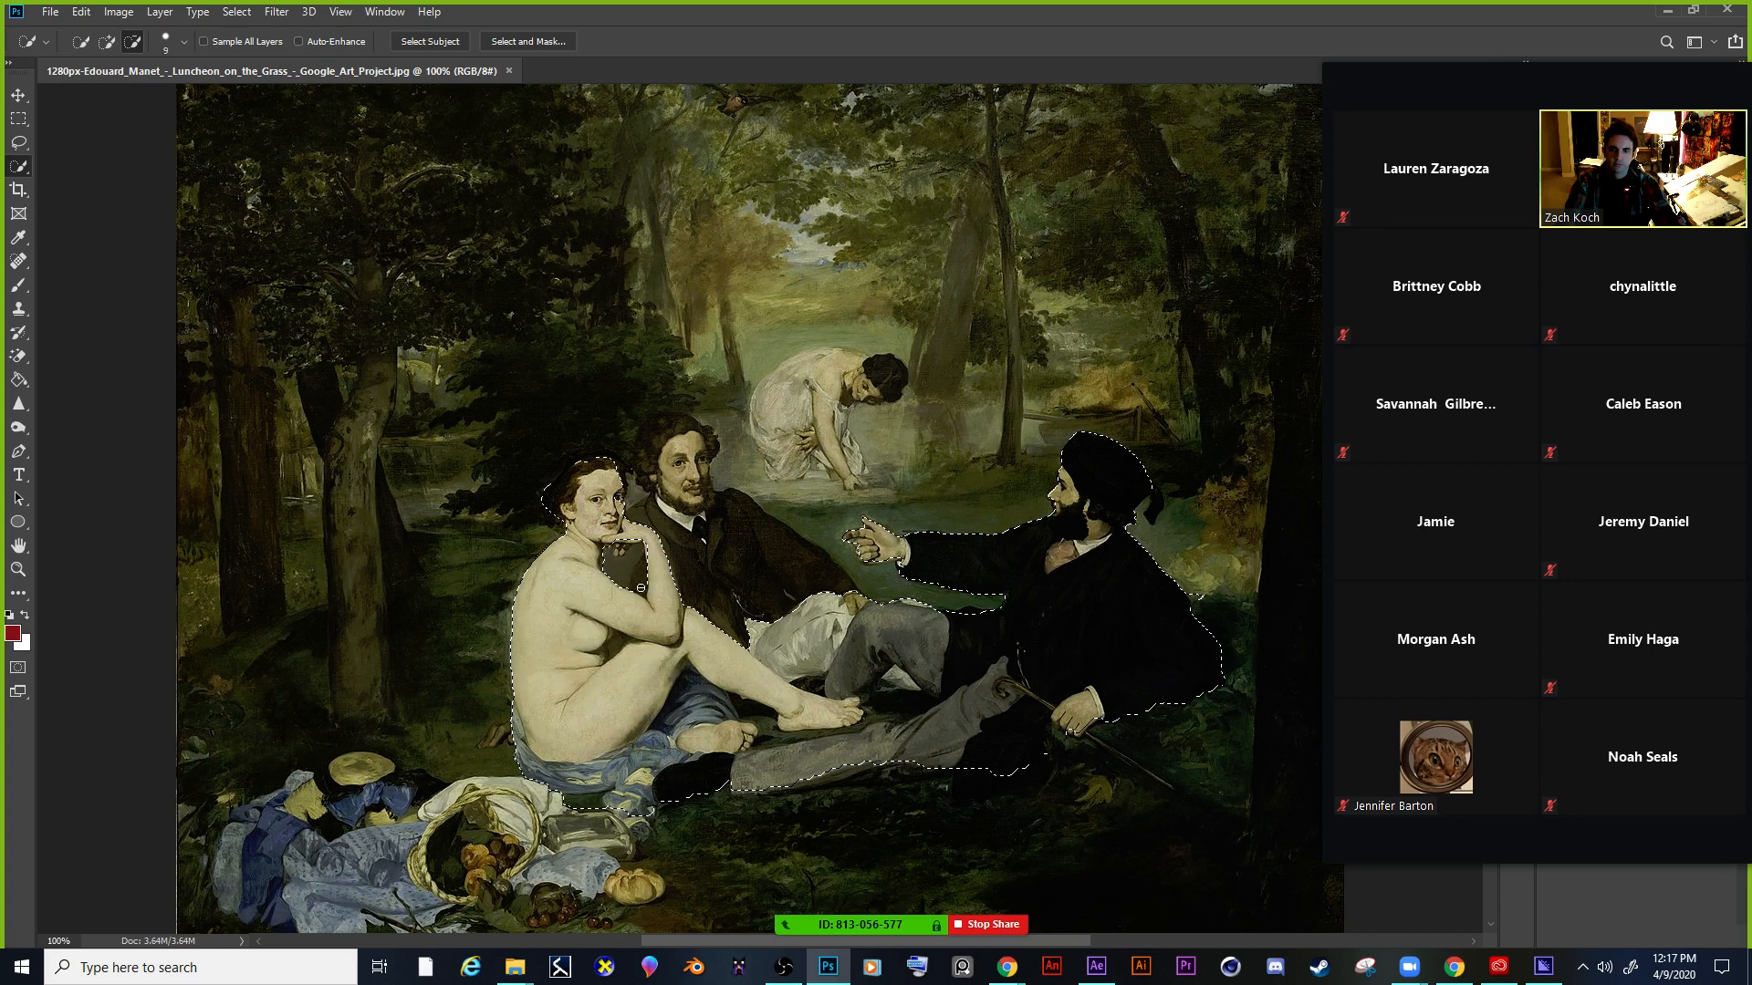
left_click(615, 642, "alt")
left_click_drag(612, 646, 610, 650)
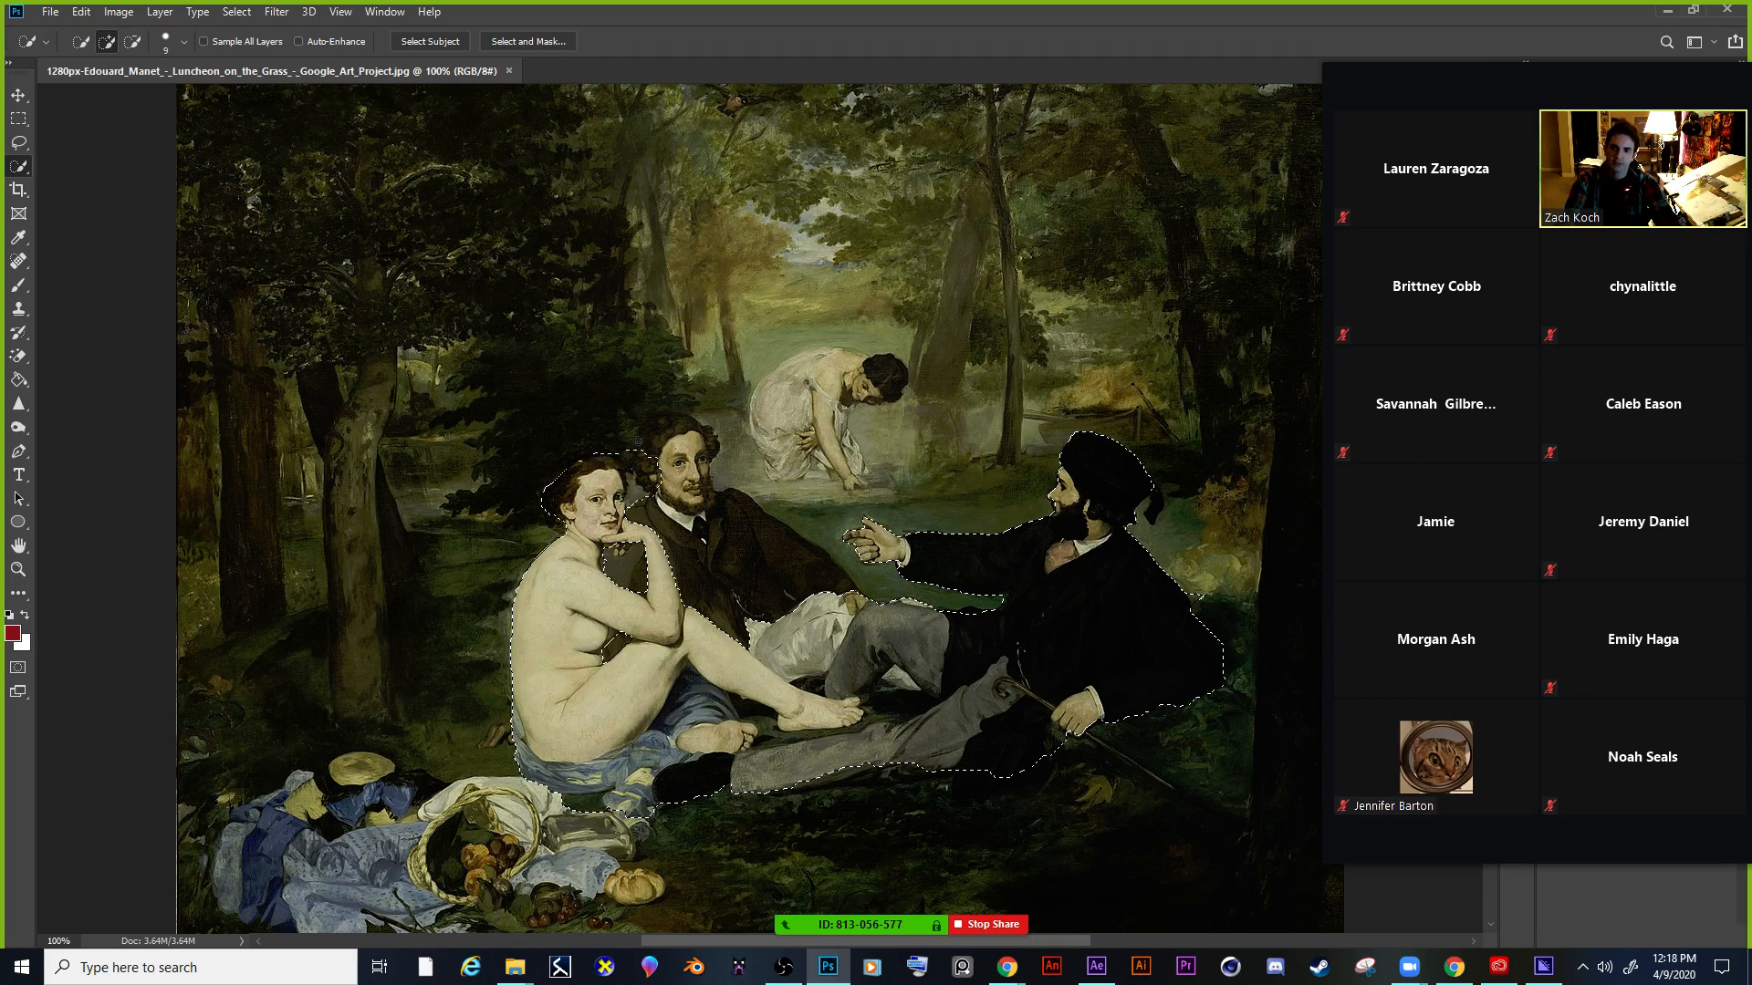
Refine the selection beside the woman's hair and between the legs, and add the dark coat edge beneath the reclining man.
left_click_drag(638, 441, 647, 498)
key("alt")
mouse_move(703, 694)
left_mouse_down()
mouse_move(796, 732)
mouse_move(904, 699)
mouse_move(946, 645)
left_mouse_up()
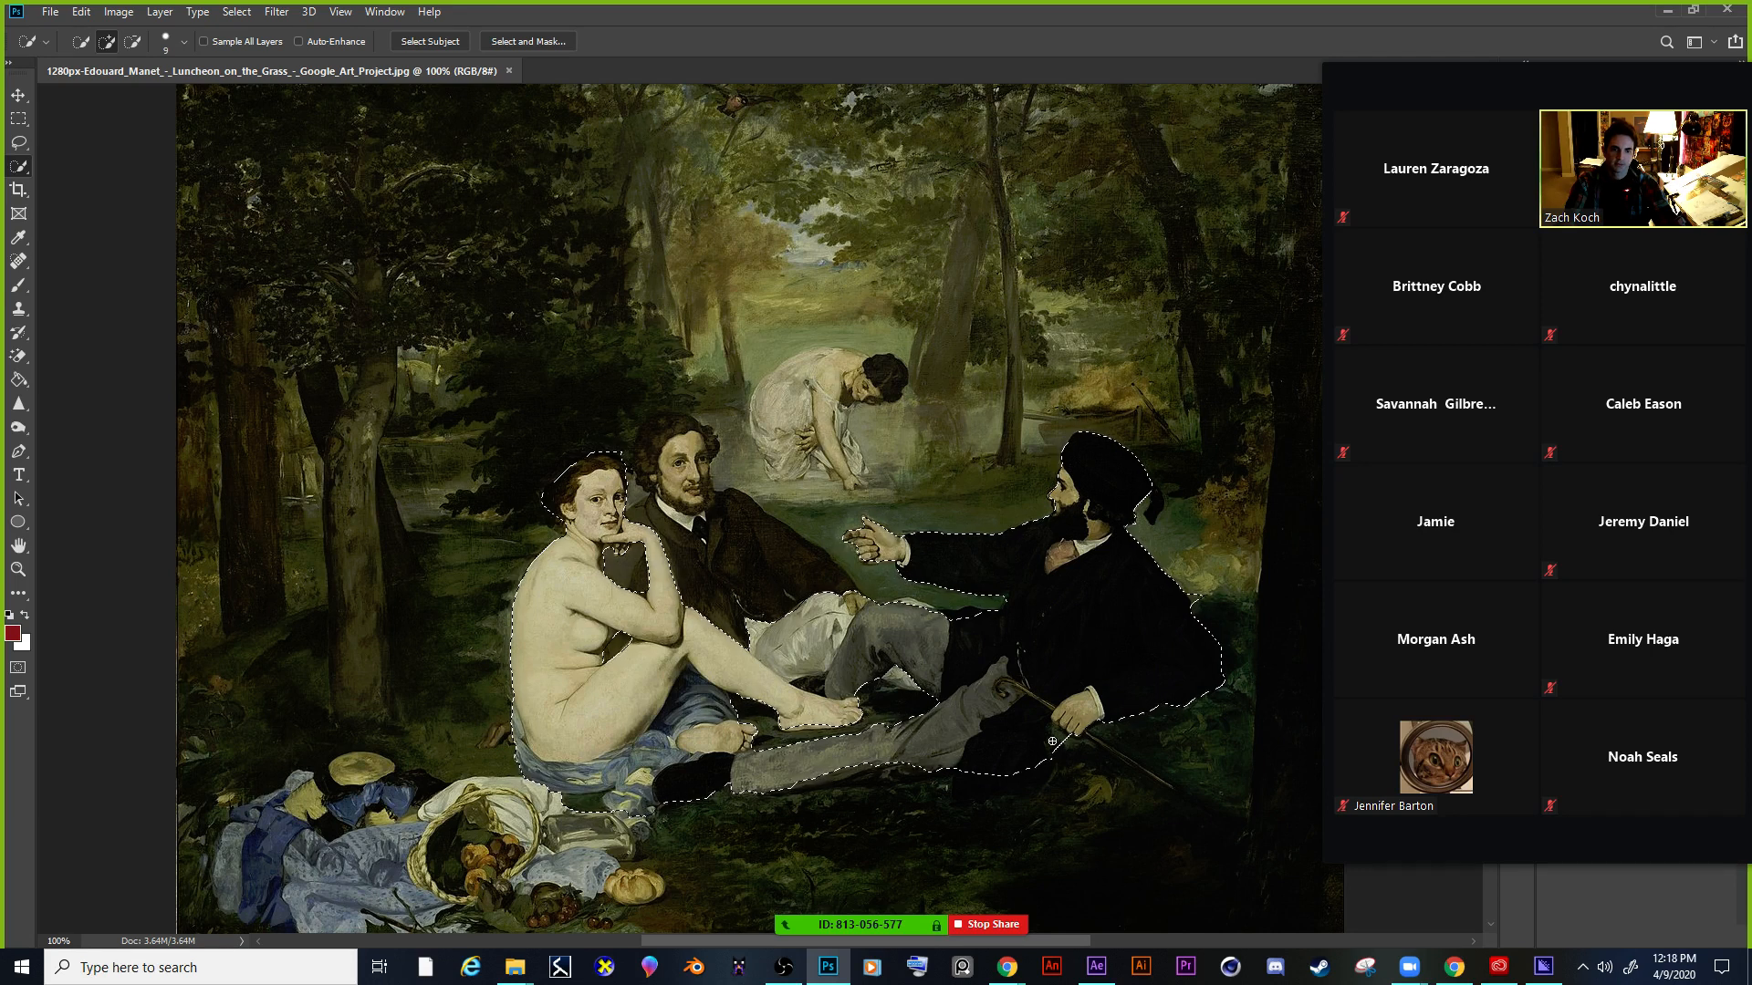
left_click_drag(1001, 785, 972, 791)
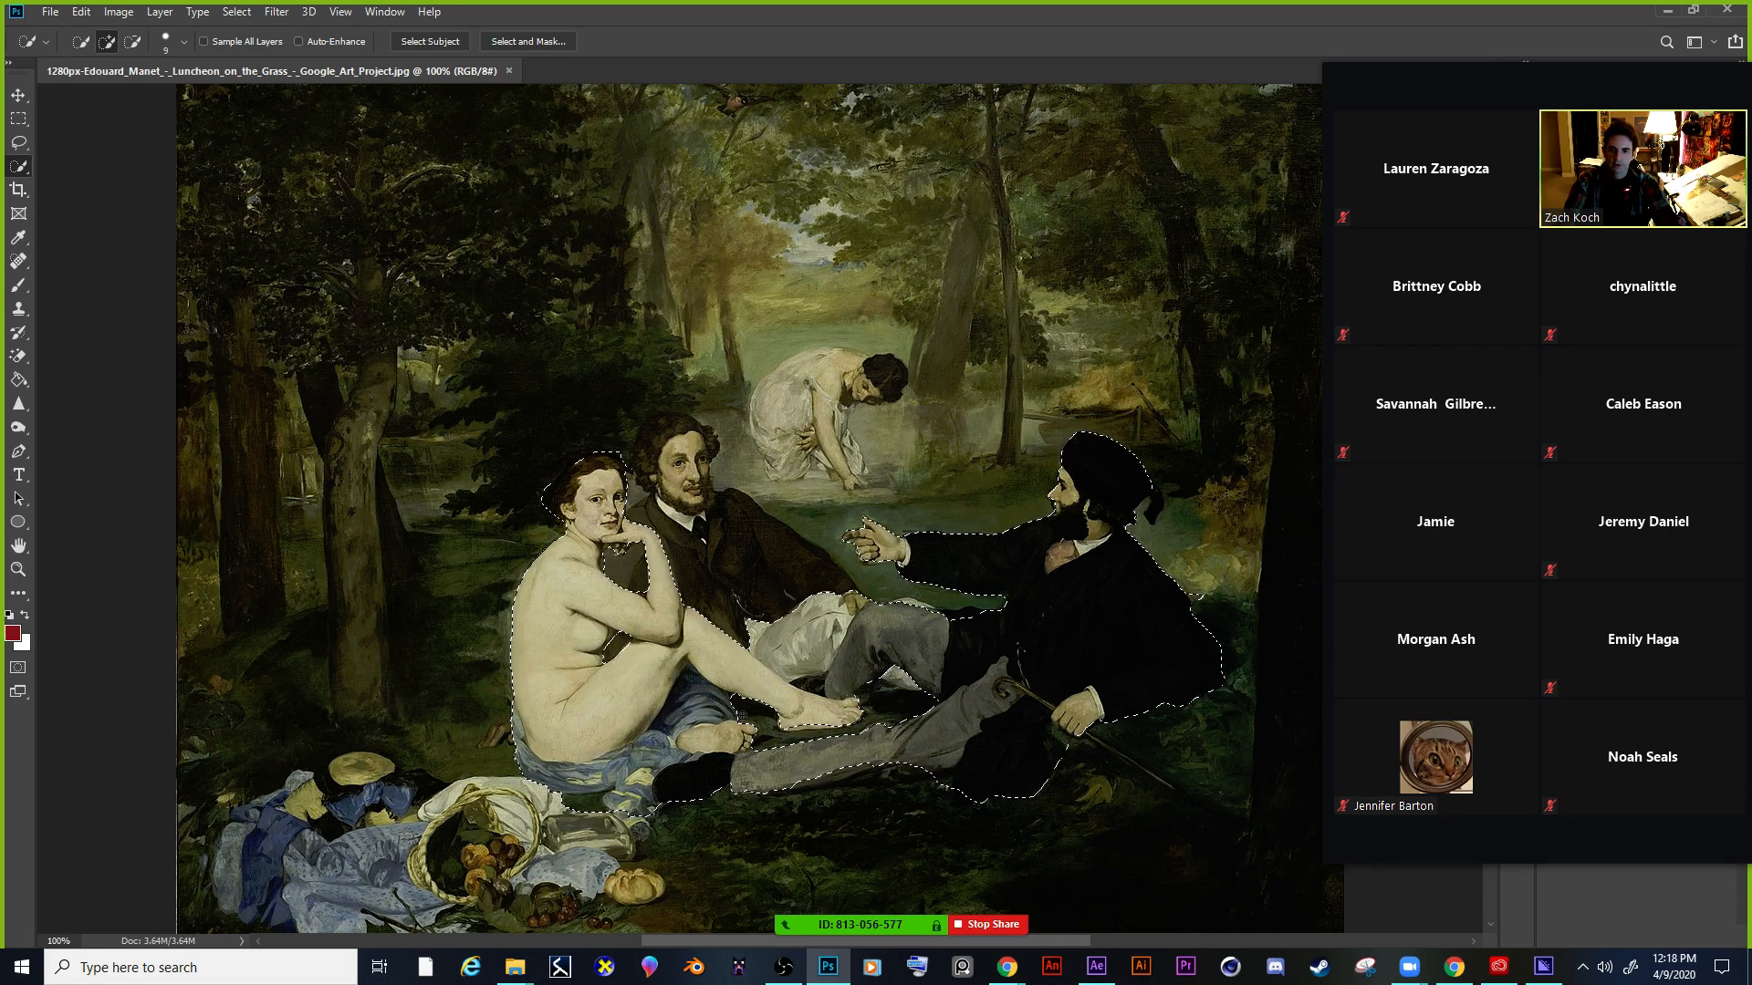
Cut the selected figures from the Background and paste them in place on a new layer.
left_click(81, 11)
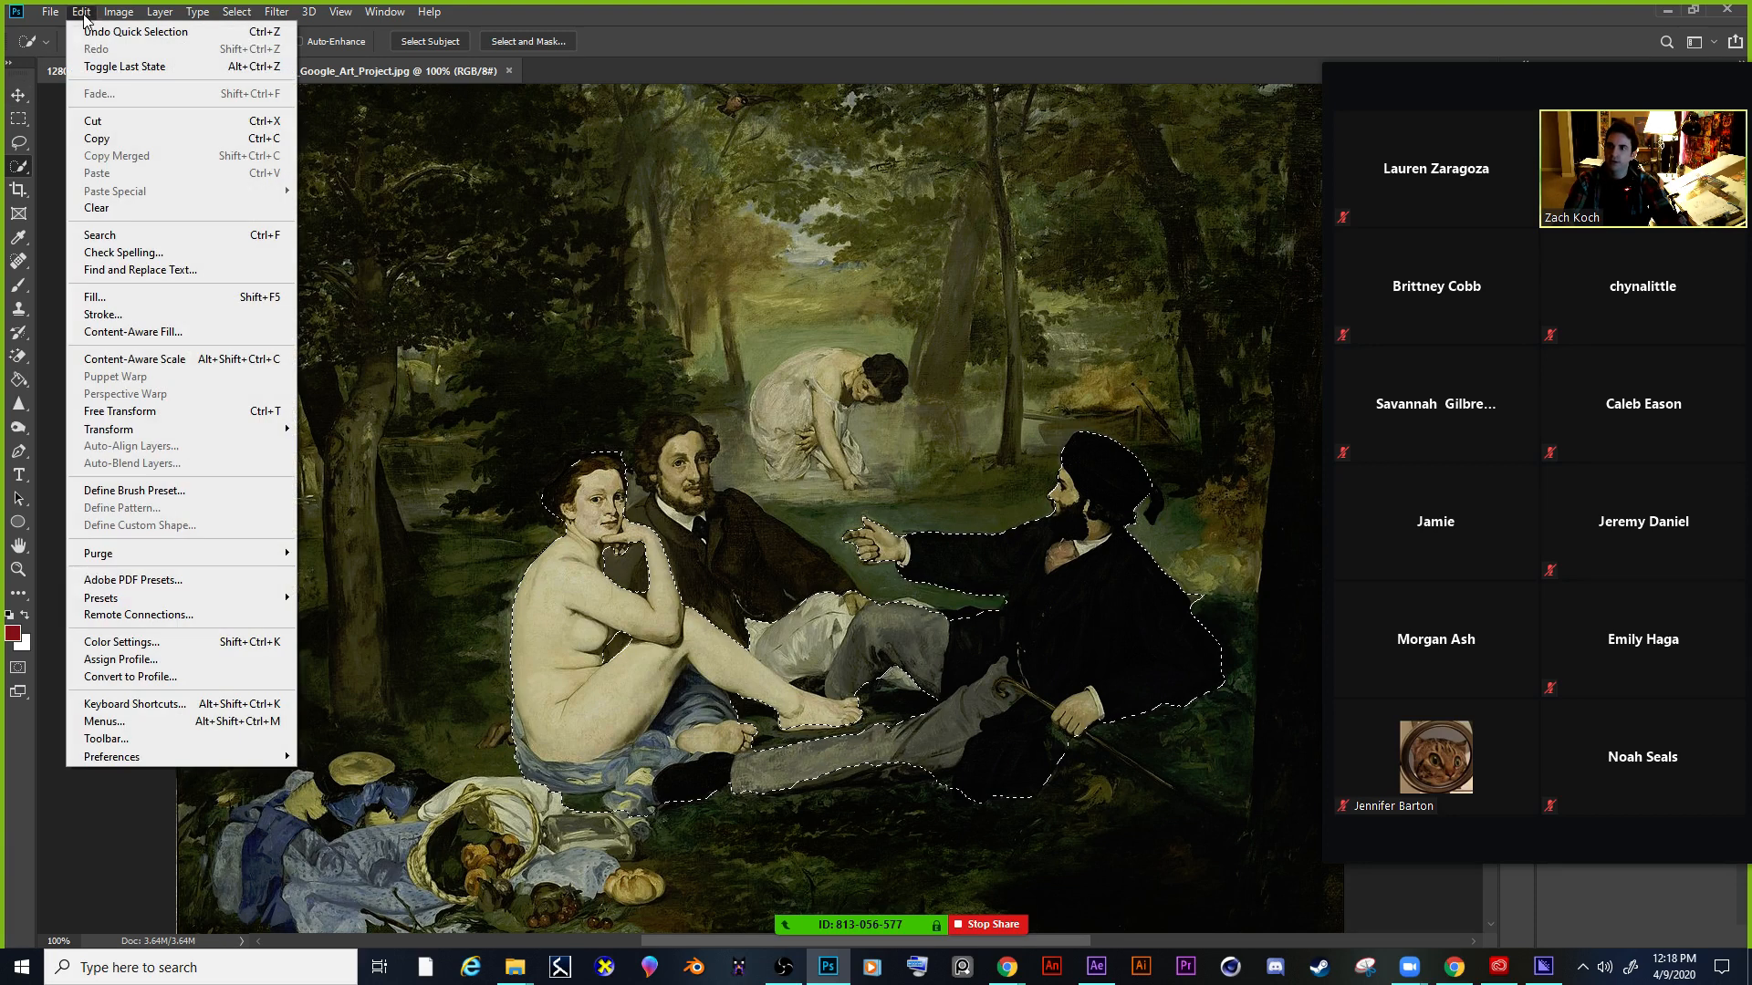
left_click(140, 124)
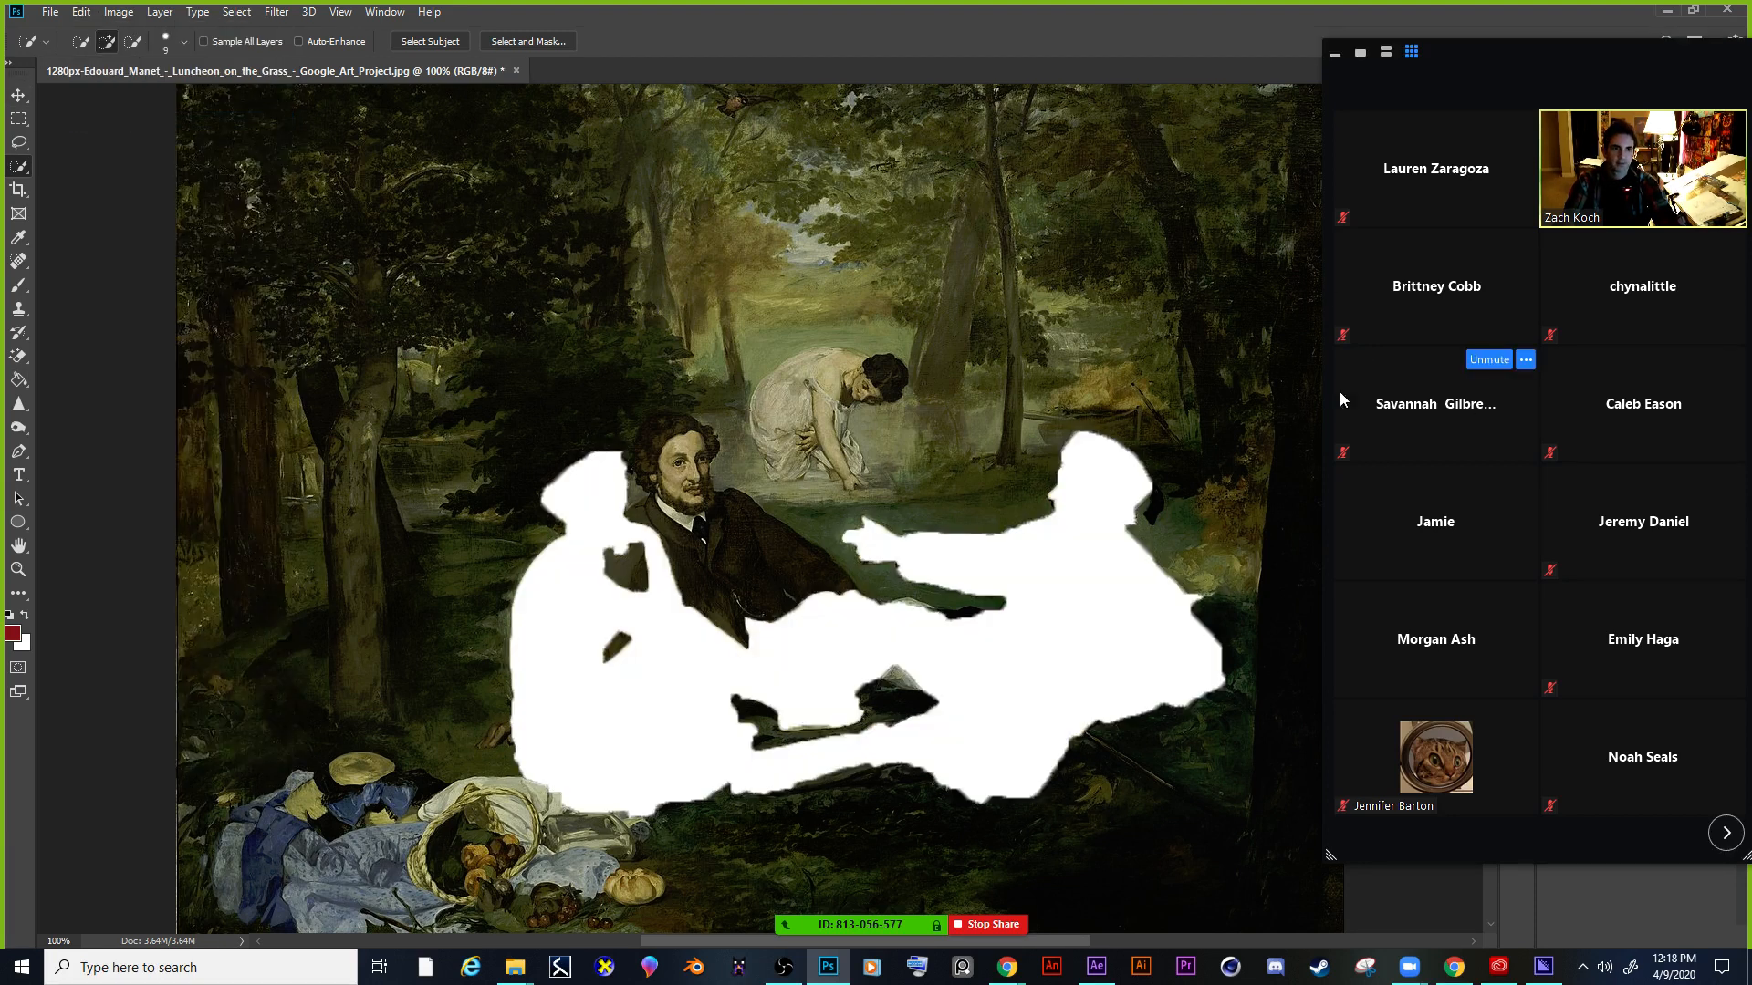
left_click_drag(1460, 60, 1751, 60)
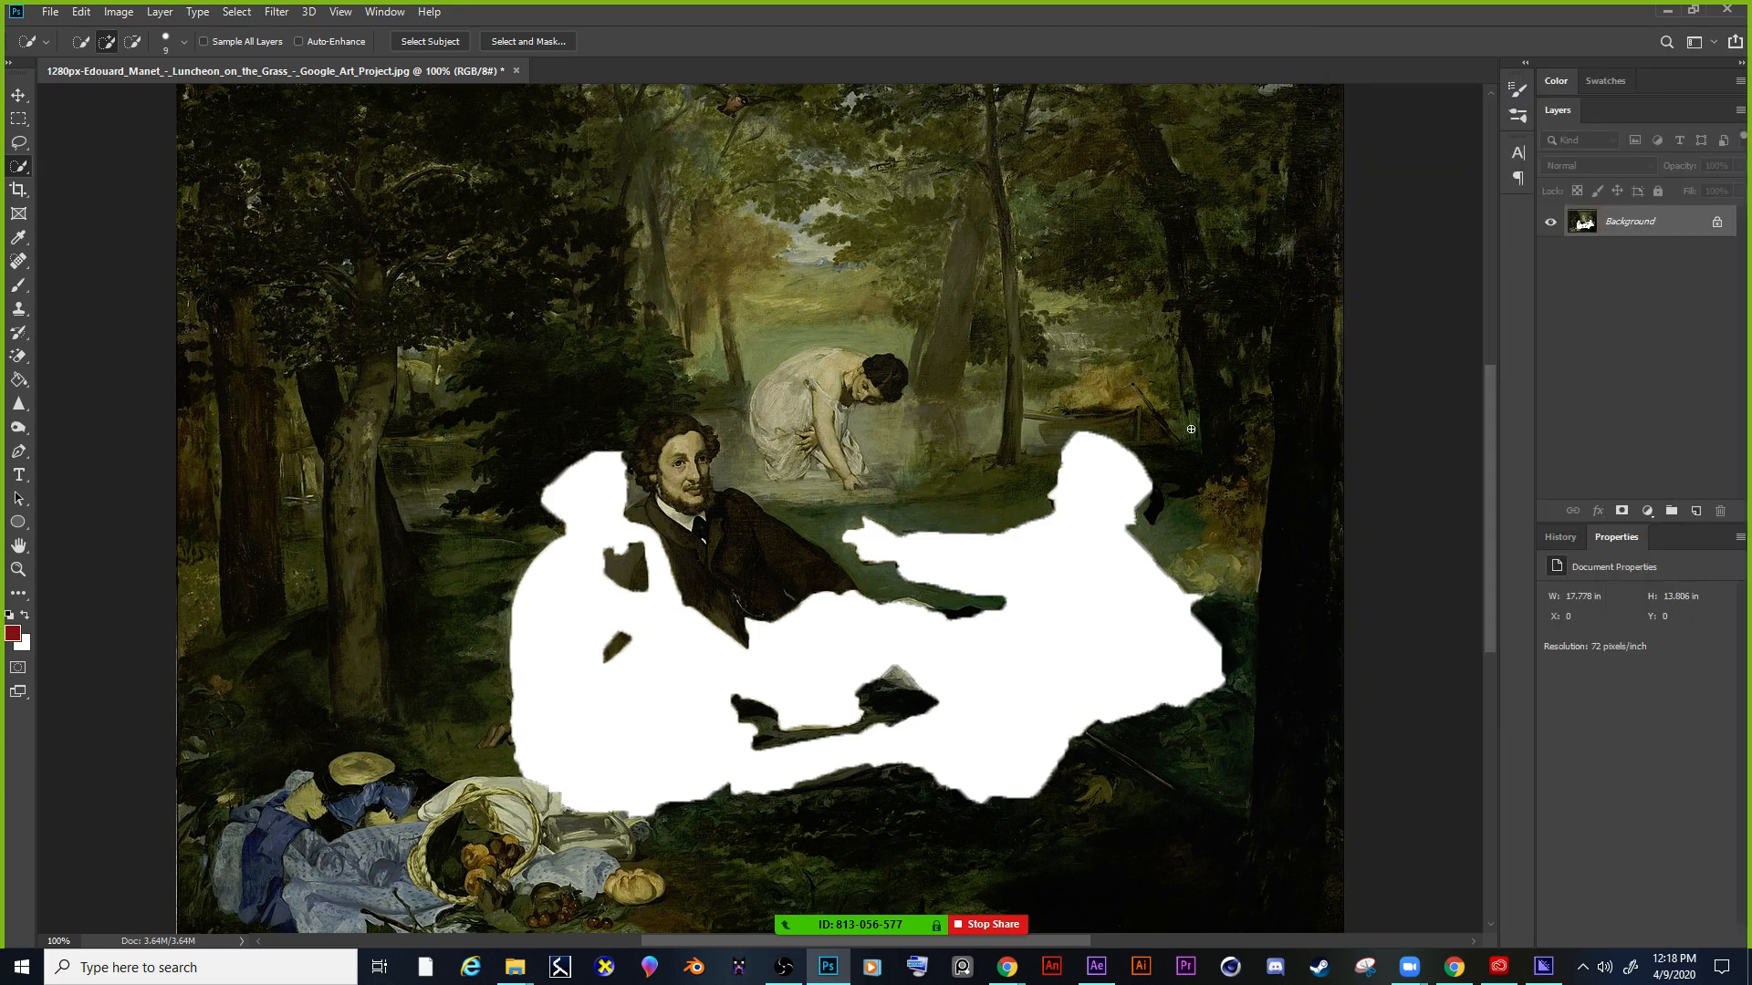
key("ctrl+shift+v")
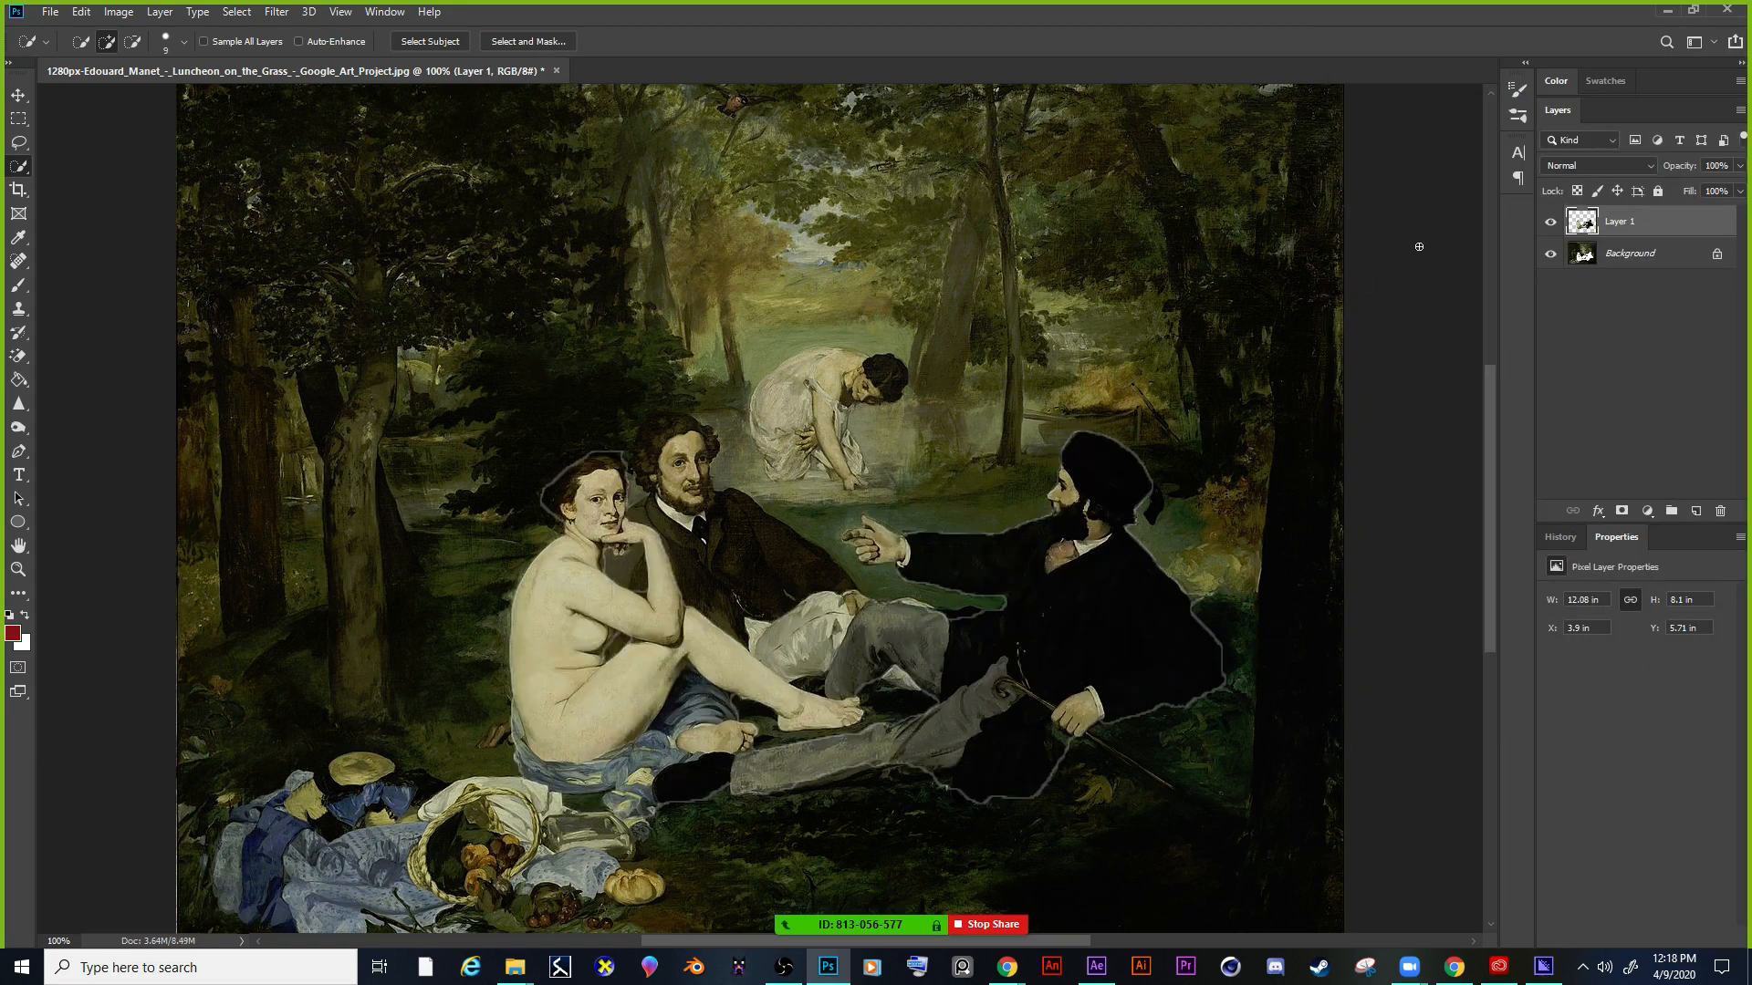
left_click(19, 94)
mouse_move(663, 720)
left_mouse_down()
mouse_move(627, 704)
mouse_move(644, 623)
mouse_move(493, 426)
mouse_move(556, 456)
mouse_move(666, 718)
left_mouse_up()
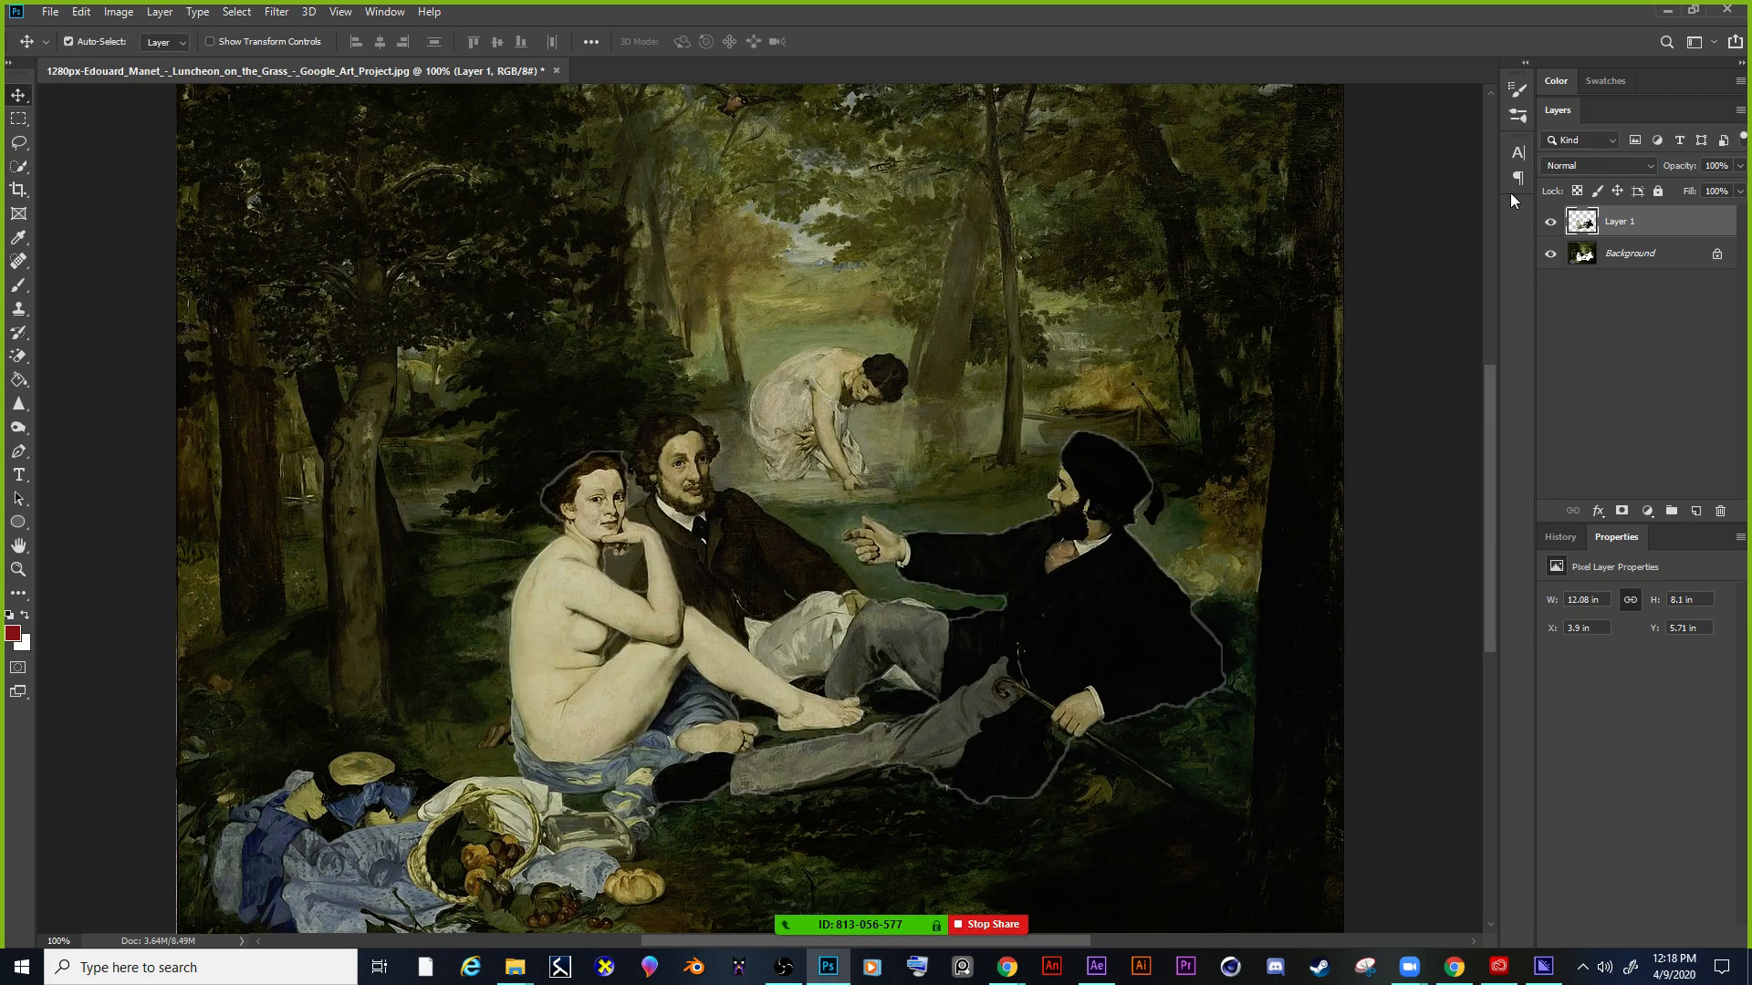
Hide the cut-out figures layer and draw a loose Lasso selection around the white hole in the painting.
left_click(1549, 221)
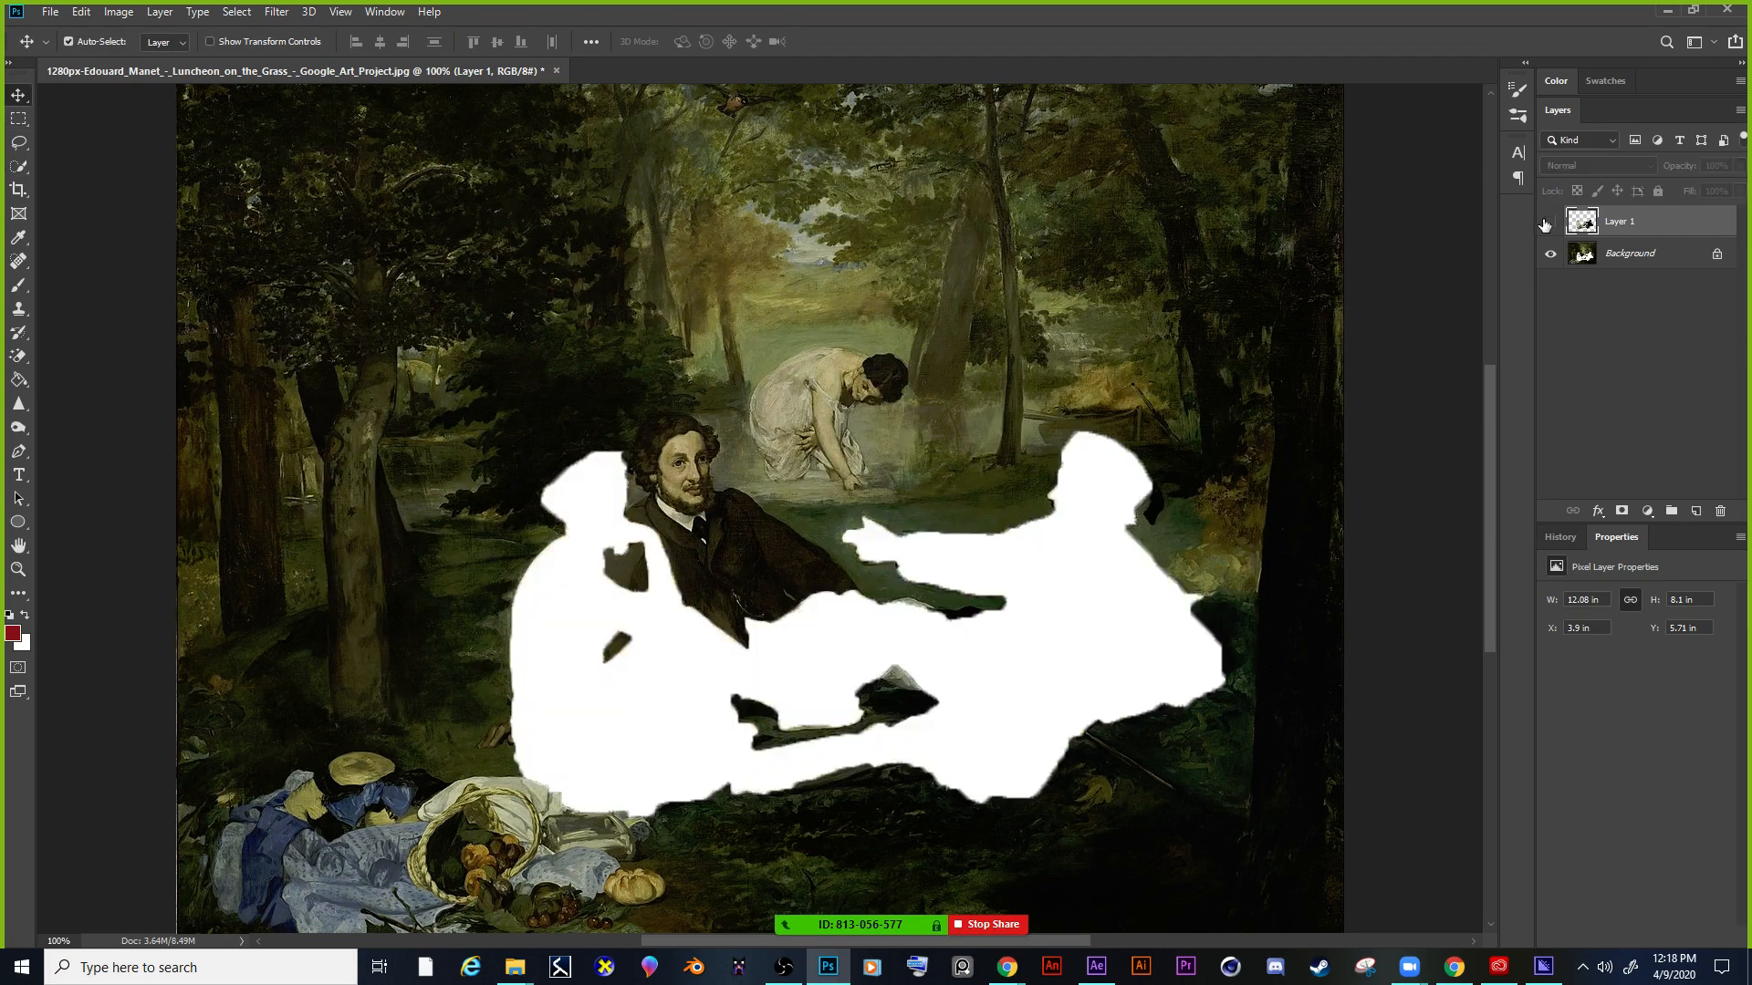
left_click(18, 141)
mouse_move(589, 441)
left_mouse_down()
mouse_move(515, 515)
mouse_move(544, 550)
mouse_move(491, 616)
mouse_move(512, 799)
mouse_move(576, 823)
mouse_move(623, 840)
mouse_move(881, 778)
mouse_move(1038, 810)
mouse_move(1214, 715)
mouse_move(1235, 679)
mouse_move(1209, 558)
mouse_move(1170, 514)
mouse_move(1155, 452)
mouse_move(1085, 416)
mouse_move(1038, 499)
mouse_move(978, 522)
mouse_move(879, 509)
mouse_move(836, 525)
mouse_move(829, 559)
mouse_move(892, 586)
mouse_move(837, 582)
mouse_move(765, 620)
mouse_move(704, 606)
mouse_move(588, 441)
left_mouse_up()
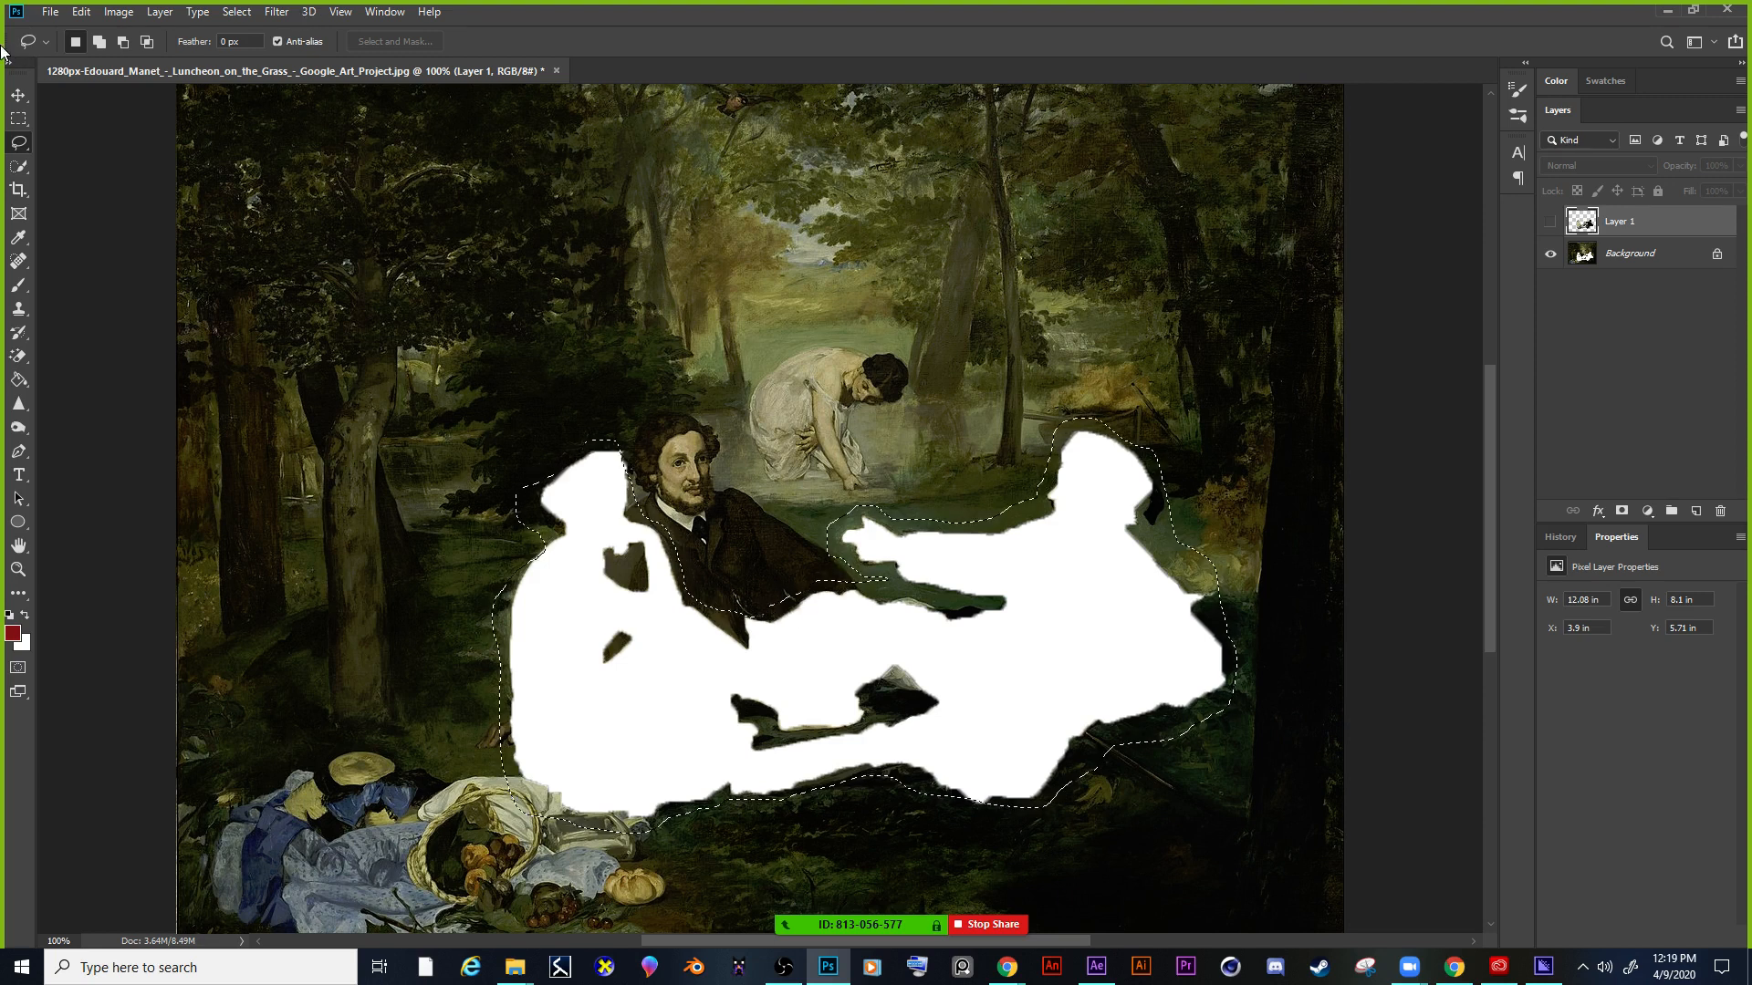
Fill the lassoed hole on the Background layer using Content-Aware contents in Normal mode at 100% opacity.
left_click(80, 13)
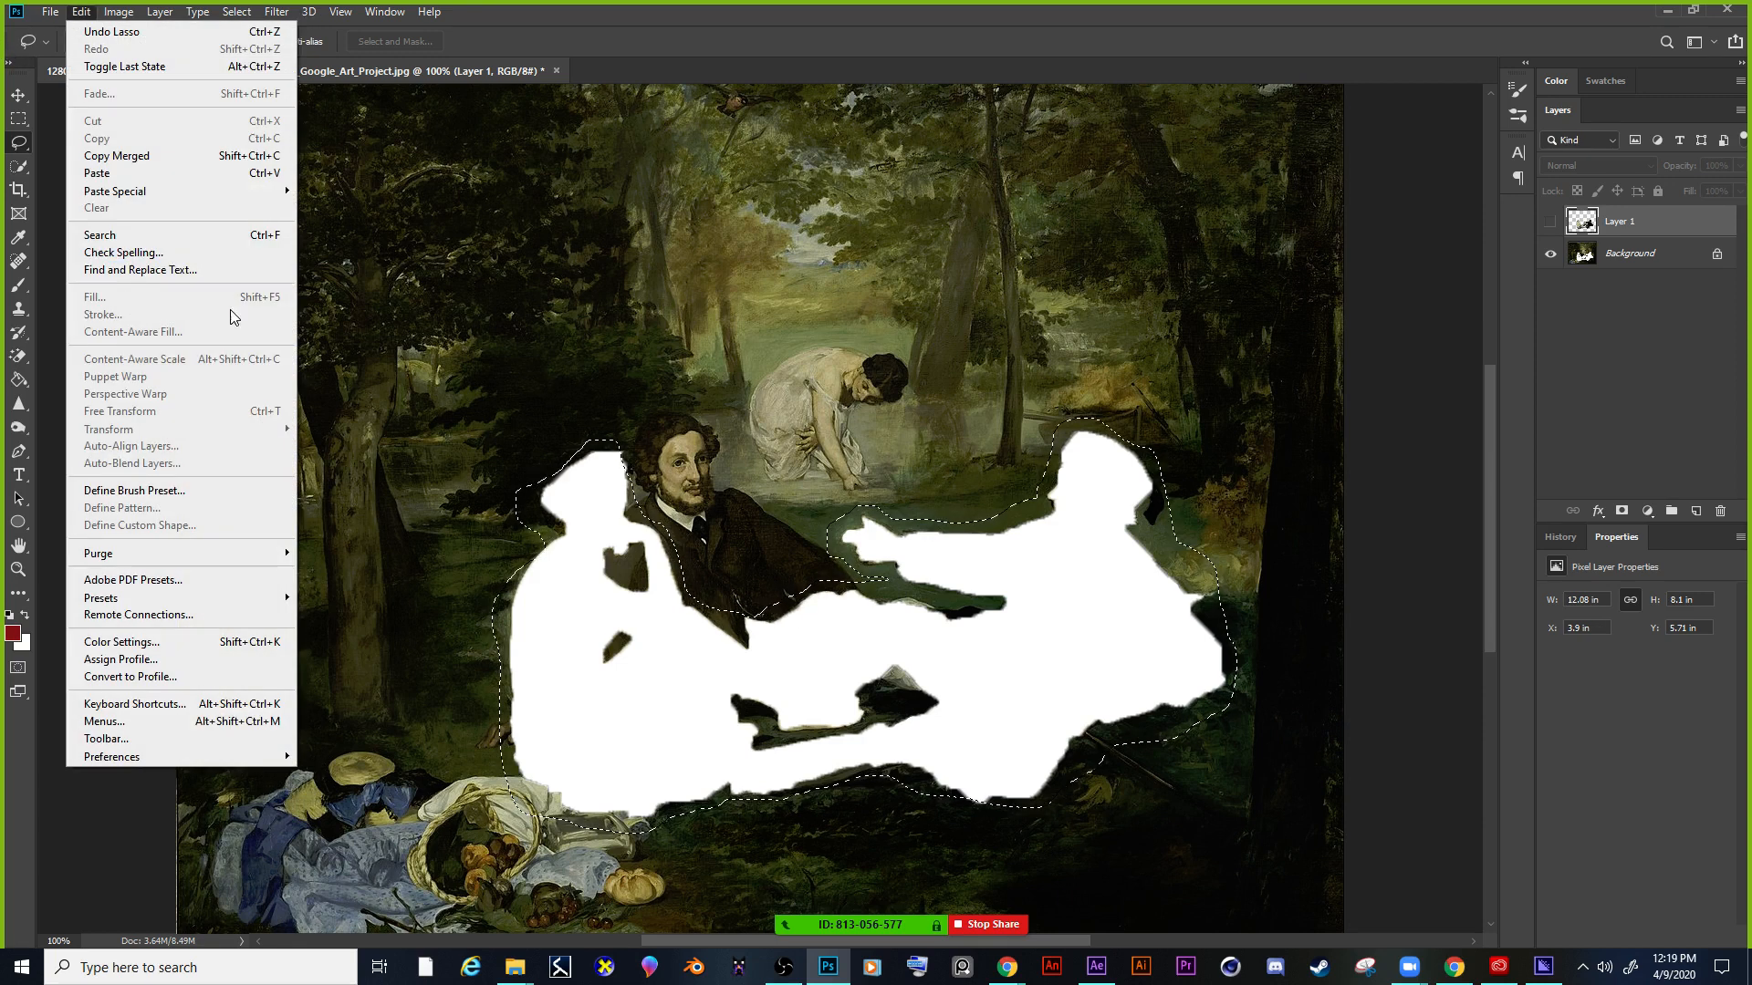
left_click(1622, 254)
left_click(1622, 255)
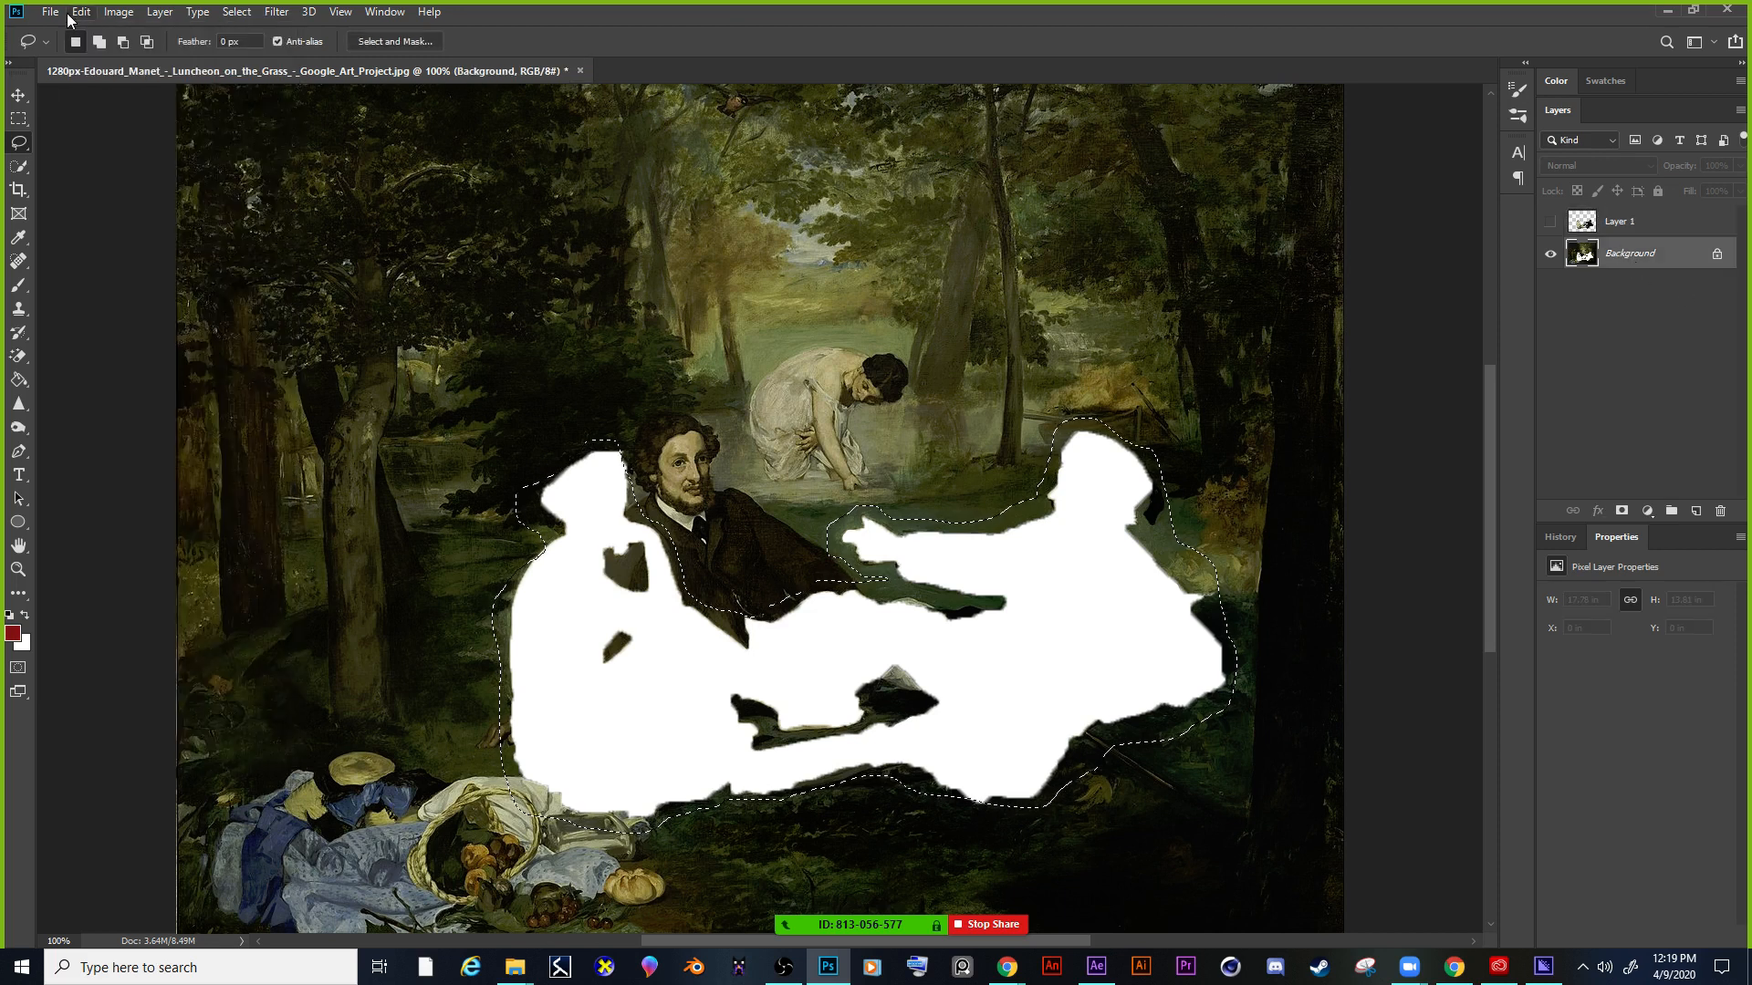
left_click(86, 12)
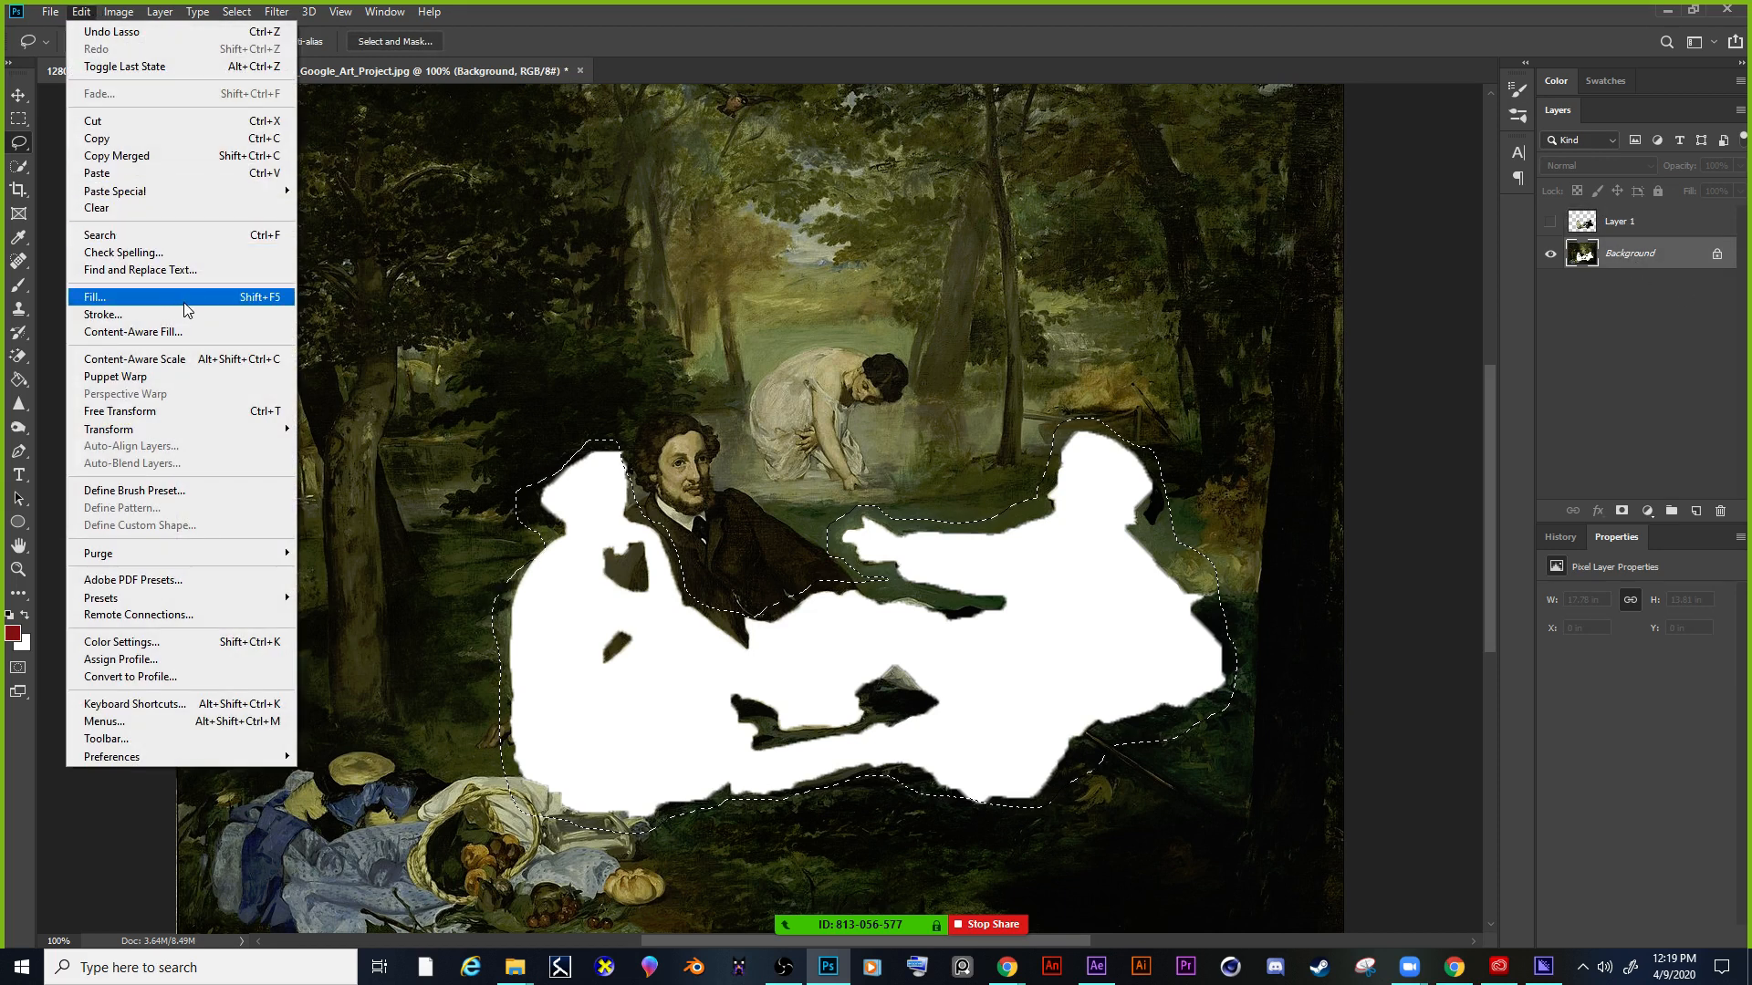
left_click(259, 299)
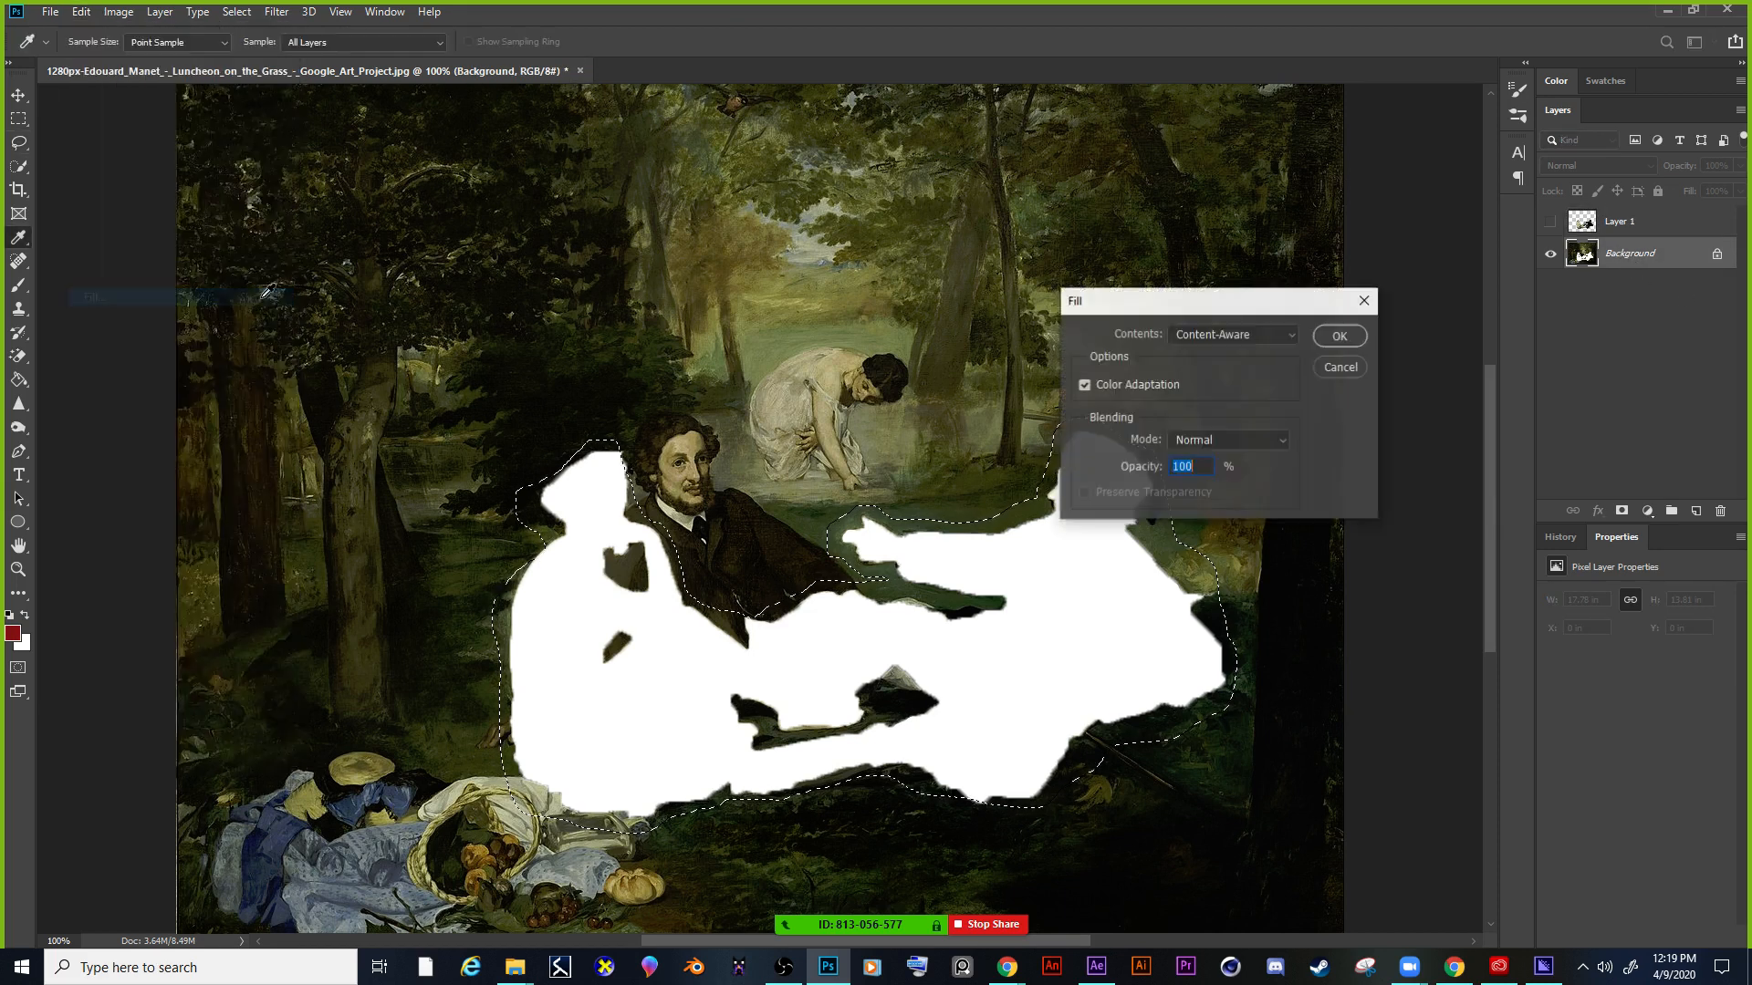
left_click(1342, 335)
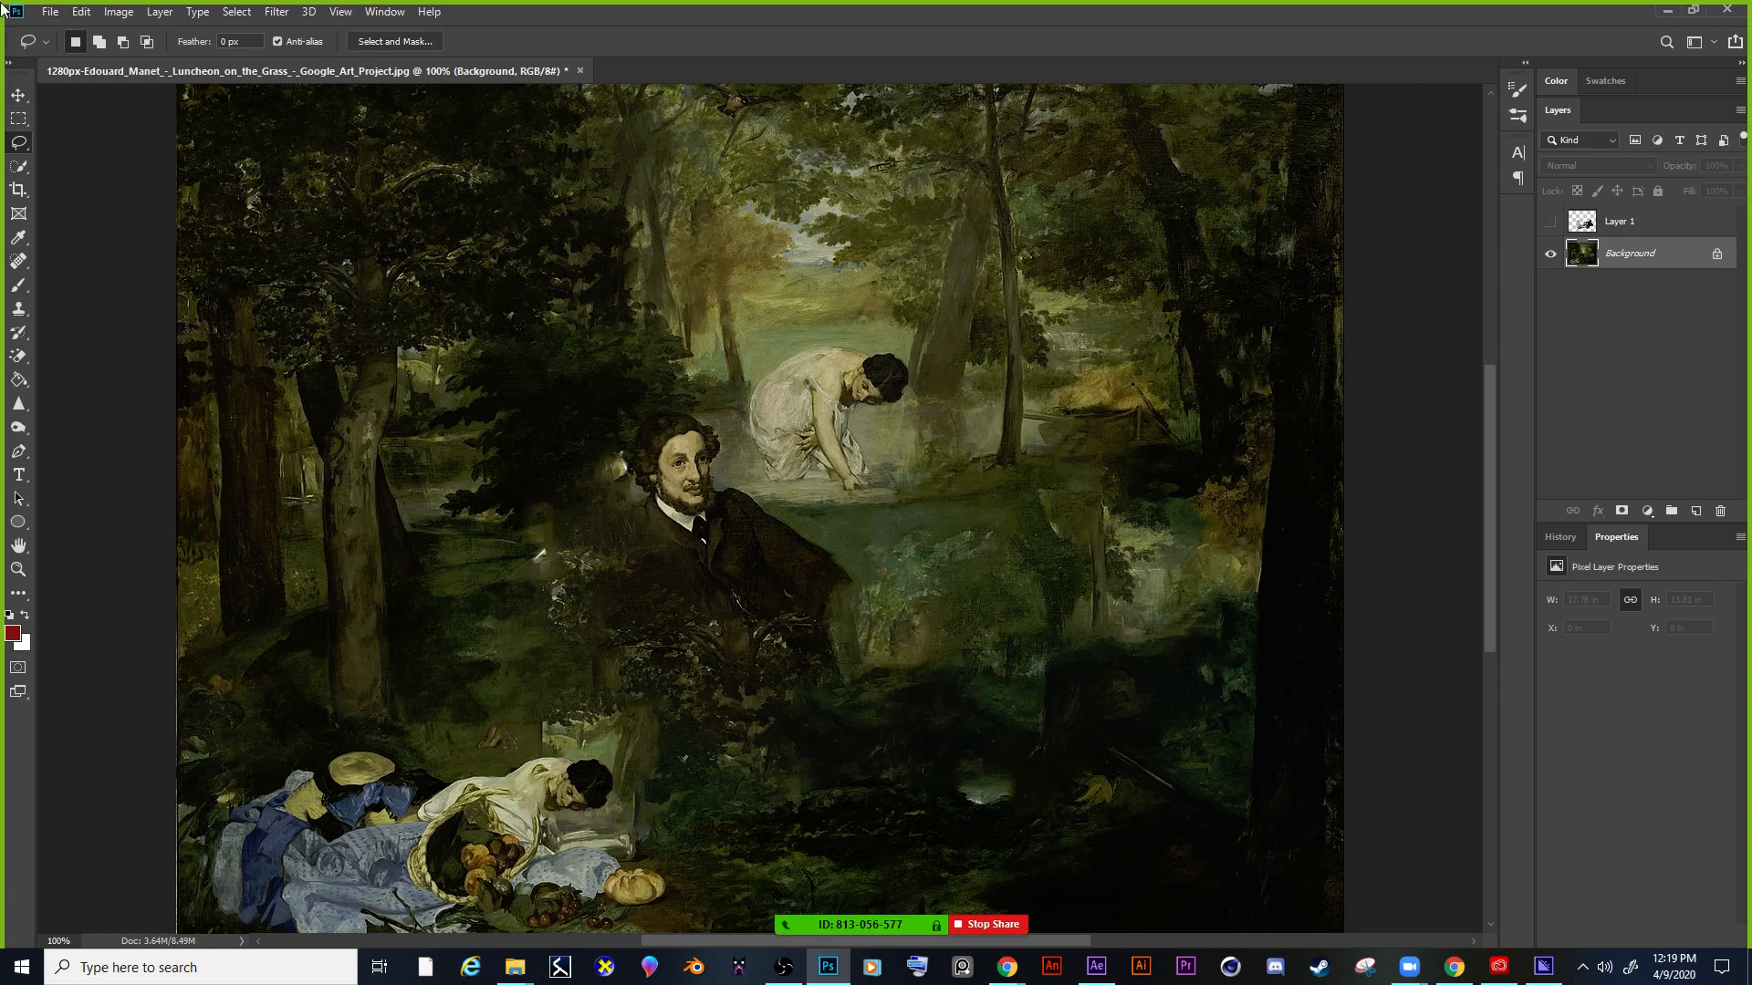
Show the cut-out figures layer above the filled background.
left_click(51, 13)
left_click(50, 13)
left_click(1552, 221)
Save the layered document as the Photoshop file "Manet" in the Downloads from Chrome 2020 folder with Maximize Compatibility enabled.
left_click(50, 12)
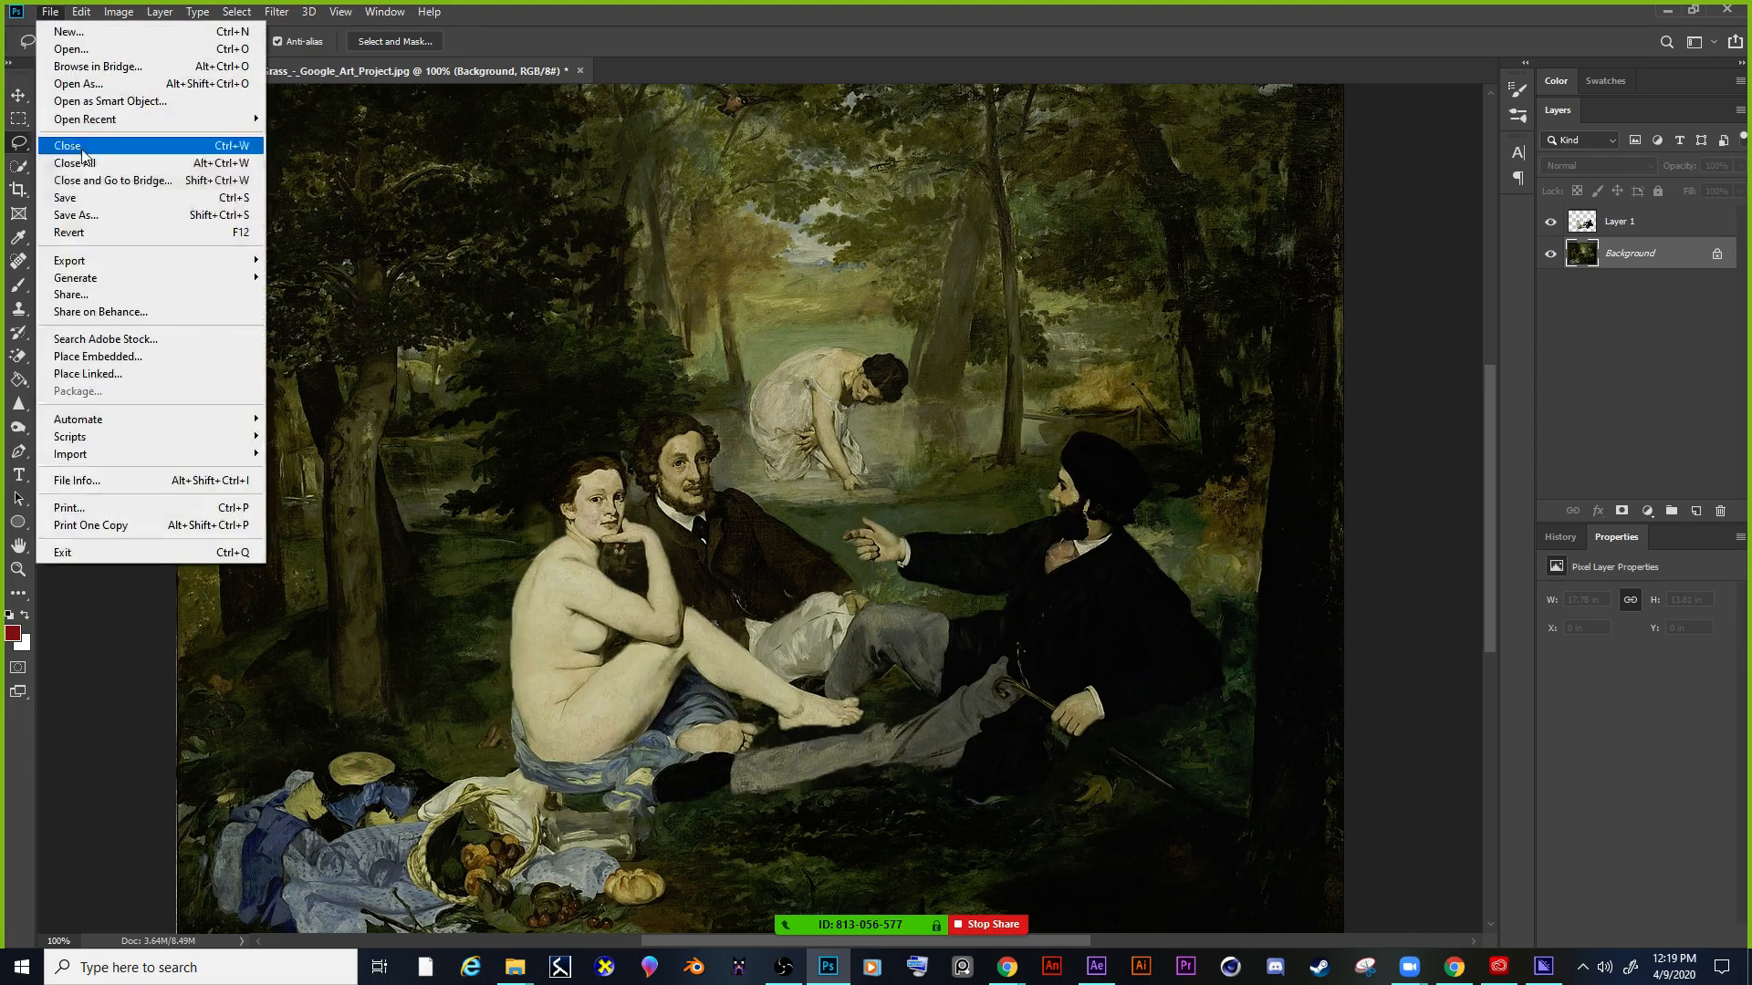
left_click(91, 210)
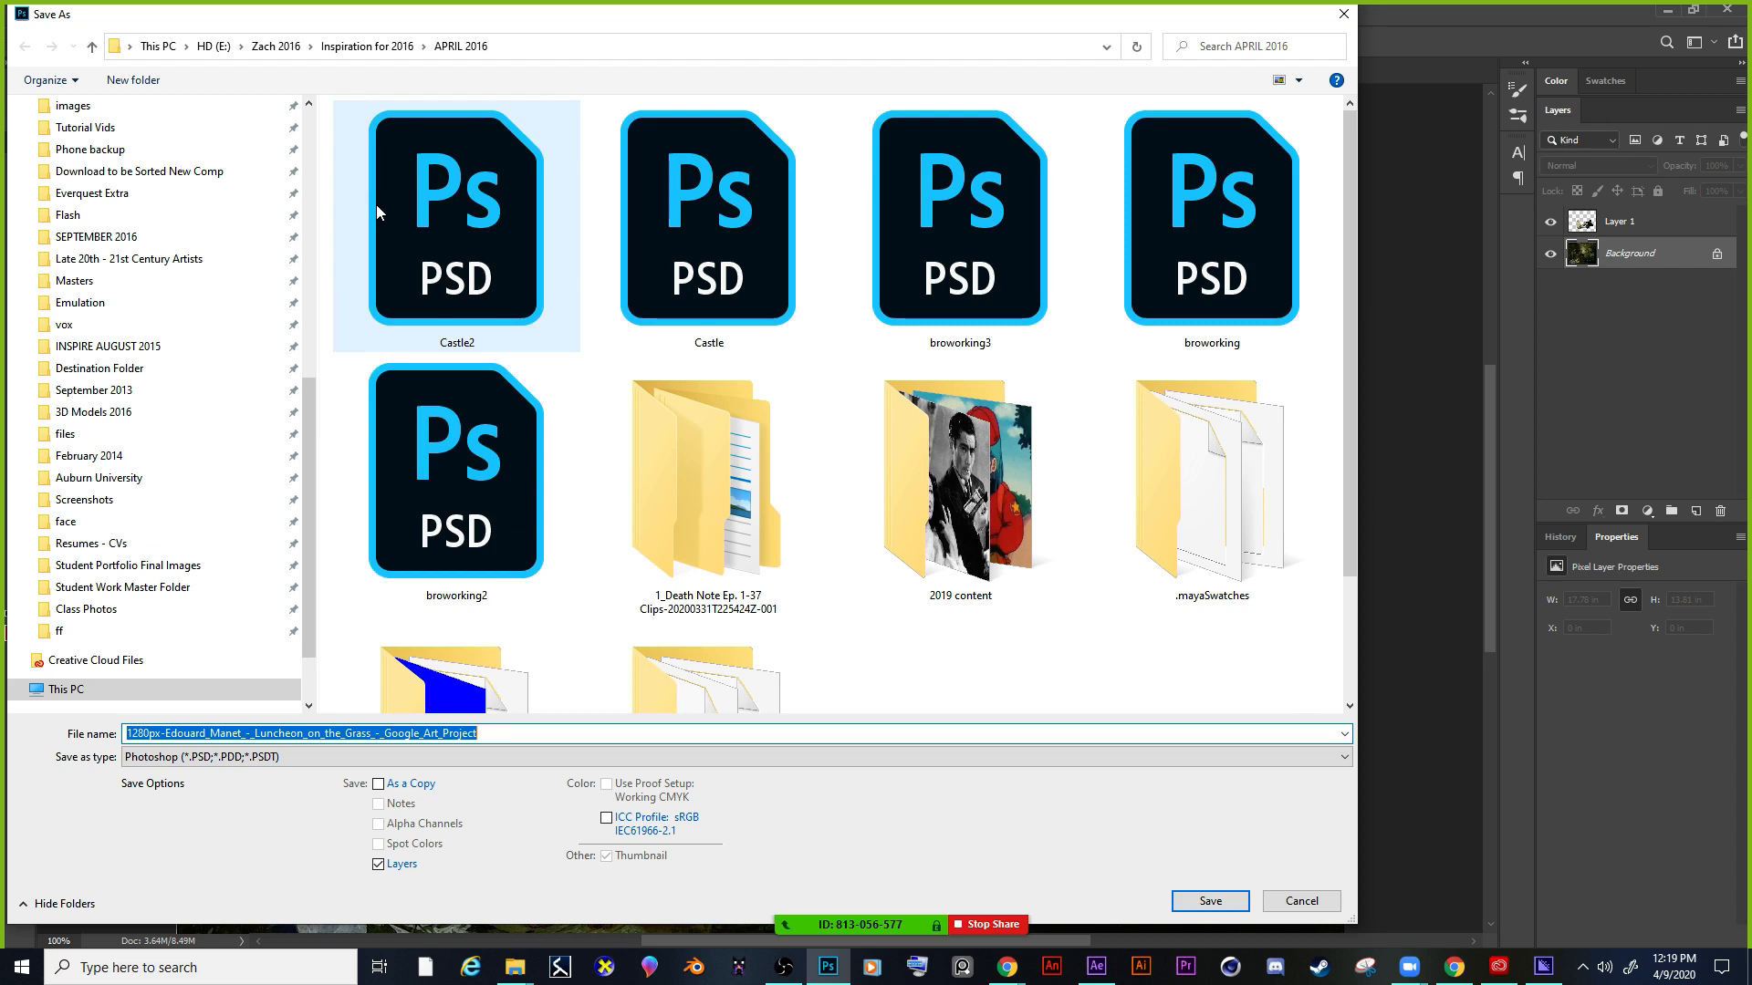
scroll(155, 364, "up", 9)
left_click(82, 142)
left_click(125, 164)
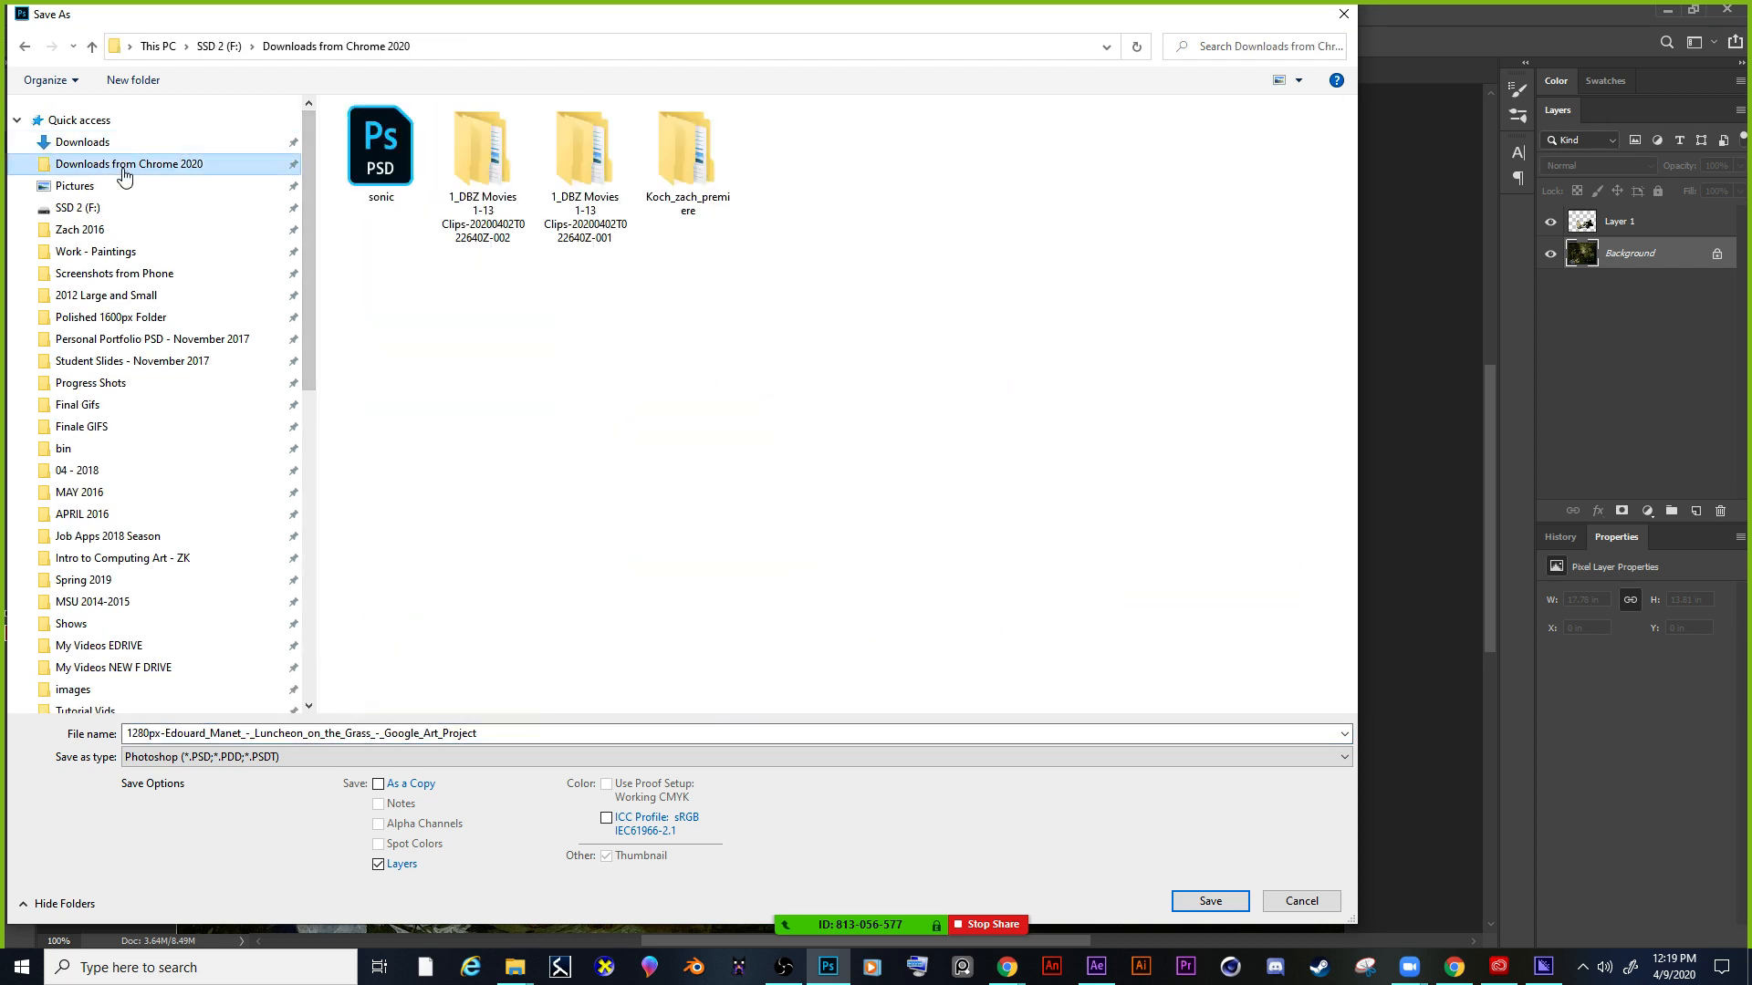
left_click(497, 734)
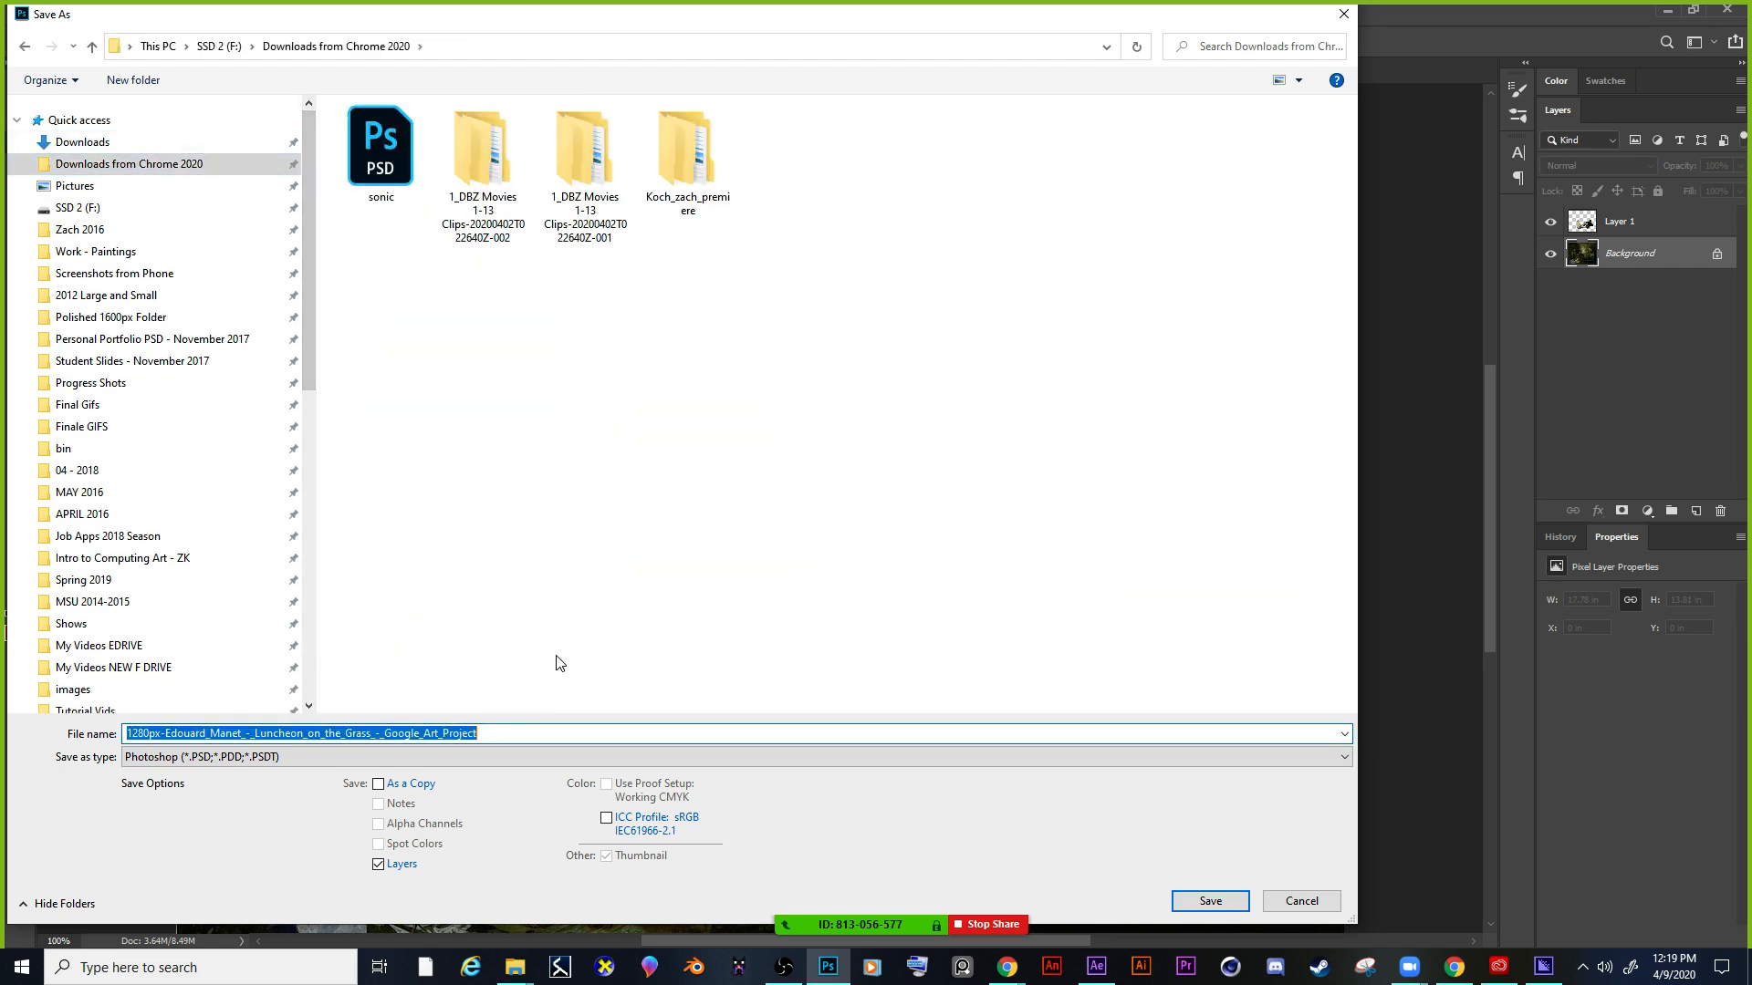
type("Manet")
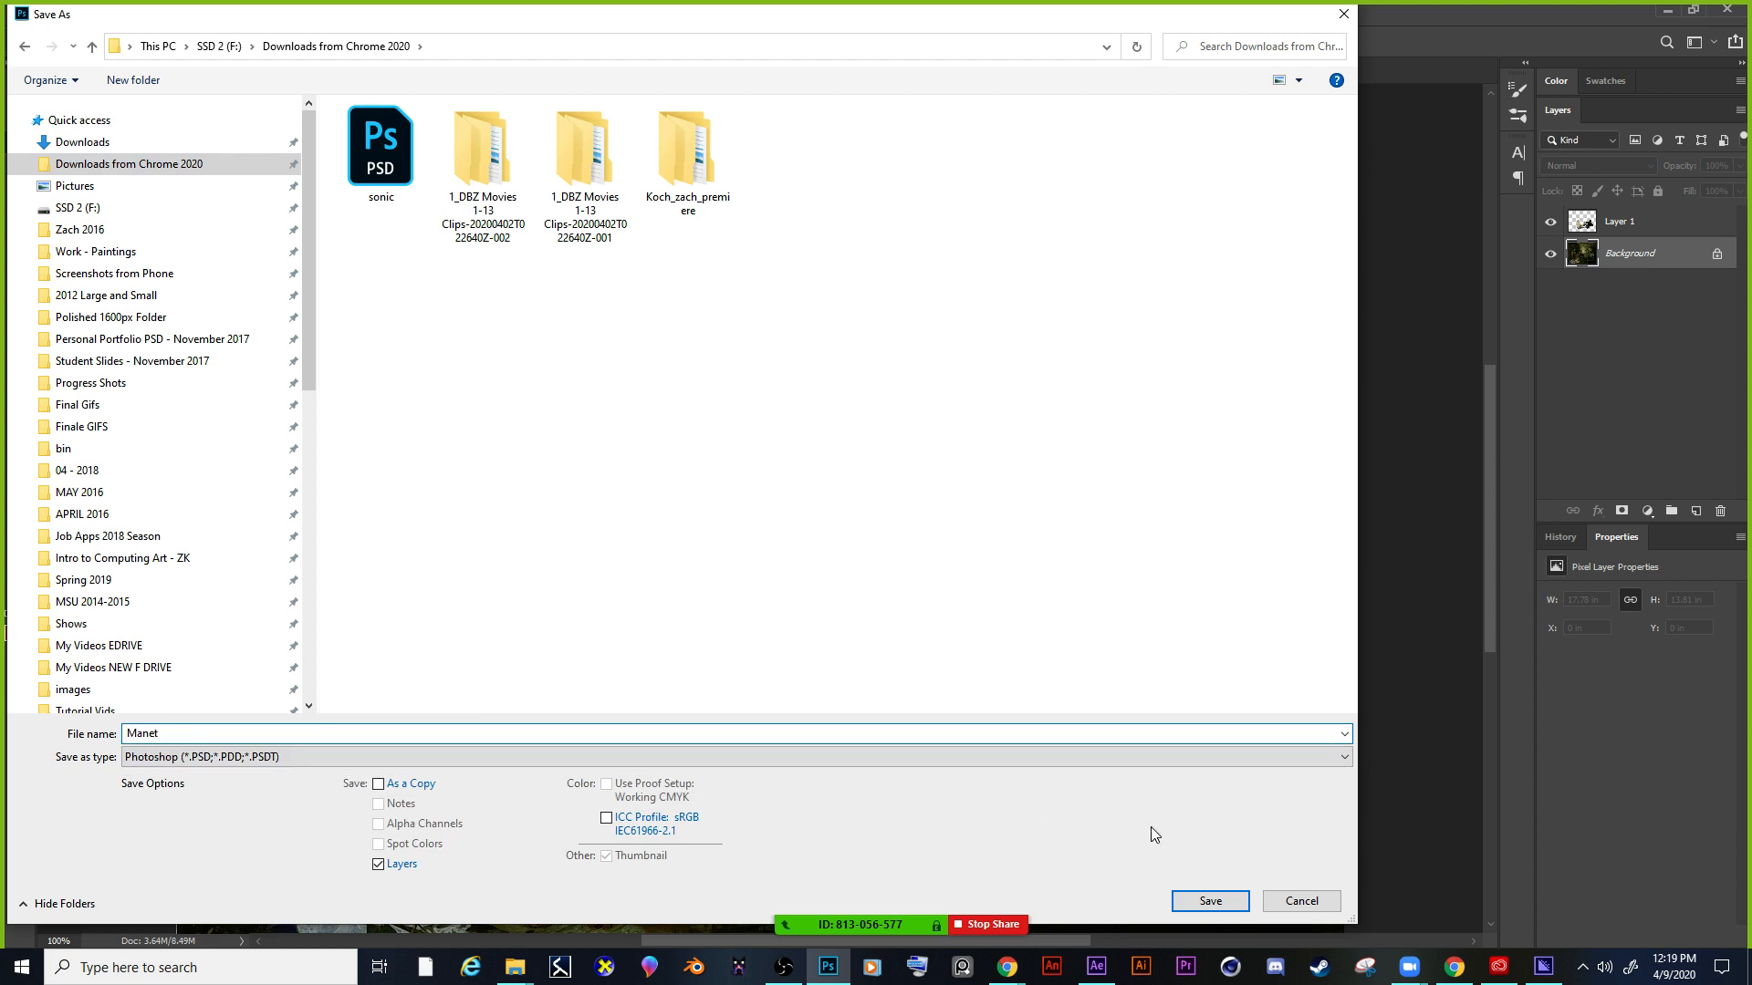
left_click(1214, 901)
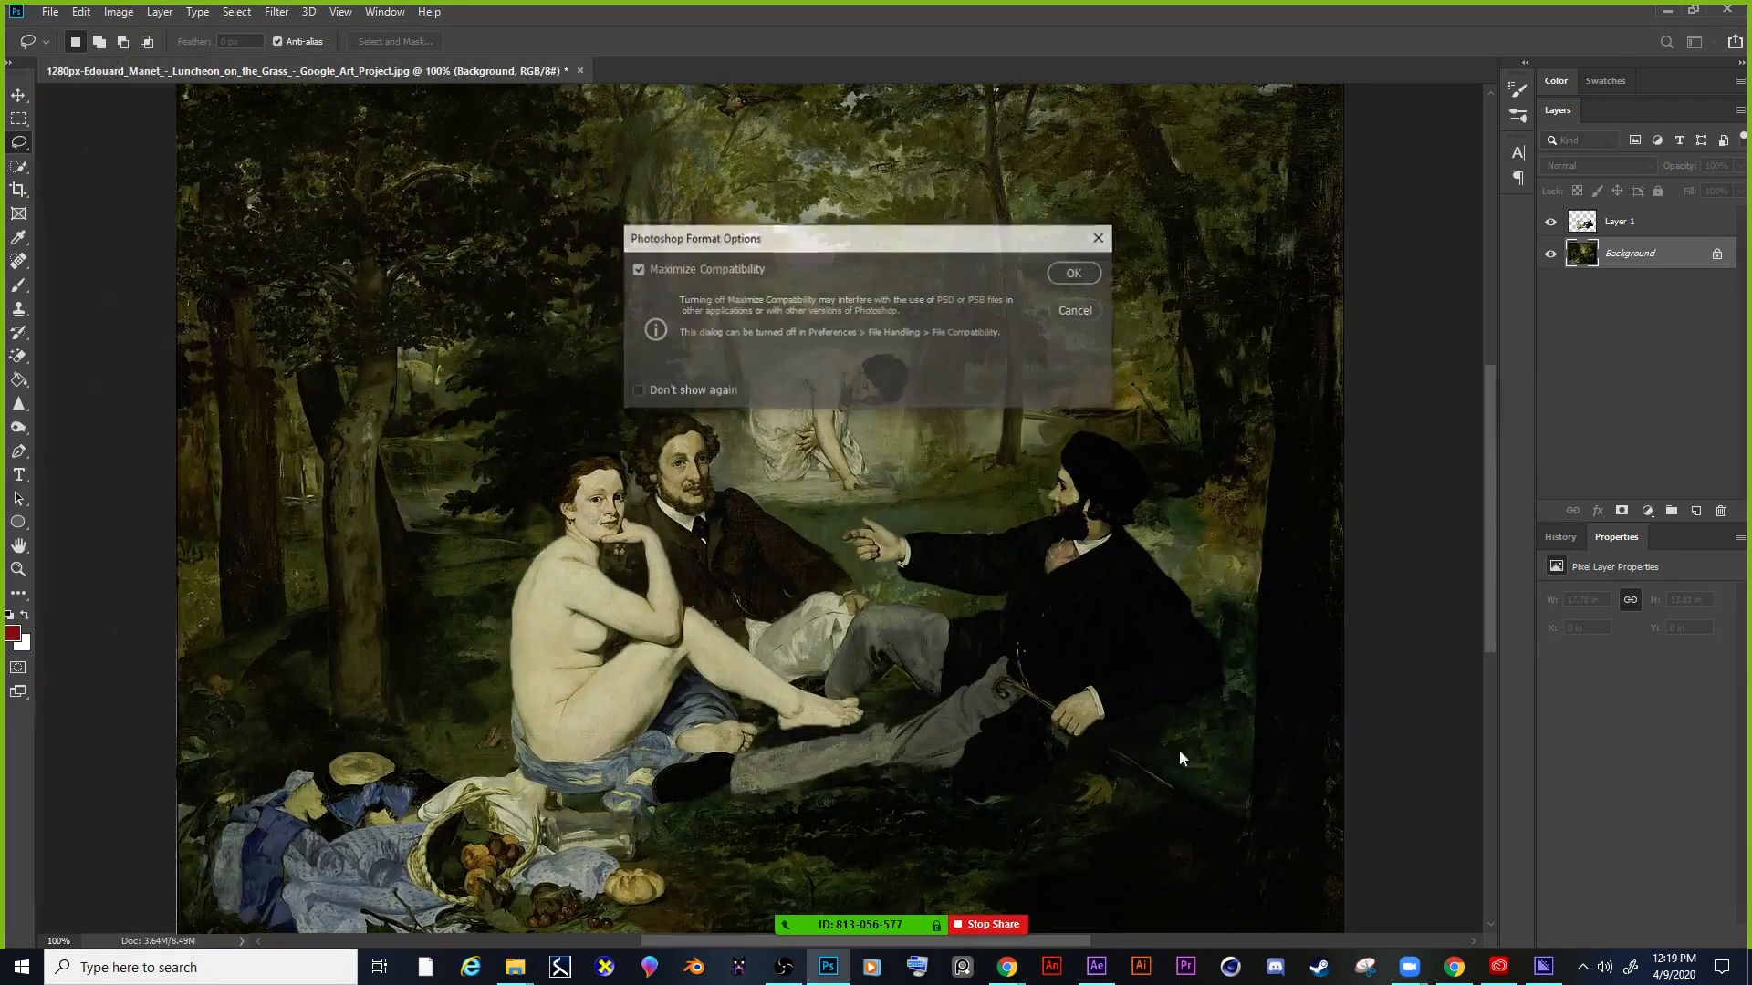
left_click(1076, 273)
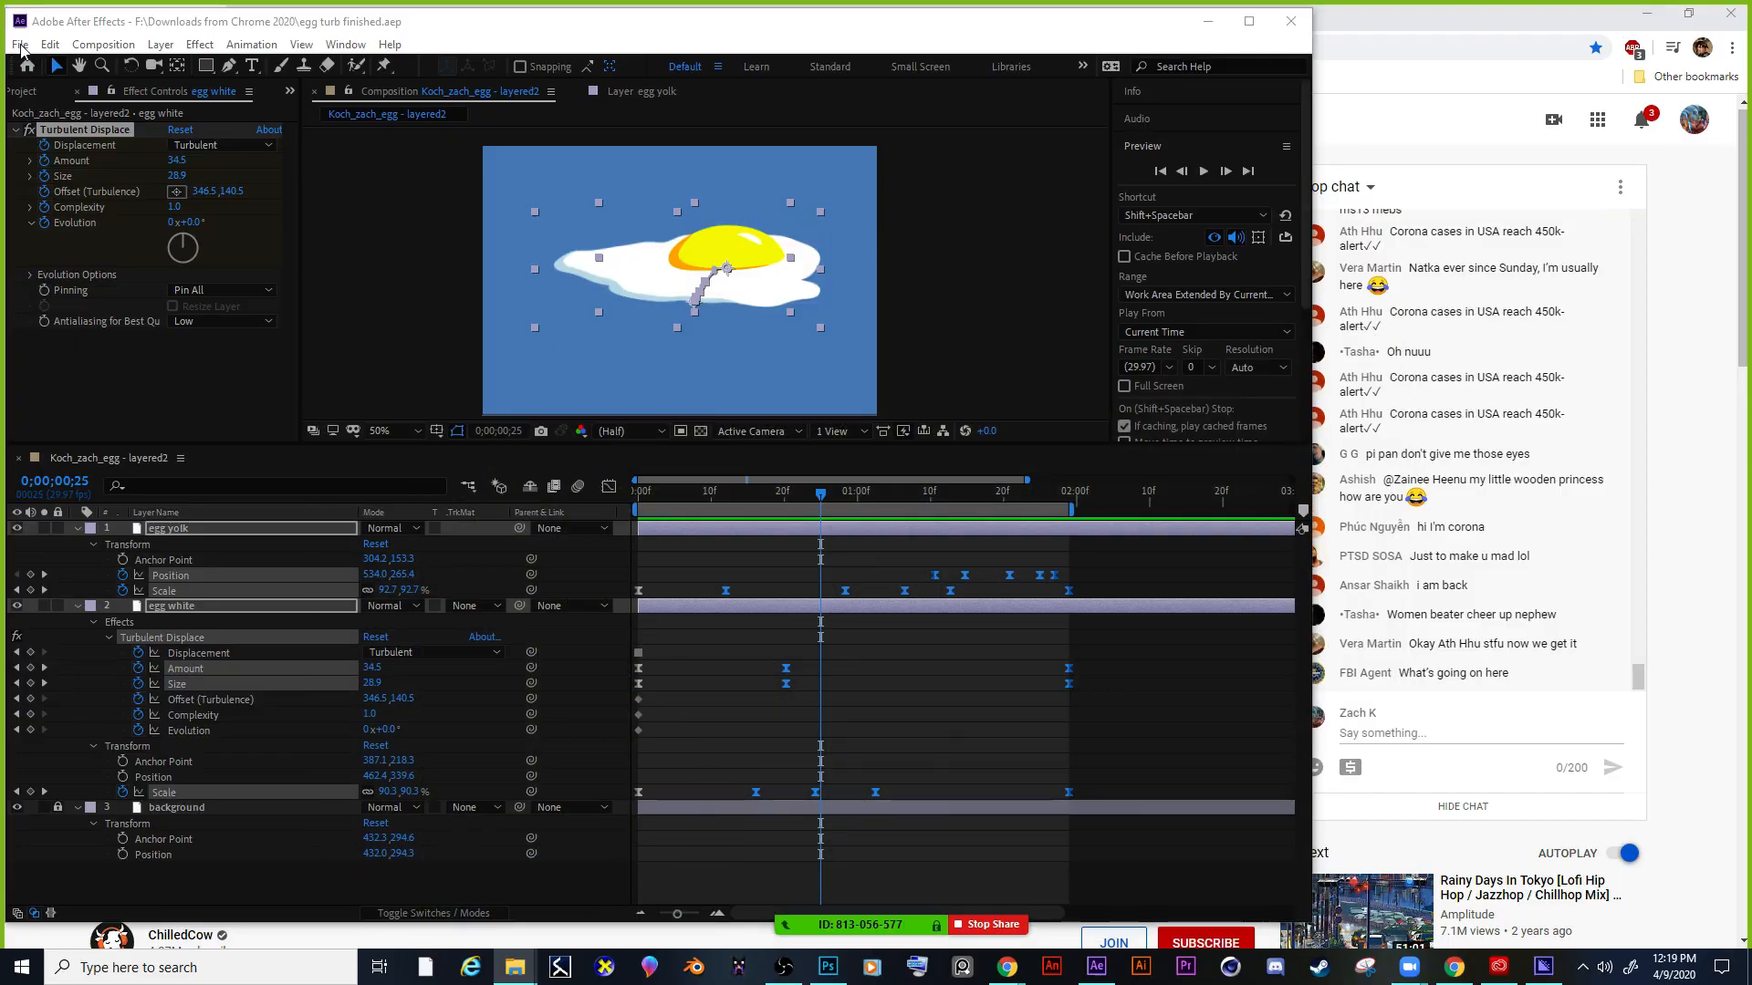
Switch to After Effects and close the egg project.
left_click(20, 46)
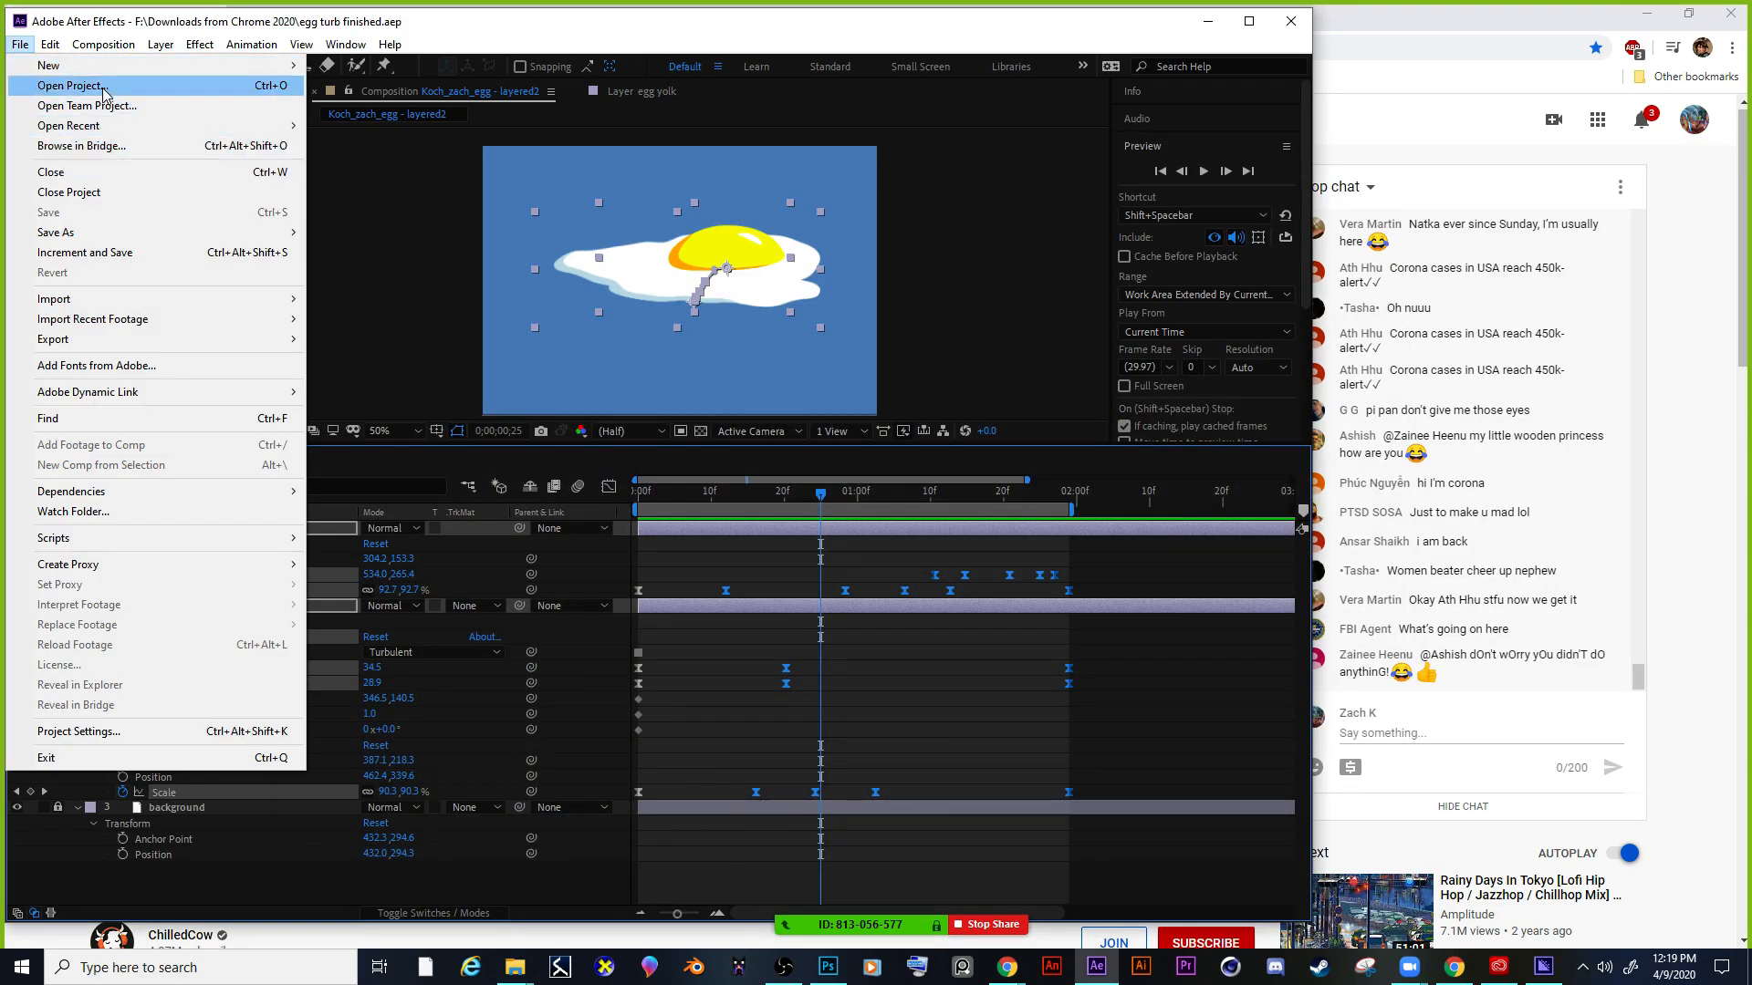
left_click(119, 193)
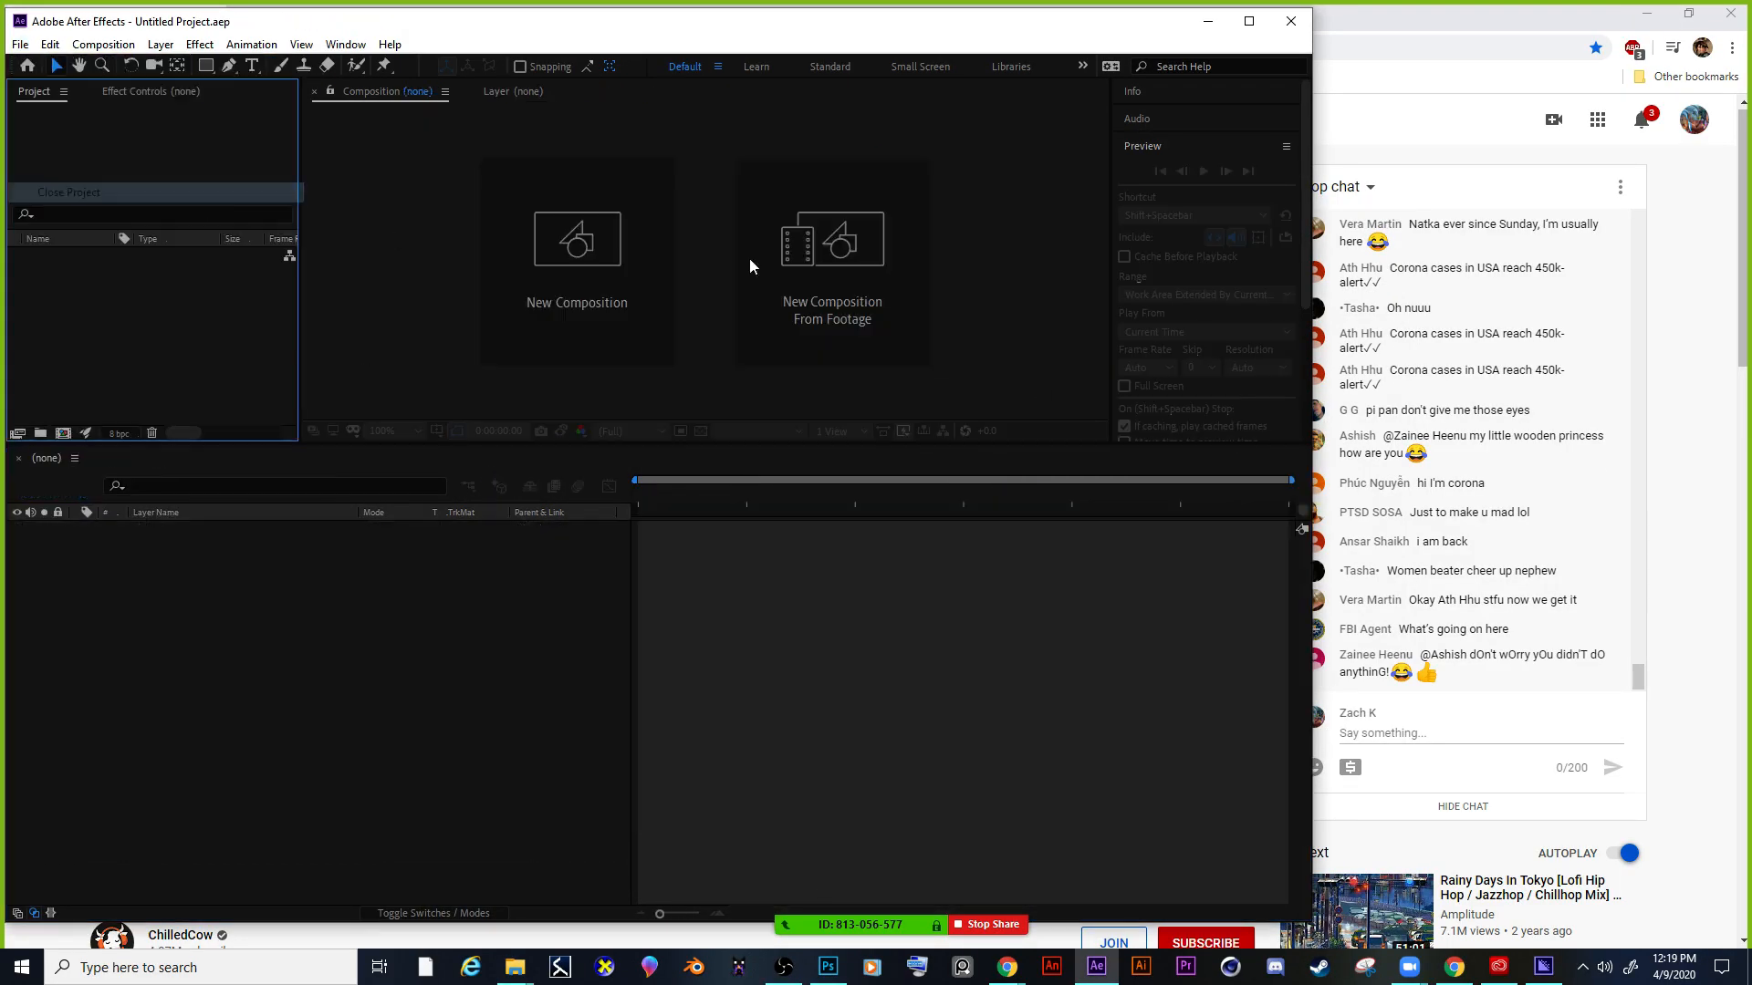
Import the Manet PSD as Composition - Retain Layer Sizes with Editable Layer Styles.
left_click(20, 45)
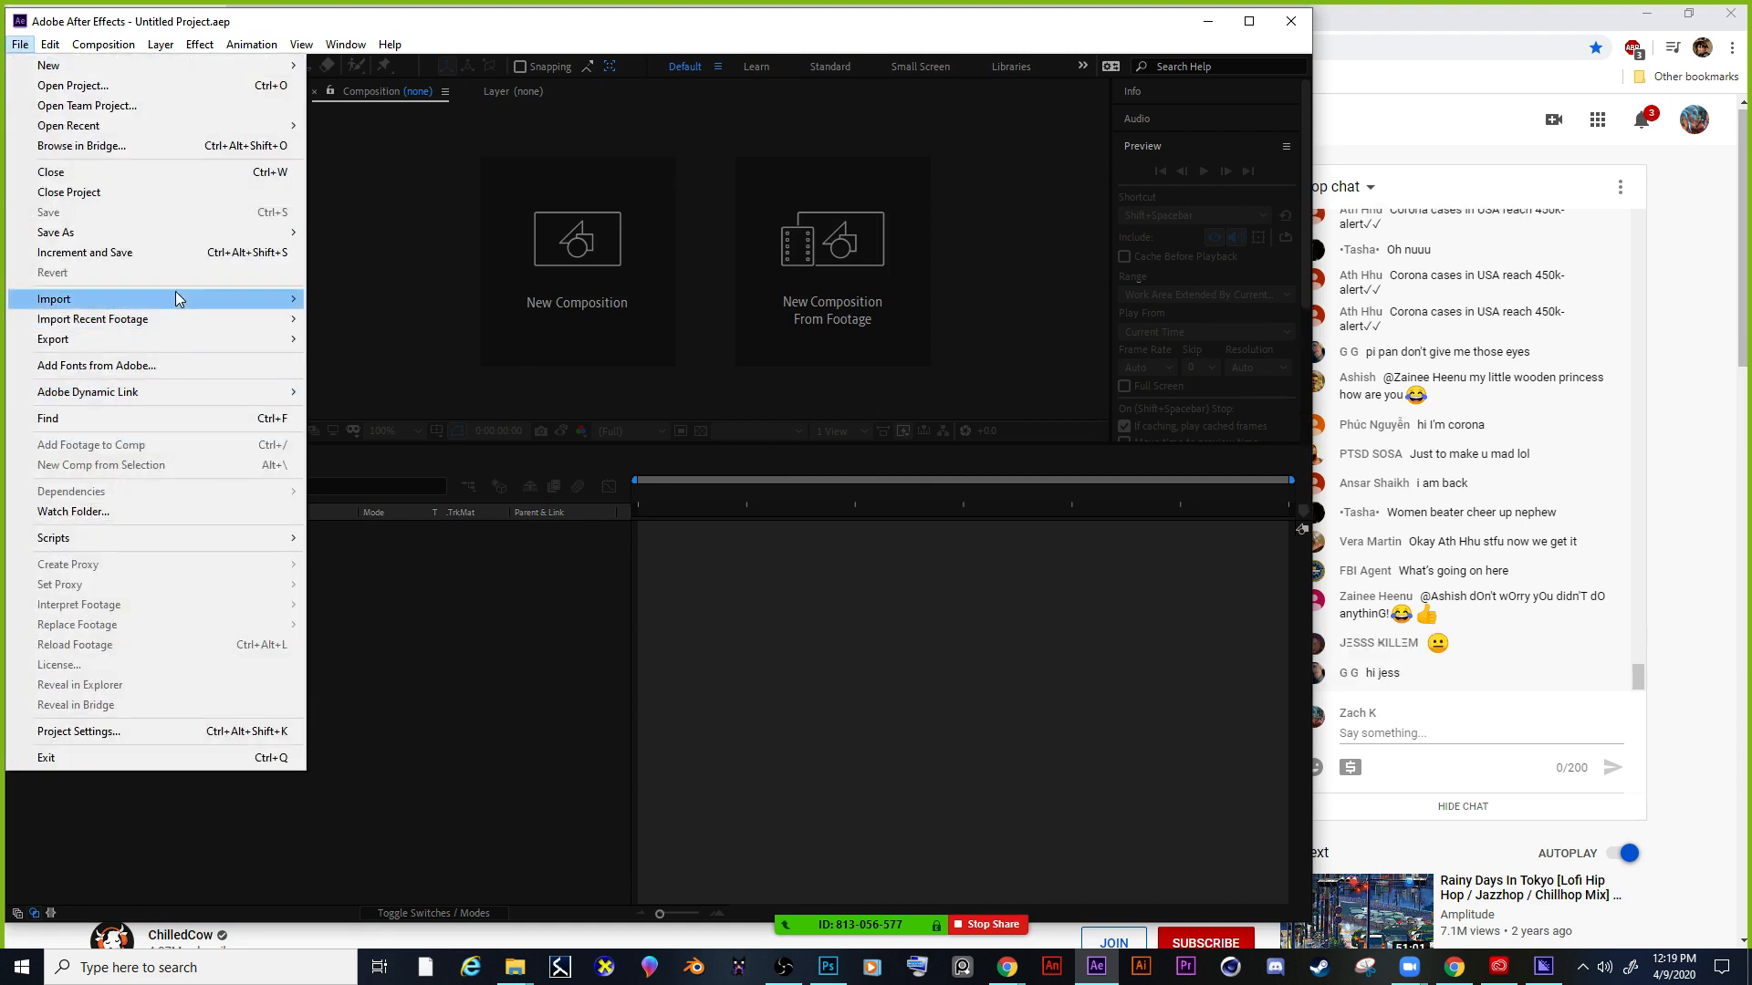
mouse_move(199, 301)
left_click(367, 301)
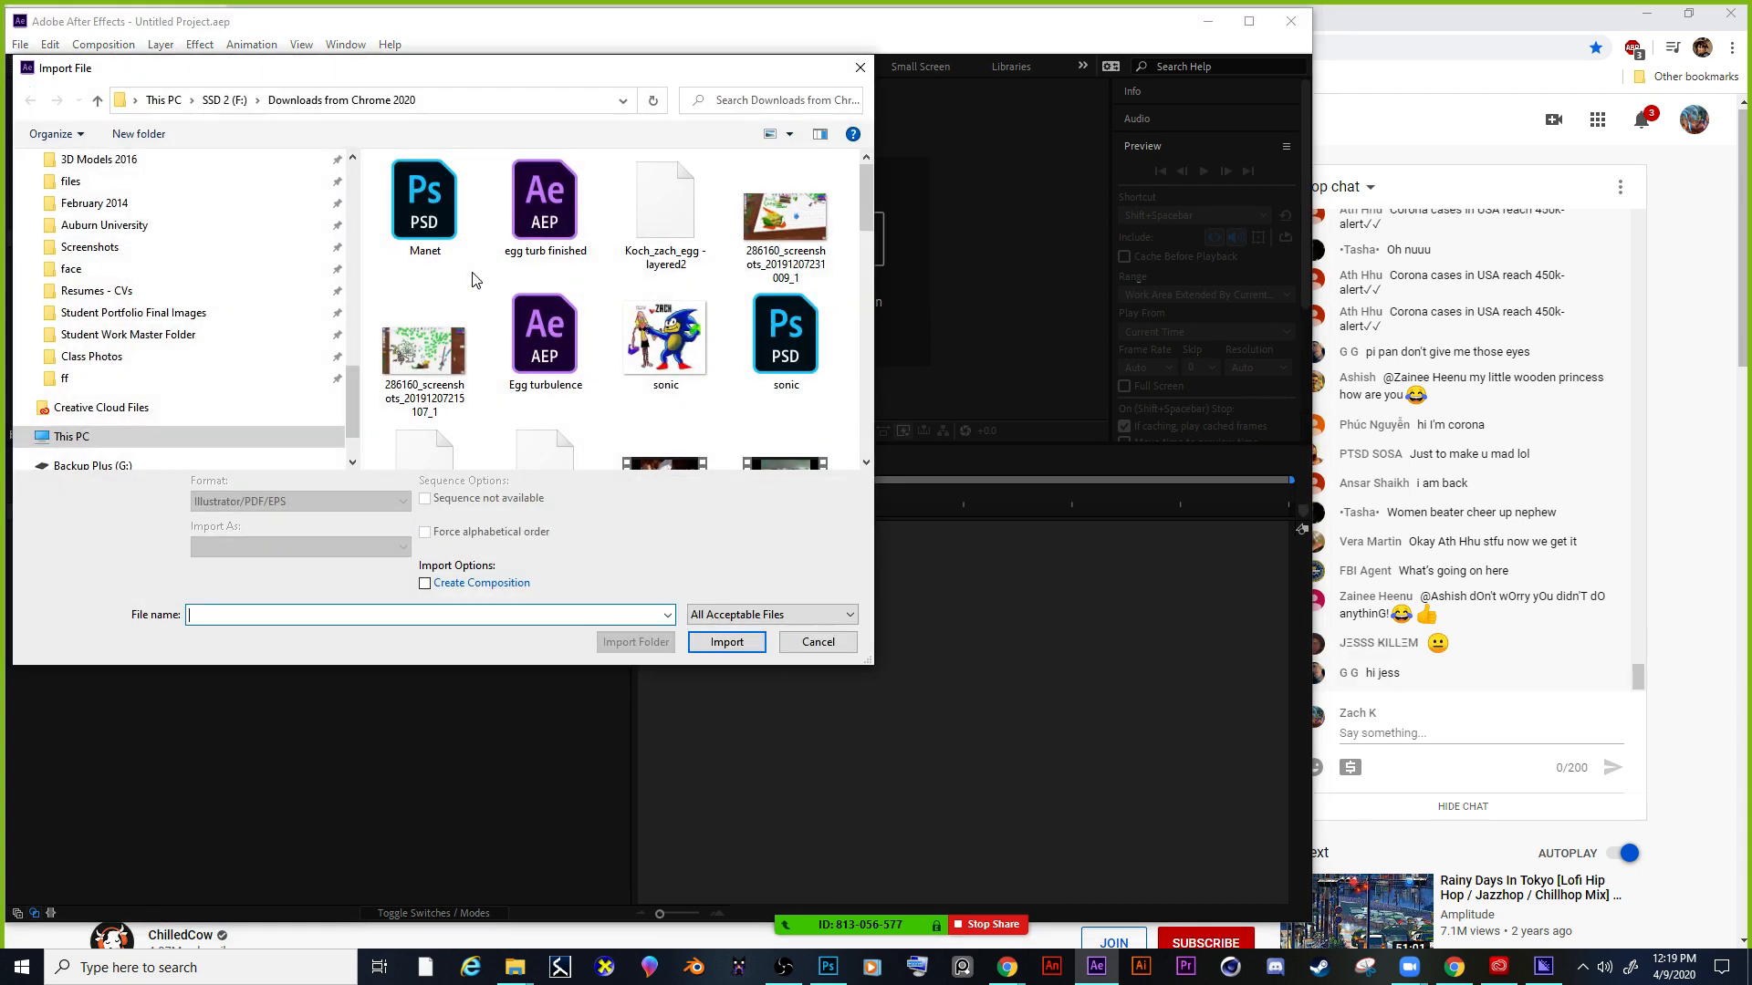
left_click(422, 208)
left_click(358, 548)
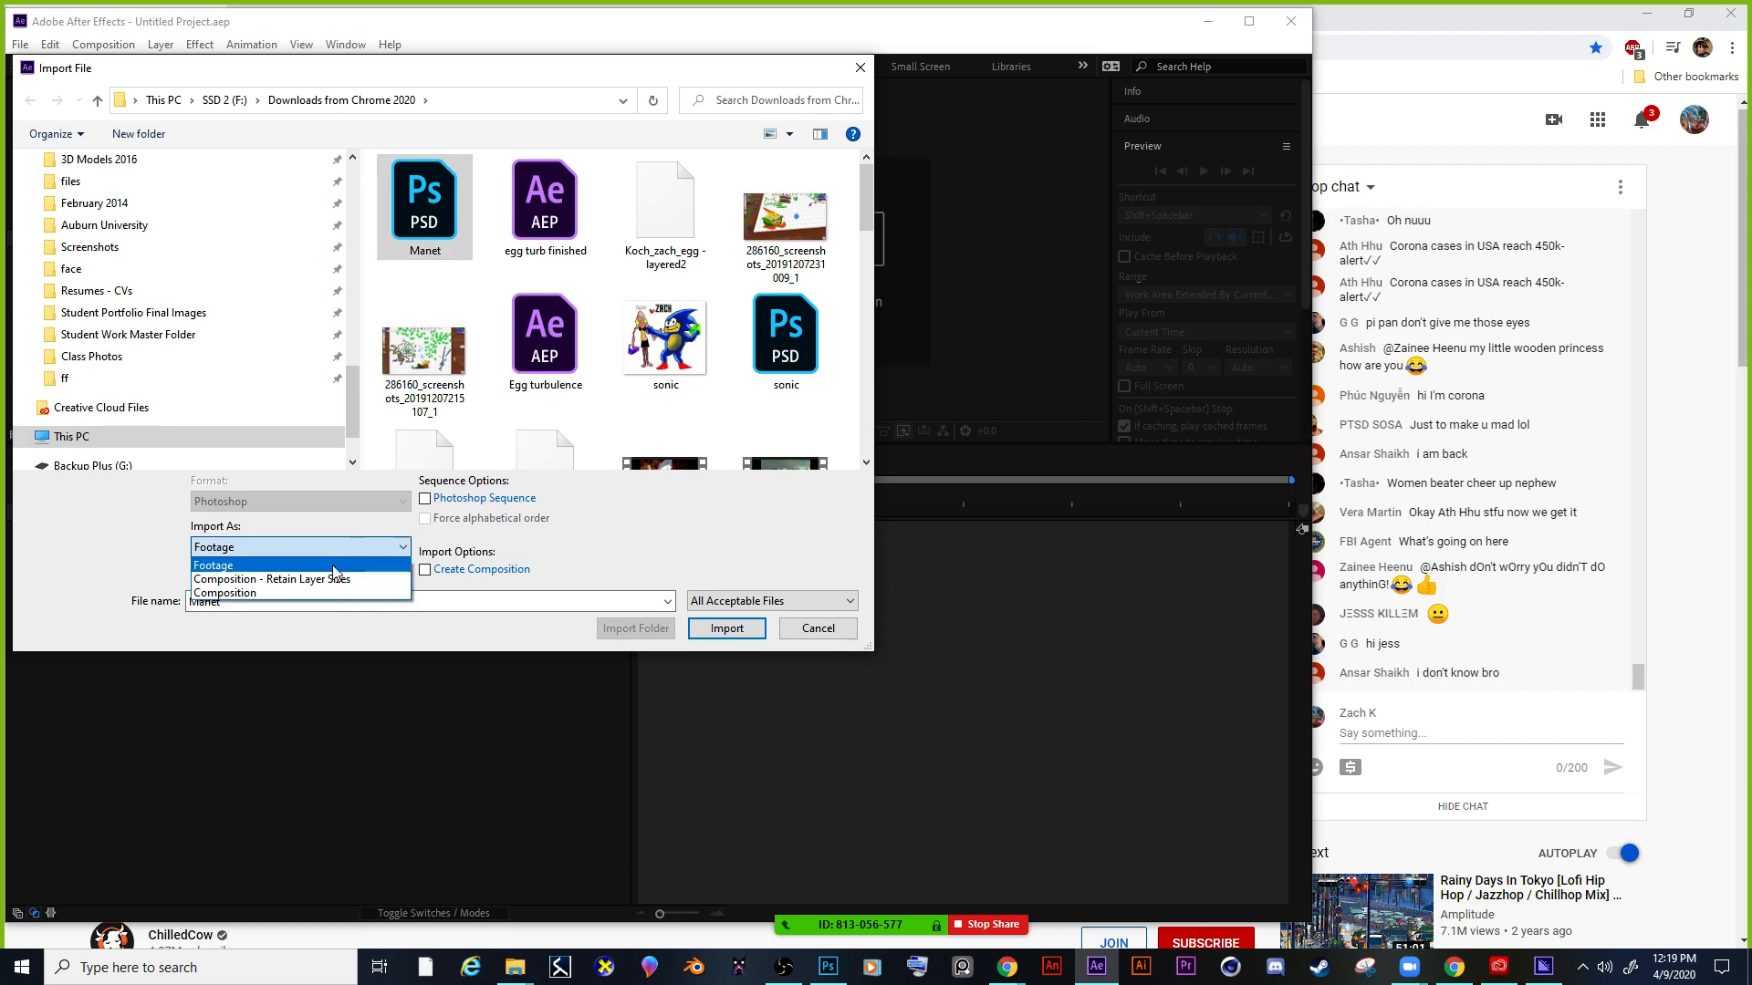
left_click(328, 592)
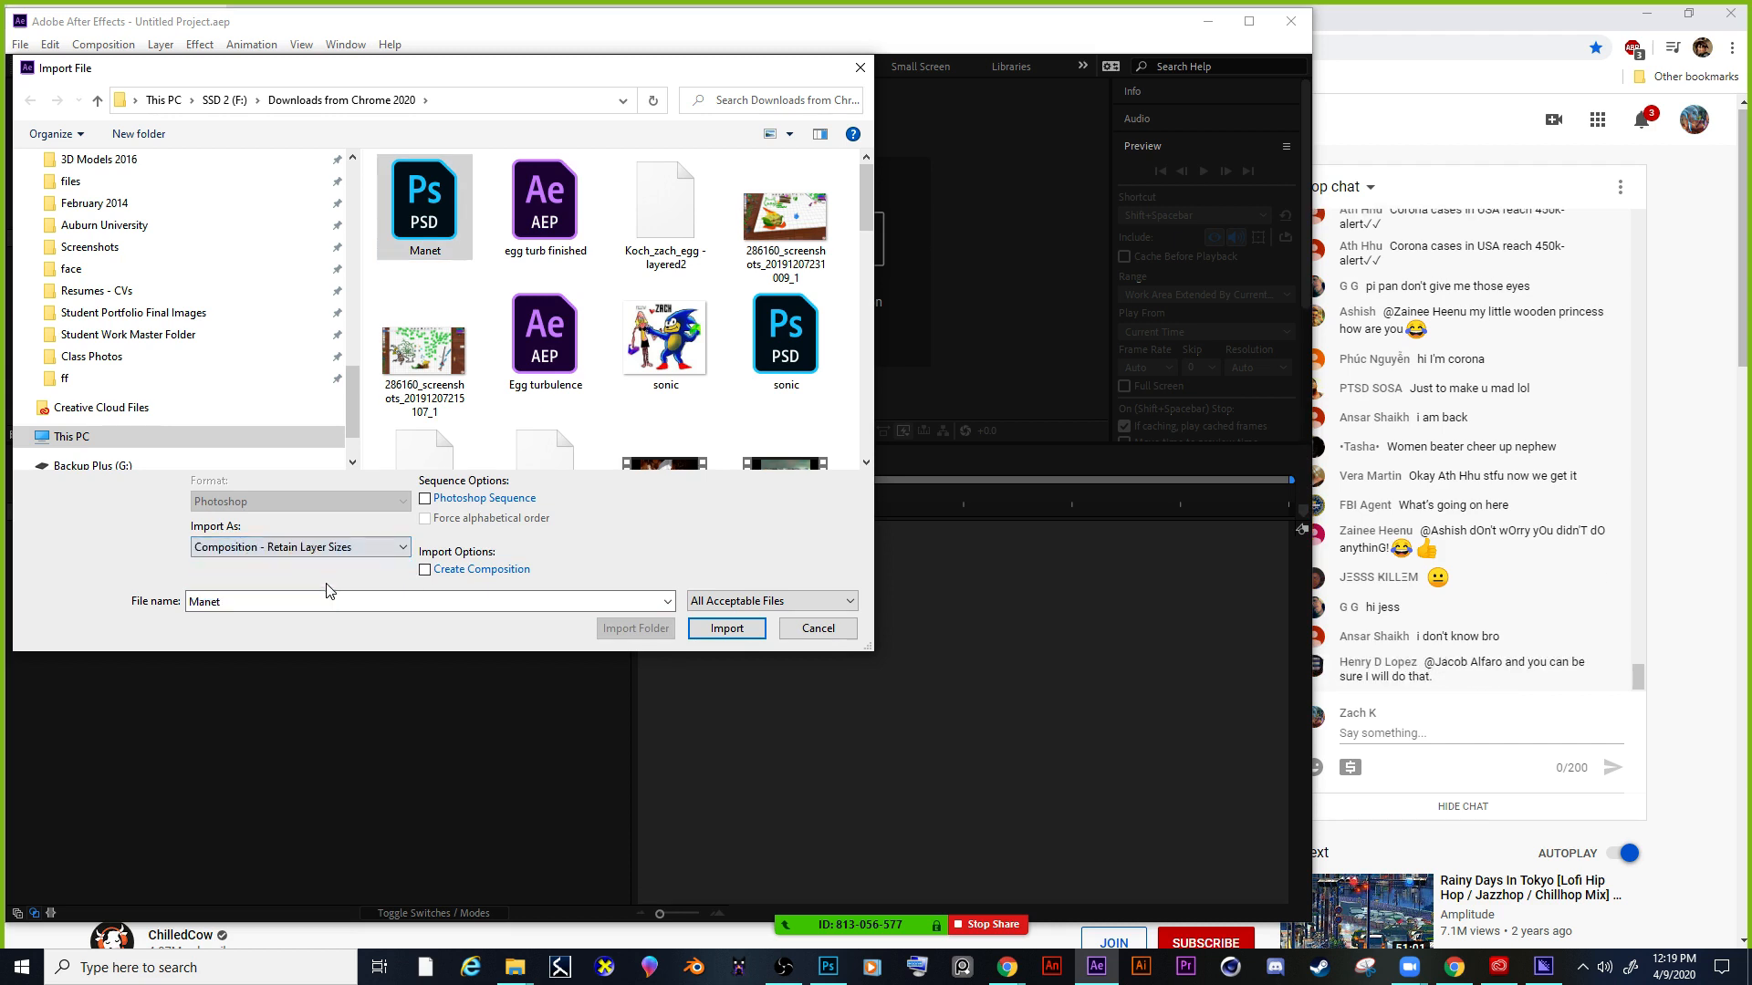
left_click(727, 628)
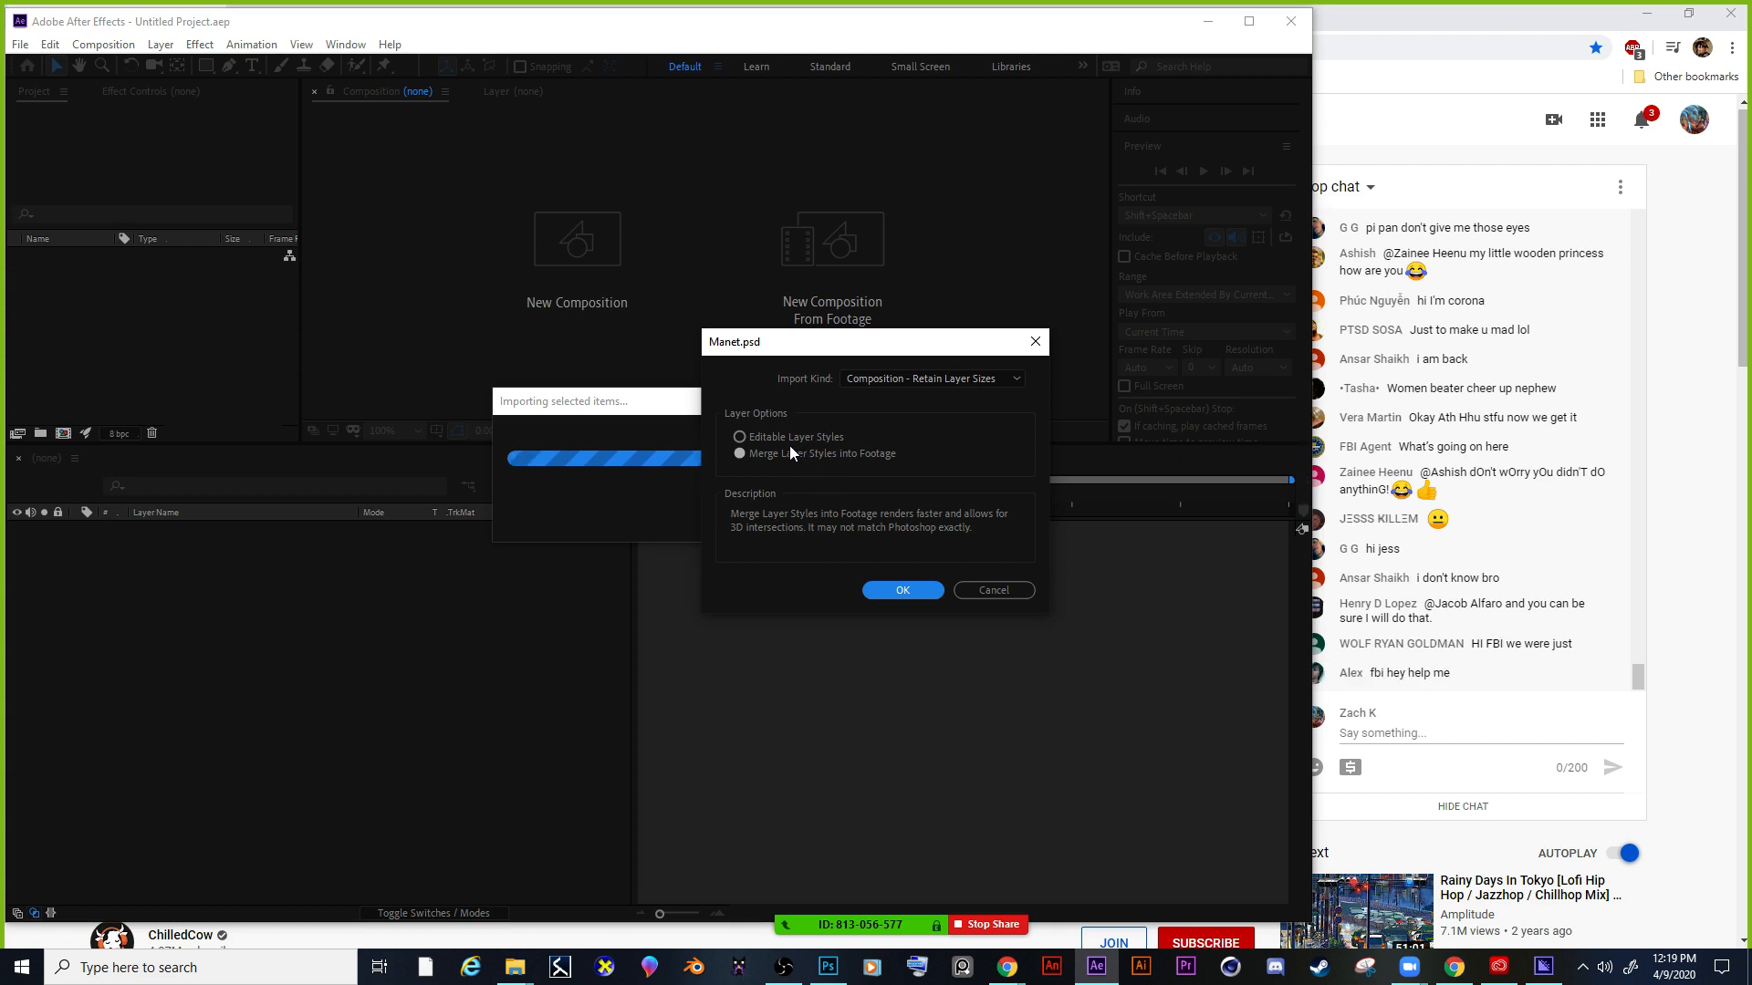
left_click(787, 440)
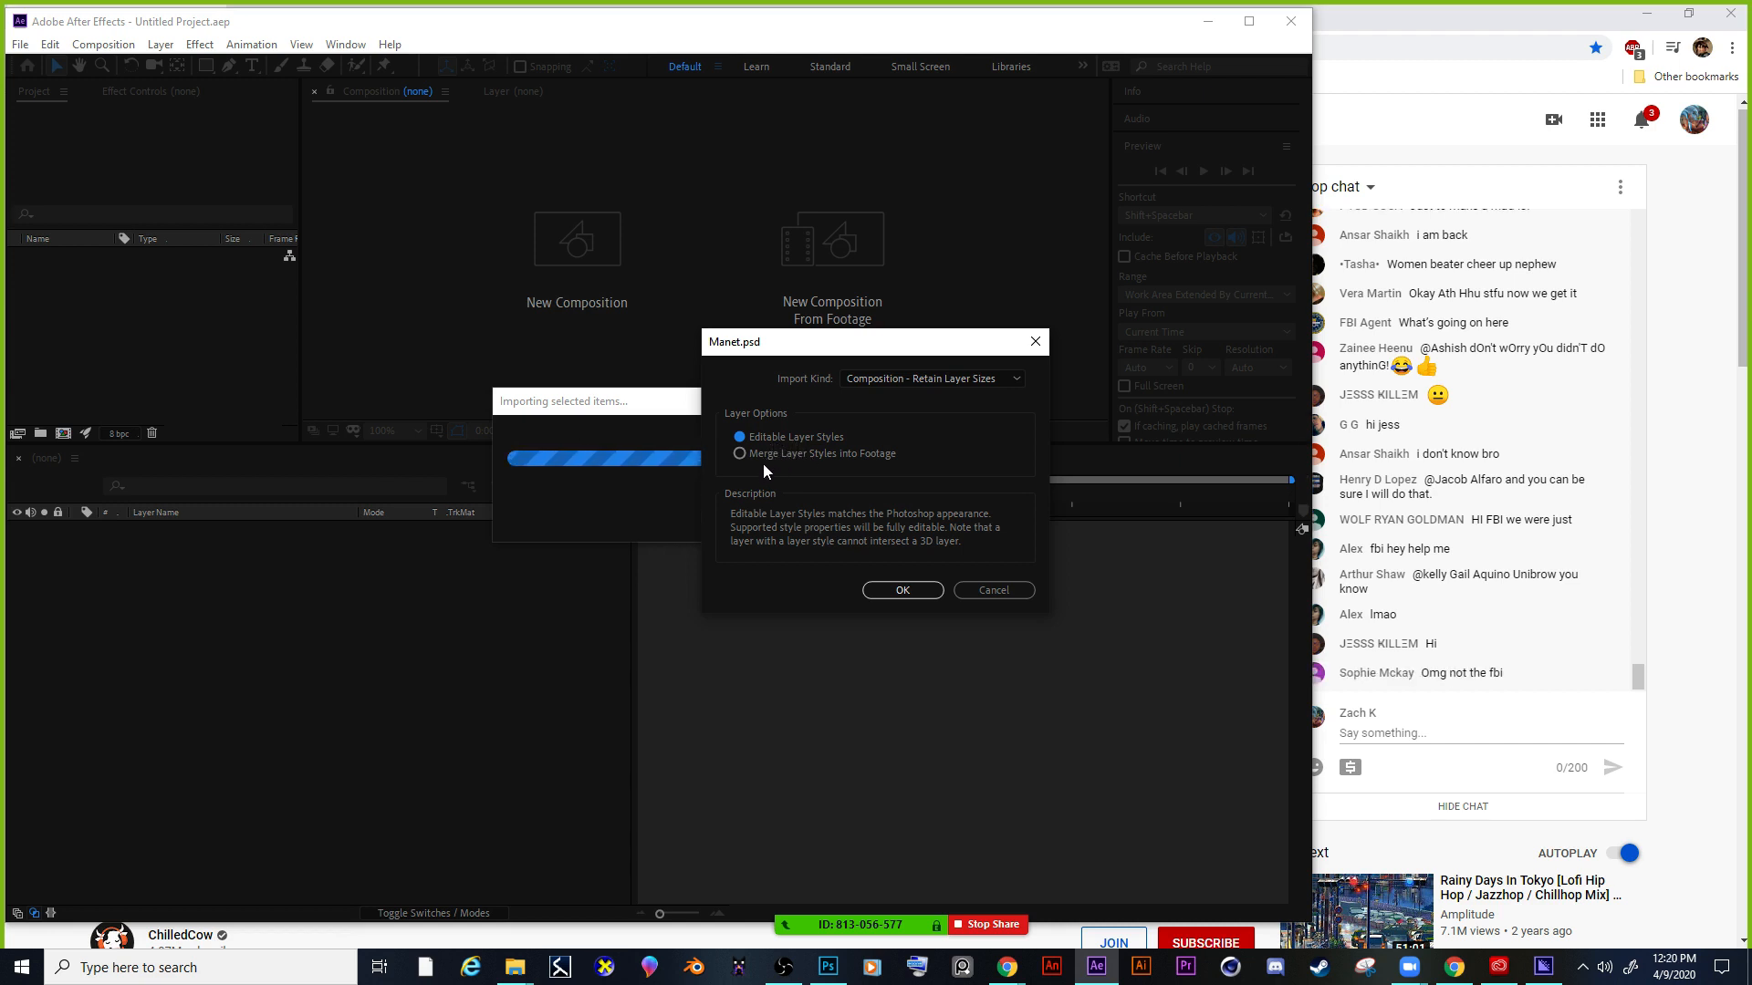
left_click(896, 592)
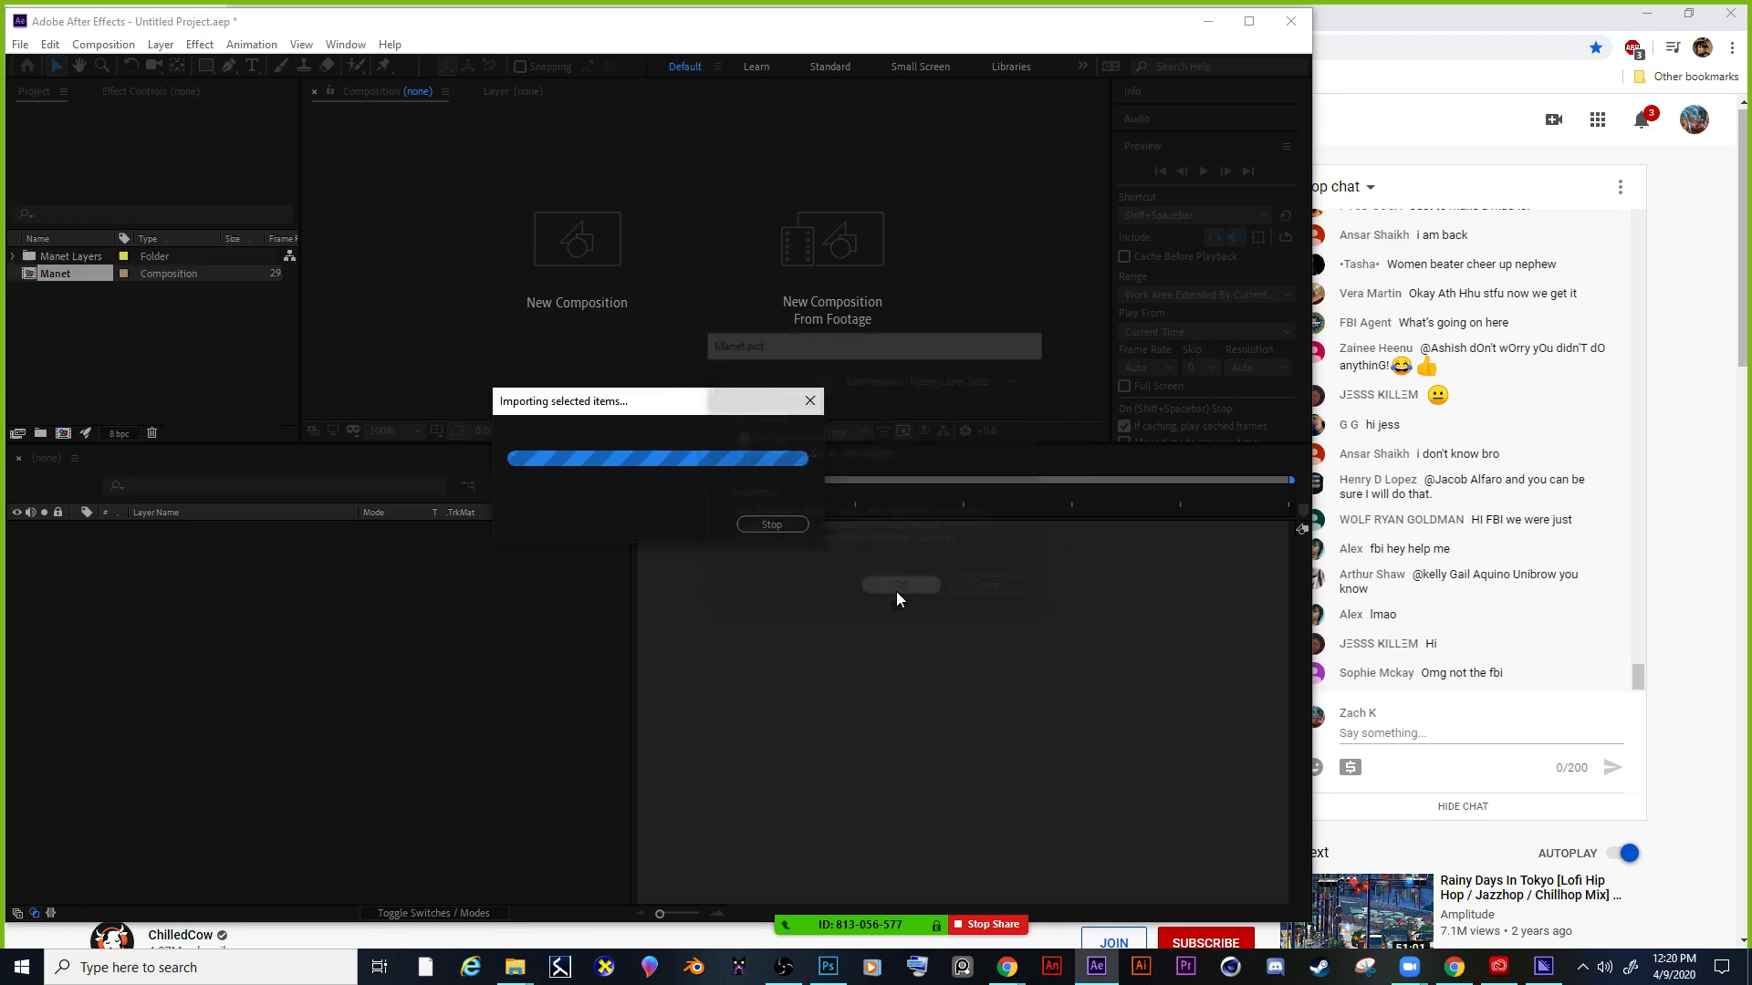
Open the Manet composition, lock its Background layer with Layer 1 selected, and enlarge the composition view.
double_click(64, 275)
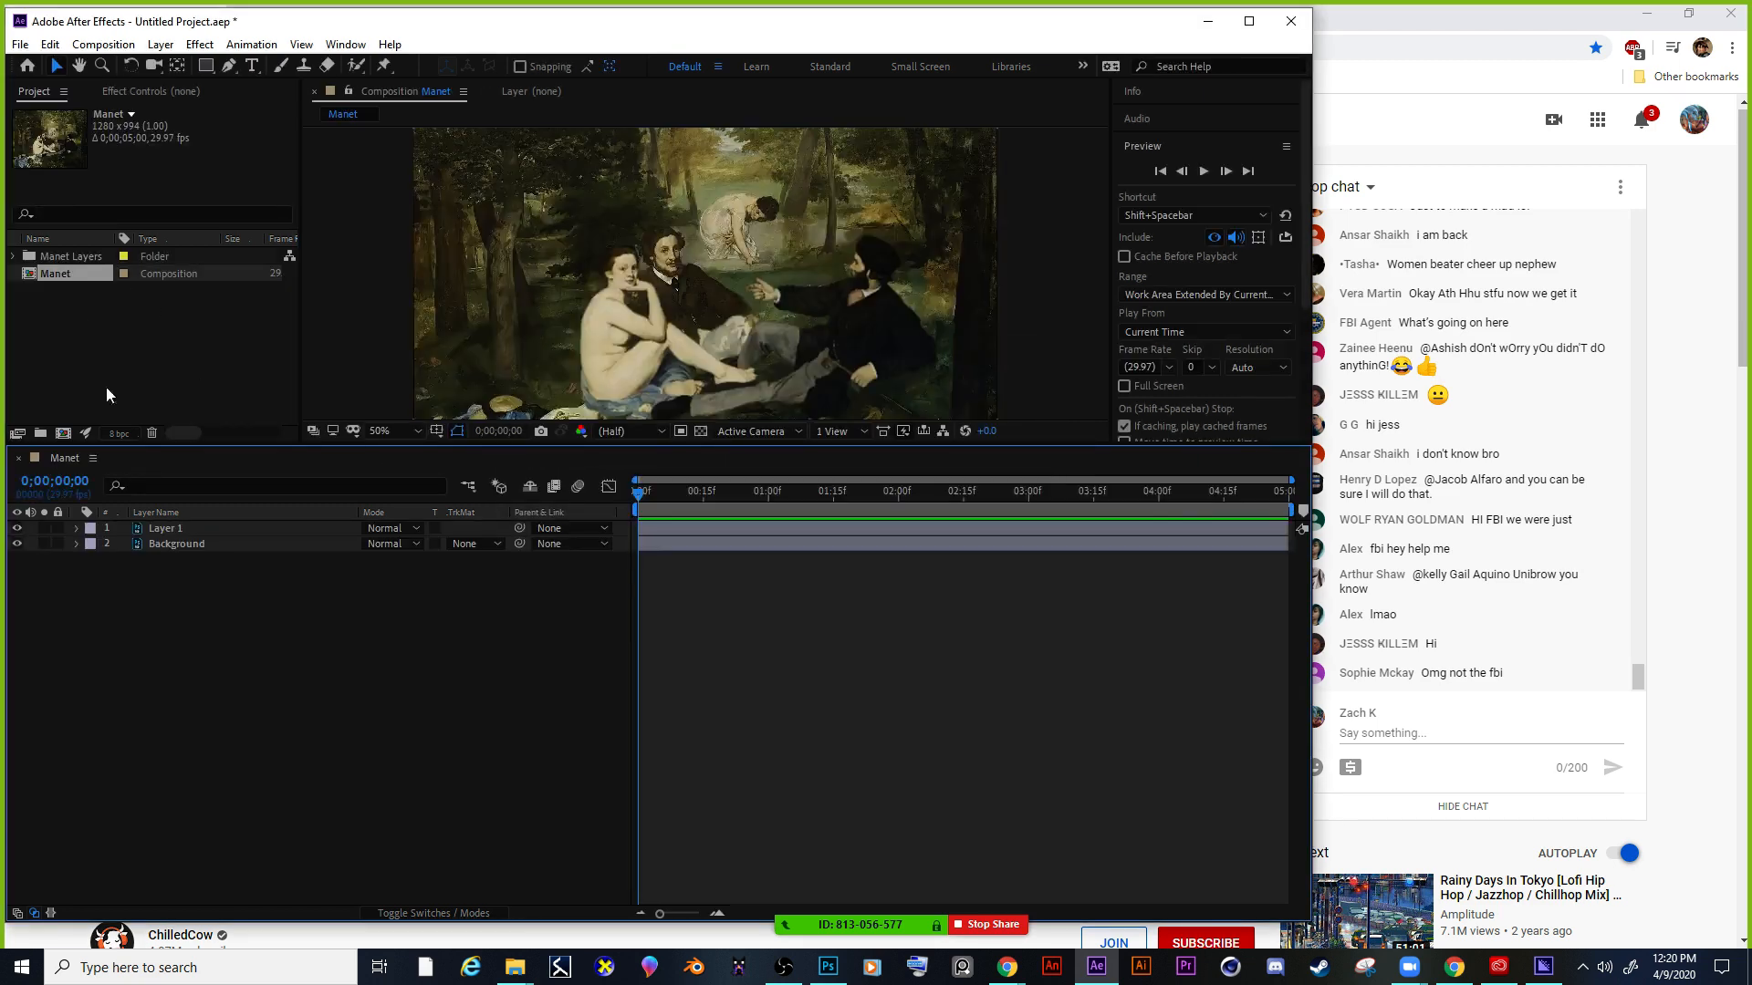
left_click(173, 527)
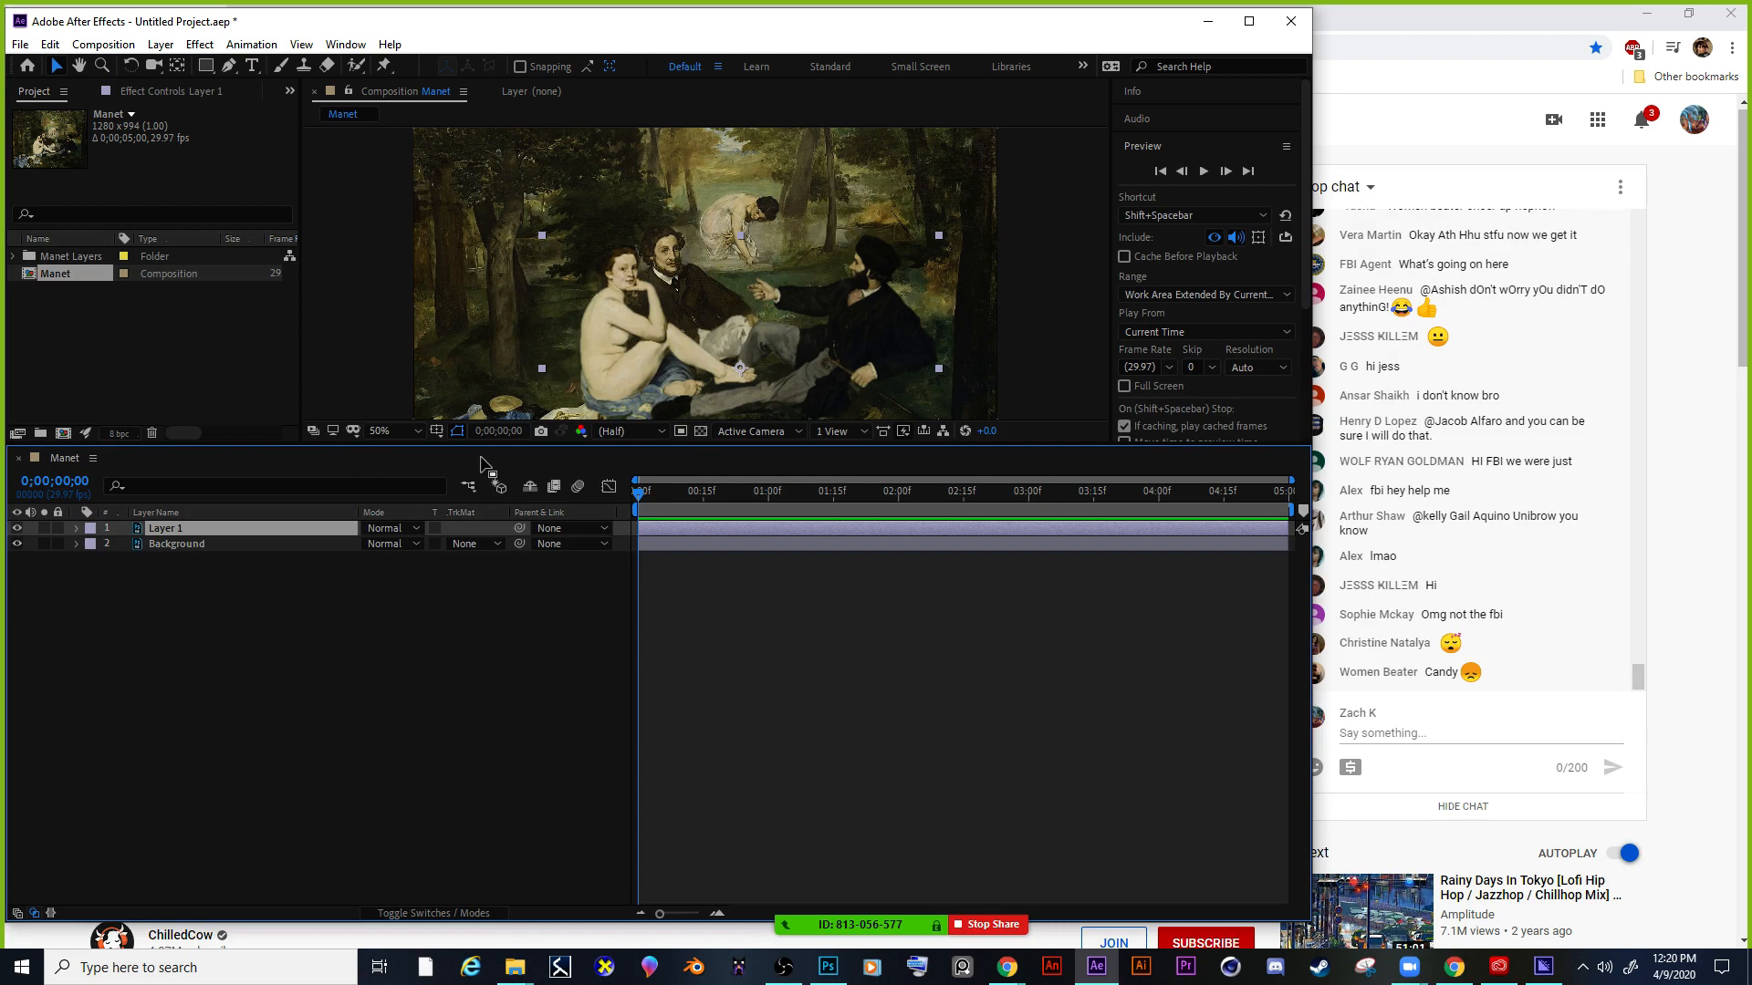
mouse_move(638, 498)
left_mouse_down()
mouse_move(966, 478)
mouse_move(636, 497)
left_mouse_up()
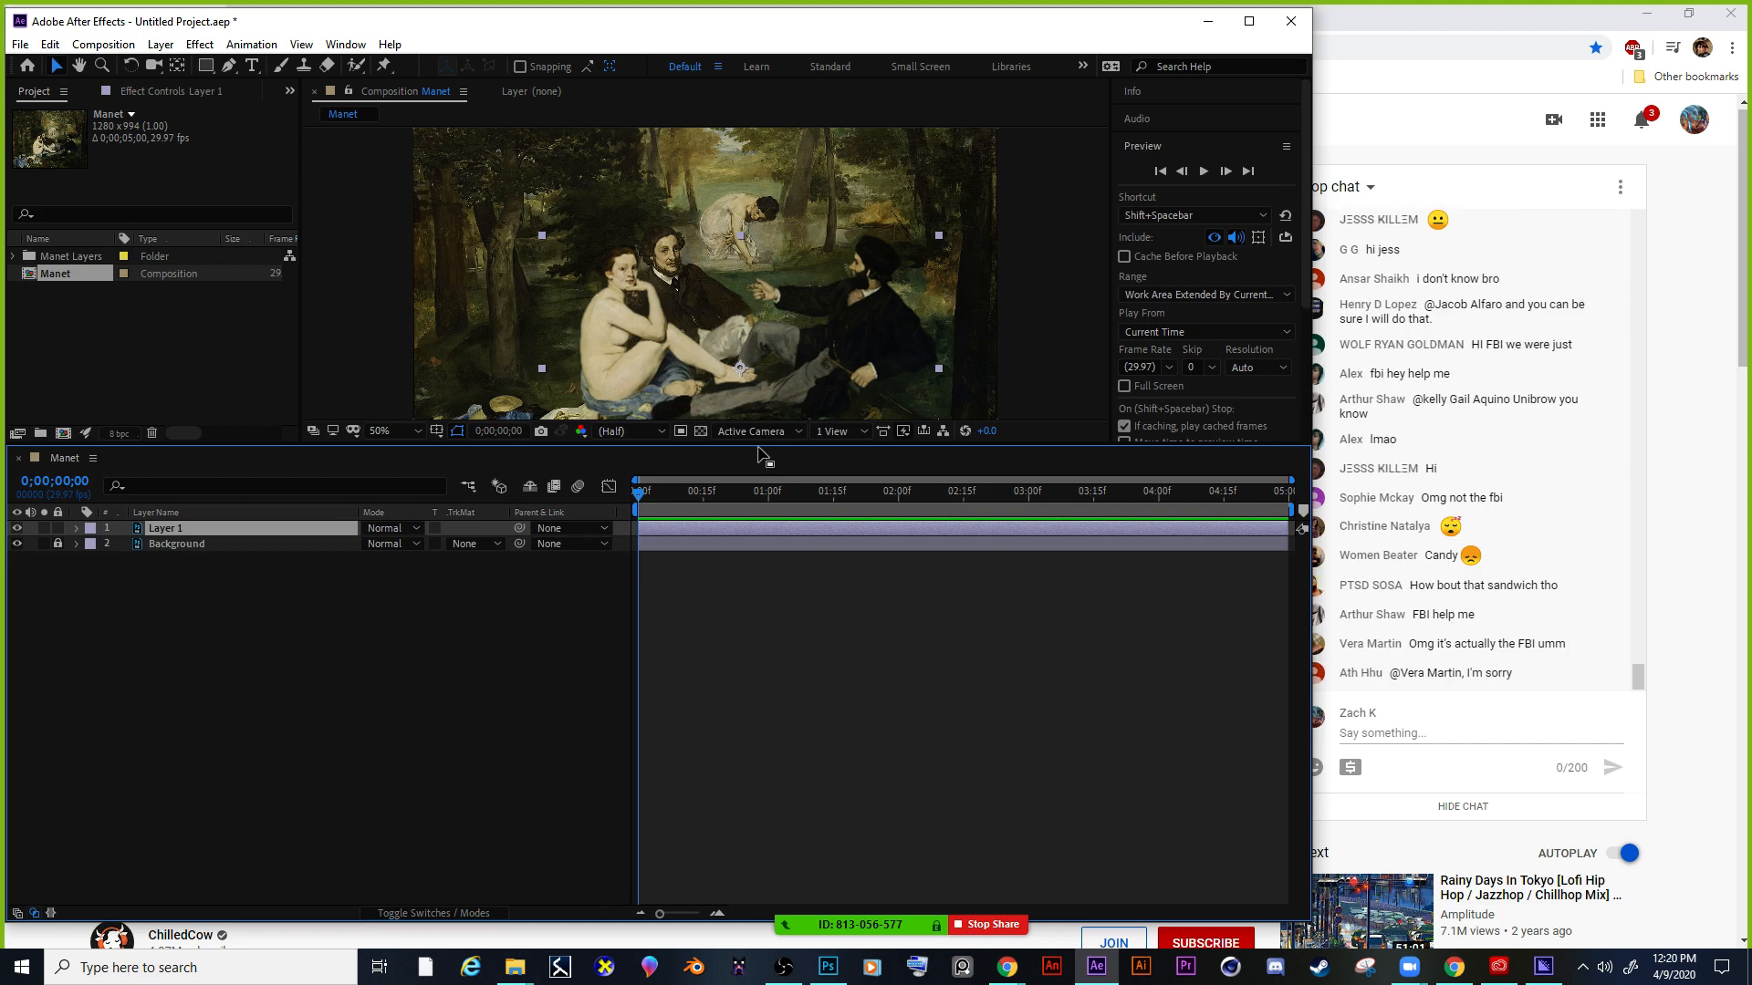
left_click_drag(757, 444, 771, 699)
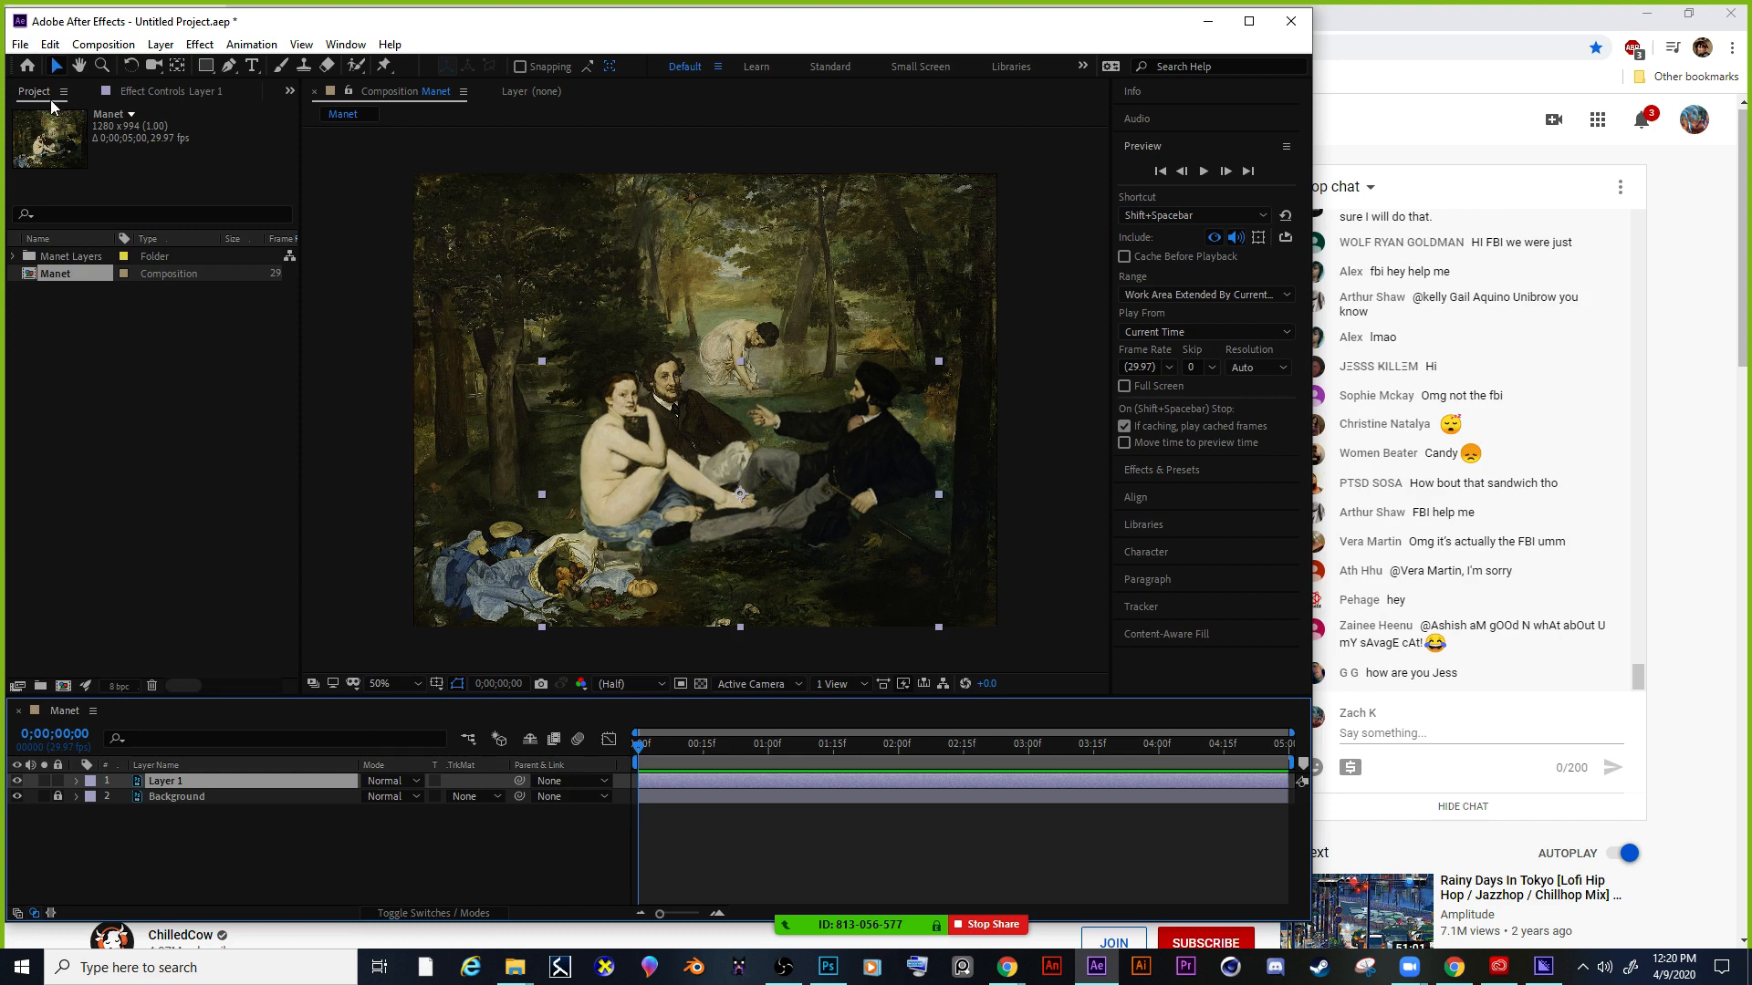
With the Puppet Pin tool, pin the reclining man's hat, neck, shoulder and elbow on Layer 1.
left_click(102, 65)
left_click(746, 485)
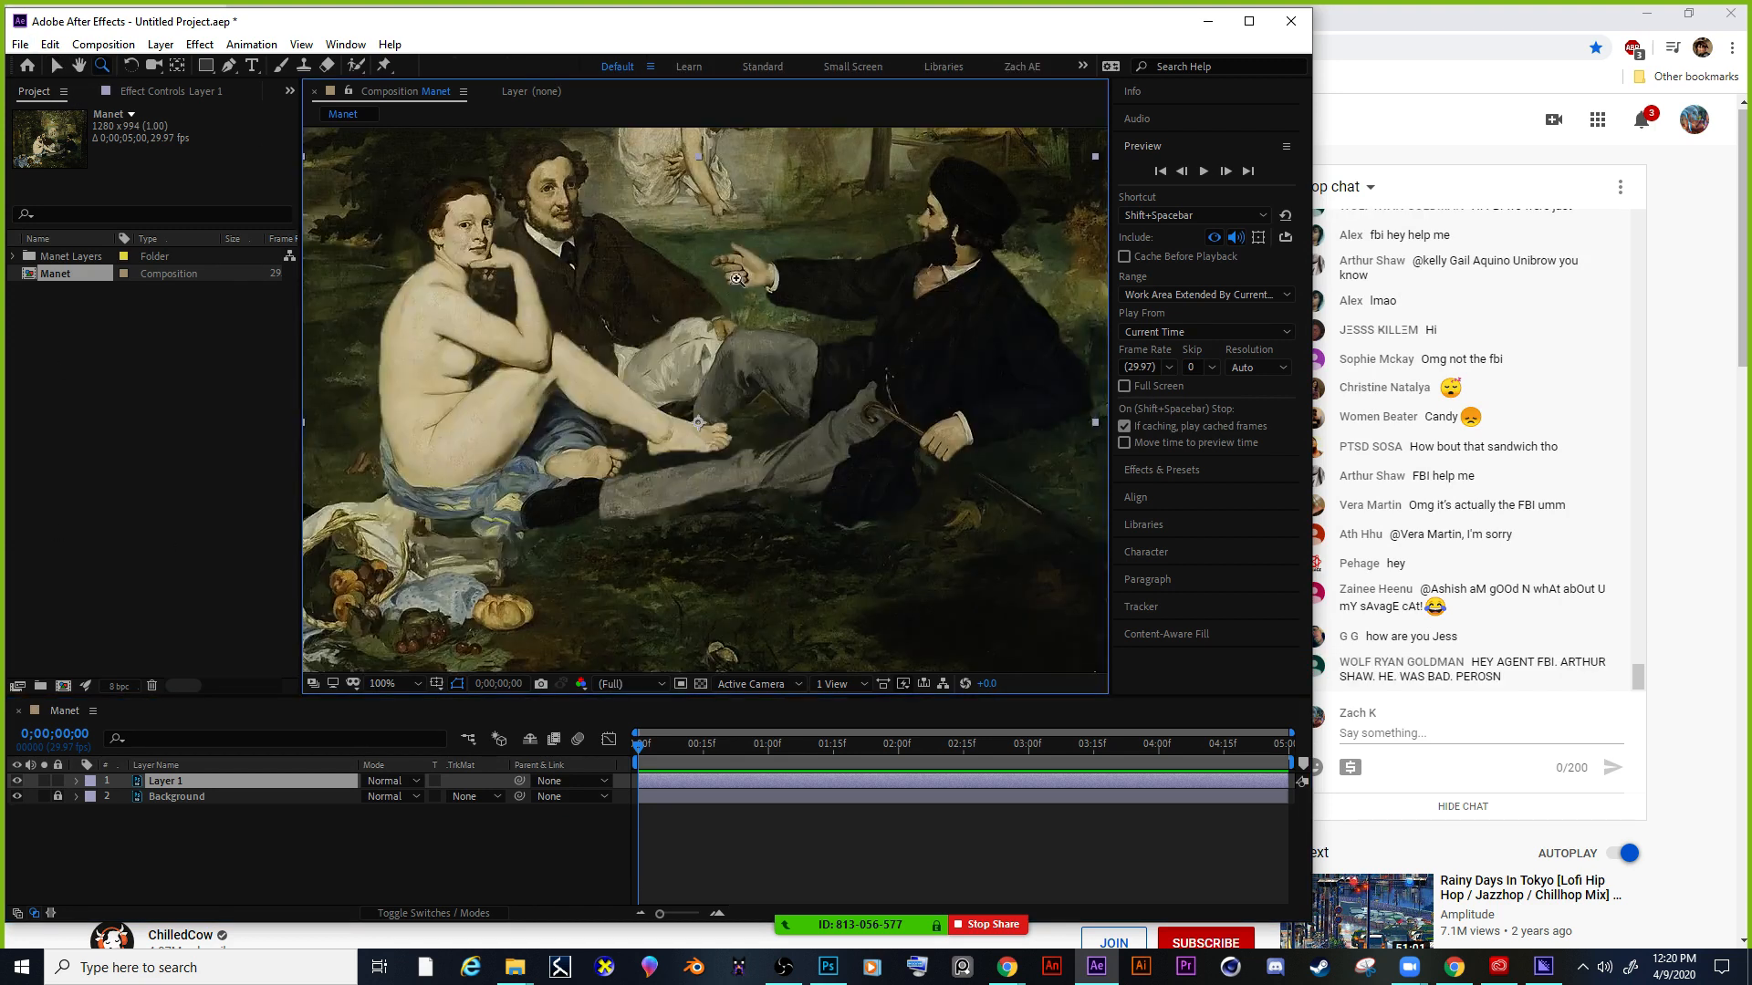
left_click(381, 68)
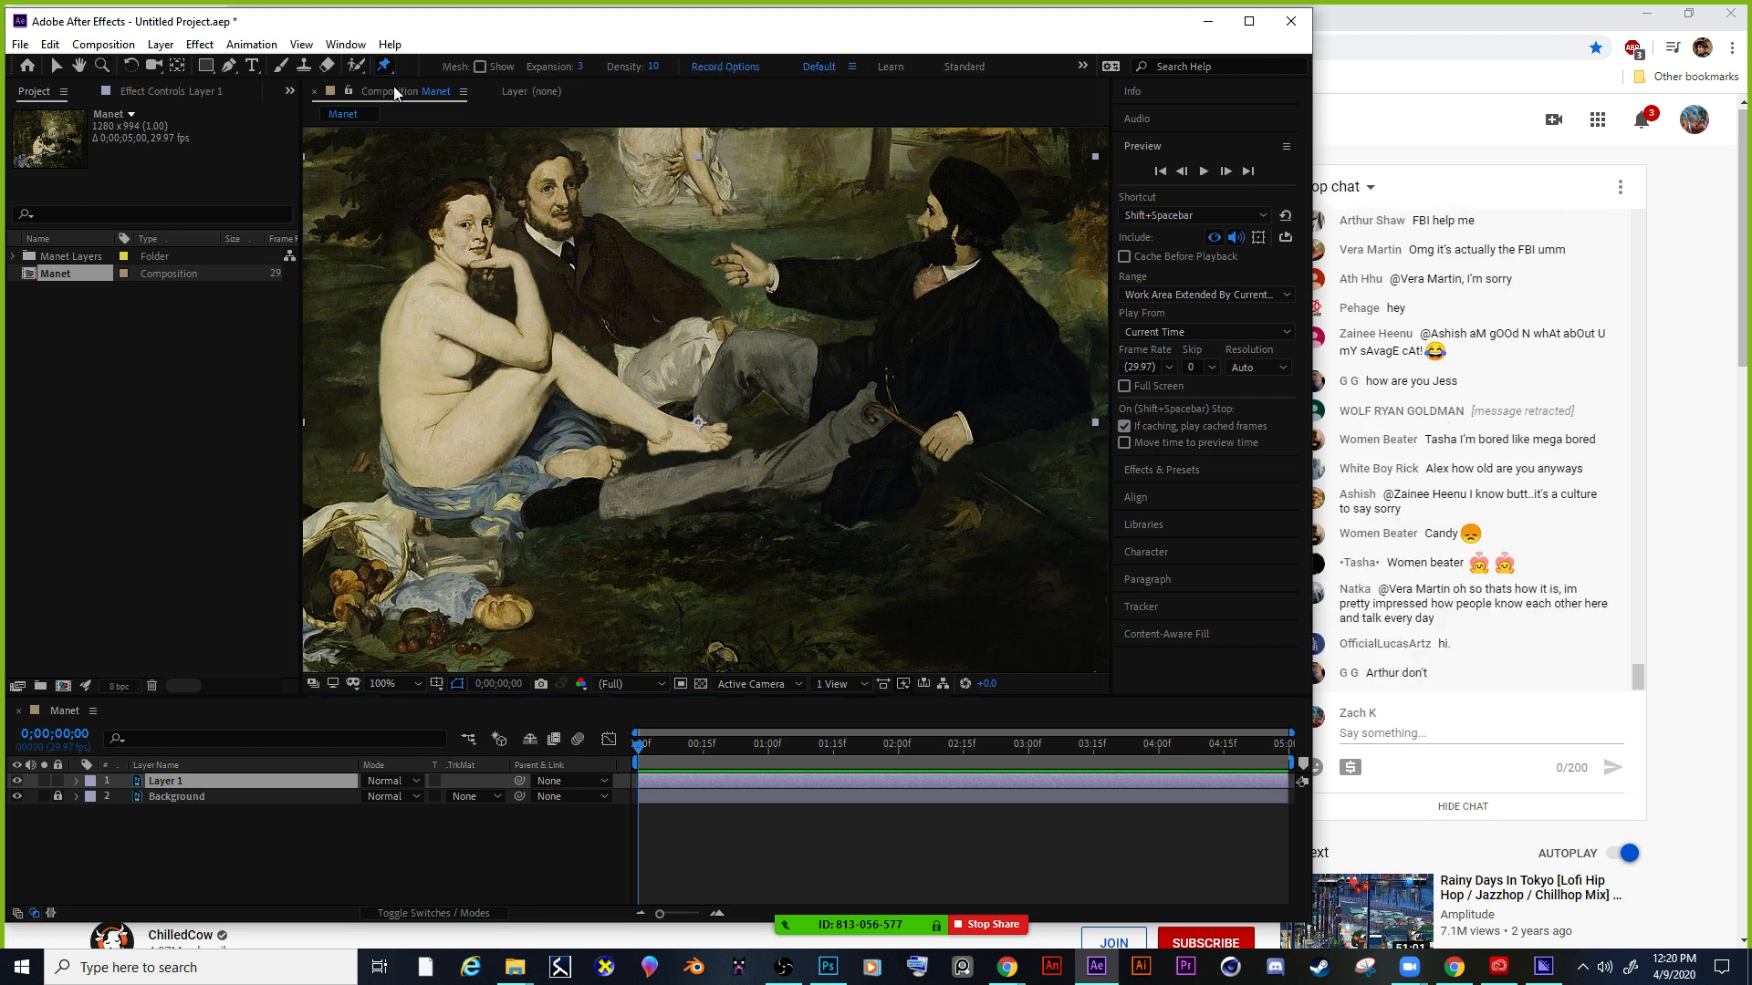
scroll(977, 484, "up", 2)
scroll(988, 454, "down", 2)
left_click(975, 188)
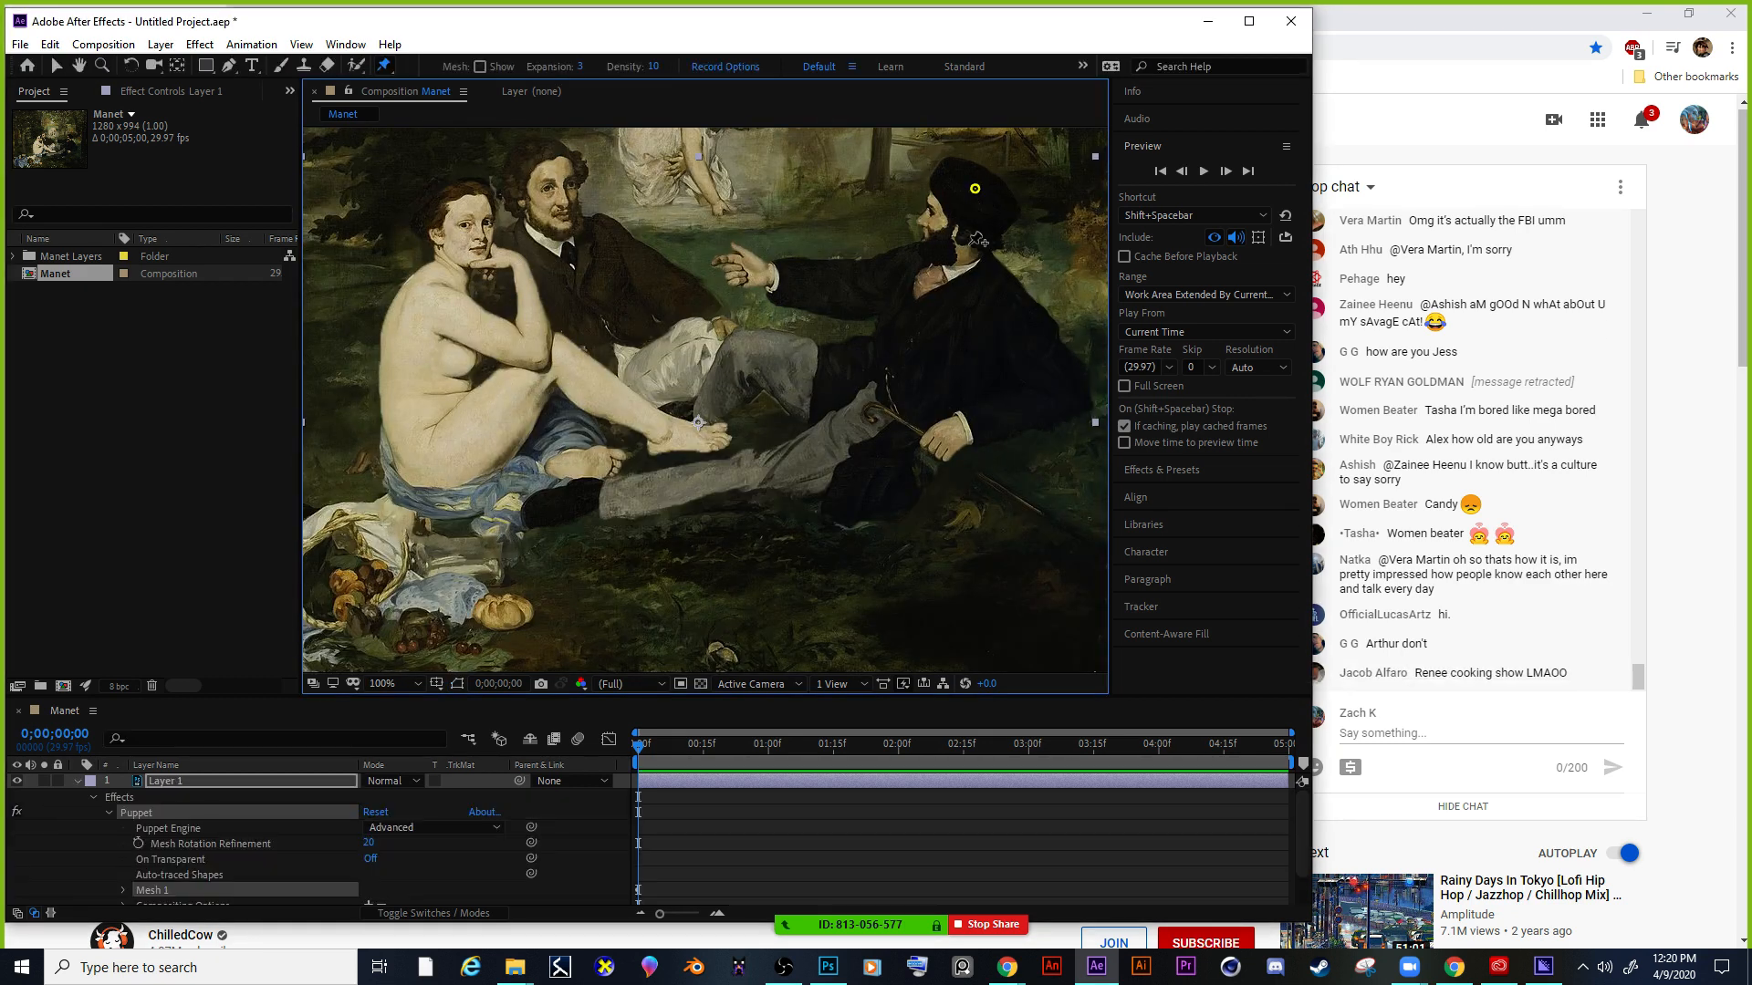
left_click(956, 264)
left_click(1027, 308)
left_click(1077, 392)
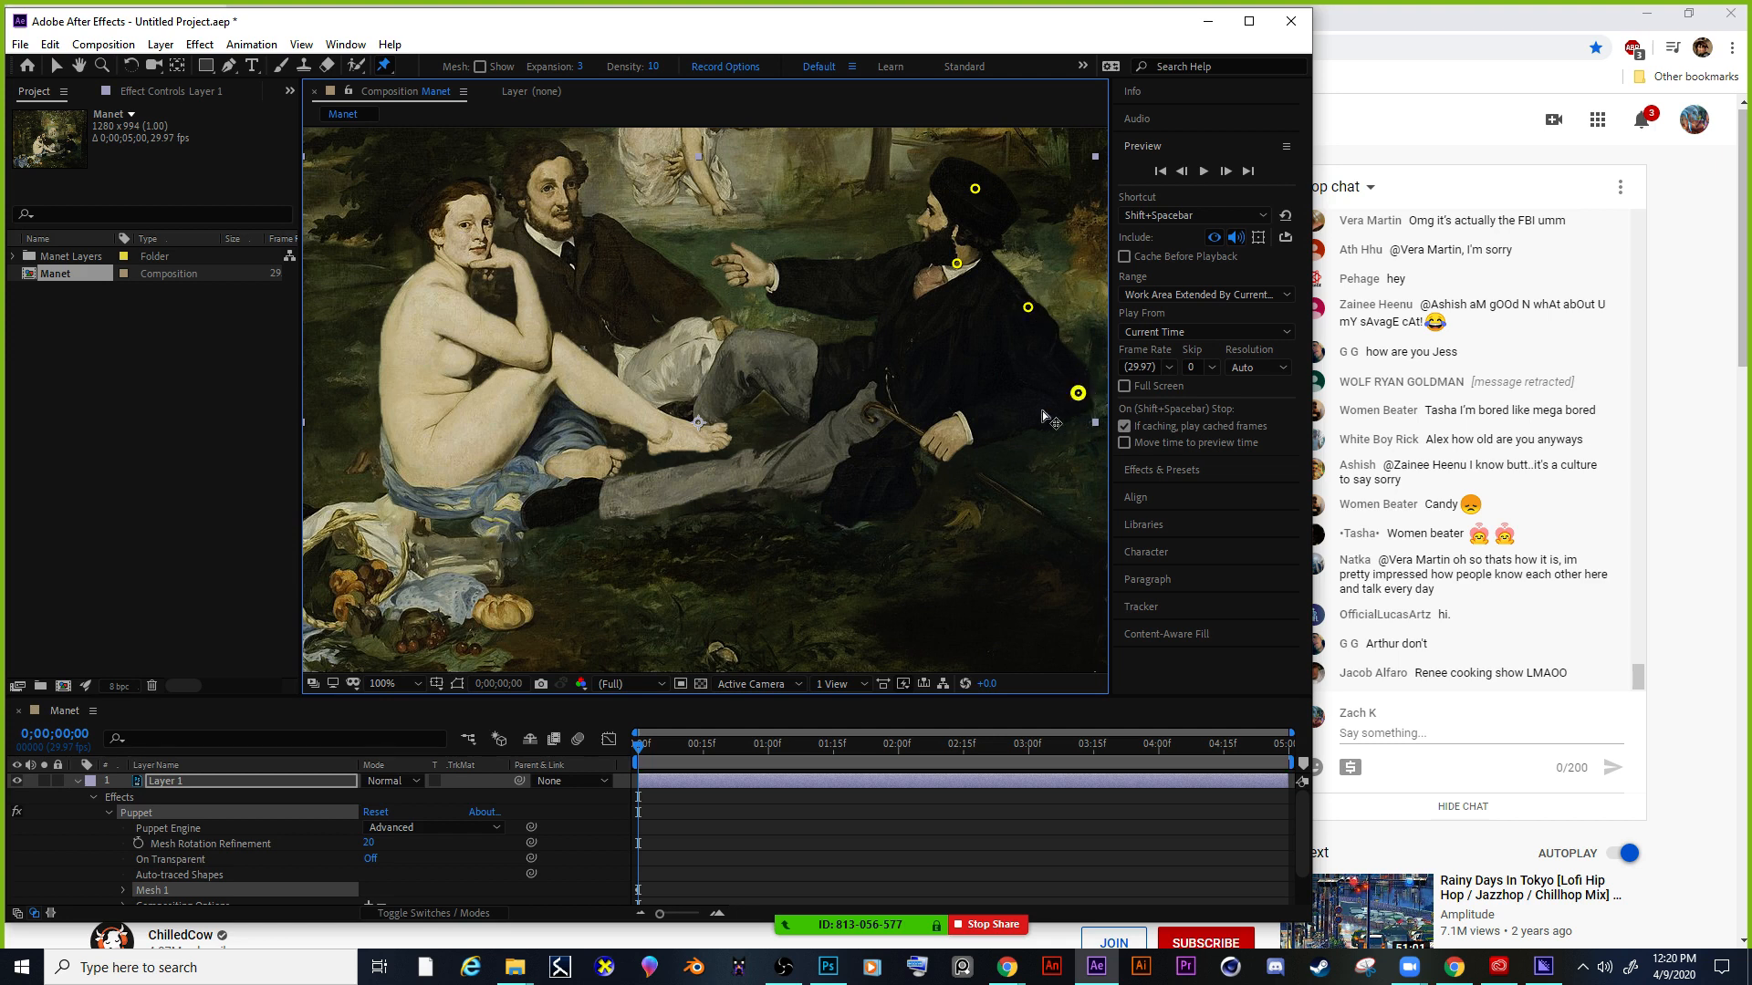
Add puppet pins along the reclining man's lower hand, hip, coat edge, outstretched leg and shoe.
left_click(944, 443)
left_click(883, 454)
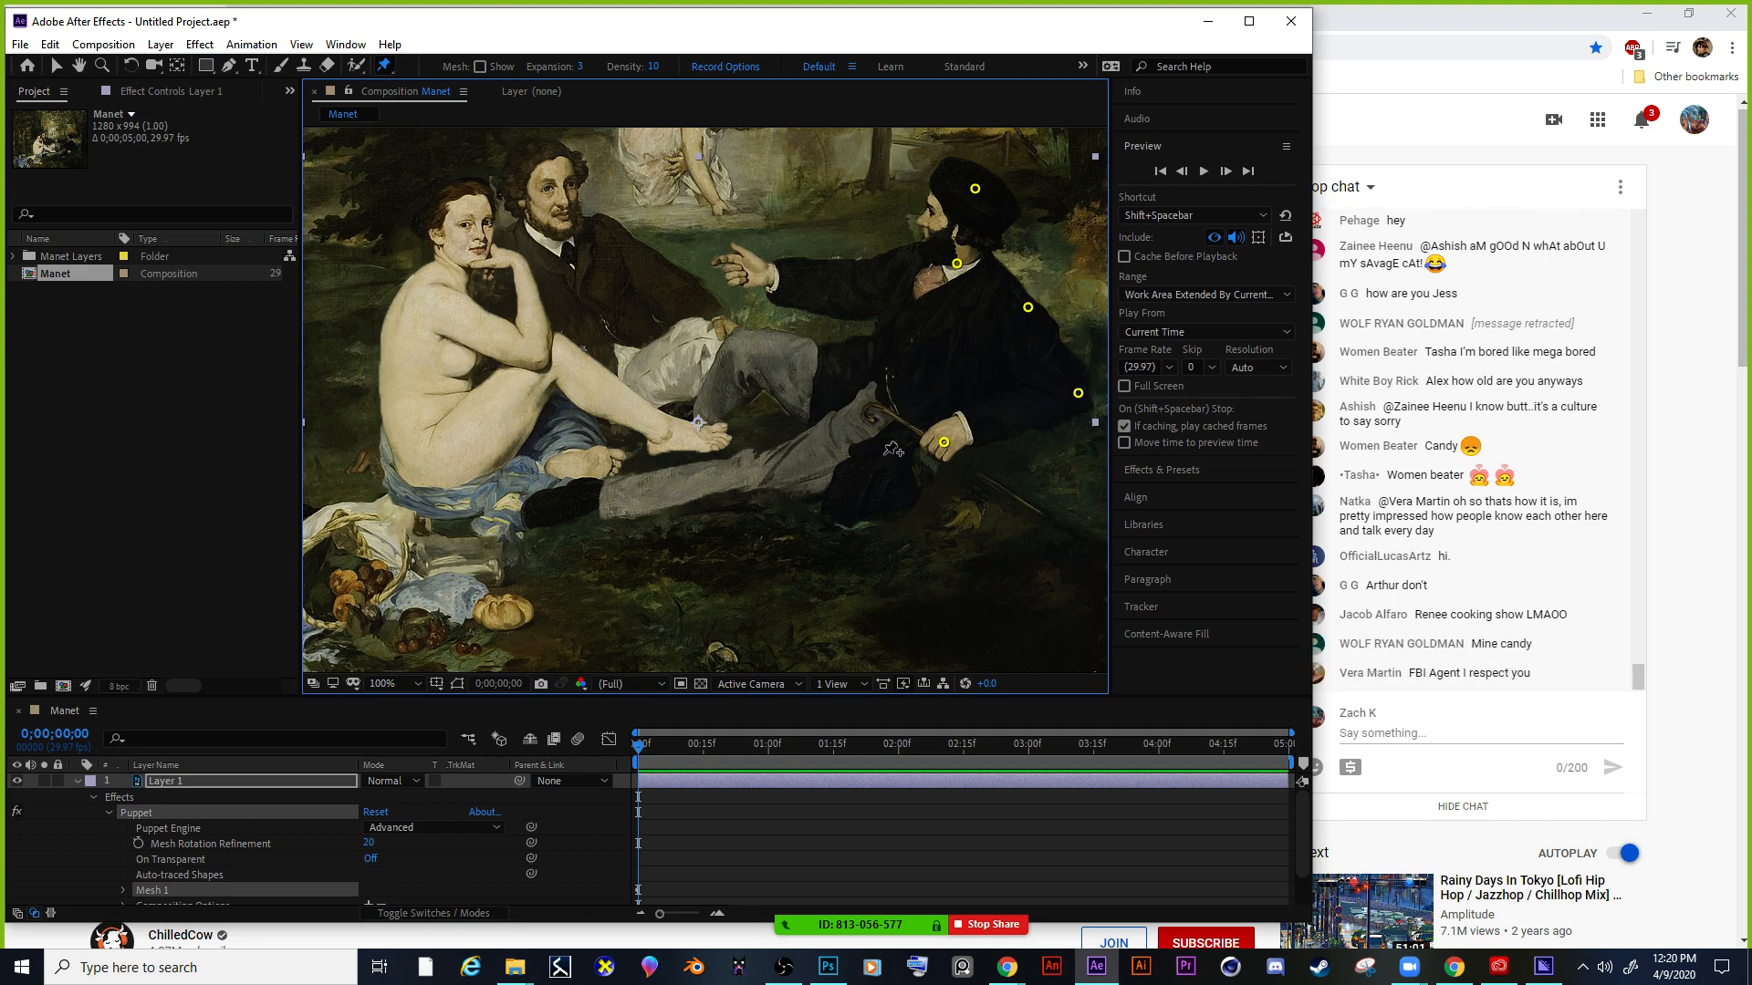
left_click(849, 496)
left_click(732, 478)
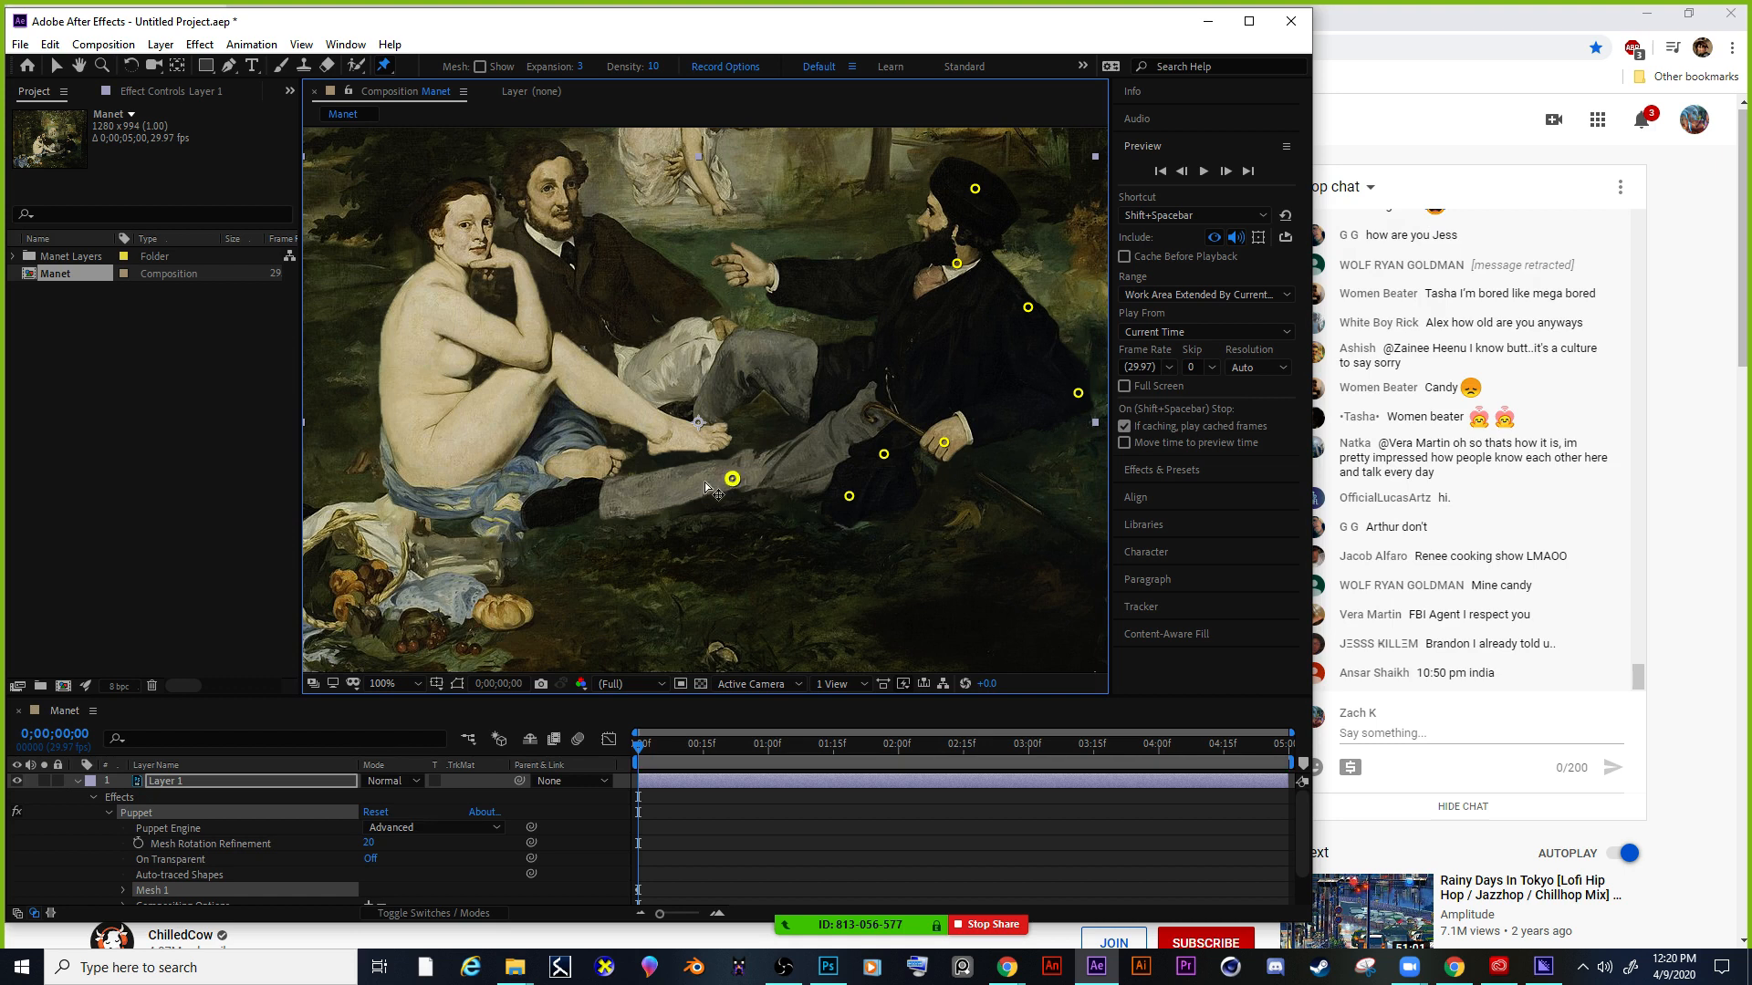
left_click(554, 506)
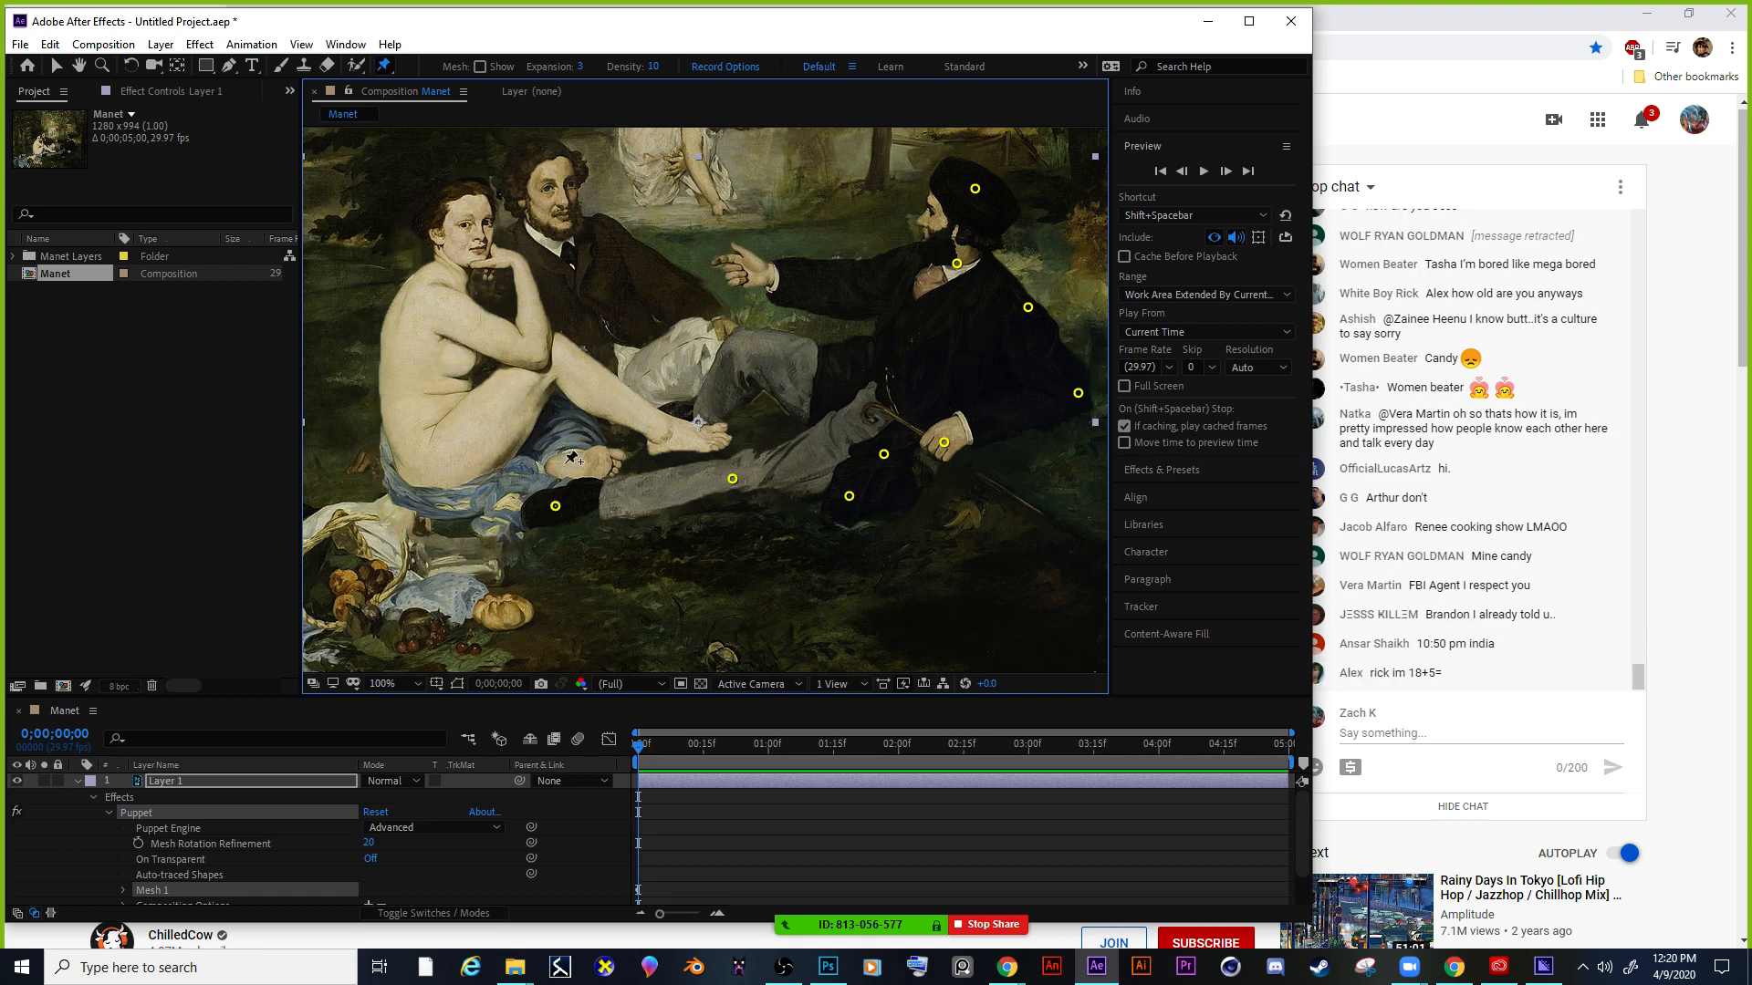
Add puppet pins on the seated woman's tucked foot, seat, lower back, shoulder and neck.
left_click(568, 460)
left_click(434, 497)
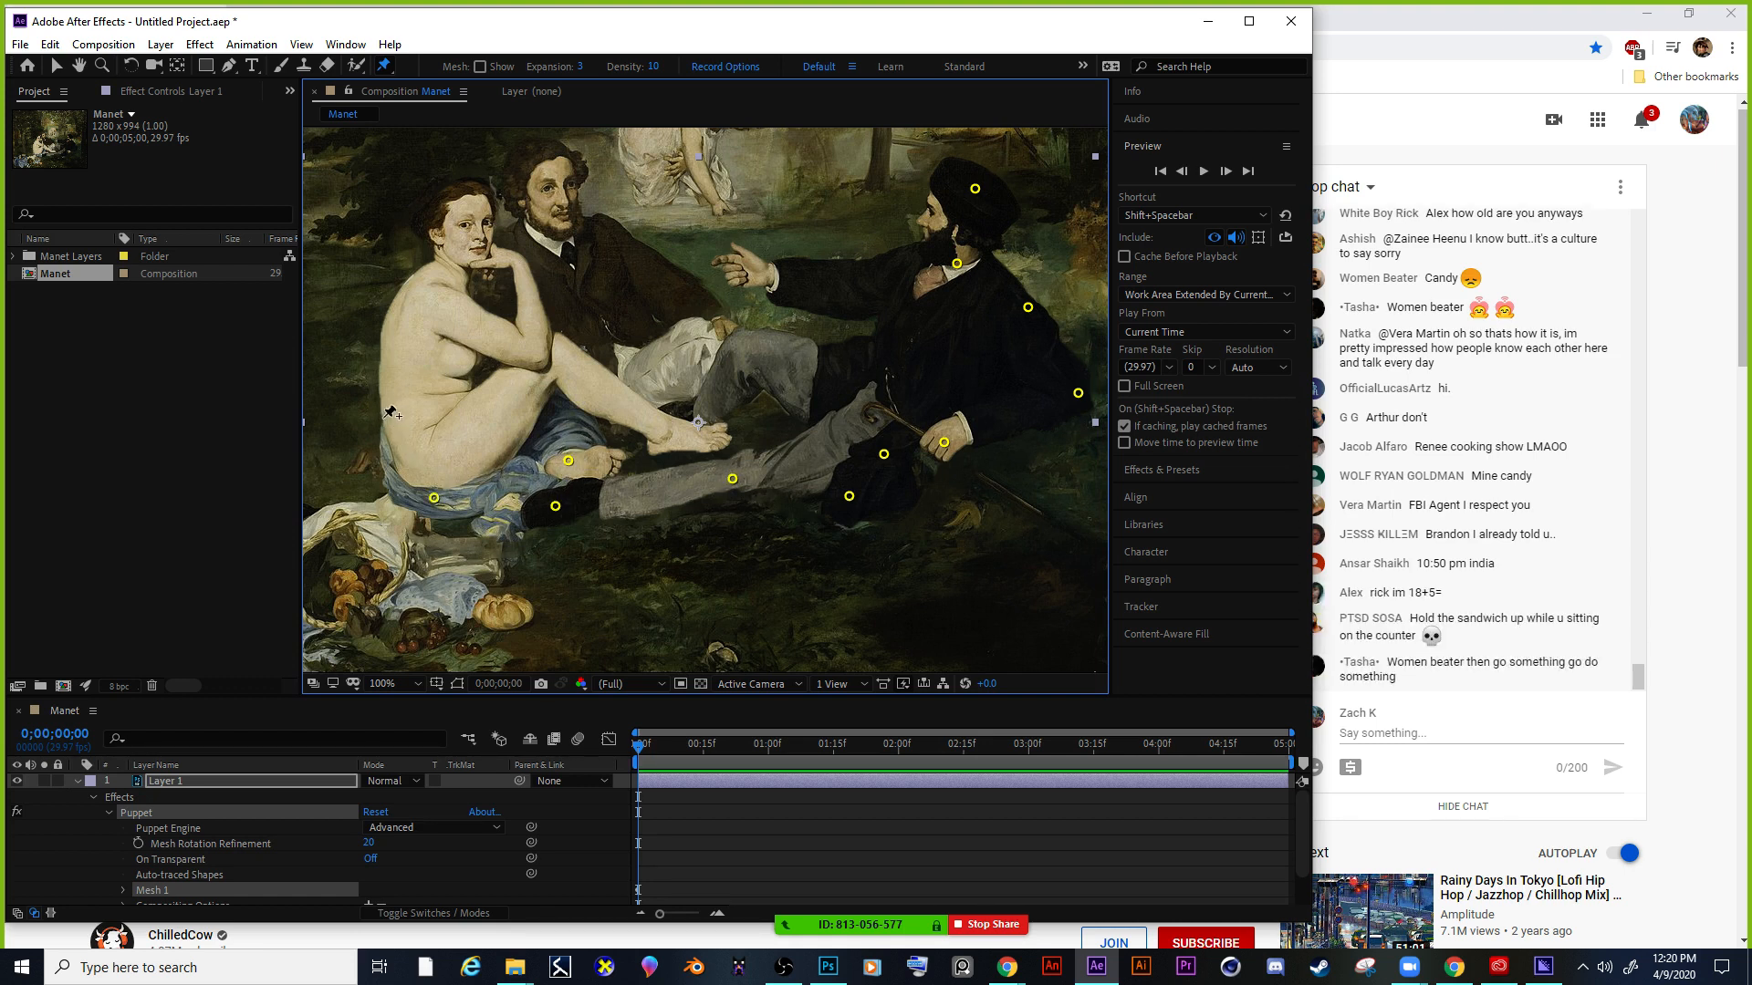
left_click(389, 416)
left_click(400, 293)
left_click(442, 254)
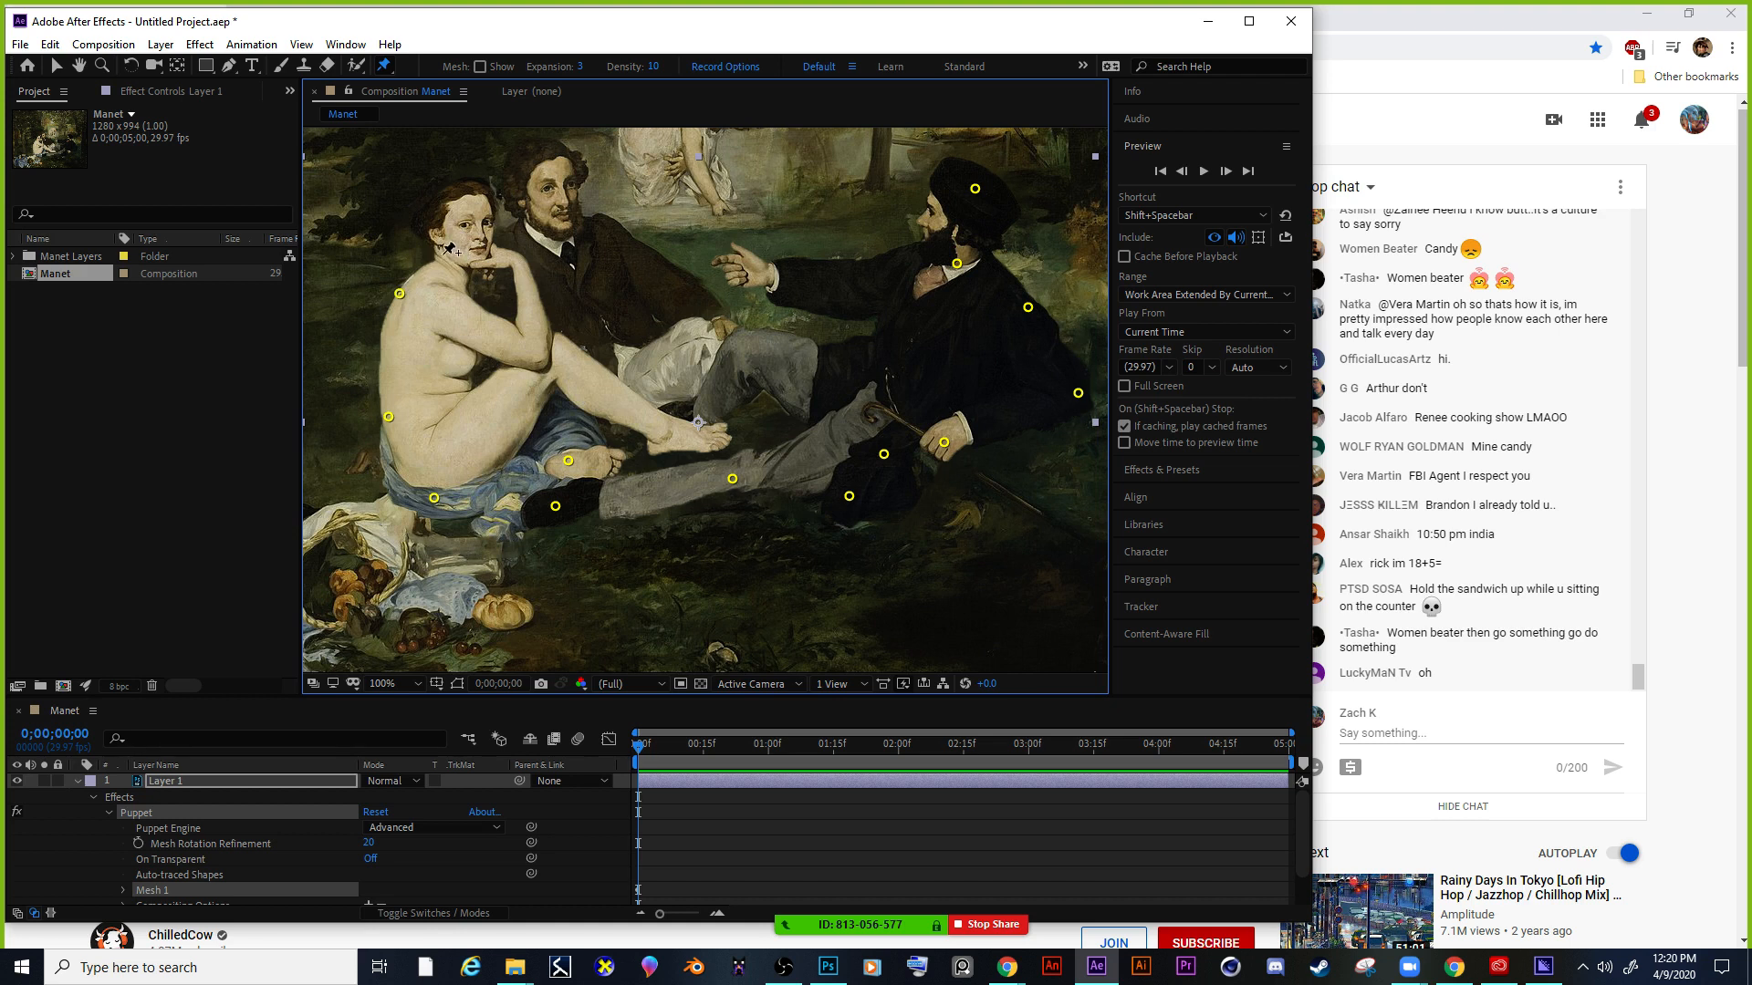
Add puppet pins on the seated woman's hair, chin, wrist, elbow, upper arm, raised knee and extended foot.
left_click(462, 184)
left_click(488, 250)
left_click(523, 265)
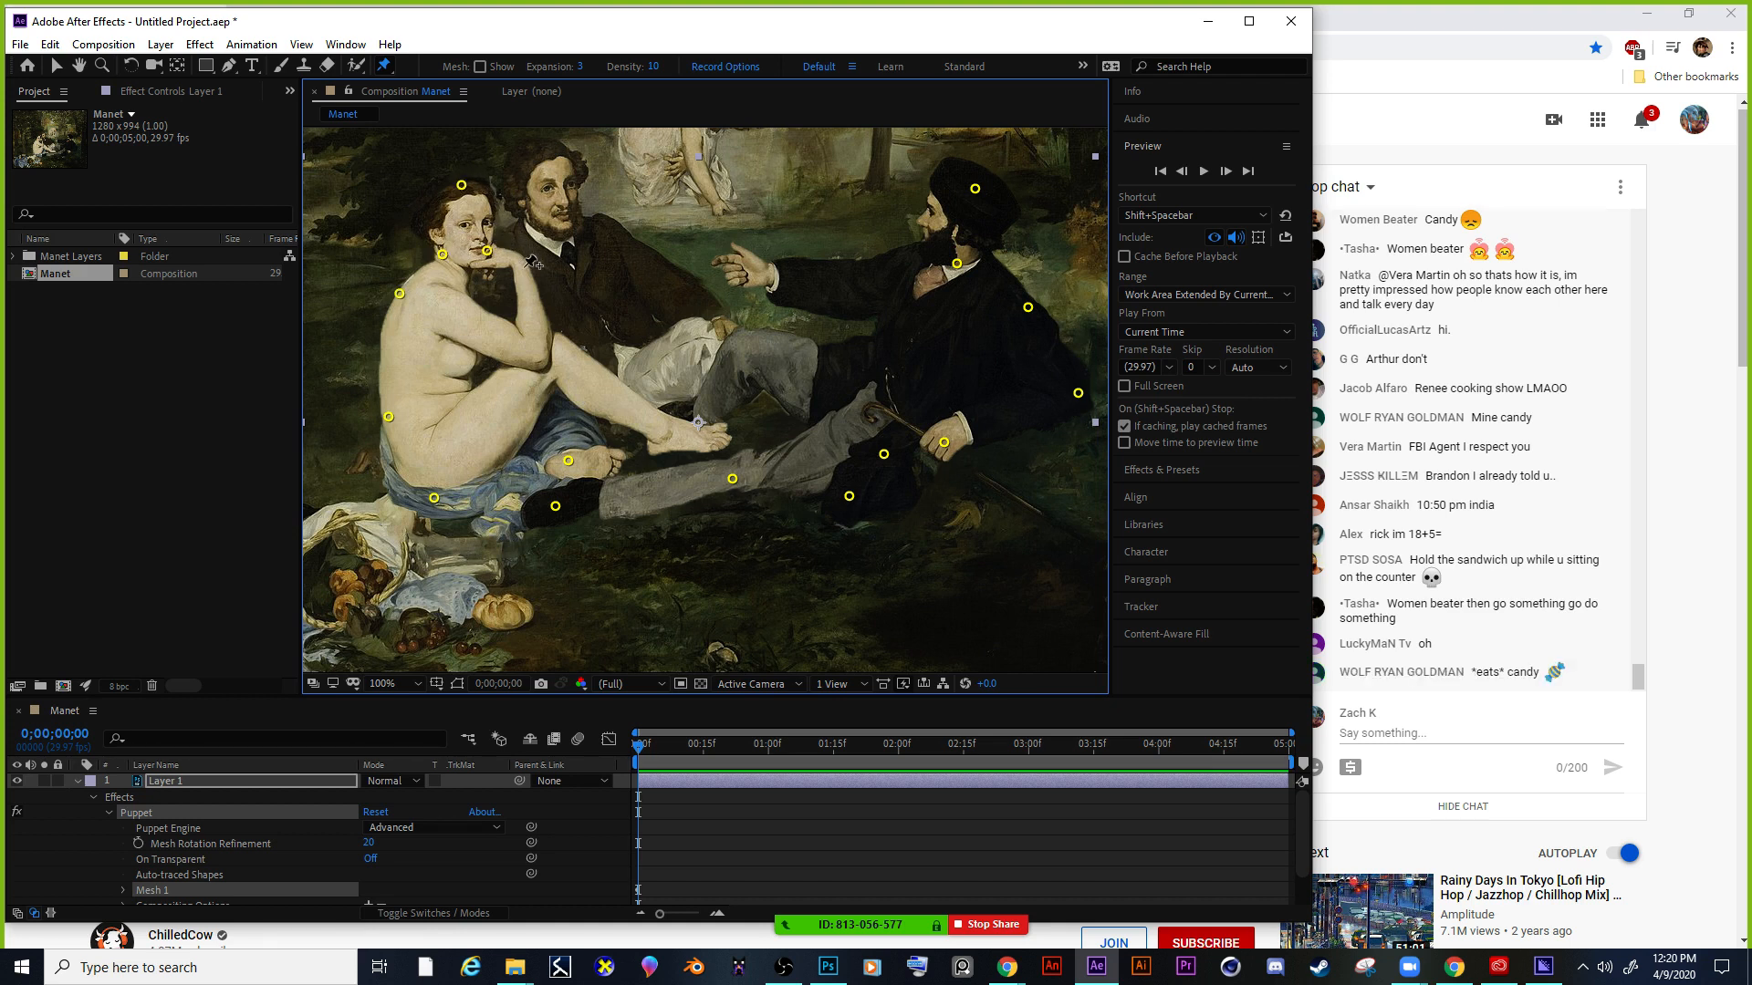
left_click(543, 350)
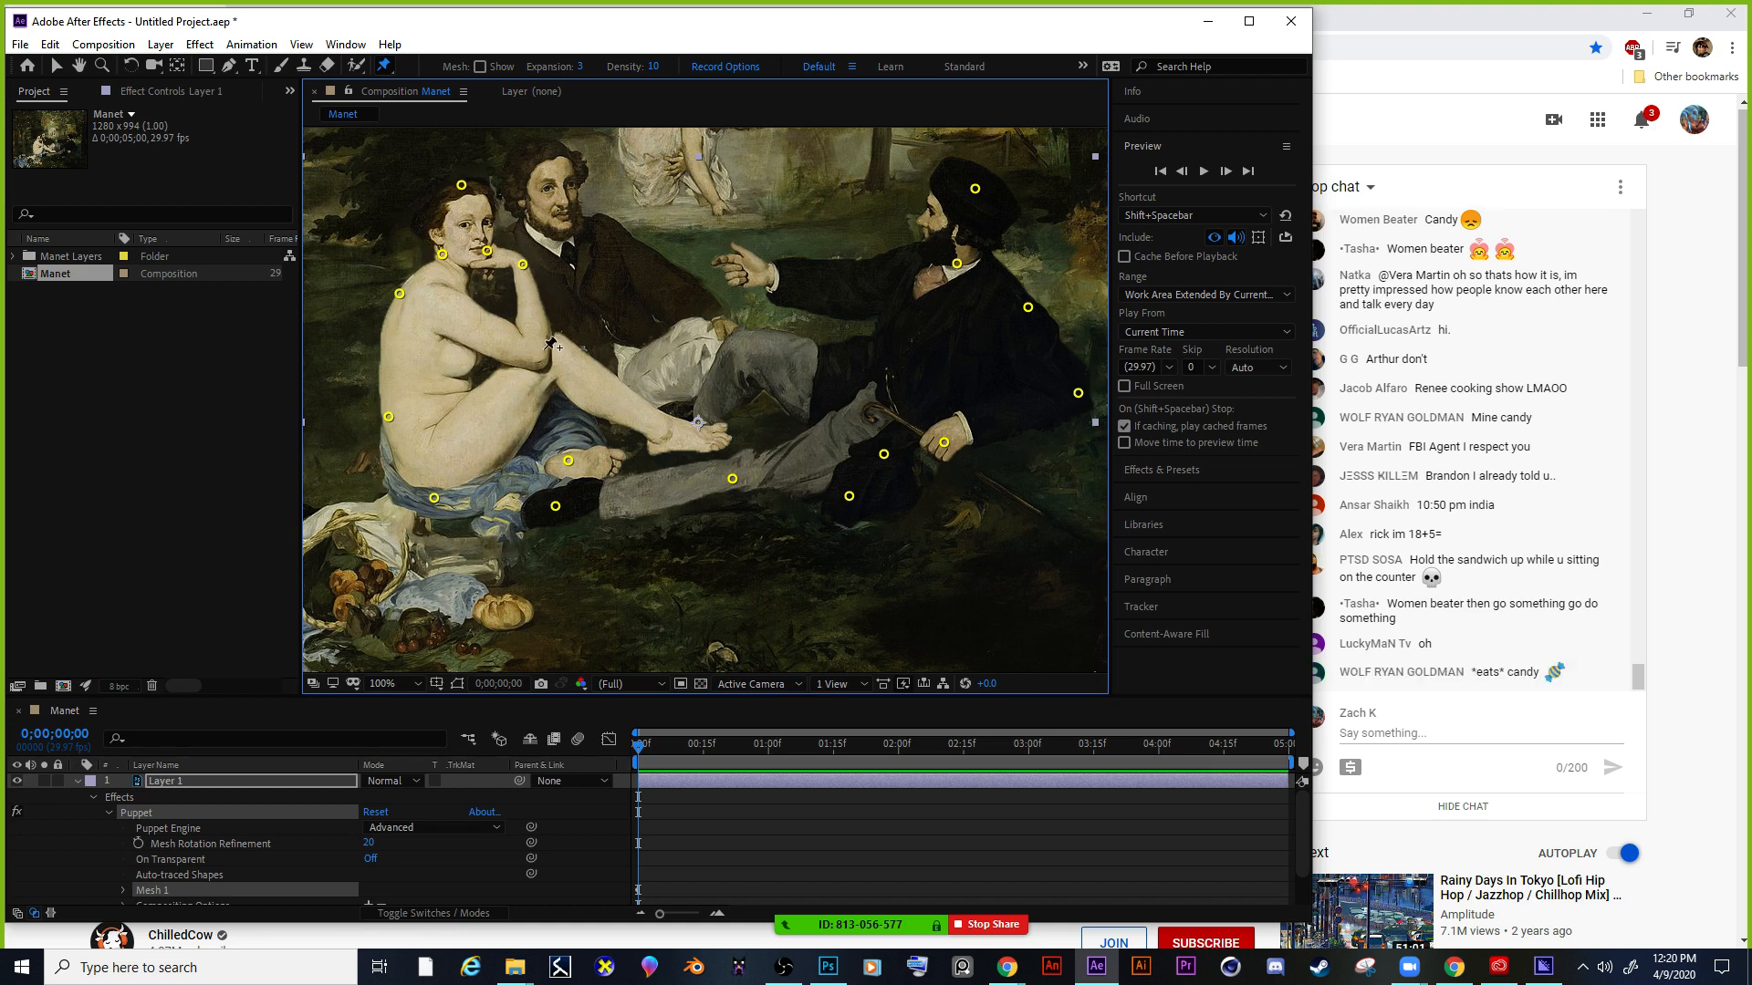
left_click(449, 302)
left_click(589, 372)
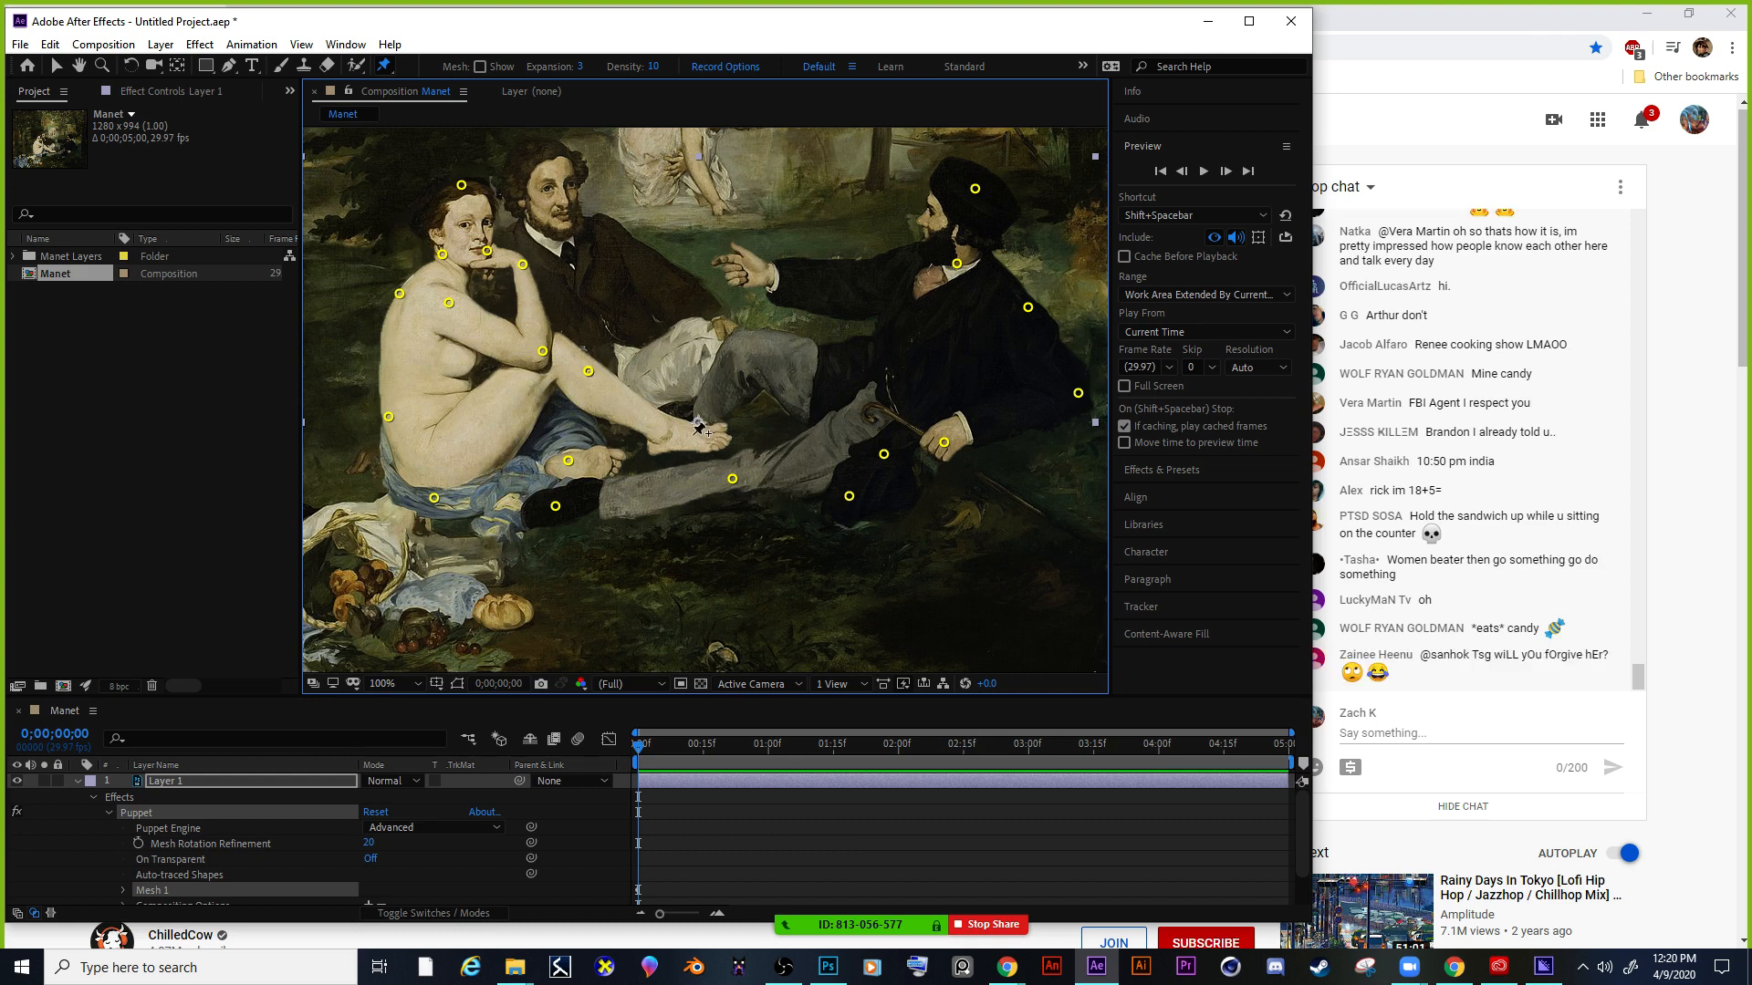
left_click(707, 436)
Add puppet pins on the reclining man's raised knee, thigh, chest, upper arm, forearm and pointing hand.
left_click(742, 335)
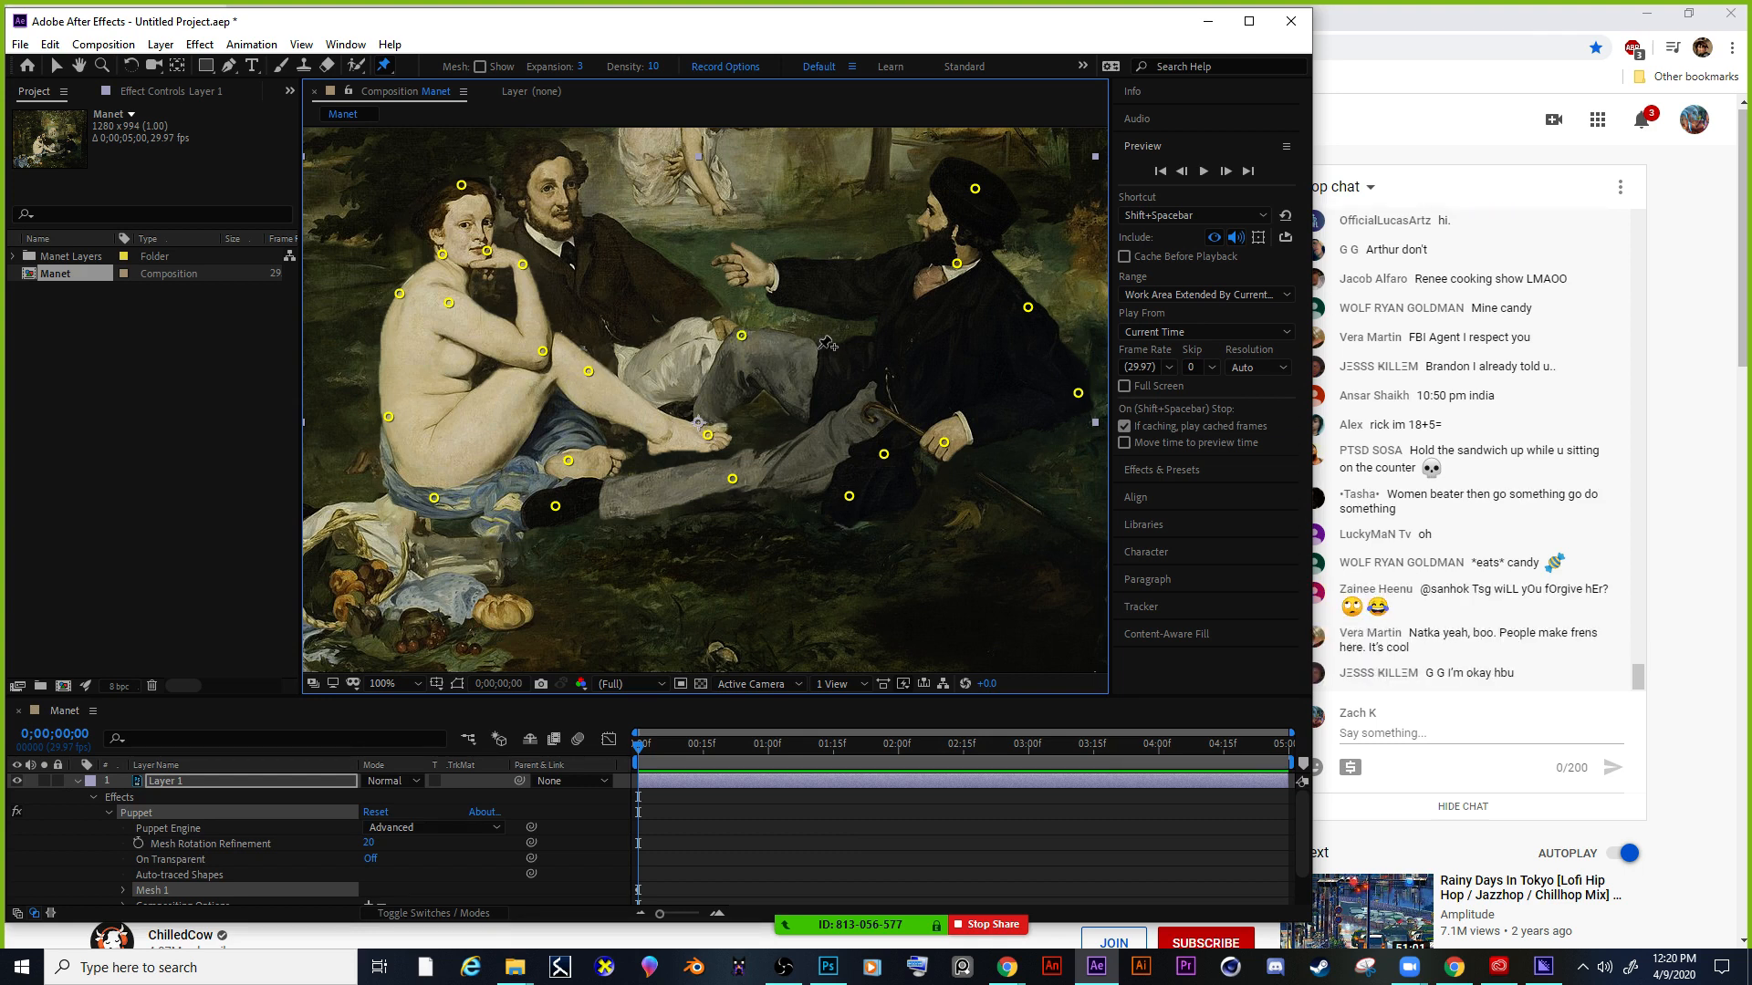
left_click(850, 369)
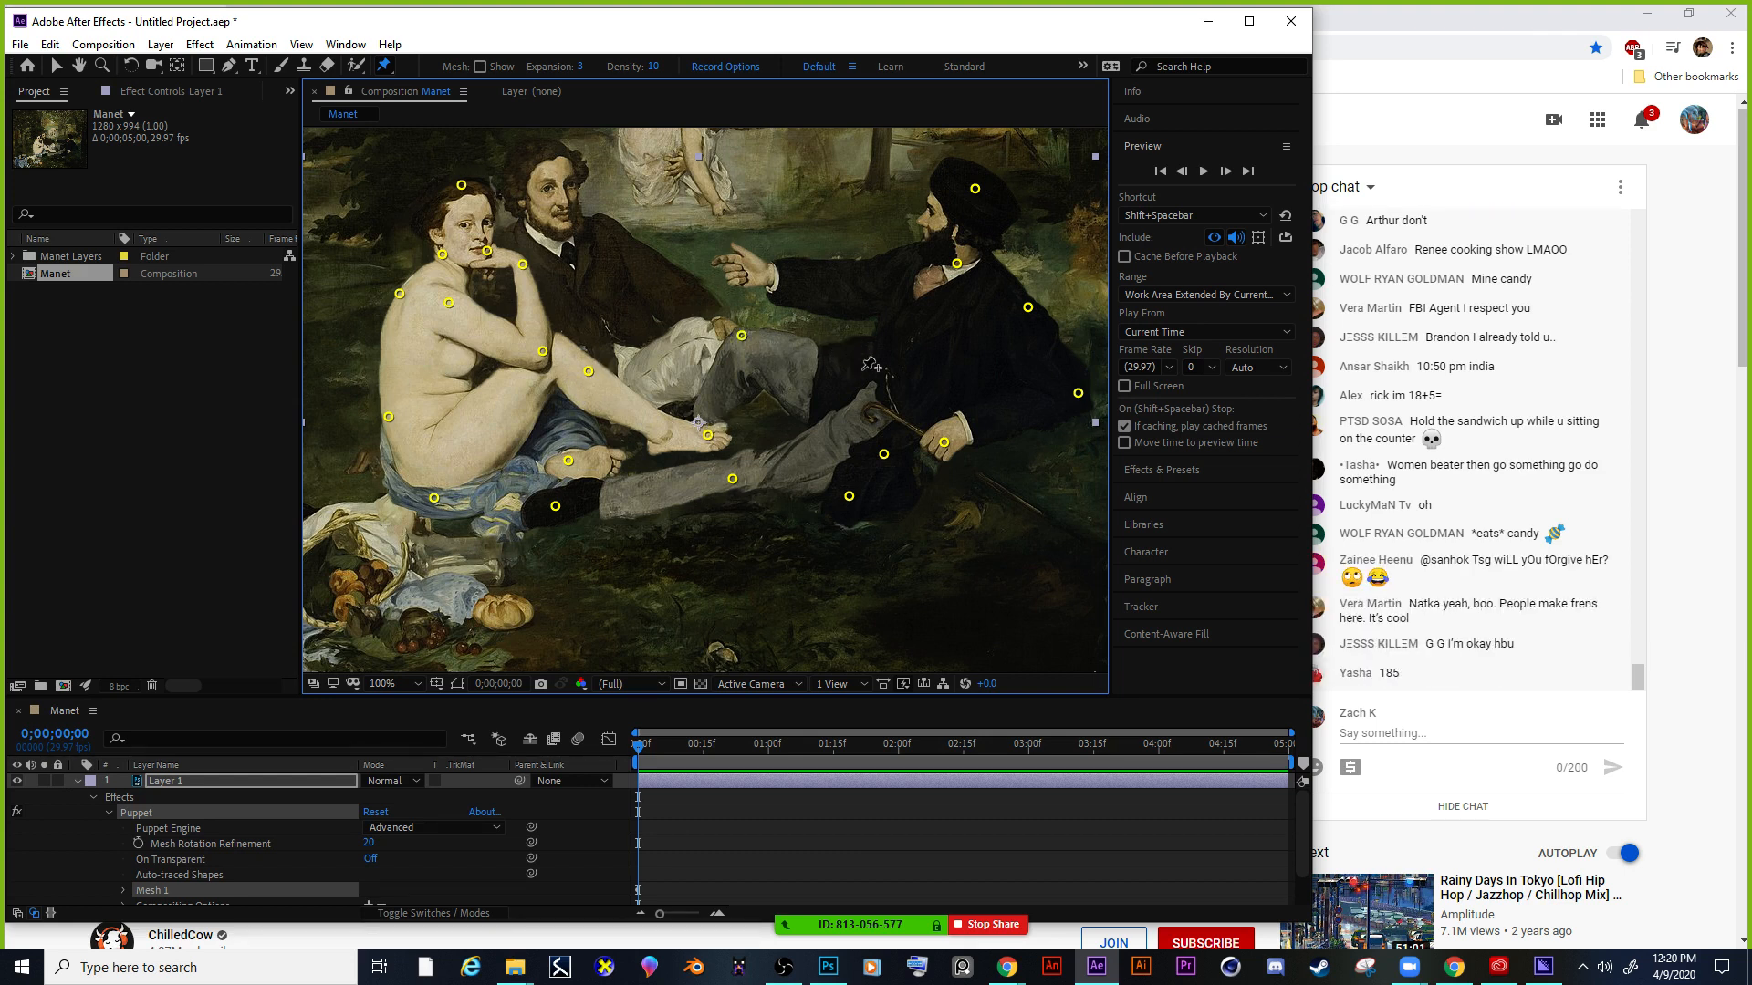
left_click(907, 286)
left_click(883, 257)
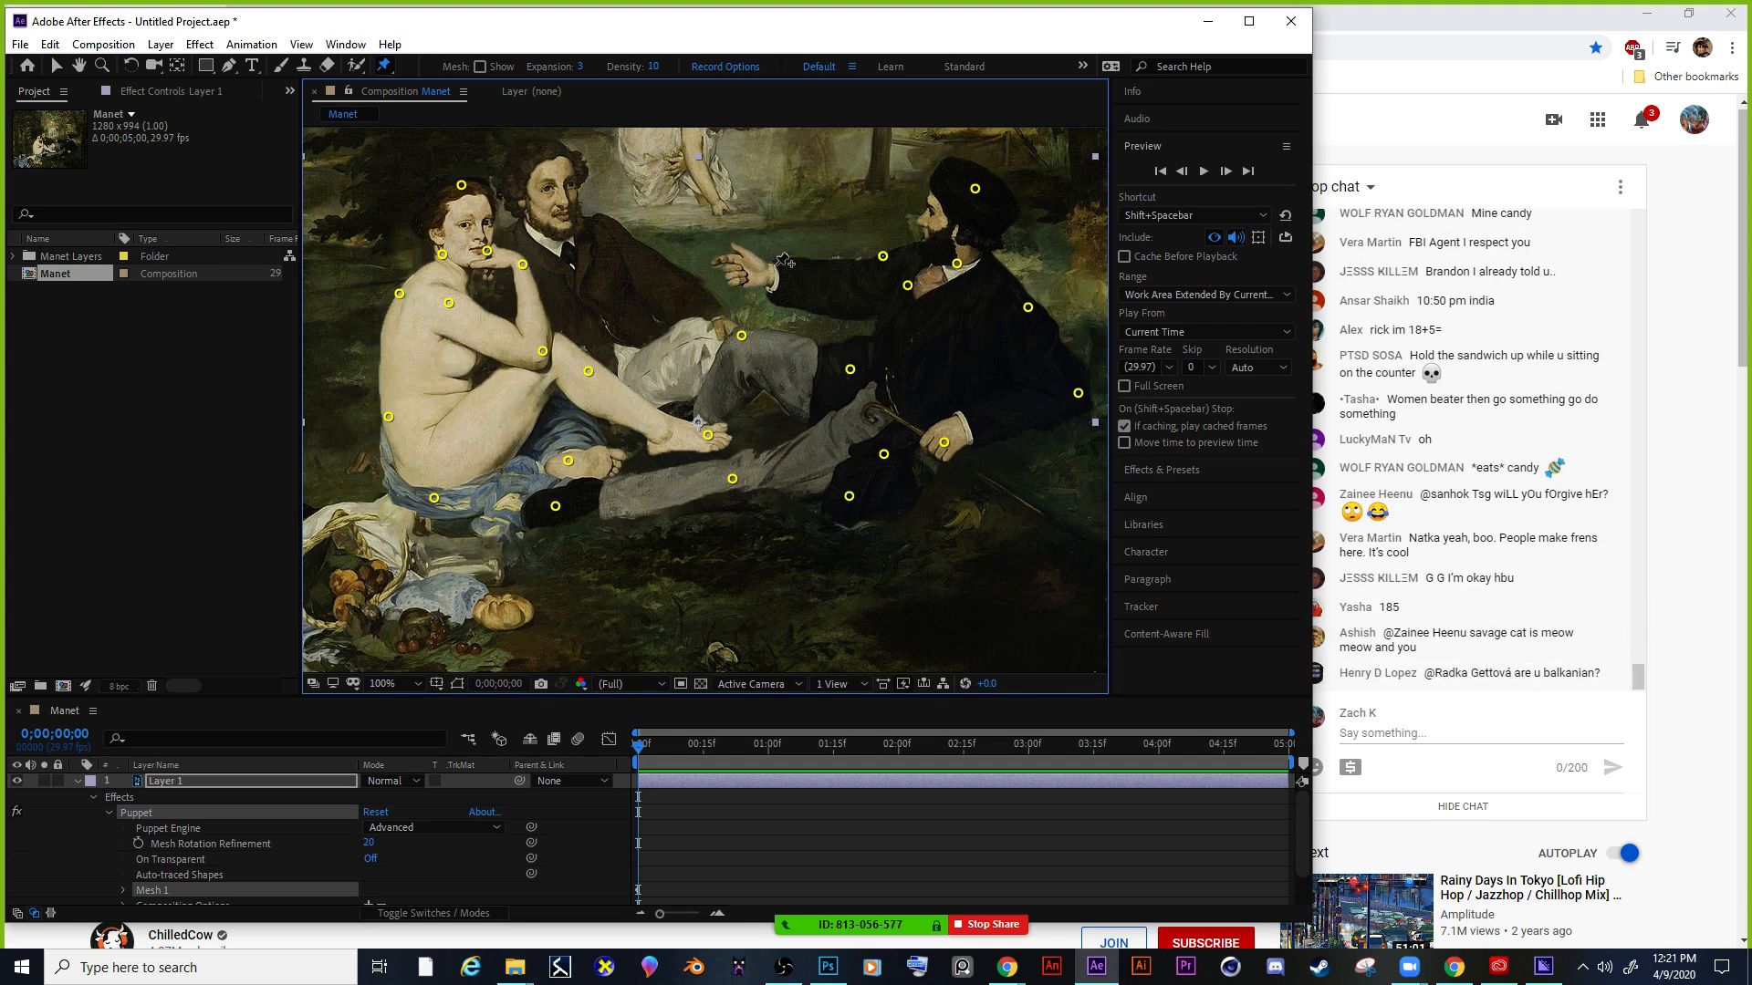
left_click(798, 274)
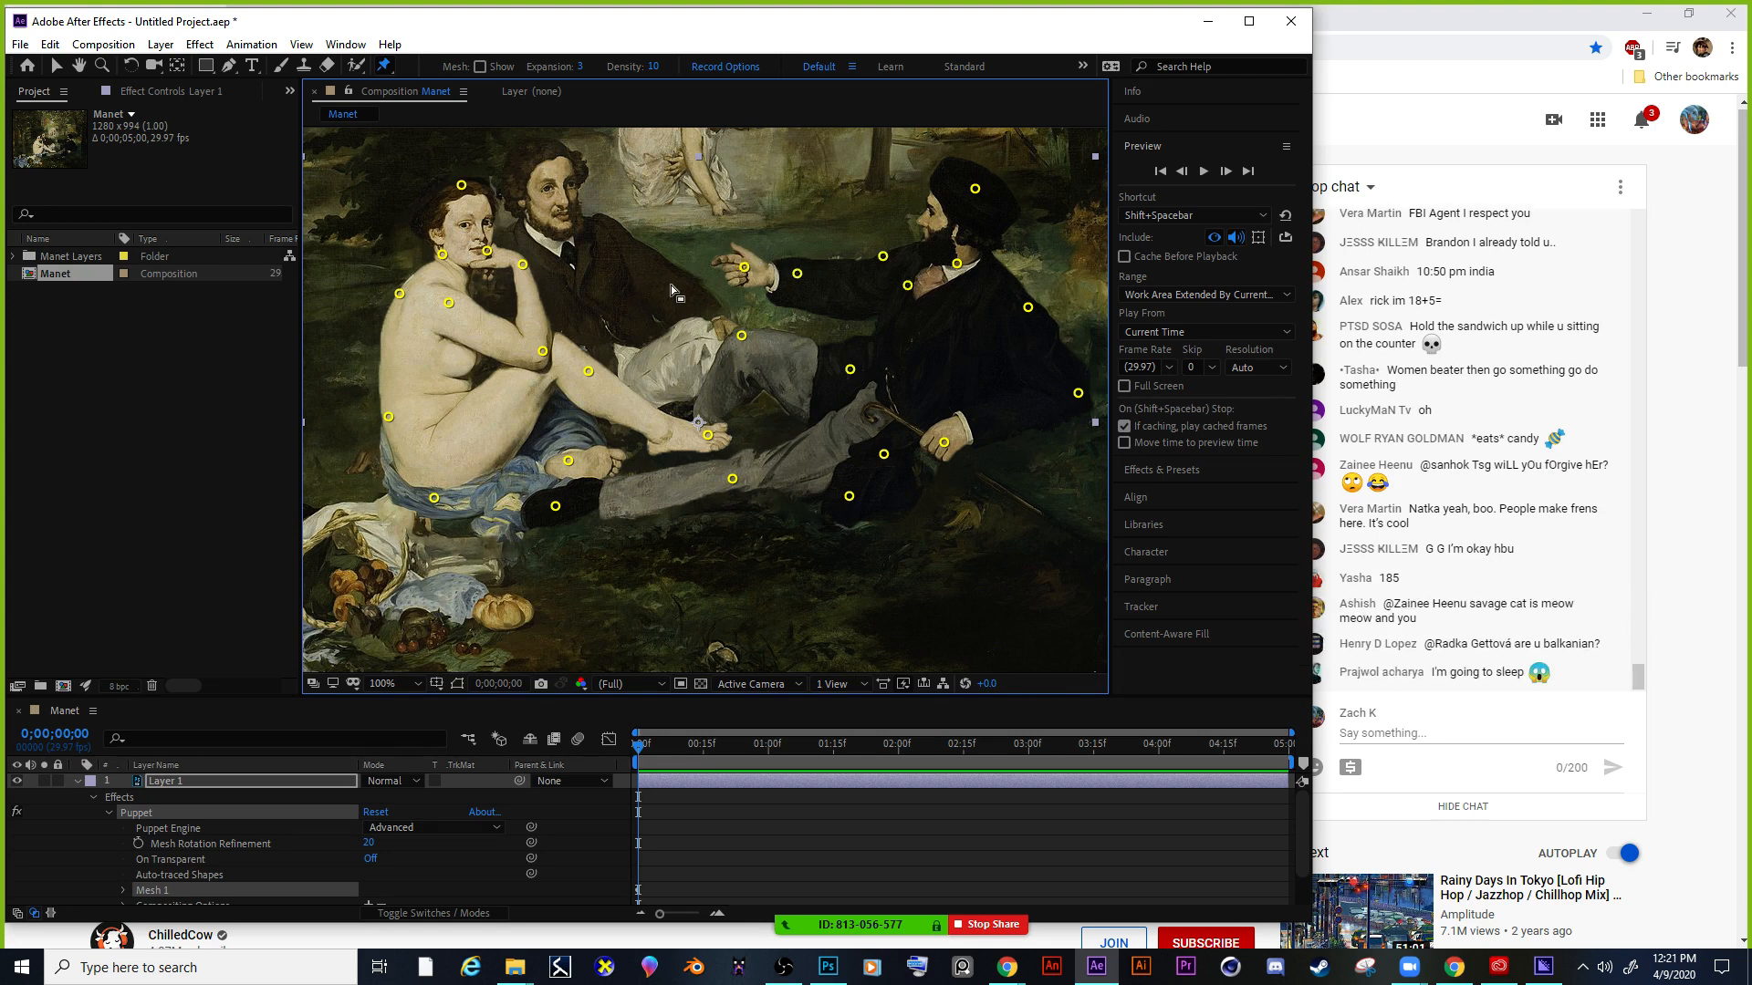
Enlarge the timeline and expand Layer 1's Transform properties below the Puppet effect.
key("comma")
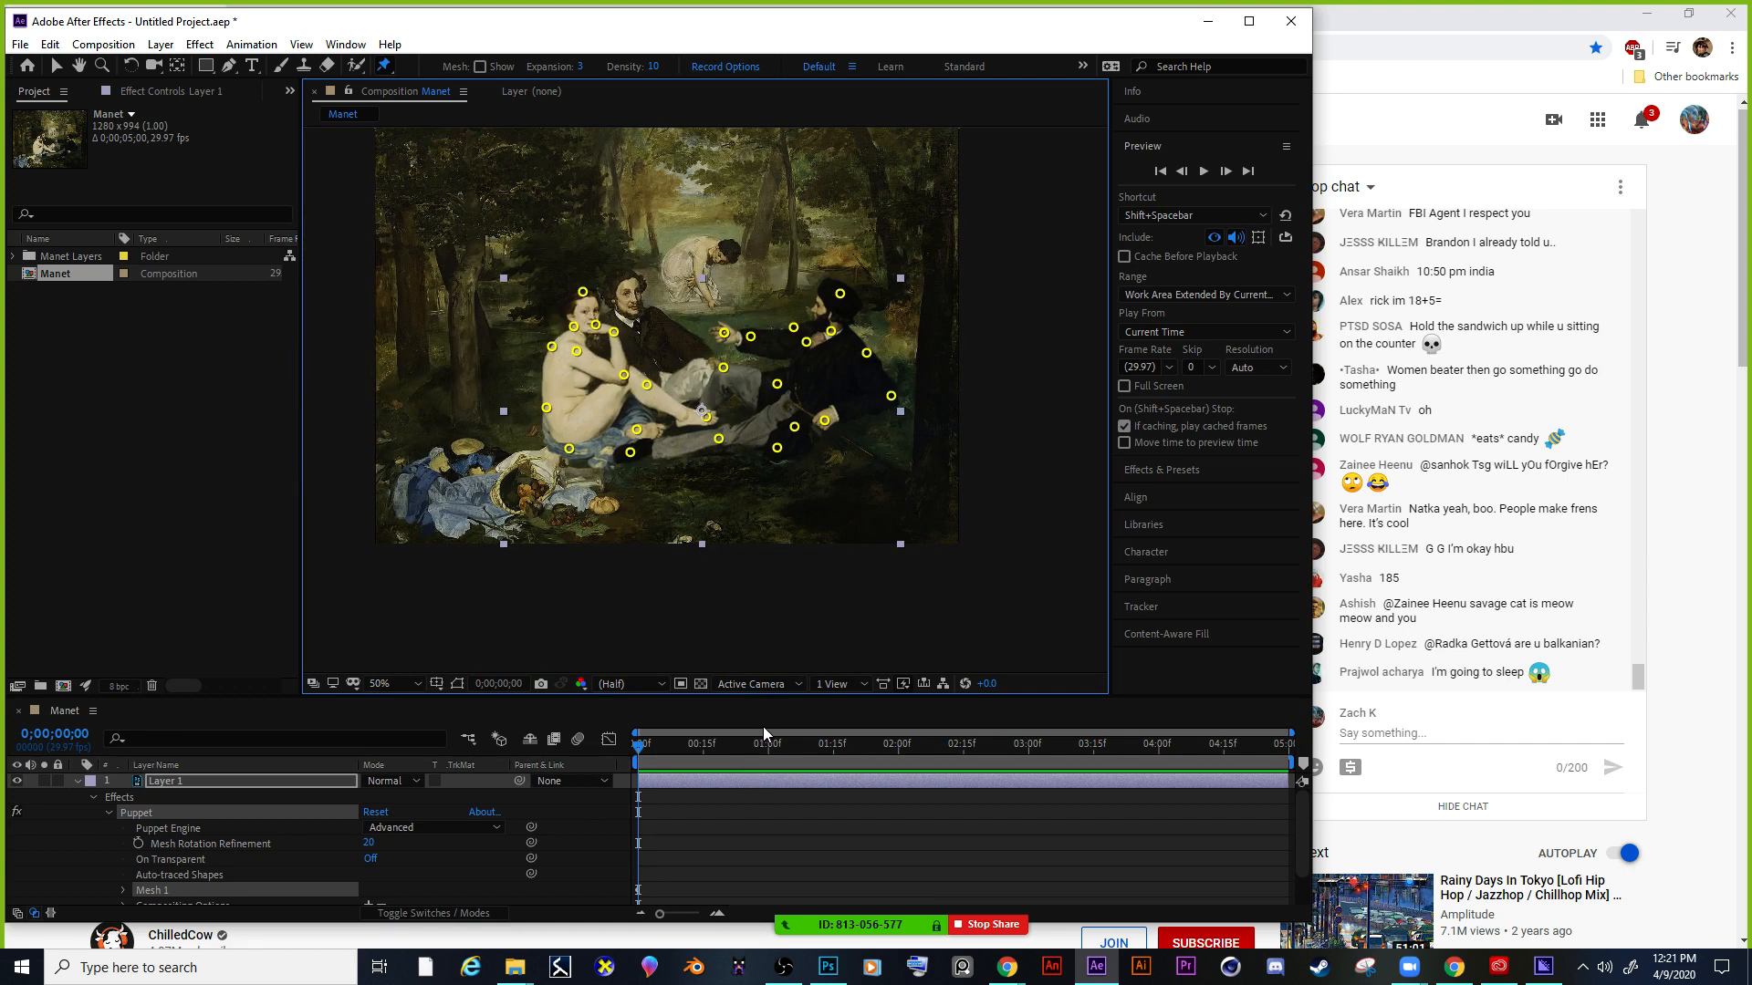
left_click_drag(763, 701, 765, 529)
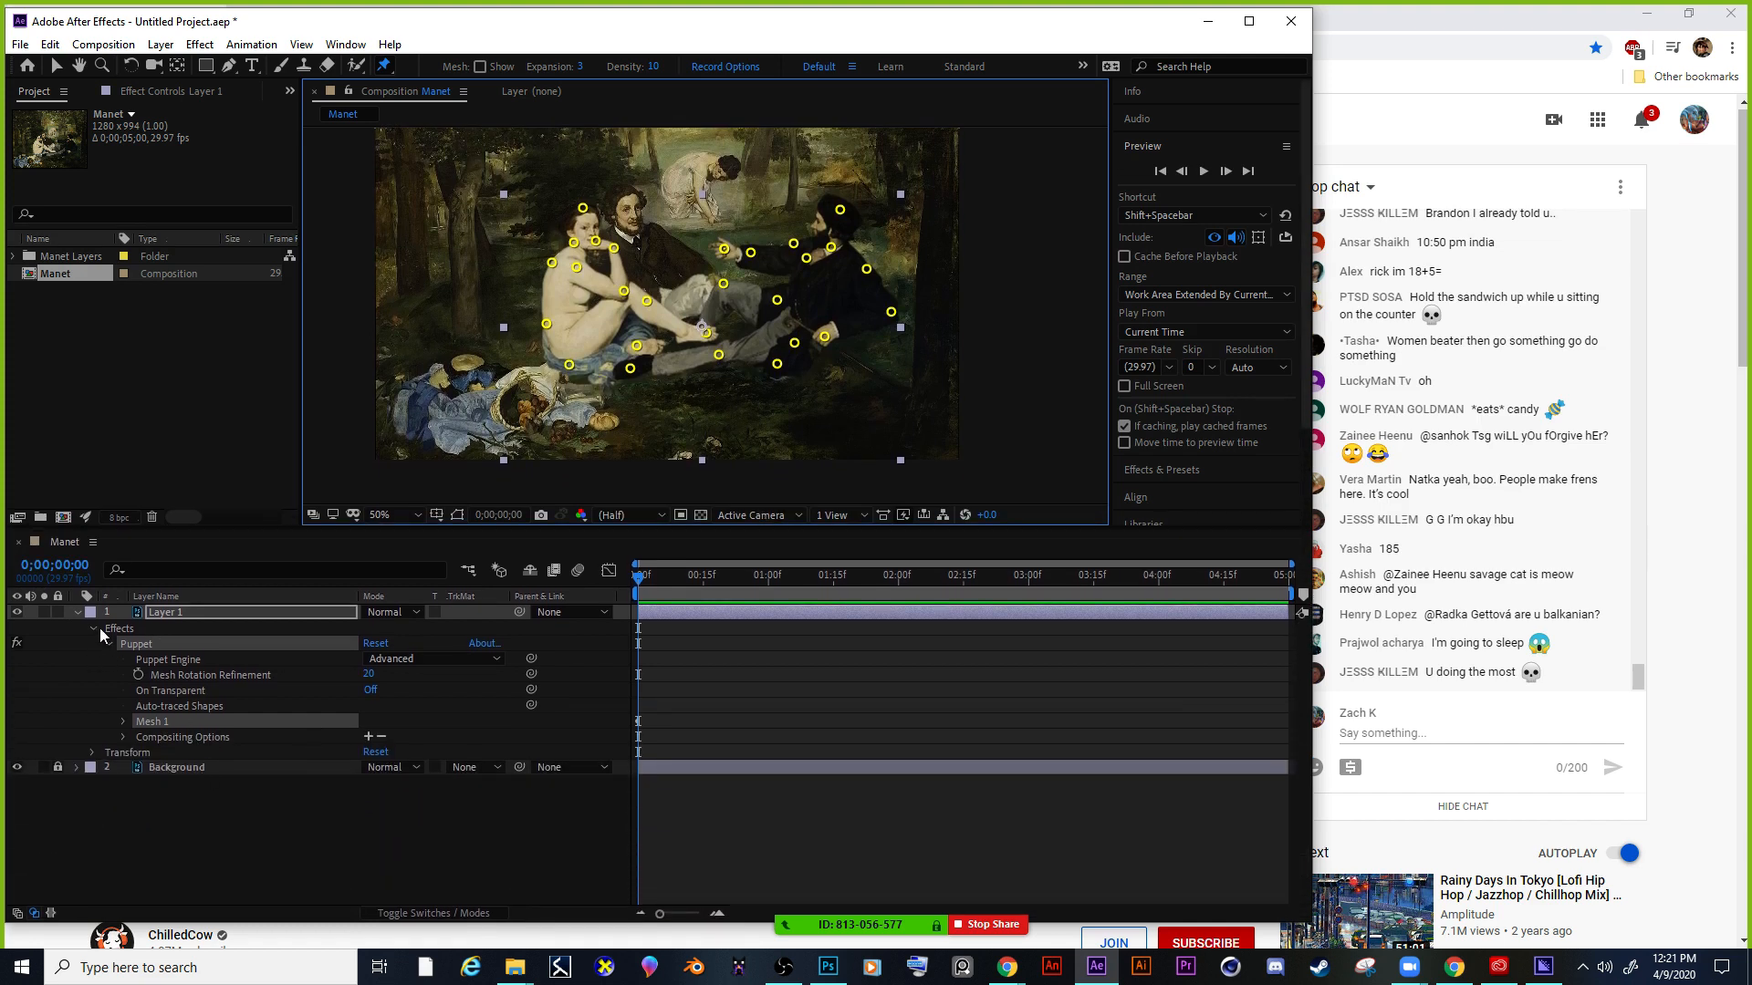
left_click(124, 718)
left_click(124, 718)
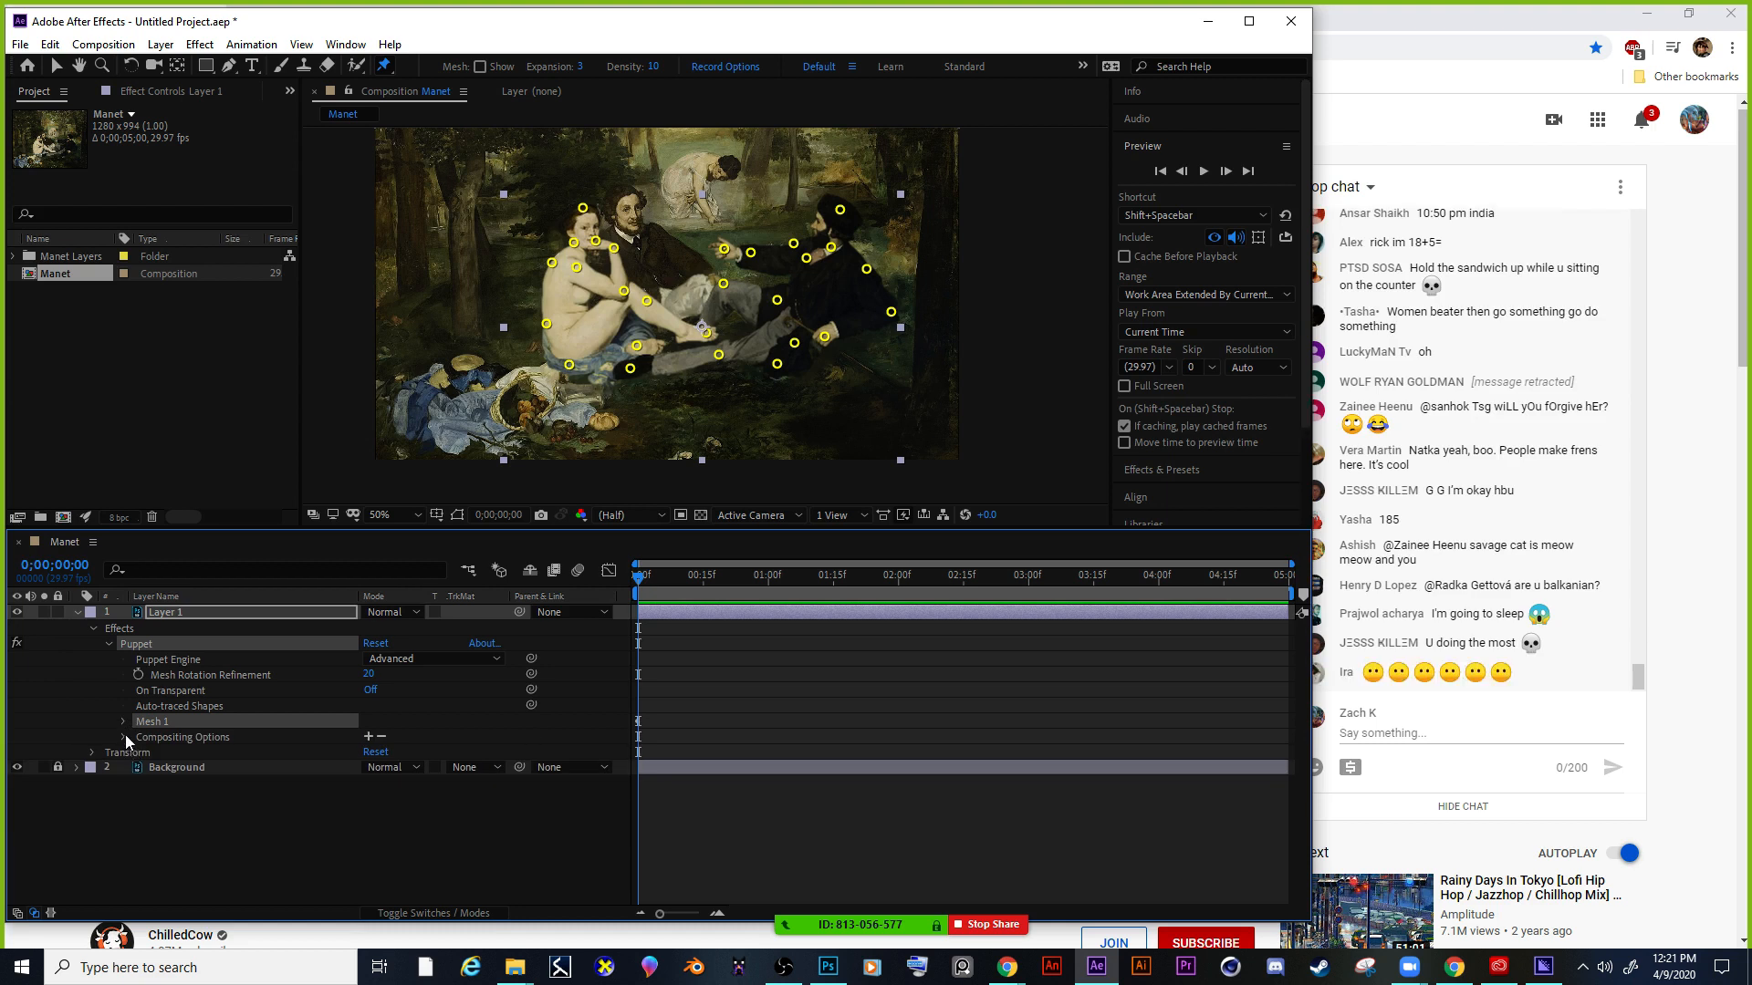
left_click(112, 643)
left_click(111, 642)
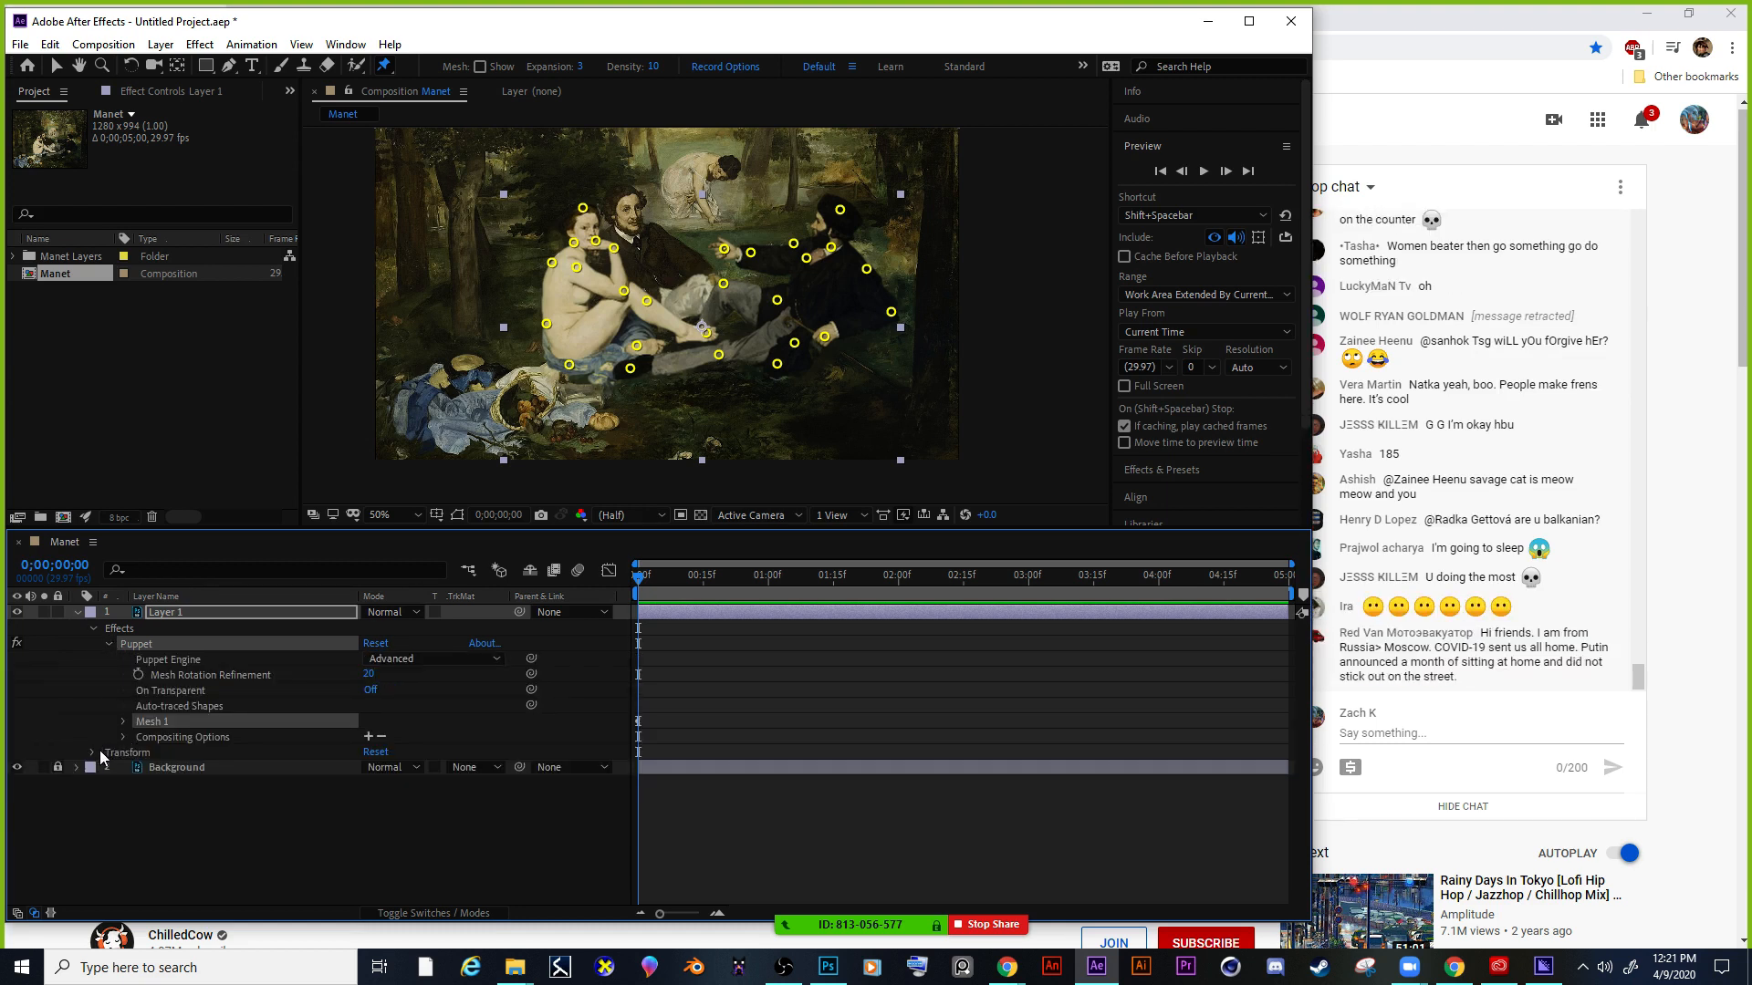
left_click(124, 736)
left_click(124, 736)
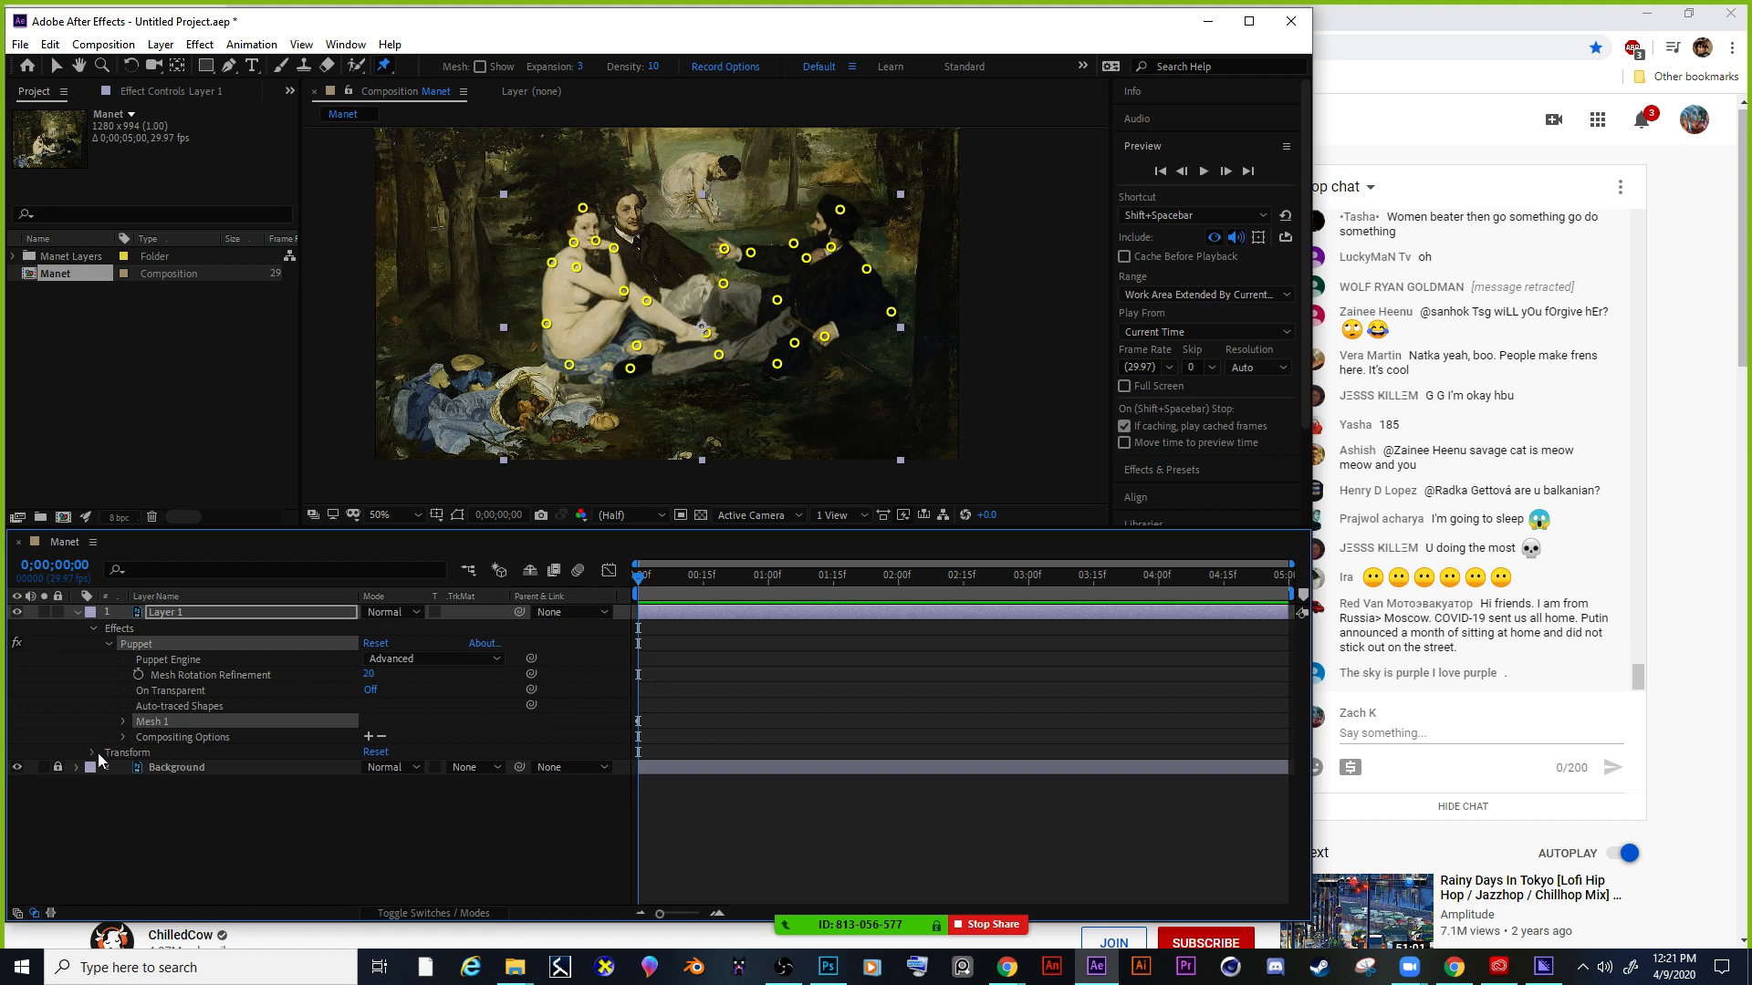
left_click(95, 753)
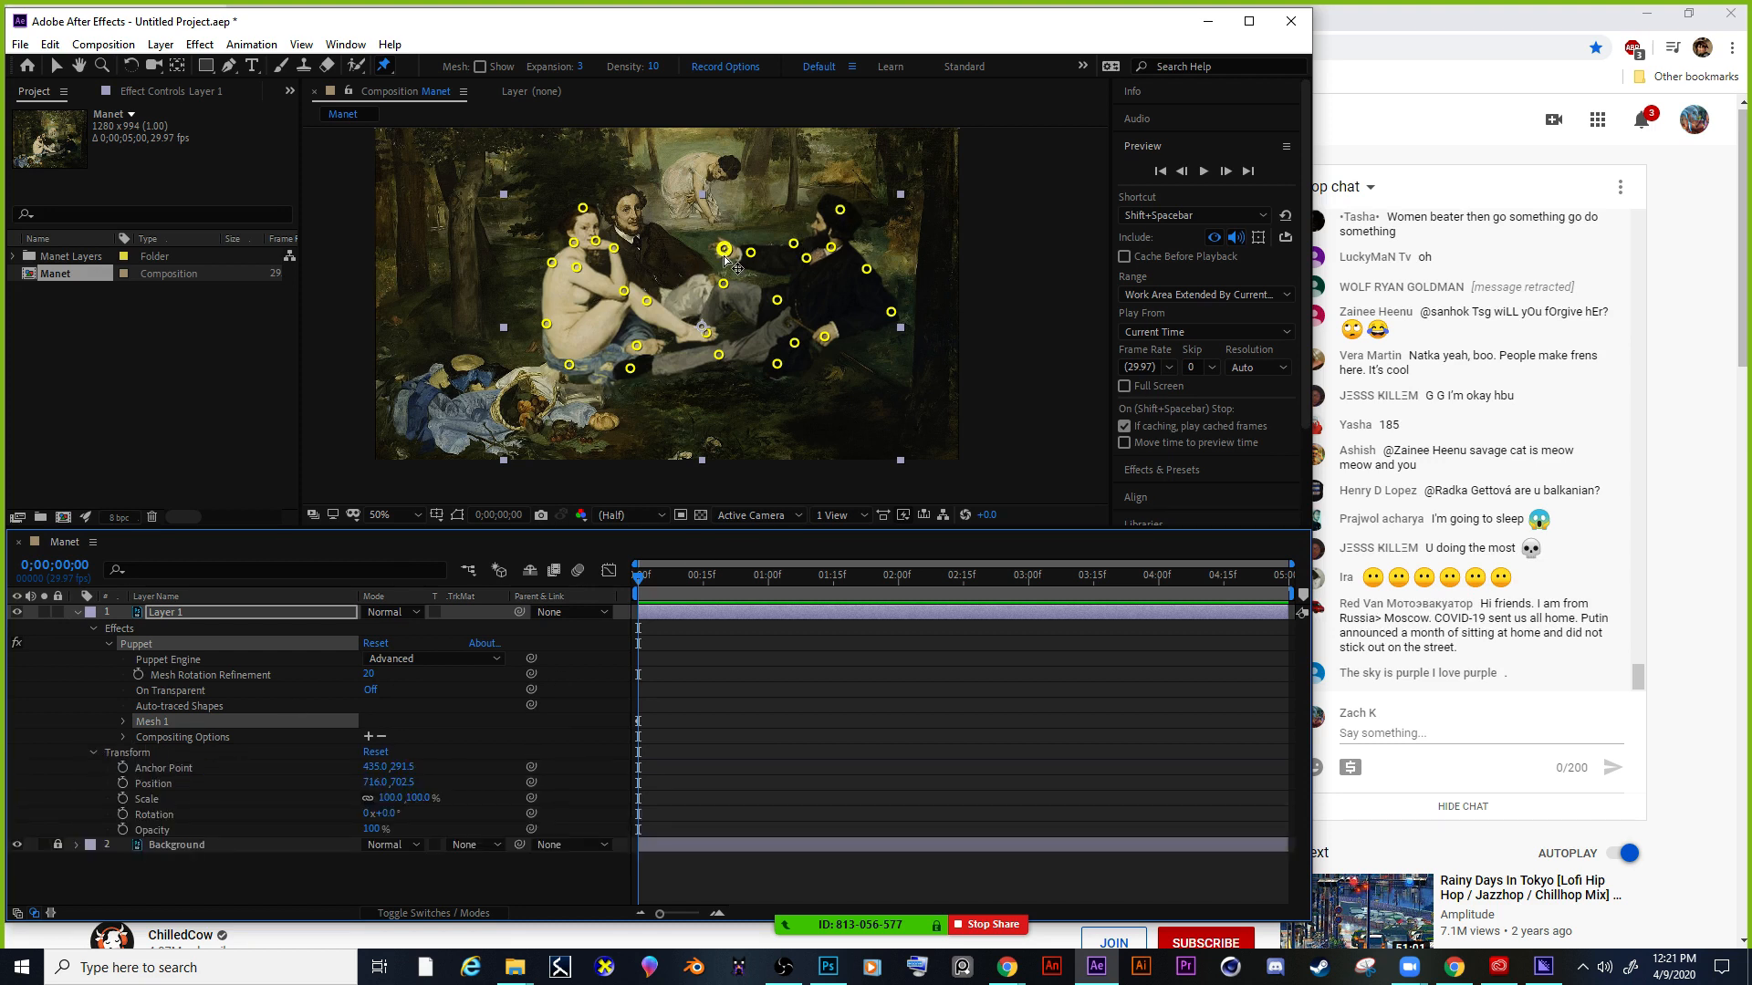
Raise the pointing hand's puppet pin at 0;00;00;00, scrub to 0;00;01;01 to check it, and return to the start.
key("period")
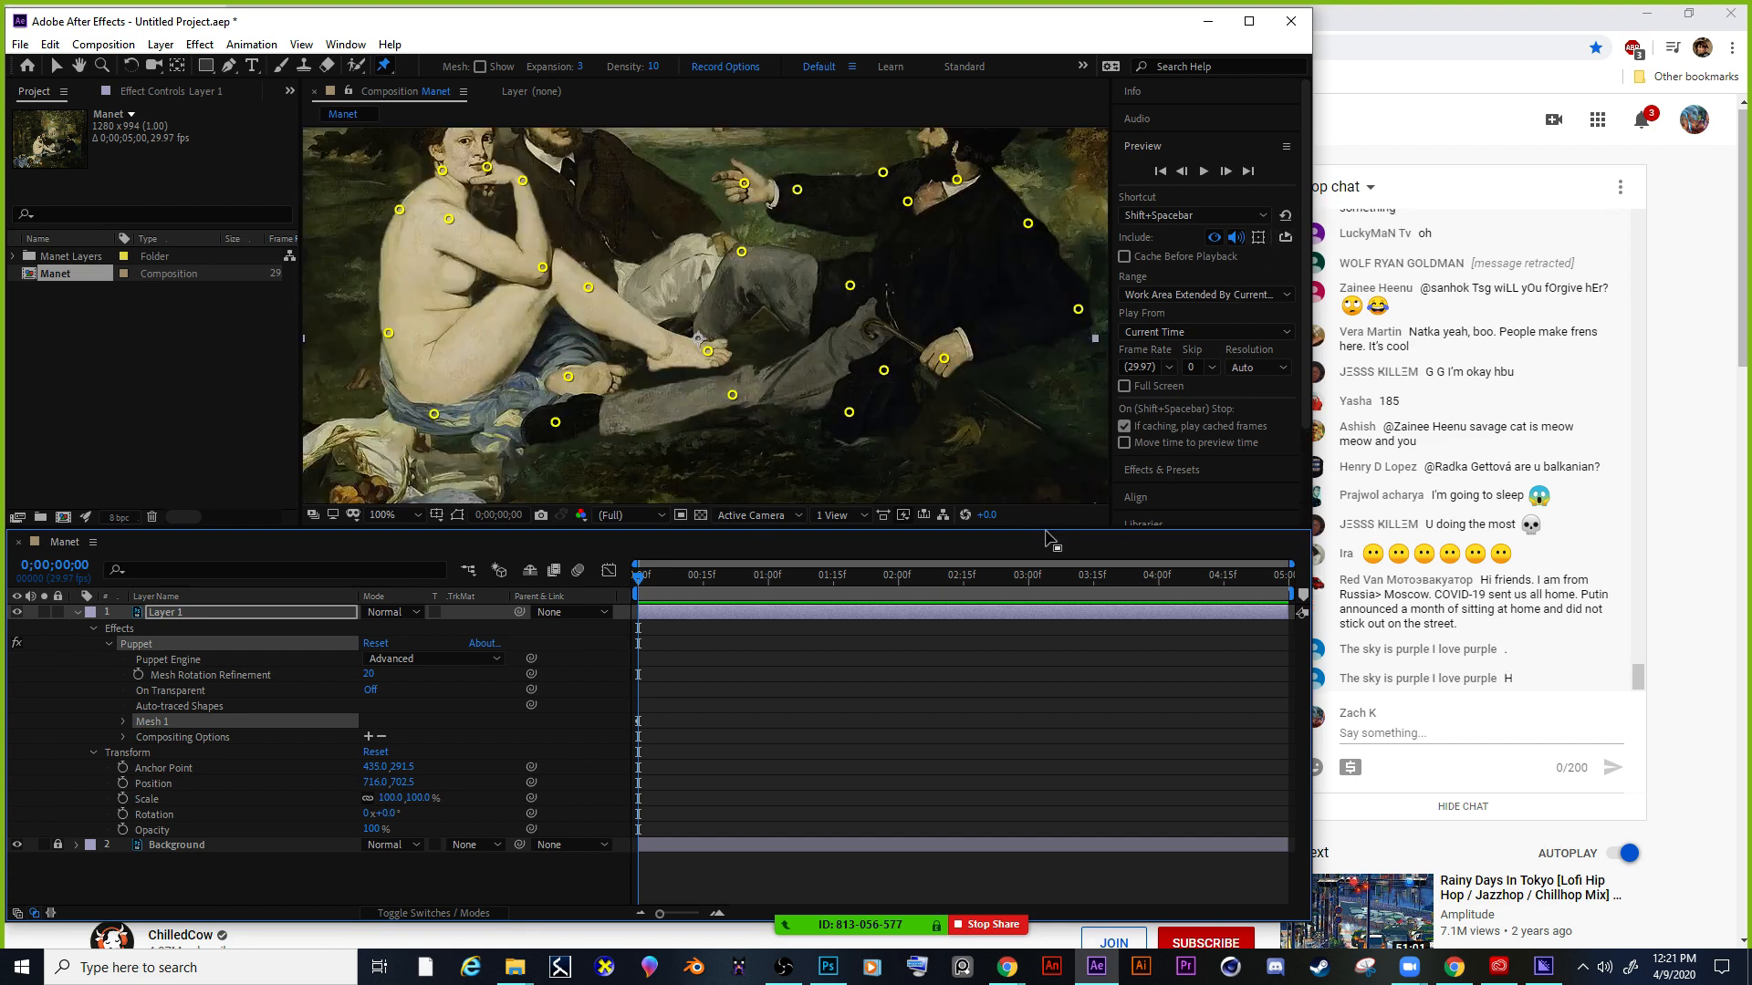
left_click_drag(1043, 525, 1058, 573)
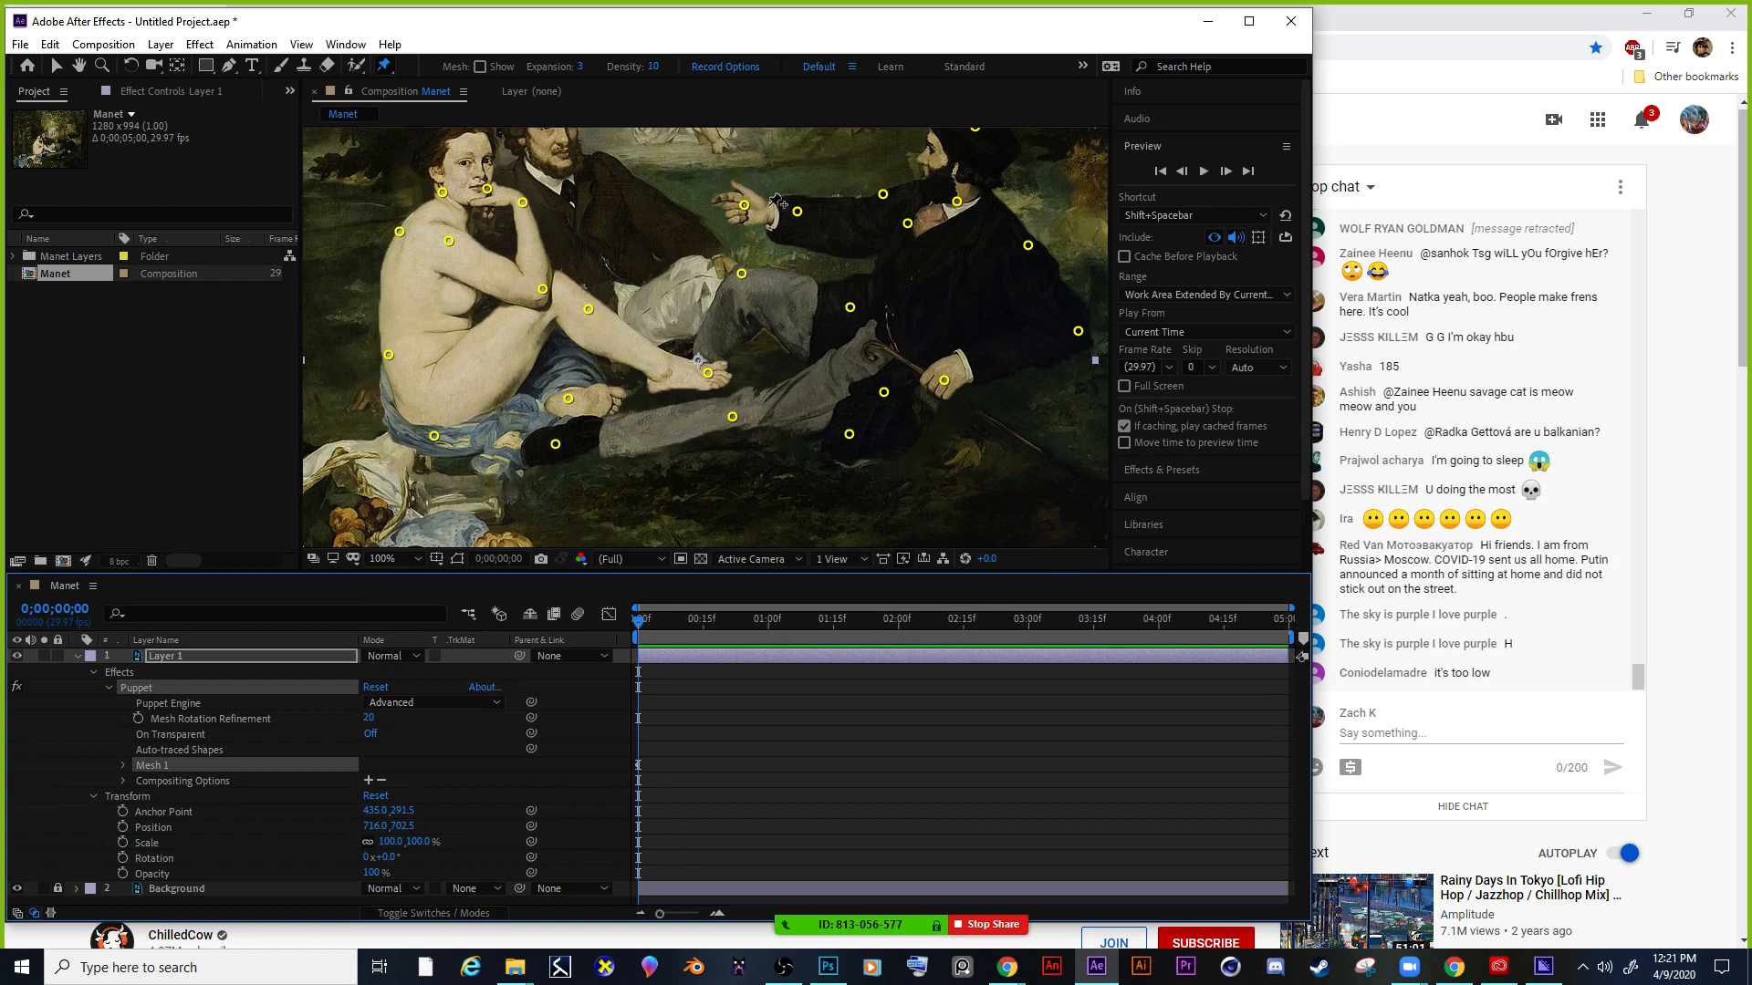
left_click_drag(747, 205, 745, 178)
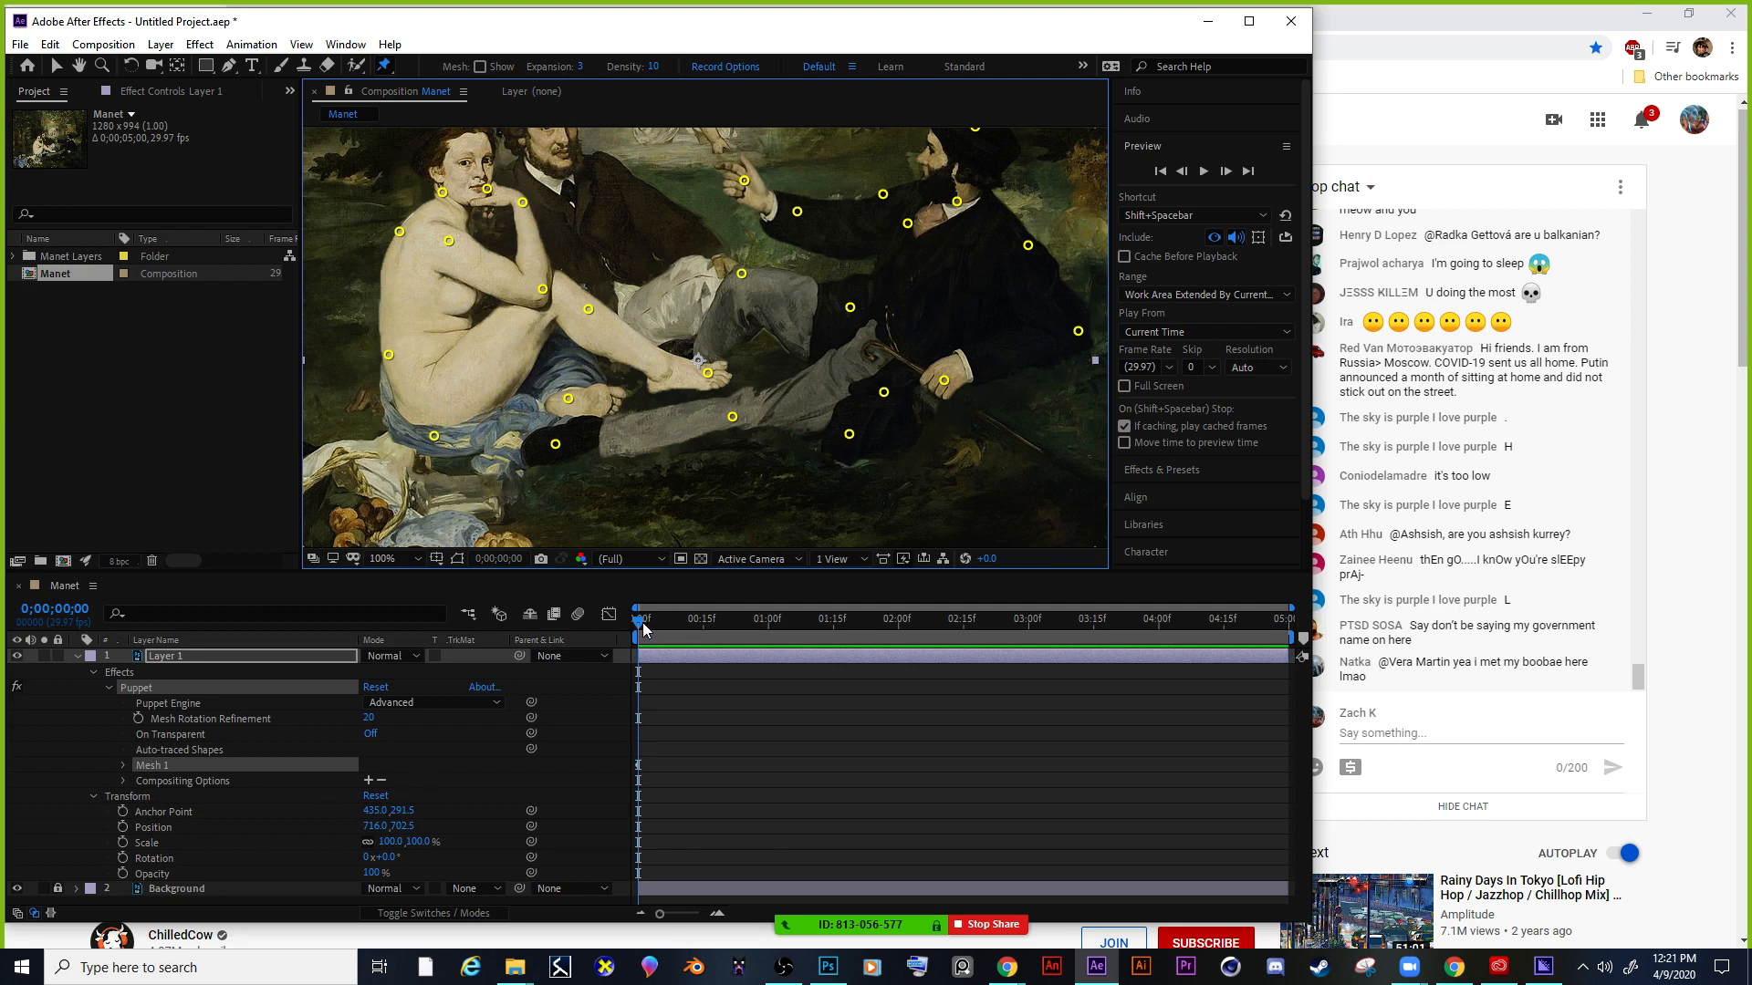
left_click_drag(643, 627, 771, 622)
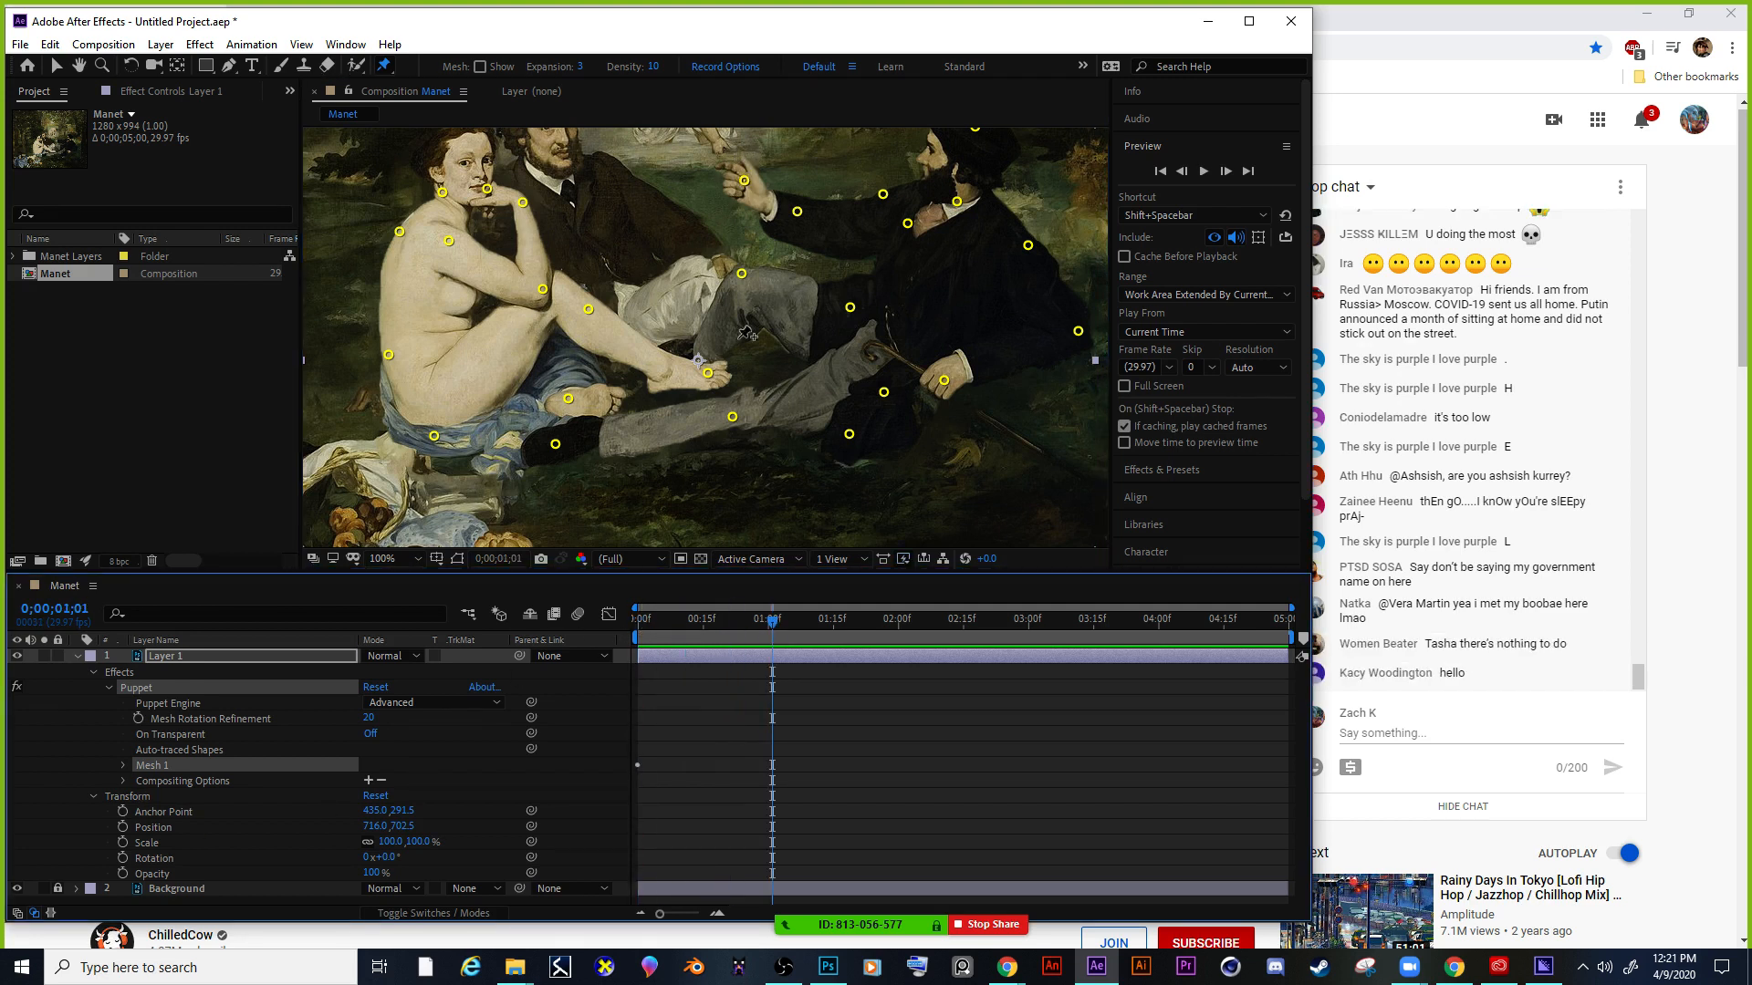
key("Home")
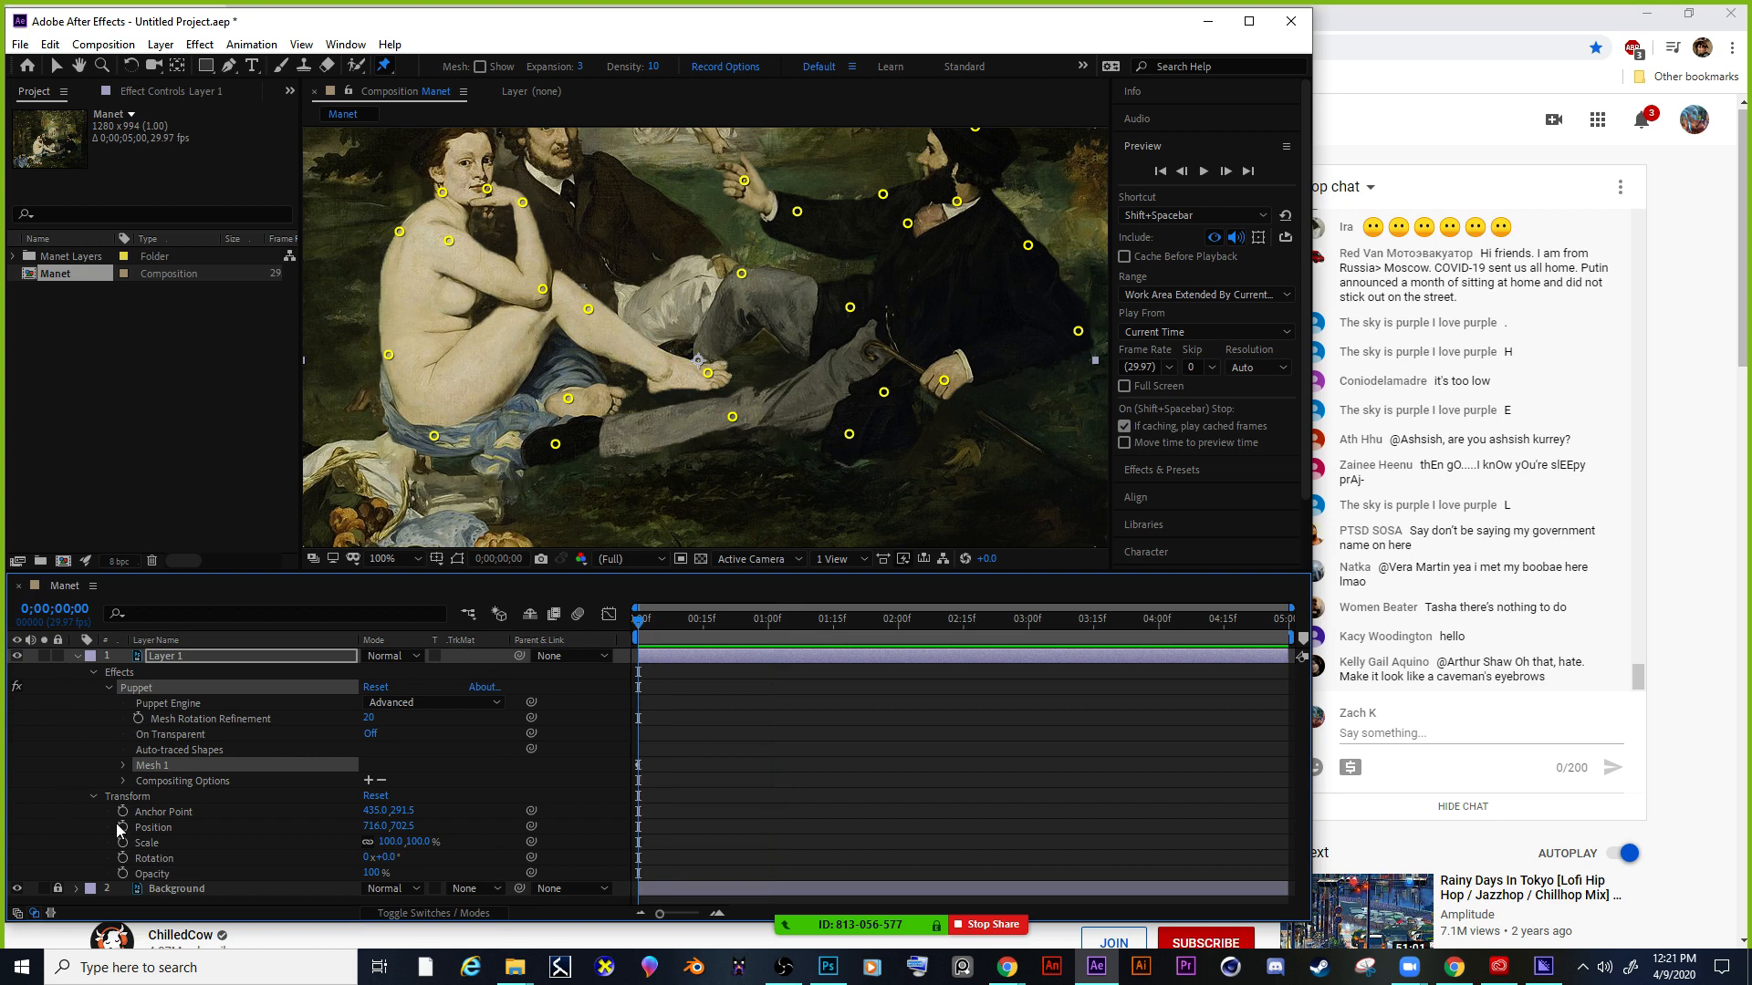
Set a Position keyframe on Layer 1 at 0;00;00;00 and pull the pointing hand's puppet pin higher.
left_click(122, 828)
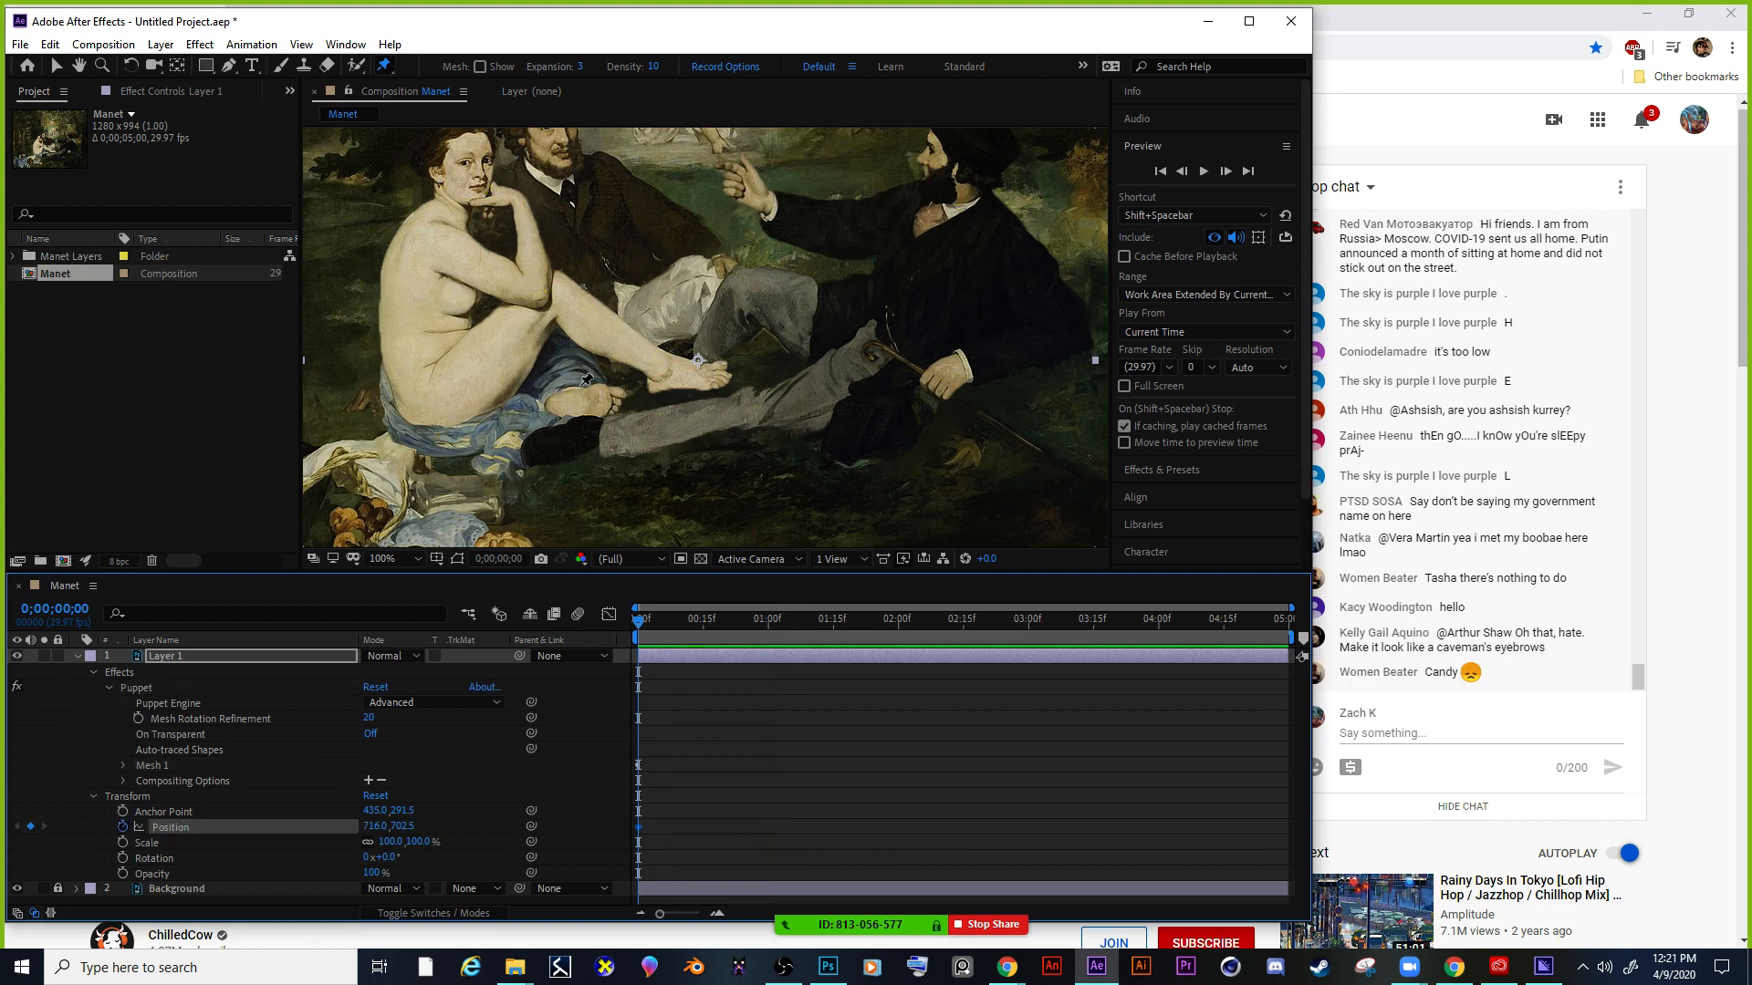
left_click(750, 187)
mouse_move(744, 181)
left_mouse_down()
mouse_move(750, 150)
mouse_move(746, 164)
left_mouse_up()
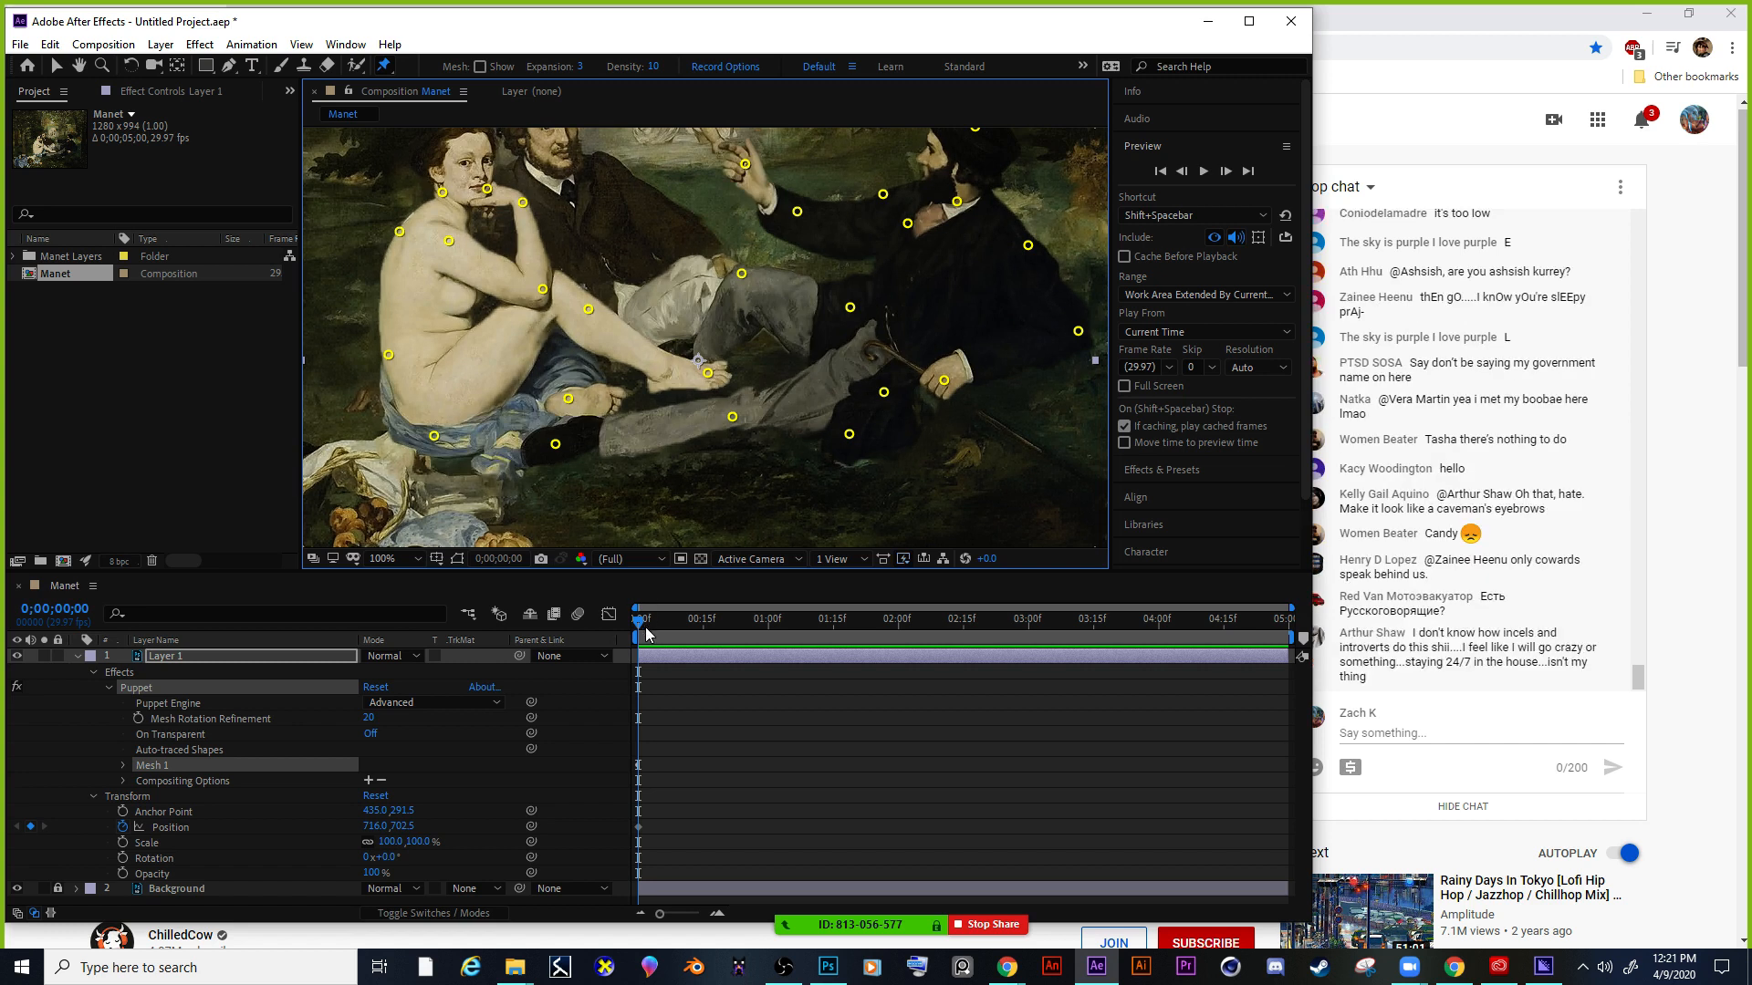
Lower the pointing hand's puppet pin at 0;00;00;17, scrub through the motion, and return to the first frame.
left_click_drag(648, 634, 712, 628)
left_click_drag(746, 162, 726, 211)
left_click(712, 626)
mouse_move(712, 626)
left_mouse_down()
mouse_move(604, 627)
mouse_move(739, 635)
mouse_move(648, 633)
mouse_move(697, 637)
left_mouse_up()
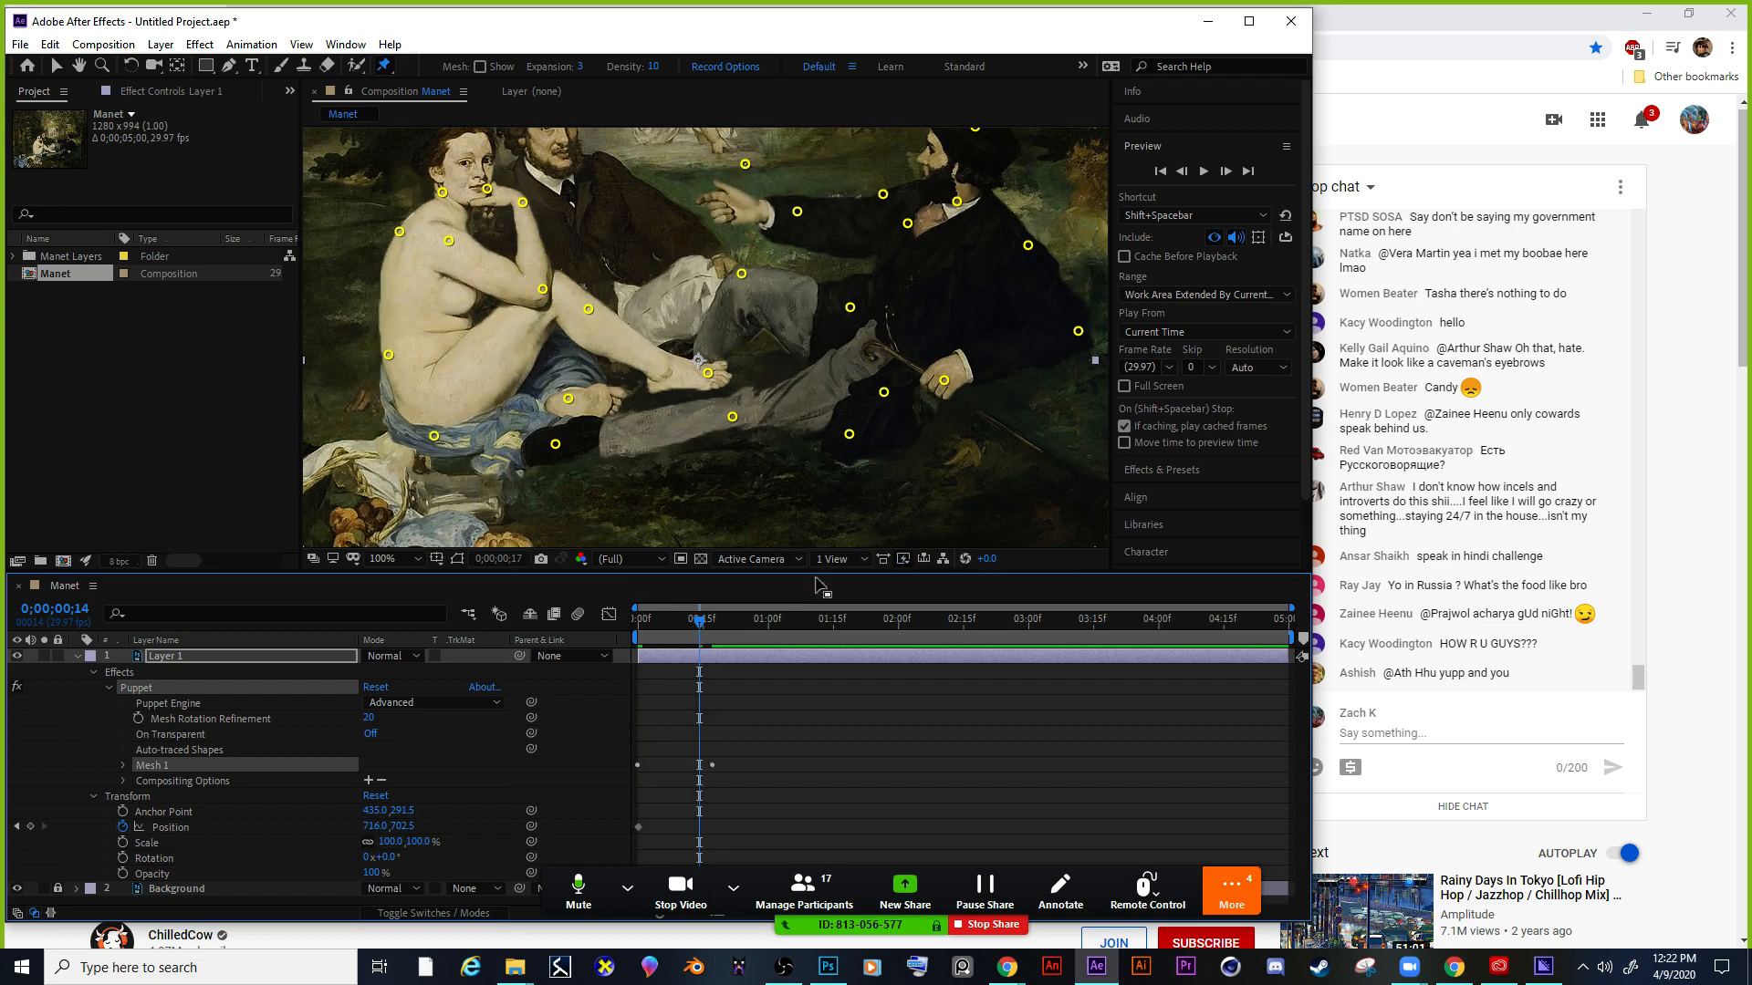
key("Home")
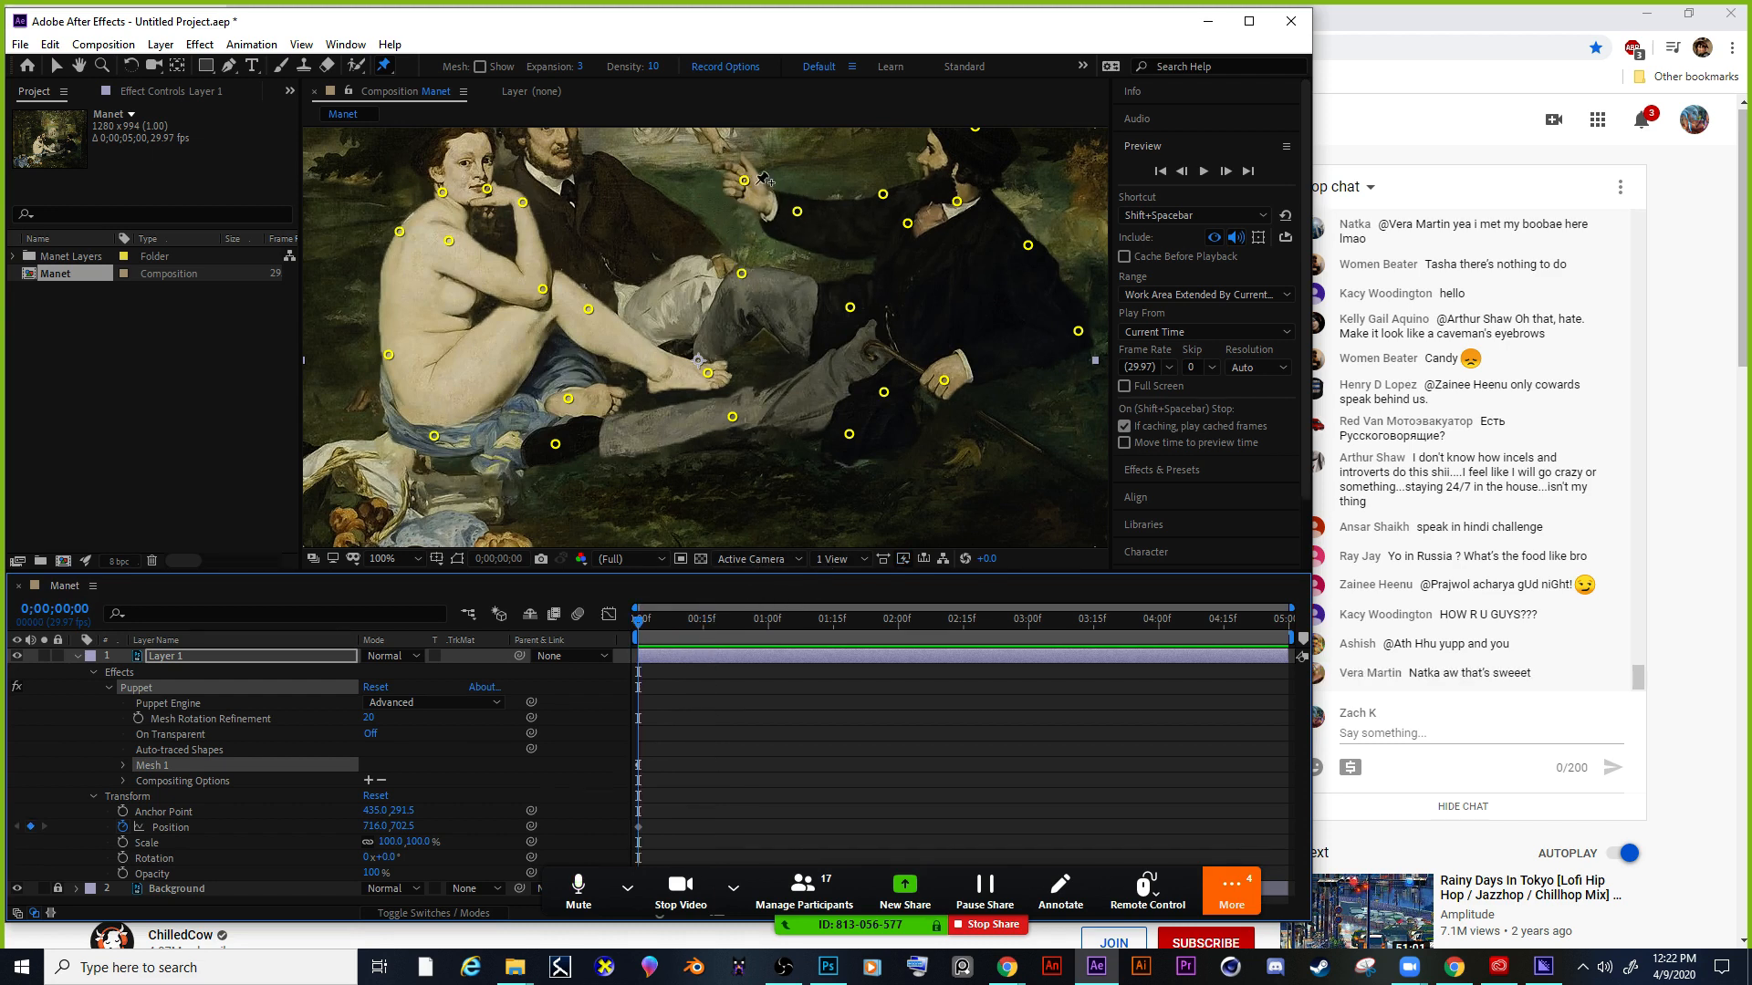
At 0;00;00;21, lower the pointing hand's puppet pin and shift the arm pins, and end the work area just past that time.
left_click_drag(637, 628, 730, 626)
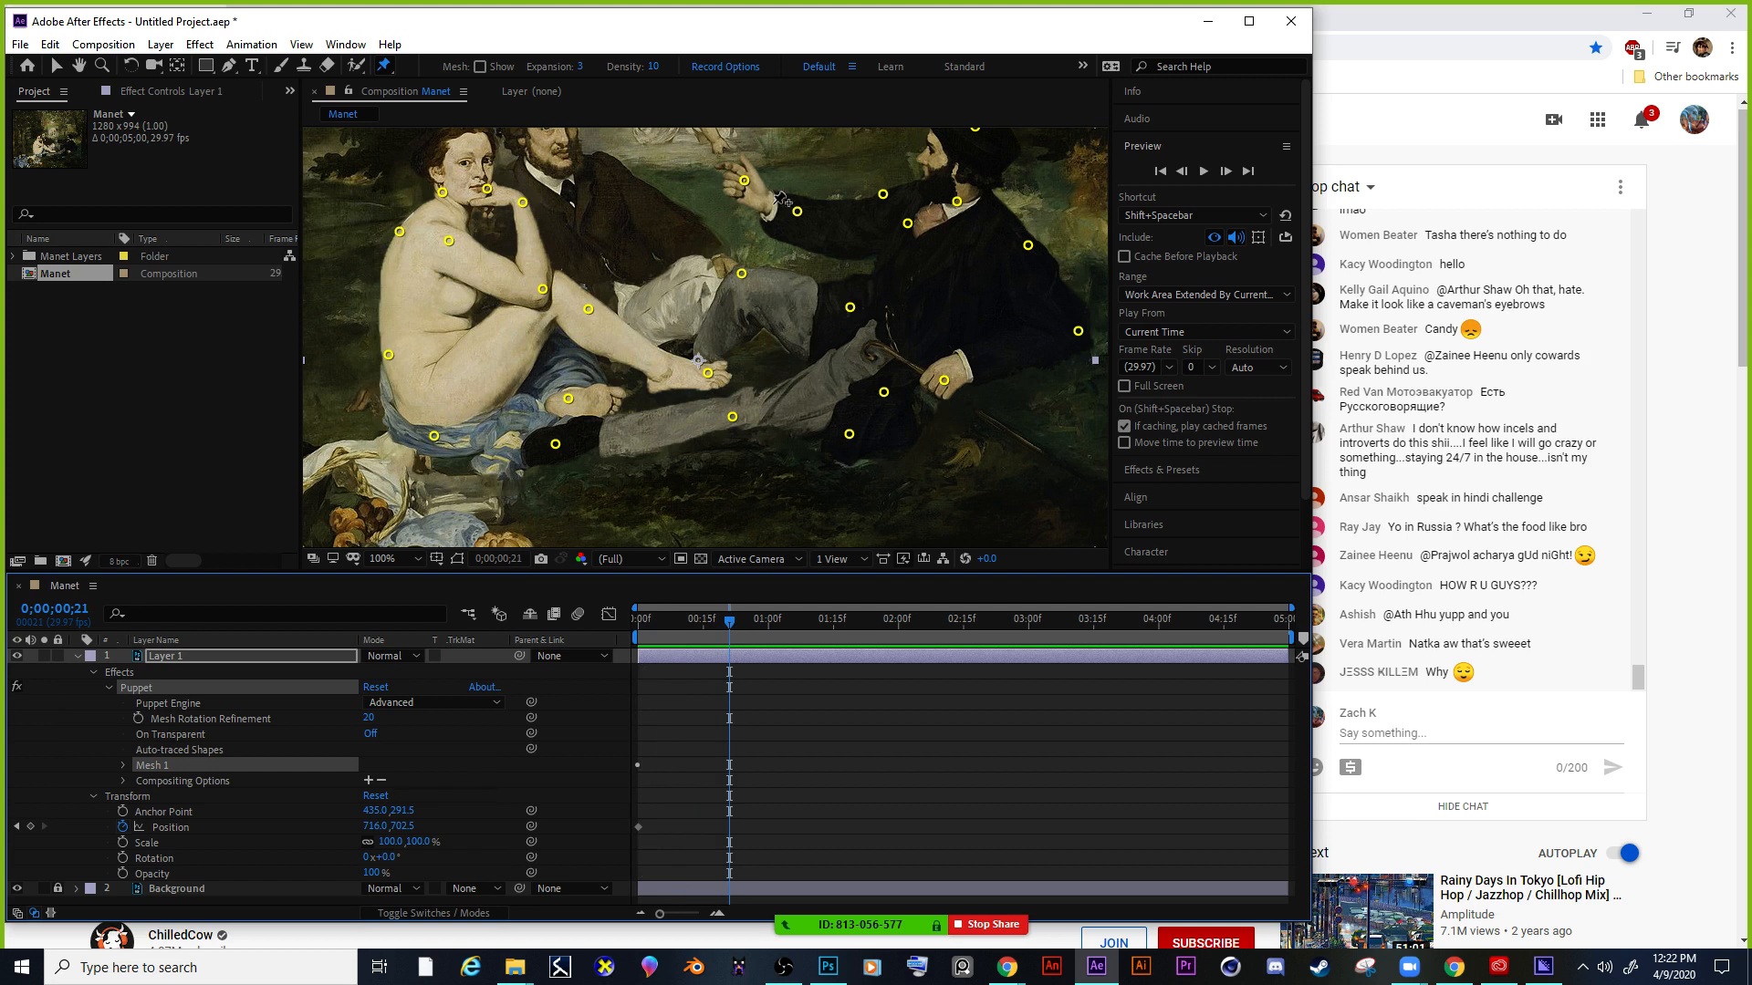
left_click_drag(745, 180, 745, 194)
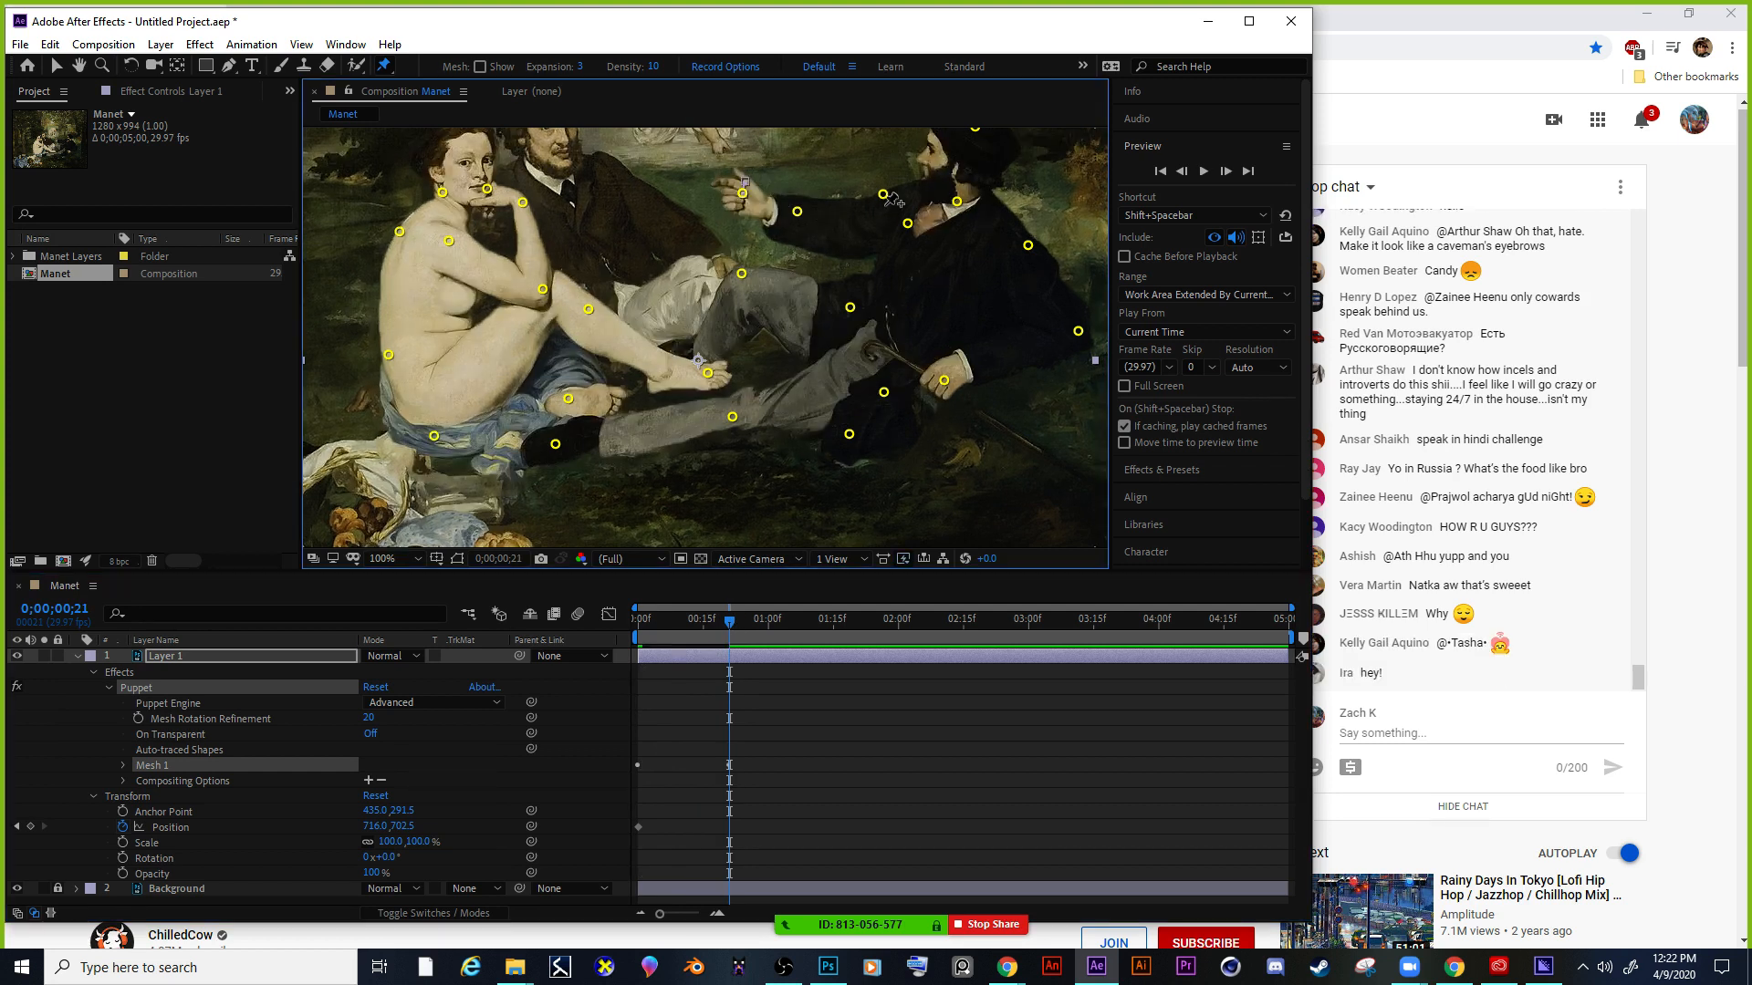
mouse_move(883, 196)
left_mouse_down()
mouse_move(796, 217)
mouse_move(730, 195)
mouse_move(781, 208)
left_mouse_up()
mouse_move(729, 622)
left_mouse_down()
mouse_move(618, 638)
mouse_move(711, 635)
mouse_move(634, 635)
left_mouse_up()
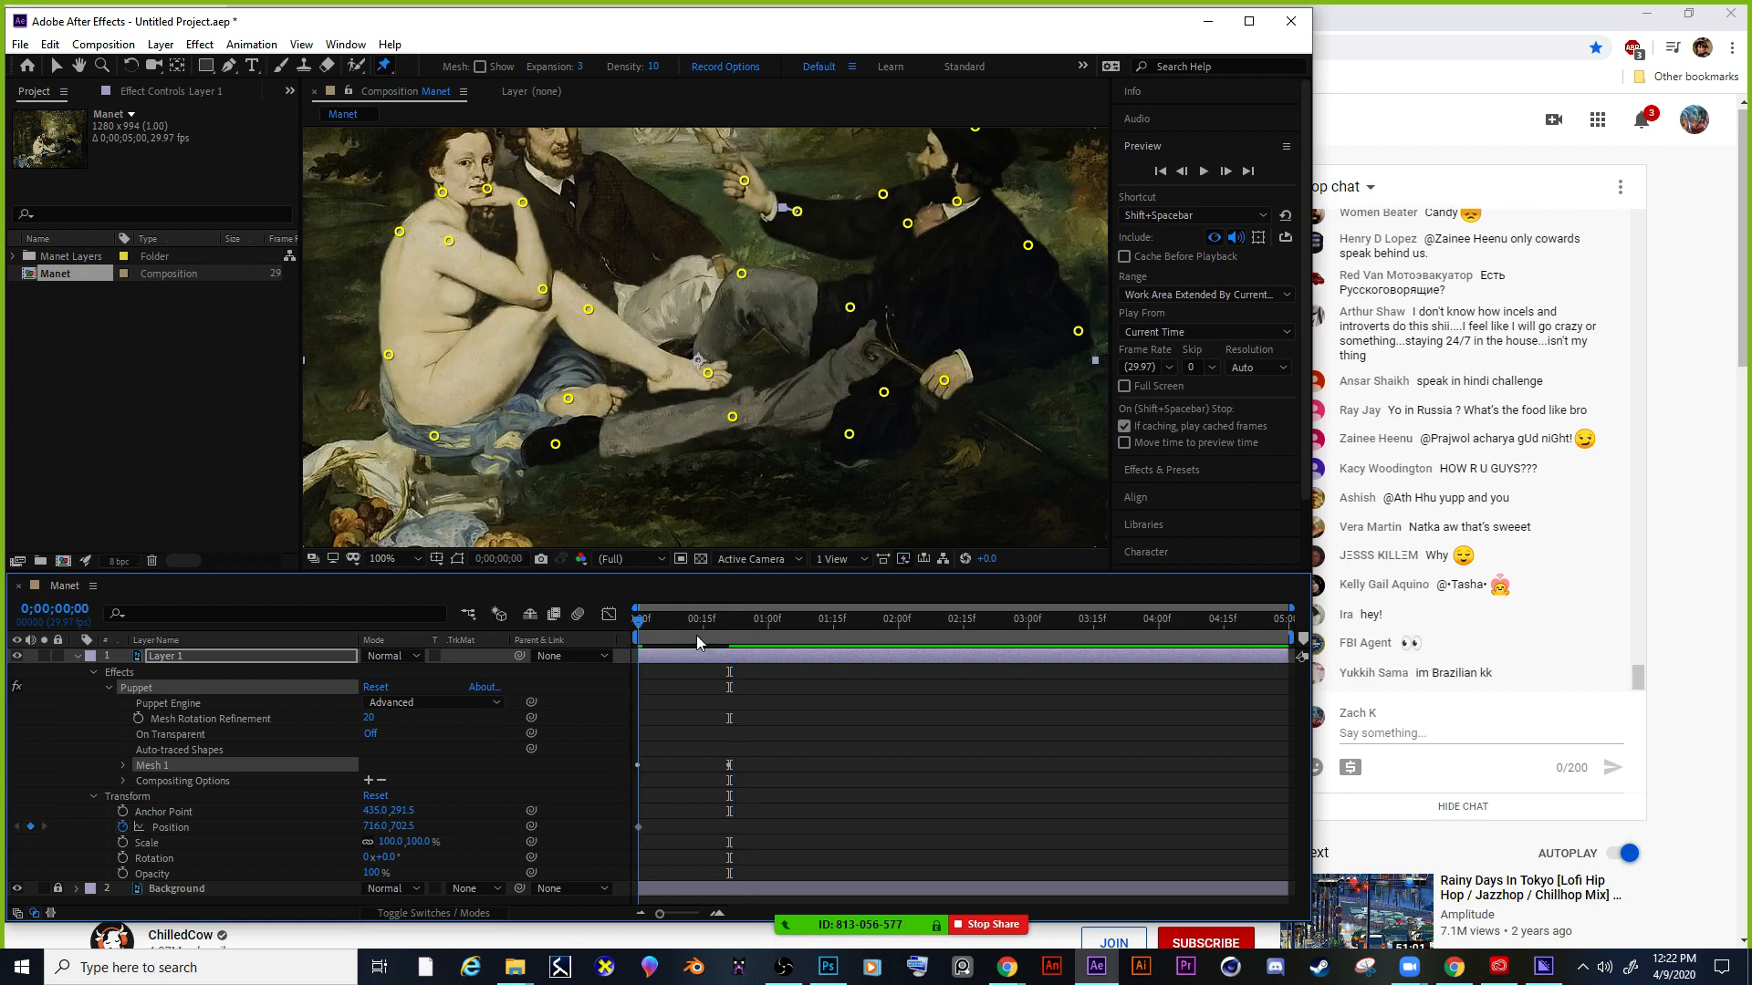
left_click_drag(1291, 638, 732, 641)
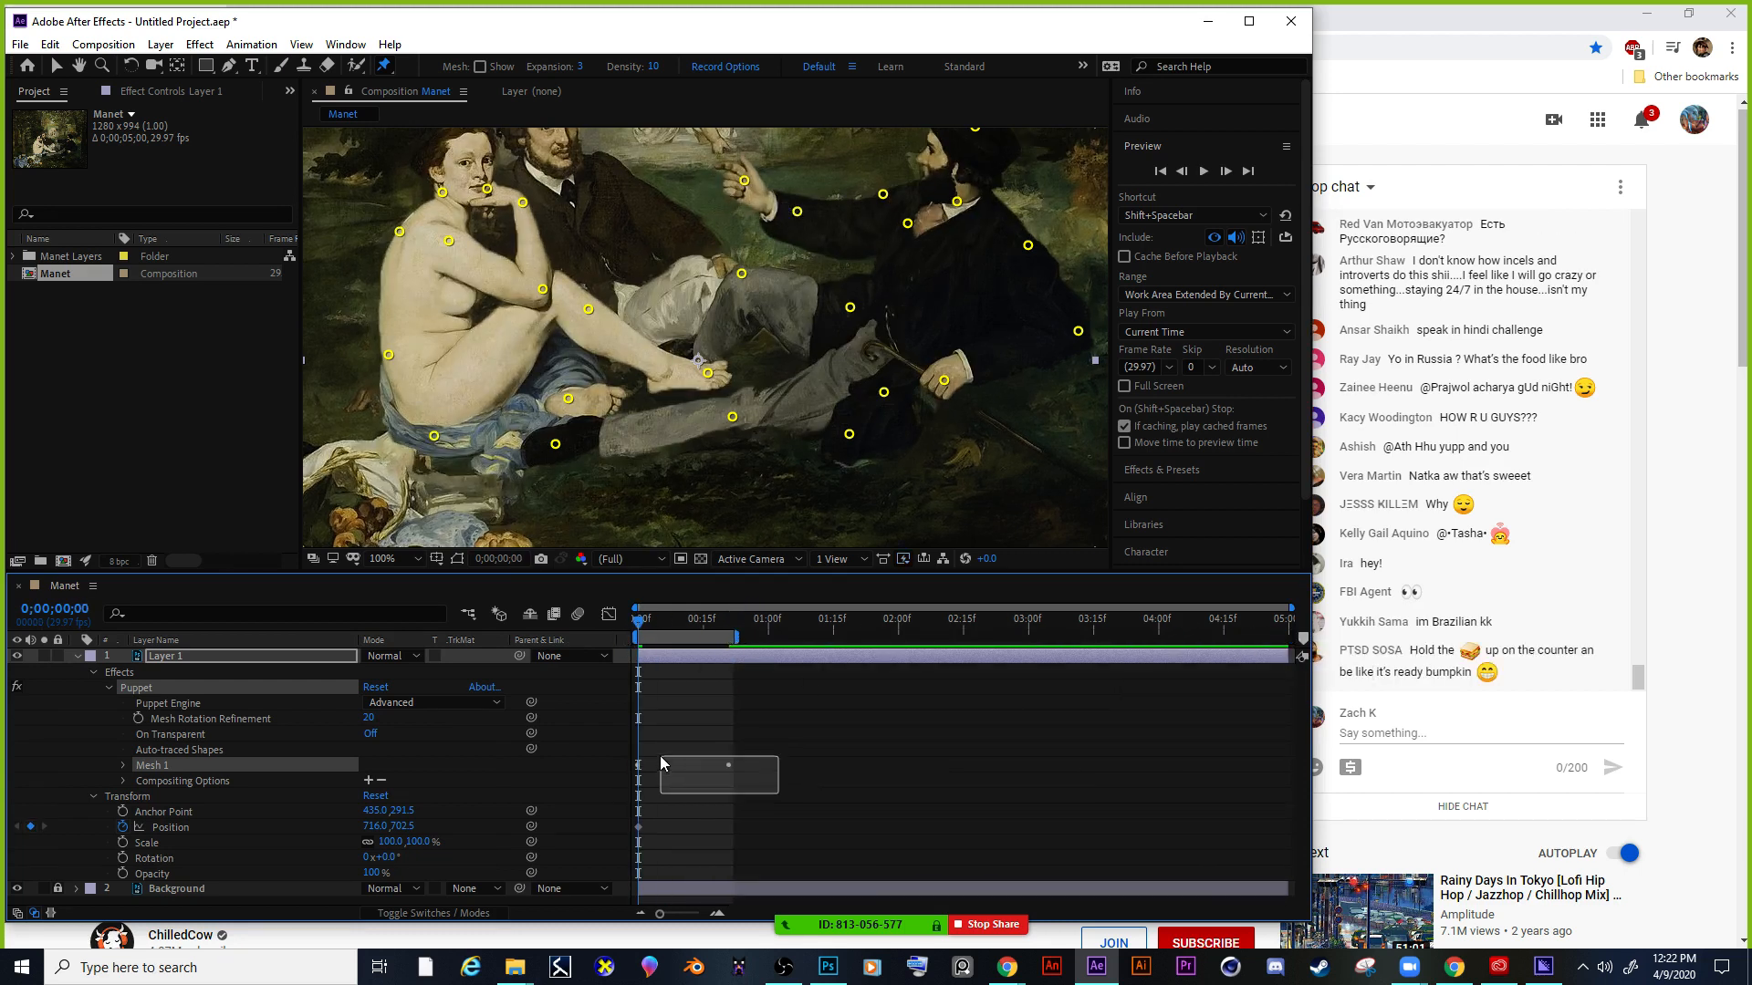
Reveal Layer 1's keyframed properties and apply Easy Ease to all Position keyframes of Puppet Pins 25, 26 and 27.
left_click_drag(660, 755, 609, 752)
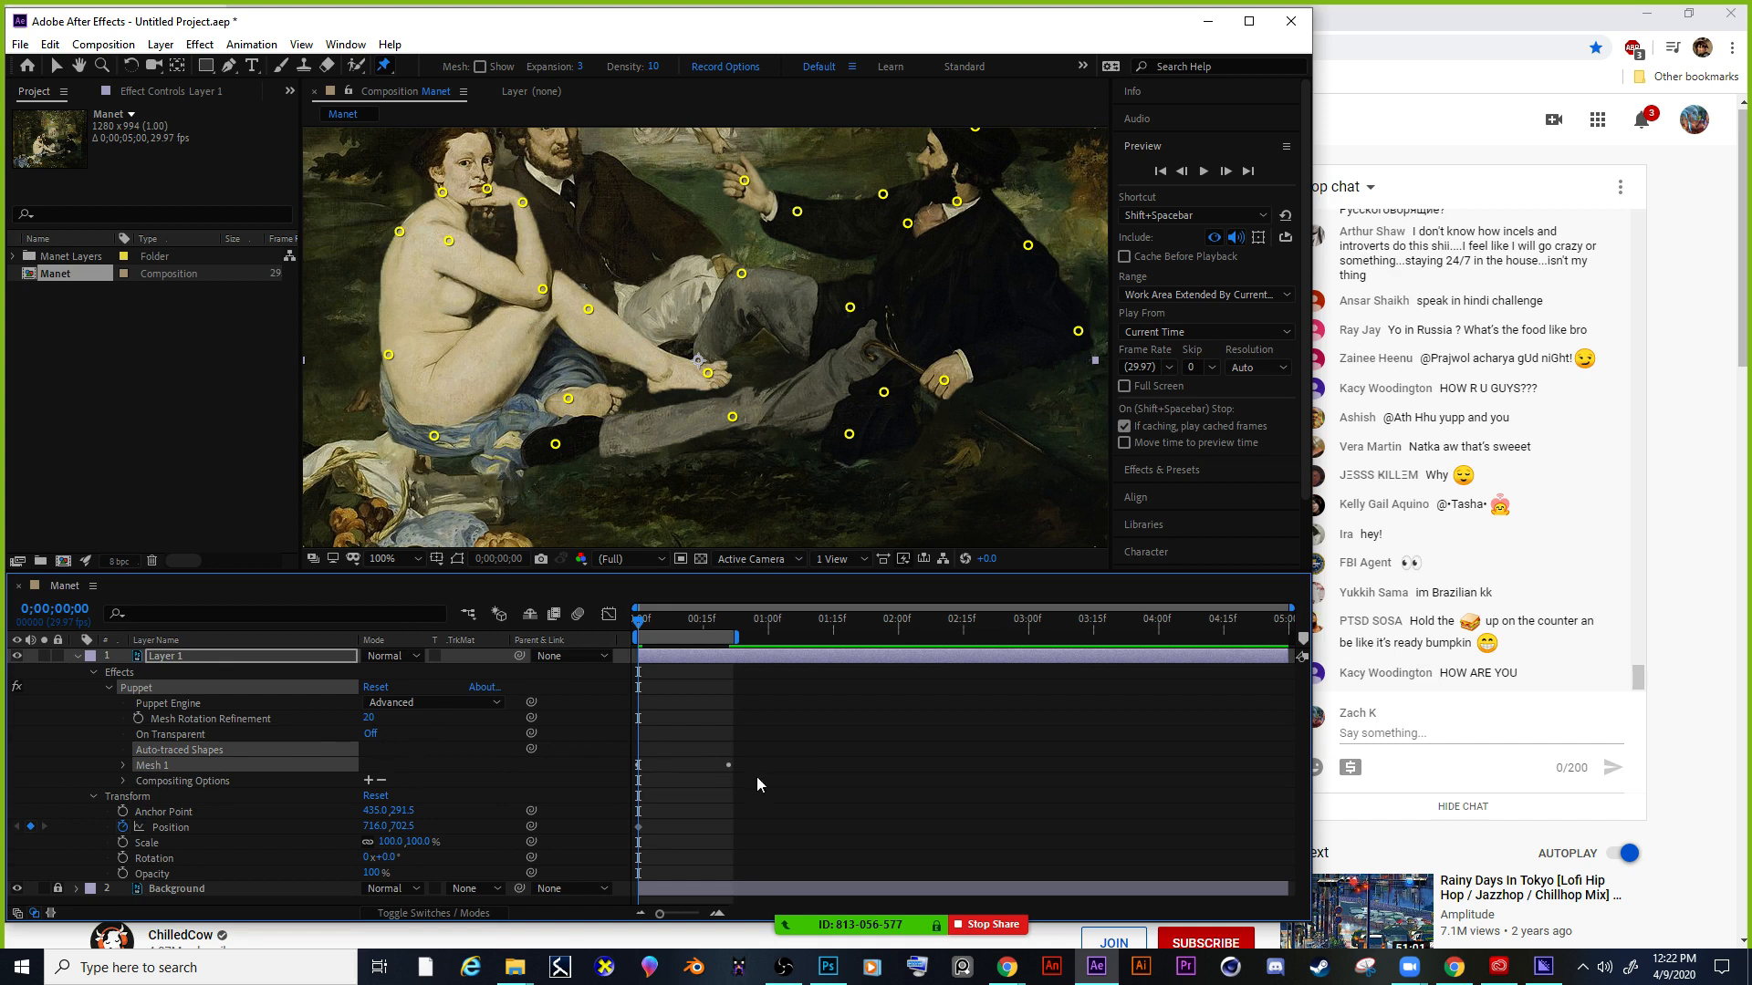
key("u")
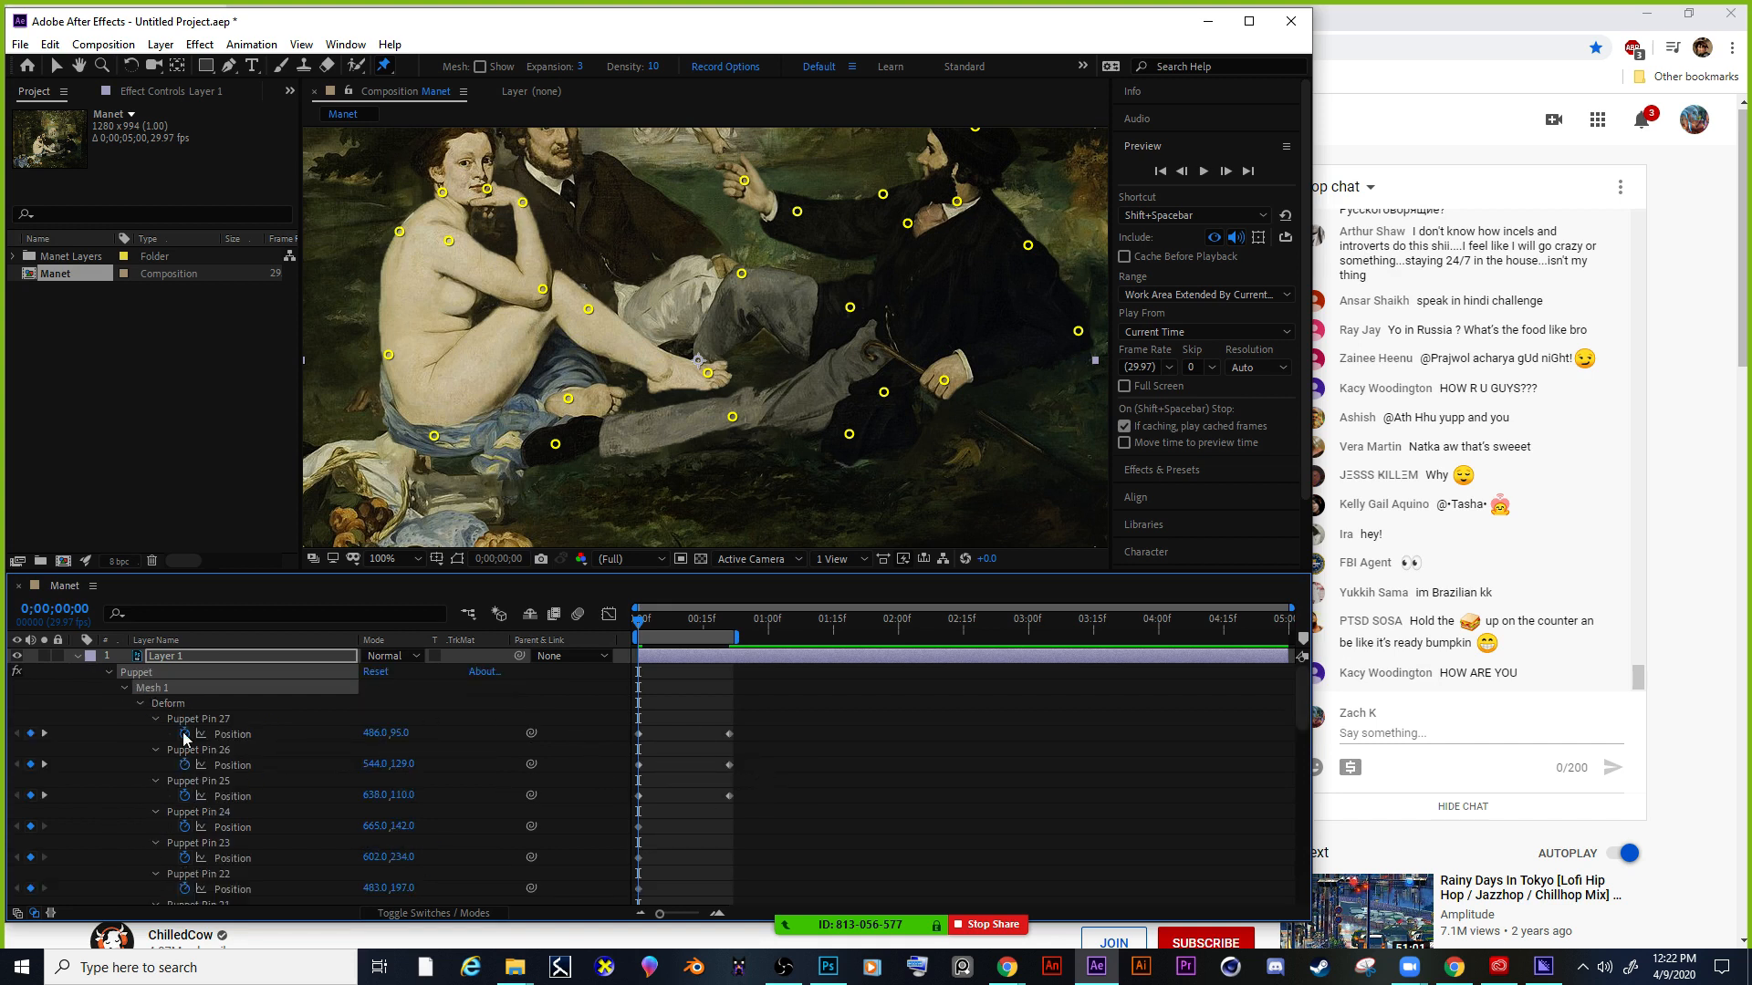
scroll(784, 776, "down", 3)
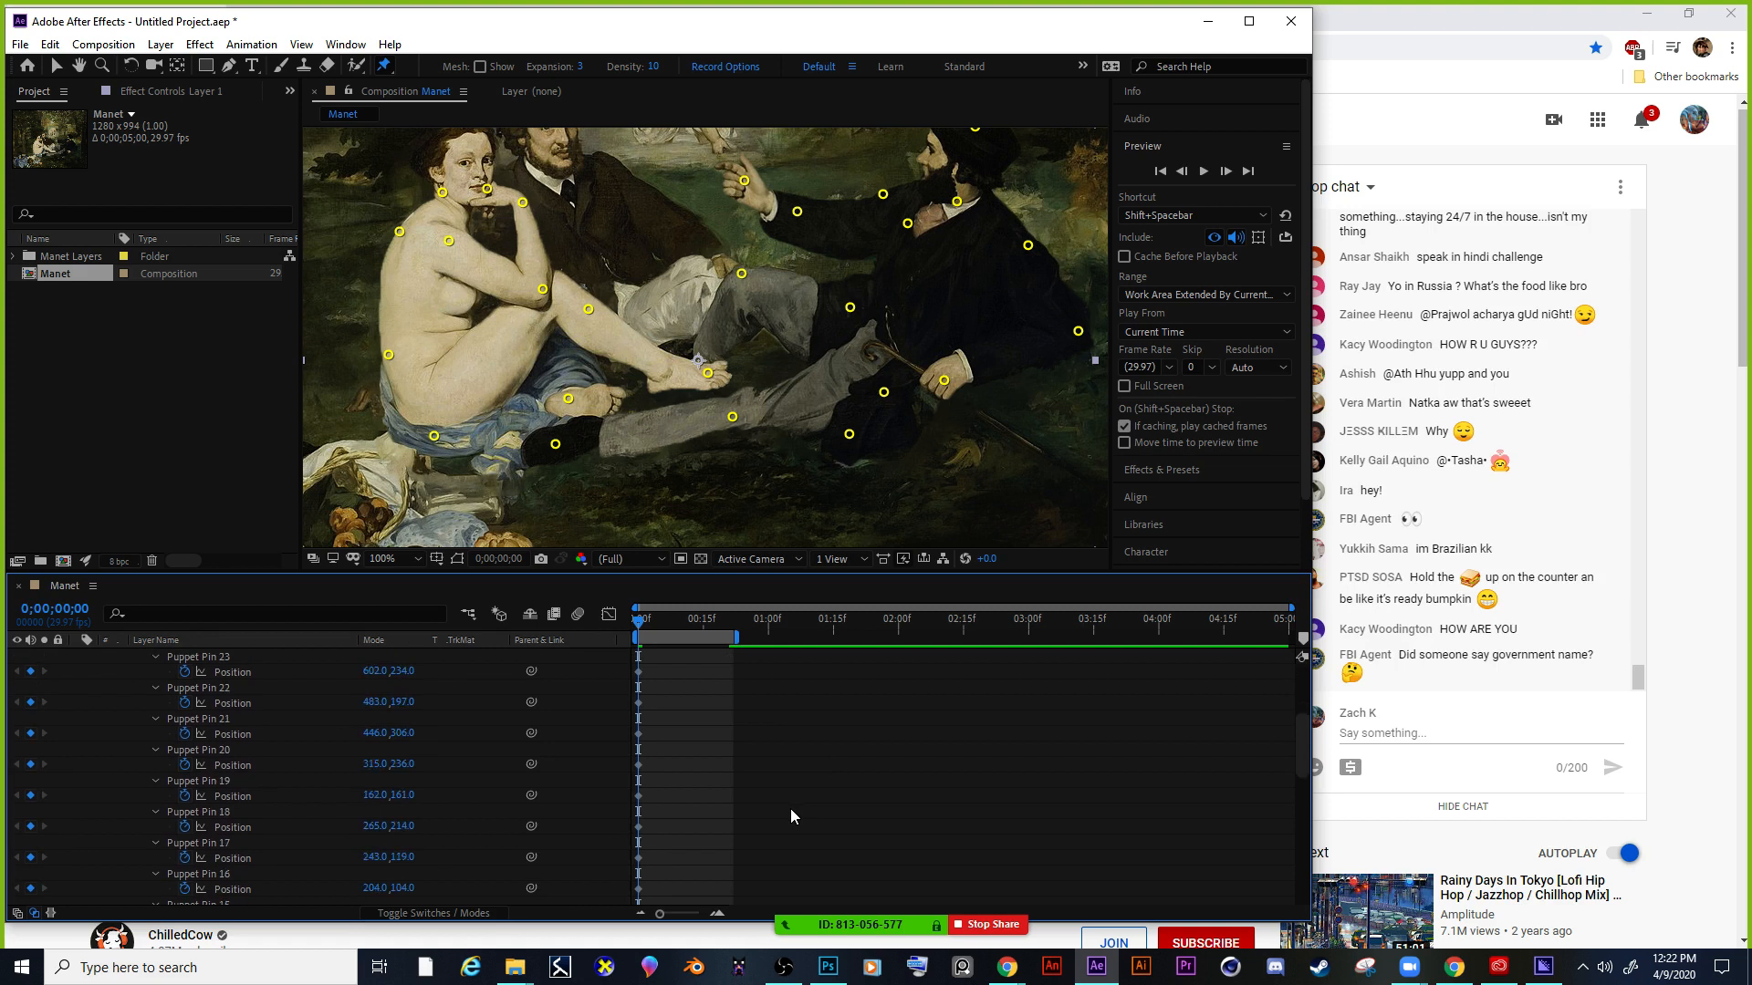
scroll(791, 781, "down", 2)
scroll(786, 742, "up", 5)
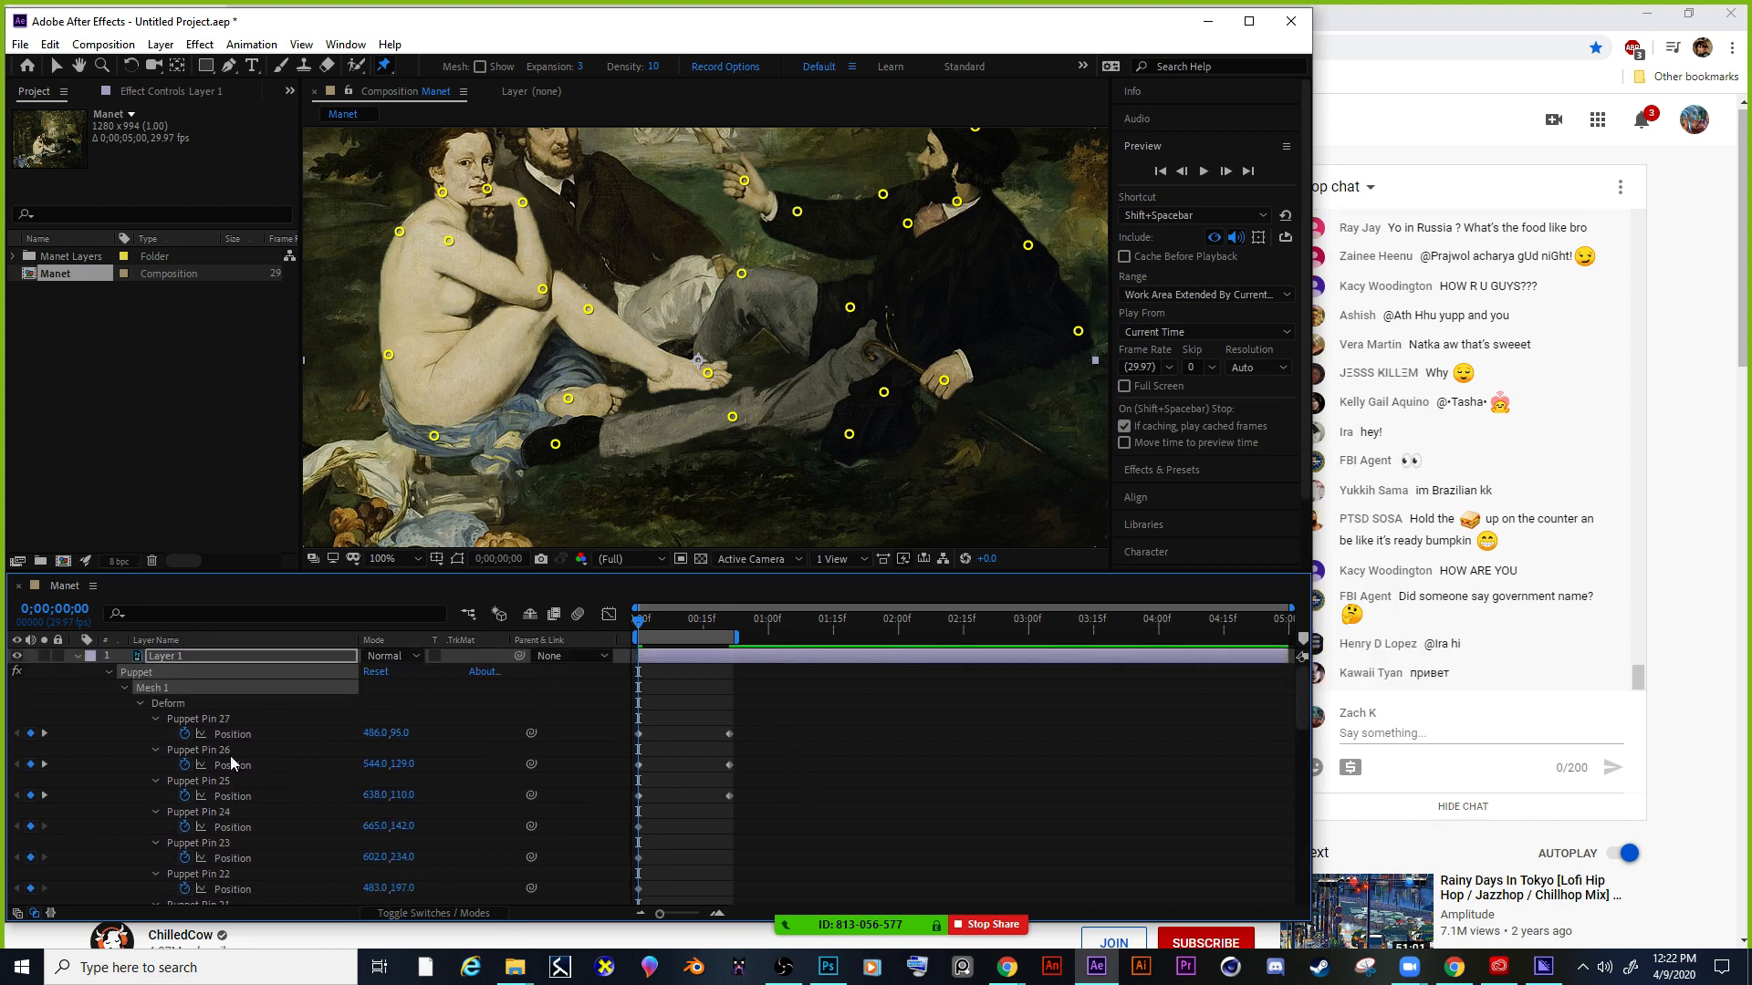
left_click_drag(756, 716, 636, 806)
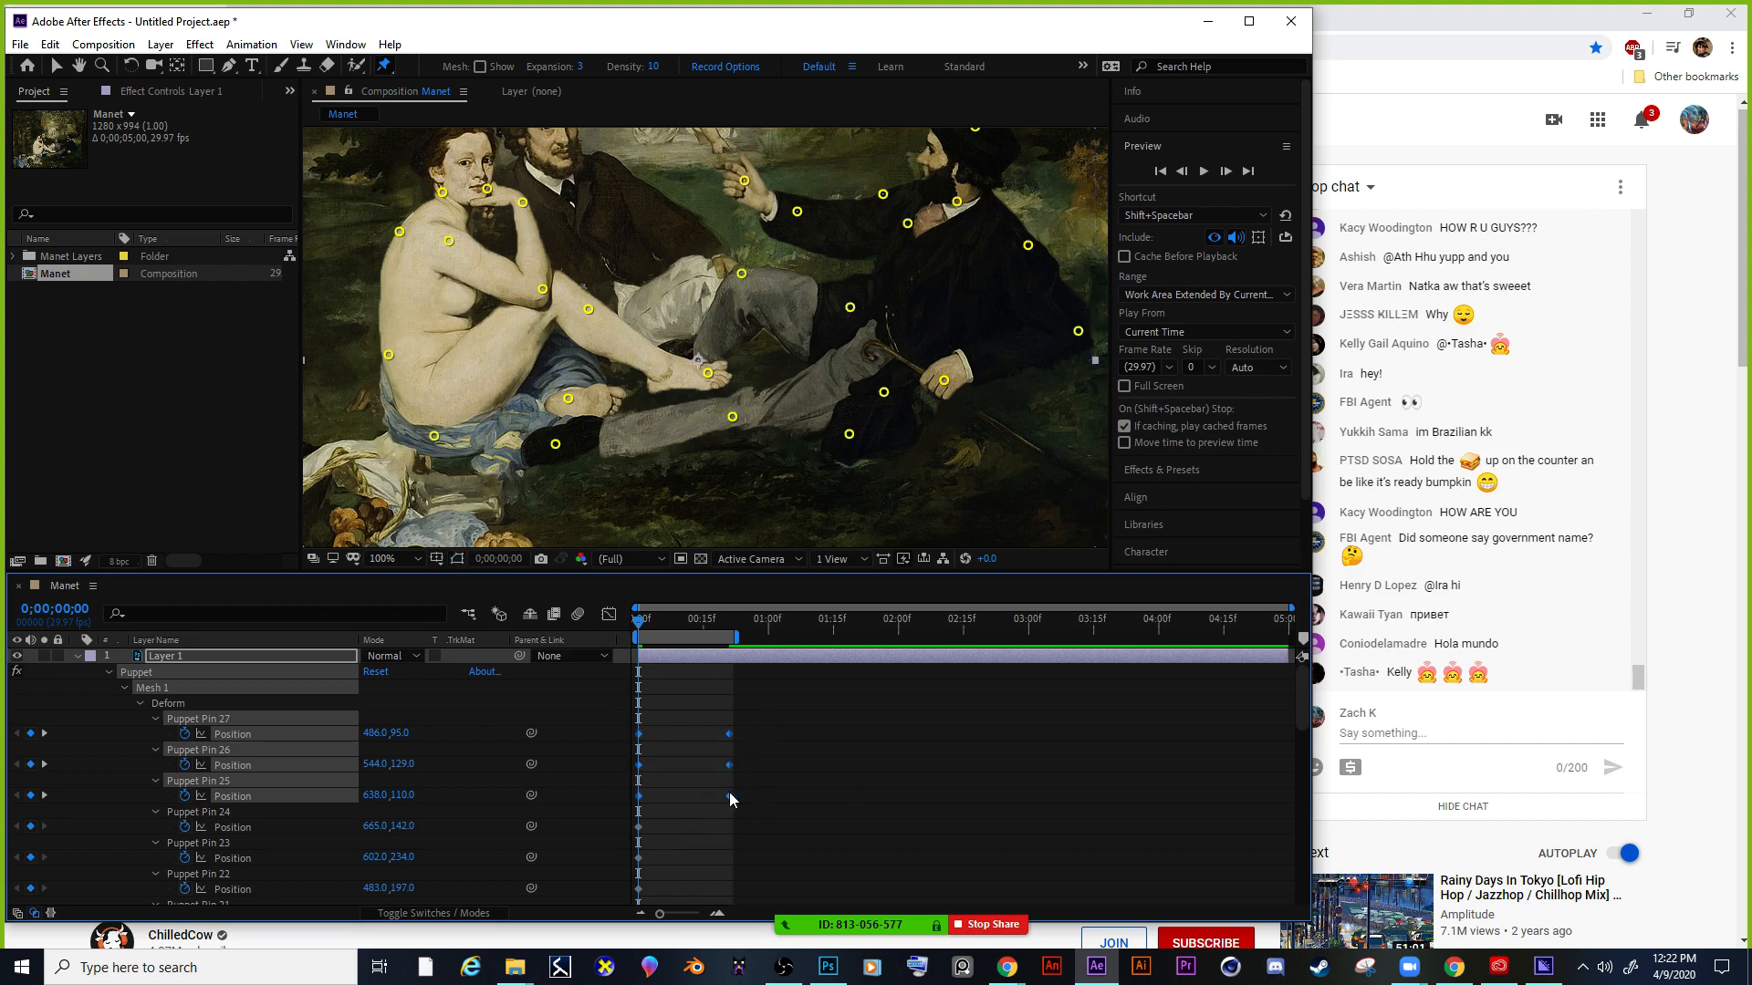
right_click(730, 796)
mouse_move(812, 783)
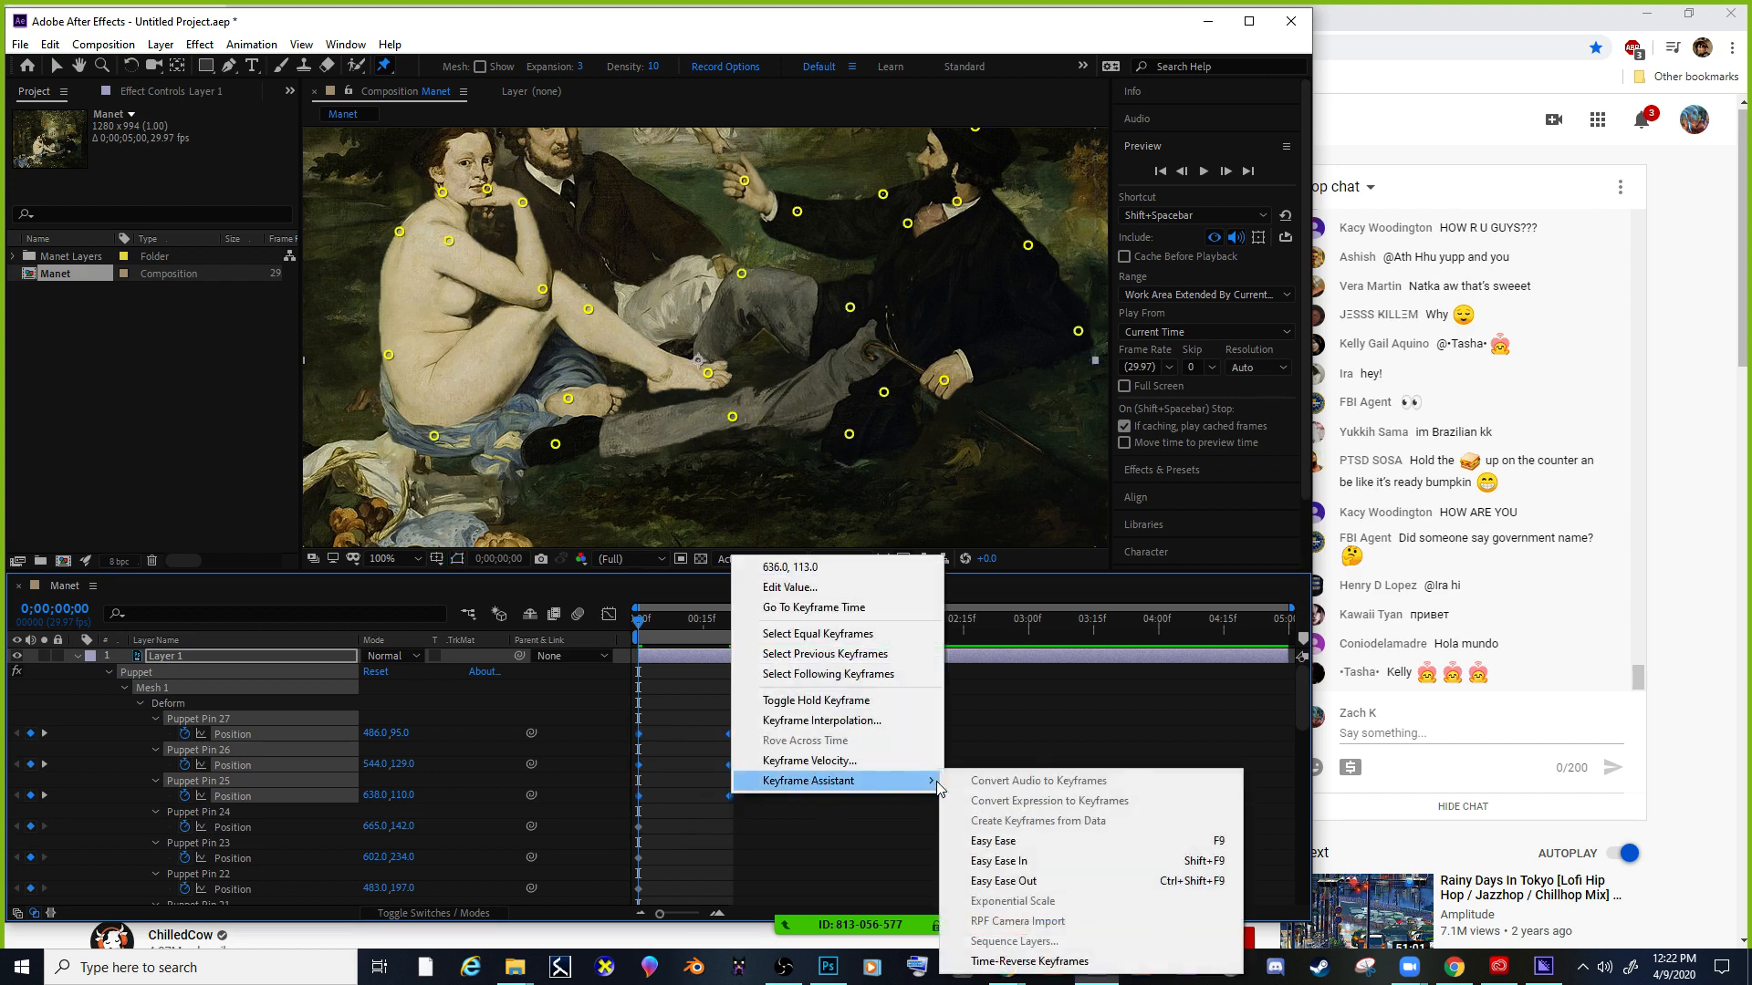
left_click(1039, 840)
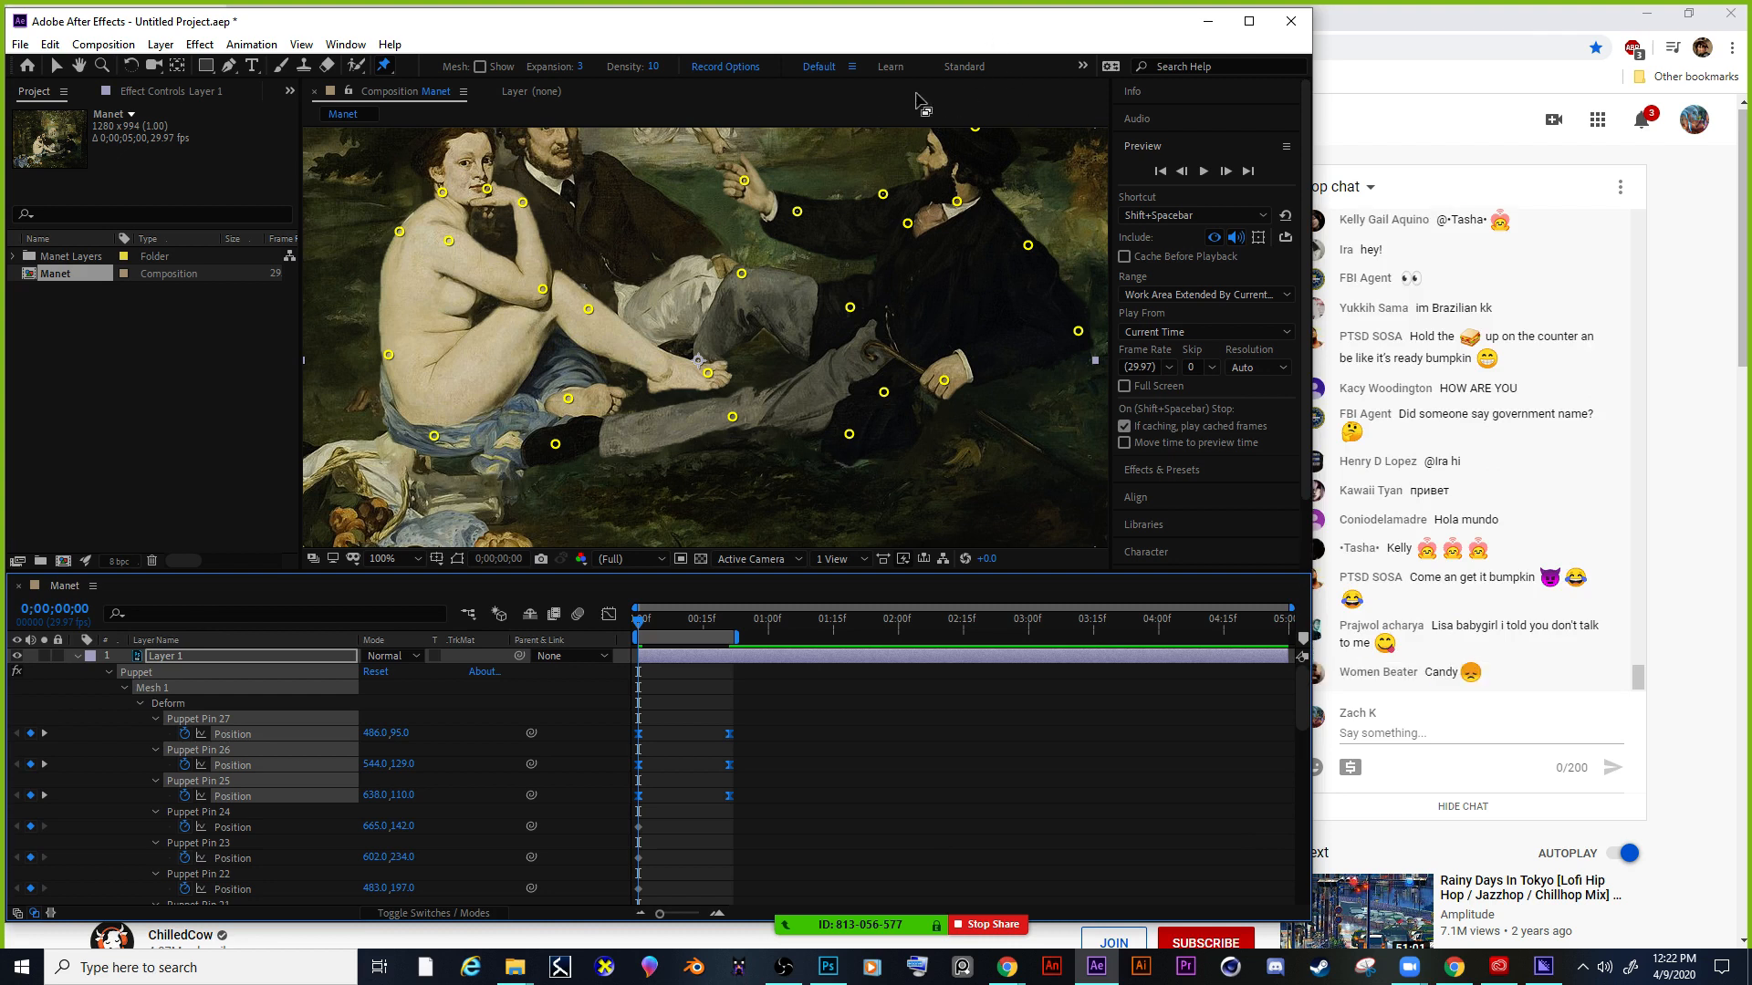
Enlarge the composition view and preview the eased arm motion.
left_click_drag(837, 574, 854, 667)
left_click(1205, 171)
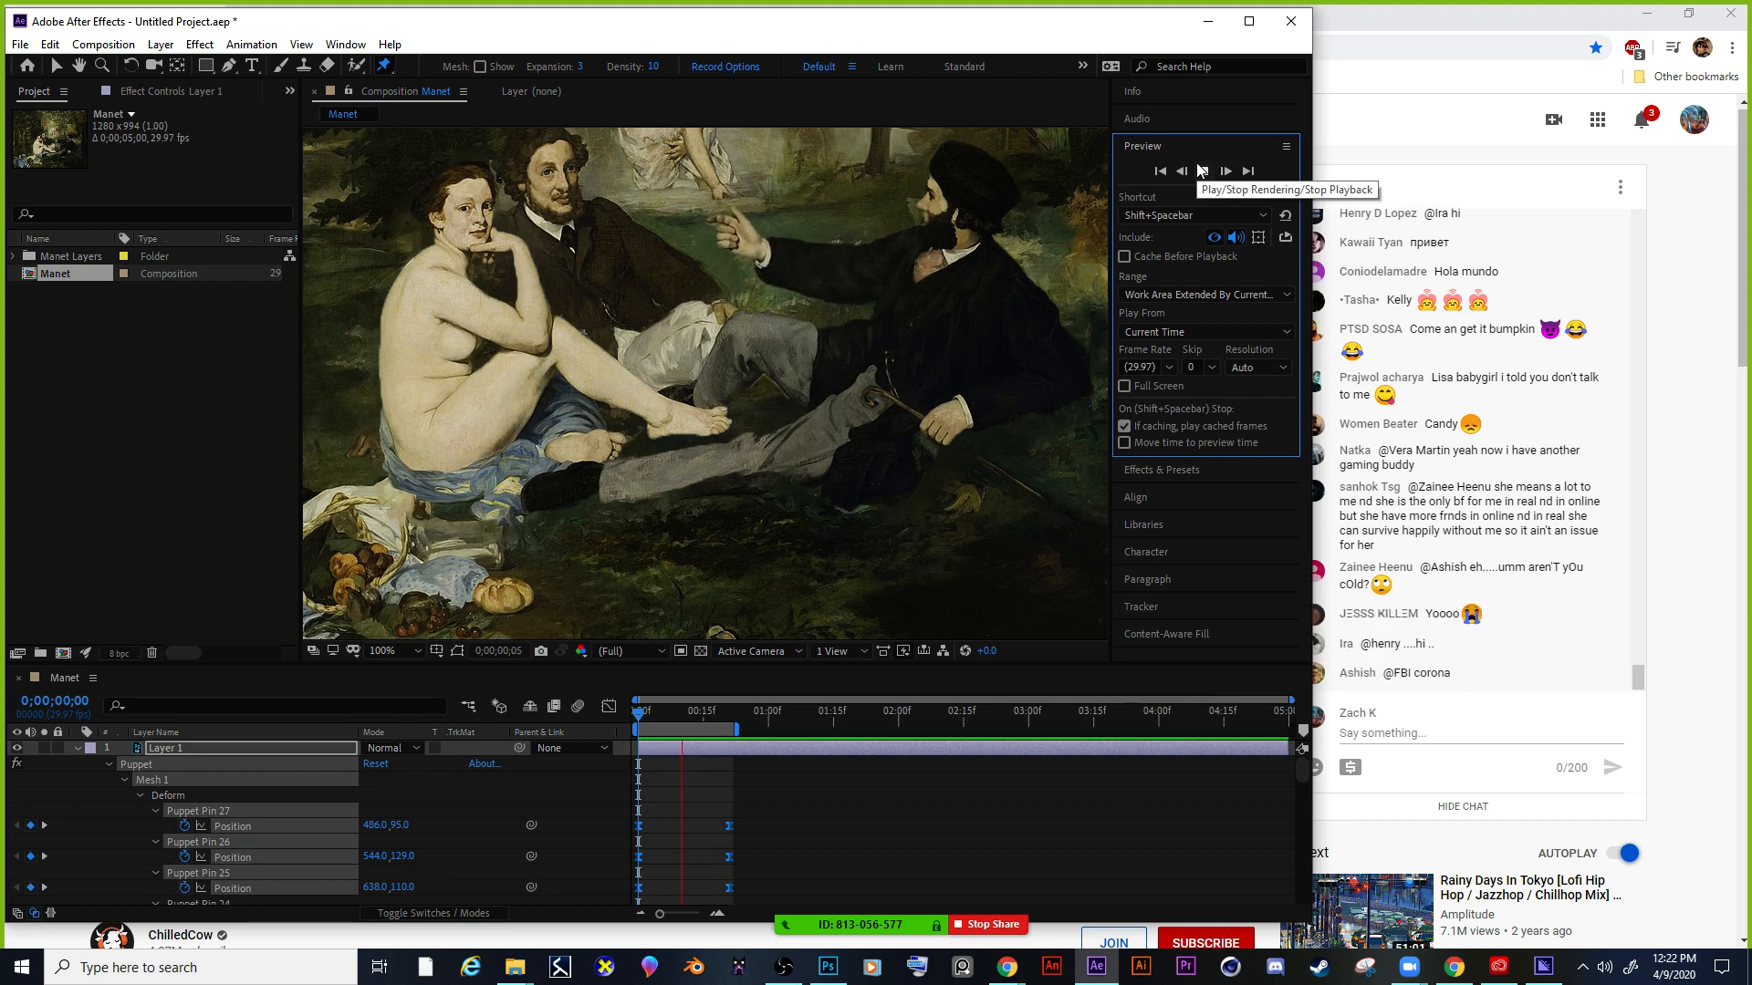
left_click(1203, 171)
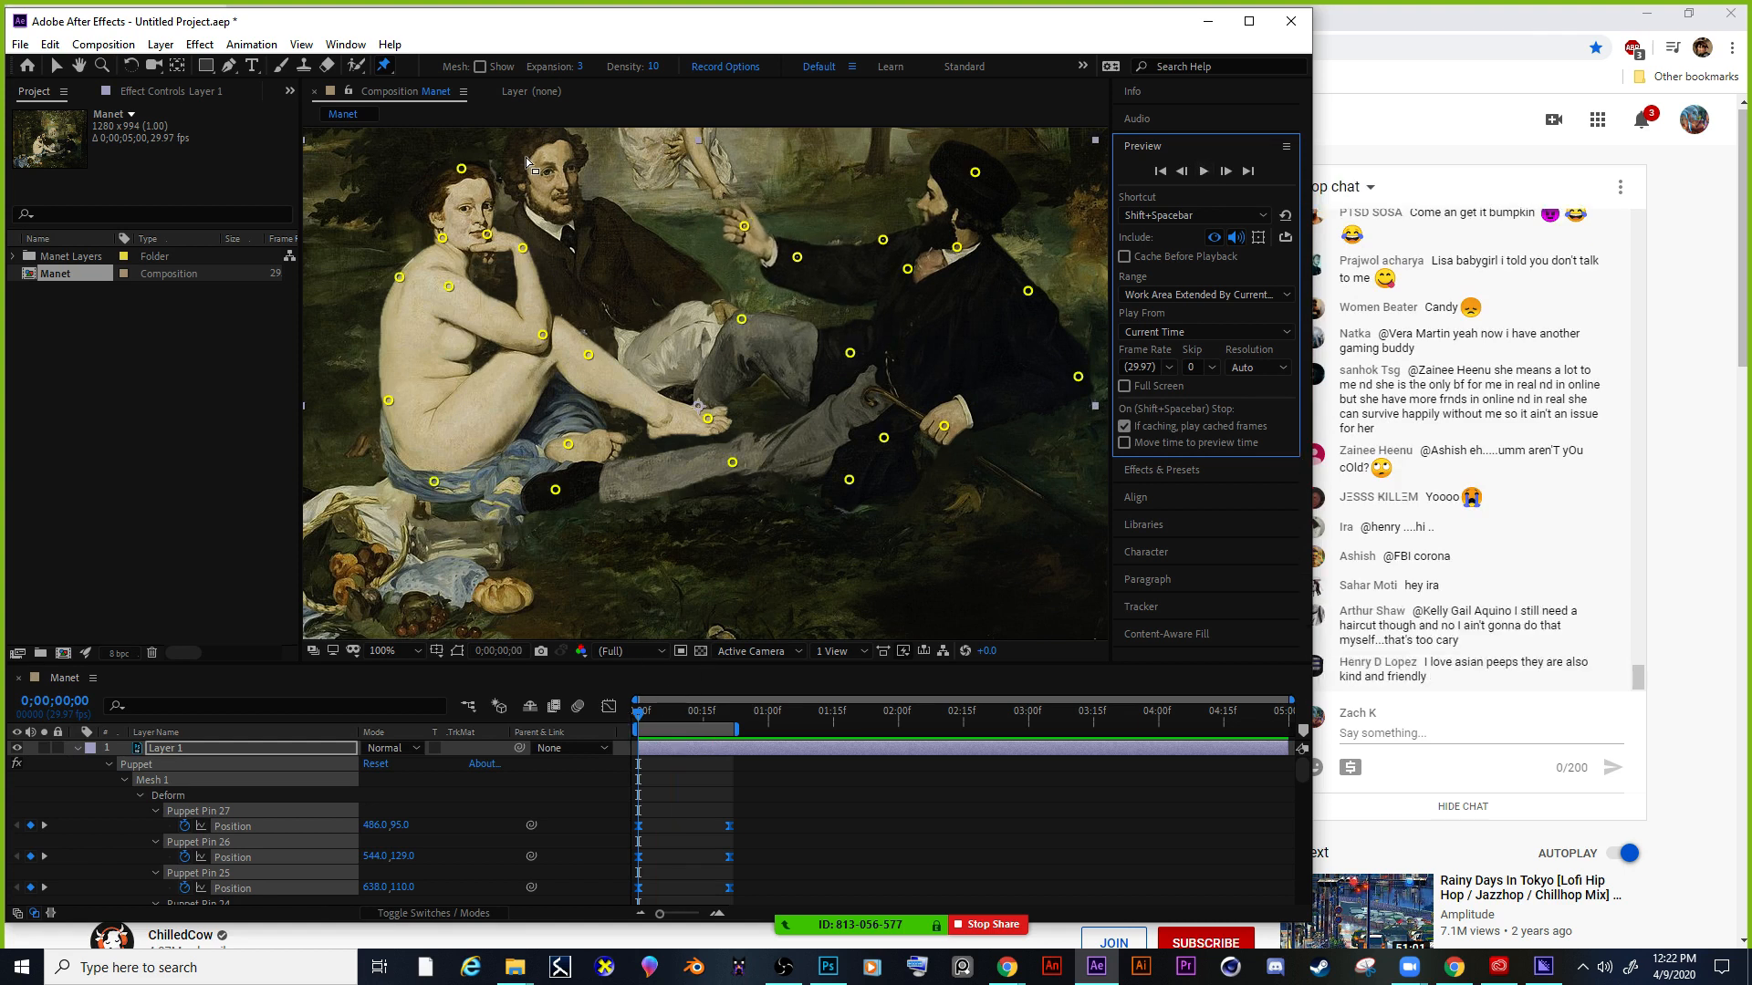
Add a series of Puppet Starch pins along the pointing man's hand, forearm, sleeve and shoulder.
left_click(385, 68)
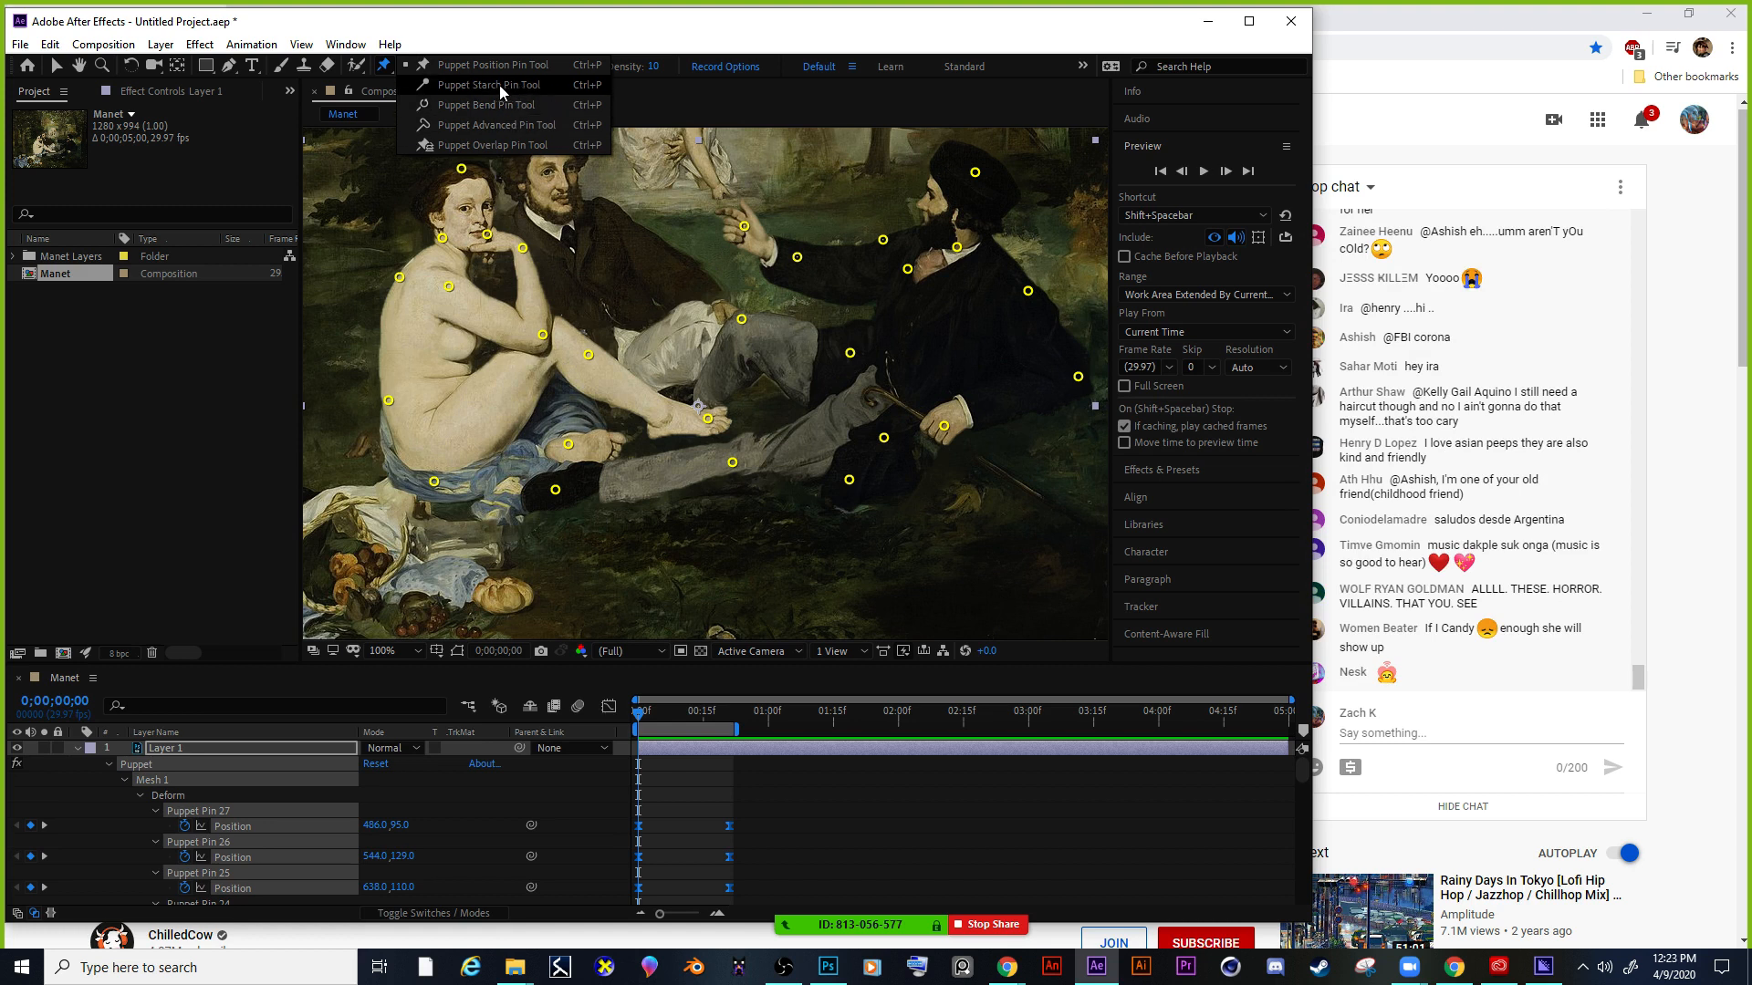
left_click(496, 86)
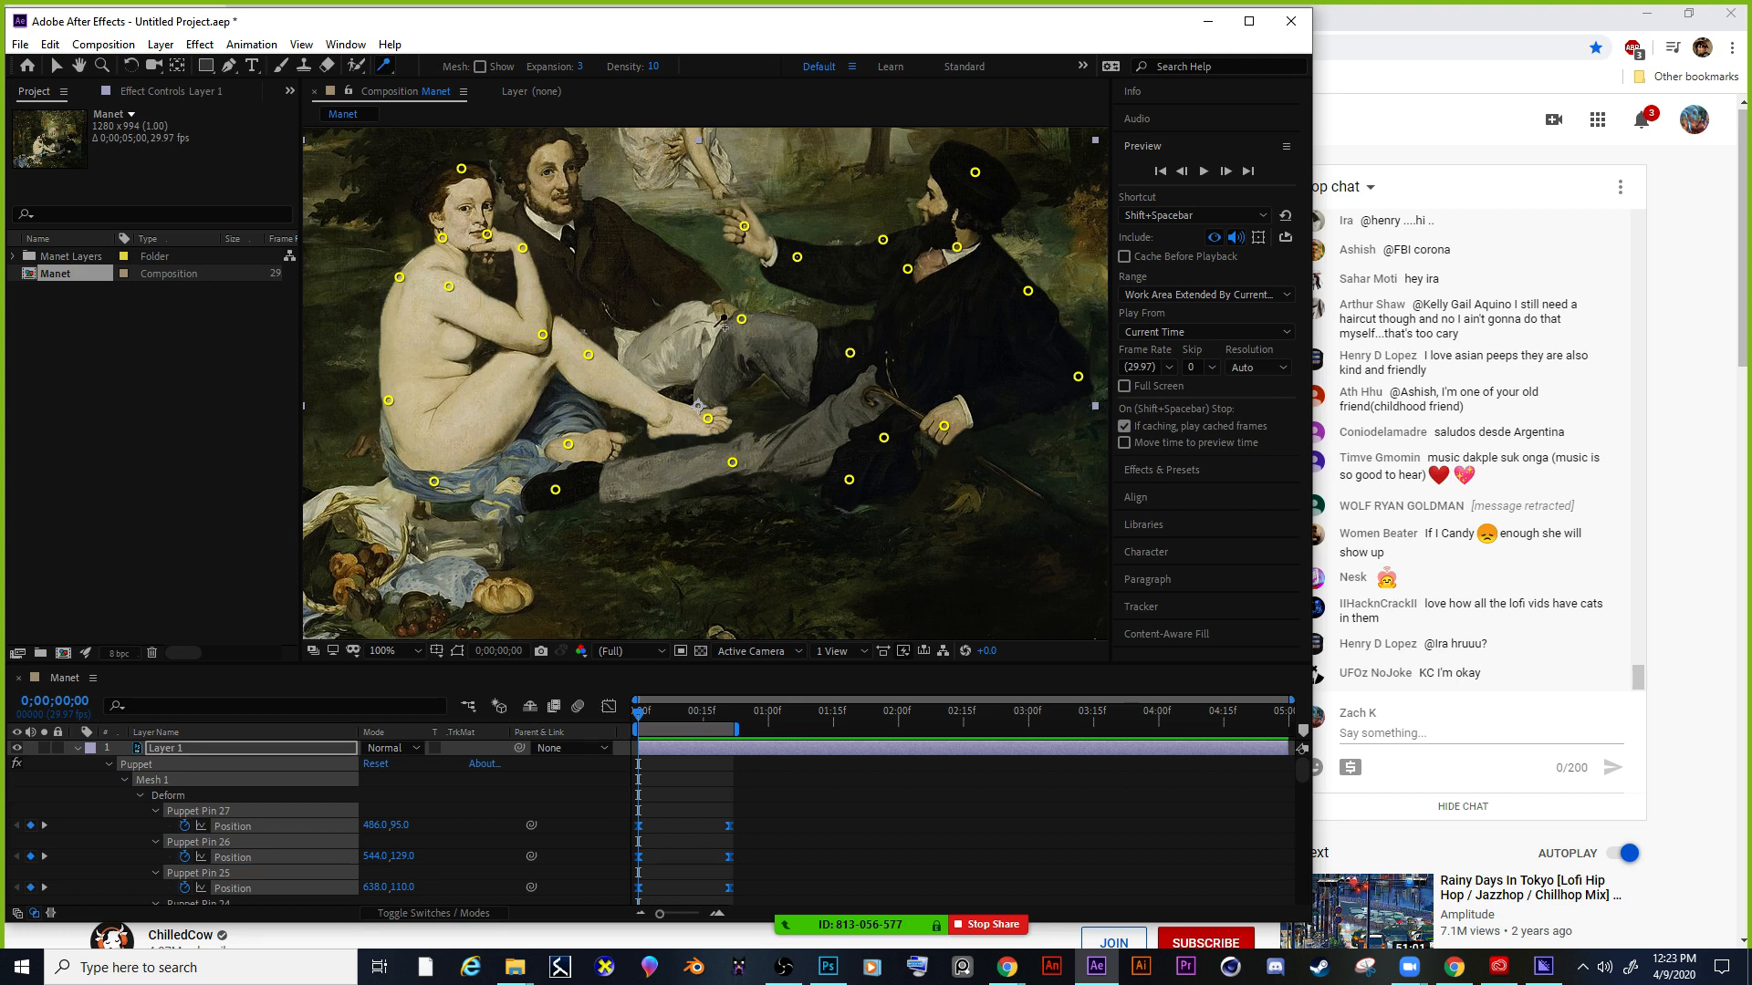
left_click(757, 238)
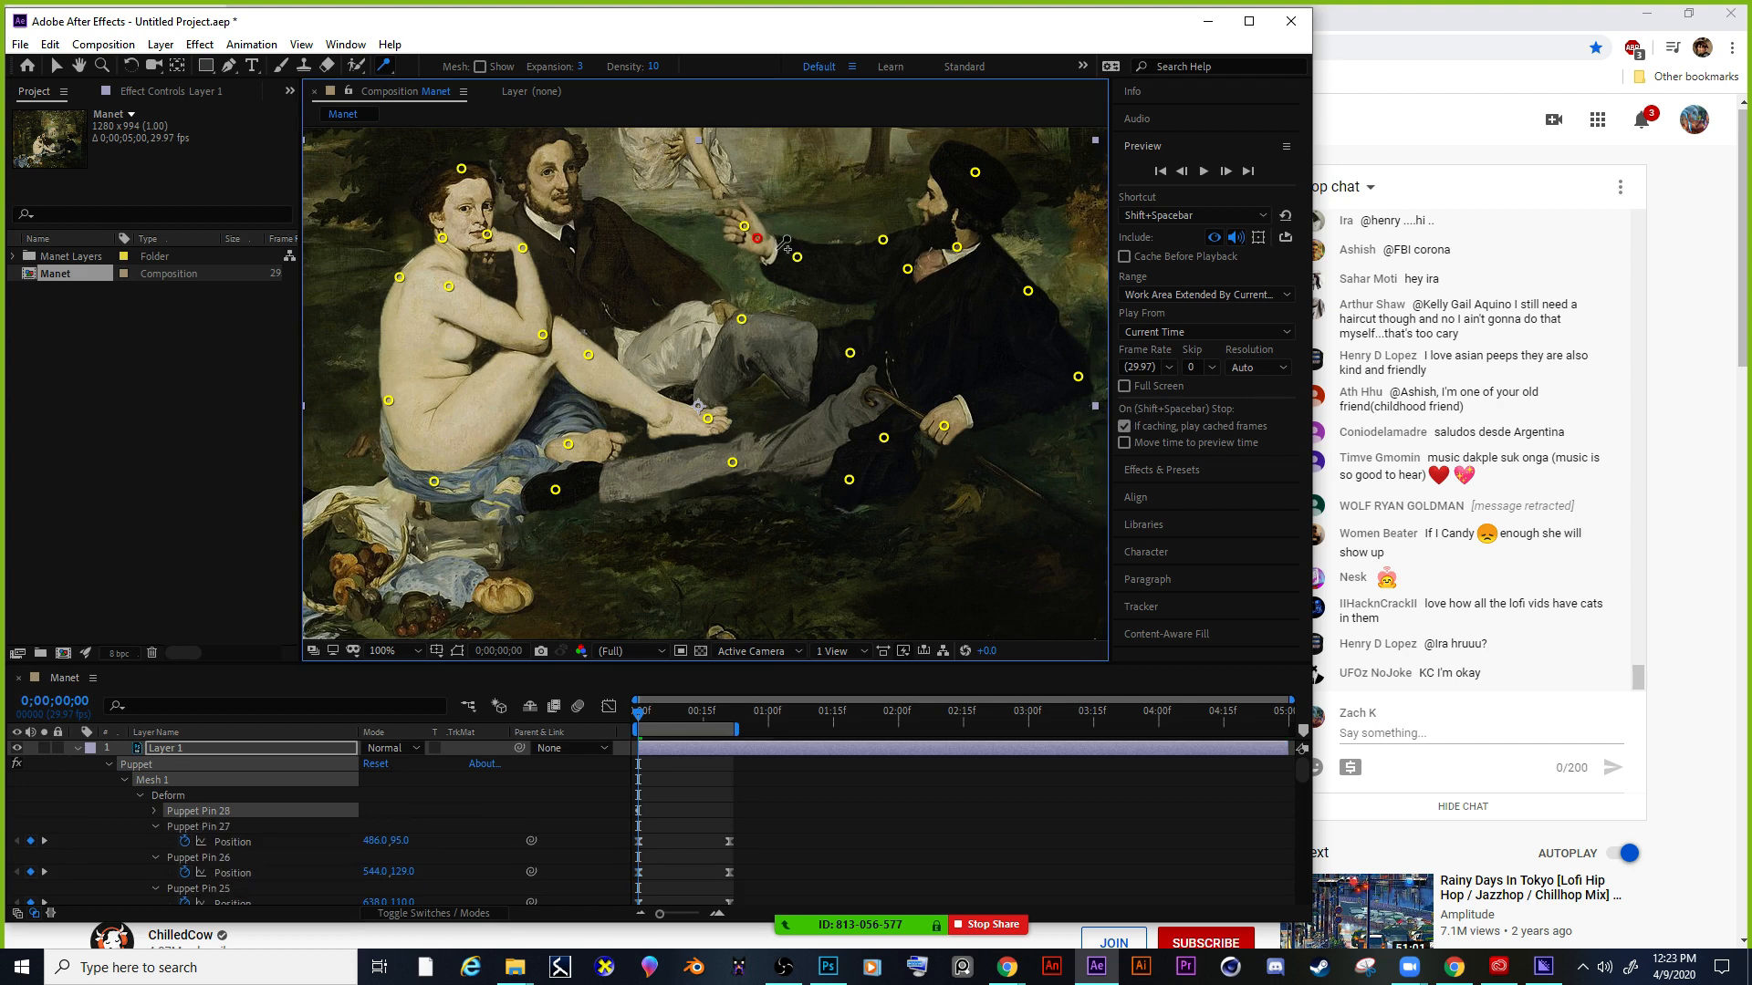
left_click(779, 249)
left_click(818, 265)
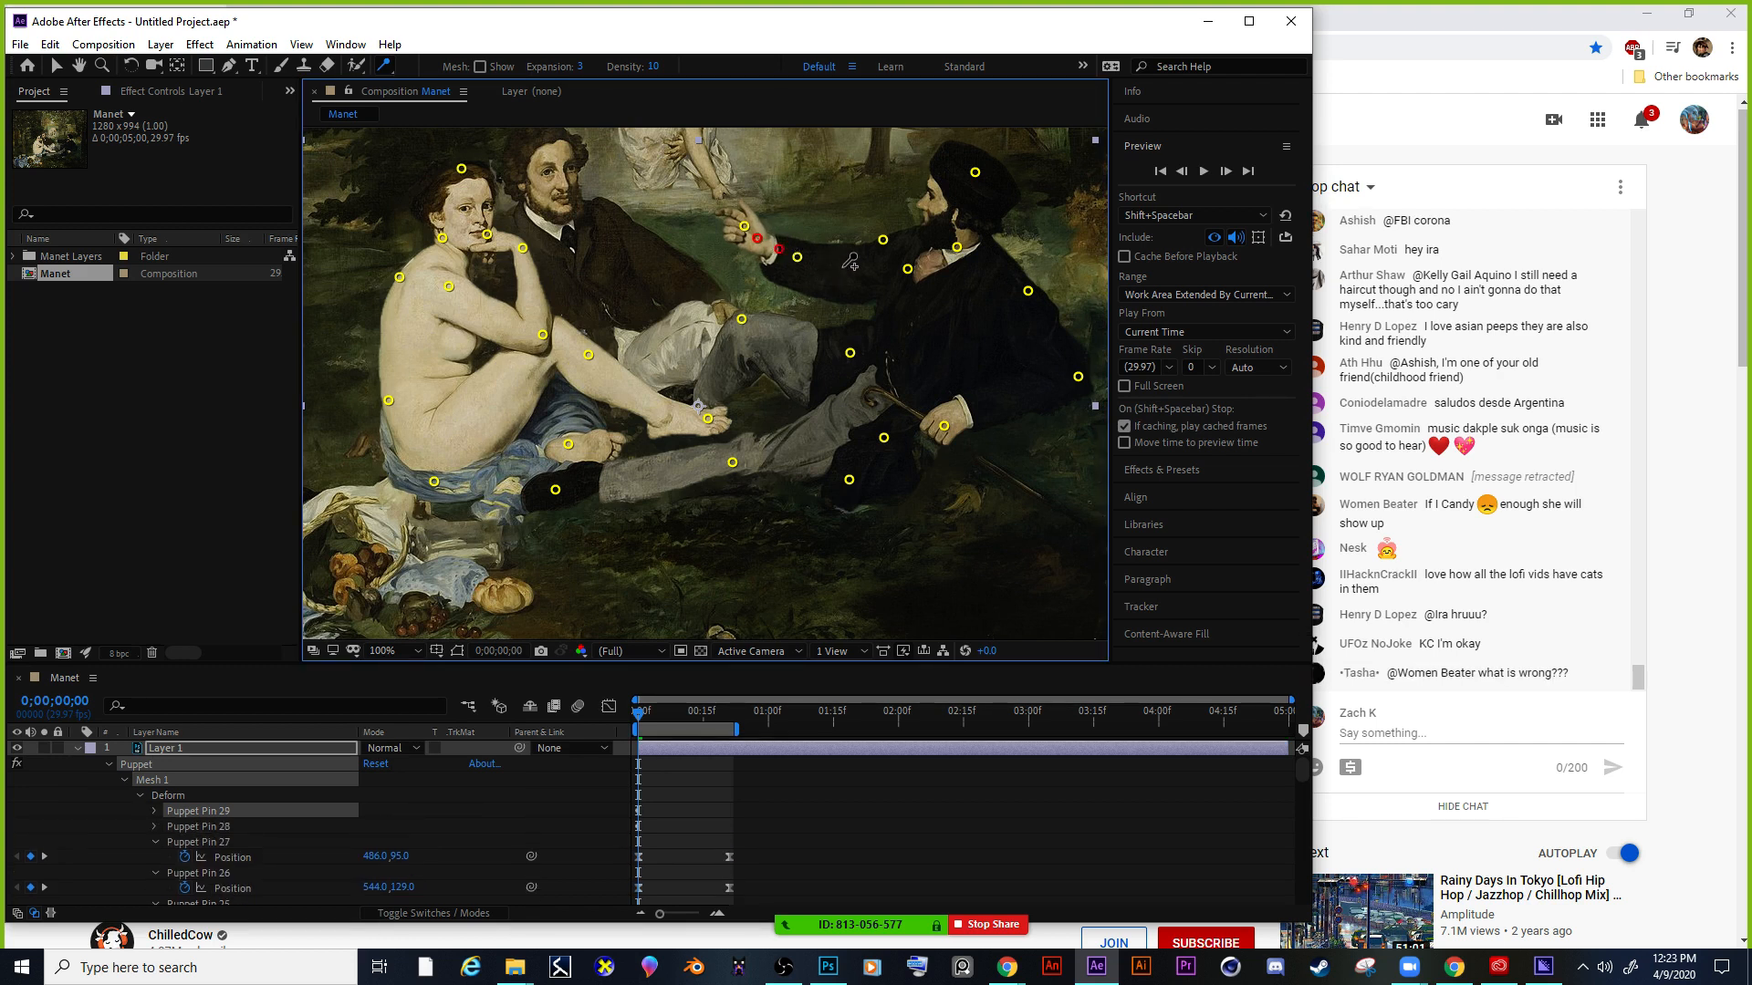
left_click(851, 265)
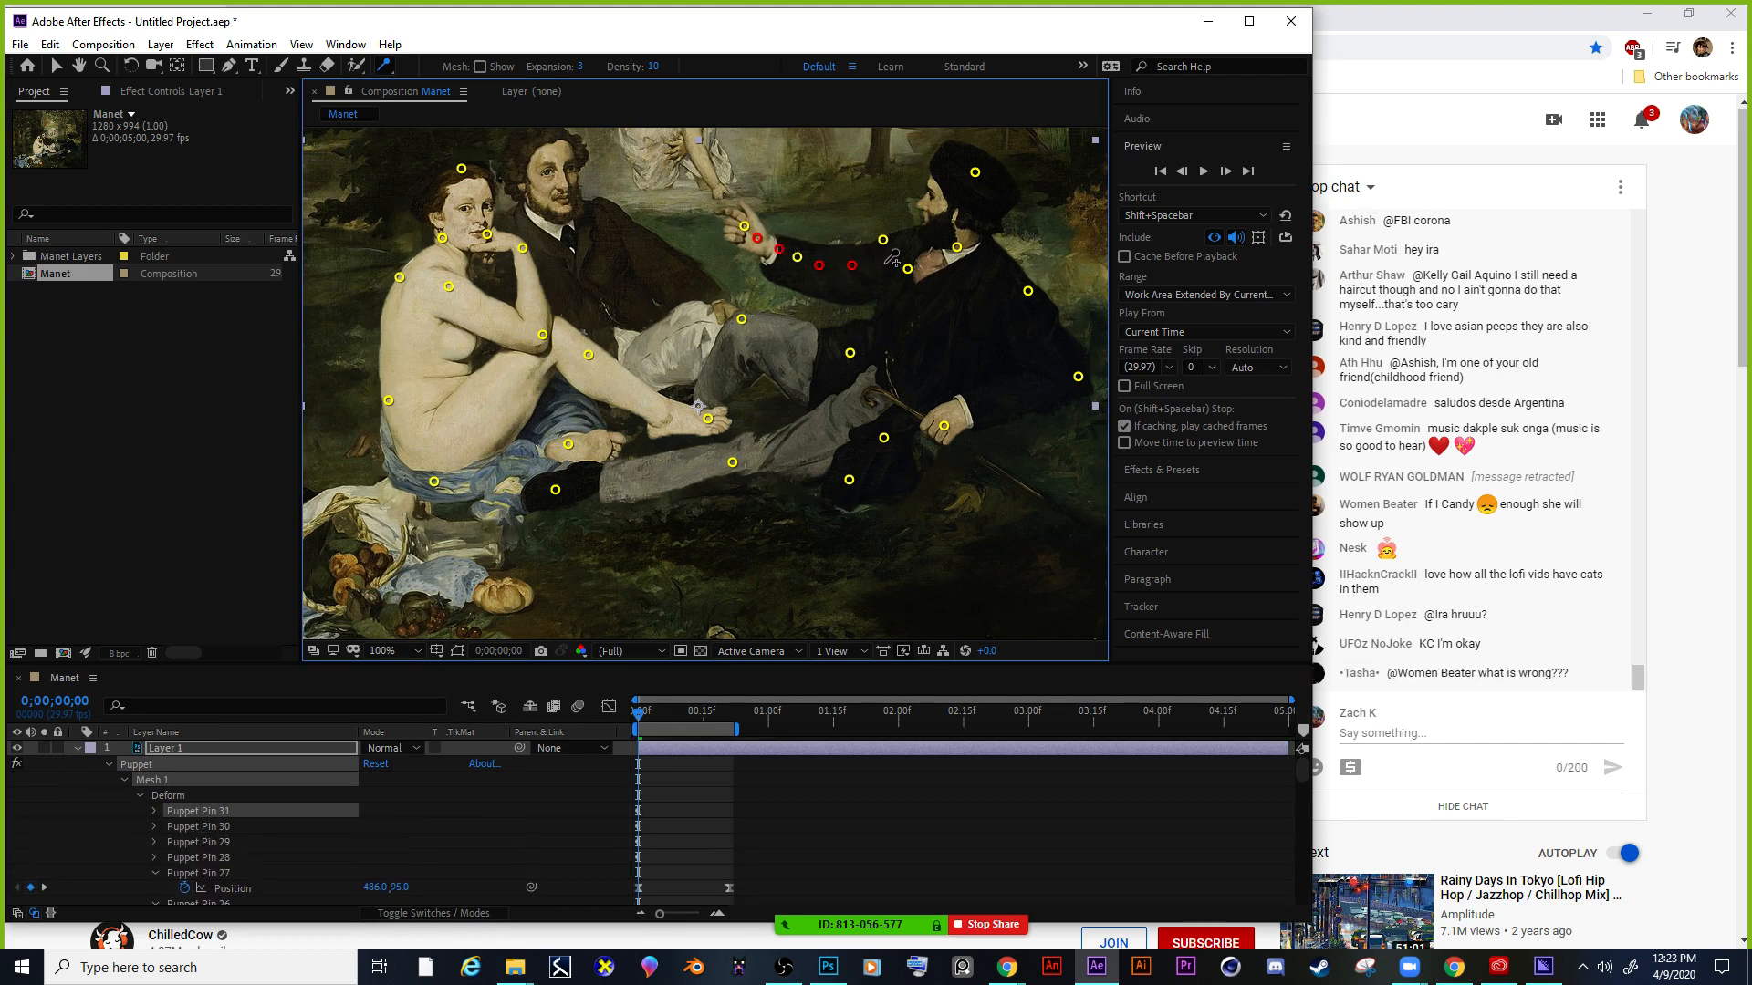
left_click(884, 261)
left_click(920, 238)
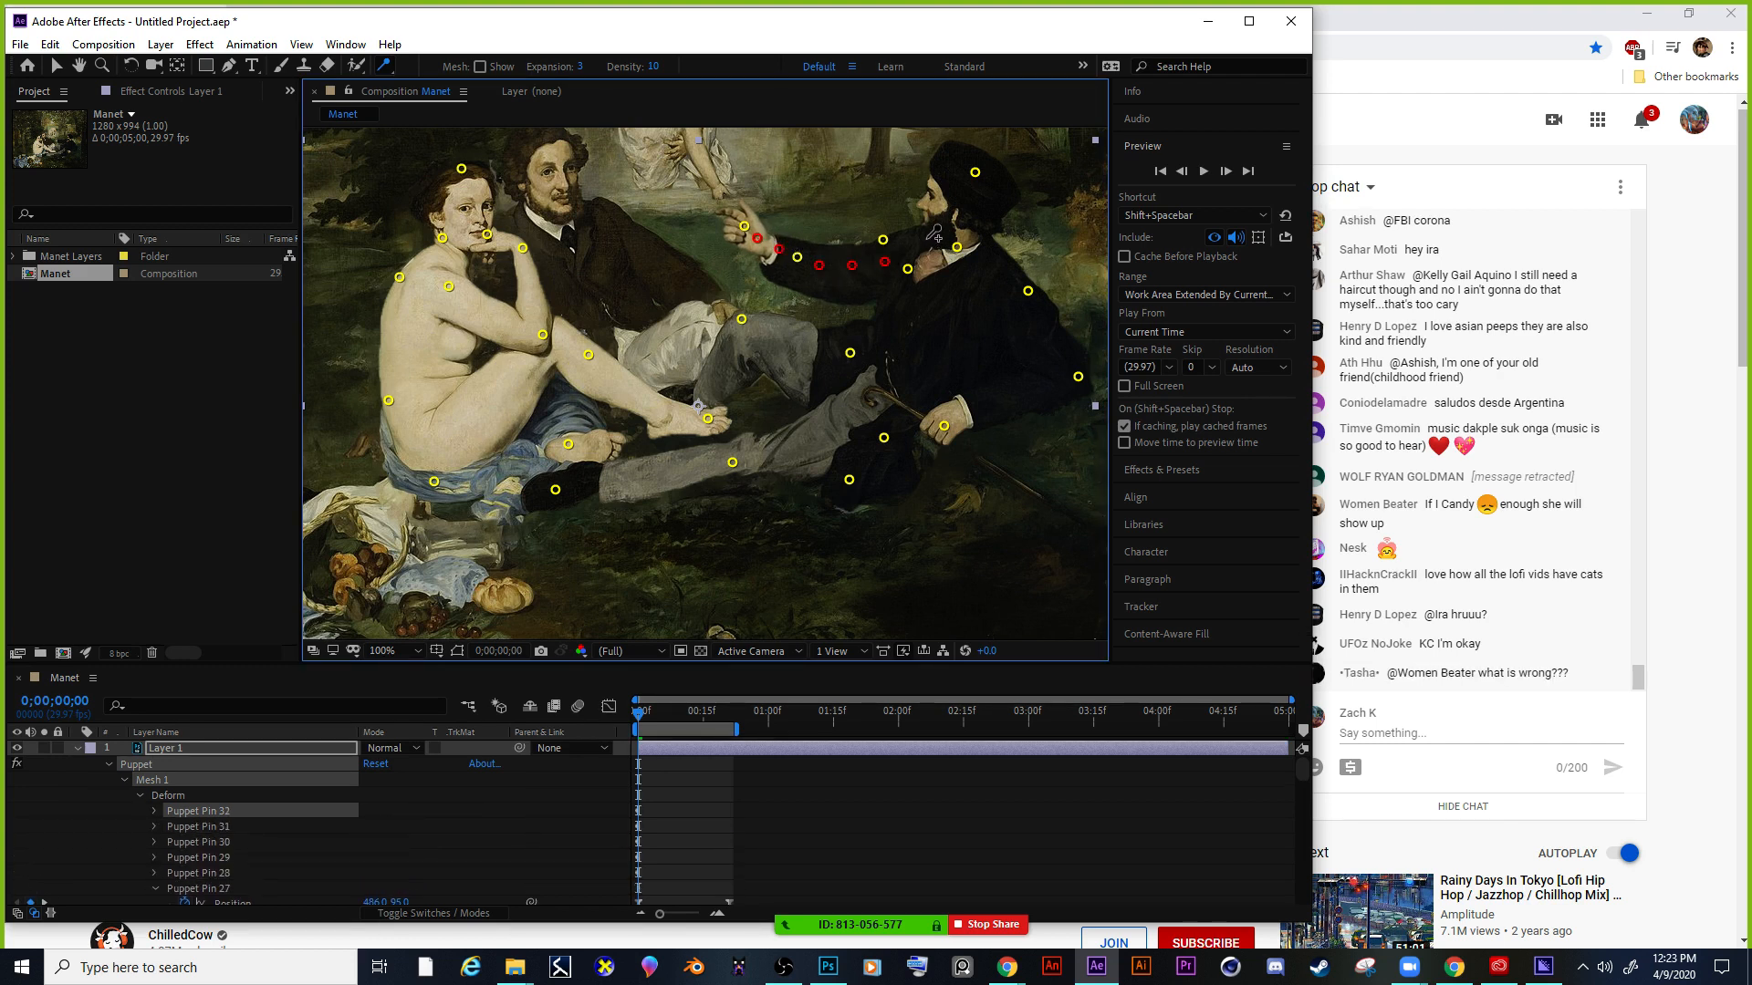
left_click(986, 265)
left_click(872, 291)
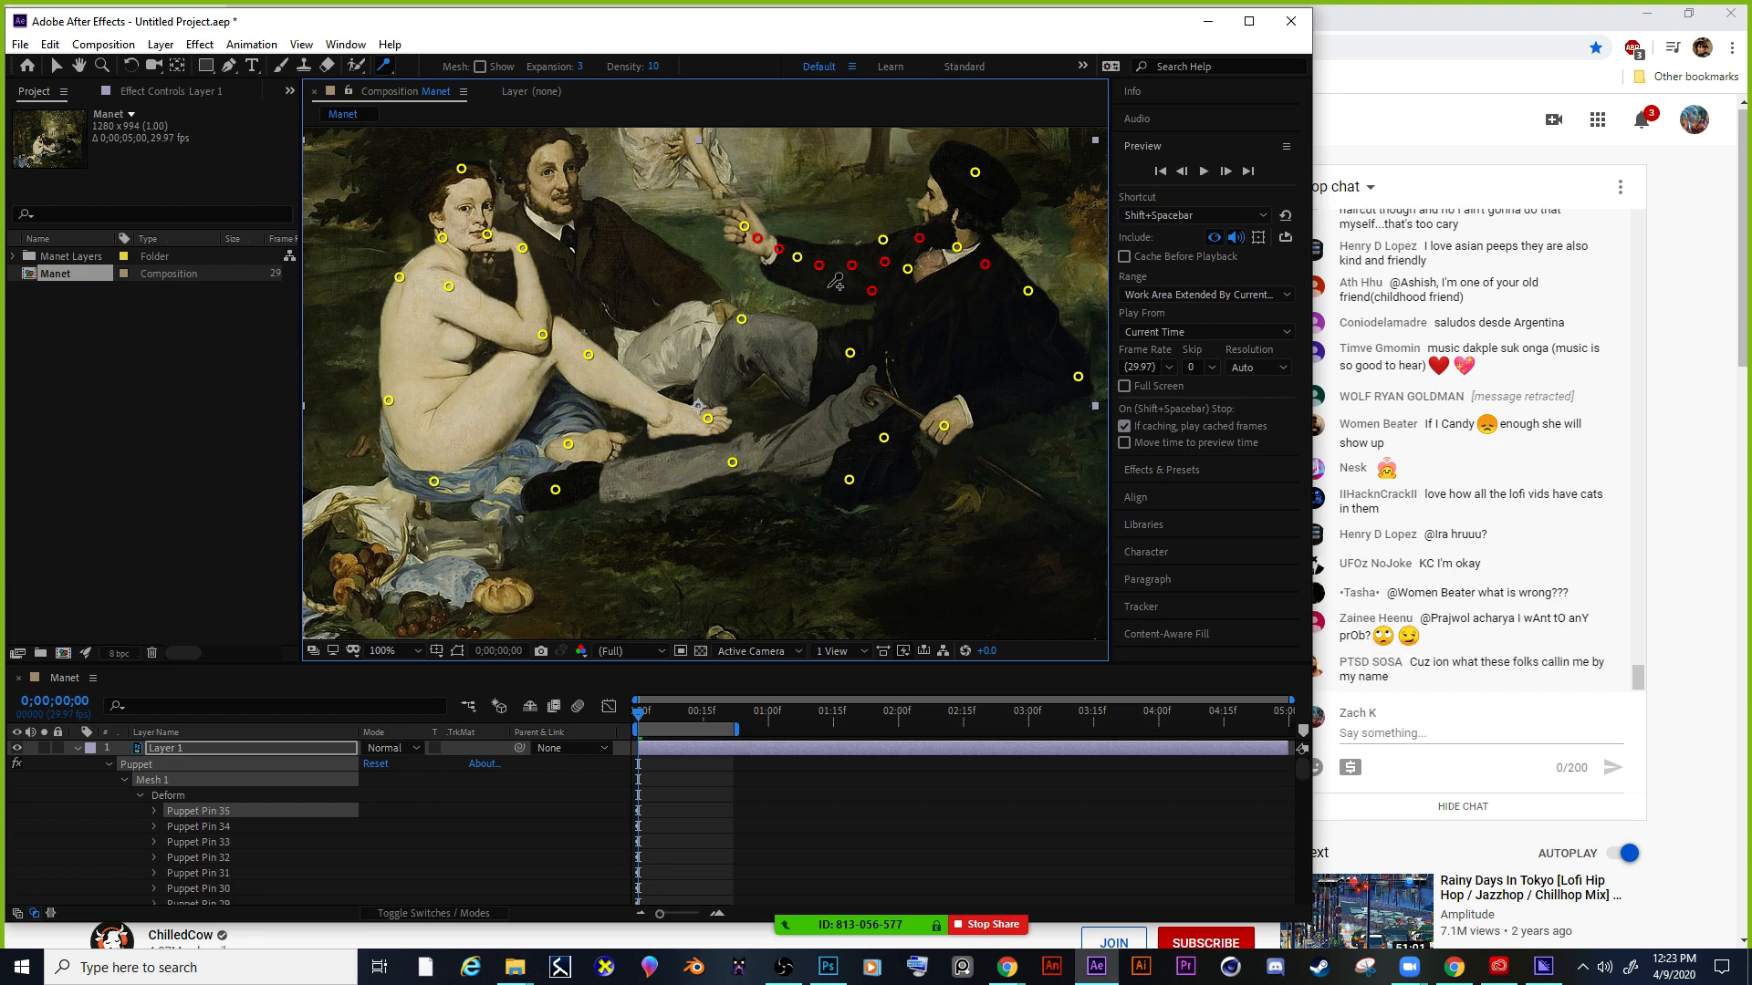
left_click(828, 285)
left_click(782, 270)
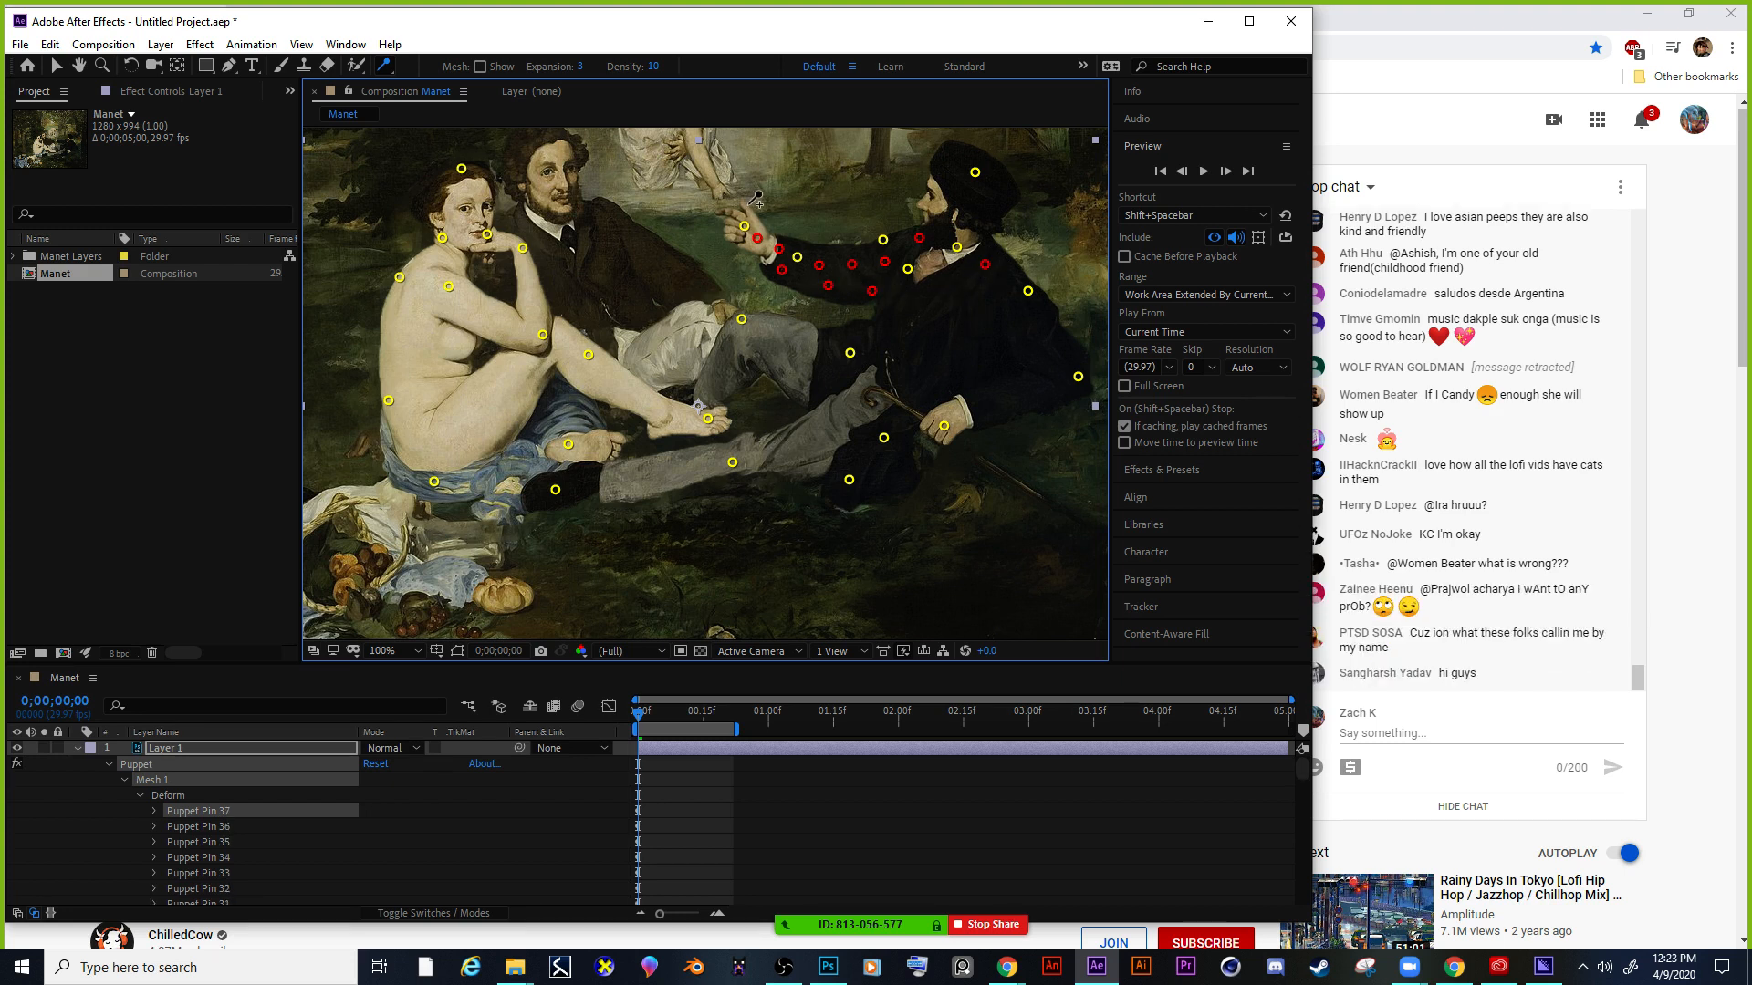
left_click(747, 210)
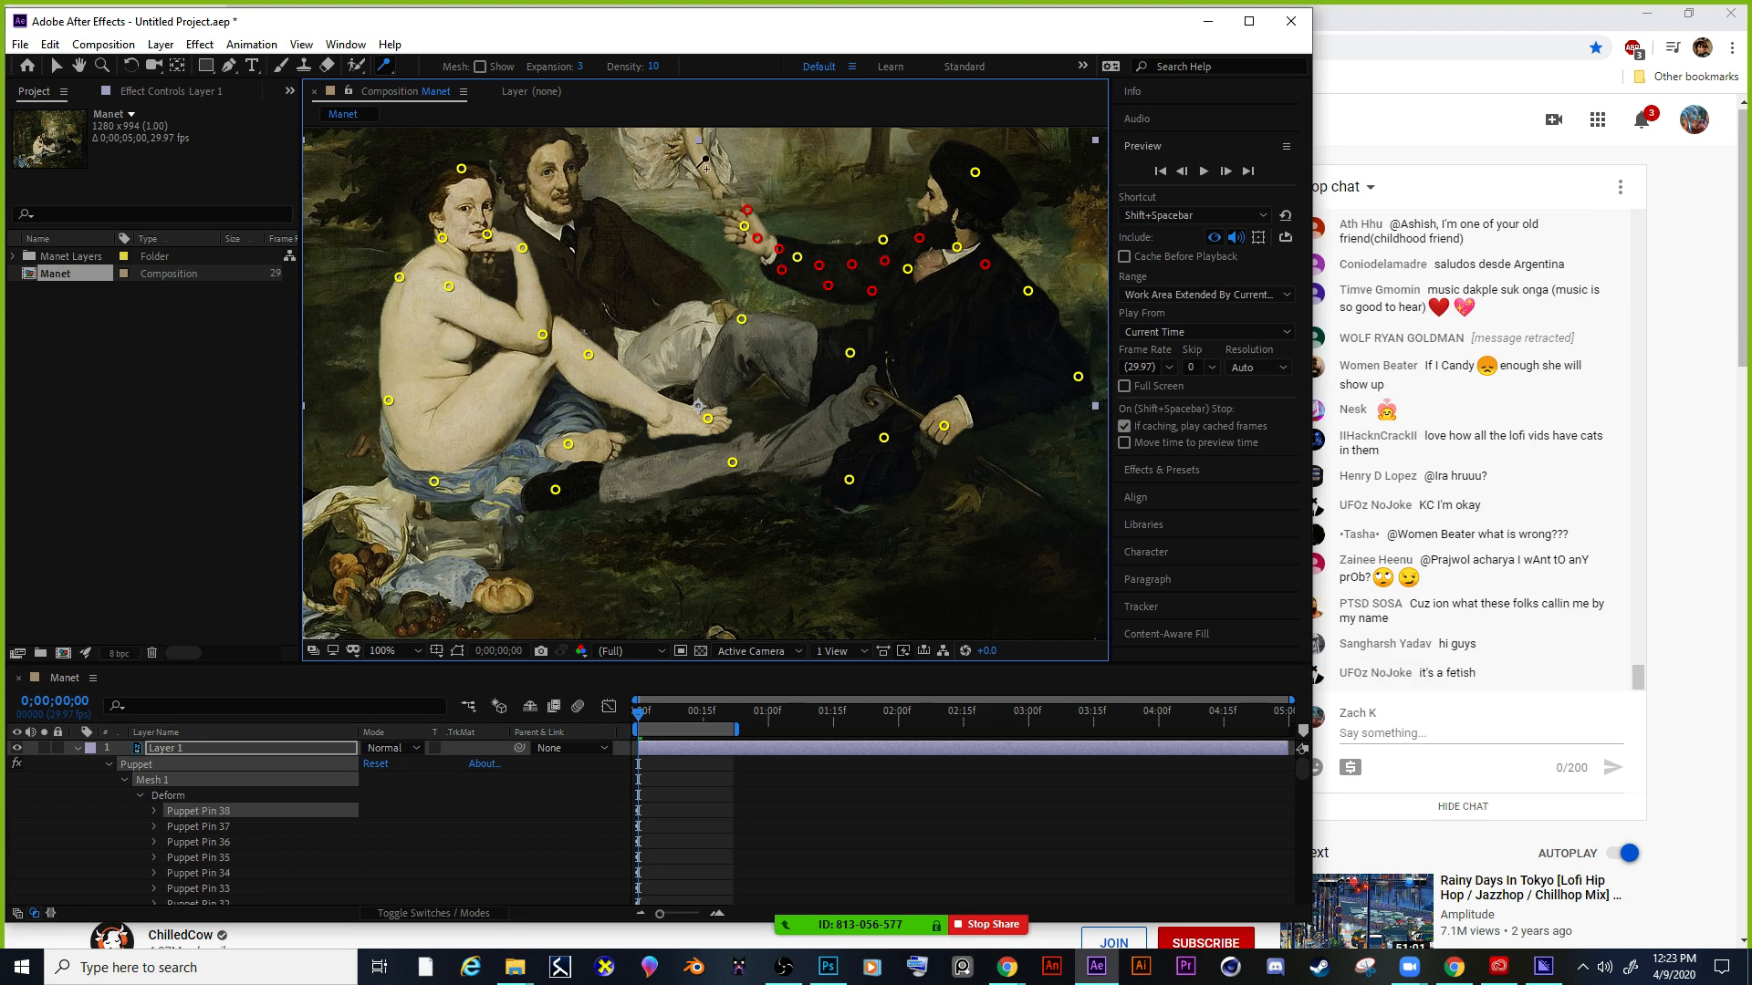
left_click(723, 210)
Try to stretch the pointing arm with the Puppet Position Pin tool, pulling the hand to the woman's face and the arm pins after it.
left_click(385, 66)
left_click(438, 70)
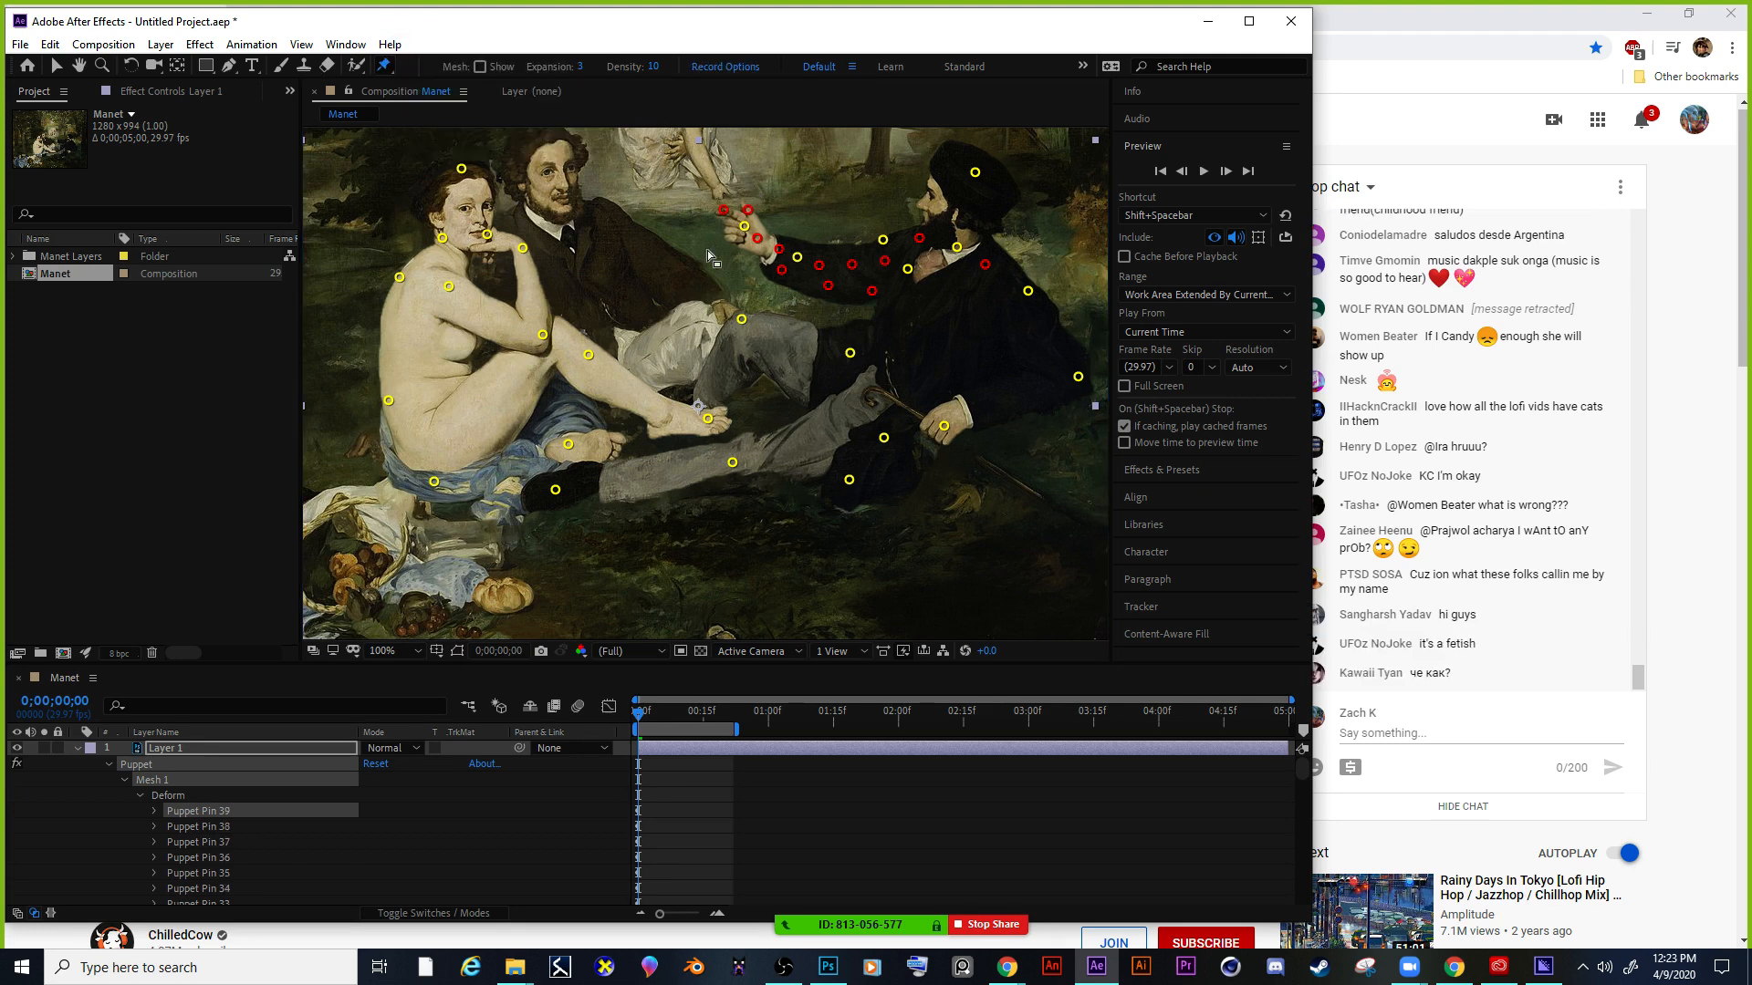
left_click_drag(745, 225, 486, 215)
left_click_drag(790, 253, 644, 237)
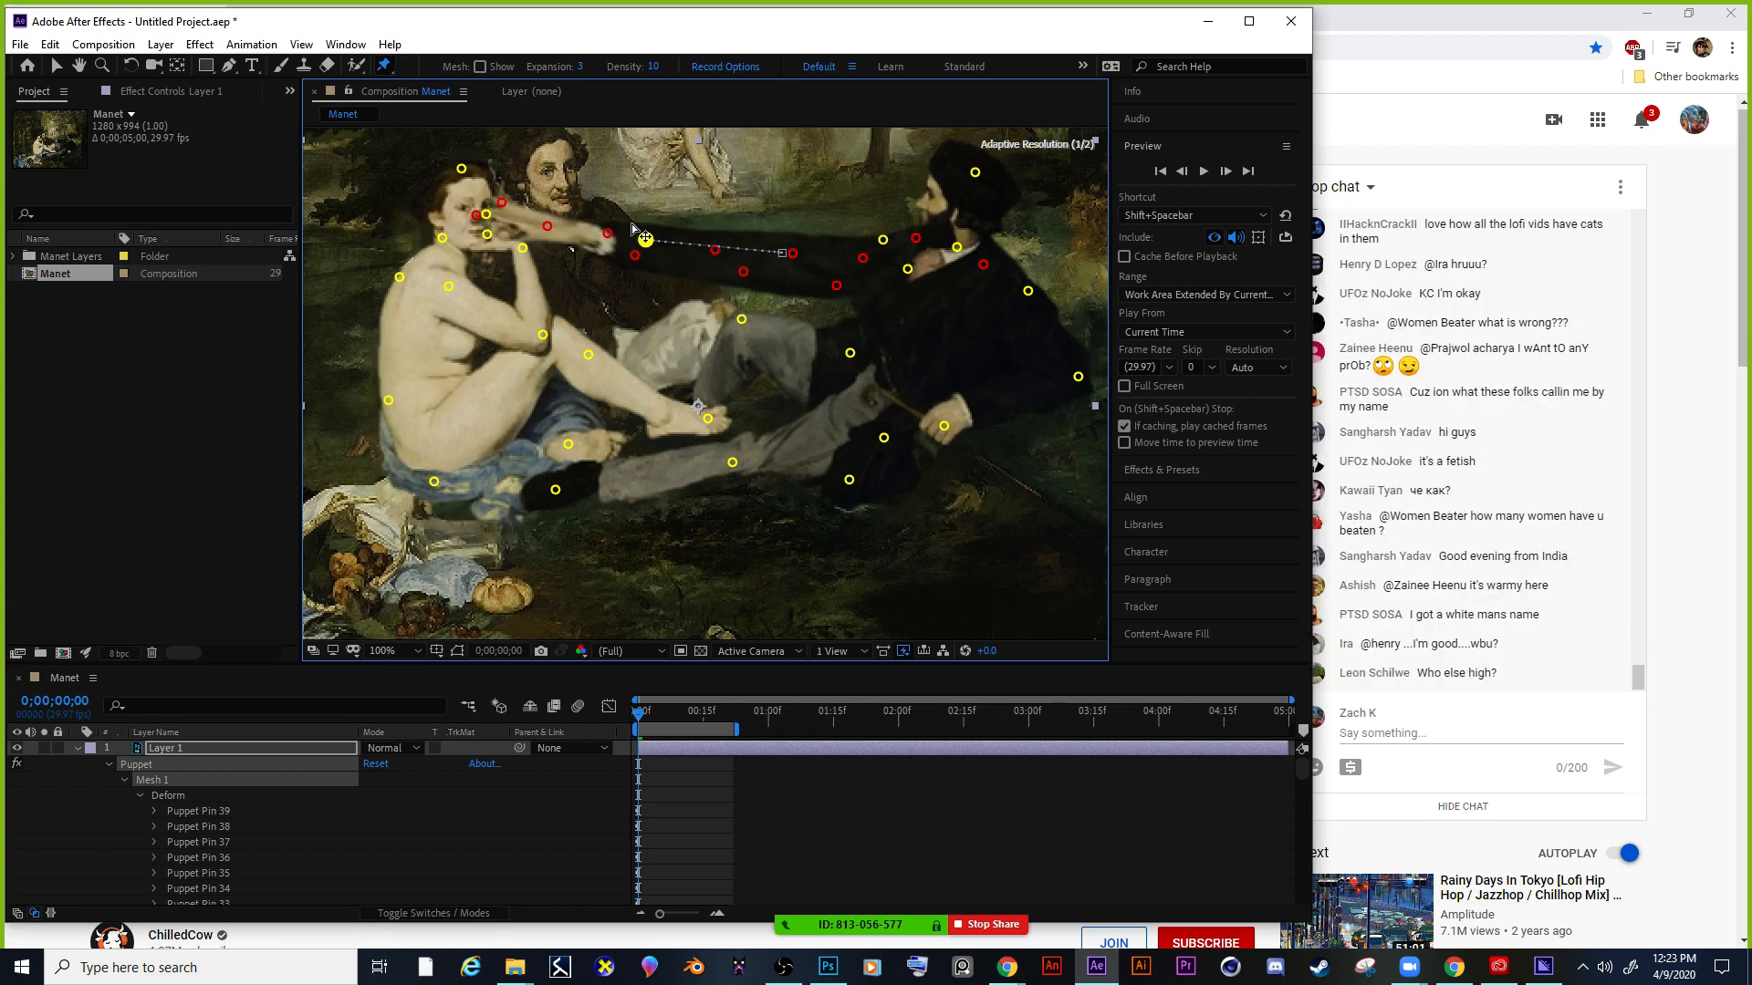
left_click_drag(632, 222, 680, 213)
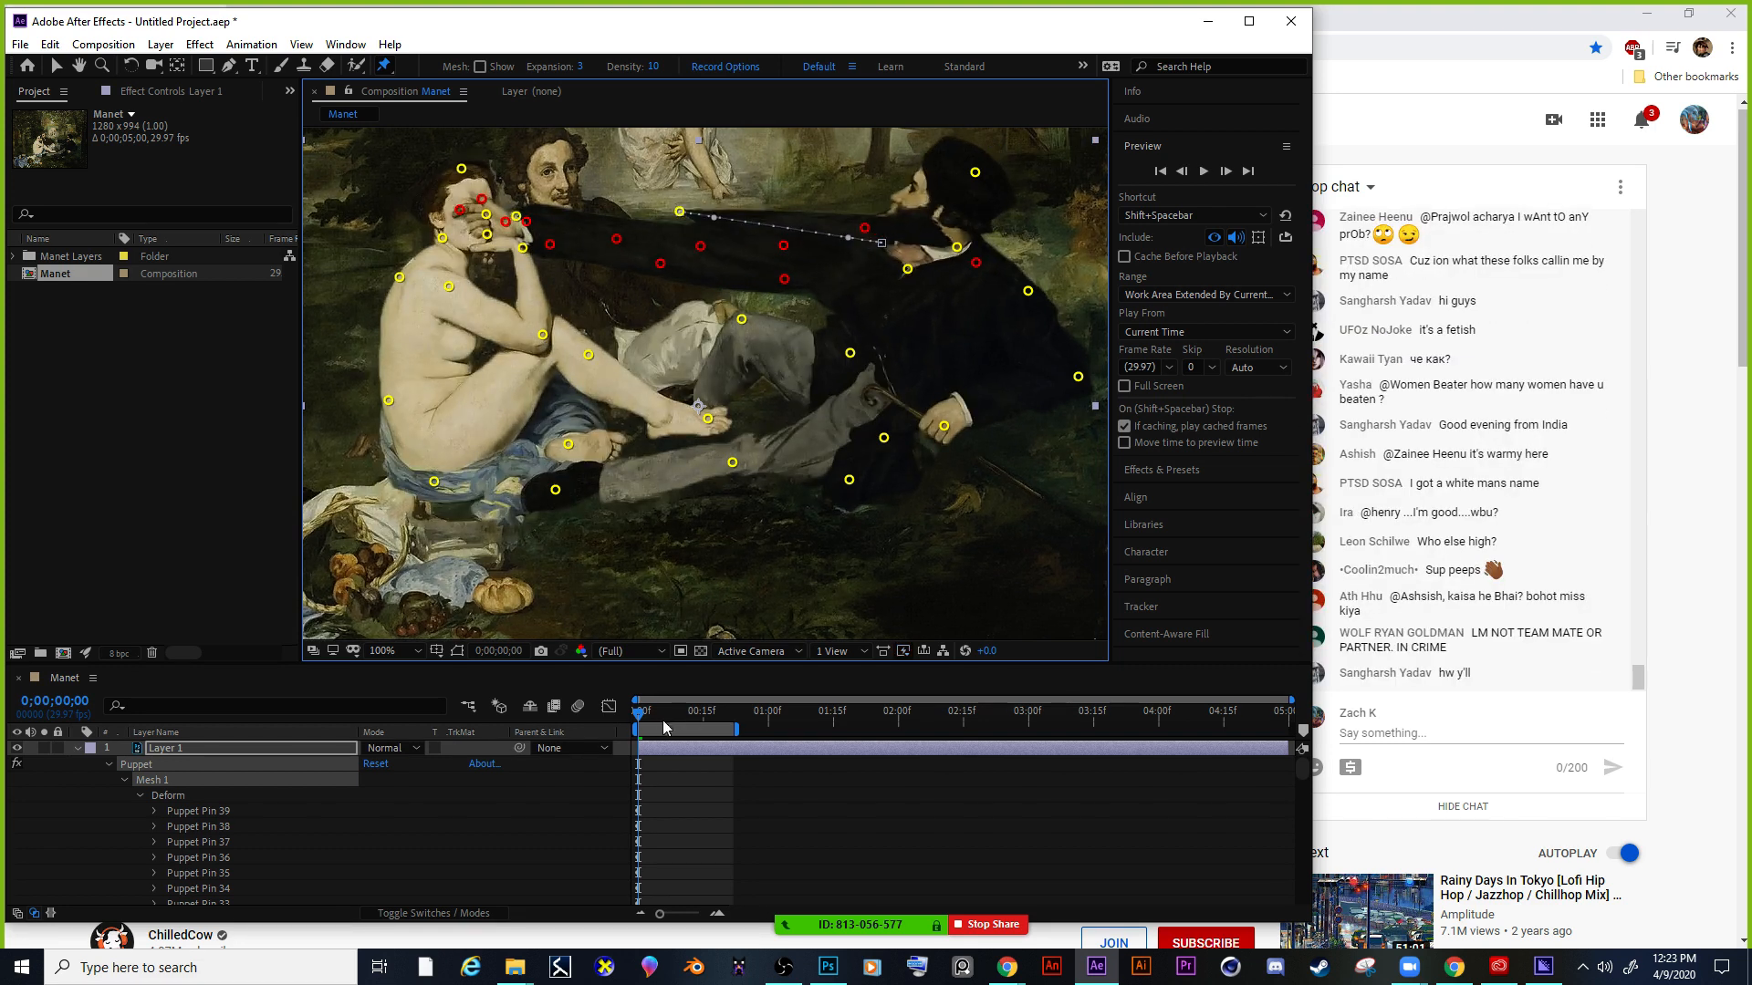
Preview the stretched arm from the first frame and undo the stretching pin moves.
left_click_drag(639, 714, 573, 686)
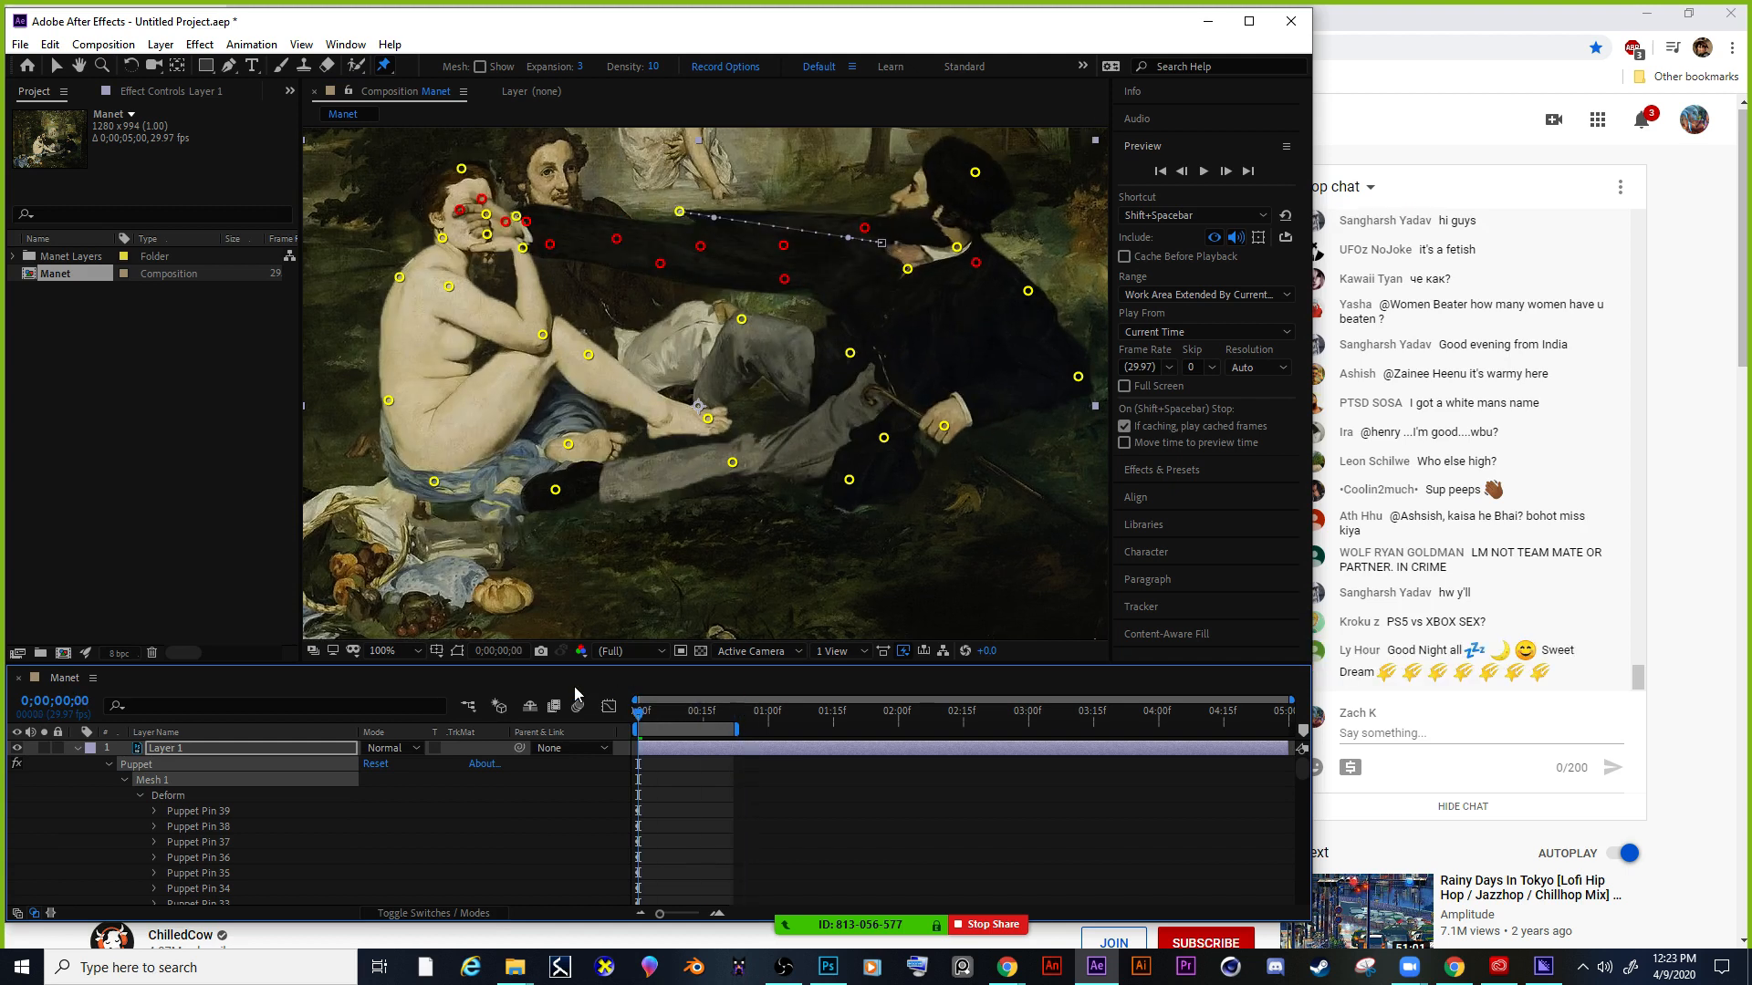
left_click(1201, 173)
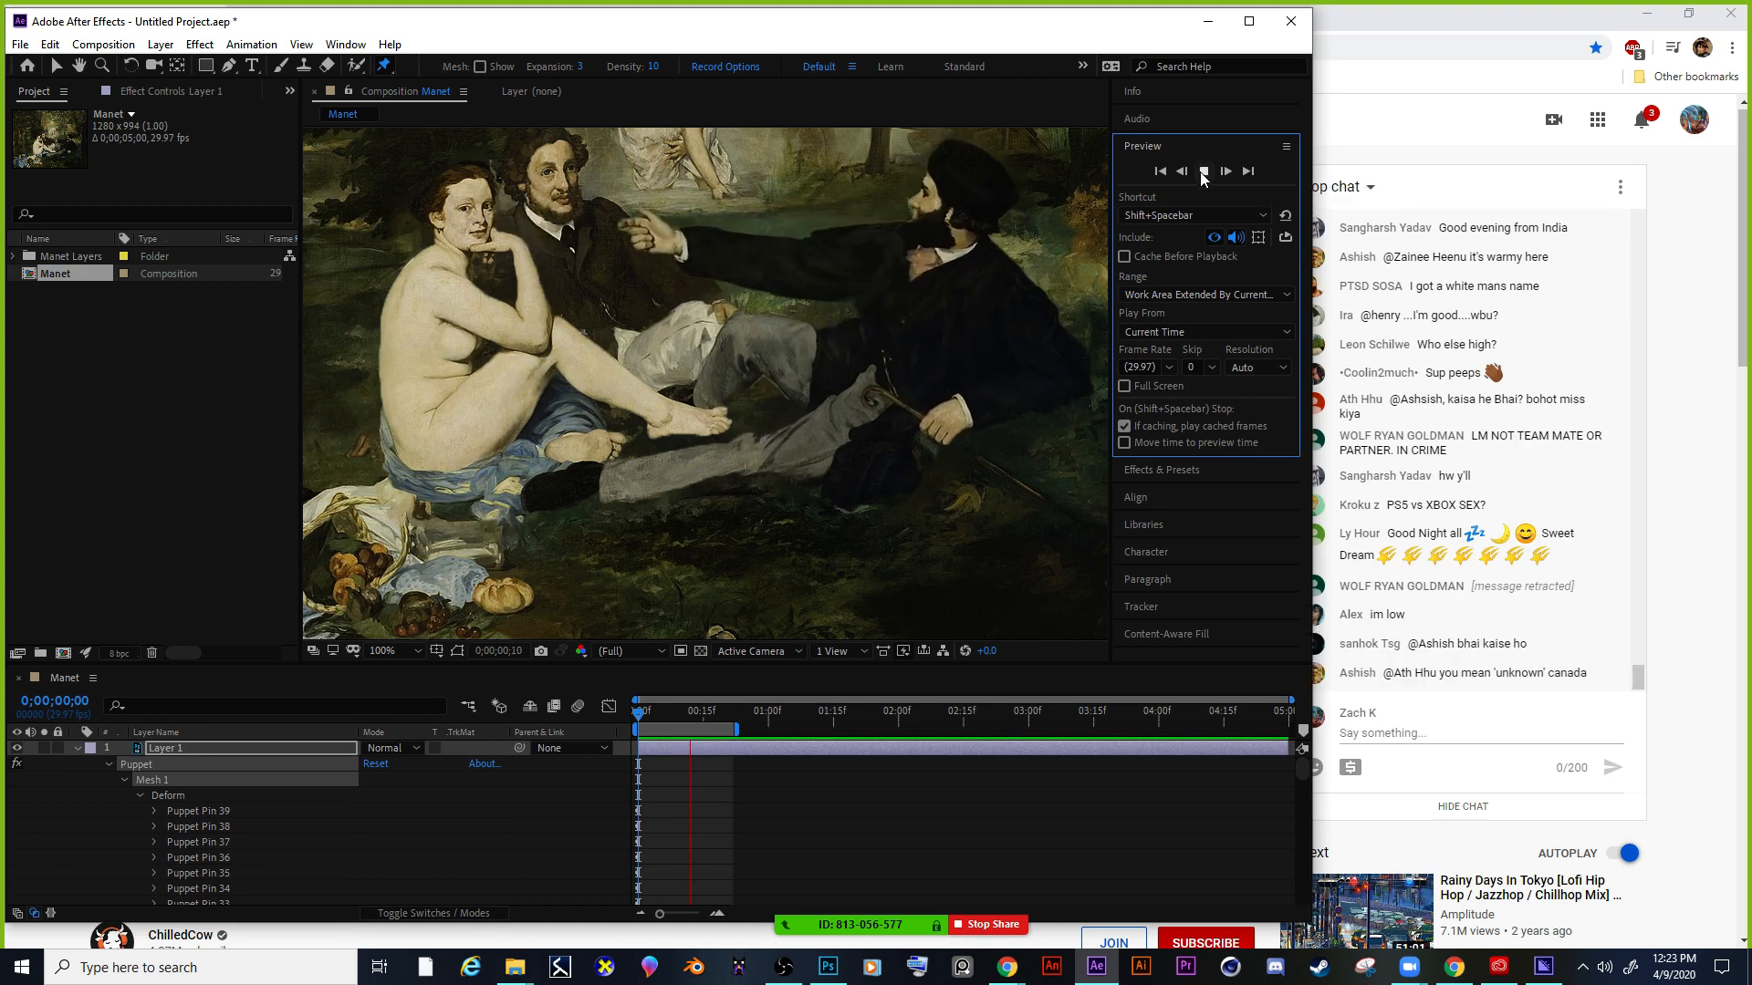
left_click(1201, 173)
key("ctrl+z")
key("ctrl+z")
key("ctrl+z")
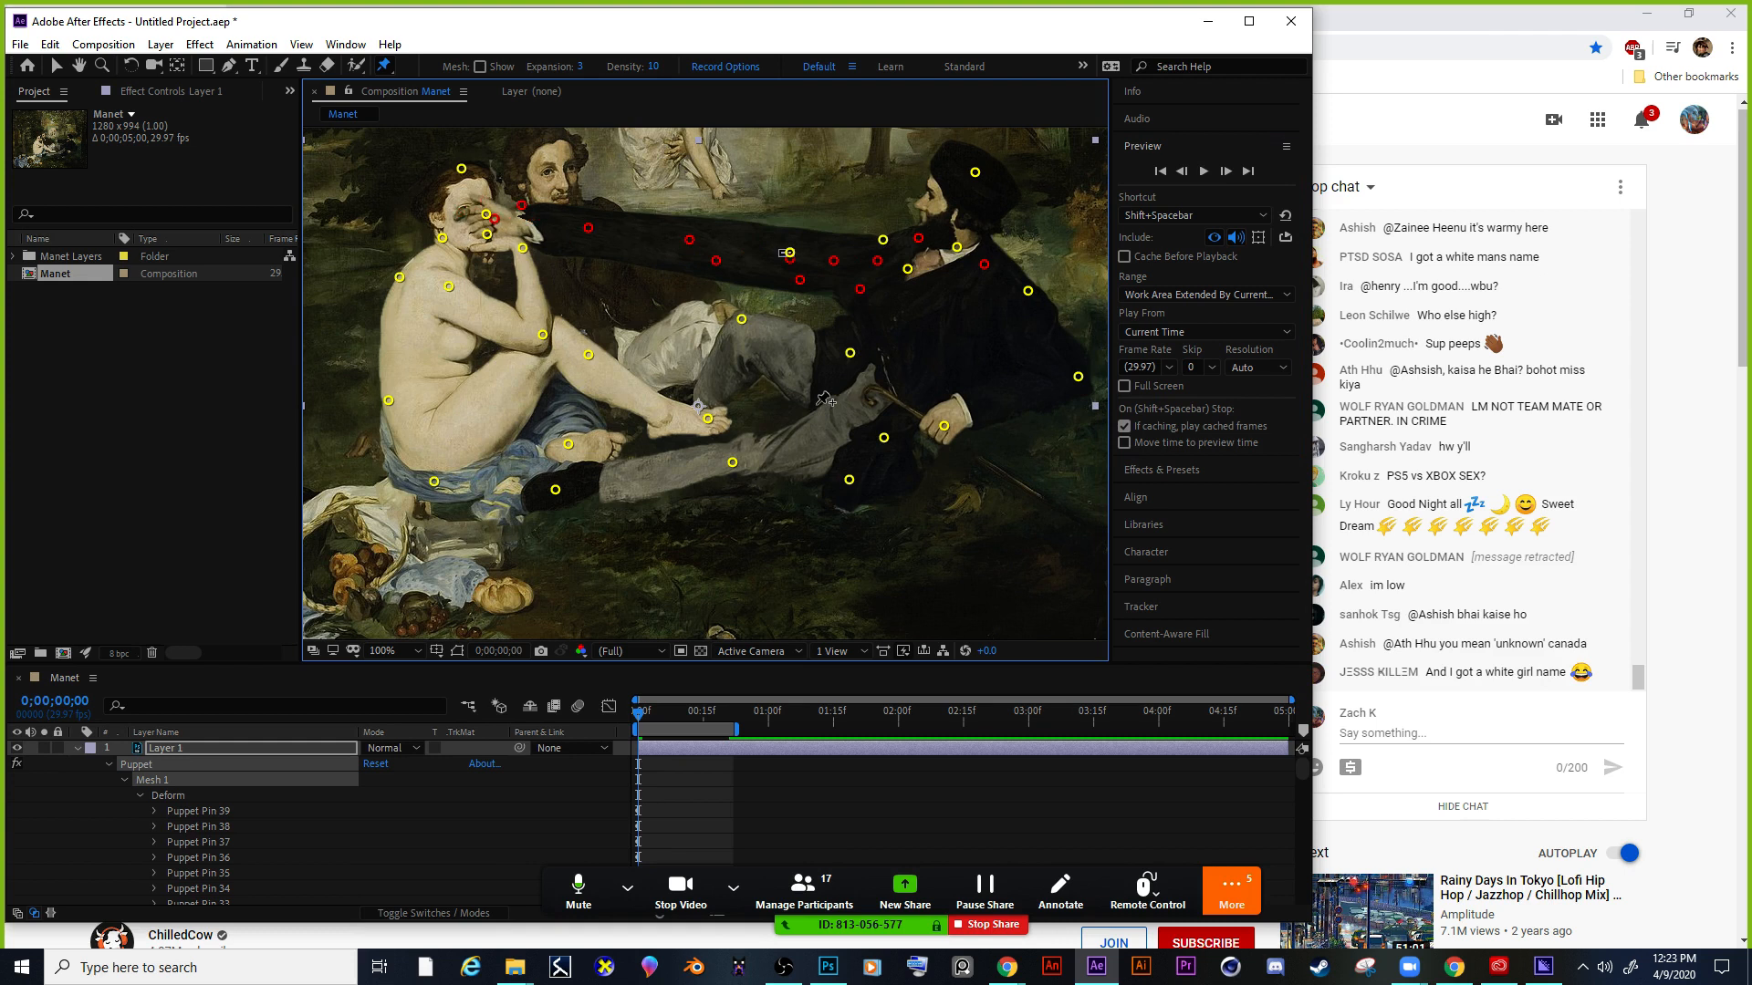
Replay the arm animation over the work area and return to the first frame.
left_click(1204, 173)
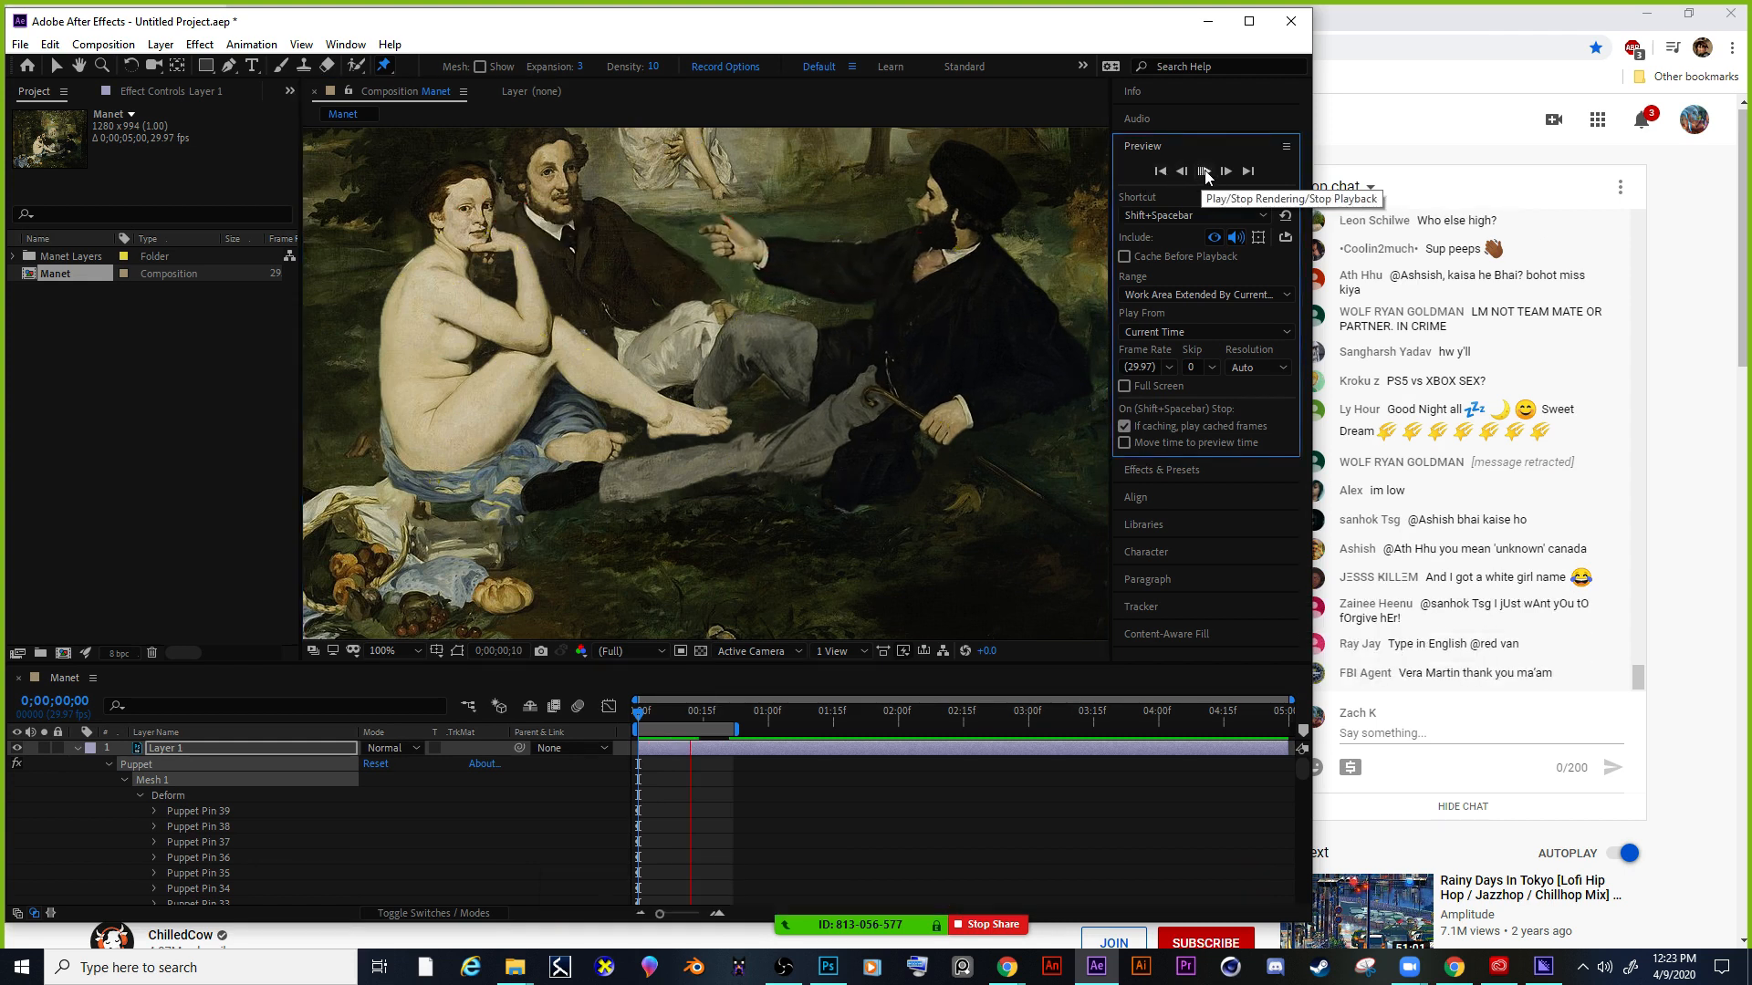
left_click(1085, 335)
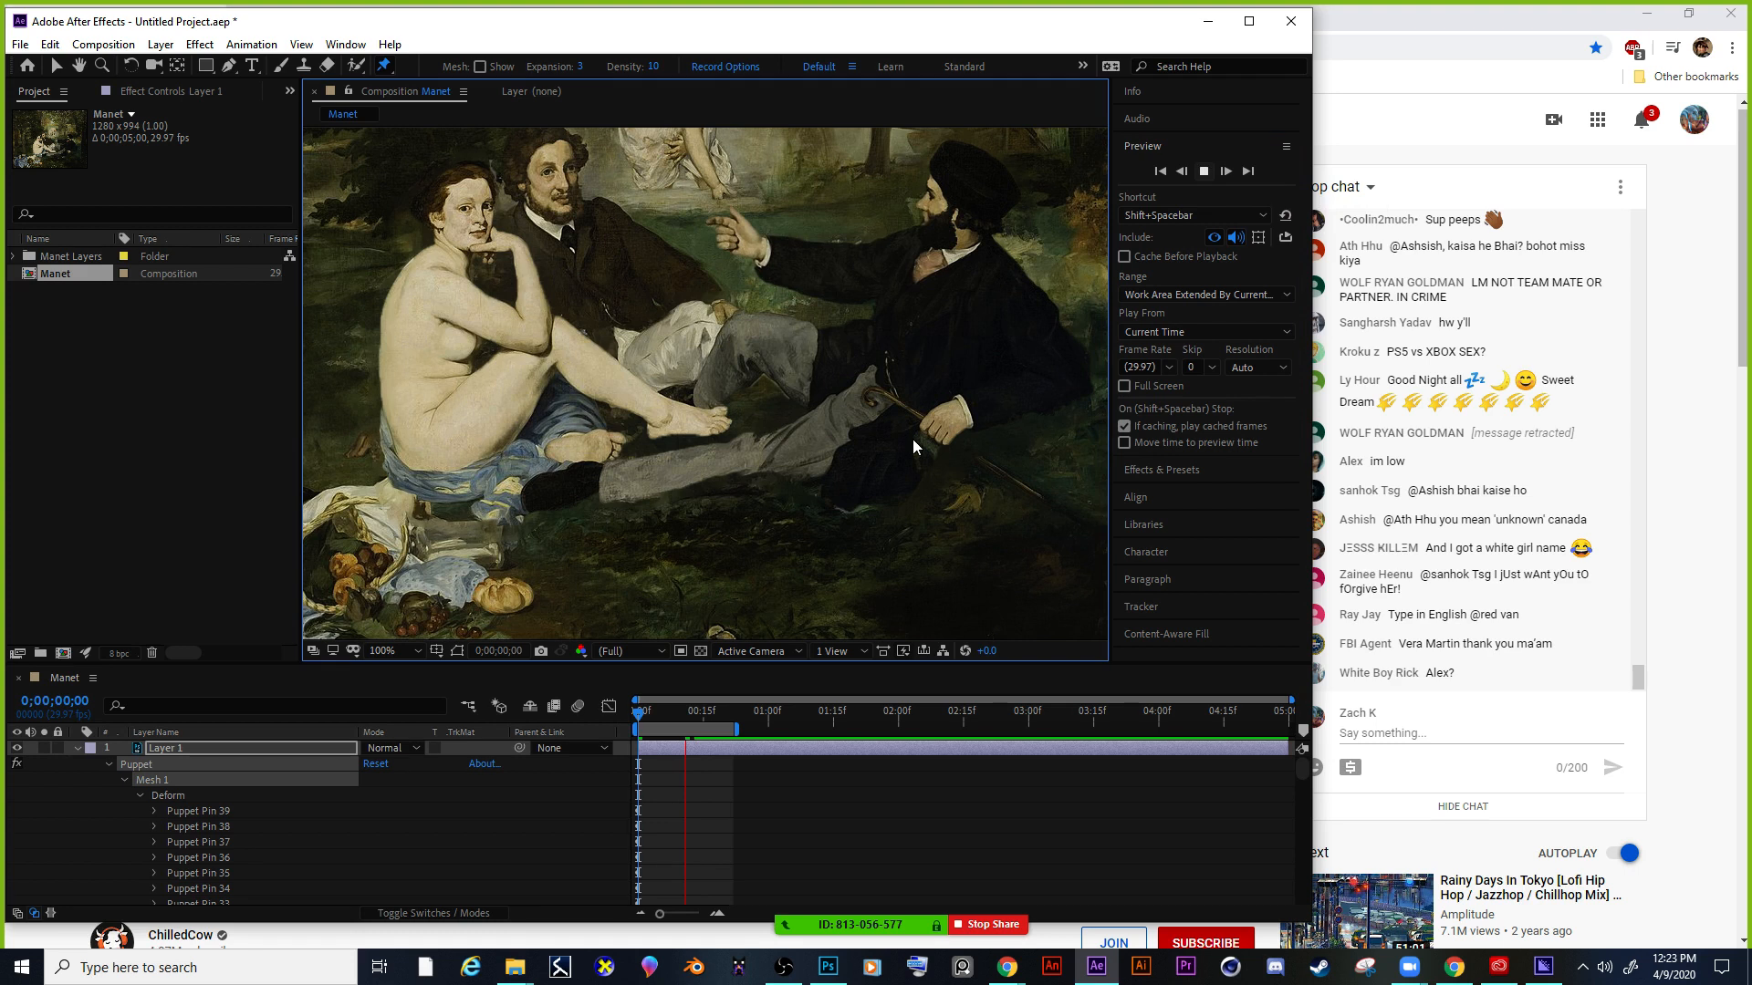
left_click_drag(676, 710, 581, 727)
Adjust the seated woman's leg pin at the first frame and at 0;00;01;00, and pull her extended foot's pin inward at 0;00;01;00.
left_click_drag(588, 355, 590, 353)
left_click_drag(643, 710, 768, 716)
left_click_drag(596, 362, 586, 356)
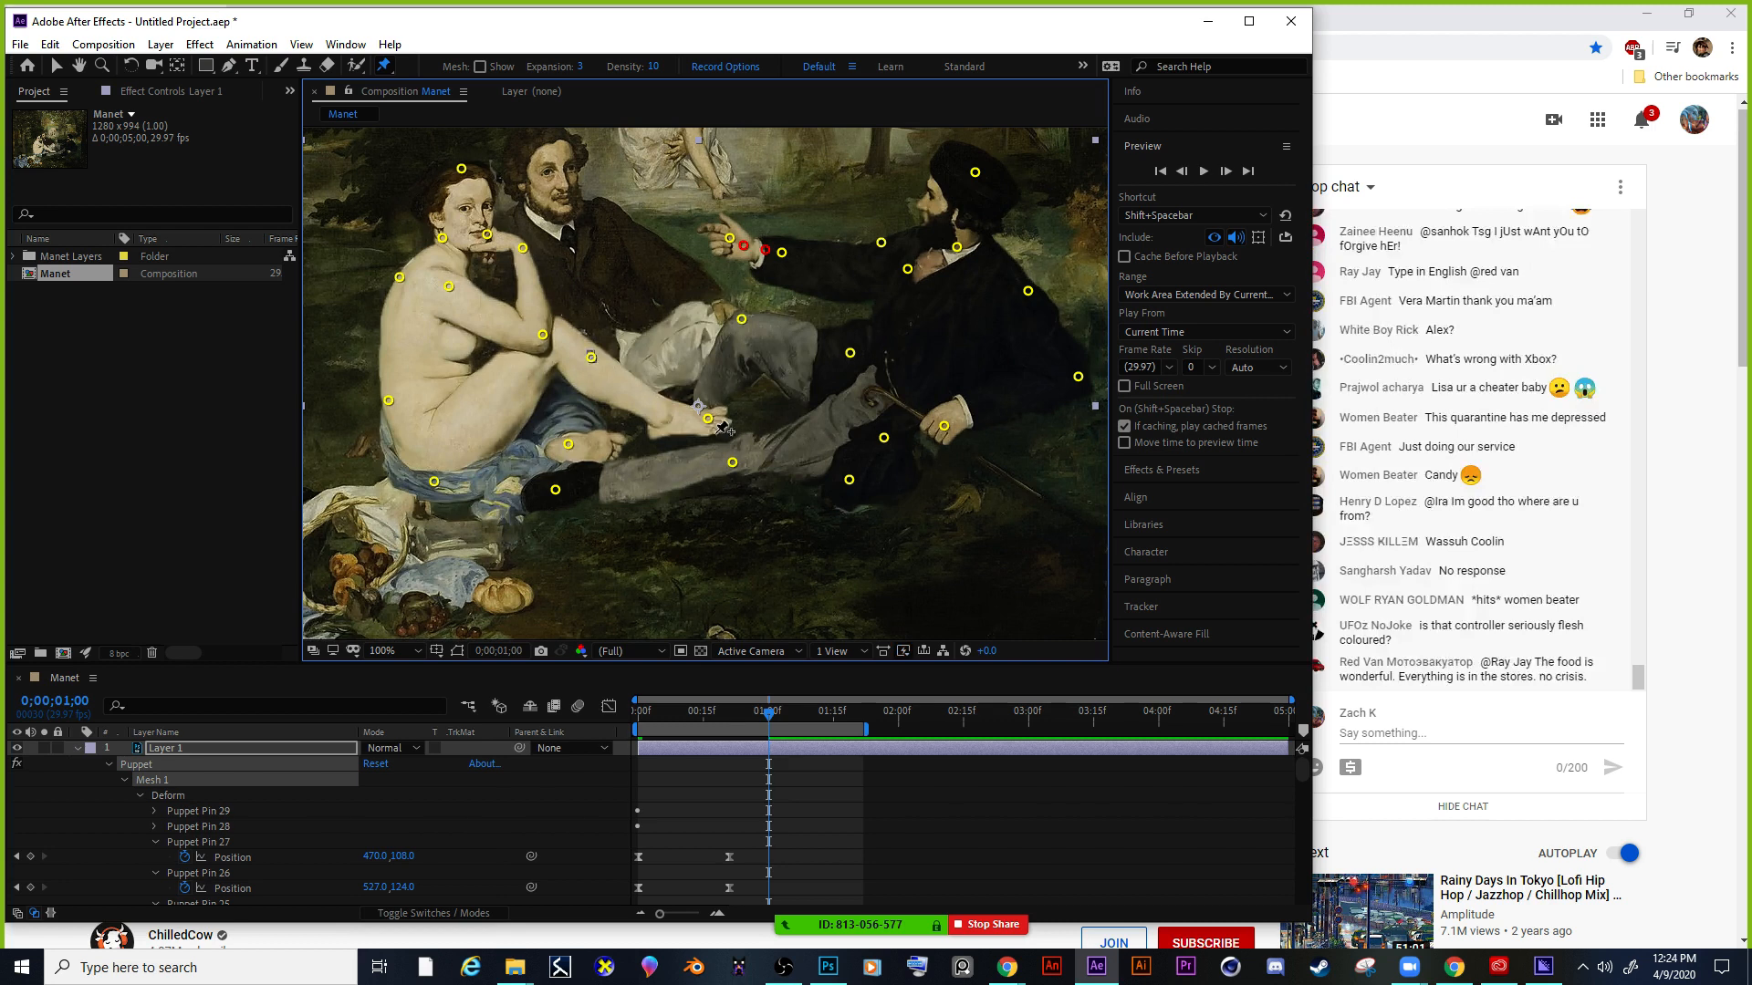
left_click_drag(708, 418, 687, 420)
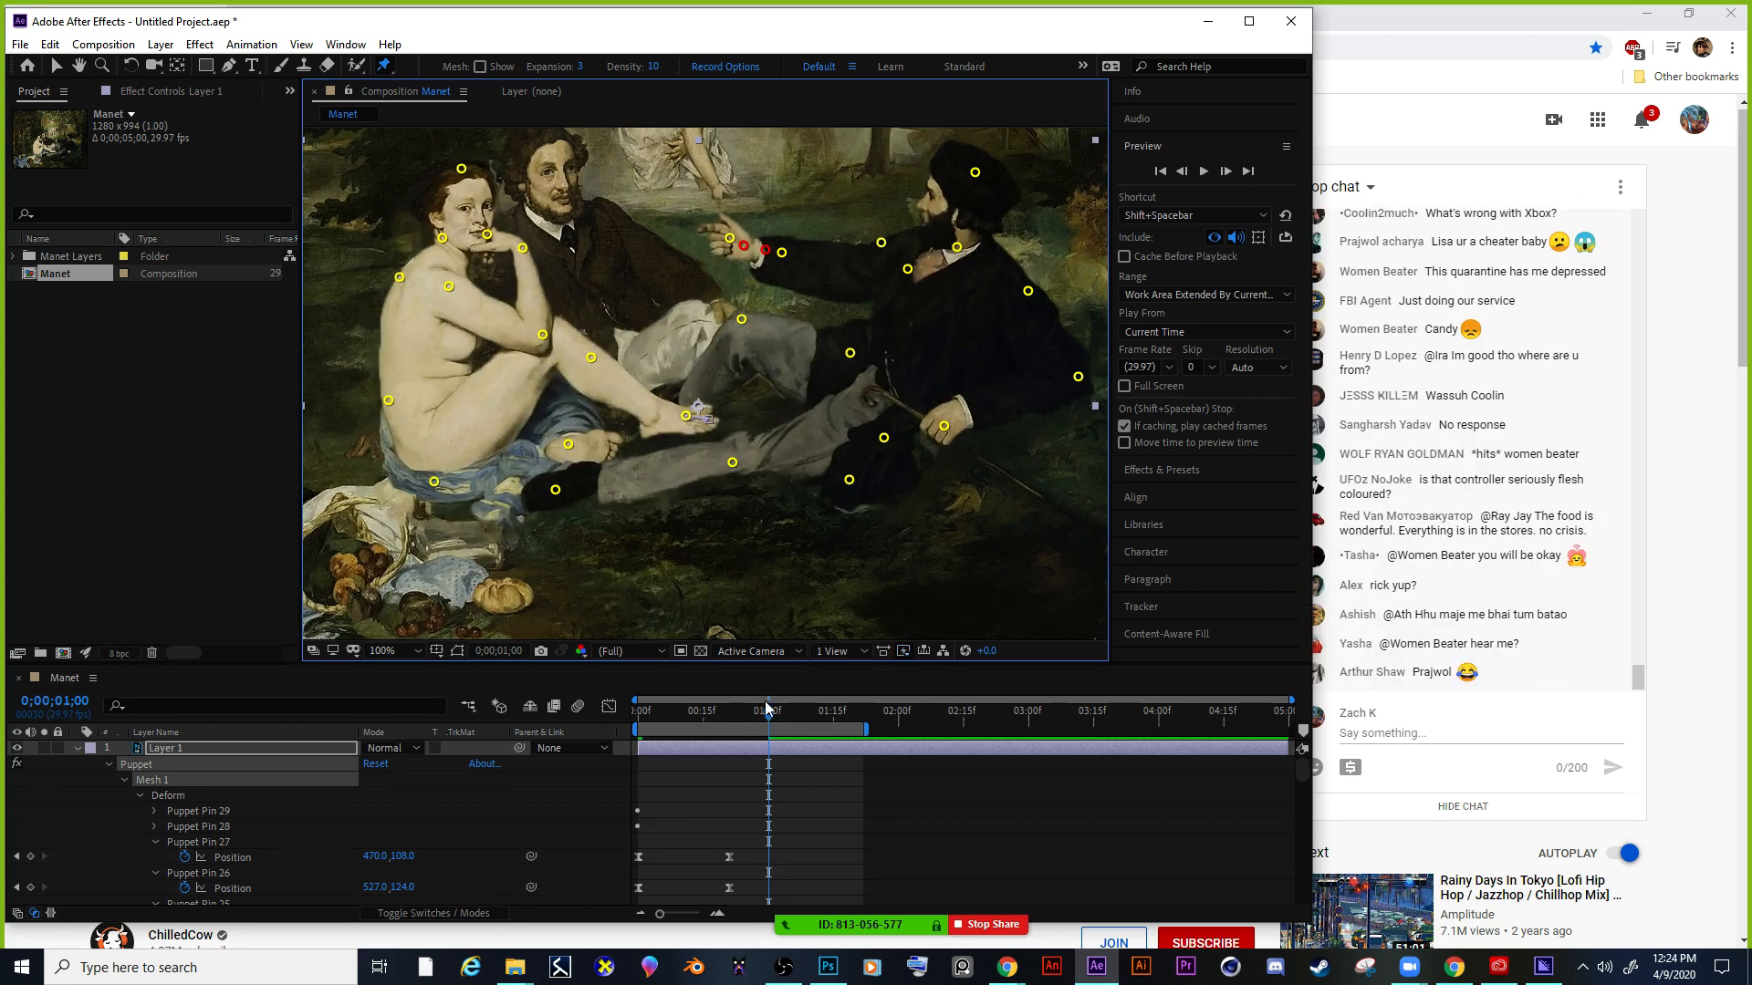
At 0;00;01;18, move the woman's extended foot pin back outward and slightly lower the pin on her other foot.
left_click_drag(769, 712, 846, 713)
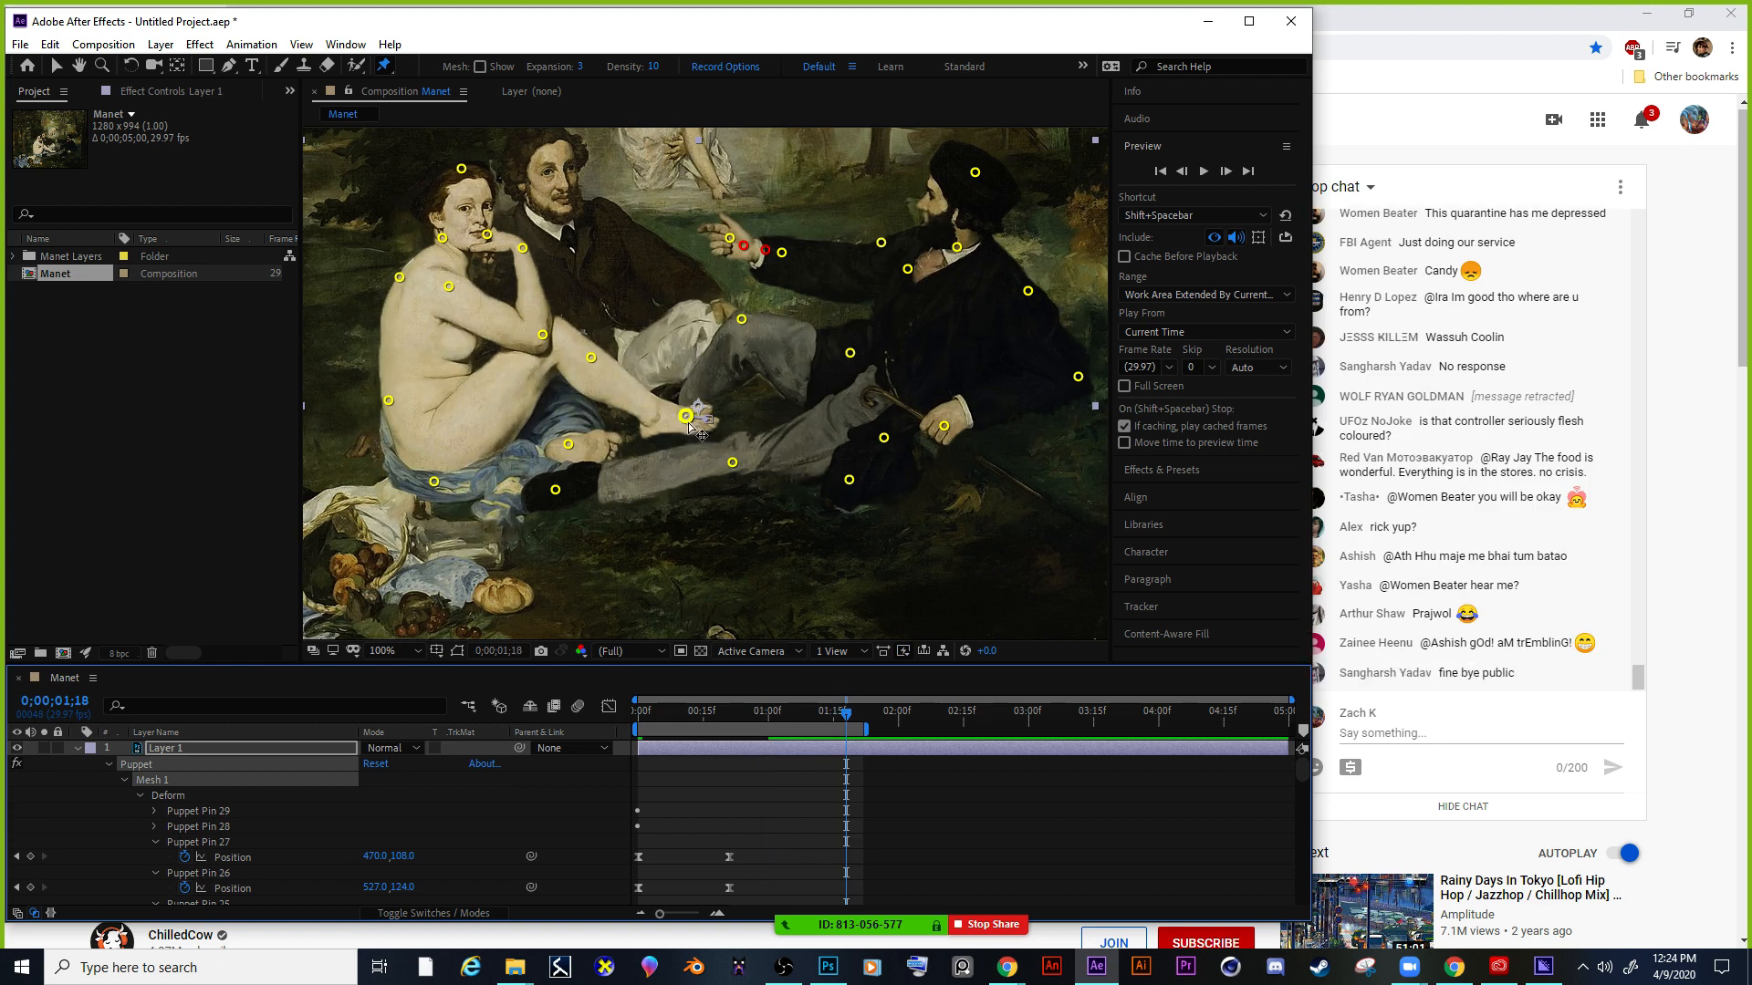
left_click_drag(686, 417, 701, 423)
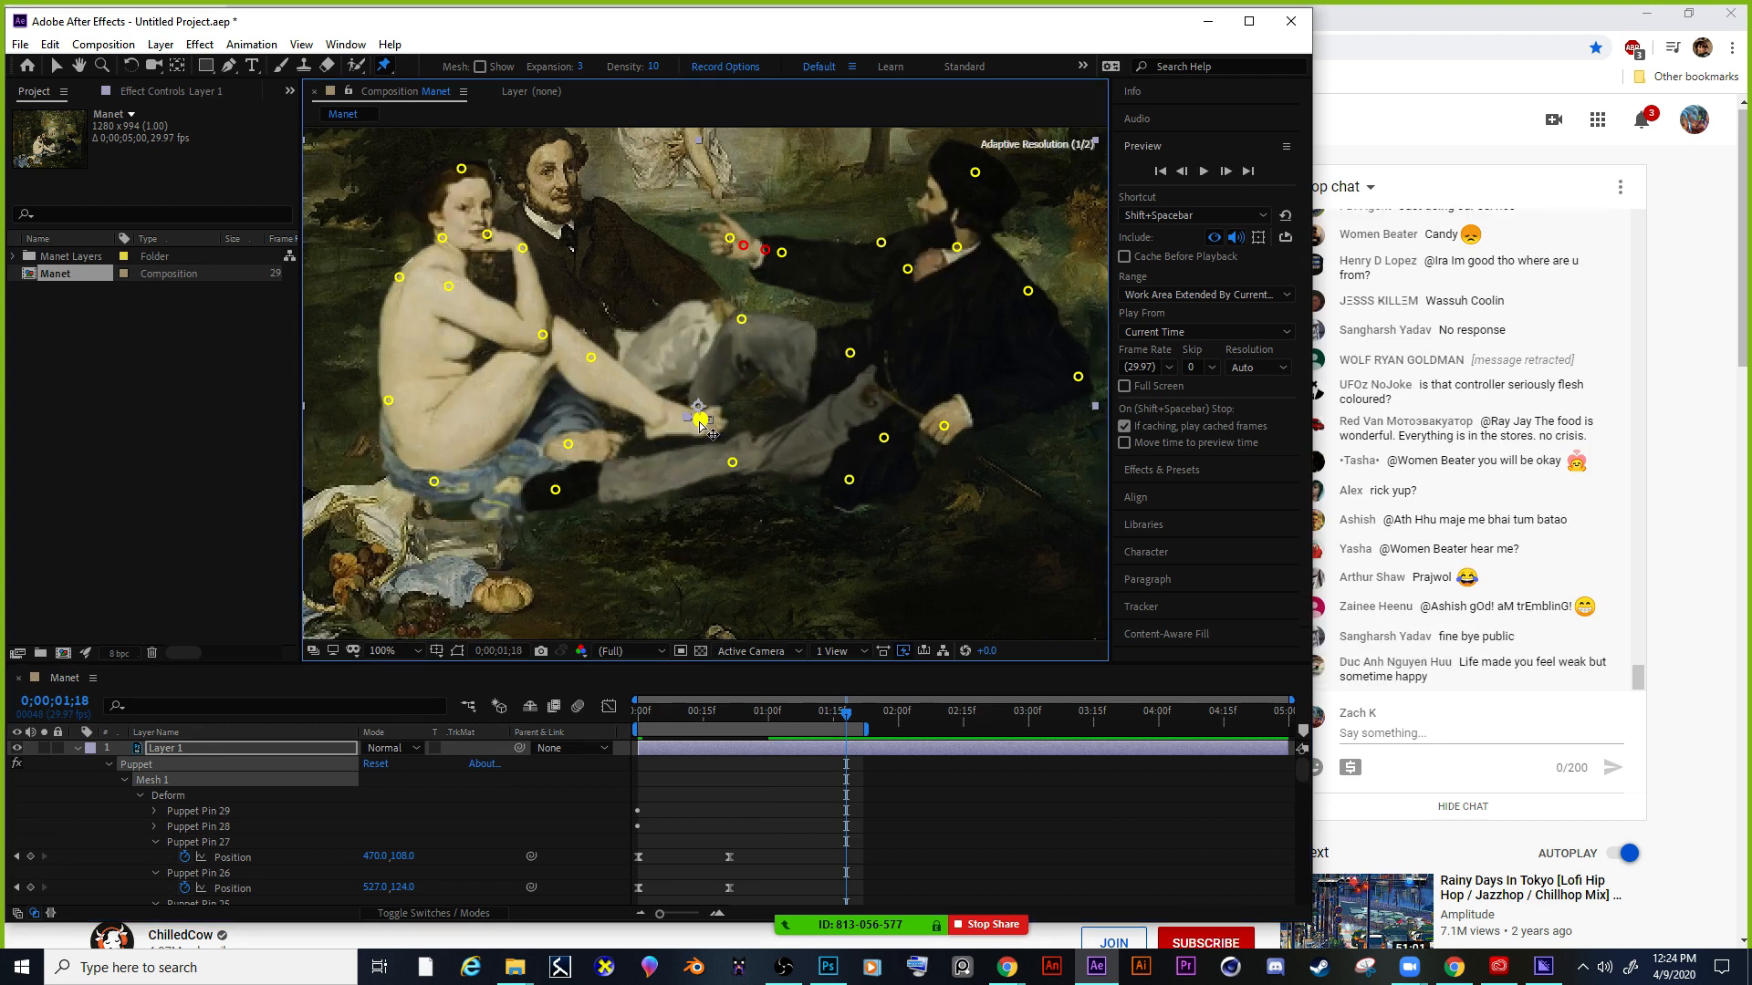
left_click_drag(568, 443, 566, 452)
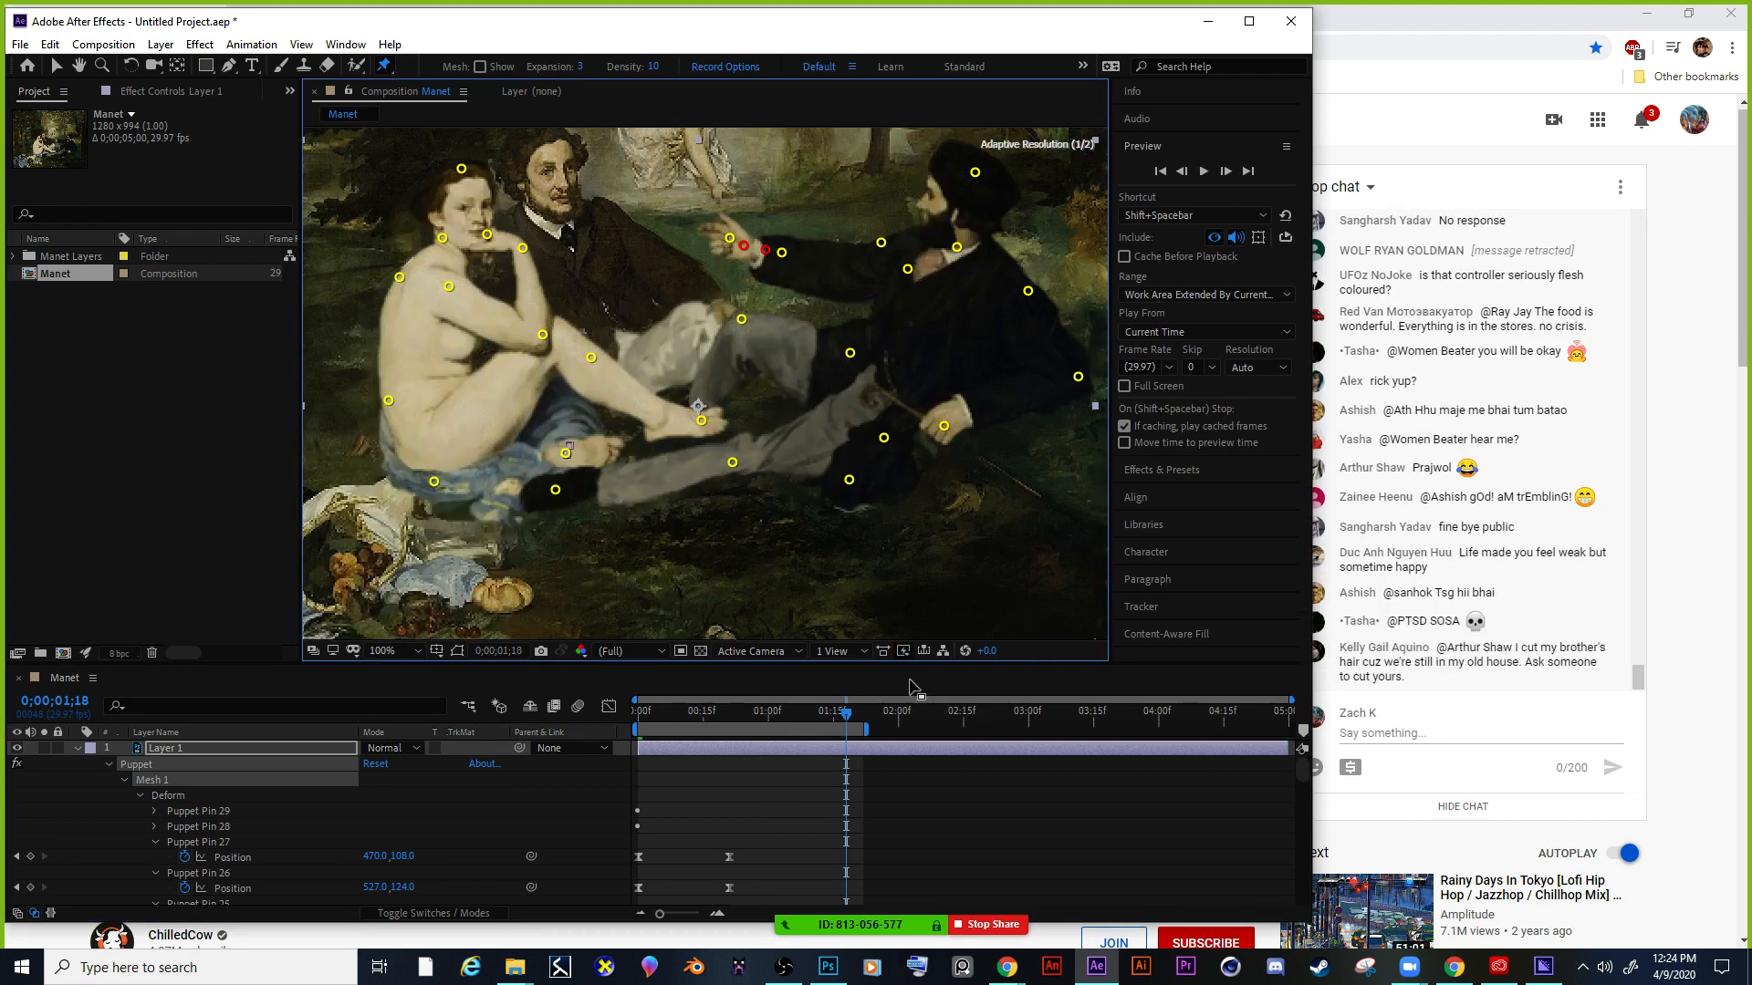
At 0;00;00;10, slightly lower the pin on the seated woman's tucked foot and preview the animation from that frame.
left_click_drag(847, 713, 682, 704)
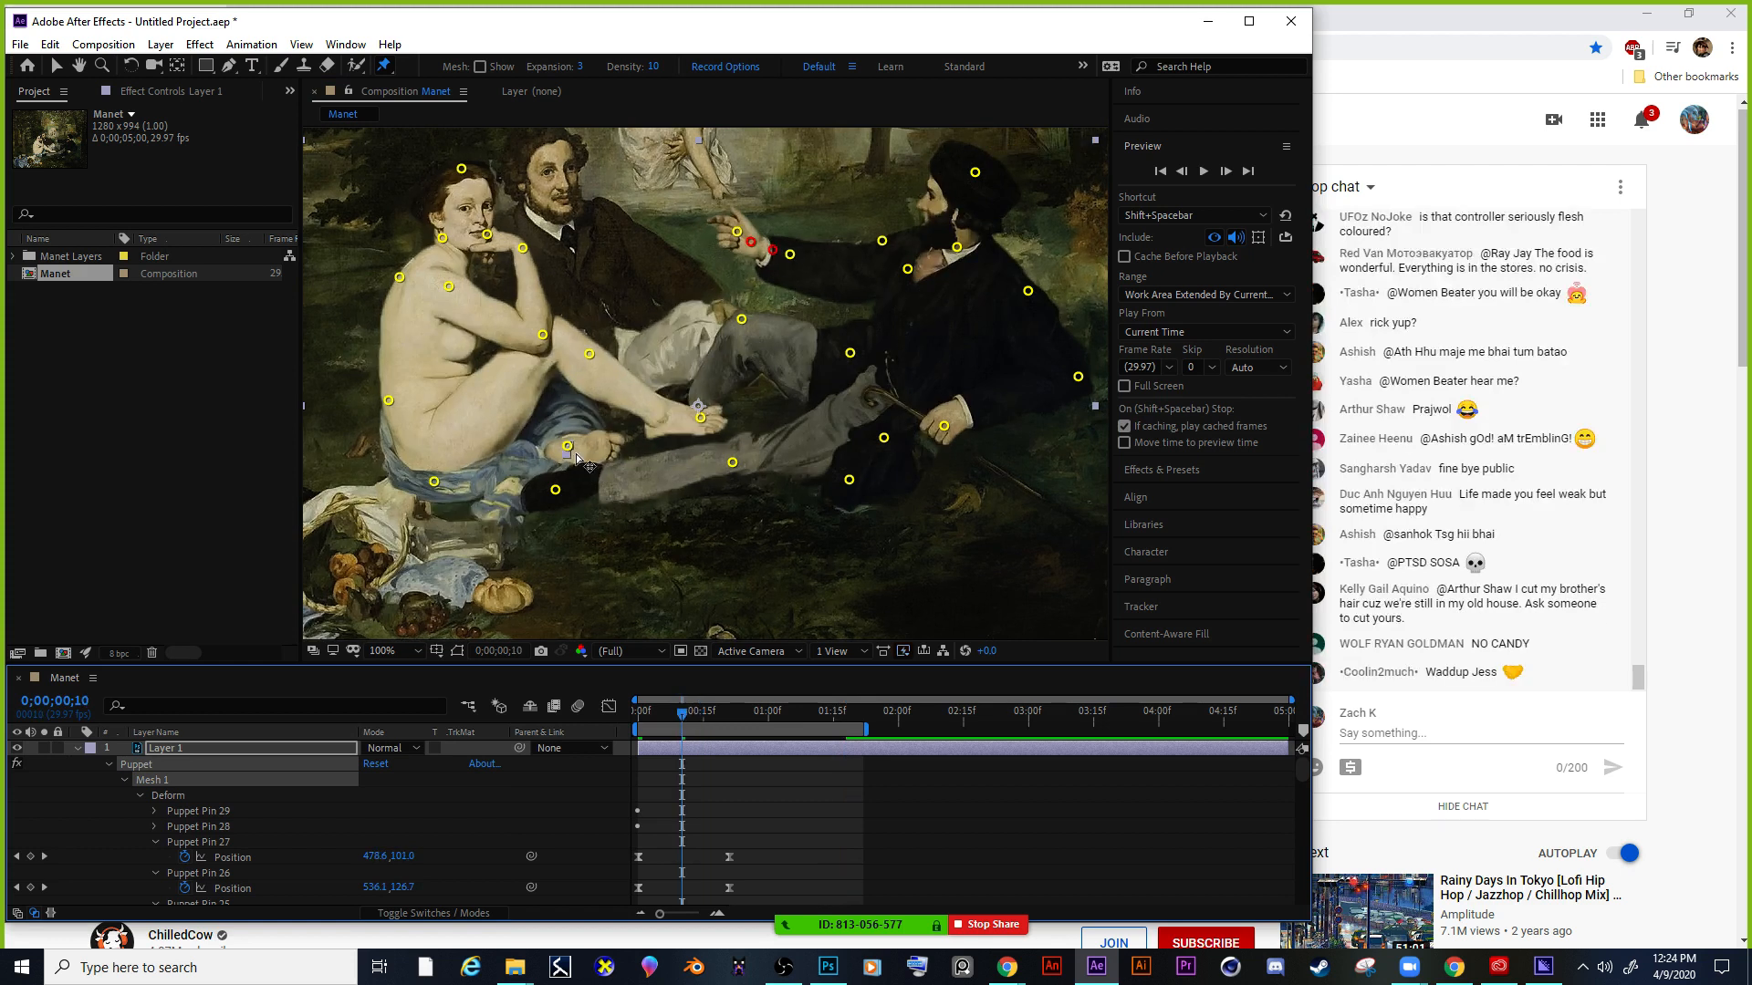
left_click_drag(567, 446, 564, 453)
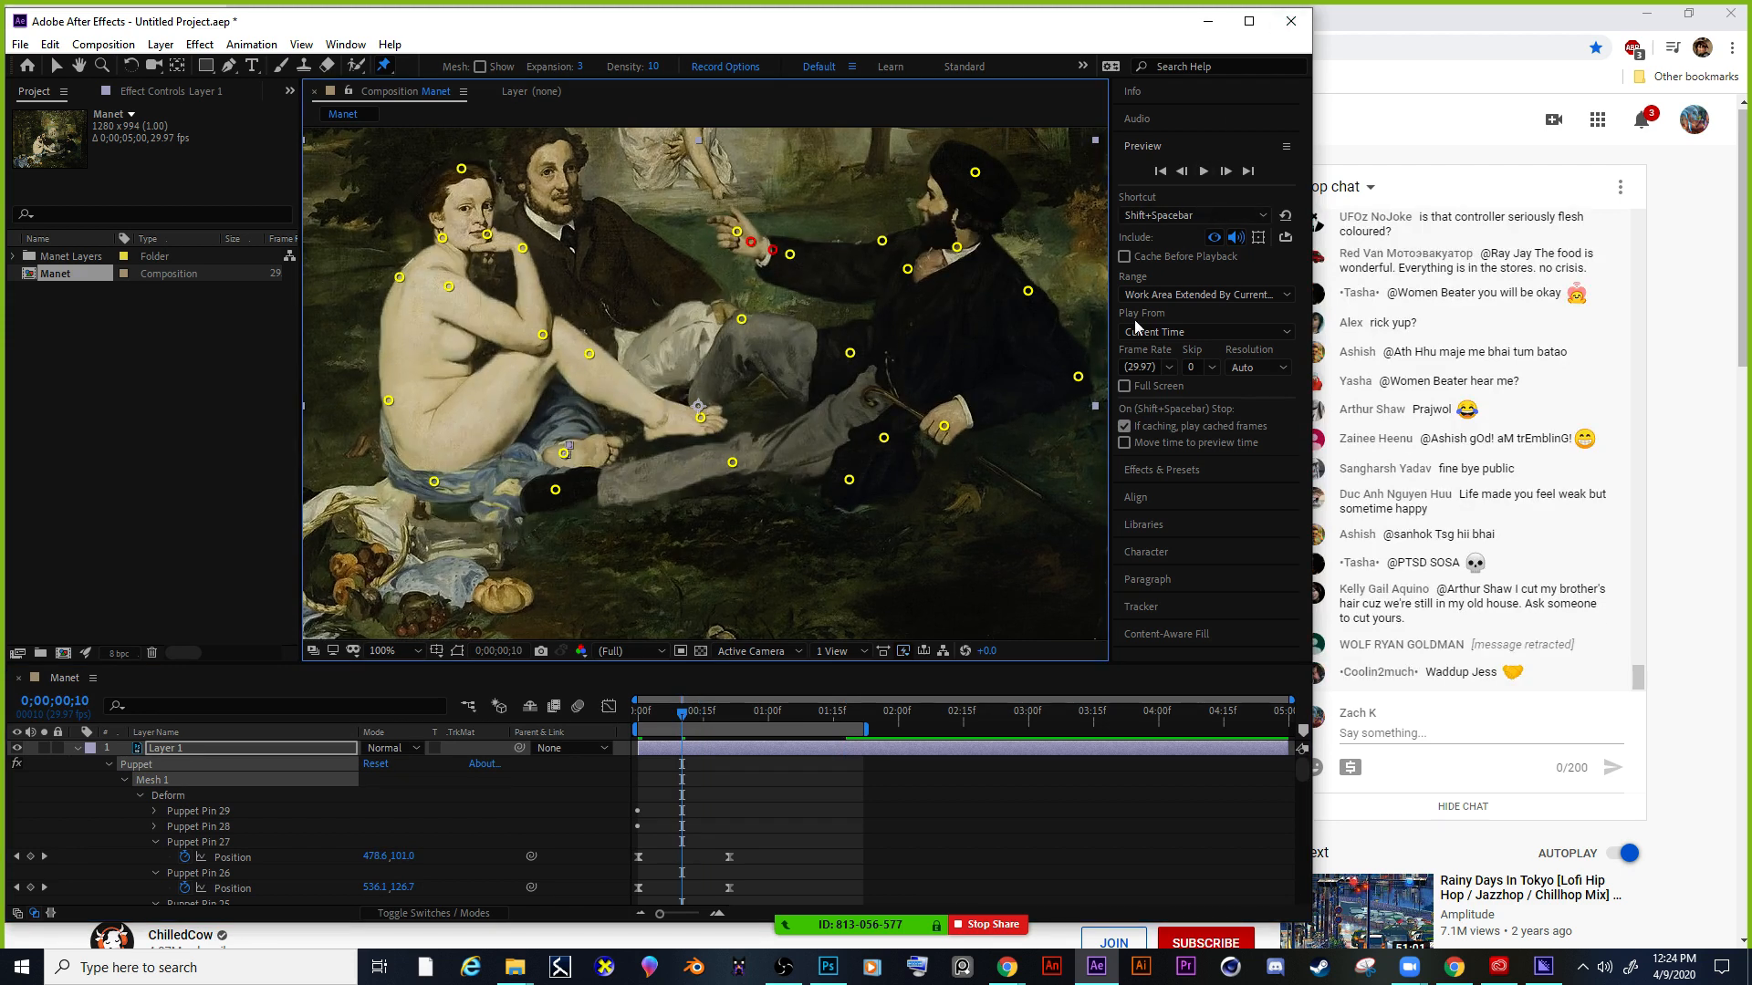
left_click(1203, 171)
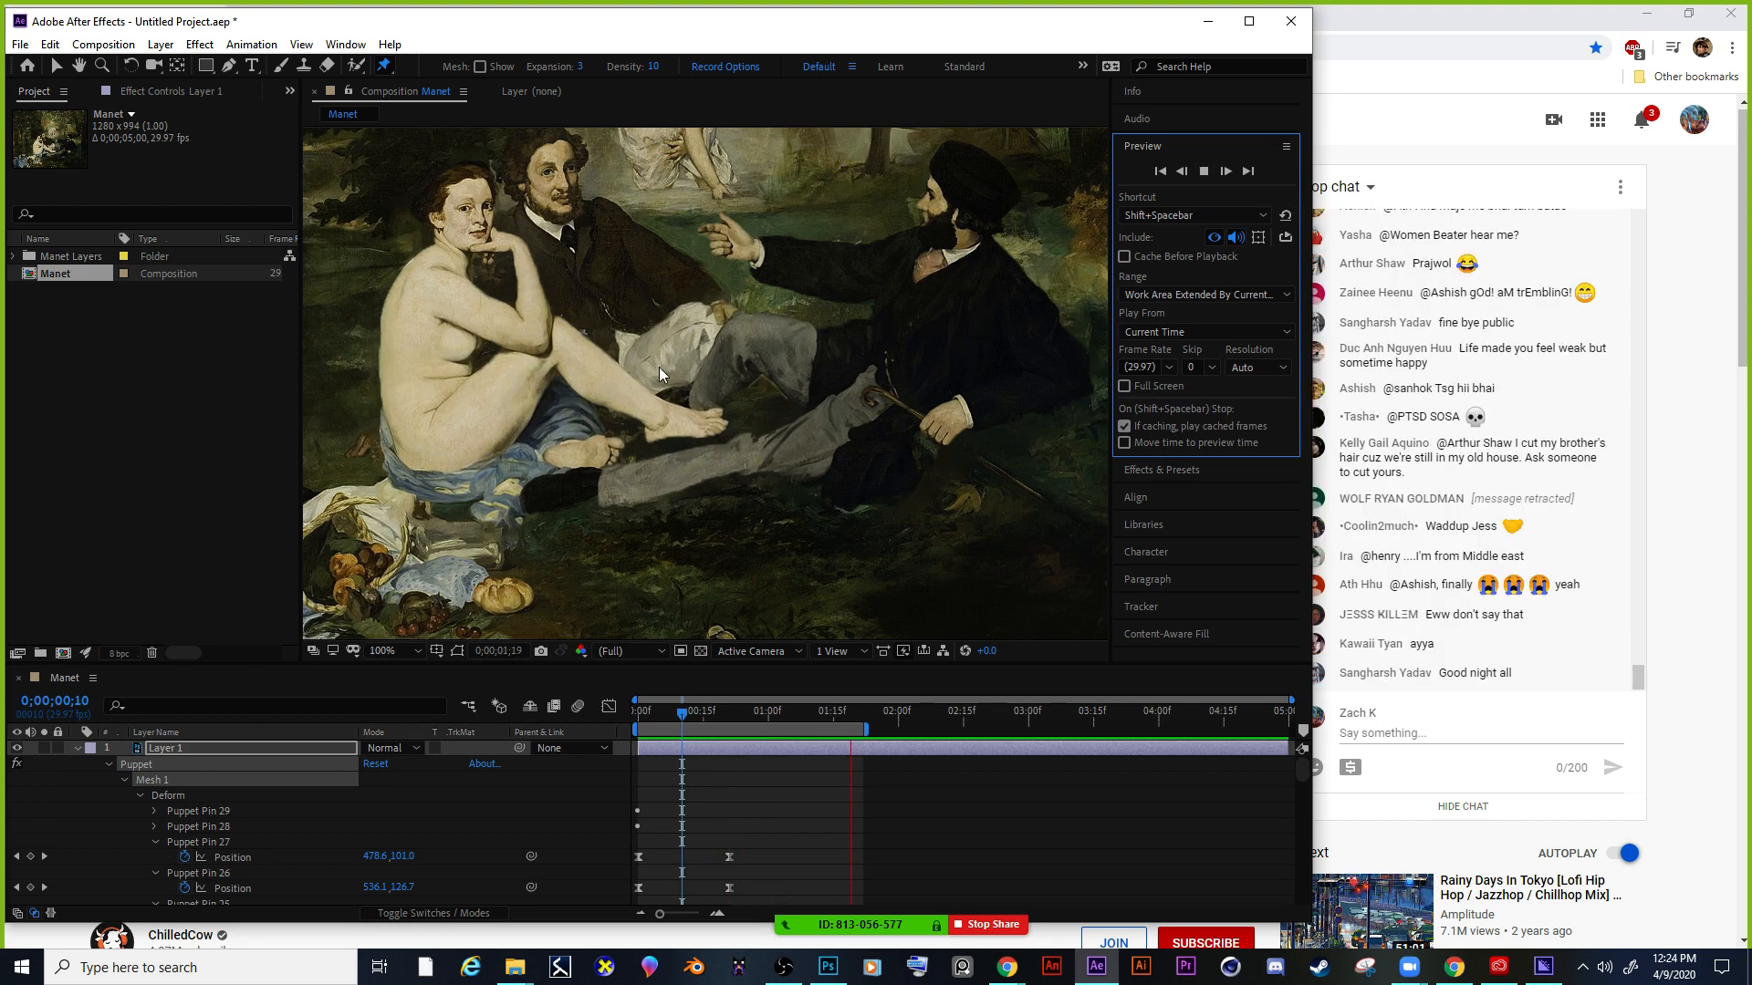
left_click(1204, 171)
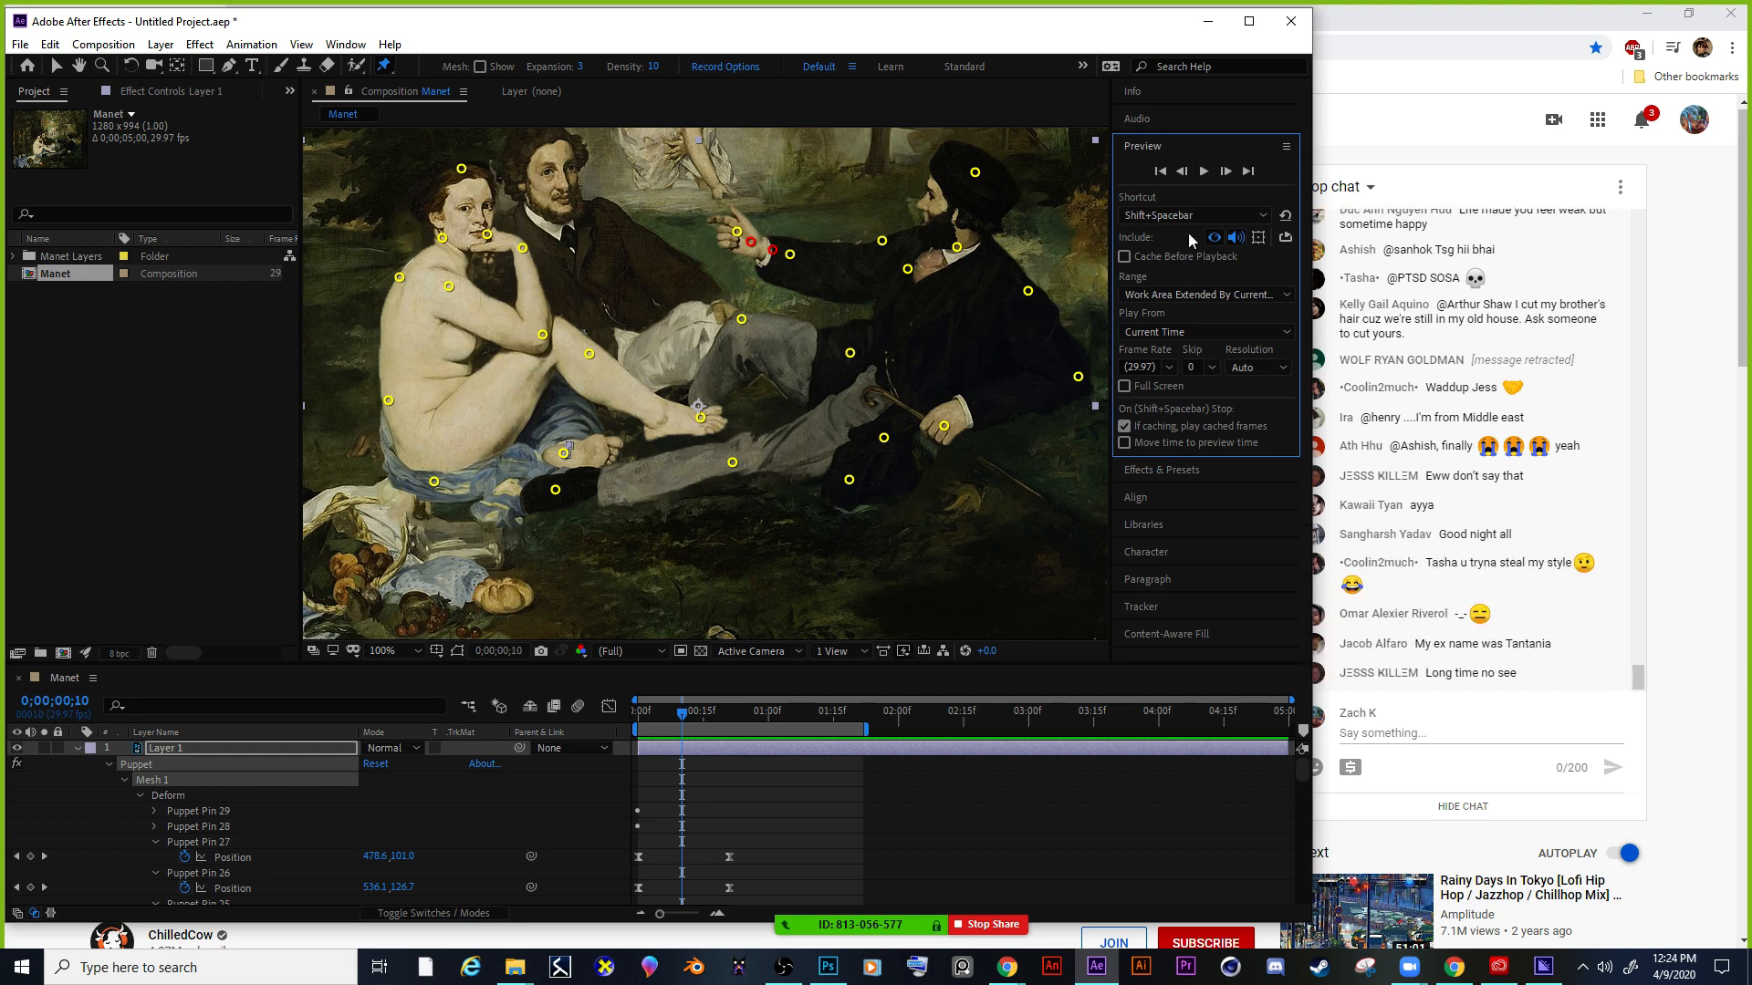
At 0;00;00;10, tilt the seated woman's head back by moving the pin atop her head outward and raising her chin pin.
left_click_drag(1751, 150, 1553, 88)
scroll(621, 327, "down", 2)
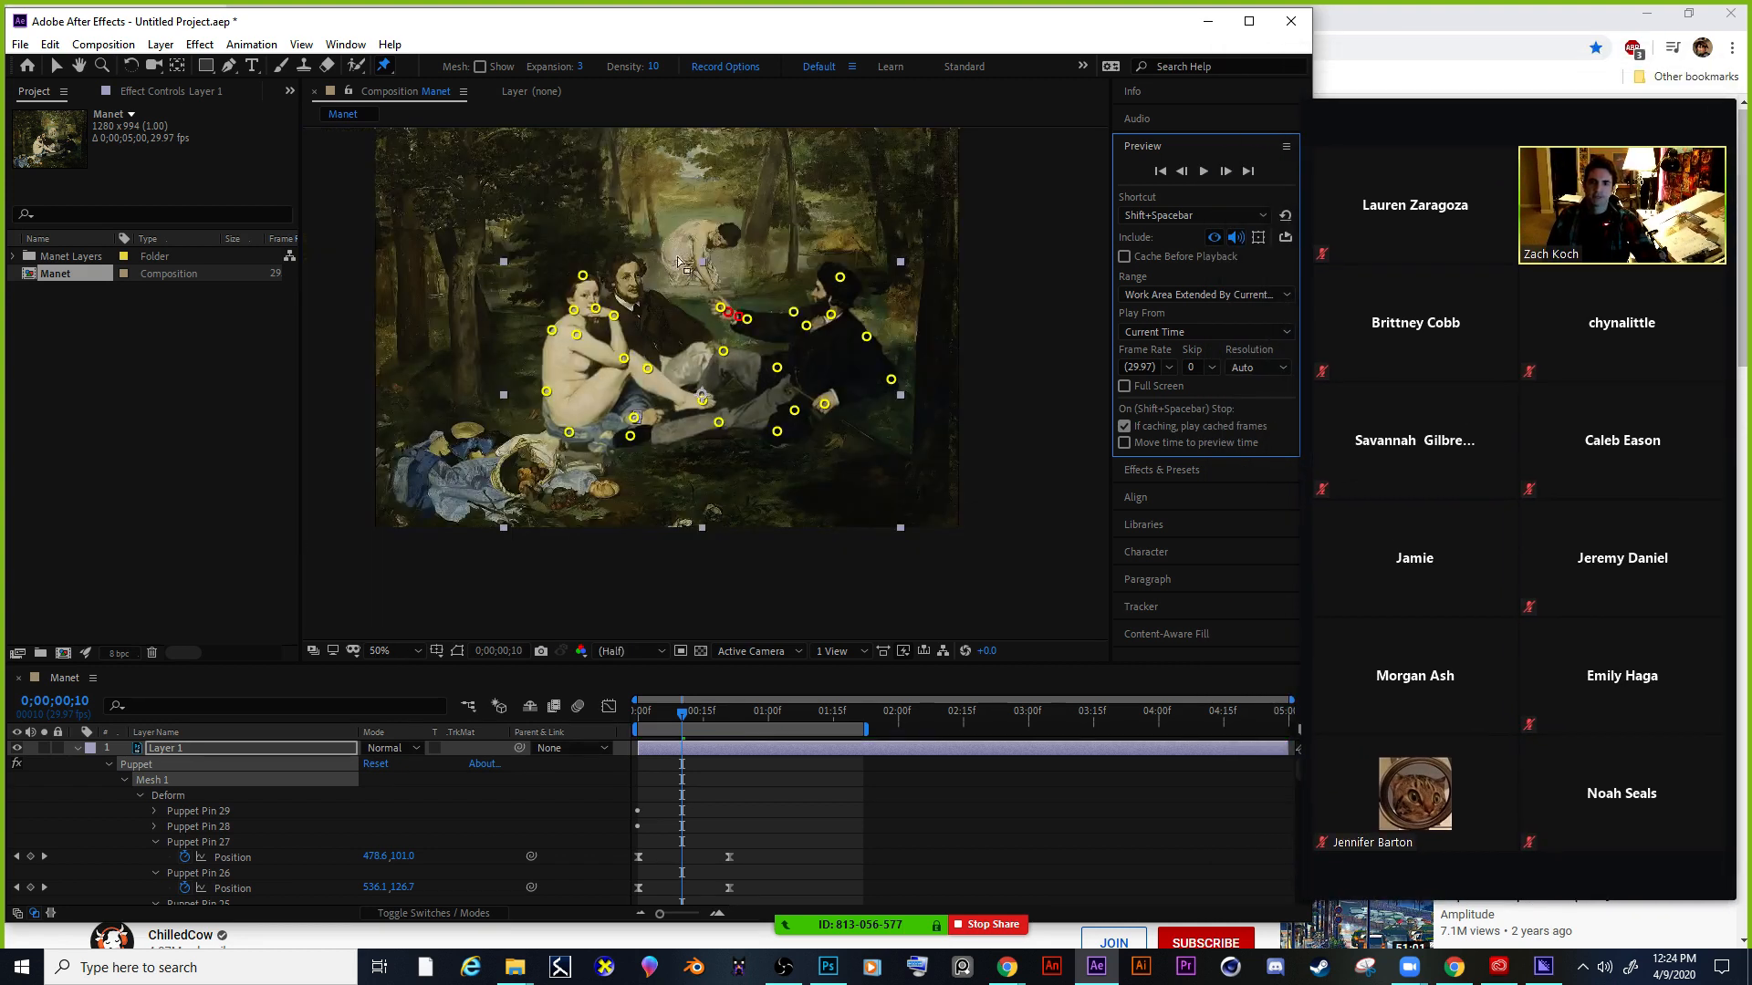
scroll(681, 257, "up", 1)
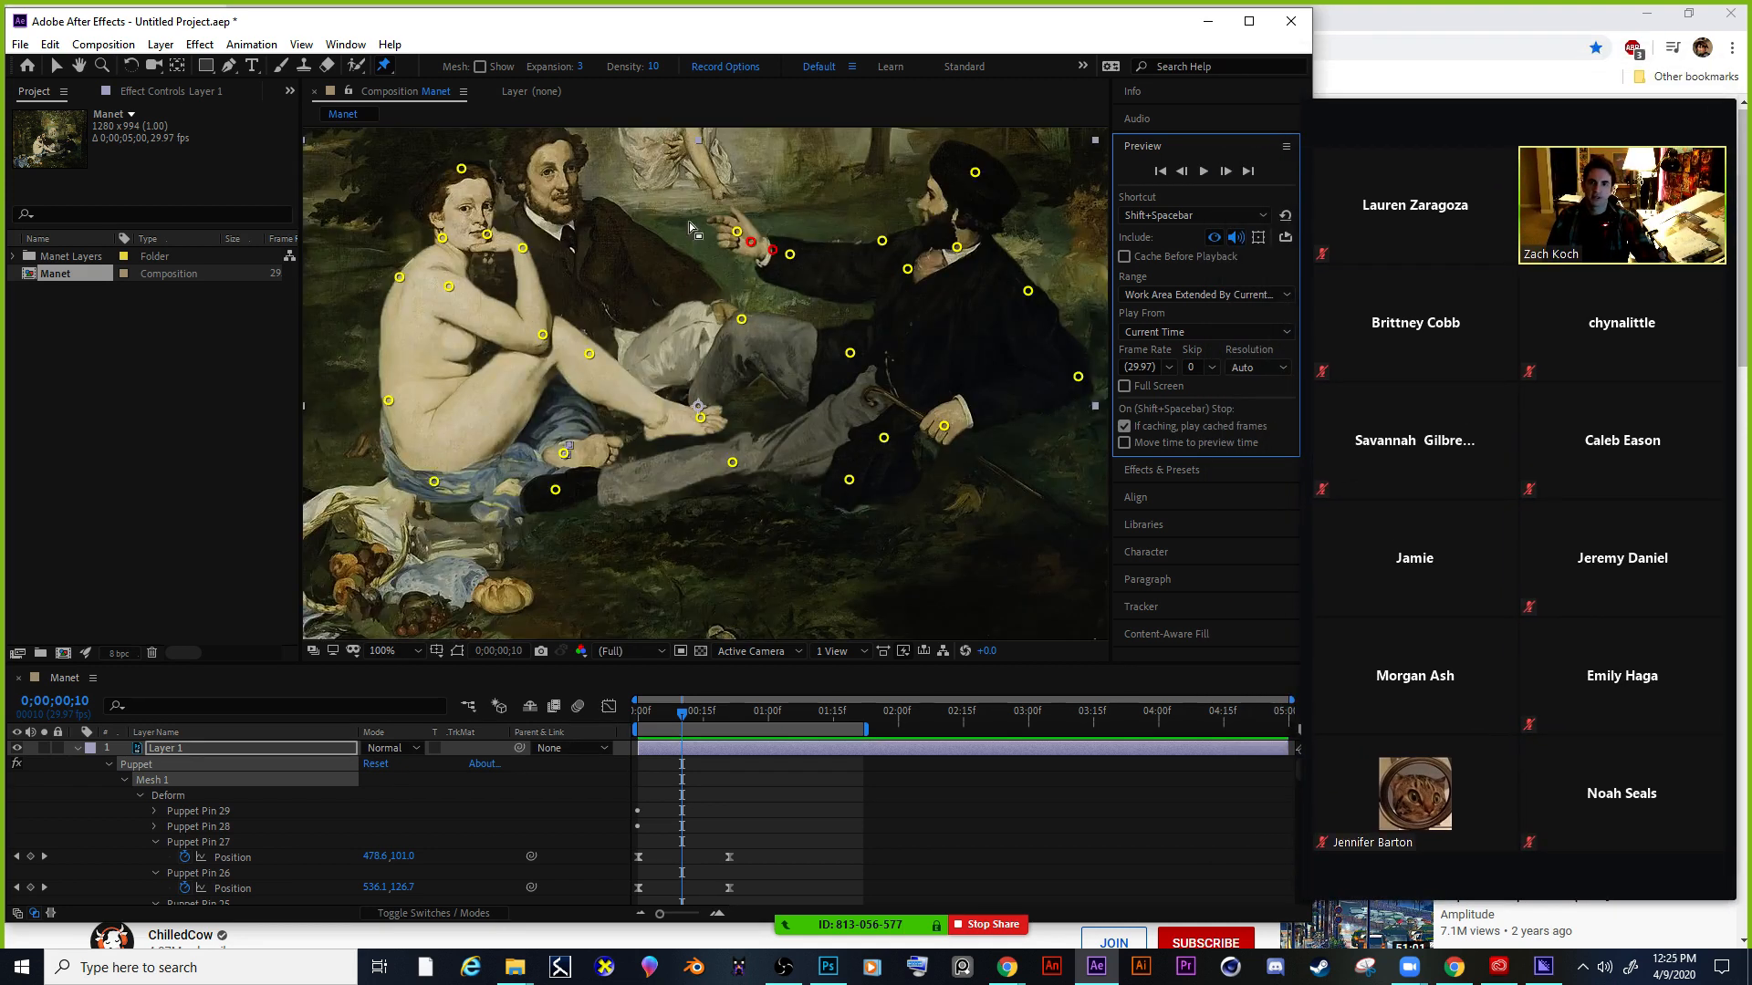
left_click_drag(691, 228, 683, 299)
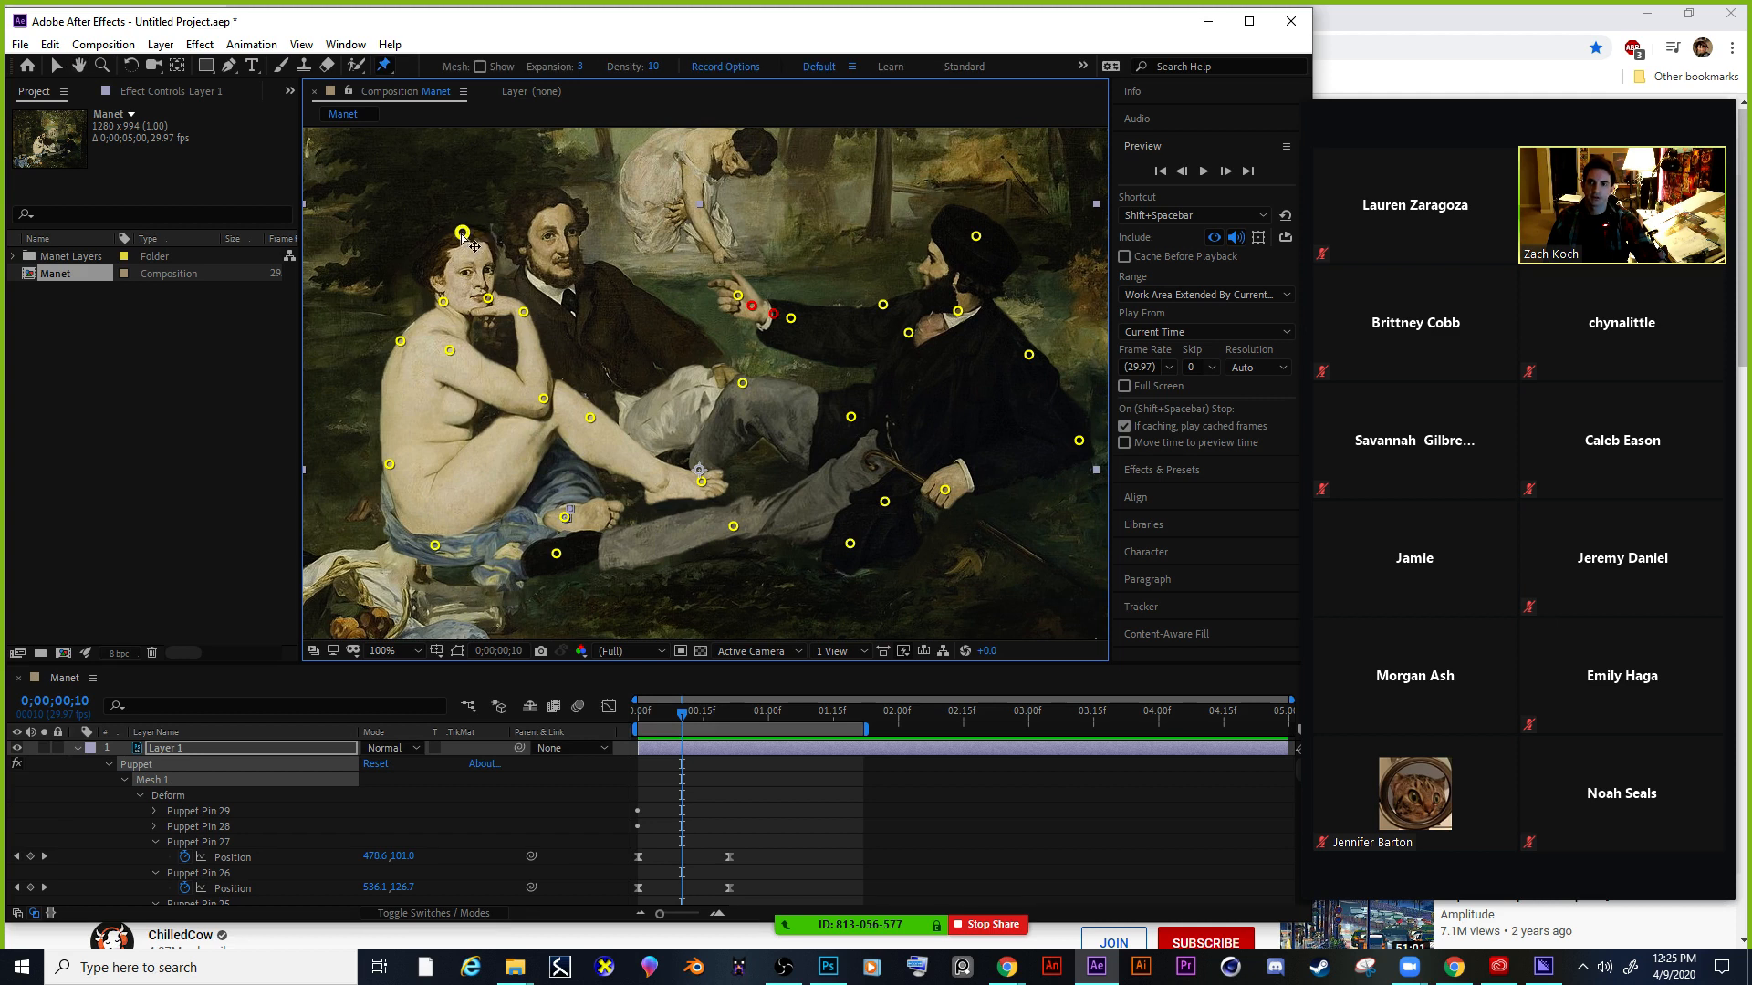
left_click_drag(463, 237, 451, 240)
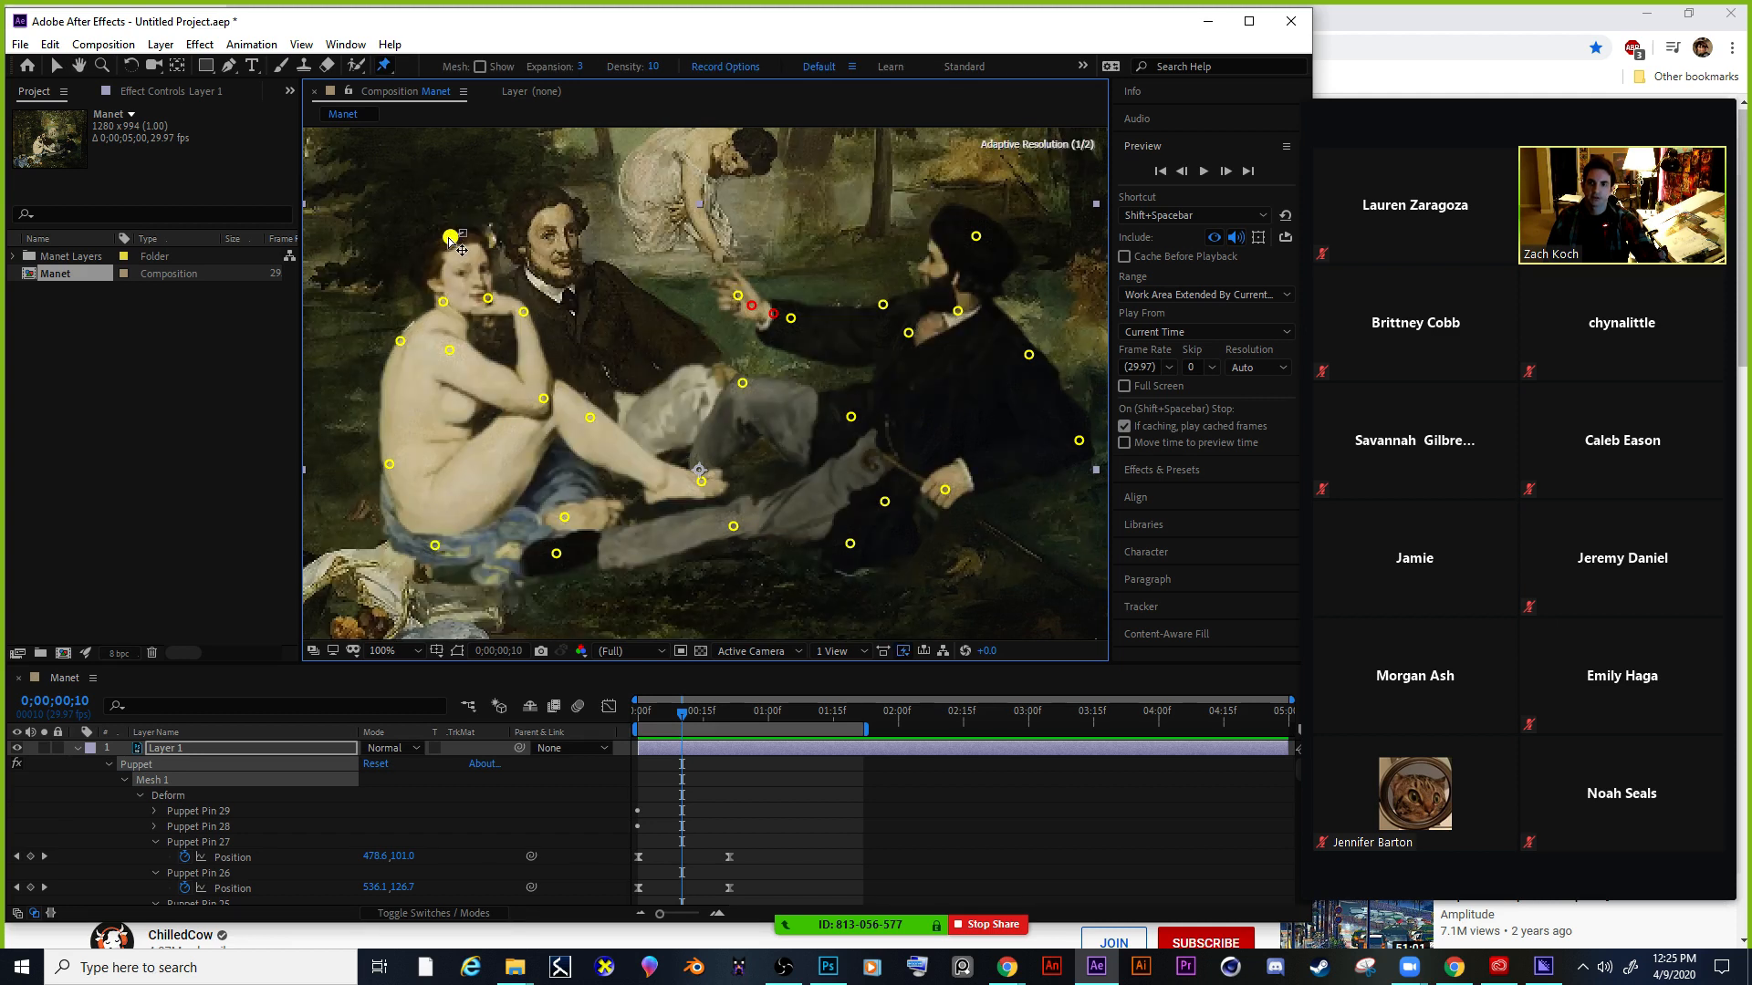
left_click_drag(449, 239, 446, 231)
left_click_drag(489, 299, 434, 297)
left_click_drag(447, 232, 419, 232)
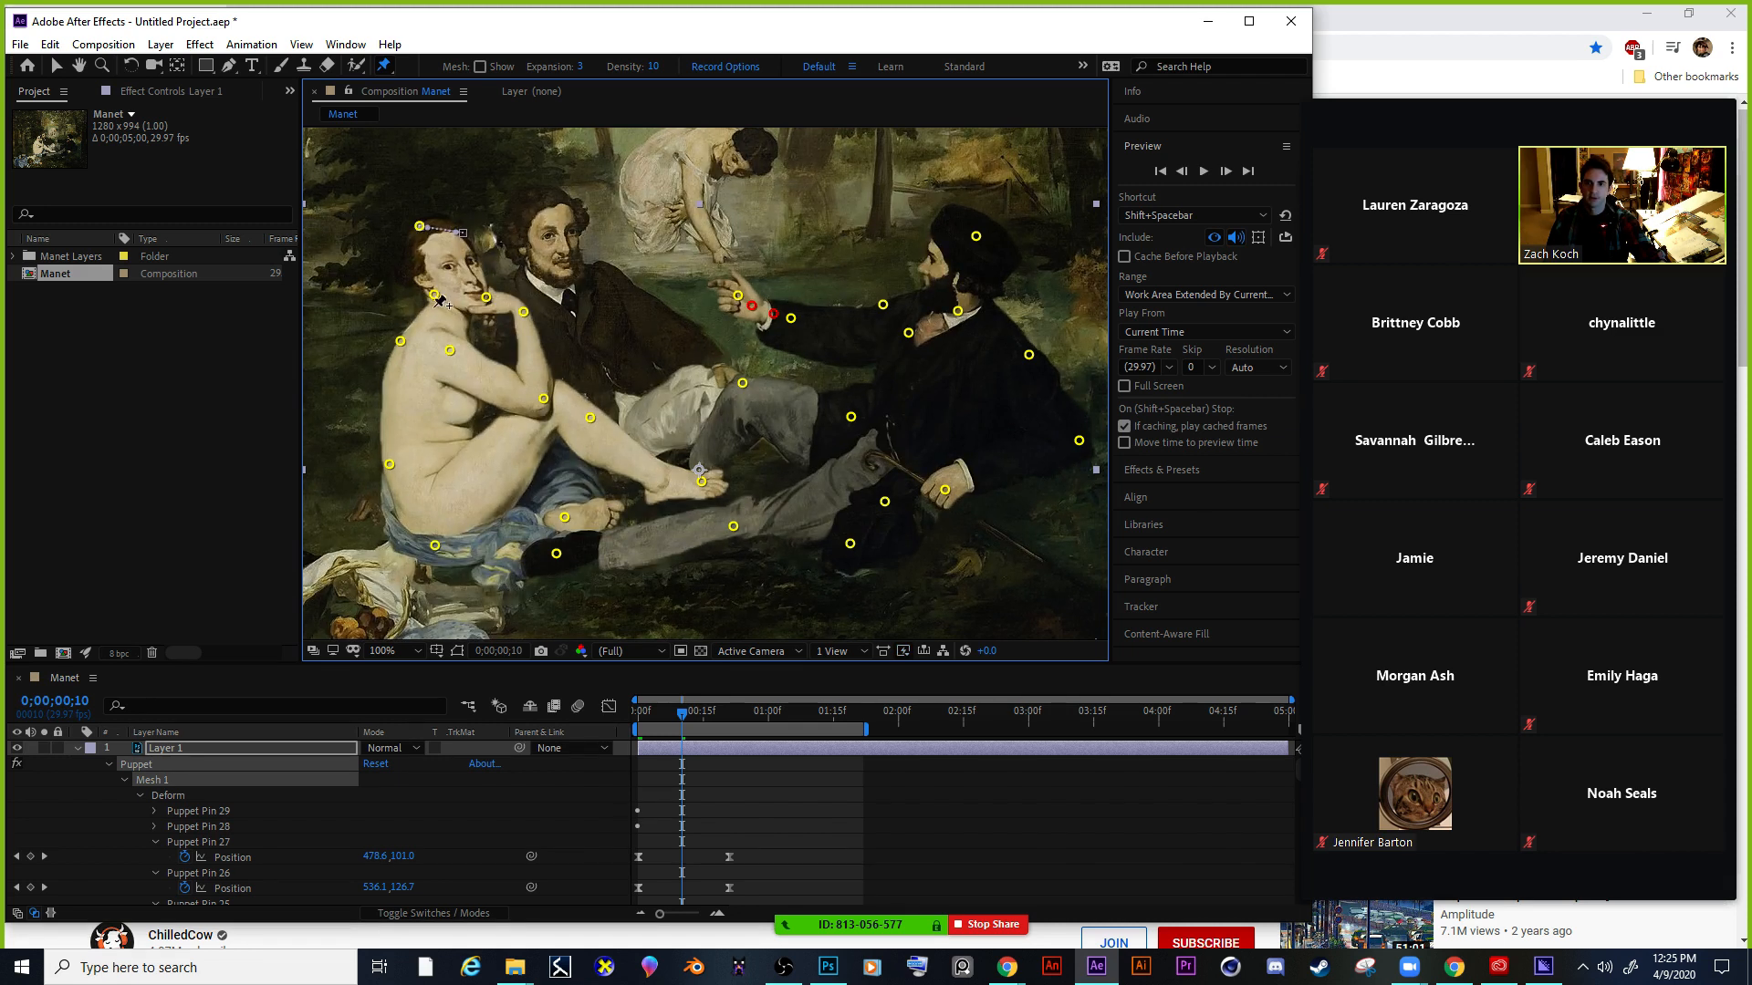
left_click_drag(432, 302, 481, 283)
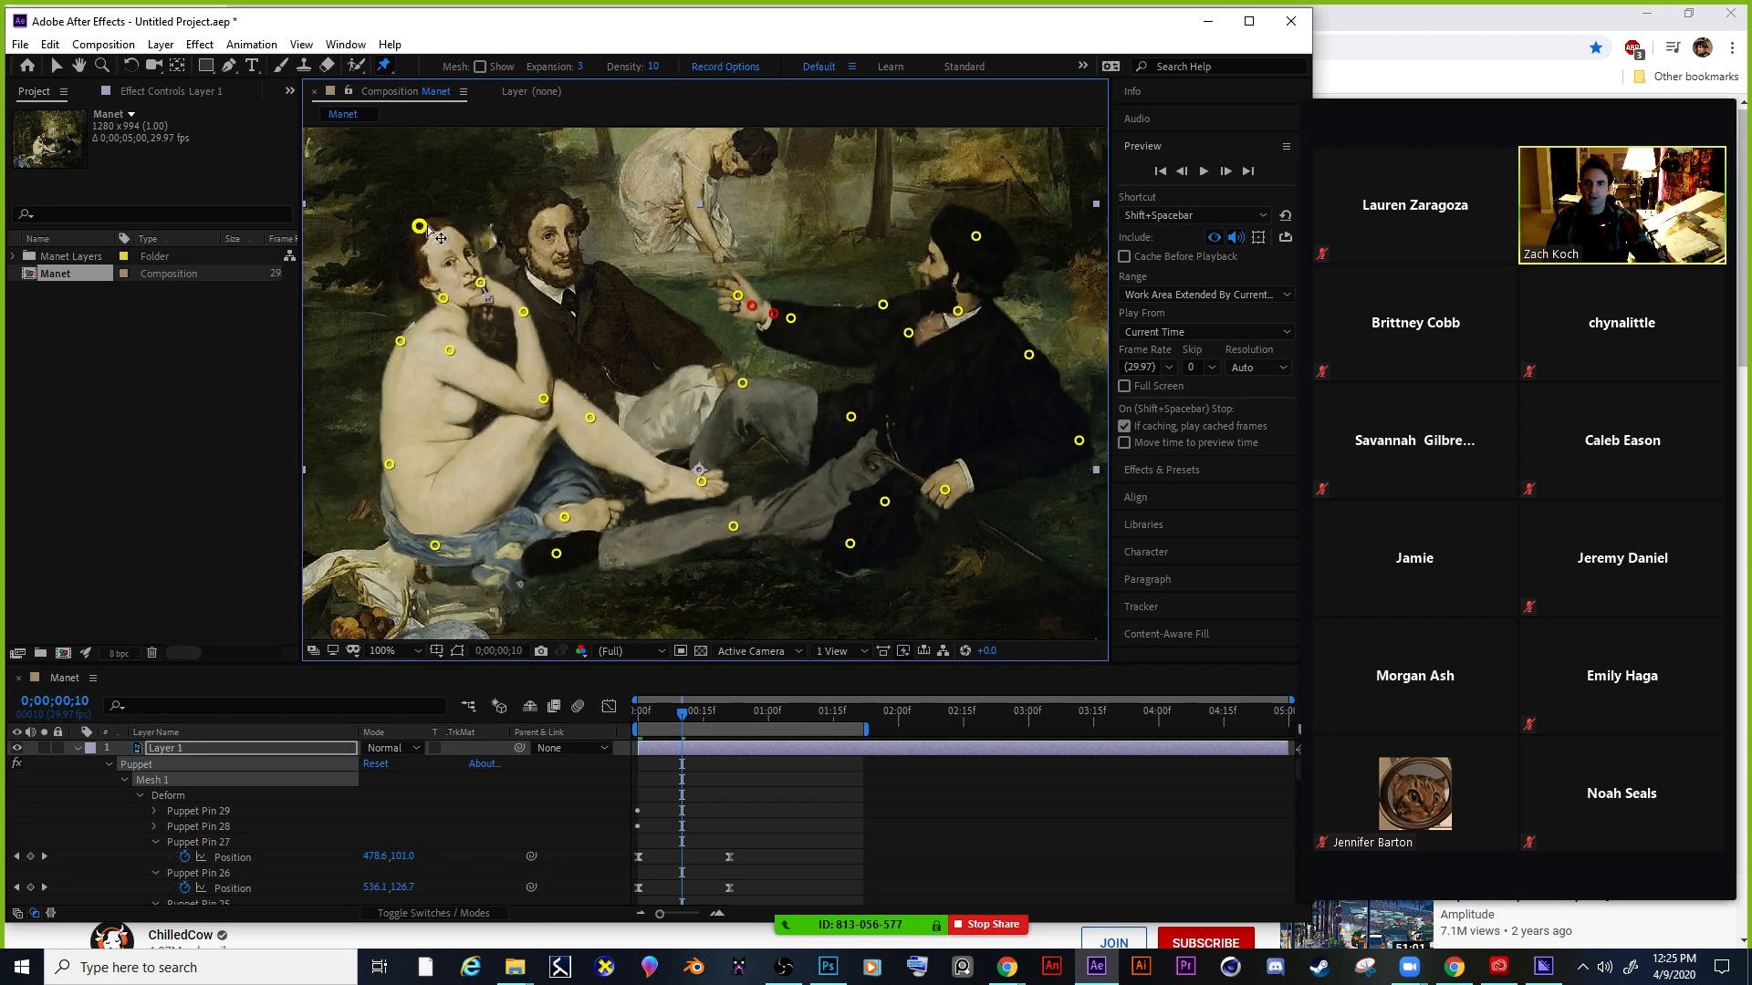
left_click_drag(420, 225, 418, 229)
left_click_drag(444, 301, 474, 277)
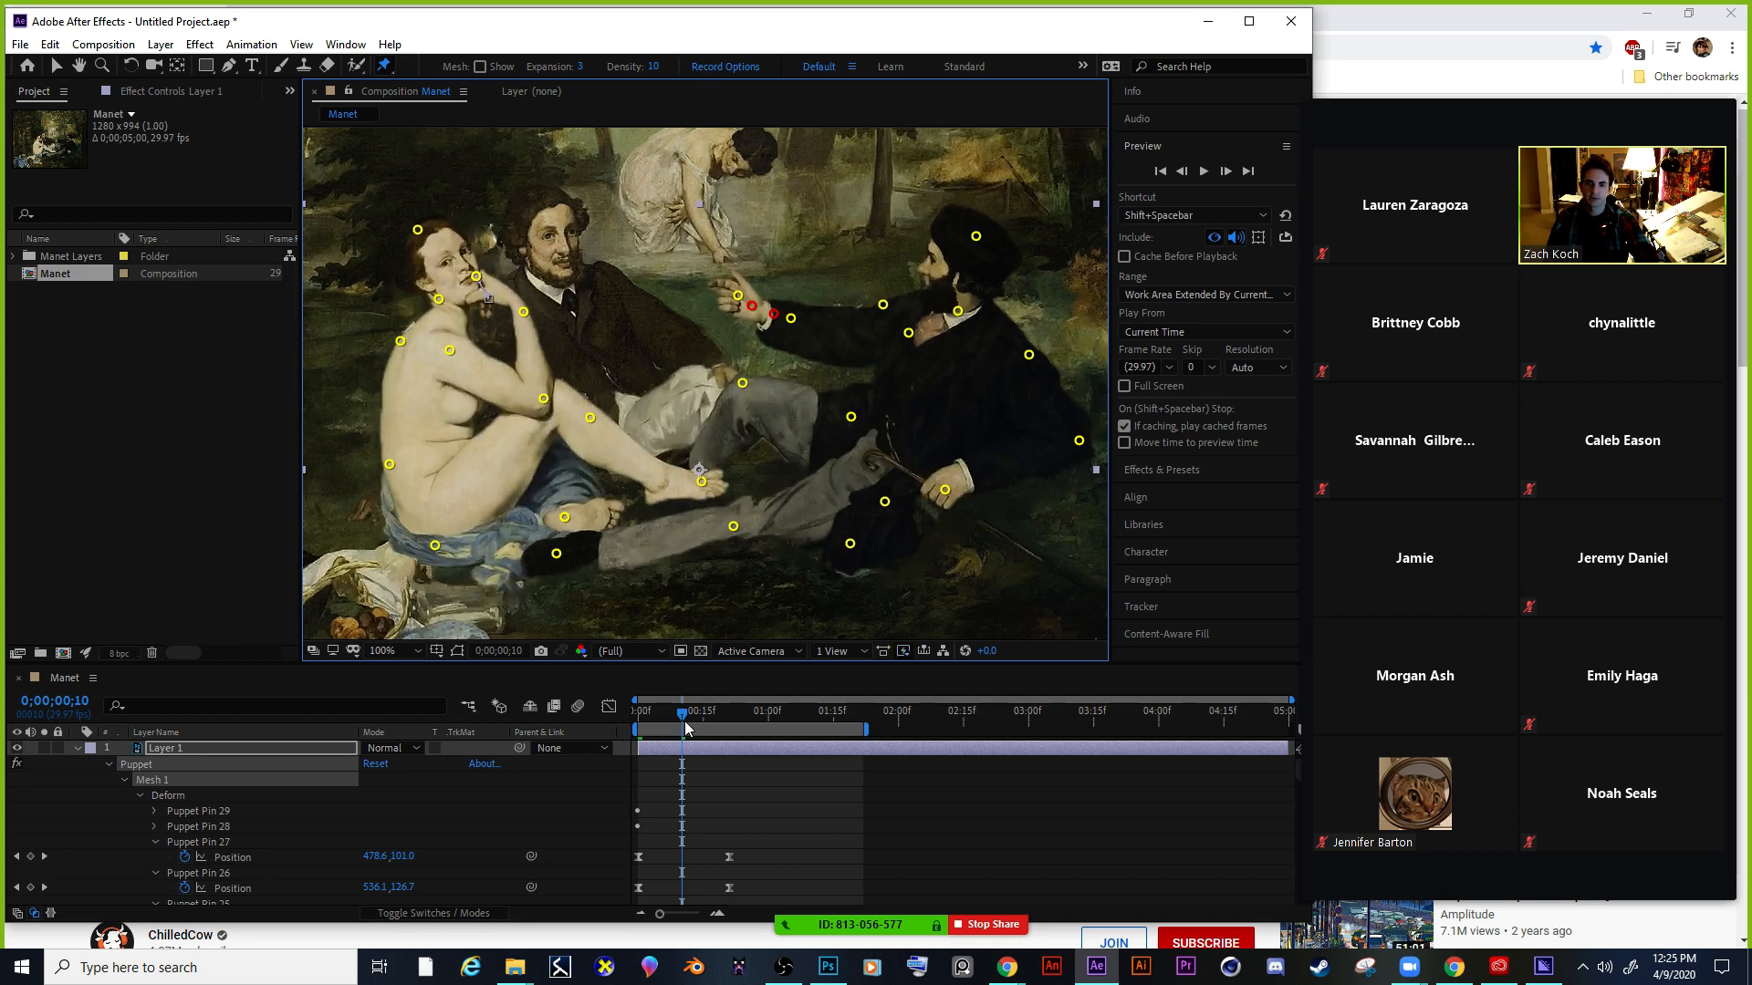
Preview the woman's head tilt from the first frame and stop the playback.
left_click_drag(683, 716, 610, 702)
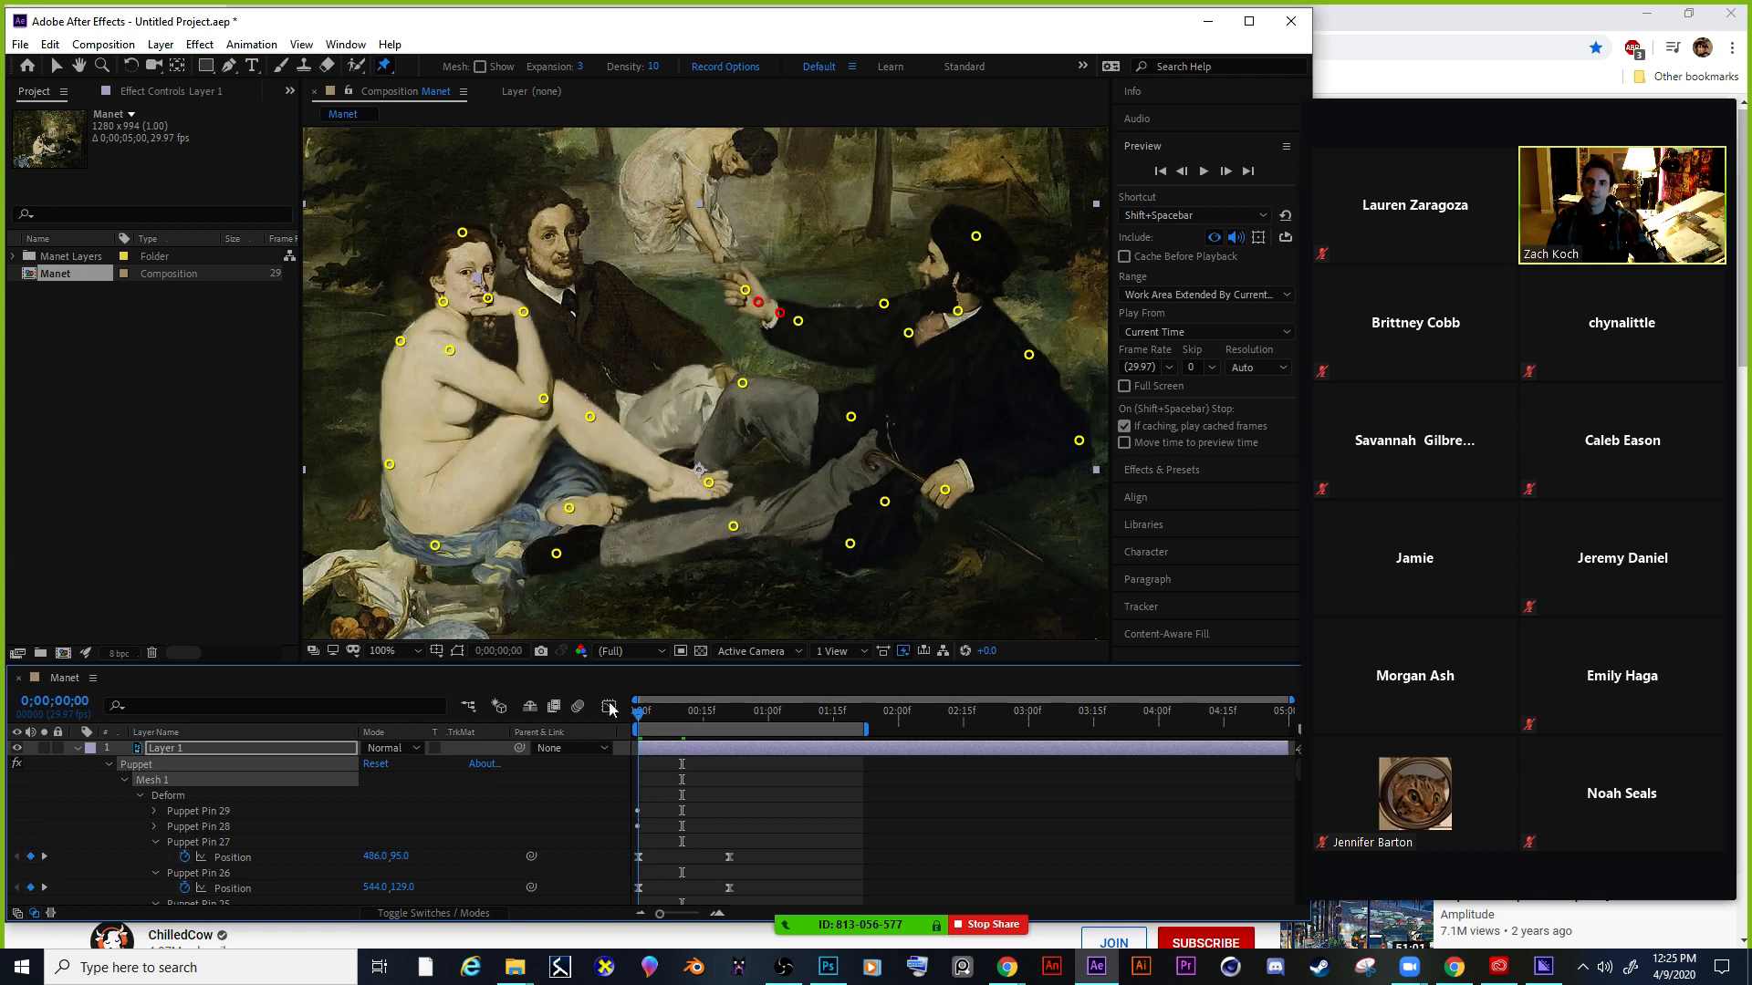
left_click(1204, 171)
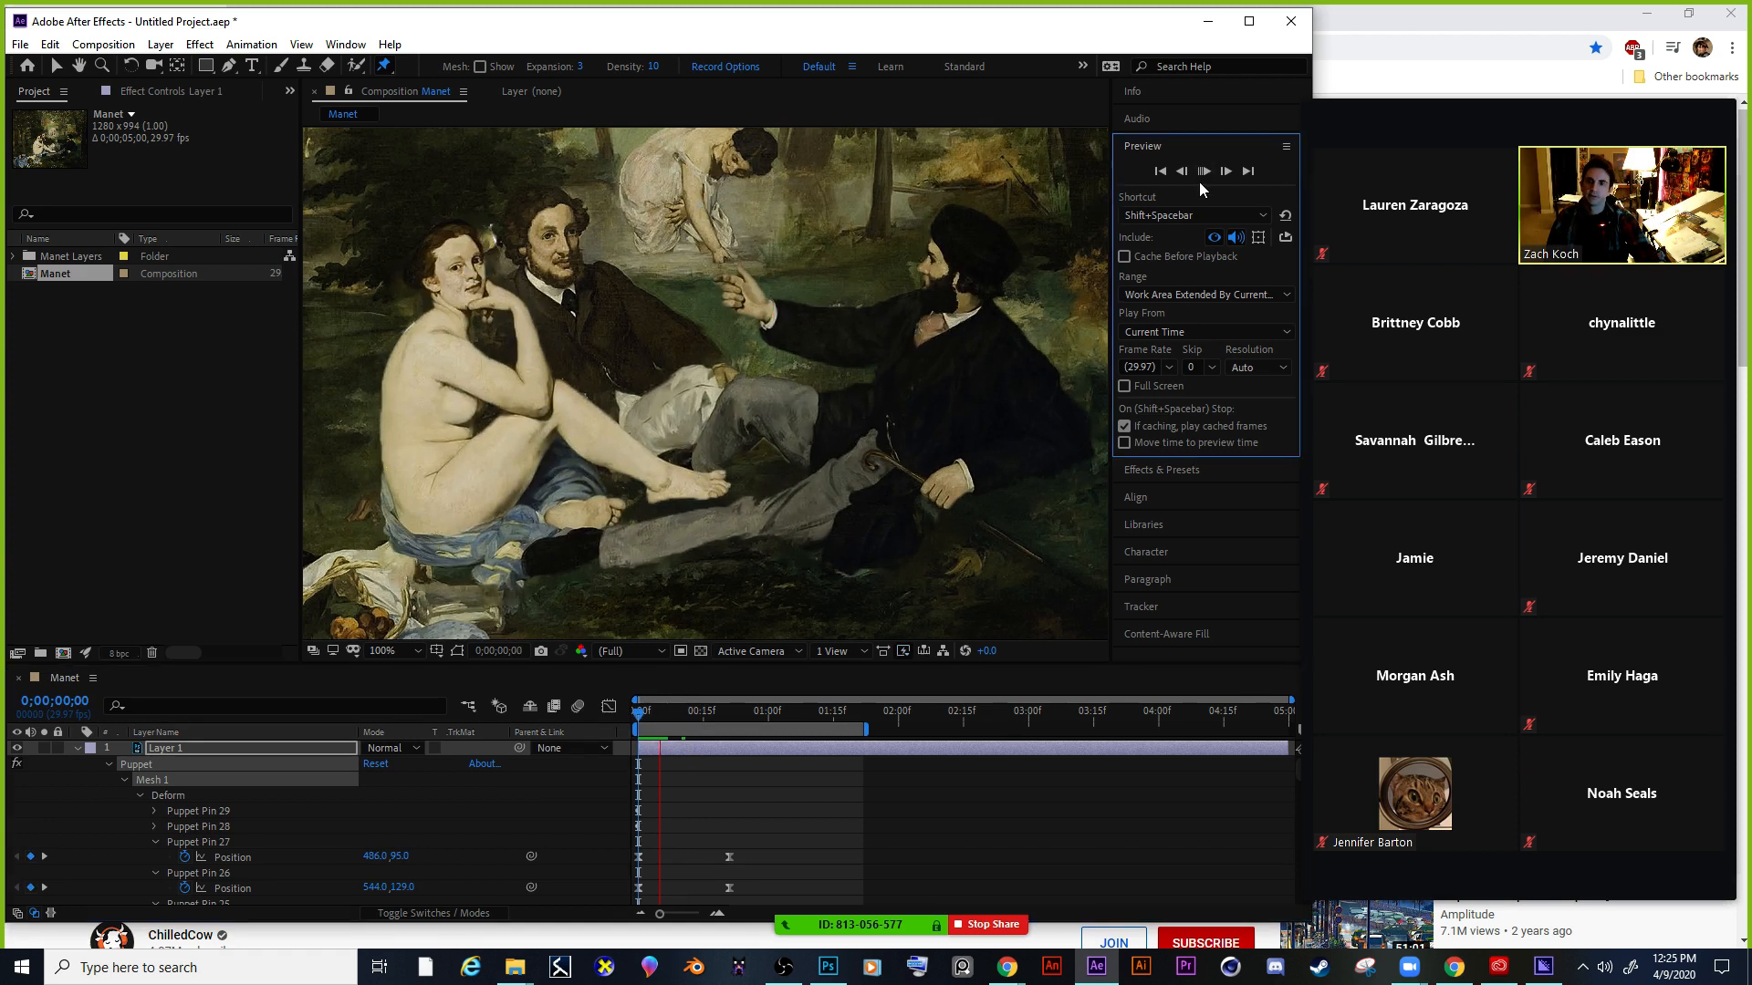
left_click(644, 807)
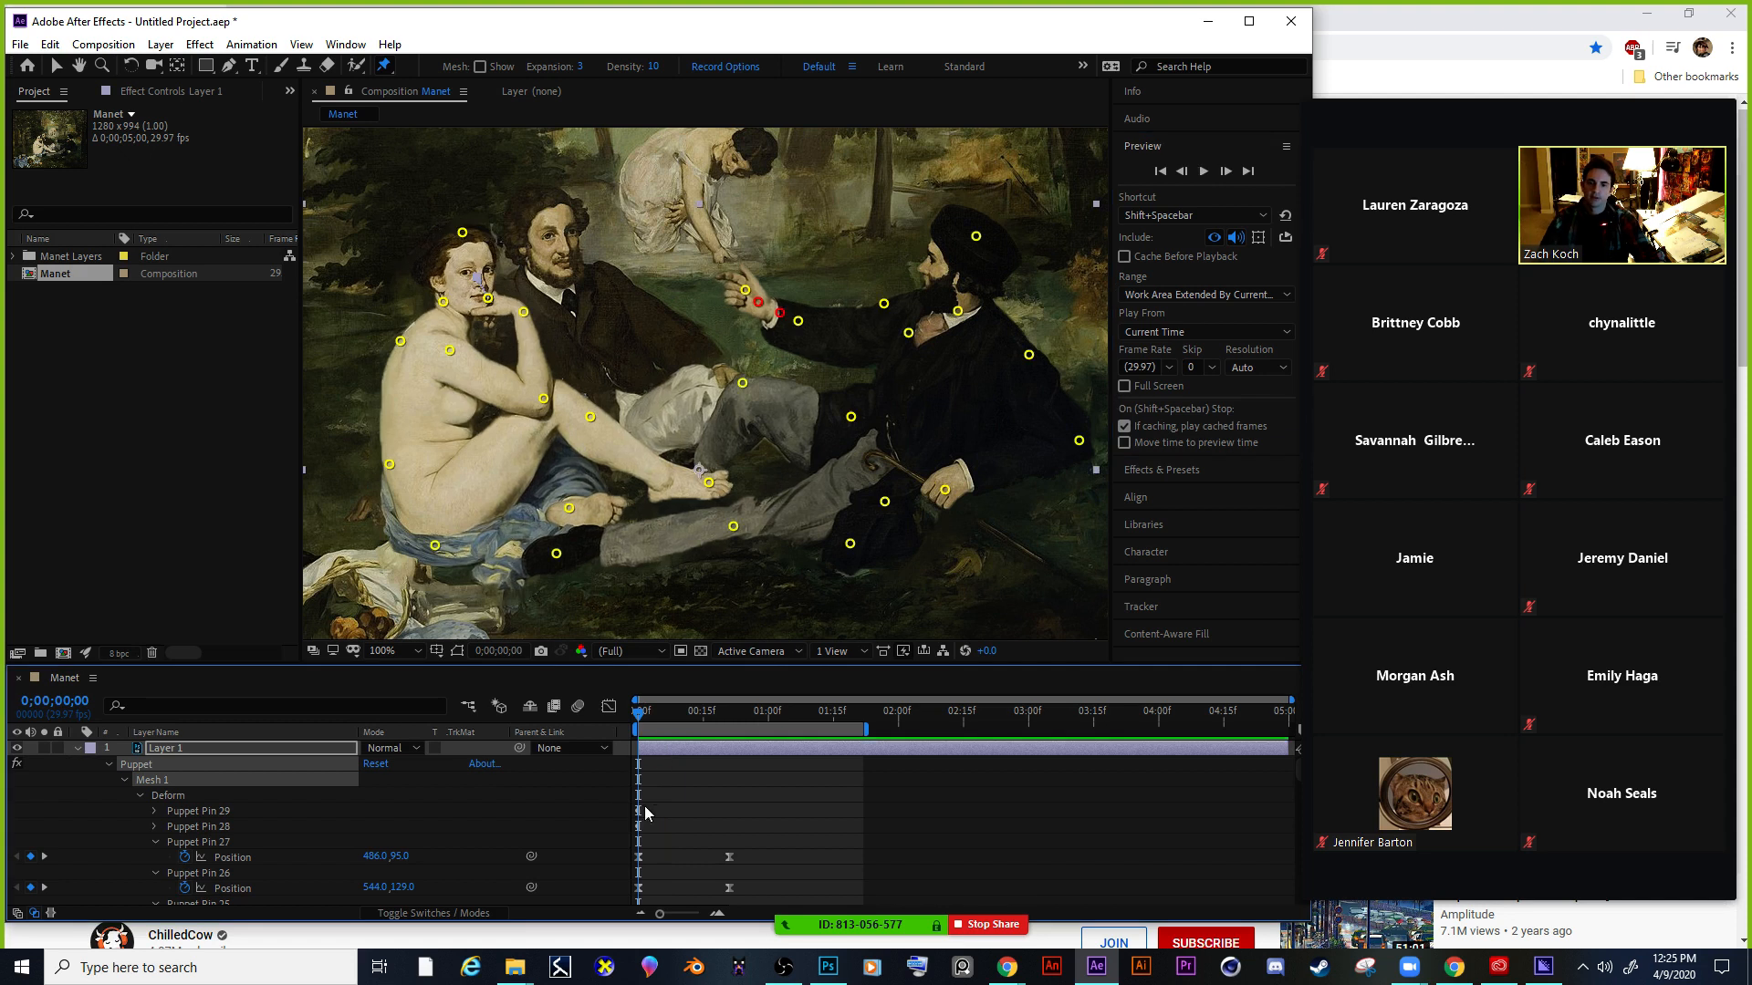
Copy the first-frame position keyframes of Puppet Pins 1 to 16 and paste them at 0;00;01;22.
scroll(721, 821, "down", 12)
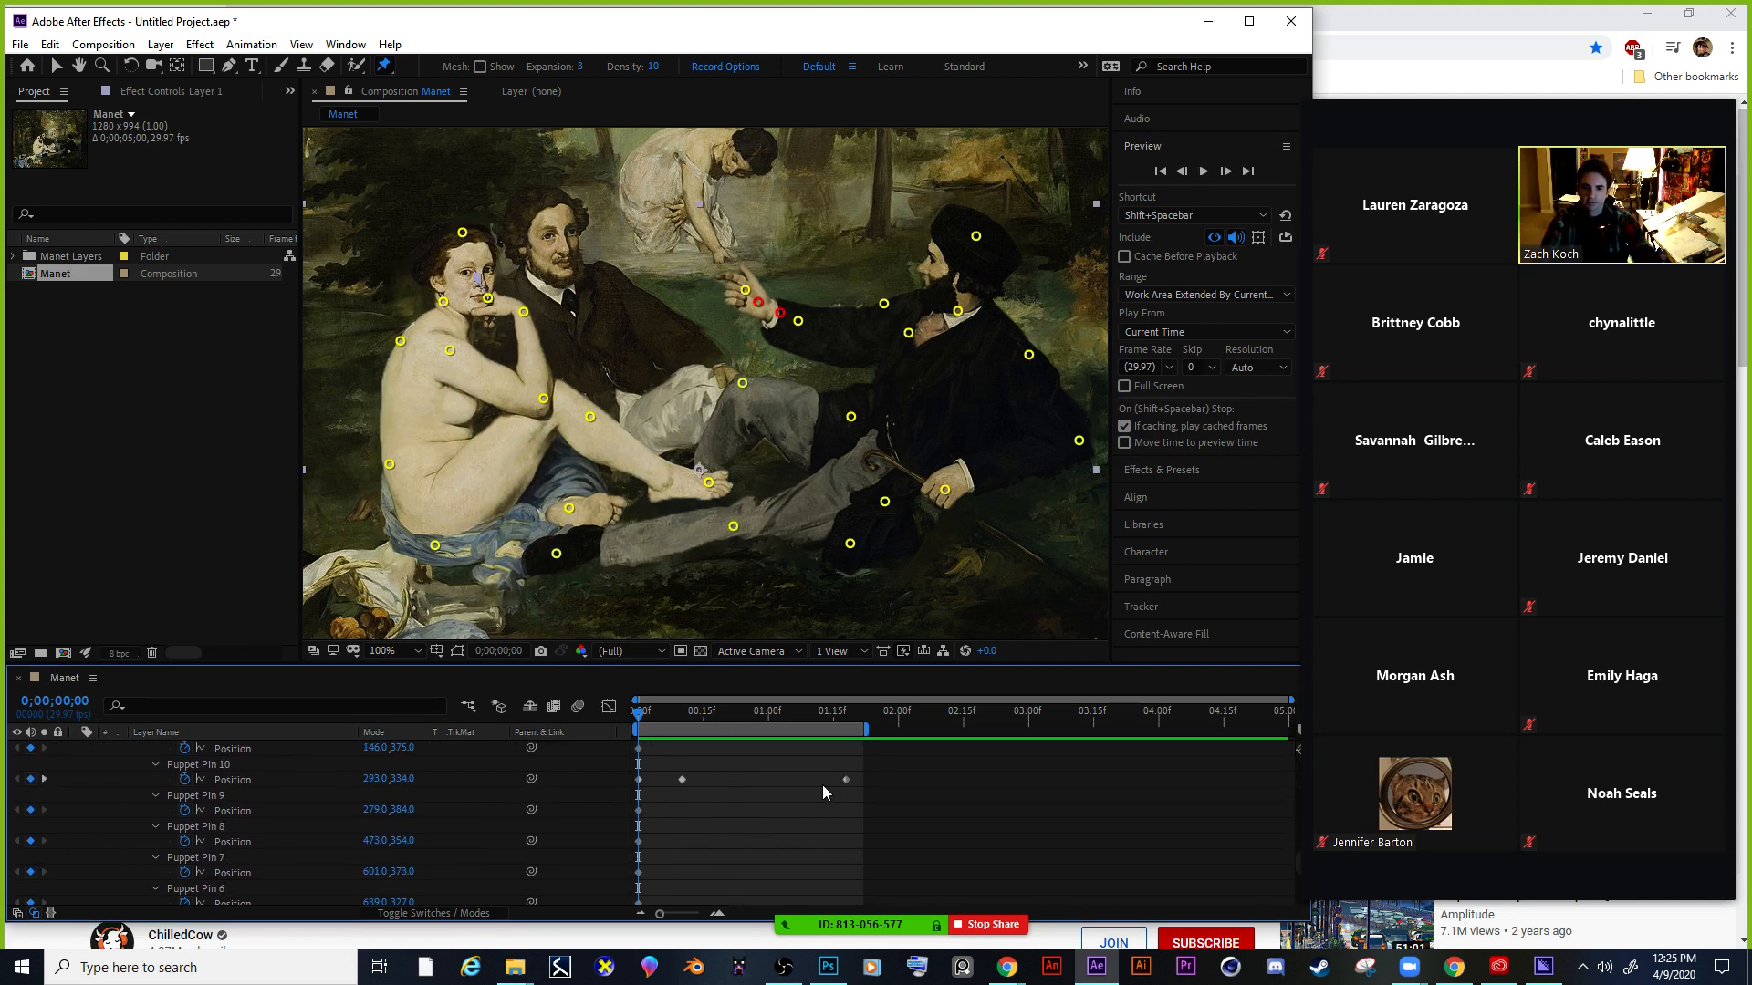
left_click_drag(658, 663, 664, 352)
scroll(751, 646, "up", 2)
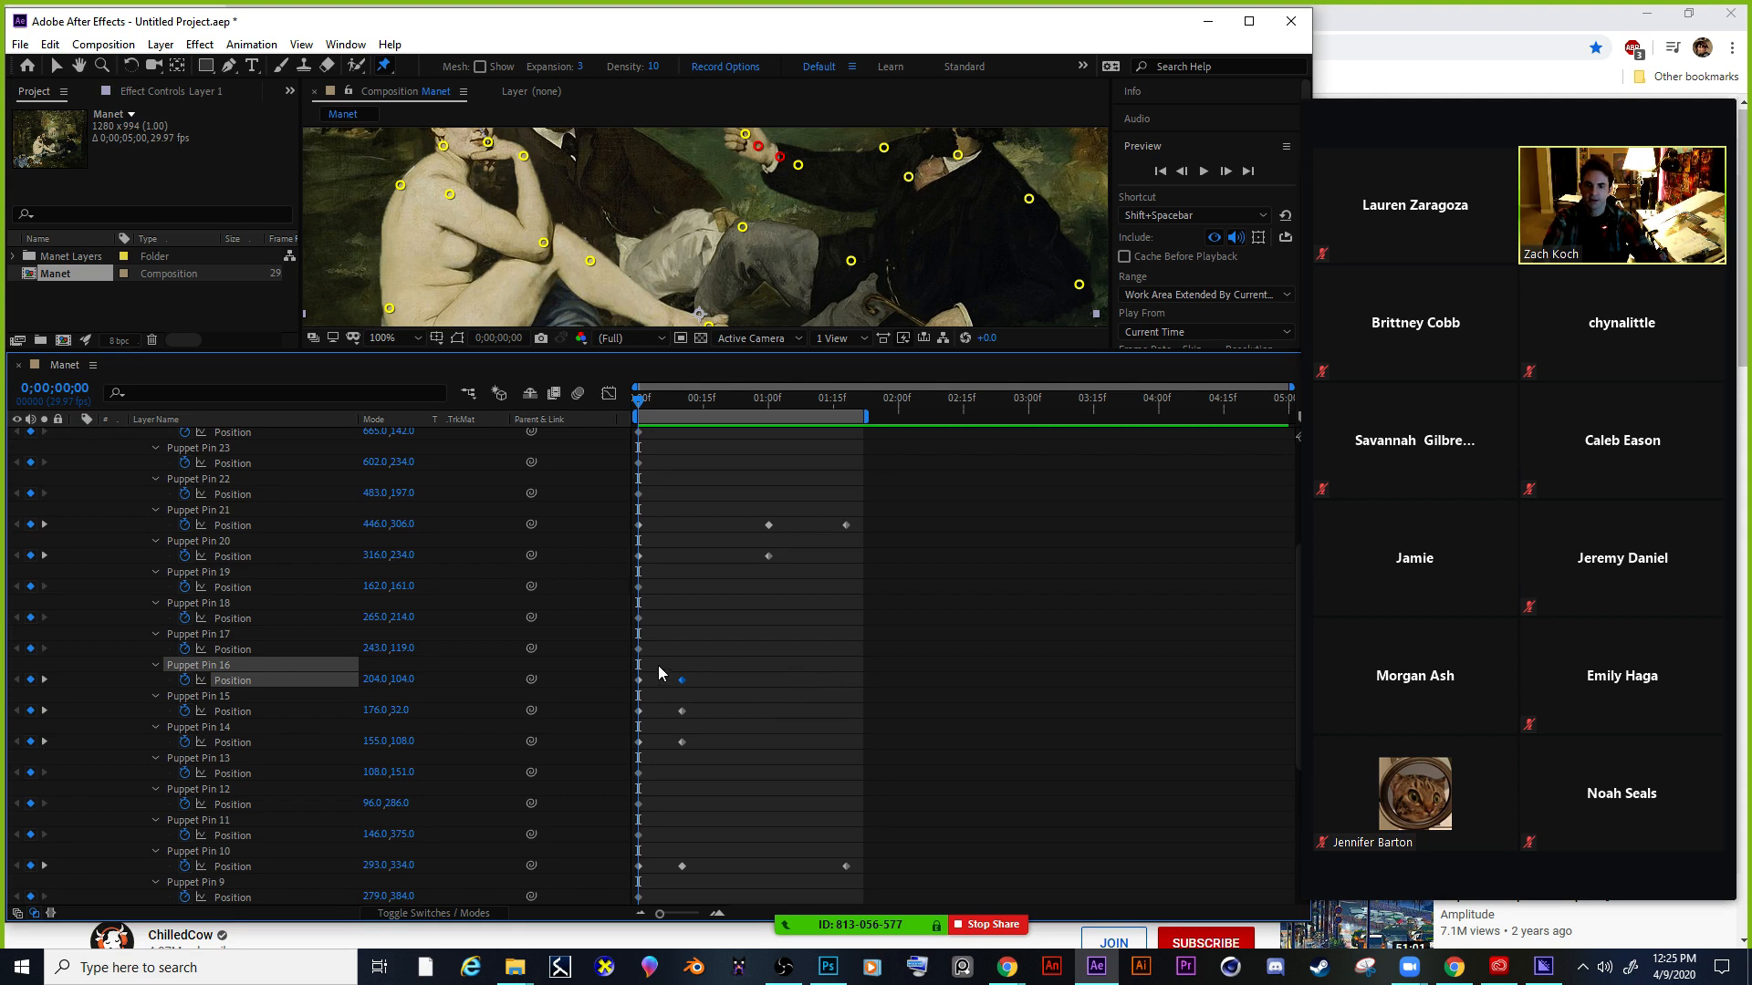
left_click_drag(658, 666, 639, 887)
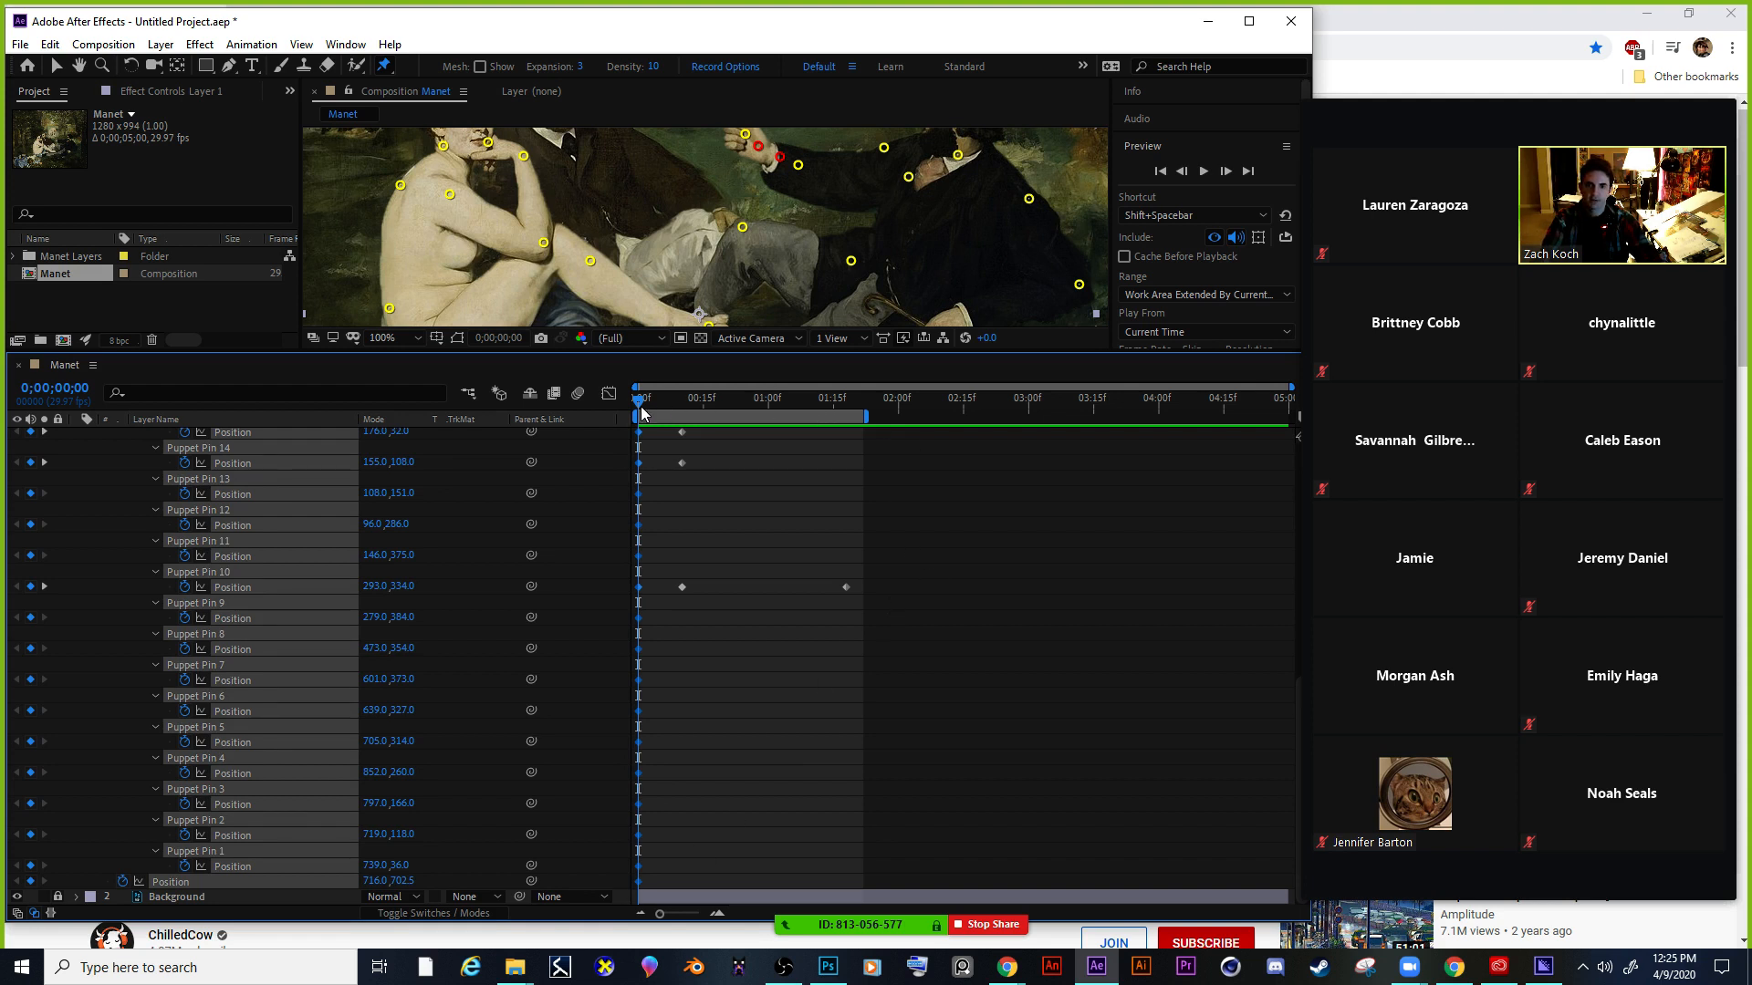
left_click_drag(642, 407, 862, 421)
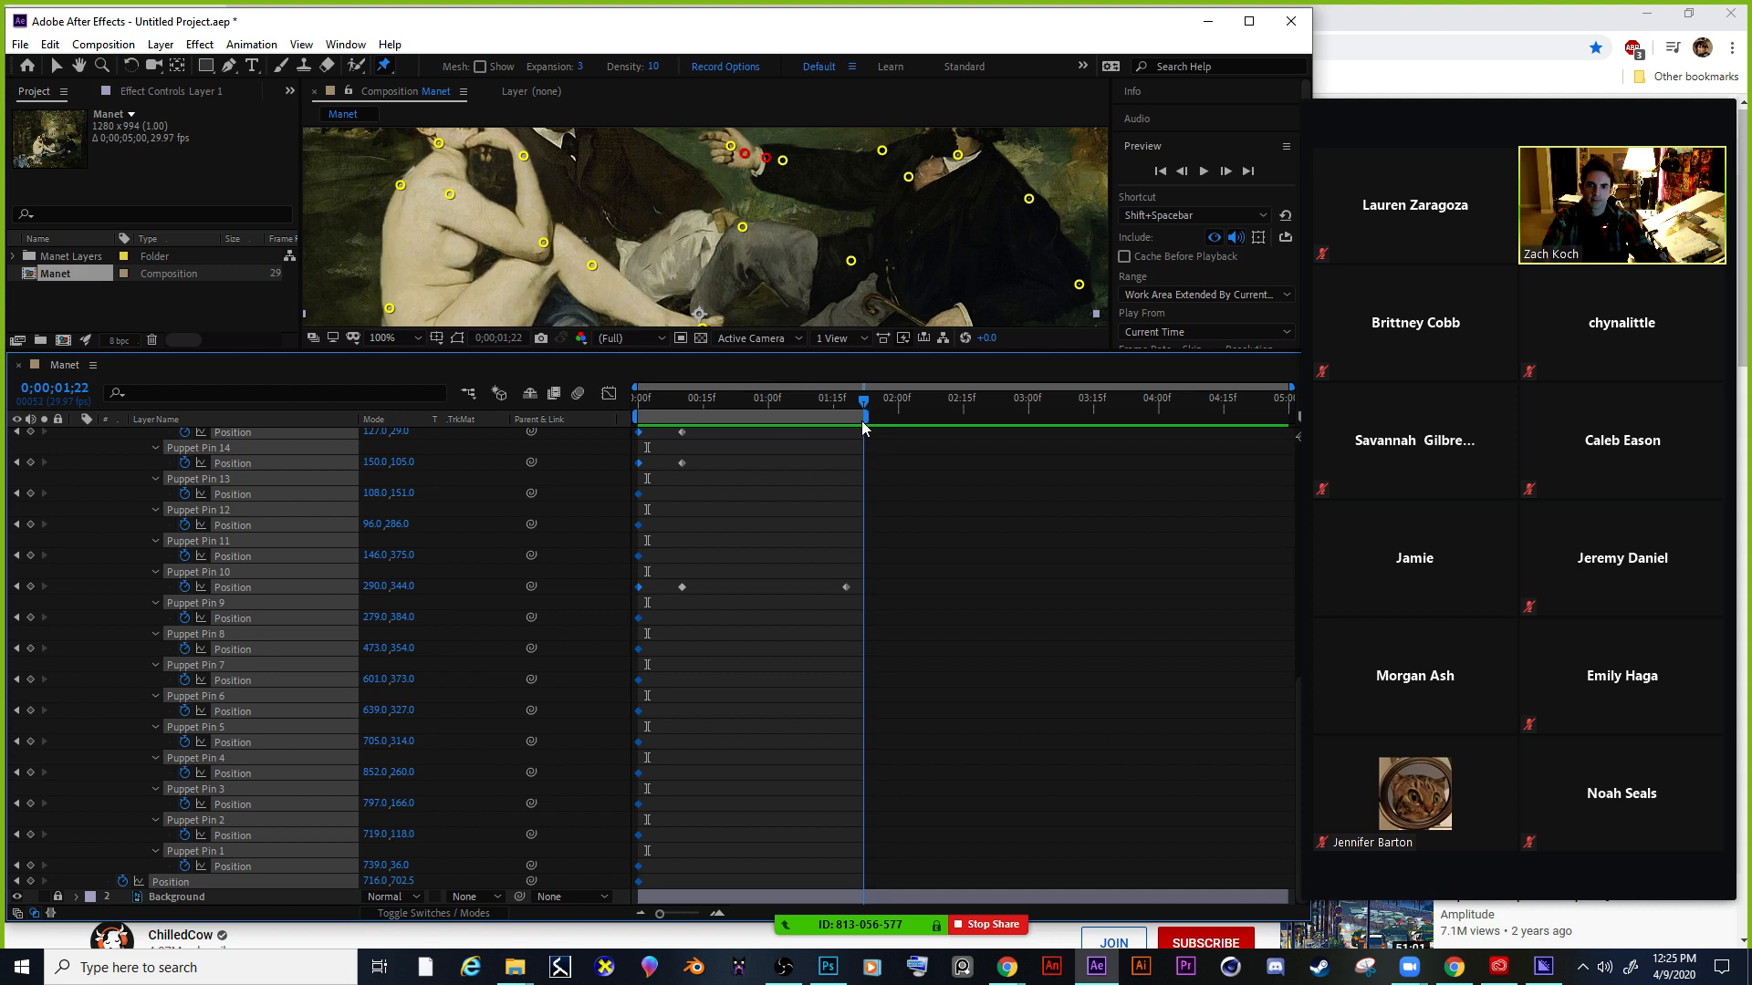
left_click(50, 44)
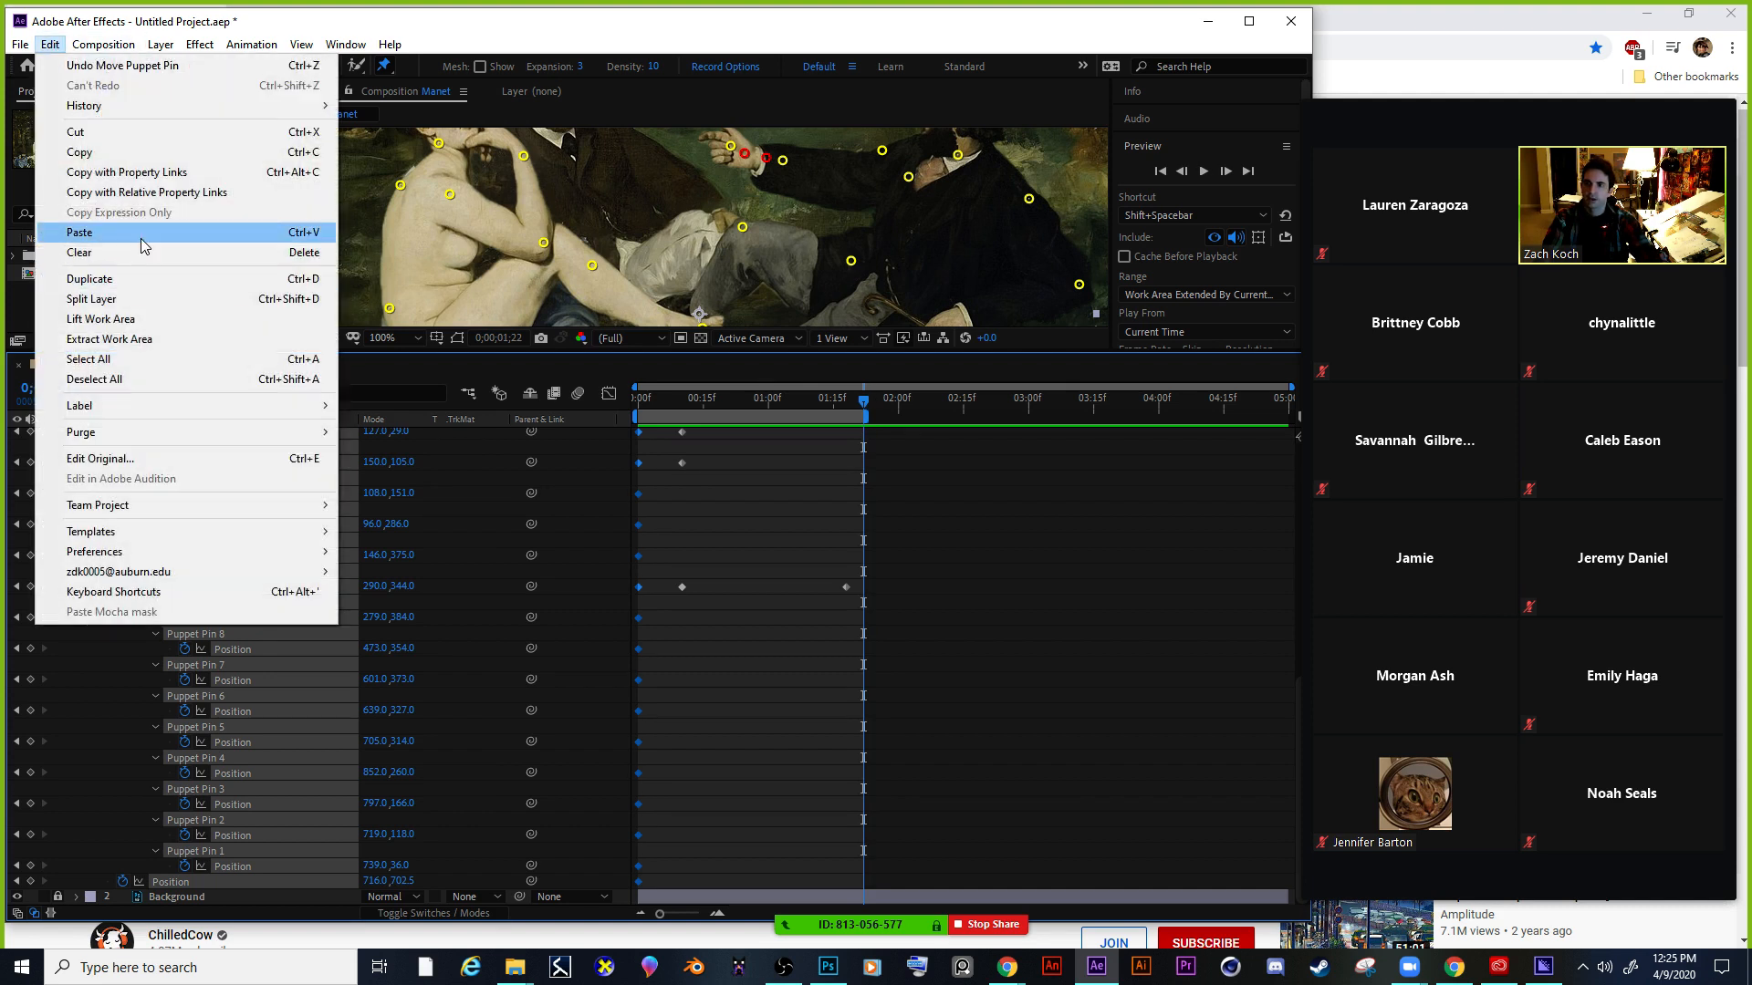
left_click(91, 233)
scroll(780, 626, "up", 5)
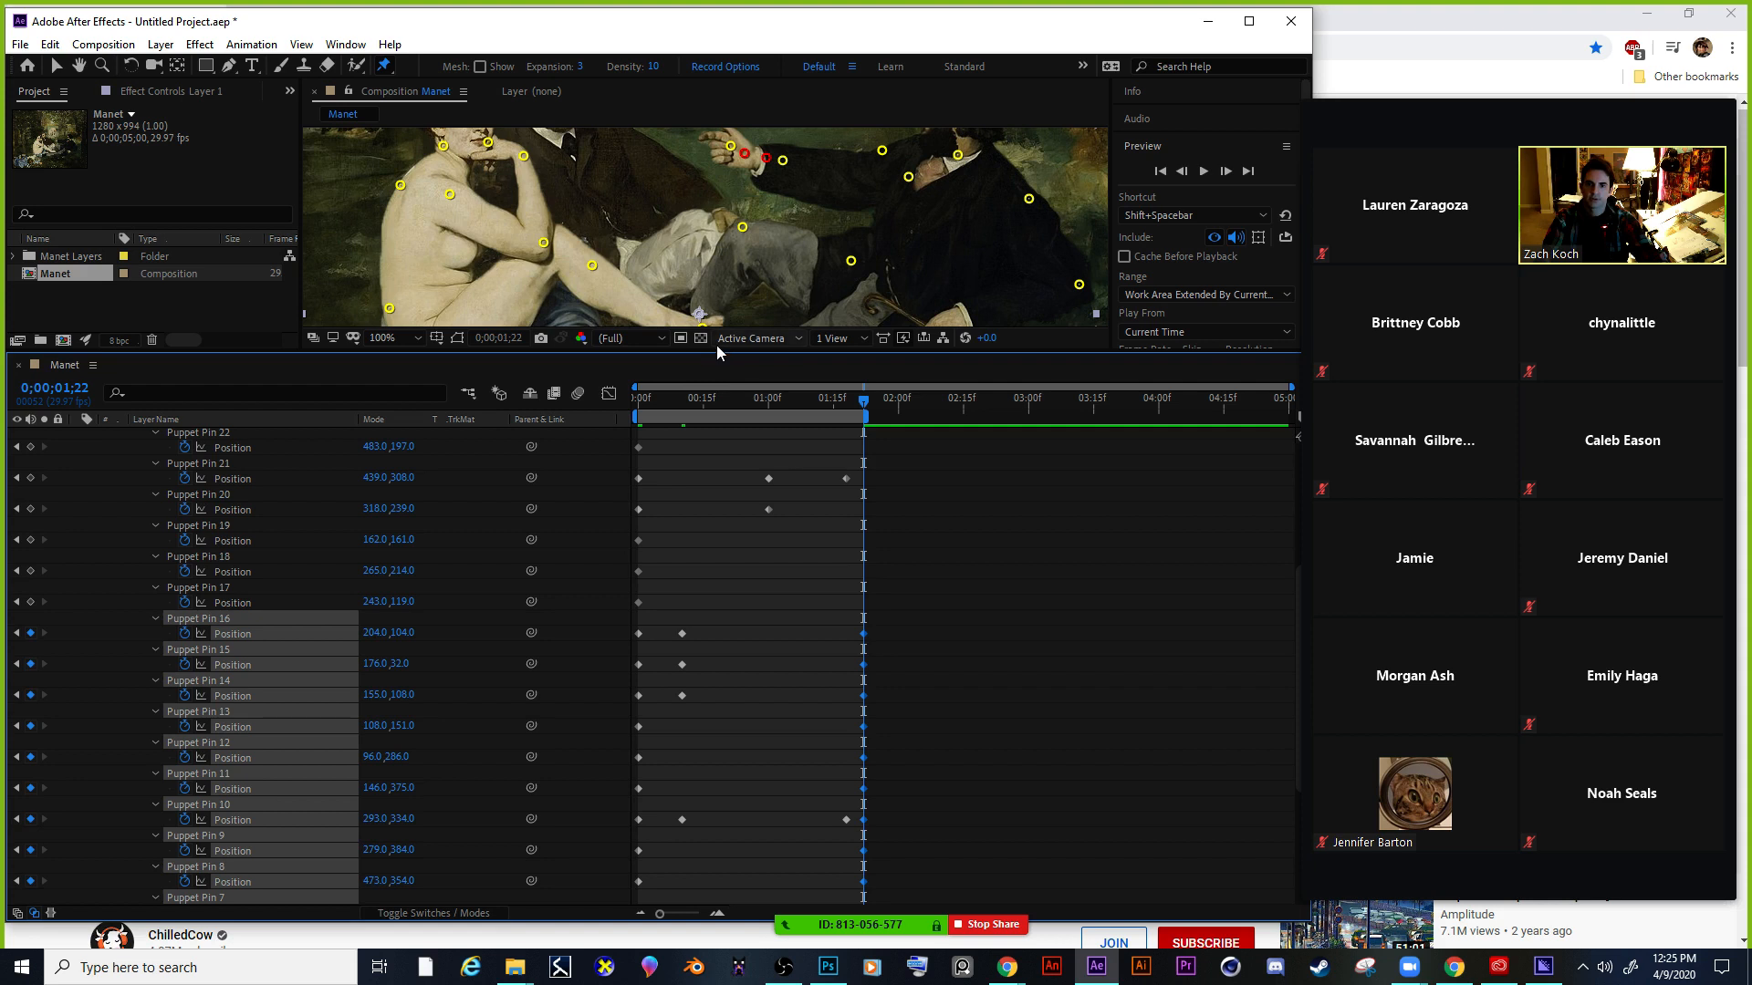
Enlarge the composition view and preview the woman's return to her starting pose from the first frame.
left_click_drag(716, 351, 746, 696)
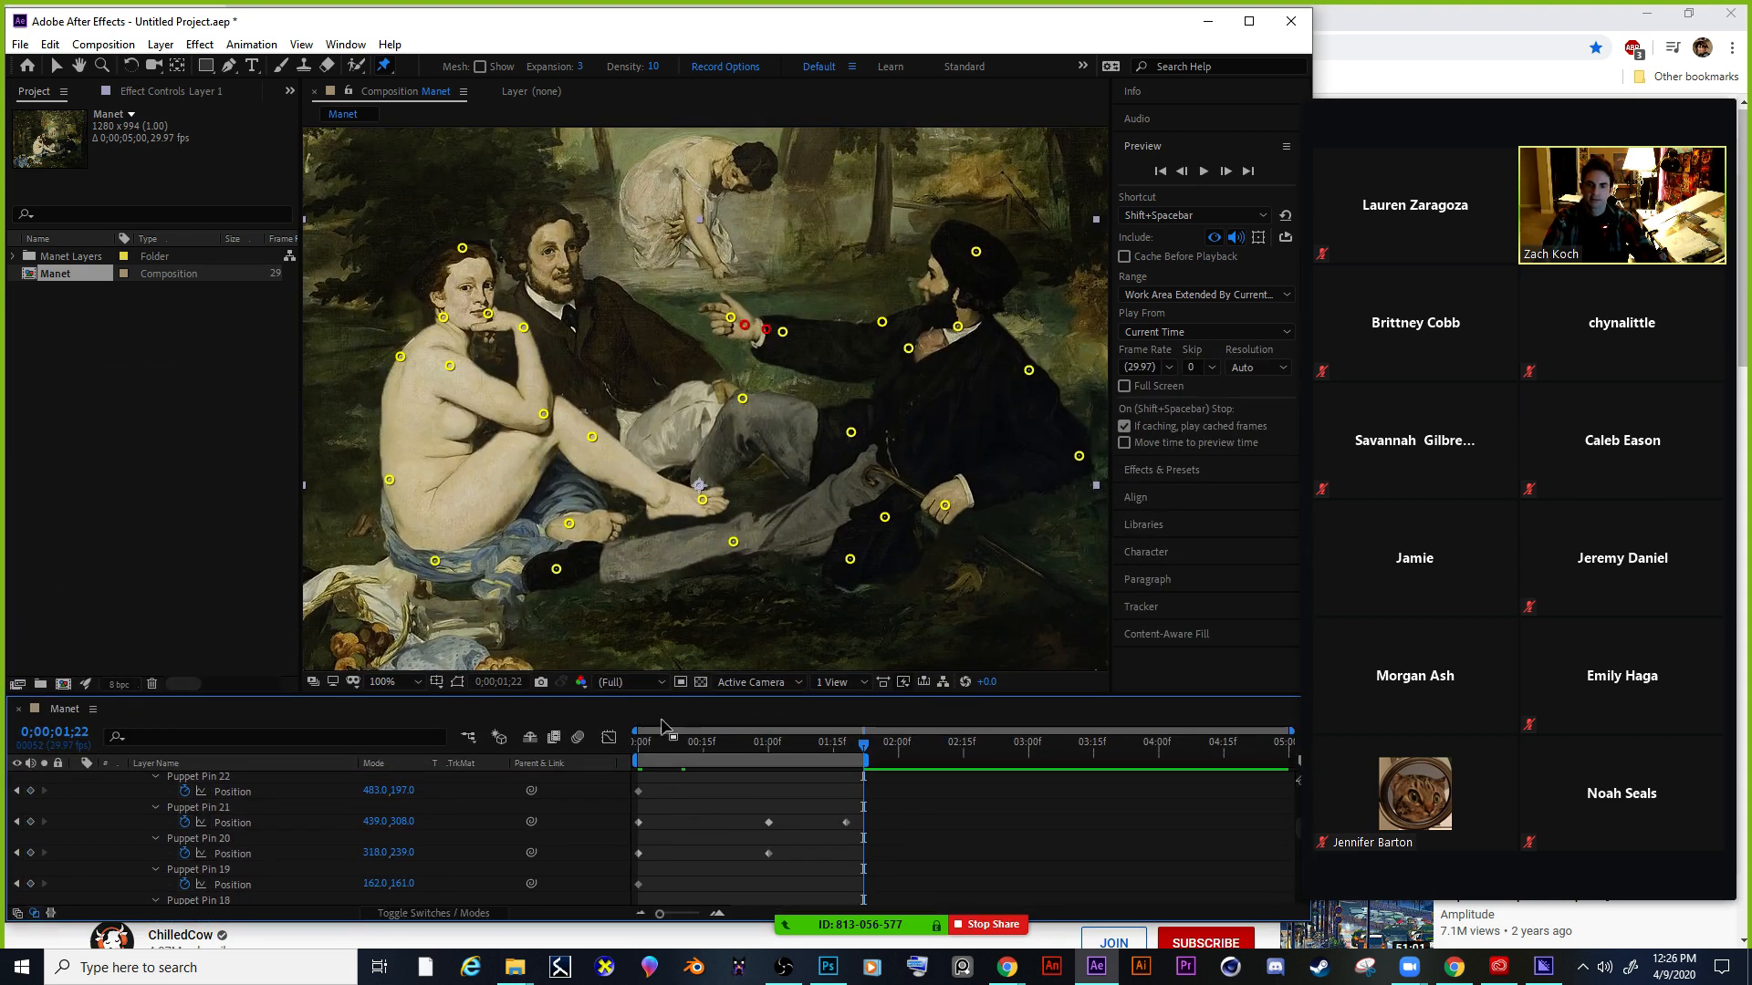
left_click(643, 735)
left_click(1203, 173)
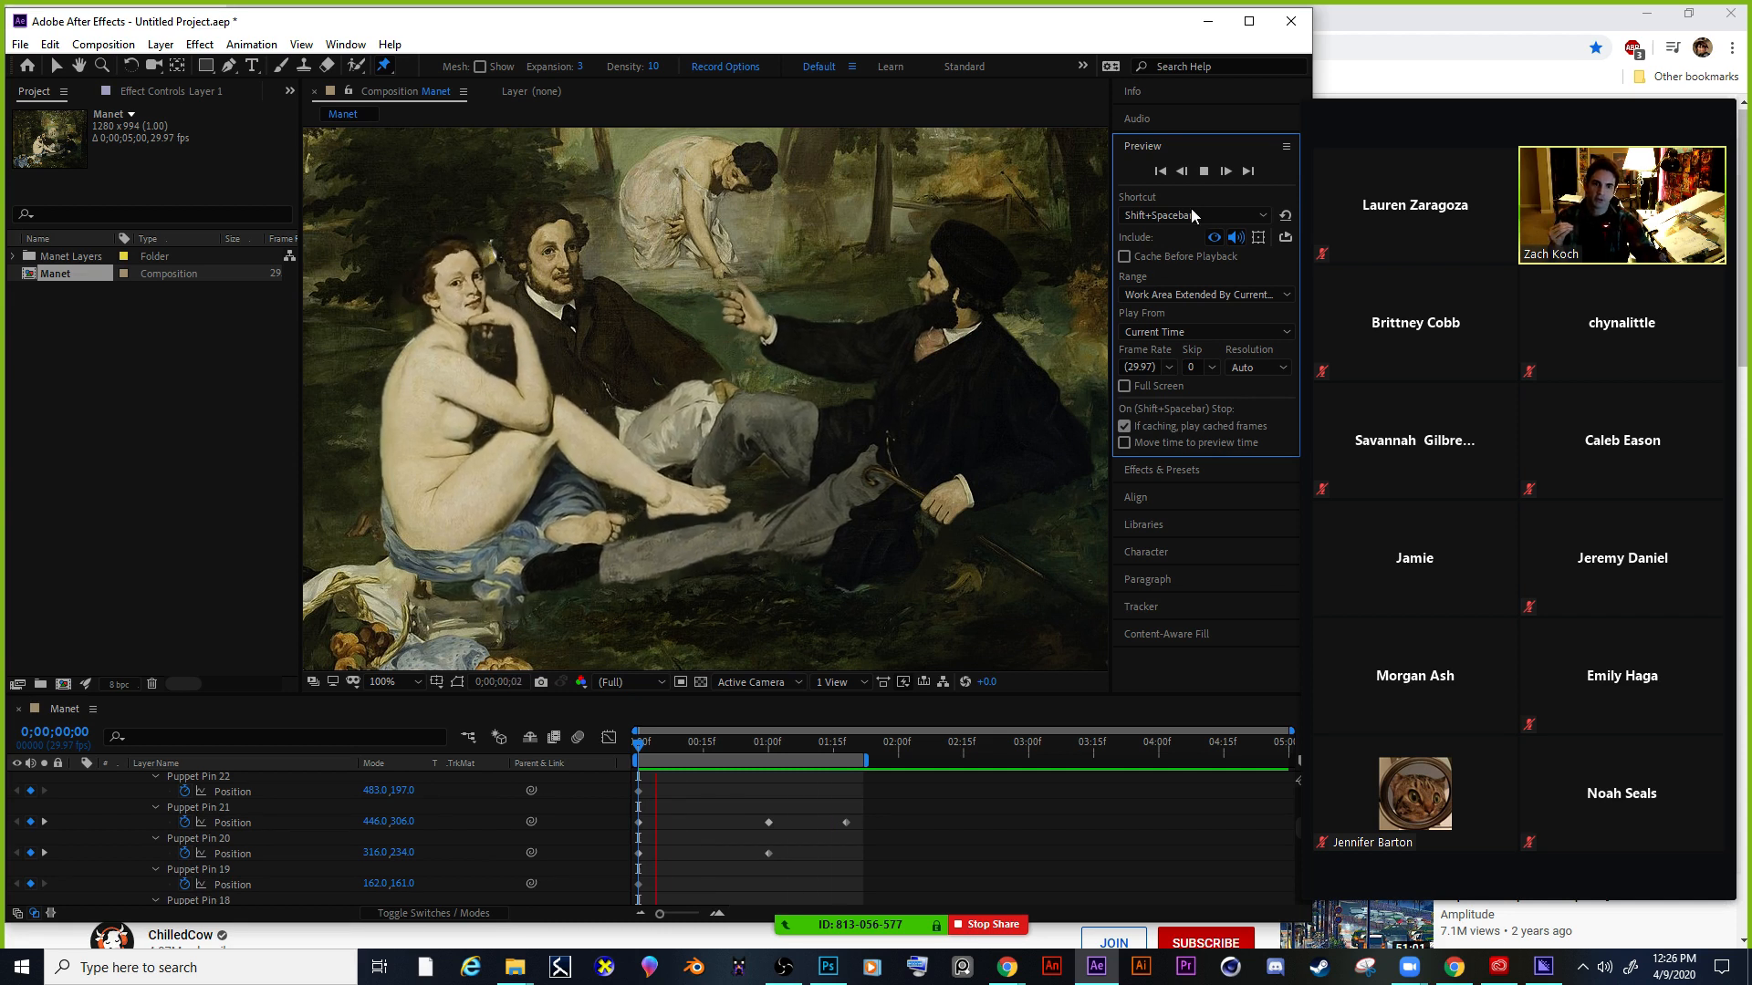
left_click(1204, 171)
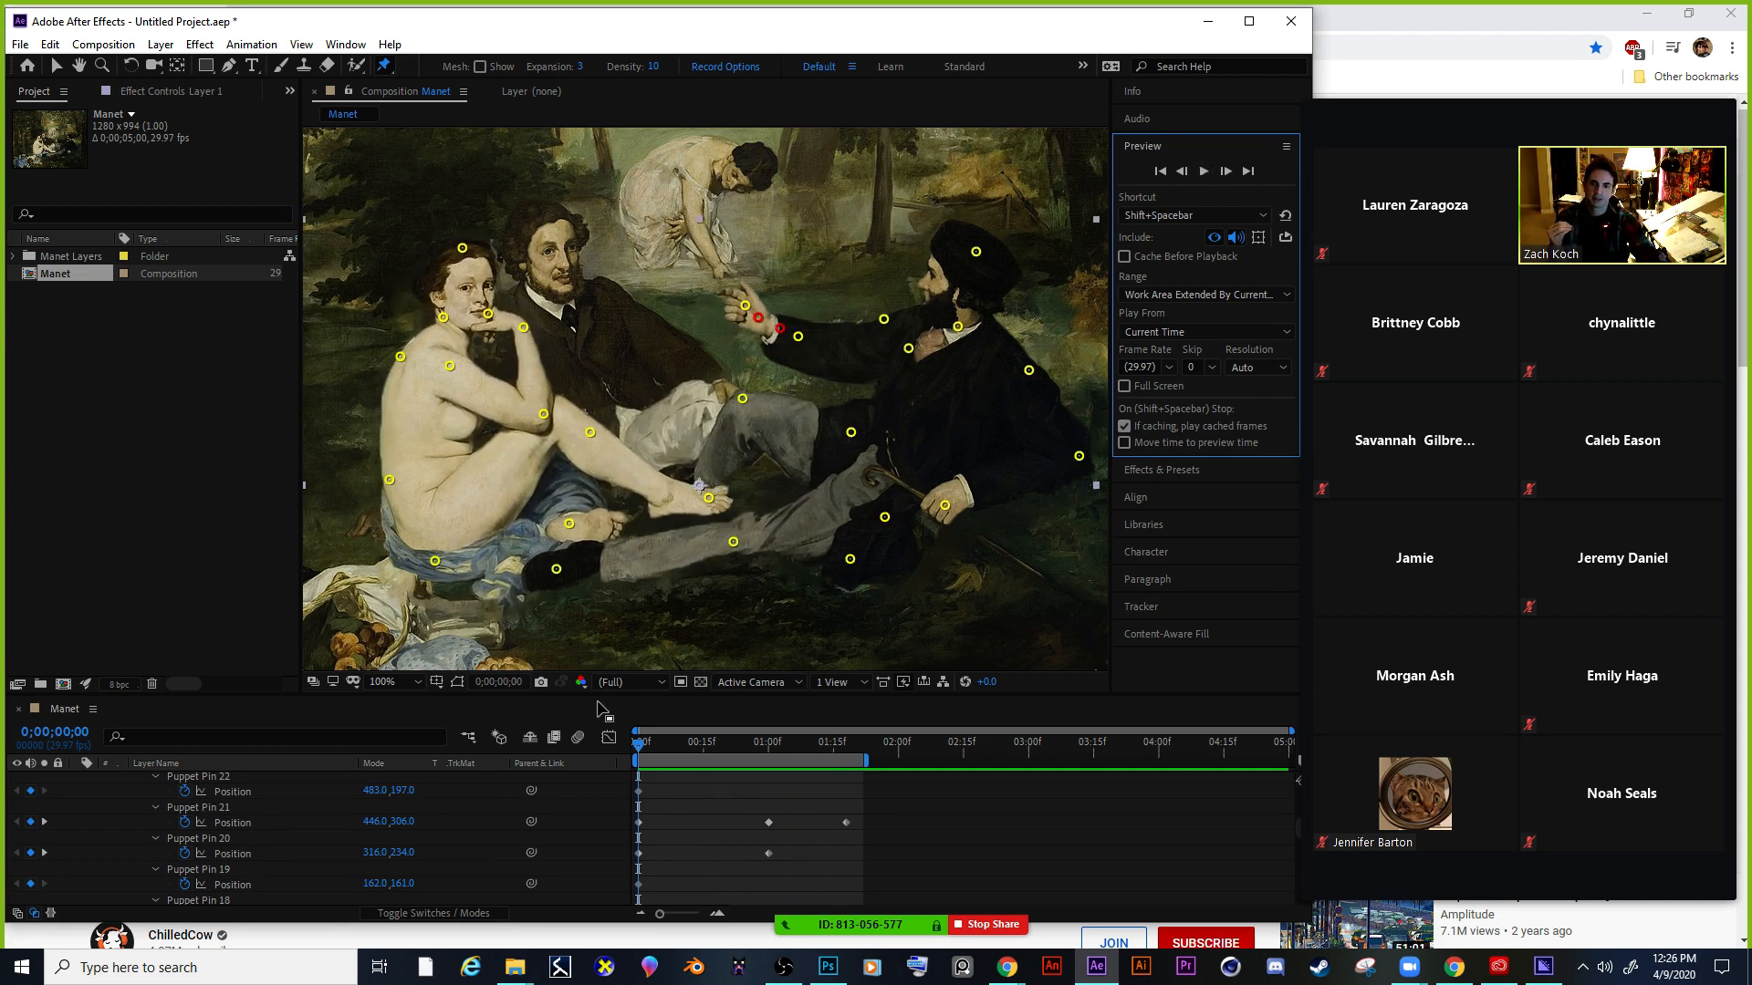
Copy the first-frame position keyframes of Puppet Pins 21 to 27 and paste them at 0;00;01;22.
left_click_drag(598, 695, 638, 440)
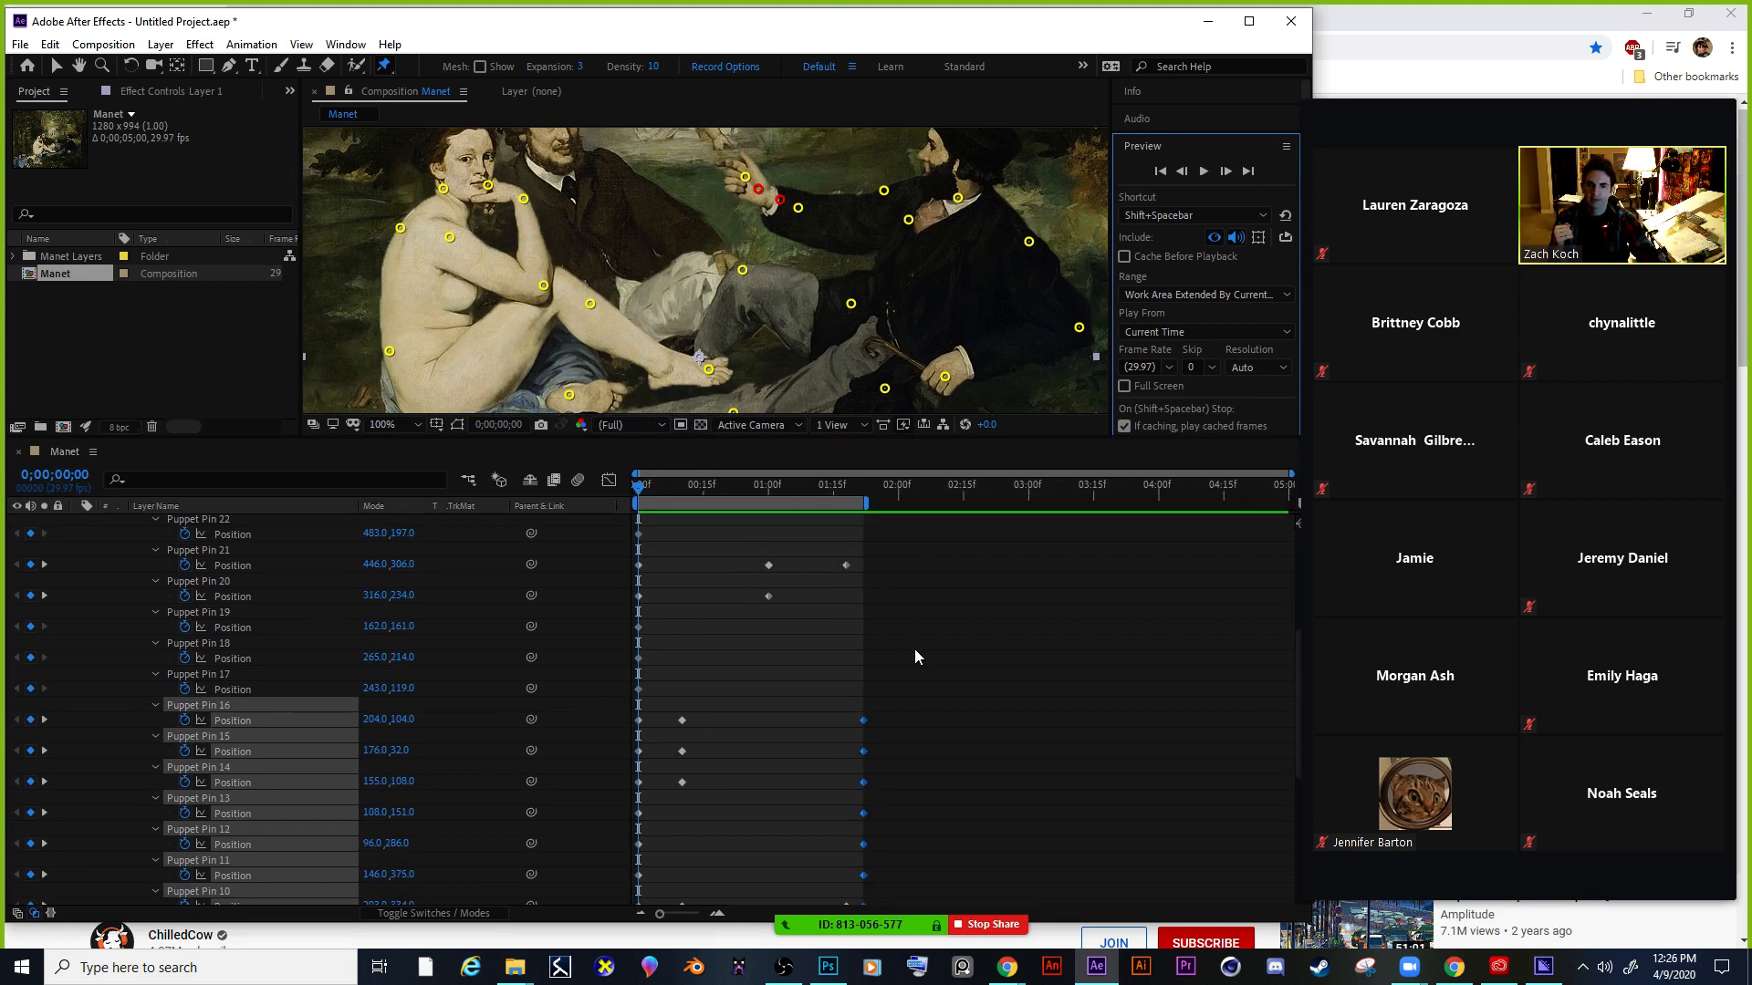
scroll(917, 651, "up", 5)
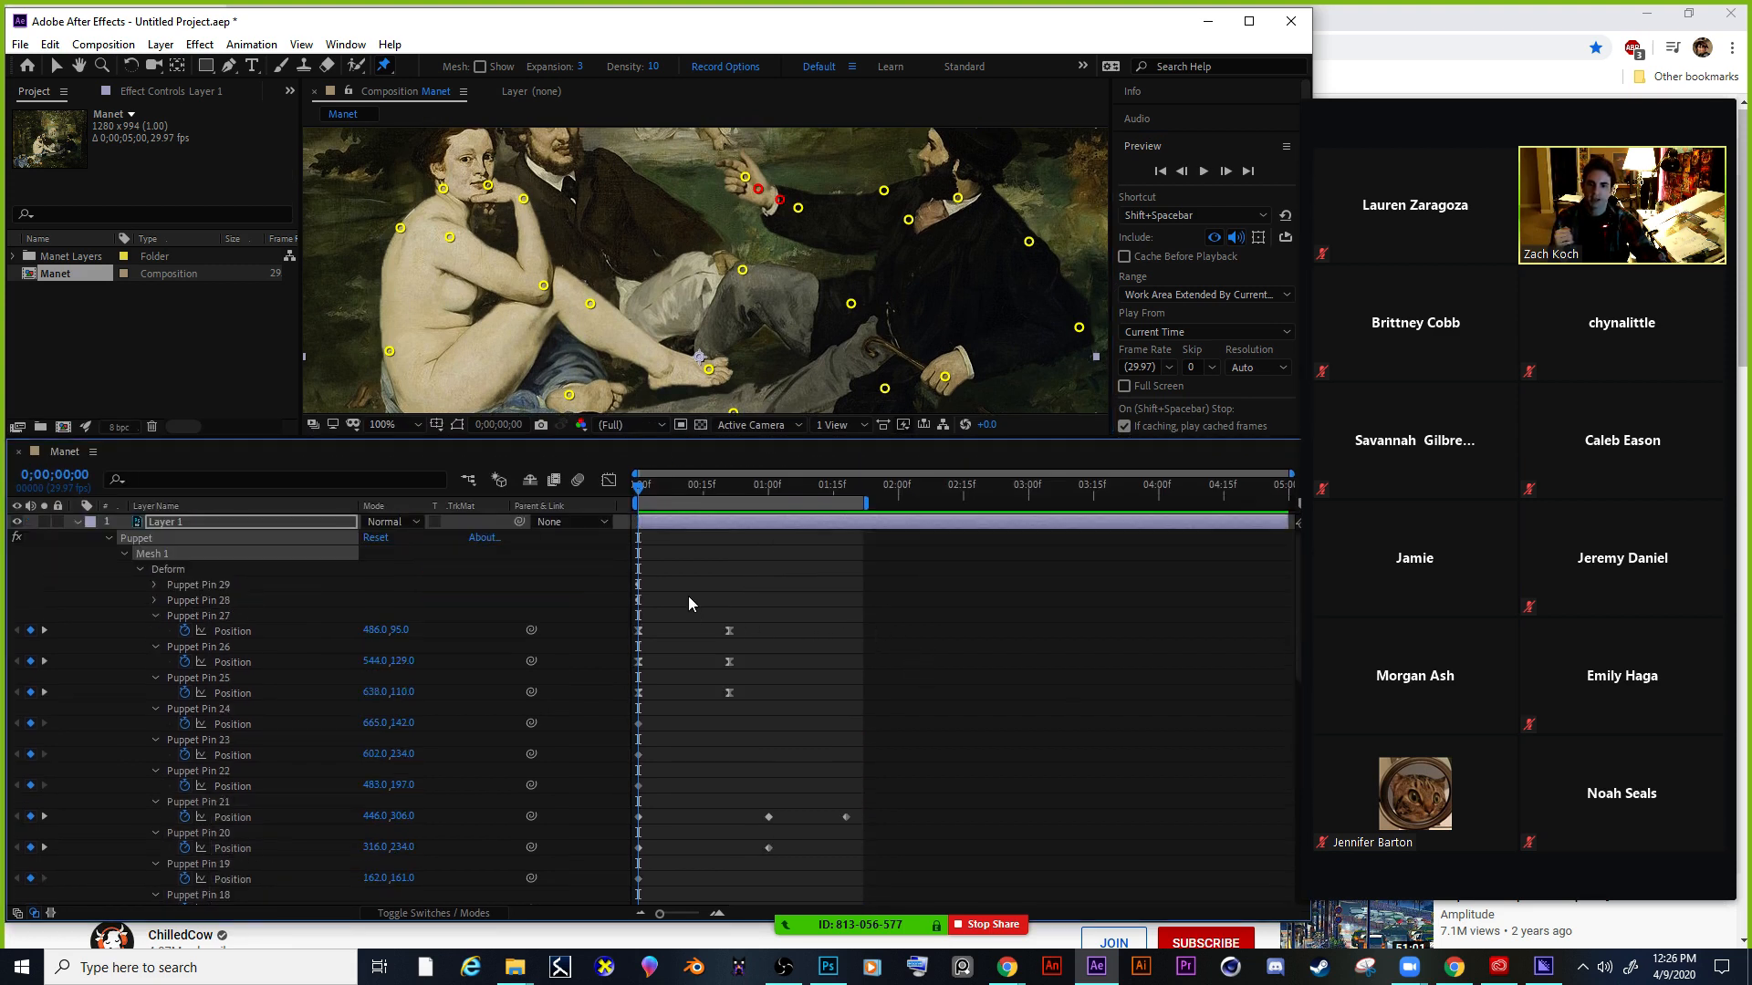
left_click_drag(679, 582, 630, 828)
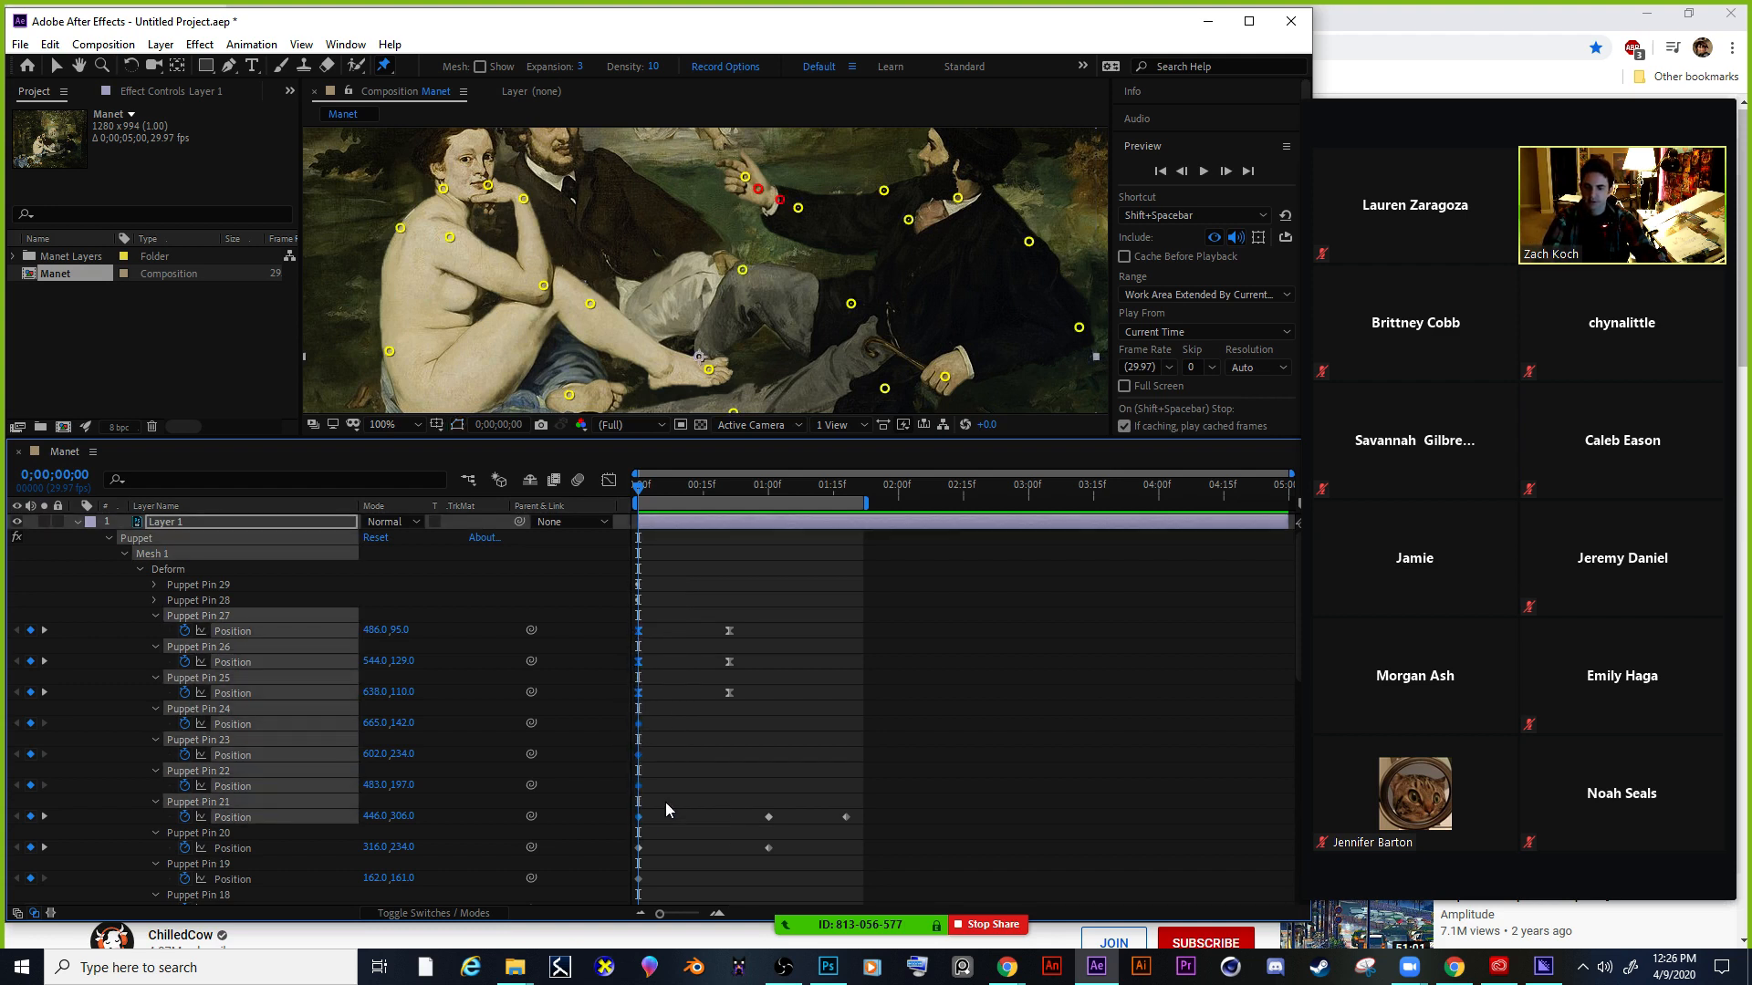
left_click_drag(637, 490, 864, 493)
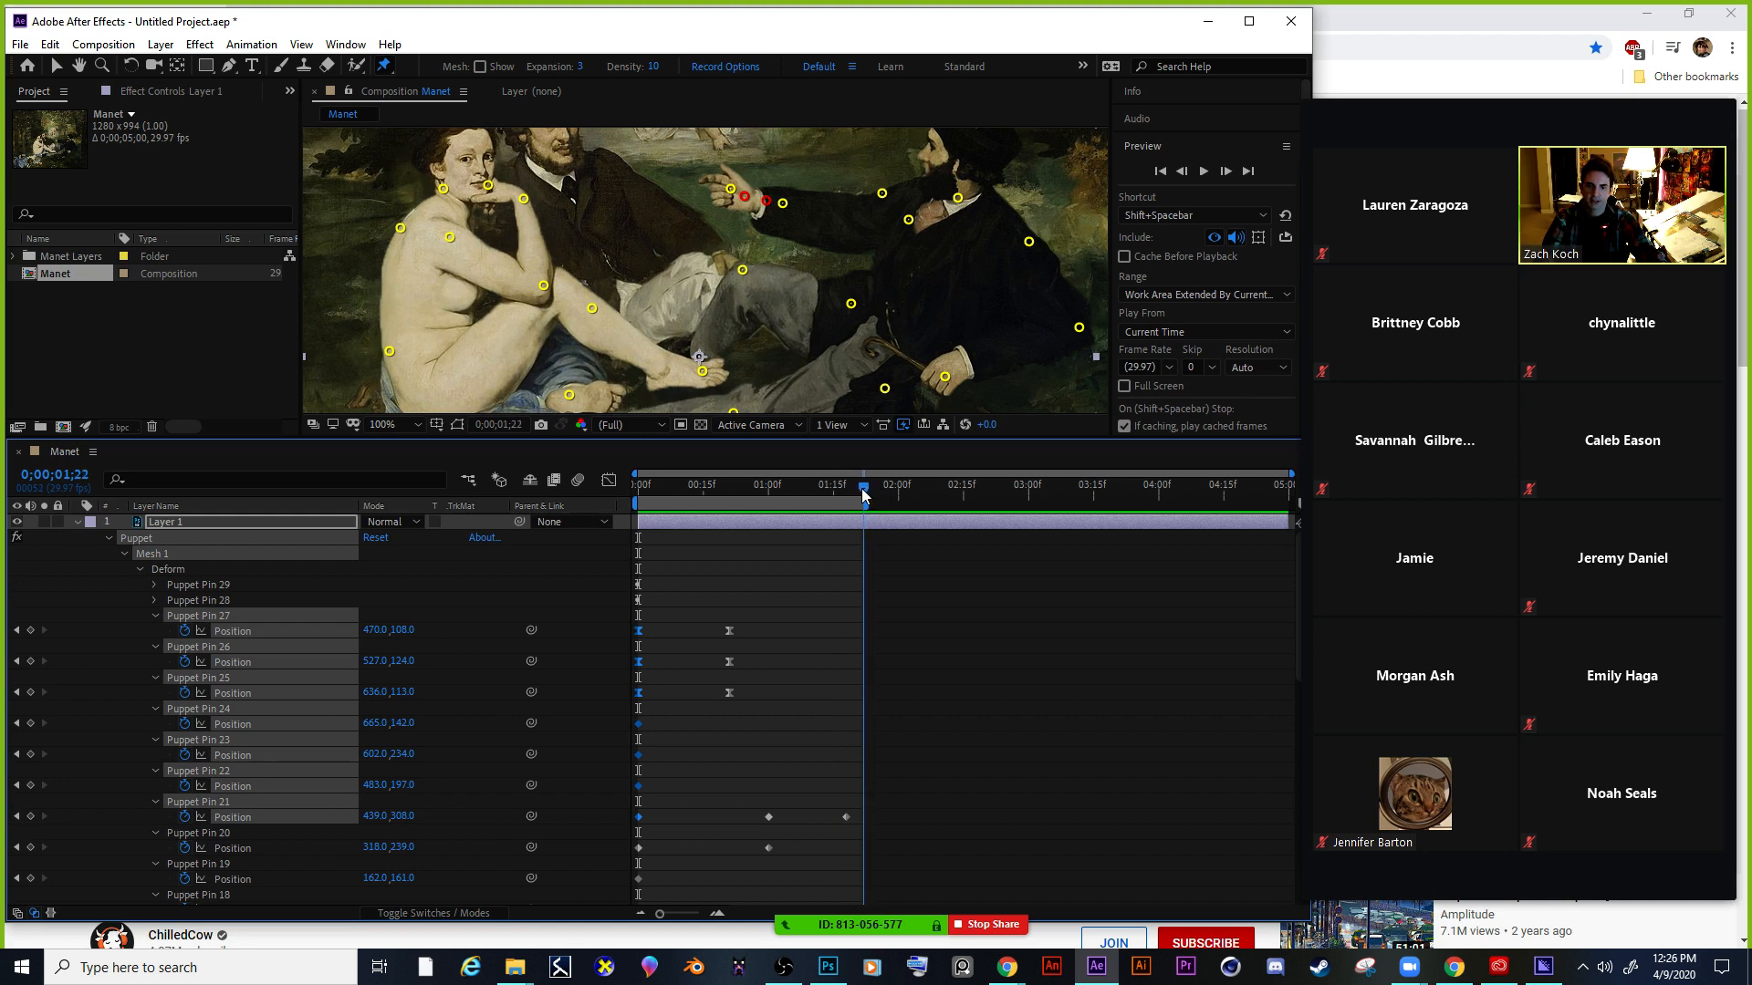
left_click(49, 44)
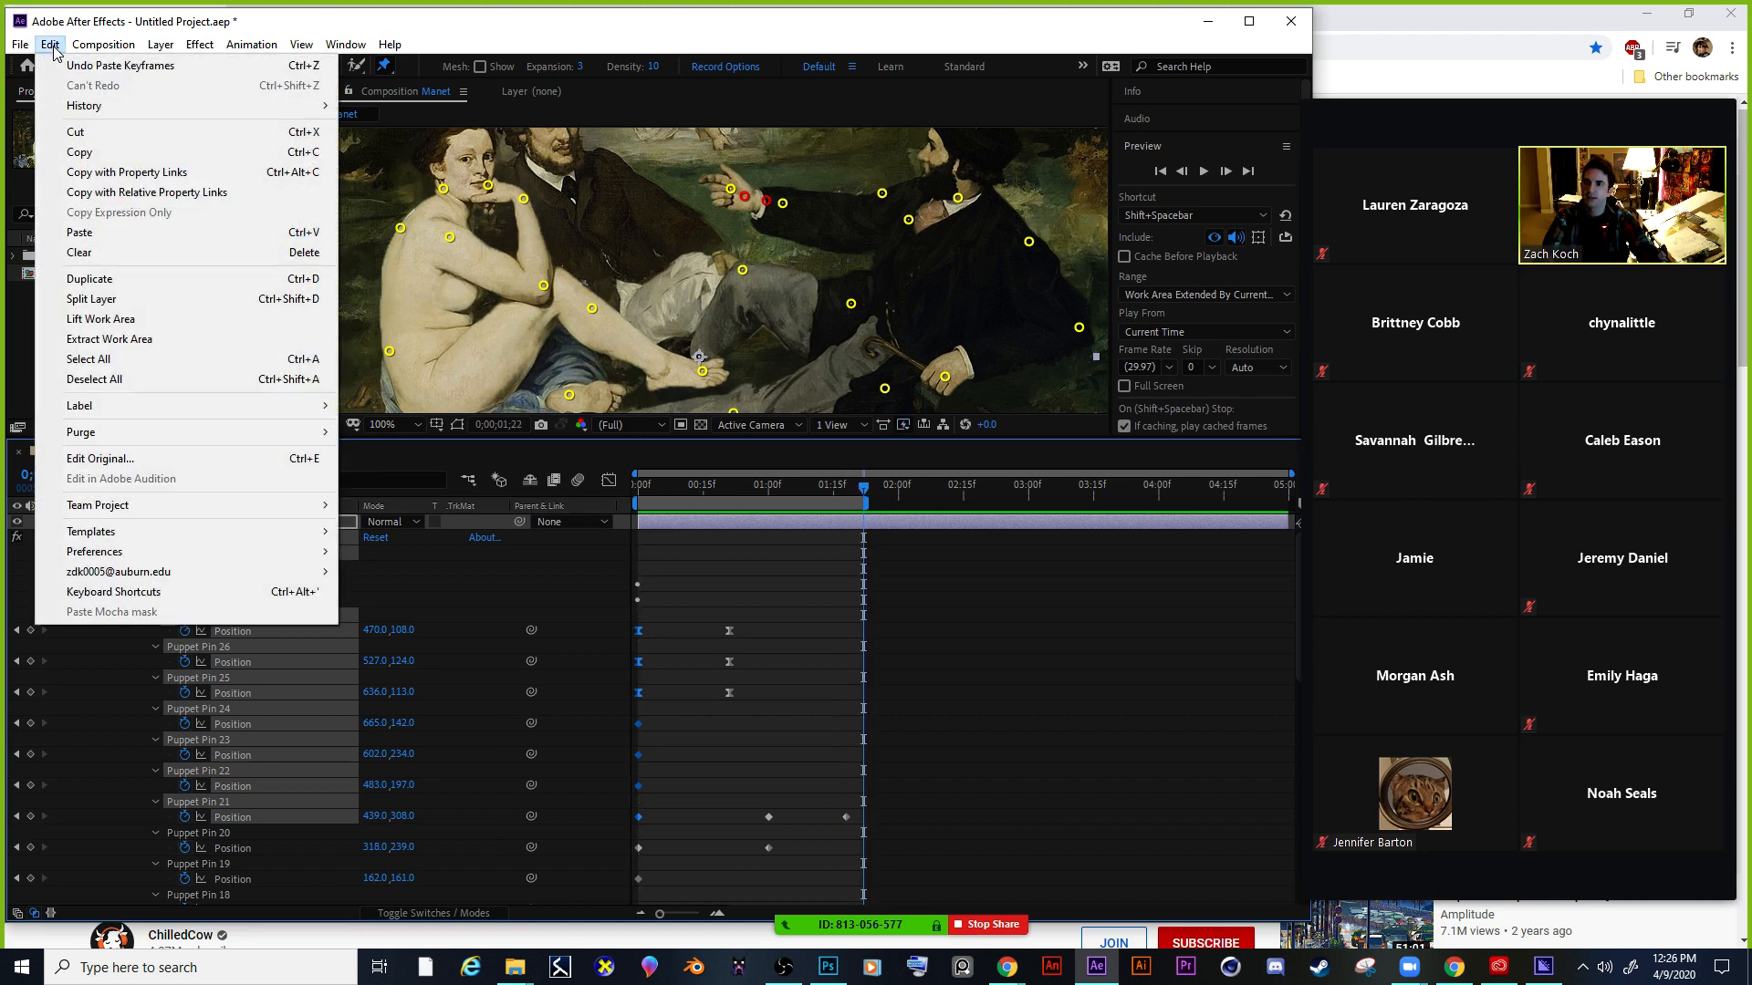
left_click(111, 235)
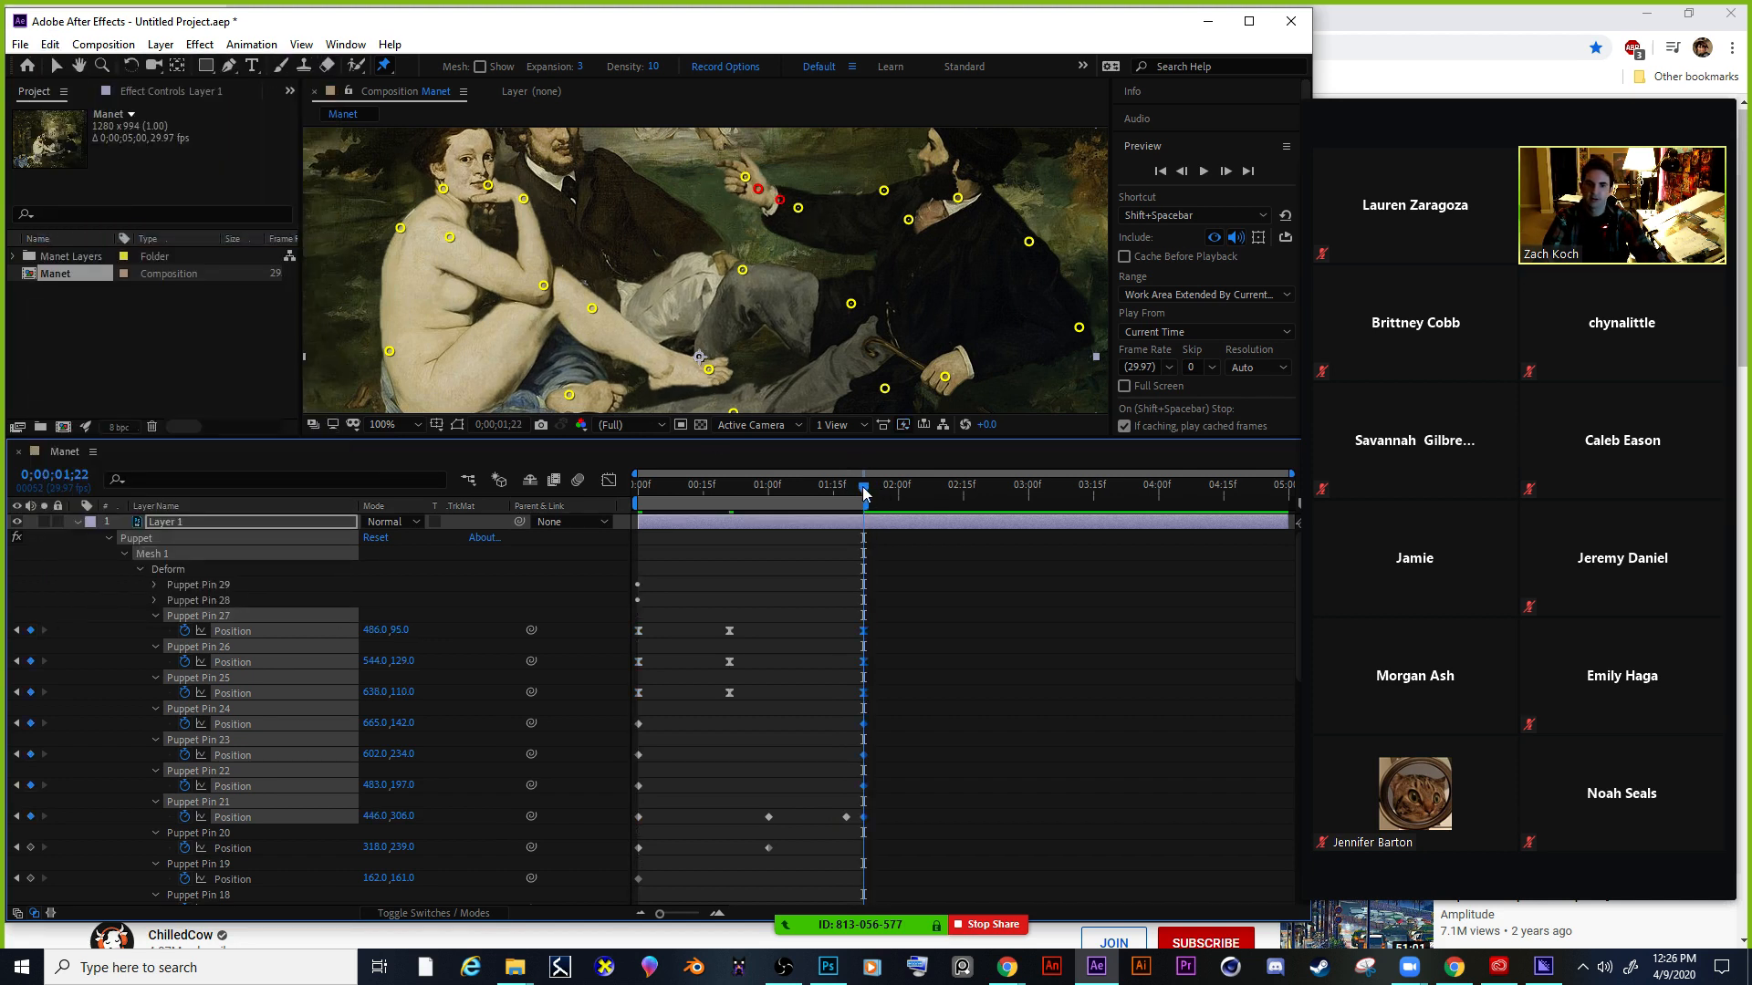
Return to the first frame, enlarge the composition view and play the looping animation of both figures.
key("Home")
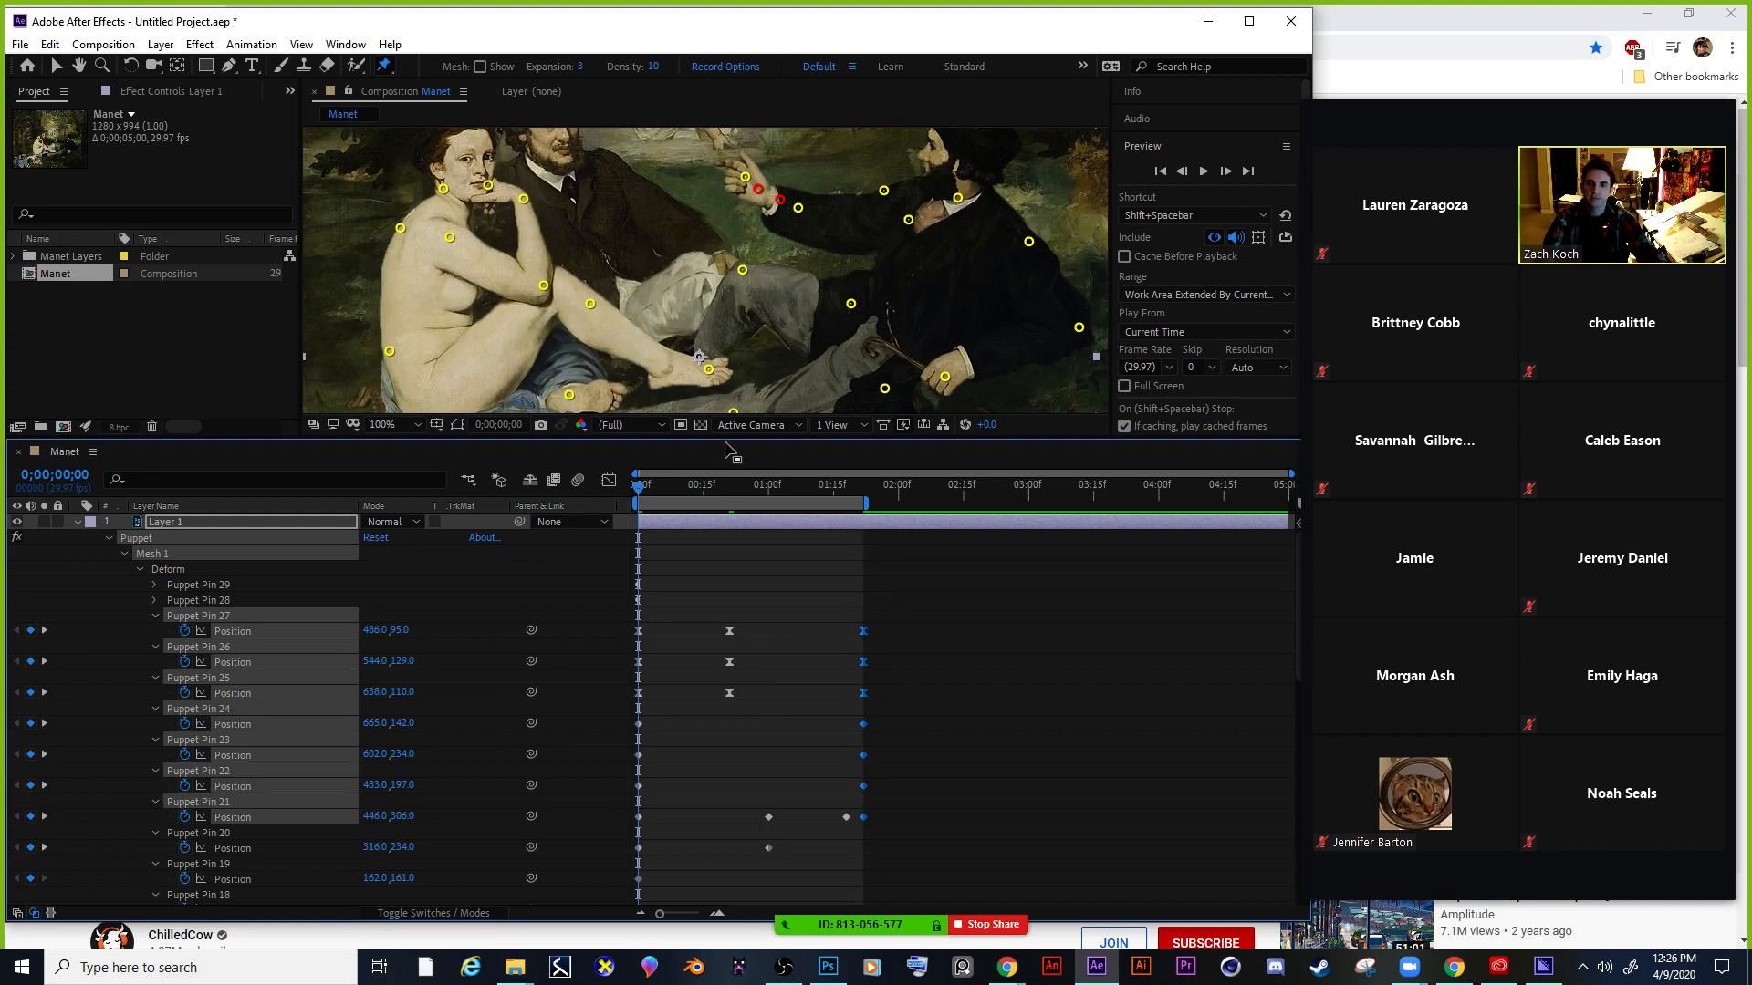
left_click_drag(720, 438, 720, 604)
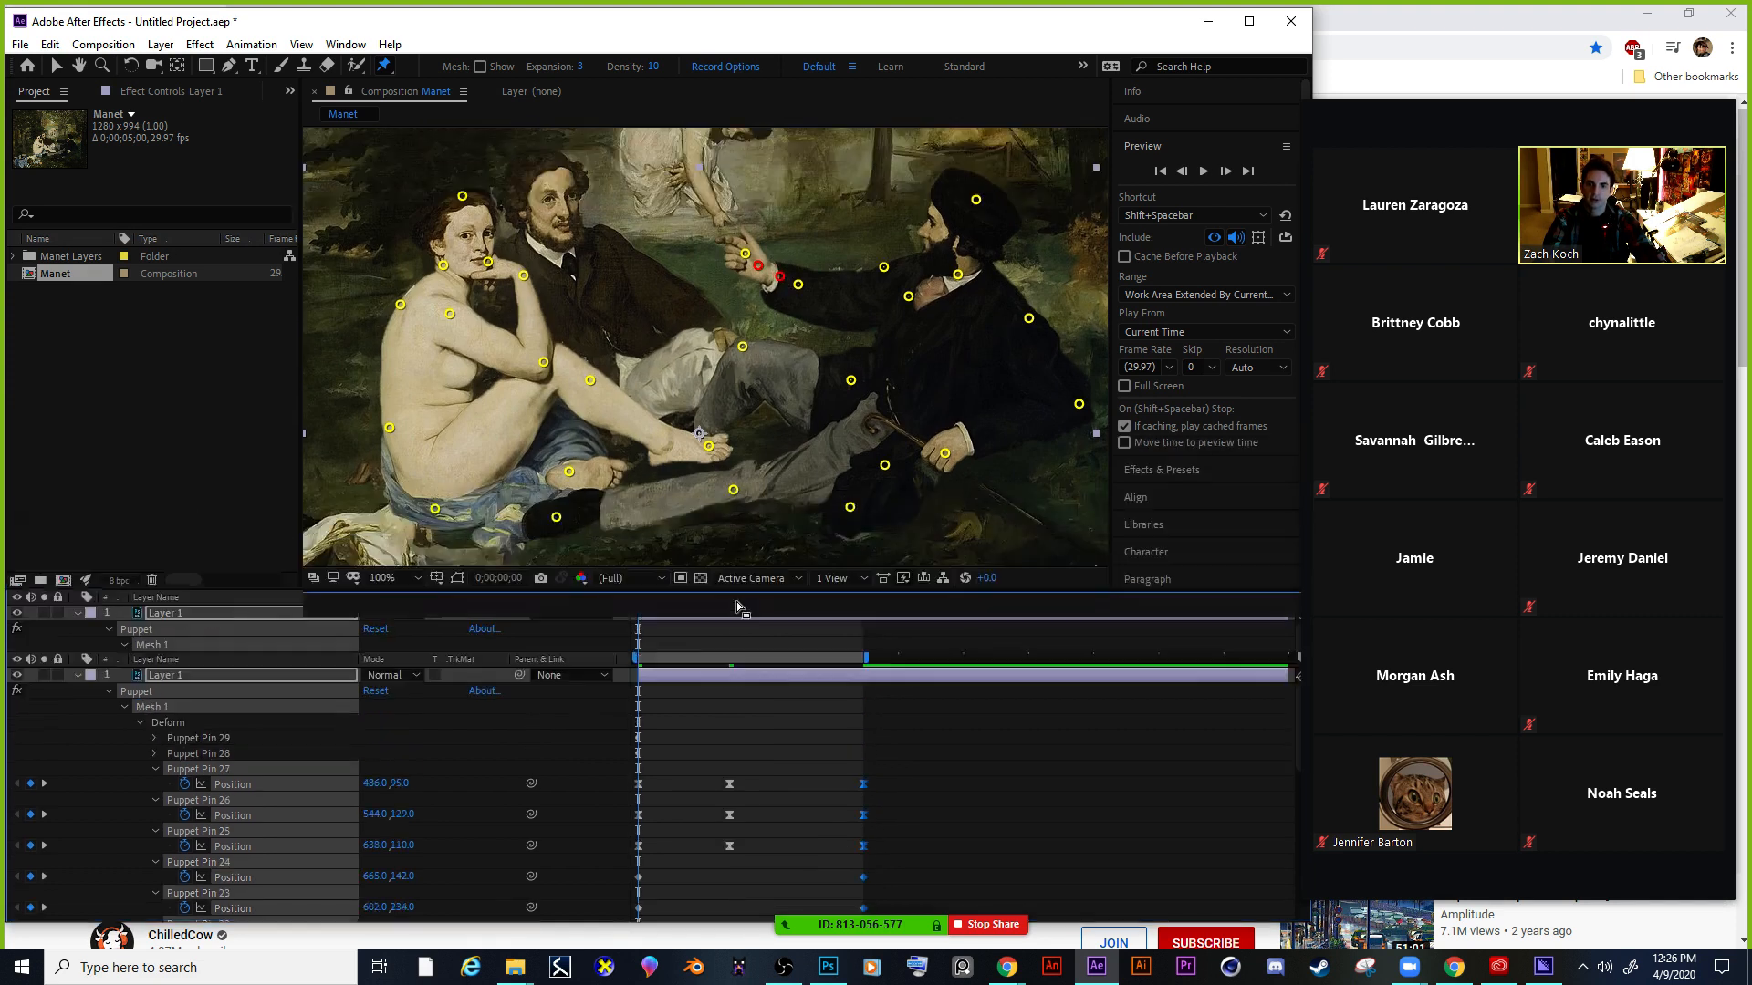
left_click(1201, 172)
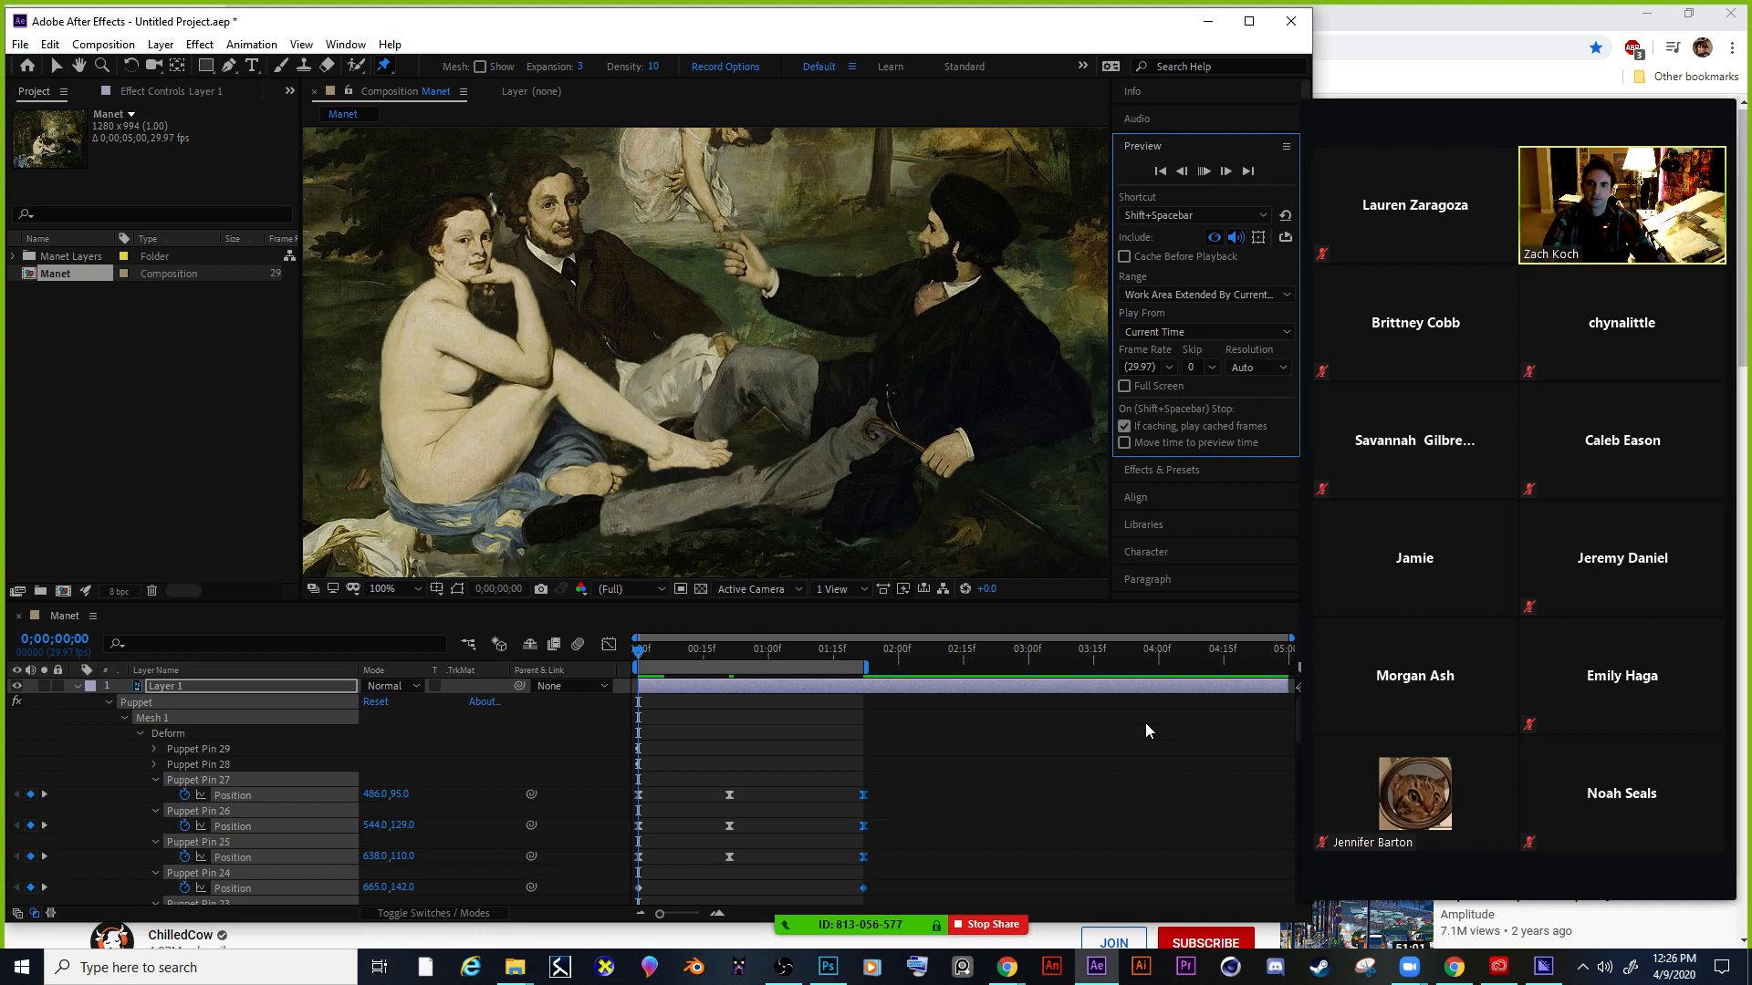
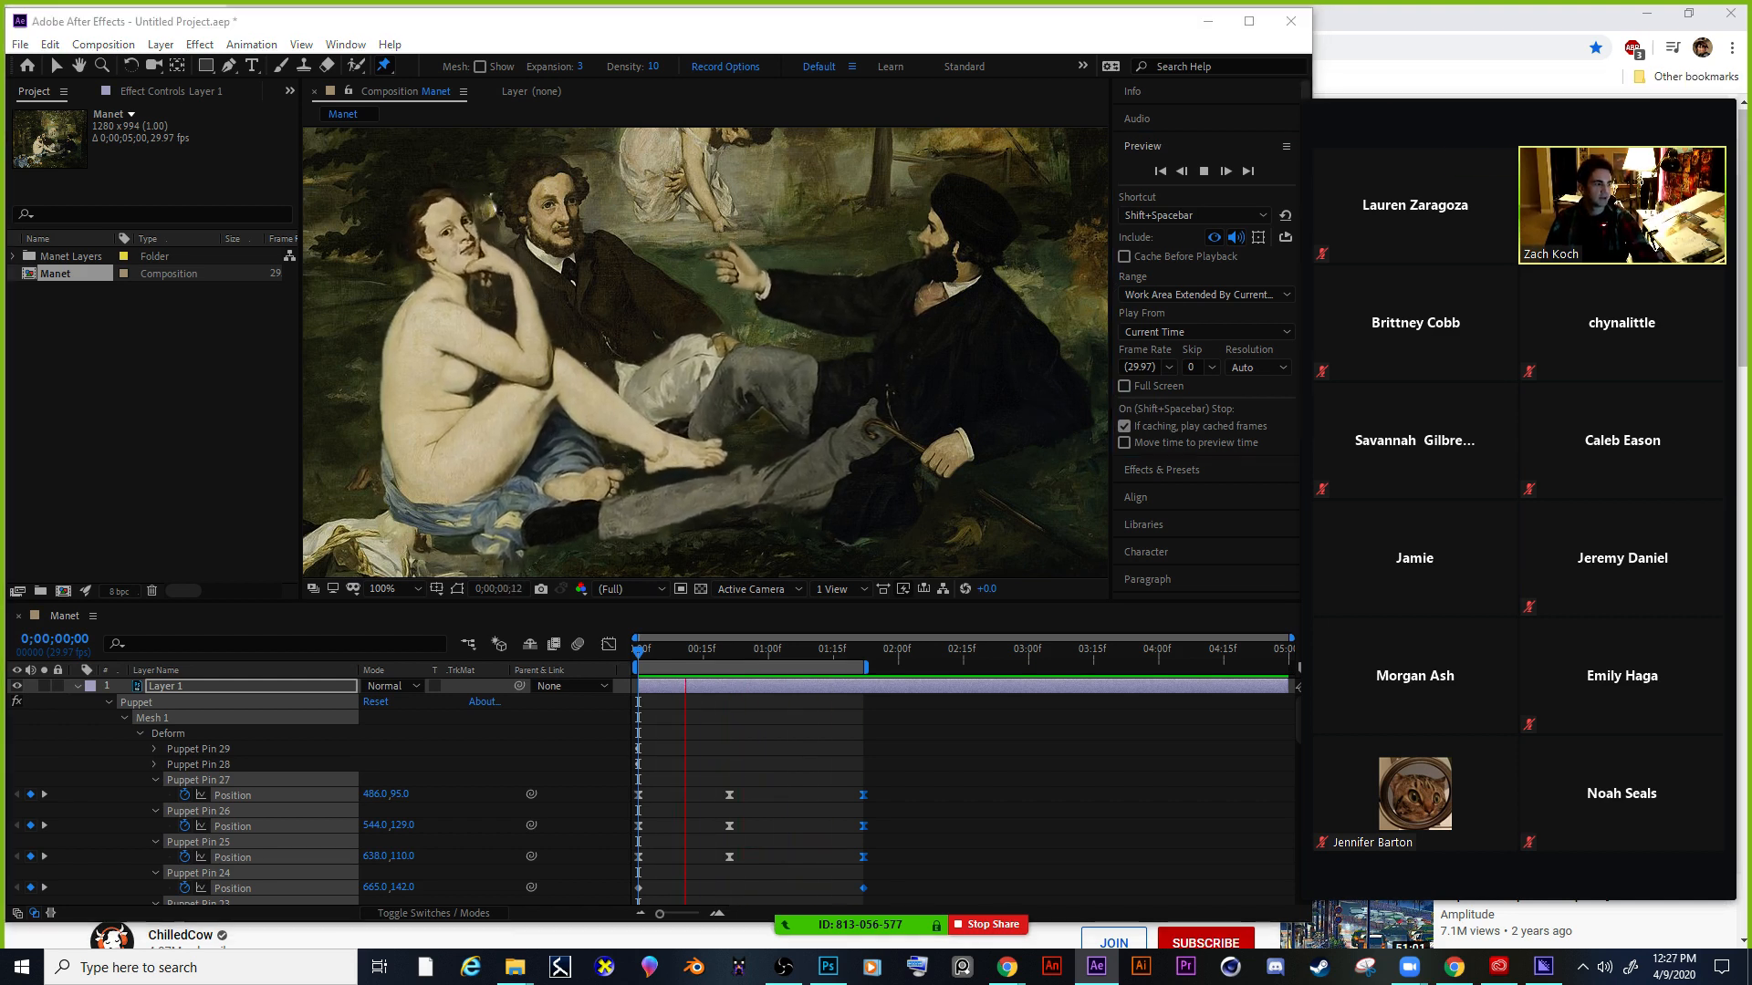
key("alt+Tab")
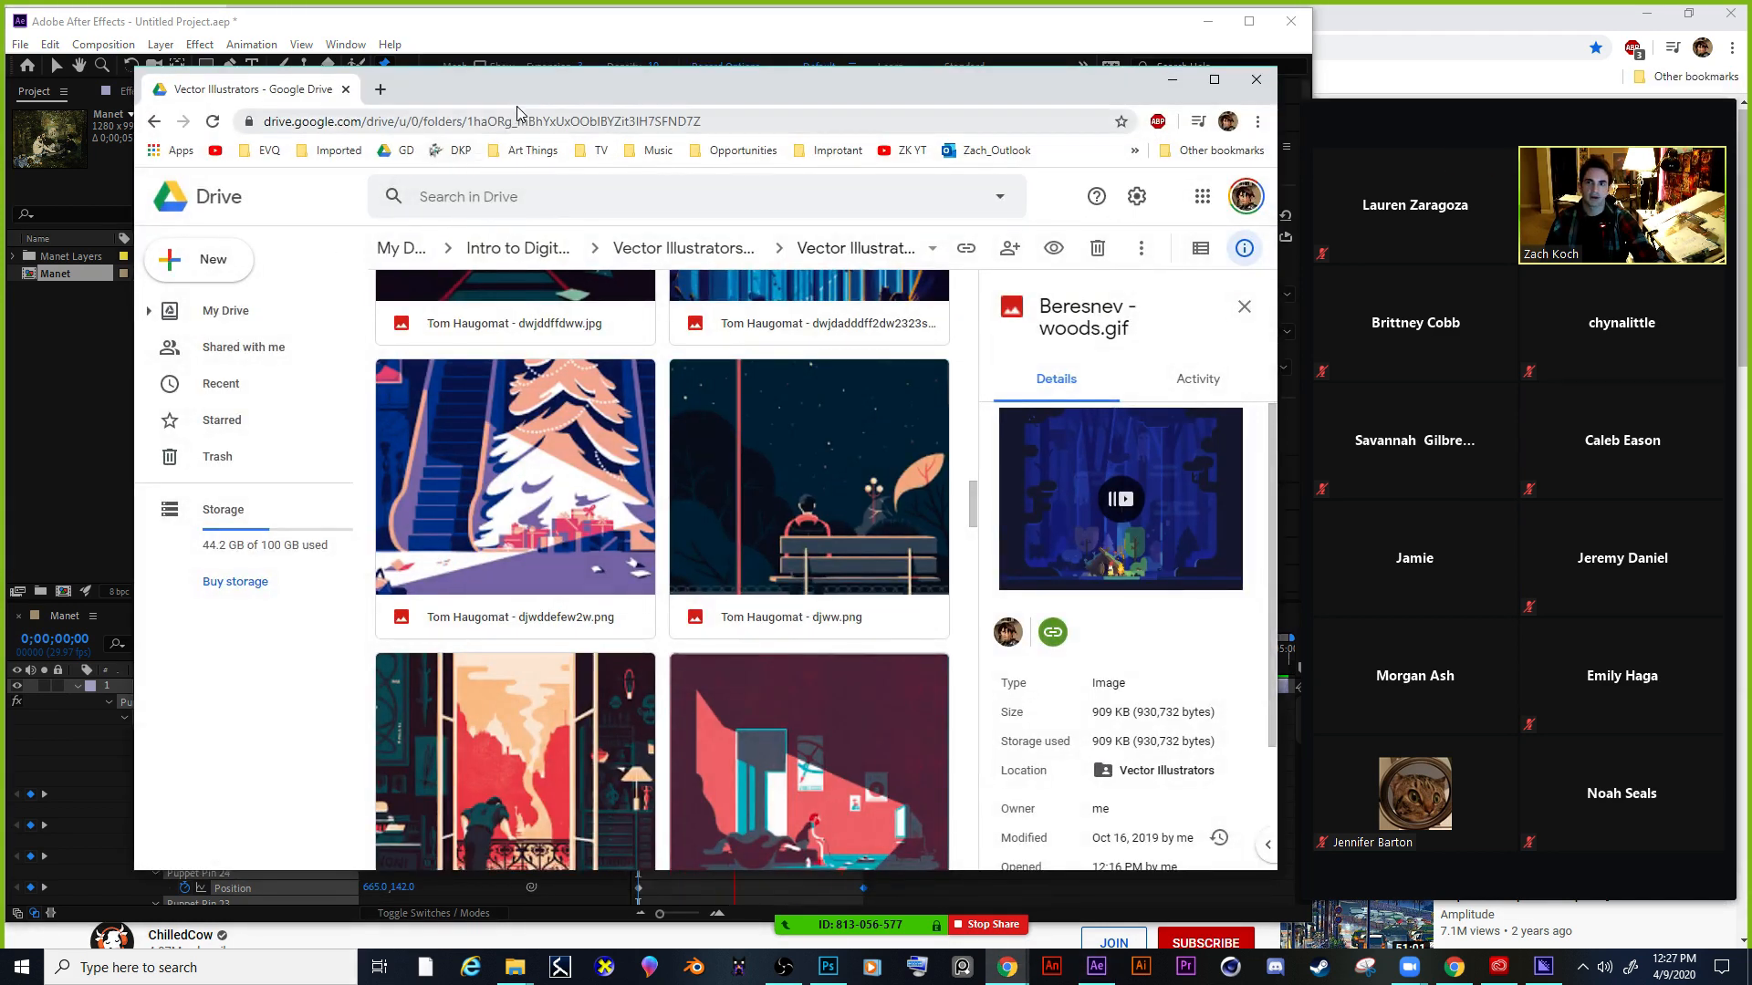
key("alt+Tab")
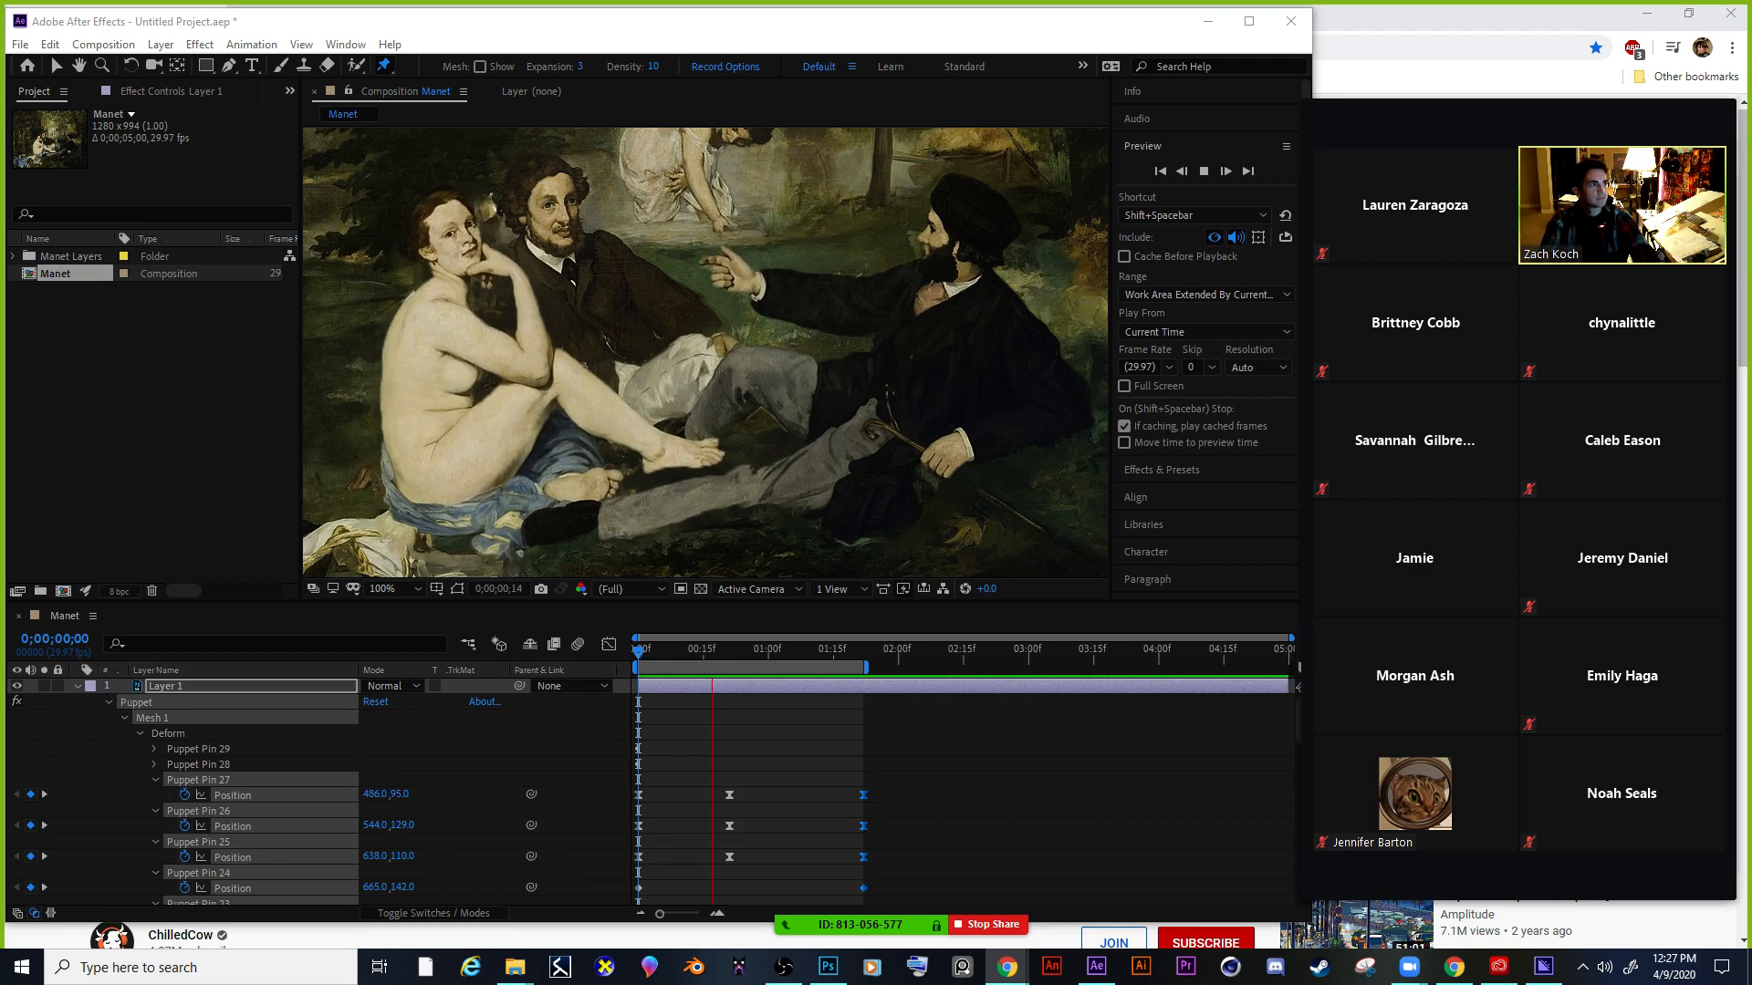
Switch to the scorpiondagger.tumblr.com page, browse its animated painting-collage GIFs as examples, and return to After Effects.
key("alt+Tab")
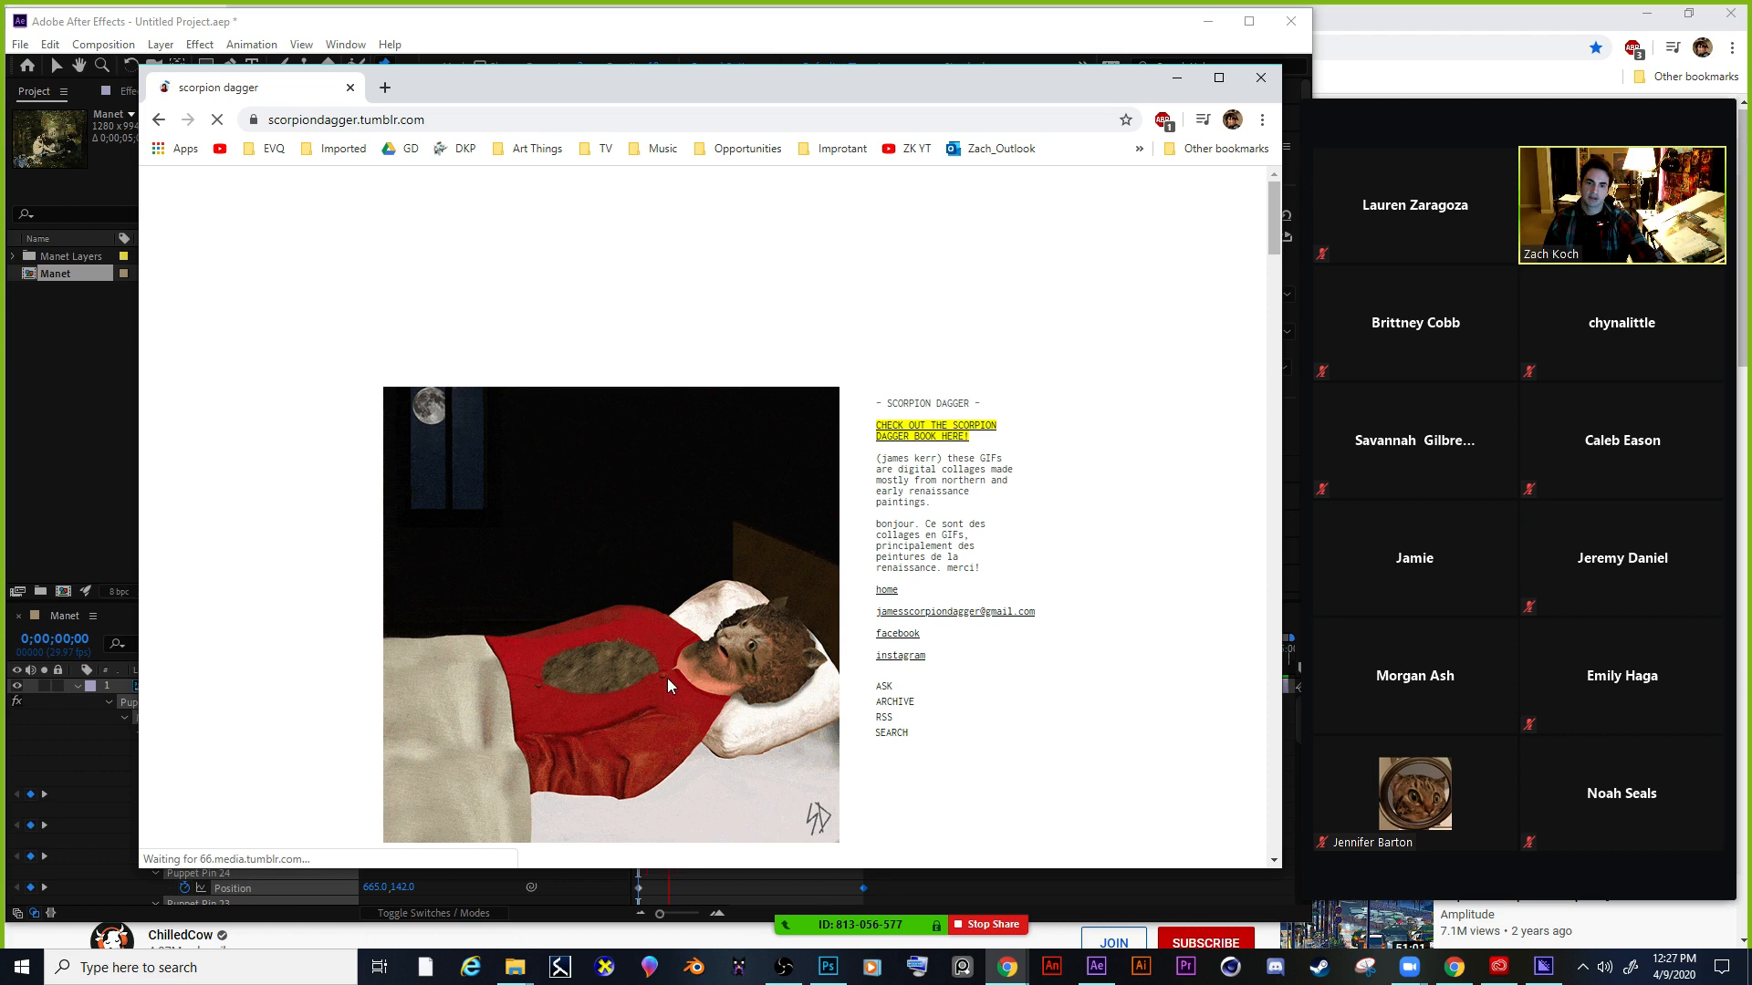
scroll(715, 689, "down", 3)
scroll(707, 690, "down", 3)
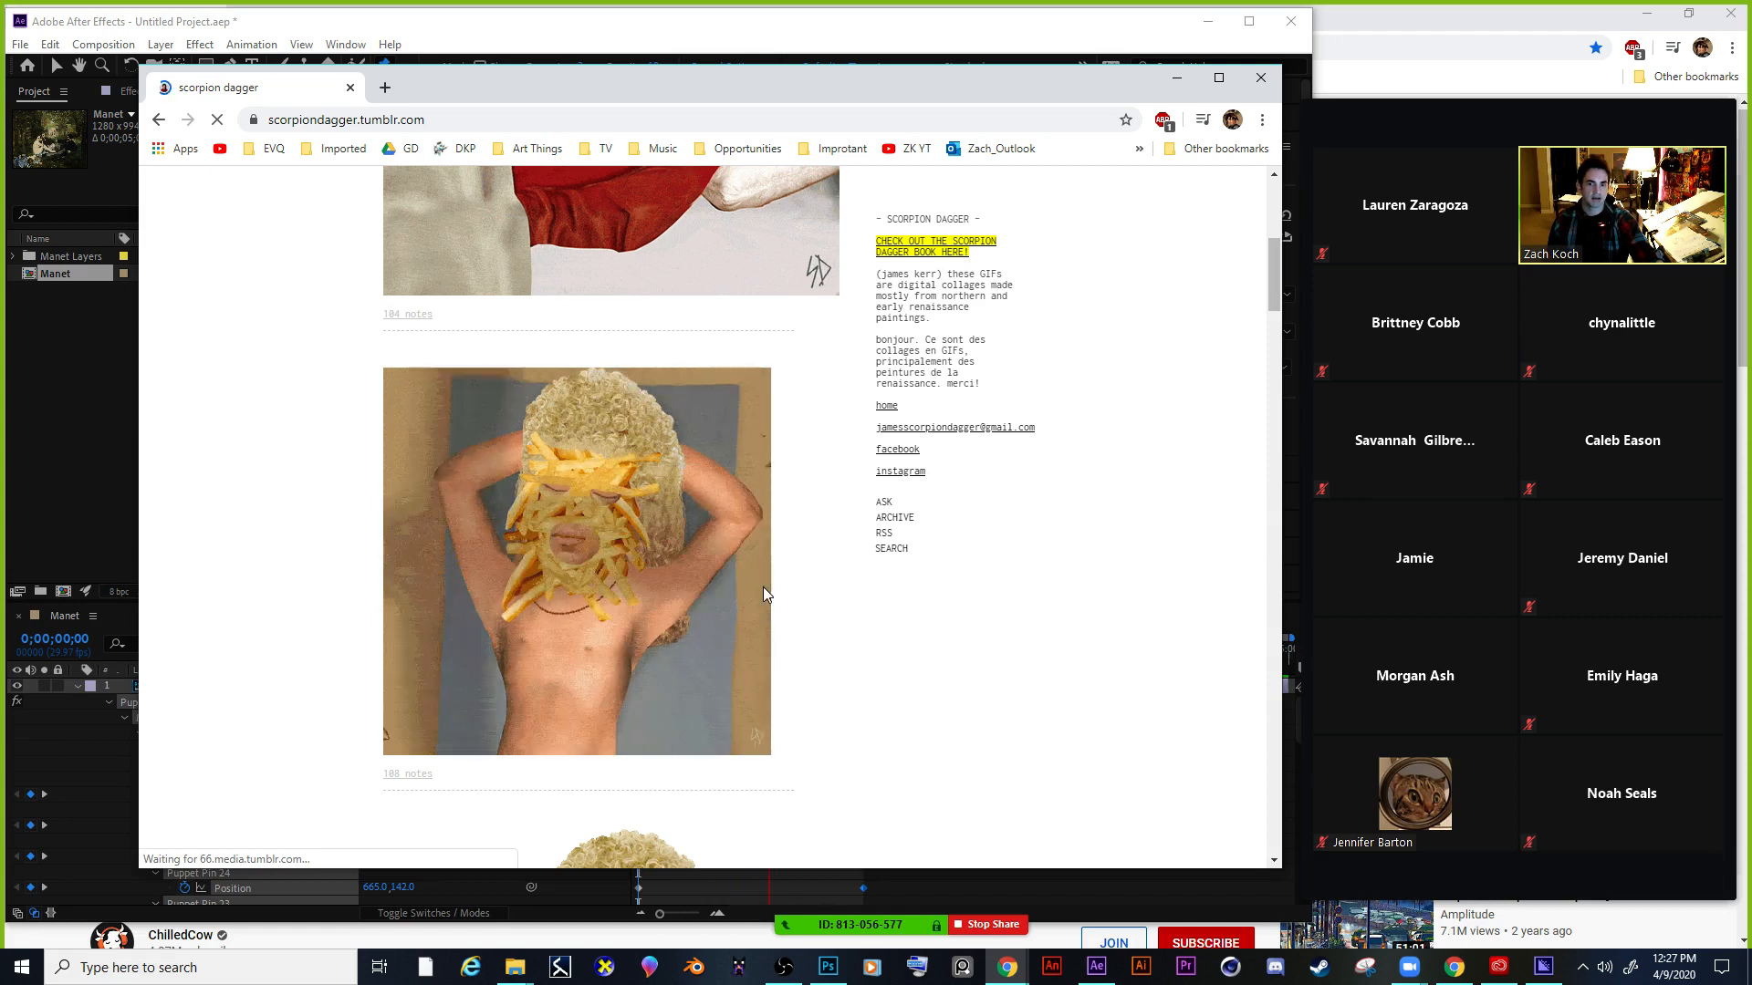
scroll(769, 612, "down", 3)
scroll(768, 612, "up", 2)
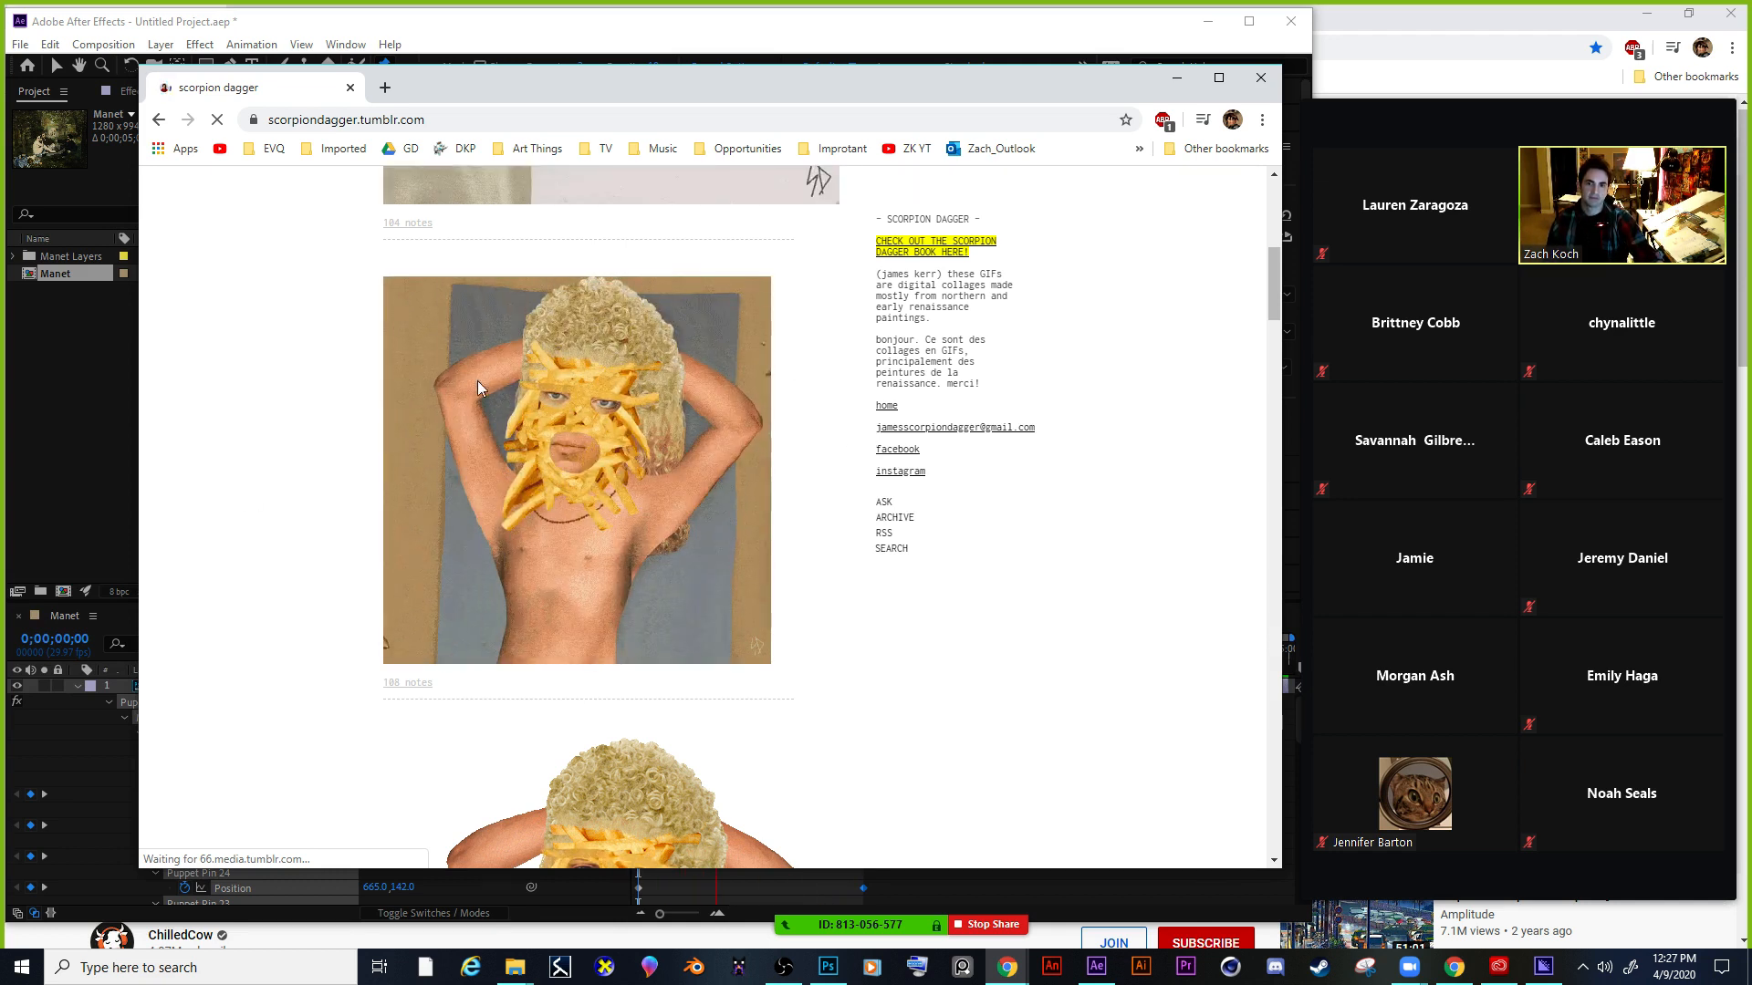
scroll(844, 688, "down", 5)
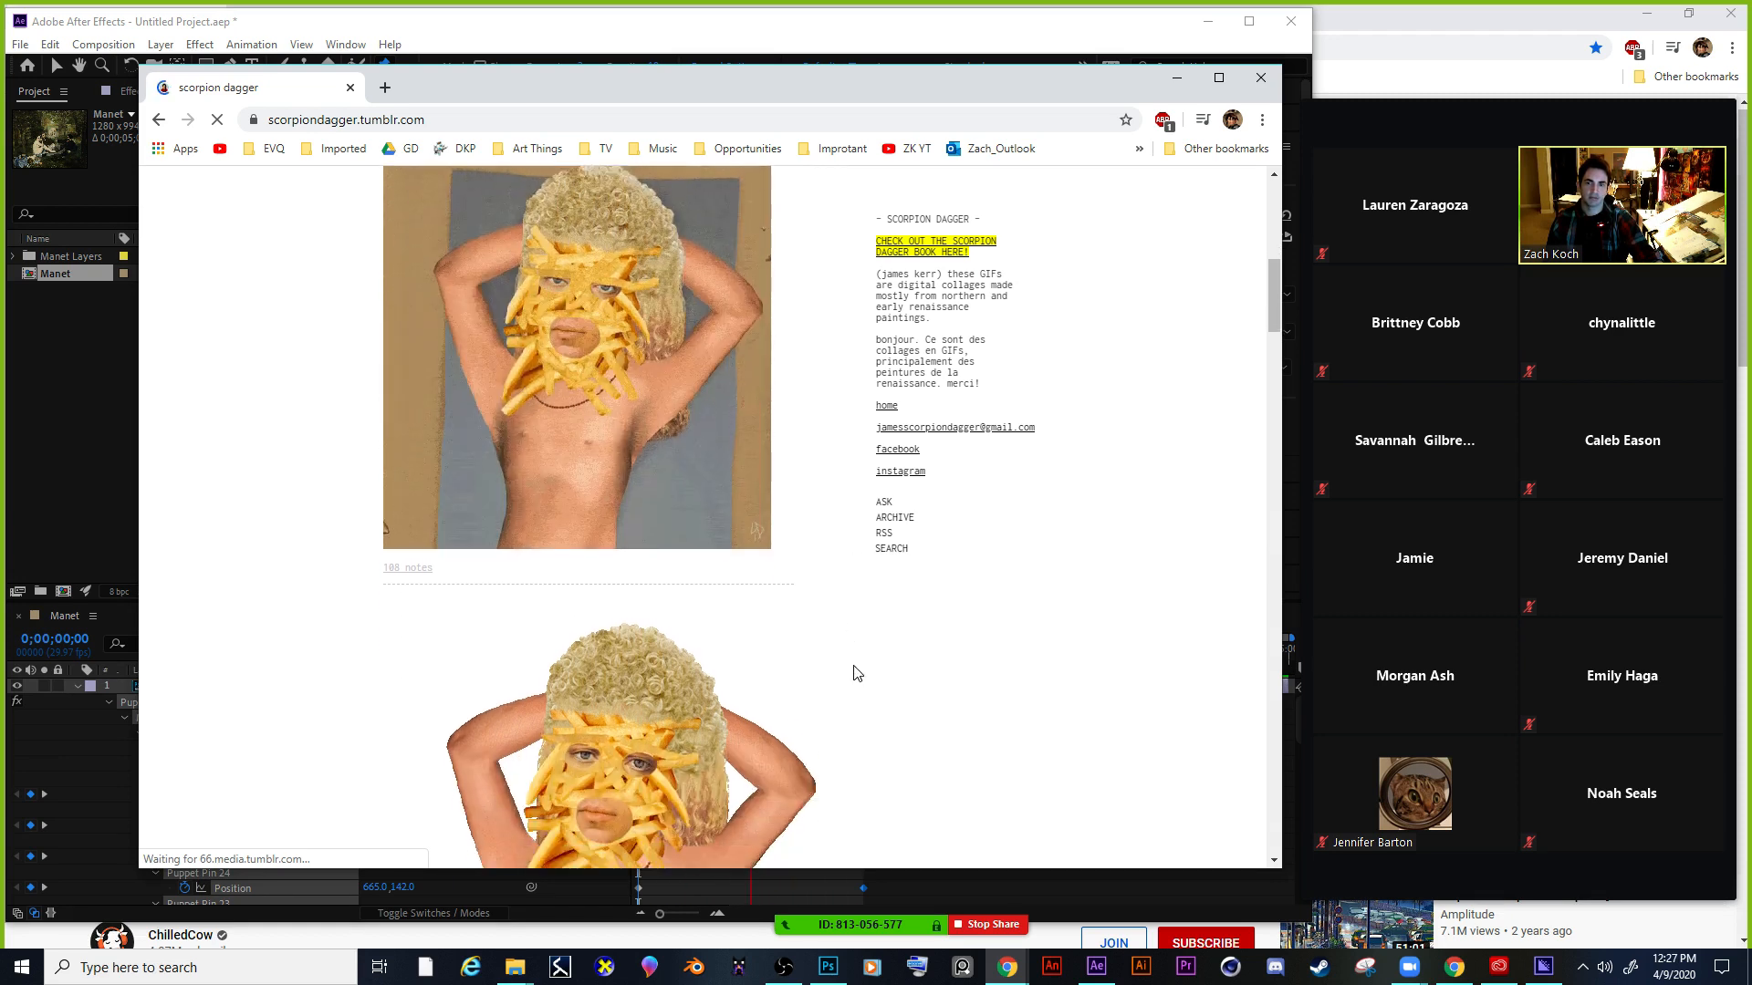
scroll(869, 631, "down", 6)
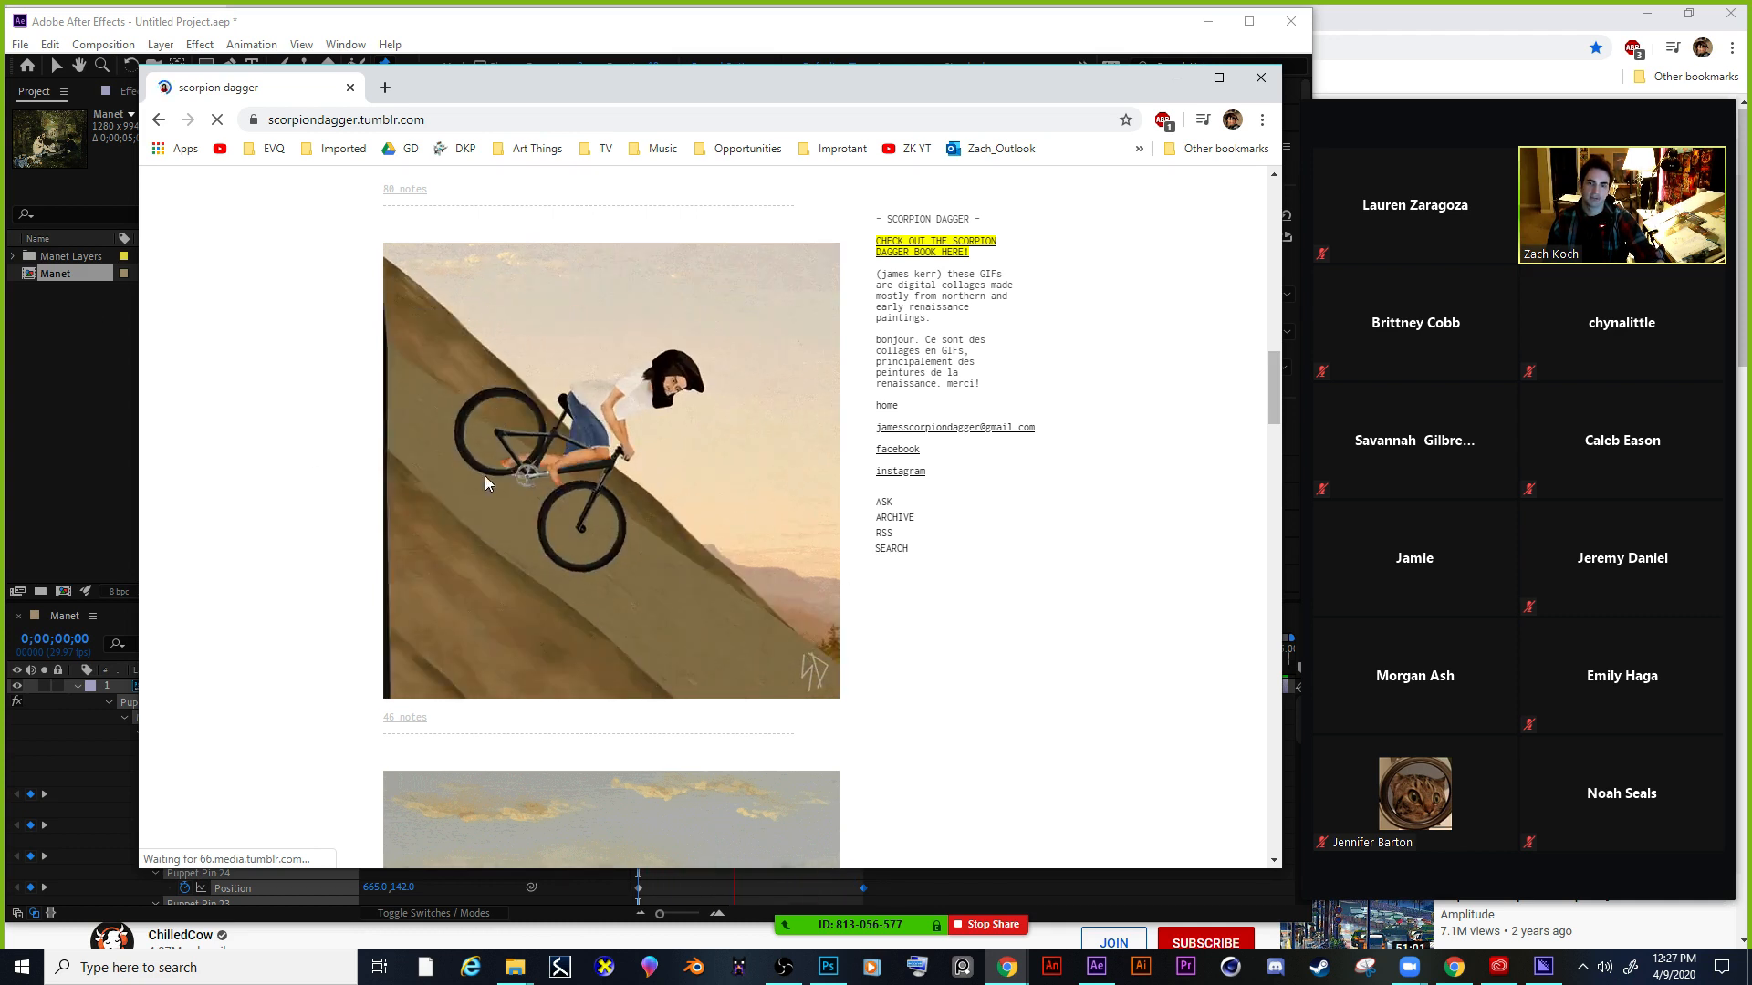
scroll(689, 526, "down", 6)
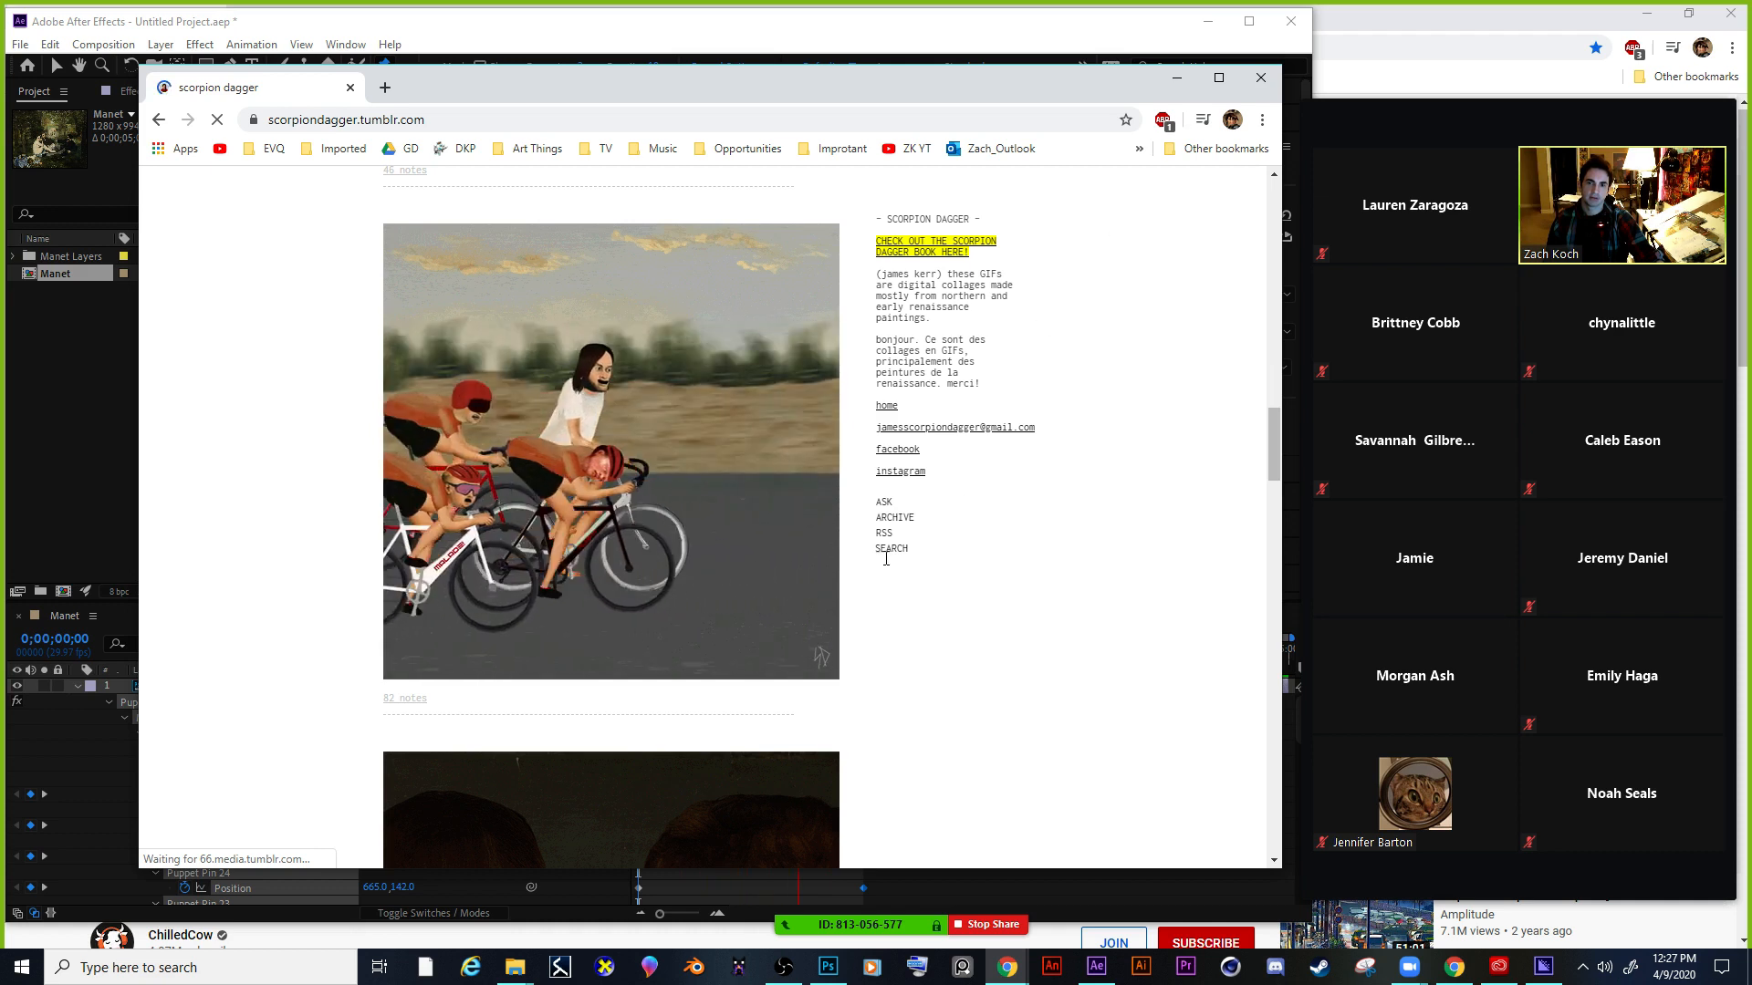
scroll(899, 564, "down", 4)
scroll(899, 564, "down", 1)
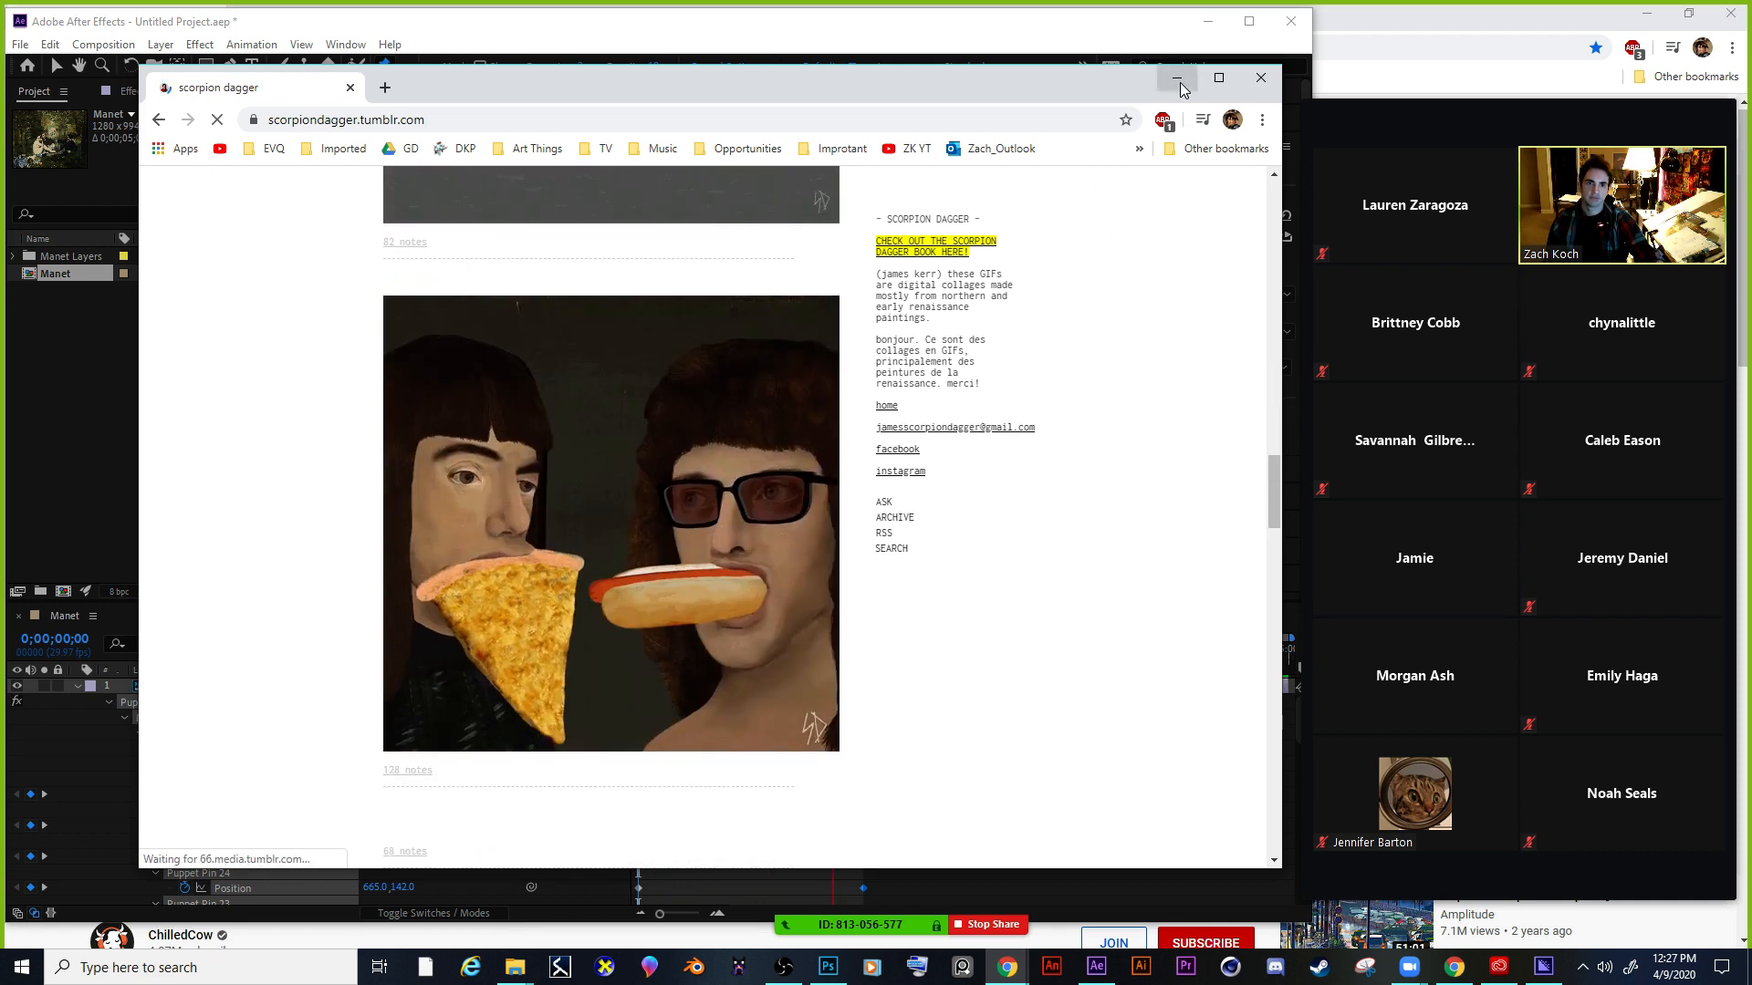
left_click(1177, 80)
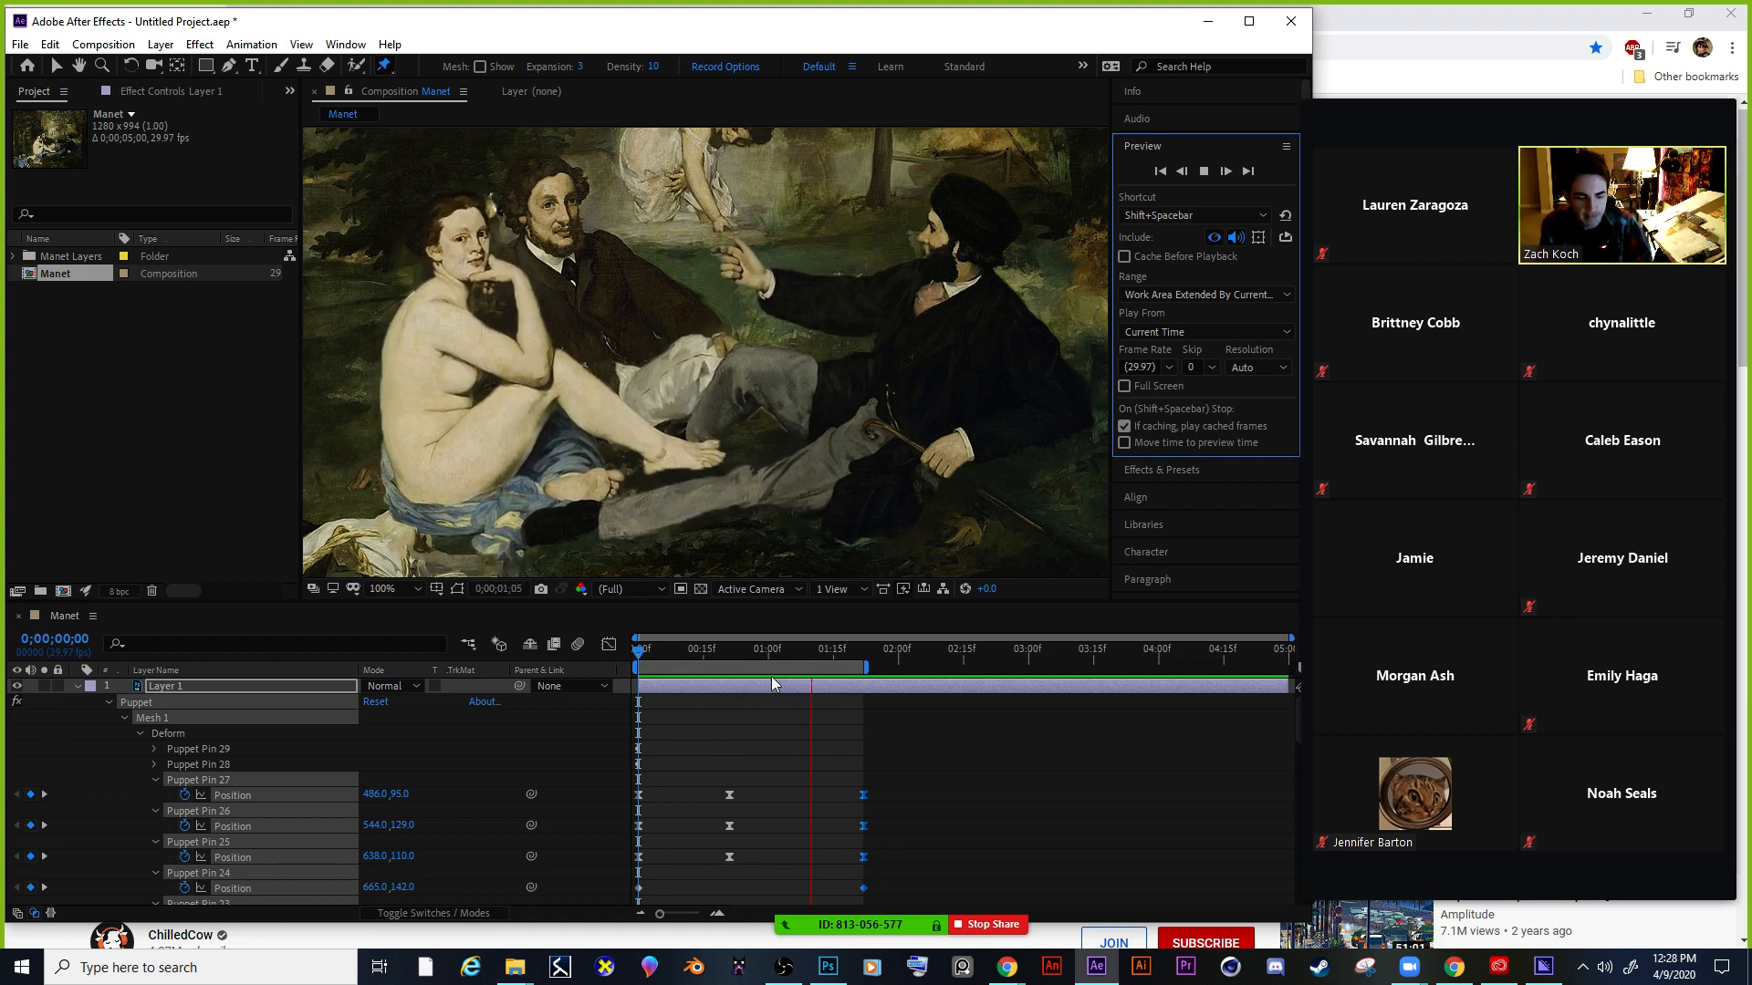
Stop the preview, scrub to 0;00;01;19 and save the project as Manet.
left_click(702, 653)
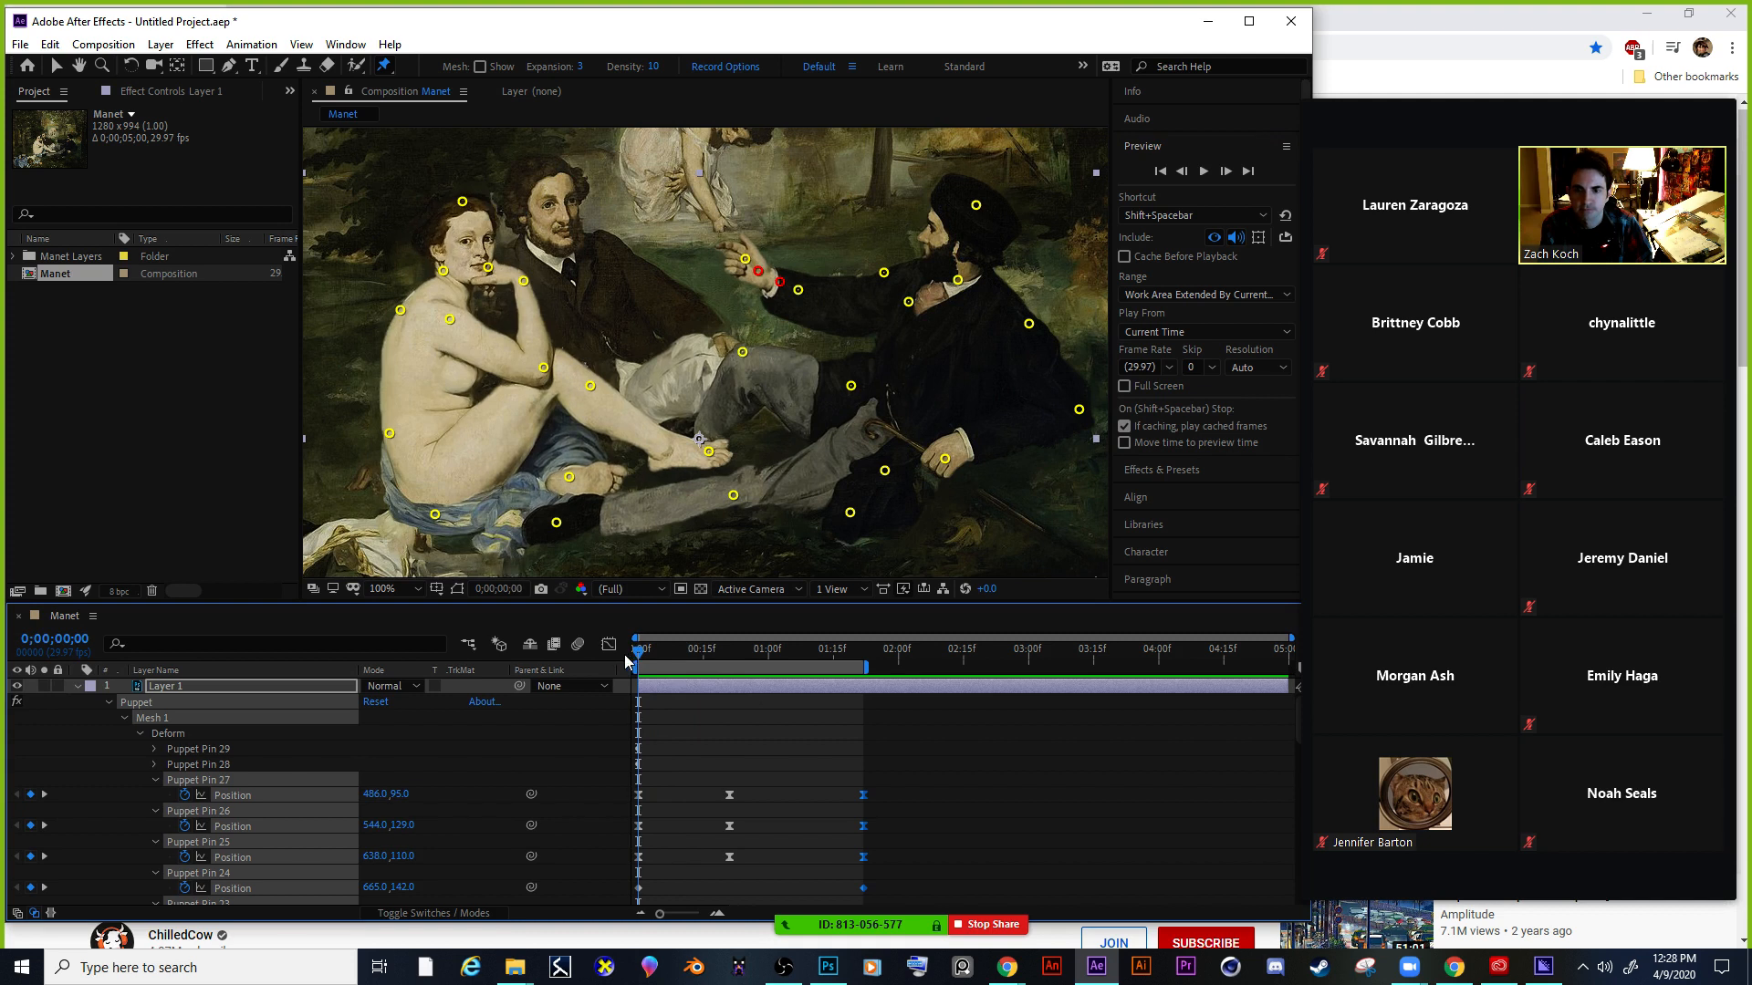
left_click_drag(703, 654, 851, 650)
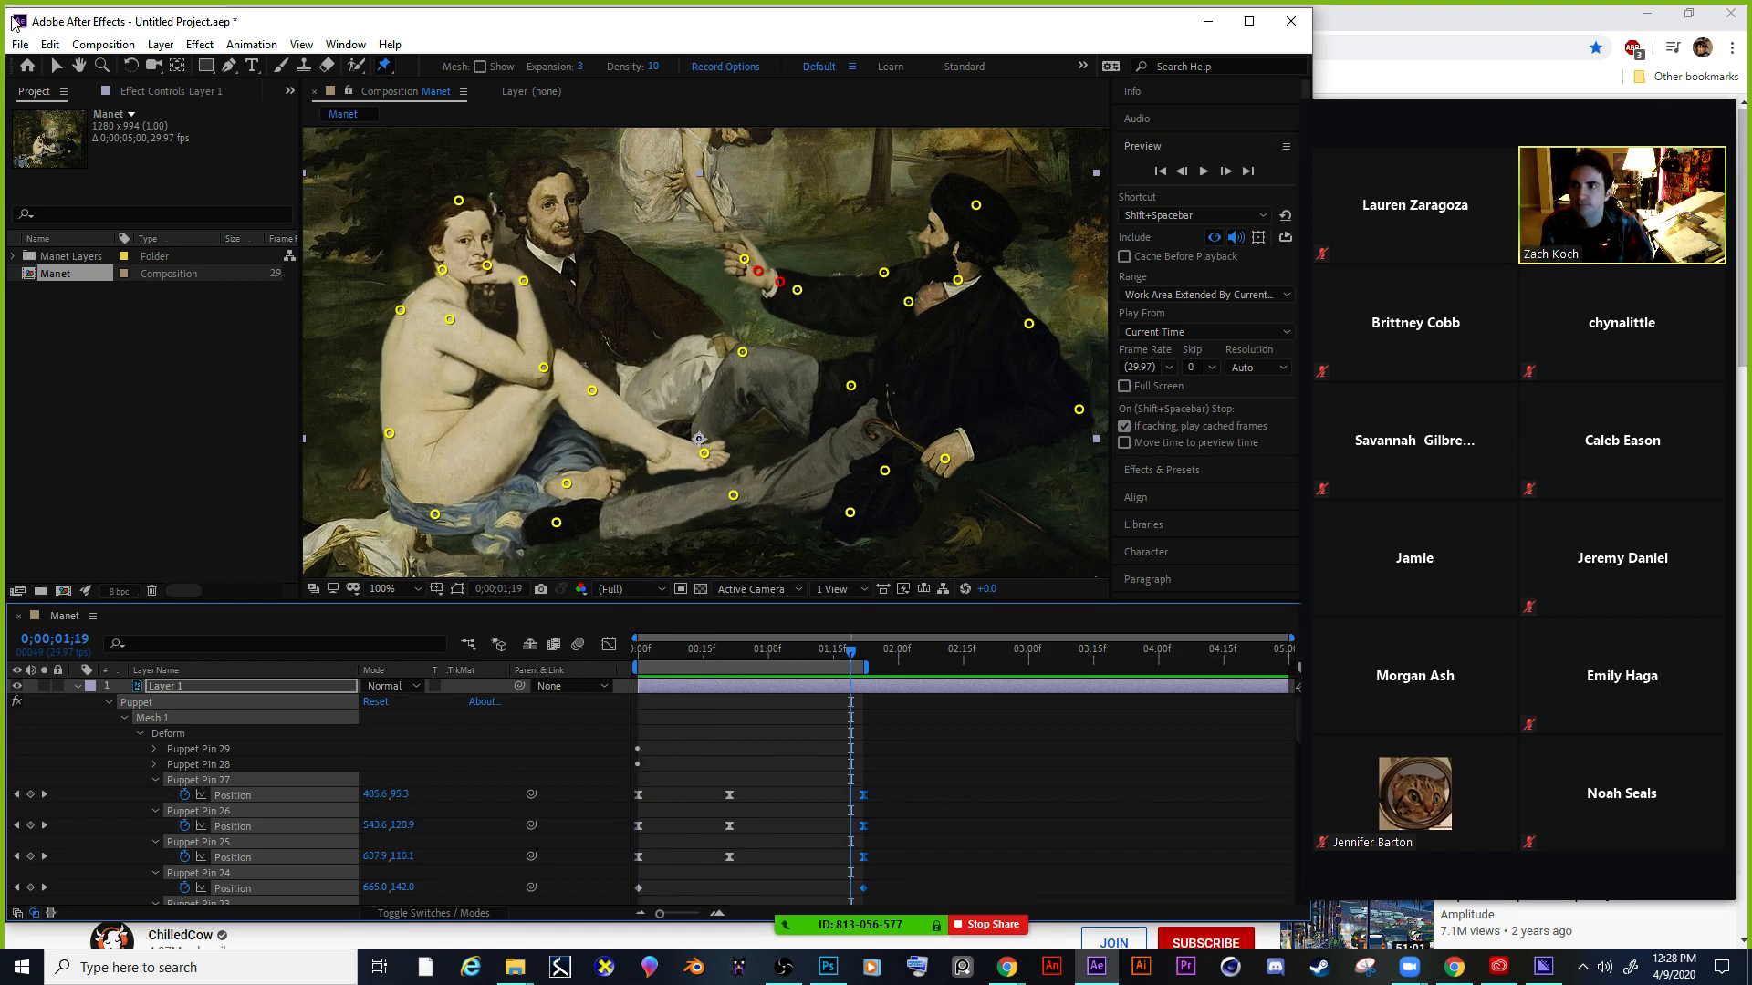
left_click(20, 45)
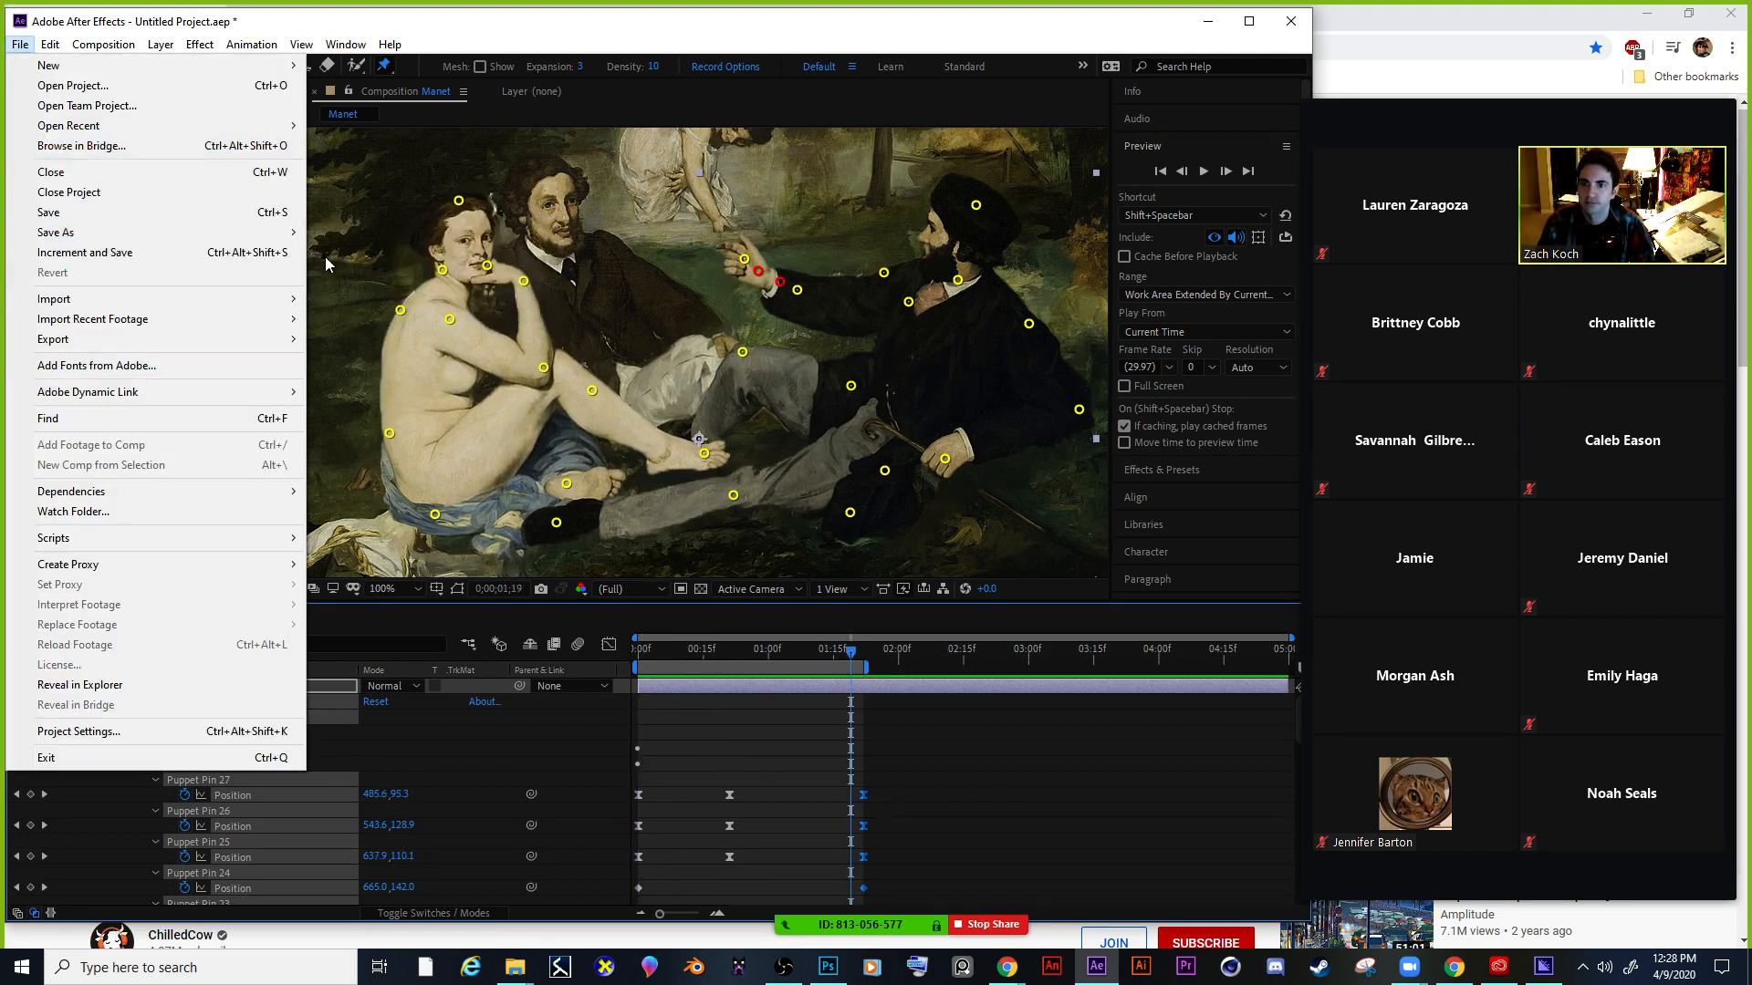
mouse_move(264, 234)
left_click(365, 234)
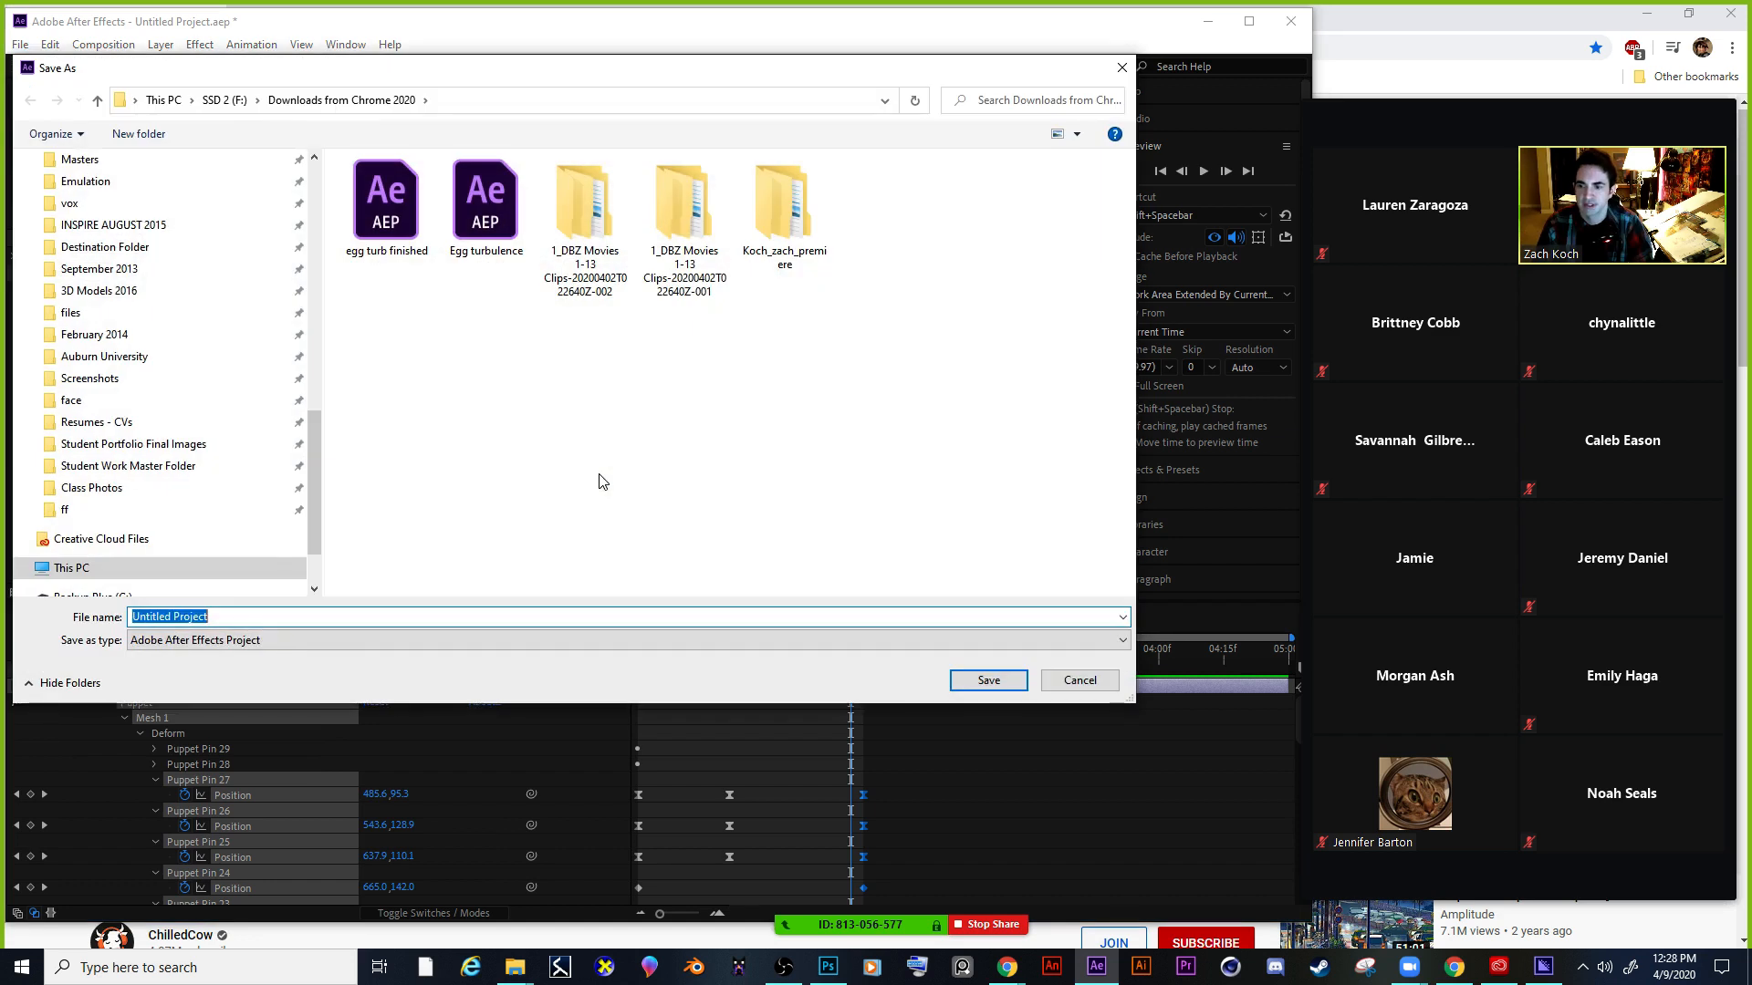
type("Manet")
key("Return")
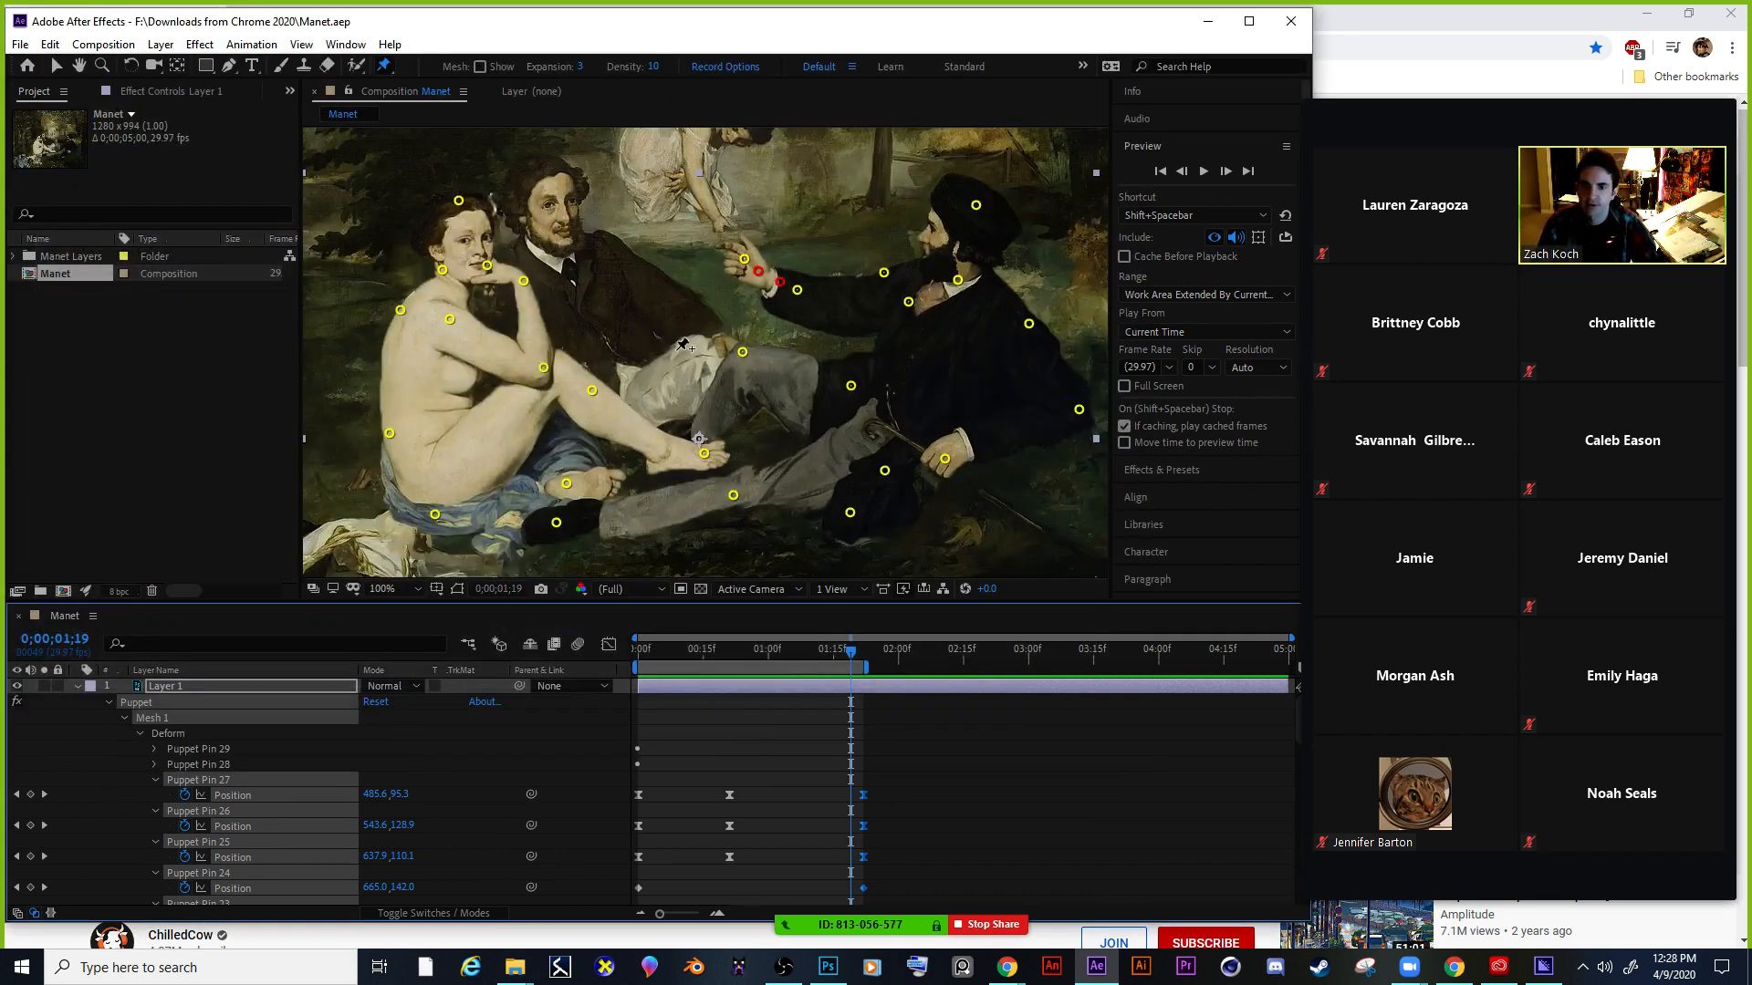
At the first frame, shift the puppet pins on the woman's crown and face to the left to tilt her head.
left_click_drag(853, 661, 626, 680)
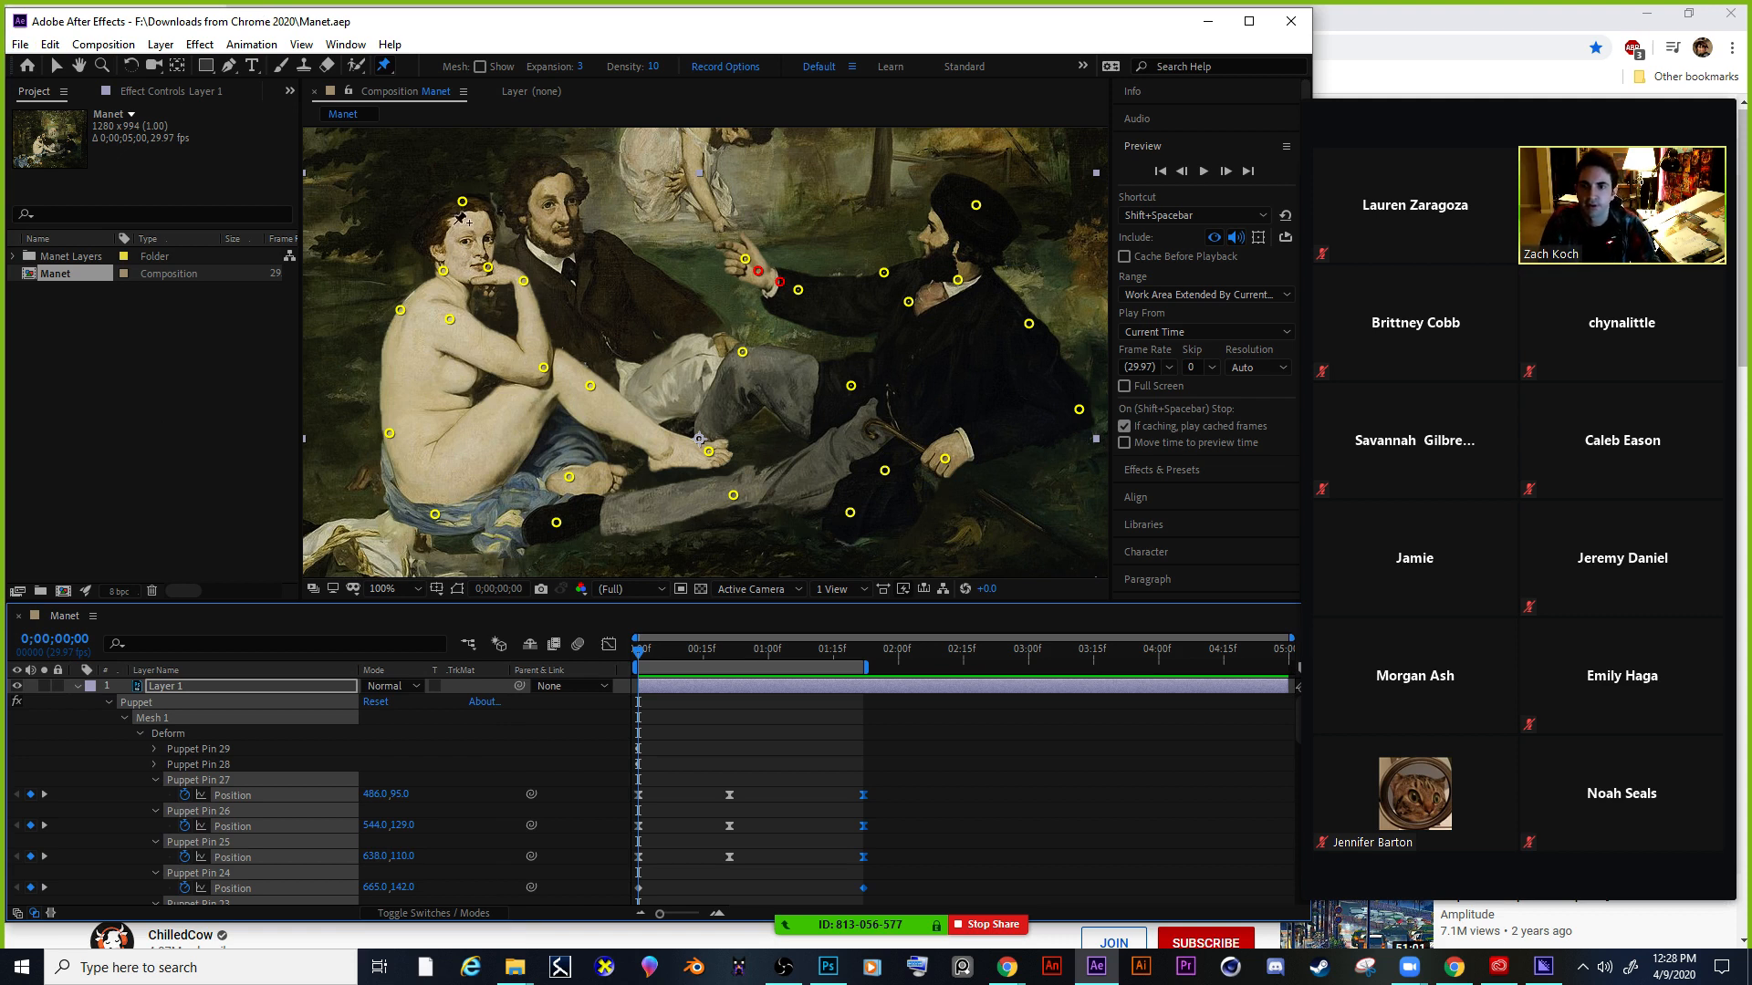
mouse_move(463, 202)
left_mouse_down()
mouse_move(428, 203)
mouse_move(438, 213)
left_mouse_up()
left_click_drag(487, 267, 483, 264)
Switch to Photoshop, uncover the layer list and toggle Layer 1's visibility to compare the painting with and without the cut-out figures.
left_click(828, 967)
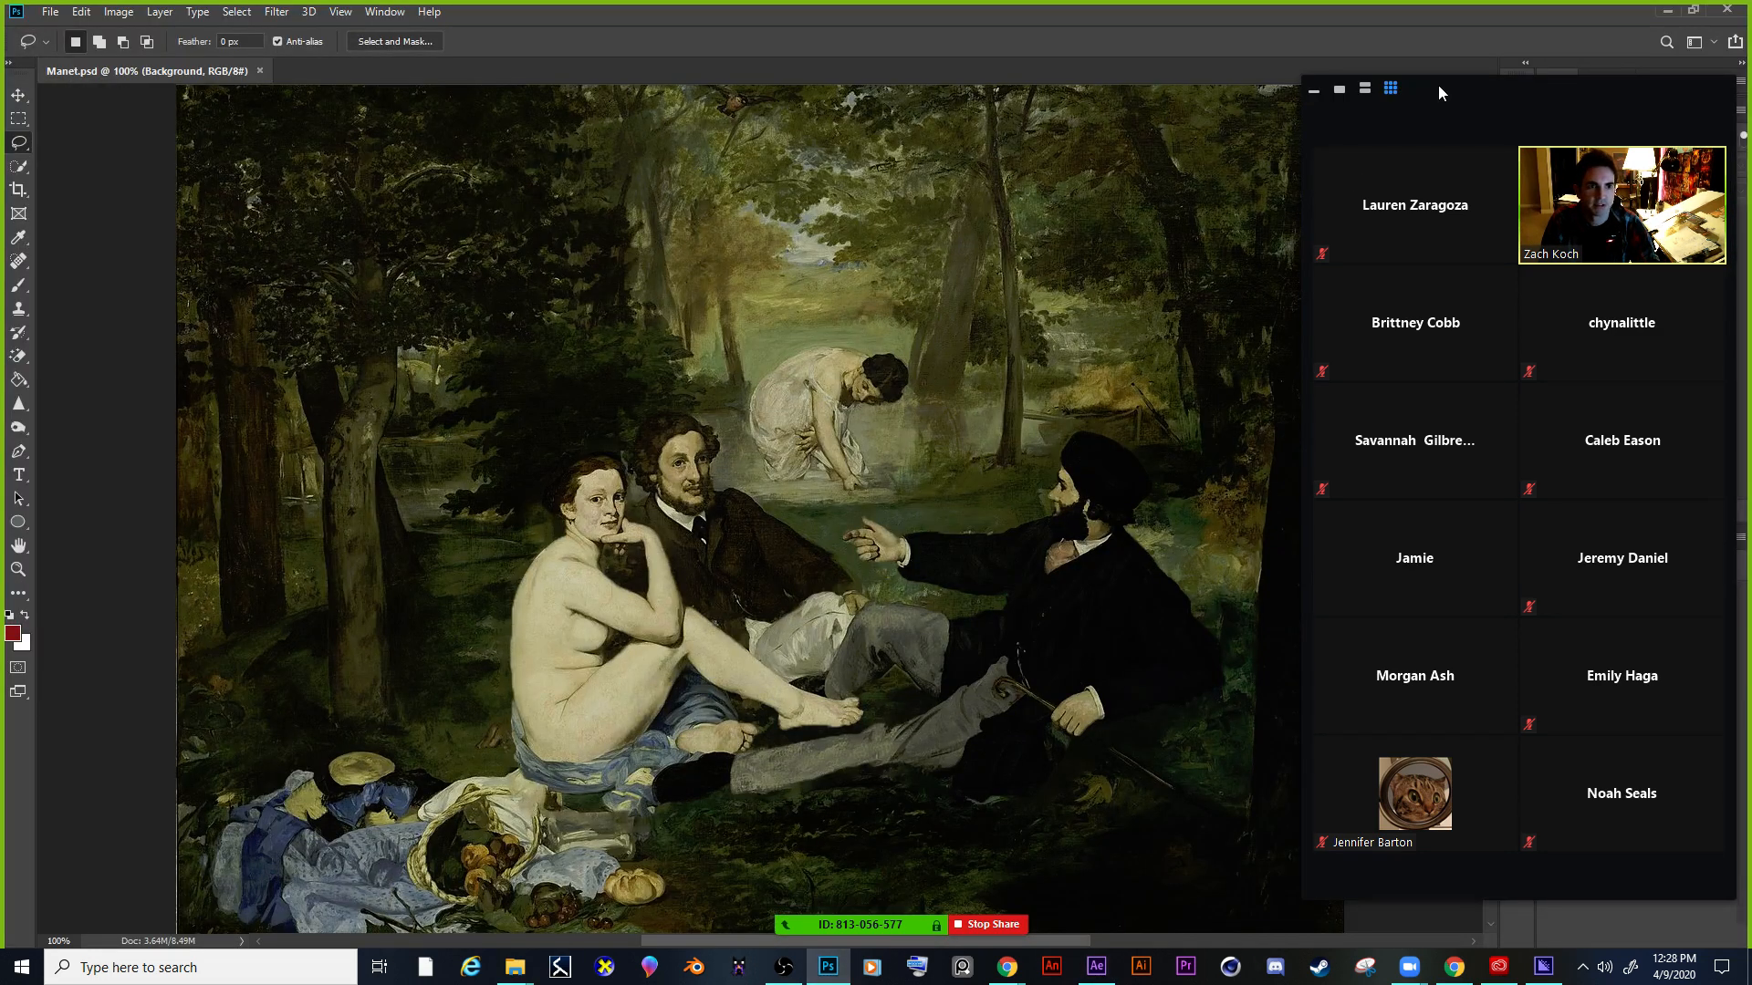
left_click_drag(1446, 86, 1506, 192)
left_click_drag(1405, 224, 1166, 113)
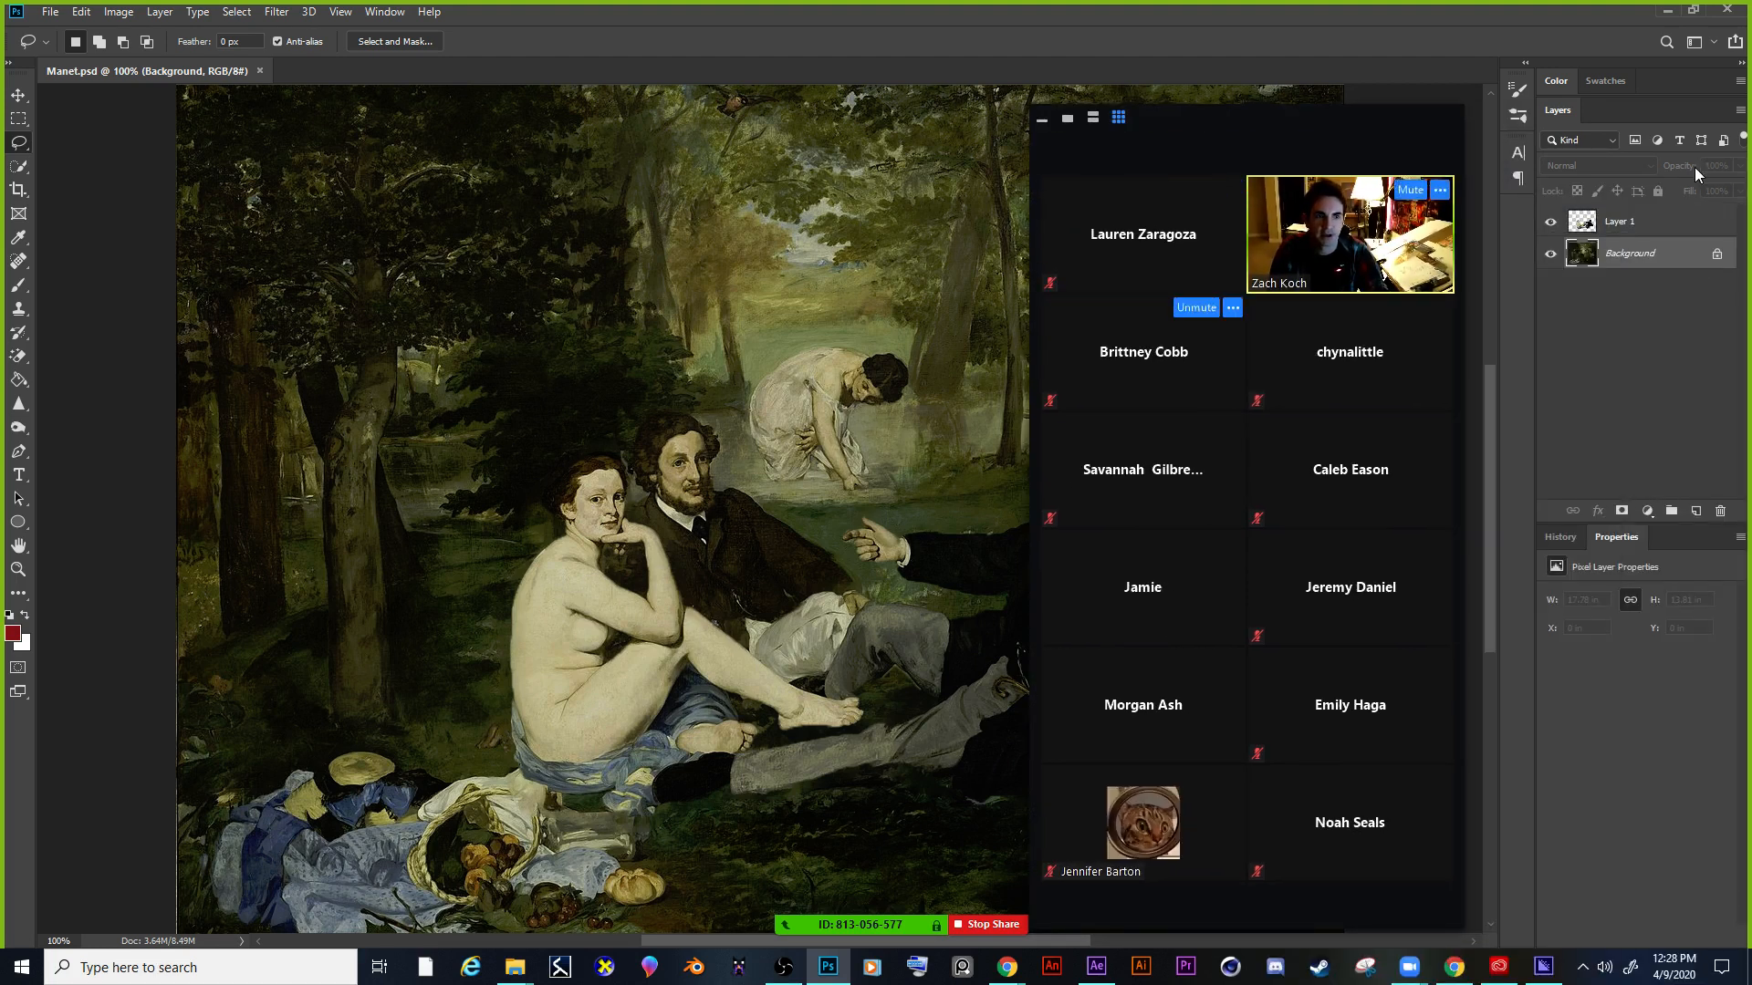
left_click(1550, 222)
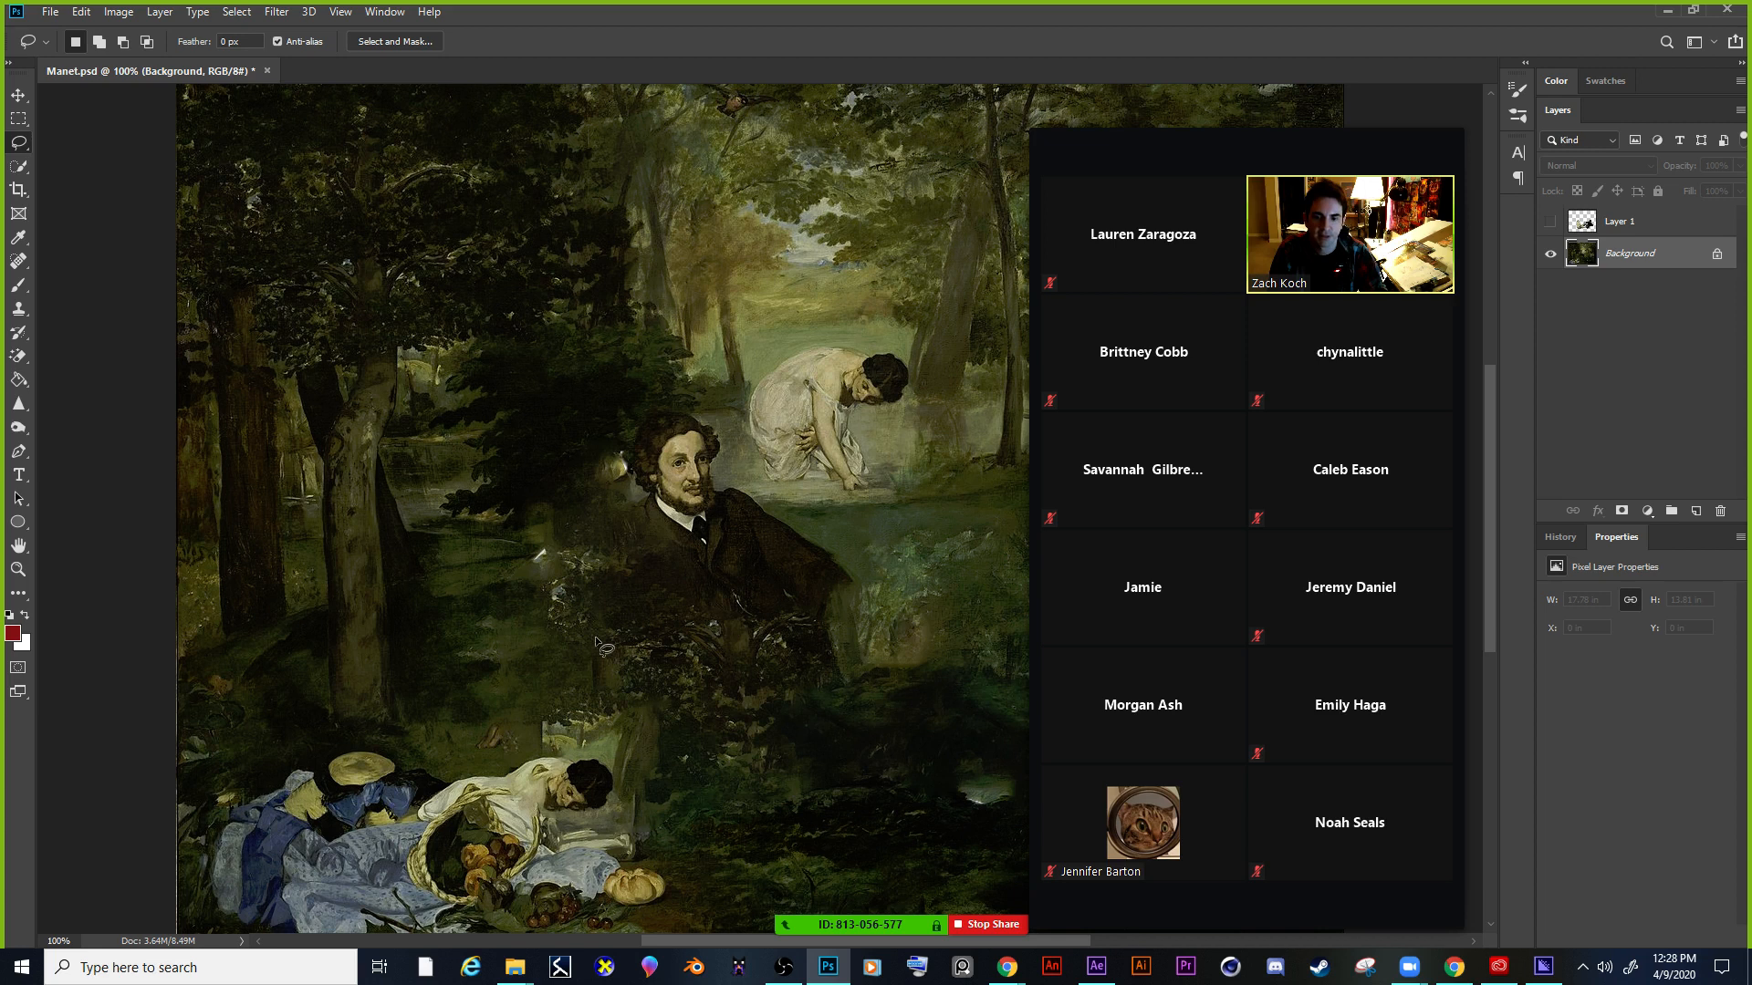
left_click(1550, 222)
left_click(1550, 223)
left_click(1550, 224)
left_click(1550, 225)
left_click(1550, 224)
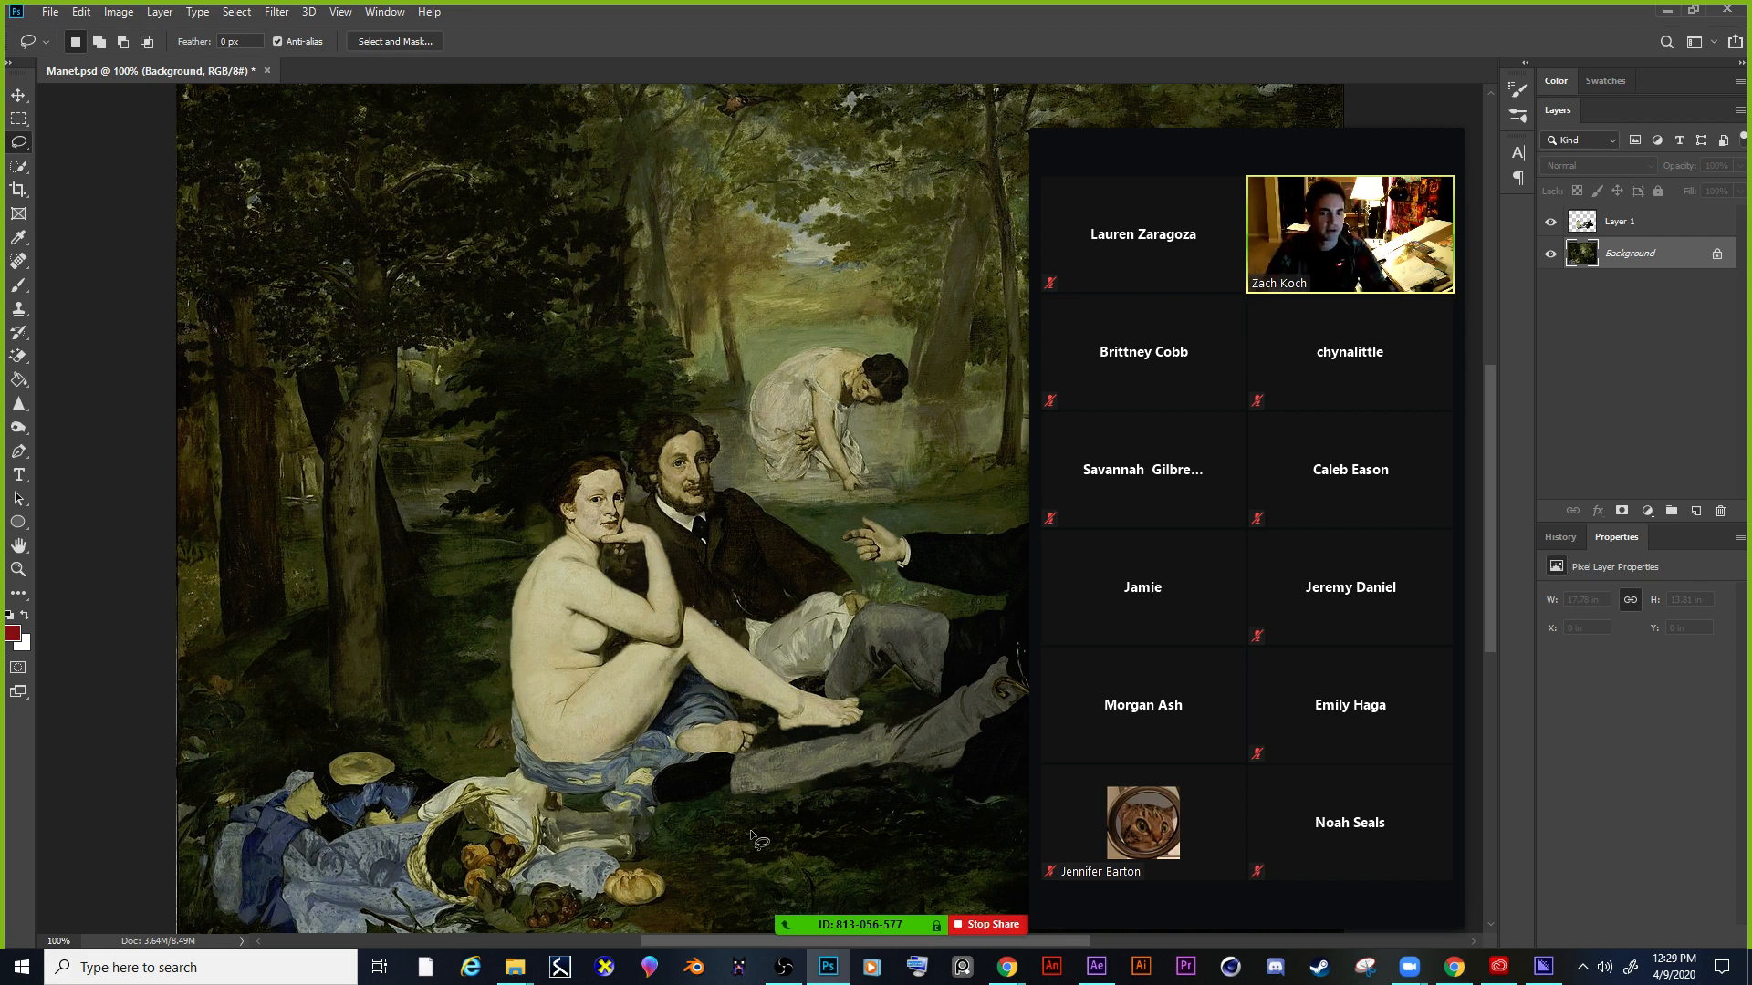
left_click(1551, 223)
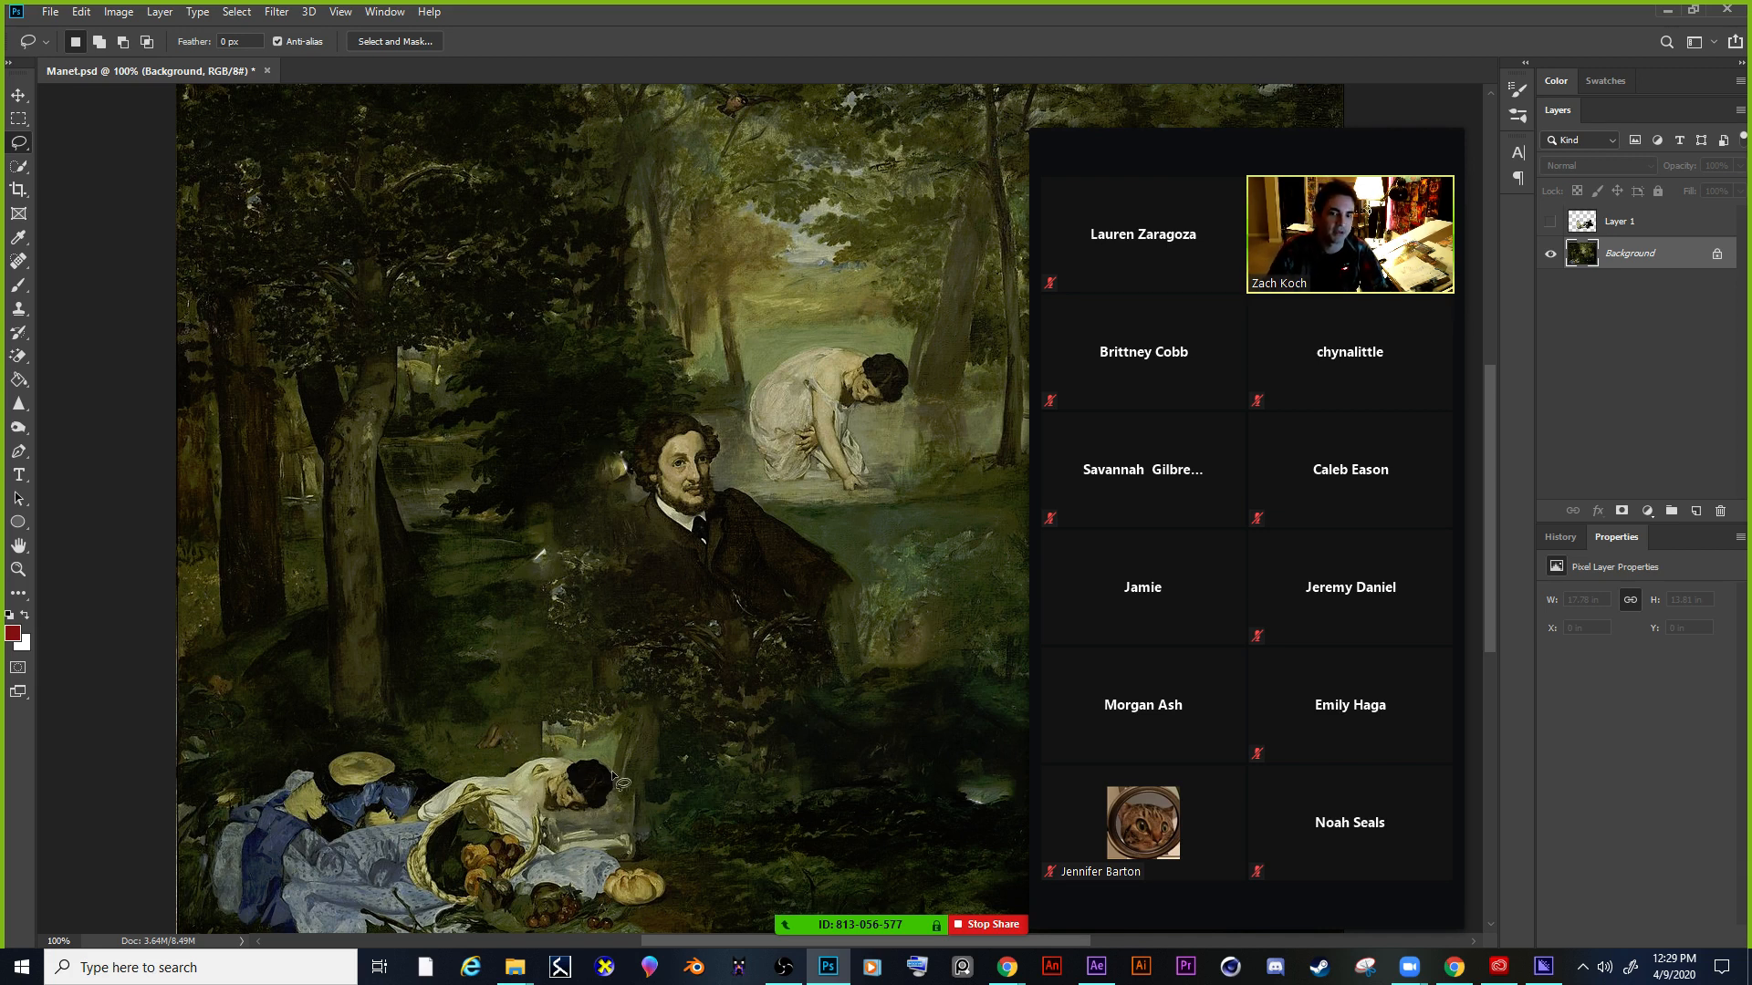
left_click(1550, 222)
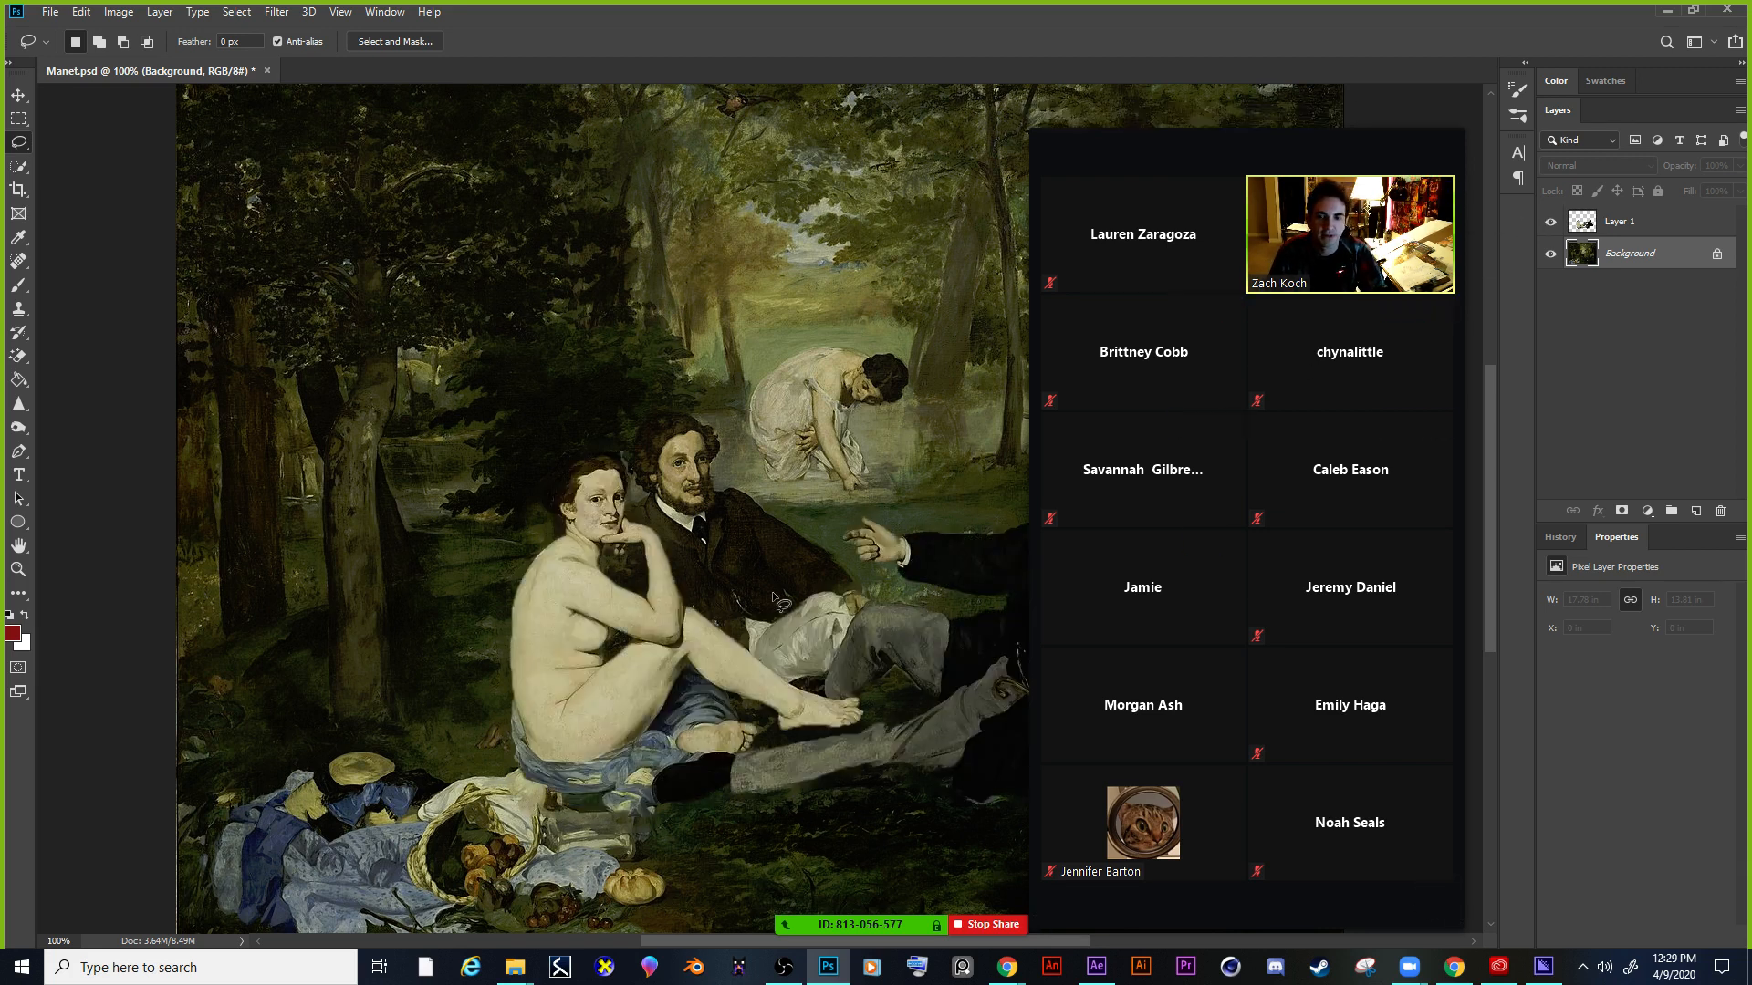
left_click_drag(1228, 112, 1257, 95)
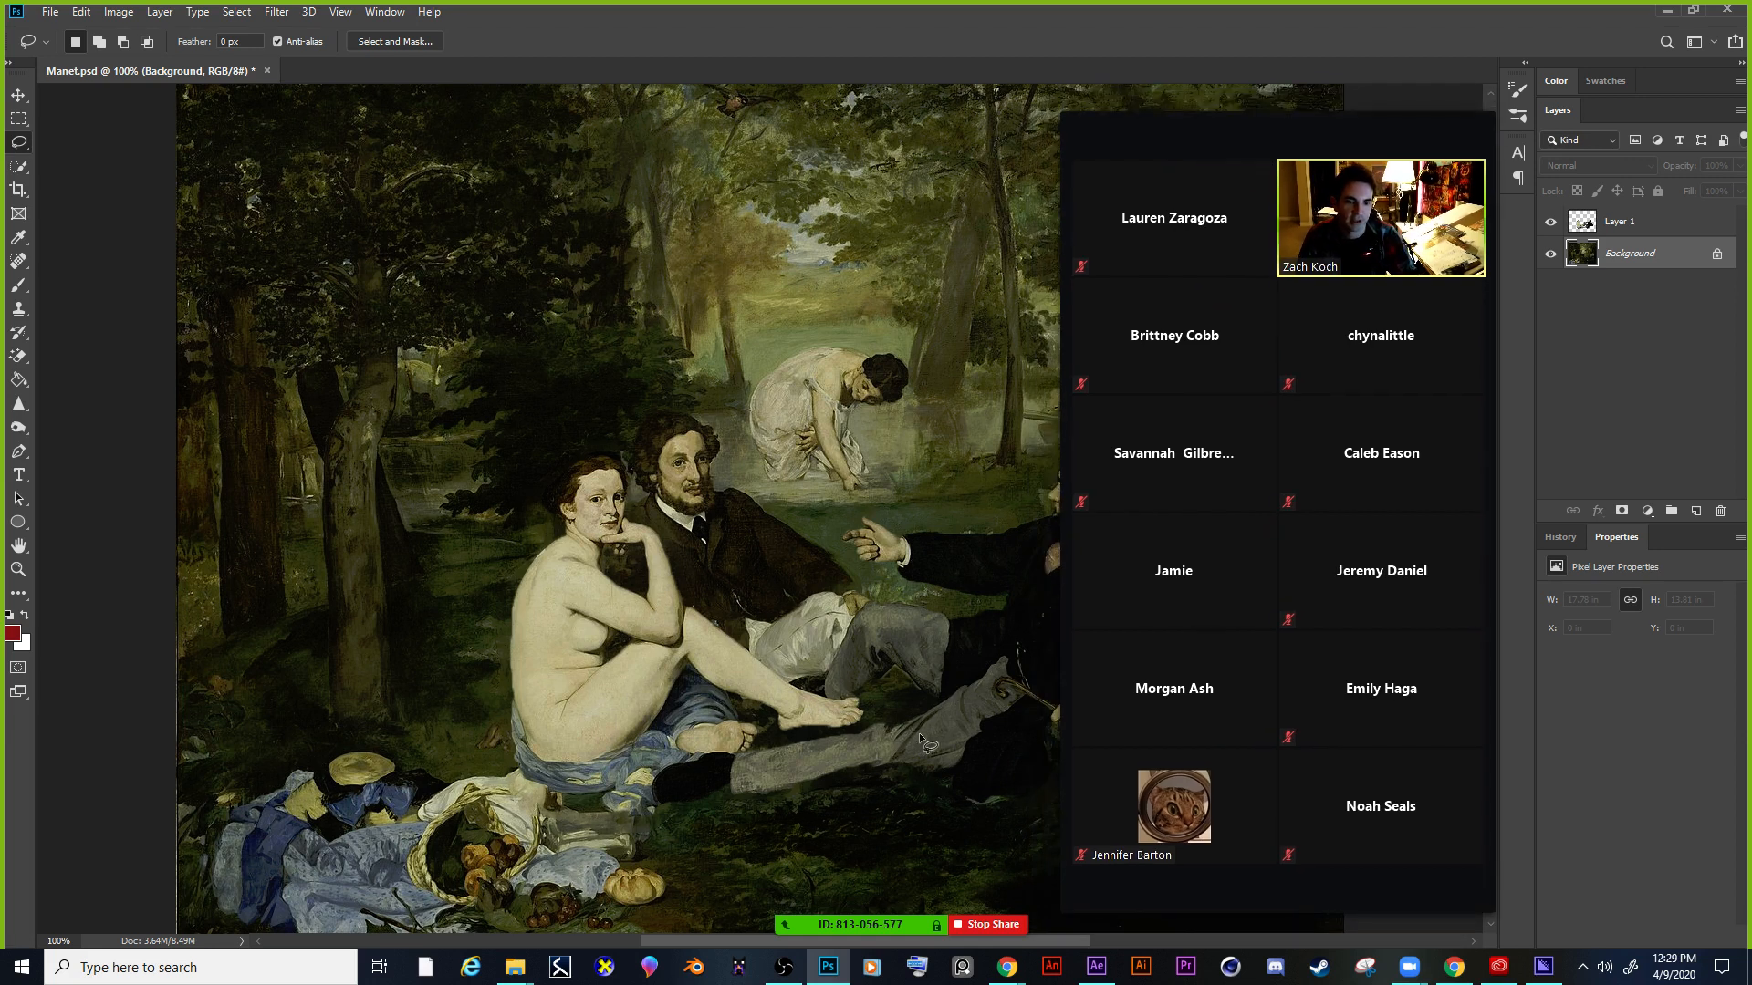
Switch to After Effects, import 2Xr3.gif, try it as a layer over the painting and remove that layer.
left_click(1096, 967)
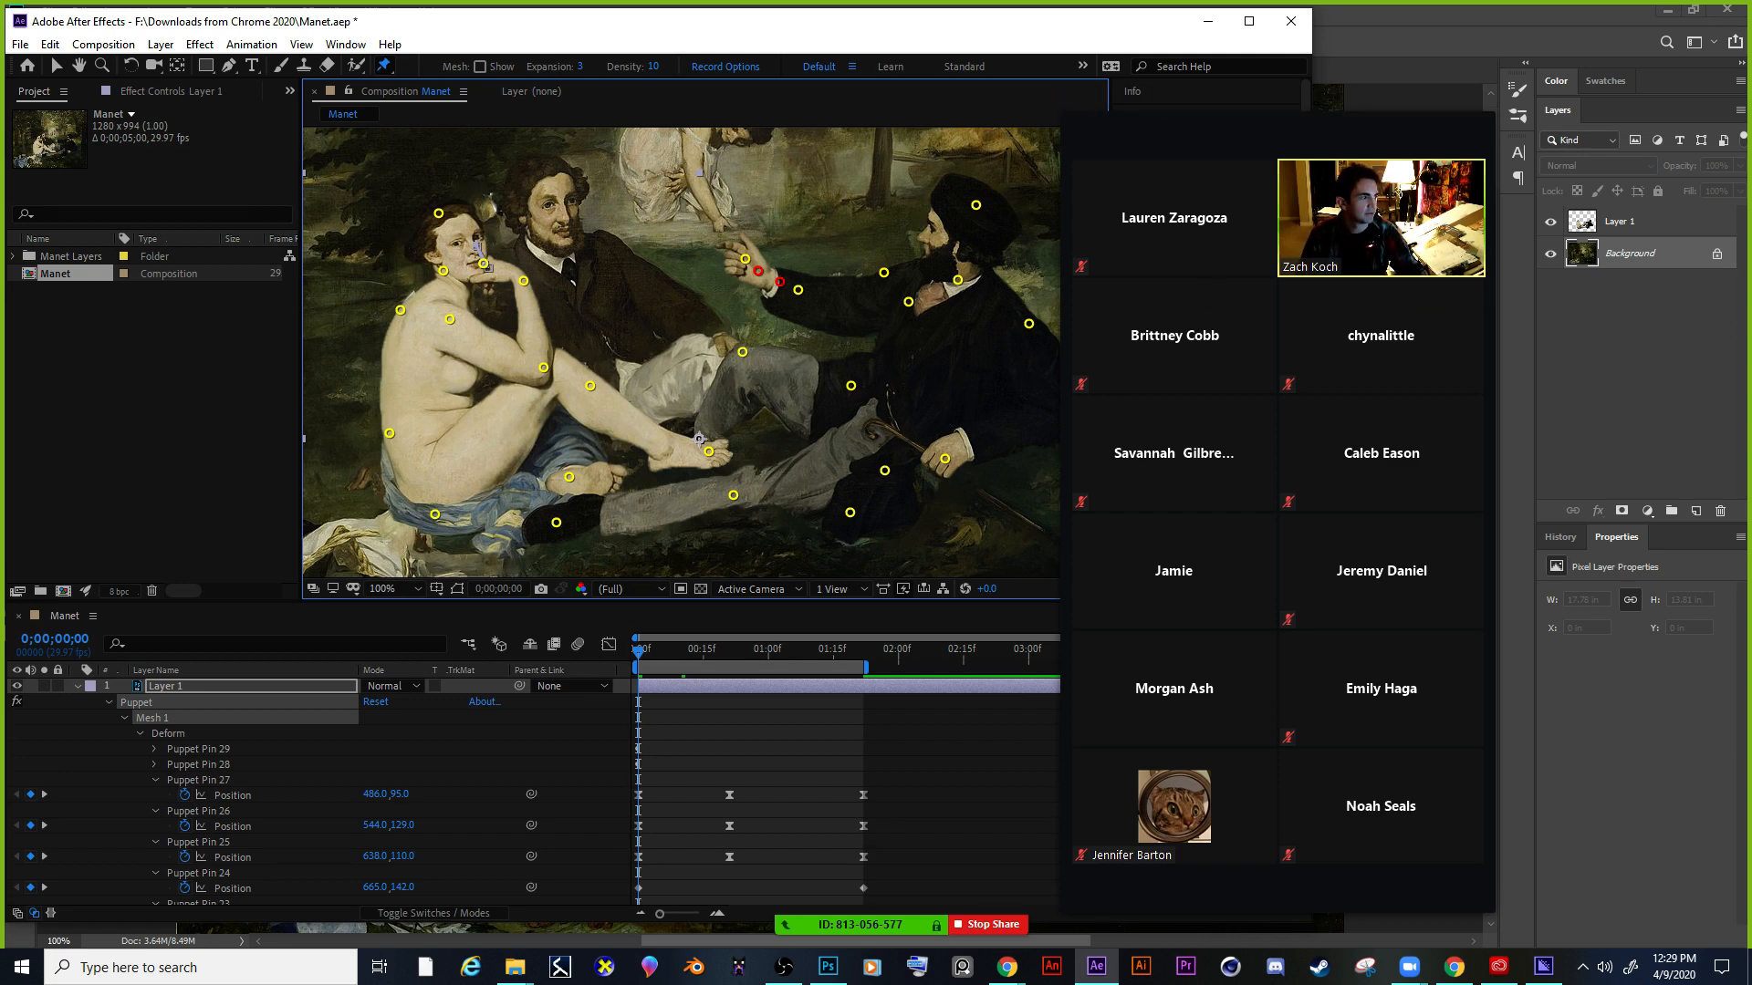
key("alt+Tab")
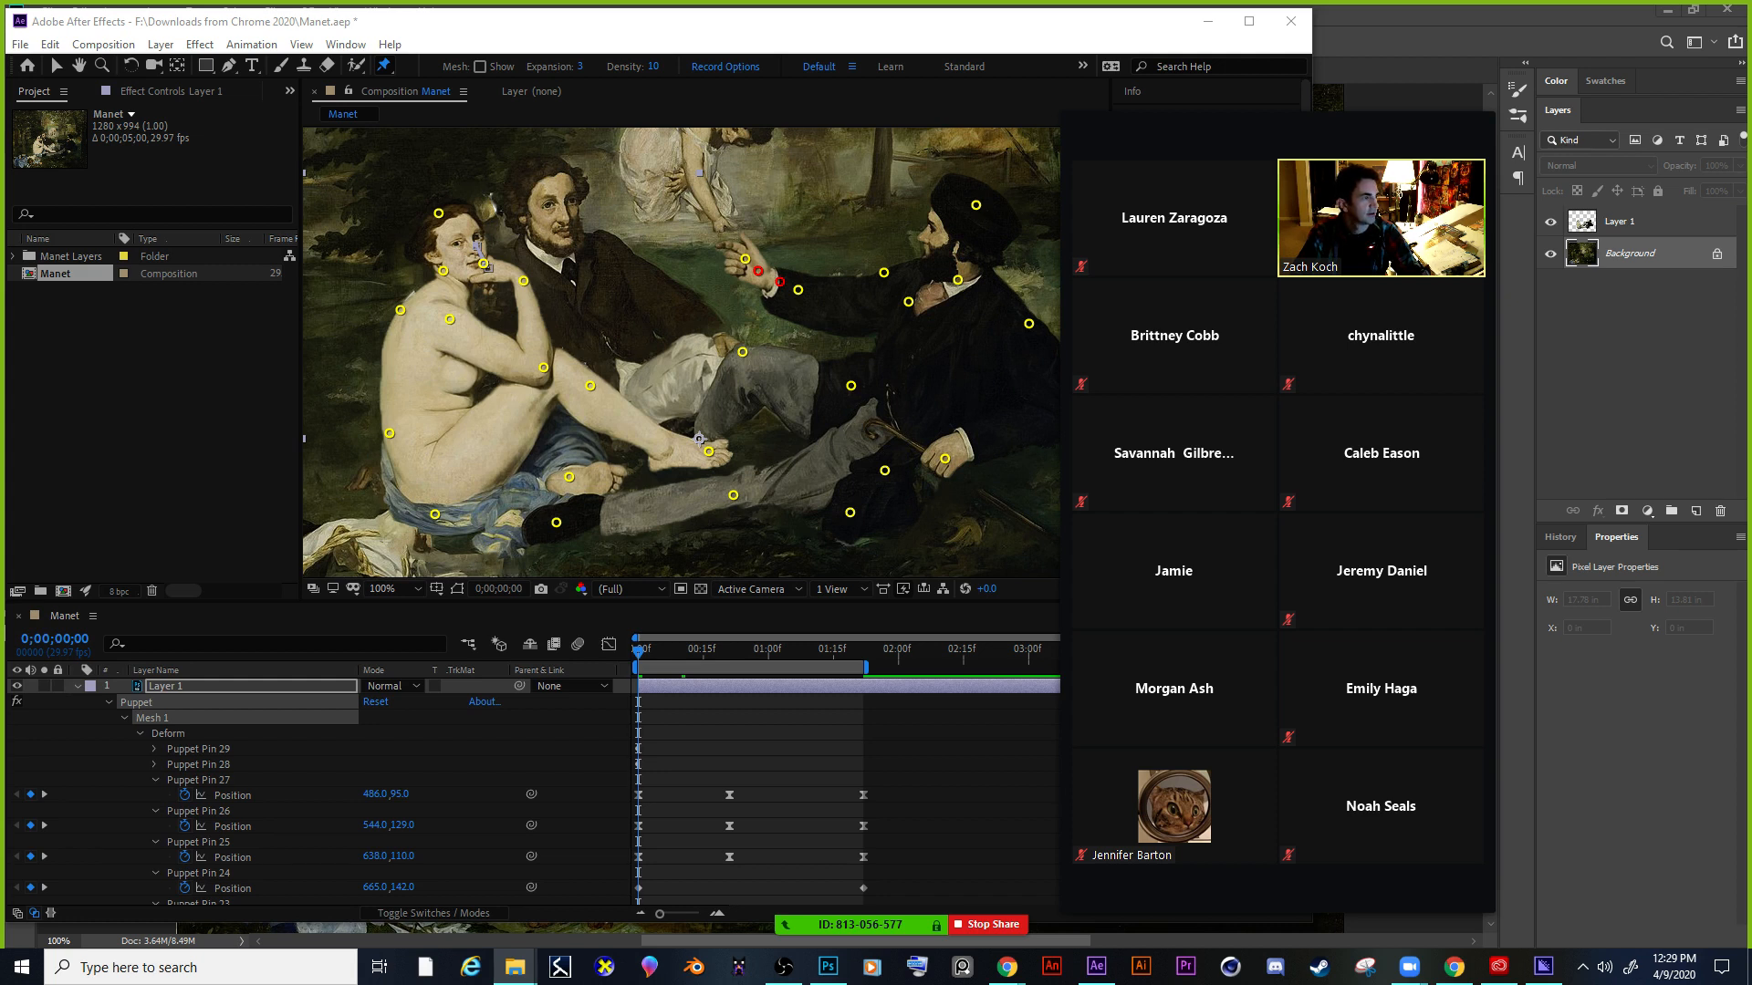
left_click_drag(873, 531, 77, 303)
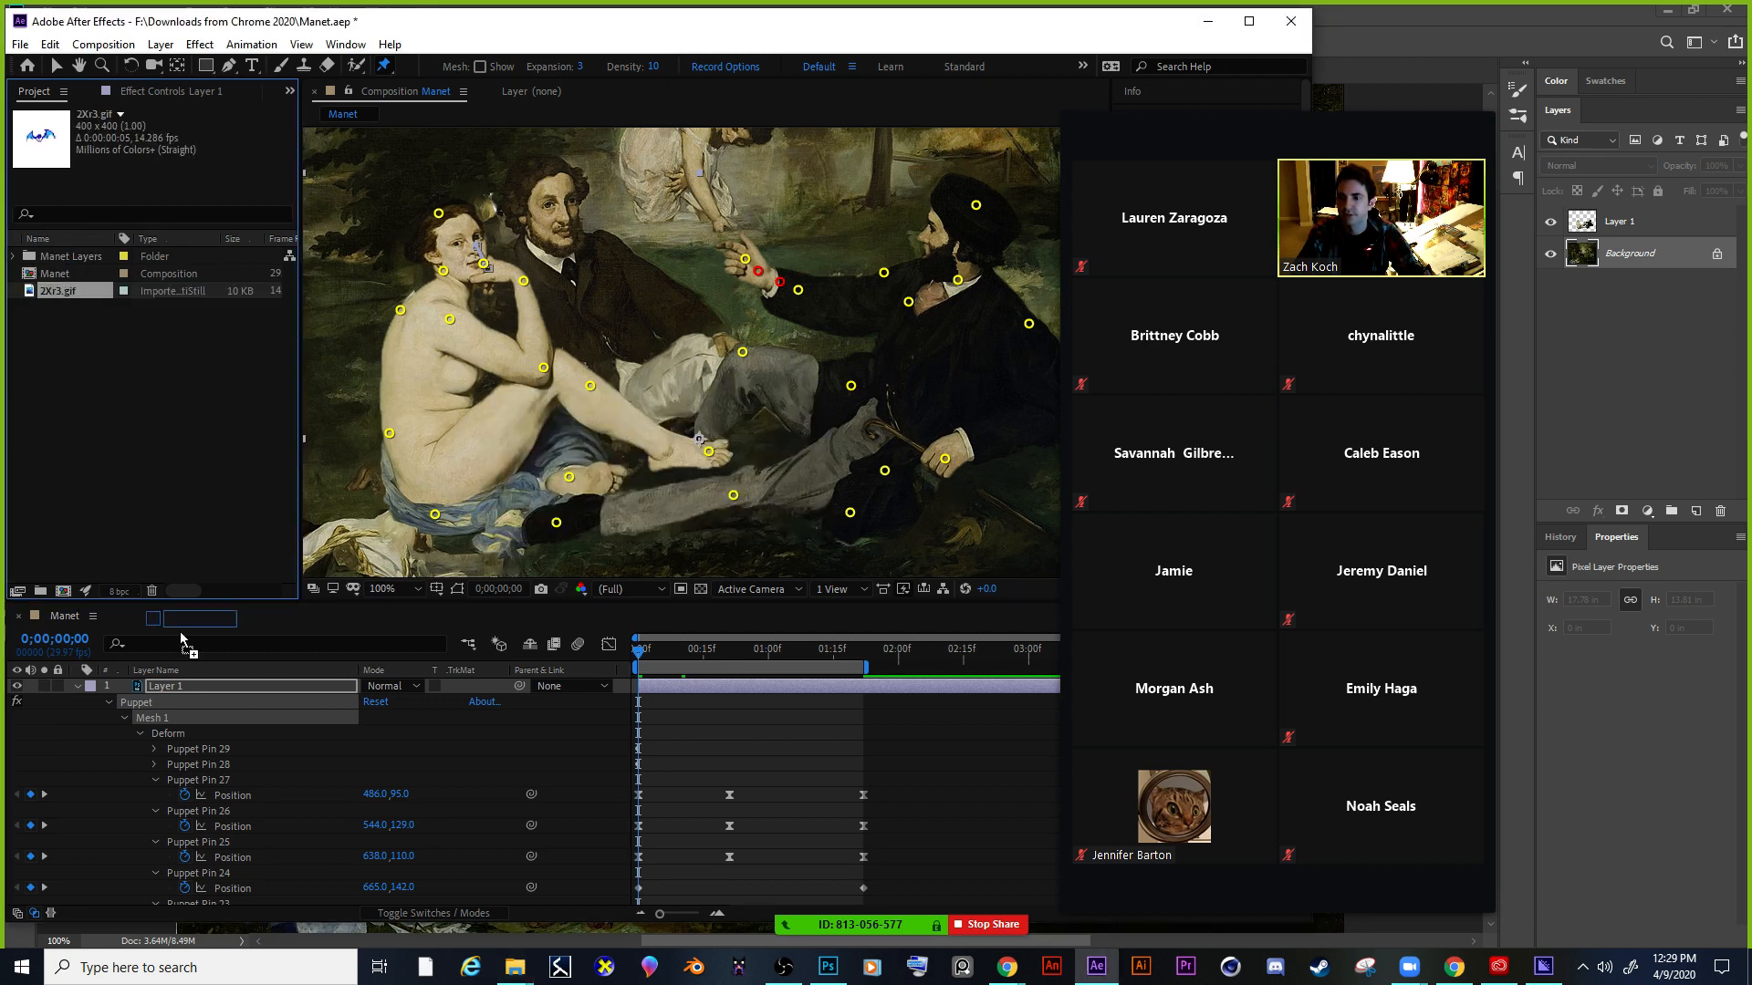
left_click_drag(183, 643, 219, 689)
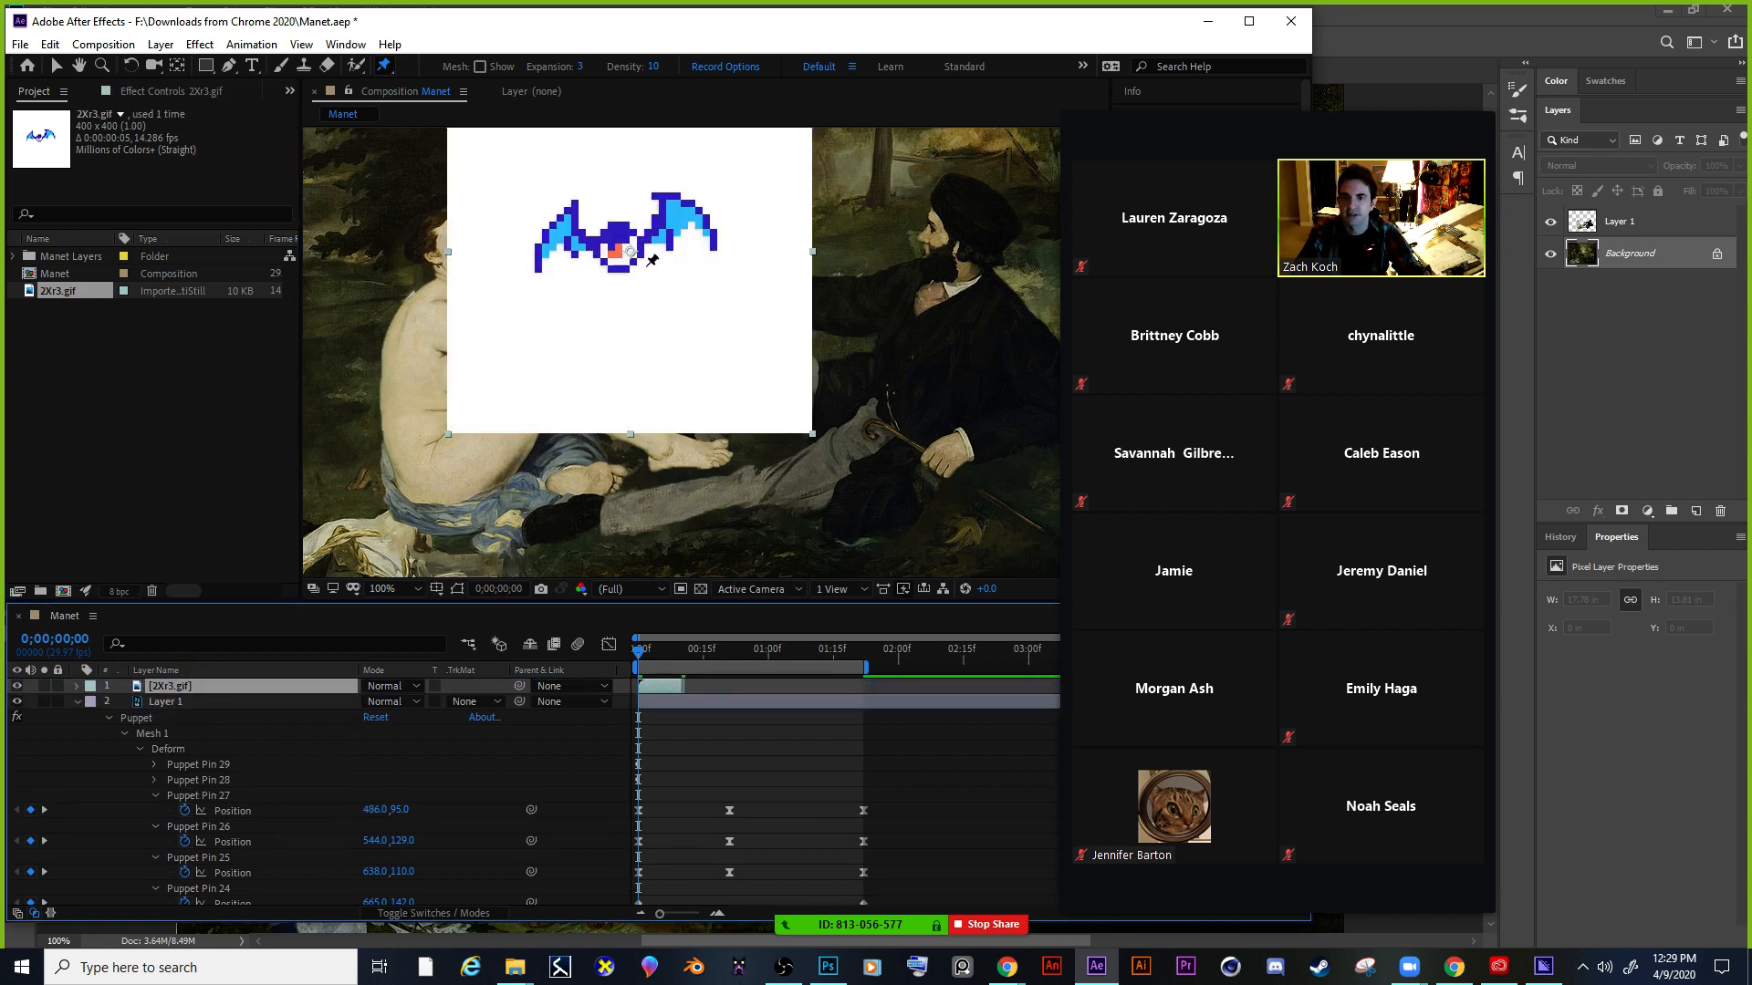
key("Delete")
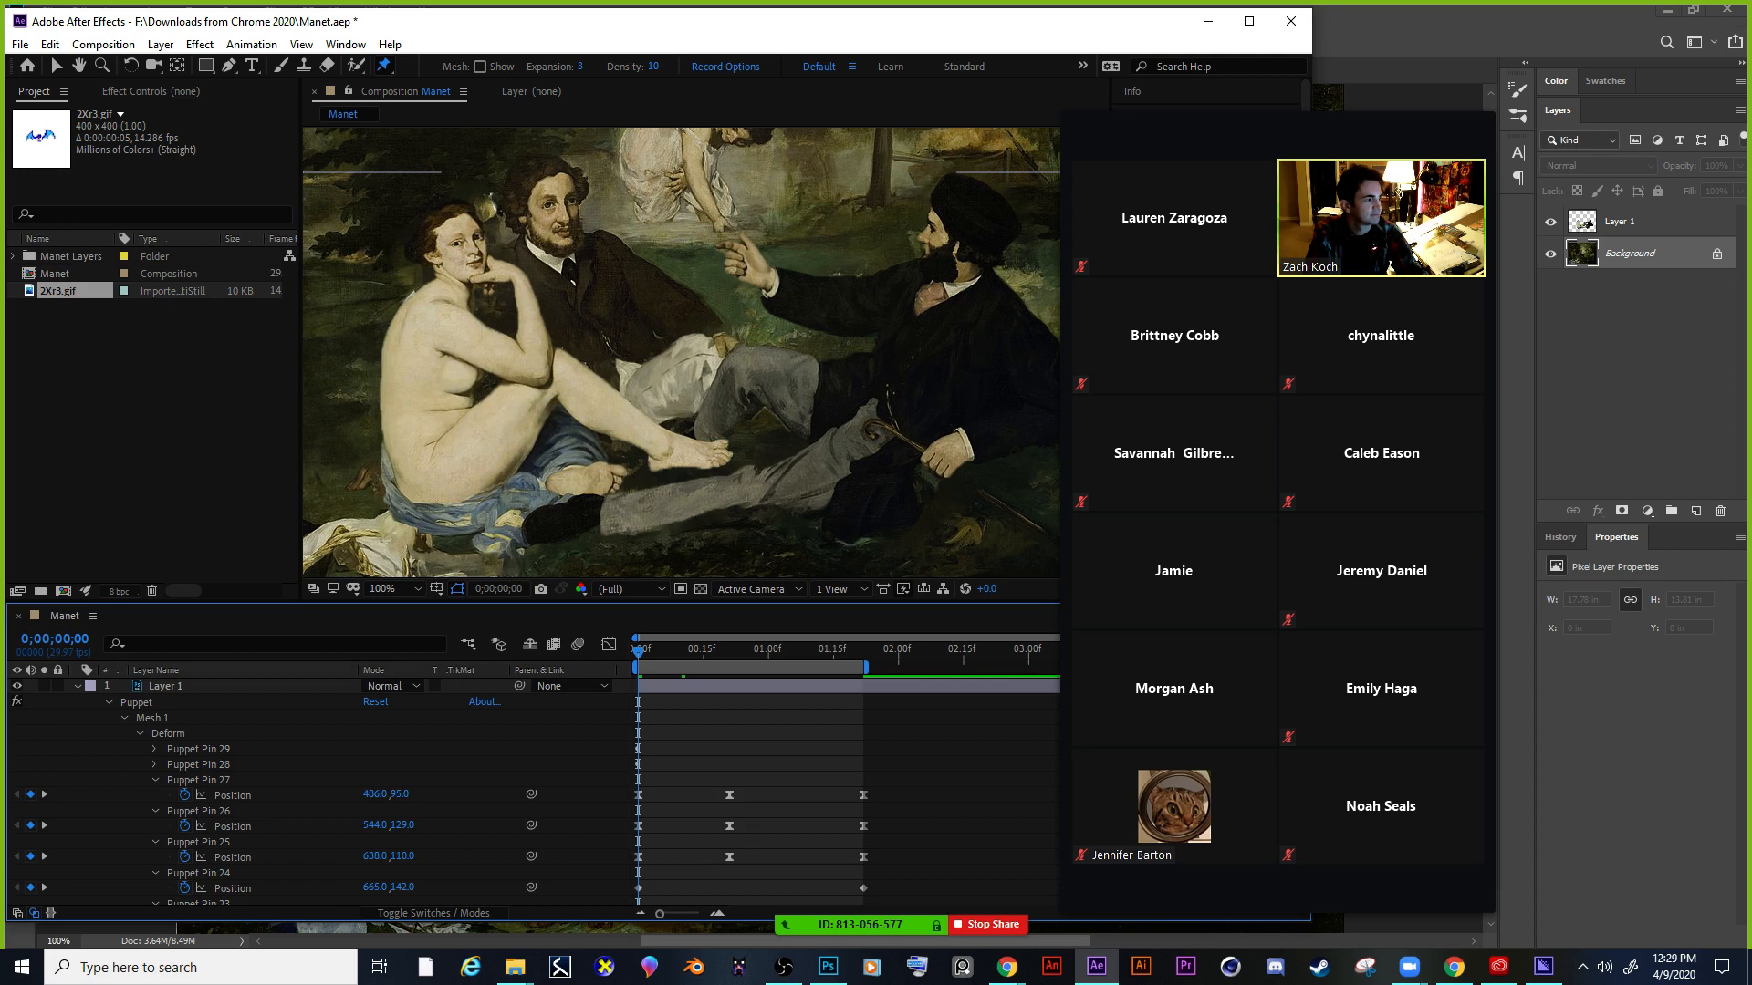
Import the 609 x 609 sparkle GIF and add it as the top layer of the Manet composition.
key("alt+Tab")
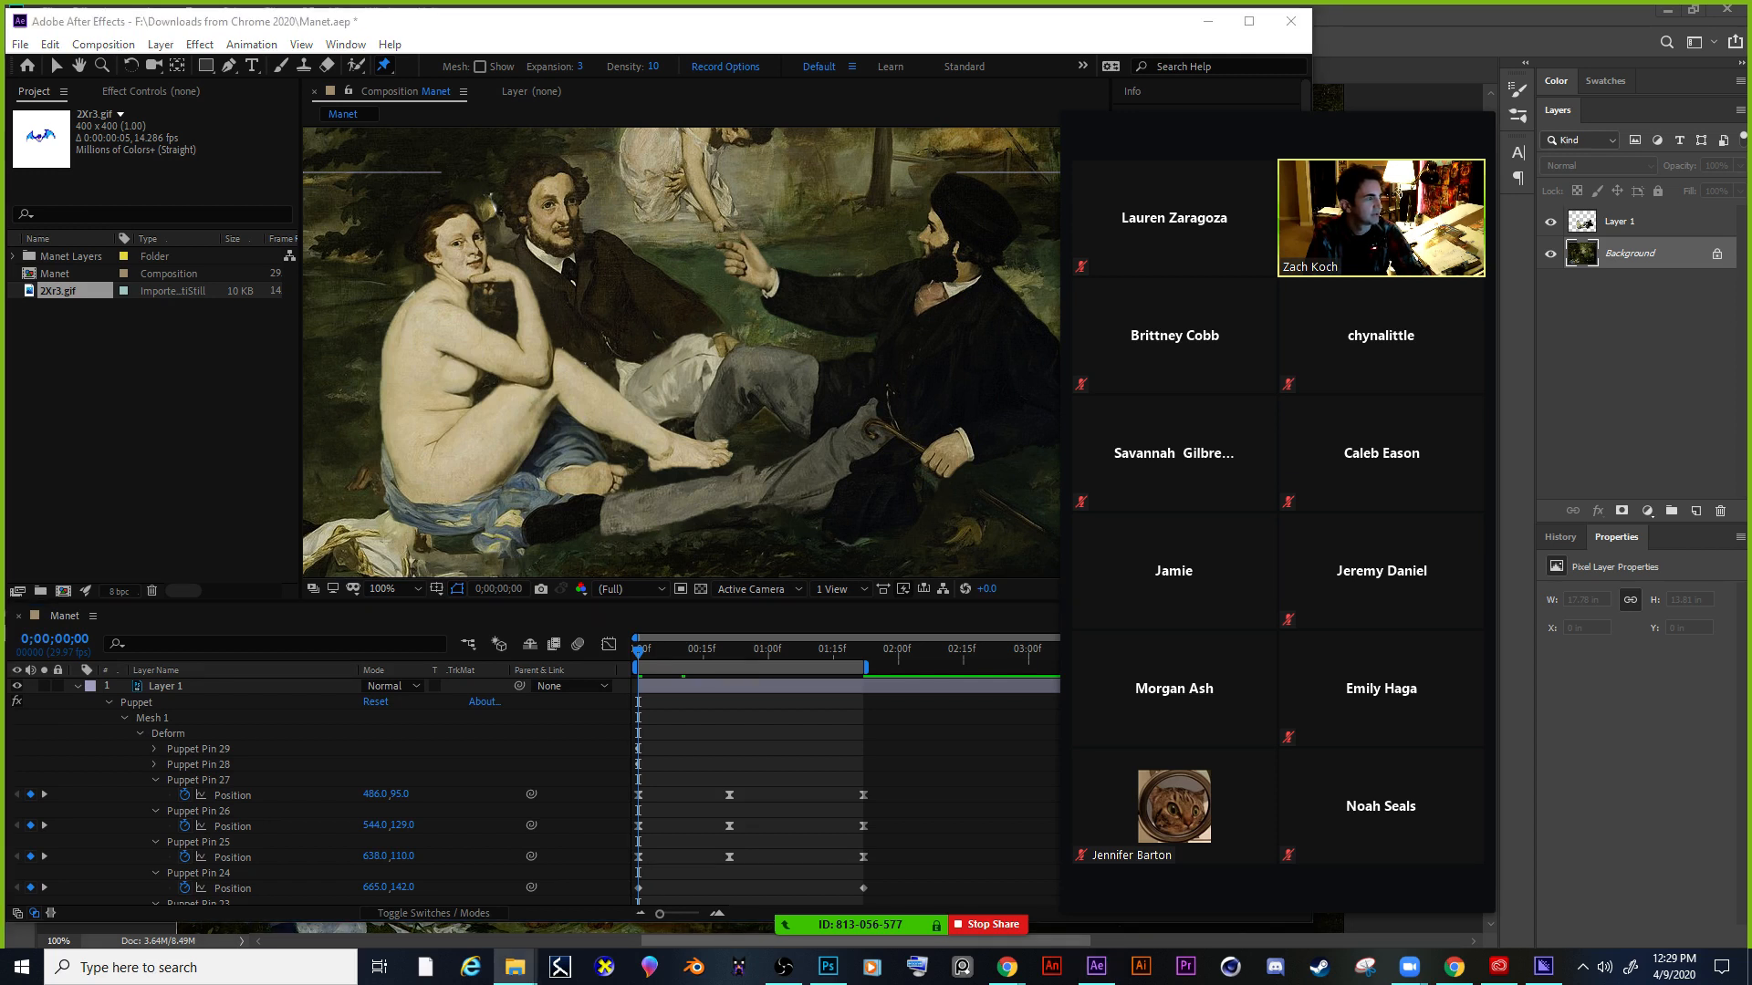
left_click_drag(446, 503, 79, 278)
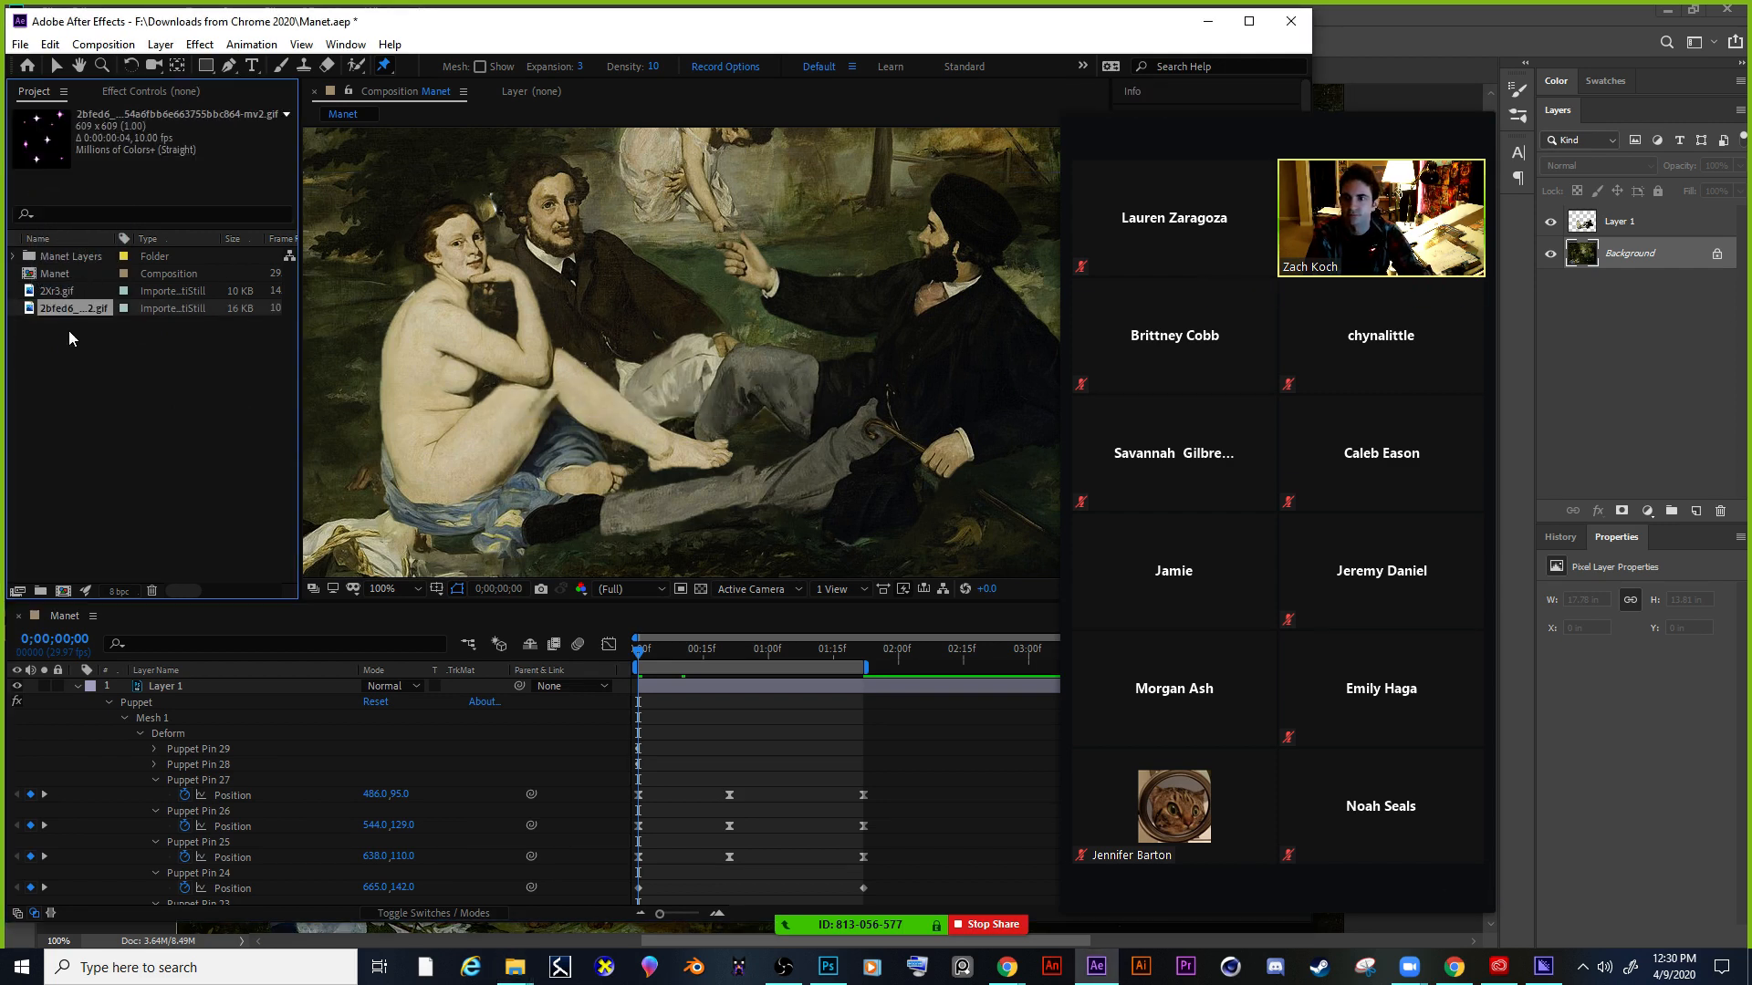
left_click_drag(146, 675, 183, 681)
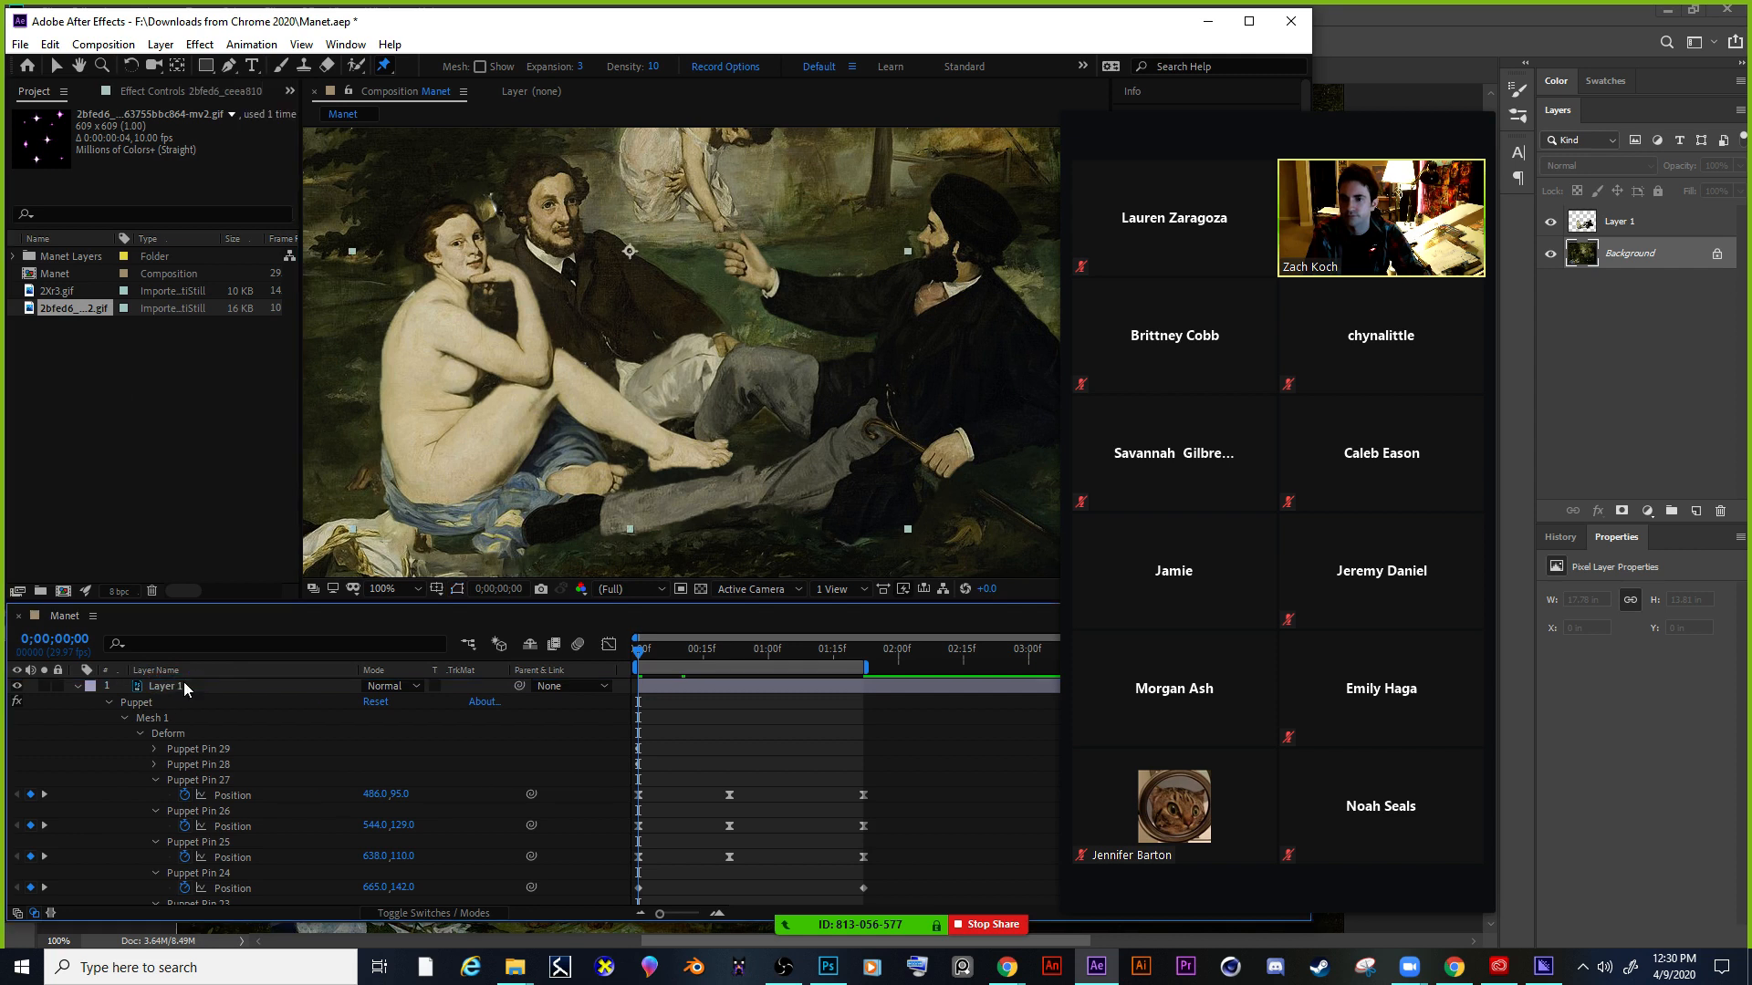
Scale the sparkle layer down to roughly head size and place it over the face of the man in the black hat.
left_click(54, 64)
left_click_drag(702, 256, 703, 235)
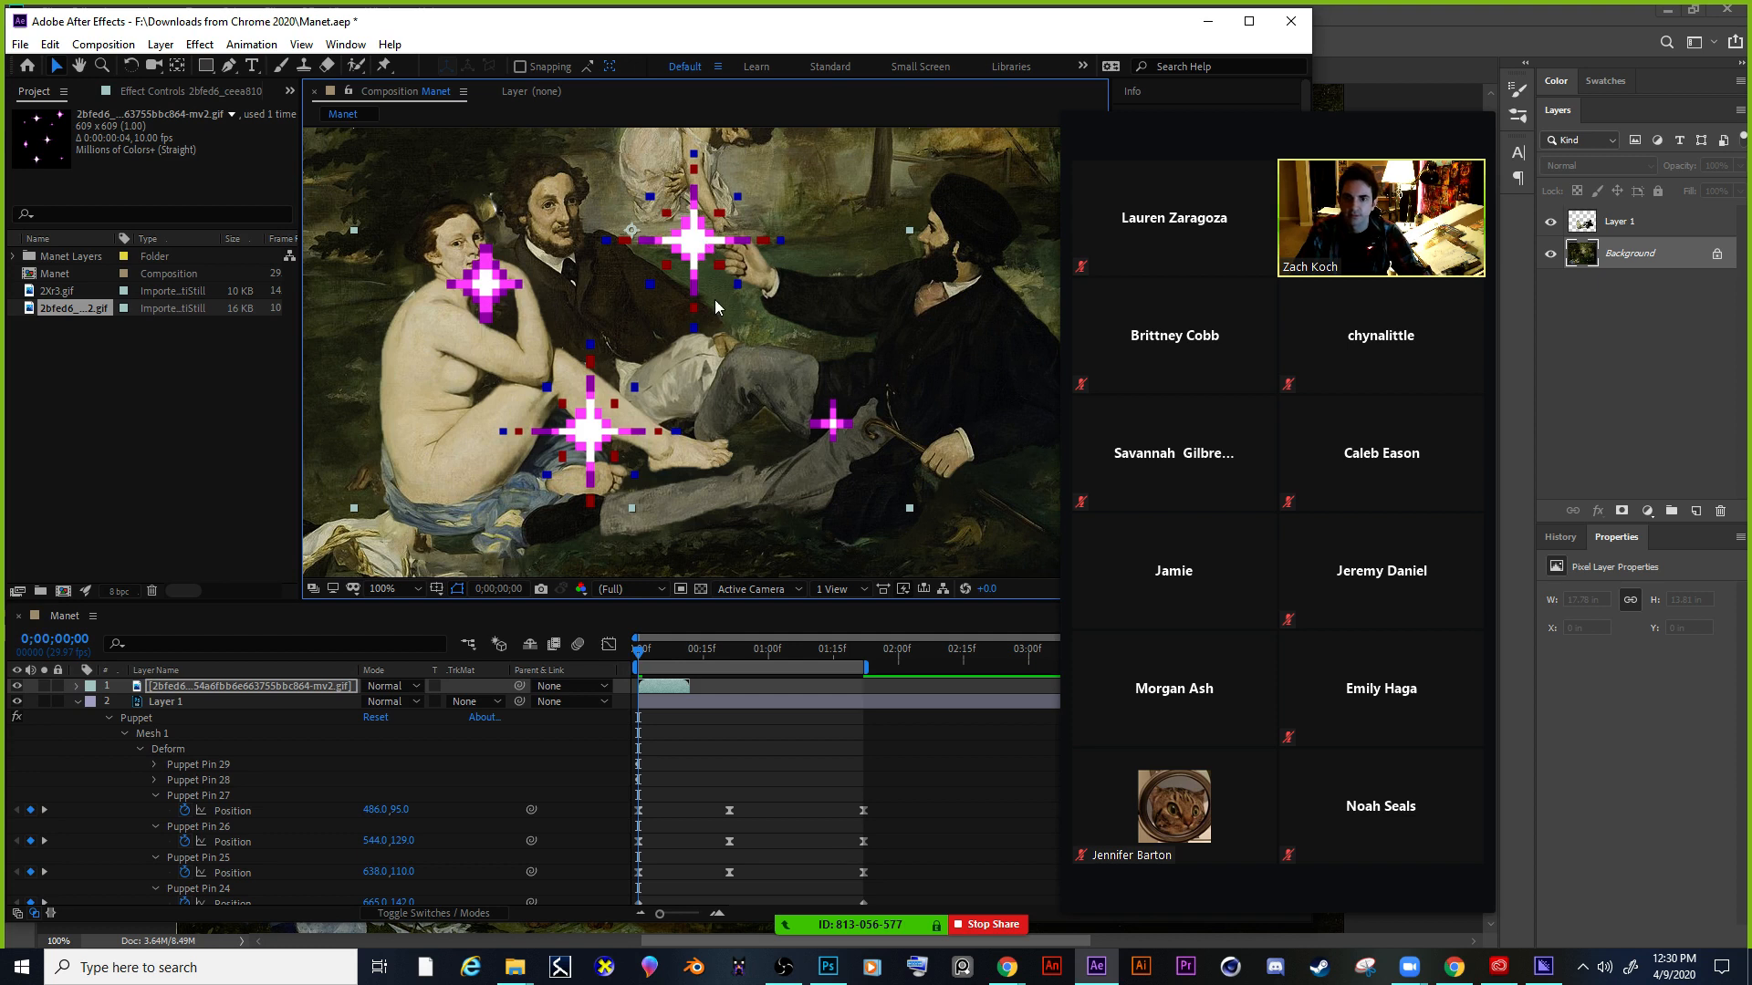
scroll(716, 307, "down", 2)
left_click_drag(808, 431, 730, 317)
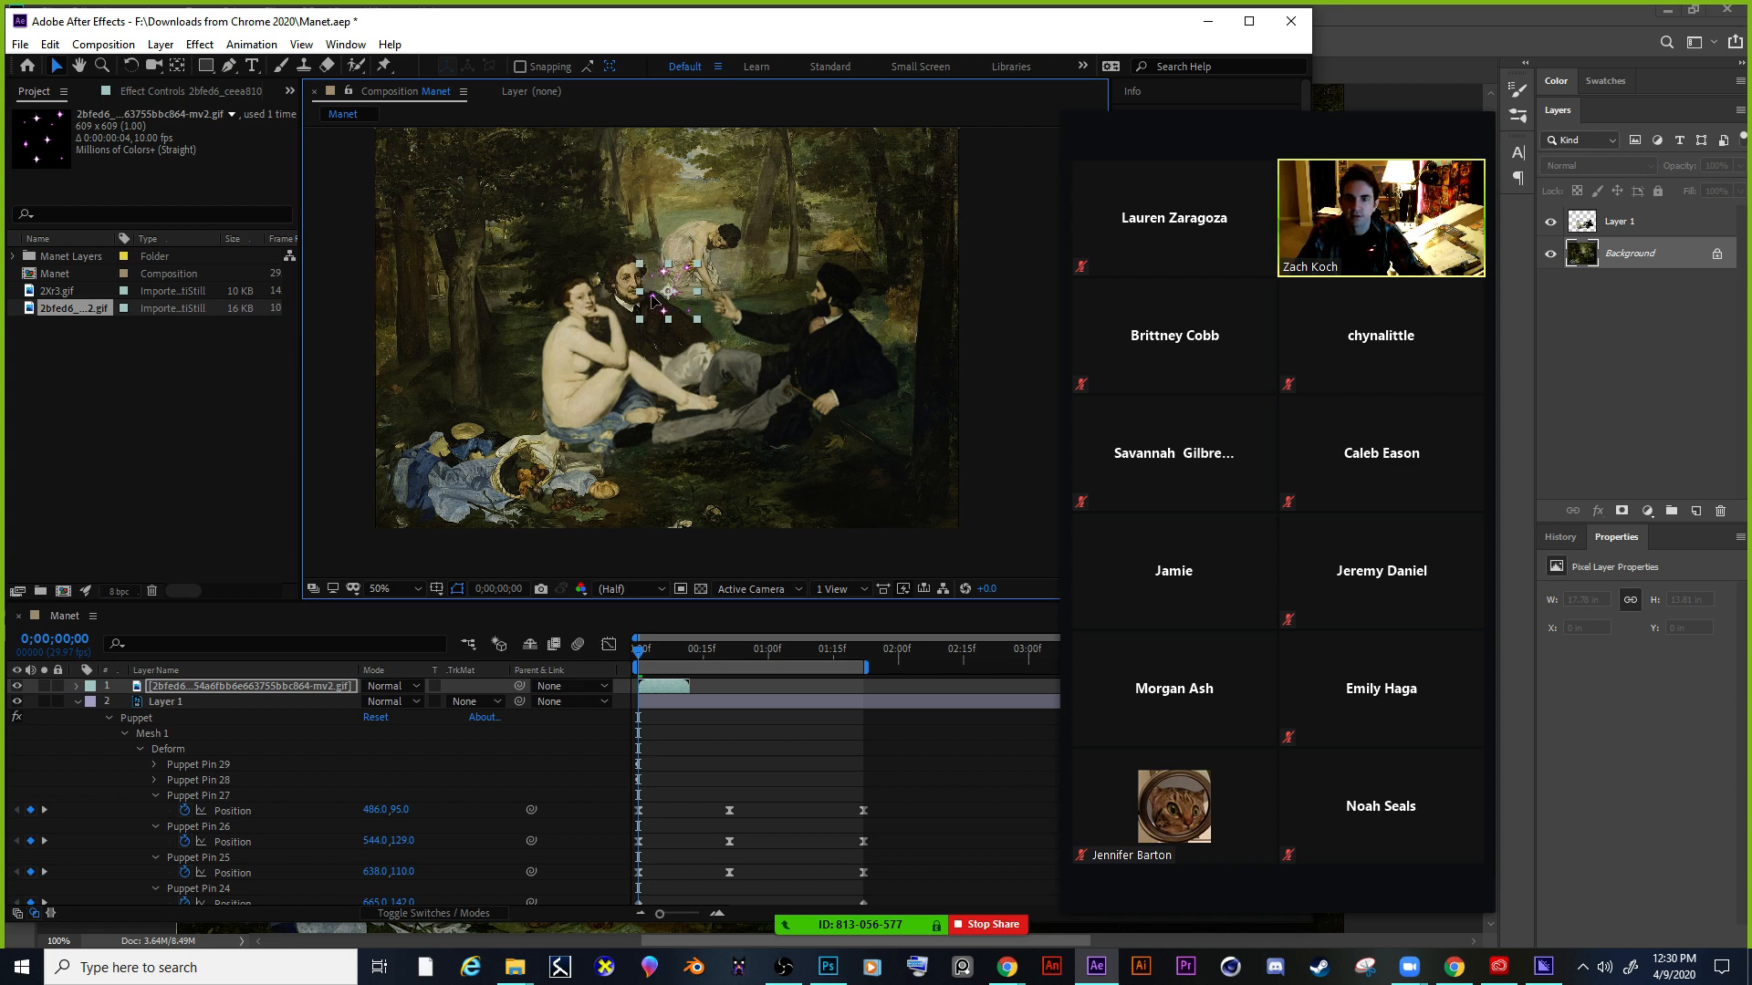
left_click_drag(653, 301, 802, 290)
key("period")
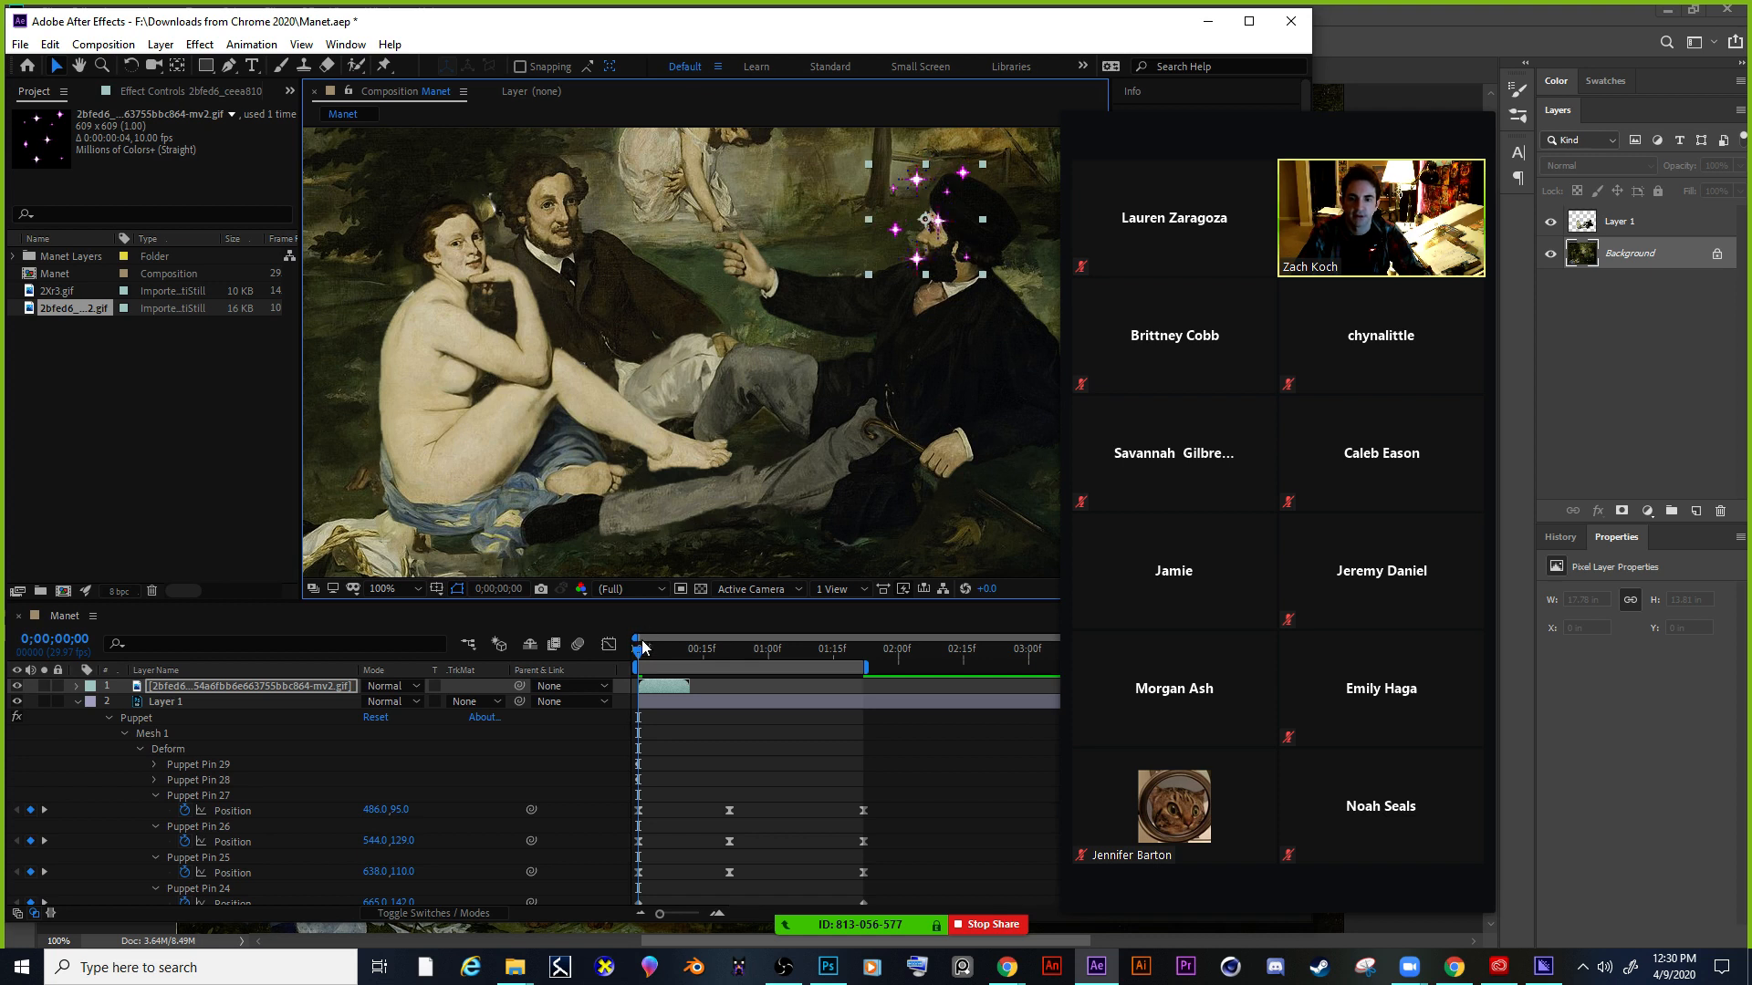
Duplicate the sparkle layer twice and shift each copy in time so the three clips run end to end.
left_click_drag(641, 650, 677, 650)
left_click(661, 687)
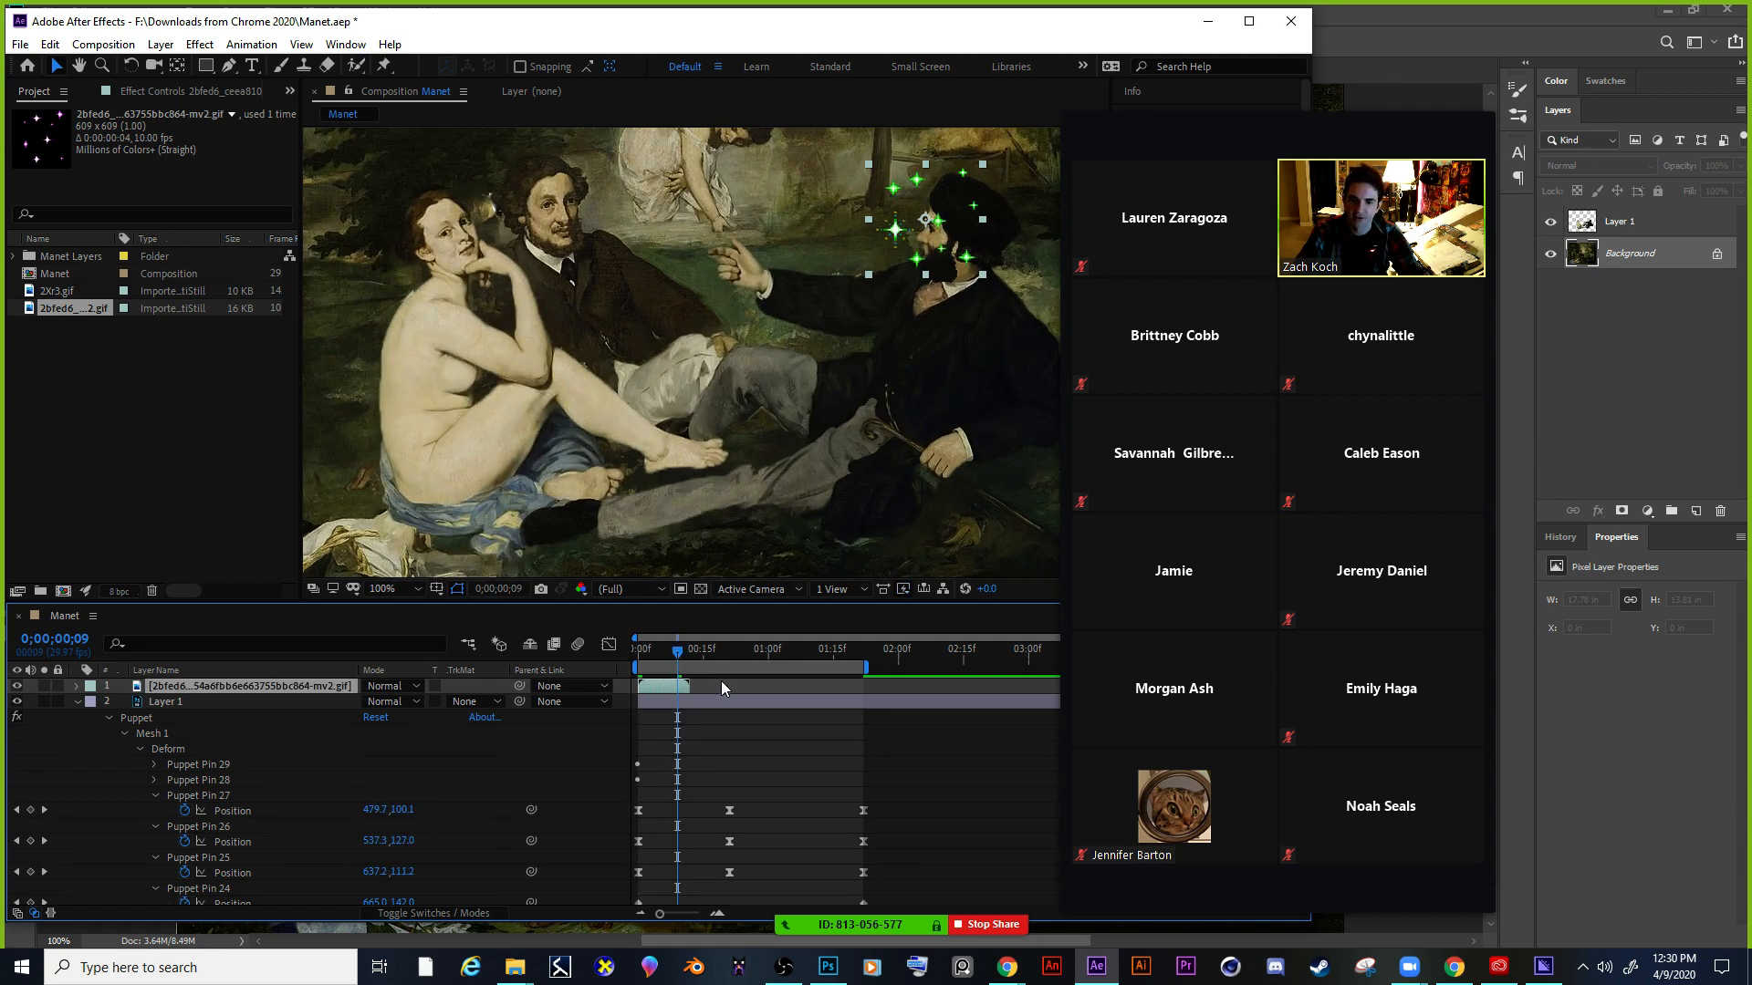
key("ctrl+d")
left_click_drag(661, 689, 726, 698)
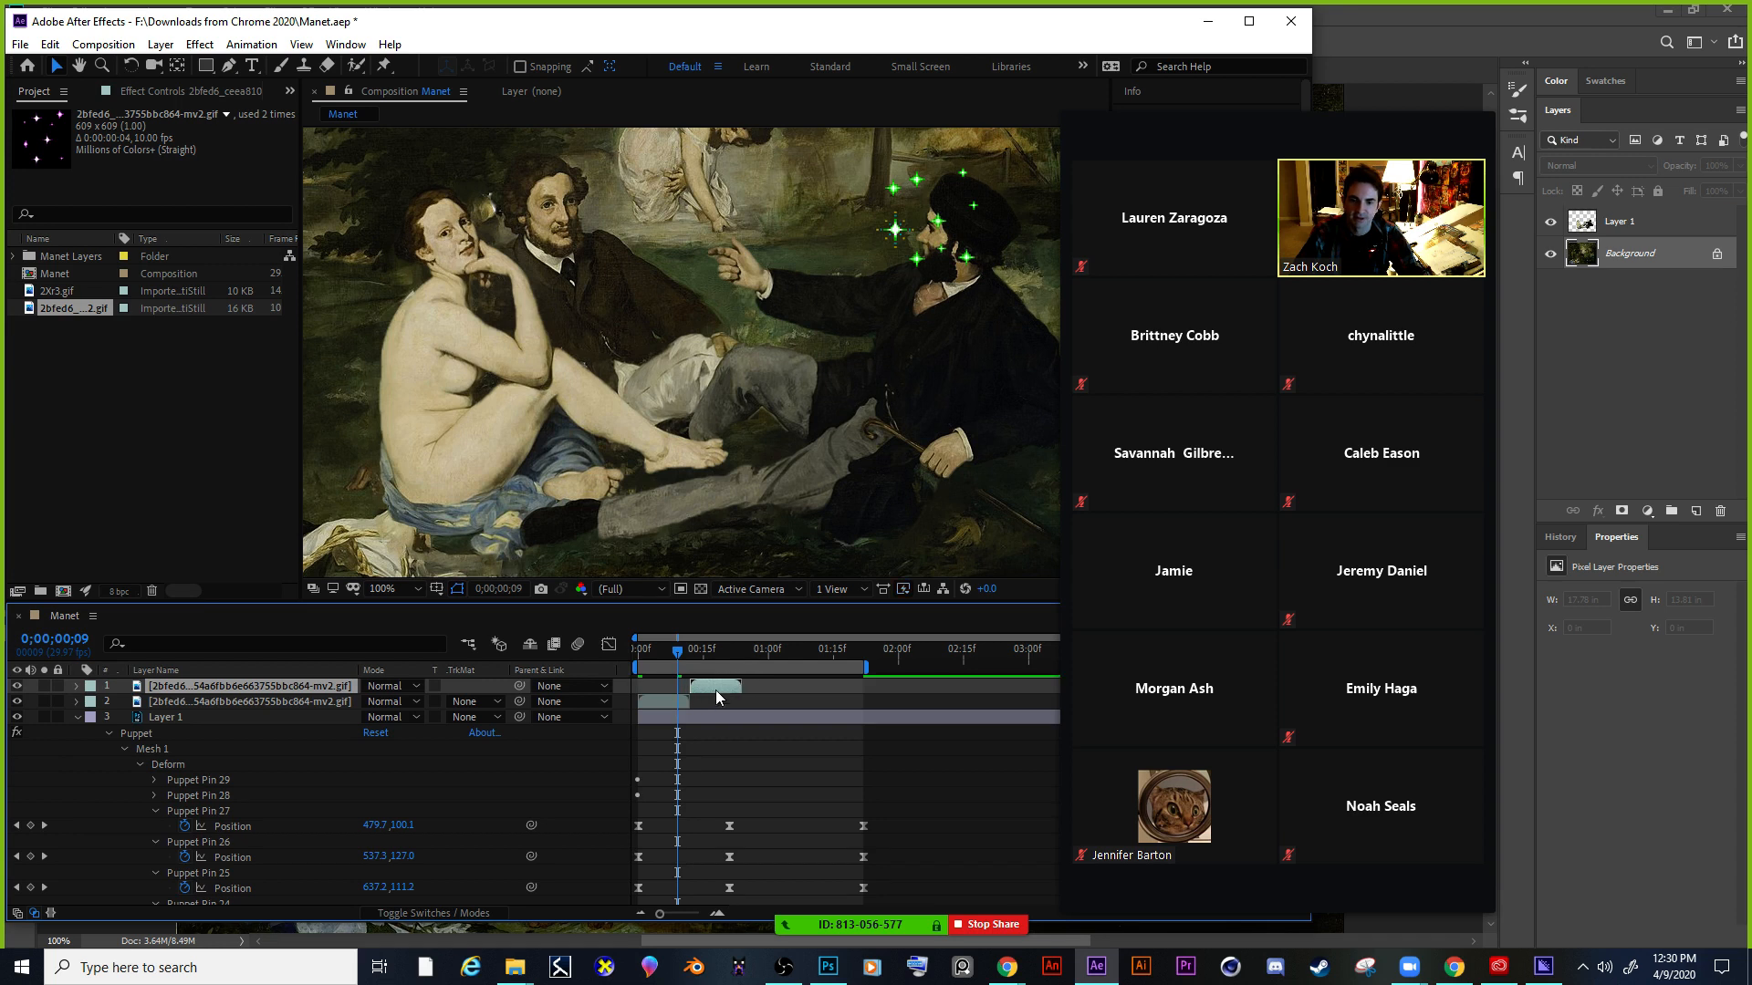
key("ctrl+d")
left_click_drag(715, 690, 765, 693)
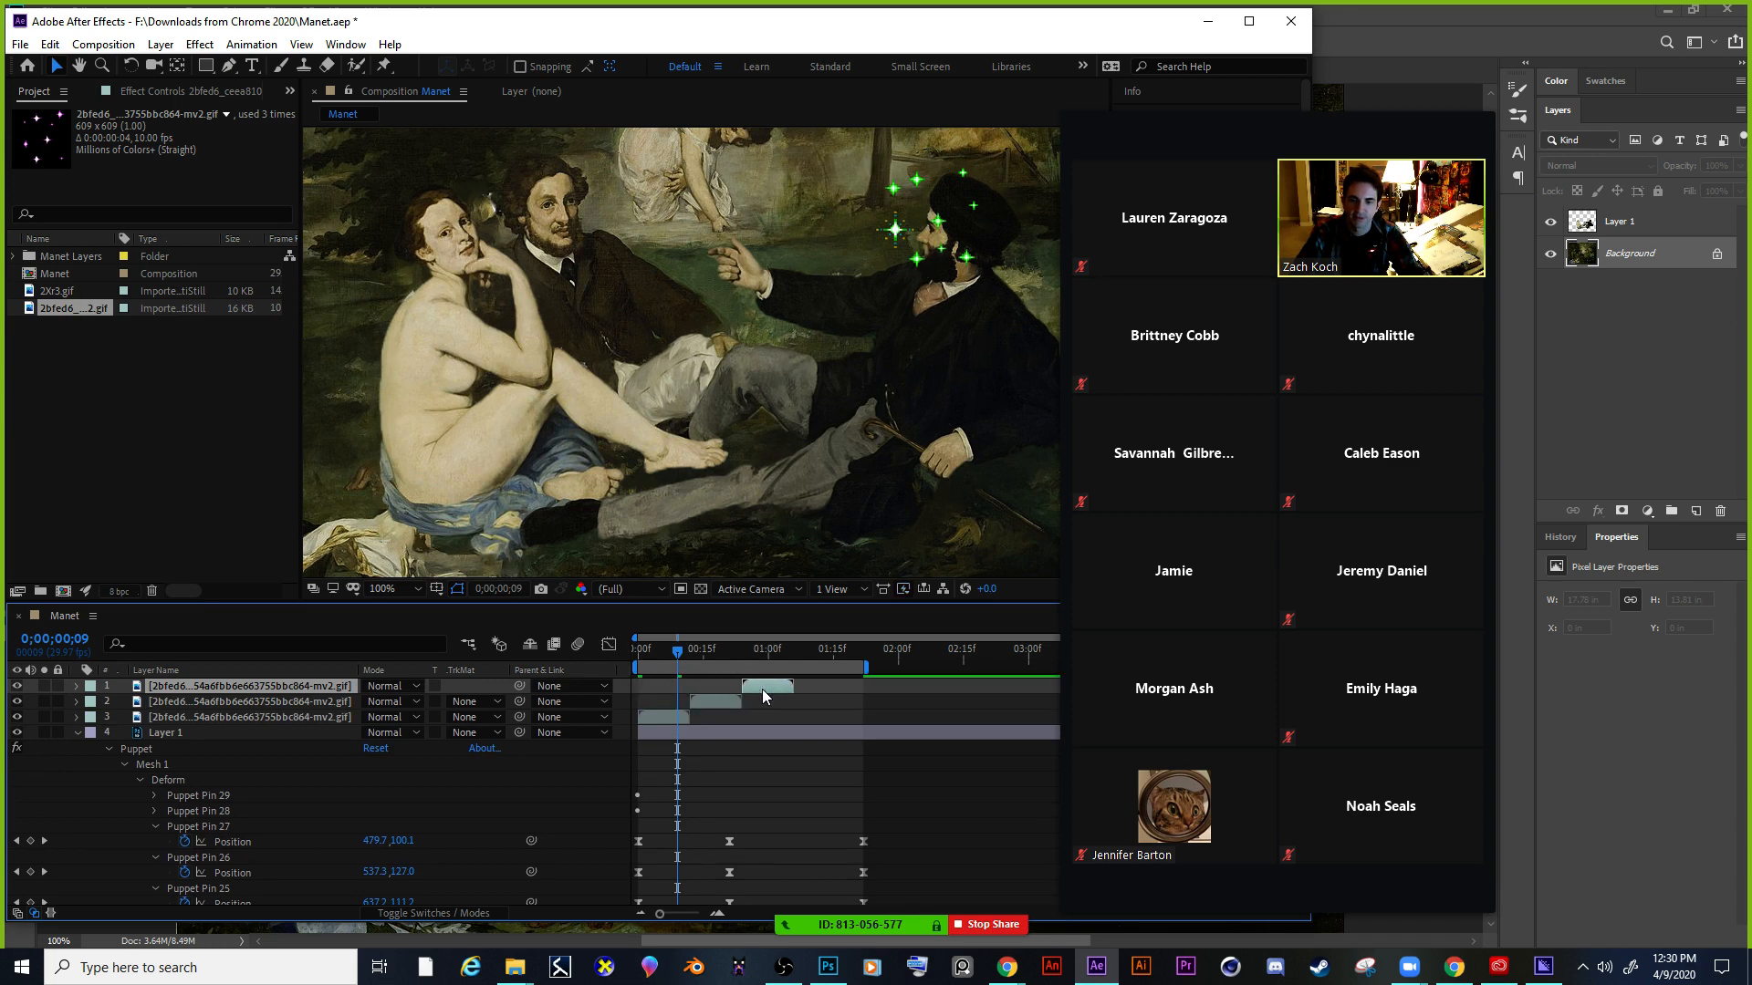
Scrub the timeline back to the first frame and preview the repeated sparkles over the animated painting.
left_click_drag(681, 653, 729, 653)
right_click(768, 177)
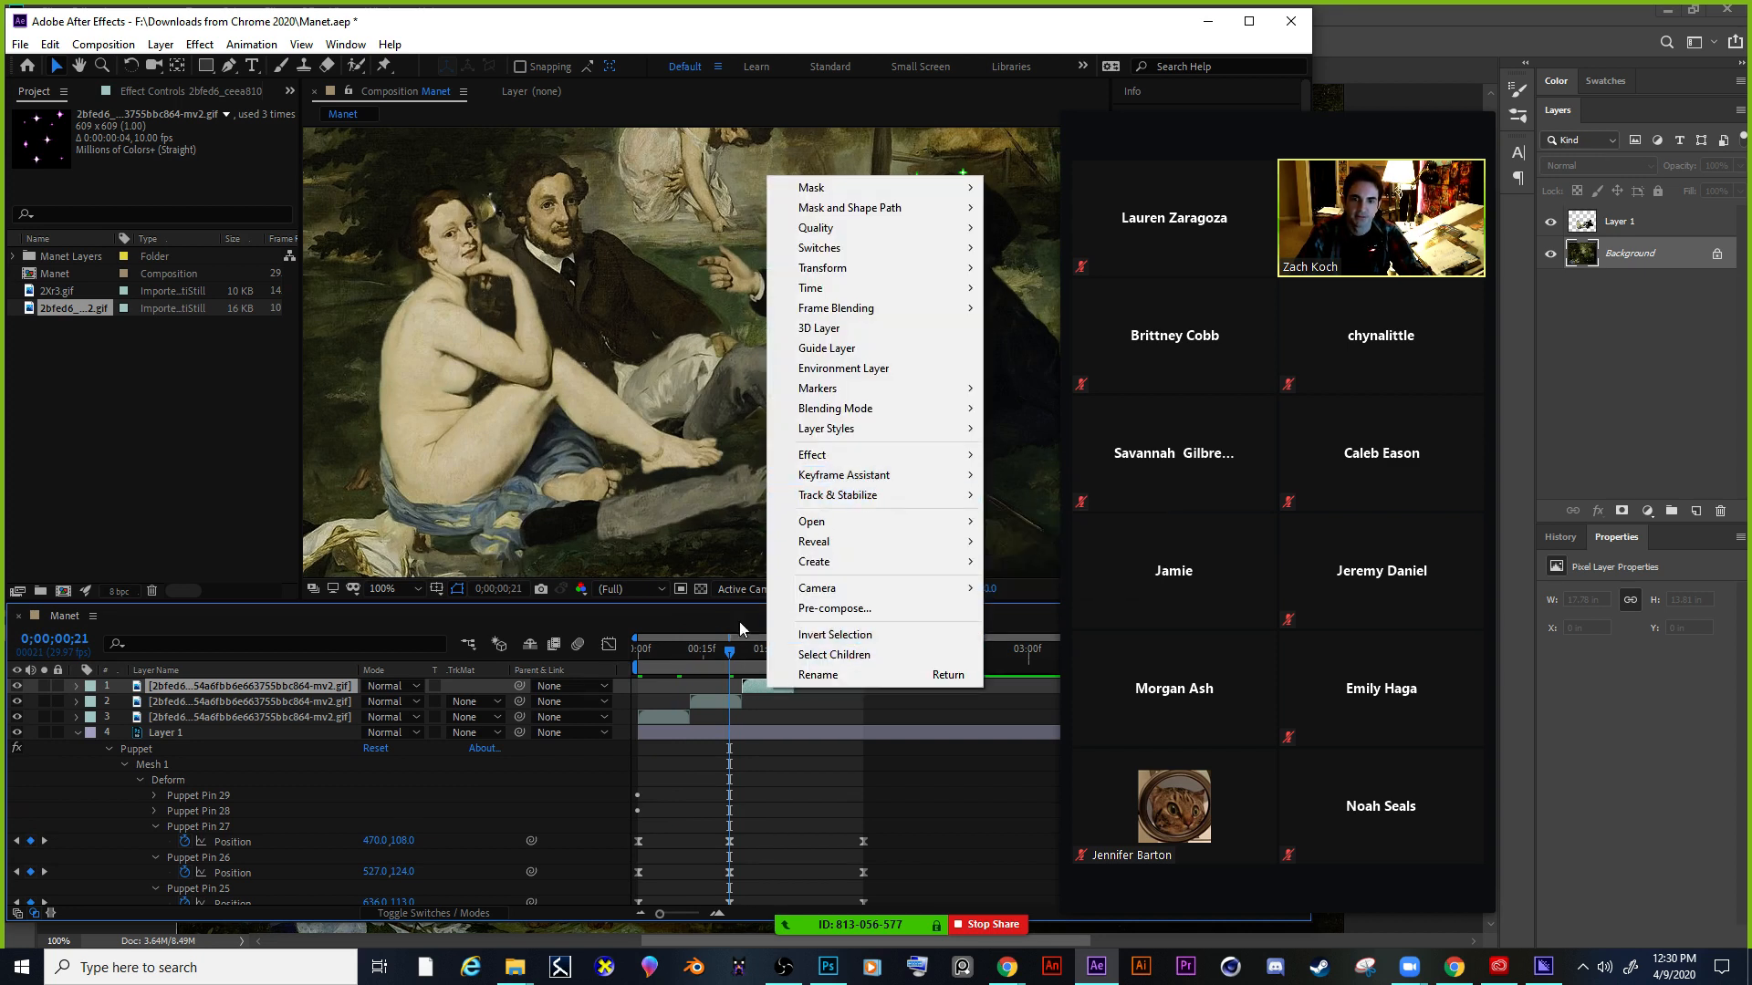
left_click_drag(733, 652, 638, 648)
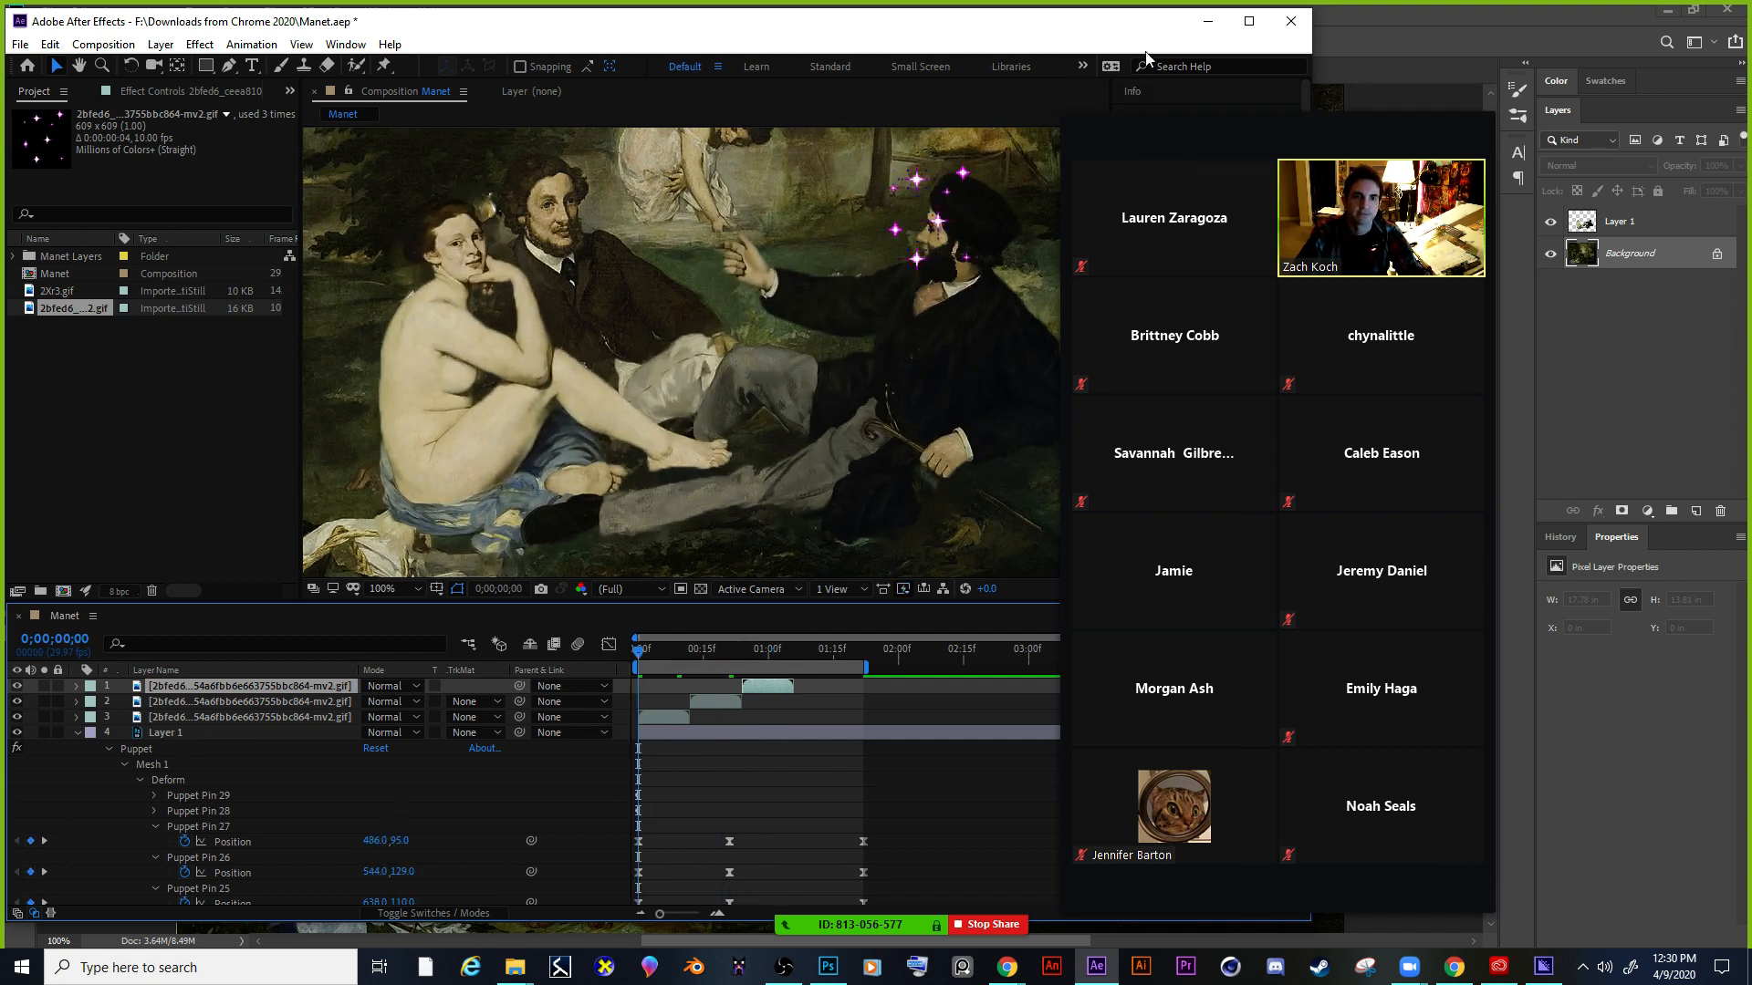
left_click_drag(1248, 99, 1481, 174)
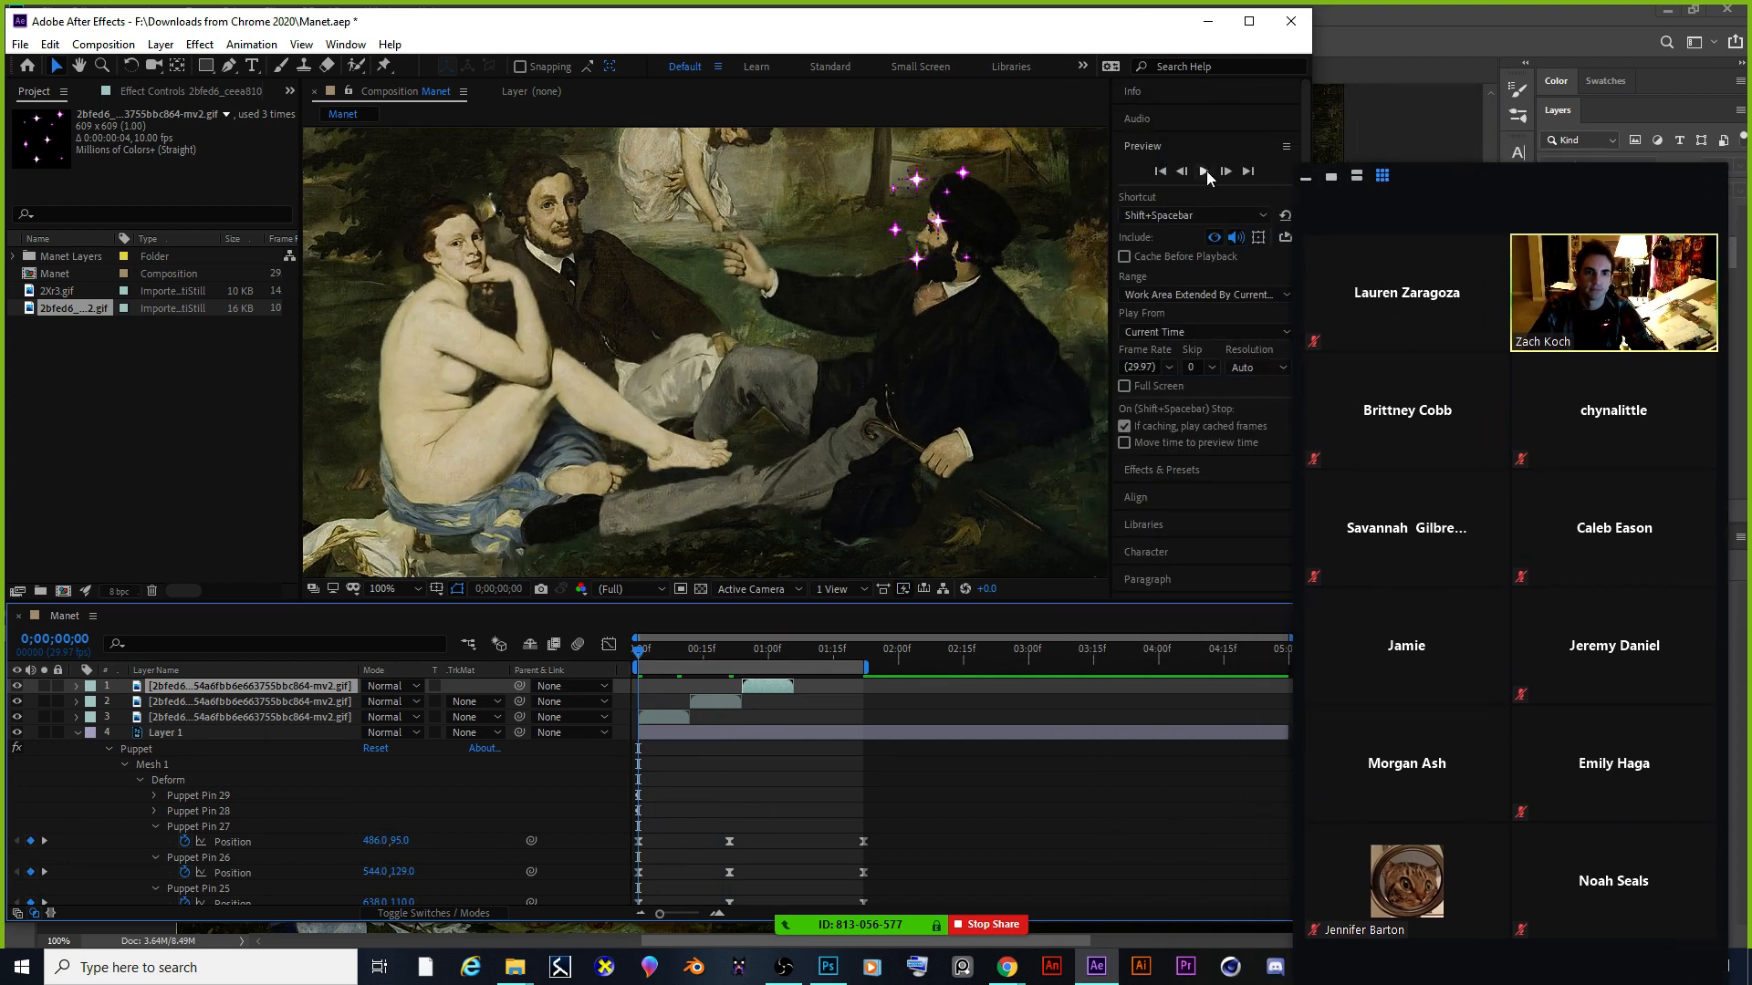
left_click(1205, 171)
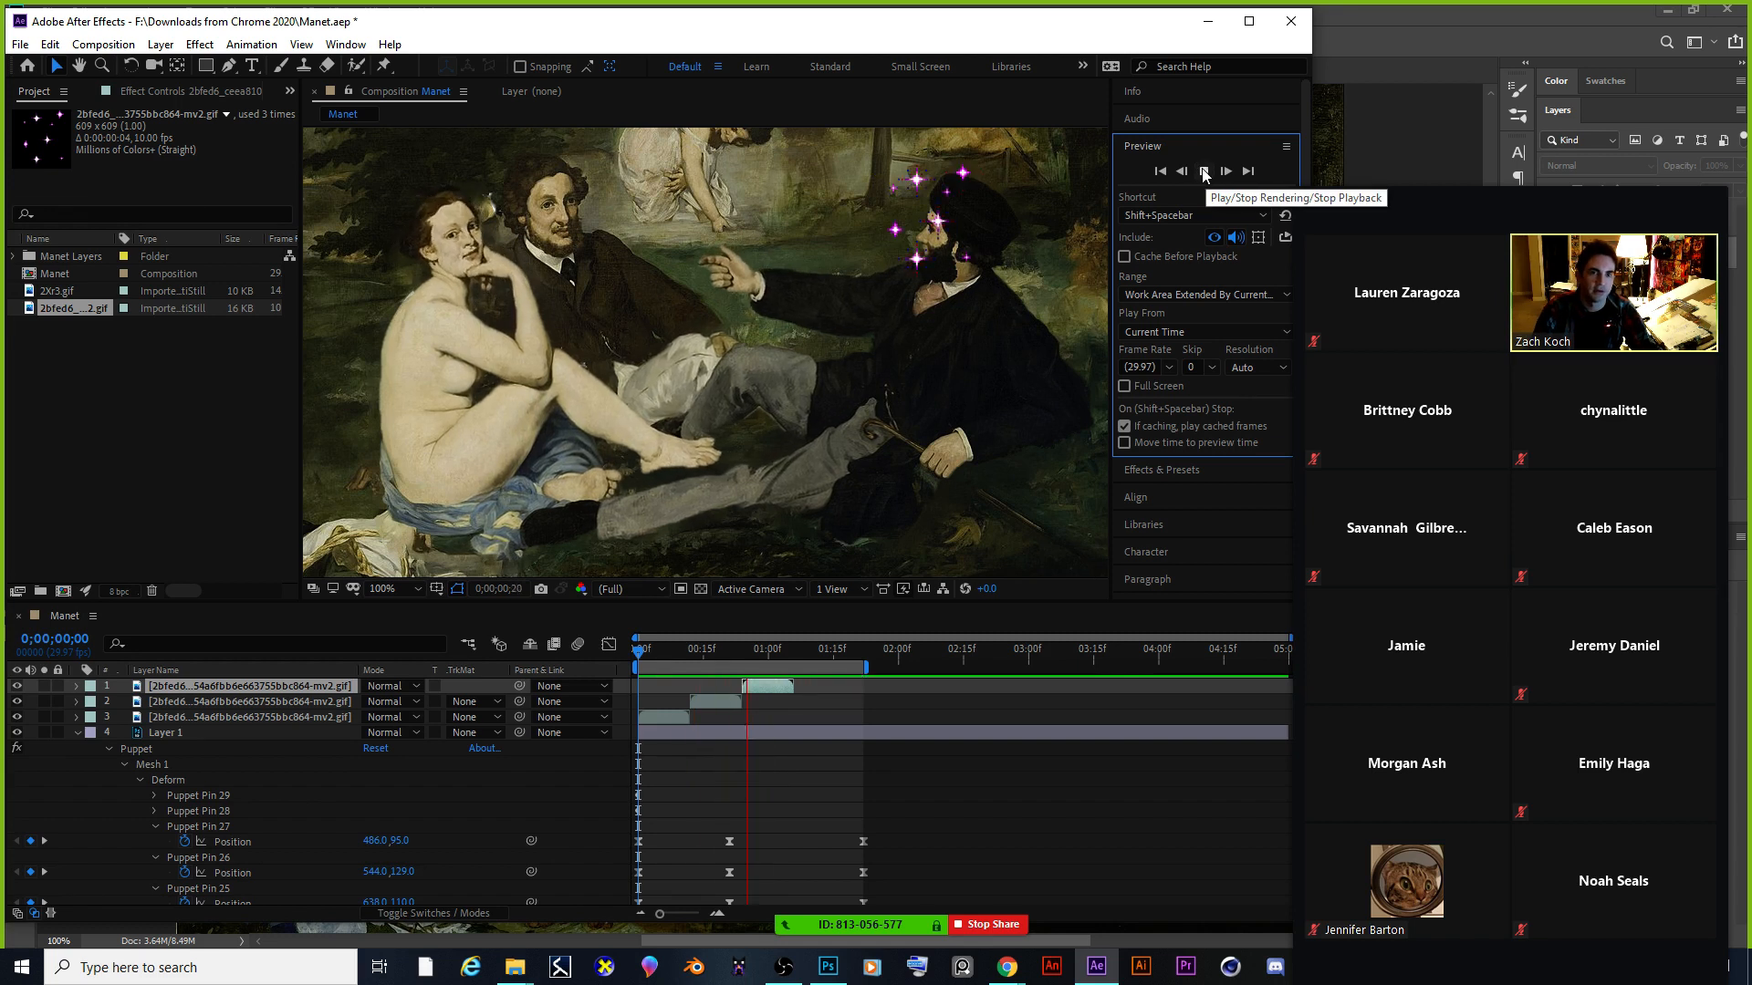
left_click(1206, 172)
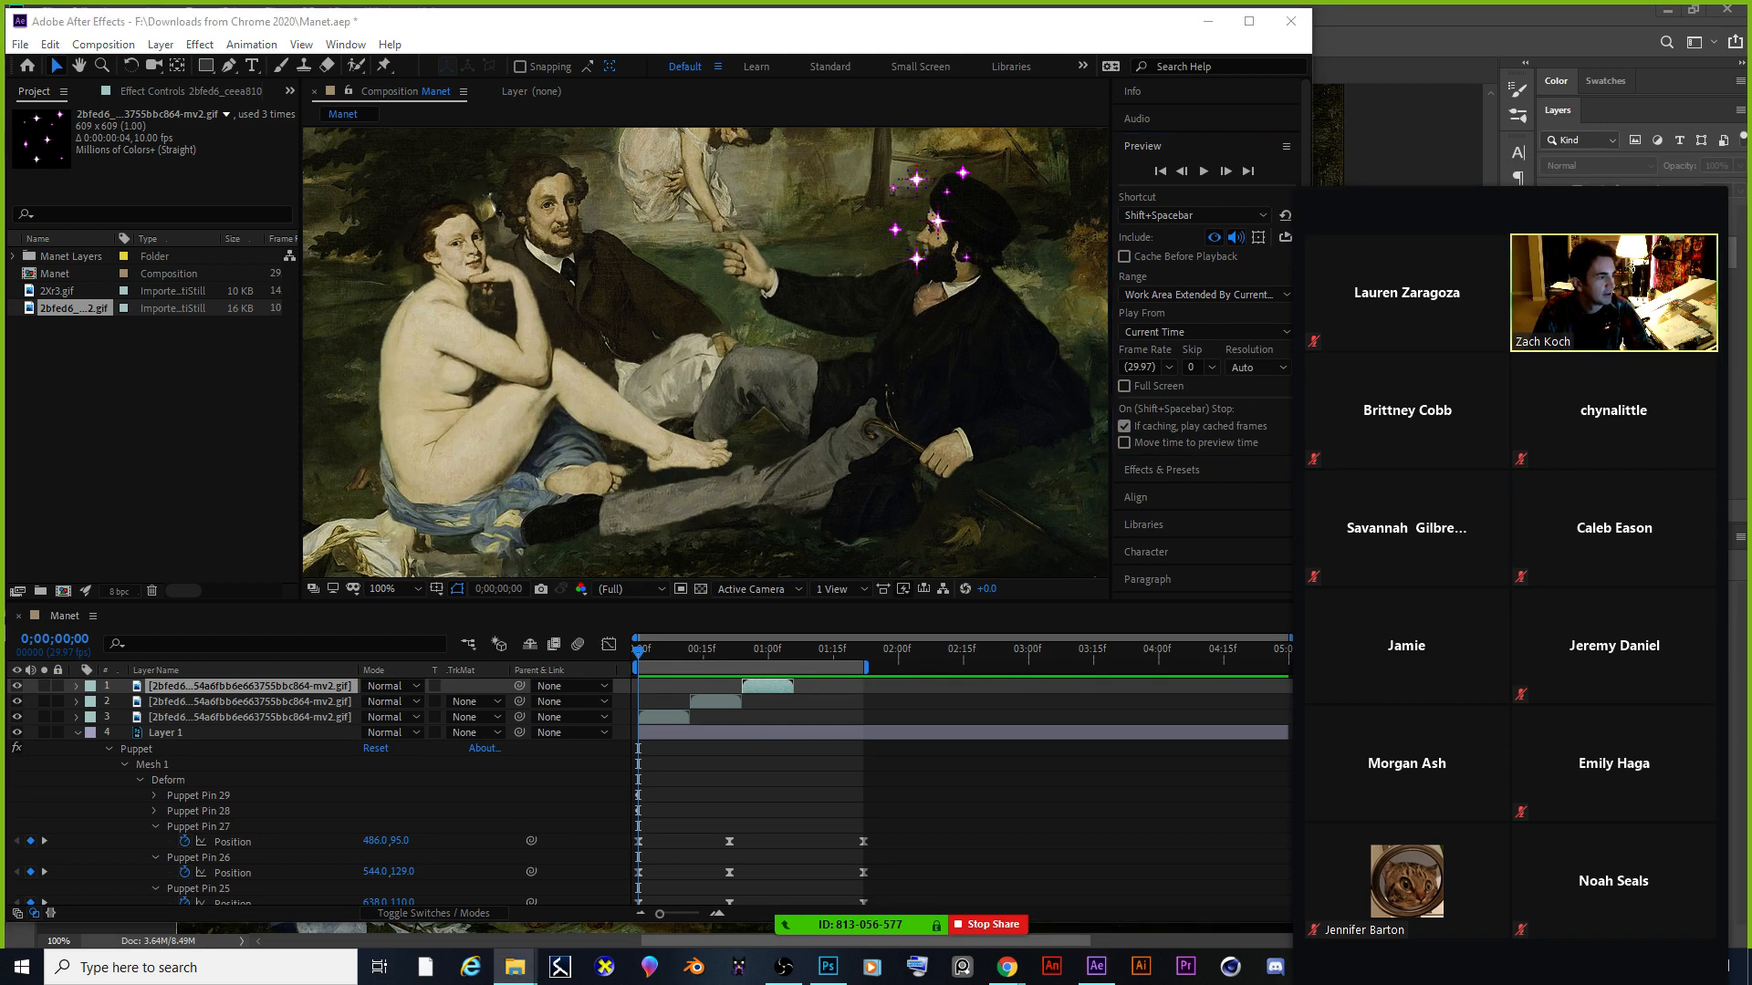
Import the 500 x 401 Wolverine GIF and add it as the top layer over the middle of the painting.
left_click(157, 319)
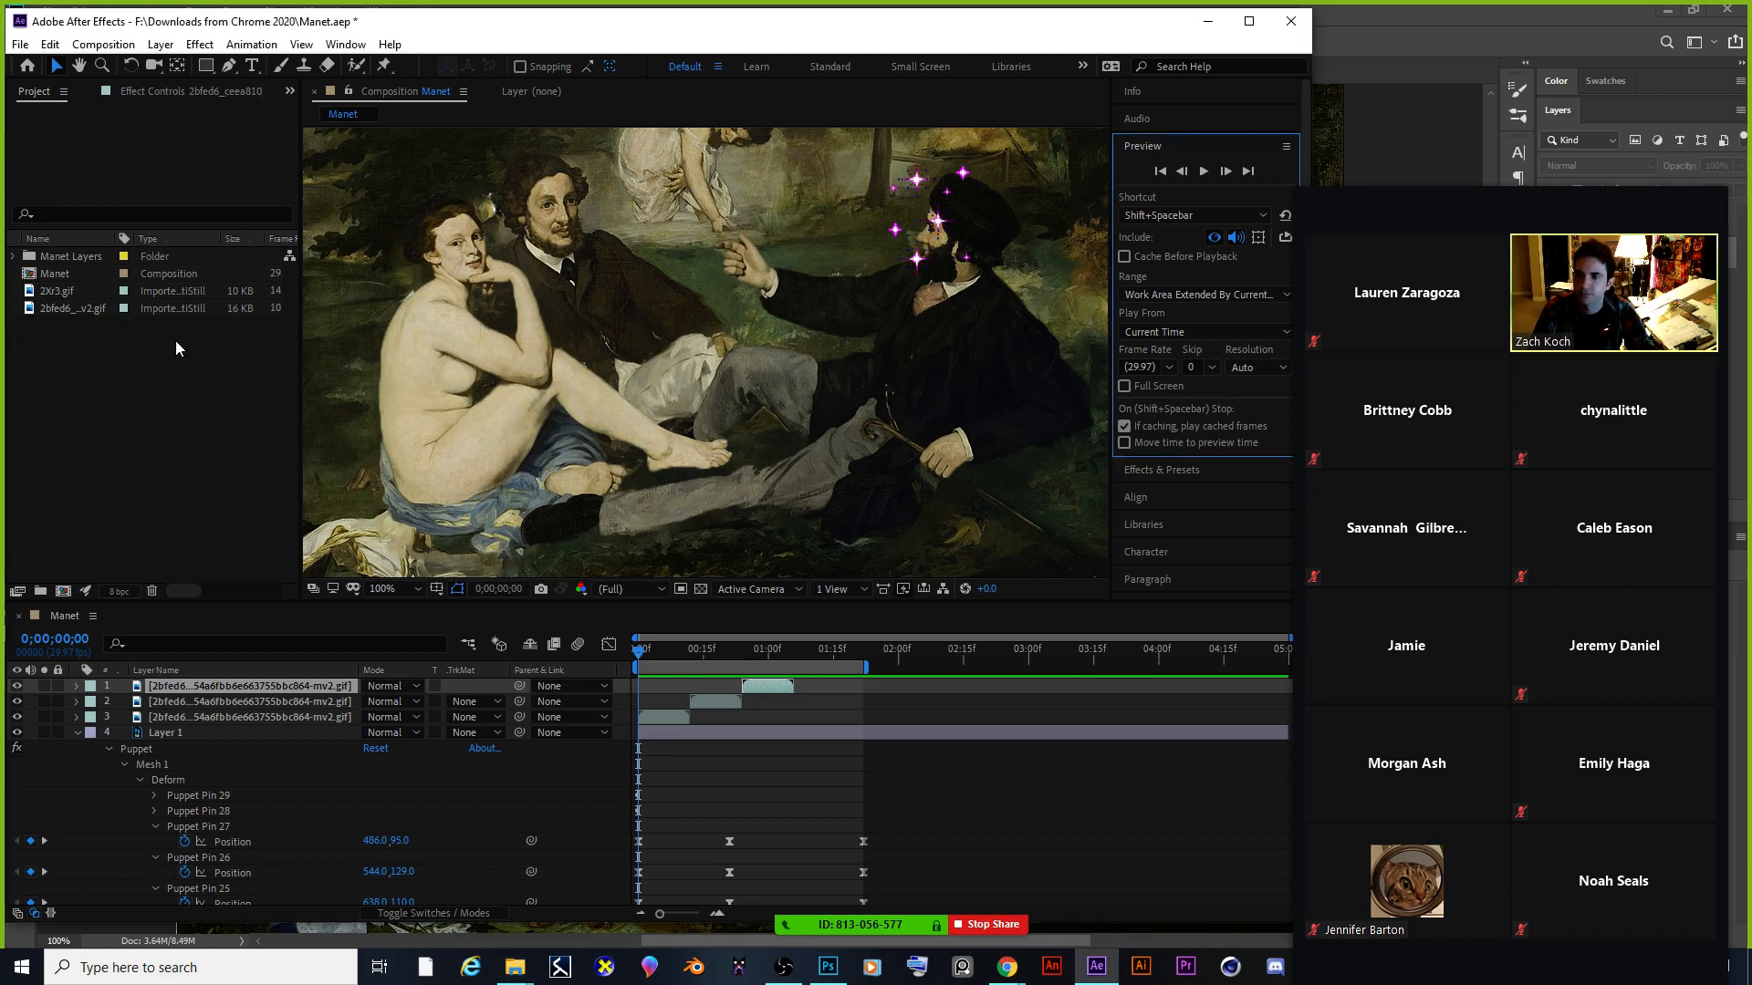
left_click_drag(68, 328, 201, 686)
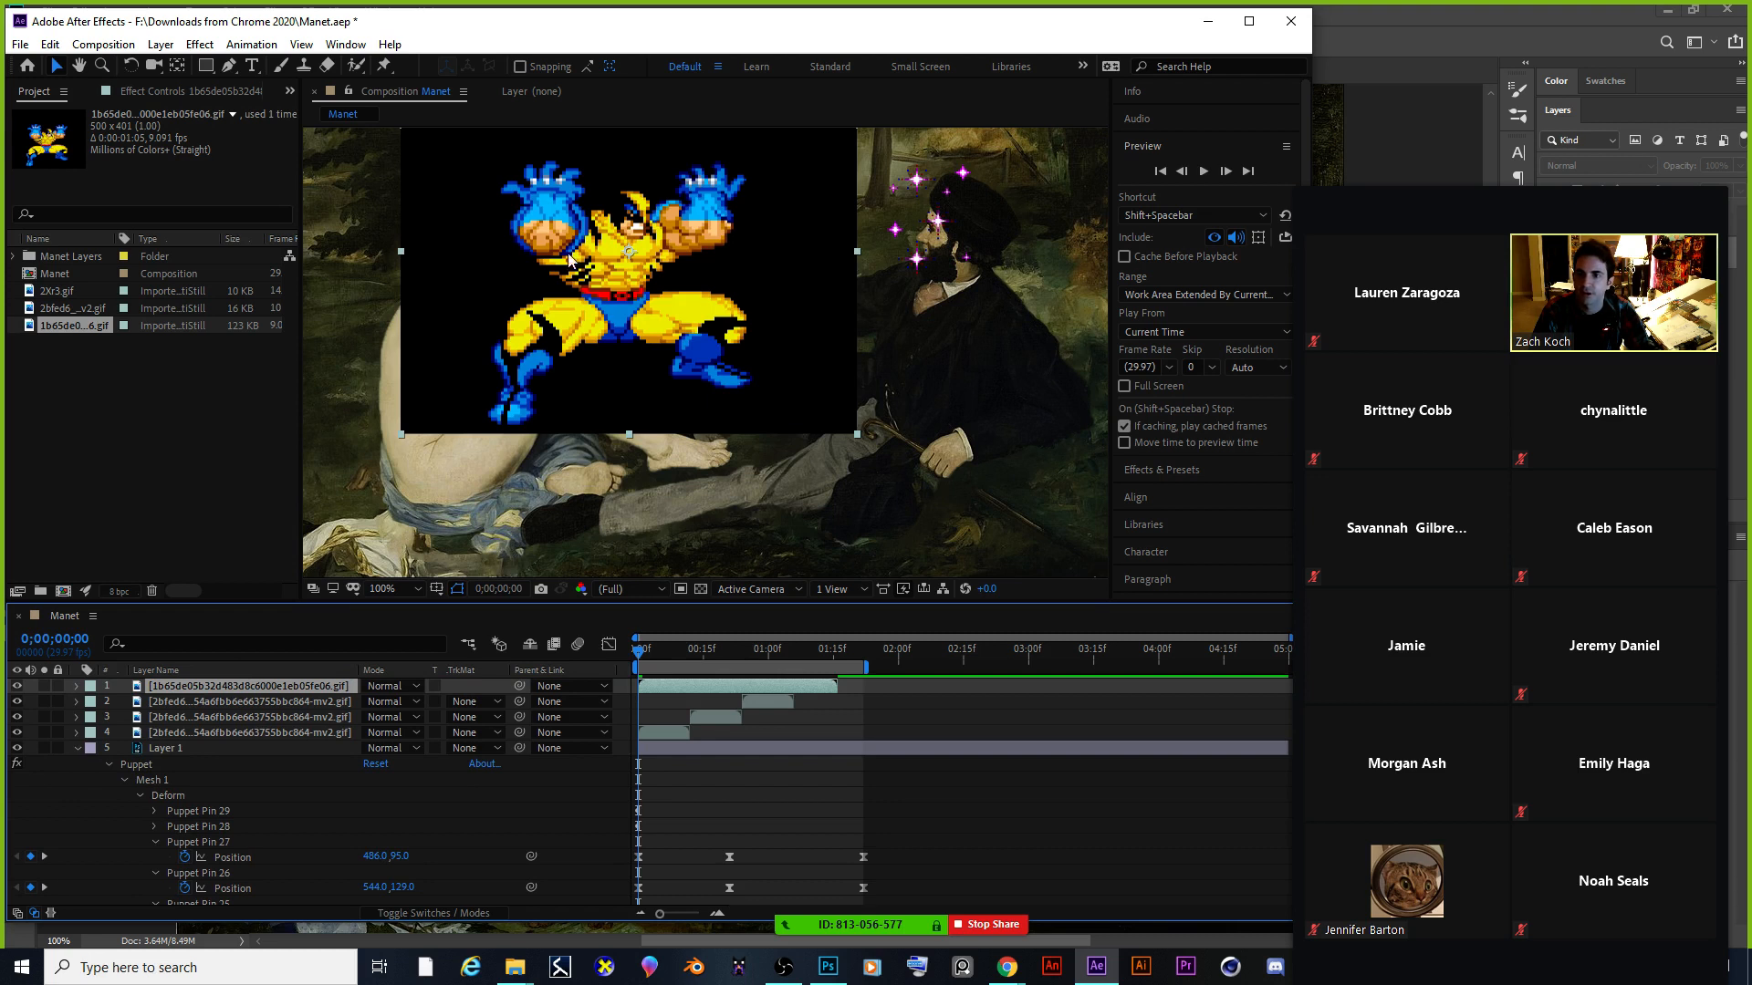
left_click_drag(588, 312, 653, 353)
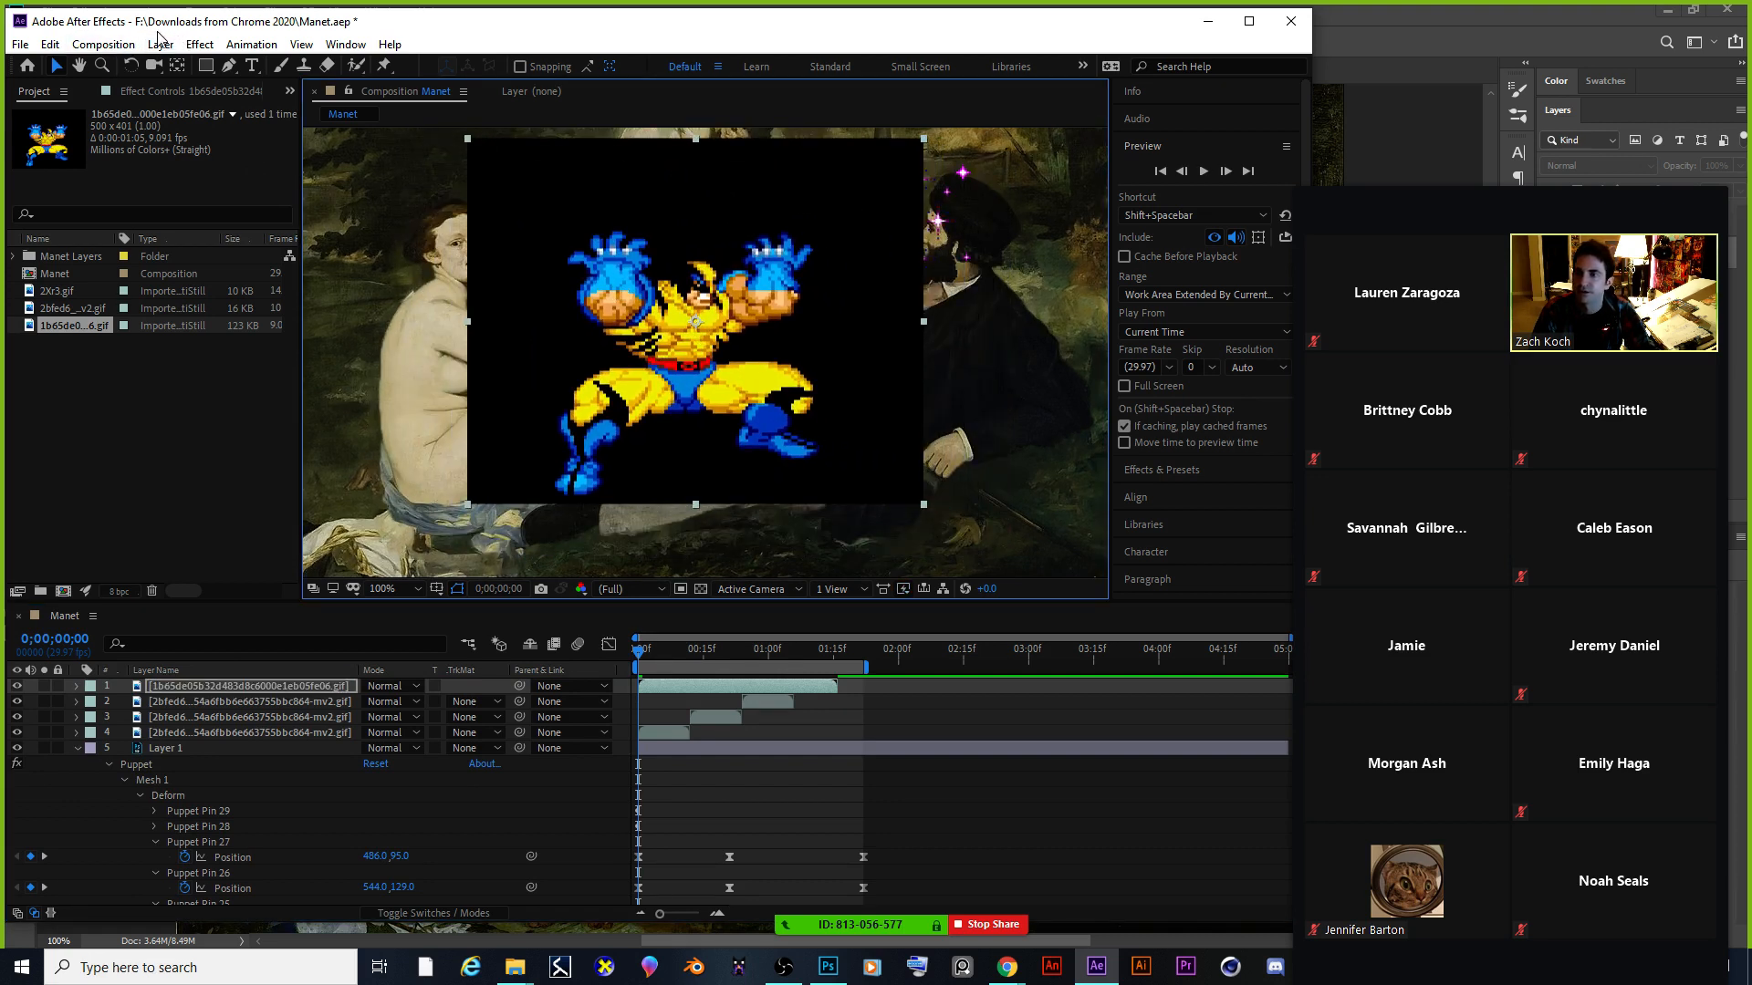
Apply a Linear Color Key to the Wolverine layer and key out its black background.
left_click(113, 46)
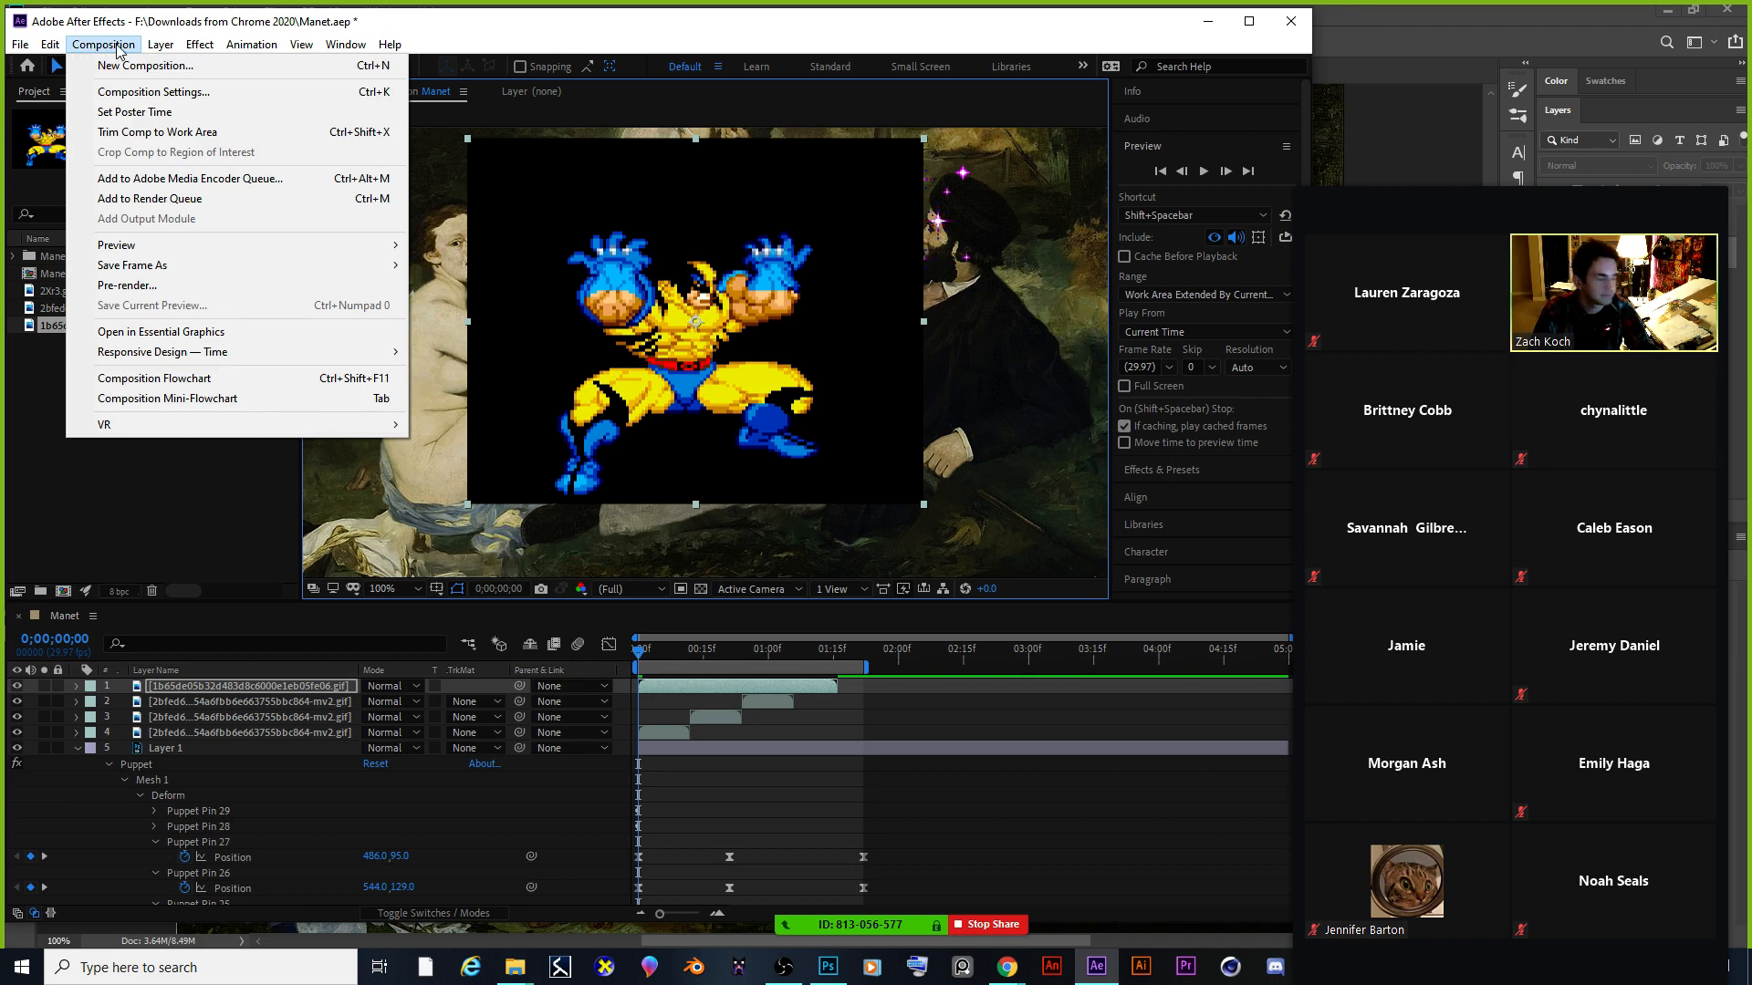
mouse_move(176, 50)
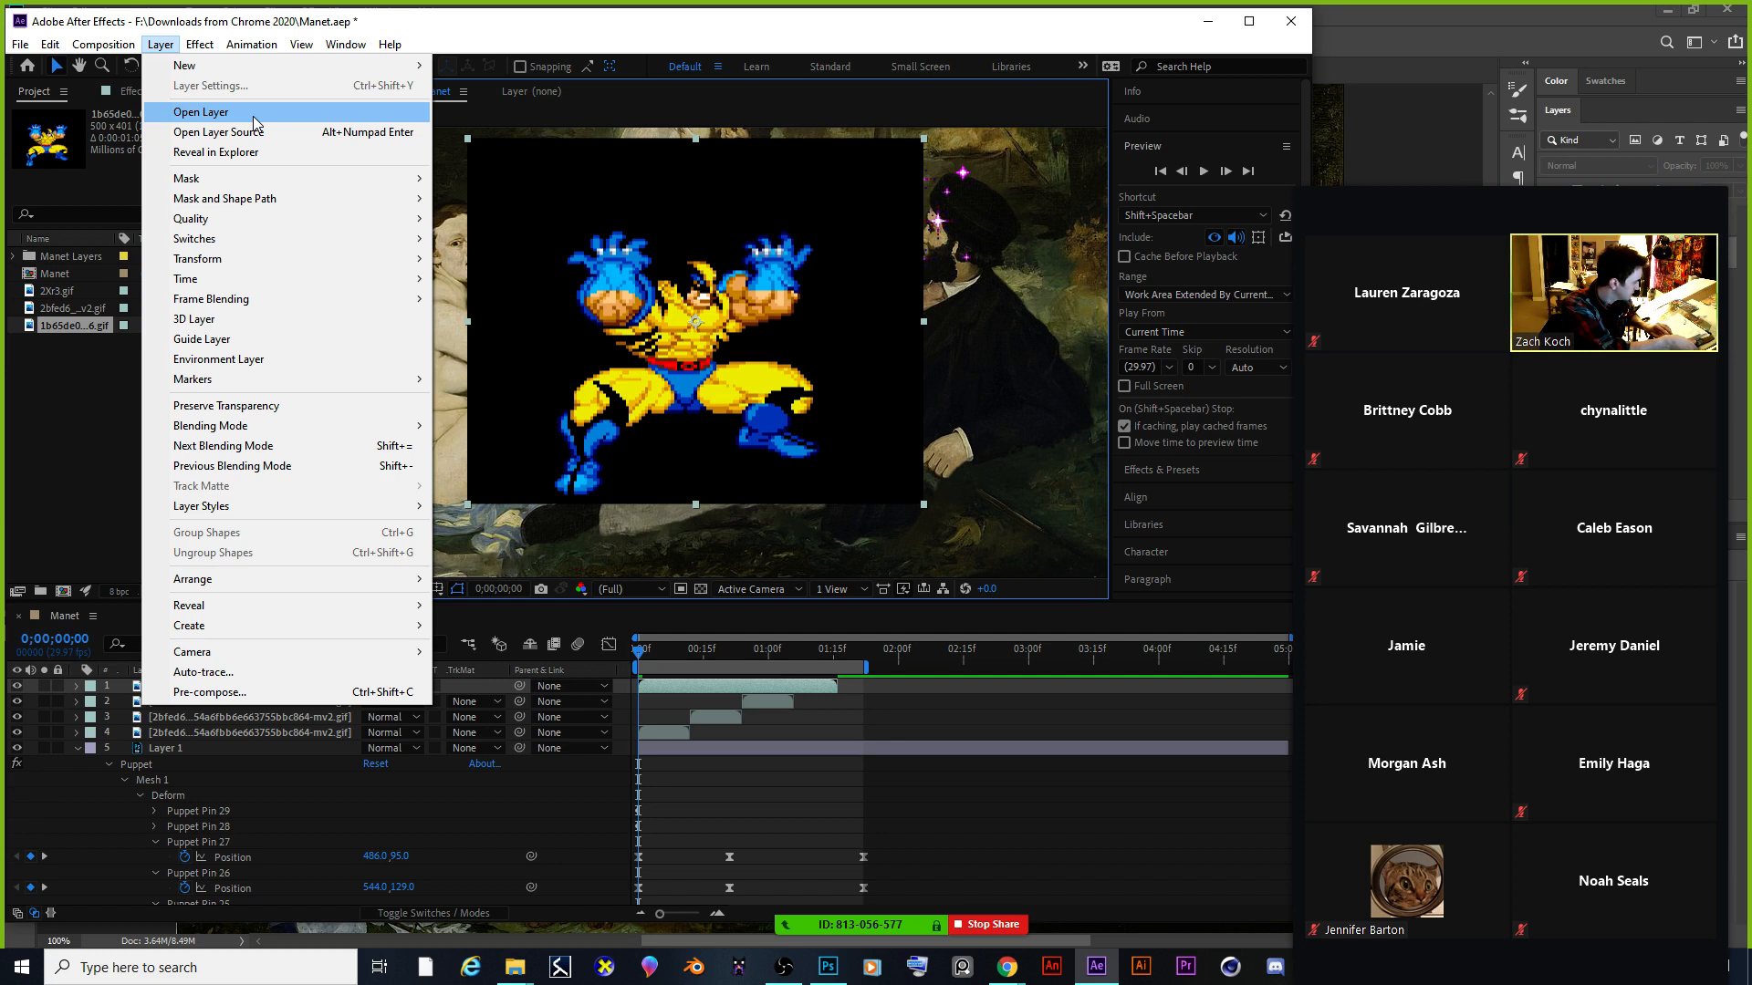
left_click(199, 44)
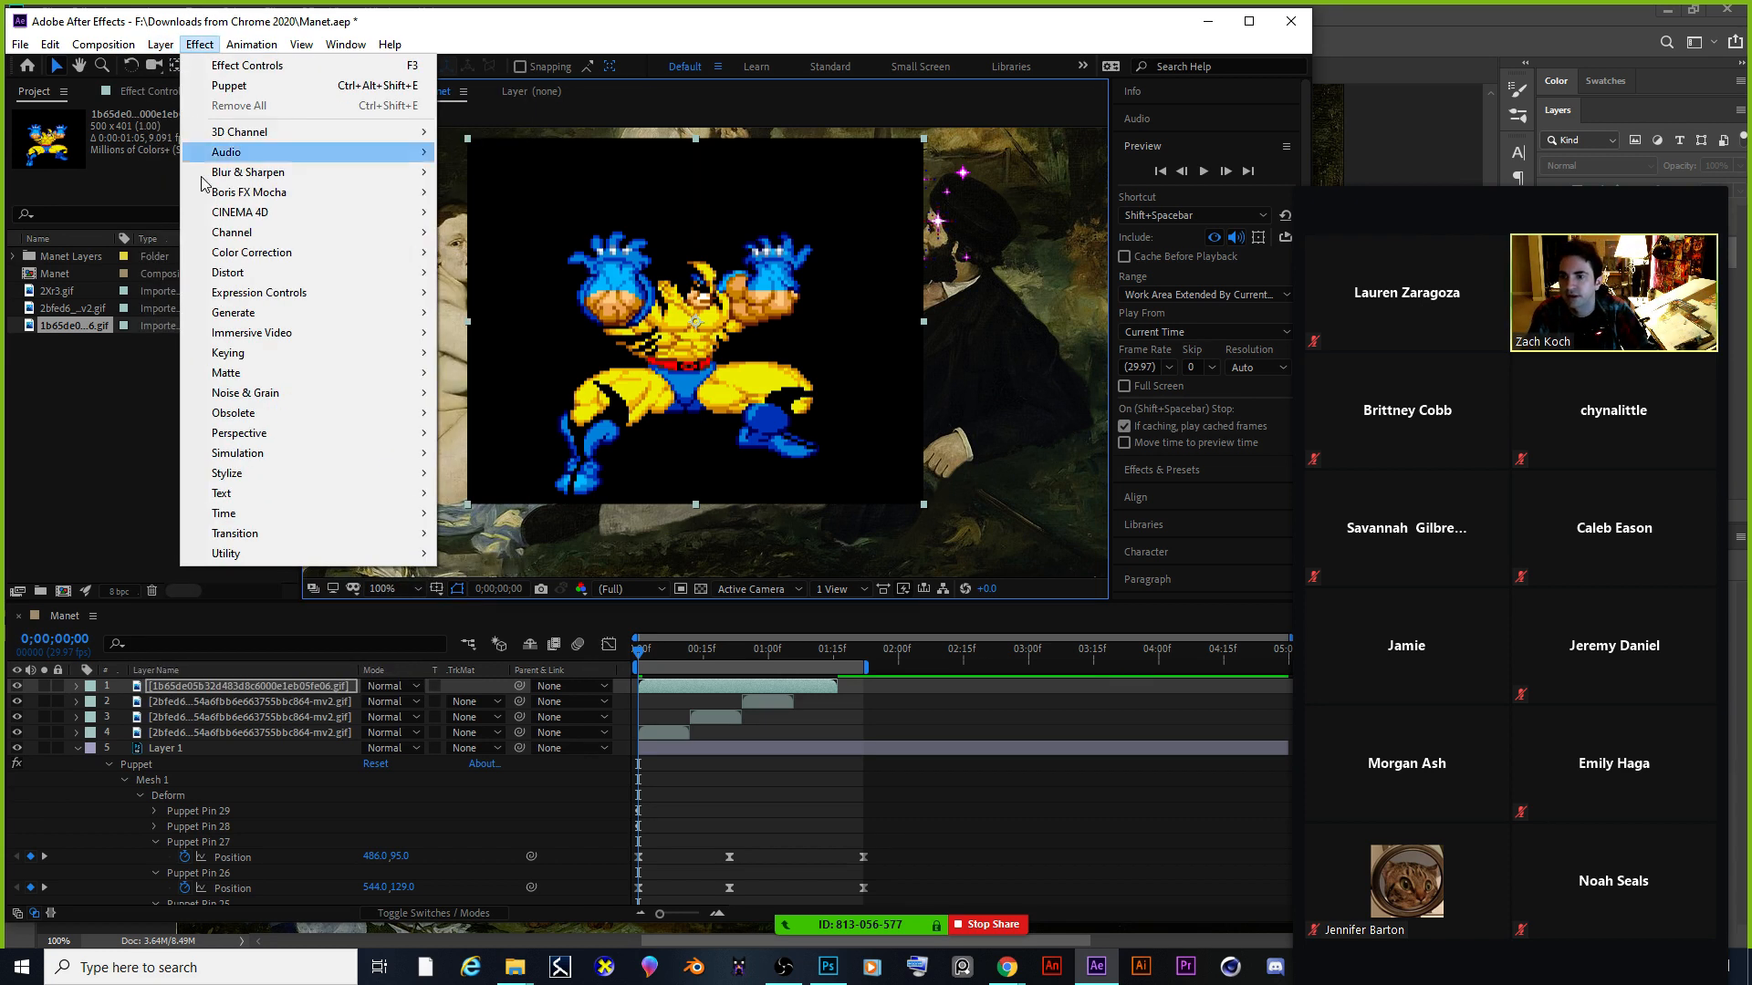
mouse_move(273, 353)
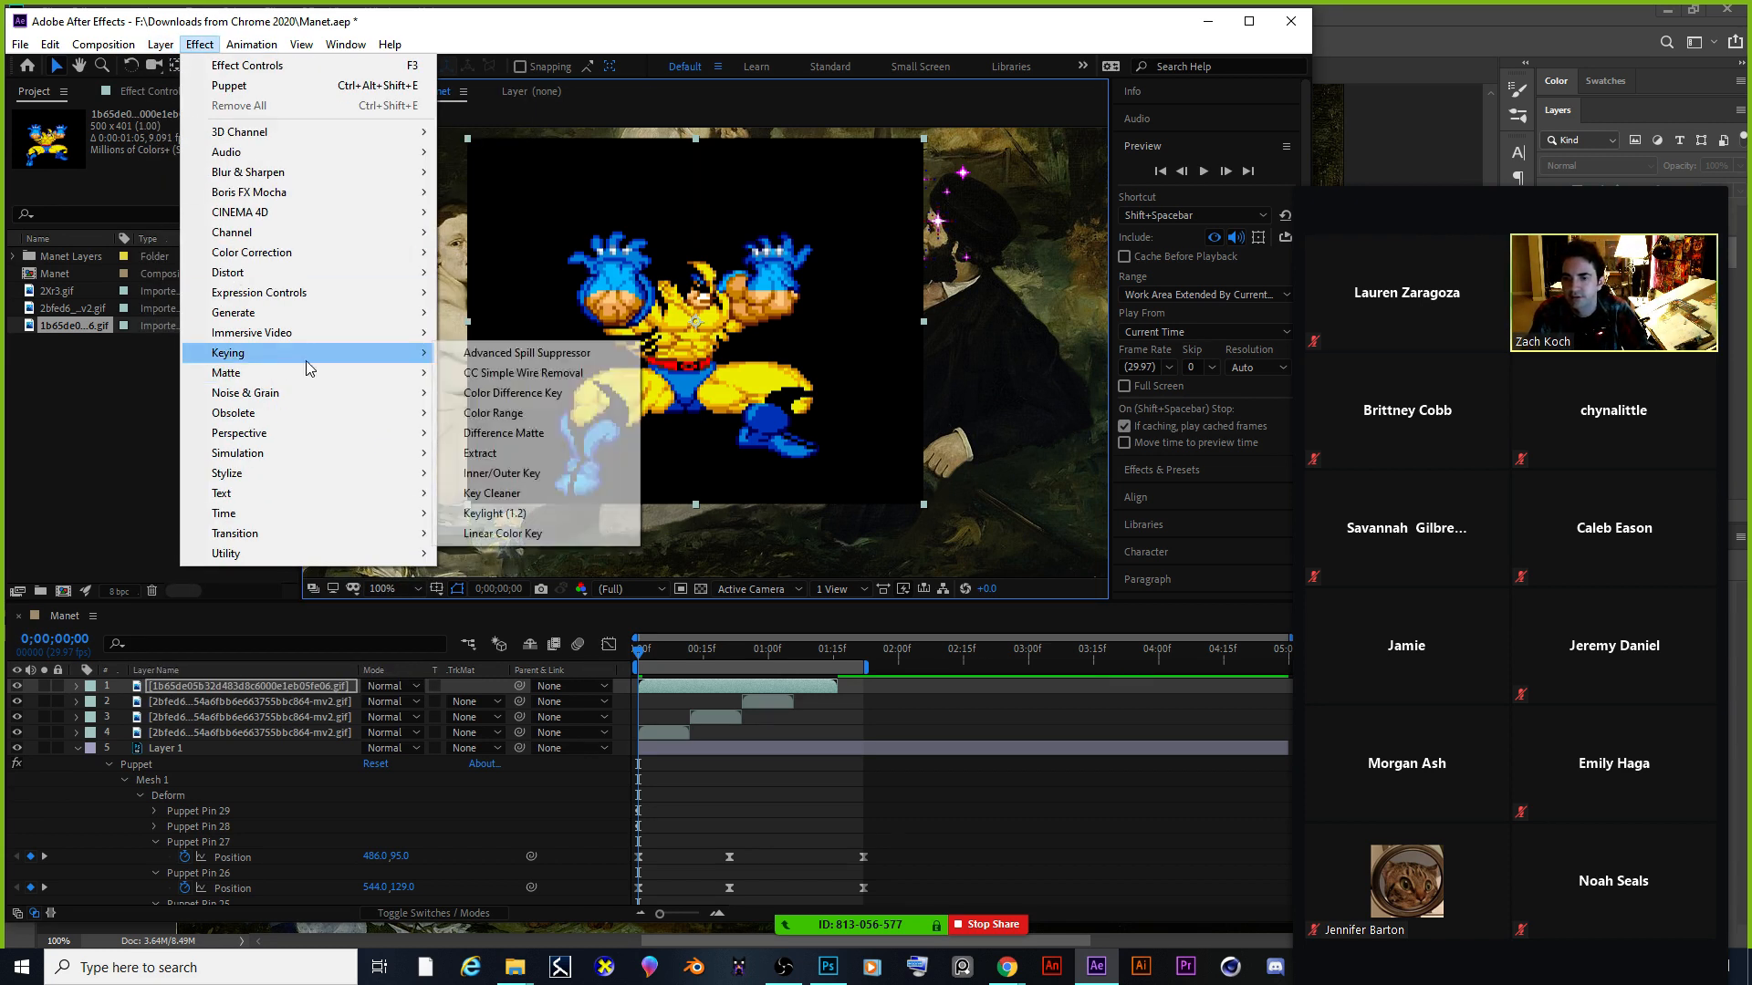
left_click(547, 540)
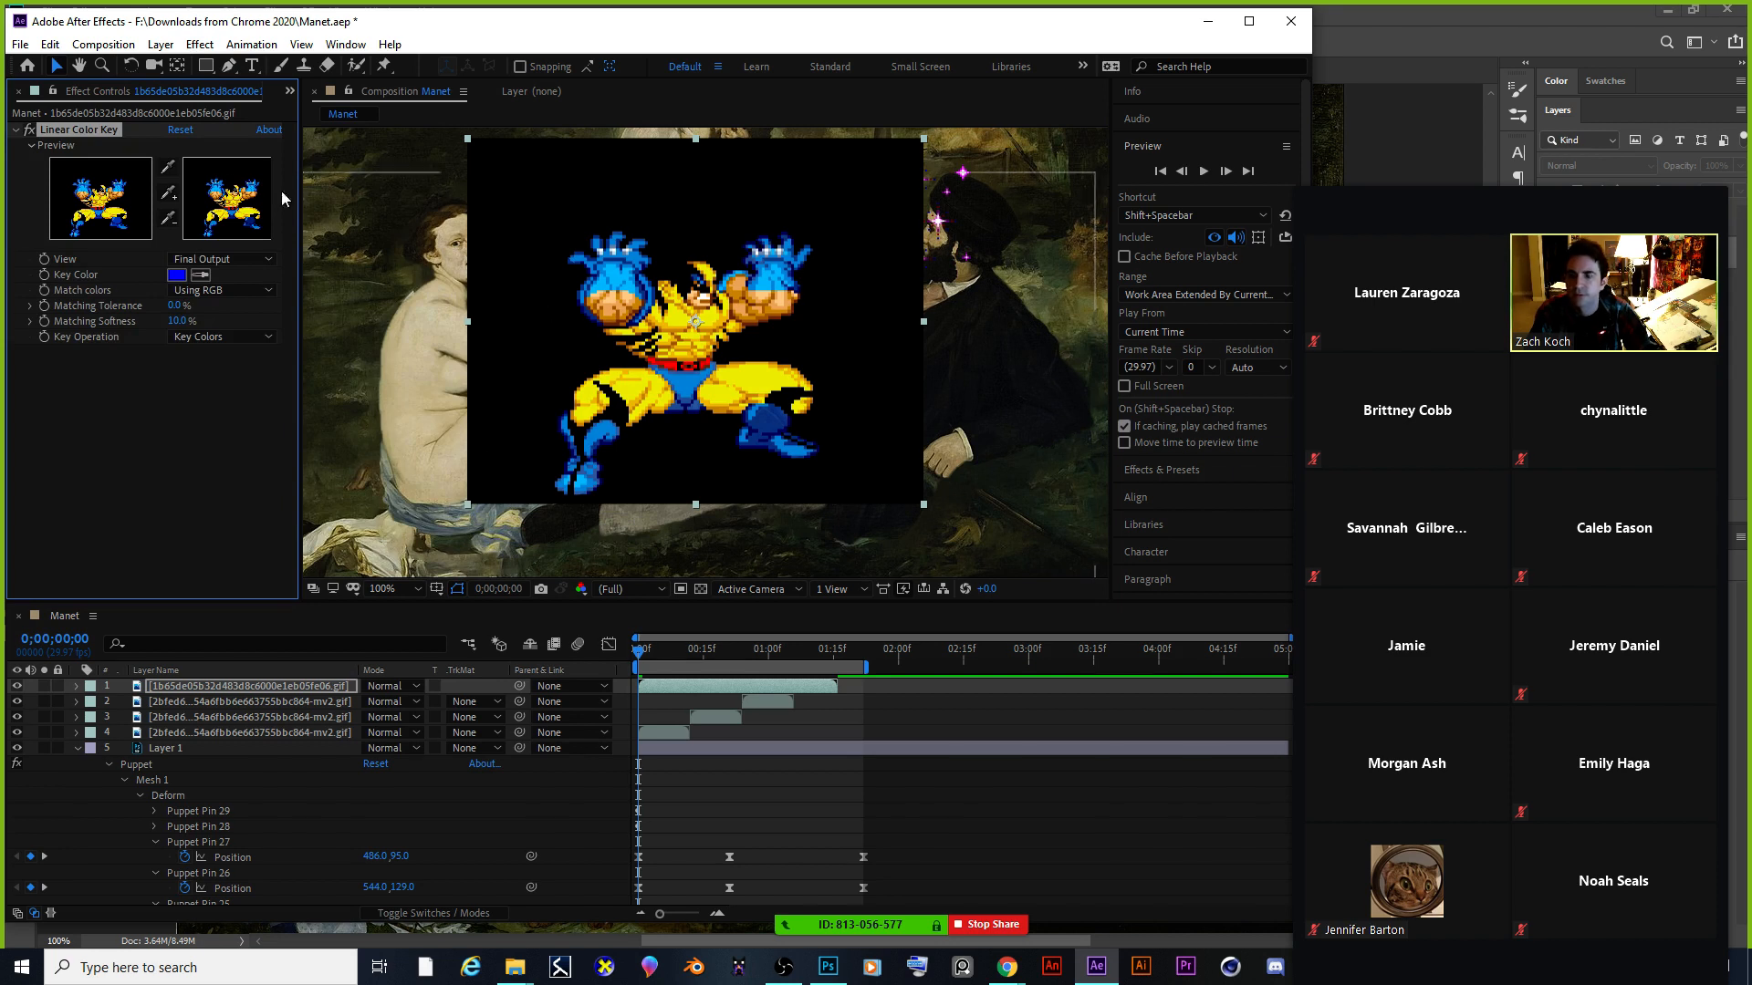
left_click(168, 166)
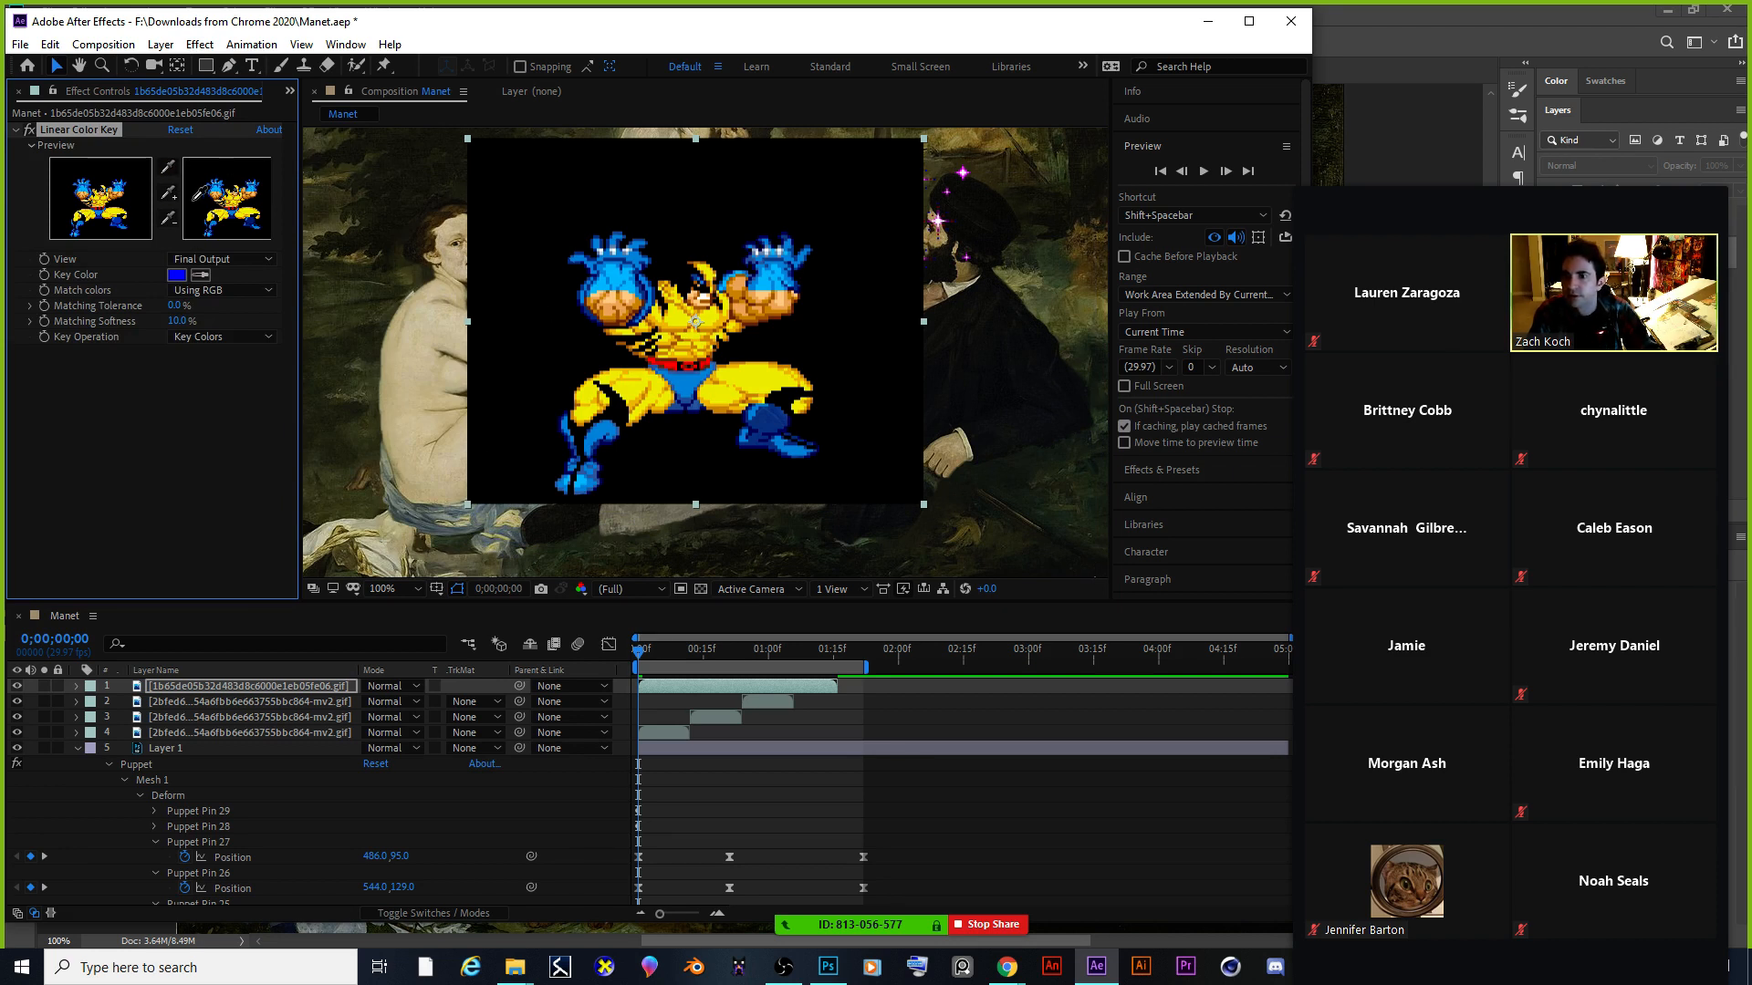
left_click(194, 208)
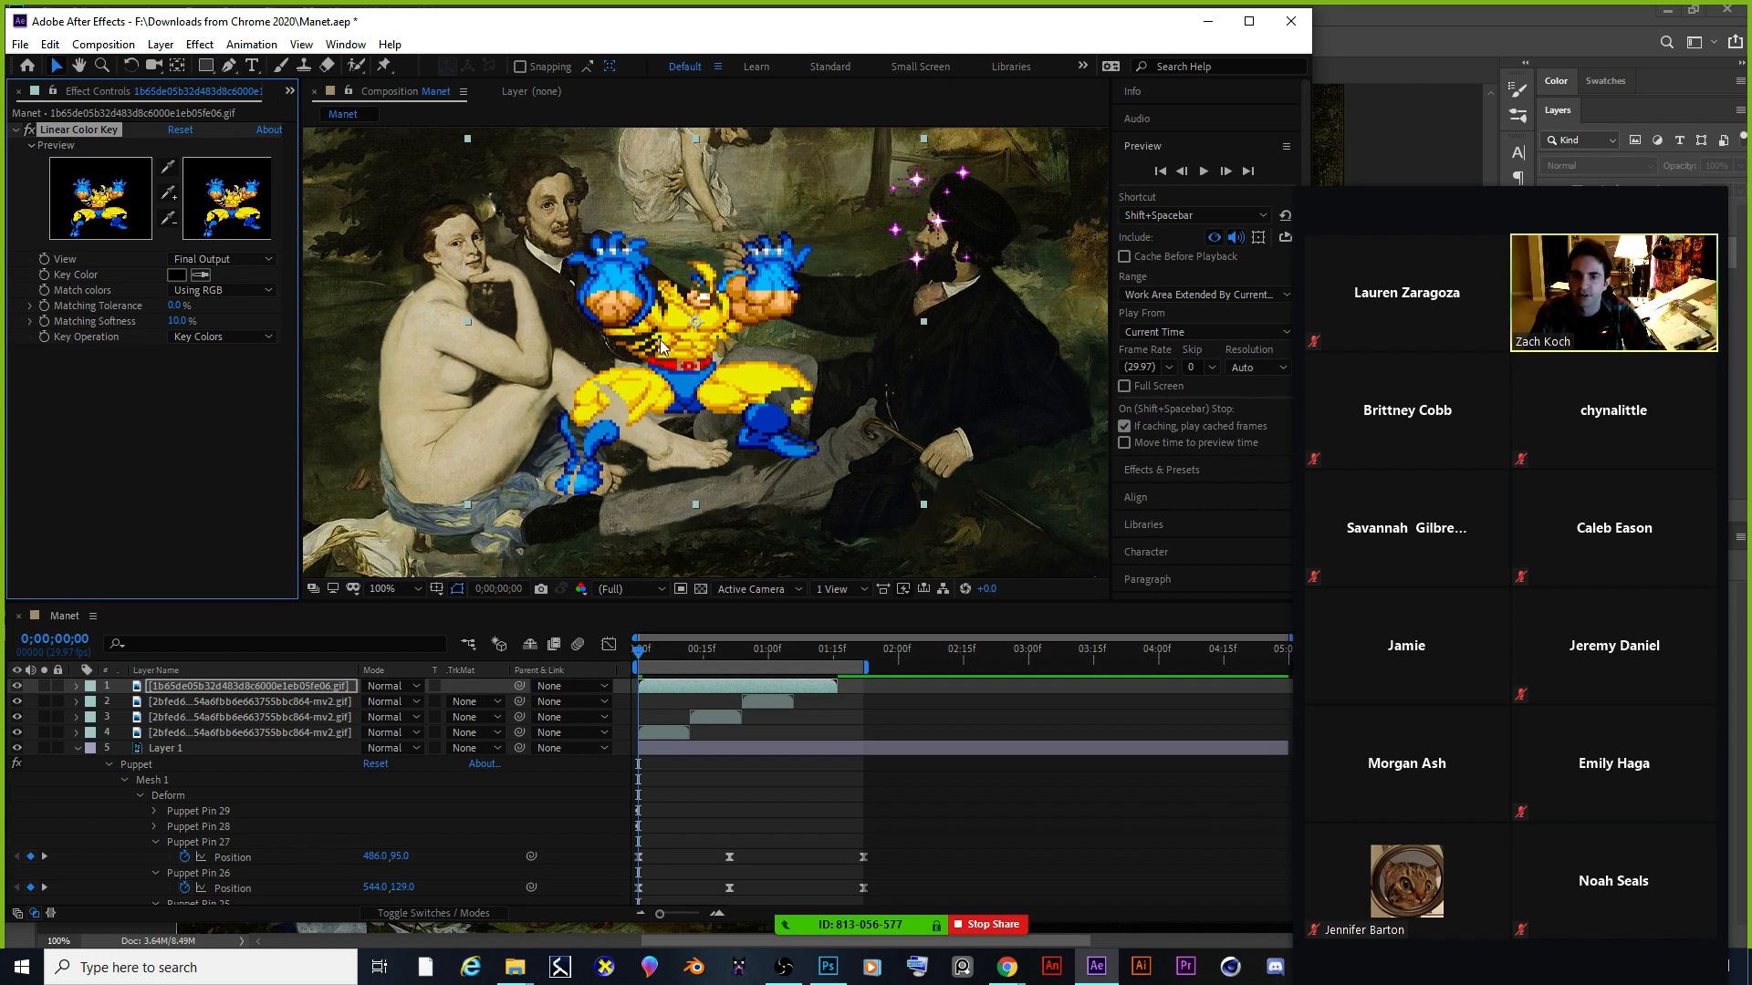
Place the Wolverine figure in front of the man in the black hat and shorten the work area to the end of the Wolverine layer.
left_click_drag(665, 345, 855, 414)
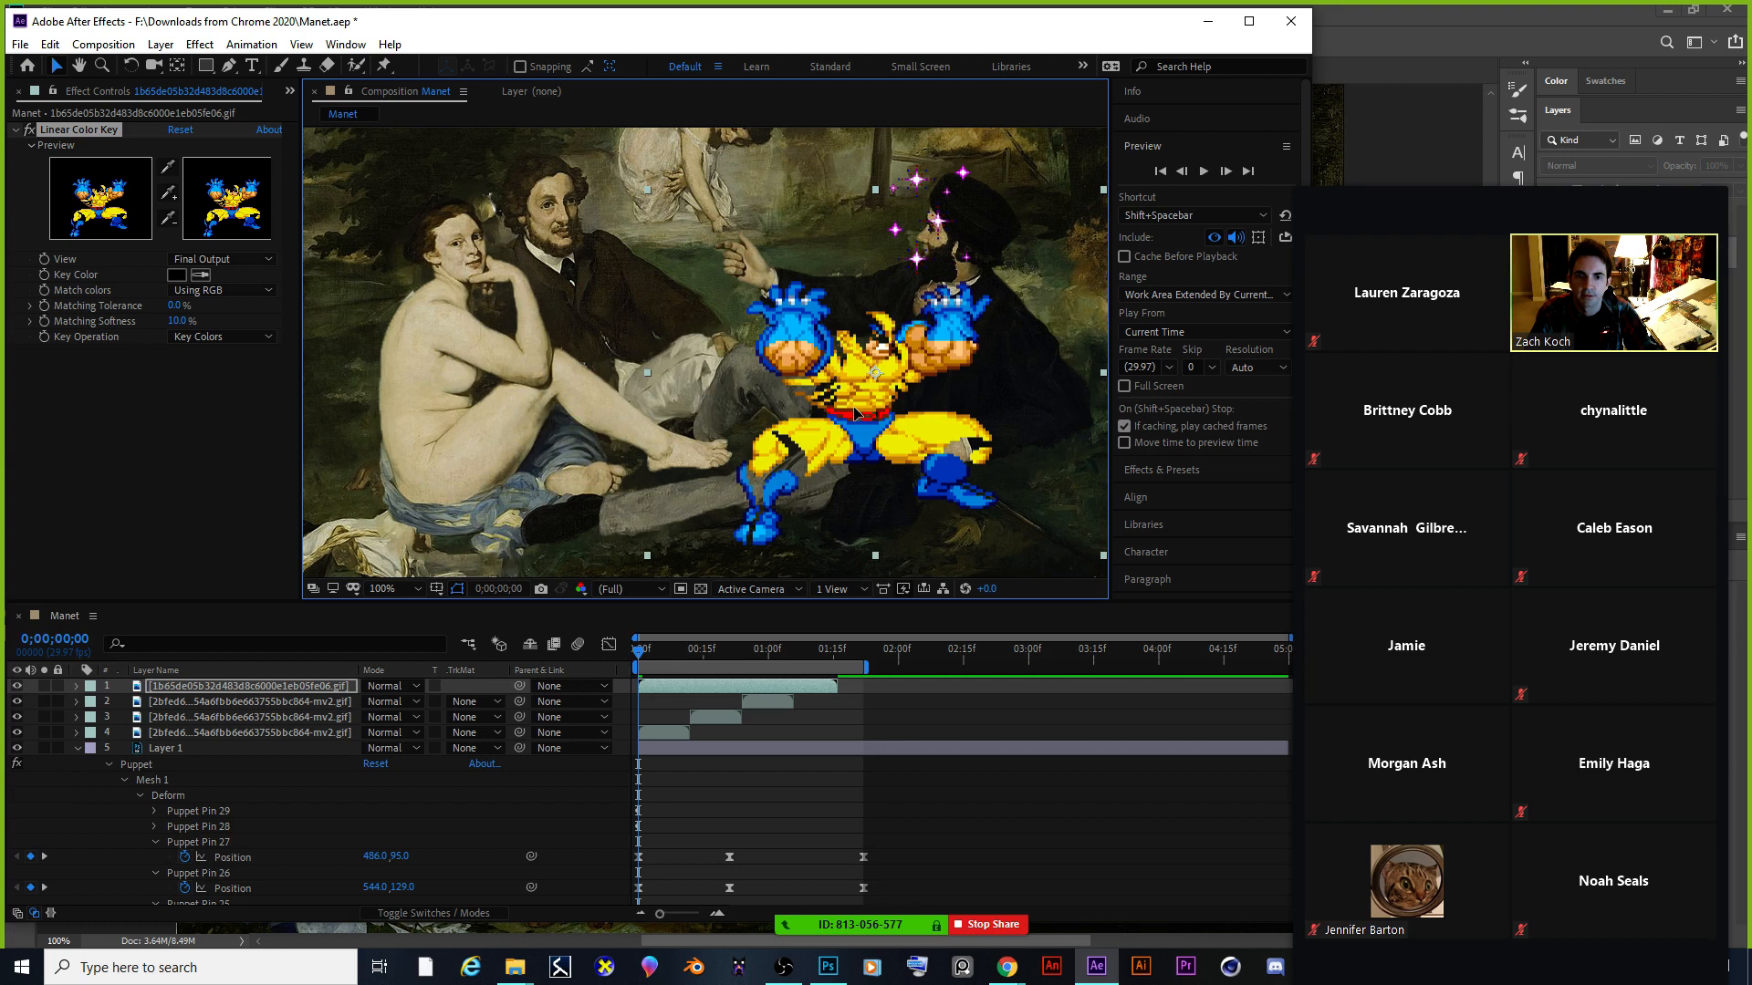
left_click(1204, 171)
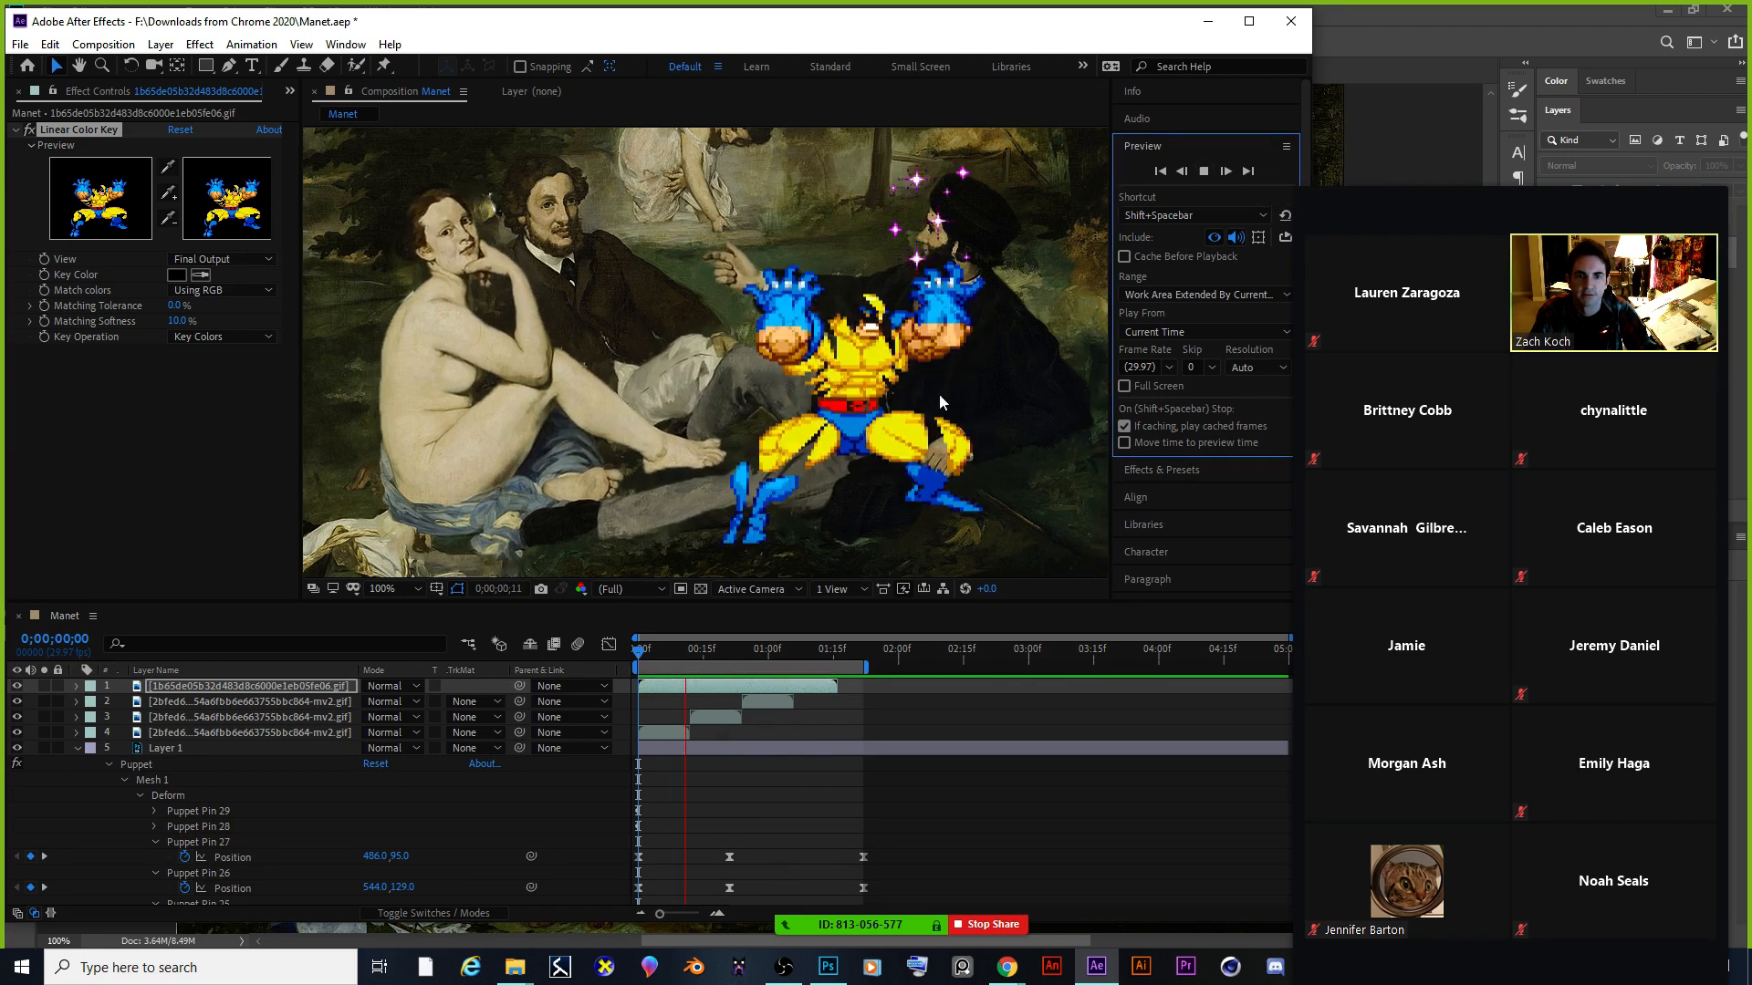
left_click_drag(865, 665, 839, 665)
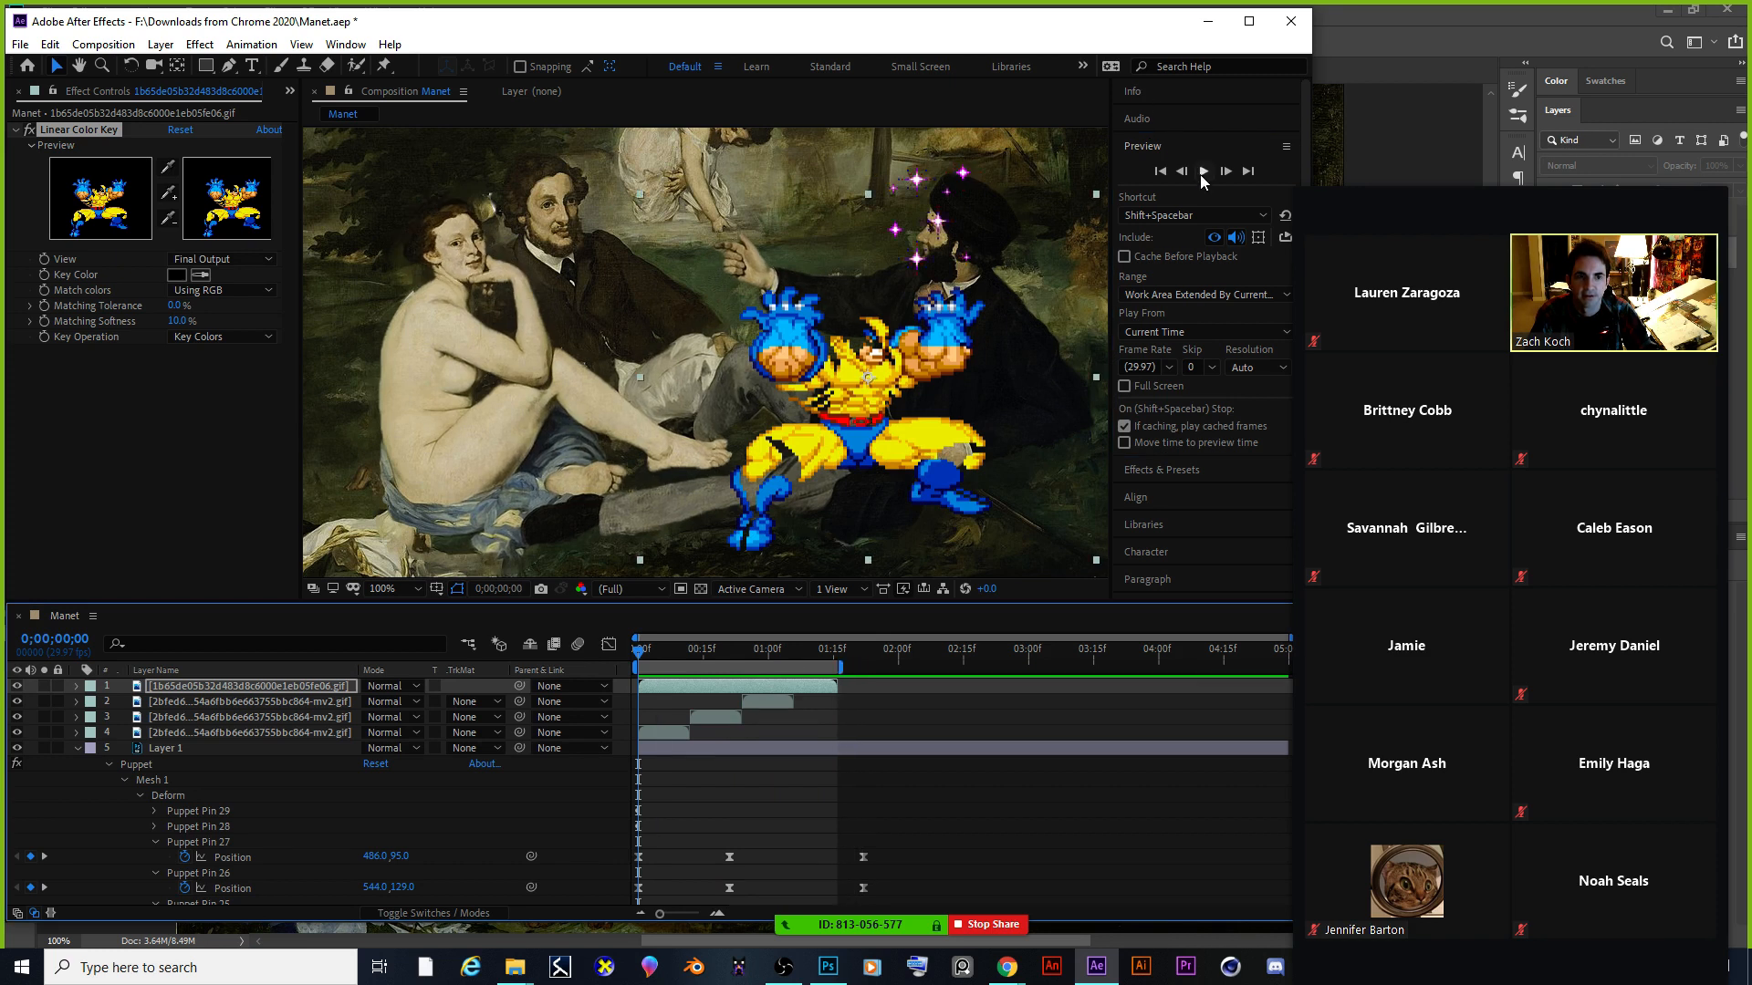
left_click(1203, 173)
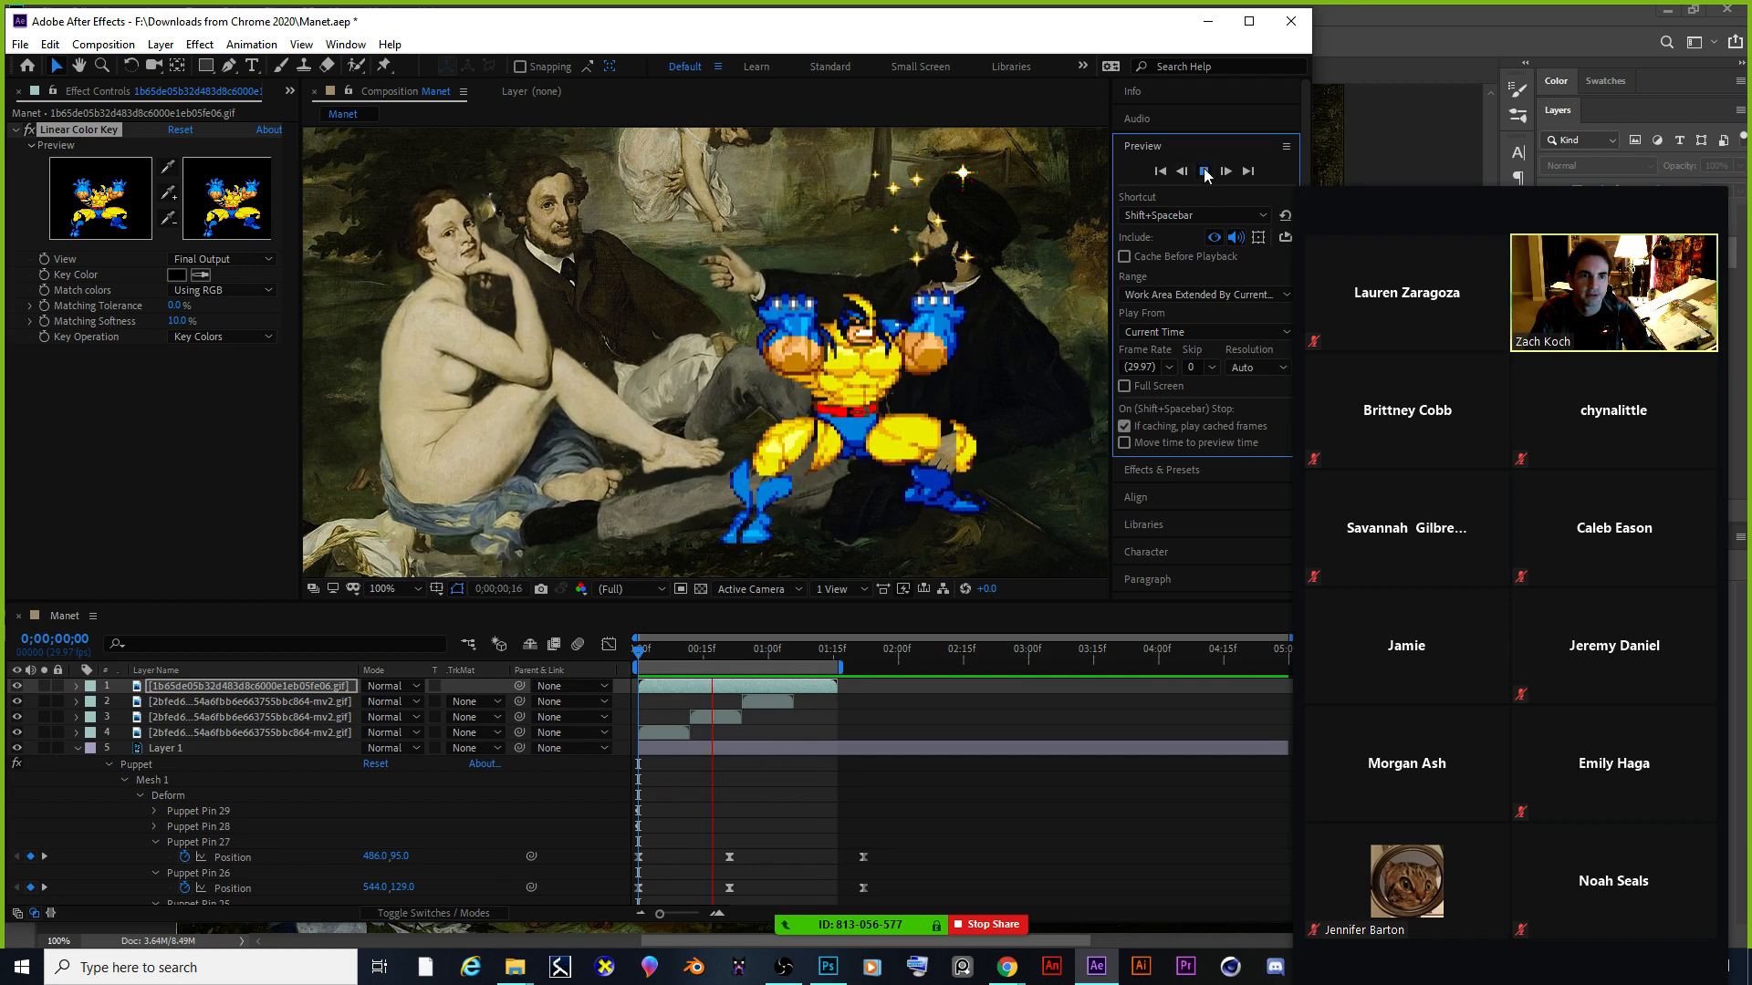
left_click(1204, 172)
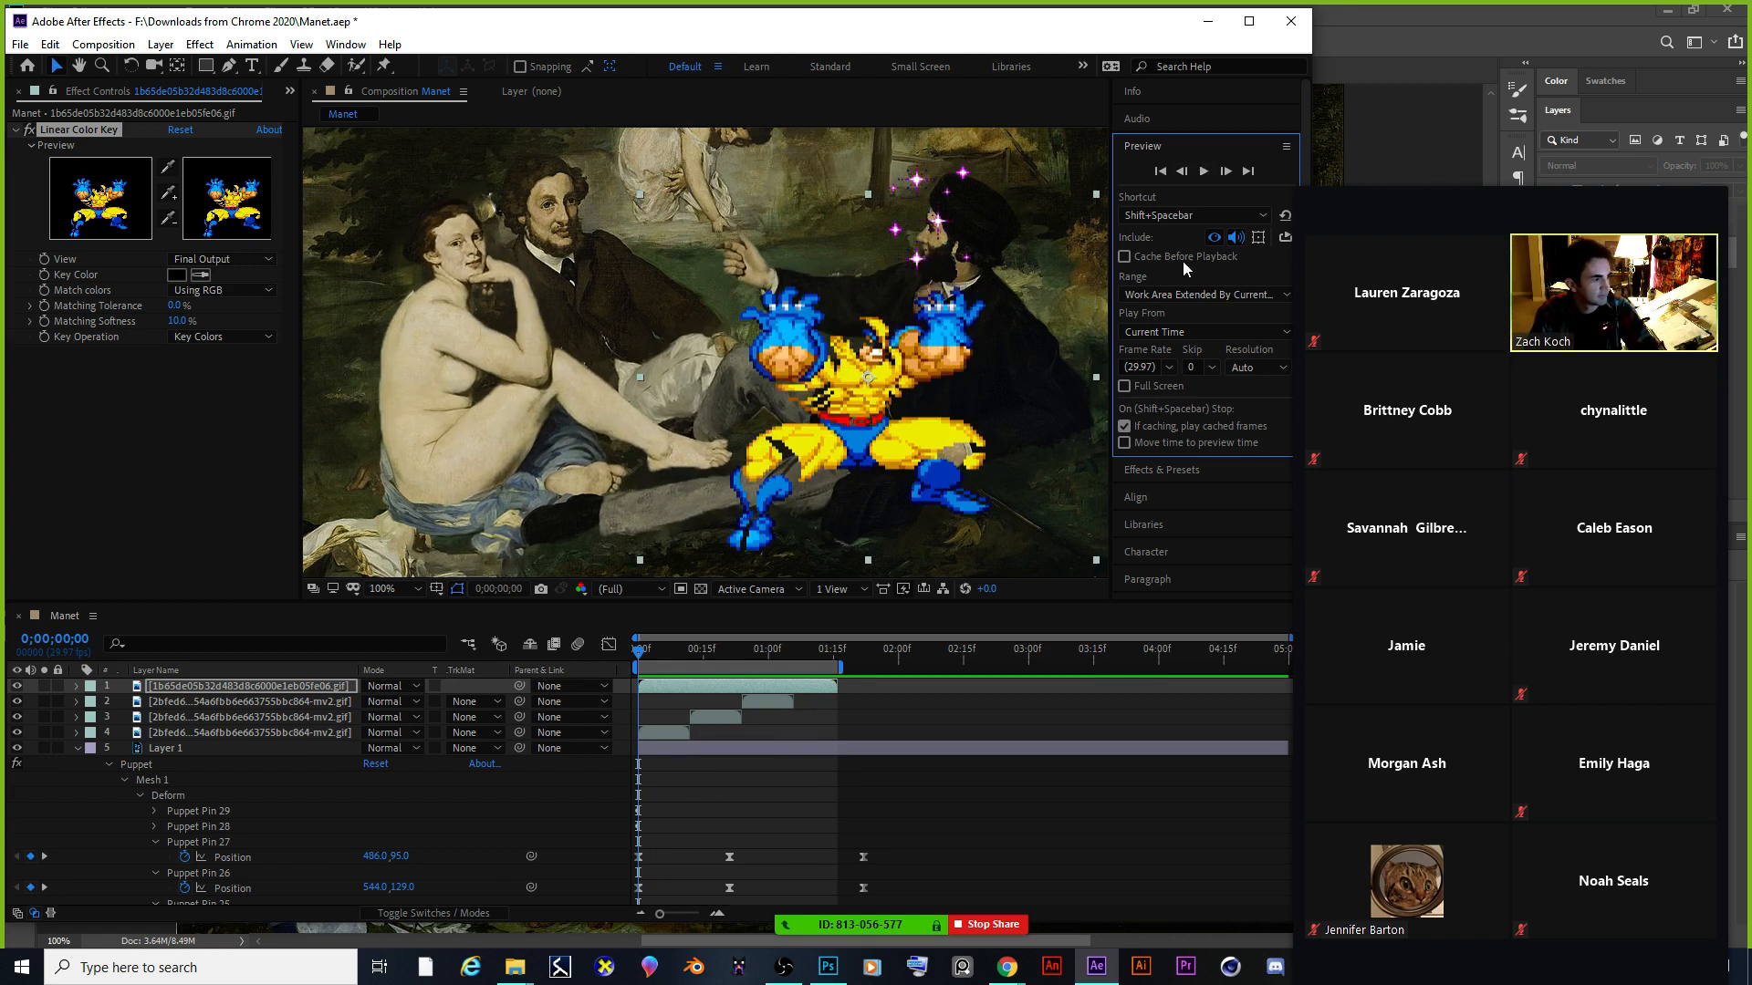
left_click_drag(1020, 693, 1241, 792)
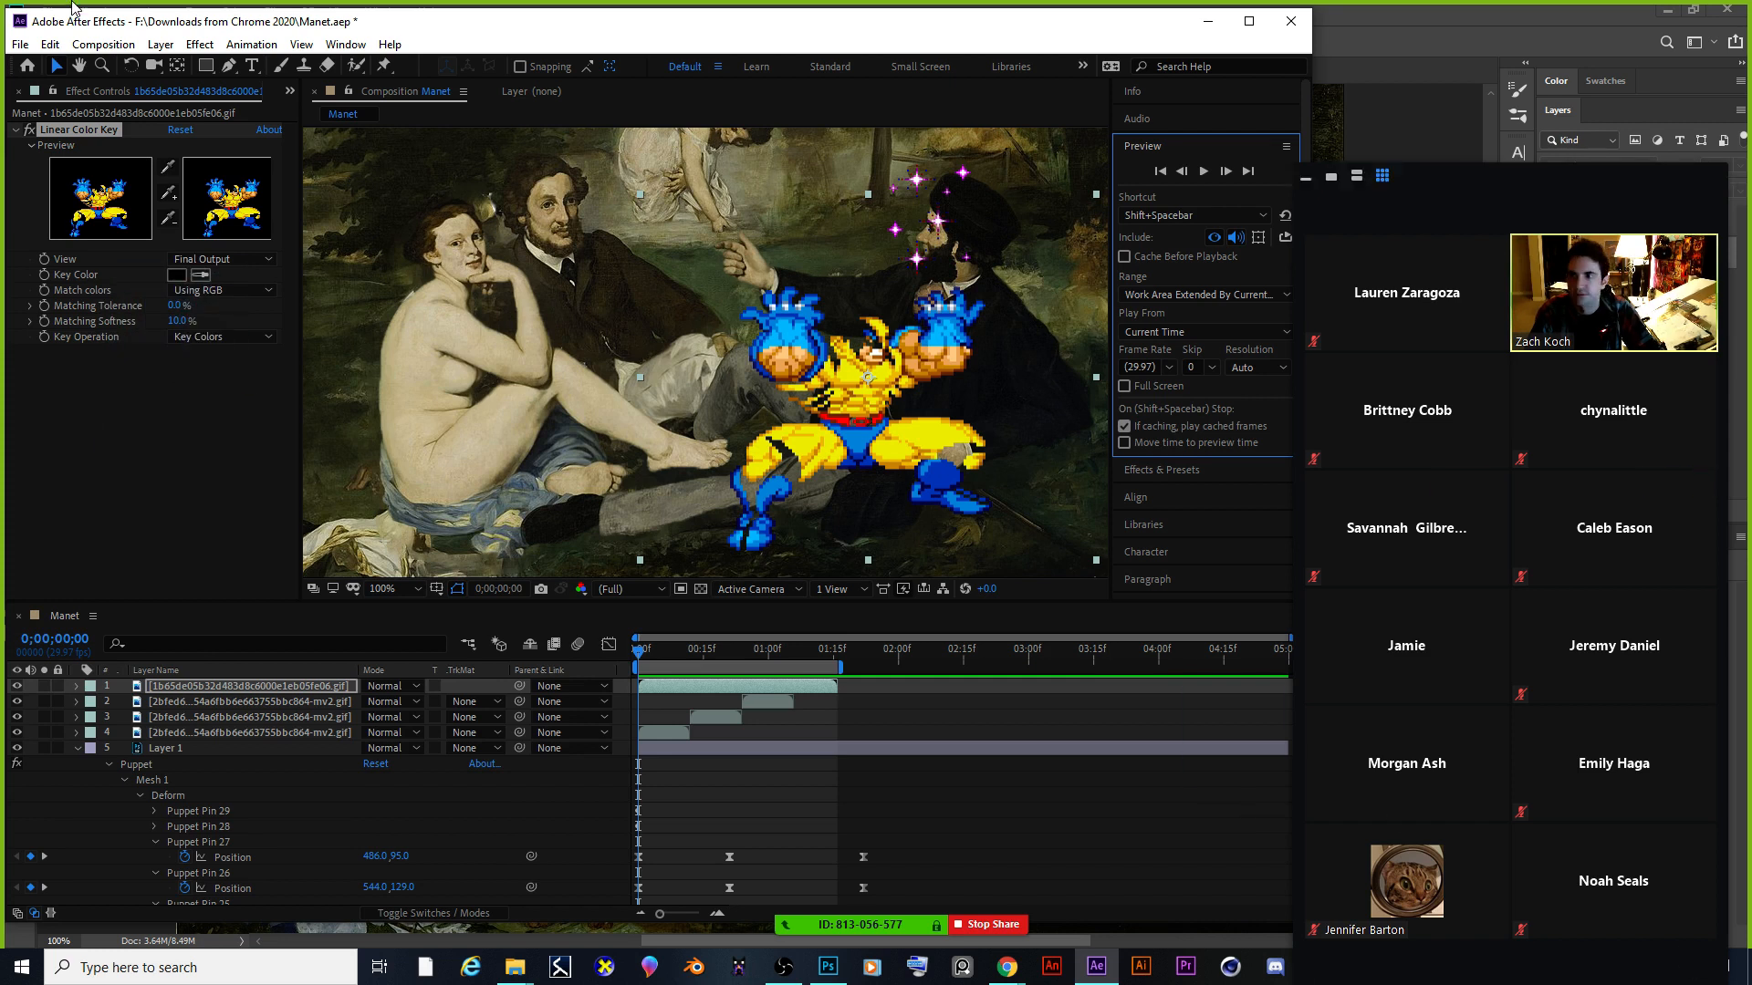
left_click(73, 101)
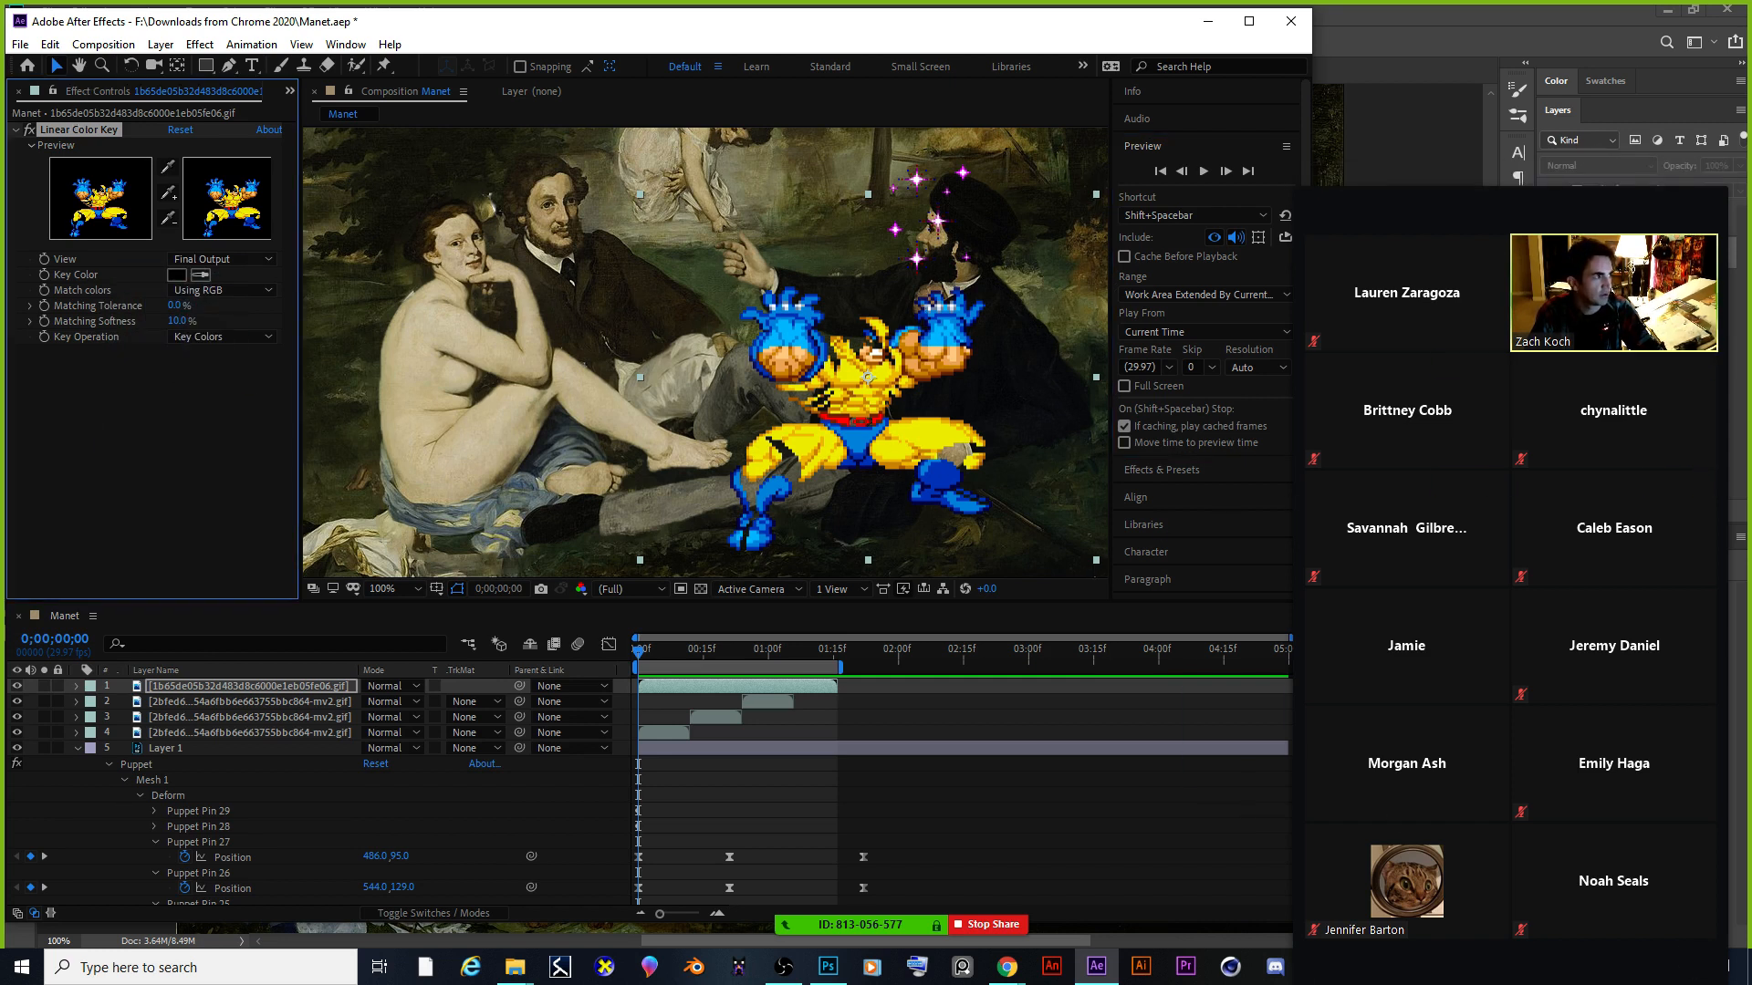
left_click(1202, 173)
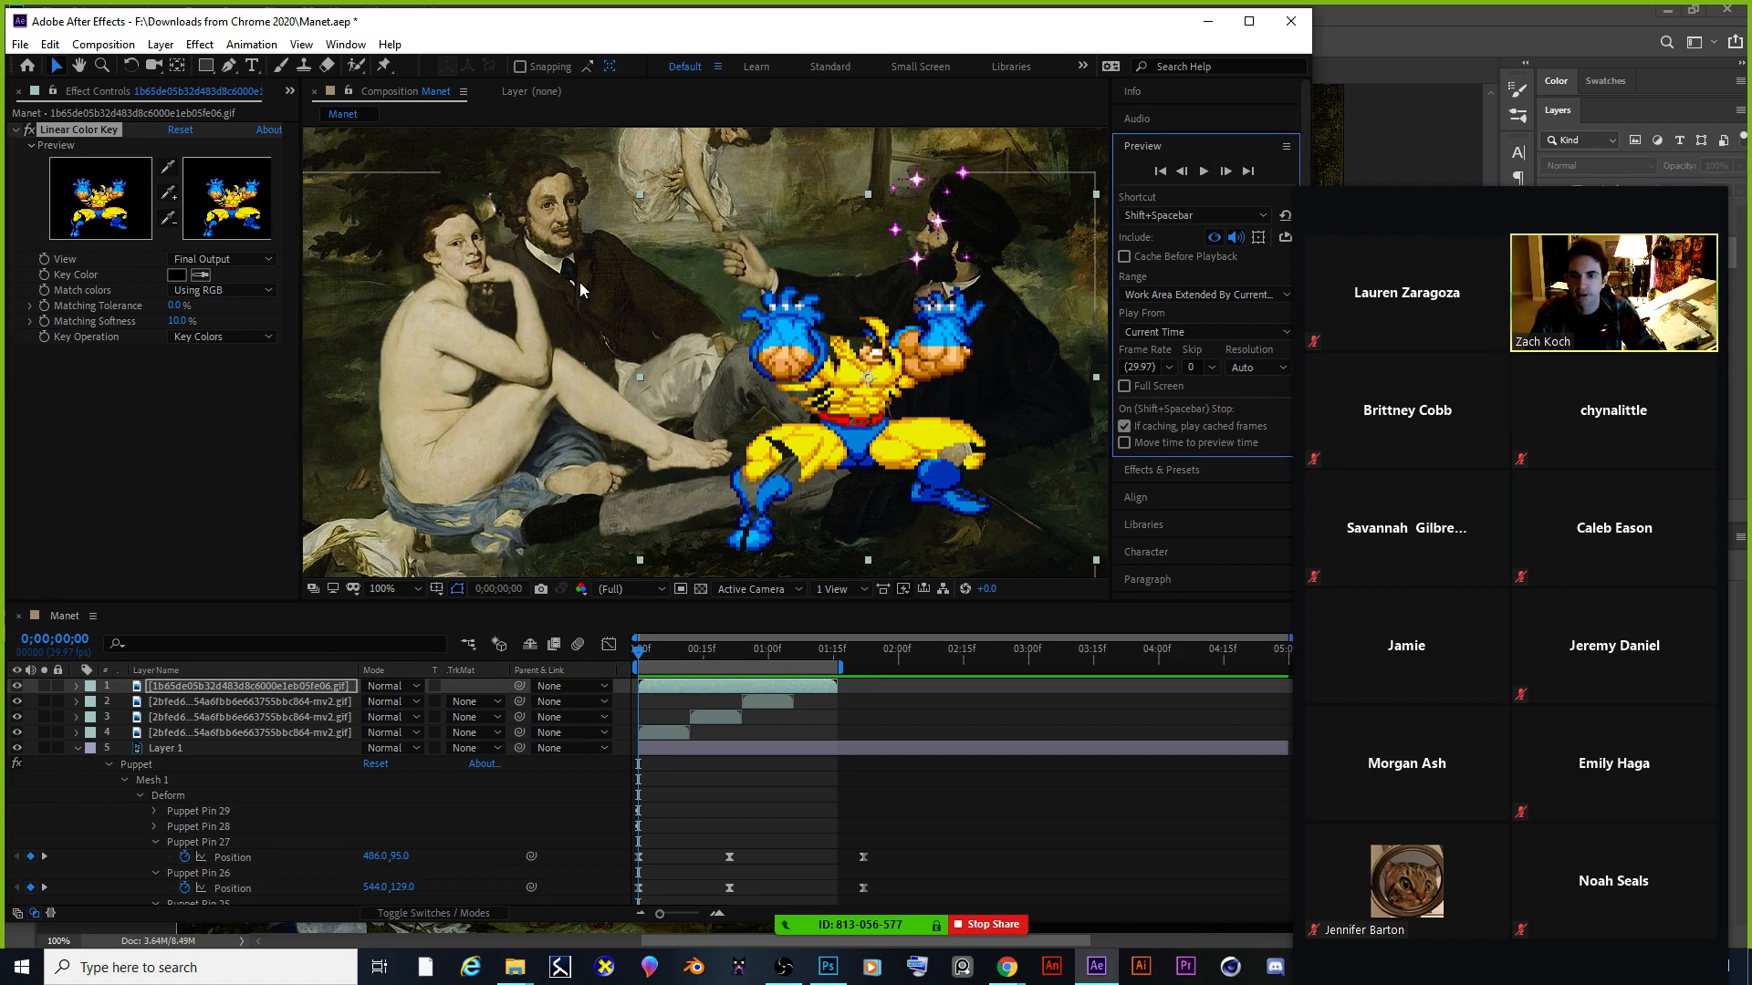
scroll(581, 290, "down", 2)
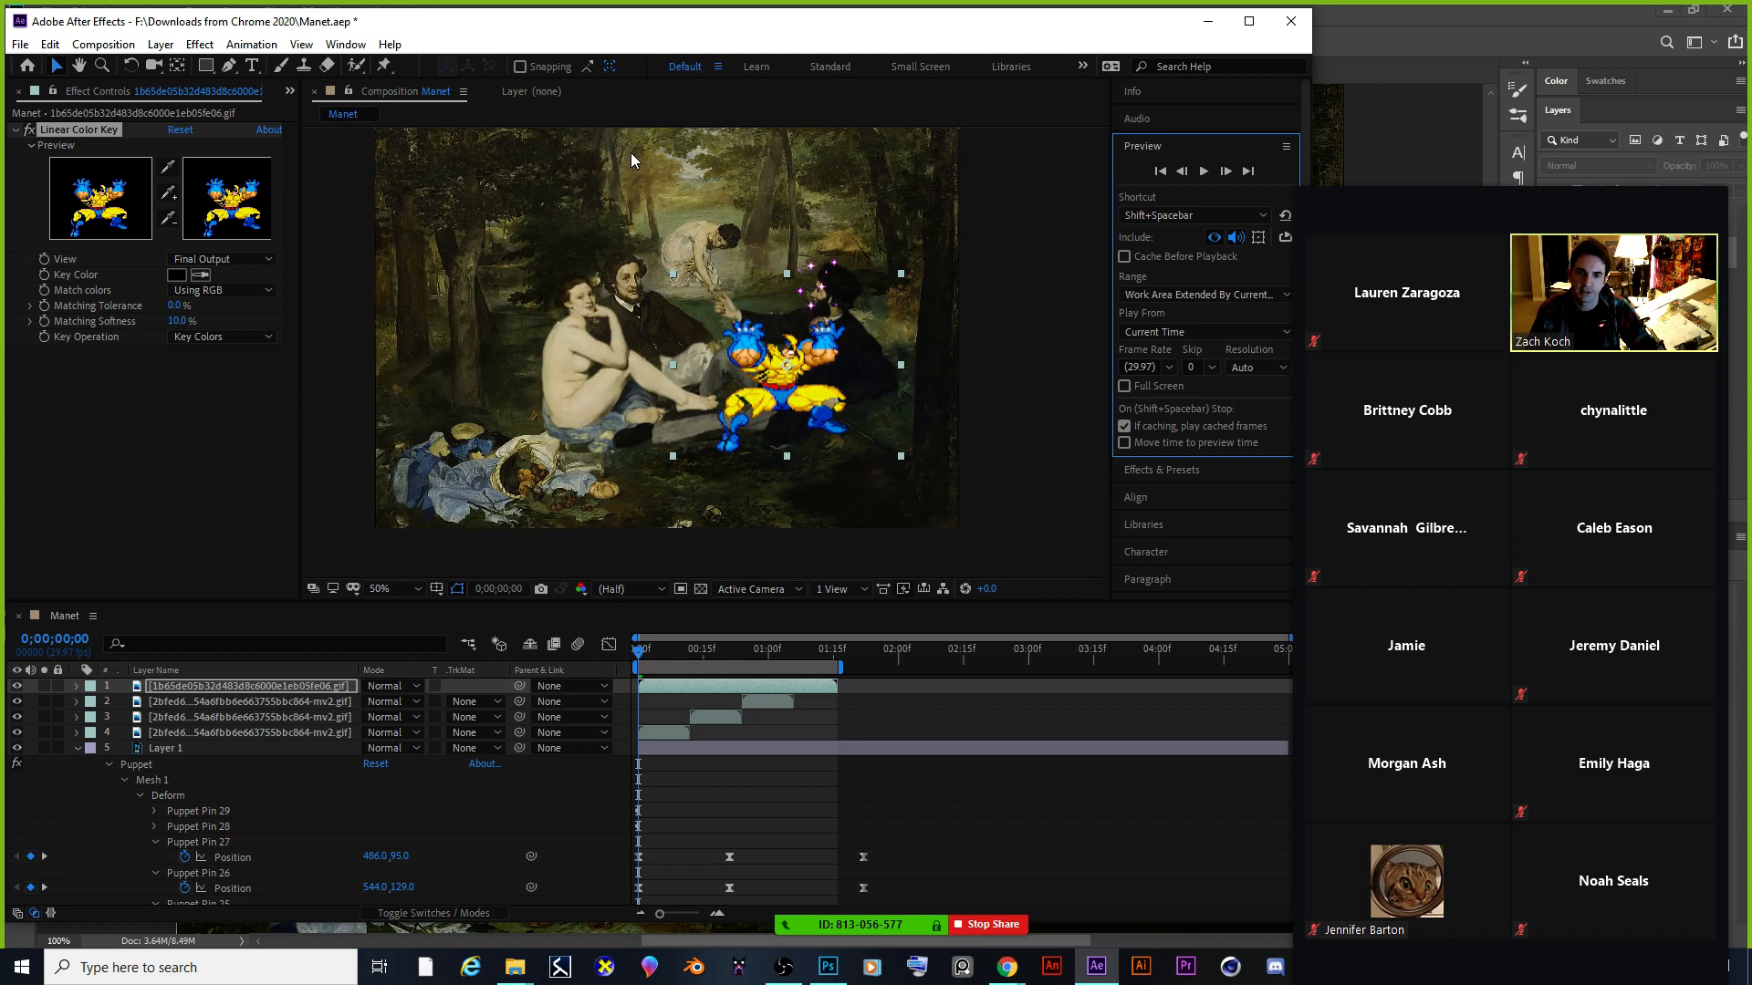
scroll(633, 151, "up", 2)
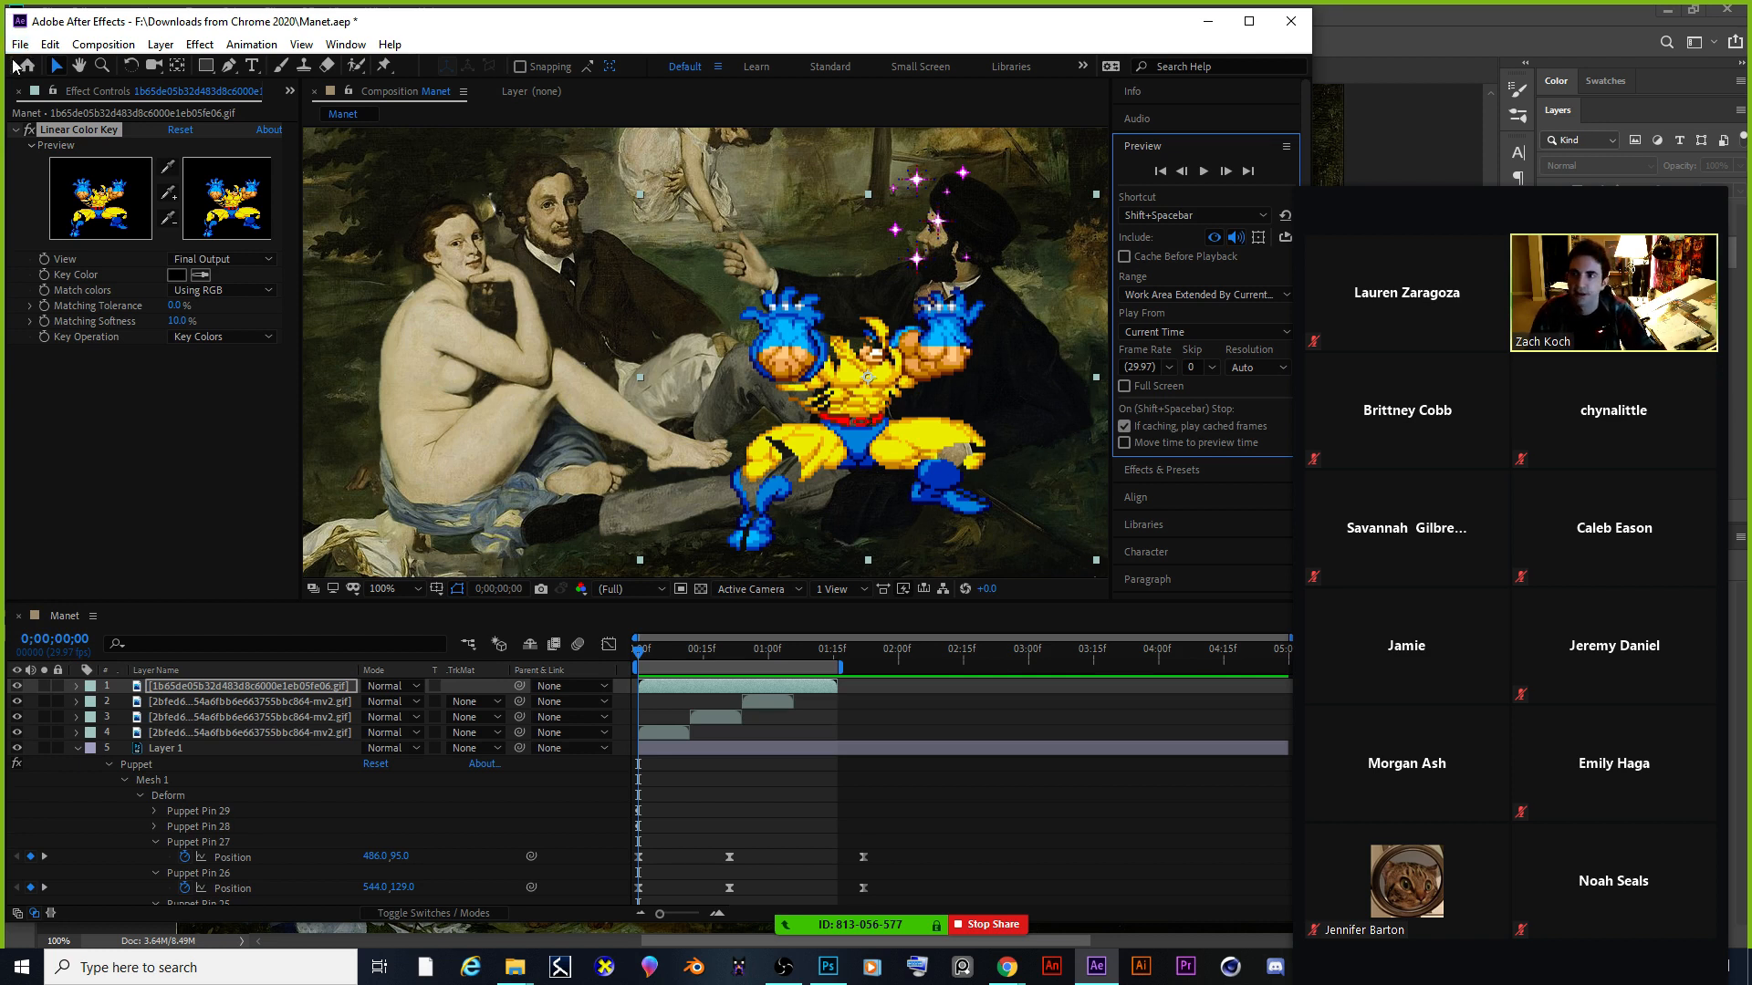
Save the Manet project and open the recent project egg turb finished.aep.
left_click(19, 44)
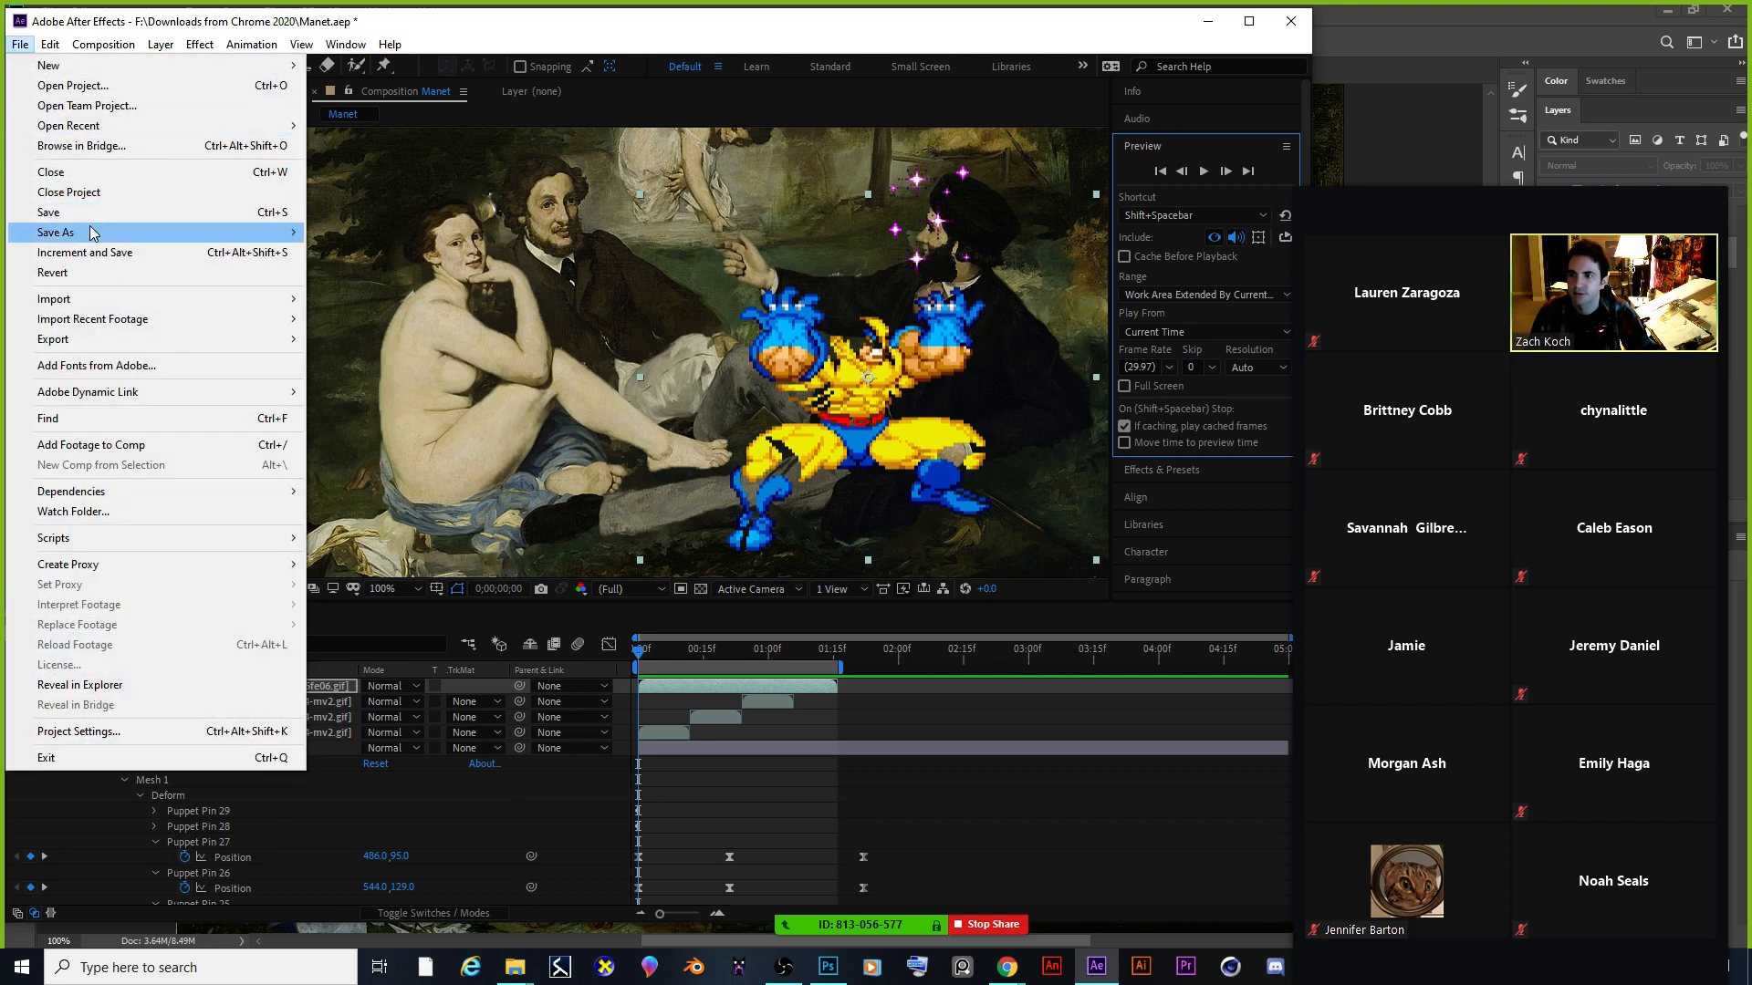
left_click(90, 212)
left_click(26, 43)
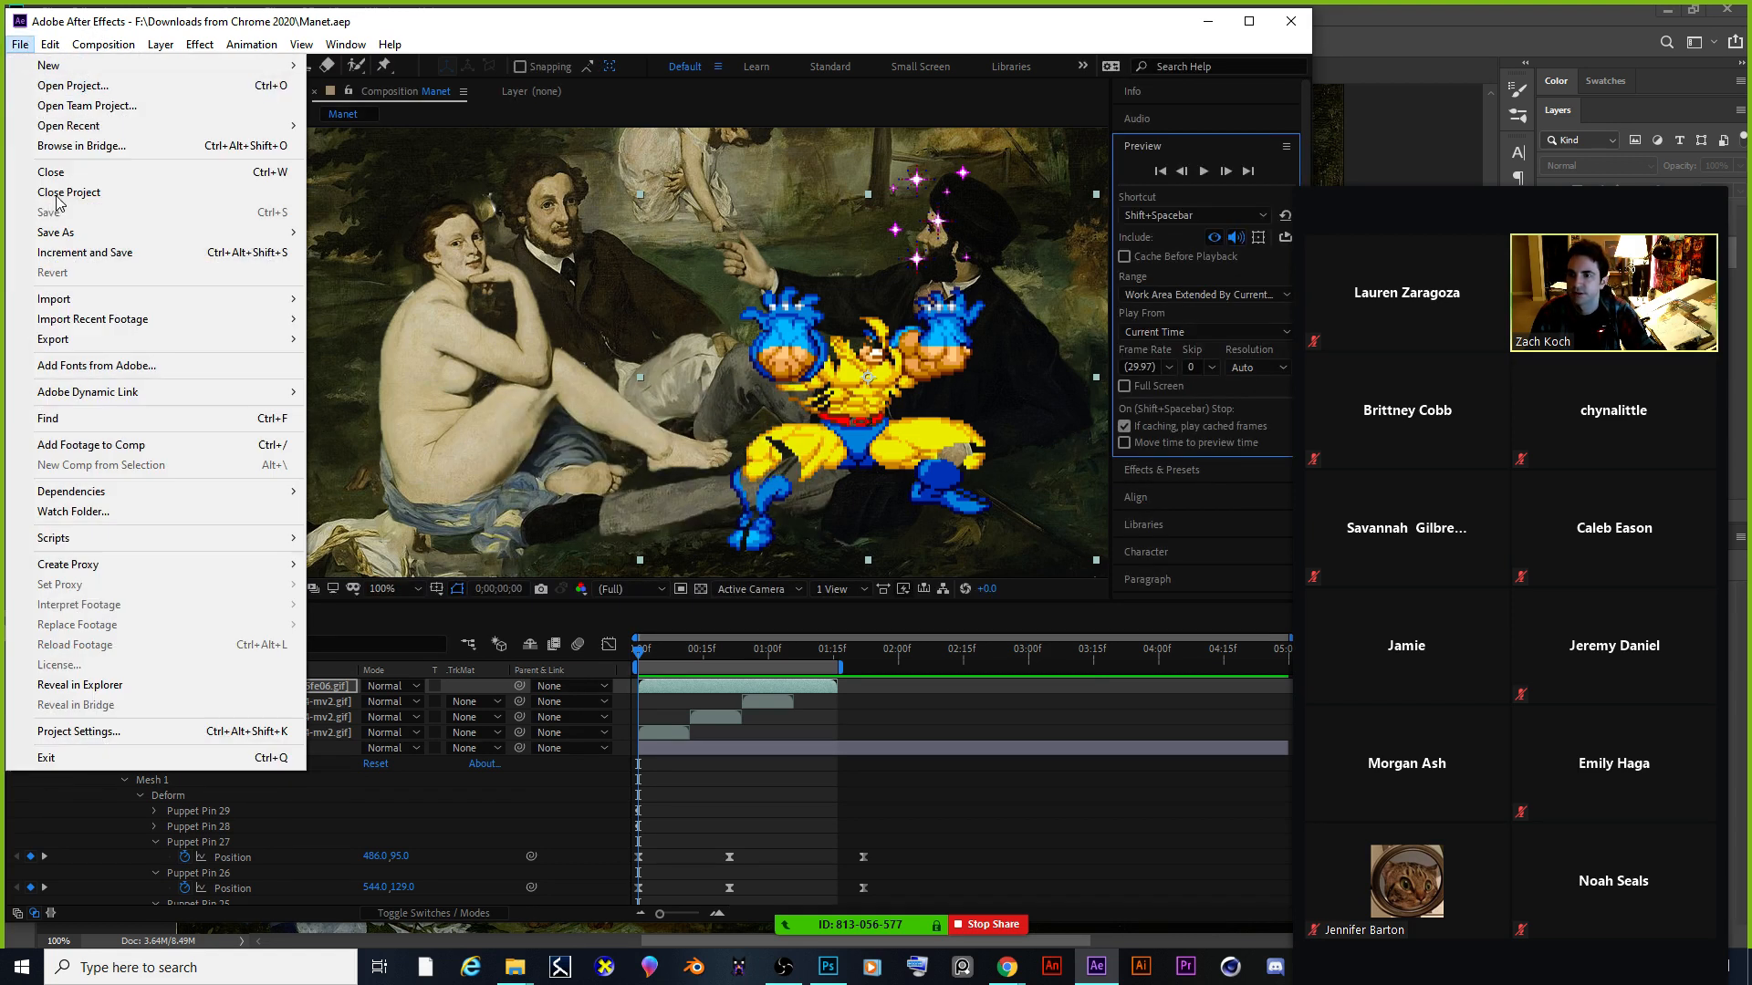
mouse_move(178, 132)
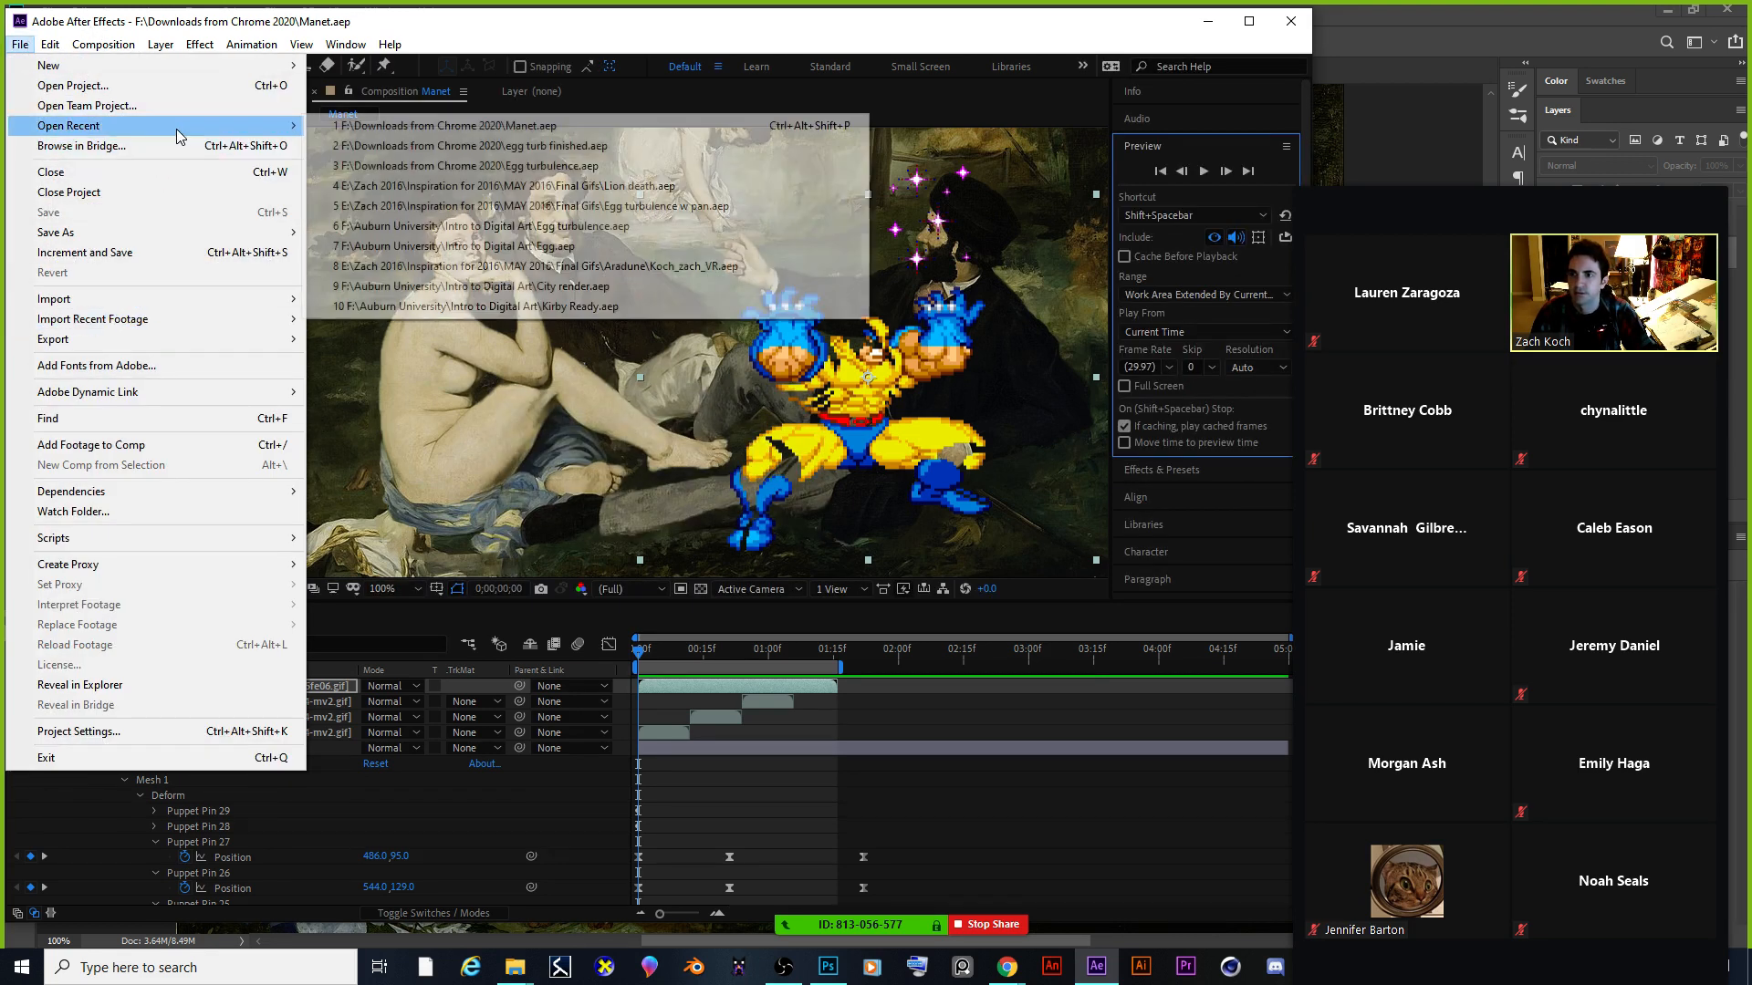
left_click(354, 147)
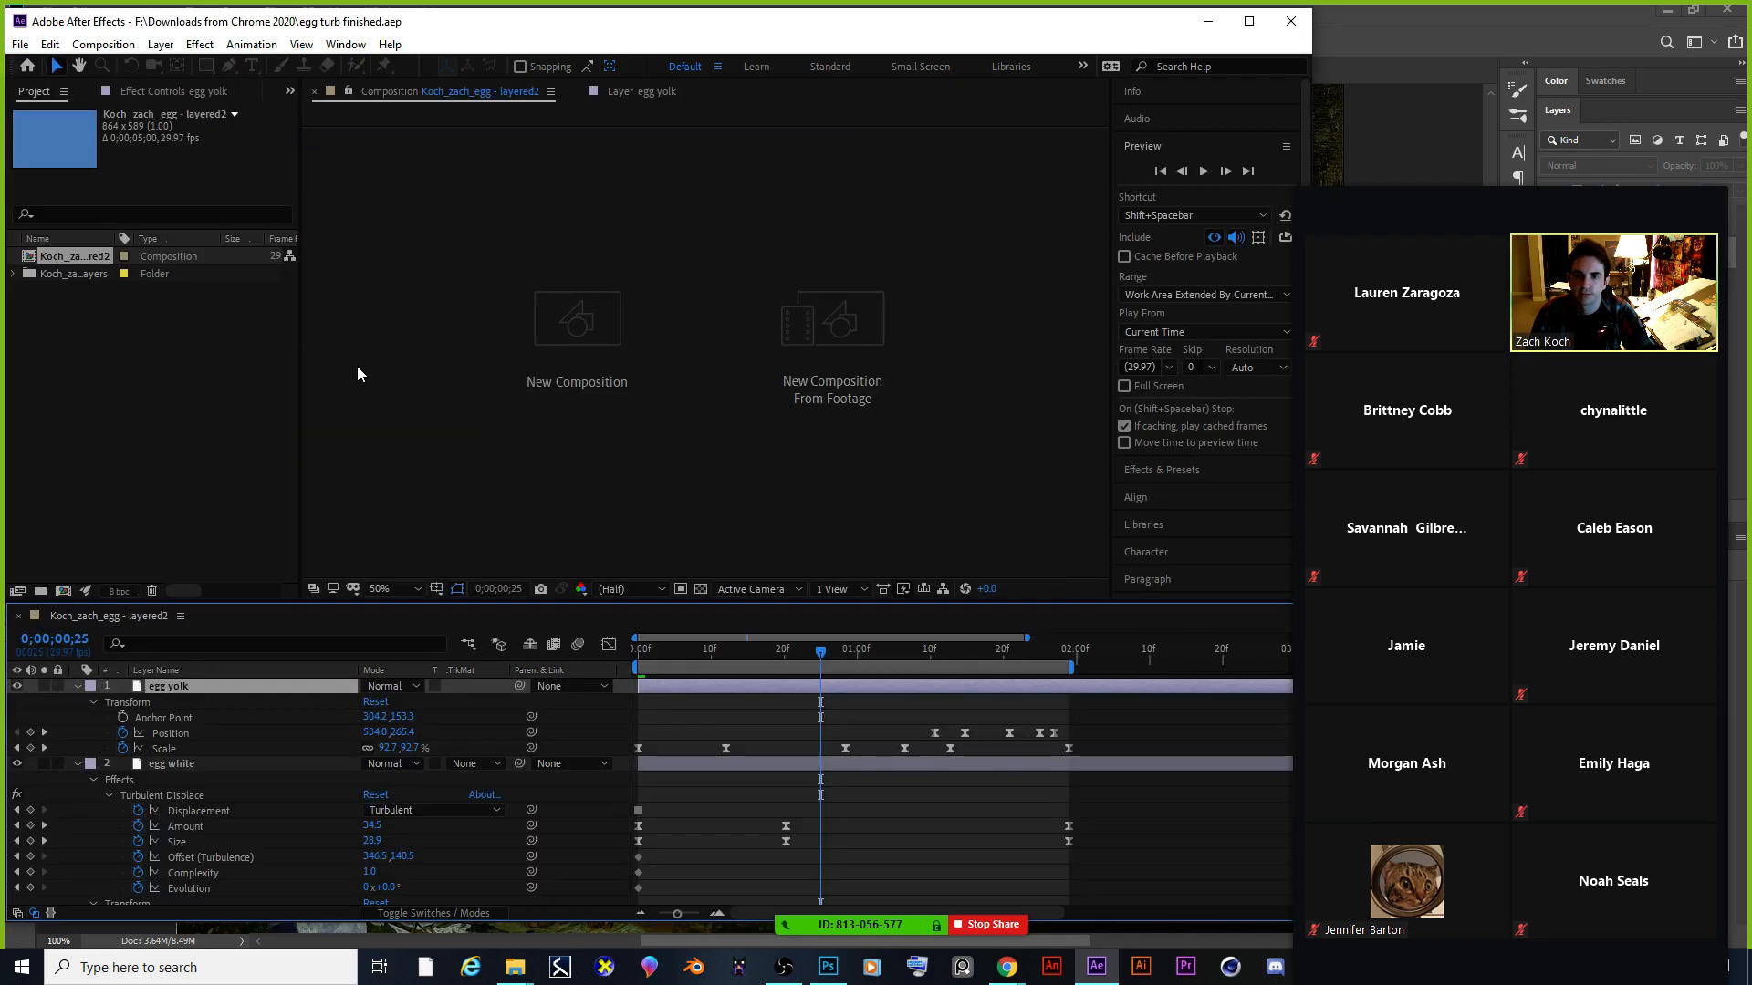
left_click(357, 365)
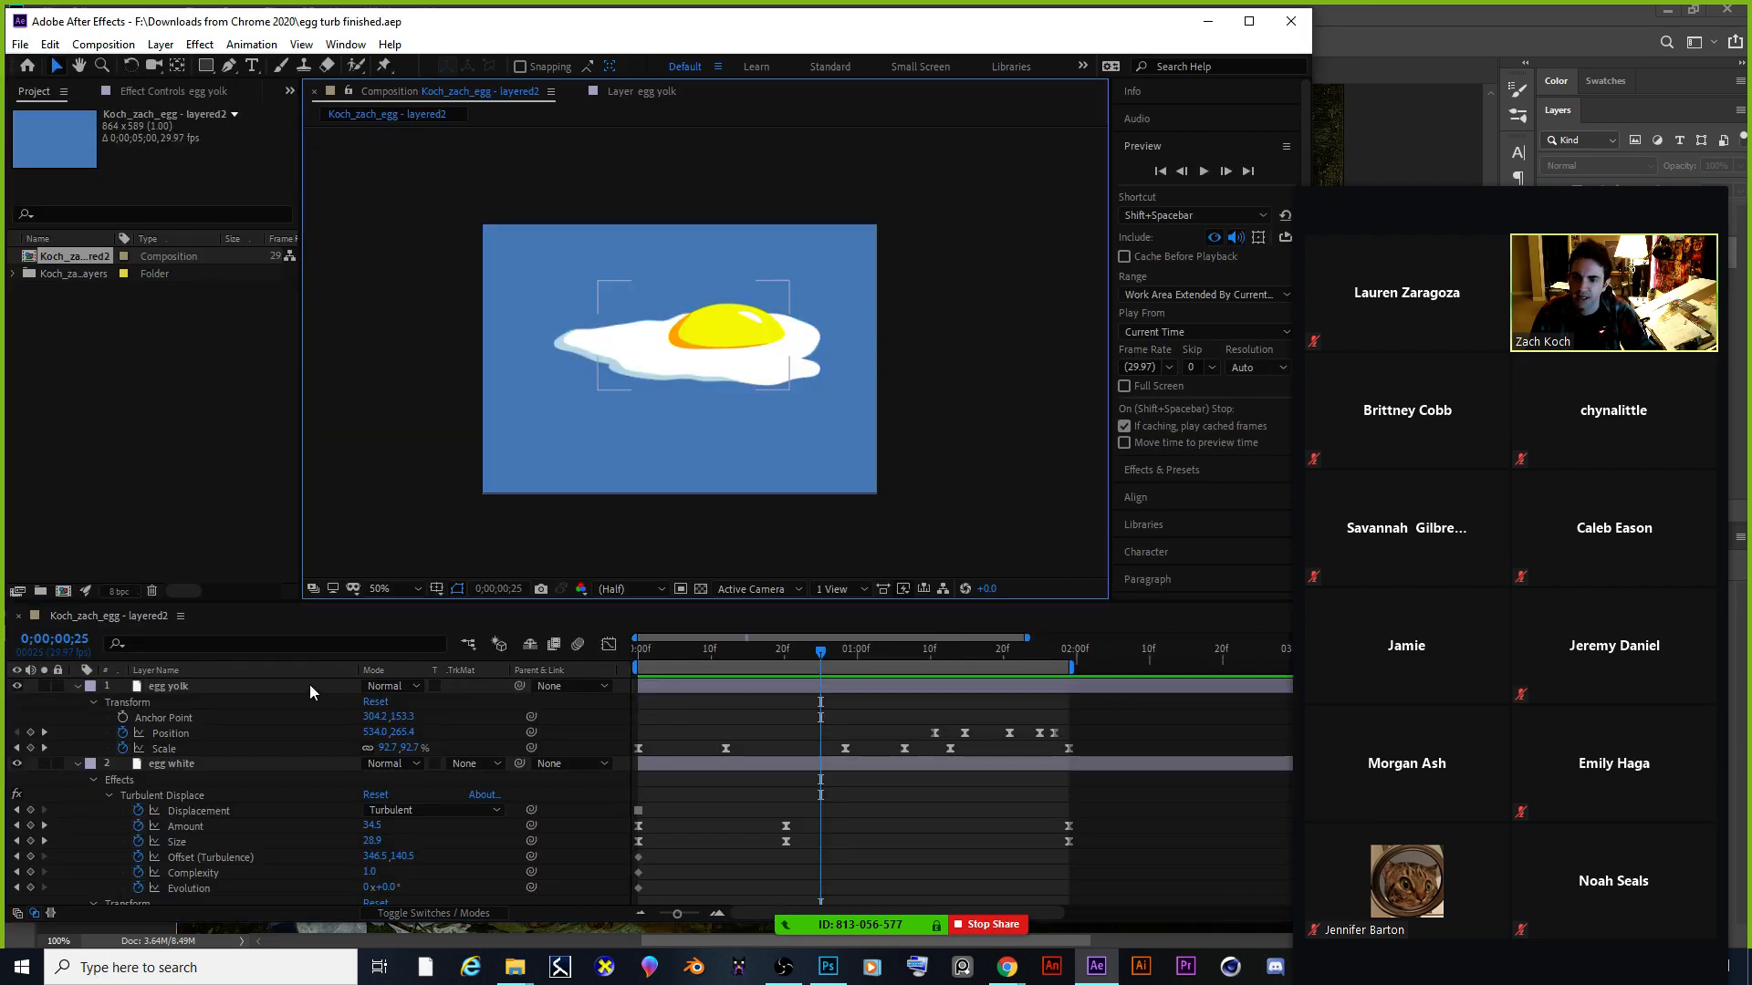
Examine the egg white layer's Turbulent Displace and Scale keyframes and play the egg animation.
scroll(146, 768, "down", 5)
scroll(178, 746, "up", 5)
scroll(184, 777, "down", 3)
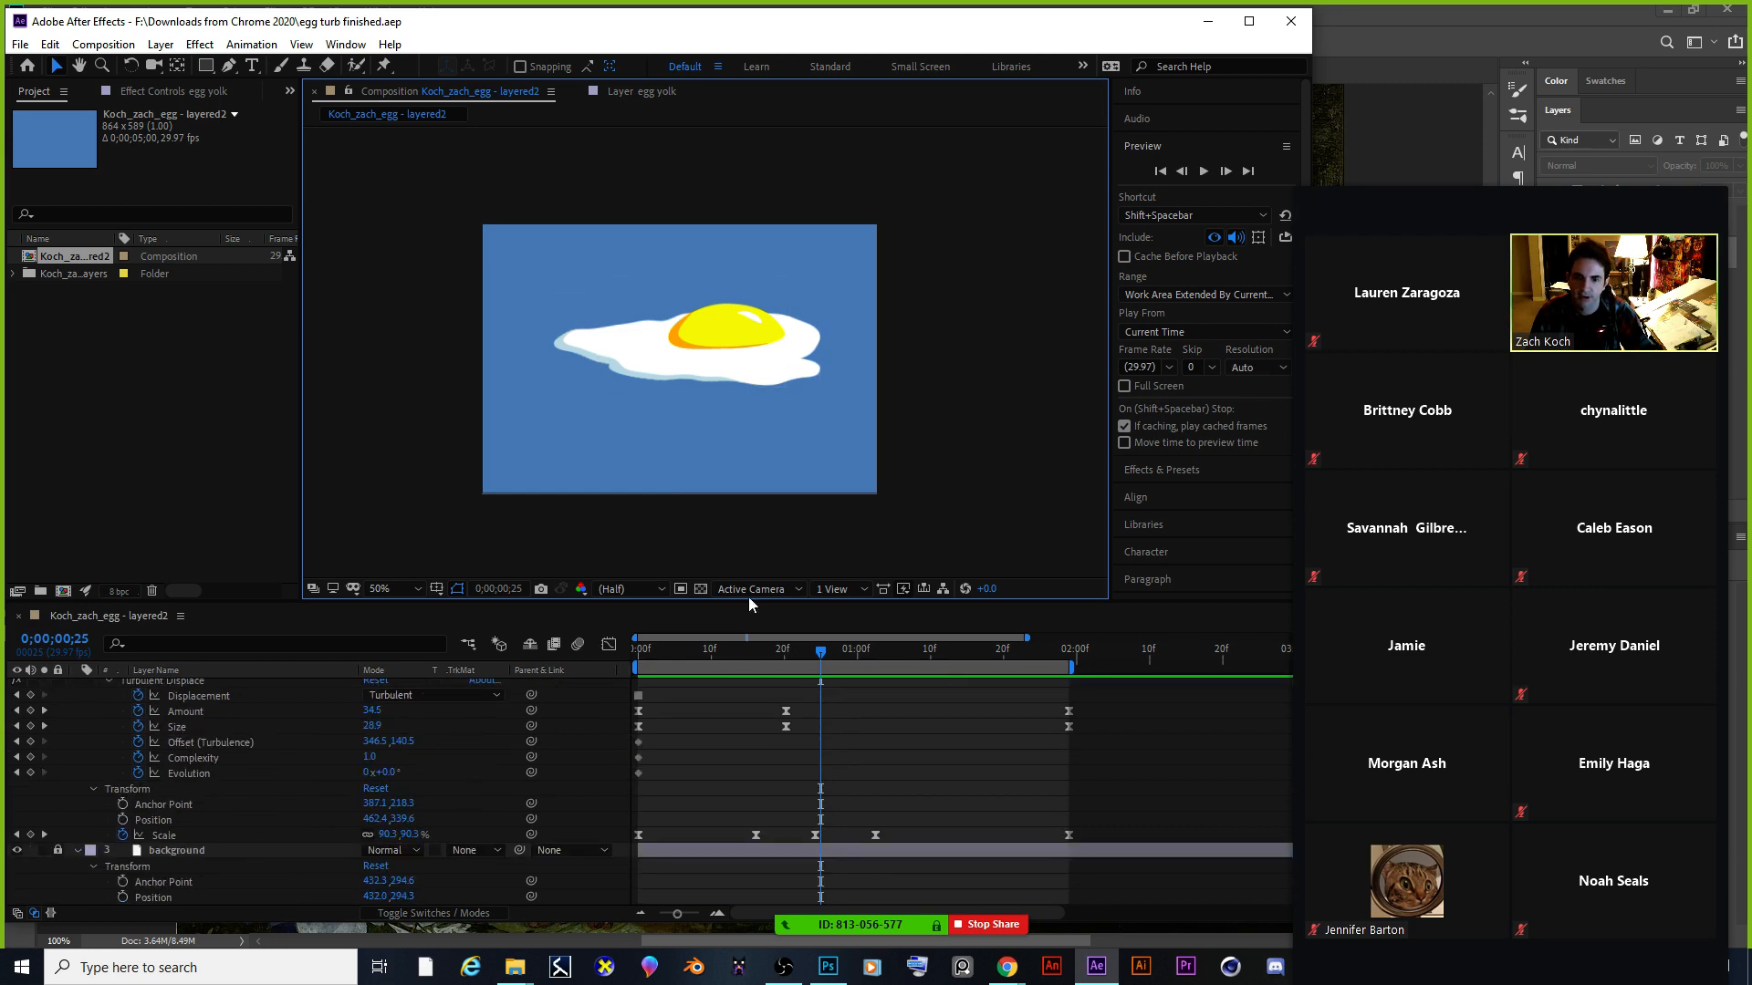
left_click_drag(826, 649, 1001, 677)
key("space")
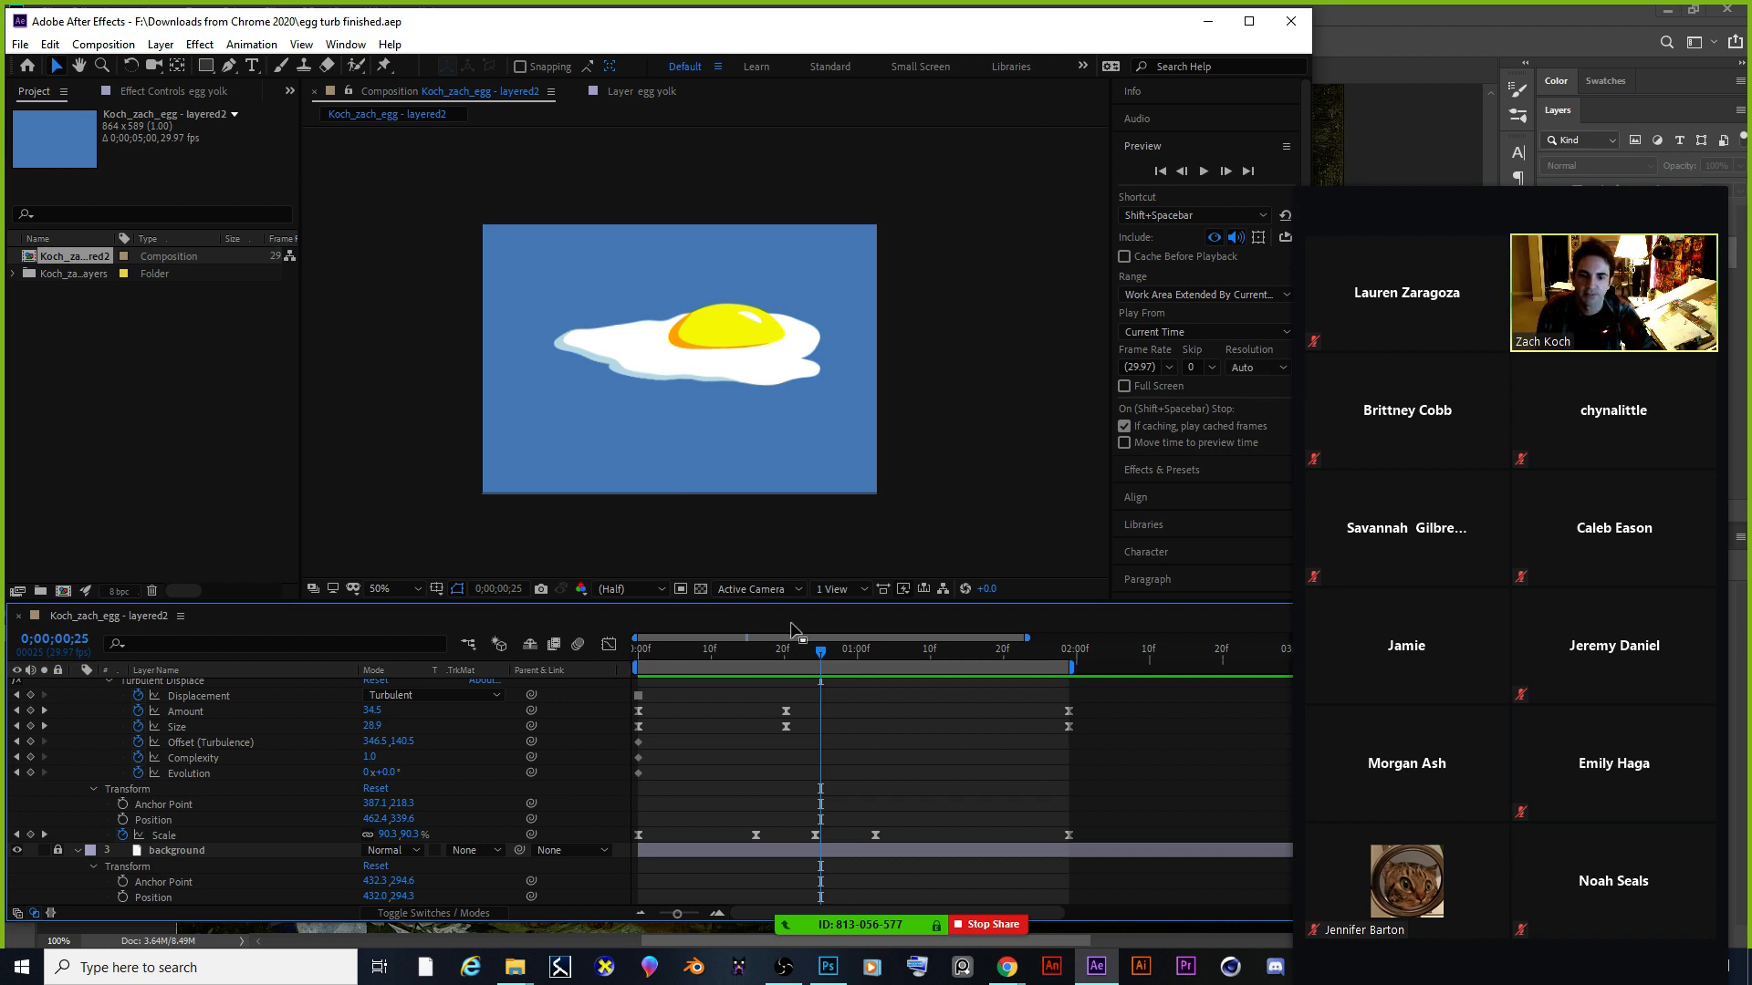
Scrub the egg animation between about 0;00;00;25 and 0;00;01;06 to examine how the egg white and yolk change shape.
left_click_drag(821, 651, 865, 646)
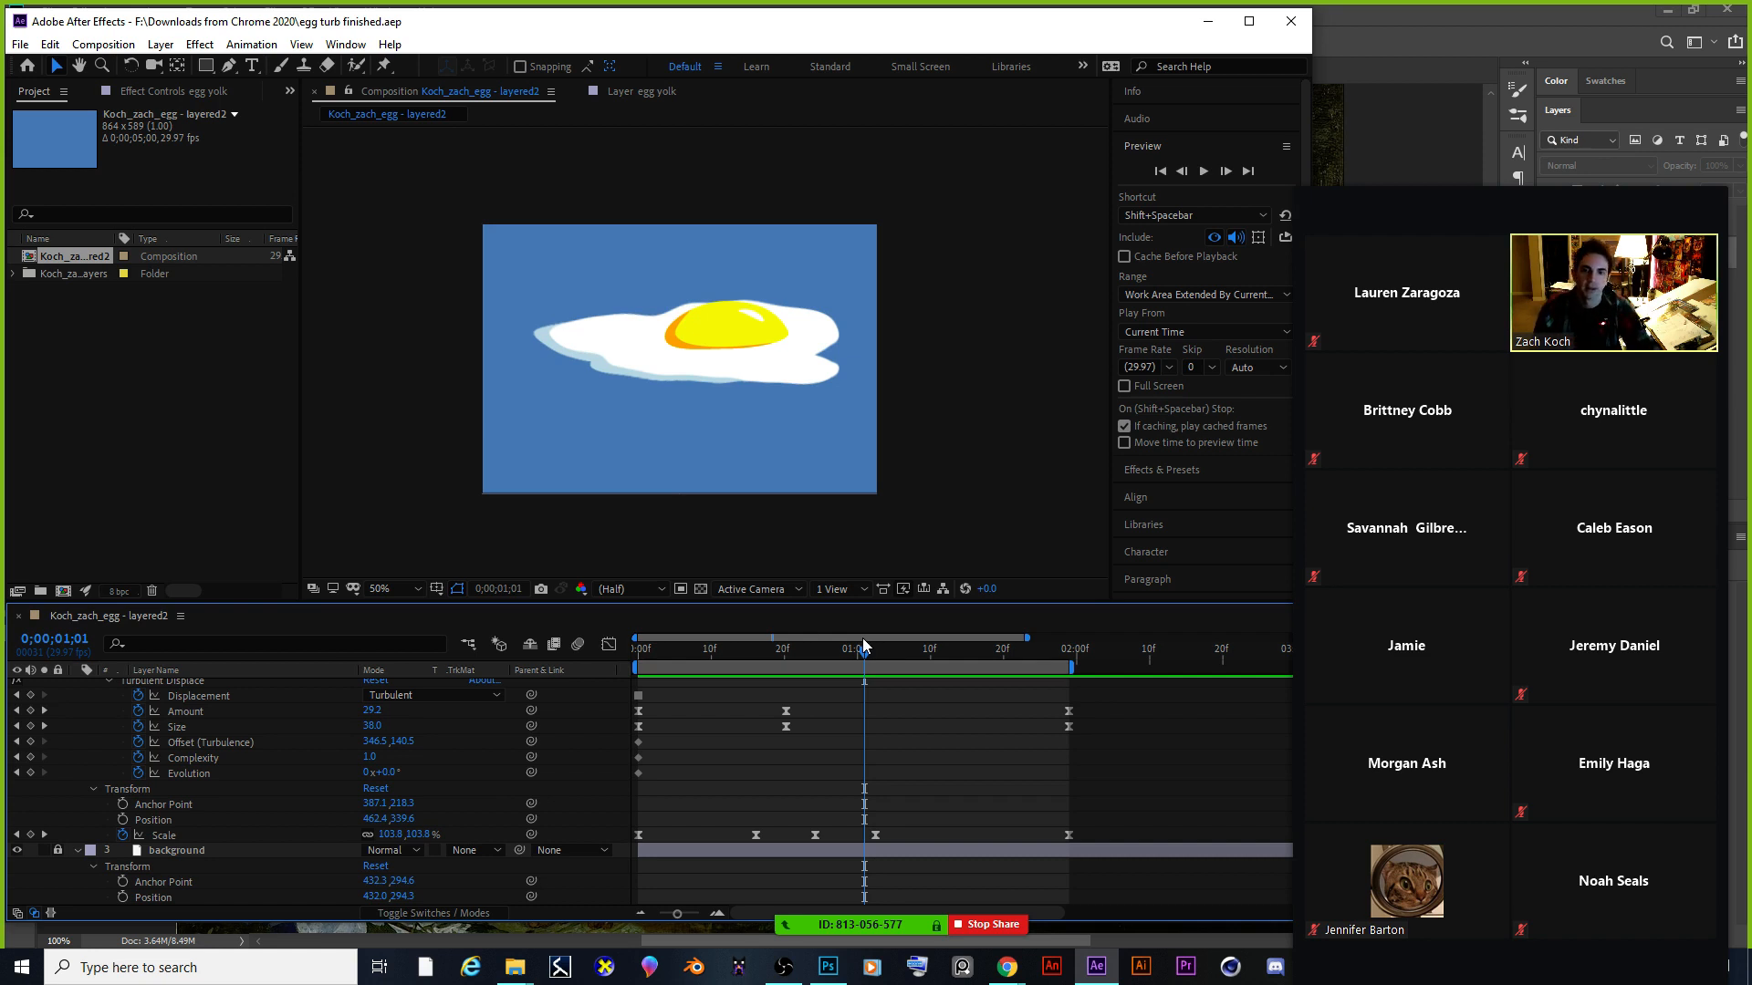
left_click_drag(862, 659, 903, 666)
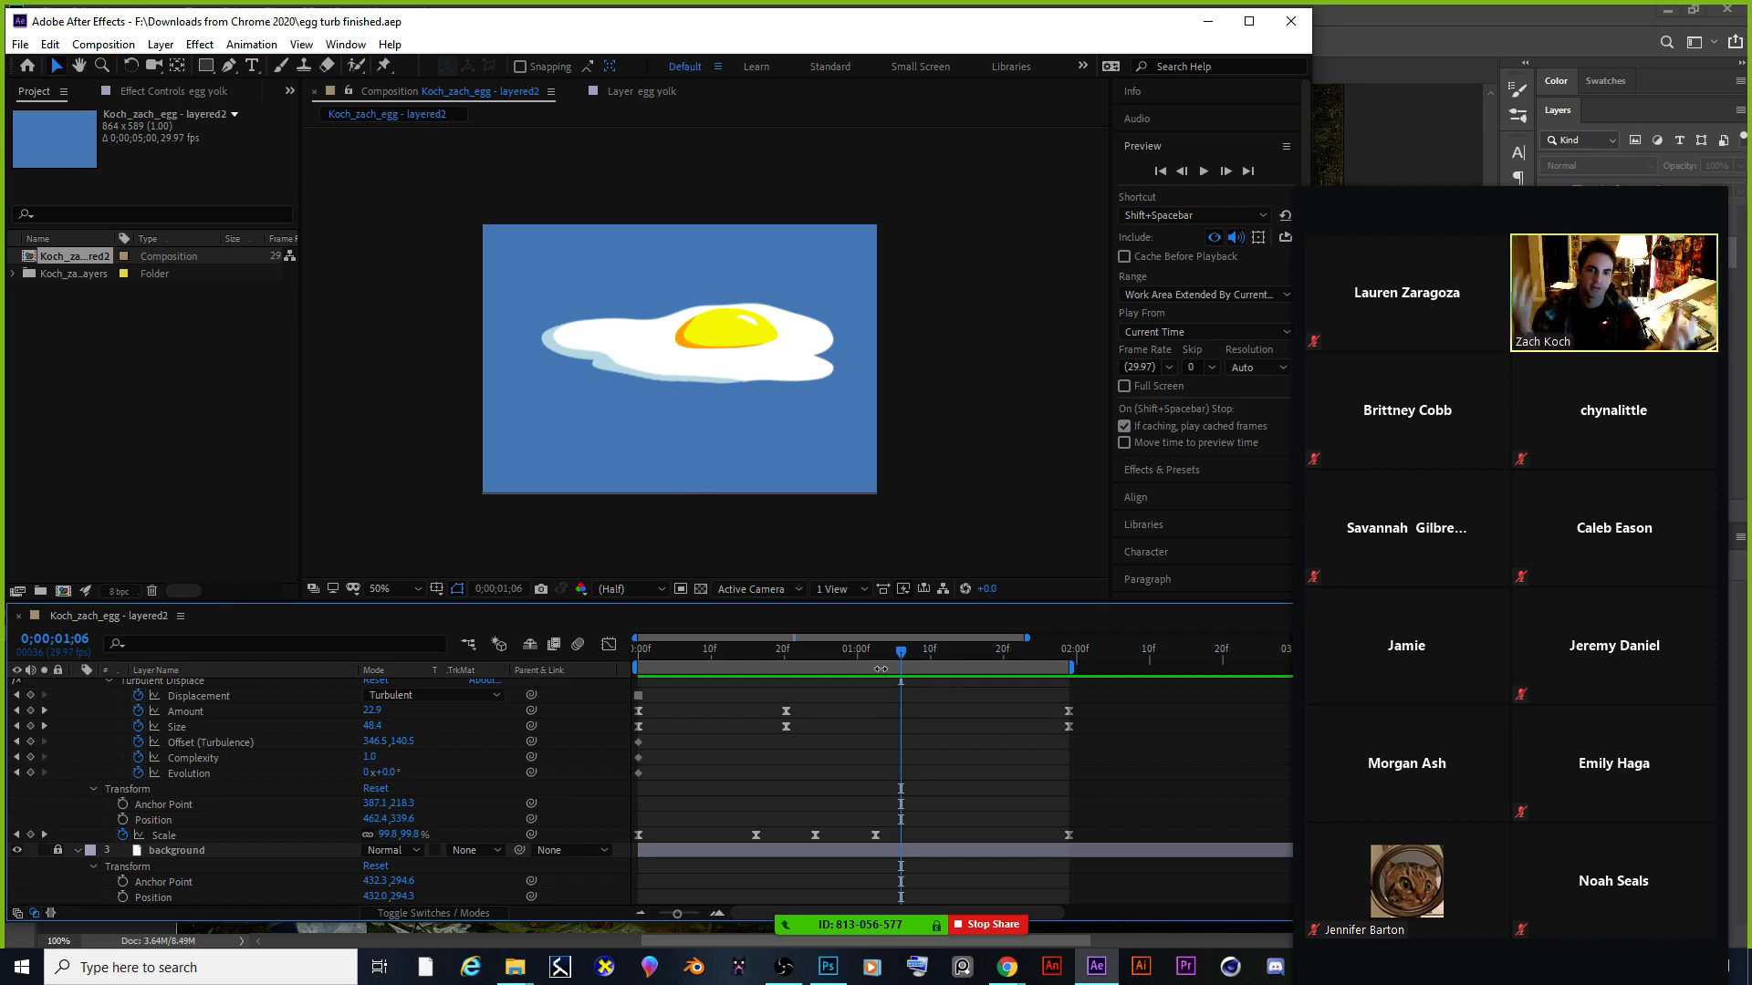
left_click_drag(902, 653, 833, 683)
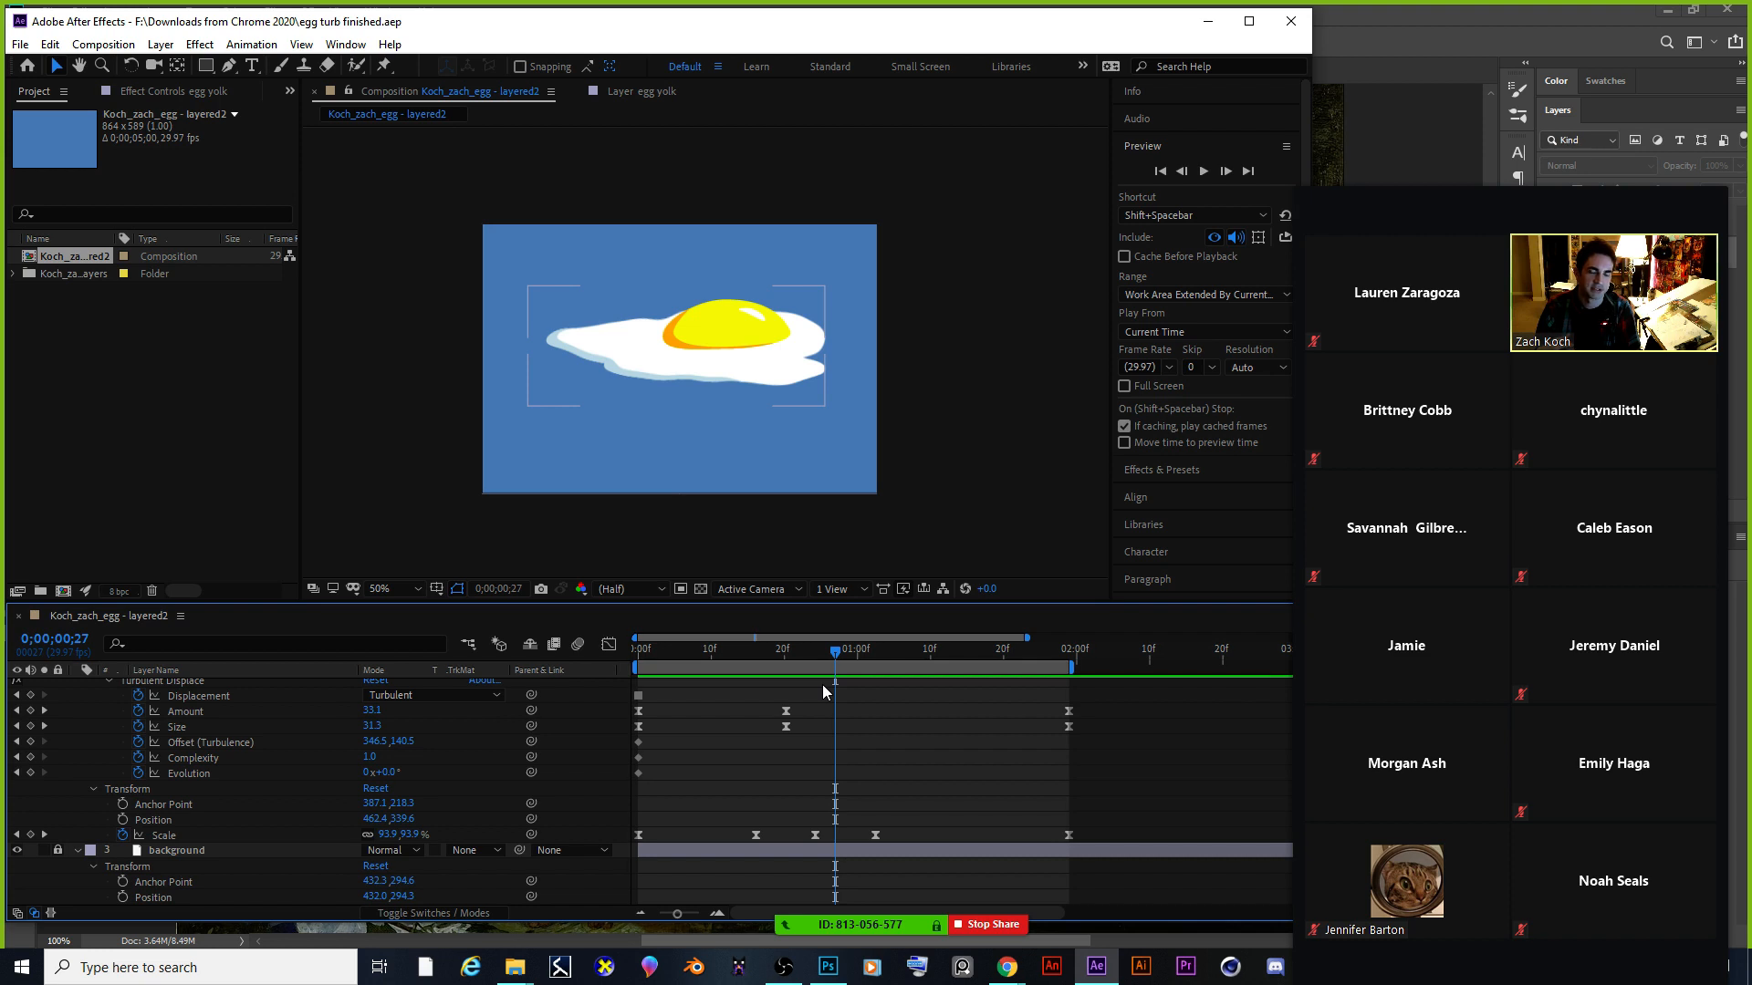
Examine the egg yolk up close by selecting it to show its motion path and scrubbing forward to about 0;00;01;05.
scroll(709, 303, "up", 2)
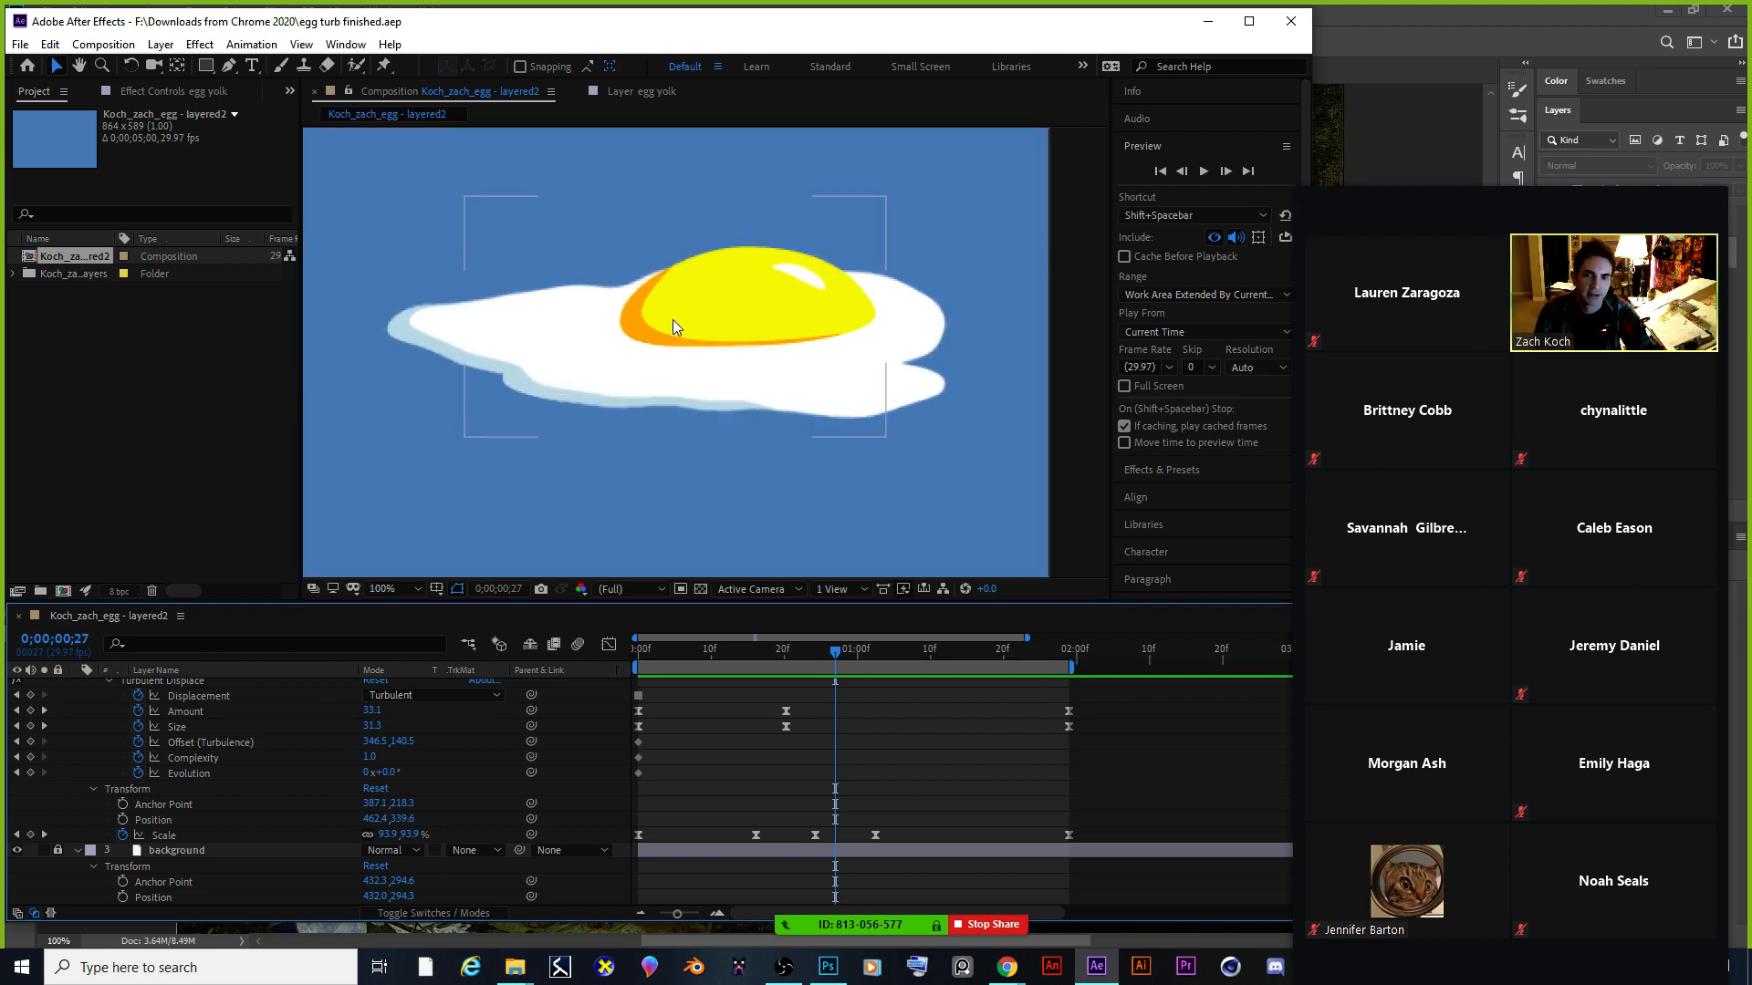
scroll(791, 260, "up", 2)
scroll(786, 255, "down", 2)
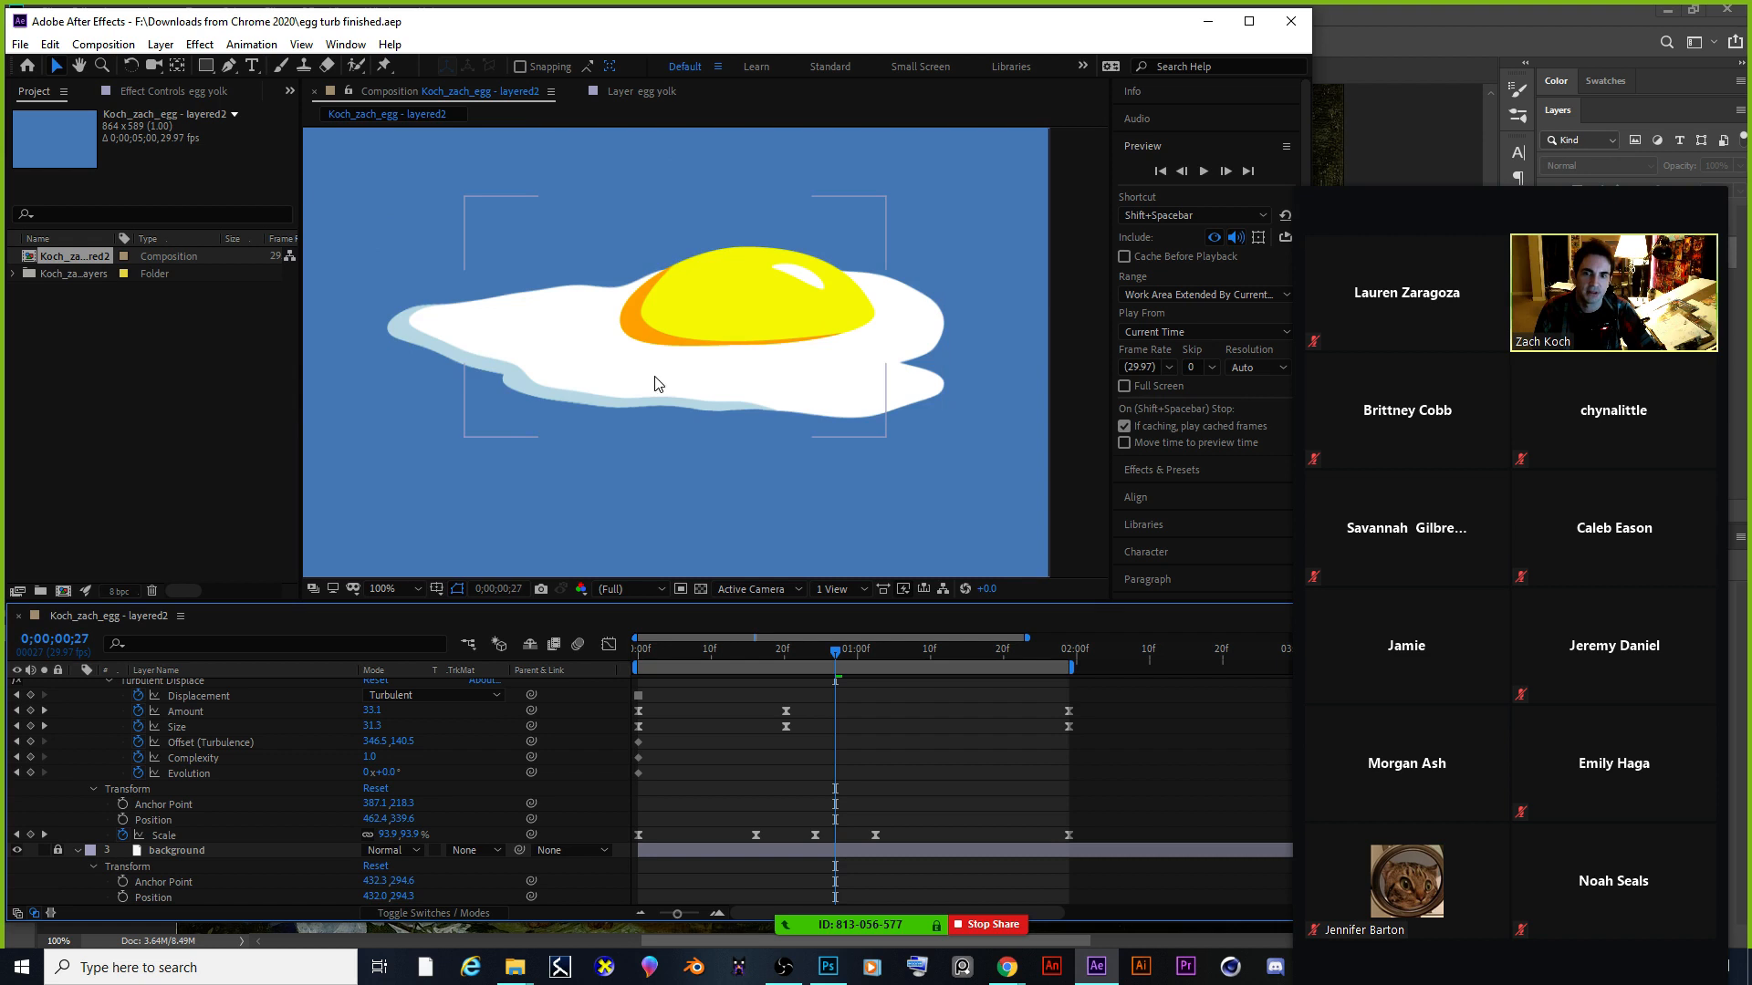
left_click(433, 343)
left_click(741, 295)
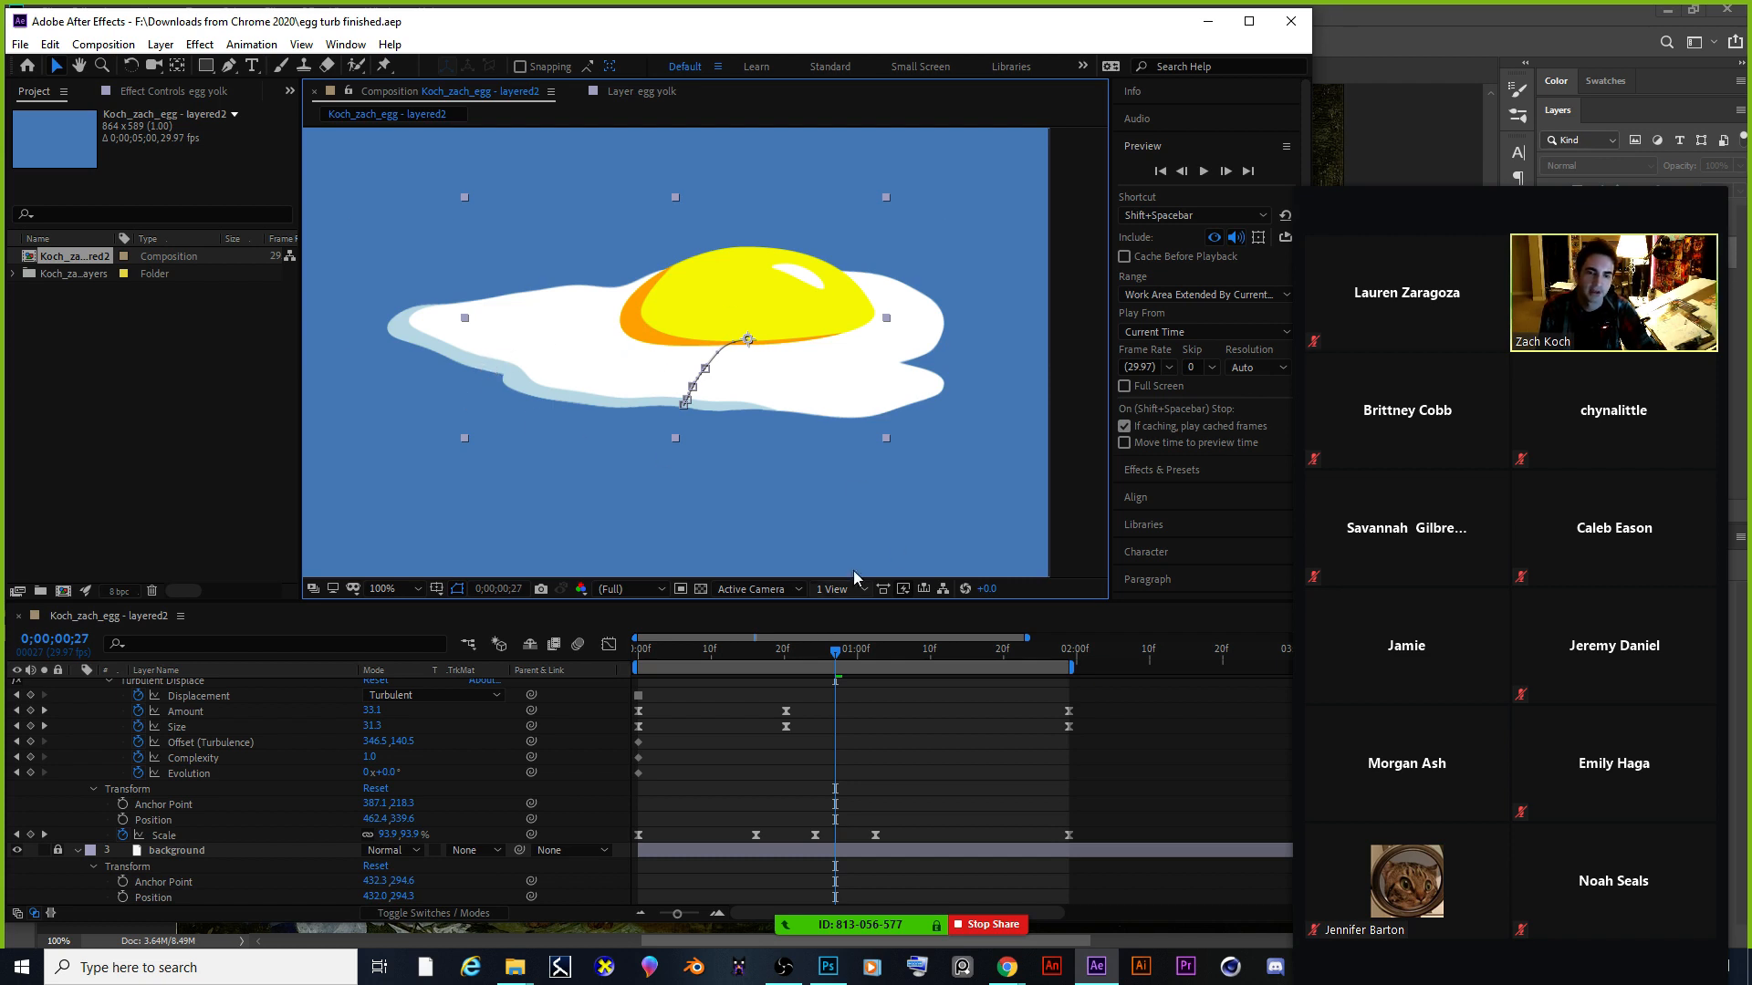
left_click_drag(837, 650, 893, 650)
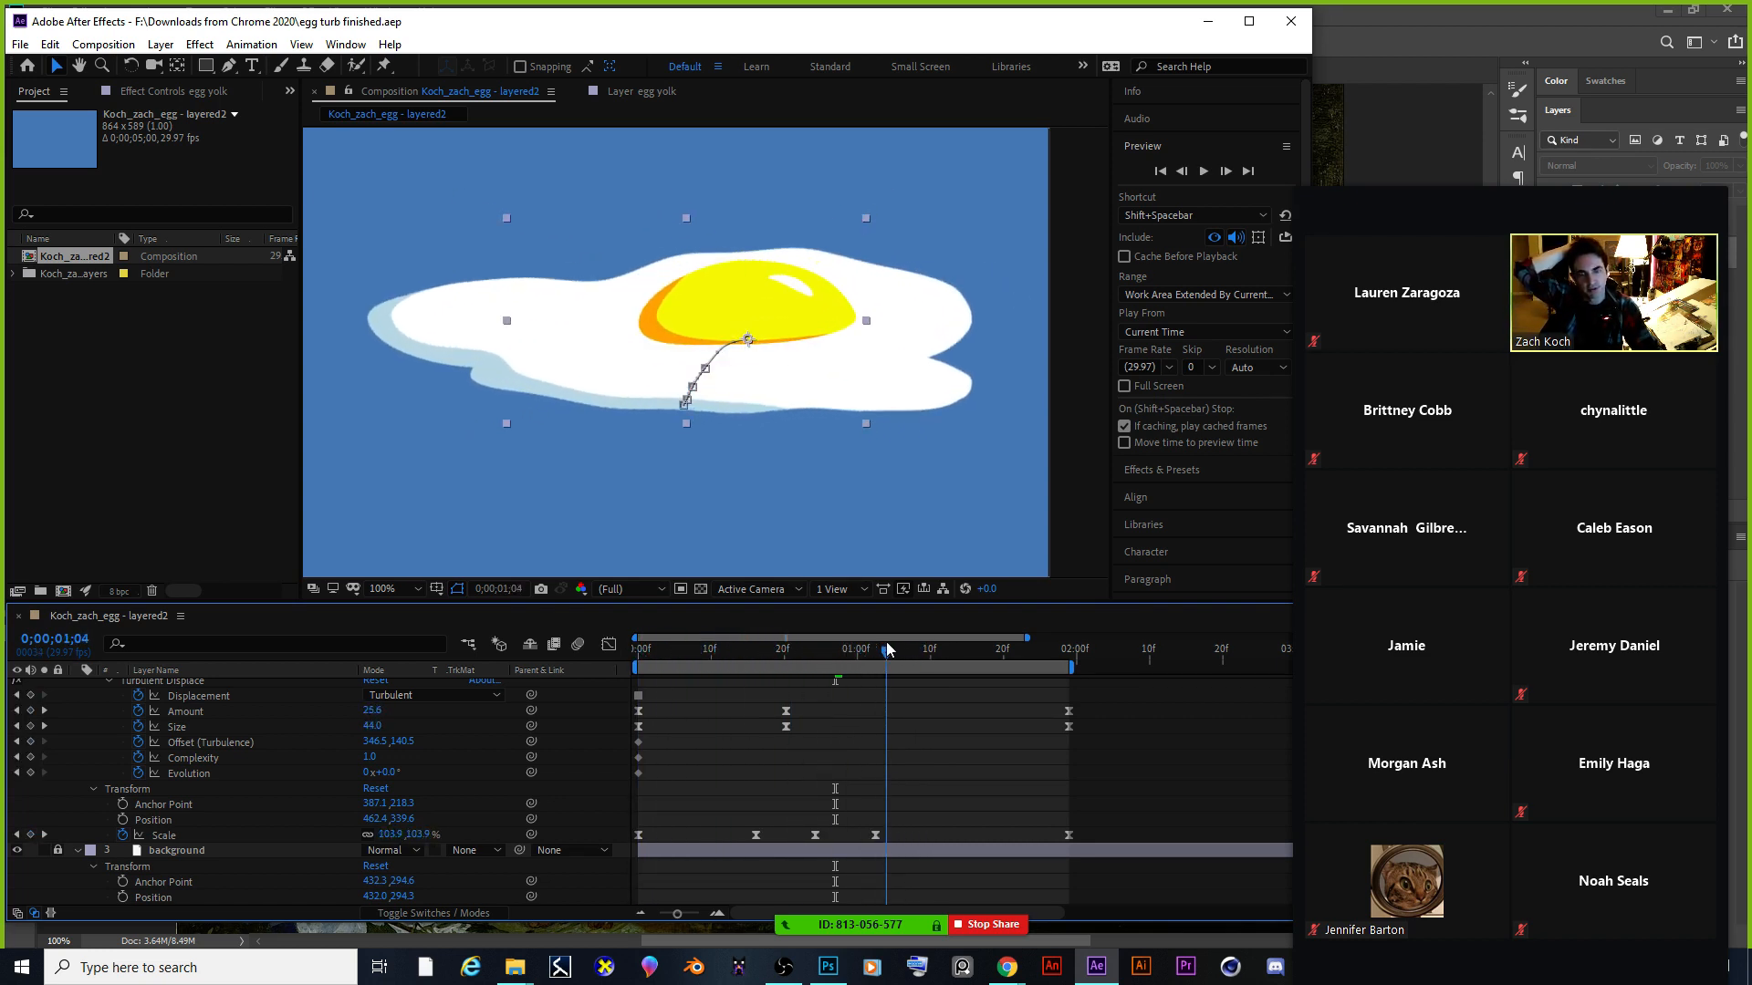
Open the recent project Manet.aep and view the whole painting composition.
left_click(22, 45)
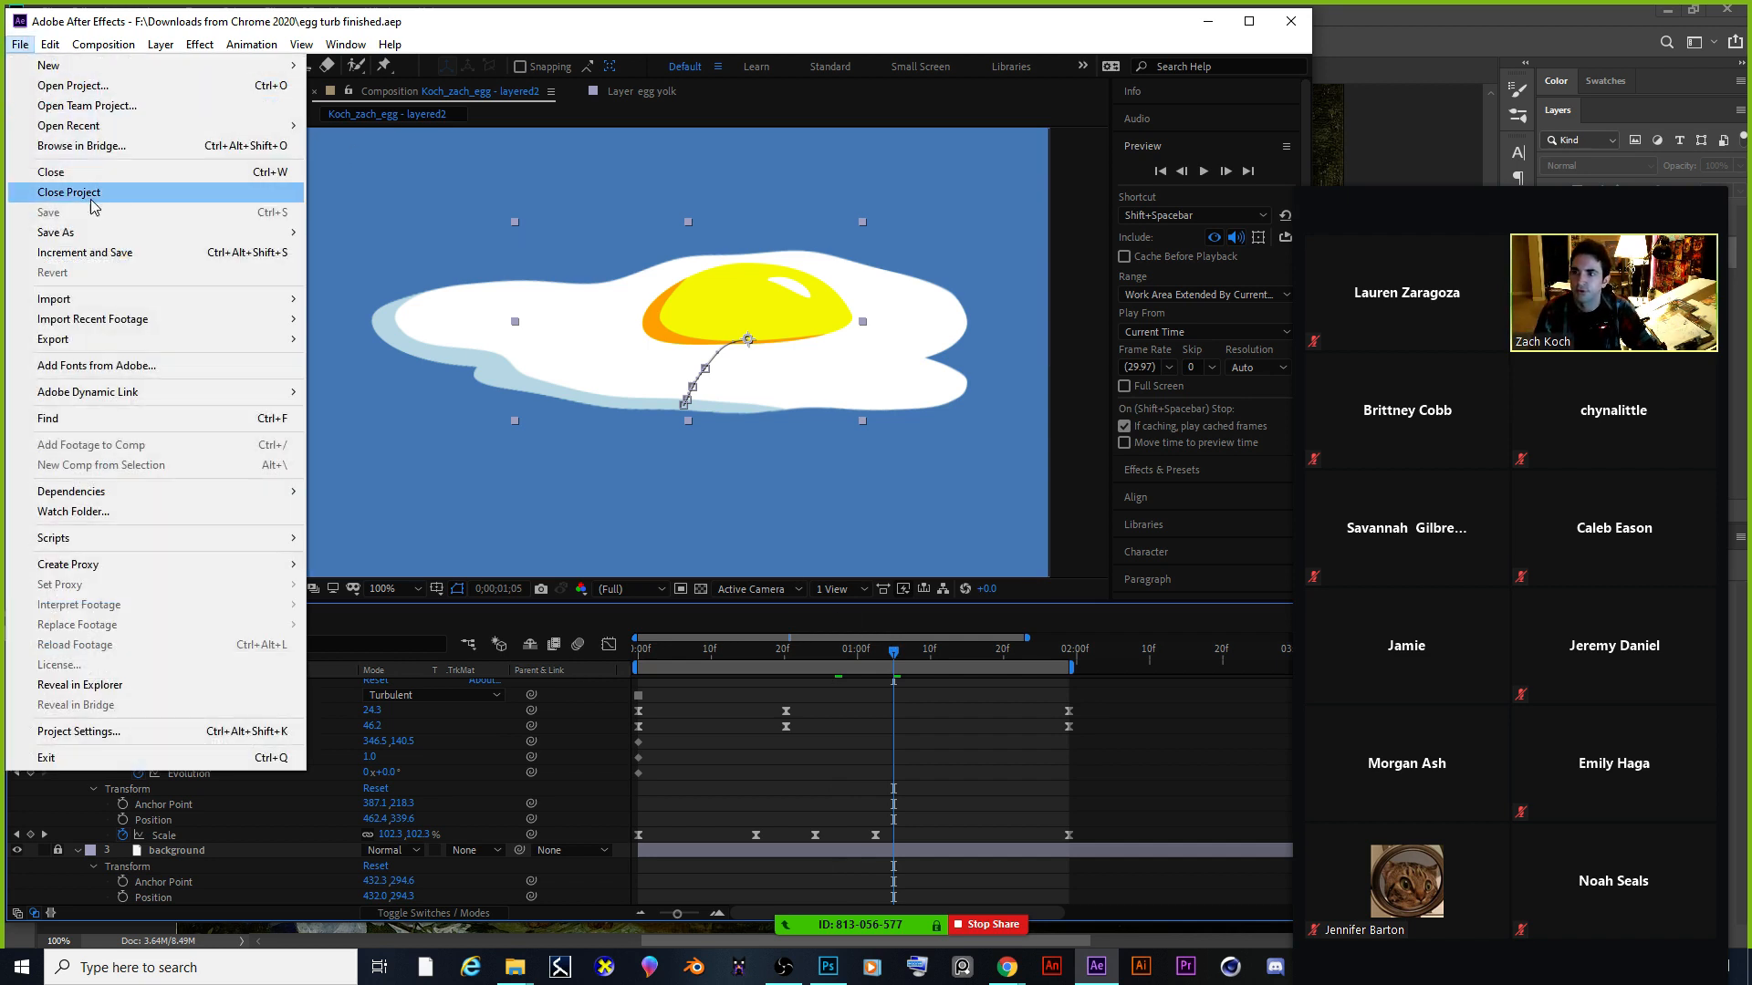
mouse_move(144, 125)
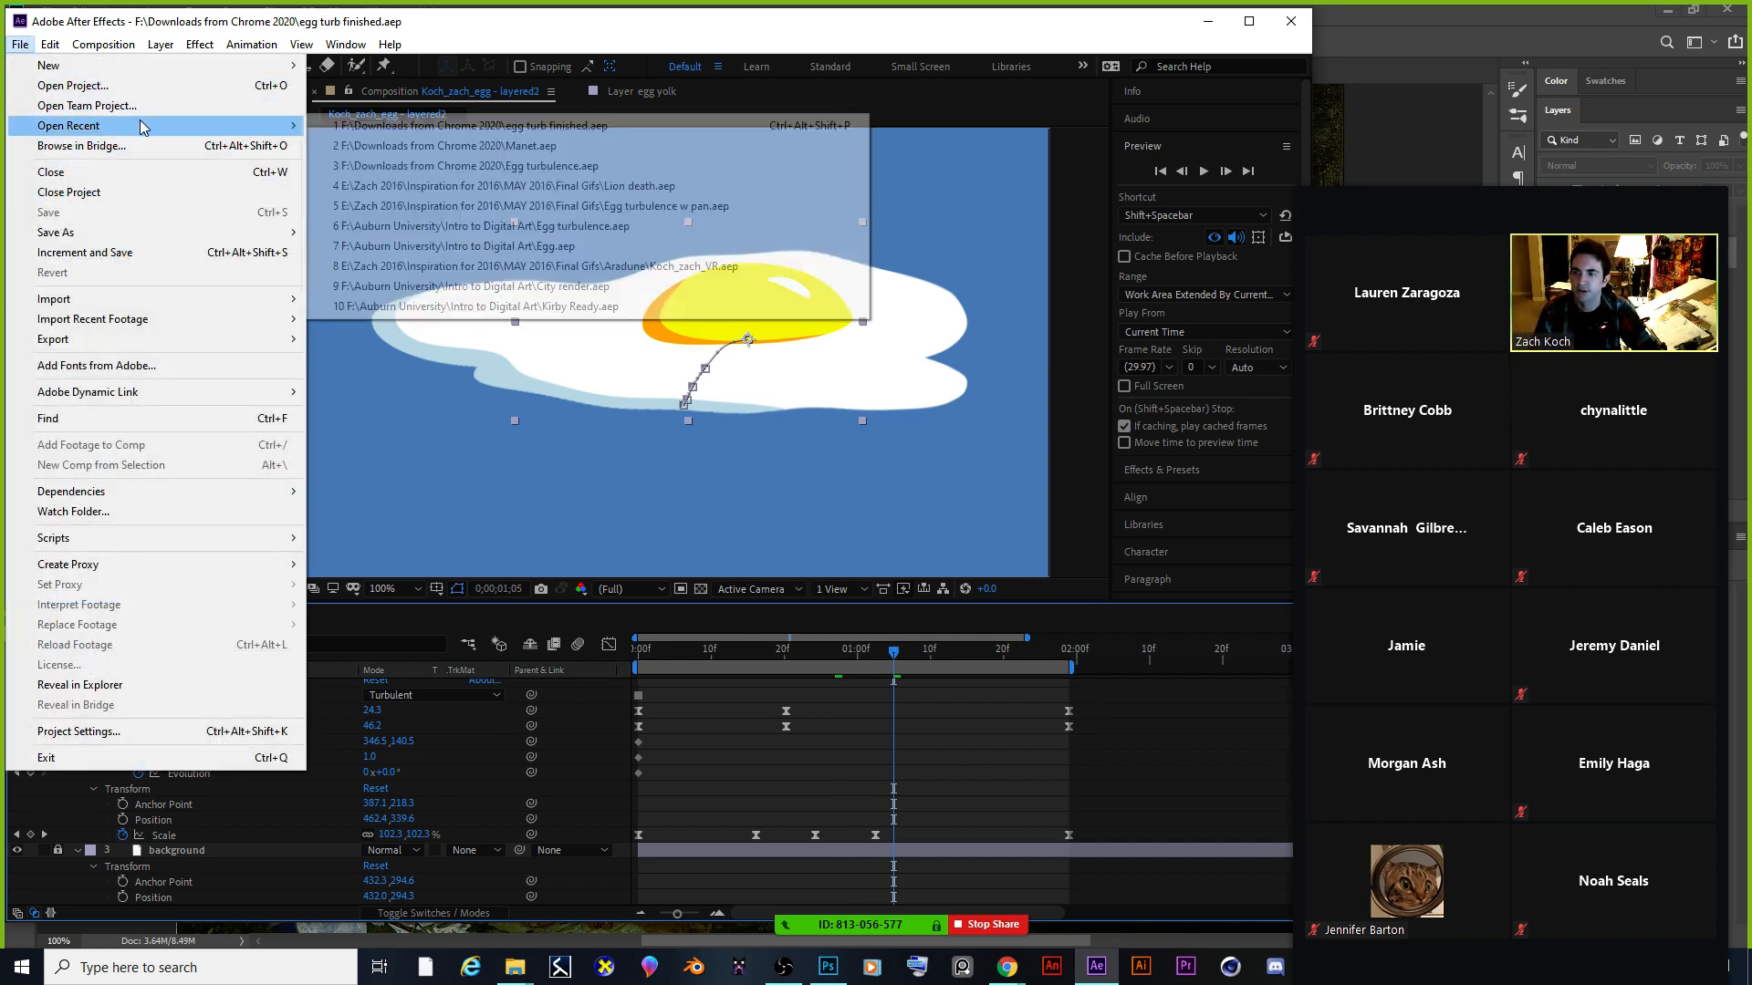
left_click(447, 146)
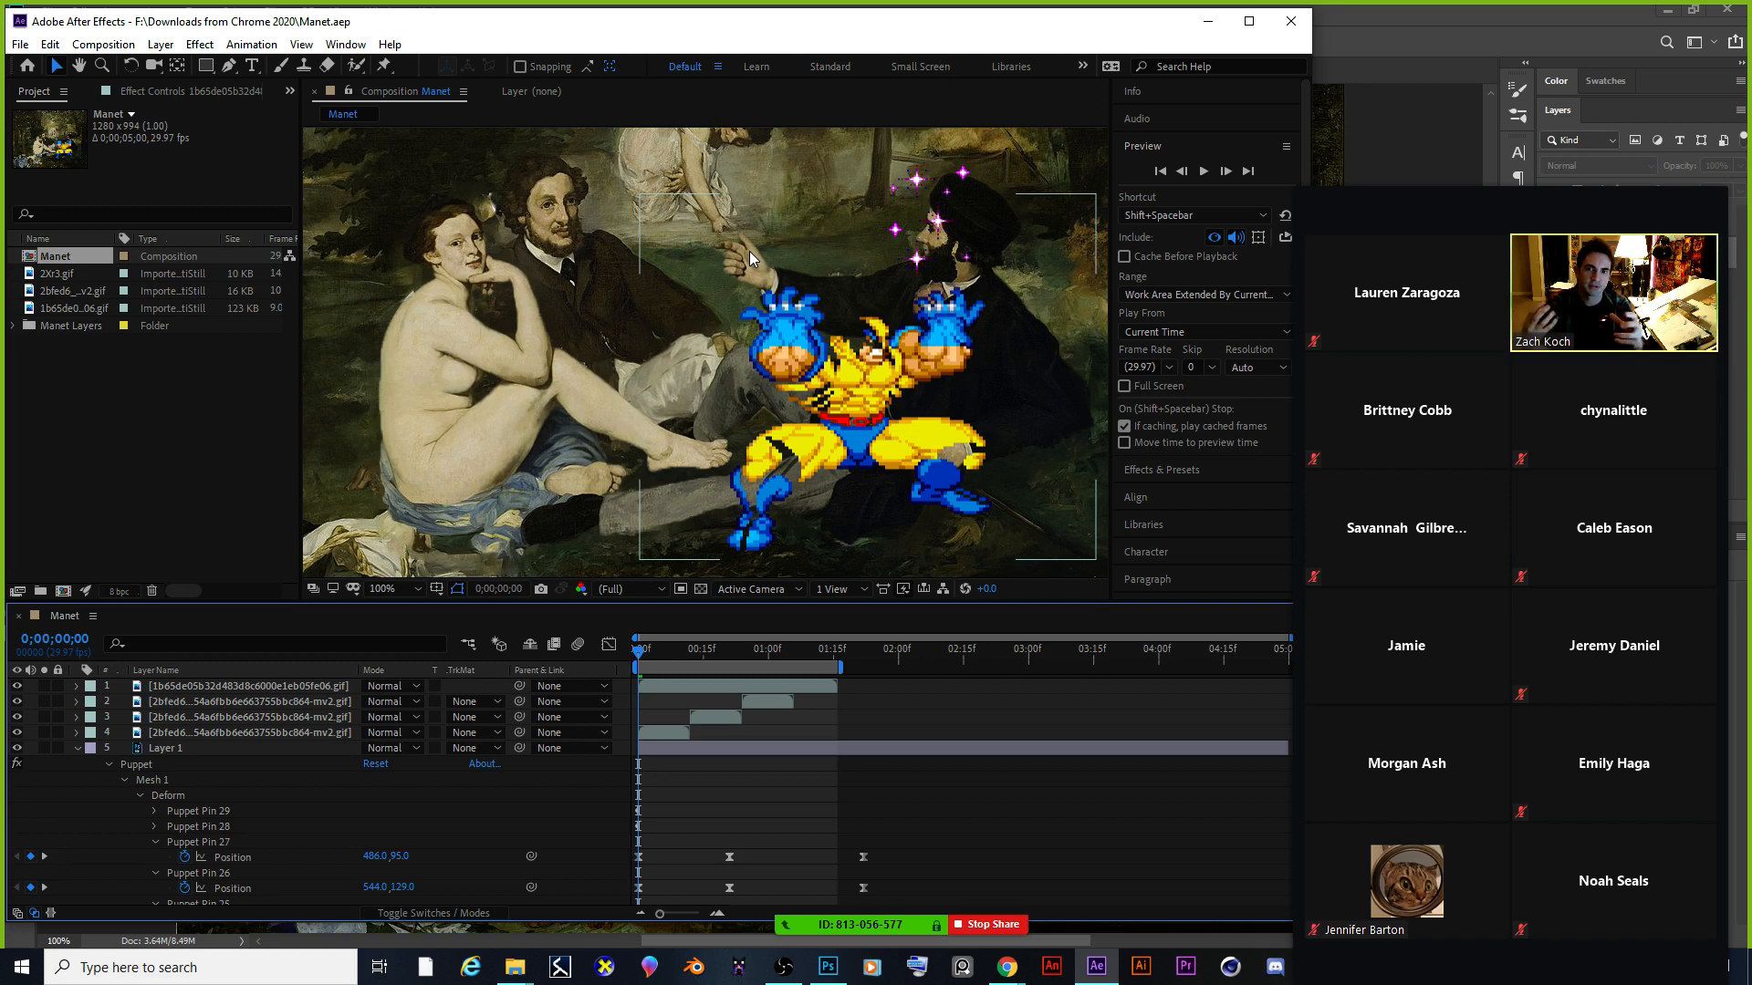
scroll(748, 263, "down", 1)
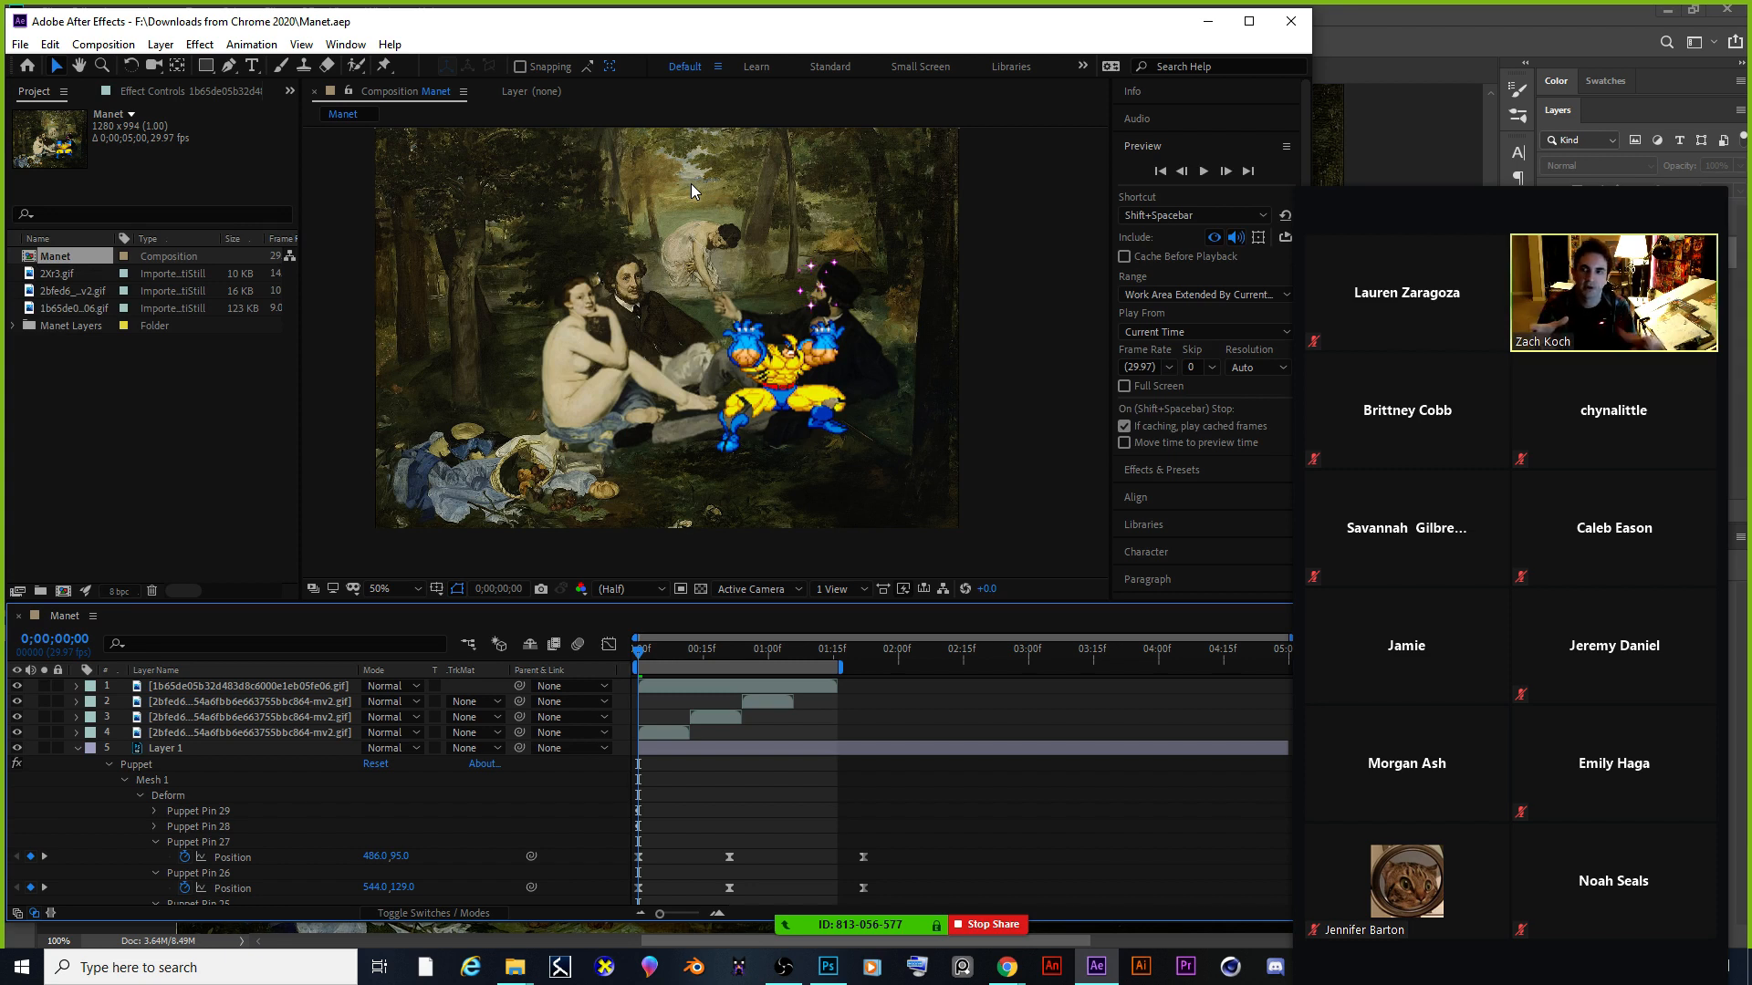
Reopen the recent project egg turb finished.aep and examine the keyframes of the egg yolk and egg white layers.
left_click(20, 44)
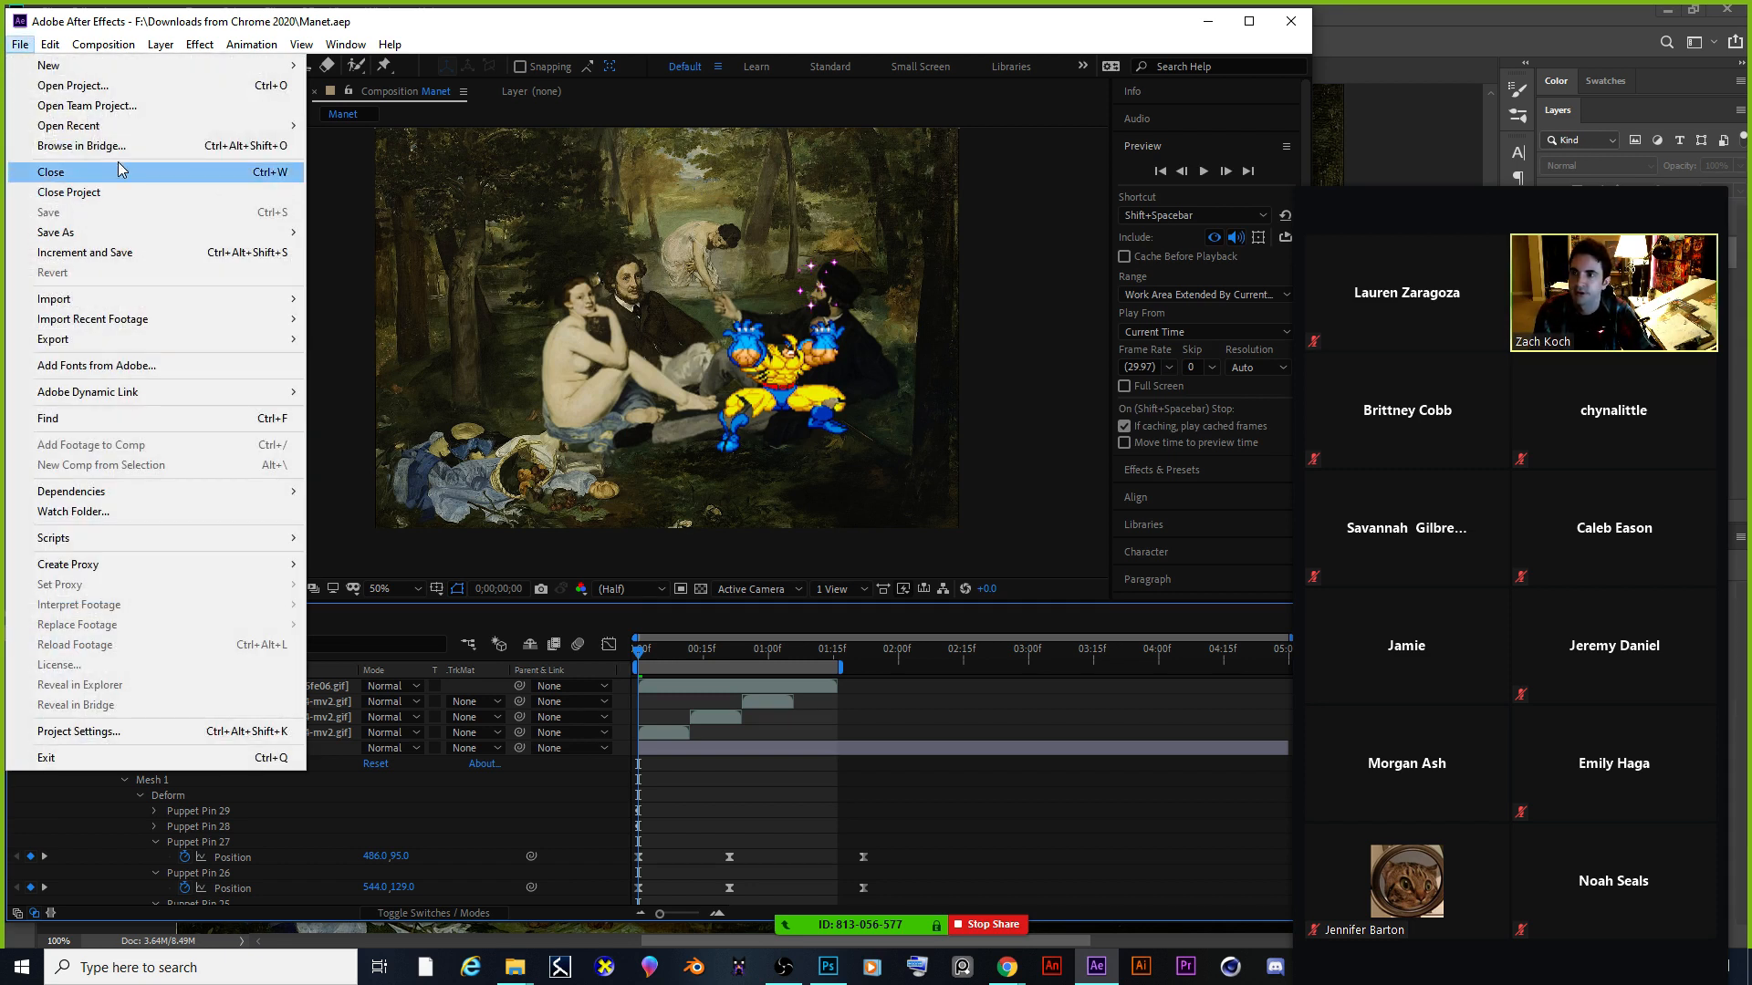
mouse_move(130, 131)
left_click(411, 142)
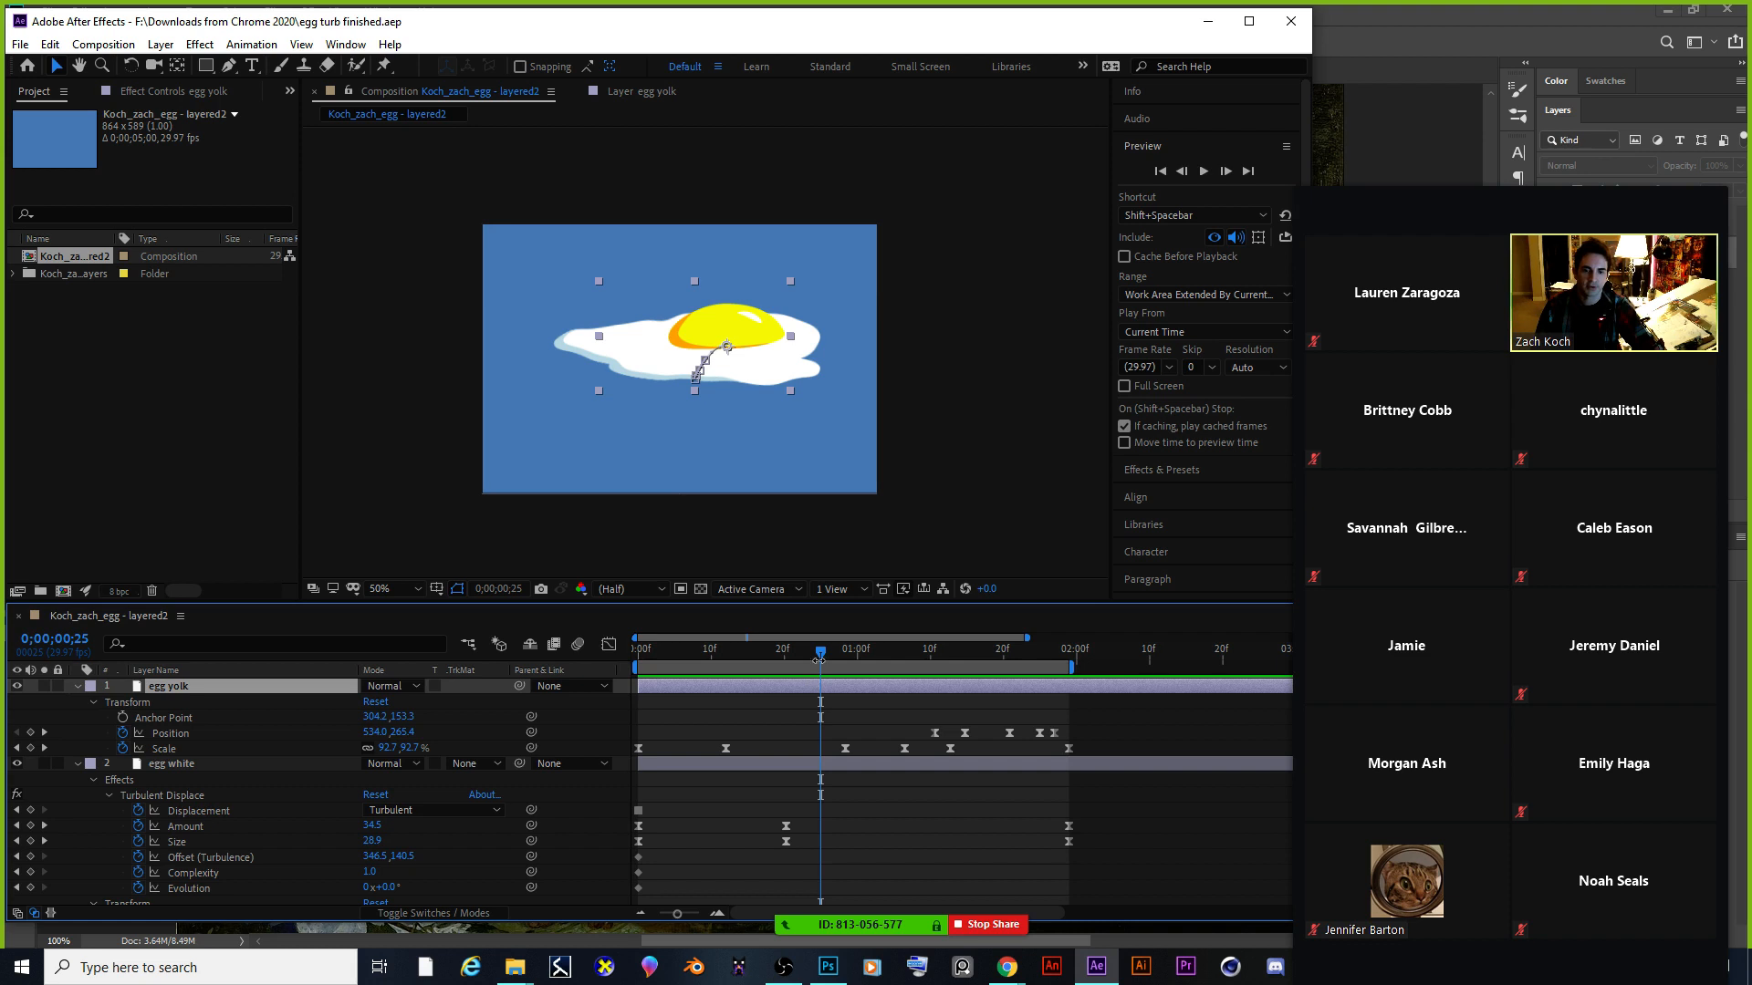
left_click_drag(720, 713, 1071, 866)
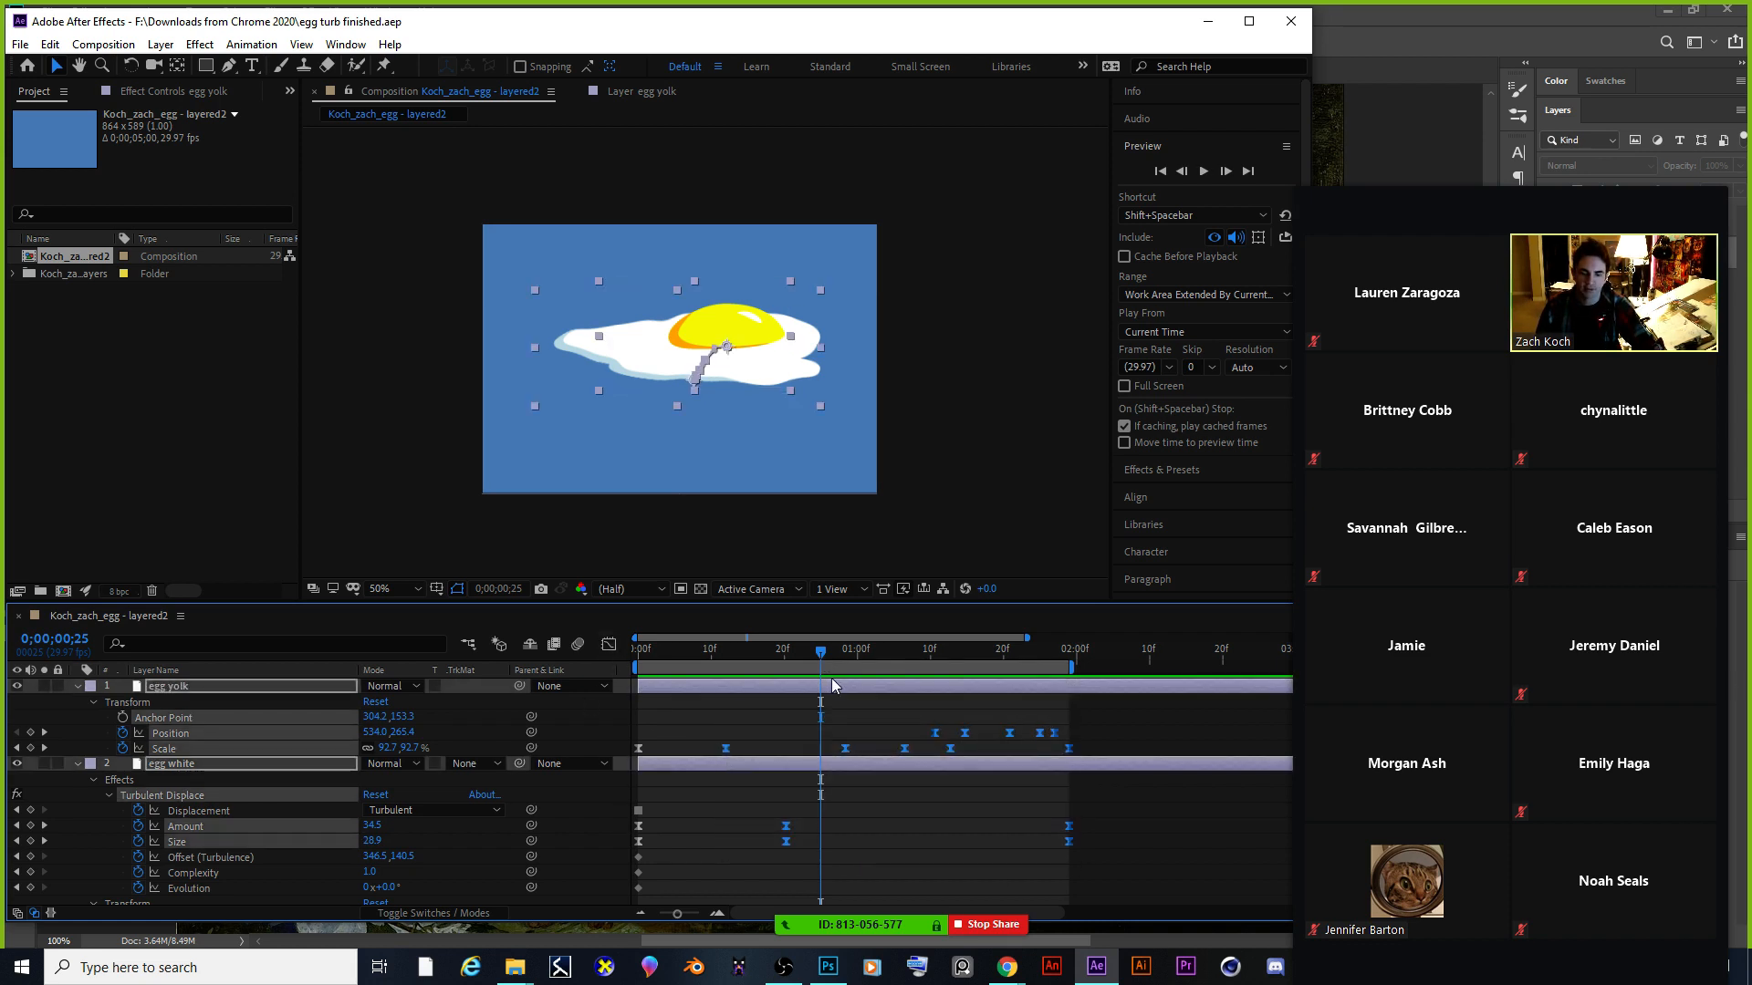
mouse_move(834, 659)
left_mouse_down()
mouse_move(649, 661)
mouse_move(922, 659)
mouse_move(769, 658)
mouse_move(843, 659)
left_mouse_up()
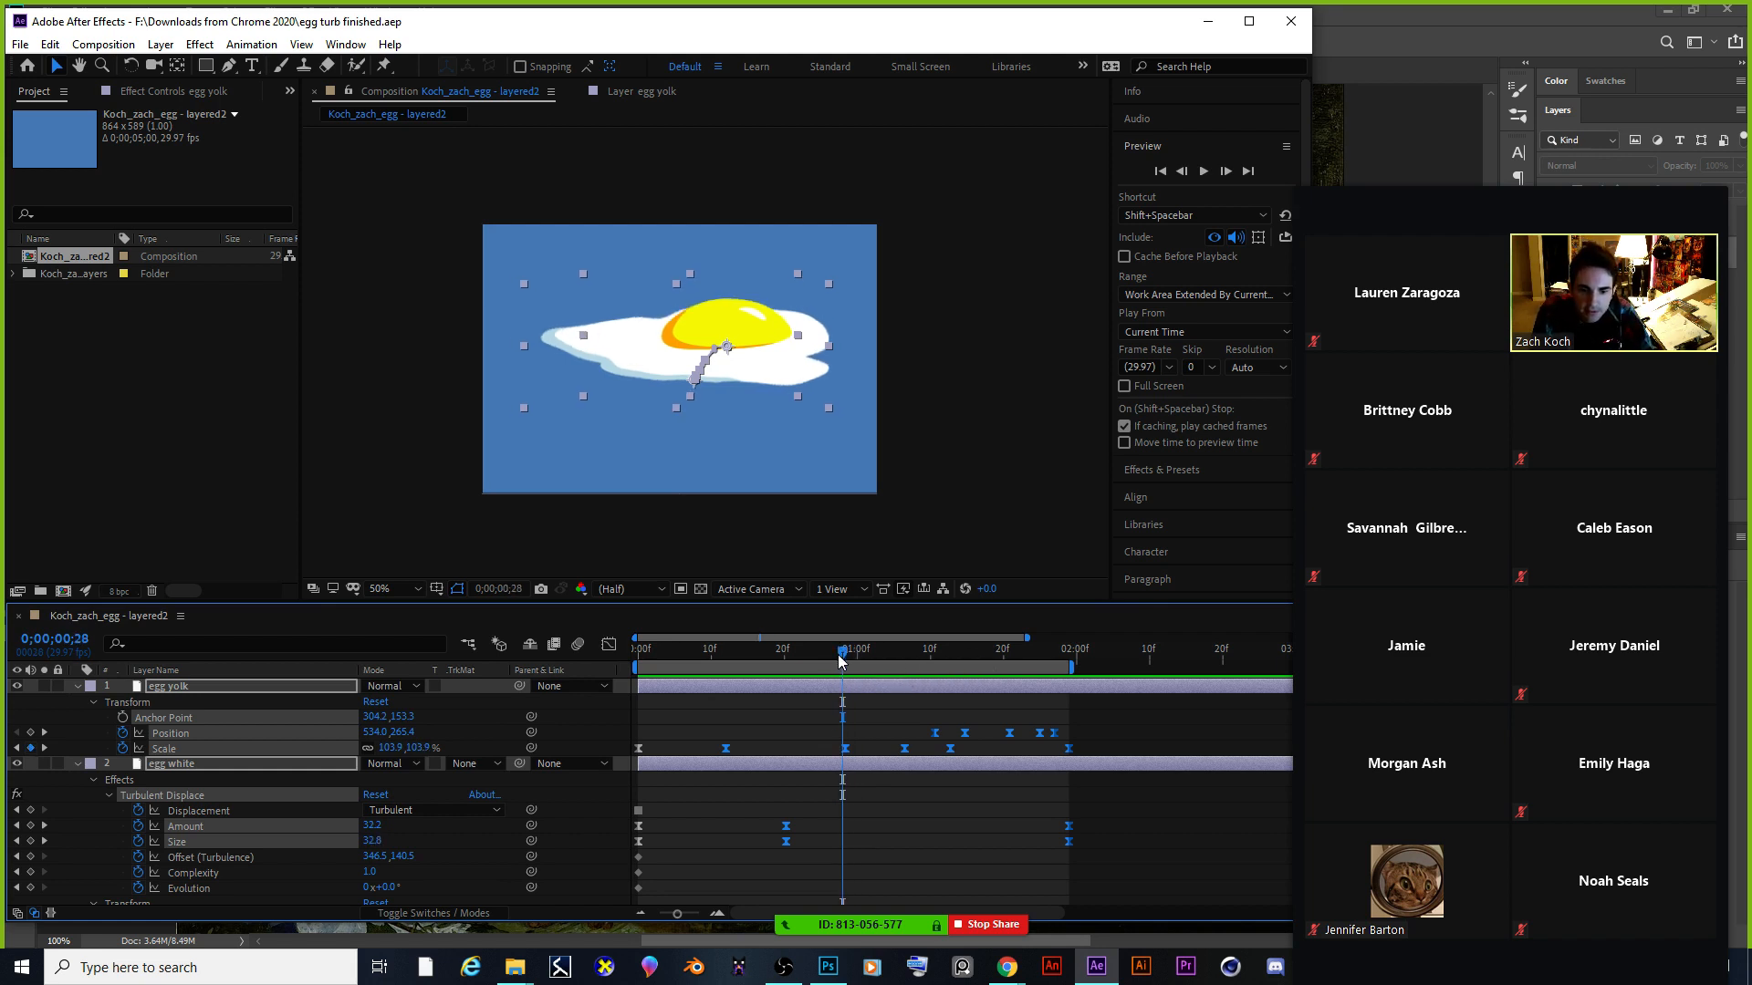
left_click(431, 266)
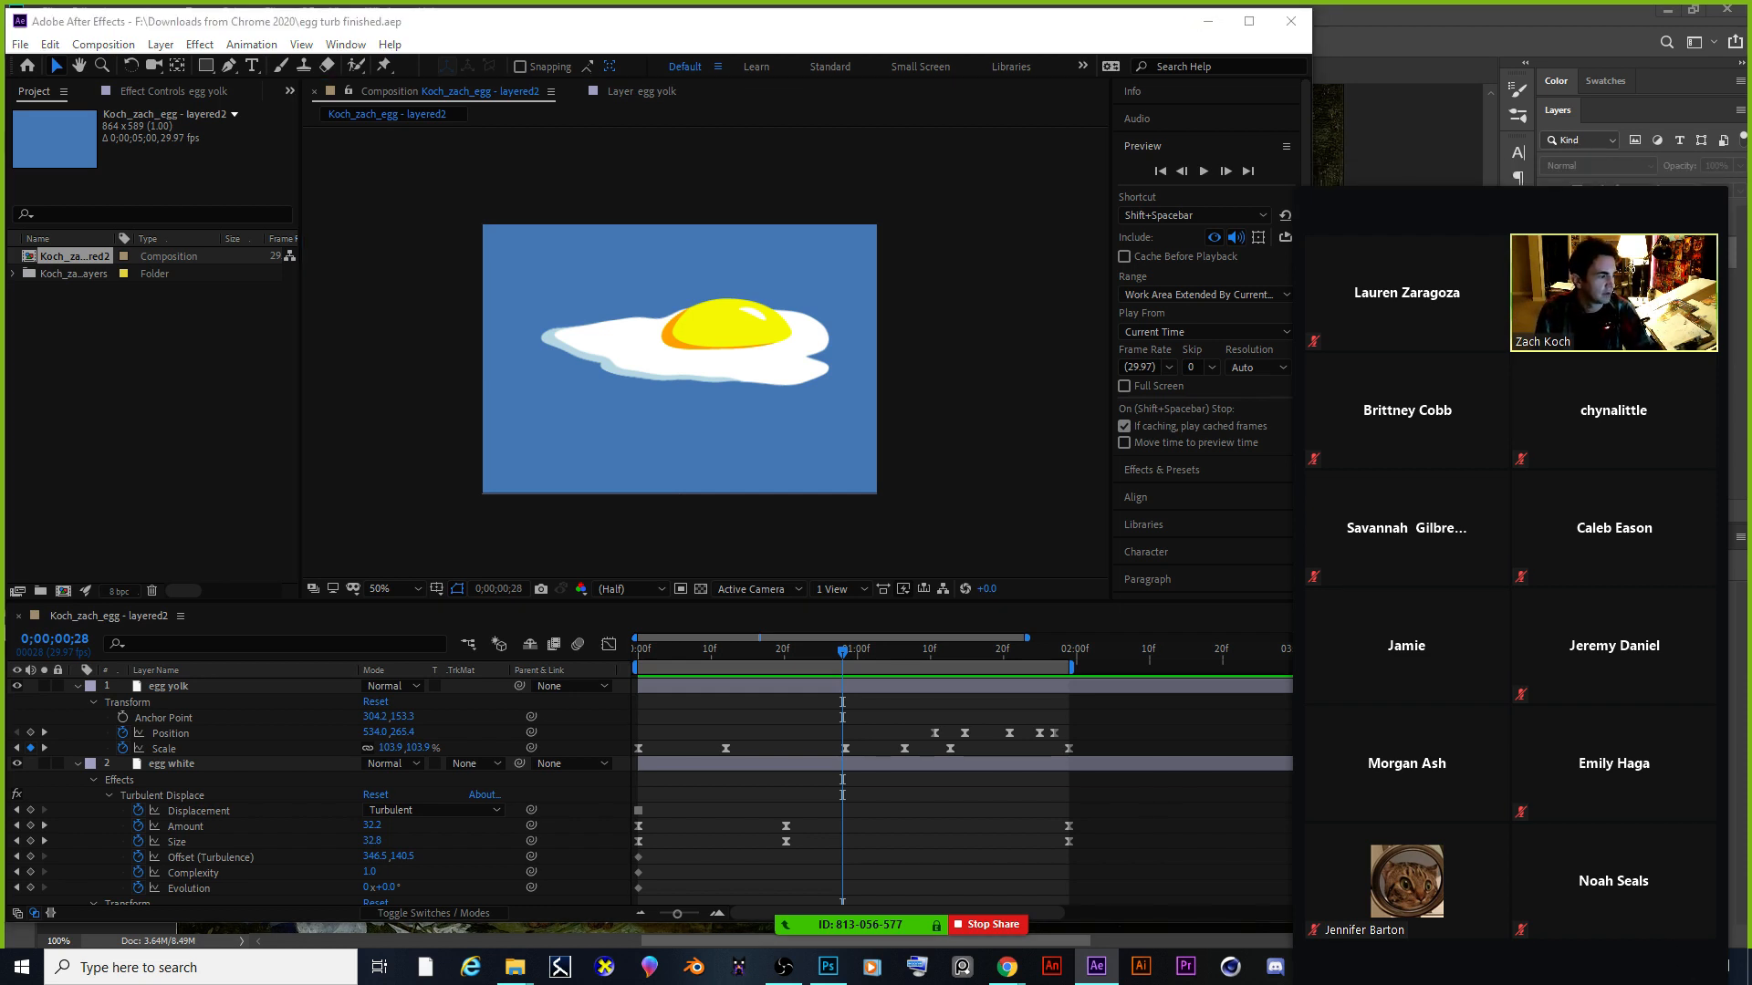
Switch to the YouTube lofi hip hop stream in Chrome, minimize the browser and return to After Effects.
key("alt+Tab")
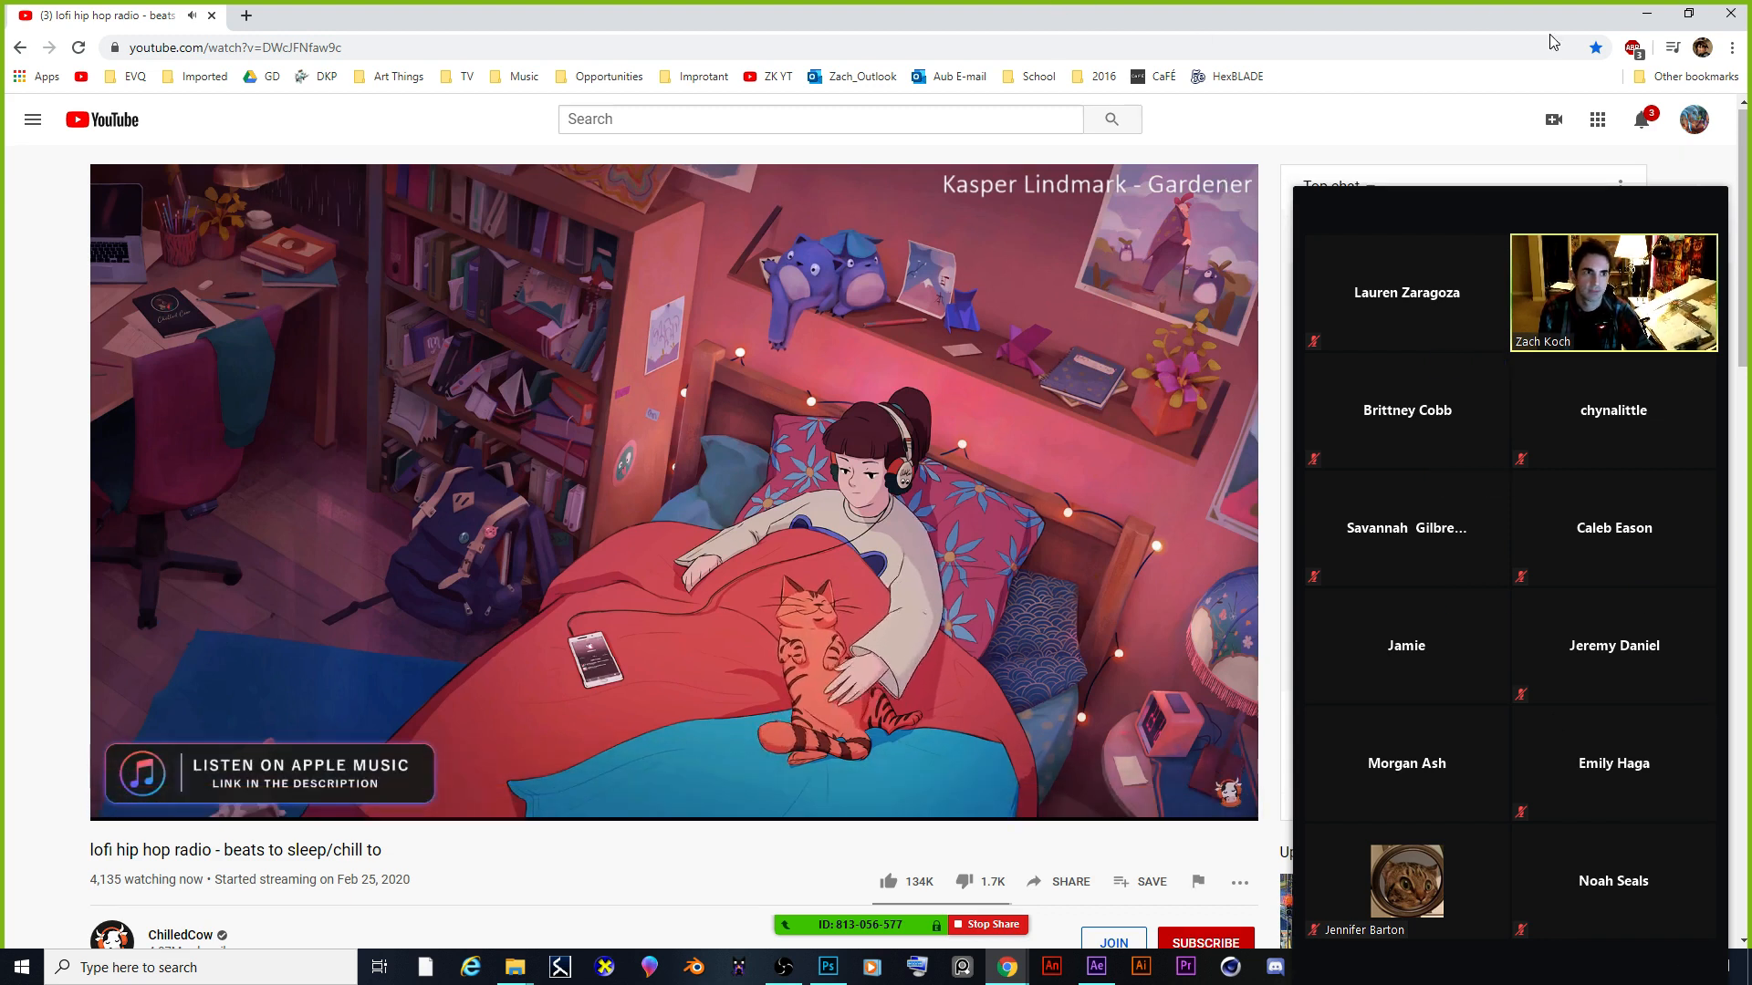
left_click(1650, 16)
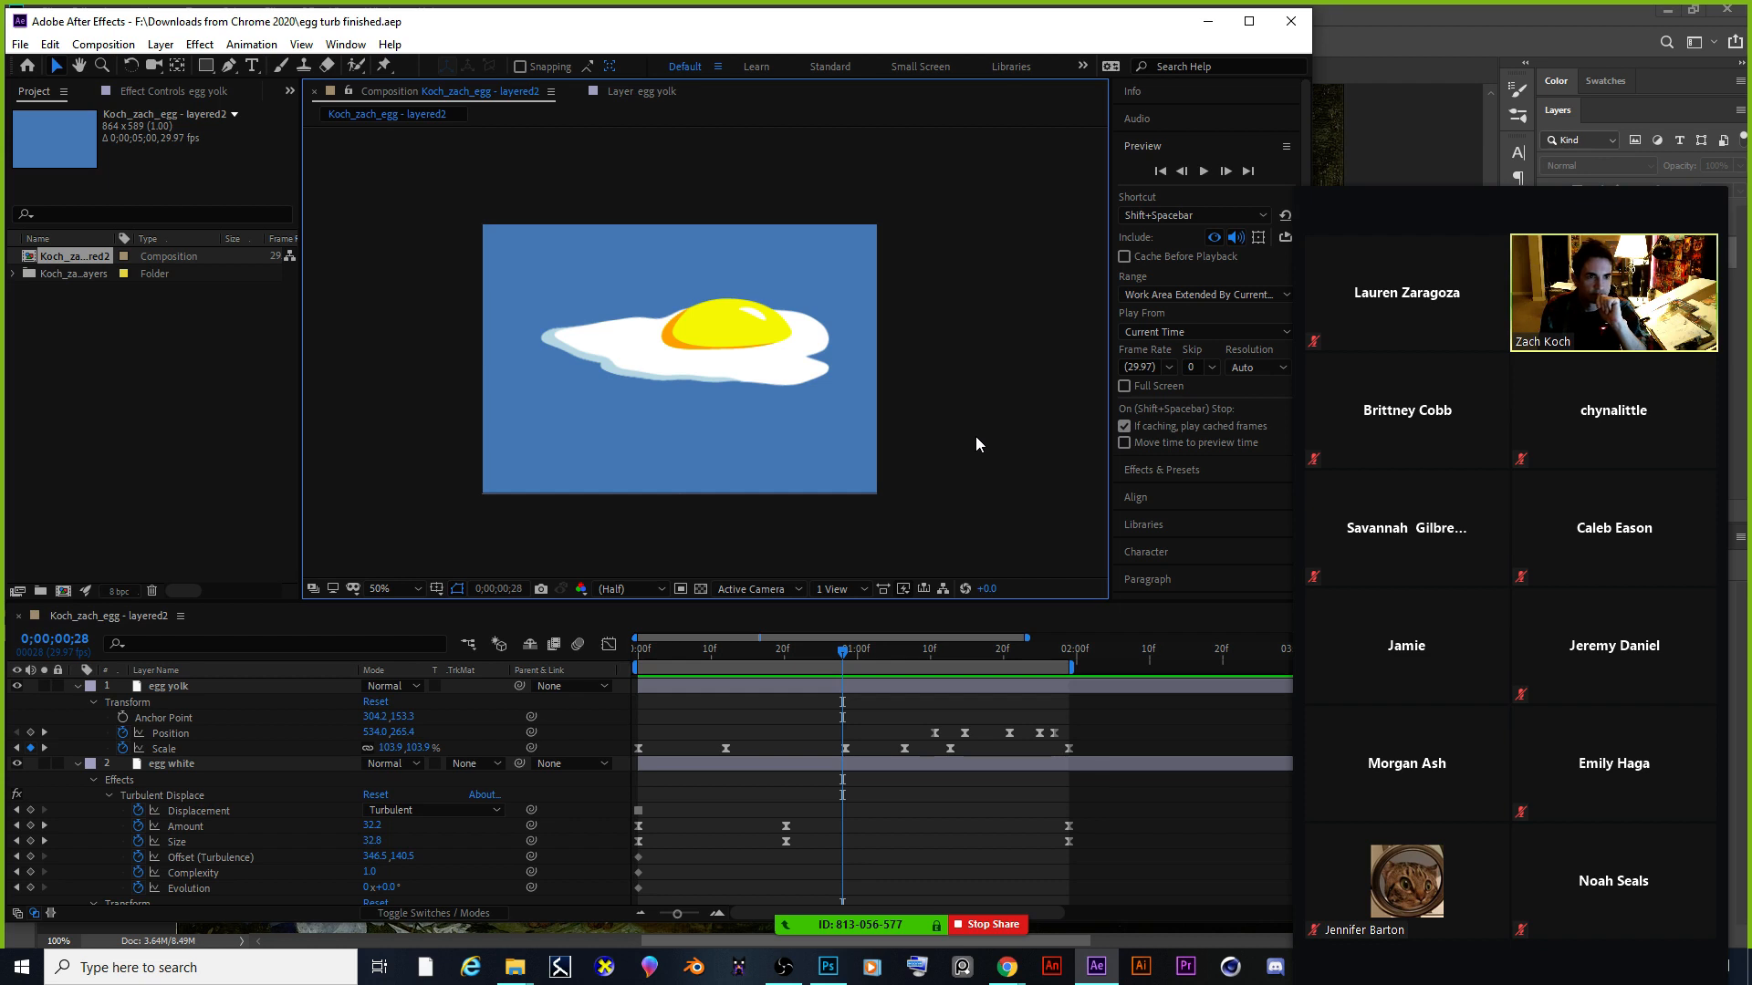
mouse_move(1422, 210)
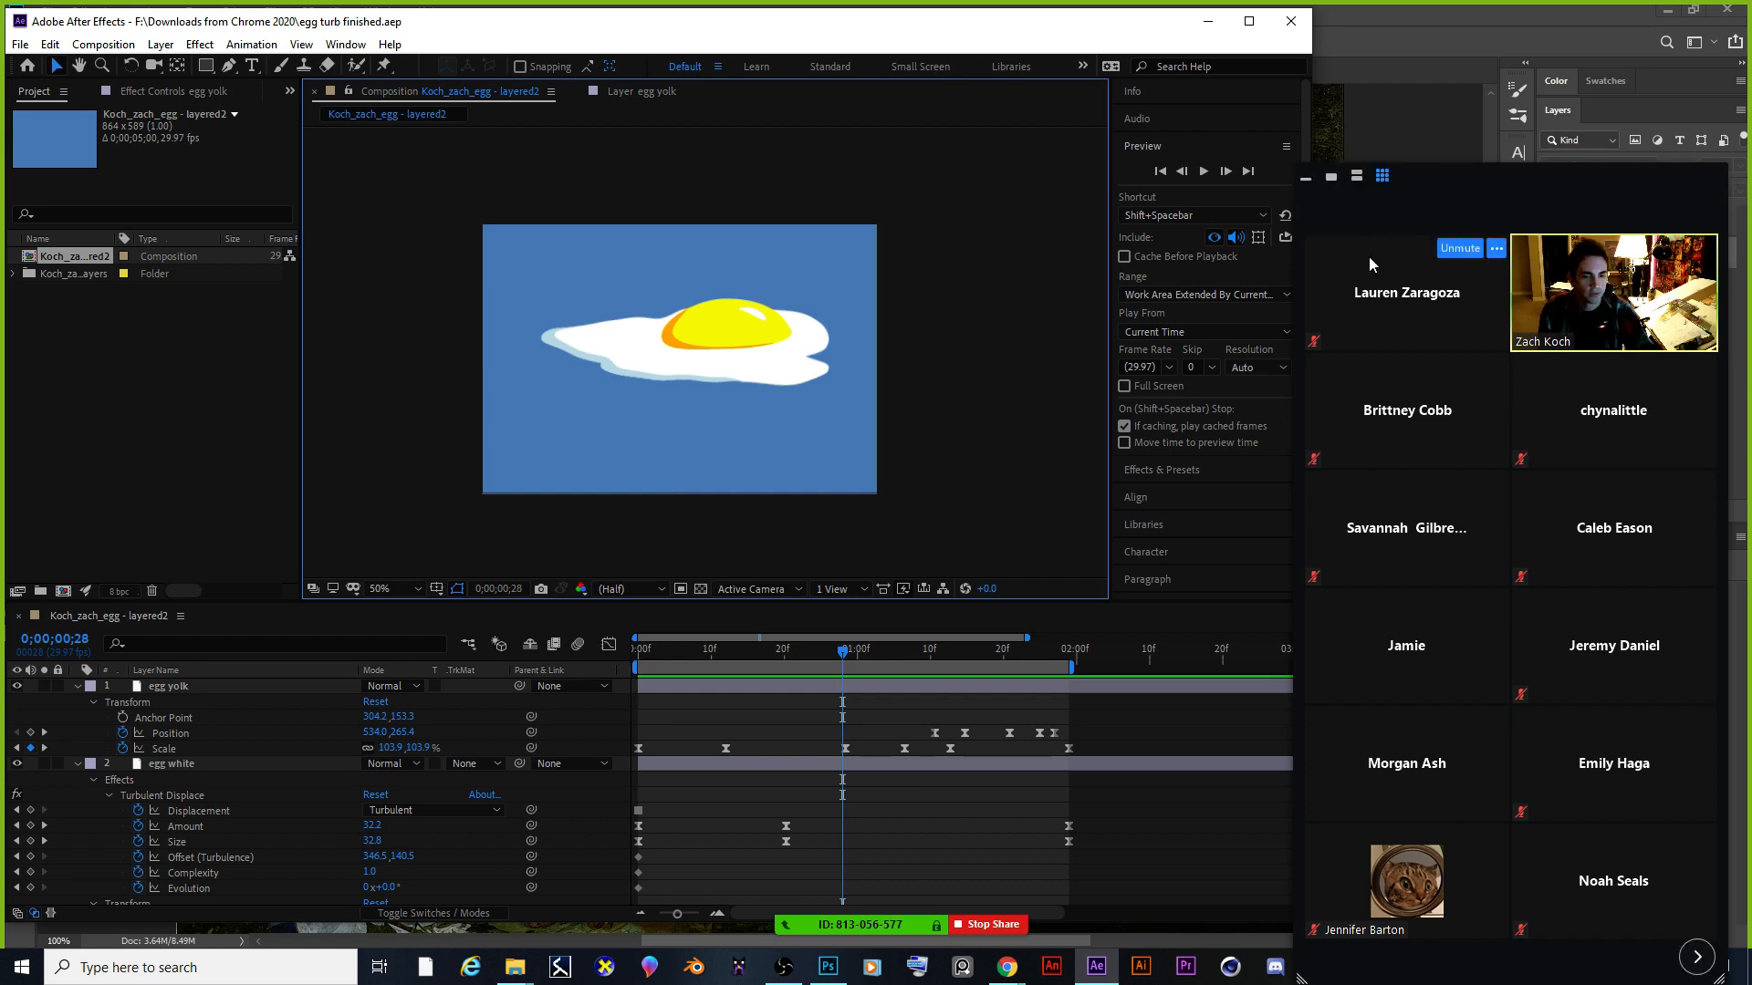
Stop the Zoom screen share and return to the meeting window with its participants and group chat.
left_click(784, 967)
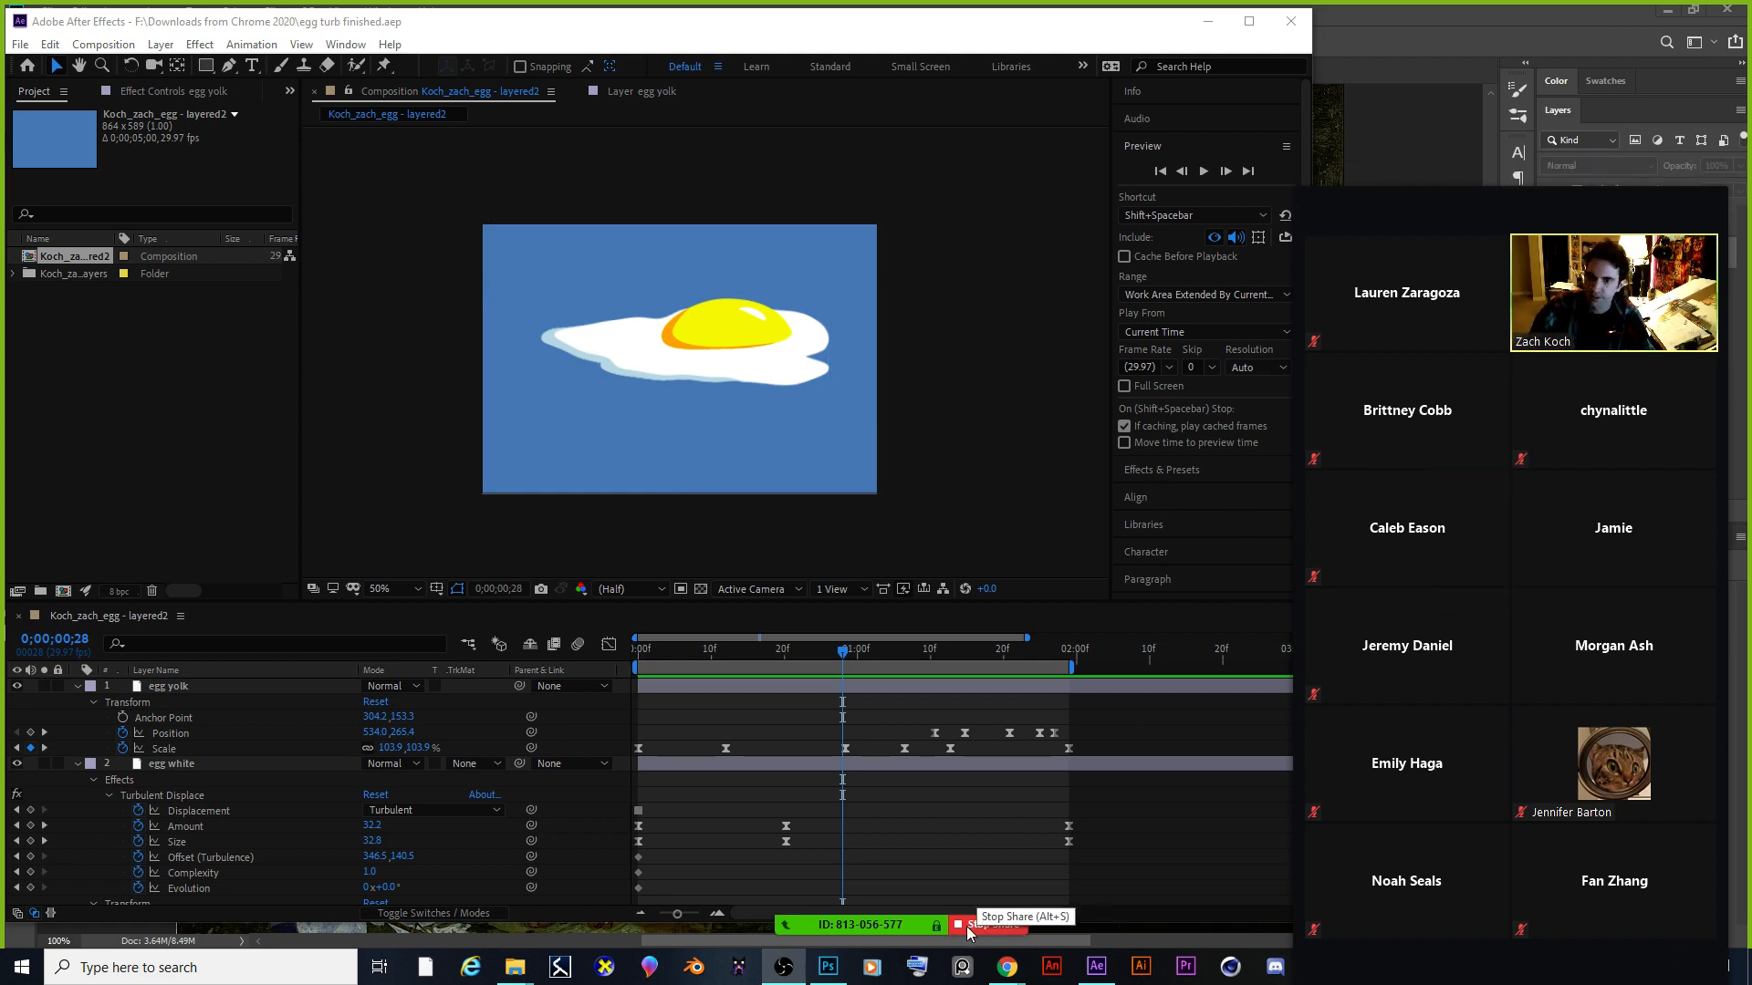
mouse_move(962, 929)
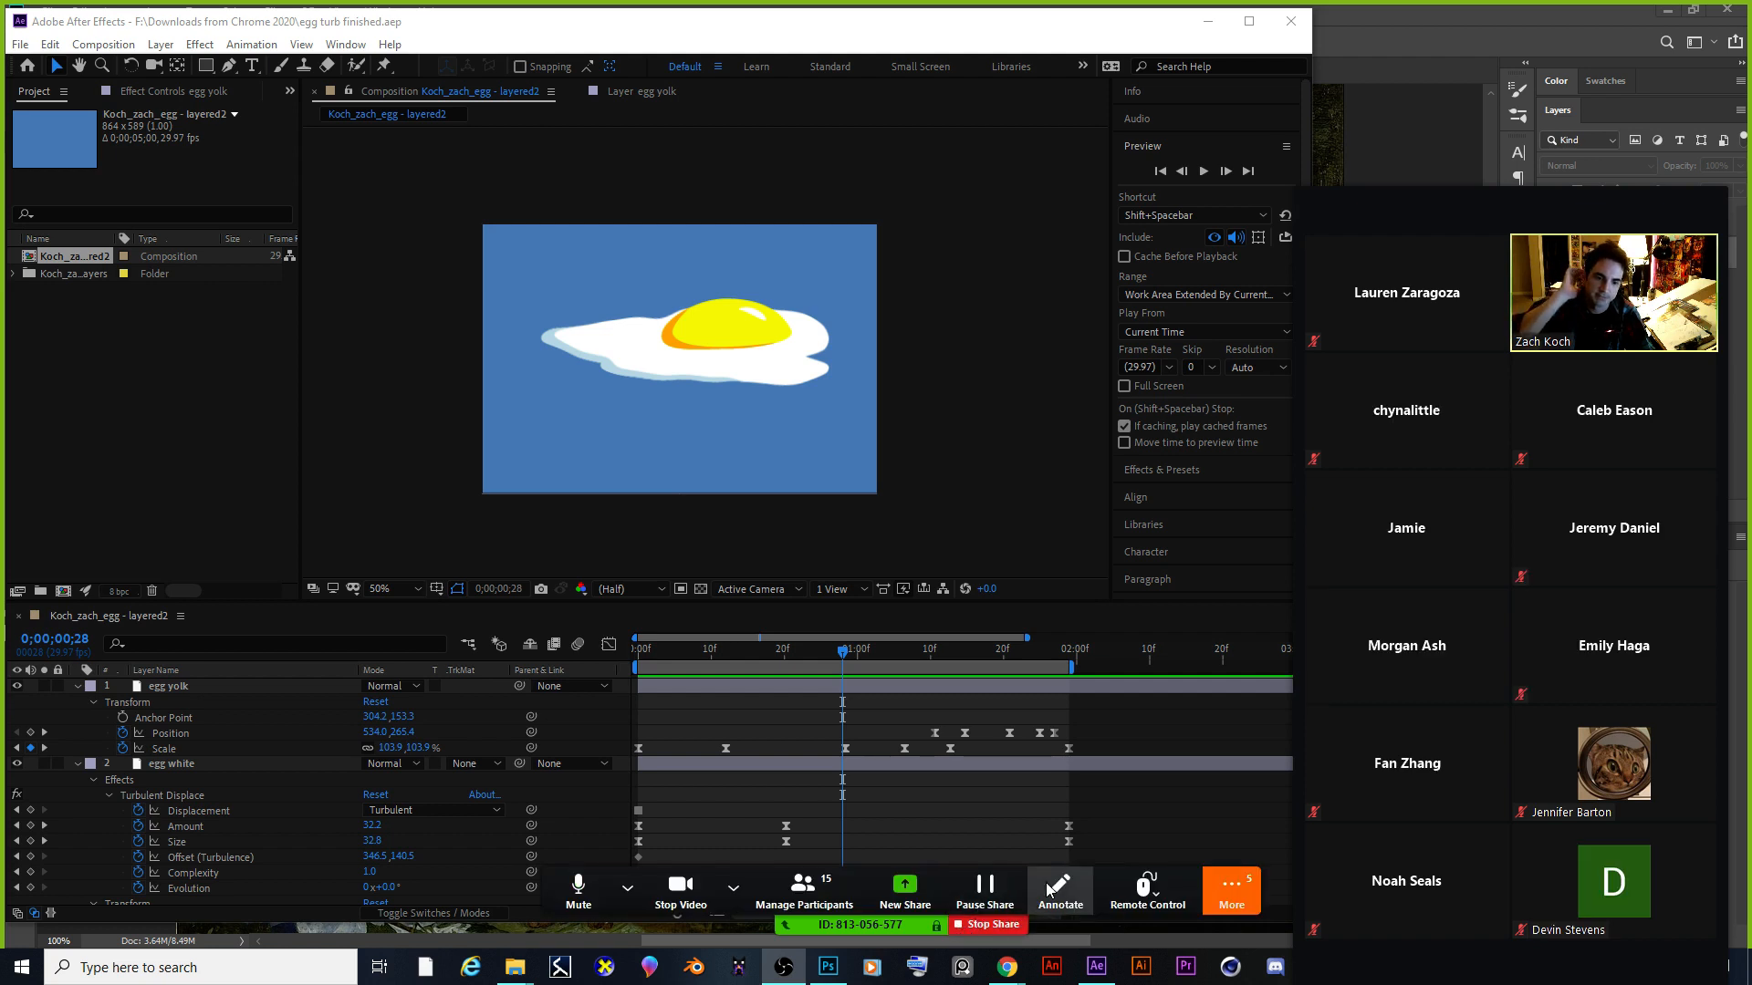
left_click(1233, 896)
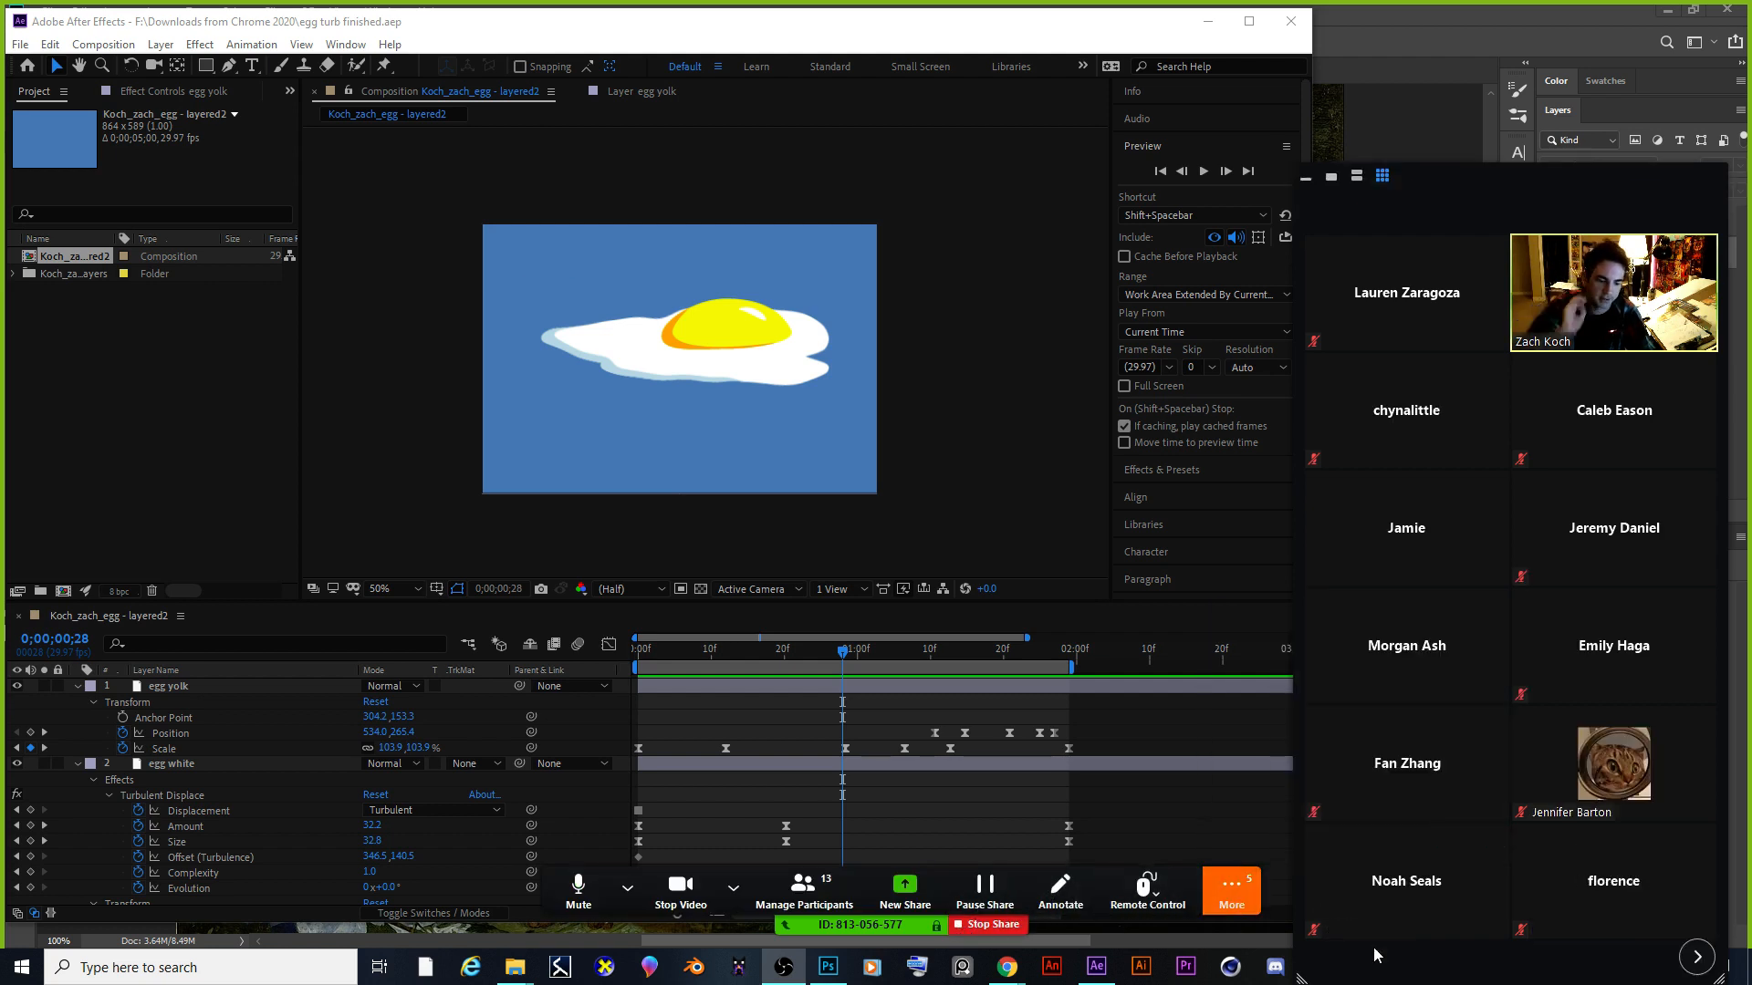
left_click(994, 931)
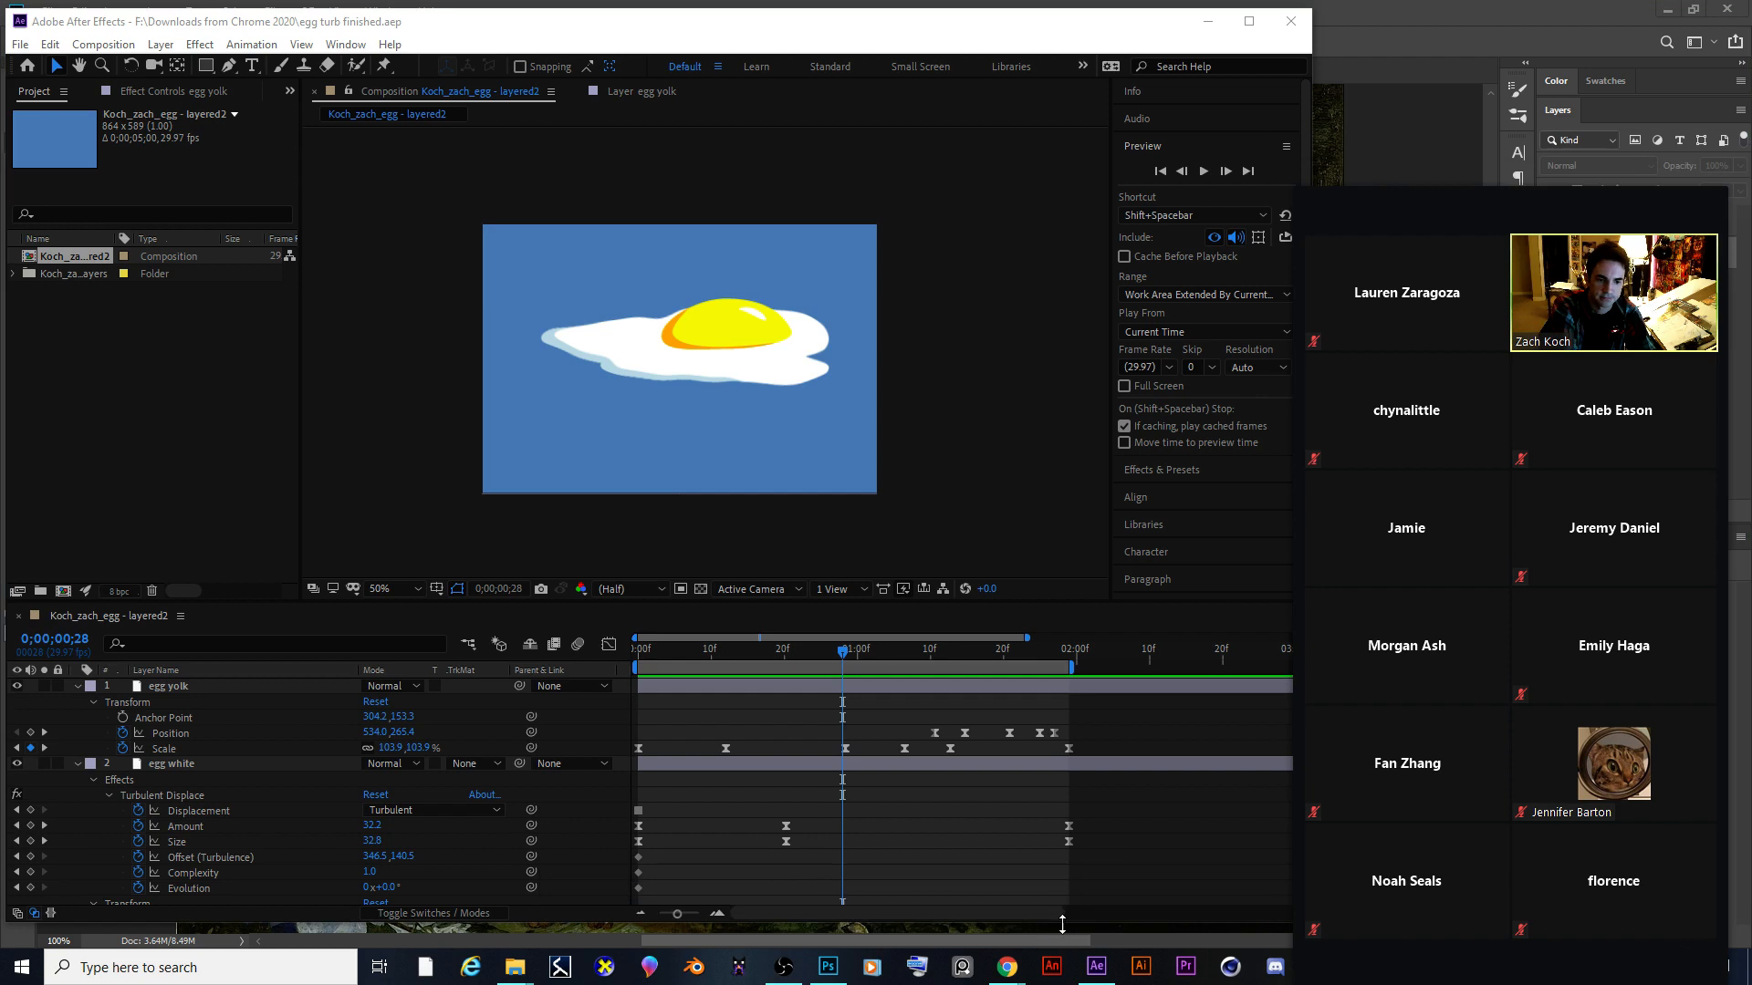
left_click(1125, 912)
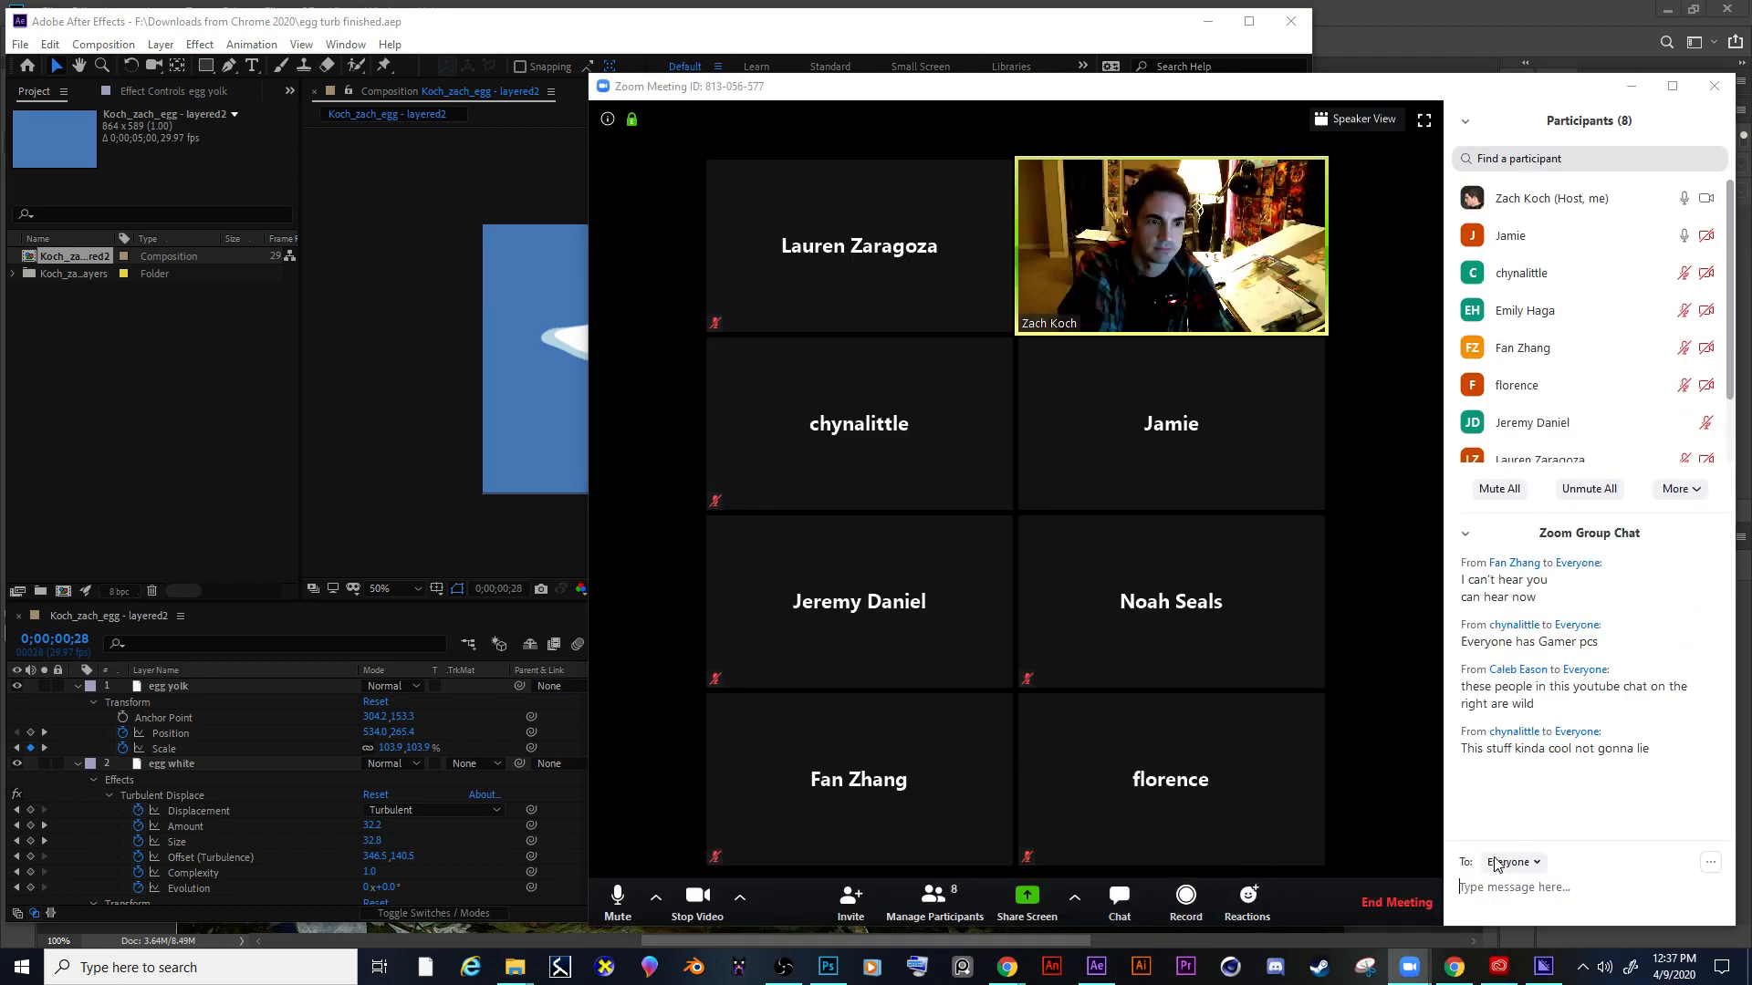